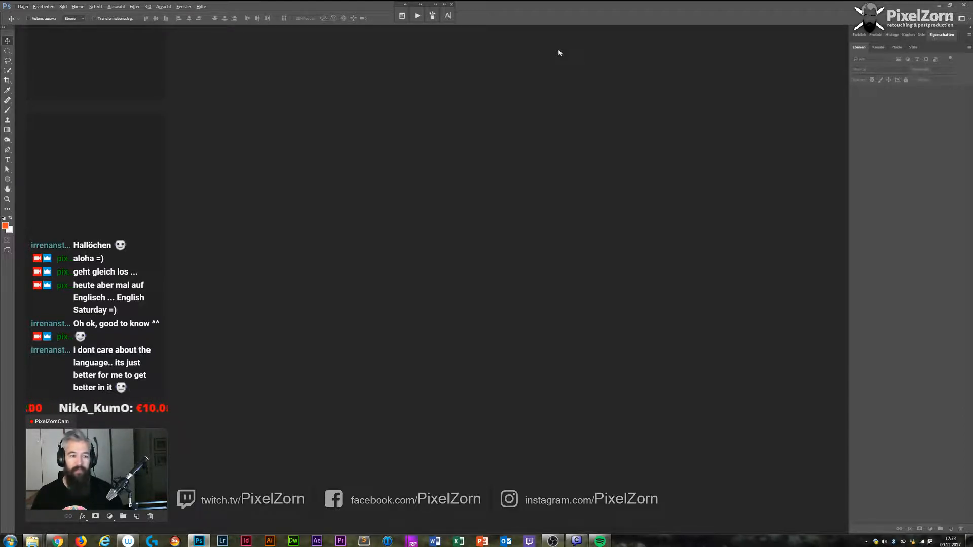
Start a new document and set its size to 2000 pixels wide by 3000 pixels high.
key("ctrl+n")
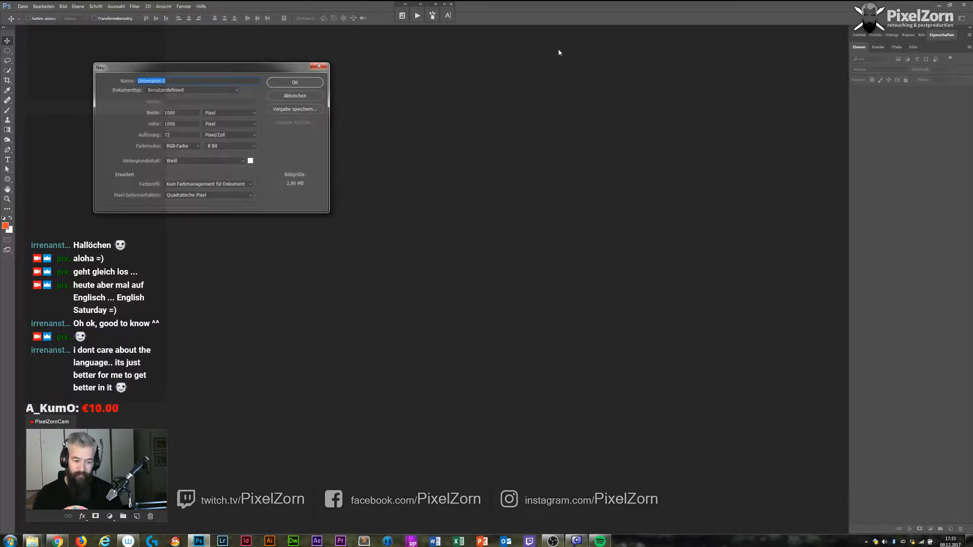
key("Tab")
key("Tab")
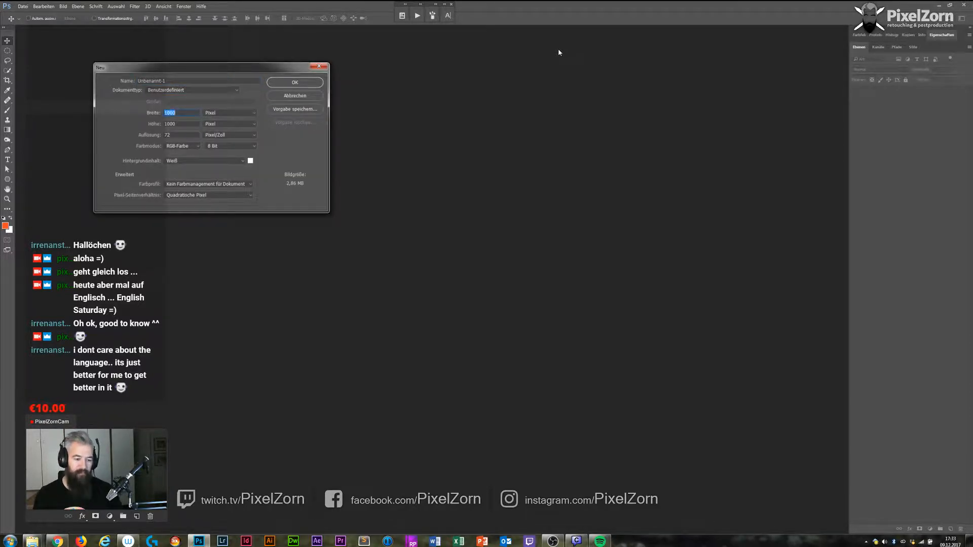
type("3000")
key("Tab")
type("200")
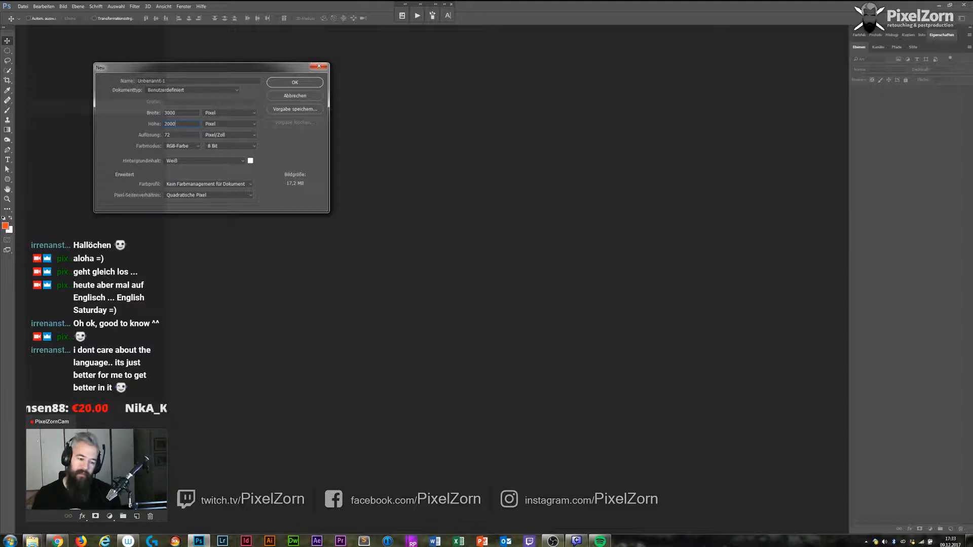
key("shift+Tab")
type("2000")
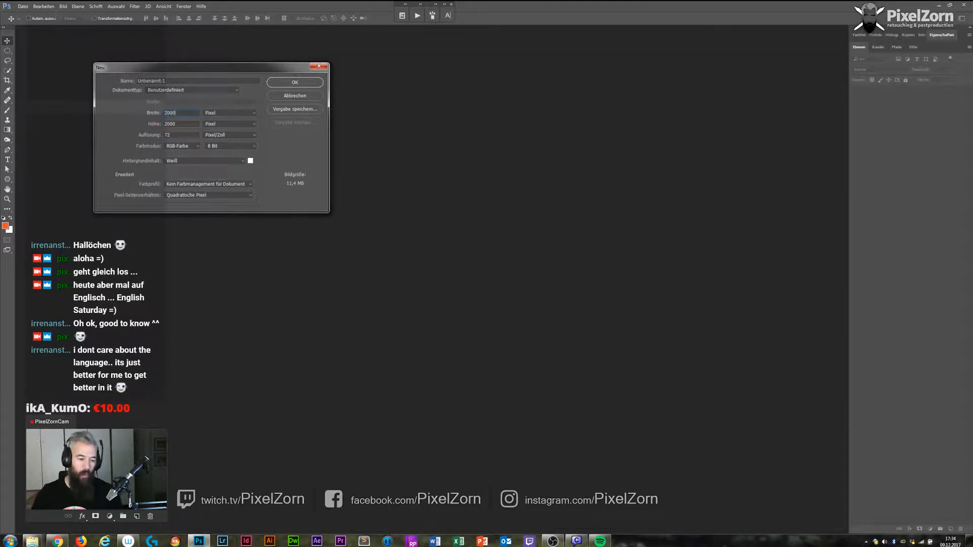
key("Tab")
type("3000")
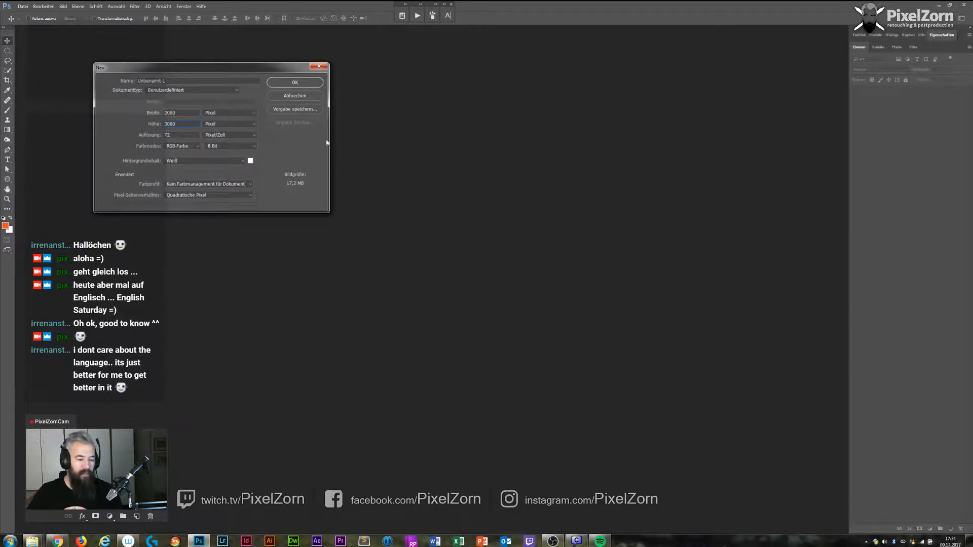
Assign the sRGB IEC61966-2.1 color profile and create the new document.
left_click(218, 184)
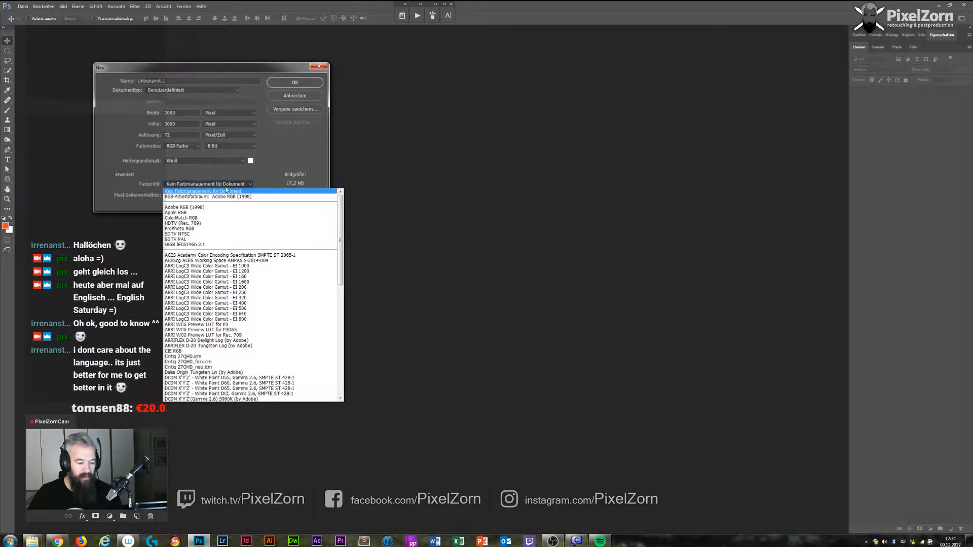
left_click(187, 240)
left_click(203, 184)
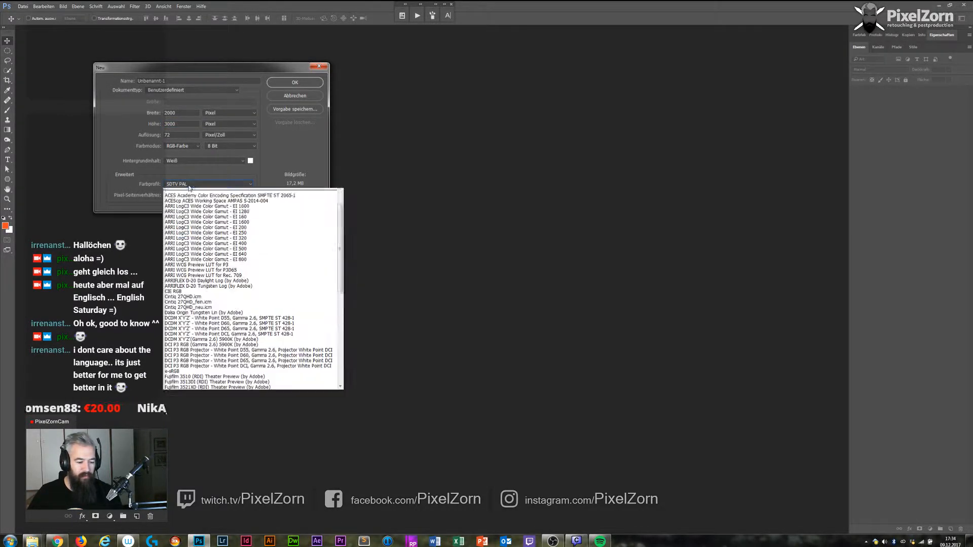
left_click(187, 200)
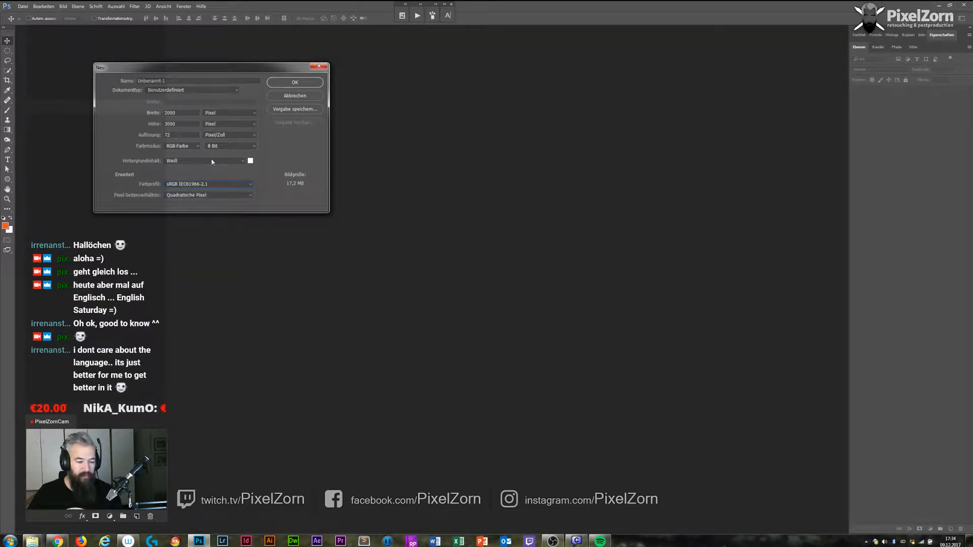
left_click(293, 82)
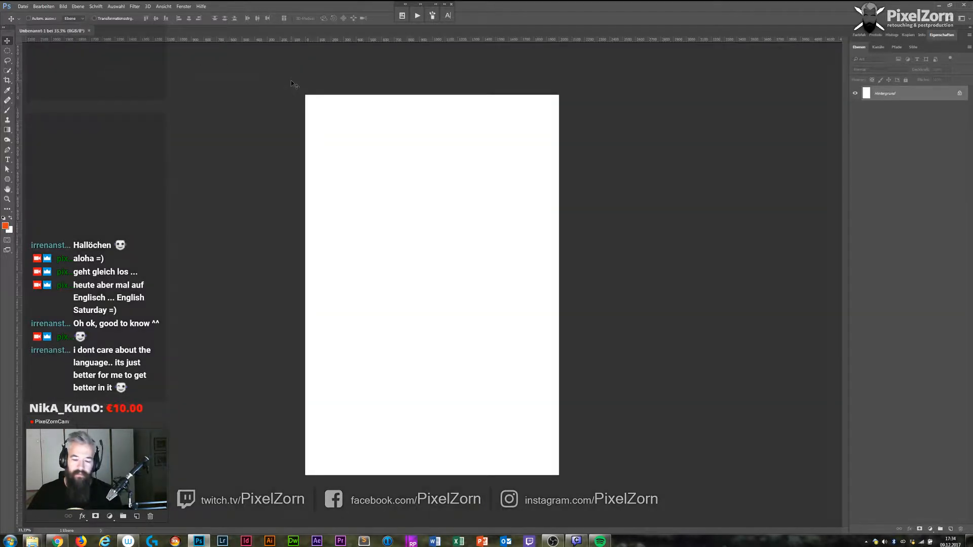
Begin saving the document and go to the folder 70000_YT-Kanal/03_artworks/0001.
key("ctrl+s")
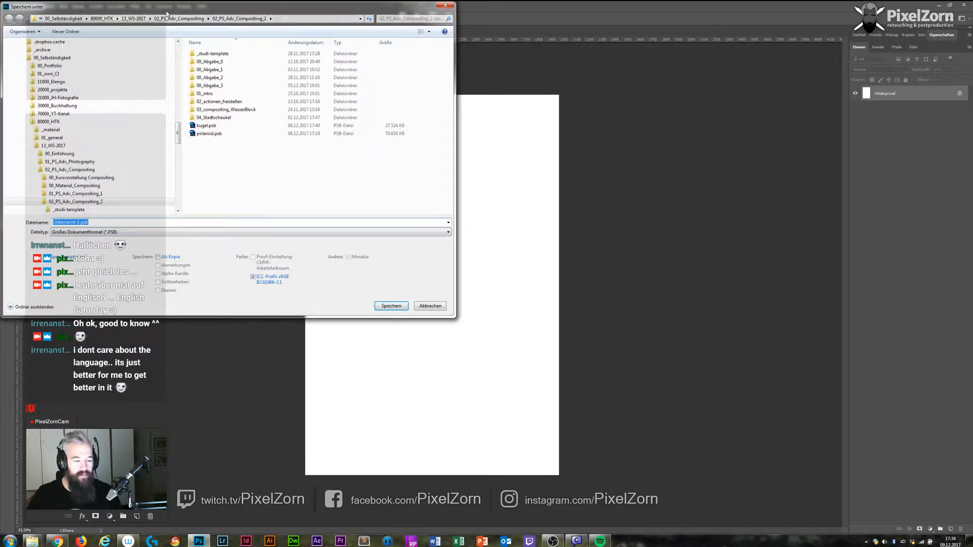
scroll(133, 158, "up", 10)
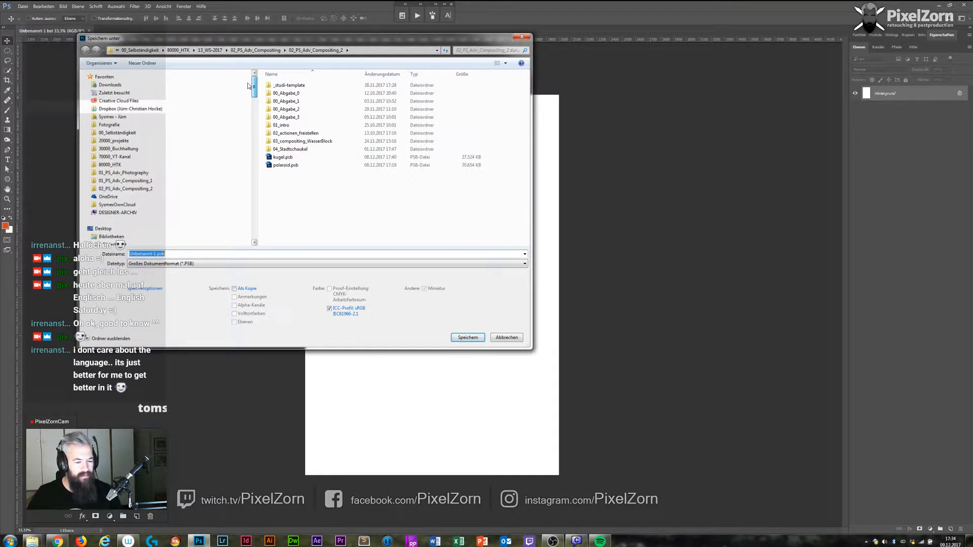
left_click(116, 156)
double_click(289, 109)
double_click(277, 85)
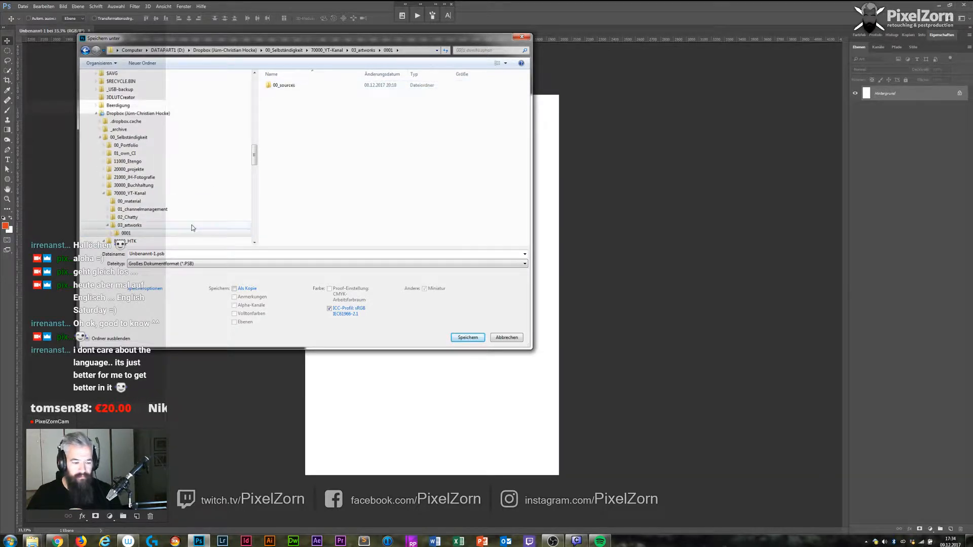
Name the file artwork_0001 and save it in the large document format (PSB).
left_click(165, 253)
left_click(163, 253)
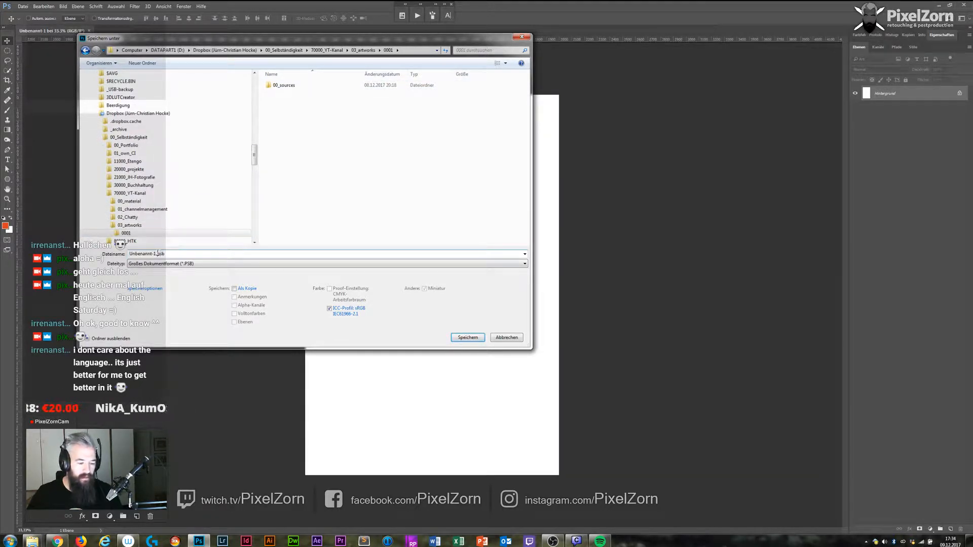
double_click(154, 253)
key("BackSpace")
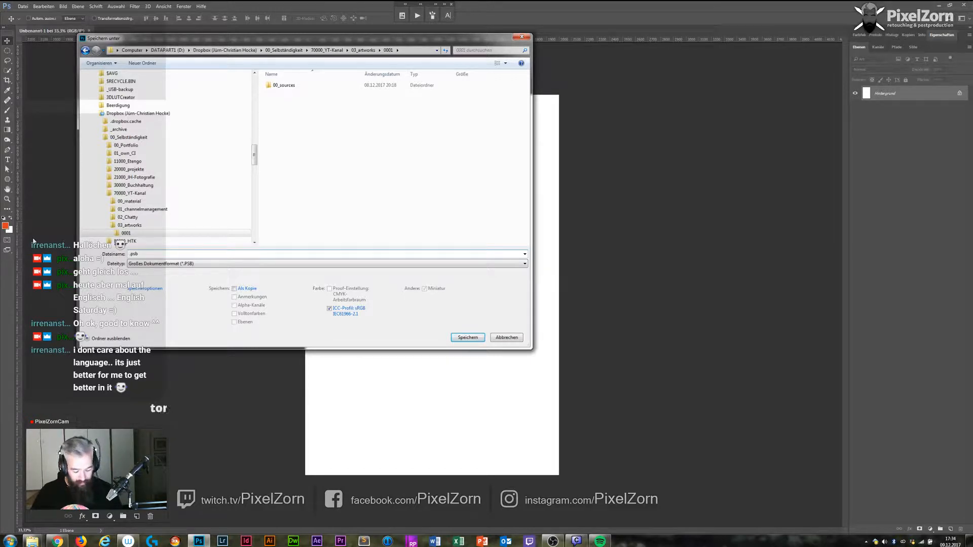
type("artwork_0001")
key("Return")
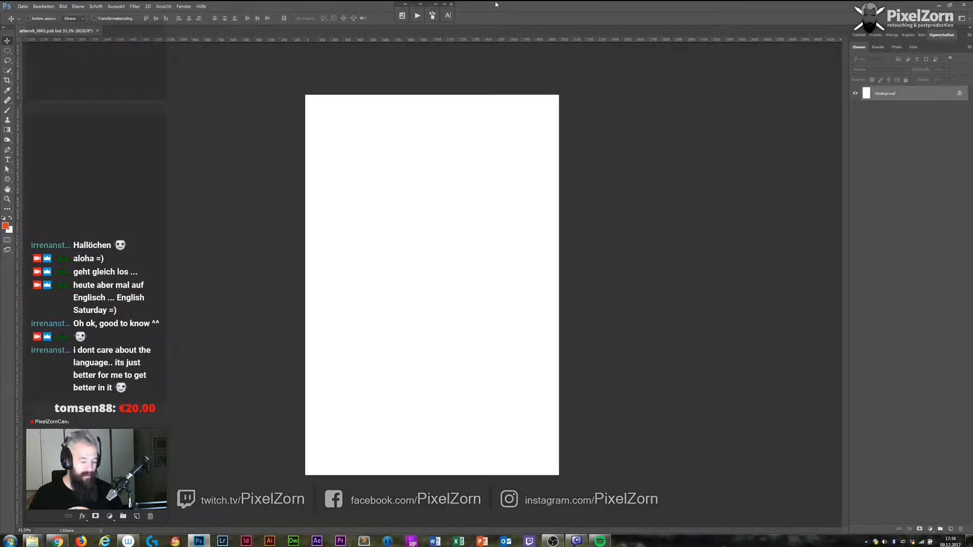
Switch to the 00_sources folder in Windows Explorer and look over its forest, jellyfish and manta ray photos.
mouse_move(32, 541)
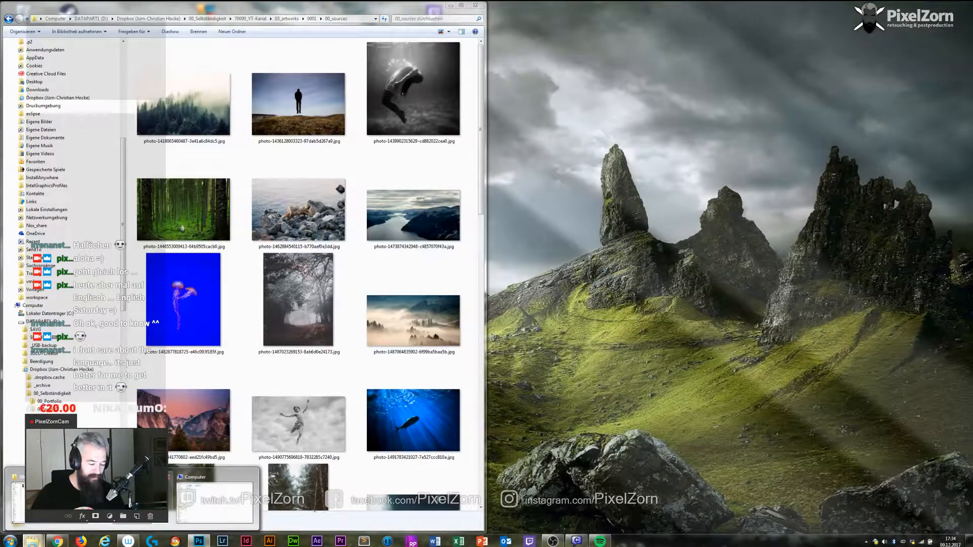
left_click(152, 525)
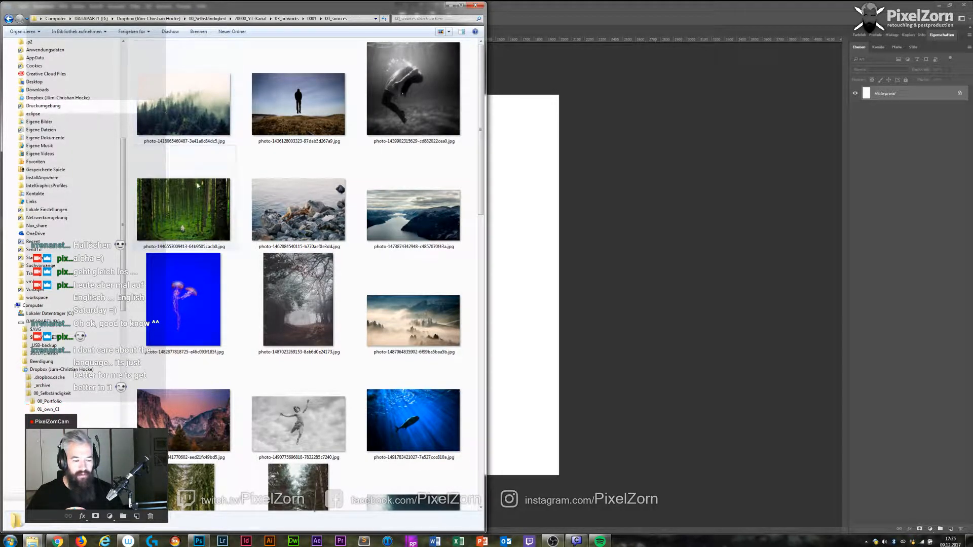
left_click(192, 204)
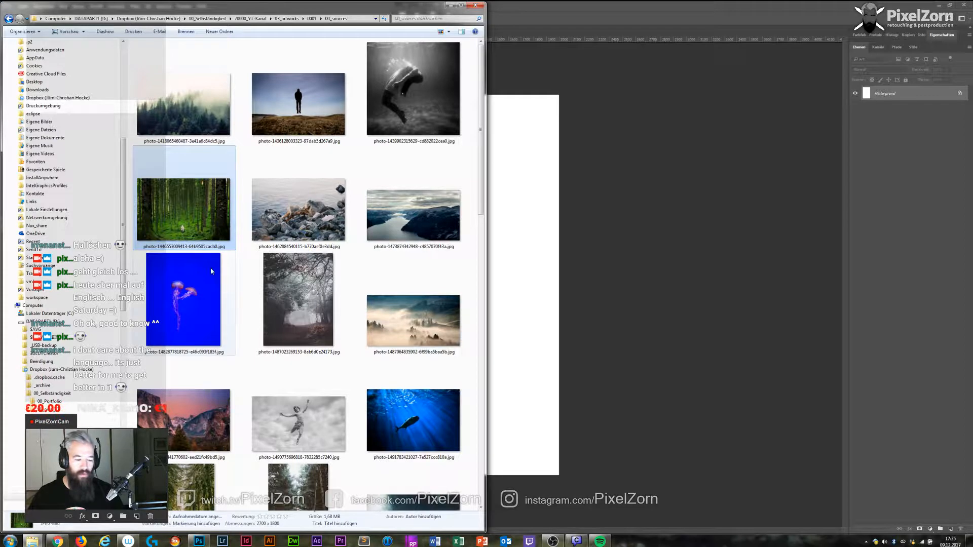
left_click(215, 286)
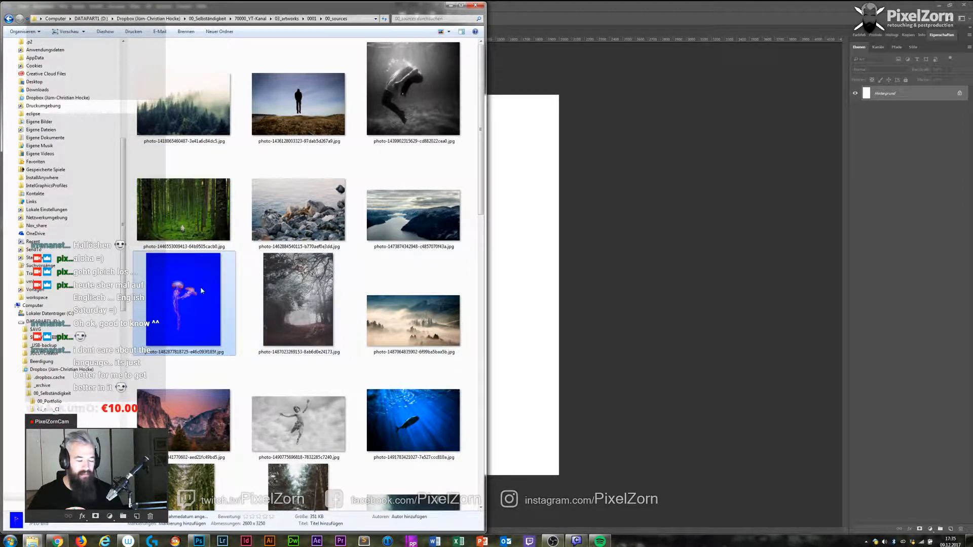
scroll(289, 296, "down", 5)
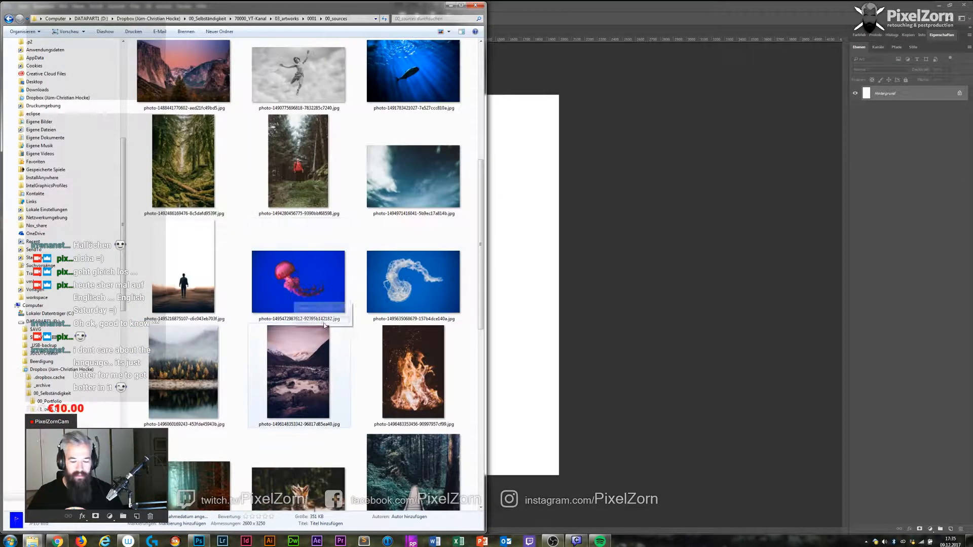
left_click(413, 302)
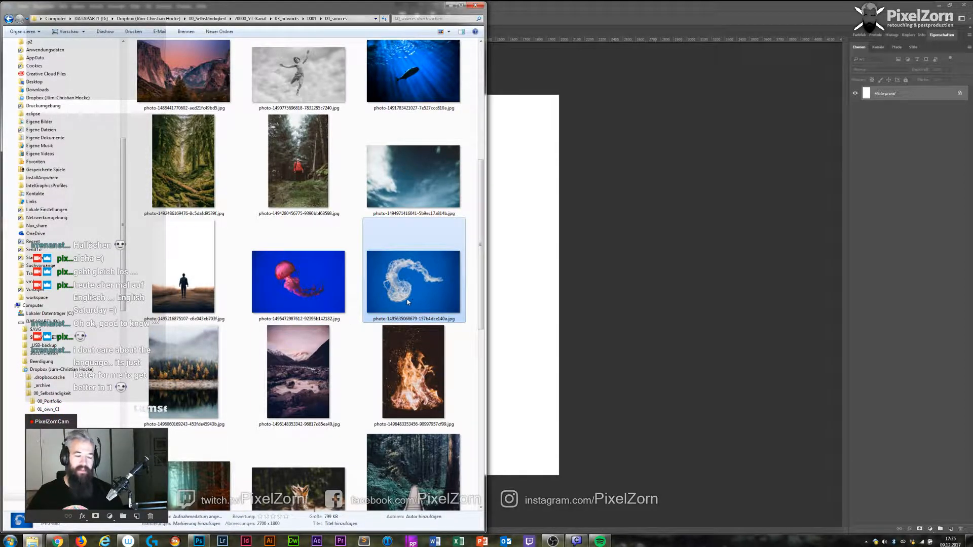
scroll(403, 294, "up", 5)
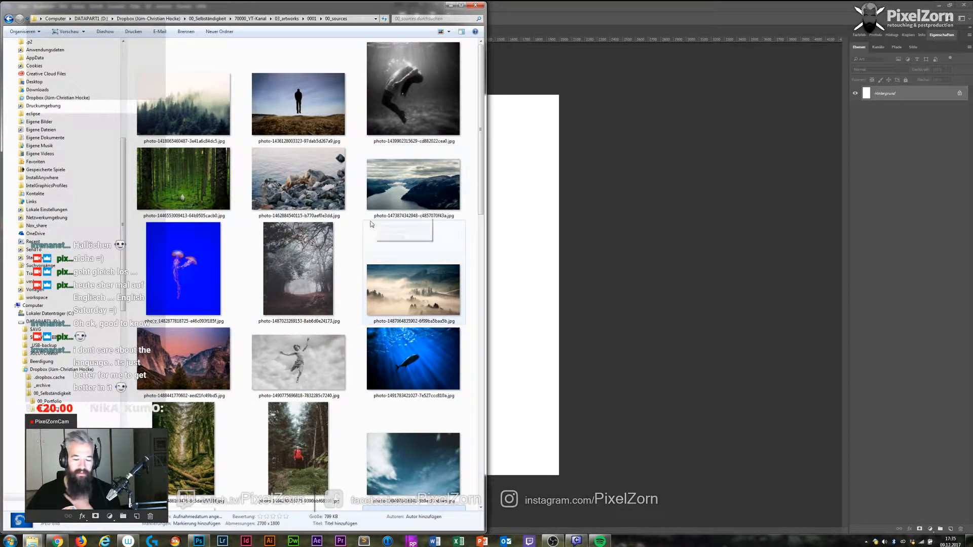
scroll(374, 210, "down", 6)
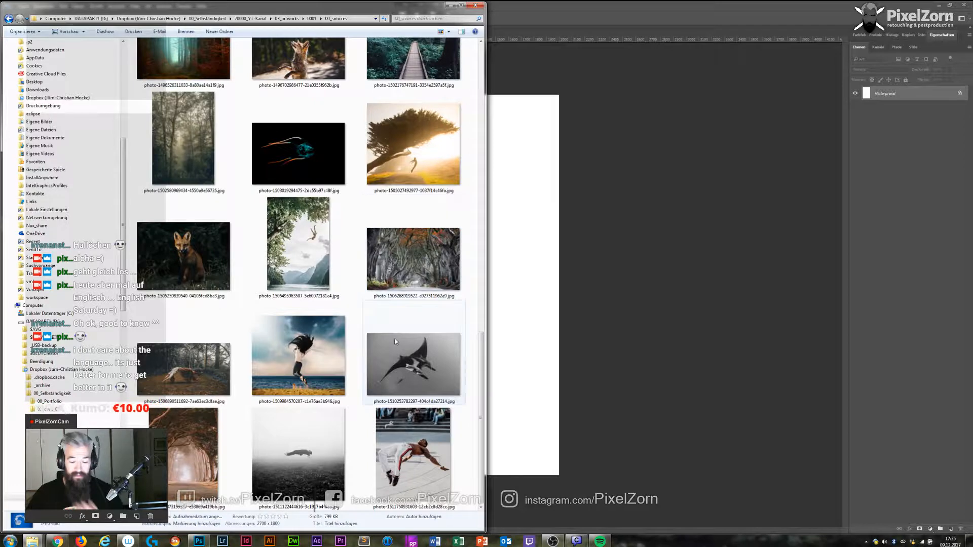
left_click(403, 381)
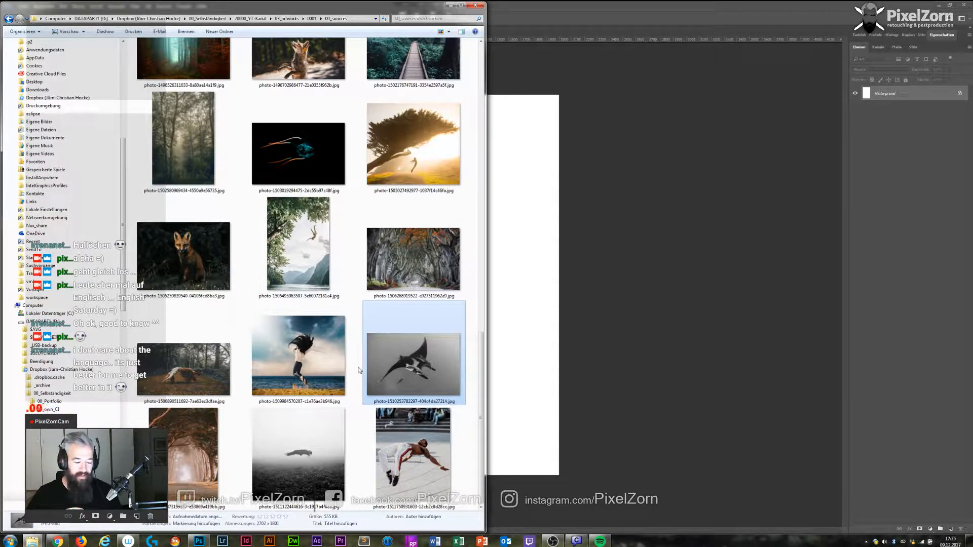
Examine the teal forest, squirrel, boardwalk, black-background creature, bending athlete and foggy field photos among the sources.
scroll(359, 371, "up", 5)
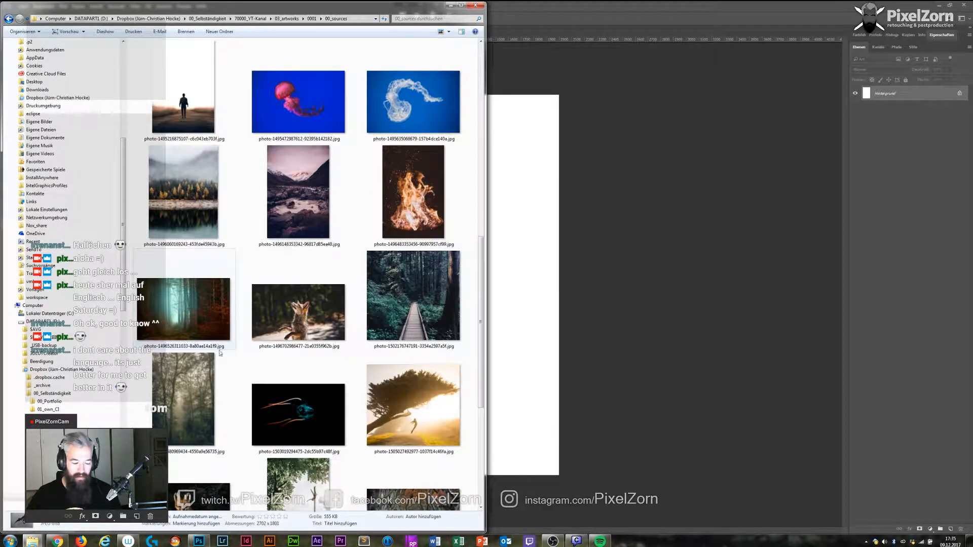
left_click(201, 301)
left_click(327, 313)
left_click(423, 319)
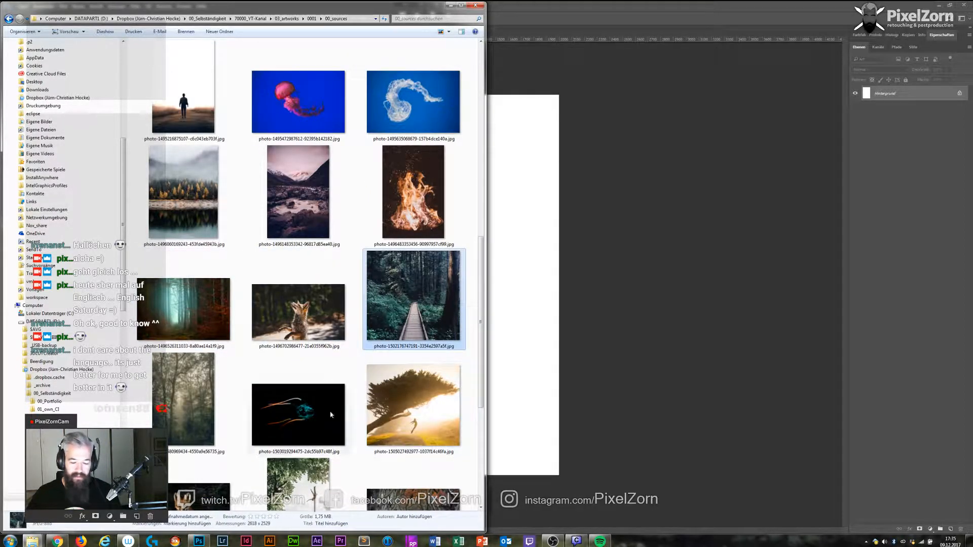
left_click(338, 432)
scroll(339, 430, "down", 5)
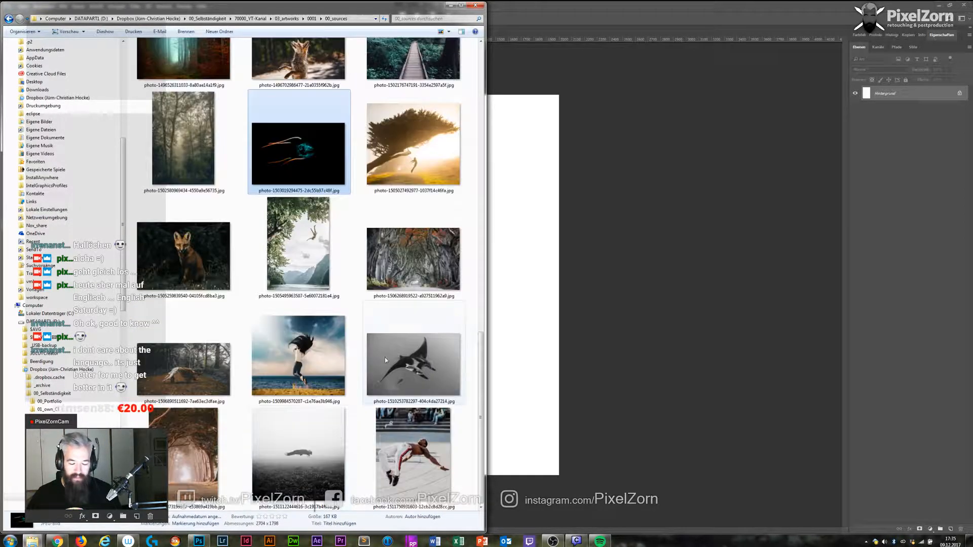
left_click(424, 463)
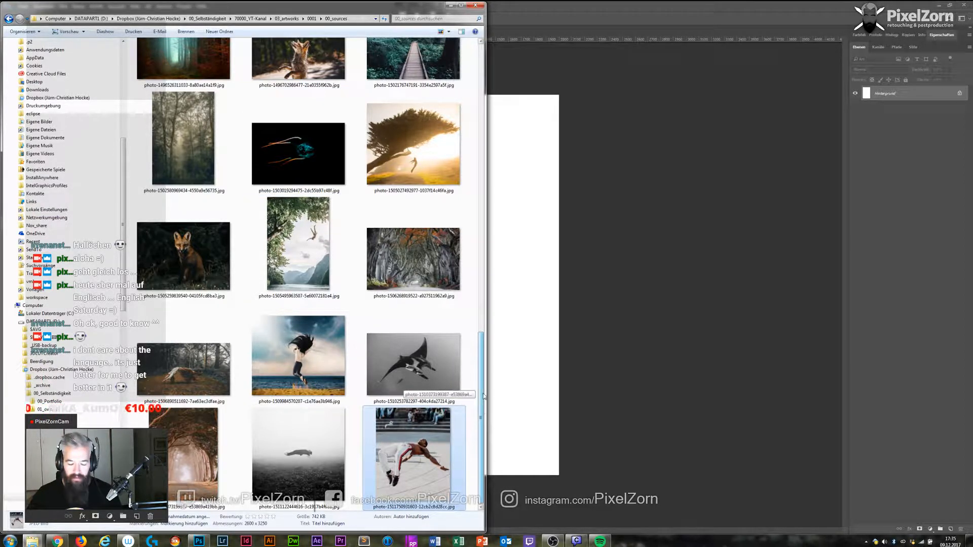
left_click(297, 443)
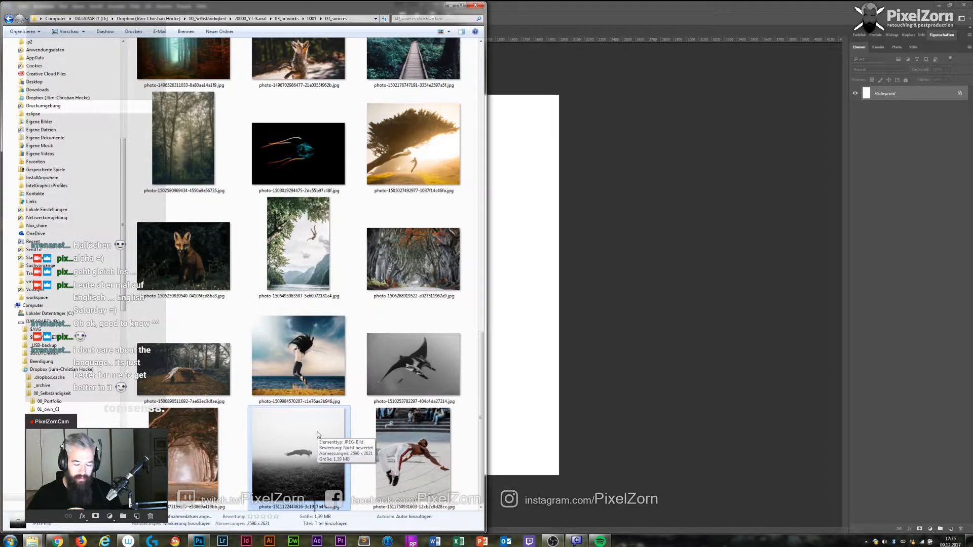
Compare the portrait-format forest photos in the source folder, including the mossy forest and the misty trees.
scroll(318, 435, "up", 5)
scroll(318, 435, "up", 8)
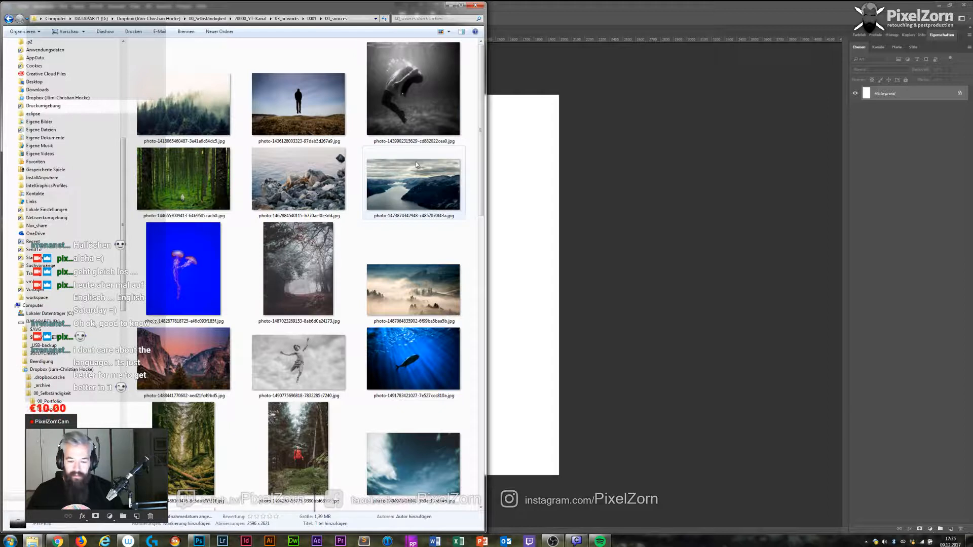
left_click(204, 422)
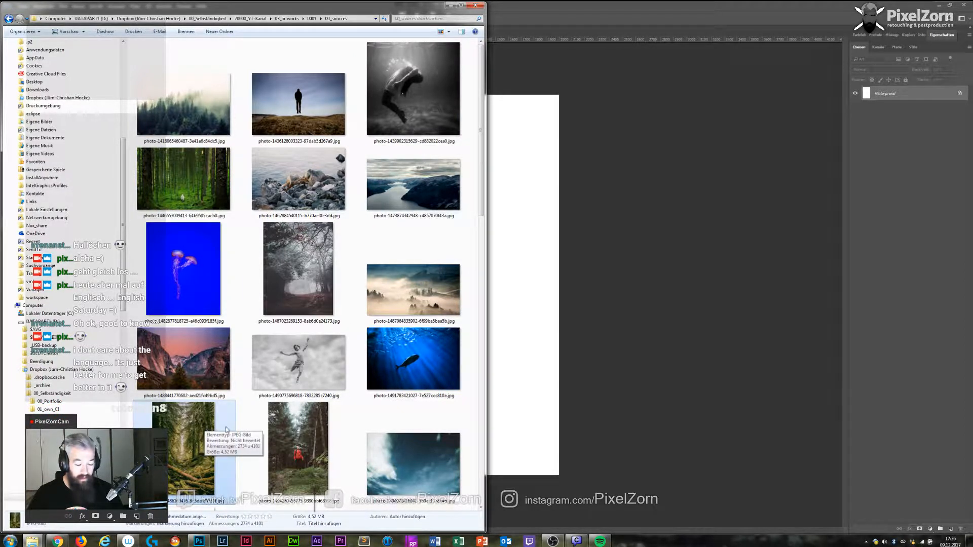
scroll(210, 371, "down", 5)
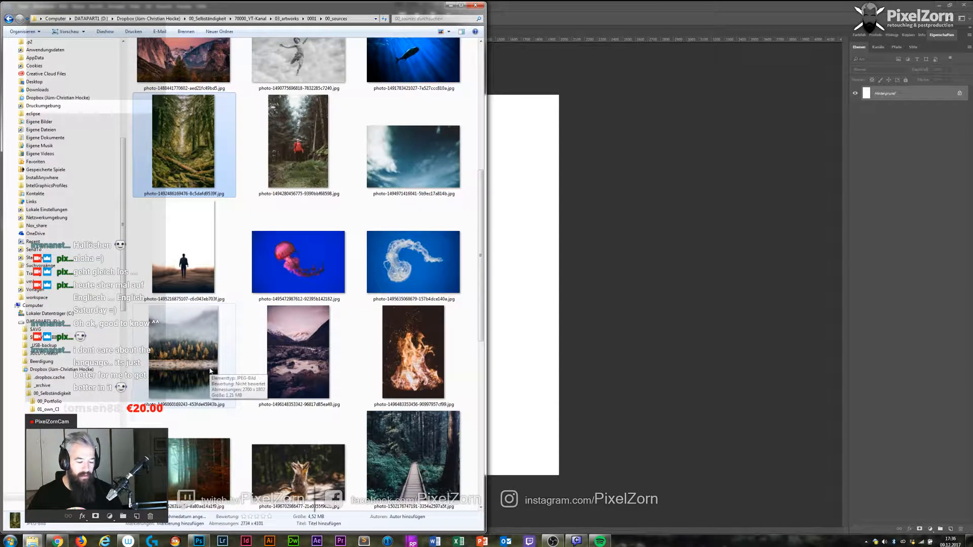
scroll(209, 371, "up", 3)
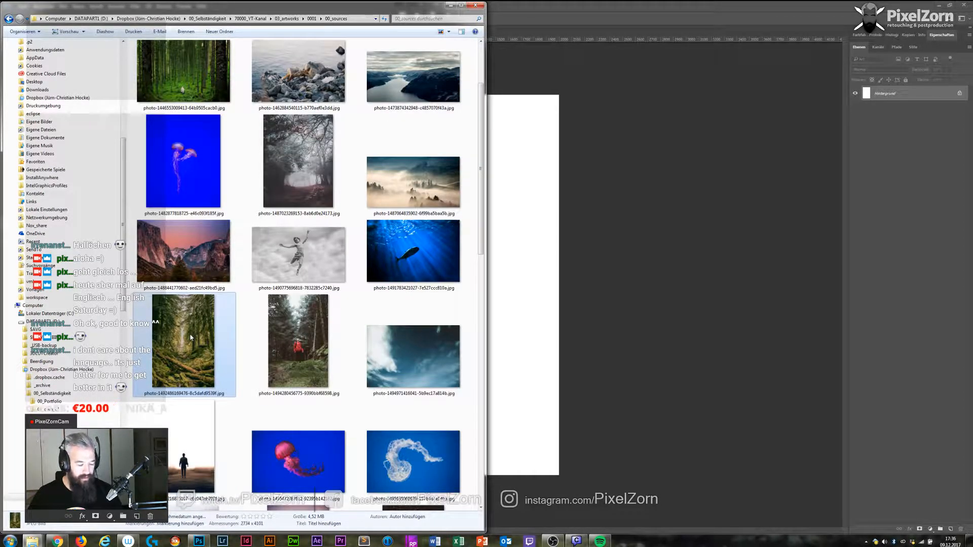
scroll(190, 340, "down", 5)
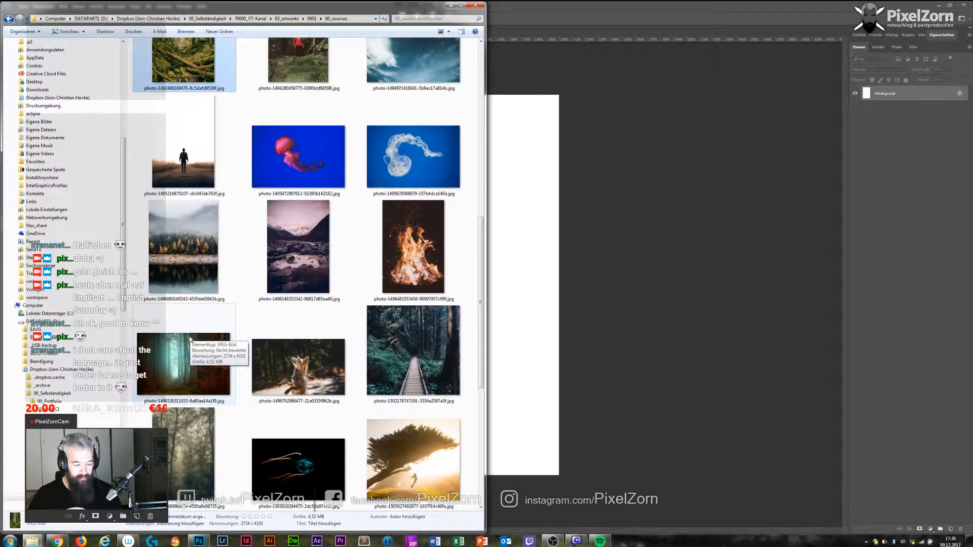
left_click(190, 451)
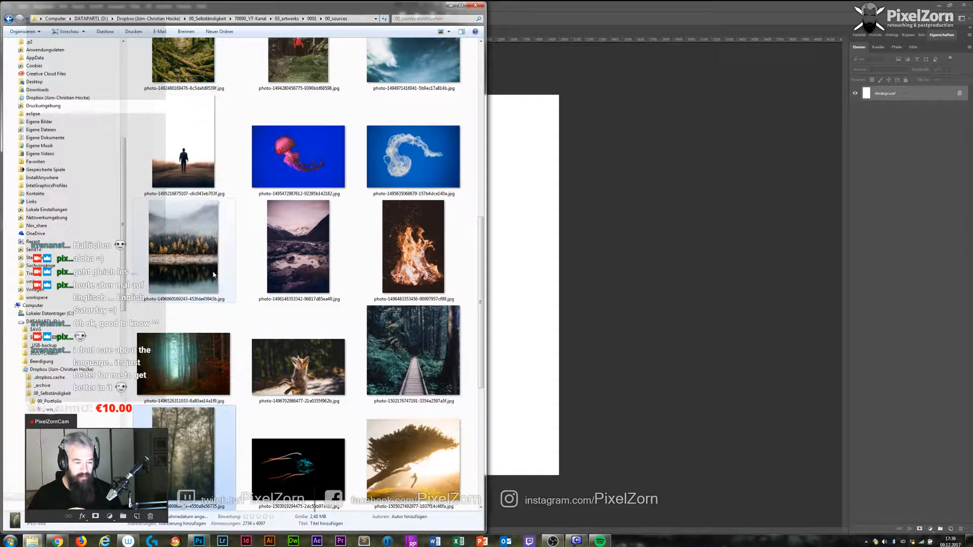
Add the mossy forest and boardwalk photos to the selection that already holds the misty trees photo.
scroll(222, 246, "up", 5)
scroll(221, 246, "down", 5)
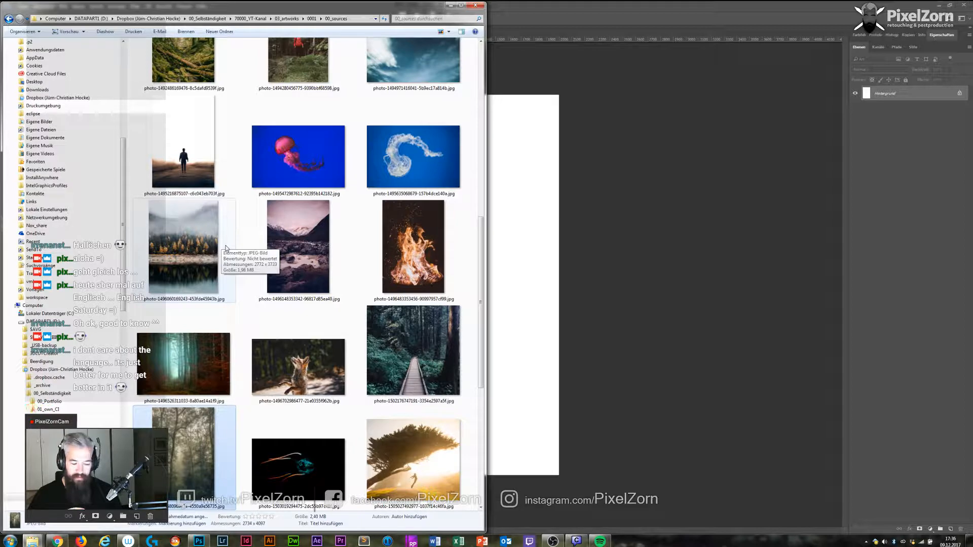
scroll(226, 248, "up", 4)
left_click(183, 266, "ctrl")
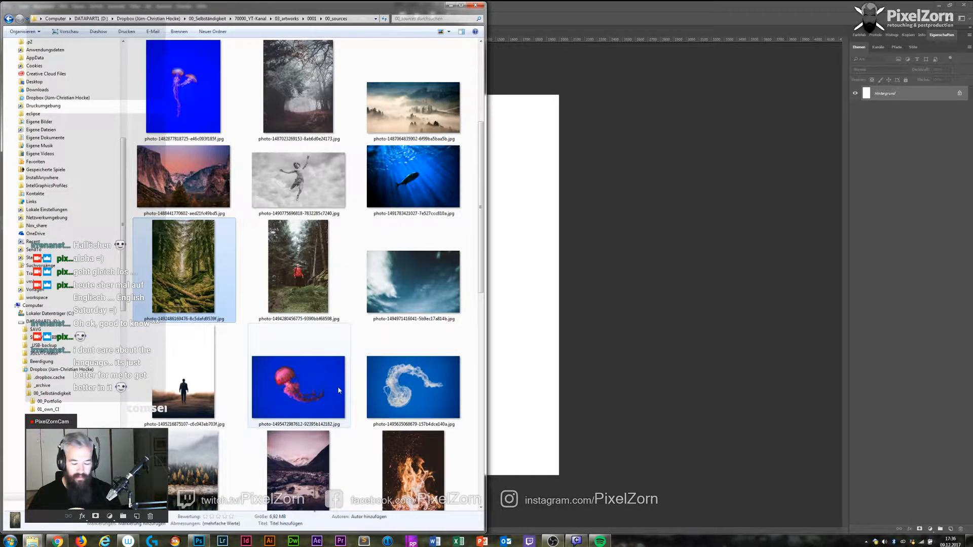
scroll(337, 386, "down", 4)
left_click(372, 356, "ctrl")
scroll(372, 357, "down", 5)
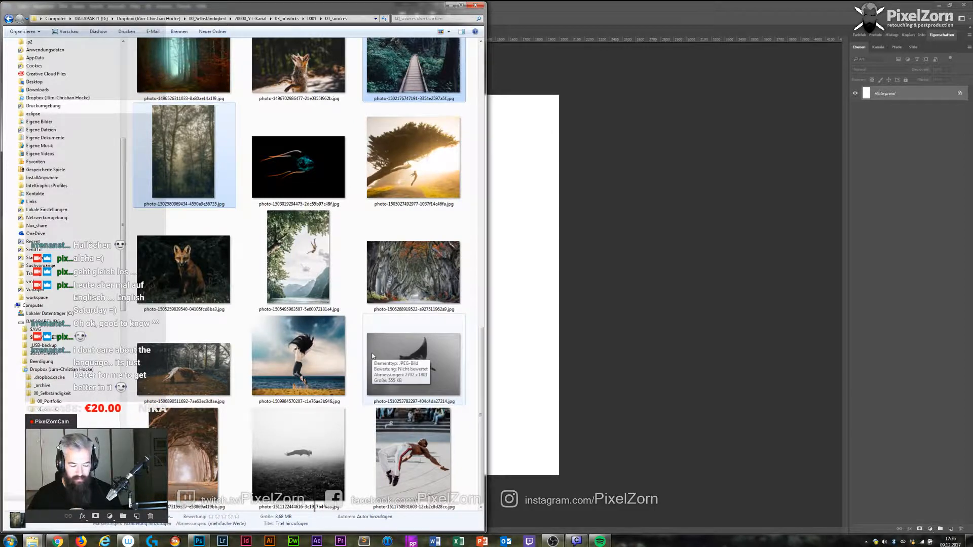
Place the three selected forest photos into the artwork_0001 document, accepting the first two at their fitted size.
scroll(372, 351, "up", 4)
left_click_drag(372, 348, 527, 150)
key("Return")
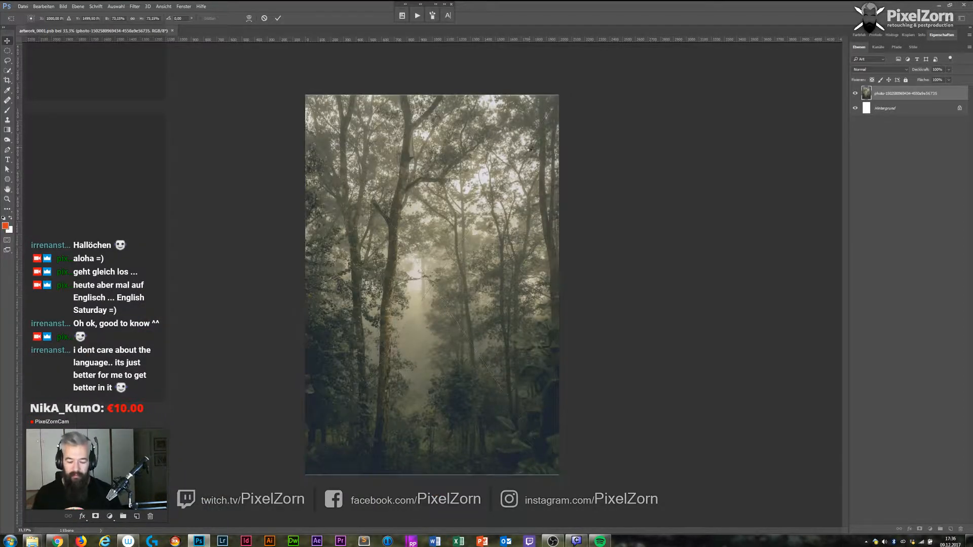
key("Return")
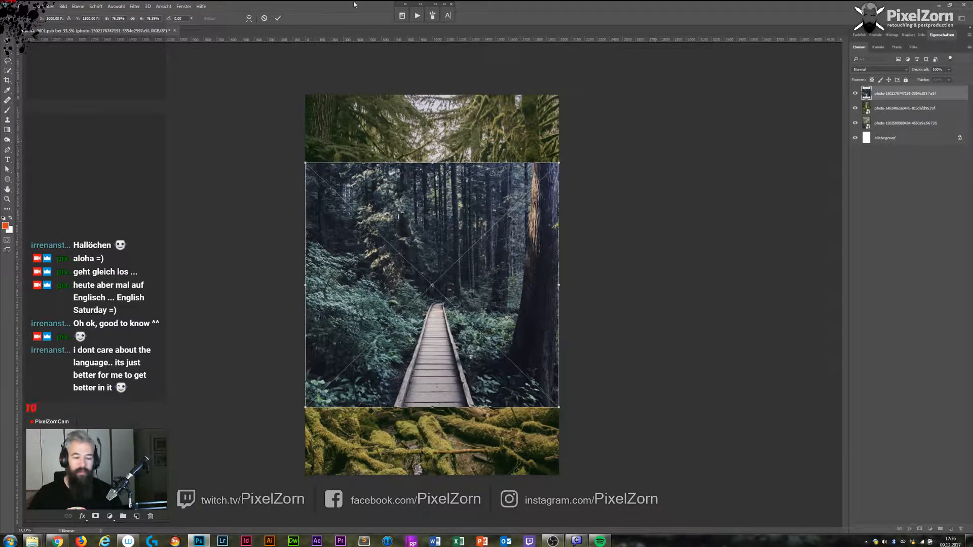
Scale the boardwalk photo to 100% proportionally and commit its placement.
double_click(123, 19)
type("100")
key("Return")
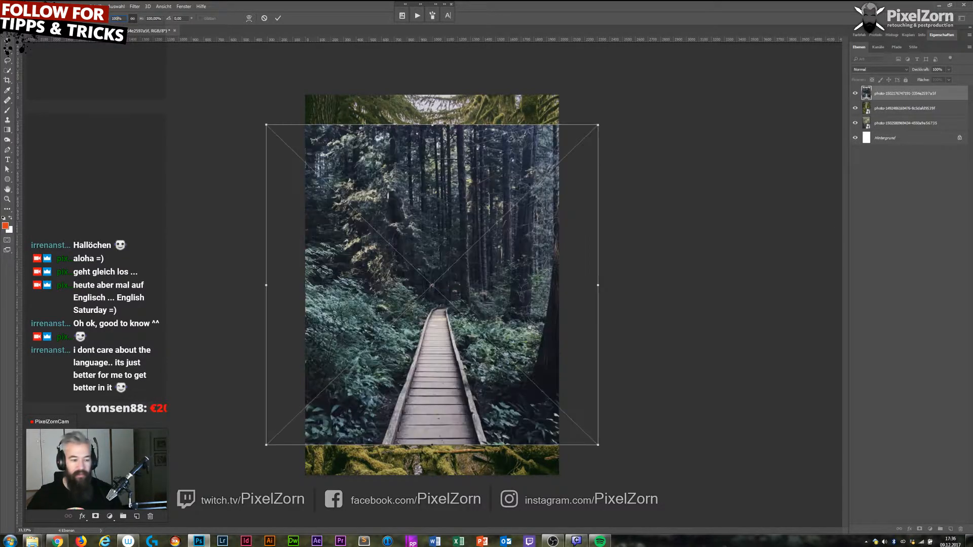
key("Return")
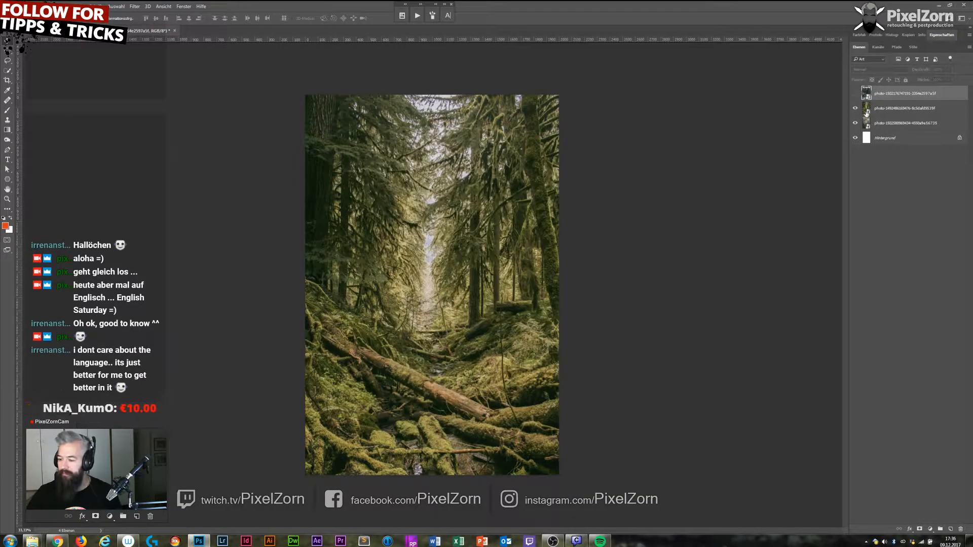
Transform the mossy forest layer to 100% scale with width and height linked.
left_click(866, 113)
key("ctrl+t")
left_click(132, 18)
left_click(117, 18)
type("10")
key("Return")
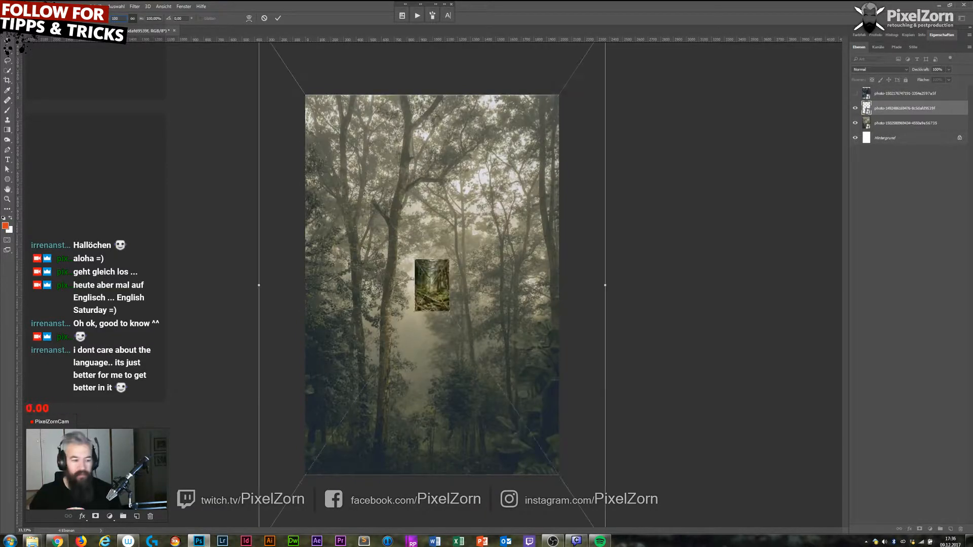
type("100")
key("Return")
key("Return")
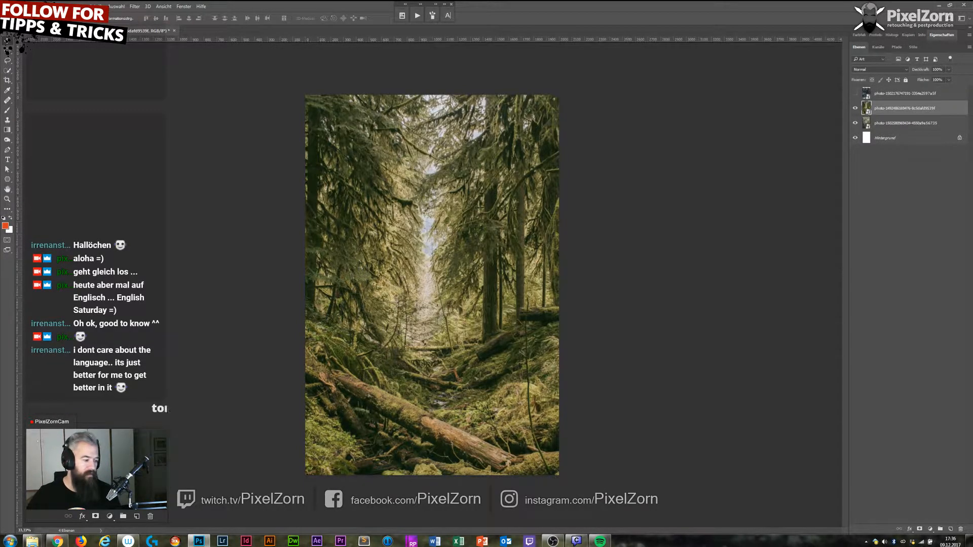
With the mossy forest hidden, scale the misty trees layer to 100% proportionally and shift it upward on the canvas.
left_click(888, 124)
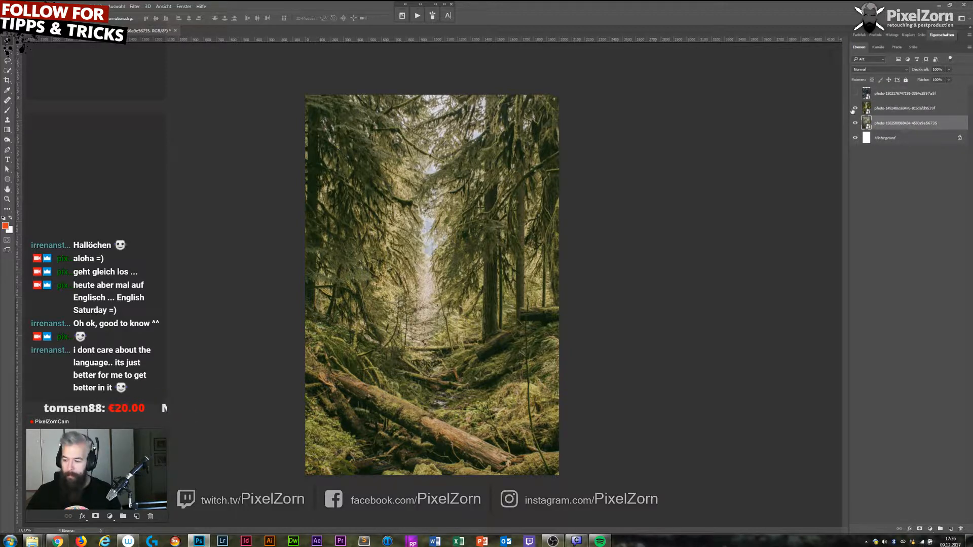
left_click(855, 108)
key("ctrl+t")
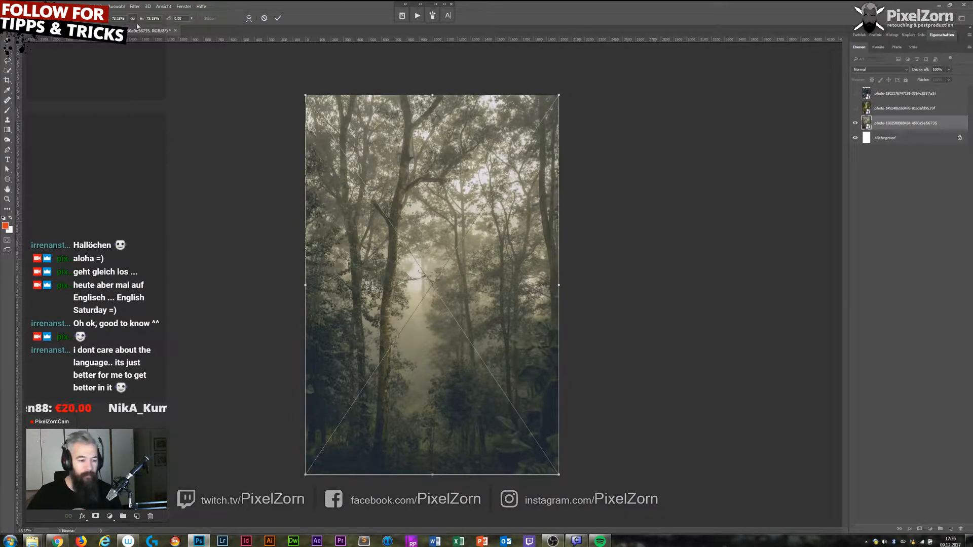
left_click(152, 18)
left_click(132, 19)
left_click(155, 19)
left_click(119, 18)
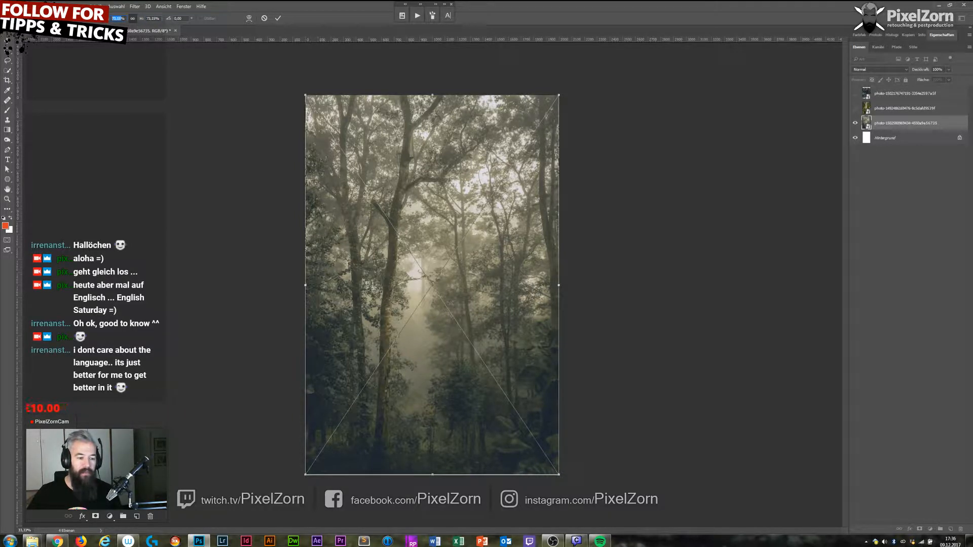
type("100")
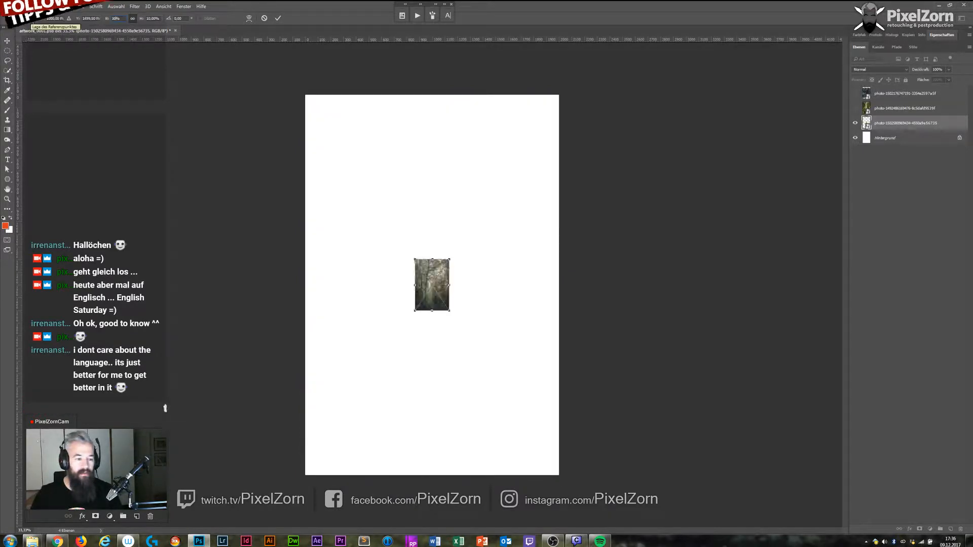
key("Return")
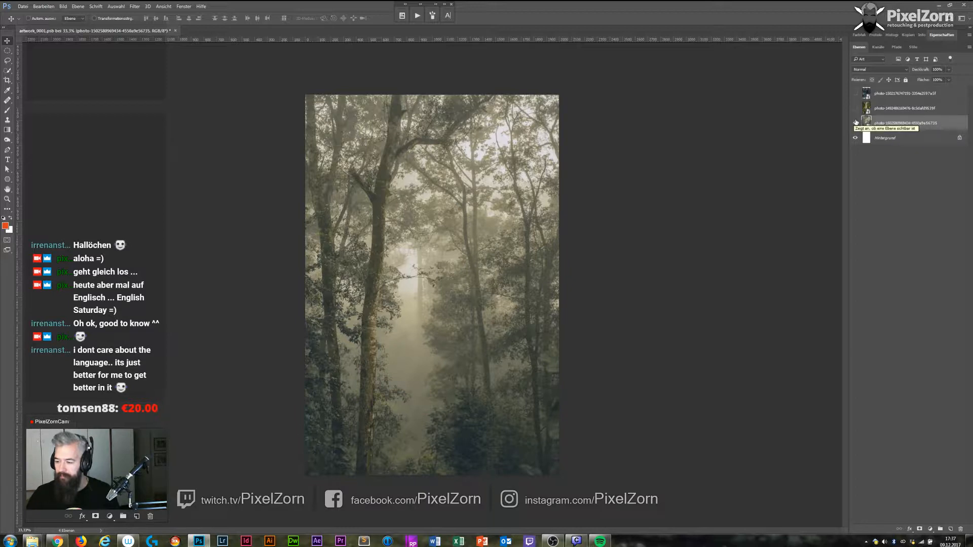
left_click_drag(494, 325, 501, 135)
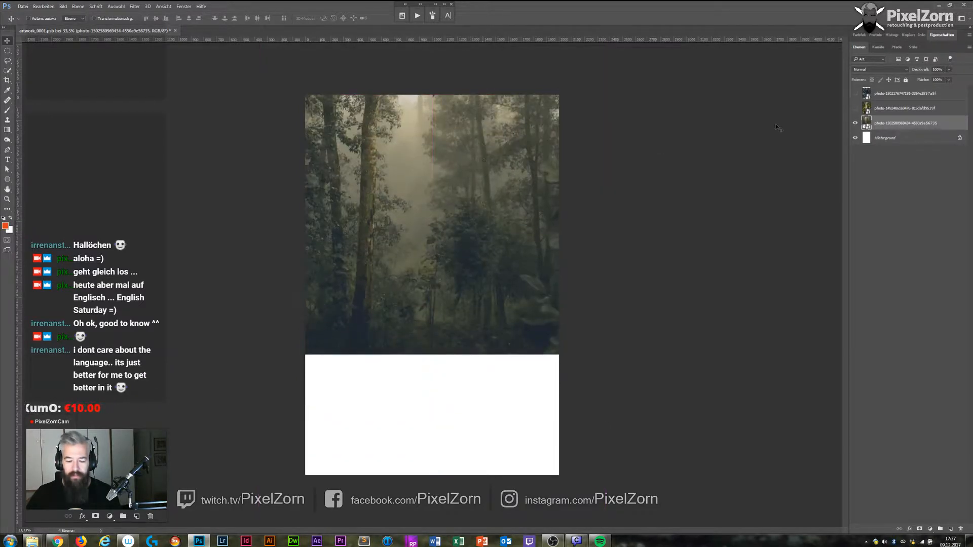
Show the mossy forest and boardwalk layers again and move the boardwalk photo down to the canvas's lower edge.
left_click(855, 109)
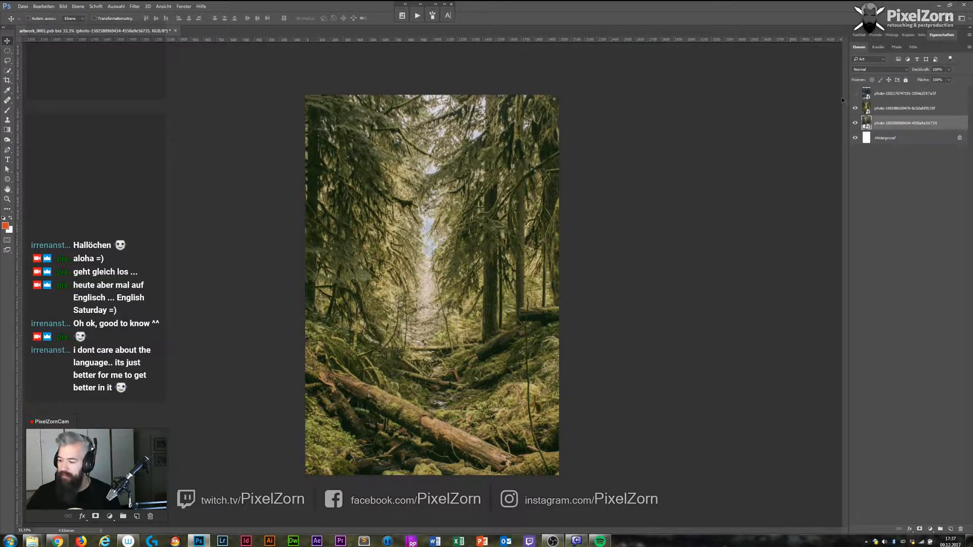
left_click(855, 93)
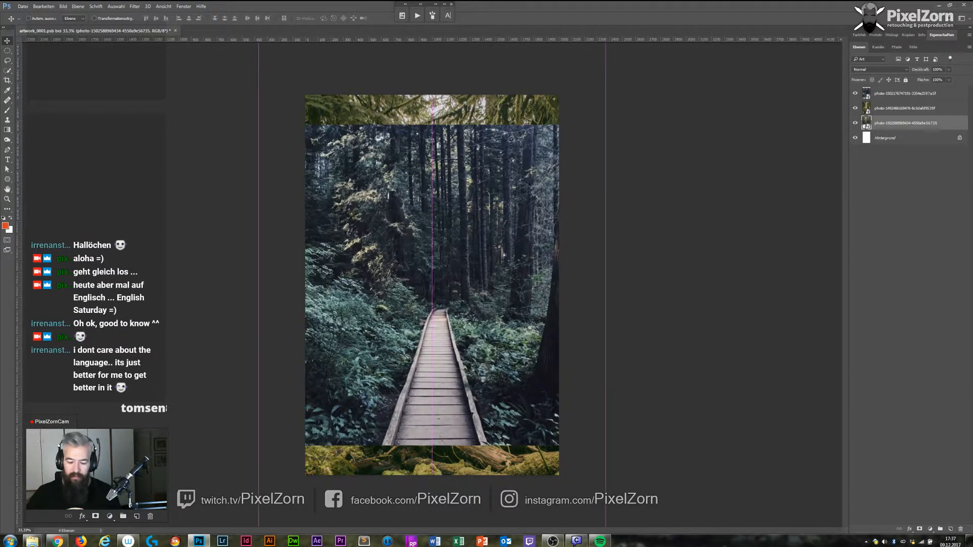
left_click(891, 93)
left_click_drag(506, 229, 505, 259)
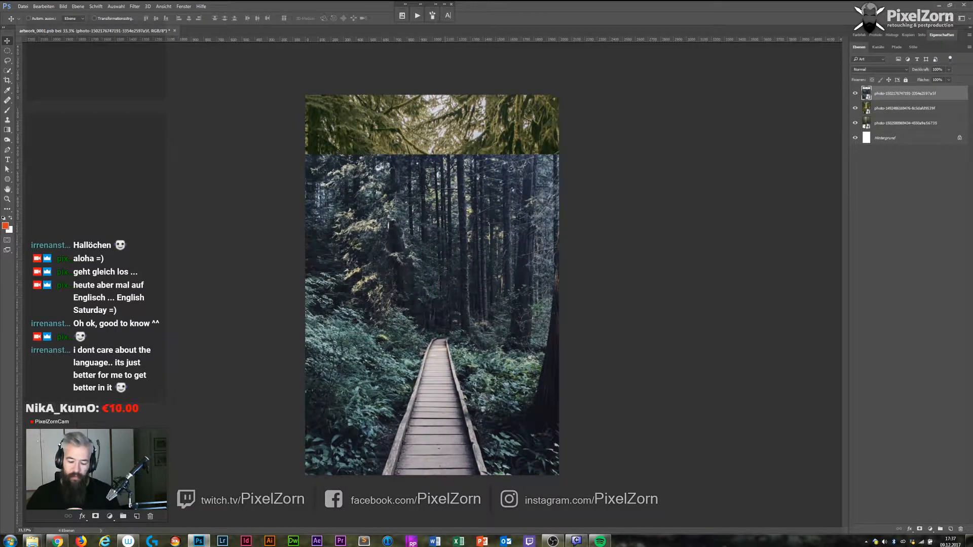
Compare the boardwalk photo with the mossy forest beneath it by repeatedly hiding and showing the boardwalk layer.
left_click(867, 108)
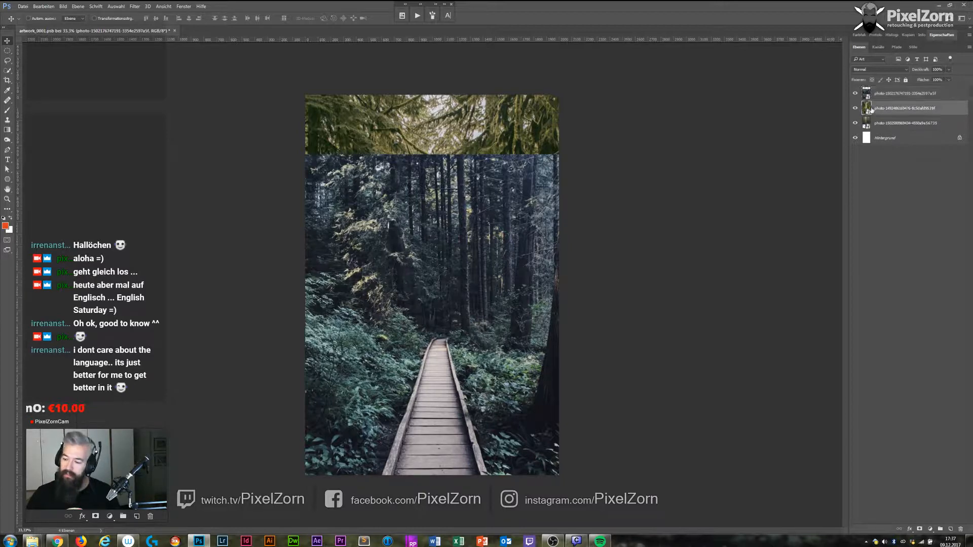
left_click(856, 93)
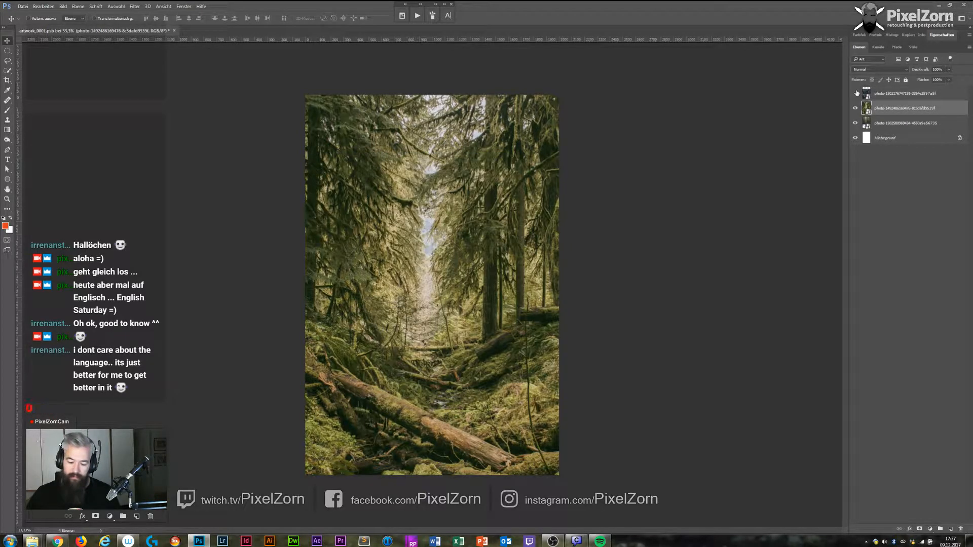
left_click(857, 94)
left_click(857, 94)
left_click(856, 93)
left_click(856, 93)
left_click(857, 93)
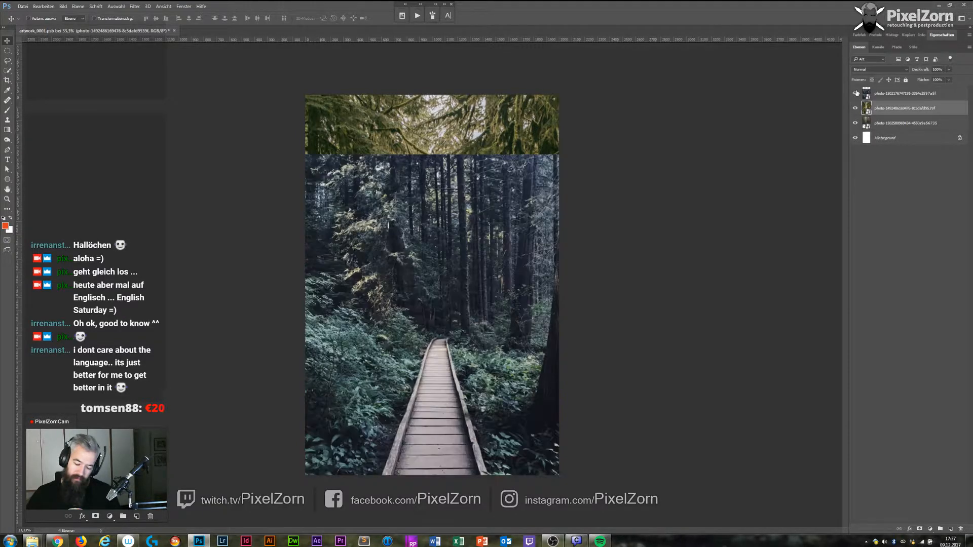
left_click(856, 93)
left_click(856, 93)
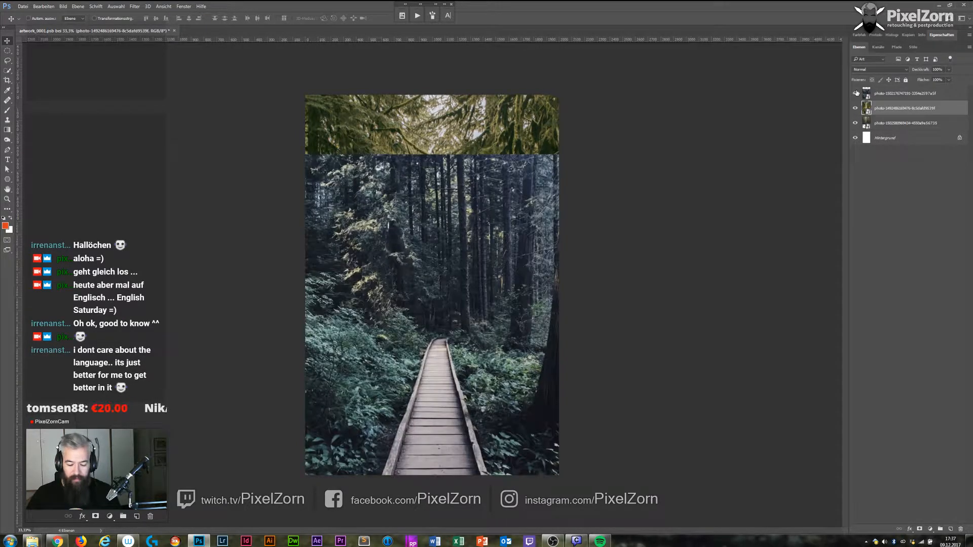
left_click(856, 93)
left_click(856, 93)
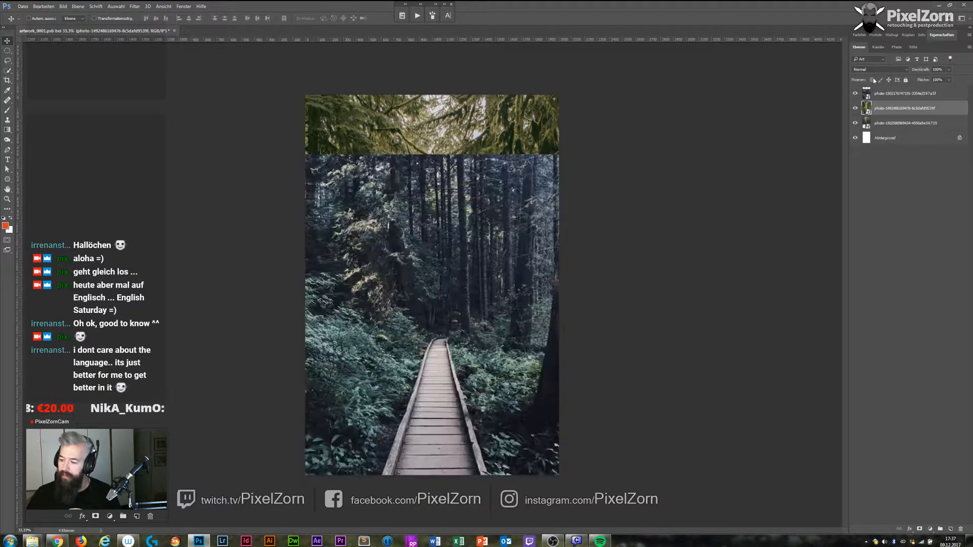
Try the Differenz blend mode on the mossy forest layer and set it back to Normal.
left_click(879, 70)
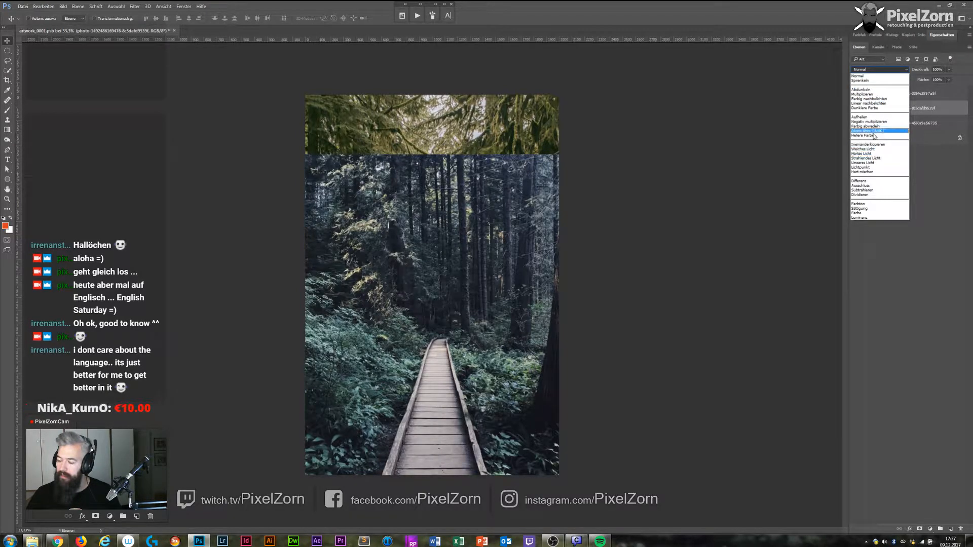
left_click(873, 181)
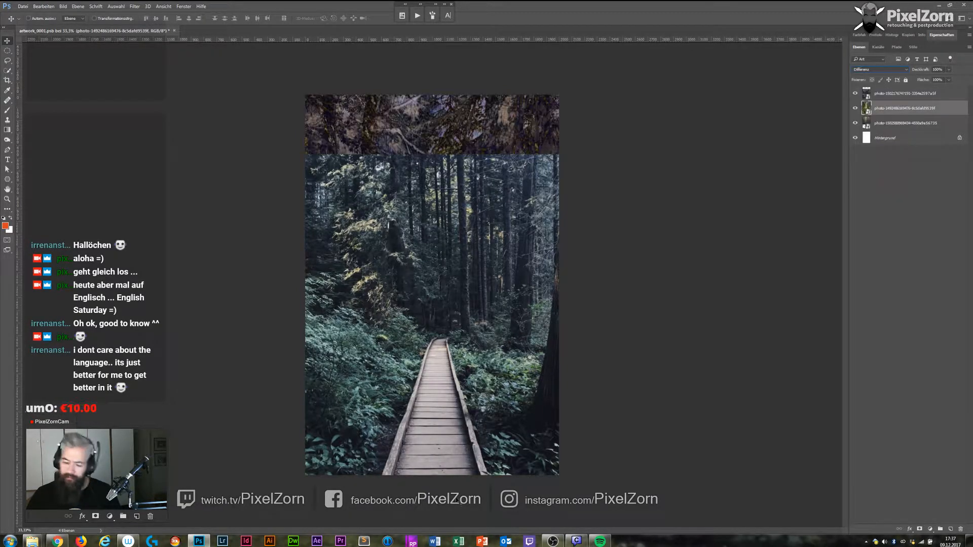
left_click(873, 70)
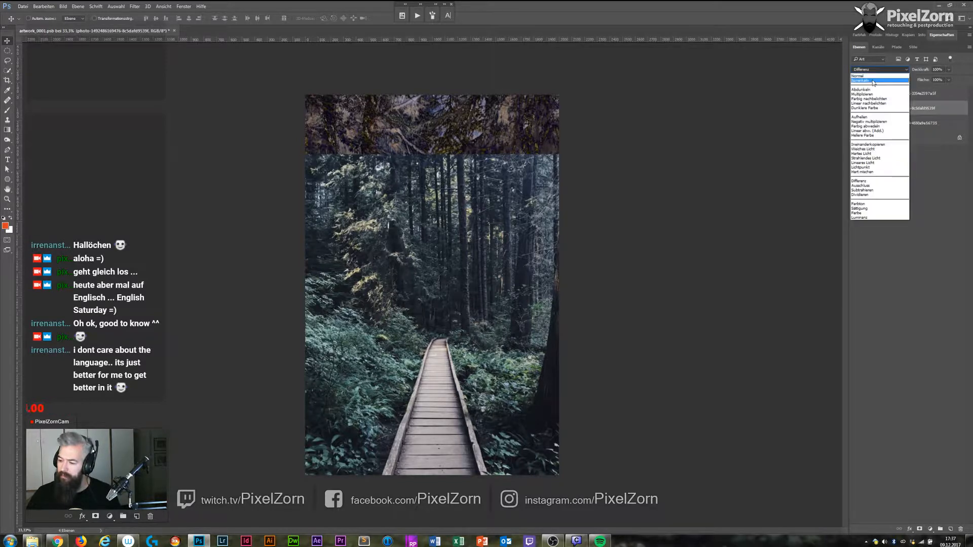
left_click(872, 77)
Try the Differenz and Lichtpunkt blend modes on the boardwalk layer and return it to Normal.
left_click(882, 96)
left_click(874, 69)
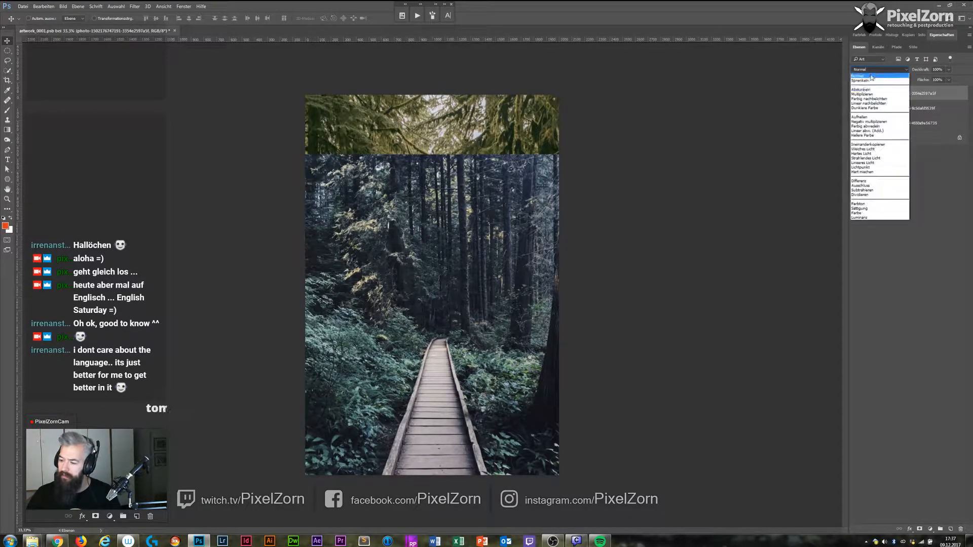
left_click(862, 181)
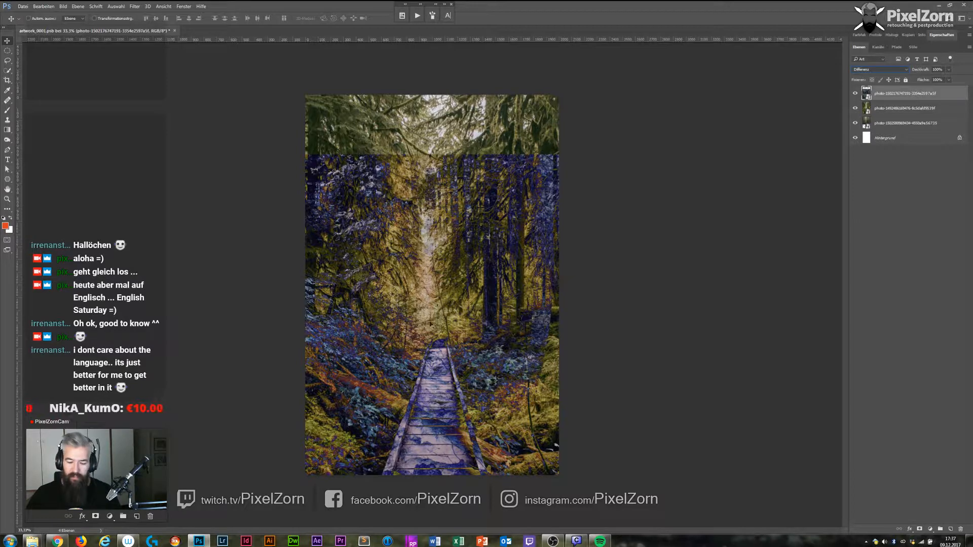
key("shift+minus")
key("shift+minus")
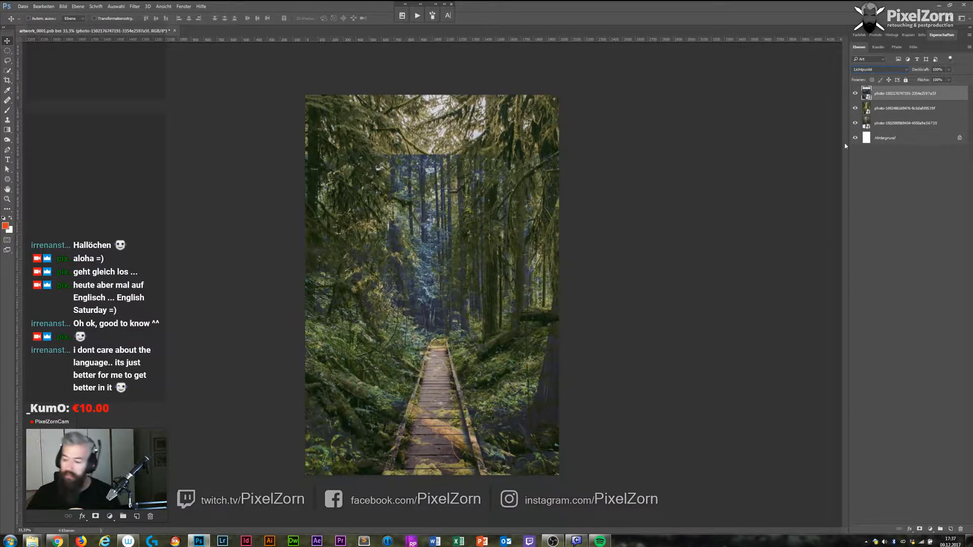
left_click(899, 70)
left_click(878, 75)
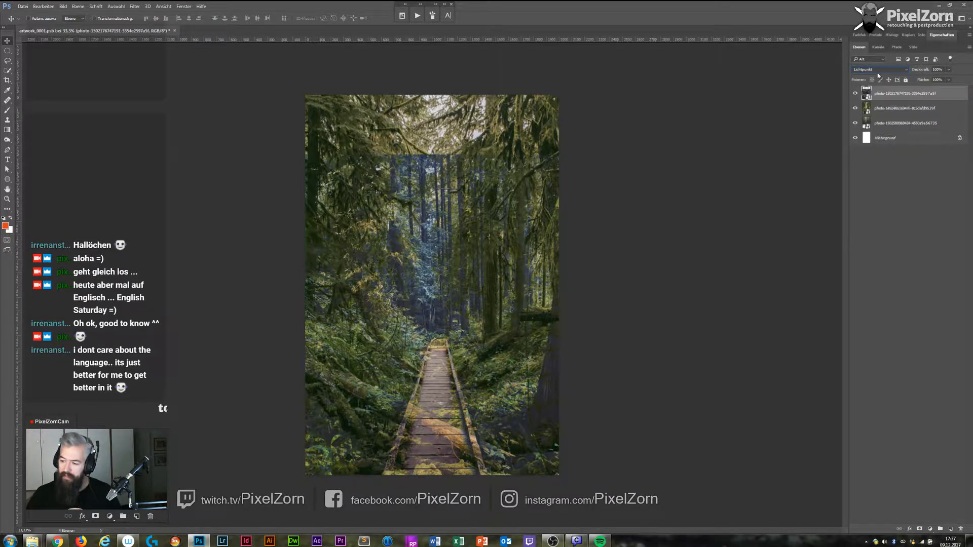
left_click(865, 70)
left_click(865, 82)
left_click(865, 70)
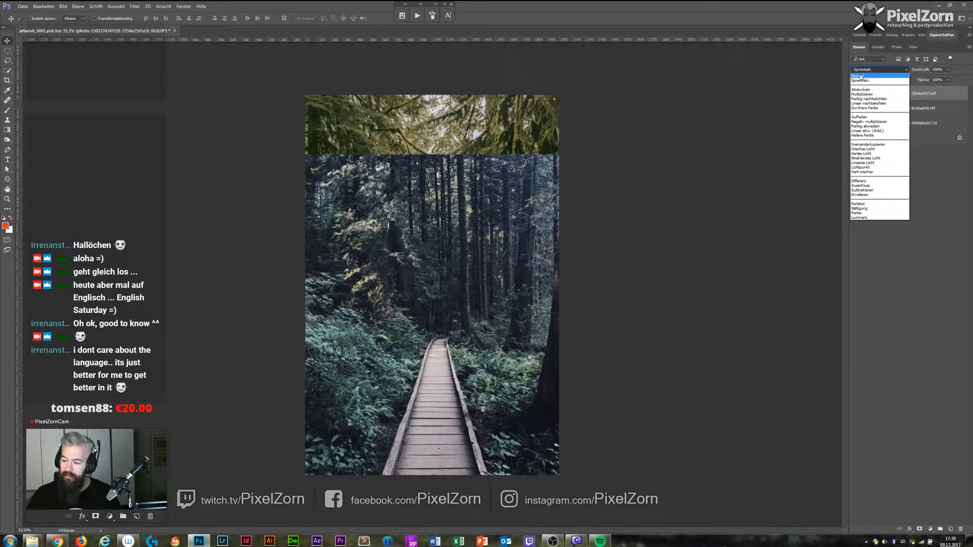
left_click(863, 76)
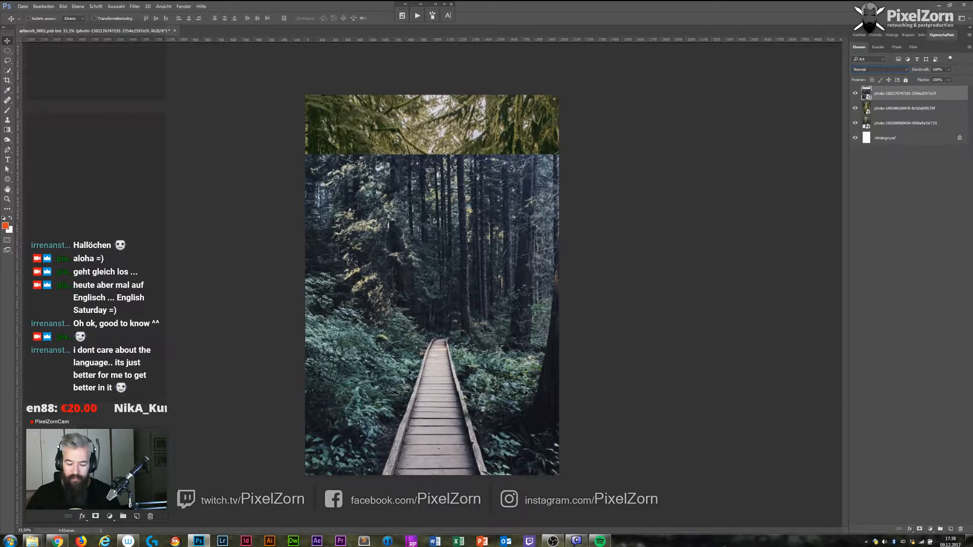
Put the three forest photo layers into one layer group and name the group material.
left_click(855, 94)
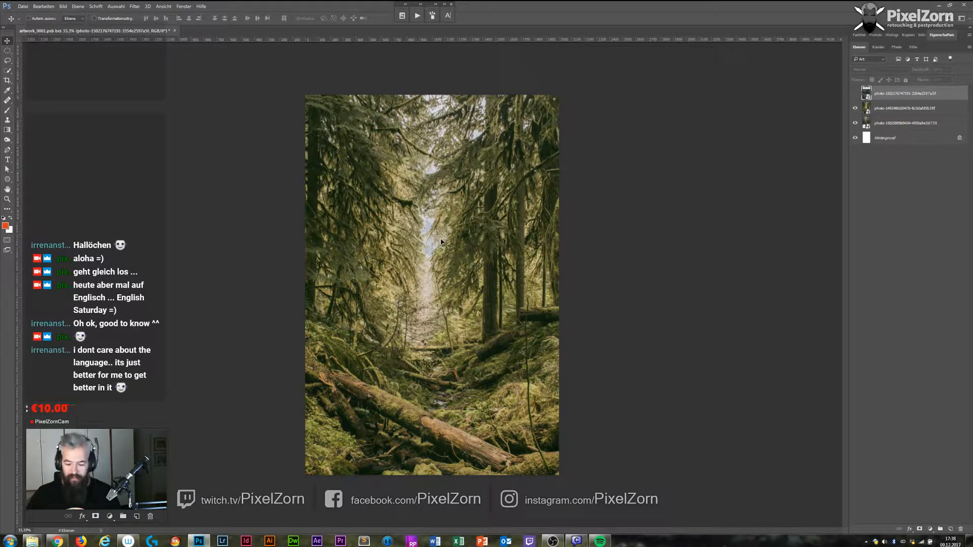
left_click(855, 93)
left_click(888, 128, "shift")
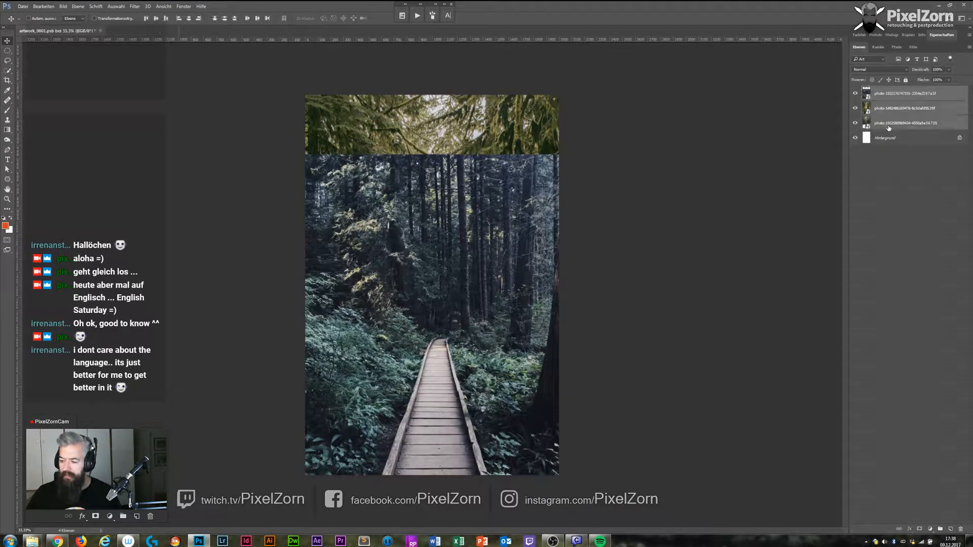
left_click(940, 531)
double_click(885, 91)
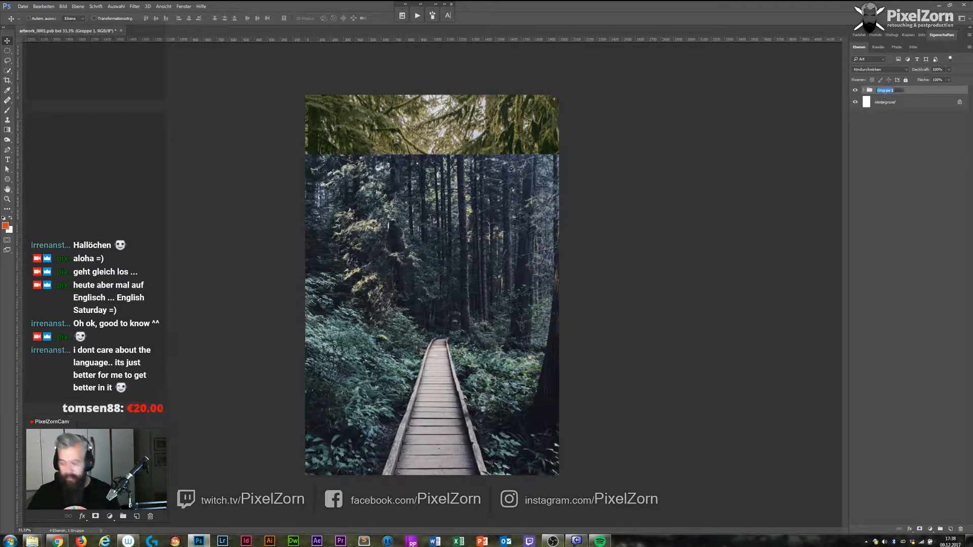
type("mate")
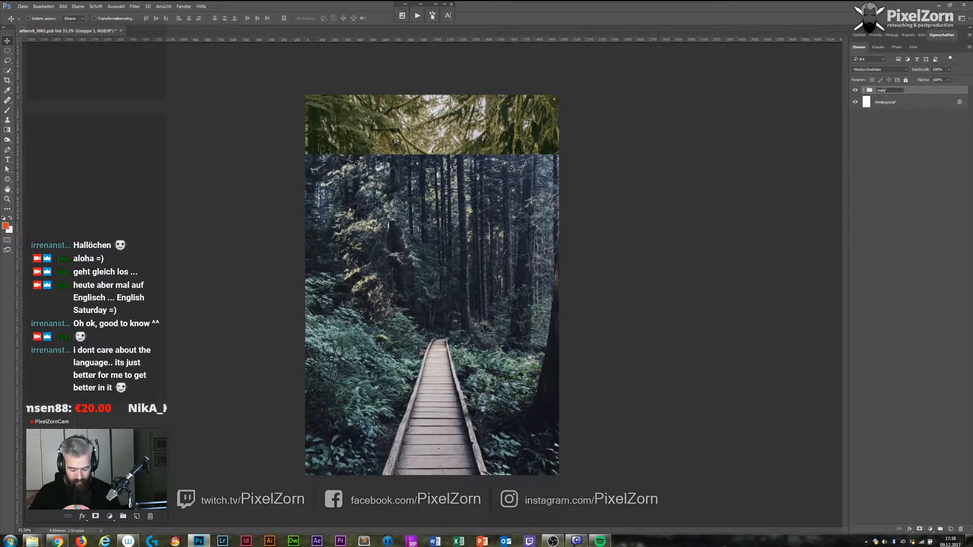
type("rial")
key("Return")
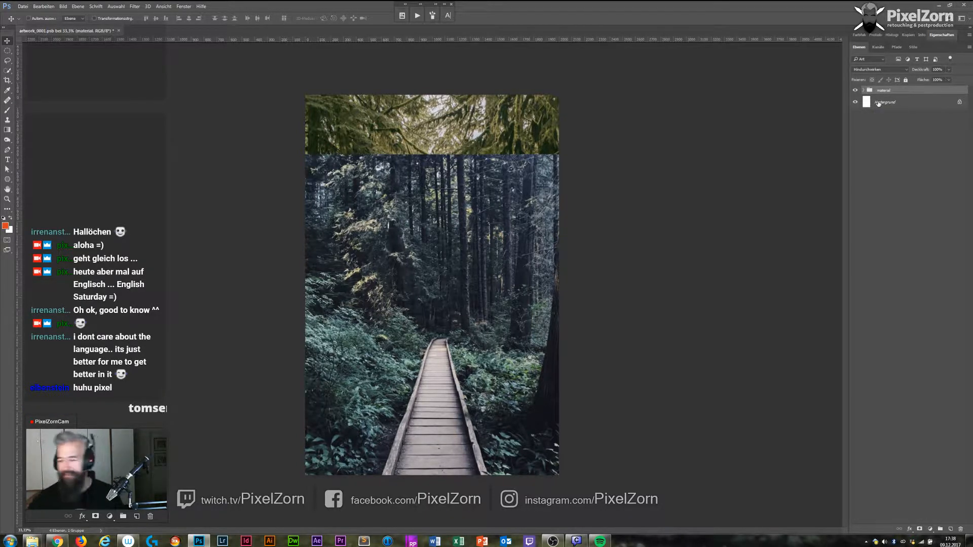
Create a new layer group above the material group and name it Compositing.
left_click(941, 530)
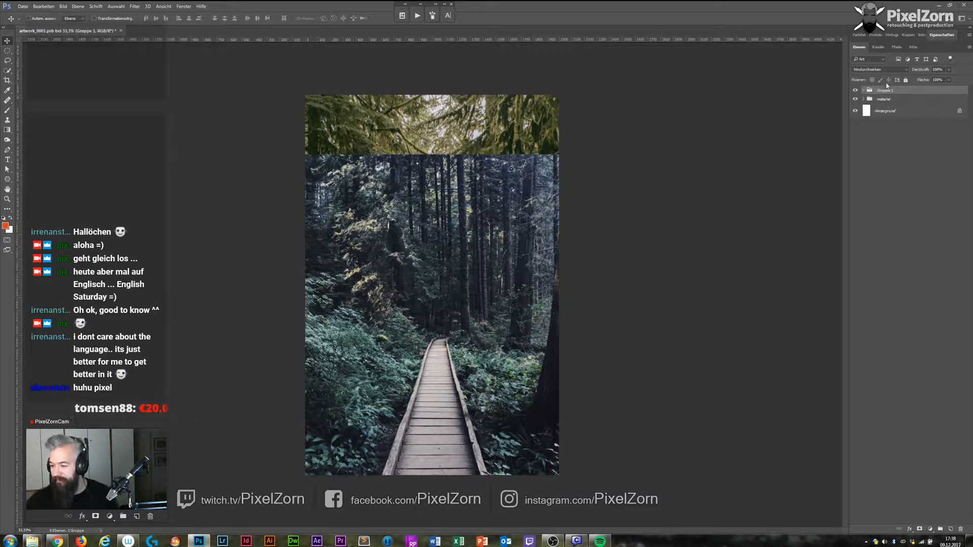
double_click(885, 91)
type("Composing")
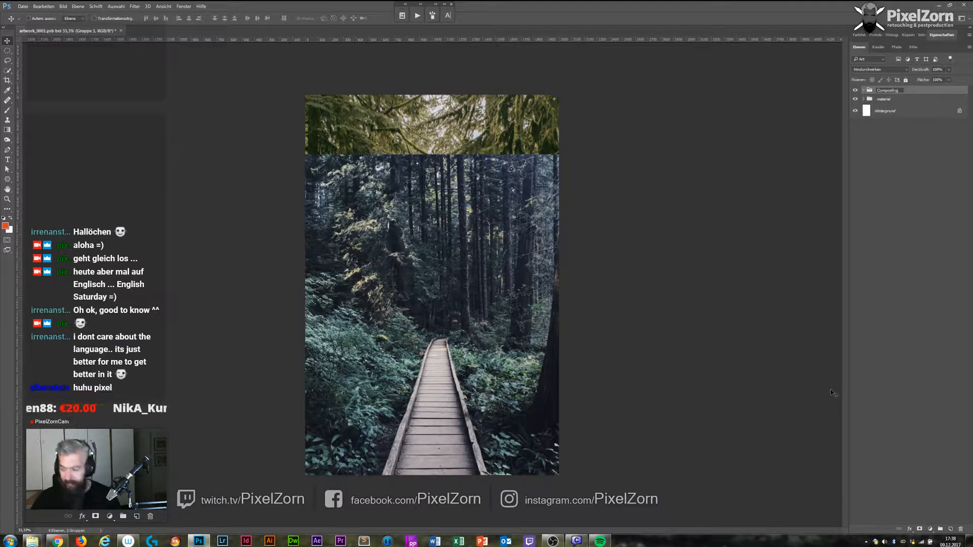
key("Return")
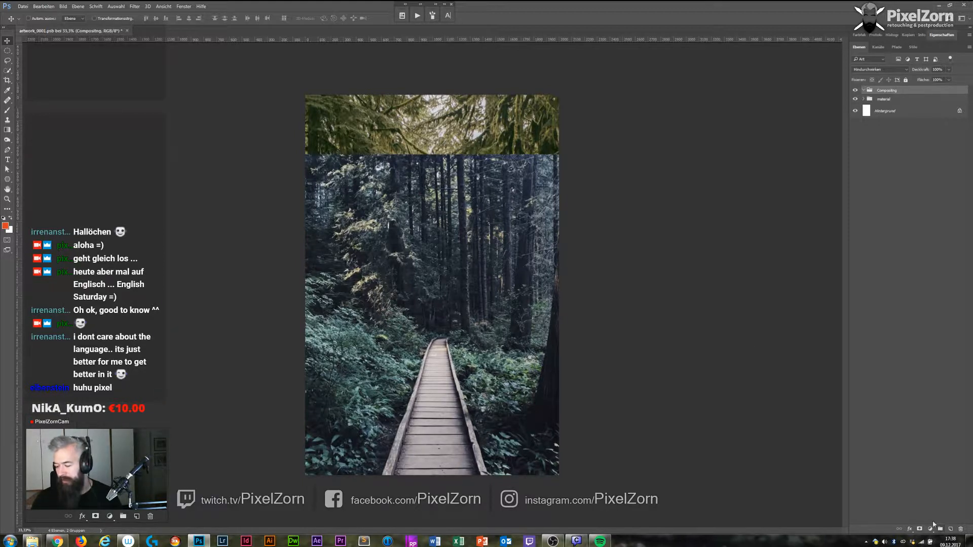
Run the Create Check-Layer action and collapse its Hue & Saturation Check Layers and Skin Blemishes groups.
left_click(418, 14)
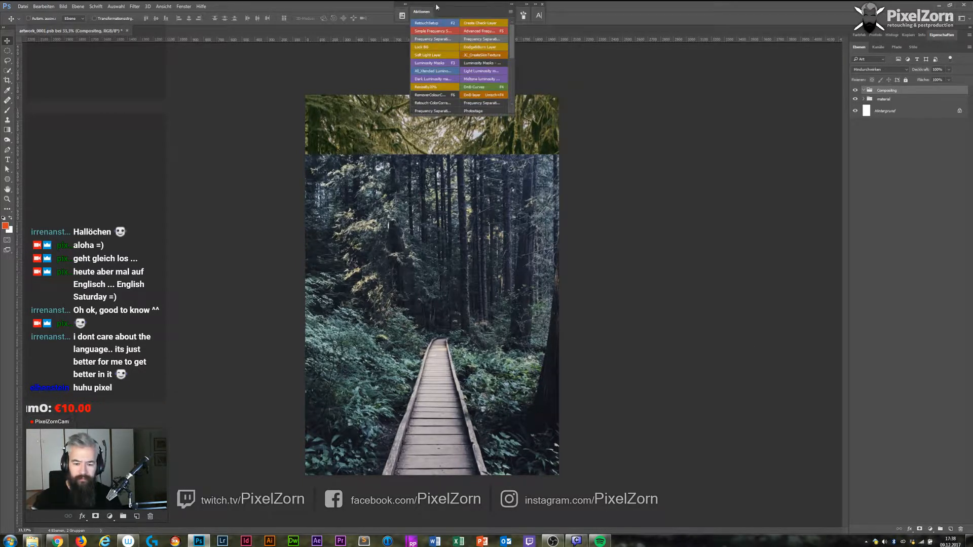
left_click(496, 24)
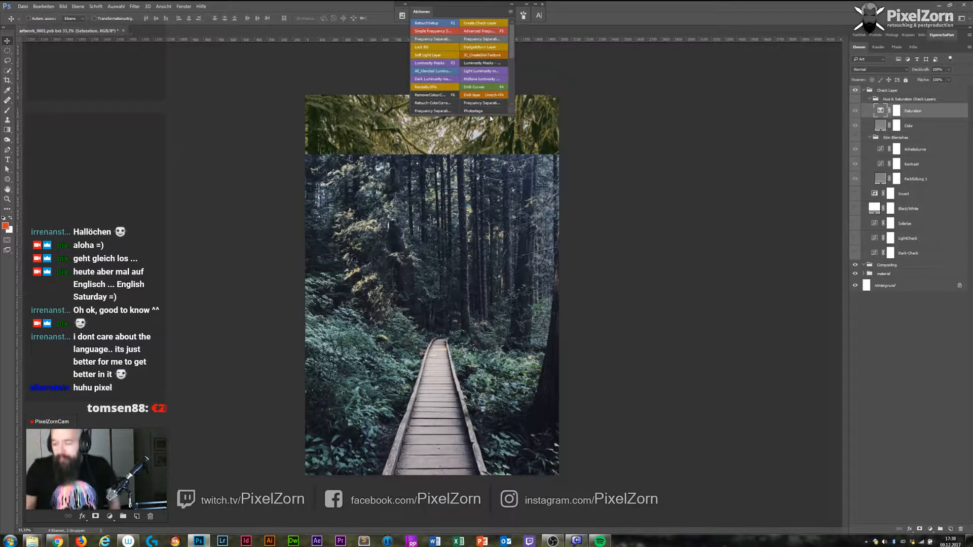
left_click(512, 4)
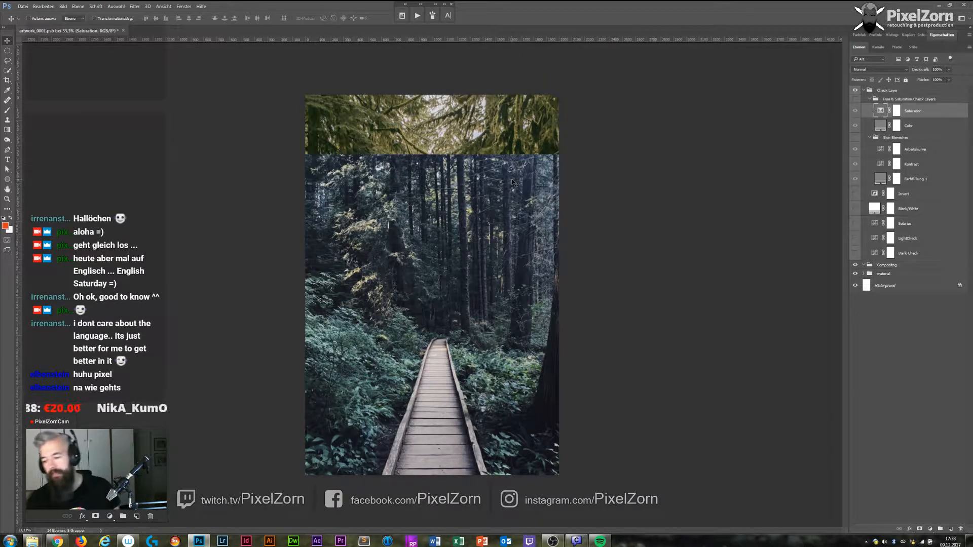
left_click(870, 99)
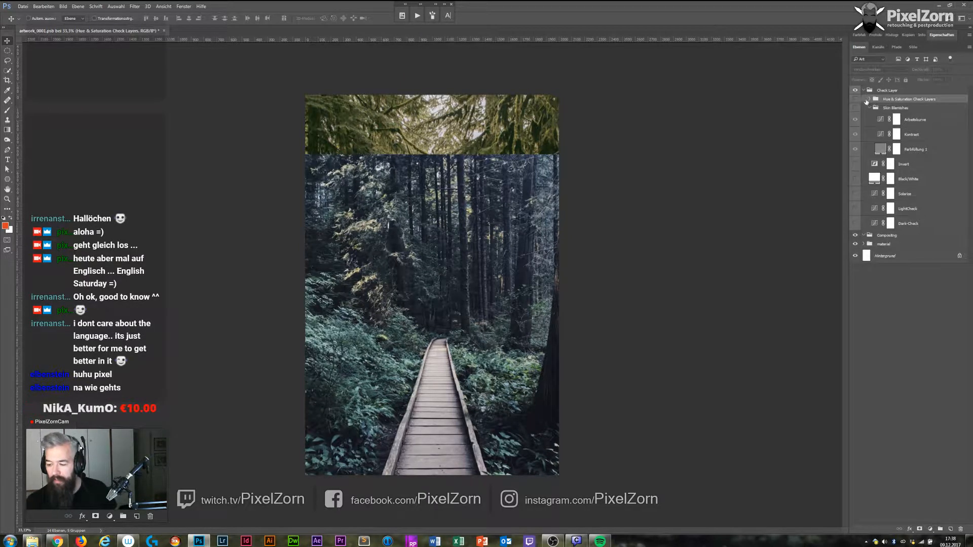
left_click(869, 107)
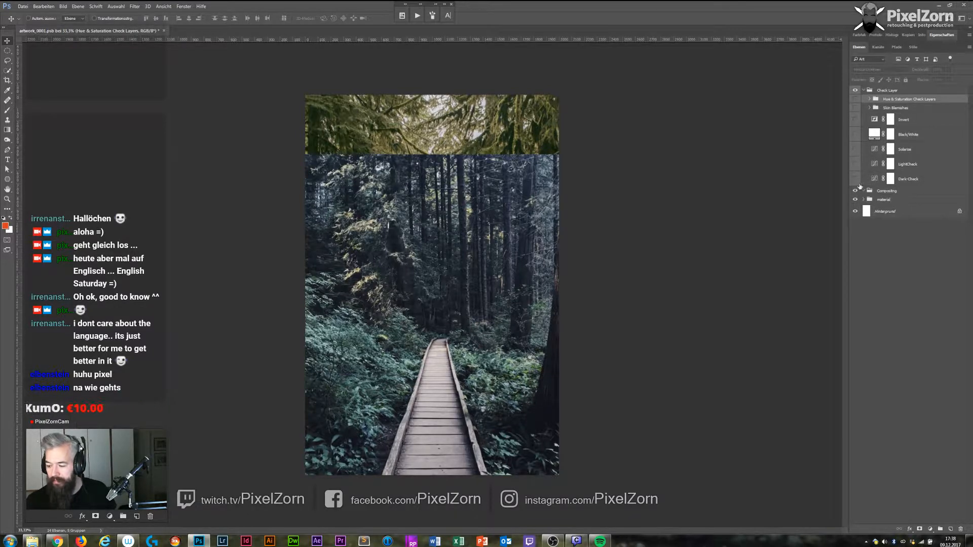
Preview the artwork through the Dark-Check, LightCheck, Solarise and Invert check layers, switching each one on and off.
left_click(856, 179)
left_click(855, 179)
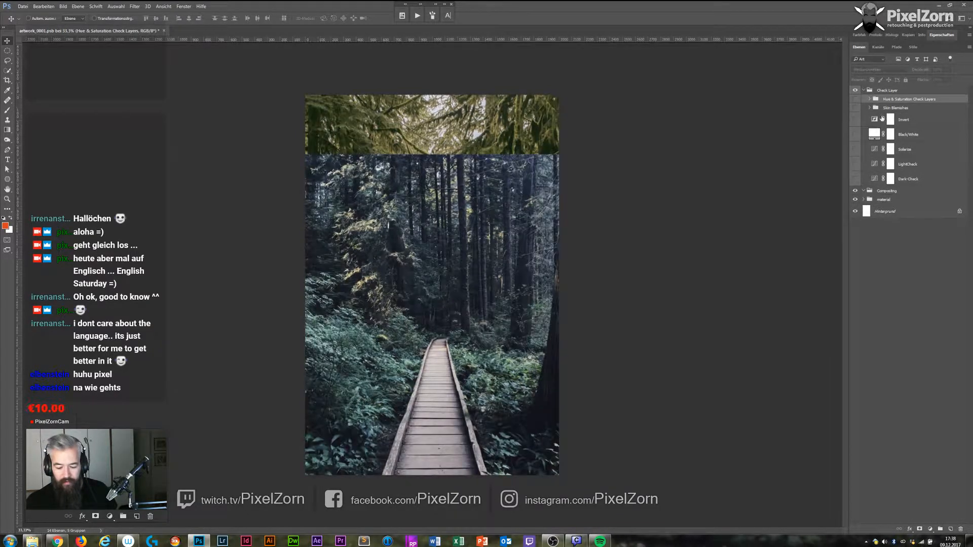
left_click(855, 164)
left_click(855, 165)
left_click(856, 151)
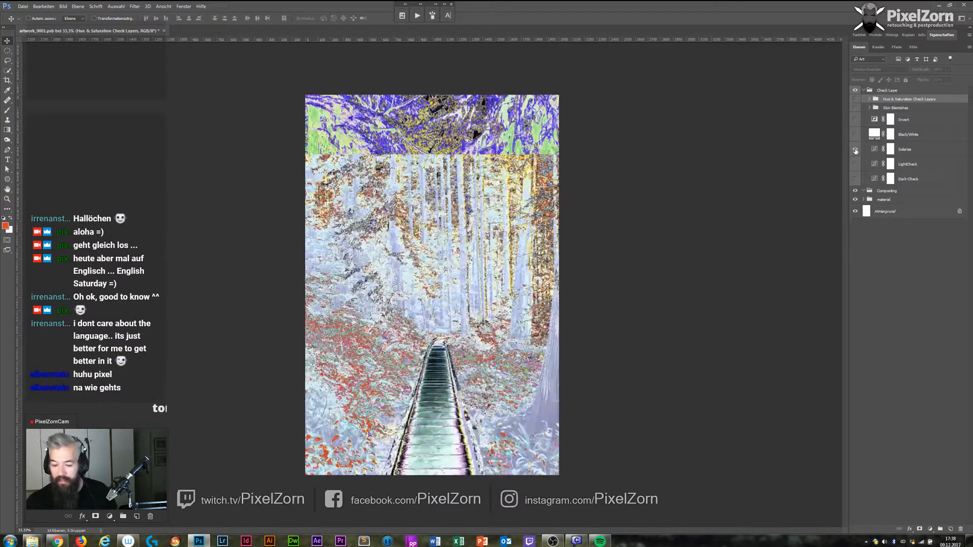
left_click(855, 151)
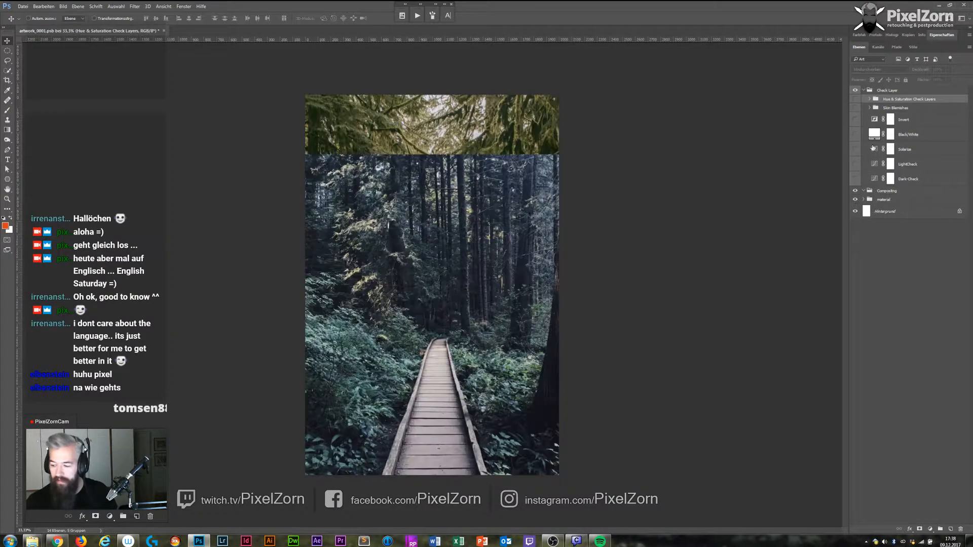
left_click(855, 120)
left_click(855, 120)
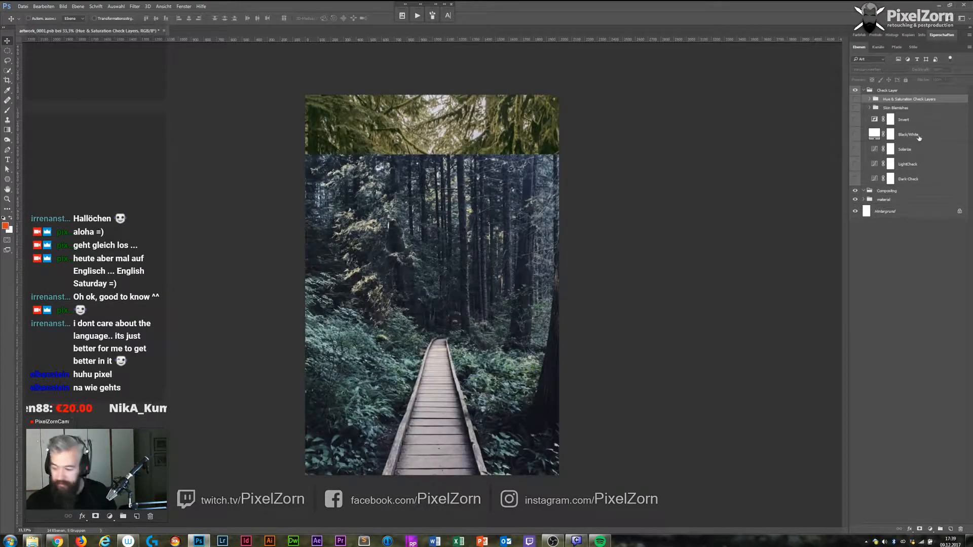
Move the boardwalk photo layer from the material group into the Compositing group and hide the material group.
left_click(875, 200)
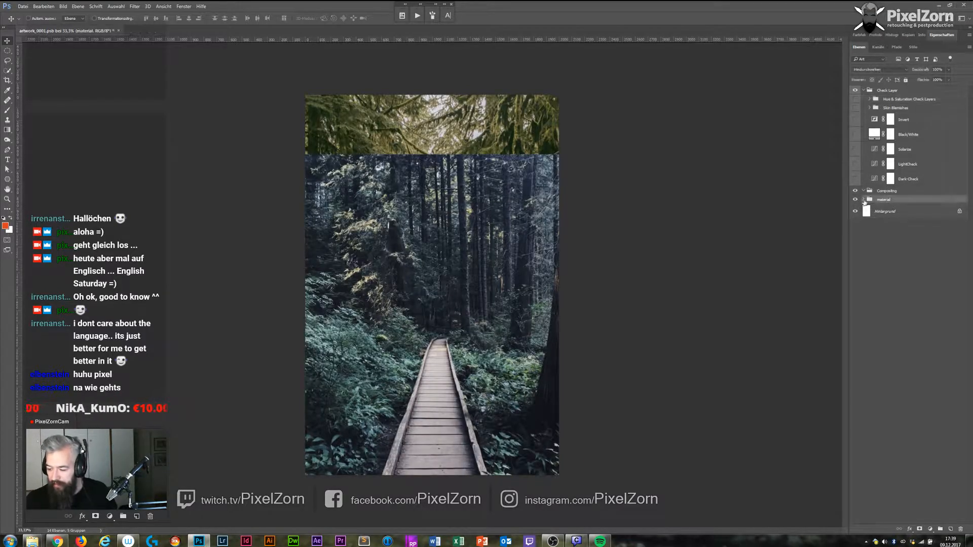
left_click(863, 199)
left_click_drag(912, 211, 877, 200)
left_click(864, 215)
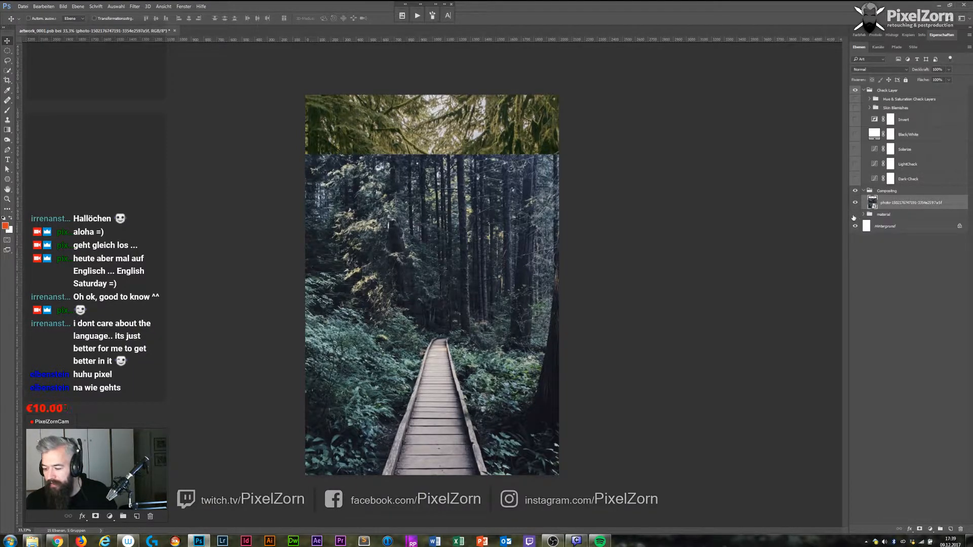
left_click(856, 215)
Move the boardwalk photo up so that a white strip of canvas is exposed beneath its lower edge.
key("ctrl+plus")
key("ctrl+plus")
key("ctrl+plus")
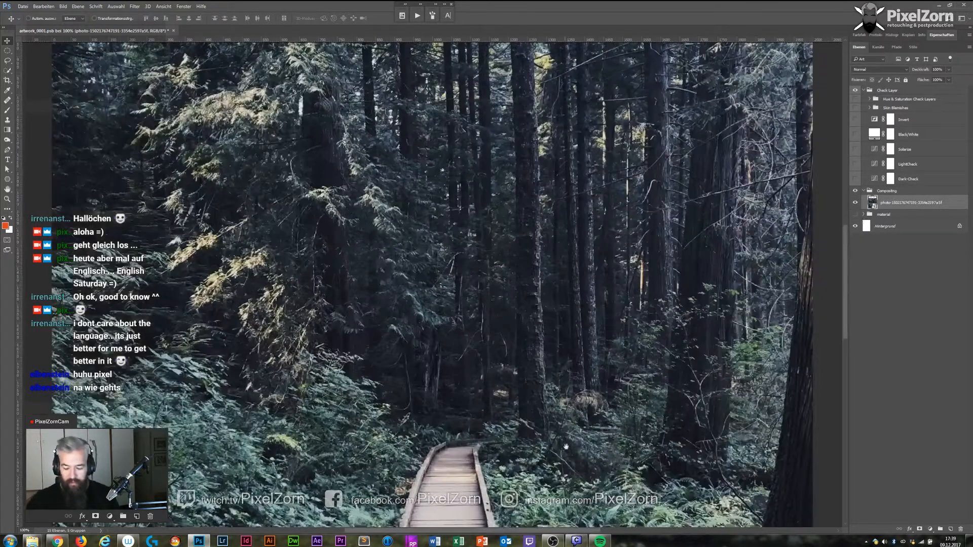
left_click_drag(566, 447, 551, 269)
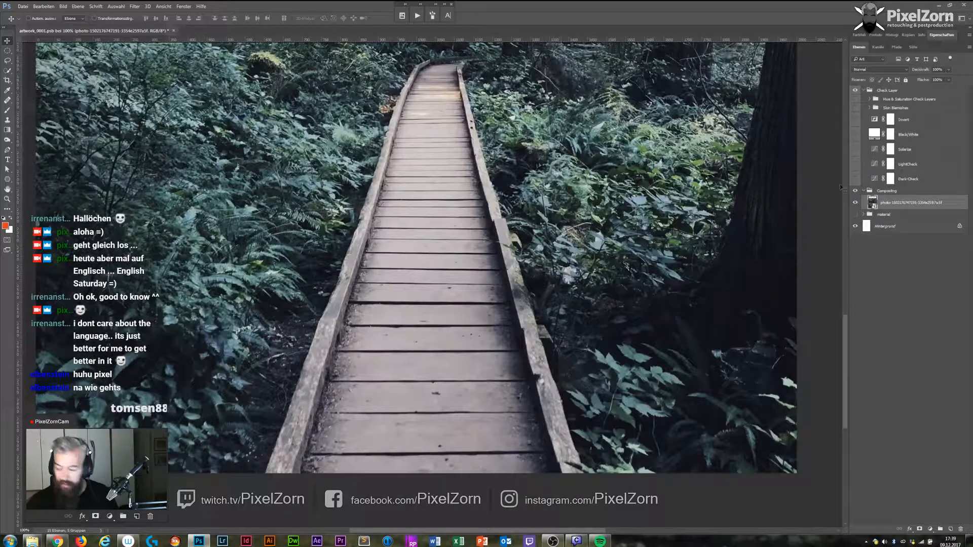
mouse_move(603, 385)
left_mouse_down()
mouse_move(601, 288)
mouse_move(606, 384)
left_mouse_up()
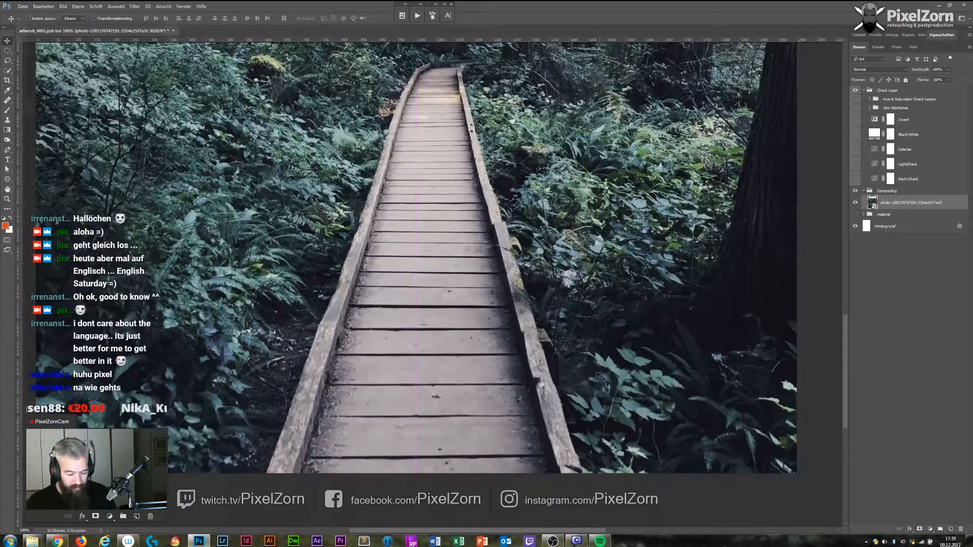
left_click_drag(532, 209, 547, 359)
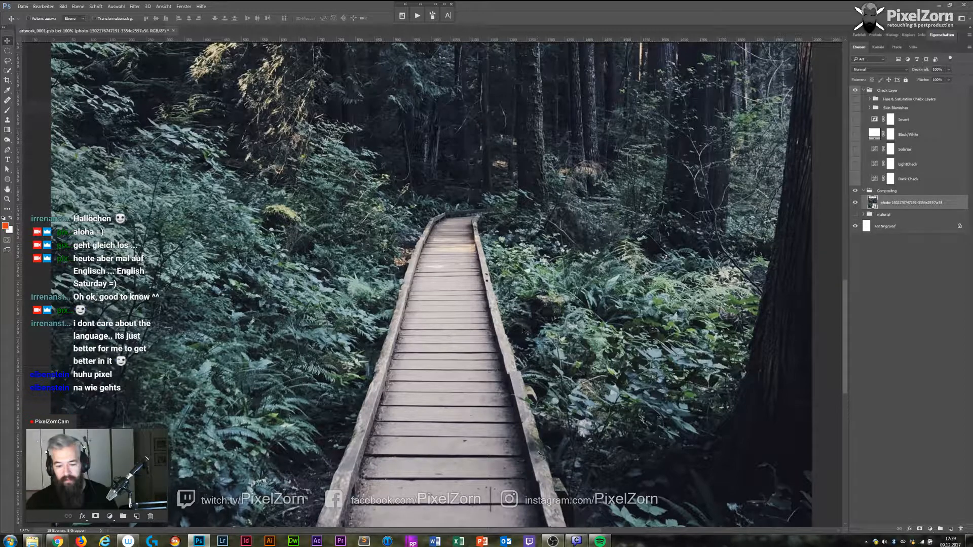
left_click_drag(527, 385, 505, 249)
Outline the wooden boardwalk with a Pen tool path, running it straight across the walkway's near end between the outer rails.
key("p")
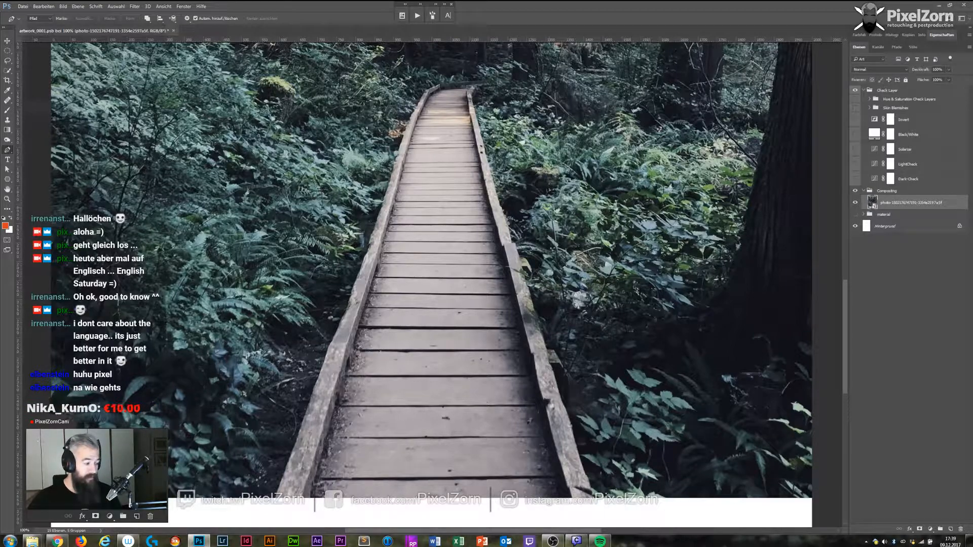
key("r")
left_click_drag(573, 202, 718, 430)
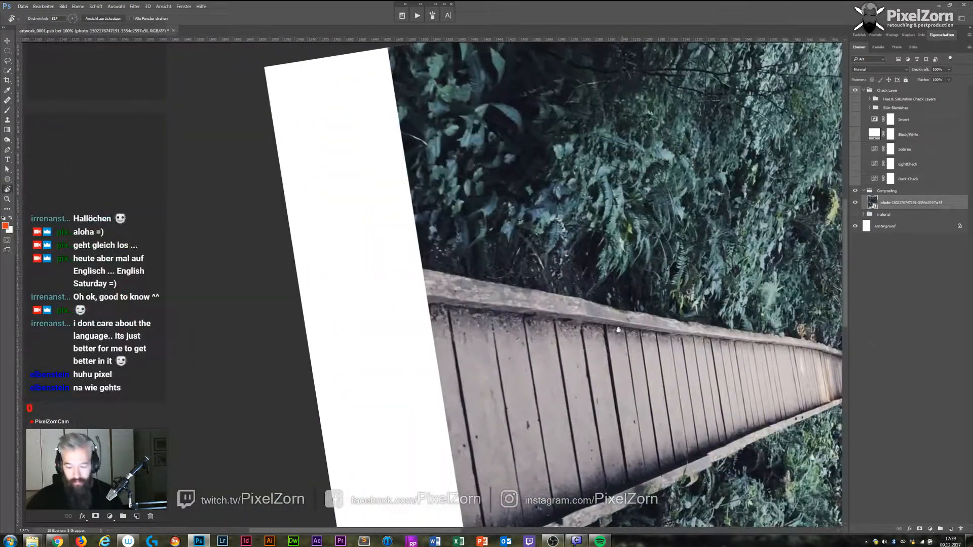
left_click_drag(409, 212, 345, 223)
left_click_drag(558, 236, 641, 288)
key("p")
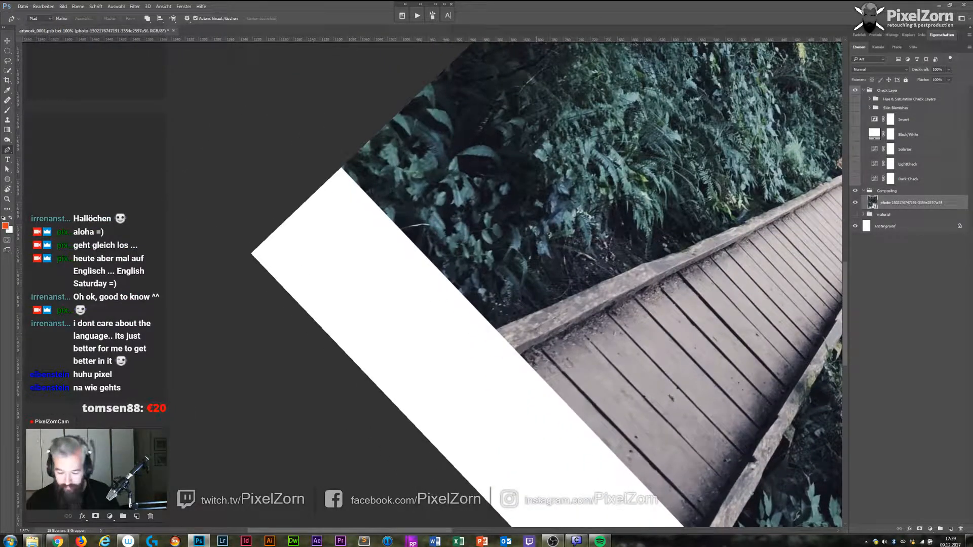
left_click_drag(495, 330, 326, 429)
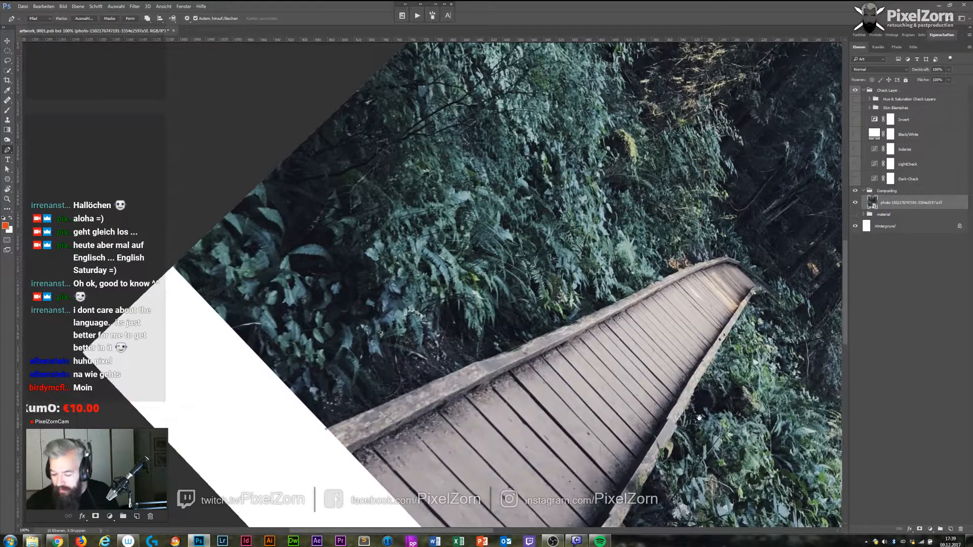
scroll(700, 418, "down", 5)
left_click(546, 457)
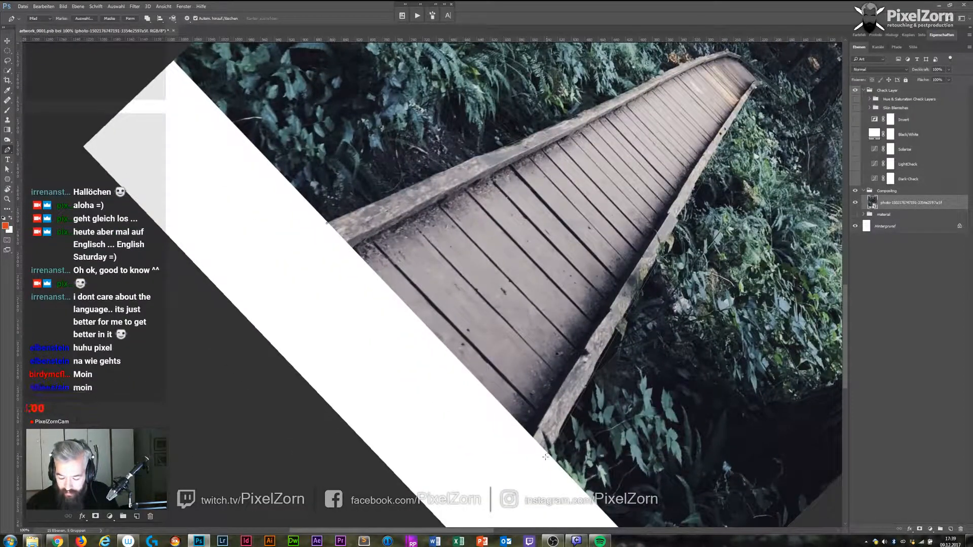
left_click(327, 224)
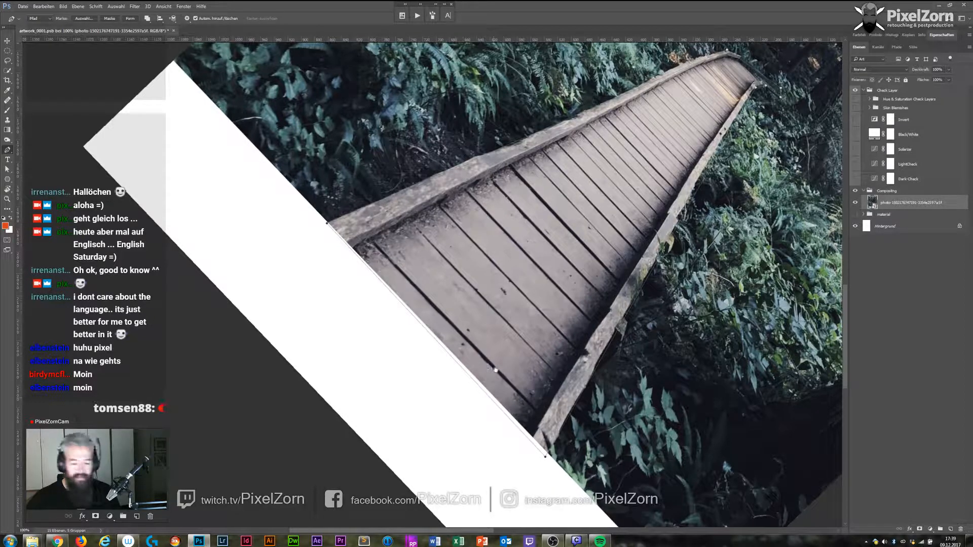
Add an anchor point to the boardwalk path at the walkway's far end, working with the Convert Point tool.
key("r")
left_click_drag(450, 315, 288, 315)
left_click_drag(401, 182, 436, 307)
left_click_drag(434, 236, 380, 222)
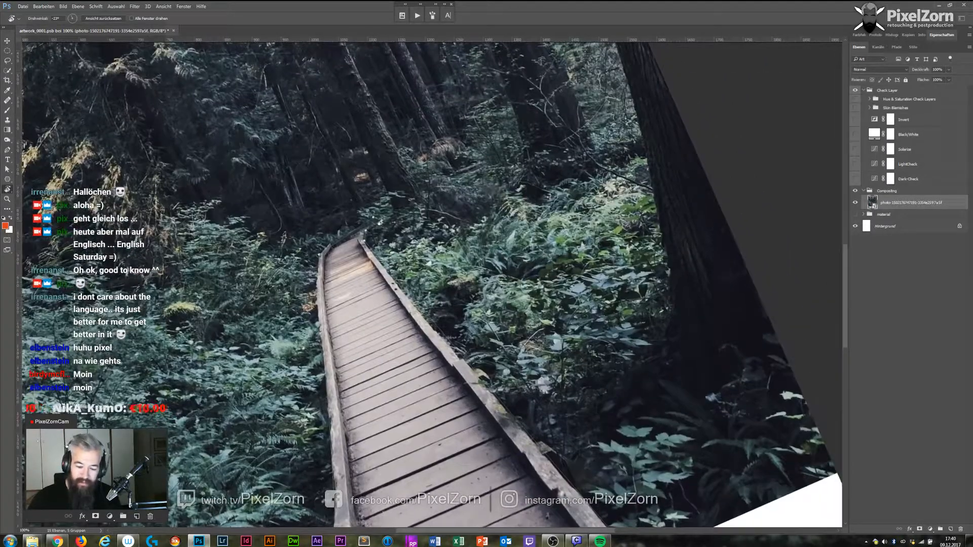
left_click(9, 169)
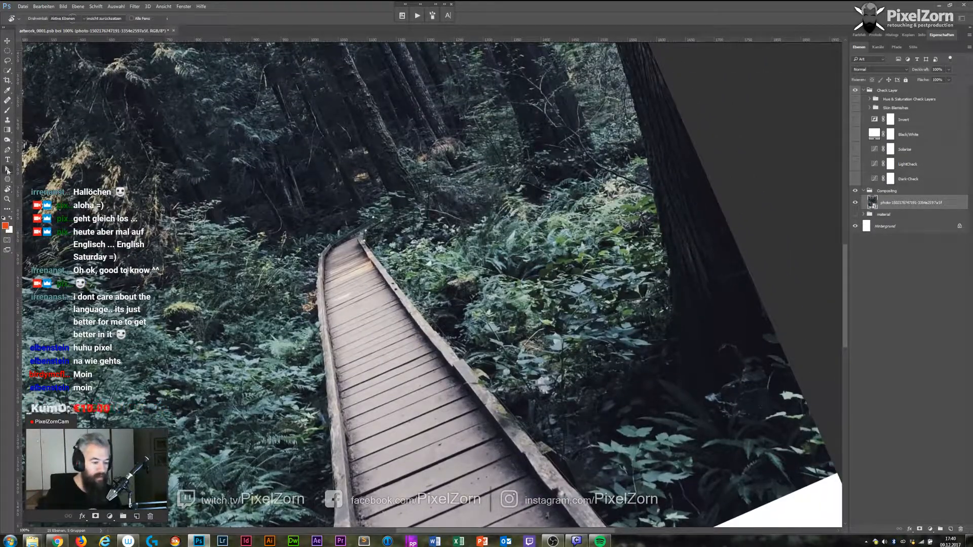
left_click(8, 150)
left_click(51, 178)
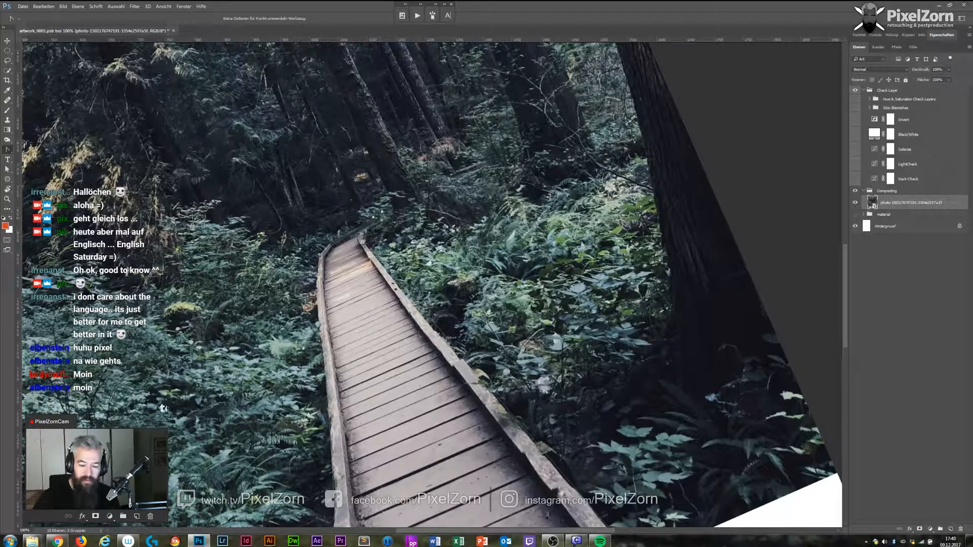
key("ctrl+plus")
key("ctrl+plus")
key("ctrl+plus")
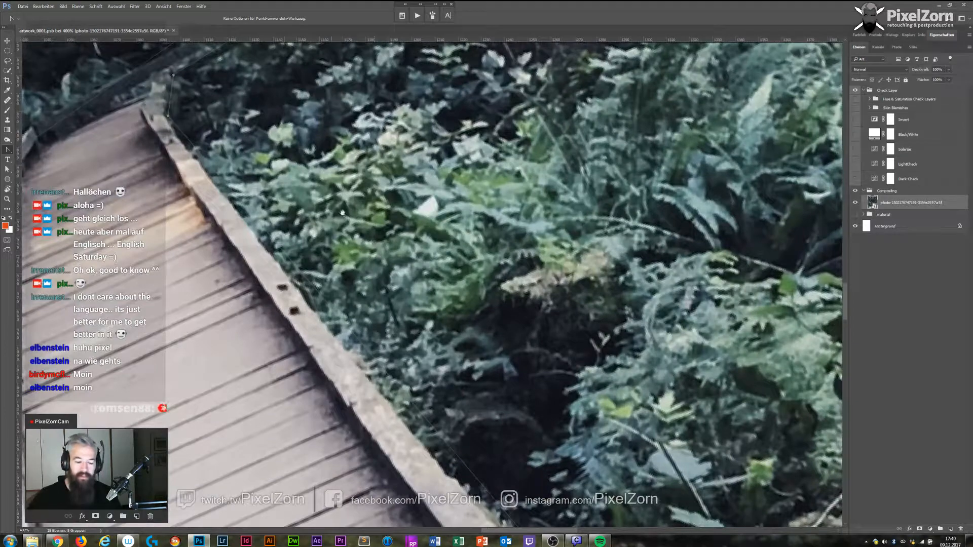
left_click_drag(345, 237, 498, 381)
right_click(272, 384)
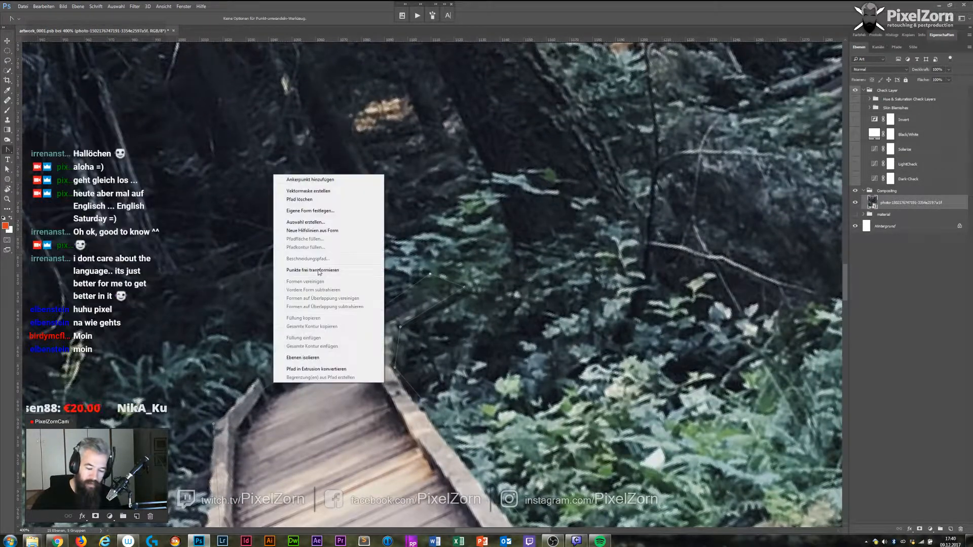
left_click(307, 180)
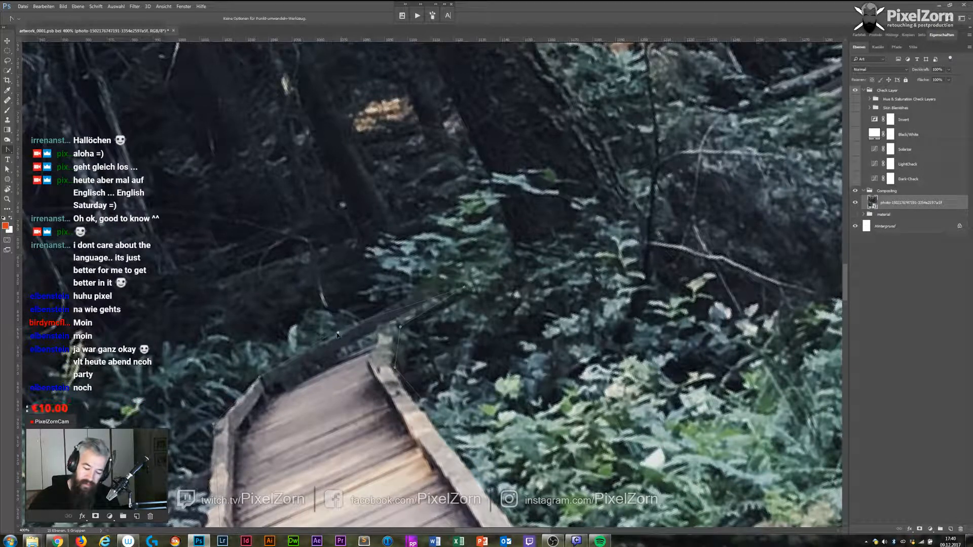
Add an anchor point to the boardwalk path at the far post of the right-hand rail and fit the curve to the post.
right_click(389, 319)
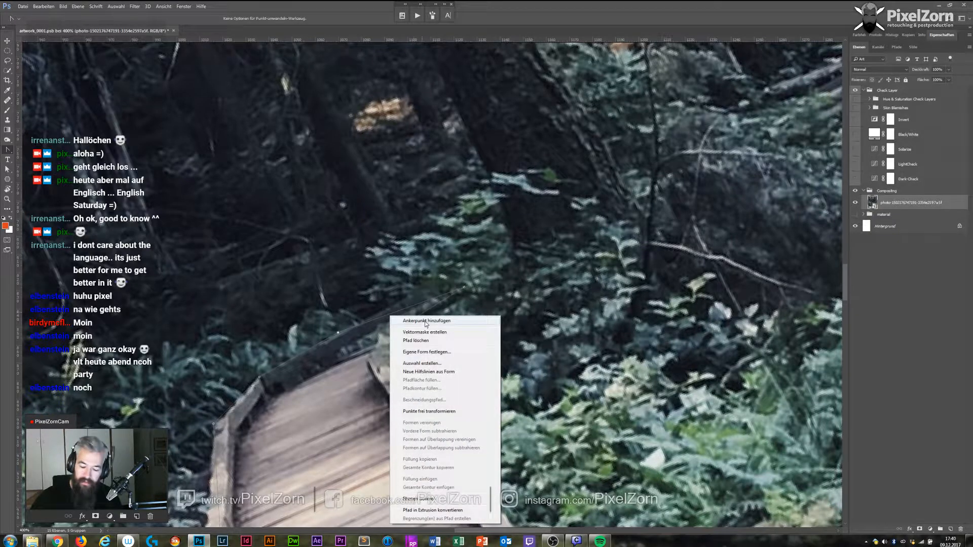
left_click(395, 318)
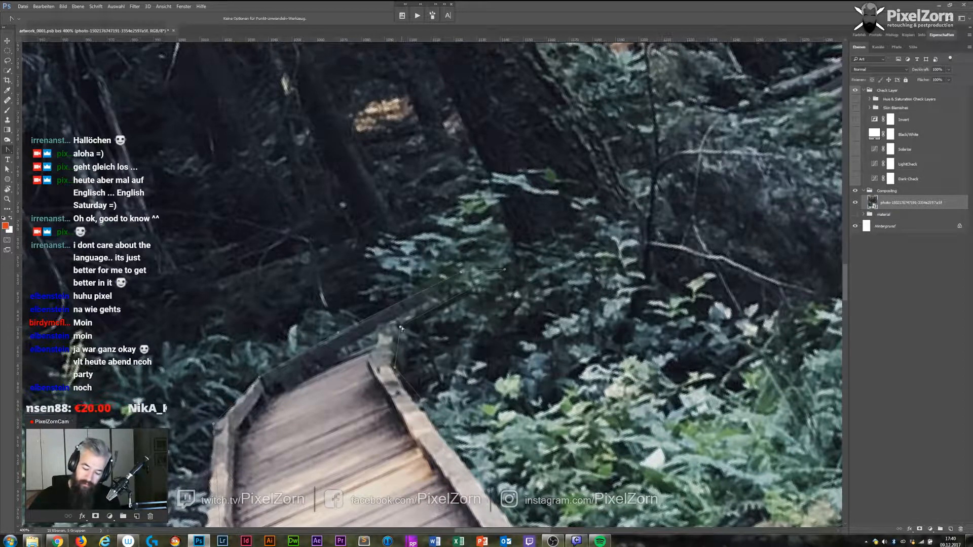
left_click_drag(396, 369, 390, 364)
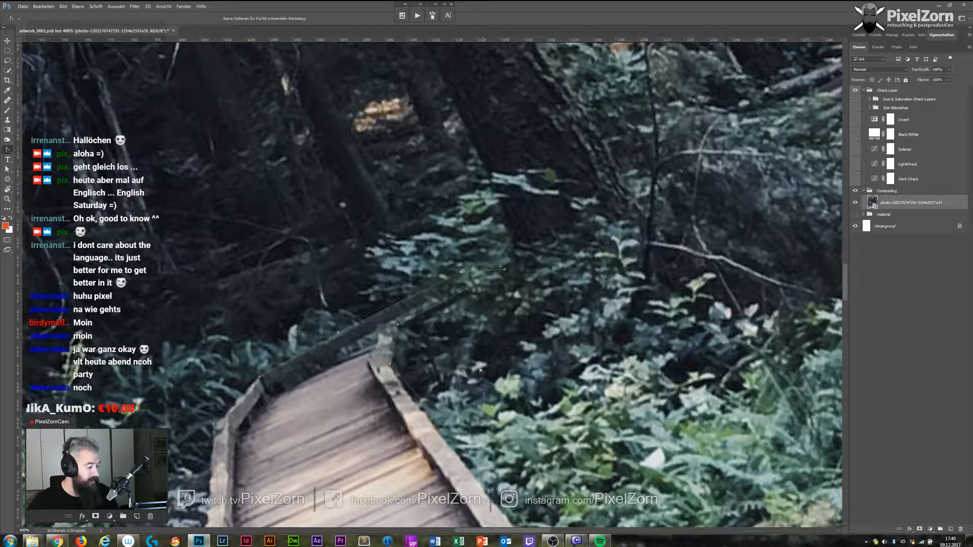
Add anchor points to the path where two planks of the right-hand rail meet, tracing the stepped corner of the joint.
left_click_drag(552, 424, 410, 251)
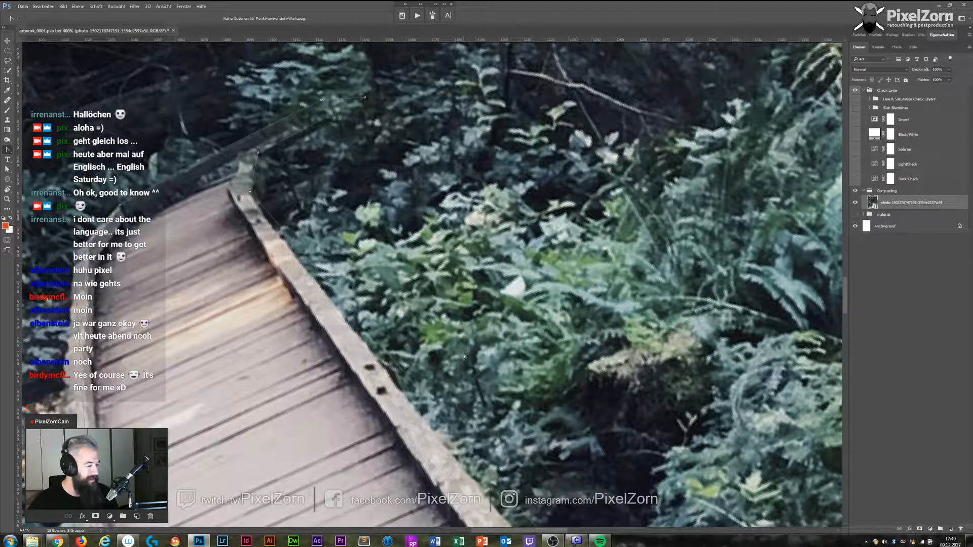
left_click_drag(479, 393, 284, 121)
right_click(441, 187)
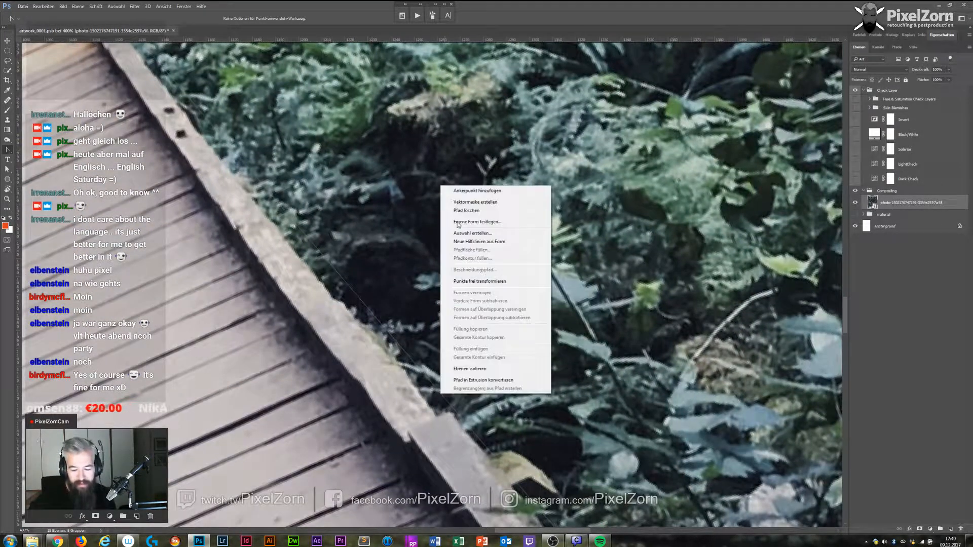
left_click(461, 192)
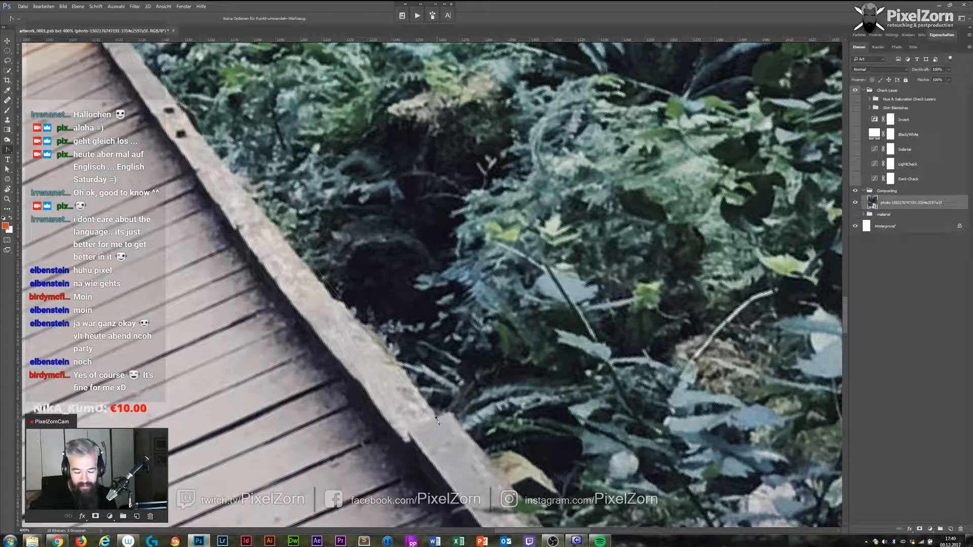
right_click(446, 428)
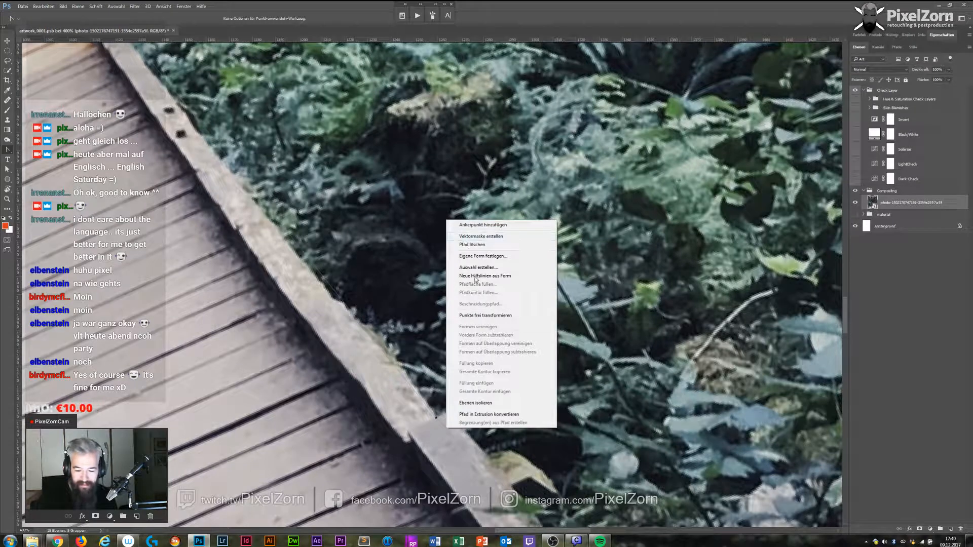
left_click(485, 226)
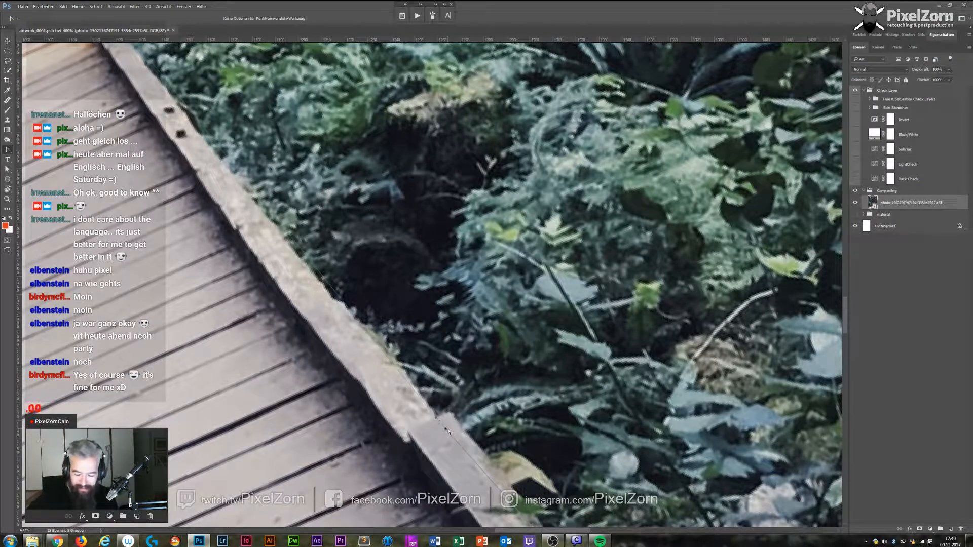
right_click(455, 425)
key("Escape")
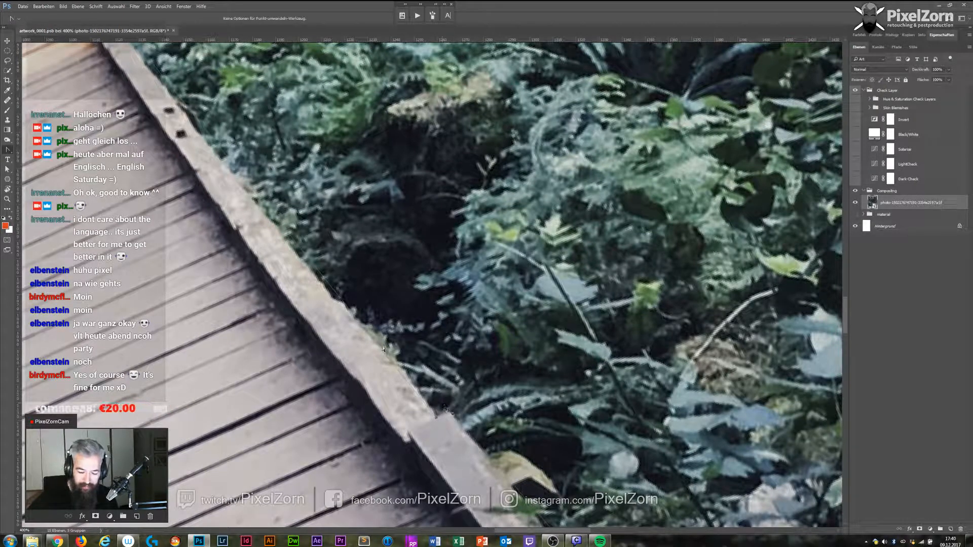
Add anchor points on the farther side of the plank joint and pull the path onto the right-hand rail's outer edge.
right_click(383, 140)
left_click(410, 146)
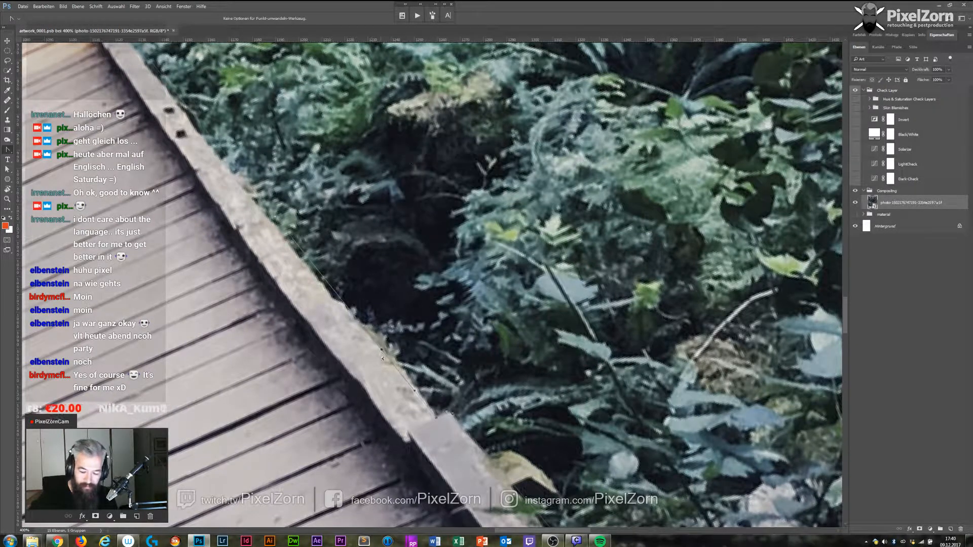
right_click(321, 270)
left_click(323, 272)
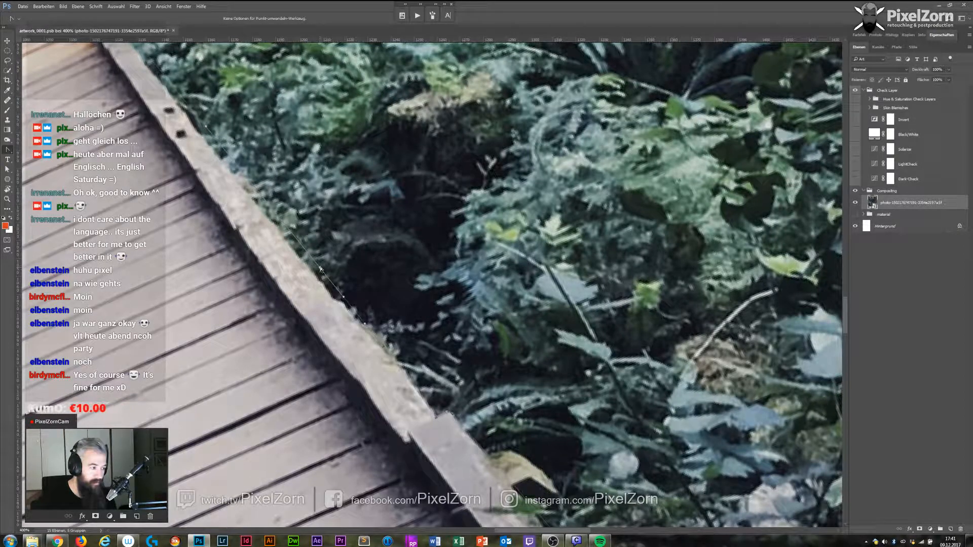
left_click_drag(331, 267, 315, 275)
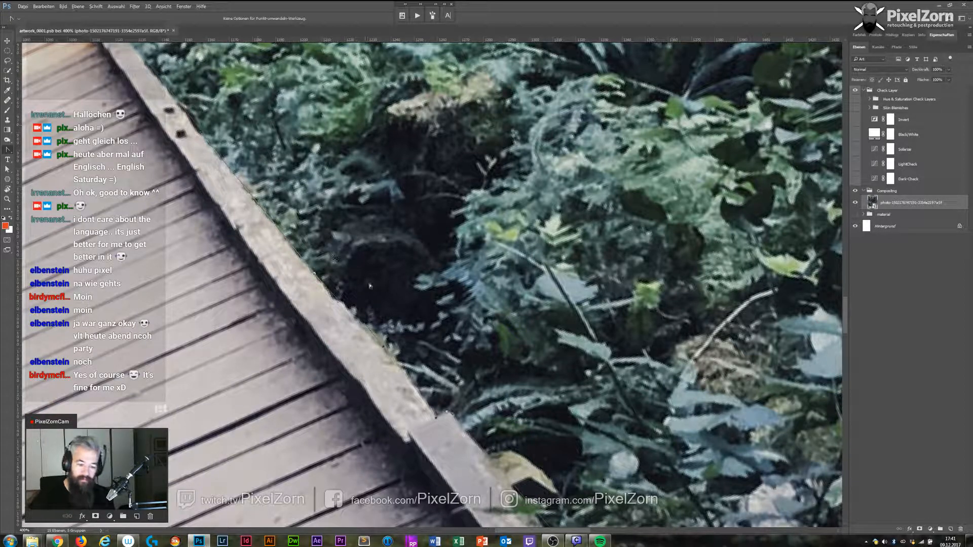
Refine the path with extra anchor points between the right-hand rail's far post and the stretch just past the two bolt holes.
left_click_drag(334, 214, 478, 440)
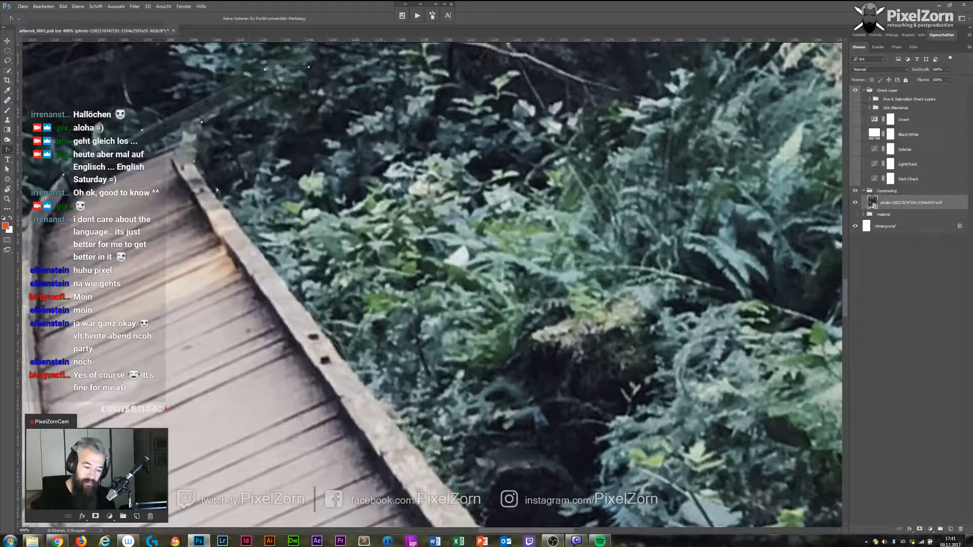
right_click(218, 195)
left_click(219, 196)
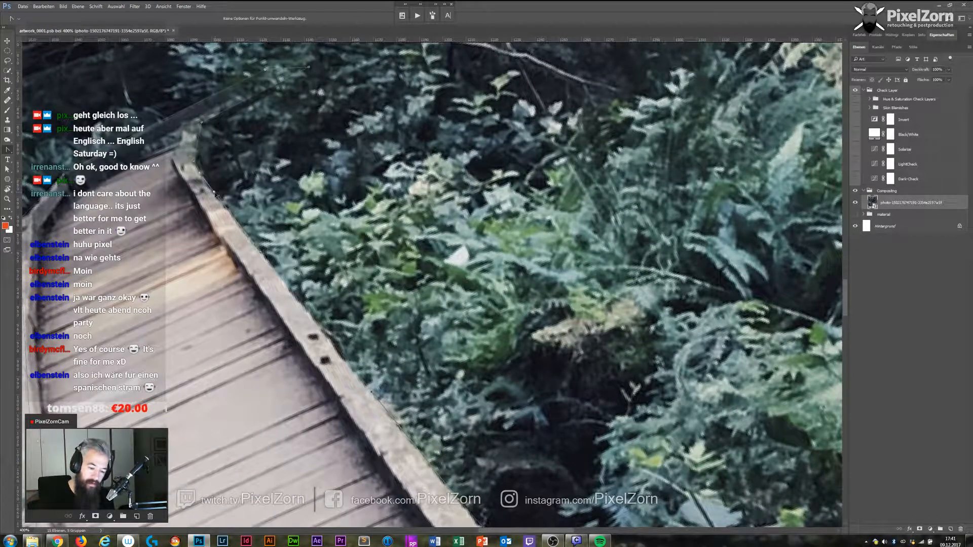
right_click(275, 272)
left_click(308, 275)
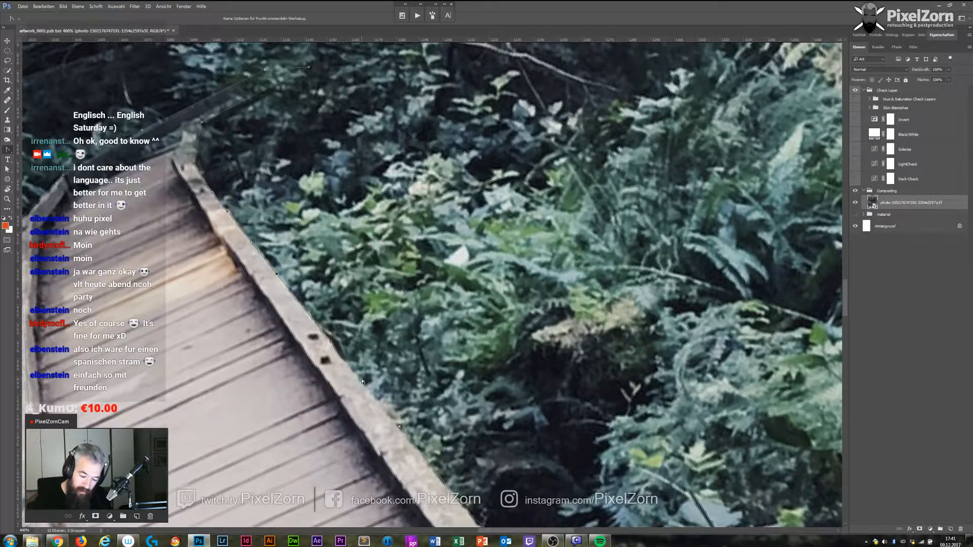
right_click(362, 171)
key("Escape")
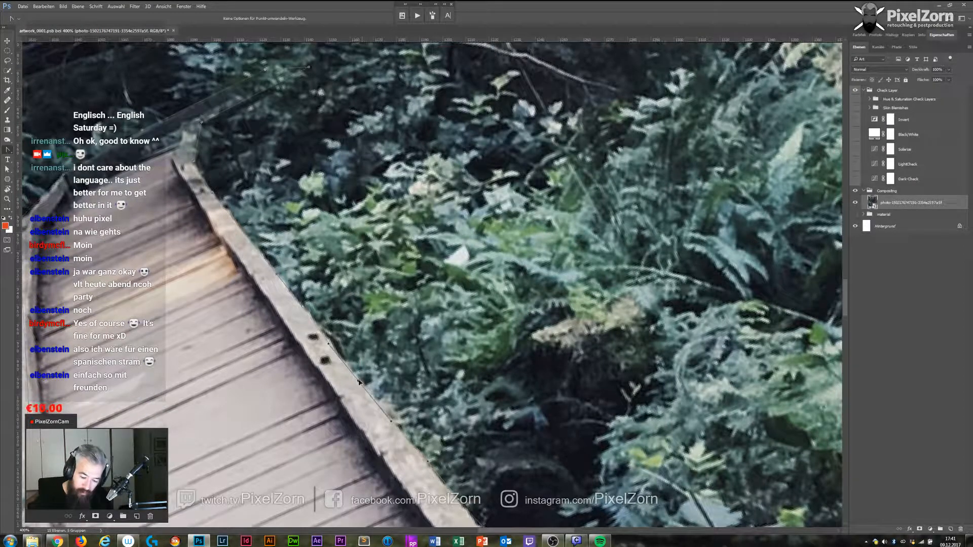
Shape the path around the uneven, overgrown edge of the right-hand rail just before the plank joint.
scroll(363, 382, "down", 5)
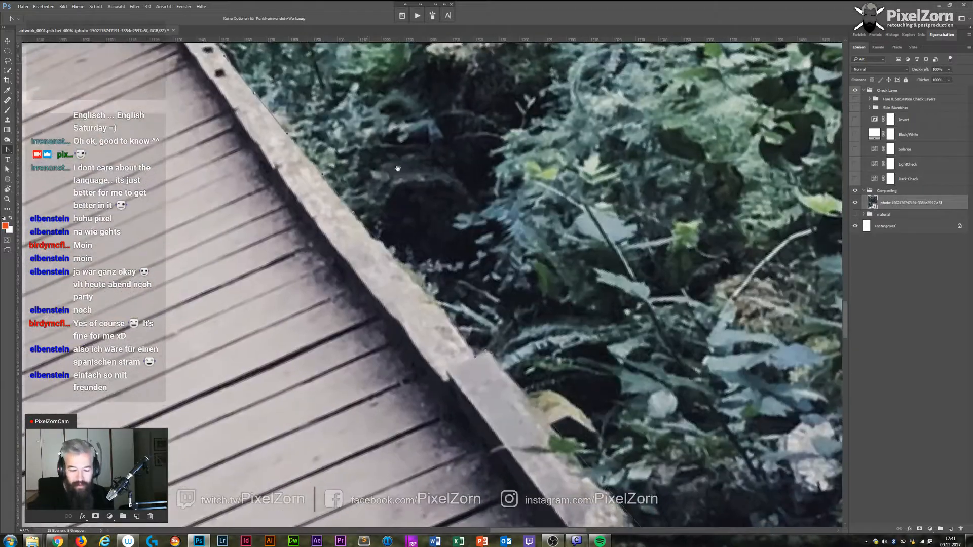
right_click(377, 244)
key("Escape")
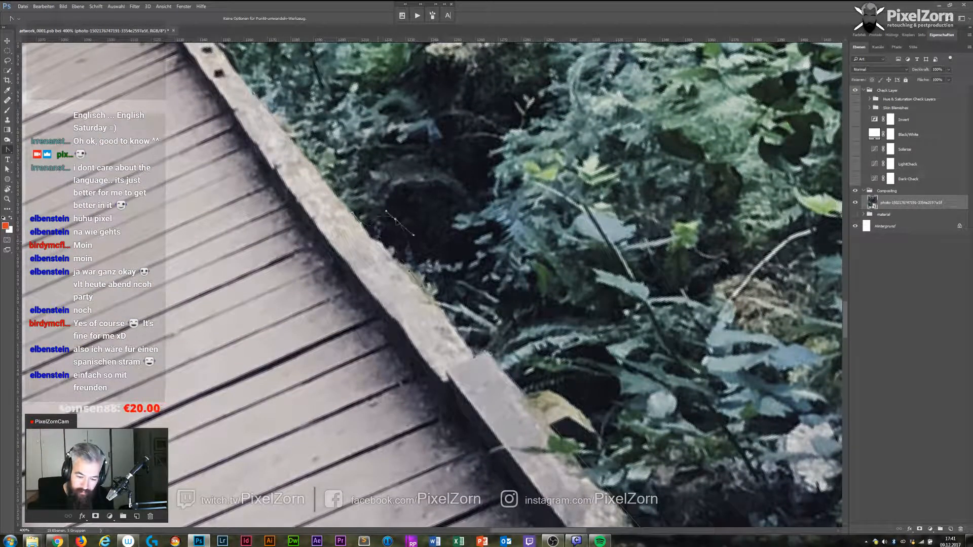
right_click(372, 235)
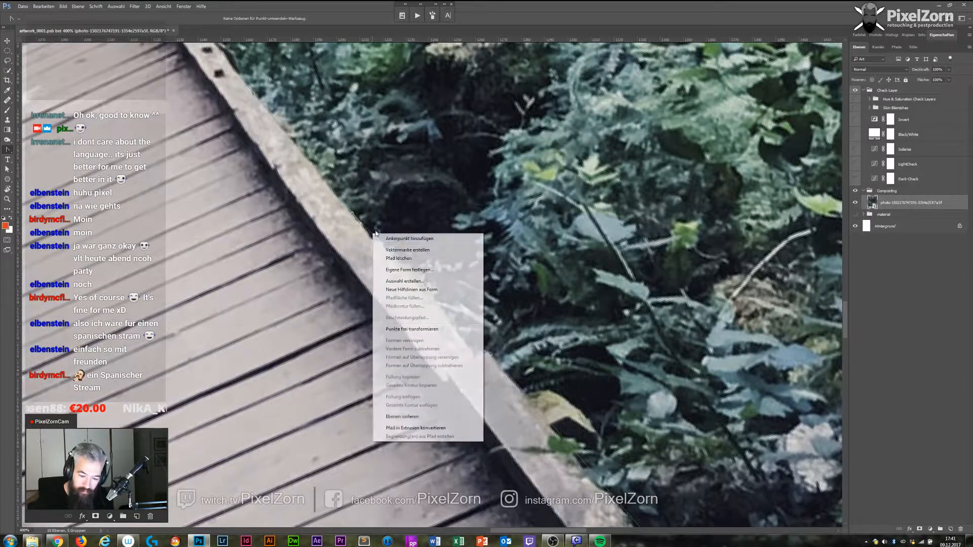
key("Escape")
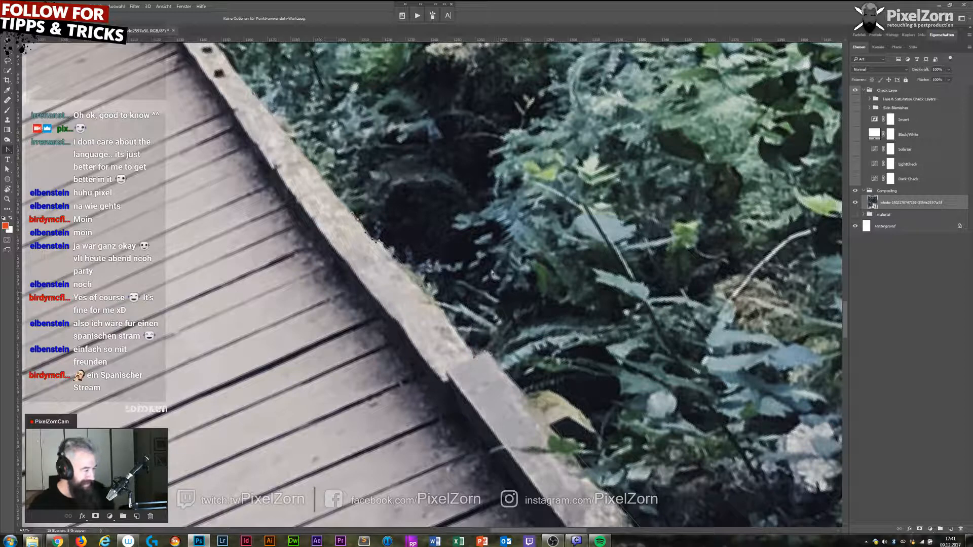
mouse_move(528, 334)
left_mouse_down()
mouse_move(549, 246)
mouse_move(528, 332)
left_mouse_up()
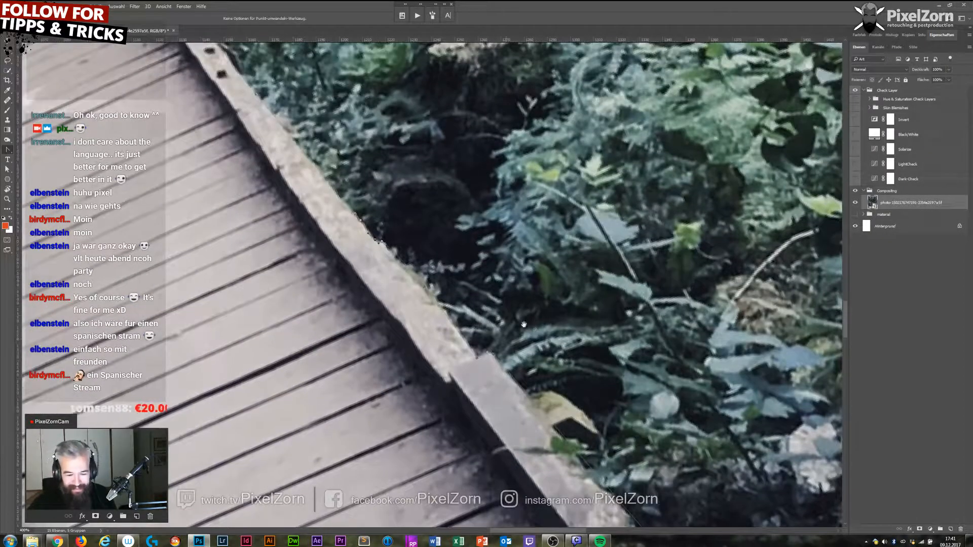
right_click(406, 268)
key("Escape")
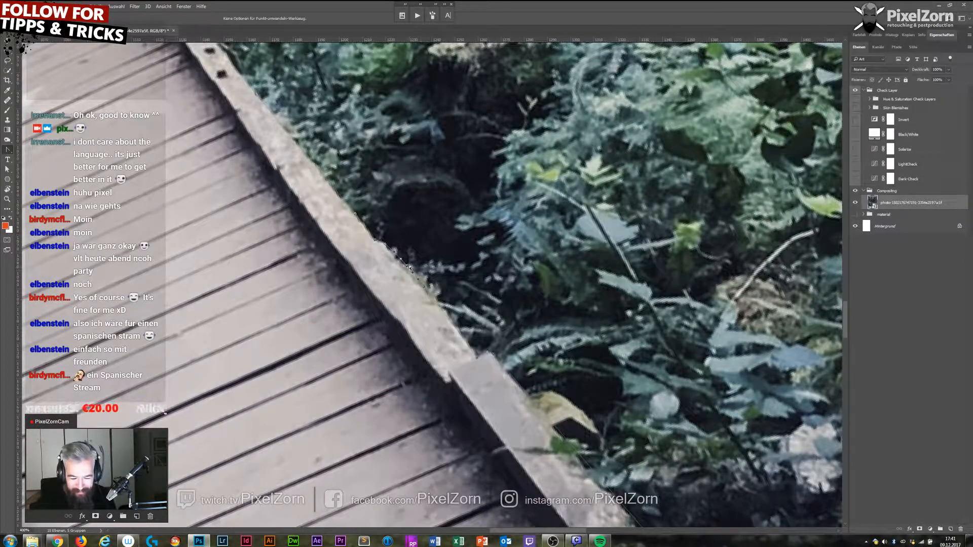
Fit the path to the mossy stretch of the right-hand rail on the near side of the plank joint, adding anchor points.
left_click_drag(556, 395, 380, 175)
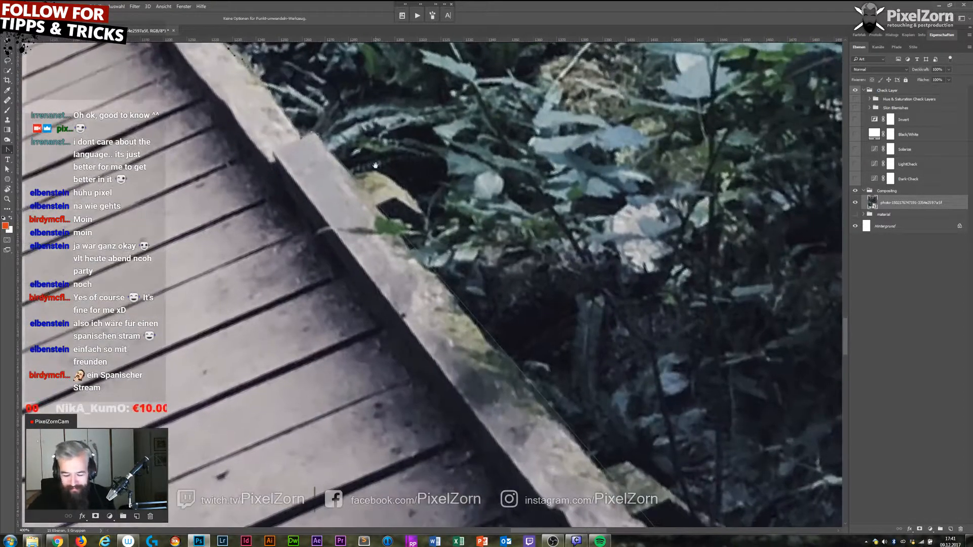
right_click(491, 335)
key("Escape")
left_click_drag(488, 340, 487, 343)
right_click(438, 282)
left_click(460, 291)
left_click_drag(437, 282, 441, 279)
Add anchor points beside the mossy block protruding from the right-hand rail and align the path with the rail's edge.
left_click_drag(594, 387, 463, 250)
right_click(468, 314)
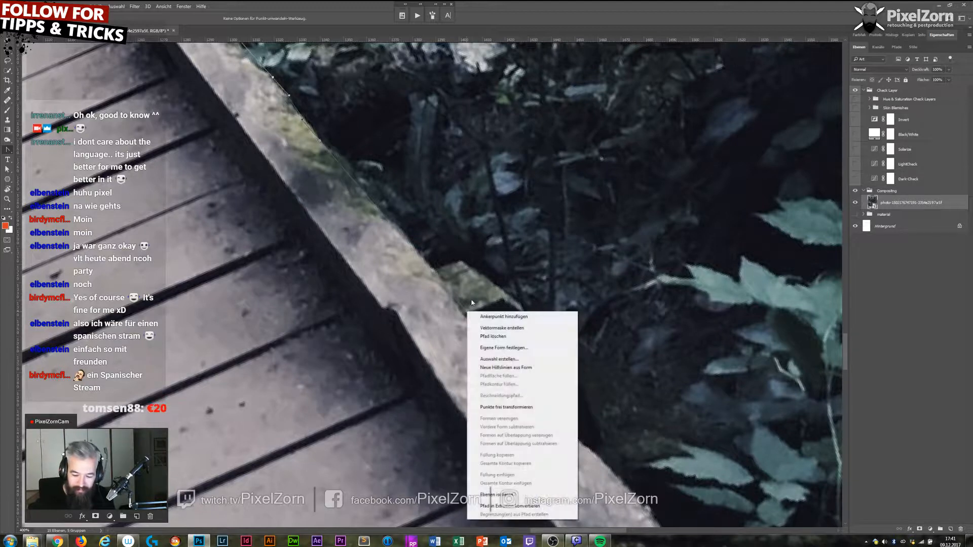
left_click(496, 318)
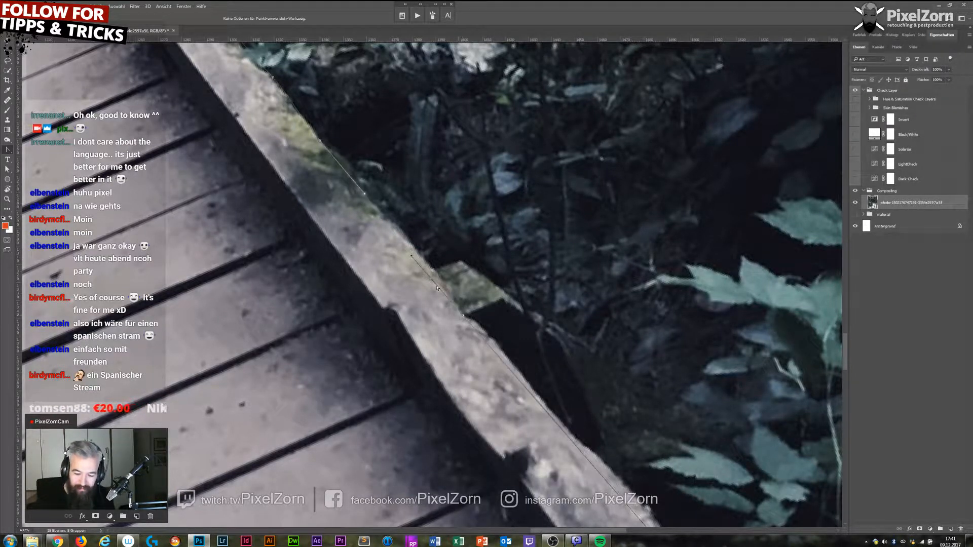
right_click(418, 261)
left_click(450, 265)
left_click_drag(418, 261, 421, 255)
Add anchor points just past the protruding block and curve the path onto the right-hand rail's outer edge.
left_click_drag(618, 391, 479, 238)
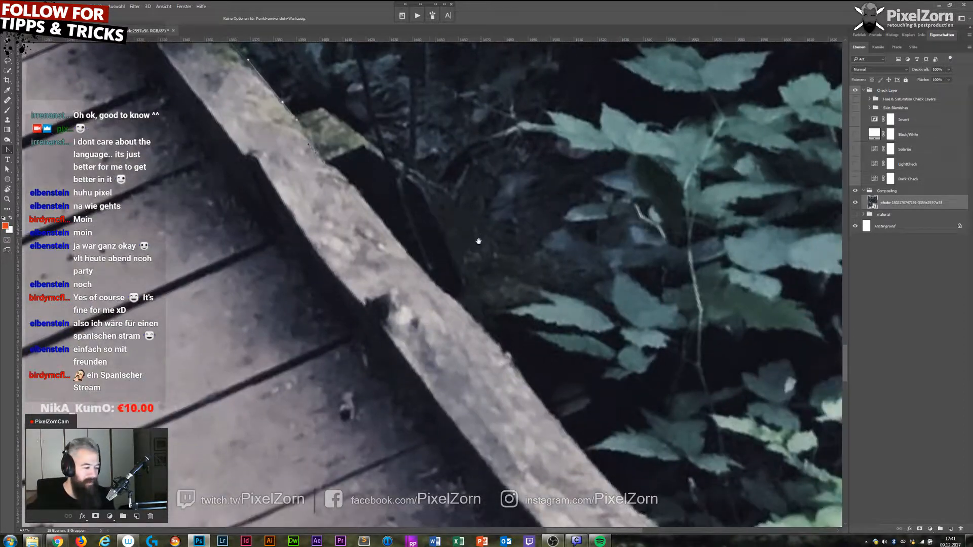
right_click(376, 229)
left_click(379, 224)
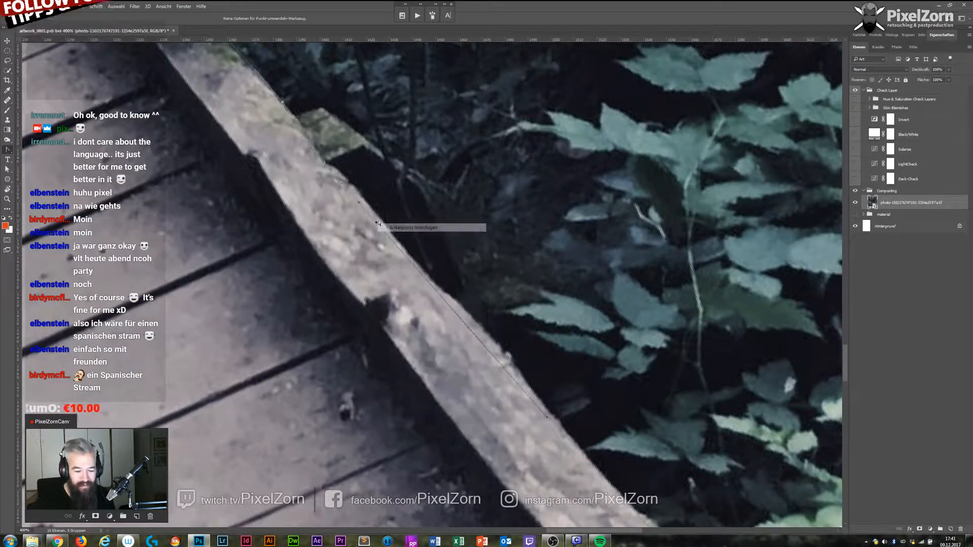
left_click_drag(376, 223, 374, 213)
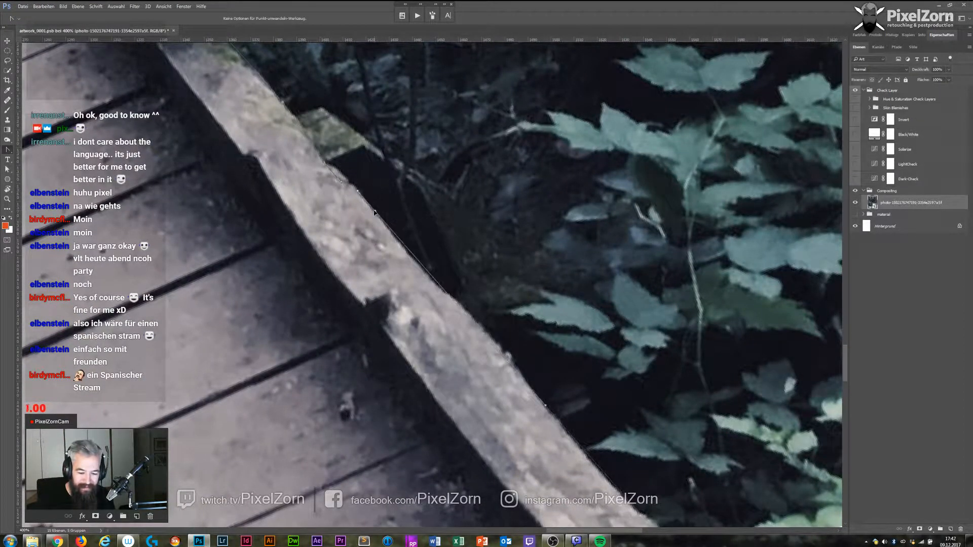
right_click(348, 185)
left_click(353, 190)
Add two anchor points where the right-hand rail bulges nearer the photo's lower edge and adjust the path to that contour.
left_click_drag(506, 294, 426, 192)
right_click(360, 188)
left_click(361, 192)
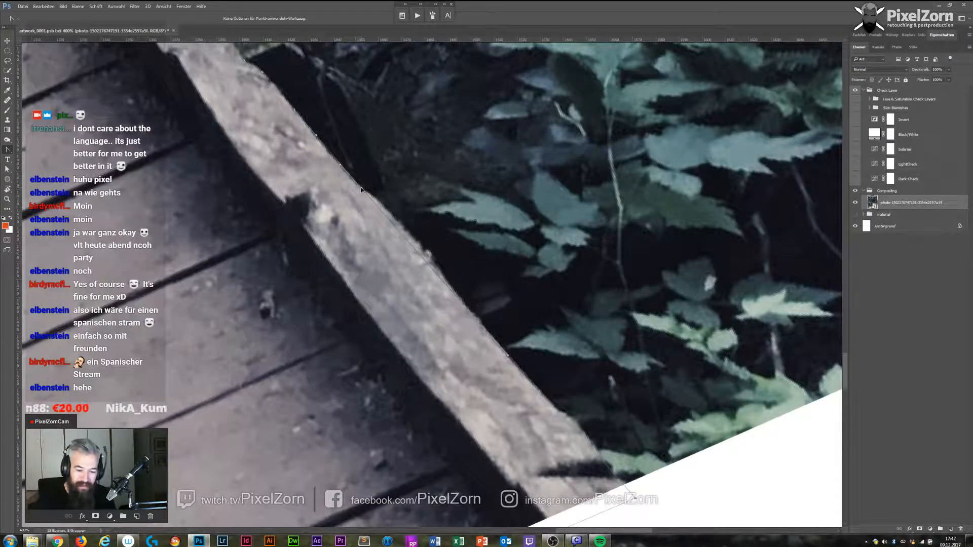
right_click(394, 225)
left_click(398, 221)
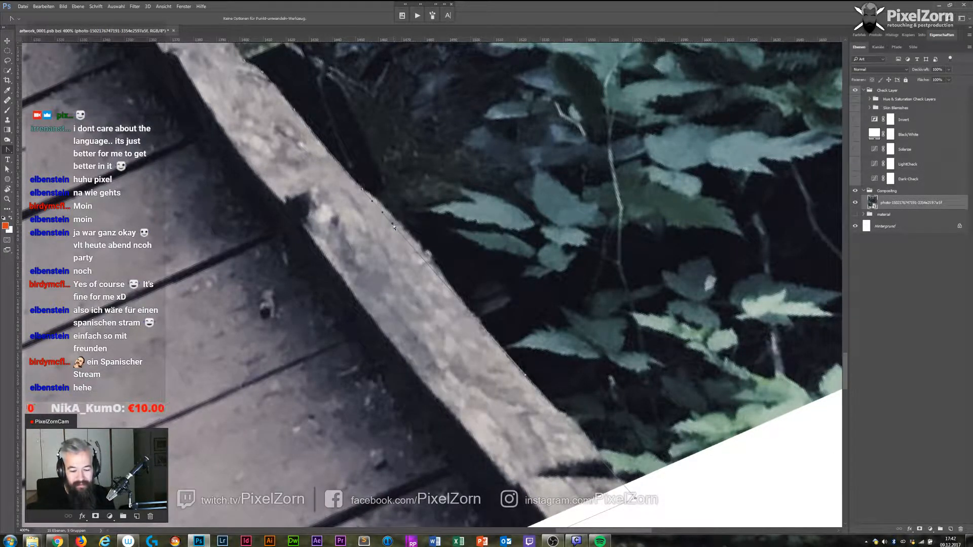
left_click_drag(395, 217, 394, 218)
Complete the right-hand rail's contour with anchor points down to the near end, where the photo meets the white canvas.
left_click_drag(517, 290, 410, 206)
right_click(419, 288)
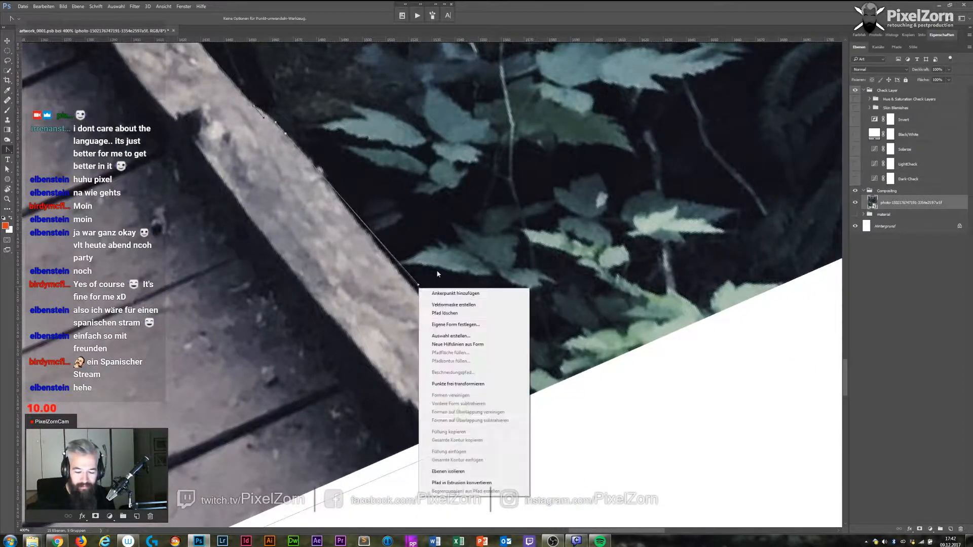
left_click(446, 294)
left_click_drag(419, 290, 413, 292)
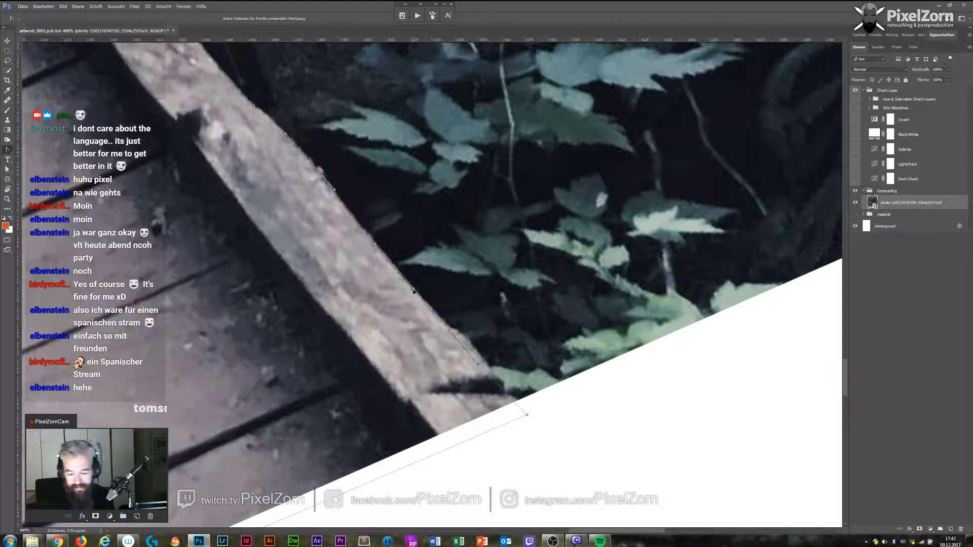
right_click(462, 344)
left_click(502, 141)
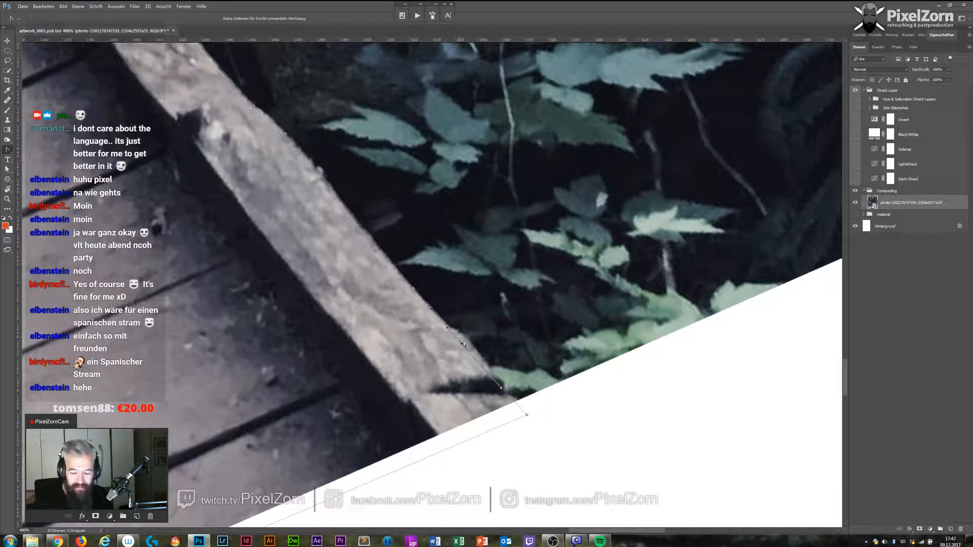
left_click_drag(465, 339, 452, 330)
right_click(448, 324)
left_click(474, 329)
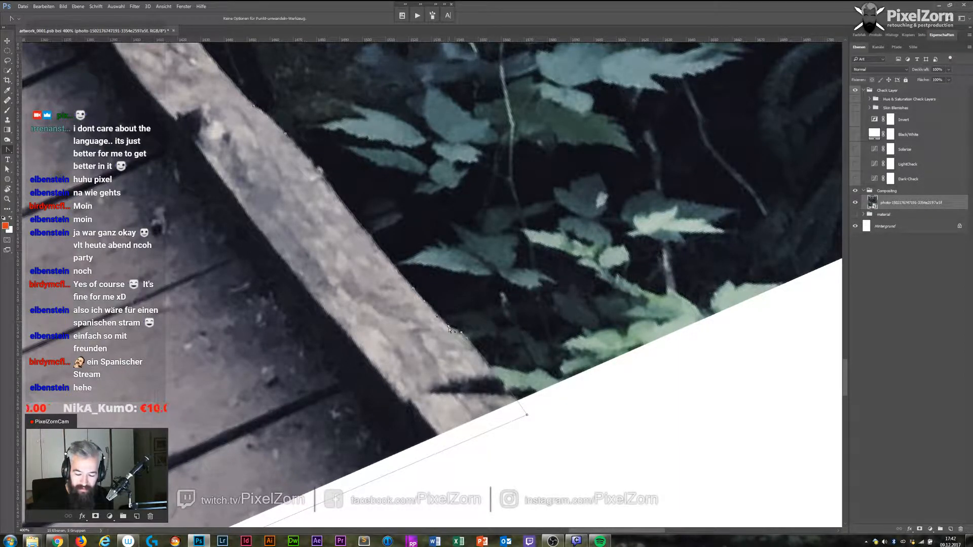
Add two anchor points on the left-hand rail's outer edge near the photo's lower end and fit the path to the rail.
left_click_drag(315, 392, 811, 147)
left_click_drag(344, 506, 651, 192)
key("r")
left_click_drag(645, 228, 353, 408)
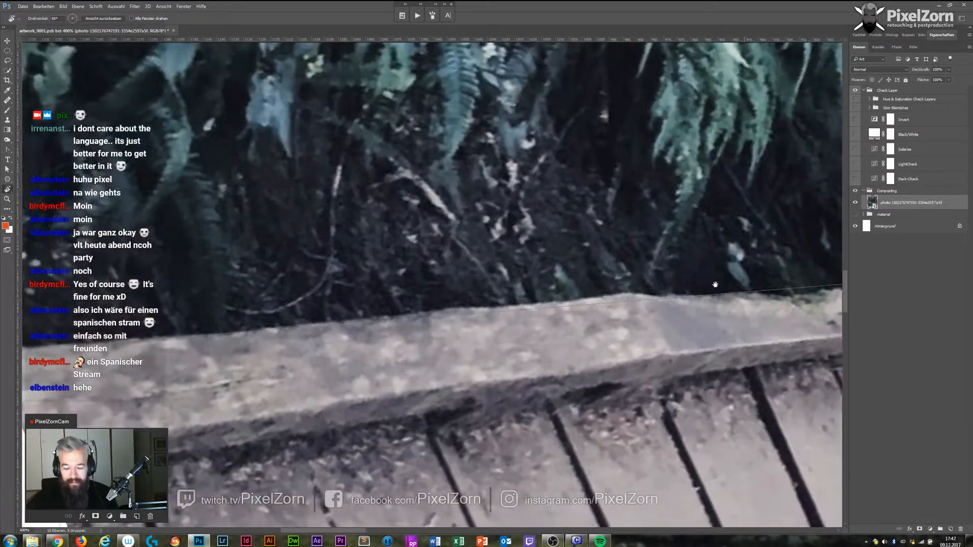
left_click_drag(694, 294, 743, 276)
key("p")
right_click(684, 285)
left_click(708, 290)
left_click_drag(685, 285, 681, 276)
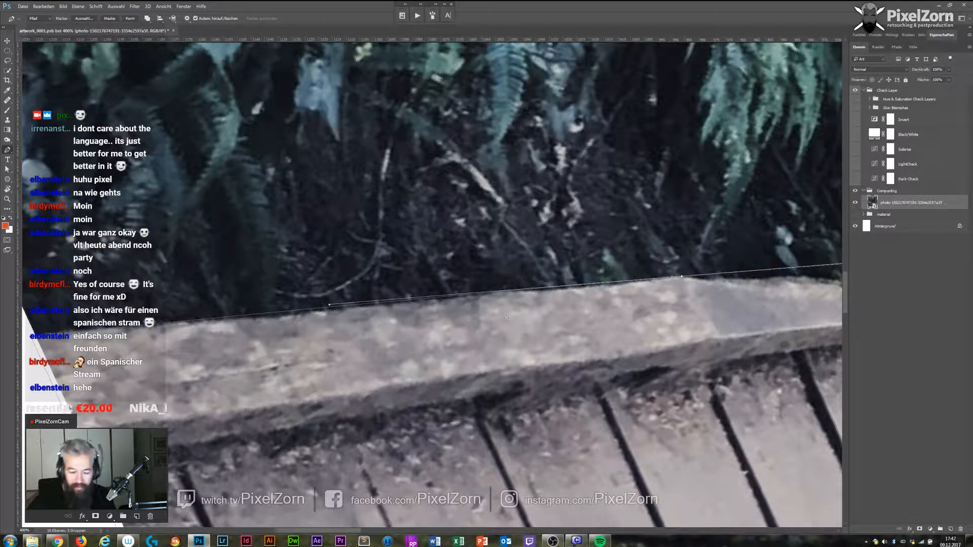
right_click(303, 312)
left_click(327, 316)
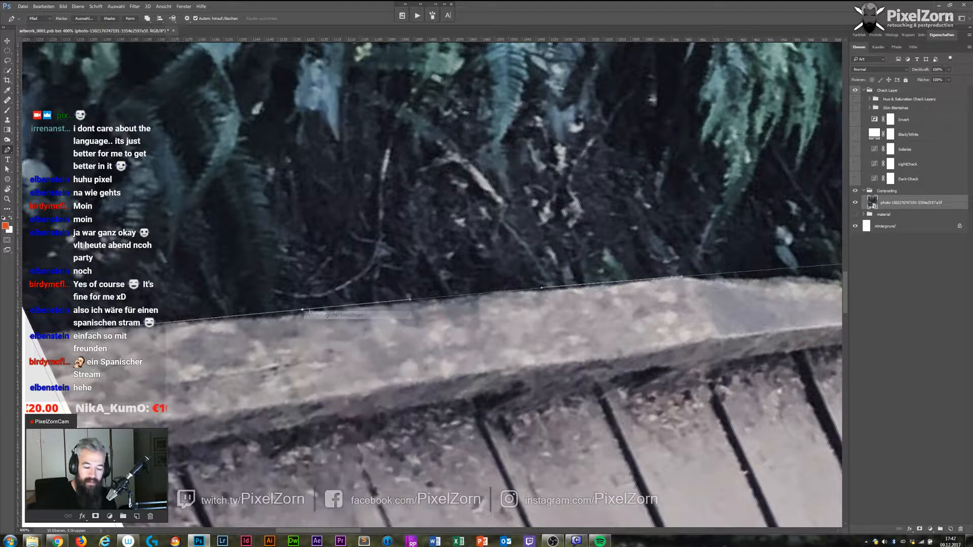
left_click_drag(303, 312, 302, 315)
Add an anchor point where the left-hand rail dips beside the mossy patch and adjust the curve to that dip.
left_click_drag(757, 311, 519, 318)
right_click(611, 276)
left_click(635, 280)
left_click_drag(611, 275, 597, 293)
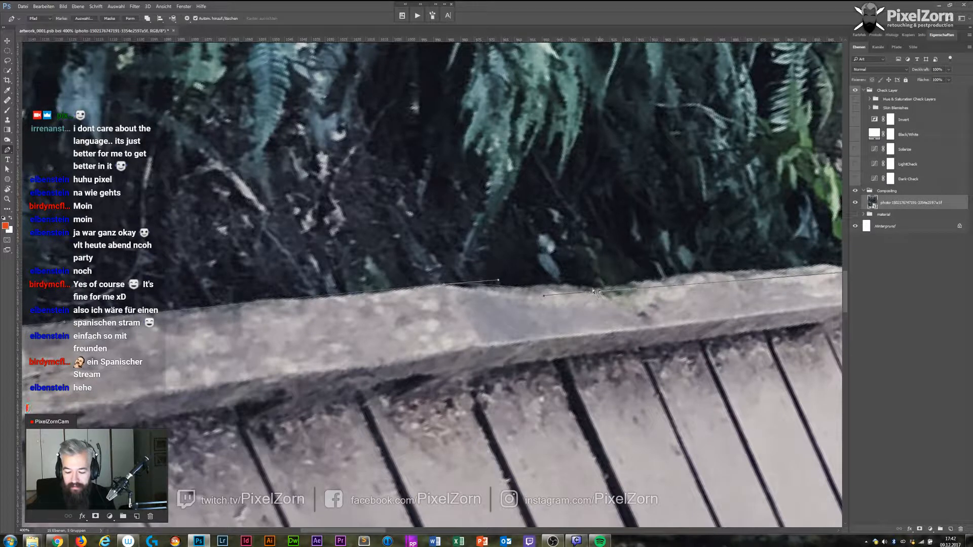
left_click_drag(499, 281, 486, 288)
Add anchor points just past the left-hand rail's mossy patch and shape the path around the uneven edge.
left_click_drag(546, 280, 397, 271)
right_click(441, 283)
left_click(450, 284)
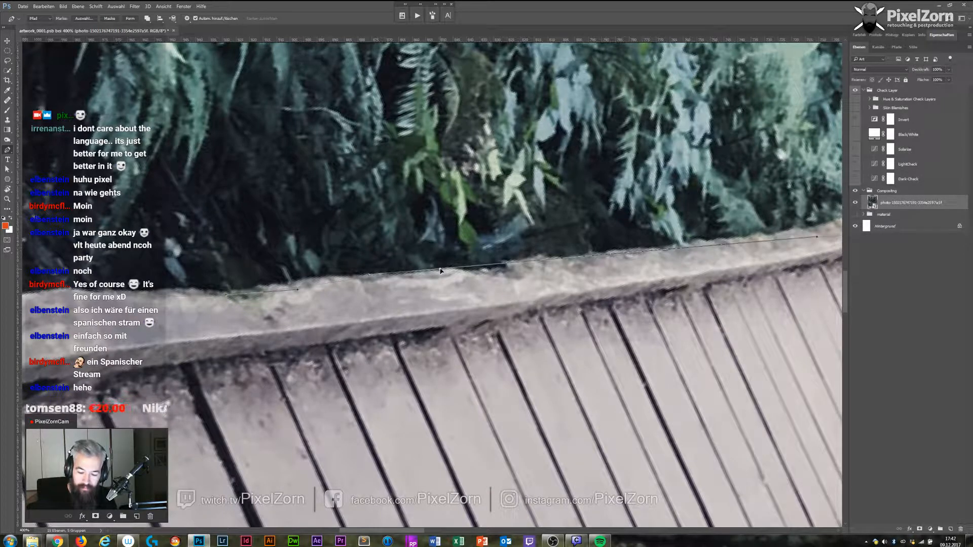
right_click(314, 283)
left_click(322, 290)
left_click_drag(313, 284, 313, 279)
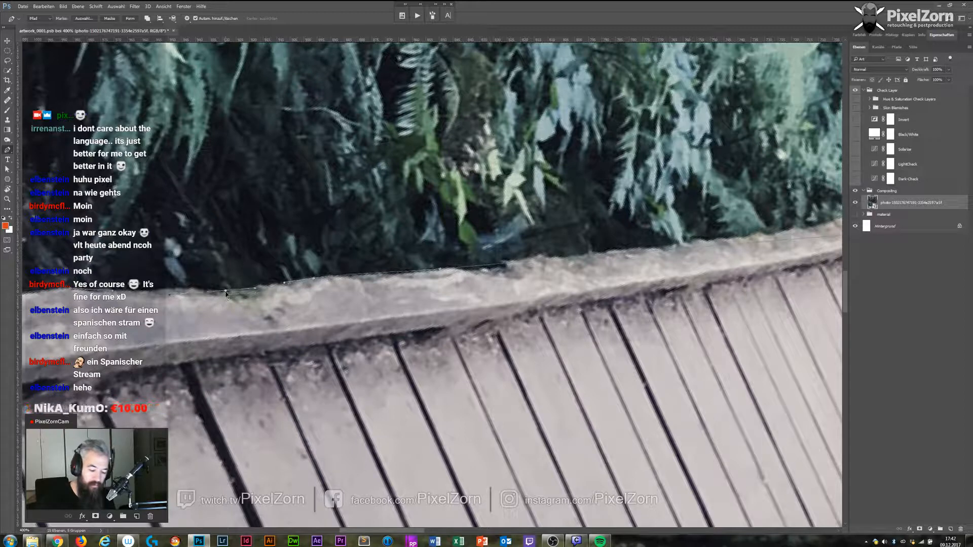
left_click_drag(179, 294, 176, 290)
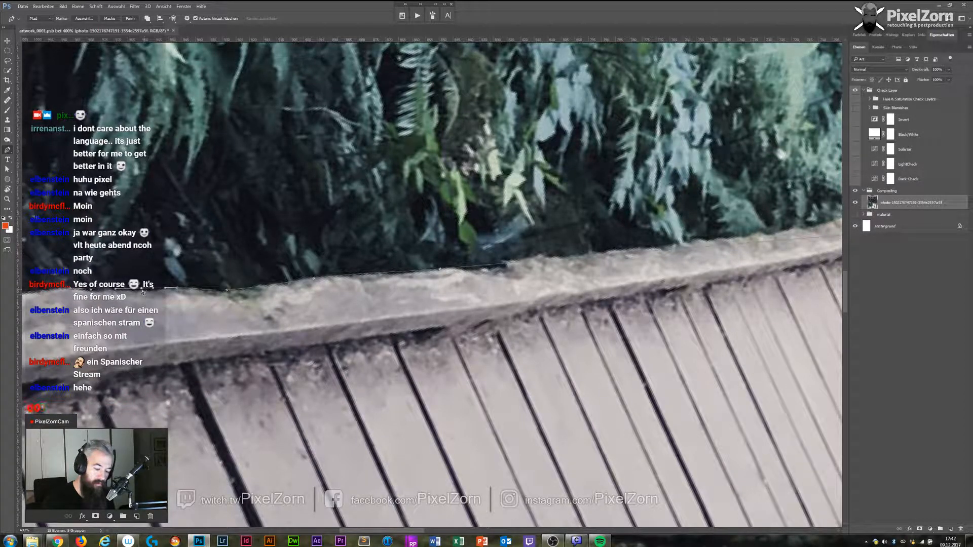
Add anchor points along the left-hand rail's farther stretch beside the ferns and pull the path onto its outer edge.
left_click_drag(695, 234, 567, 293)
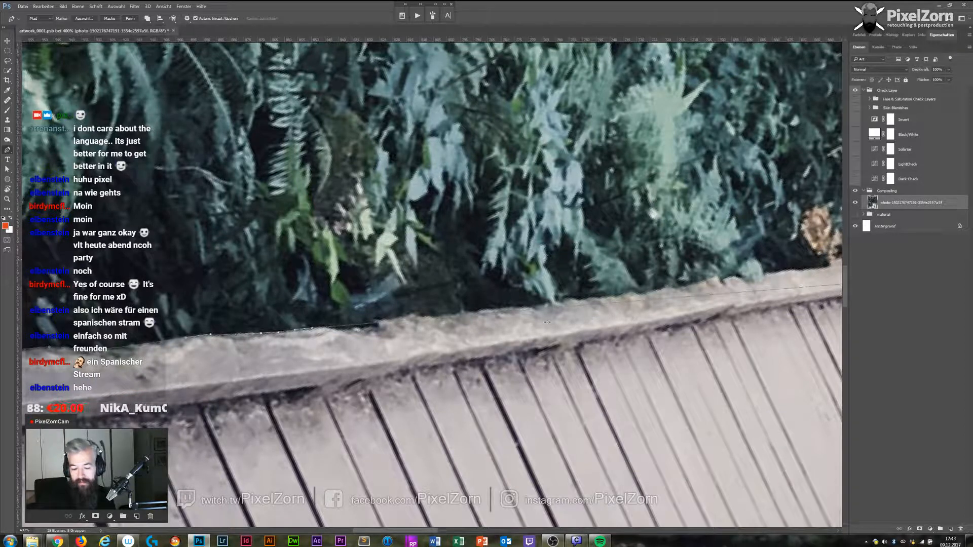
left_click(670, 300)
left_click_drag(670, 300, 672, 289)
left_click(537, 305)
left_click_drag(535, 303, 536, 307)
left_click_drag(453, 321, 451, 315)
Fit the path around the left-hand rail's bend at the boardwalk's far end with anchor points past the brown leaves.
left_click_drag(821, 273, 563, 311)
left_click(571, 320)
left_click(677, 311)
left_click_drag(678, 310, 678, 310)
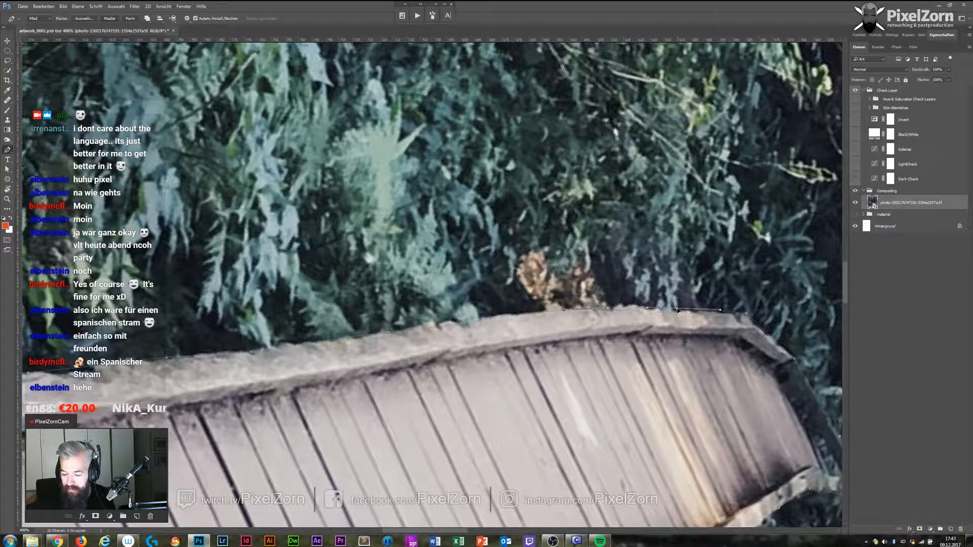
left_click_drag(793, 355, 604, 345)
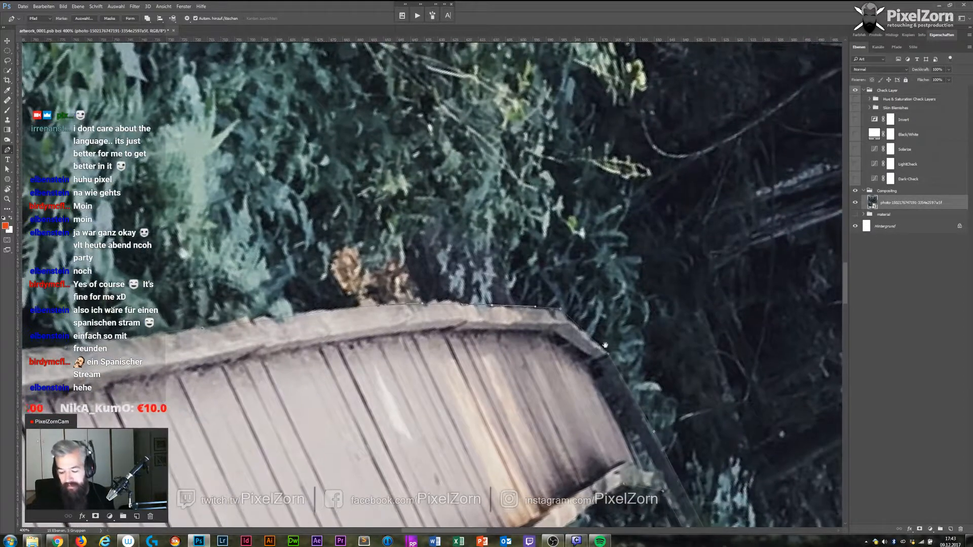
mouse_move(561, 309)
left_mouse_down()
mouse_move(568, 319)
mouse_move(554, 311)
left_mouse_up()
left_click(551, 316)
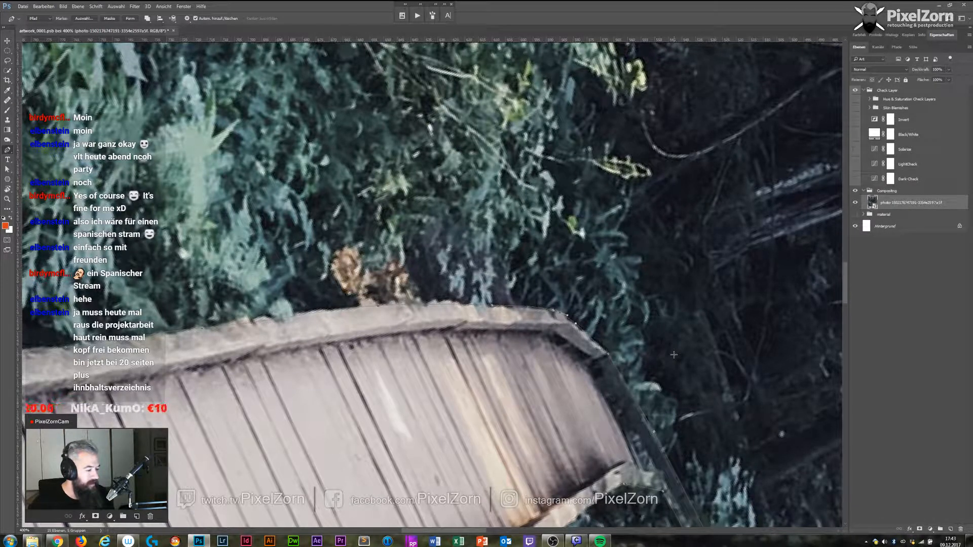
Reset the view rotation and add a layer mask plus a vector mask from the path to cut out the boardwalk.
left_click_drag(719, 411, 570, 225)
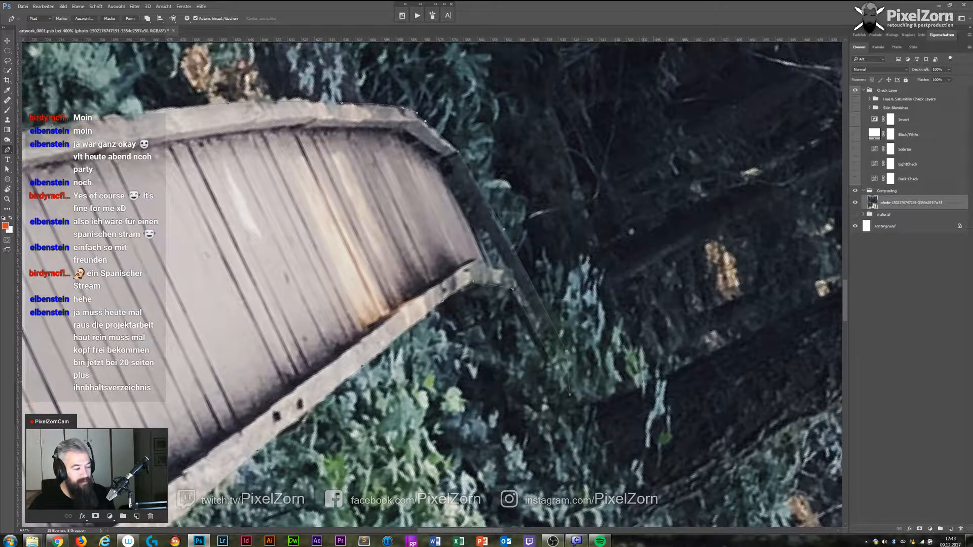
key("Return")
key("ctrl+z")
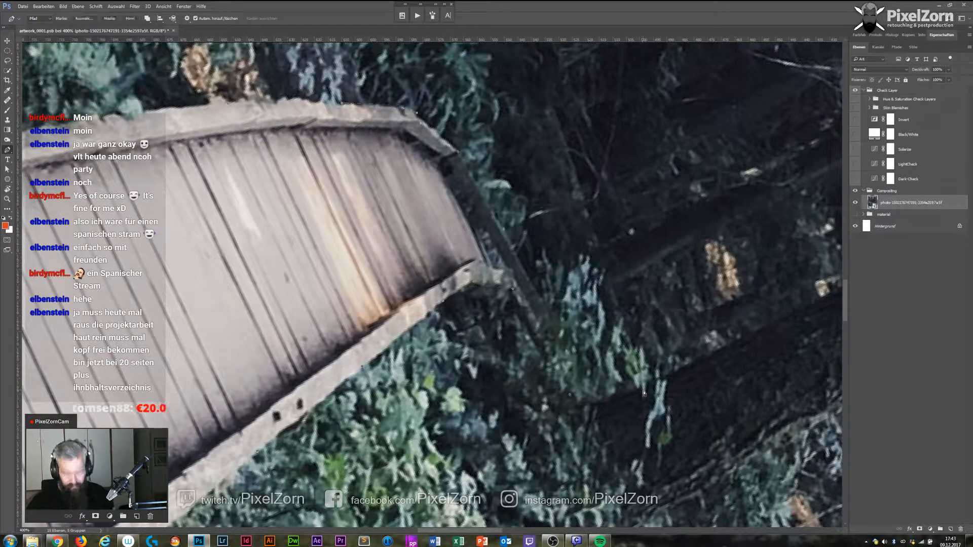
key("r")
key("Escape")
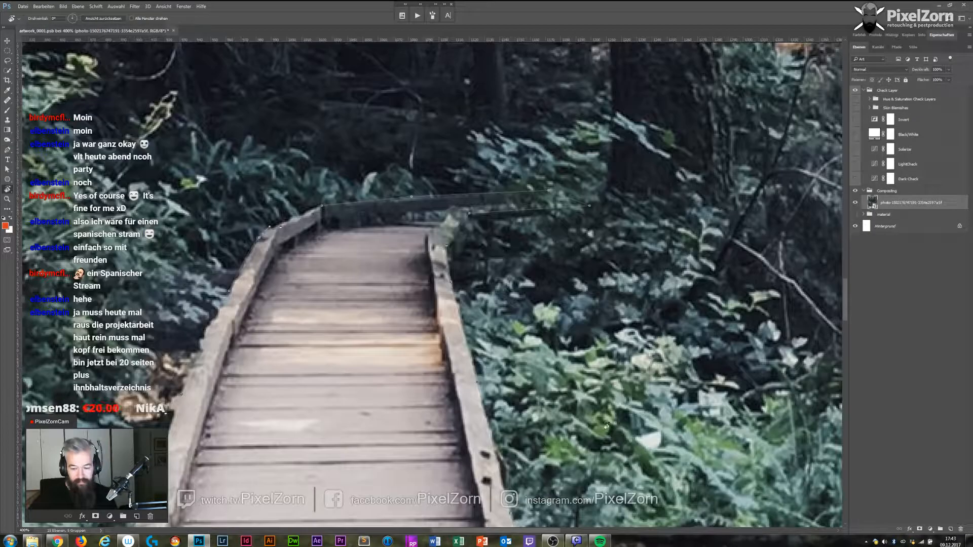
key("ctrl+minus")
key("ctrl+minus")
key("ctrl+minus")
key("ctrl+minus")
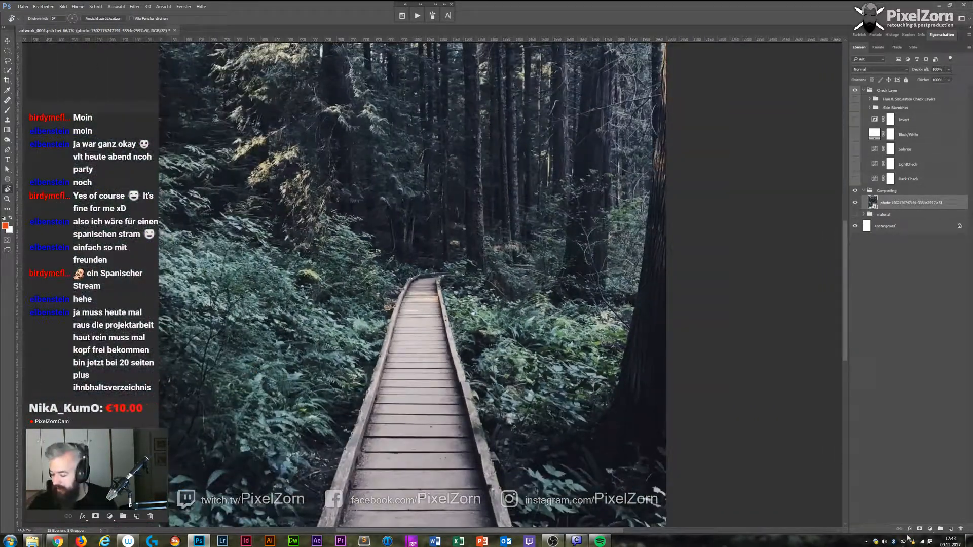
left_click(919, 530)
left_click(919, 530)
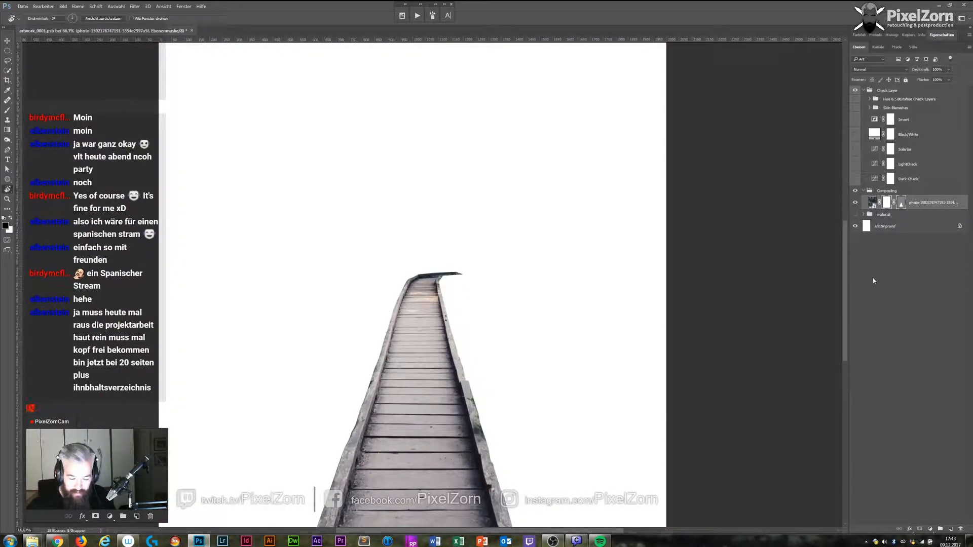
Rename the masked boardwalk photo layer as Pathway.
left_click(872, 202)
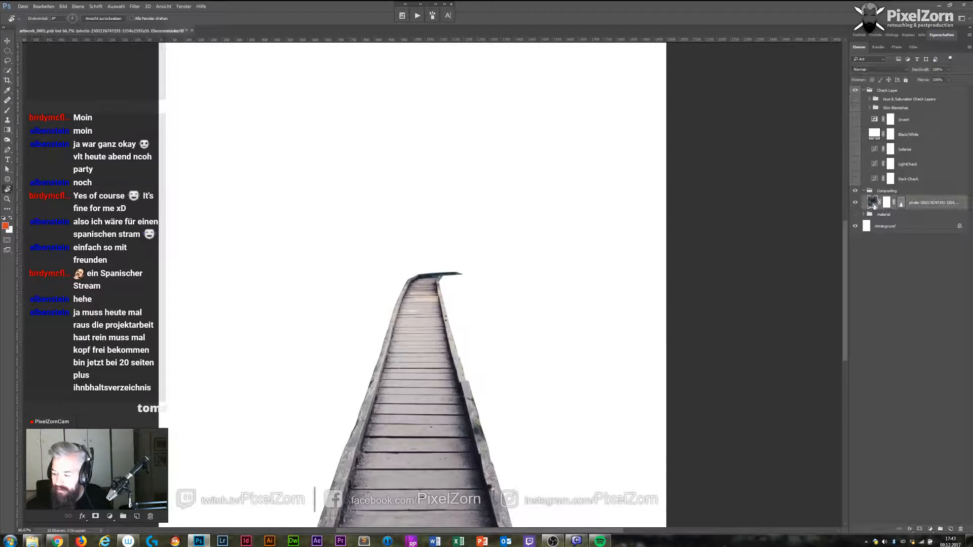
double_click(910, 203)
type("Pathw")
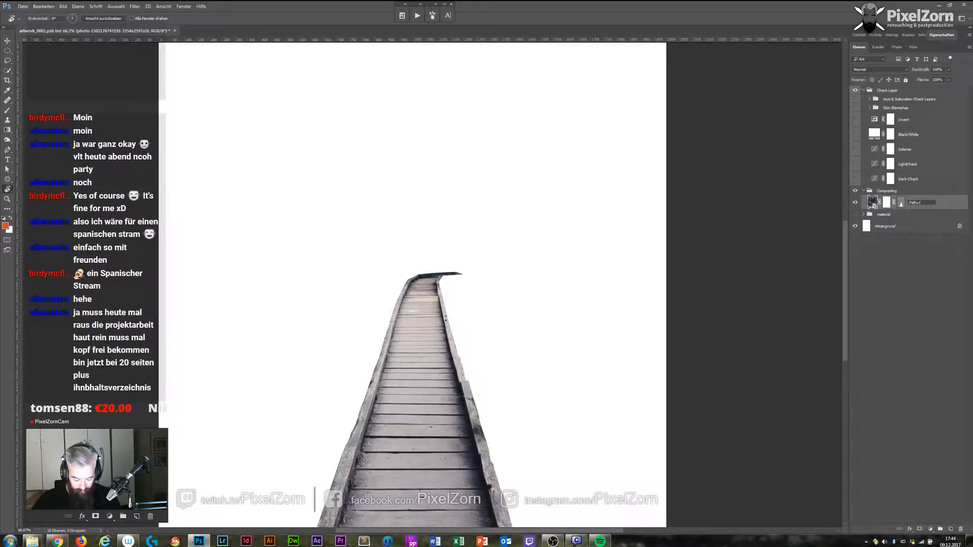
key("Return")
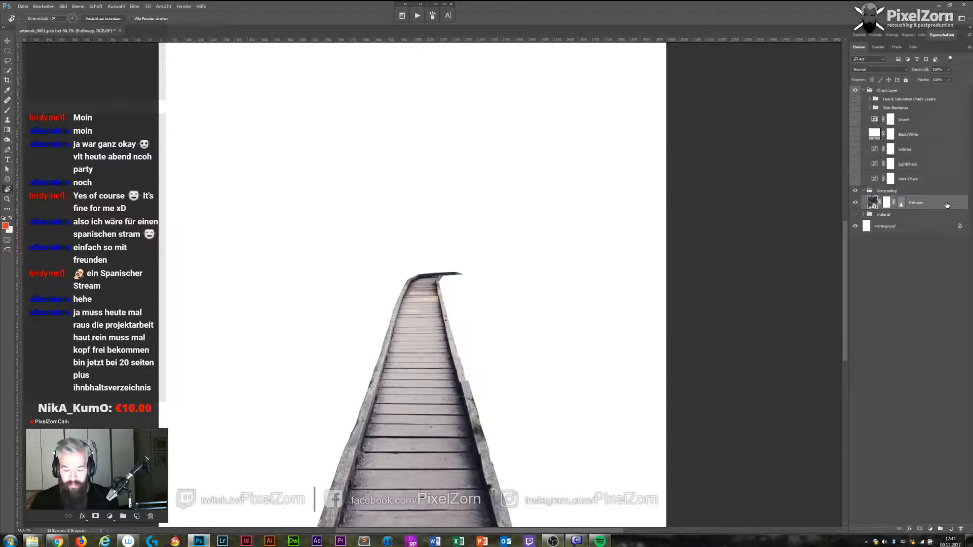
Copy the mossy green forest photo from the material group into the Compositing group and place it below the Pathway layer.
left_click(863, 191)
left_click(864, 200)
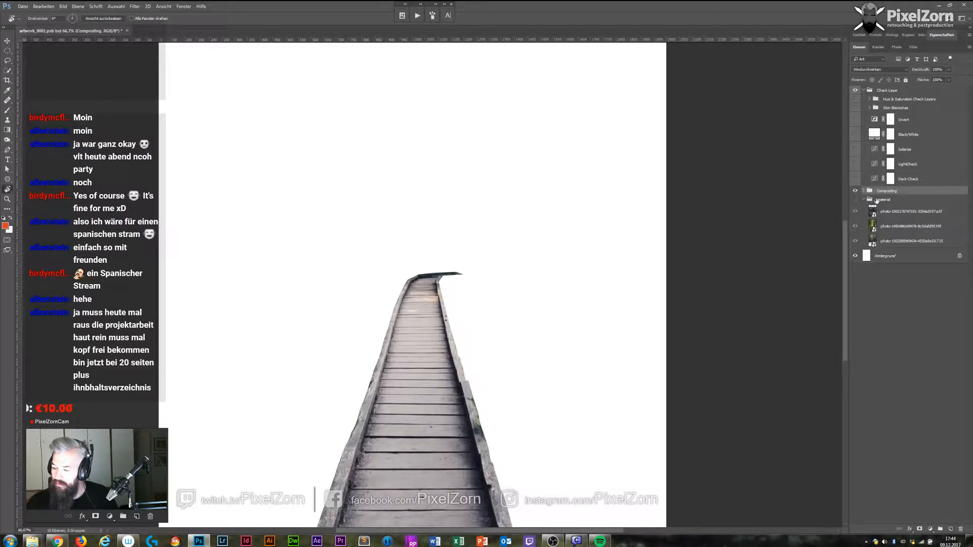
left_click_drag(893, 227, 886, 192)
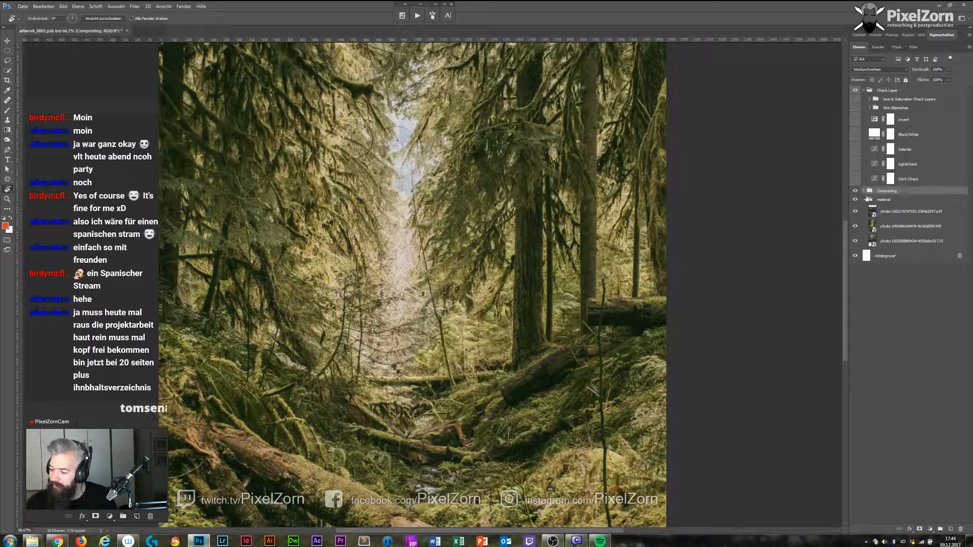
left_click(864, 199)
left_click(863, 191)
left_click(891, 204)
left_click_drag(914, 218, 873, 204)
left_click(907, 218)
key("ctrl+minus")
key("ctrl+minus")
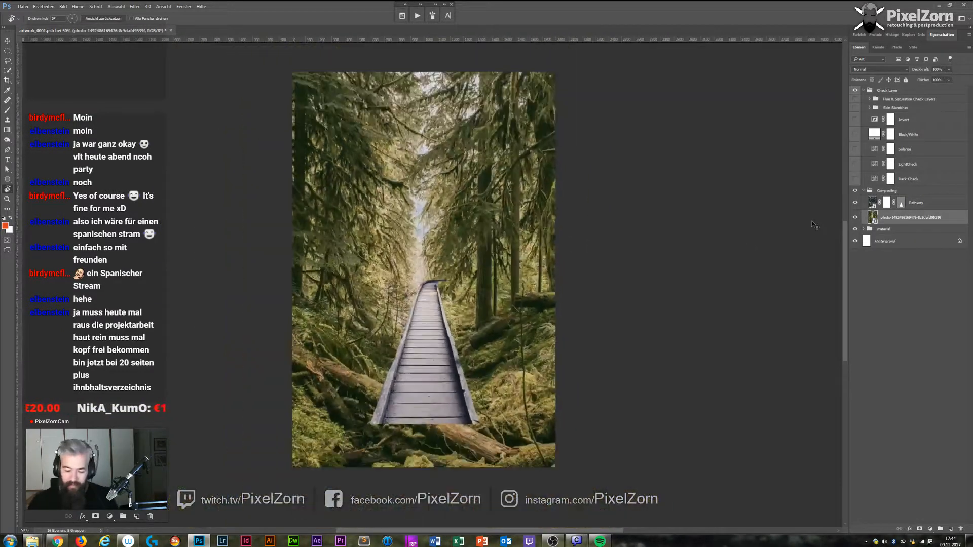
Create an empty layer above the Pathway layer and name it Pathway as well.
left_click(928, 206)
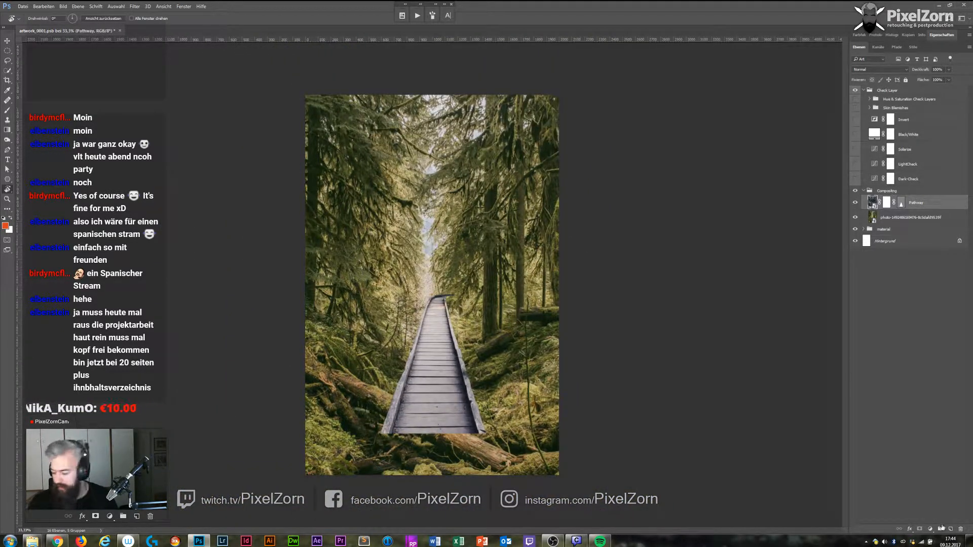
key("ctrl+shift+alt+n")
left_click(933, 221, "shift")
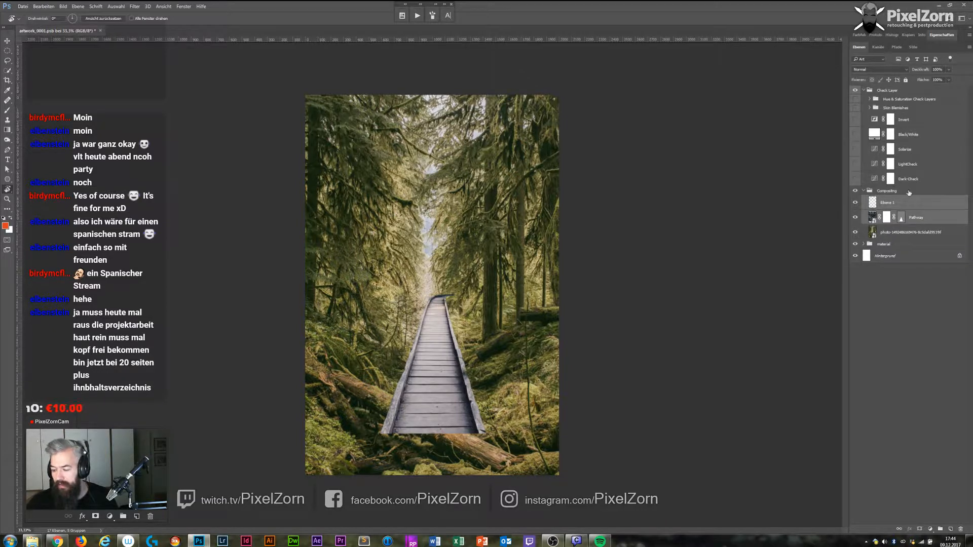
double_click(888, 203)
type("Pathwa")
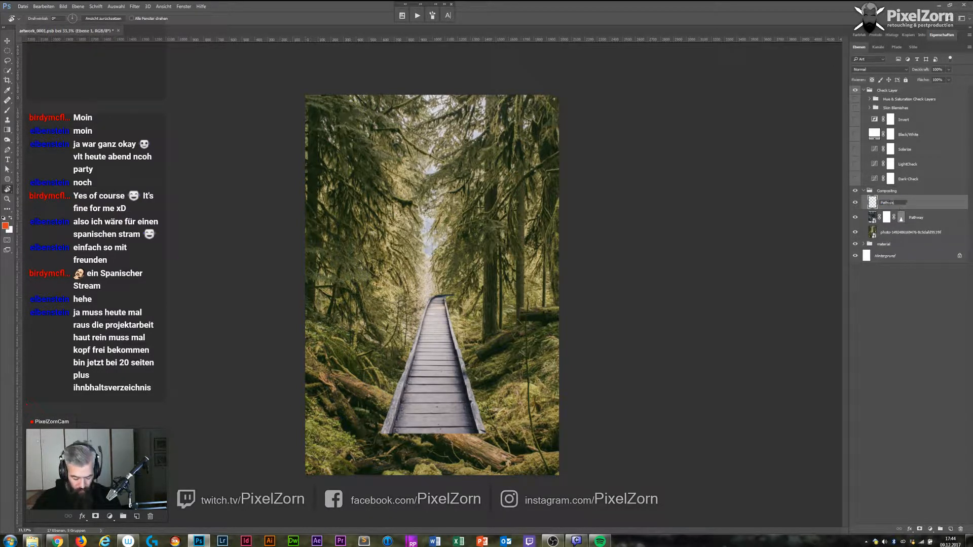
key("Return")
Convert both Pathway layers into one smart object and move the boardwalk down to the canvas's lower edge.
left_click(934, 216, "shift")
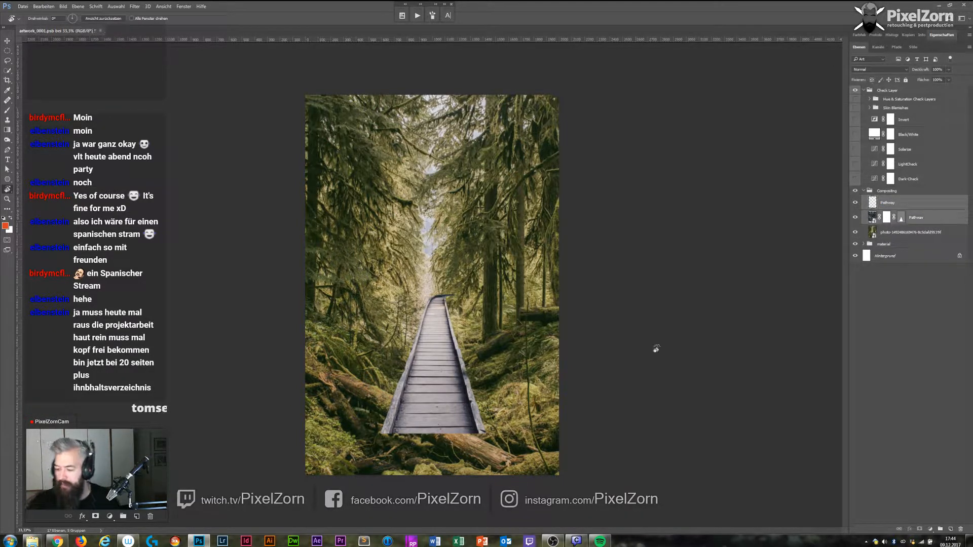
left_click(135, 6)
left_click(144, 25)
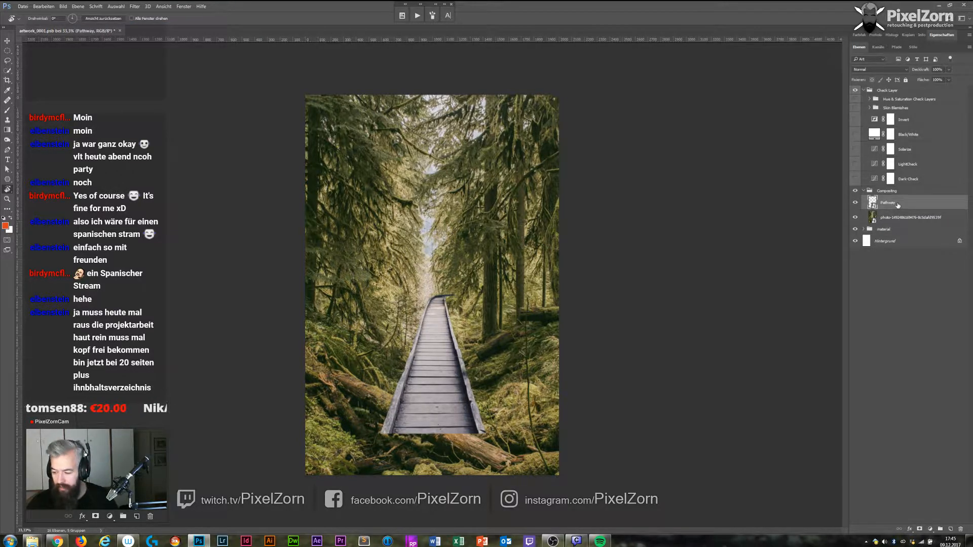
key("v")
left_click_drag(442, 331, 437, 389)
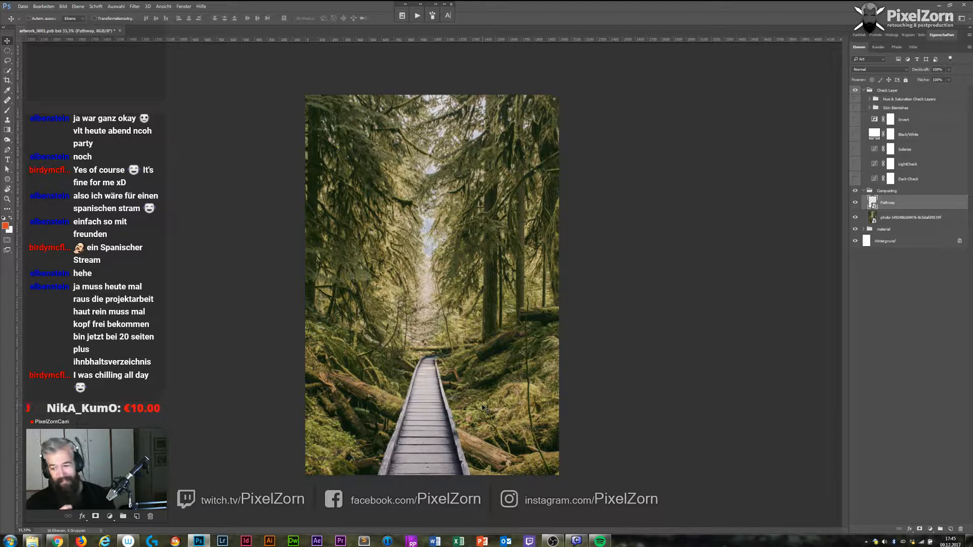
Scale the green forest photo down proportionally around its centre until it matches the canvas size.
left_click(918, 220)
key("ctrl+t")
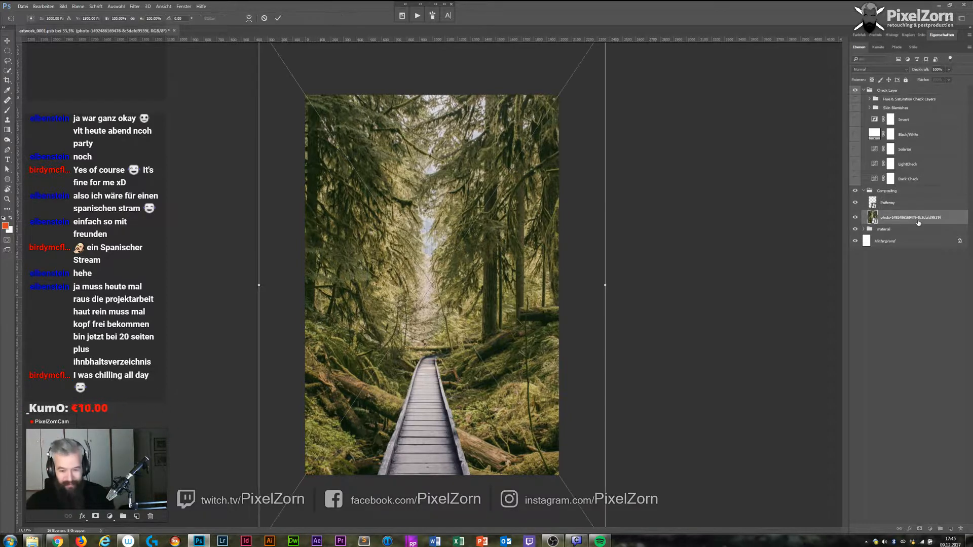
key("ctrl+minus")
key("ctrl+minus")
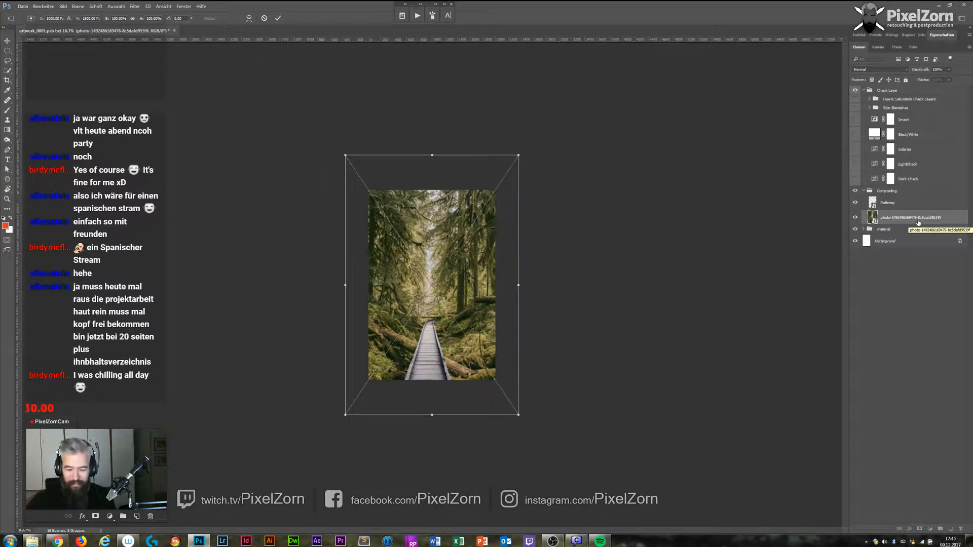
left_click_drag(518, 156, 495, 189)
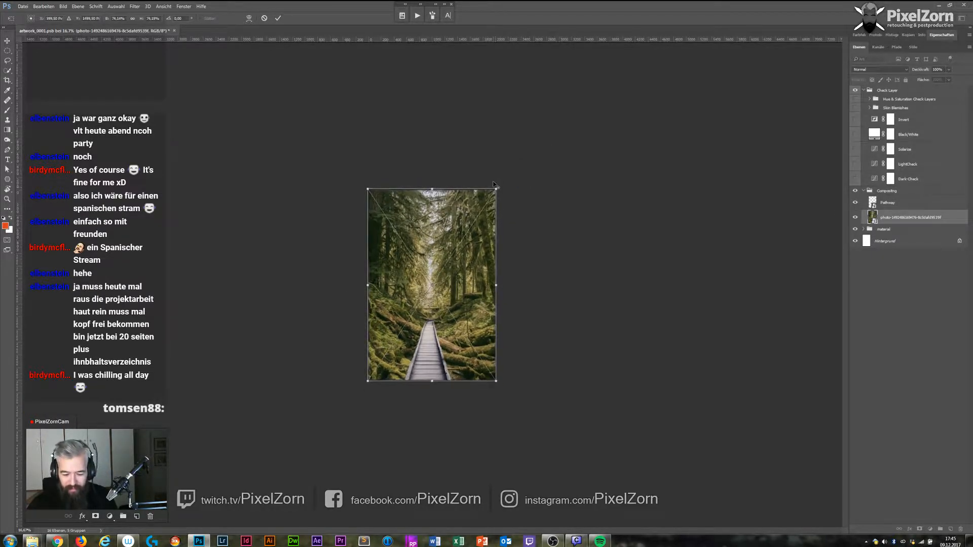
key("Return")
key("ctrl+plus")
key("ctrl+plus")
key("ctrl+plus")
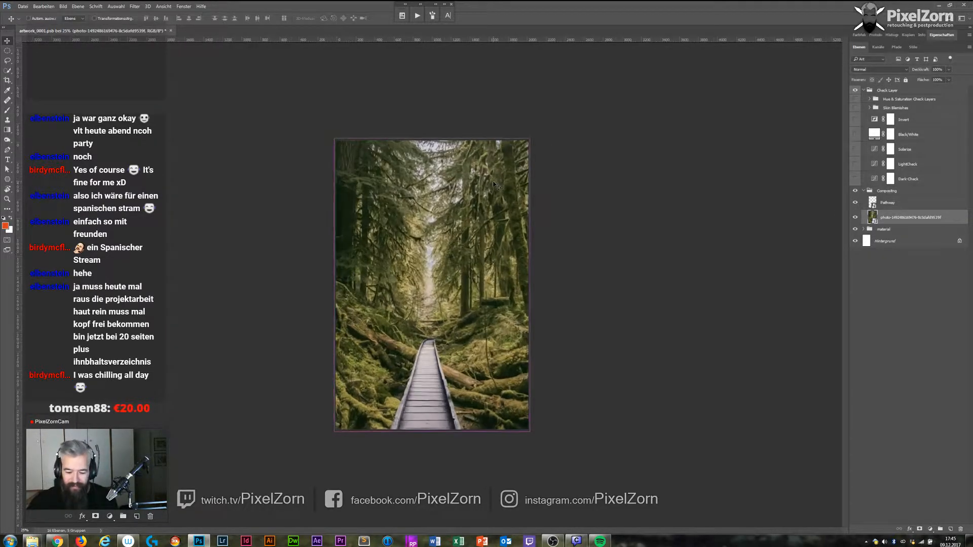
scroll(494, 185, "down", 5)
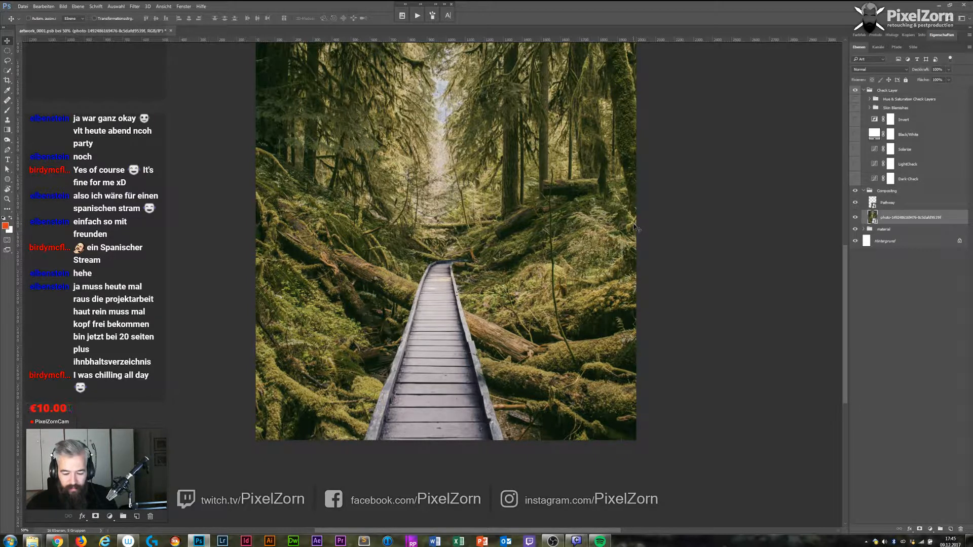
Add a layer mask to the Pathway smart object and activate the Brush tool for painting on it.
left_click_drag(902, 203, 907, 227)
left_click(919, 531)
key("ctrl+plus")
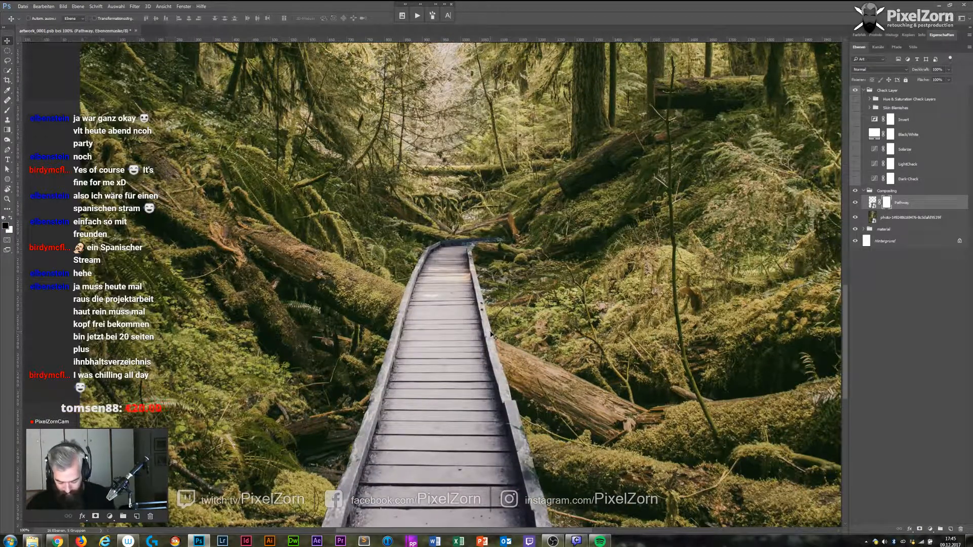
key("b")
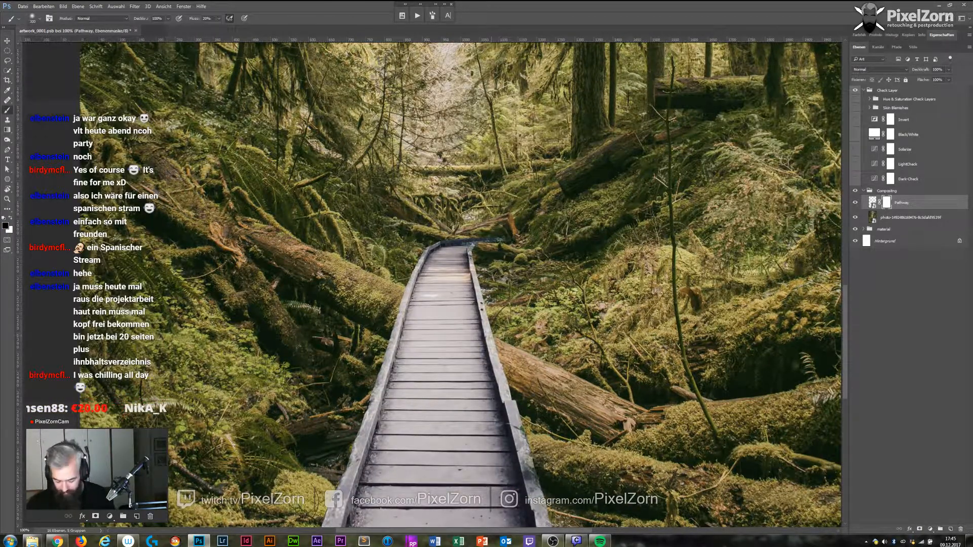
Paint black on the Pathway mask at 100% flow to hide the boardwalk where the fallen log crosses it.
key("r")
left_click_drag(461, 152, 550, 357)
left_click_drag(419, 249, 598, 227)
key("b")
mouse_move(517, 256)
left_mouse_down()
mouse_move(479, 314)
mouse_move(522, 248)
mouse_move(500, 277)
left_mouse_up()
mouse_move(501, 276)
left_mouse_down()
mouse_move(517, 249)
mouse_move(470, 330)
mouse_move(501, 270)
mouse_move(454, 337)
mouse_move(486, 239)
mouse_move(446, 319)
mouse_move(484, 239)
mouse_move(418, 342)
mouse_move(440, 309)
left_mouse_up()
key("0")
left_click_drag(529, 256, 470, 343)
key("Escape")
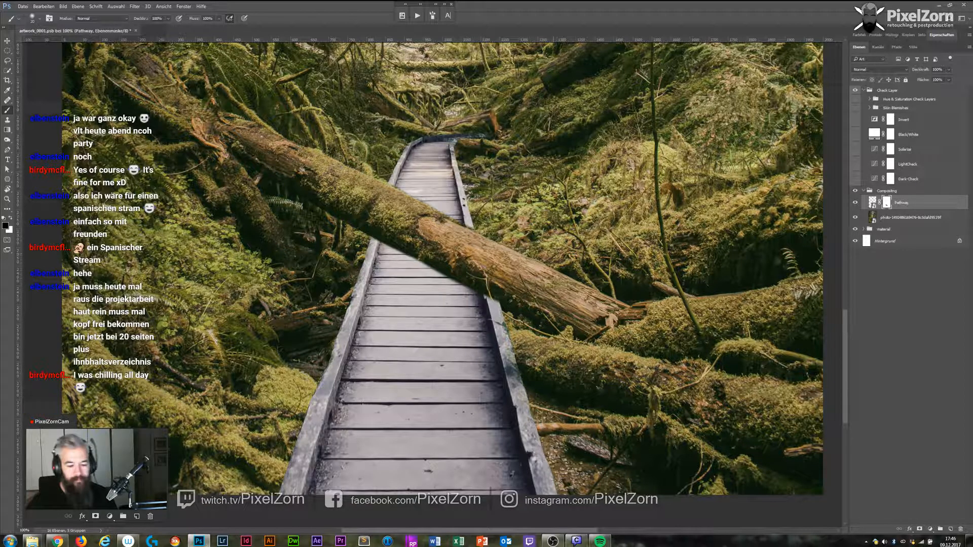
Refine the Pathway mask along the log's mossy underside, hiding the boardwalk remnants that overlap the trunk and its shadow.
left_click_drag(502, 277, 530, 277)
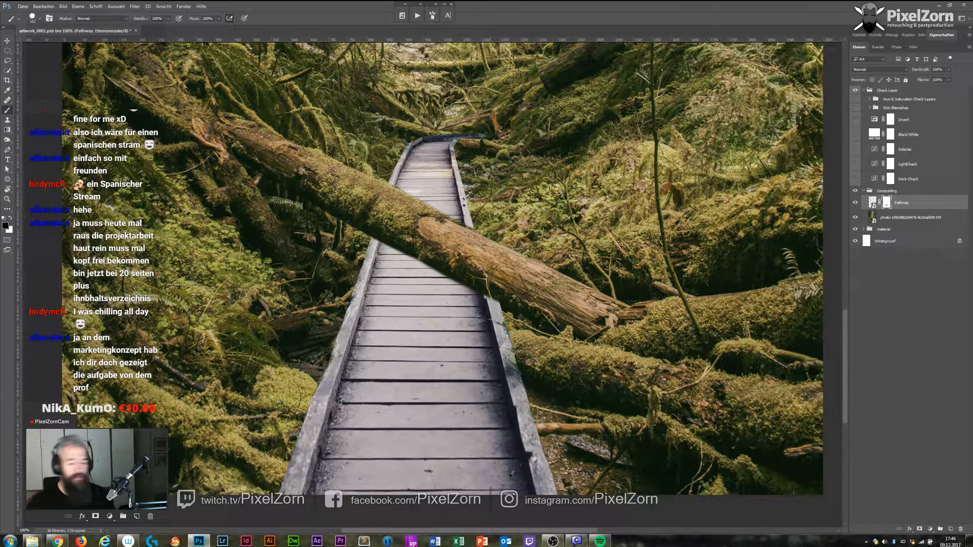
key("r")
left_click_drag(530, 232, 531, 332)
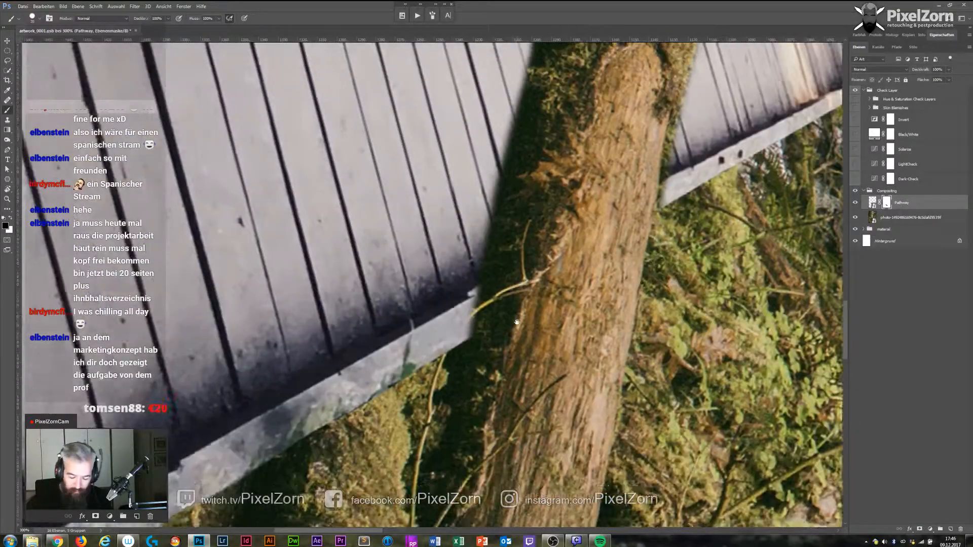
mouse_move(518, 320)
left_mouse_down()
mouse_move(452, 349)
mouse_move(519, 85)
mouse_move(445, 288)
left_mouse_up()
left_click_drag(572, 154, 453, 489)
mouse_move(440, 296)
left_mouse_down()
mouse_move(386, 431)
mouse_move(424, 269)
left_mouse_up()
mouse_move(405, 406)
left_mouse_down()
mouse_move(501, 175)
mouse_move(304, 254)
mouse_move(341, 359)
mouse_move(414, 392)
left_mouse_up()
key("r")
left_click_drag(401, 475, 493, 295)
key("b")
left_click_drag(406, 337, 423, 301)
Paint white on the mask to restore the planks and side rail of the boardwalk up to the log's lower edge.
key("x")
mouse_move(442, 258)
left_mouse_down()
mouse_move(424, 329)
mouse_move(394, 322)
mouse_move(420, 261)
left_mouse_up()
mouse_move(376, 329)
left_mouse_down()
mouse_move(522, 85)
mouse_move(451, 237)
left_mouse_up()
left_click_drag(520, 89, 534, 74)
mouse_move(571, 104)
left_mouse_down()
mouse_move(525, 213)
mouse_move(472, 406)
left_mouse_up()
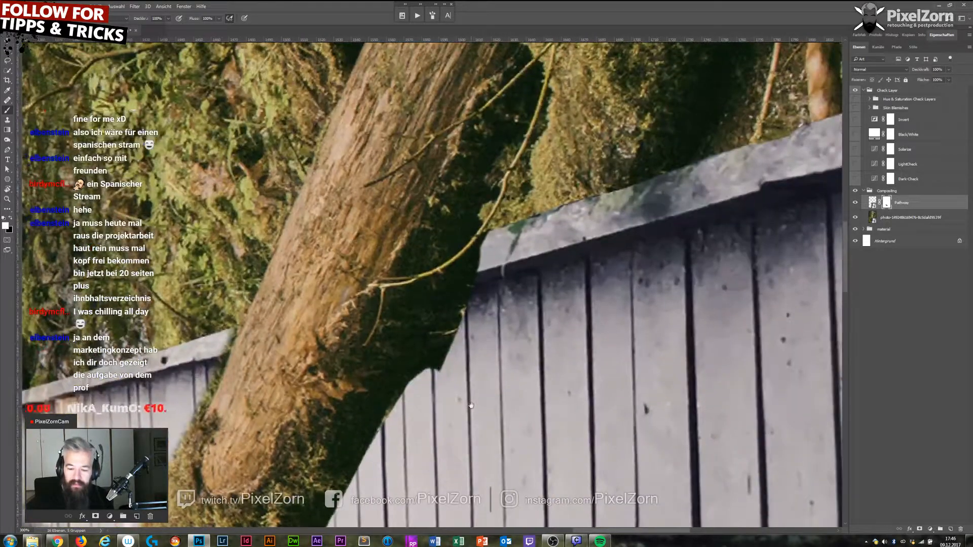
mouse_move(484, 234)
left_mouse_down()
mouse_move(433, 357)
mouse_move(466, 248)
mouse_move(364, 456)
left_mouse_up()
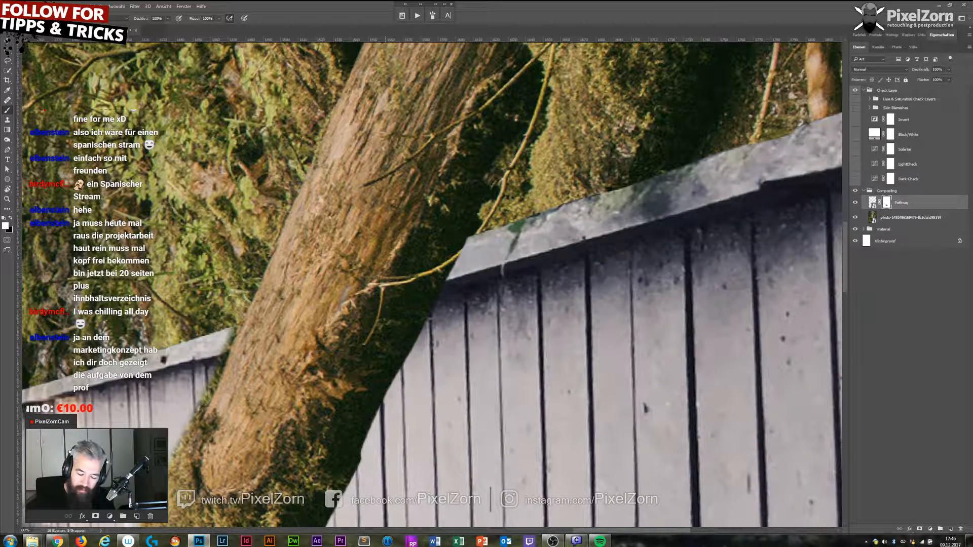
key("ctrl+z")
left_click_drag(393, 421, 476, 250)
left_click_drag(463, 317, 441, 368)
left_click_drag(478, 242, 397, 407)
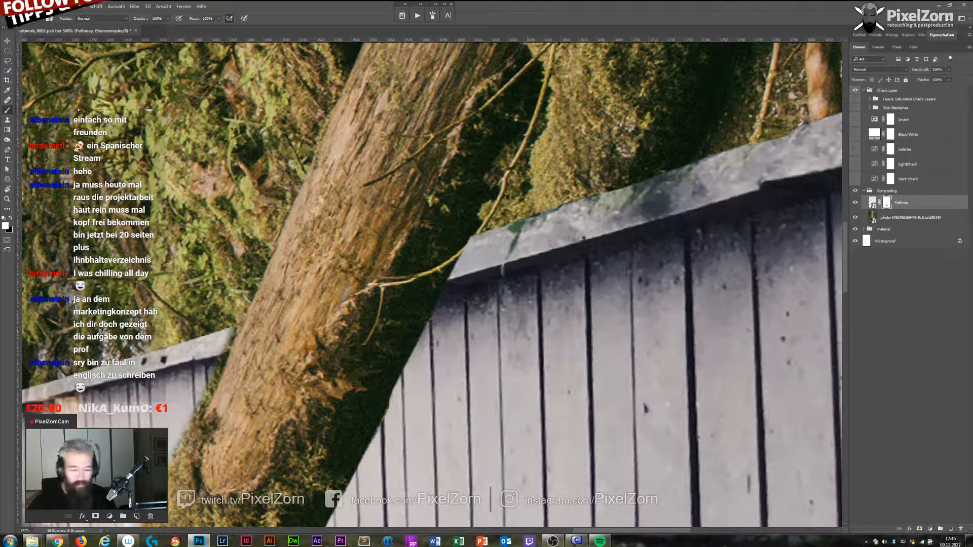
Mask the corner of the side rail in black with a smaller brush so the thin twig lies in front of it.
key("bracketleft")
key("bracketleft")
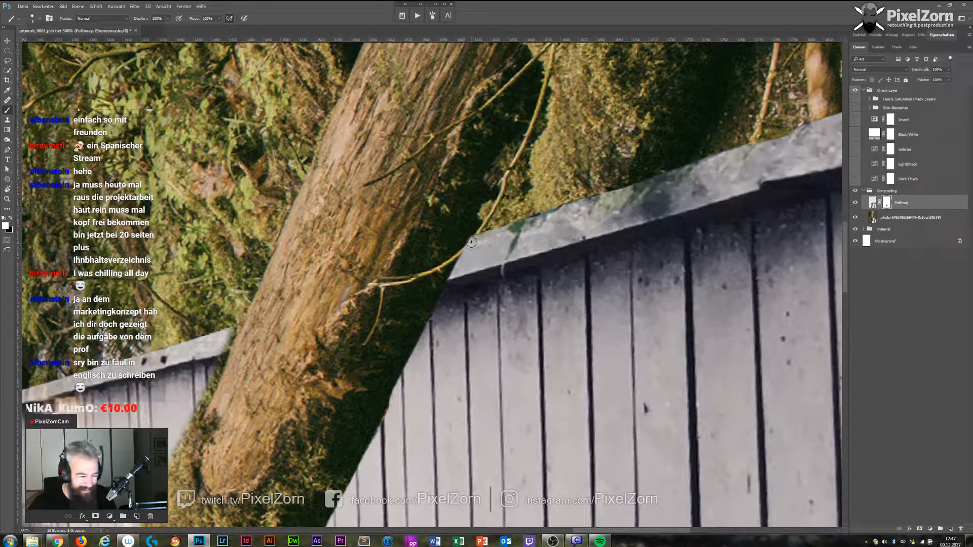
key("x")
mouse_move(478, 237)
left_mouse_down()
mouse_move(465, 249)
mouse_move(469, 241)
left_mouse_up()
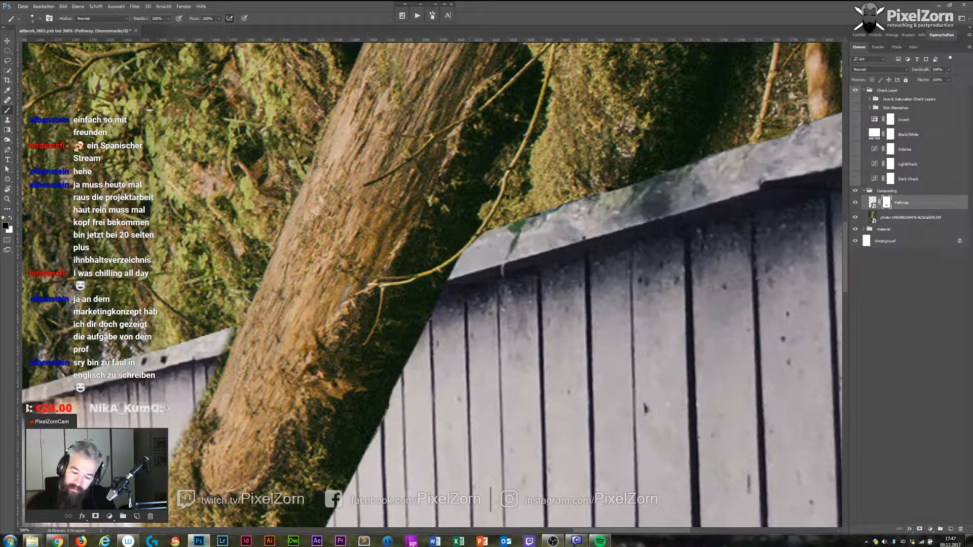
key("Escape")
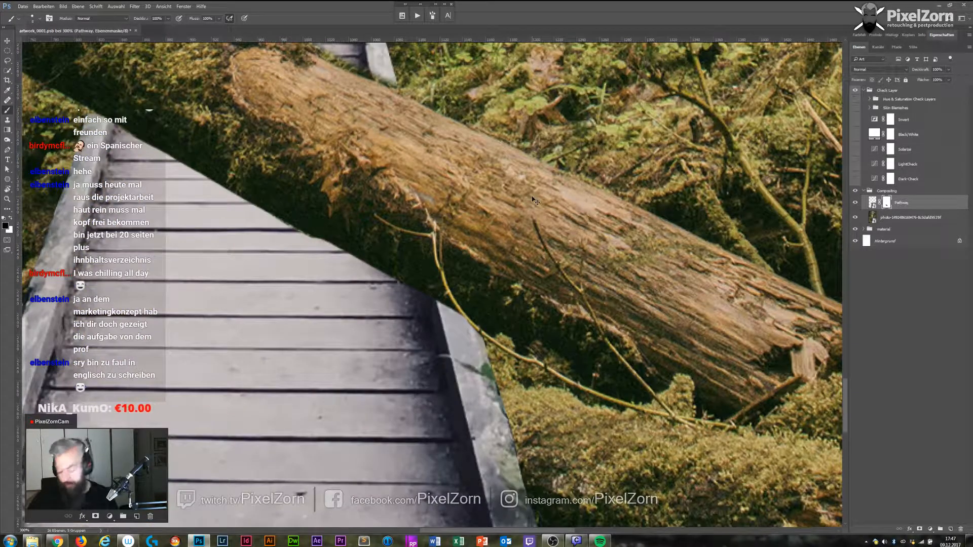
key("ctrl+minus")
key("ctrl+minus")
key("ctrl+minus")
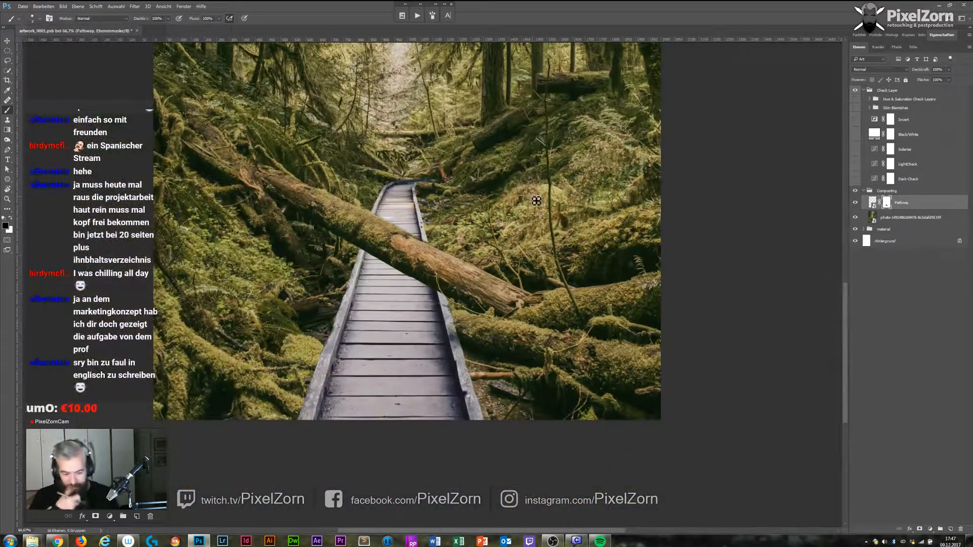
key("ctrl+minus")
key("ctrl+minus")
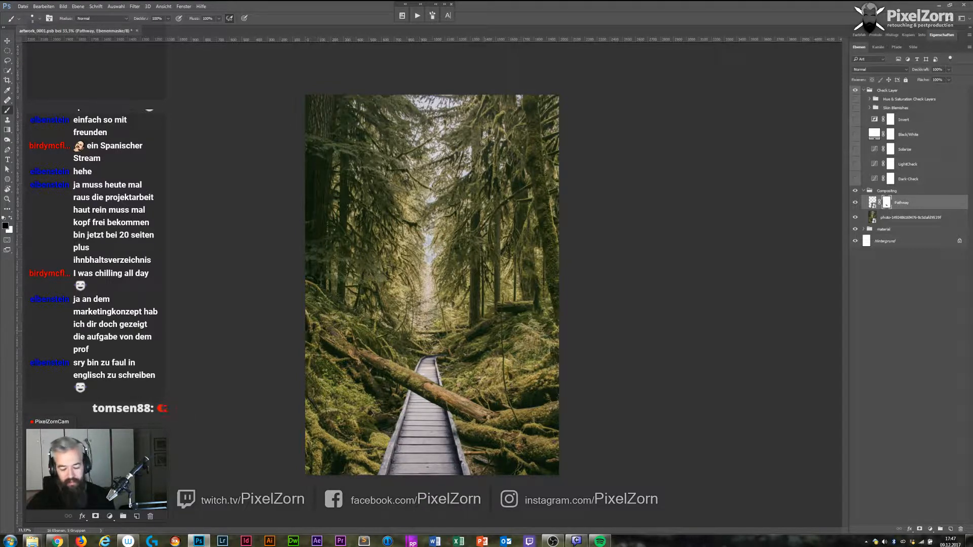
Mask out the dark leftover piece of the Pathway layer beyond the far end of the boardwalk.
key("ctrl+1")
scroll(469, 365, "down", 3)
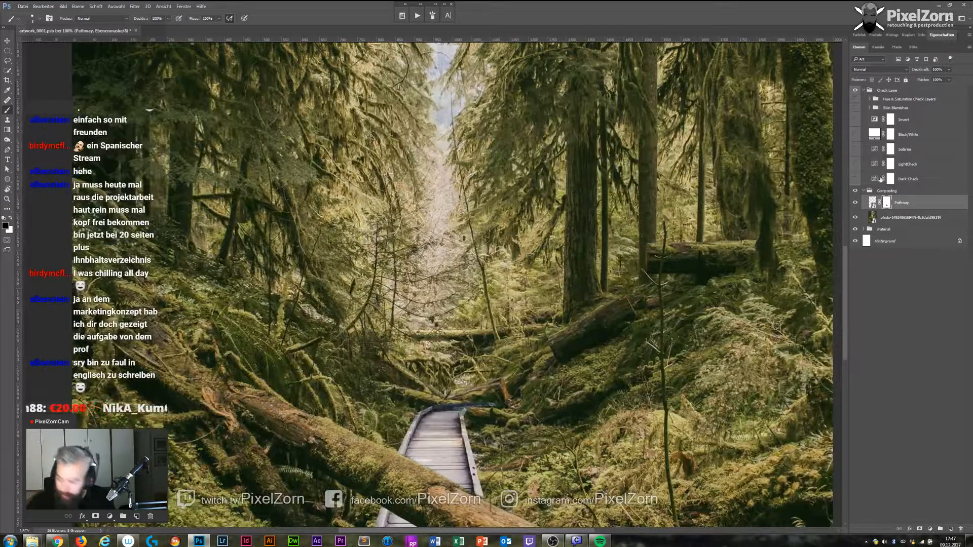
left_click(903, 218)
left_click(899, 205)
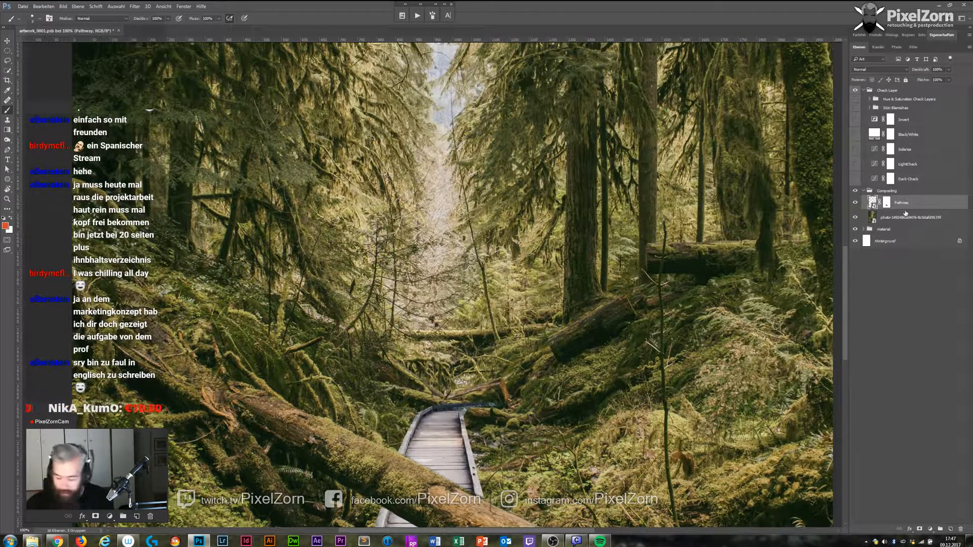
key("ctrl+plus")
key("ctrl+plus")
scroll(558, 405, "down", 2)
scroll(606, 348, "up", 2)
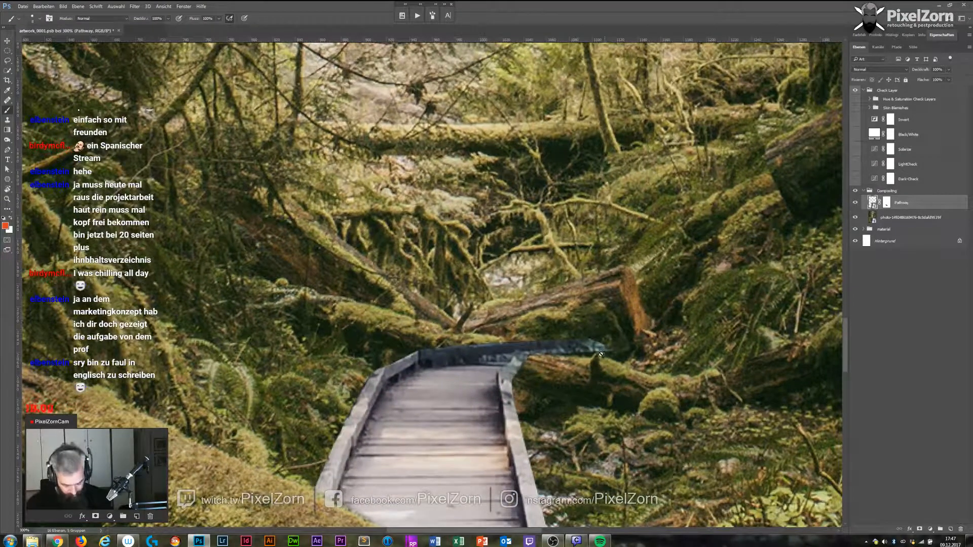
left_click(887, 203)
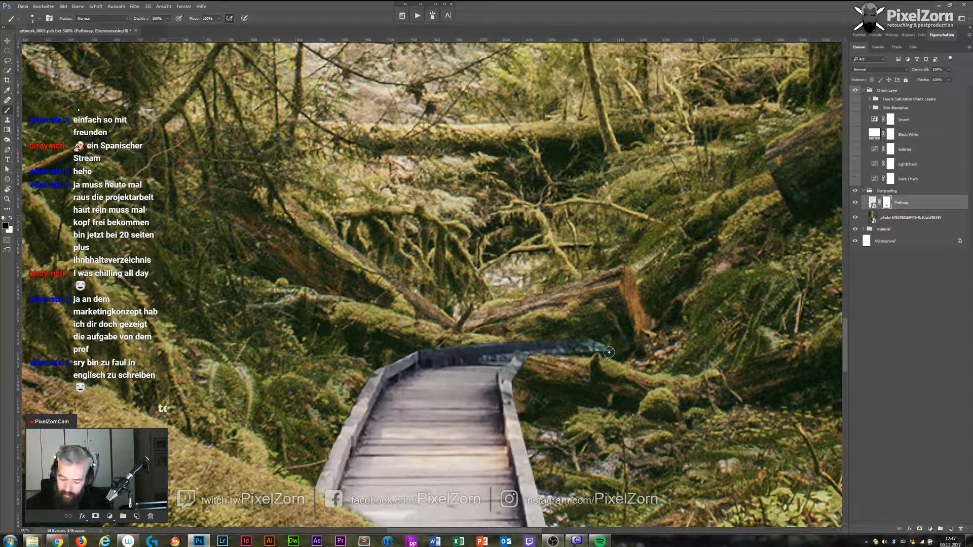
key("r")
mouse_move(530, 396)
left_mouse_down()
mouse_move(571, 230)
mouse_move(550, 193)
mouse_move(508, 258)
mouse_move(495, 313)
left_mouse_up()
key("b")
mouse_move(520, 209)
left_mouse_down()
mouse_move(485, 298)
mouse_move(506, 193)
mouse_move(484, 217)
mouse_move(502, 137)
mouse_move(484, 197)
left_mouse_up()
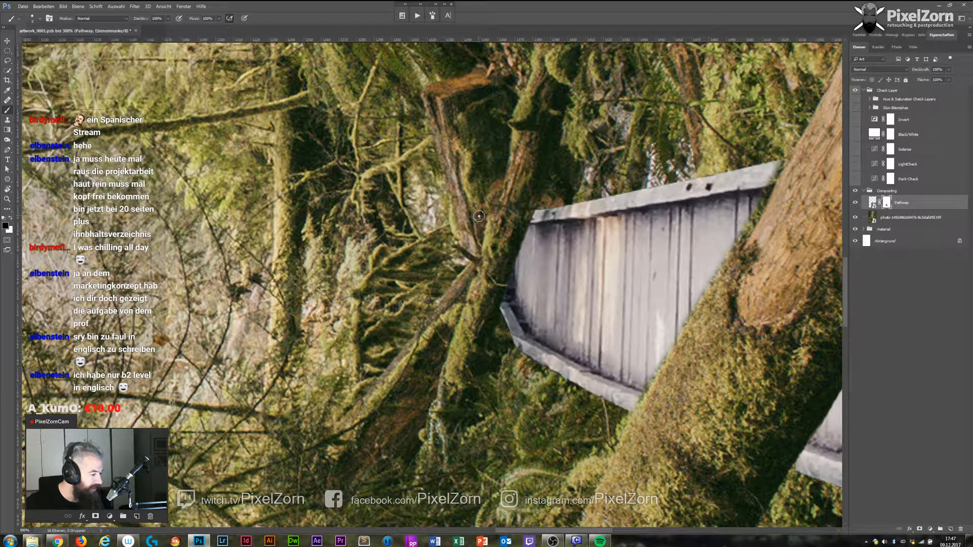
Reset the canvas rotation and save the artwork.
key("r")
left_click_drag(561, 166, 541, 399)
key("ctrl+minus")
key("ctrl+minus")
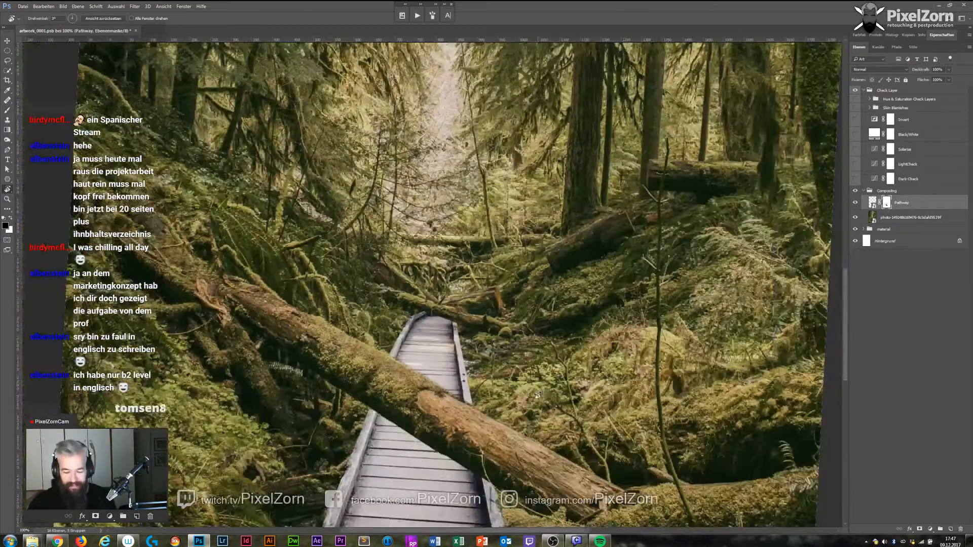
key("Escape")
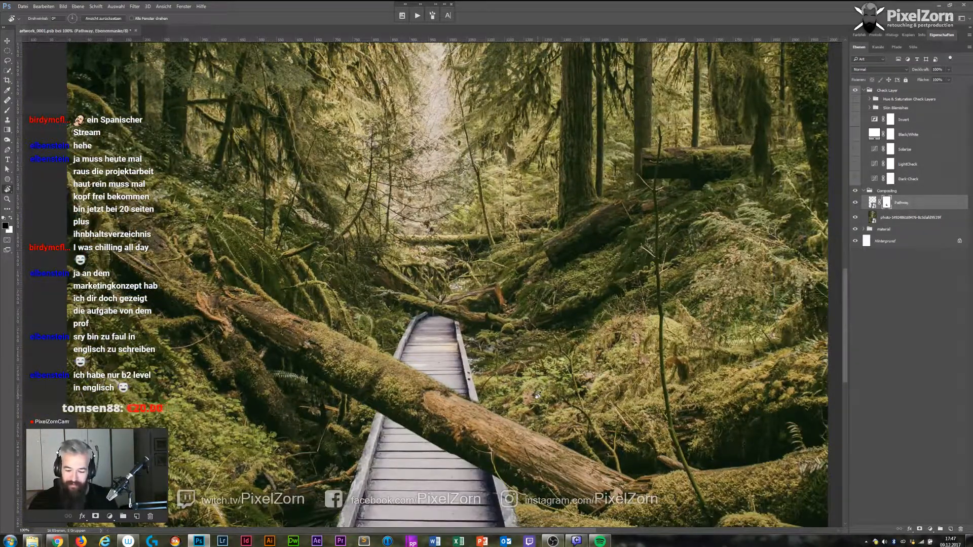
key("ctrl+s")
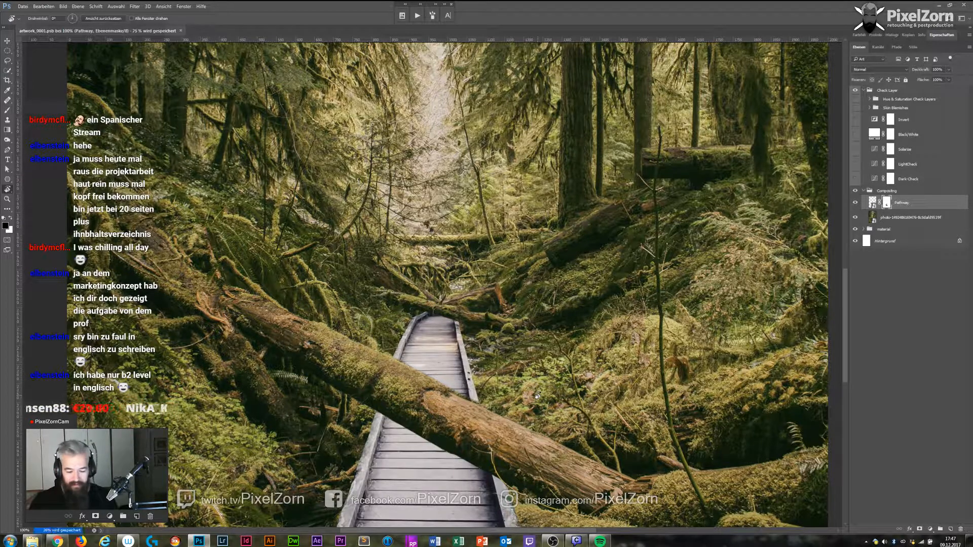
key("ctrl+minus")
key("ctrl+minus")
key("ctrl+minus")
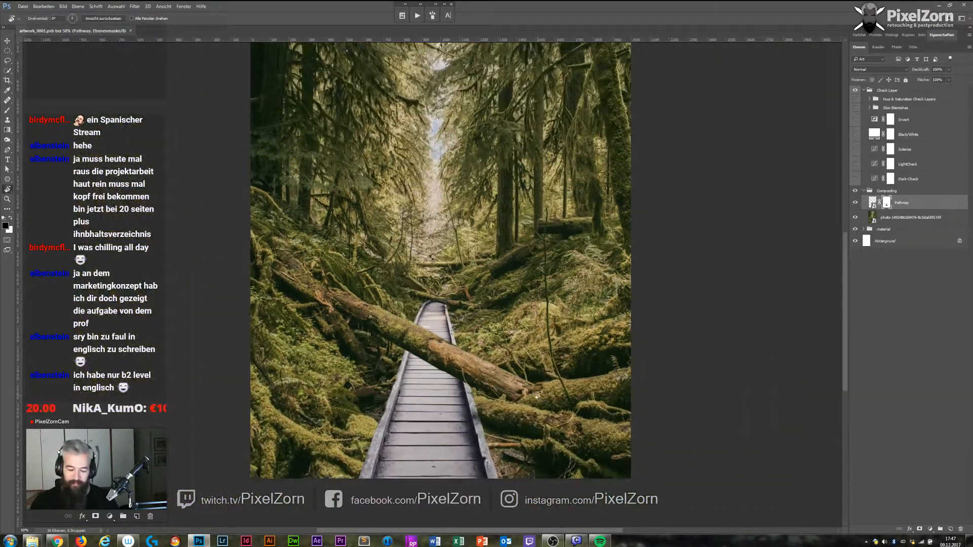
left_click(903, 218)
left_click(911, 204)
left_click(899, 218)
left_click(950, 529)
left_click(916, 201)
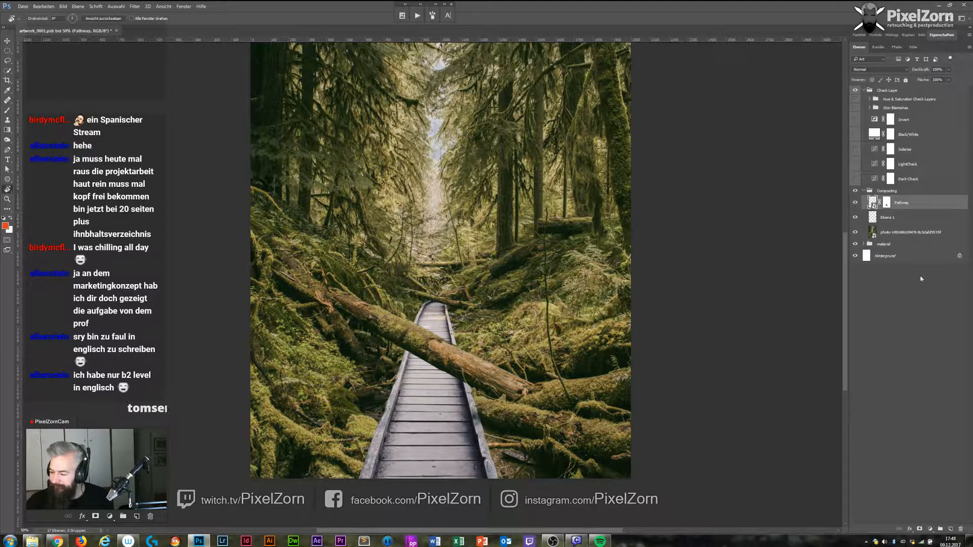
left_click(899, 220)
key("Delete")
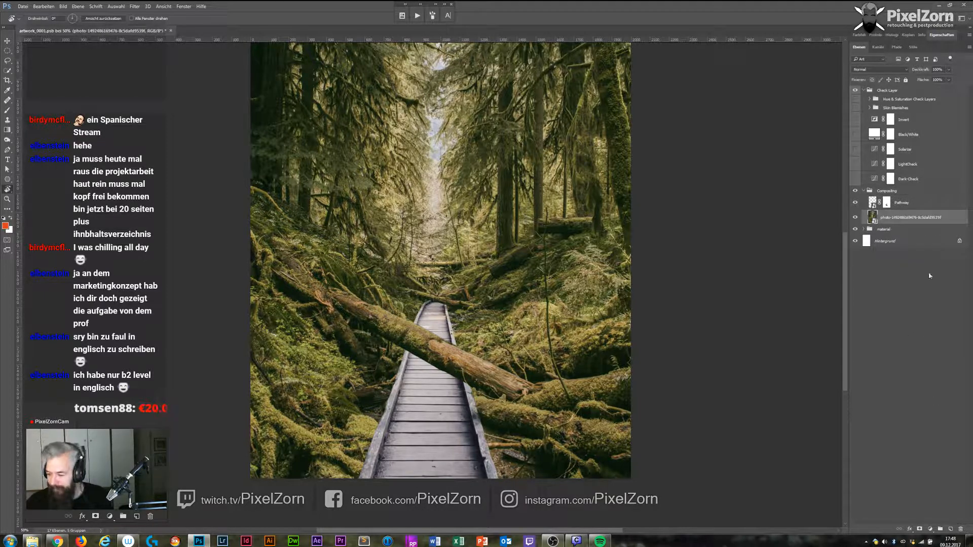
Create an empty layer named Tree shadow above Pathway, clip it to the Pathway layer and save the artwork.
left_click(917, 202)
left_click(951, 530)
double_click(887, 202)
type("Tree shadow")
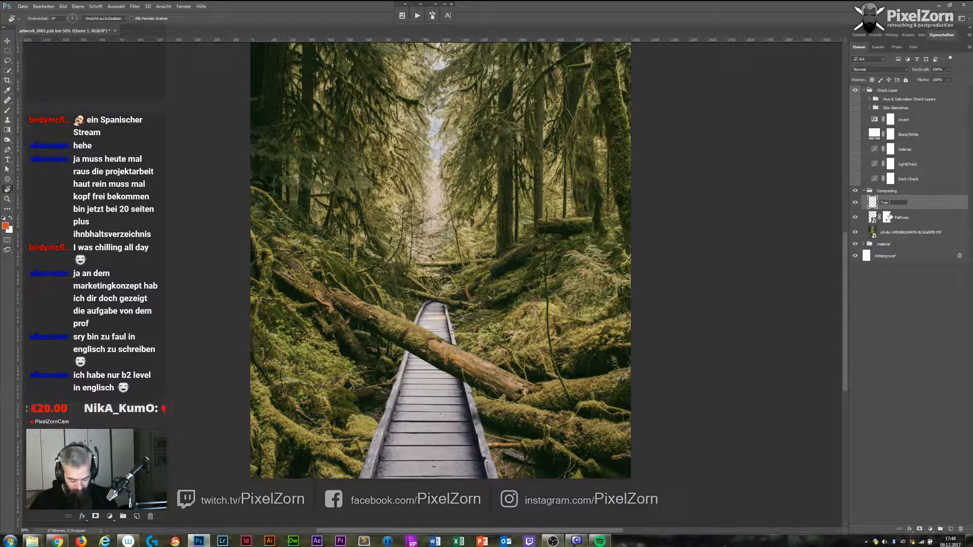
key("Return")
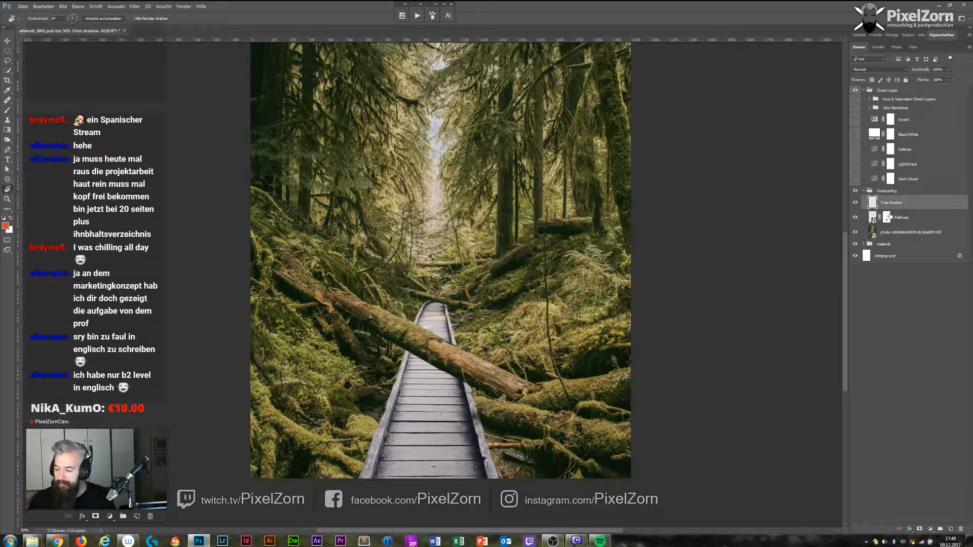
left_click(927, 210, "alt")
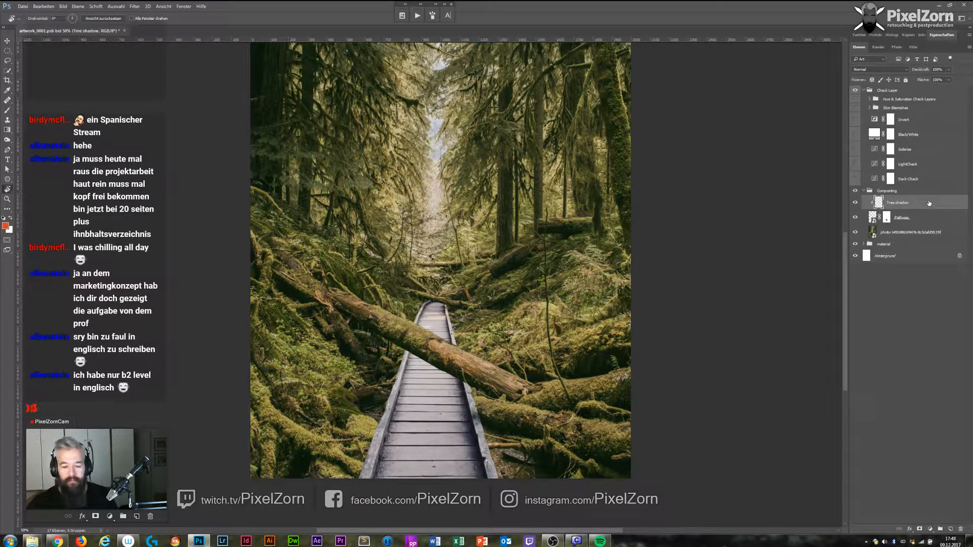
key("ctrl+minus")
key("ctrl+minus")
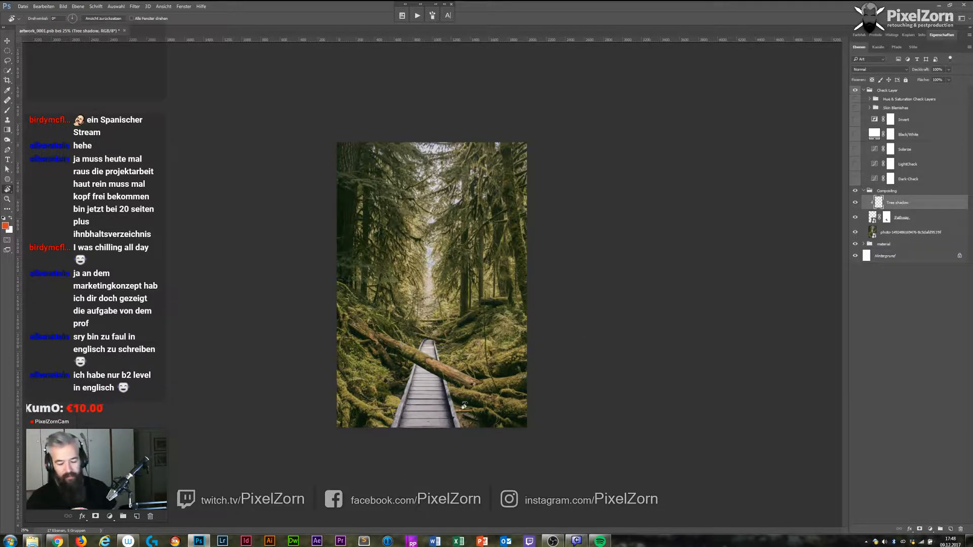
key("ctrl+s")
Try placing the dark photo of the sitting fox from the 00_sources folder in the artwork and delete it again.
key("alt+Tab")
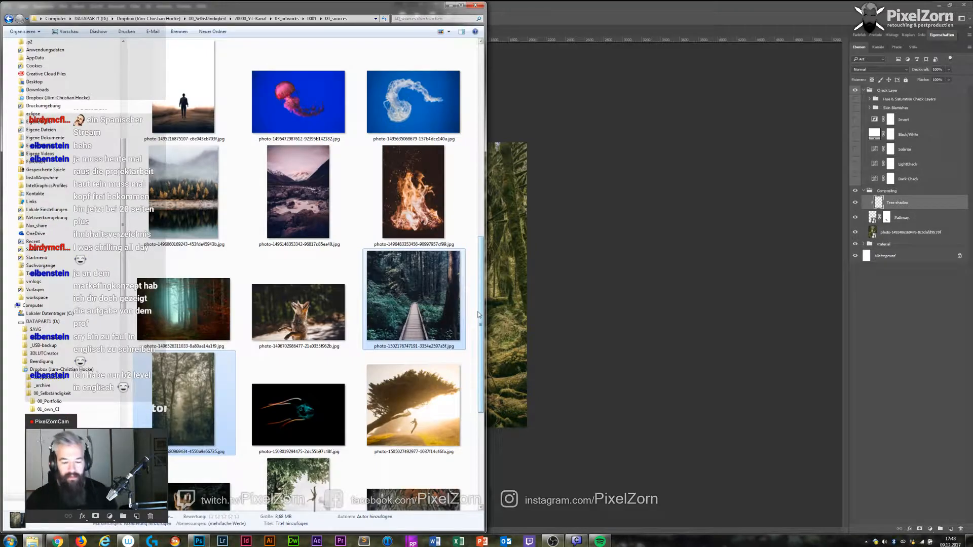
left_click_drag(487, 235, 711, 239)
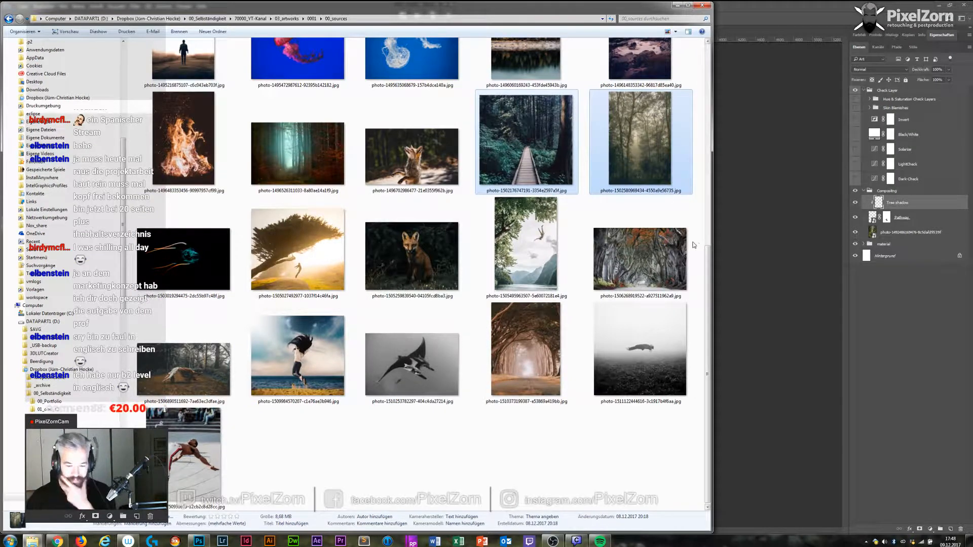
left_click(425, 257)
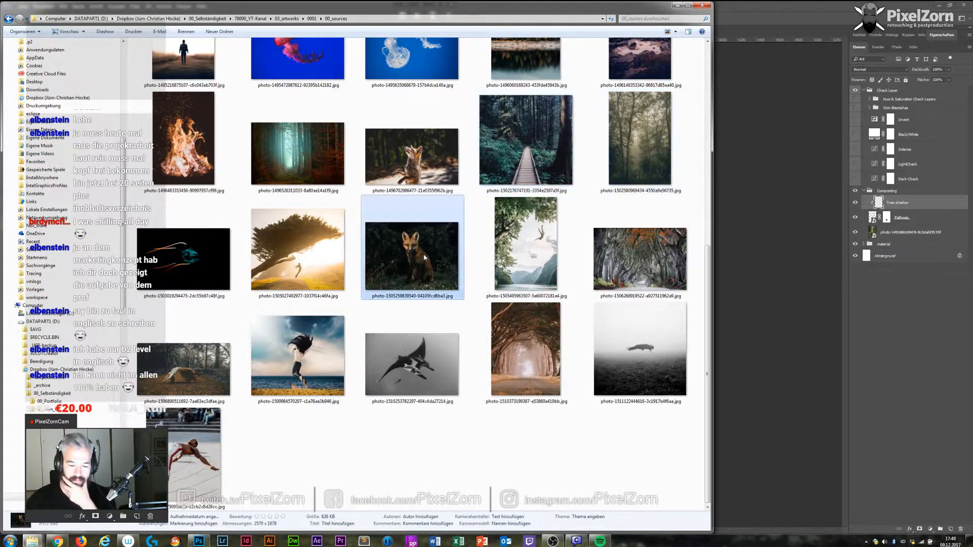
left_click_drag(424, 253, 745, 171)
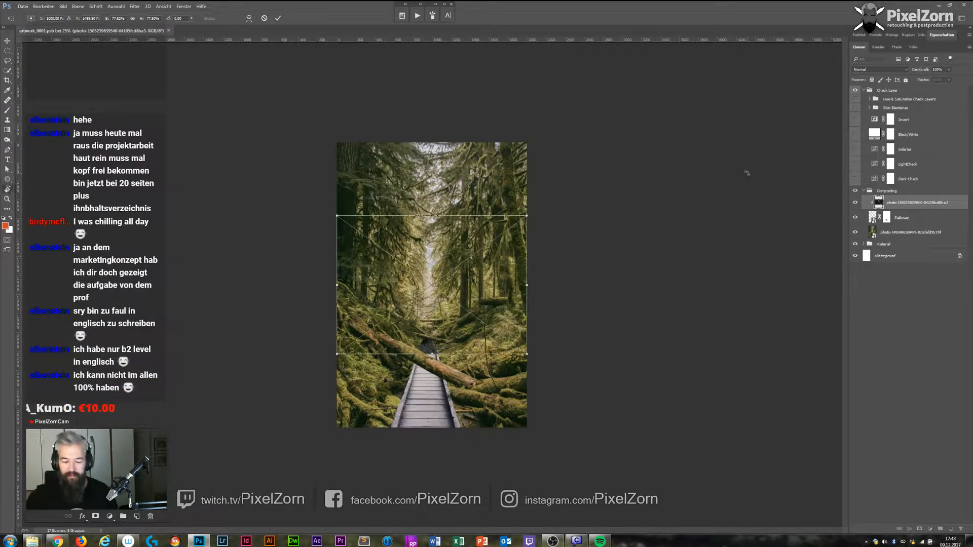
key("alt+Tab")
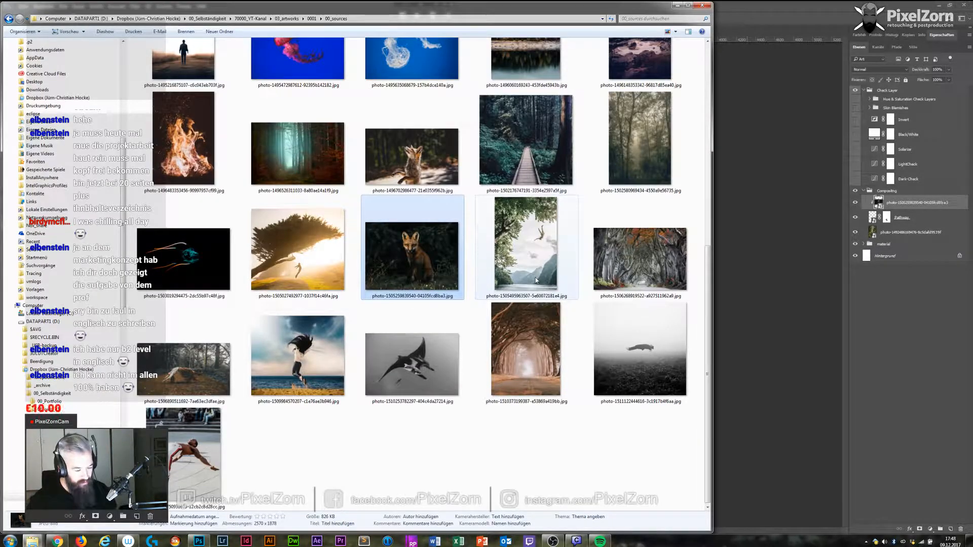
key("alt+Tab")
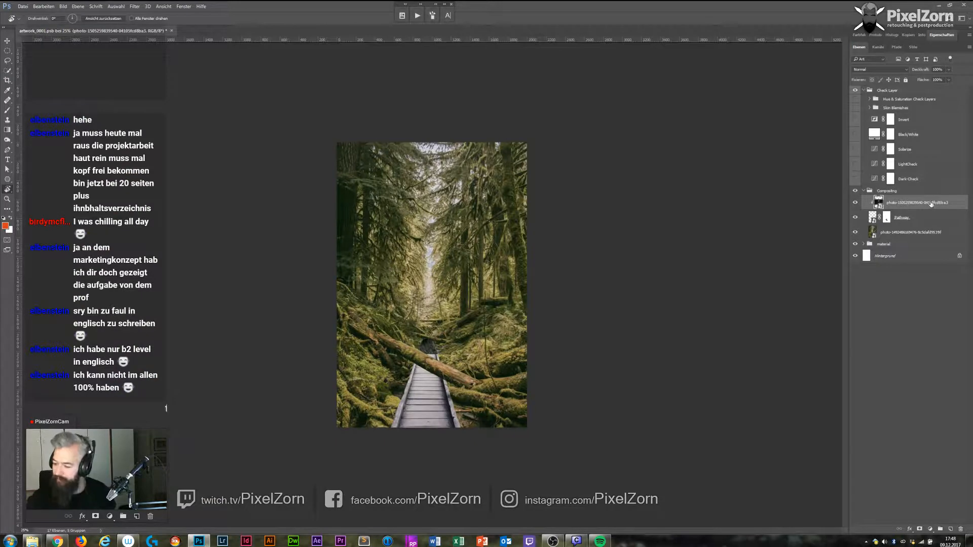
key("Delete")
Look through the photos in the 00_sources folder for another image to use in the artwork.
key("alt+Tab")
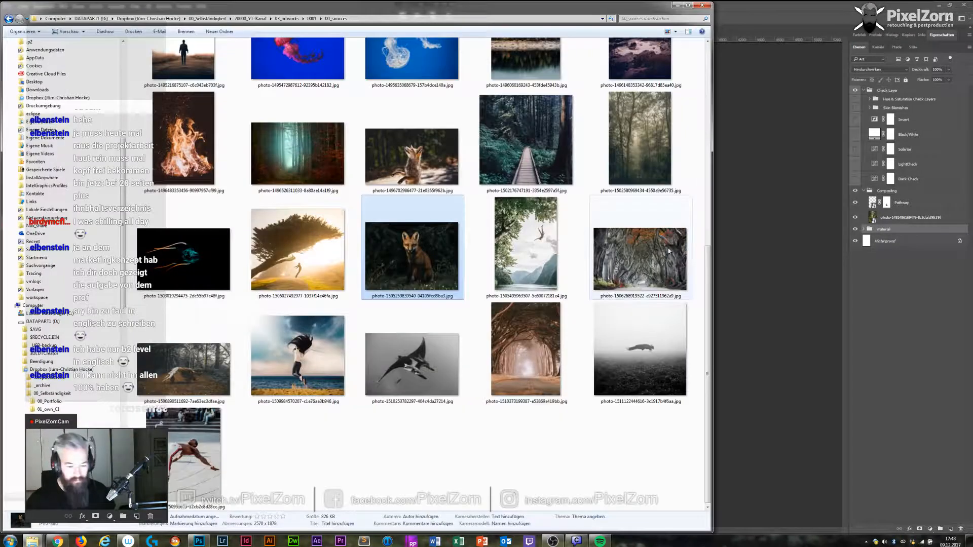
key("Right")
key("Right")
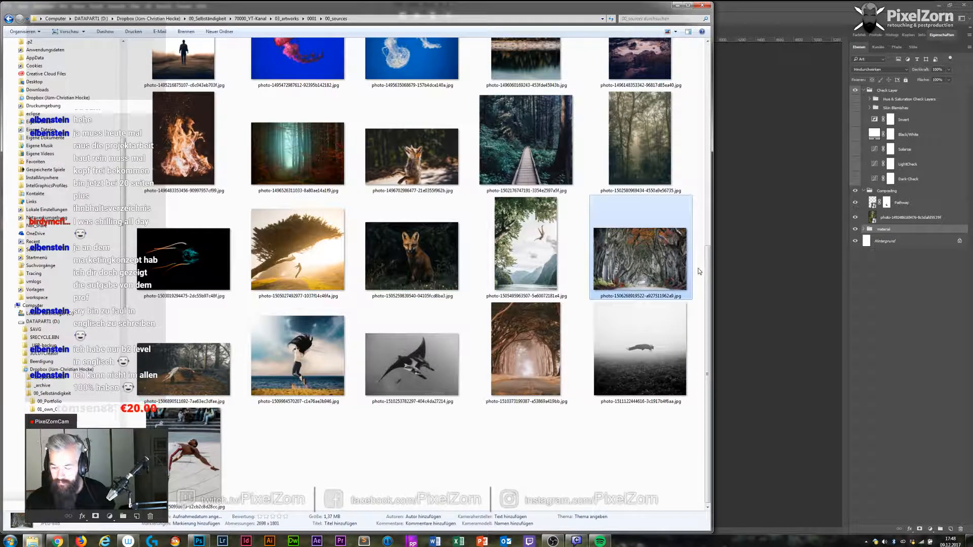
scroll(708, 250, "up", 1)
key("alt+Tab")
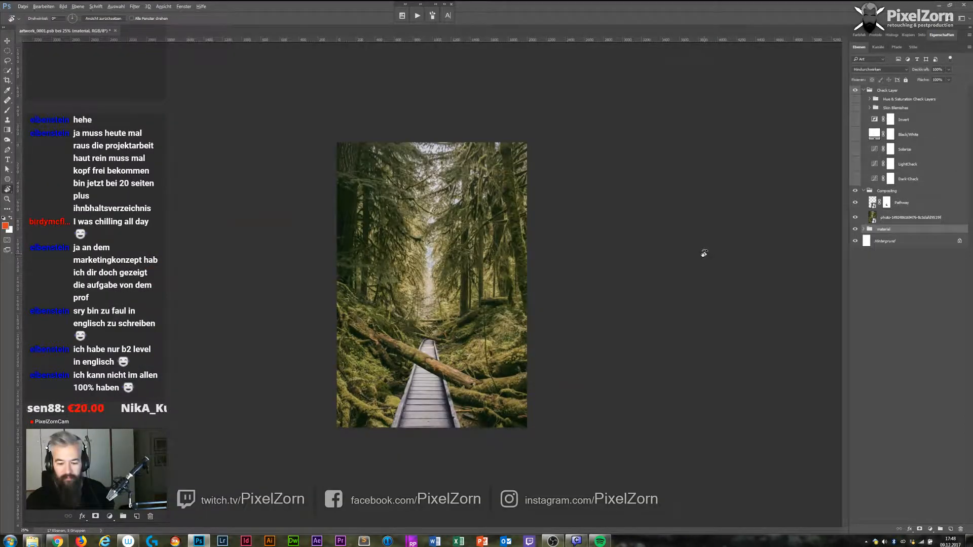
Look through the 00_sources folder and view the fjord, sunset cliff and underwater figure photos at full size.
key("alt+Tab")
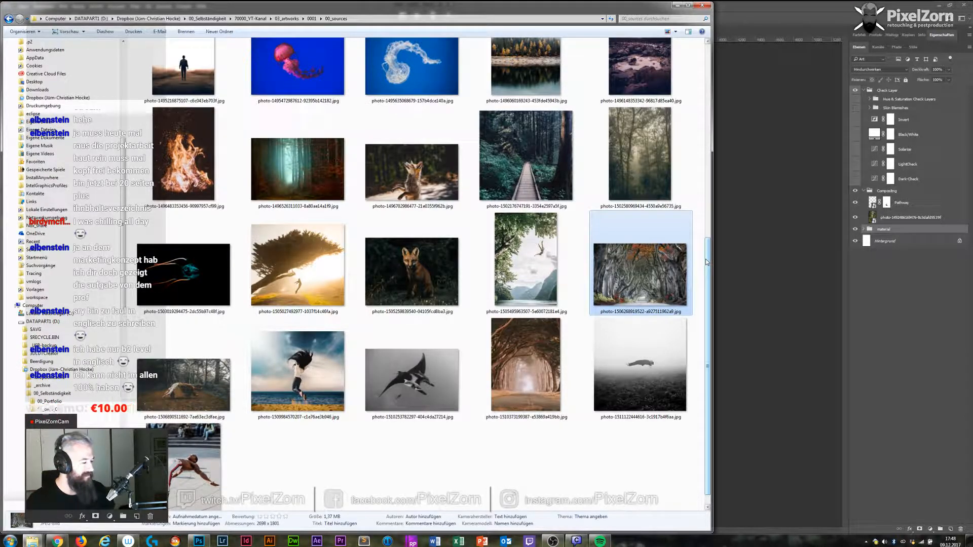
scroll(705, 261, "up", 4)
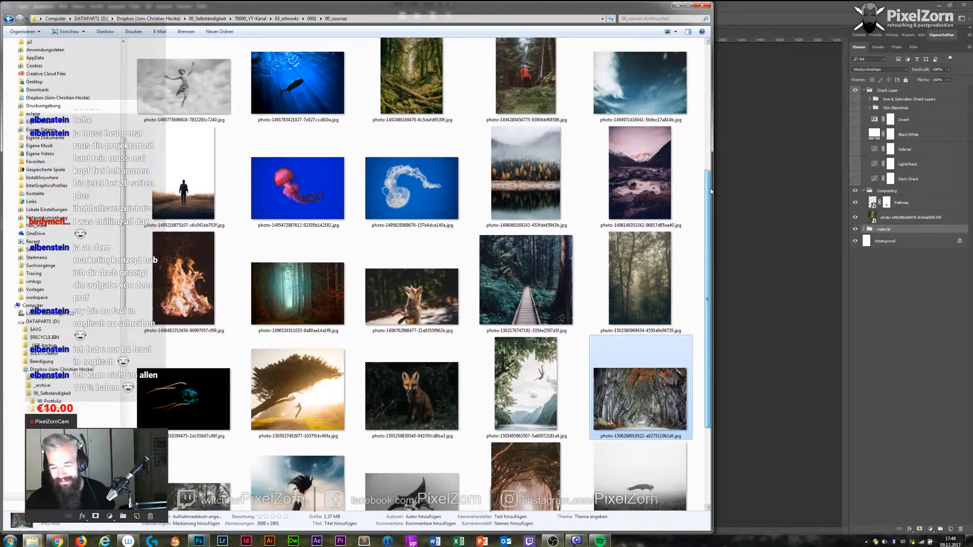
scroll(708, 217, "up", 2)
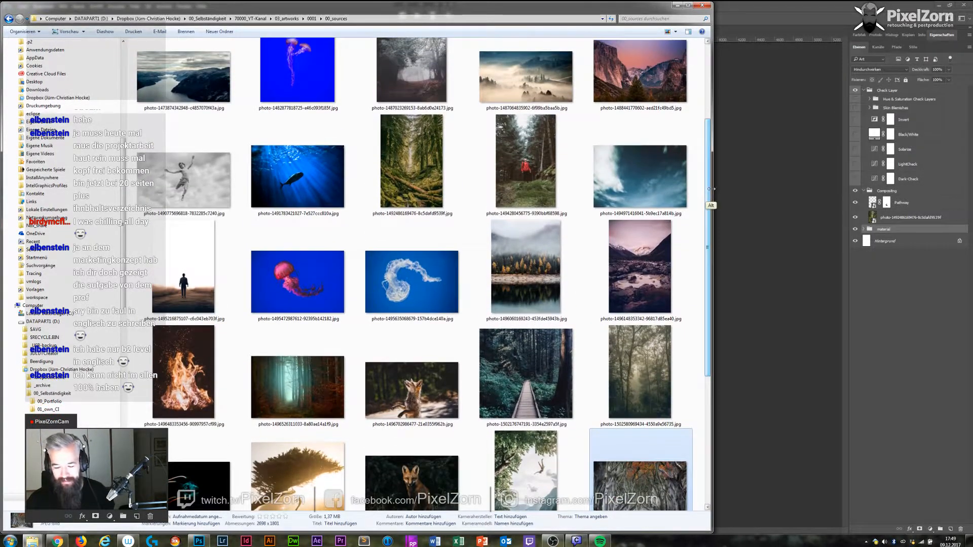
key("alt+Tab")
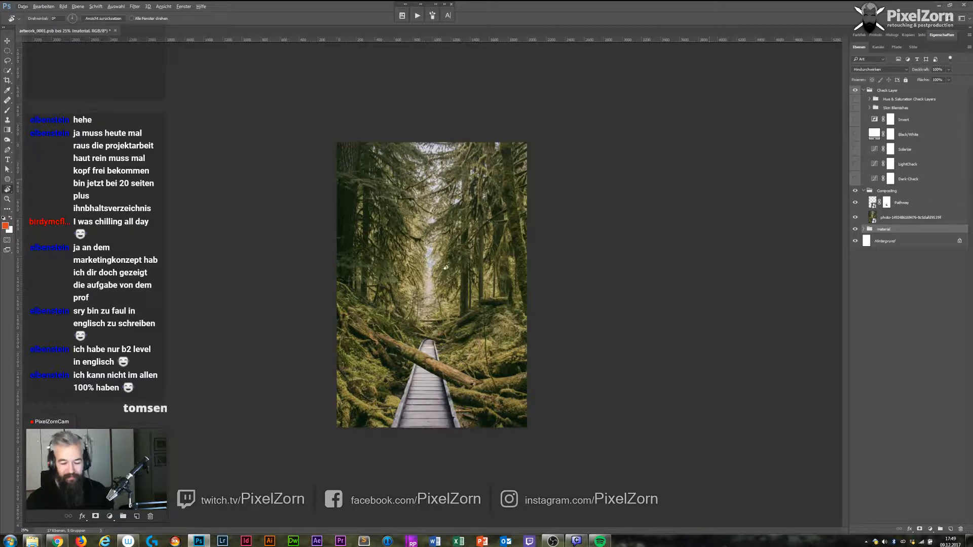
key("alt+Tab")
left_click(666, 256)
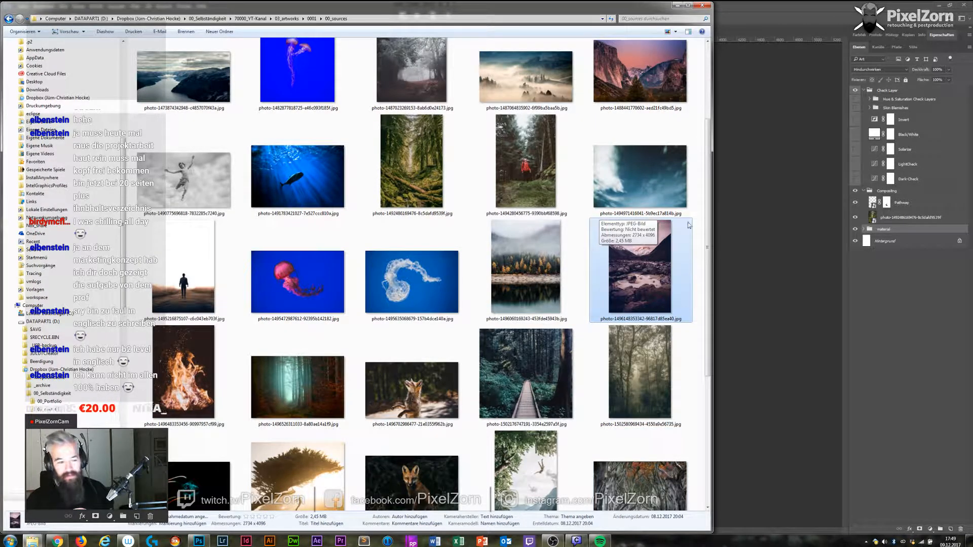
scroll(703, 235, "up", 1)
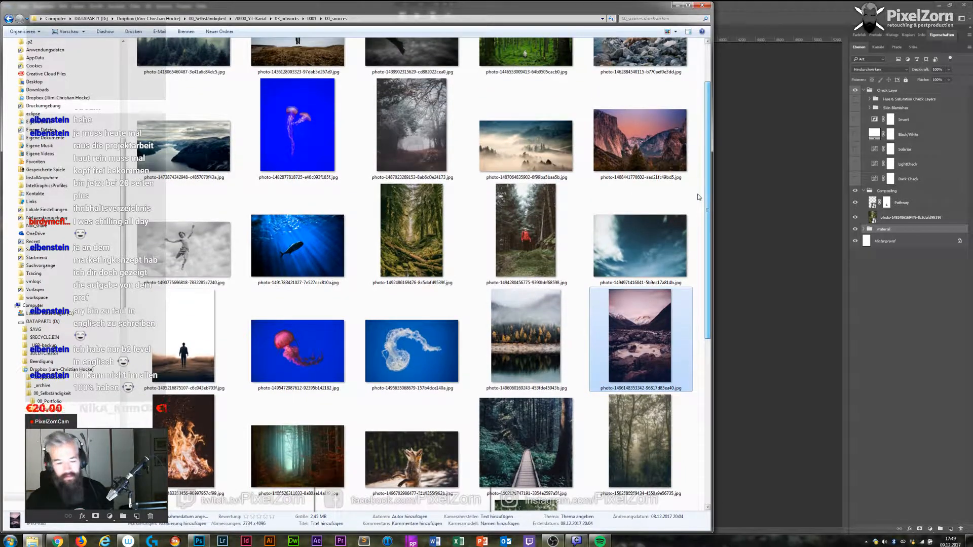
double_click(201, 150)
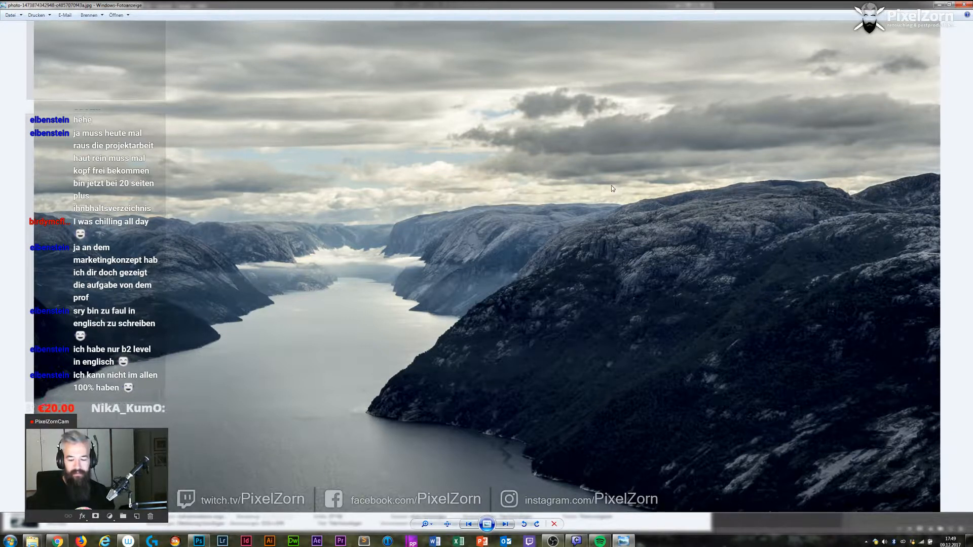
left_click(964, 4)
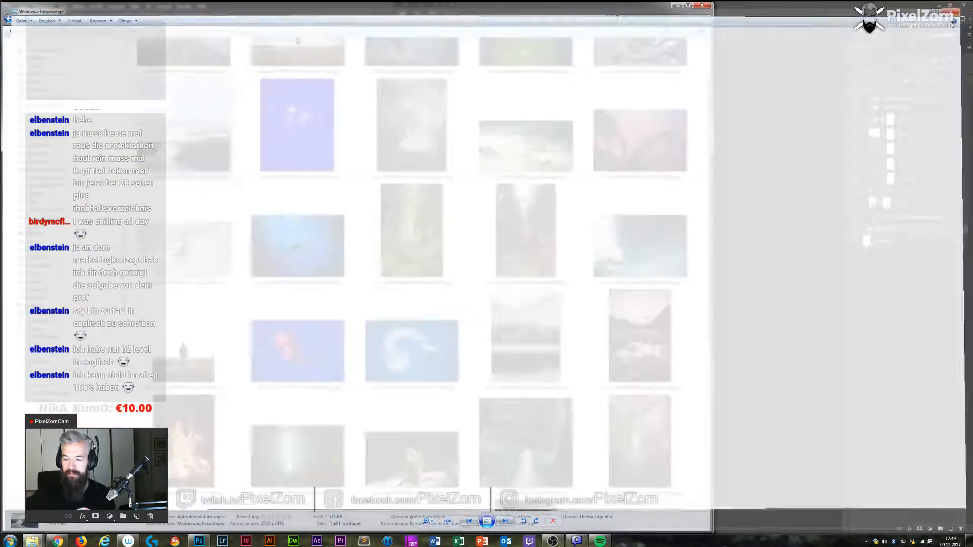
double_click(657, 148)
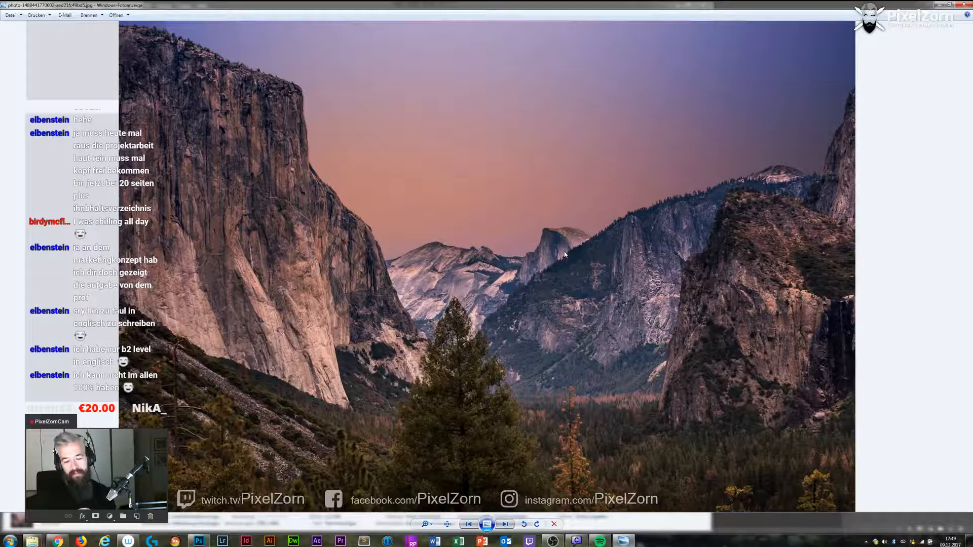
key("alt+F4")
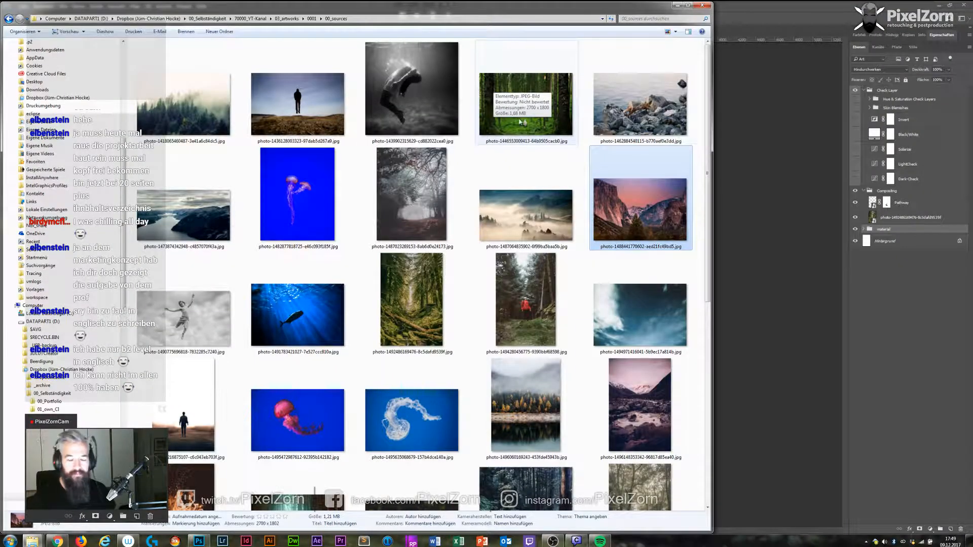
left_click(430, 81)
double_click(436, 88)
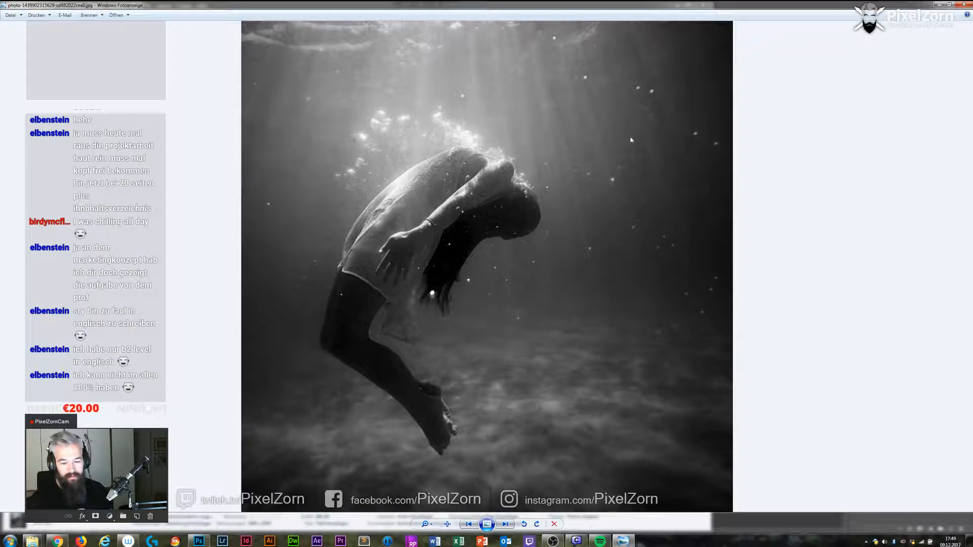
left_click(962, 6)
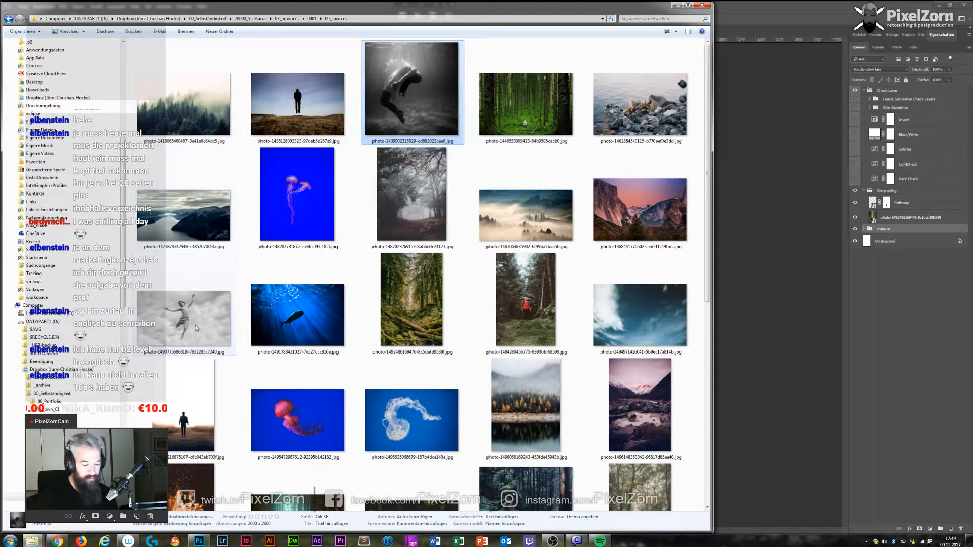
View the black-and-white photo of the jumping man at full size and place it in the artwork.
double_click(202, 306)
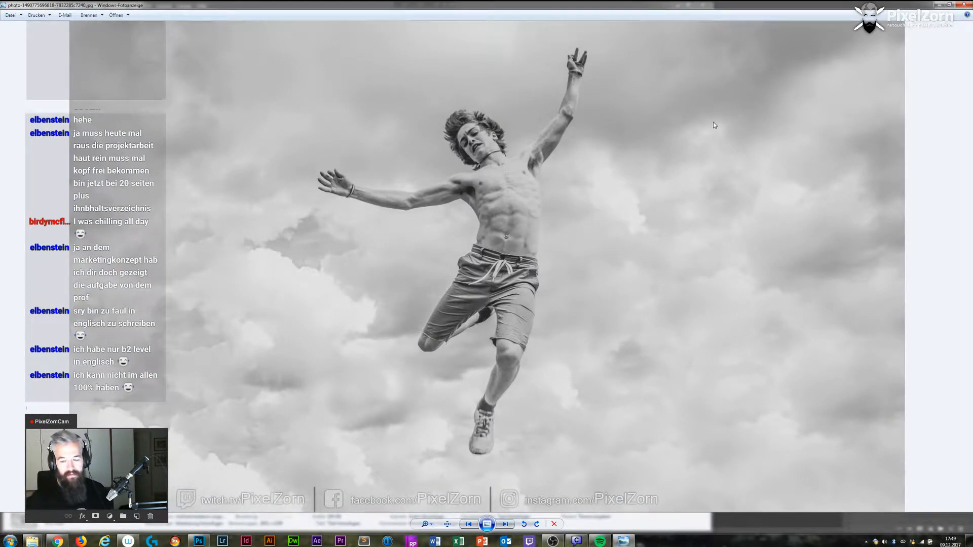
left_click(964, 5)
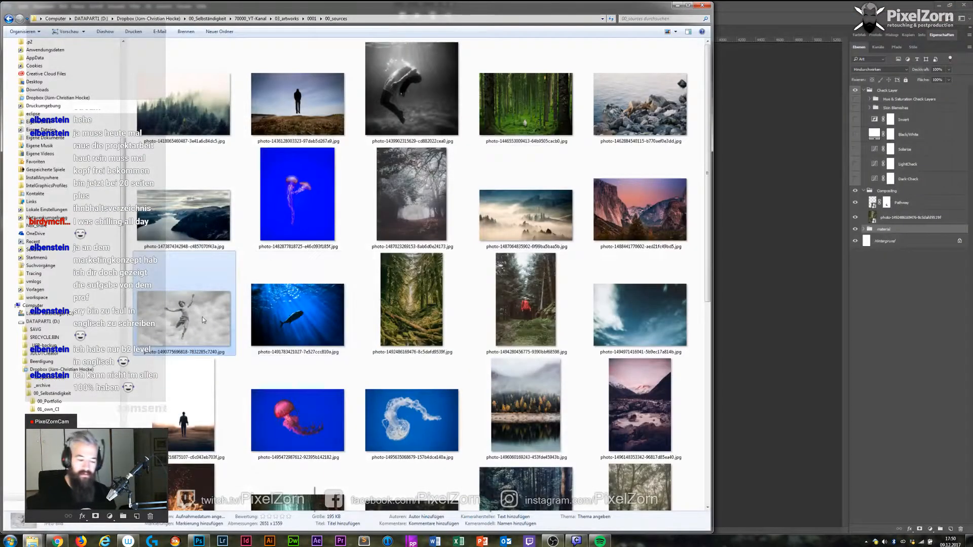
left_click(790, 165)
key("Return")
Place the photo of the figure floating beneath the sunlit tree from the 00_sources folder in the artwork.
key("alt+Tab")
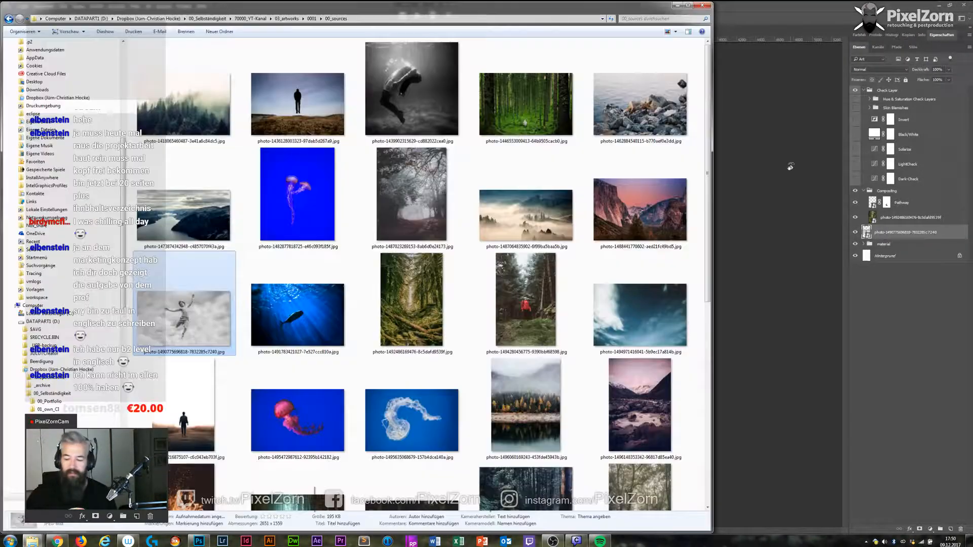
scroll(698, 213, "down", 3)
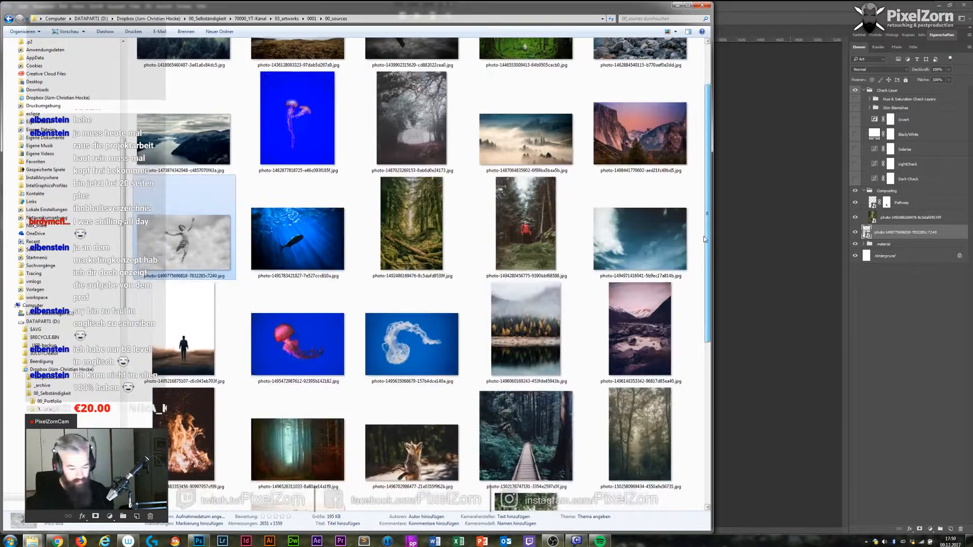
scroll(700, 275, "down", 5)
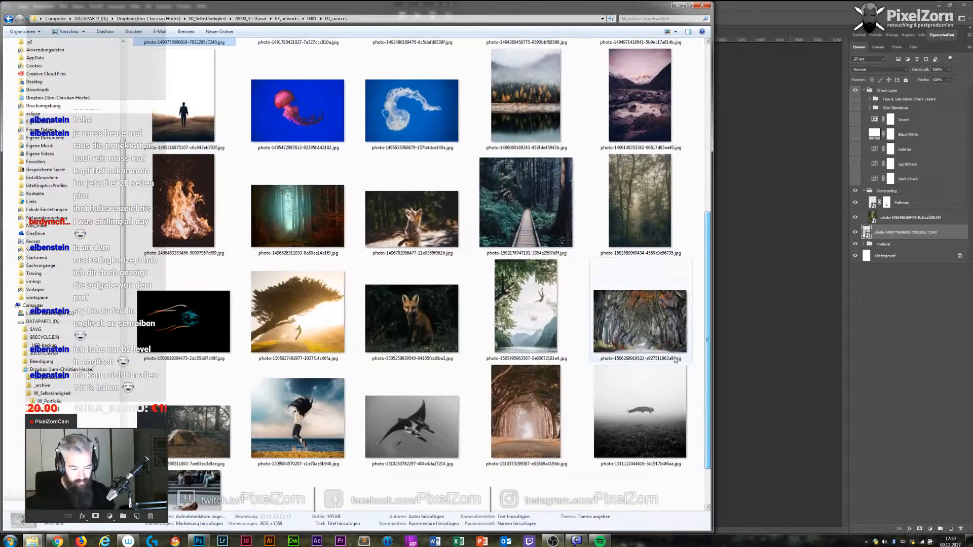
left_click(307, 319)
left_click_drag(307, 320, 793, 160)
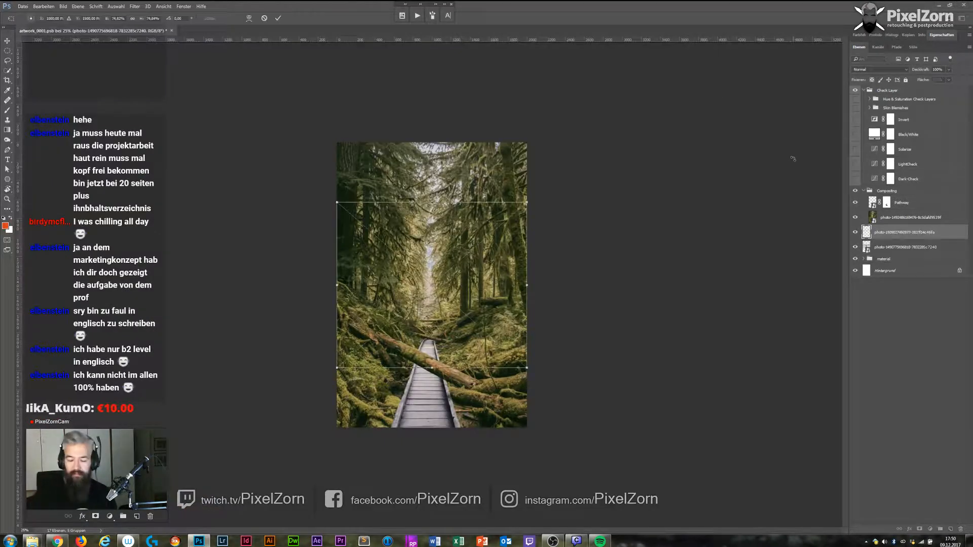
Place the photo of the jumping woman with flying black hair from the 00_sources folder in the artwork.
key("alt+Tab")
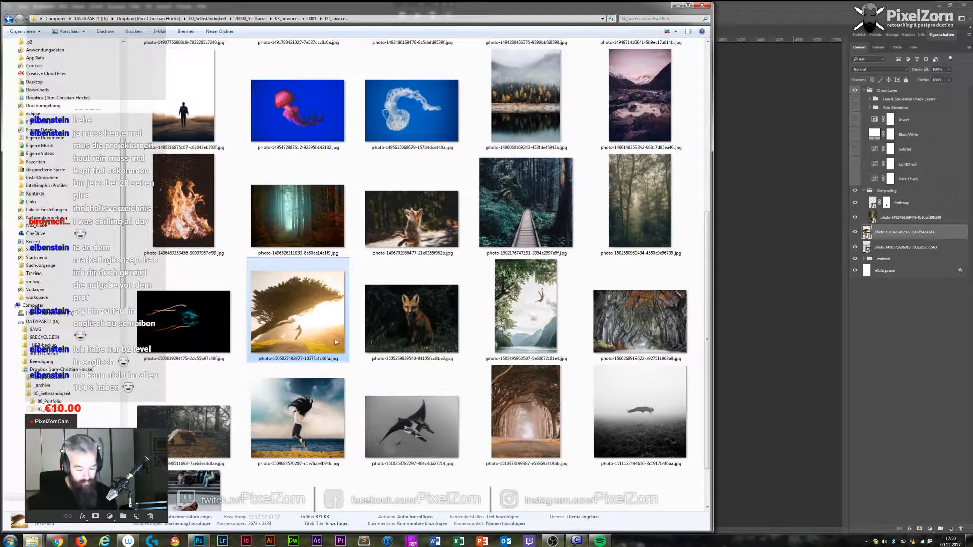
left_click(320, 416)
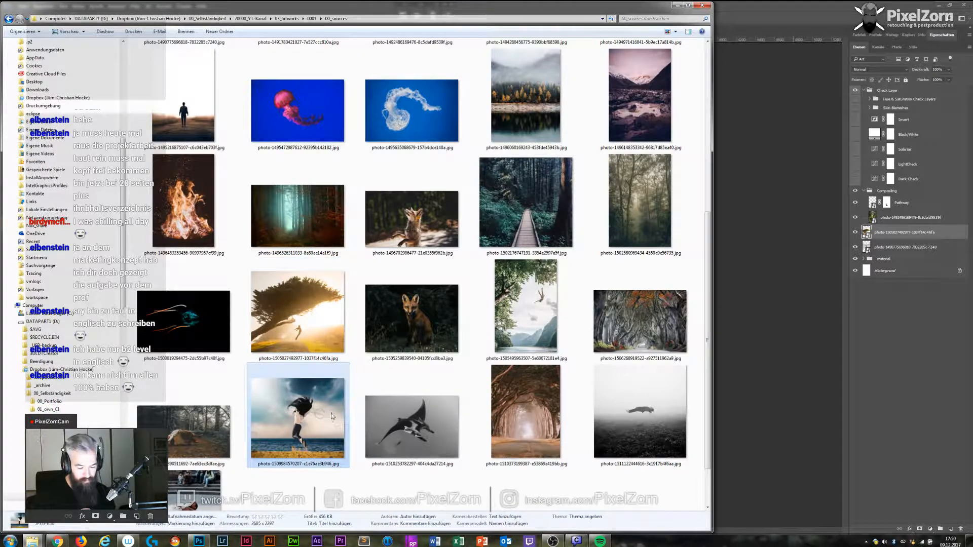
left_click(757, 186)
key("Return")
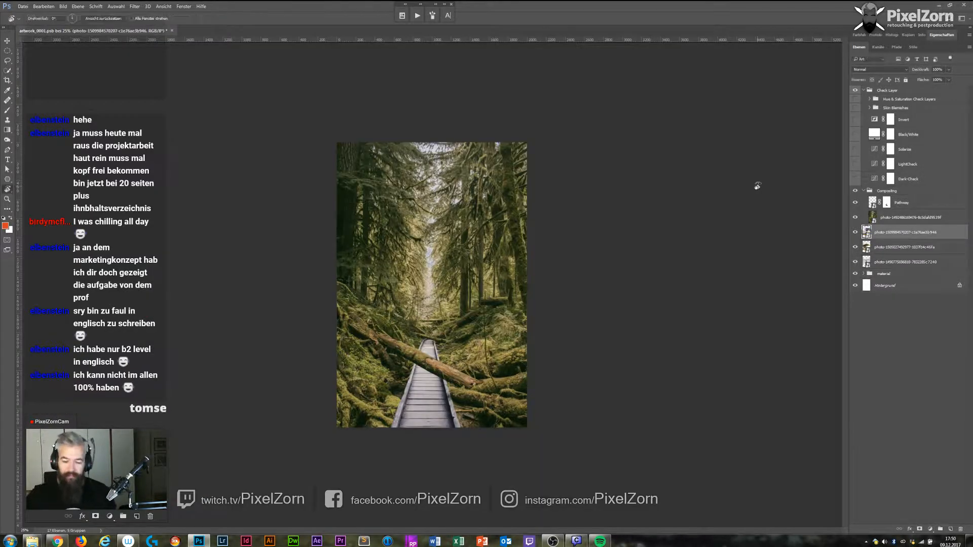
Move the three placed photo layers above Pathway in the Compositing group and hide the upper two.
left_click(908, 262, "shift")
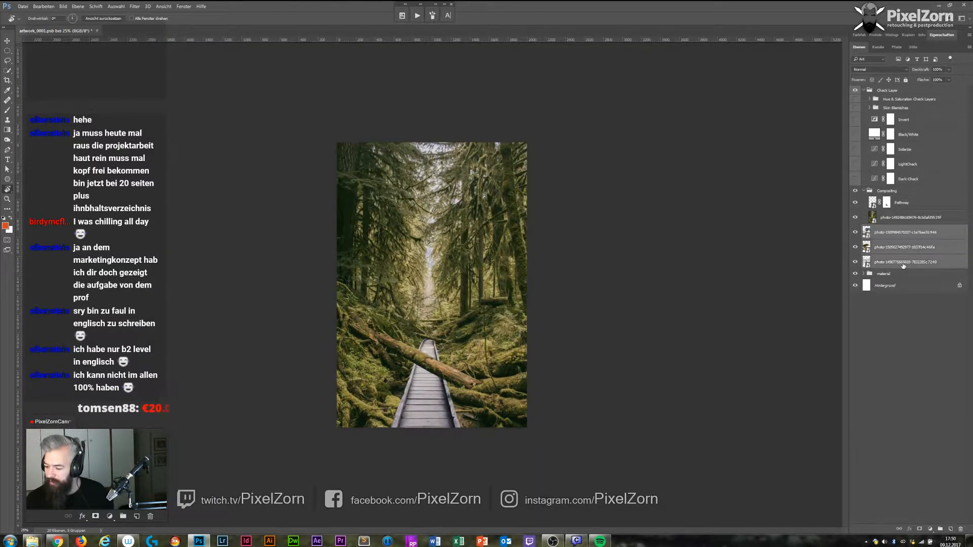
left_click_drag(894, 226, 910, 203)
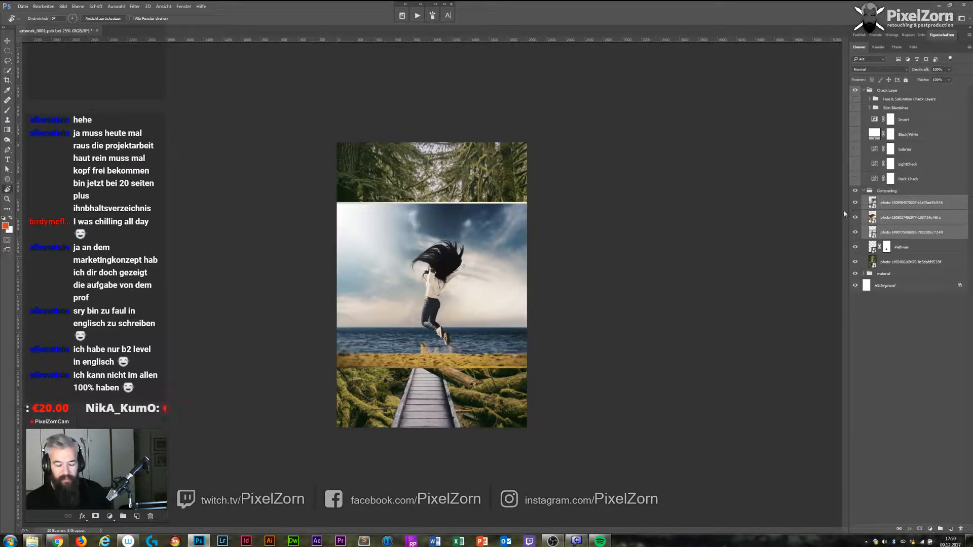
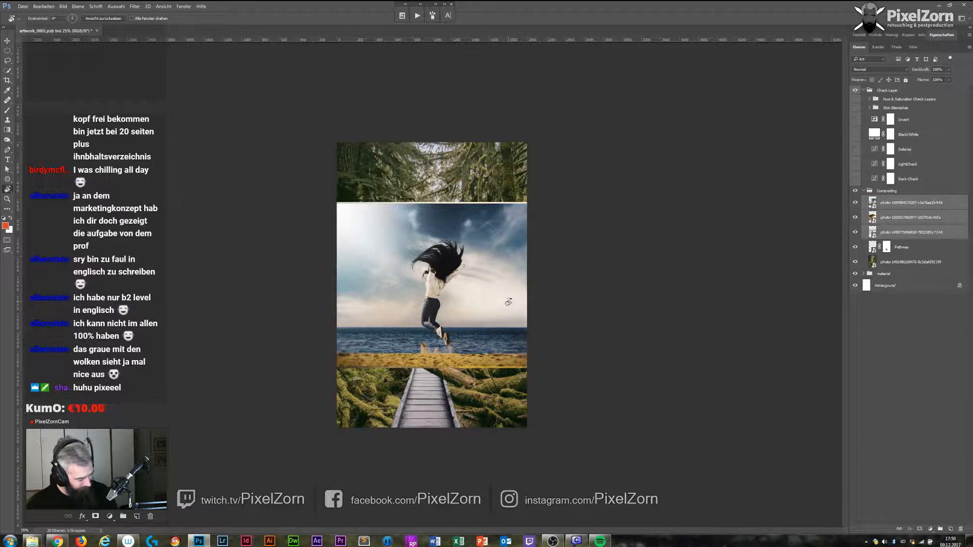
left_click(892, 204)
left_click_drag(855, 203, 858, 231)
left_click(855, 232)
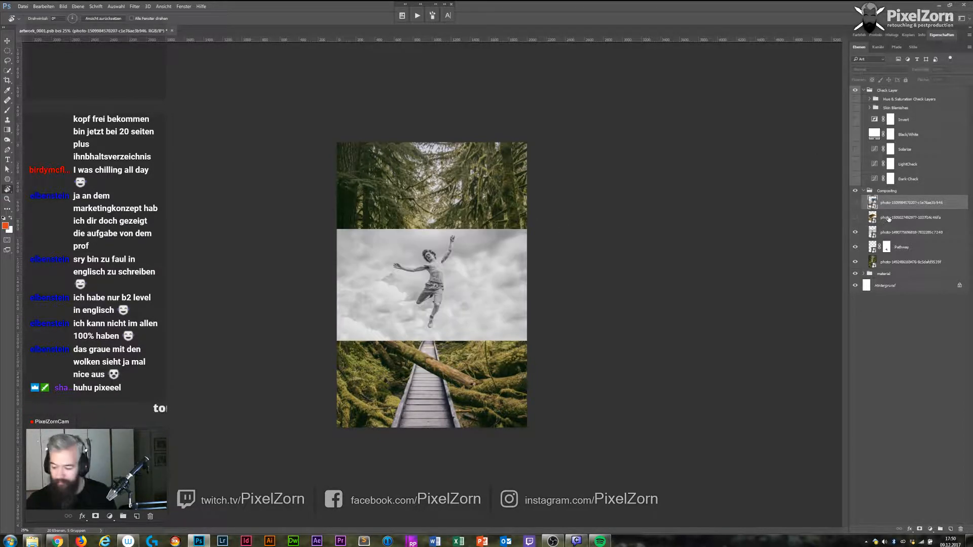
left_click(918, 233)
key("ctrl+t")
left_click_drag(569, 276, 522, 368)
key("Escape")
key("r")
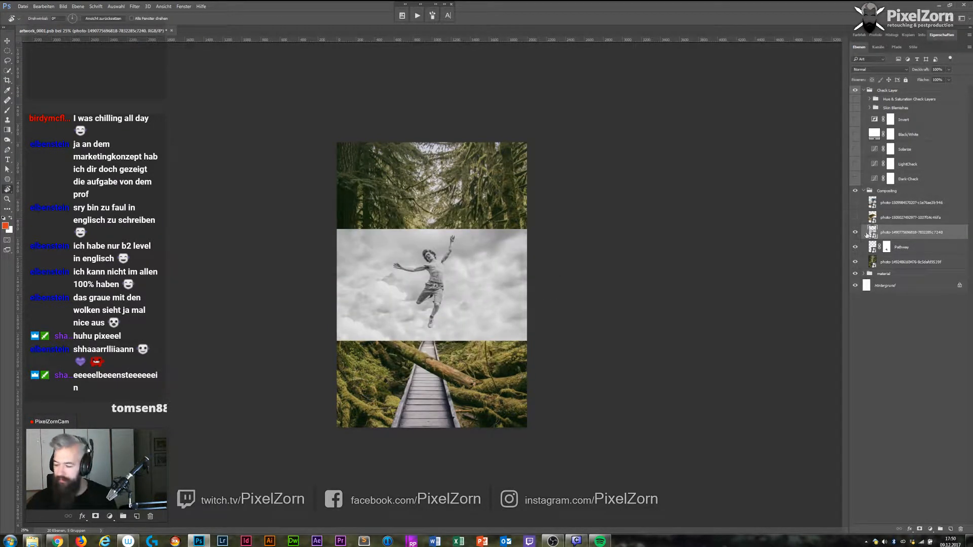
Show the sunlit tree photo instead of the jumping man, then rotate it counterclockwise, enlarge it and position its floating figure above the boardwalk.
left_click(856, 232)
left_click(856, 218)
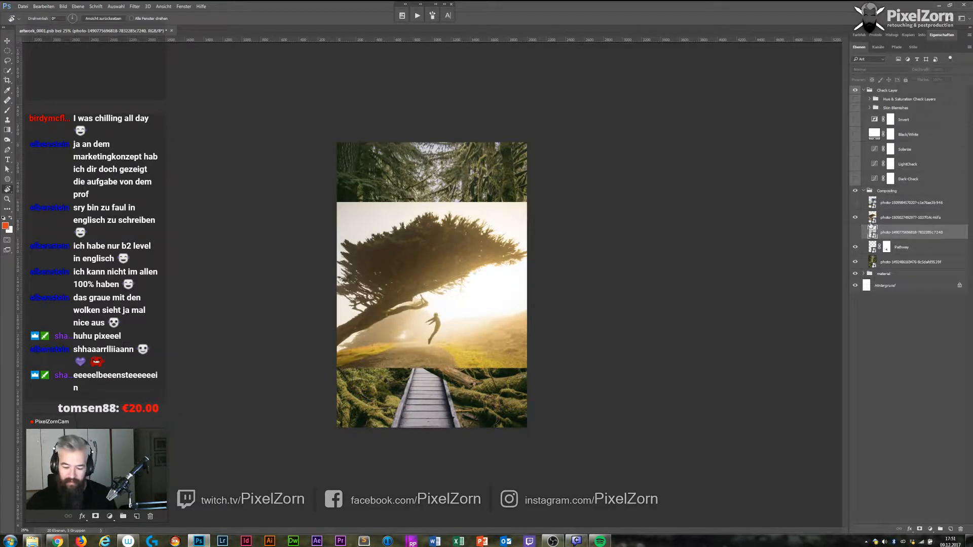
left_click(886, 223)
key("ctrl+t")
left_click_drag(544, 167, 439, 148)
left_click_drag(482, 324, 411, 296)
left_click_drag(386, 124, 439, 58)
left_click_drag(441, 207, 432, 163)
key("r")
key("Return")
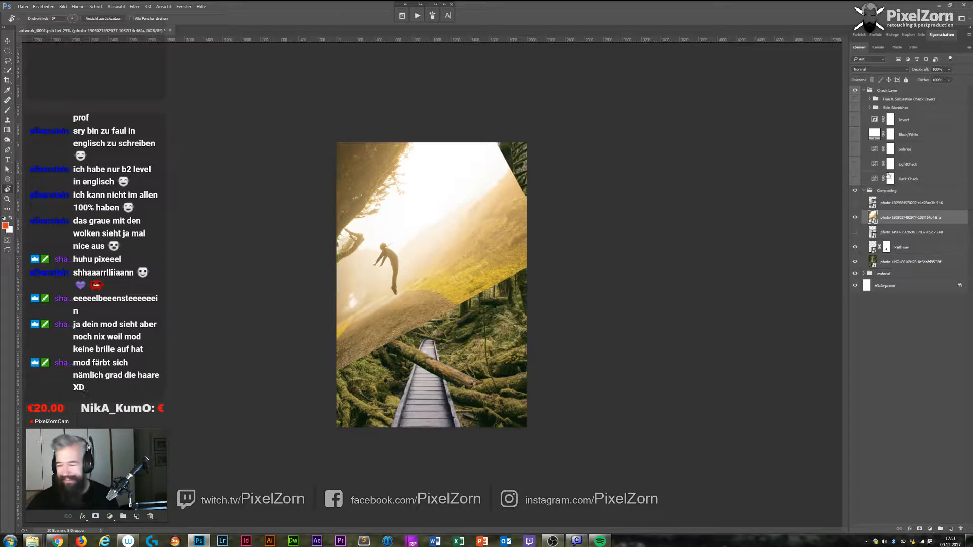
Show the jumping woman photo instead of the sunlit tree photo and rotate it about 28° clockwise.
left_click(855, 217)
left_click(855, 203)
left_click(893, 204)
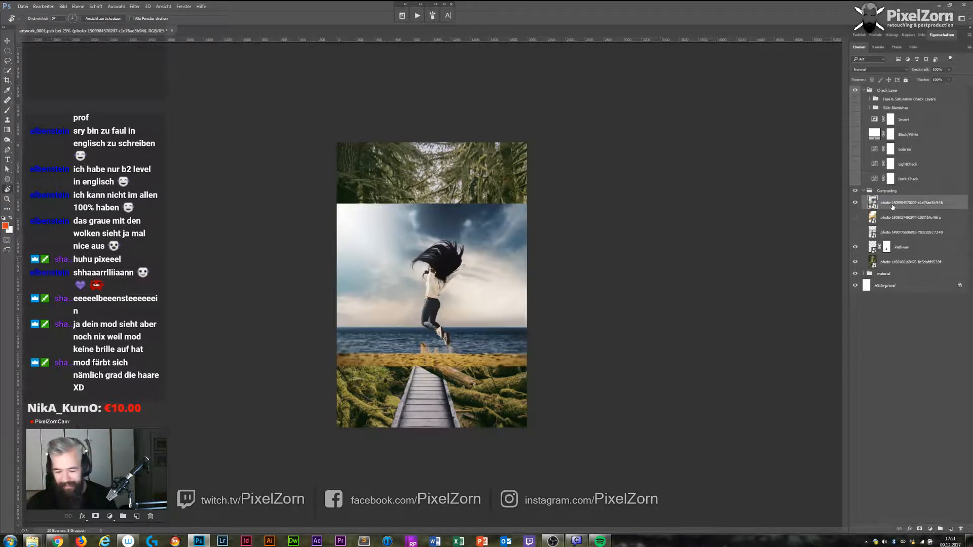
key("ctrl+t")
left_click_drag(582, 199, 578, 238)
key("Return")
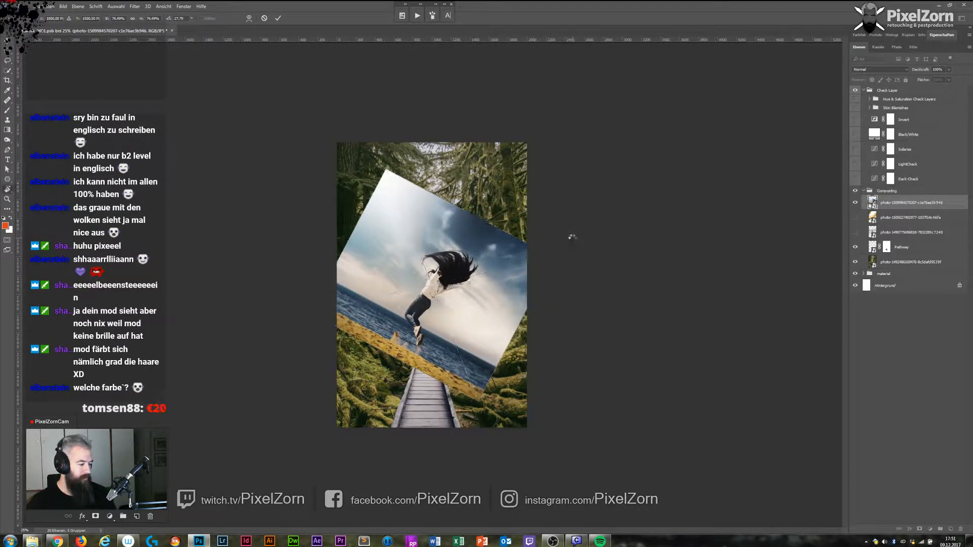
key("r")
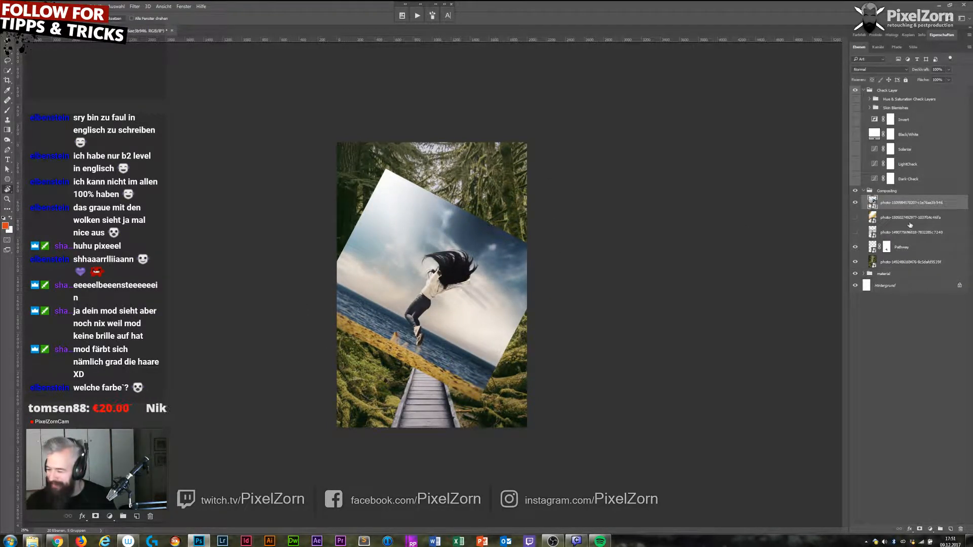
Toggle the jumping woman photo's visibility to compare, and add an empty layer above it.
left_click(856, 203)
left_click(856, 204)
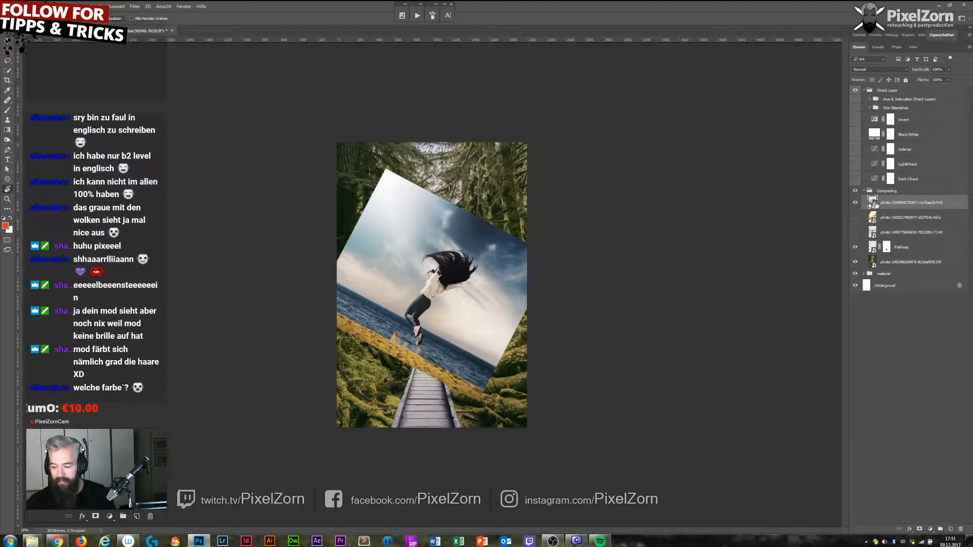
left_click(951, 530)
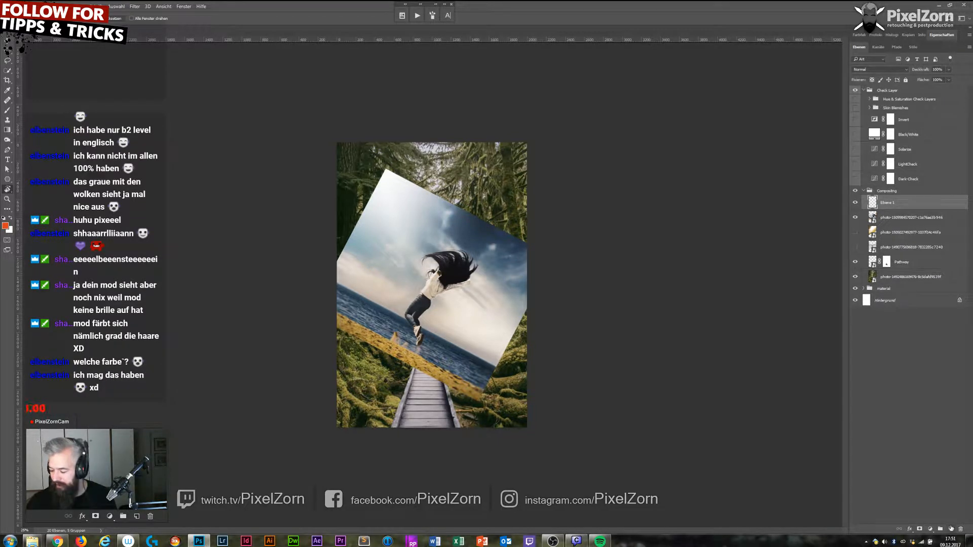
Scale the jumping woman photo to 100% of its original size.
left_click(896, 219)
key("ctrl+t")
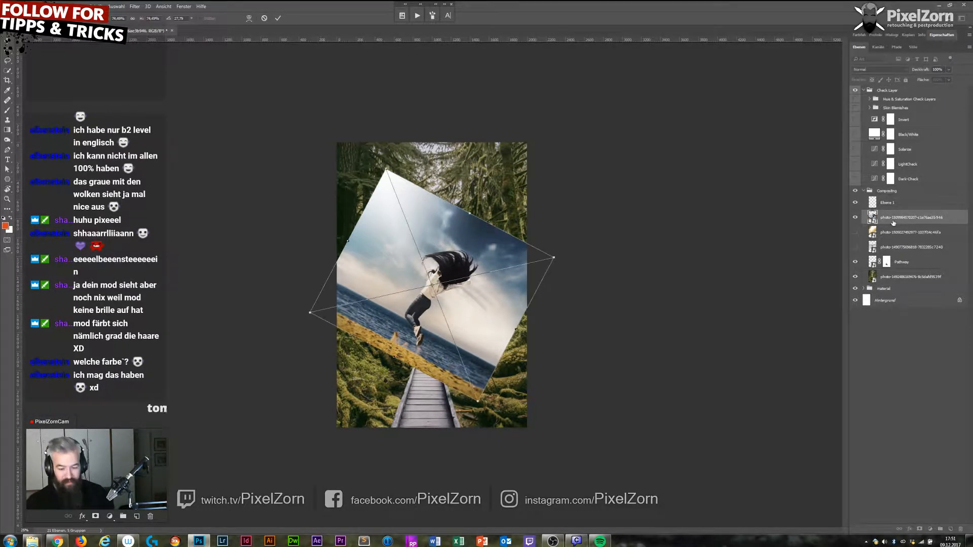
left_click(119, 18)
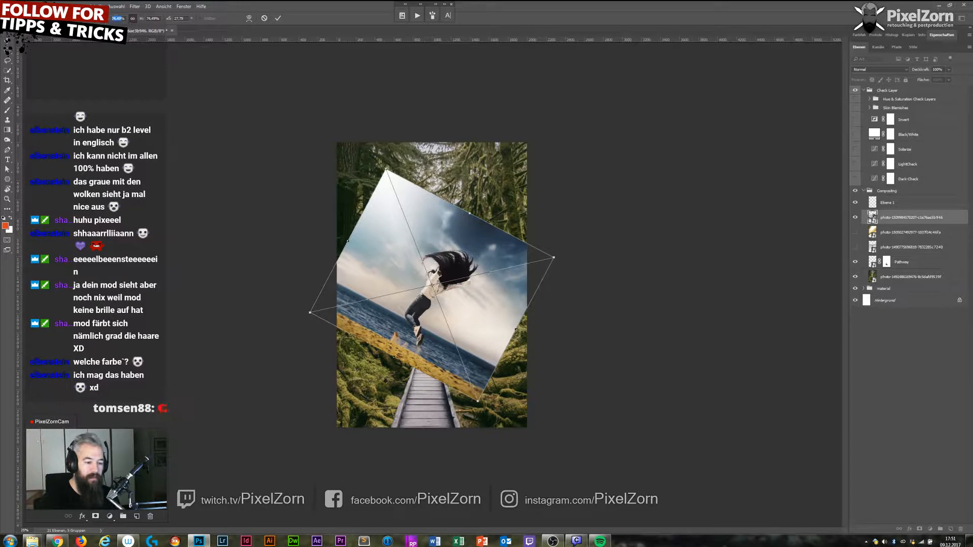
type("100")
key("Return")
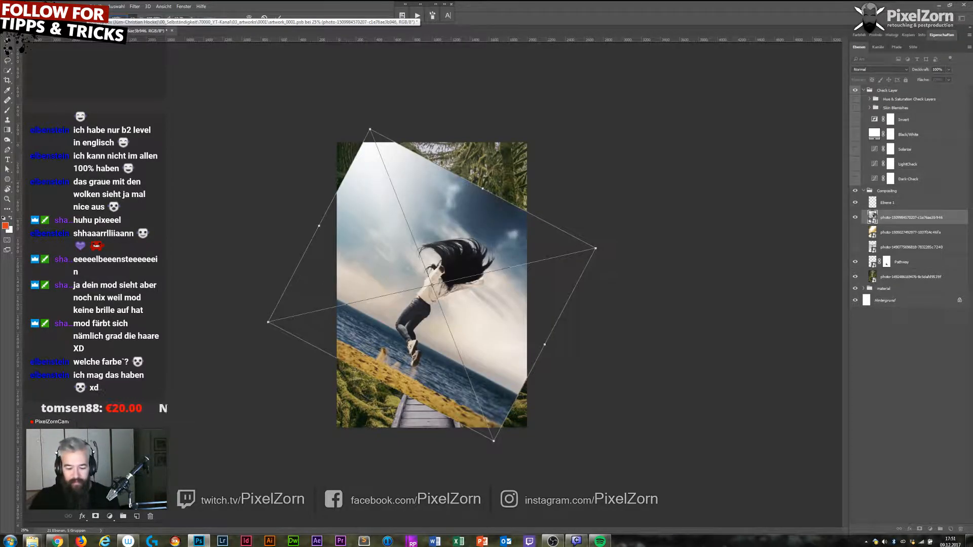
key("Return")
Rename the empty layer above the jumping woman photo as girl with hair.
double_click(887, 203)
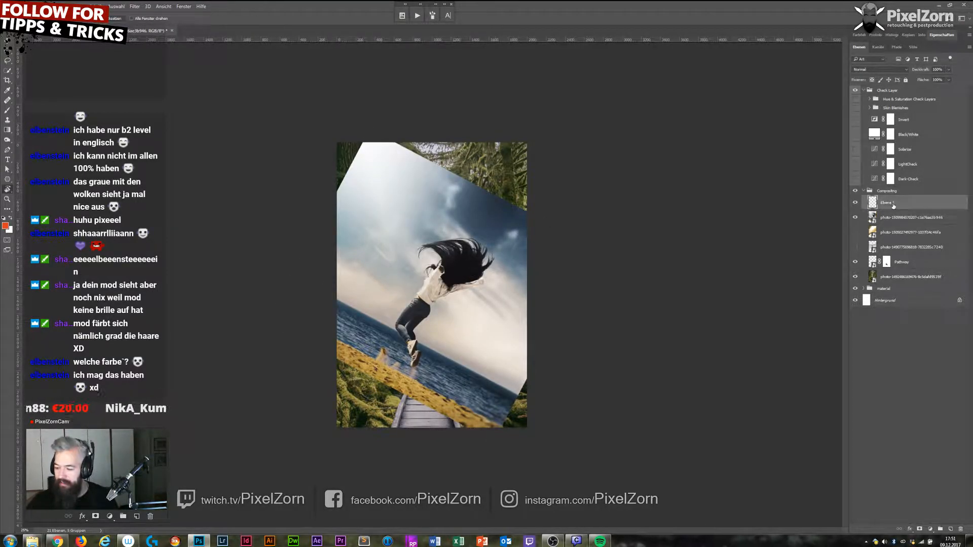
type("m")
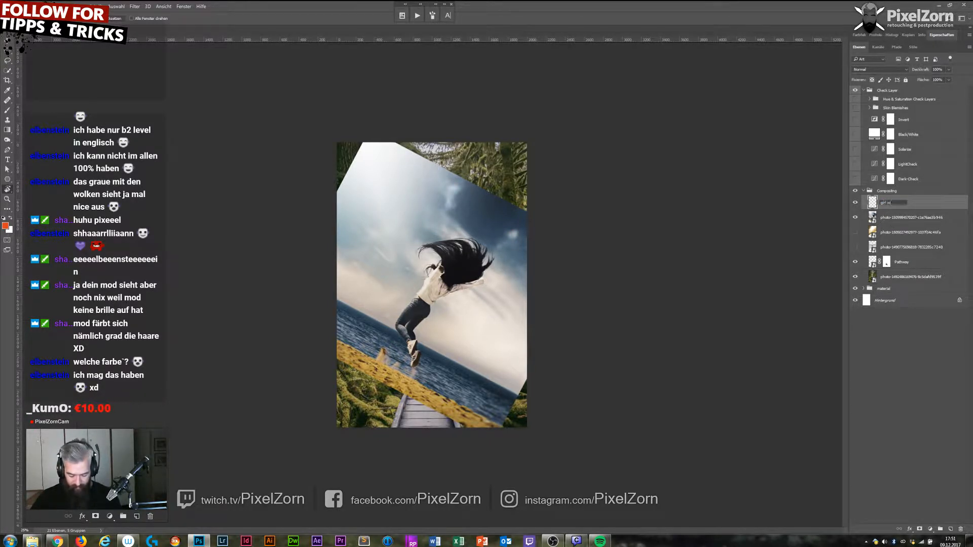
key("Return")
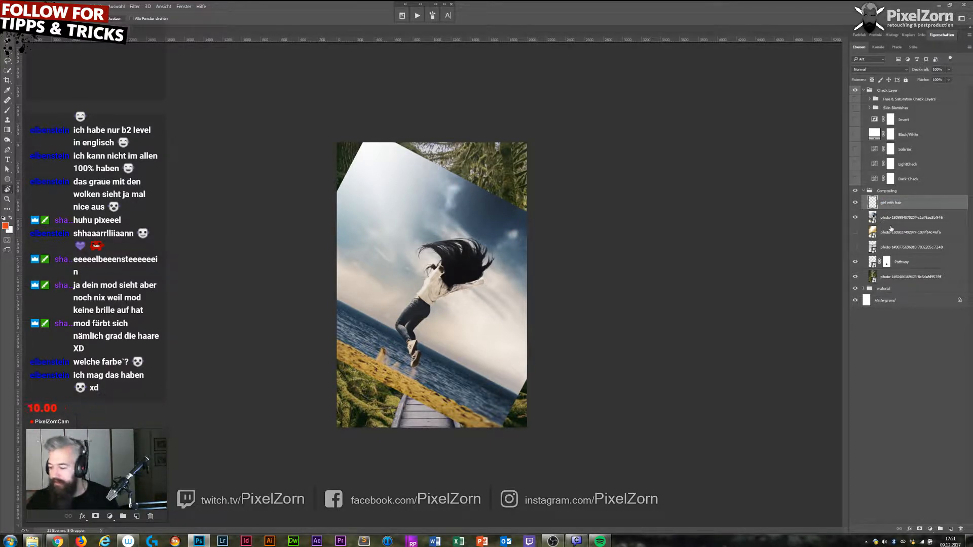
Try to convert the girl with hair layer and the rotated jumping woman photo into one smart object and open its contents.
left_click(895, 216, "shift")
left_click(135, 7)
left_click(165, 24)
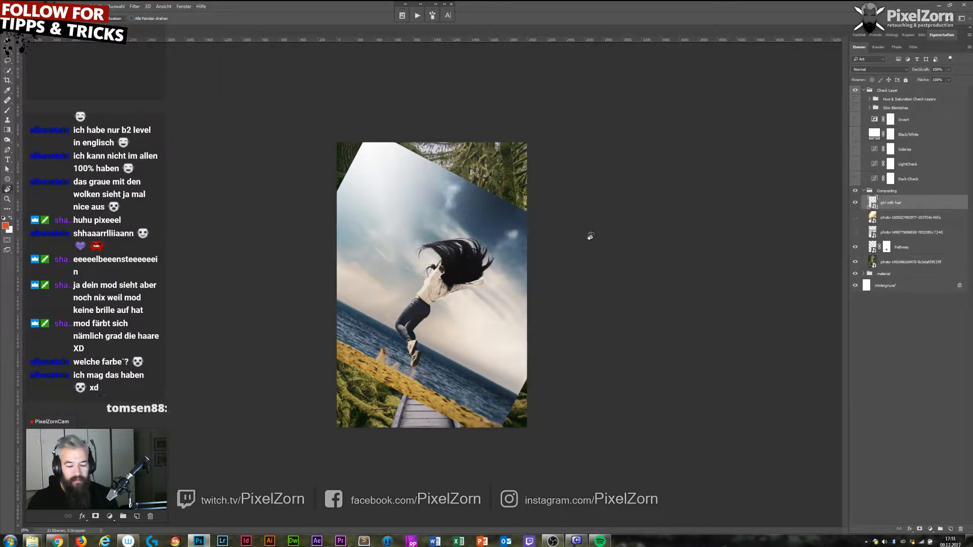
double_click(872, 203)
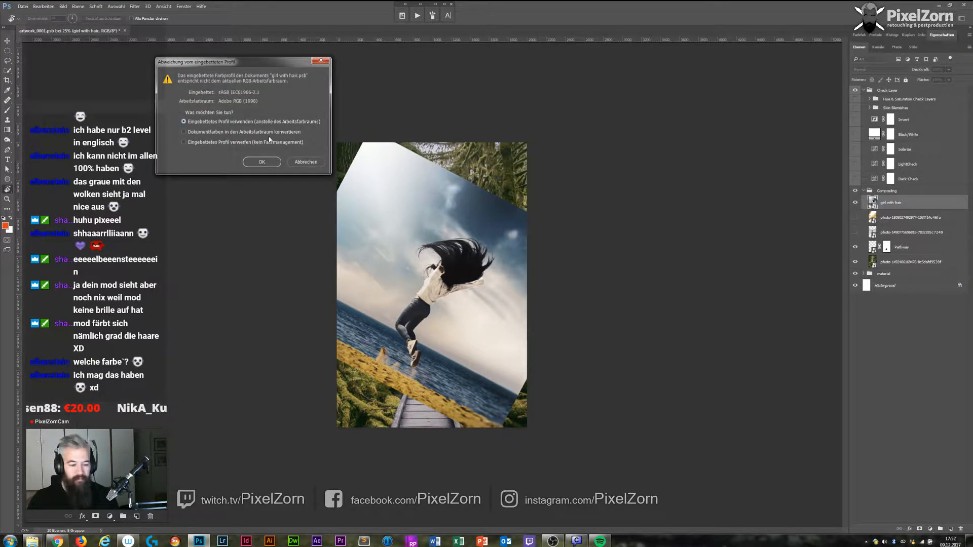
left_click(306, 162)
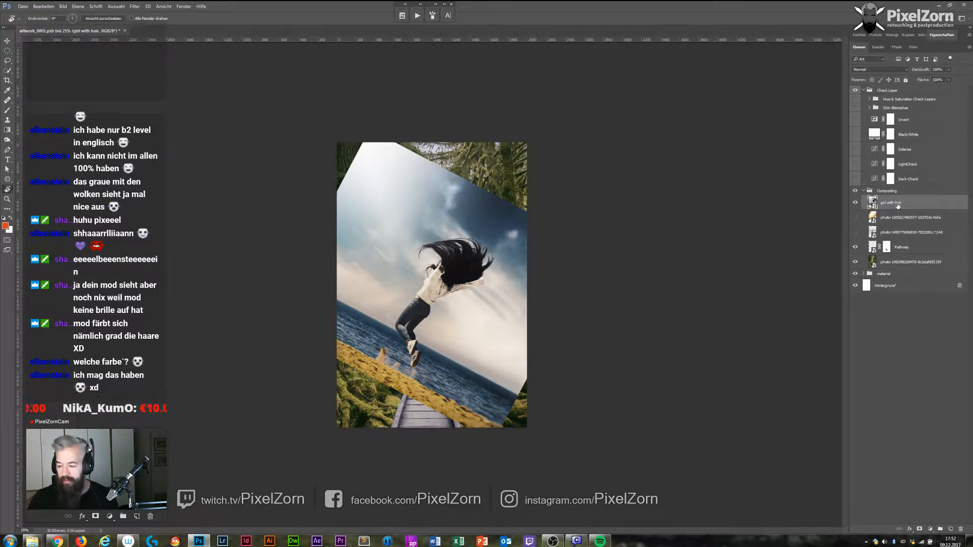
Set the jumping woman photo's rotation to 0° so it stands upright.
left_click(884, 224)
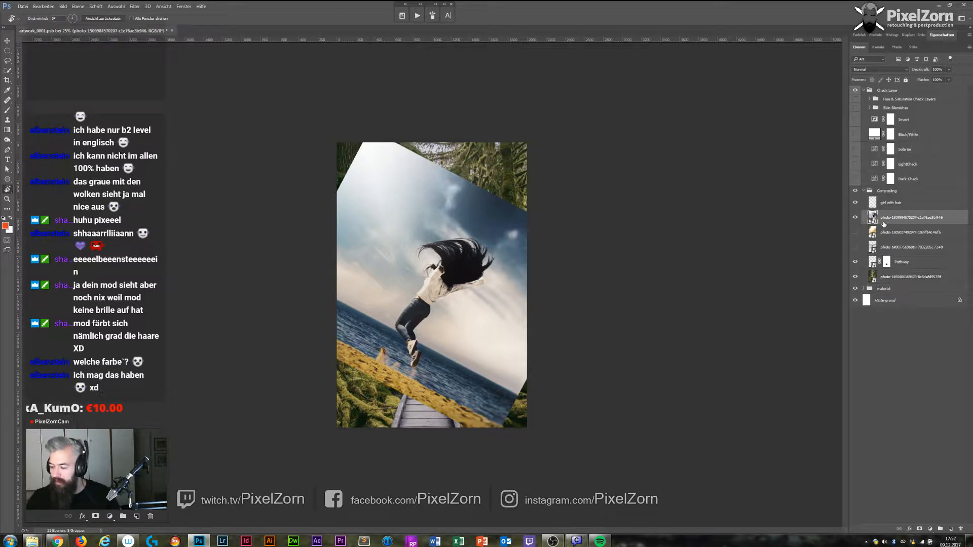
key("ctrl+t")
type("0")
key("Return")
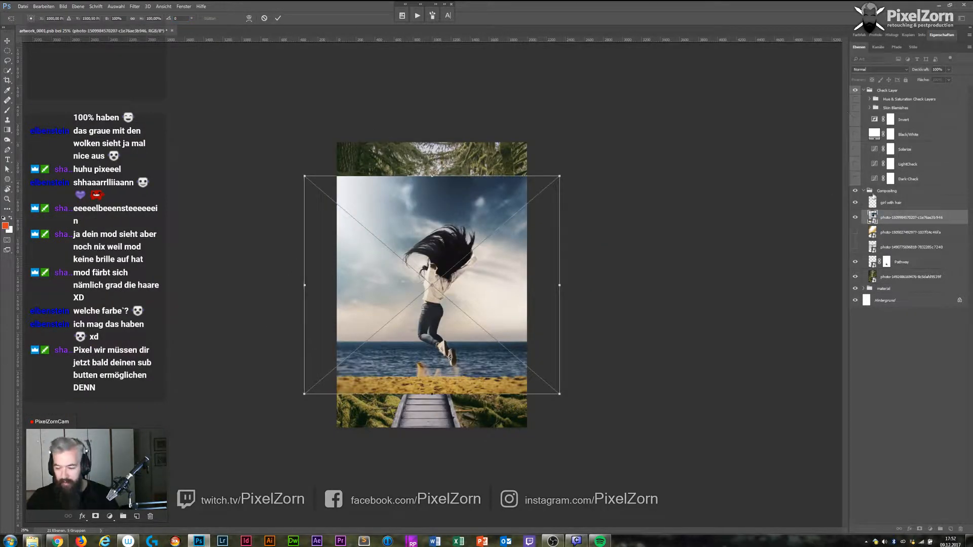
key("Return")
Convert girl with hair and the jumping woman photo into one smart object and open its contents, converting its colours to the working space.
left_click(918, 205)
left_click(917, 216, "shift")
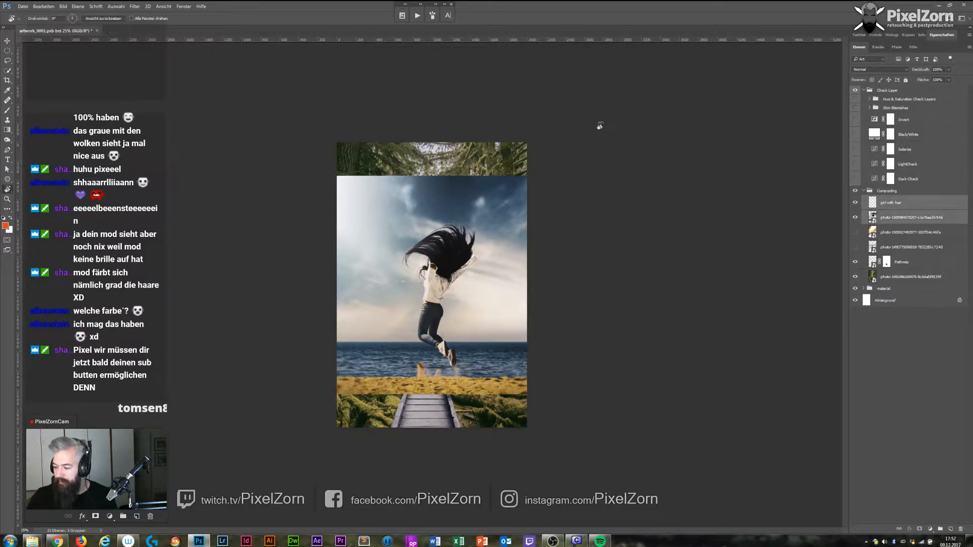
left_click(135, 6)
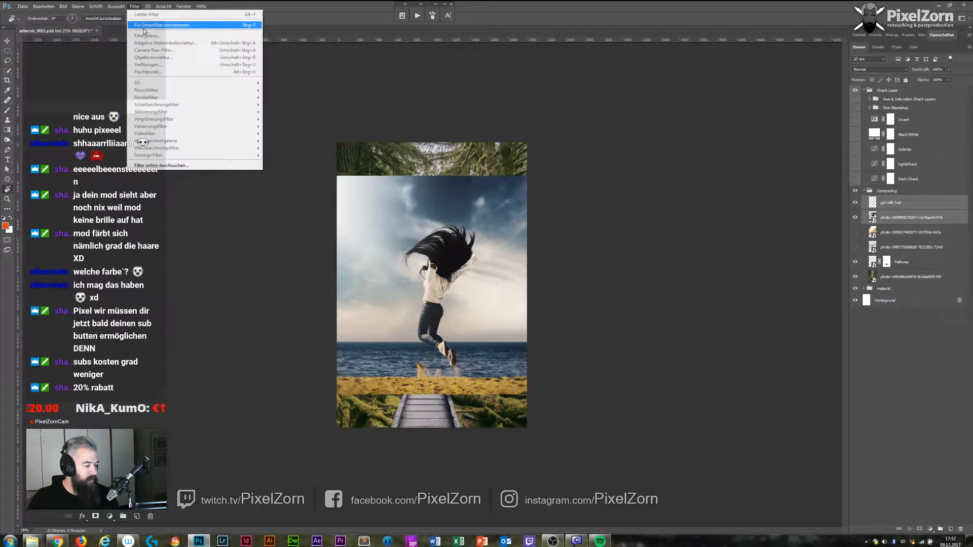
left_click(144, 28)
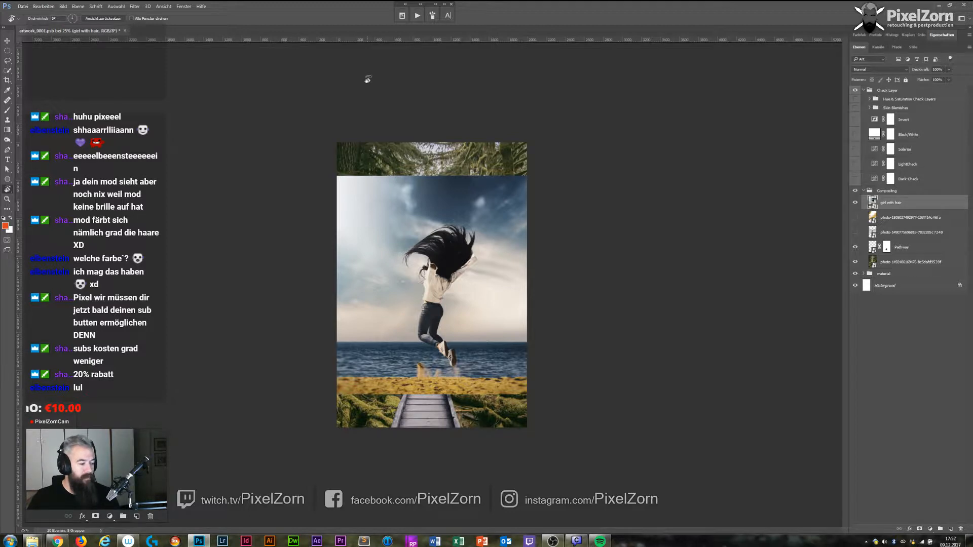
double_click(872, 202)
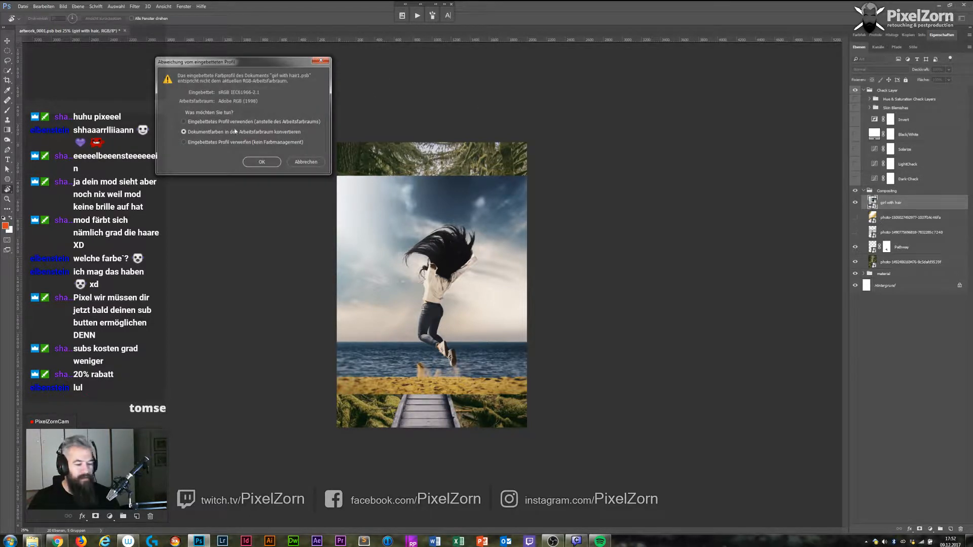
left_click(260, 166)
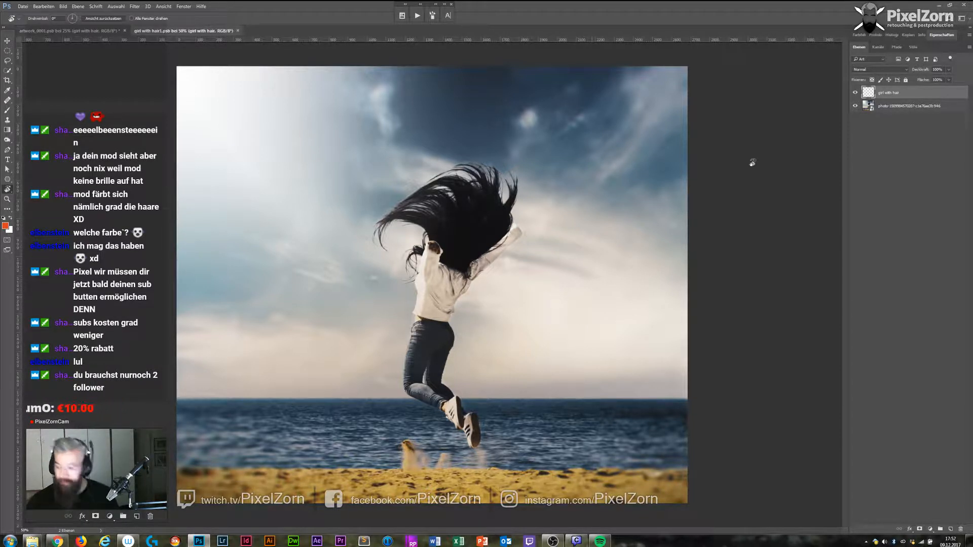
Add a Black & White adjustment above the girl with hair layer and stamp the visible image onto a new layer.
left_click(930, 529)
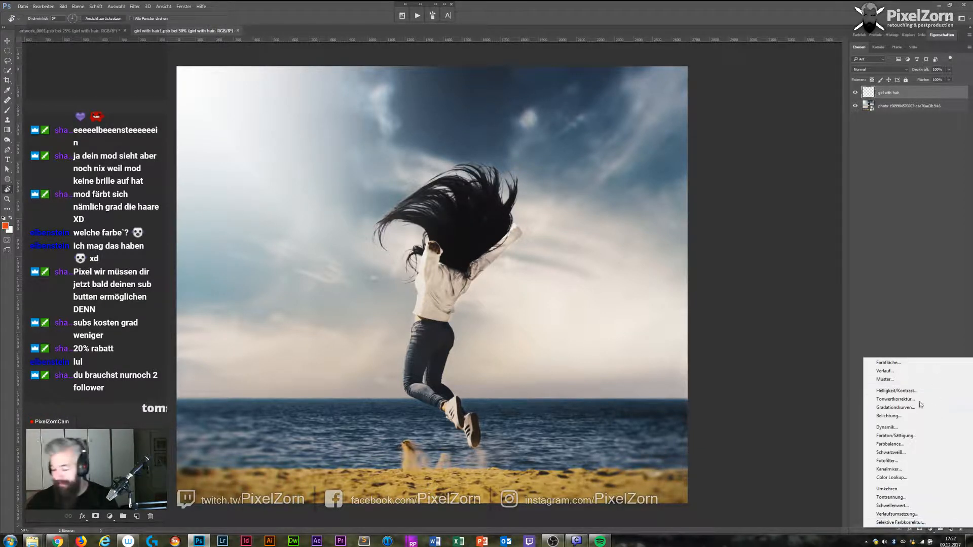
left_click(890, 452)
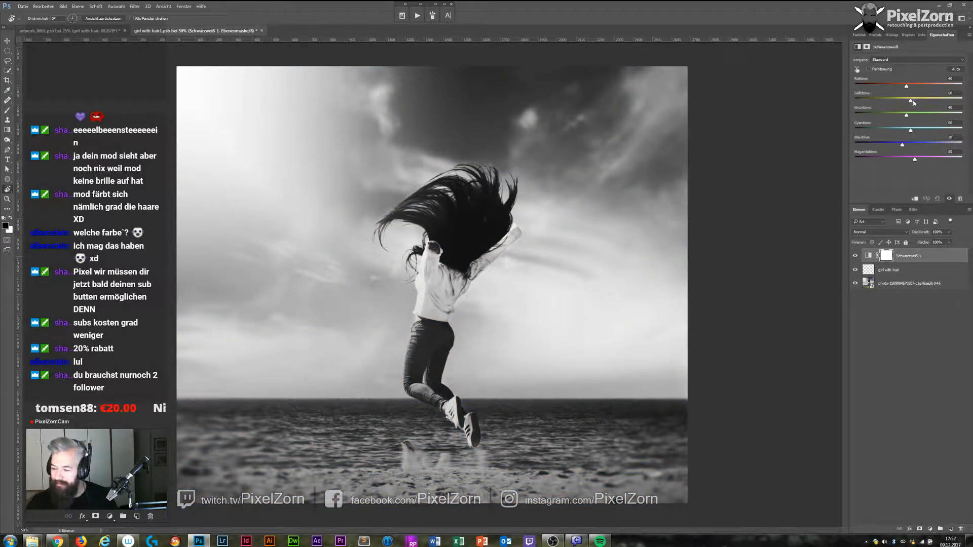
left_click(869, 255)
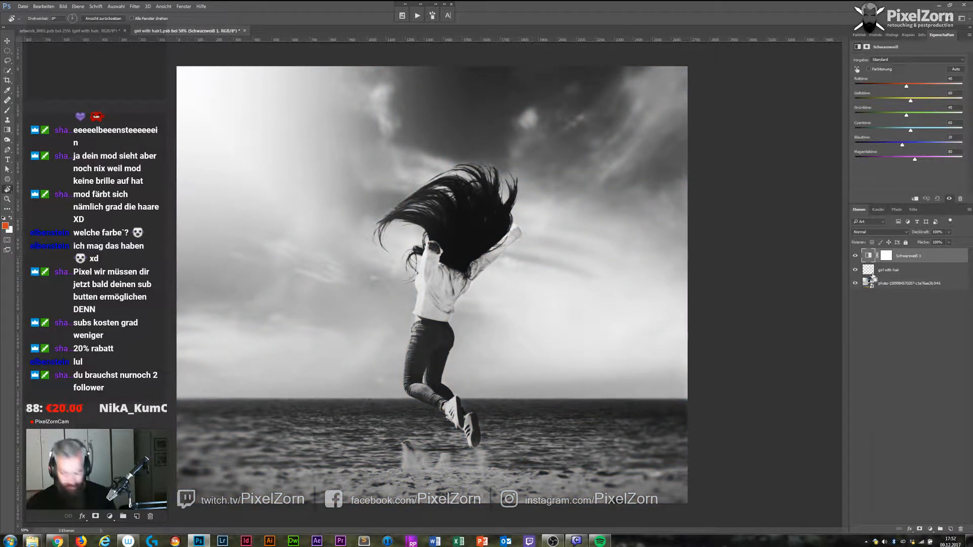
key("ctrl+shift+alt+e")
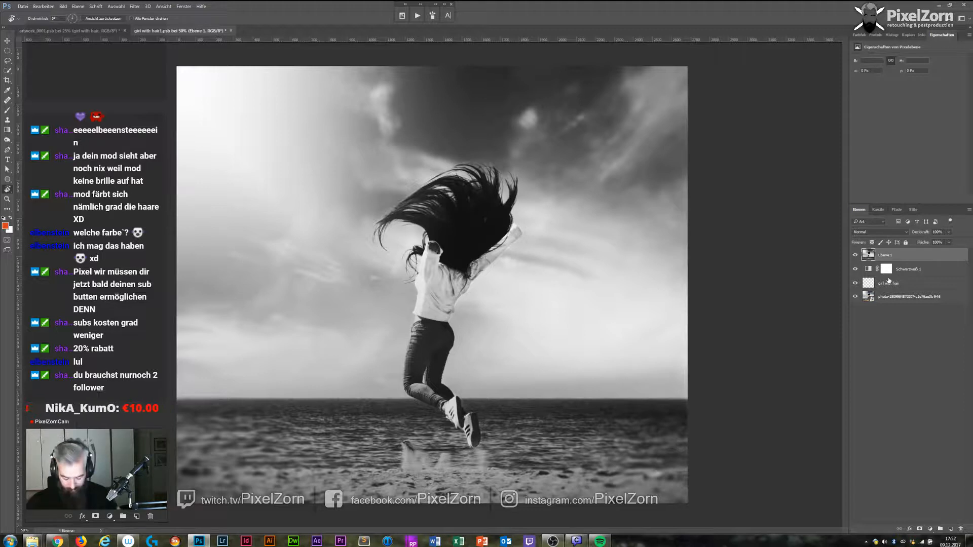
Try an inverted duplicate of the stamped black-and-white layer with a brightening Curves adjustment, and delete both layers.
key("ctrl+j")
key("ctrl+i")
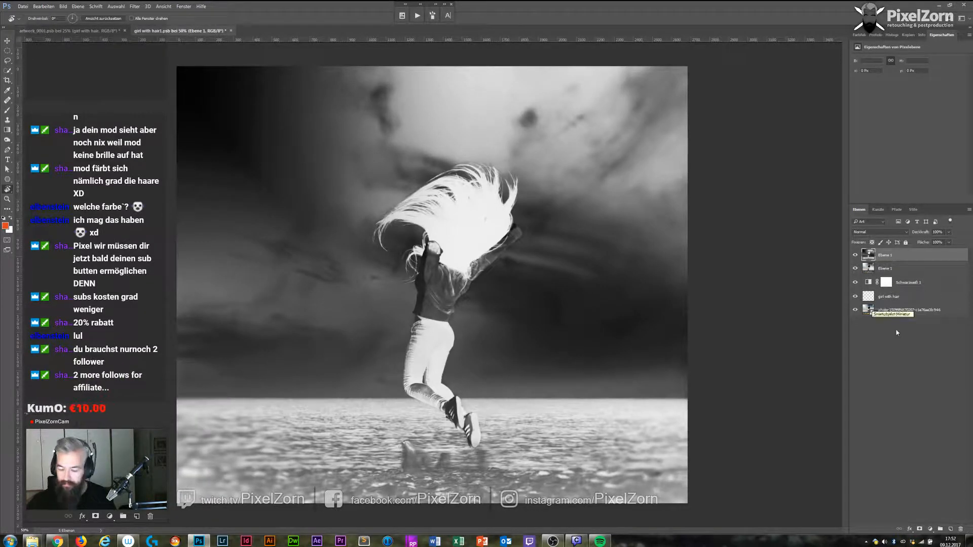
left_click(930, 529)
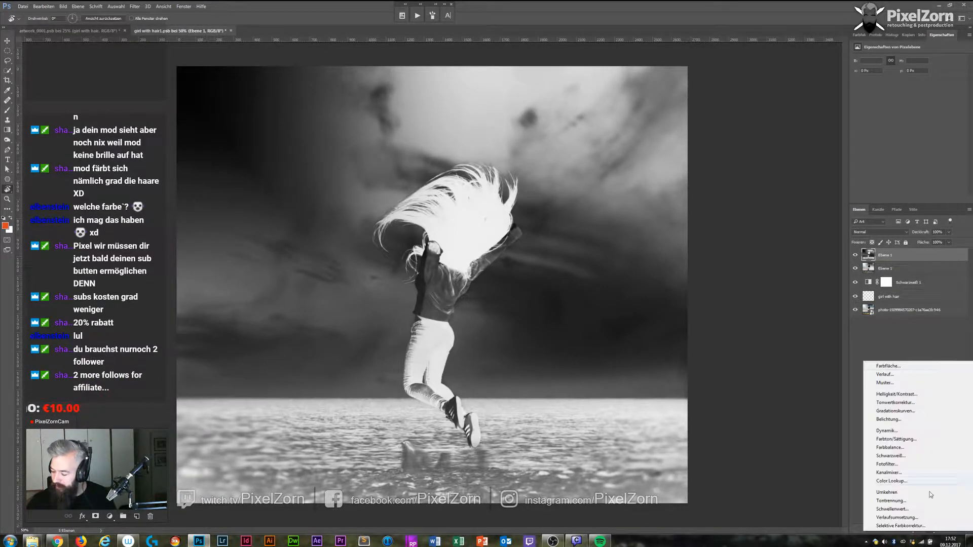
left_click(895, 411)
mouse_move(923, 116)
left_mouse_down()
mouse_move(925, 131)
mouse_move(908, 106)
left_mouse_up()
left_click(867, 256)
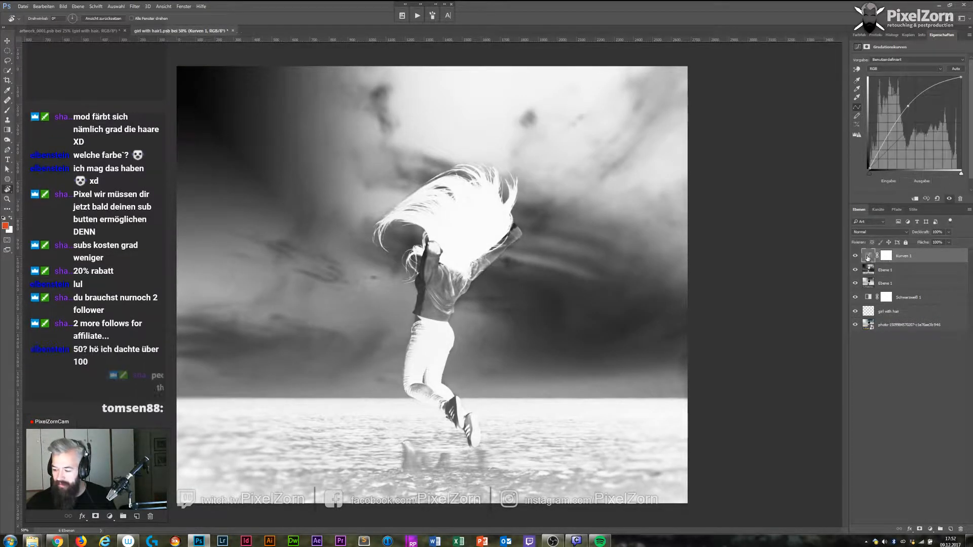
key("Delete")
key("Delete")
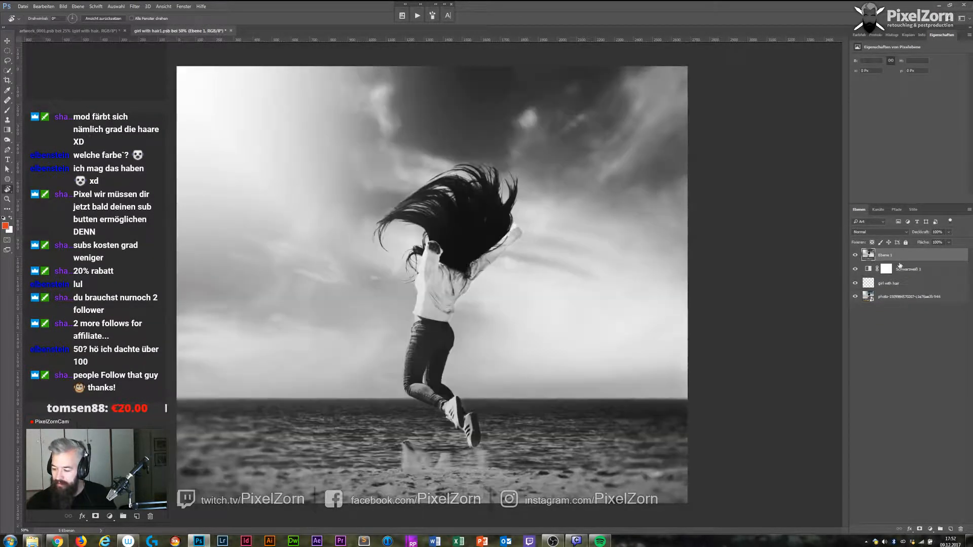
Hide the stamped layer and set the Black & White adjustment to reds -200, yellows -200, cyans 300, blues -200 and magentas 300.
left_click(871, 266)
mouse_move(870, 269)
left_mouse_down()
mouse_move(869, 257)
mouse_move(869, 273)
left_mouse_up()
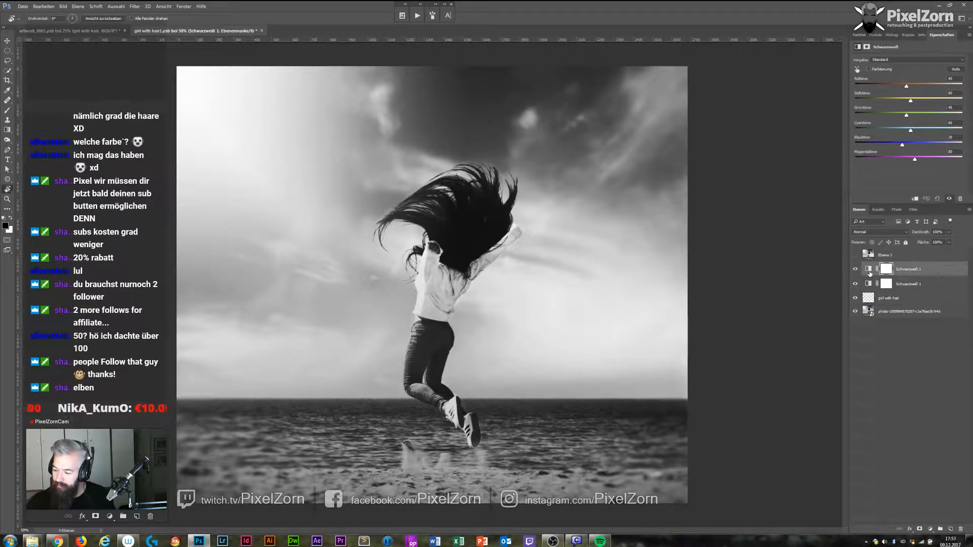
key("ctrl+z")
left_click(869, 271)
left_click_drag(911, 131, 962, 130)
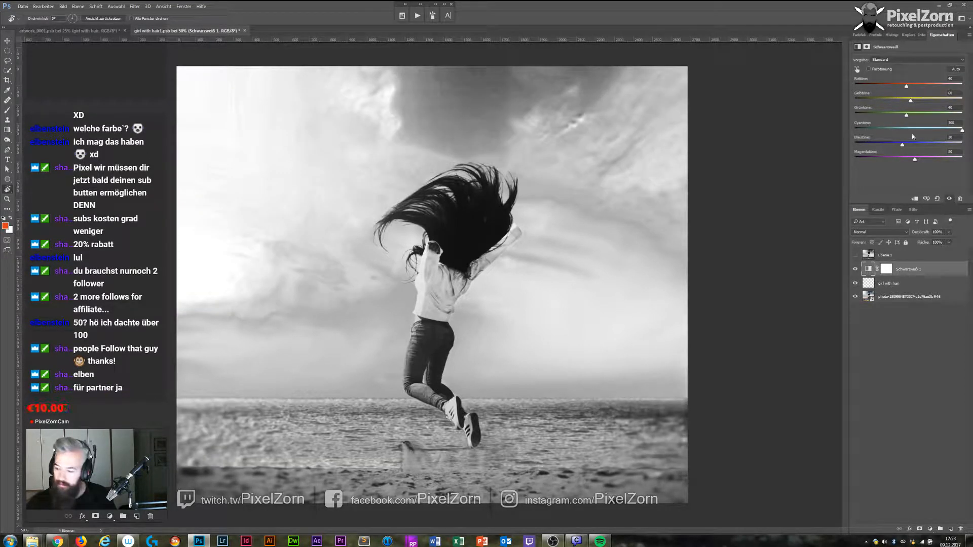
left_click_drag(904, 146, 821, 148)
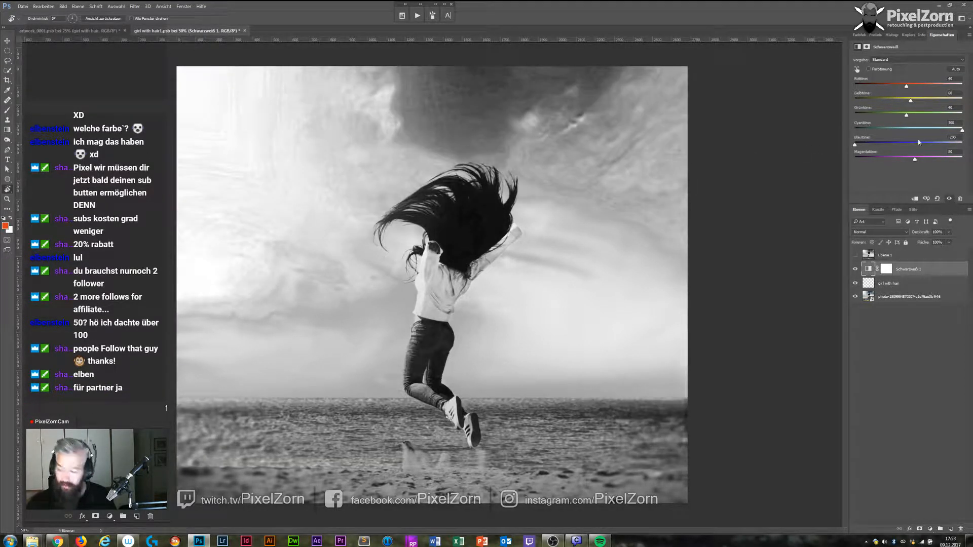
mouse_move(962, 131)
left_mouse_down()
mouse_move(807, 135)
mouse_move(968, 132)
left_mouse_up()
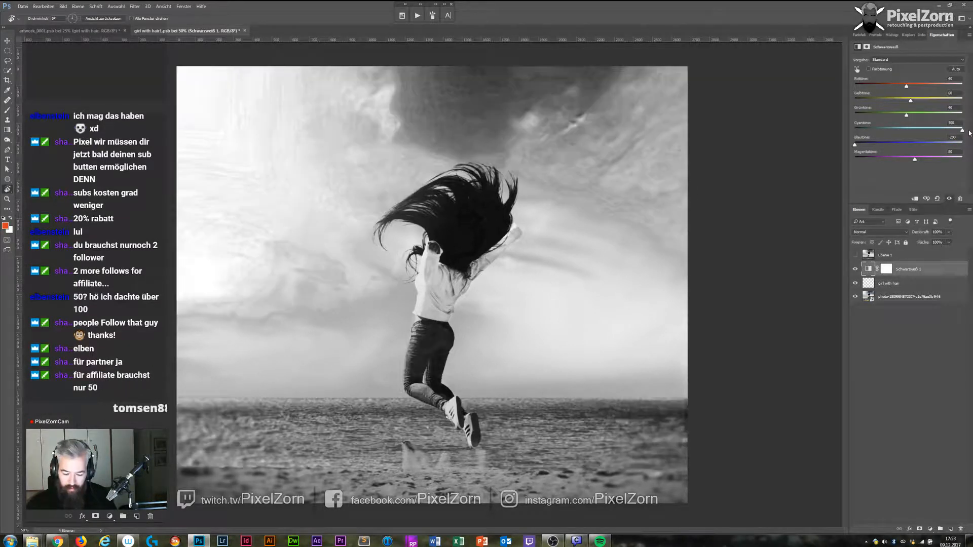
left_click_drag(915, 160, 833, 160)
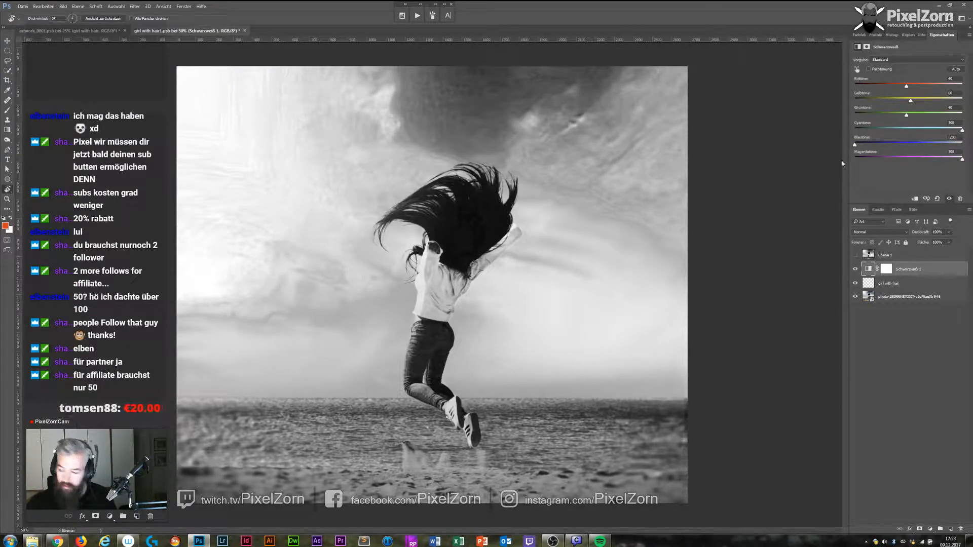
left_click_drag(911, 101, 802, 104)
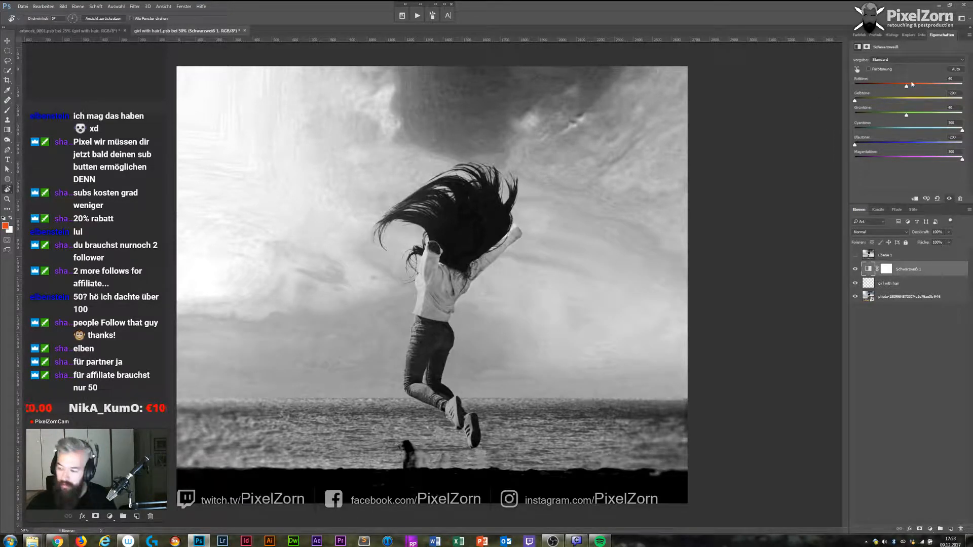
left_click_drag(907, 89, 821, 97)
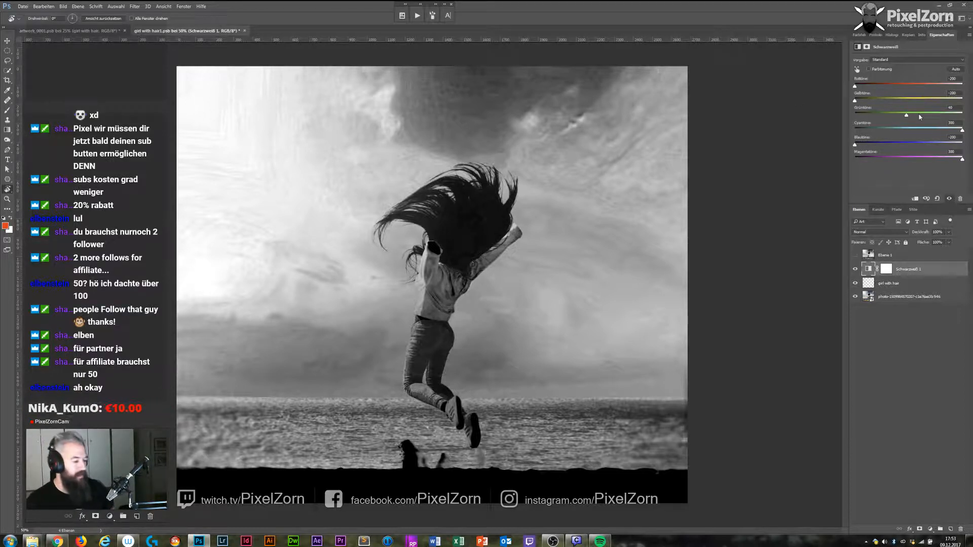
Toggle the Black & White adjustment to compare, and stamp the visible image onto a new layer directly above it.
left_click(894, 256)
left_click(855, 269)
left_click(855, 269)
left_click(854, 271)
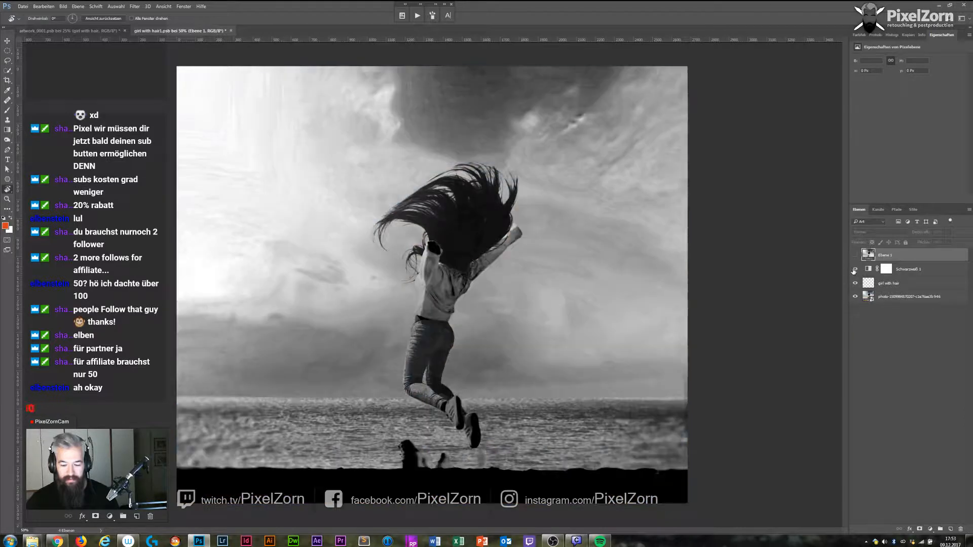
left_click(917, 270)
key("ctrl+shift+alt+e")
Dodge the highlights of the sky around the jumping woman at 20% exposure, and toggle the layer to compare.
key("o")
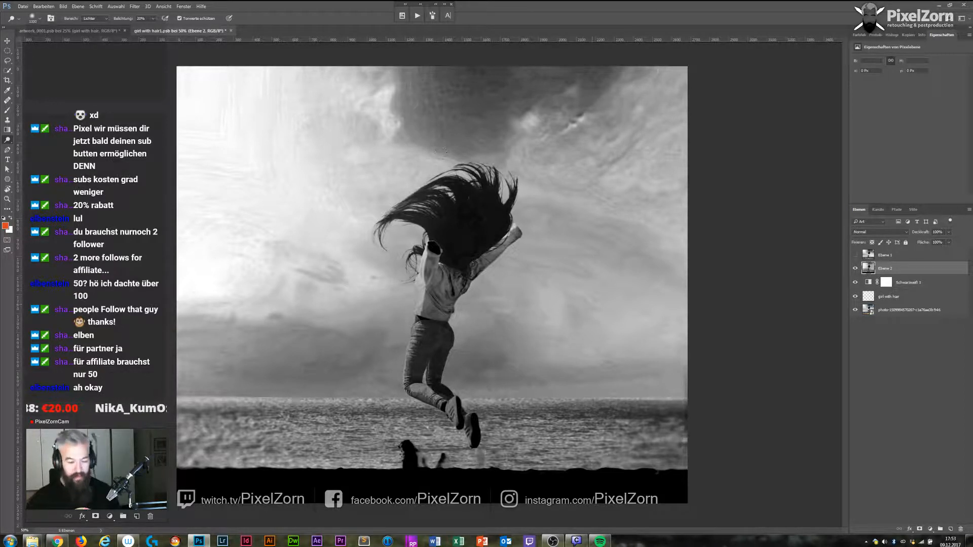
mouse_move(598, 301)
left_mouse_down()
mouse_move(472, 314)
mouse_move(512, 289)
mouse_move(537, 360)
mouse_move(552, 359)
mouse_move(453, 359)
mouse_move(463, 373)
mouse_move(552, 388)
mouse_move(603, 354)
mouse_move(614, 283)
mouse_move(643, 213)
mouse_move(679, 258)
mouse_move(578, 190)
mouse_move(456, 152)
mouse_move(329, 92)
mouse_move(254, 304)
mouse_move(241, 81)
left_mouse_up()
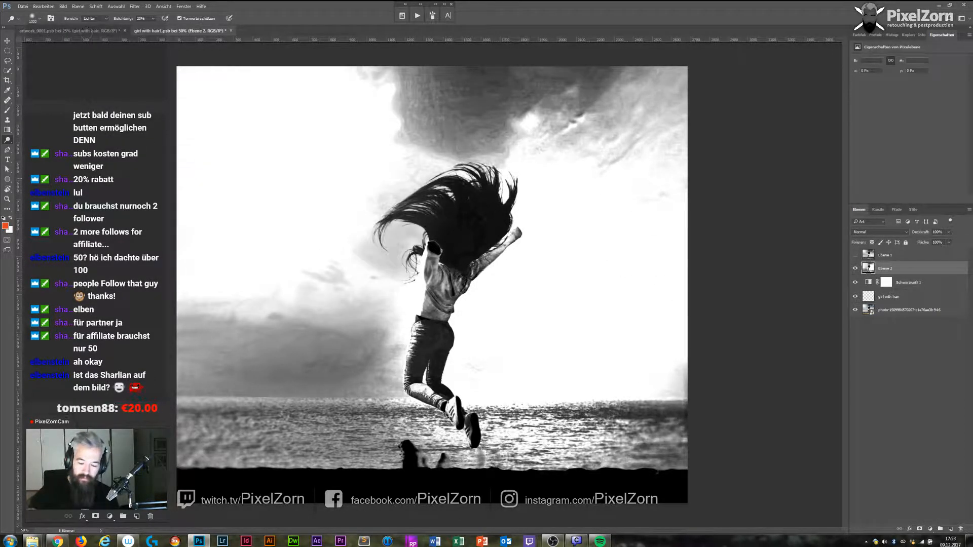
left_click(855, 269)
left_click(856, 270)
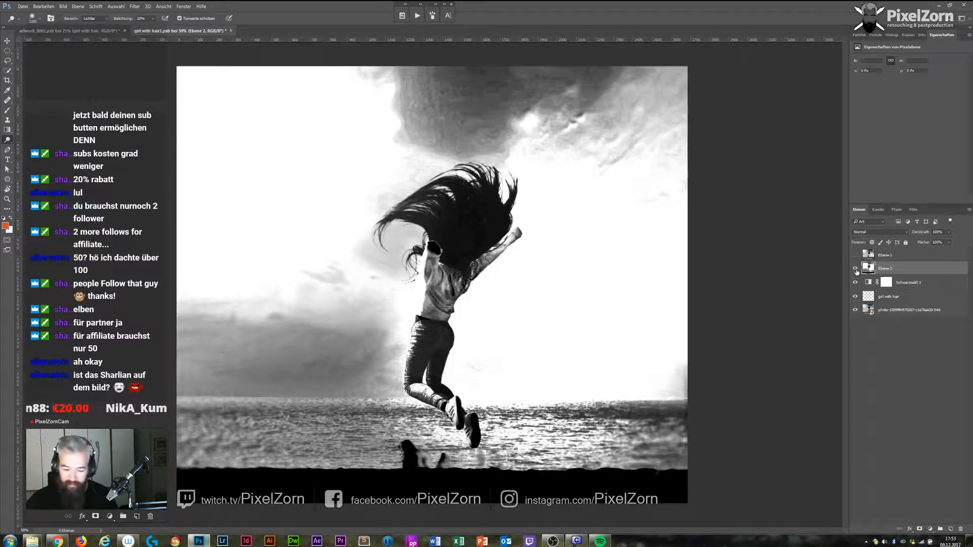
Toggle the stamped layer to compare the dodging, and dodge the sky, sea and figure highlights further at 20% exposure.
left_click(856, 269)
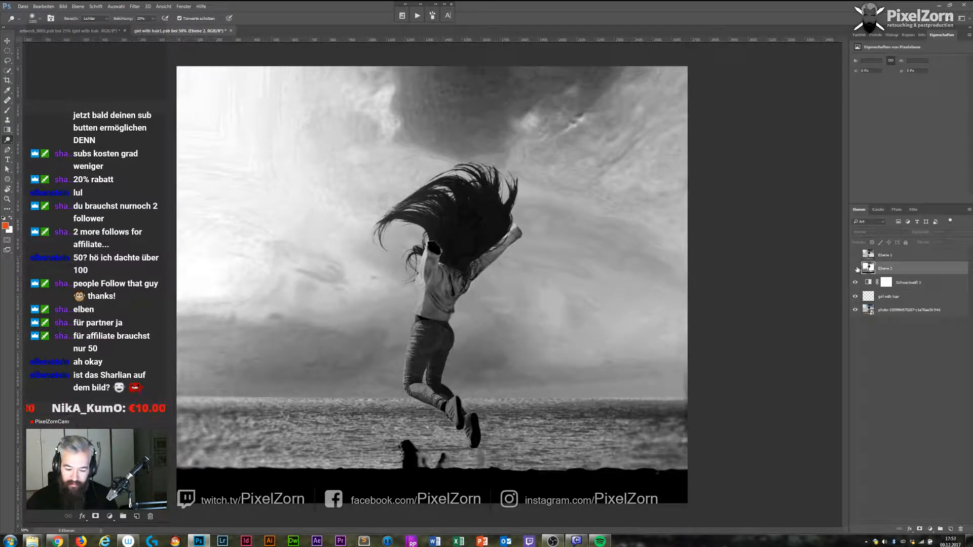
left_click(856, 268)
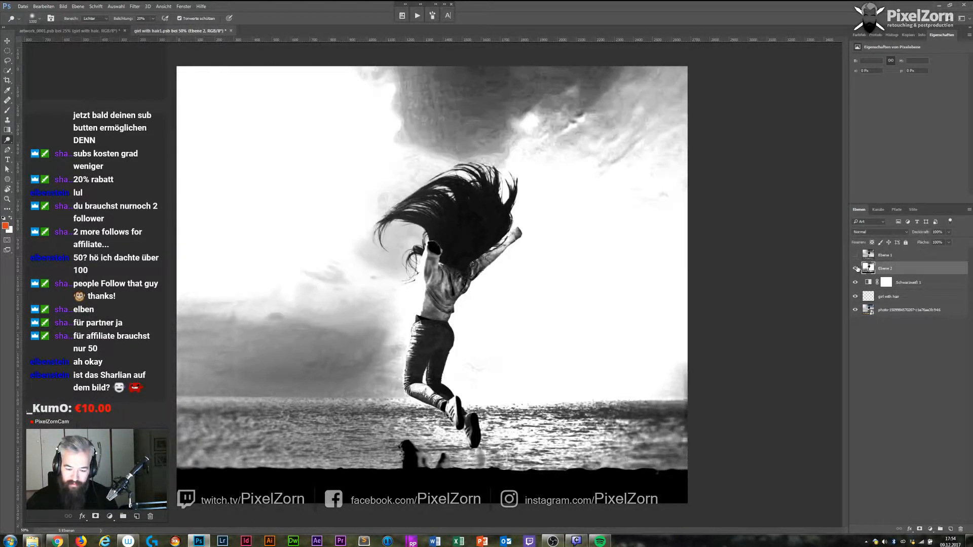
left_click(856, 269)
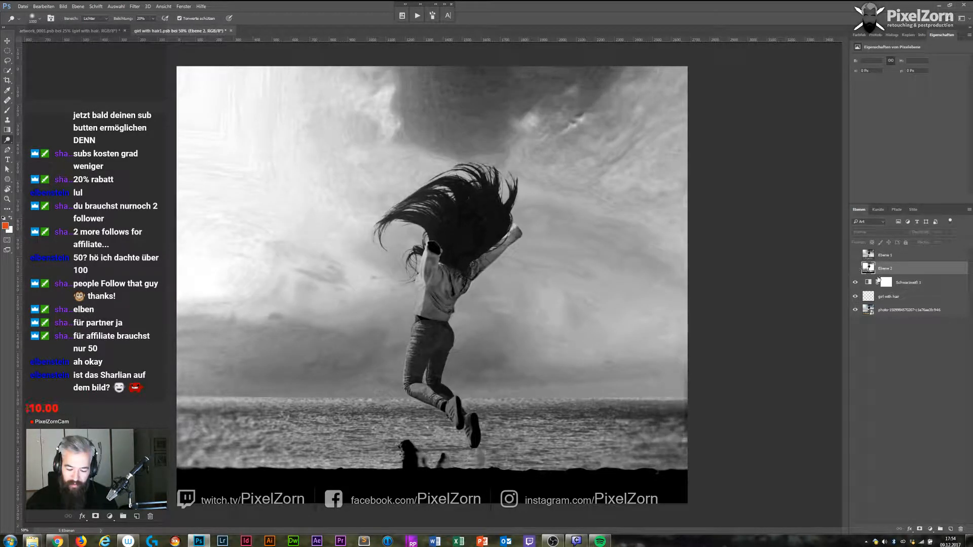
left_click(856, 268)
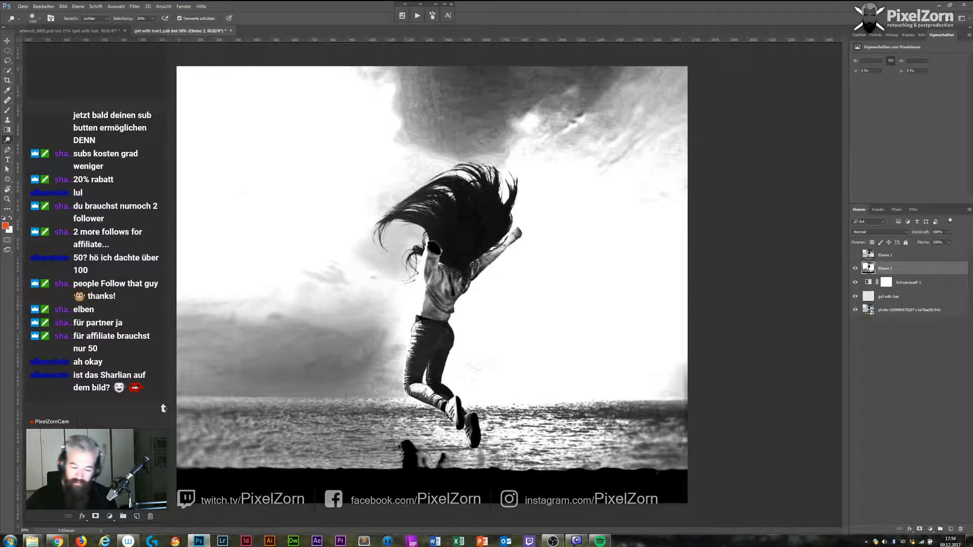
mouse_move(432, 398)
left_mouse_down()
mouse_move(352, 388)
mouse_move(338, 289)
mouse_move(471, 172)
mouse_move(621, 152)
mouse_move(410, 121)
mouse_move(602, 136)
left_mouse_up()
Paint the sky, sea, beach, body and arms white with an enlarged brush on the stamped layer, leaving only the dark hair.
key("b")
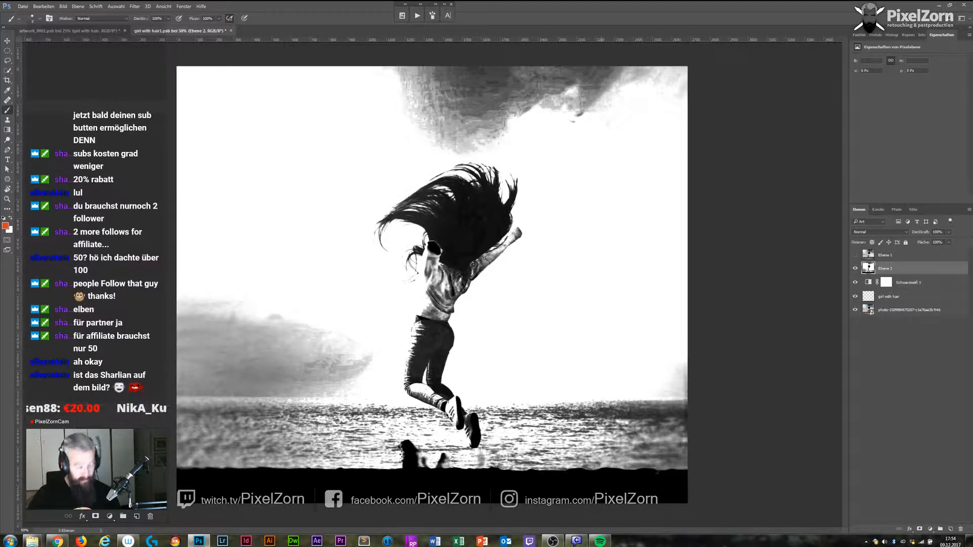
key("d")
key("x")
key("bracketright")
key("bracketright")
key("bracketright")
key("bracketright")
key("bracketright")
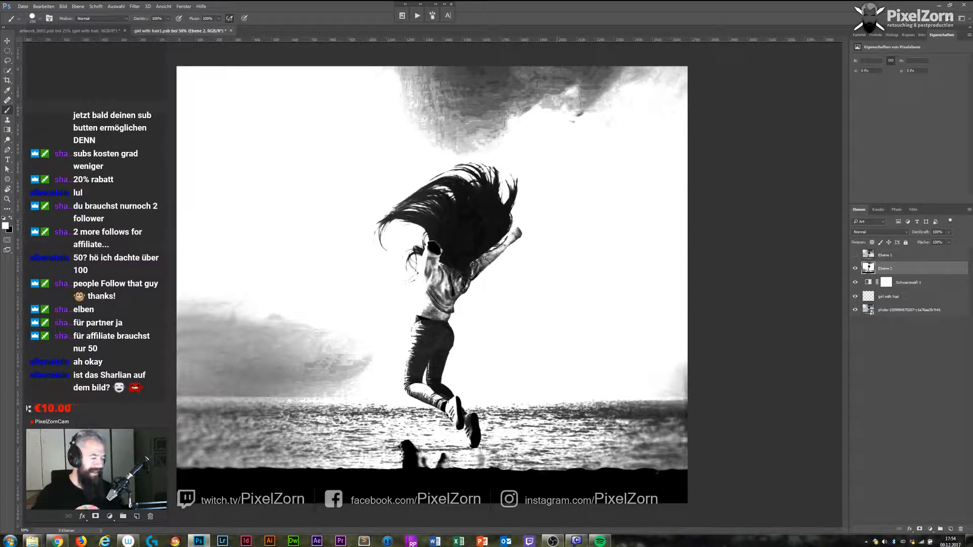
mouse_move(623, 86)
left_mouse_down()
mouse_move(406, 81)
mouse_move(588, 104)
mouse_move(485, 99)
mouse_move(471, 129)
mouse_move(449, 131)
mouse_move(423, 126)
mouse_move(388, 68)
left_mouse_up()
mouse_move(355, 344)
left_mouse_down()
mouse_move(359, 471)
mouse_move(283, 386)
mouse_move(218, 281)
mouse_move(198, 486)
mouse_move(446, 486)
mouse_move(674, 451)
mouse_move(648, 431)
mouse_move(518, 434)
mouse_move(486, 453)
mouse_move(393, 433)
mouse_move(467, 436)
mouse_move(436, 387)
mouse_move(426, 345)
mouse_move(458, 298)
mouse_move(446, 297)
left_mouse_up()
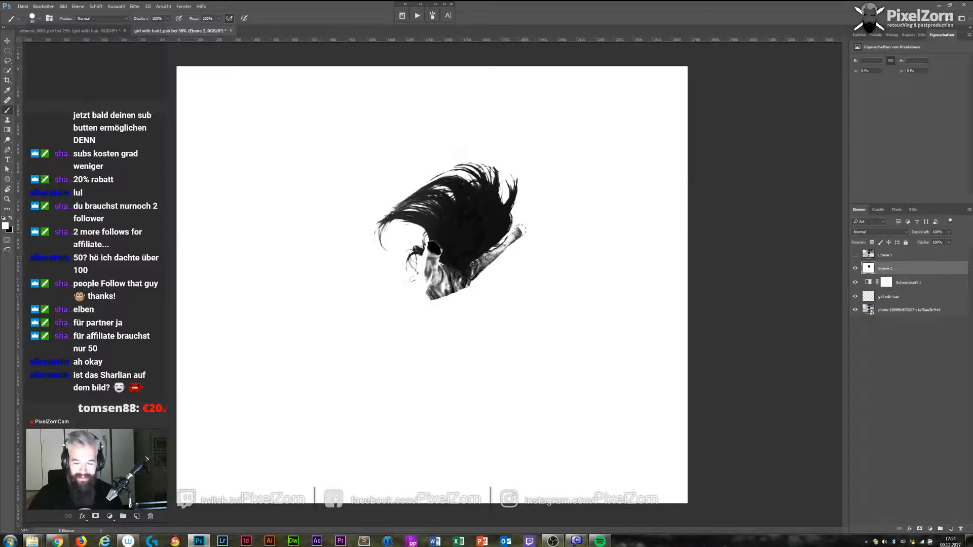
mouse_move(527, 228)
left_mouse_down()
mouse_move(470, 279)
mouse_move(423, 297)
mouse_move(433, 294)
mouse_move(434, 259)
mouse_move(454, 278)
left_mouse_up()
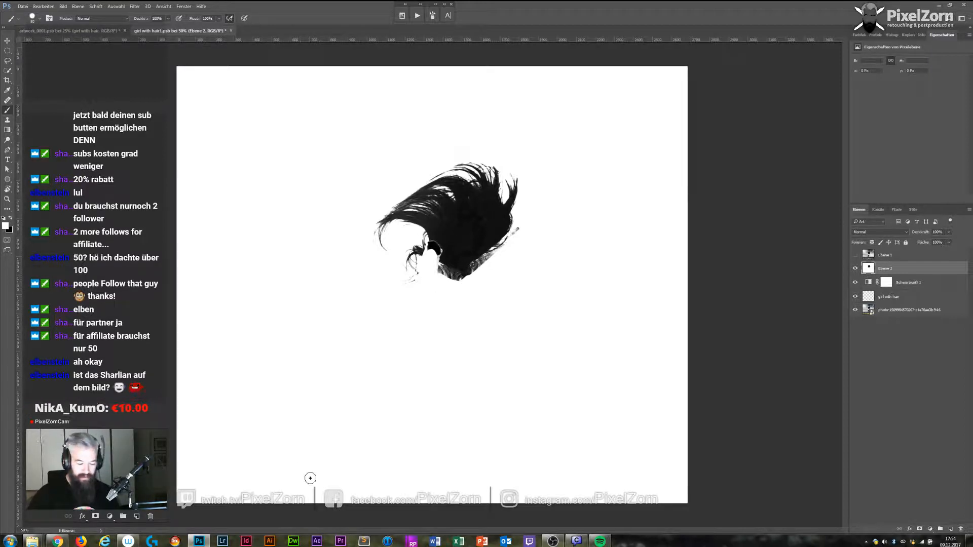
Hide the stamped layer and the Black & White adjustment, and quick-select the bright sky beside the woman on the photo layer, excluding her body.
left_click(855, 269)
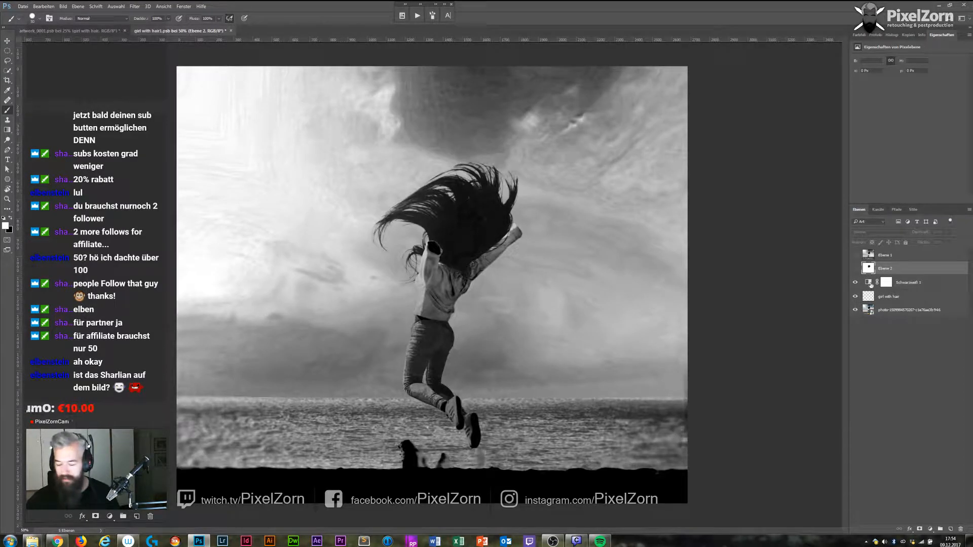
left_click(855, 283)
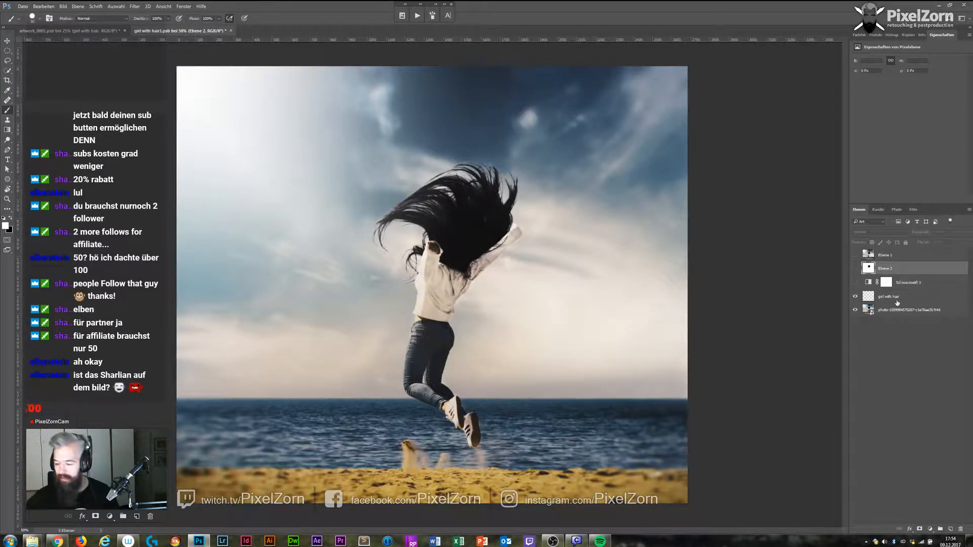
left_click(894, 310)
key("w")
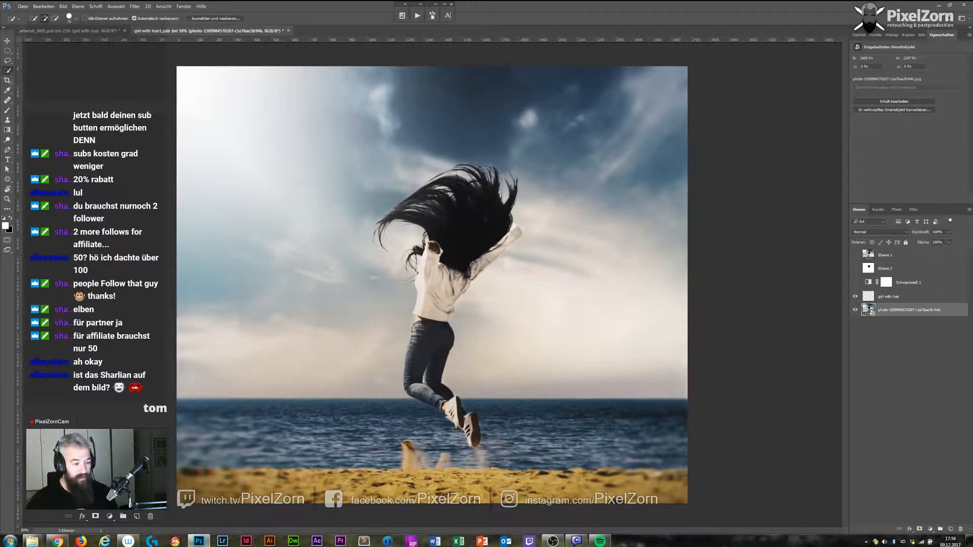
left_click_drag(542, 234, 583, 220)
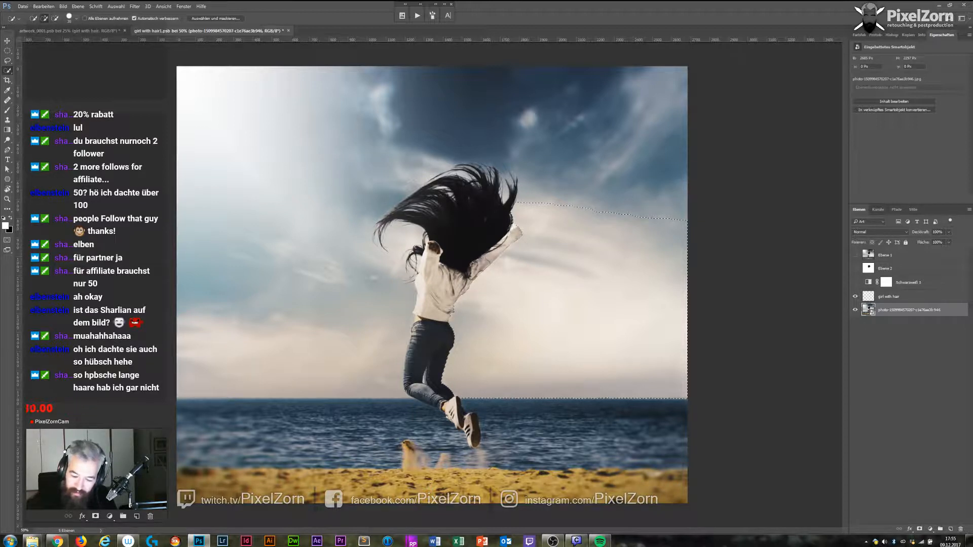
left_click_drag(443, 314, 444, 271)
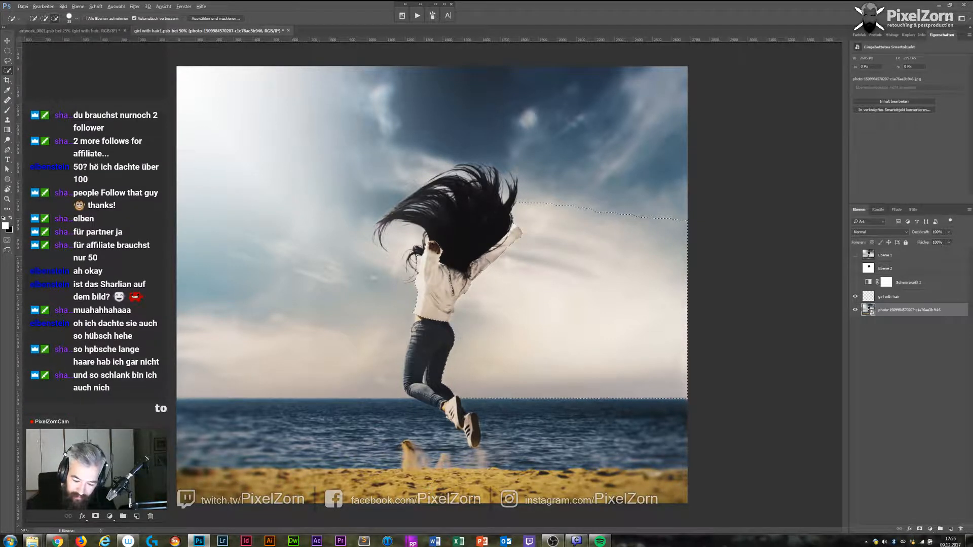
left_click(420, 261, "alt")
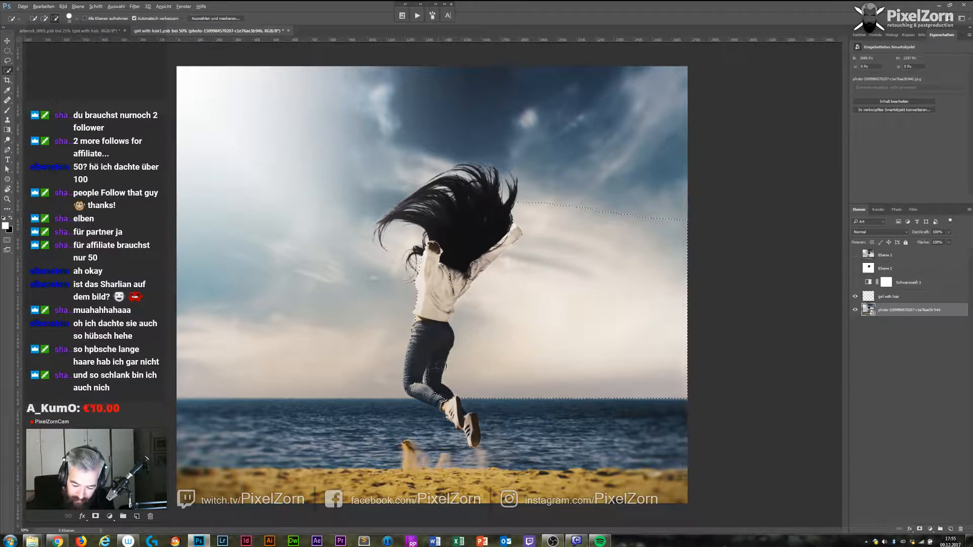
mouse_move(453, 324)
left_mouse_down()
mouse_move(459, 293)
mouse_move(440, 309)
left_mouse_up()
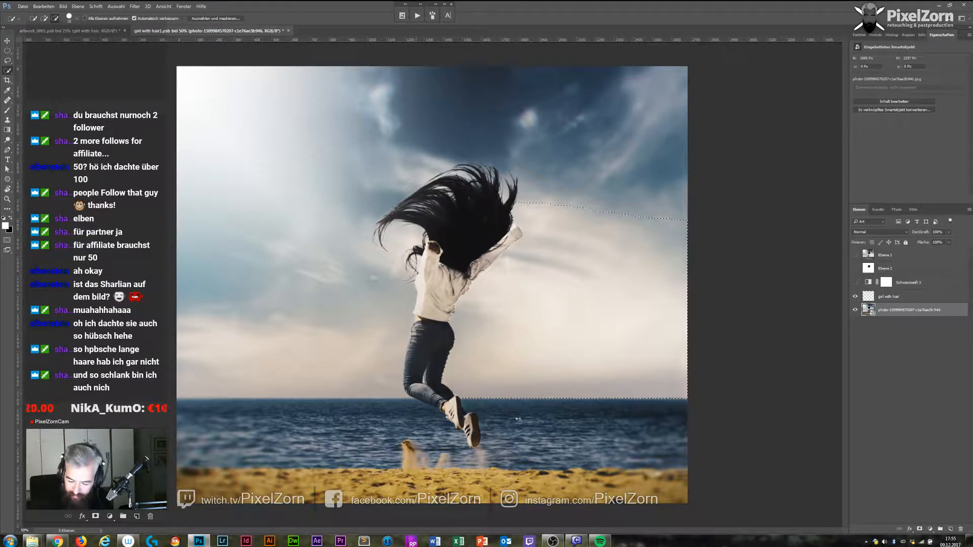
Extend the selection over the whole background around the woman, and fill her silhouette with black on the girl with hair layer.
left_click_drag(373, 327, 321, 239)
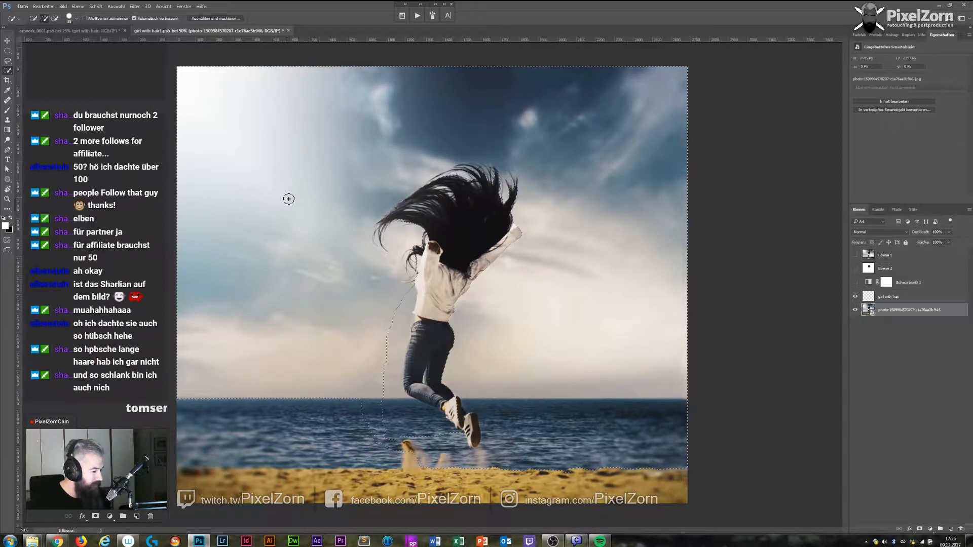
left_click_drag(397, 333, 410, 416)
mouse_move(409, 301)
left_mouse_down()
mouse_move(402, 377)
mouse_move(416, 411)
left_mouse_up()
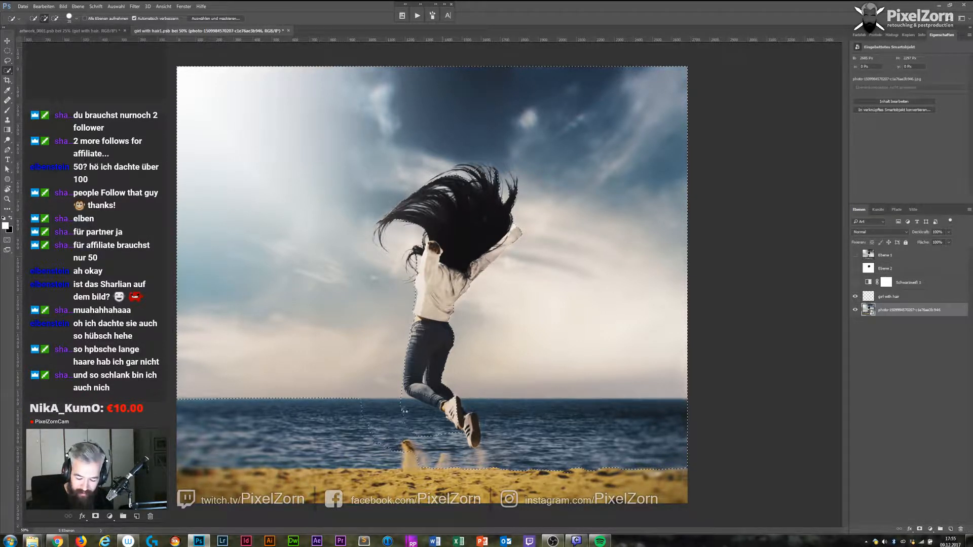
mouse_move(376, 458)
left_mouse_down()
mouse_move(195, 442)
mouse_move(405, 459)
left_mouse_up()
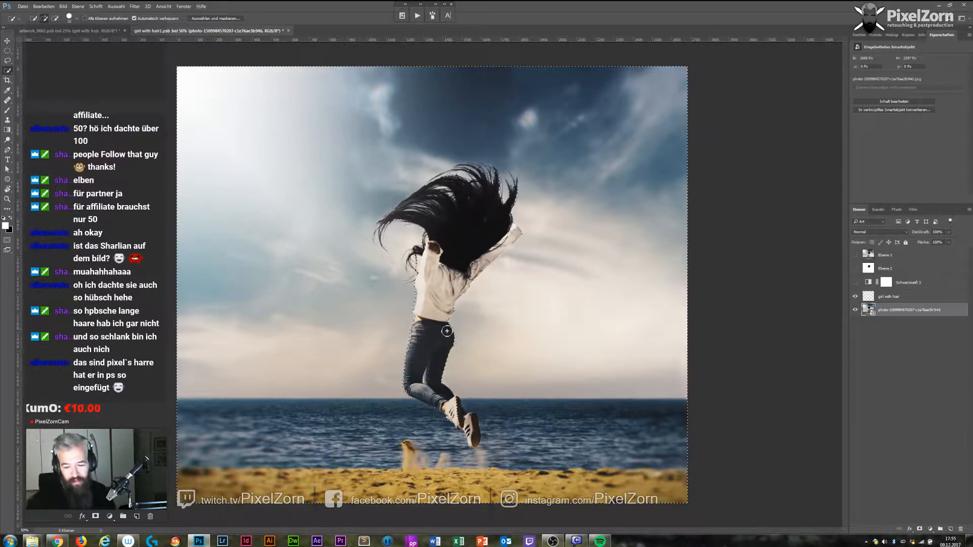
left_click(466, 165, "alt")
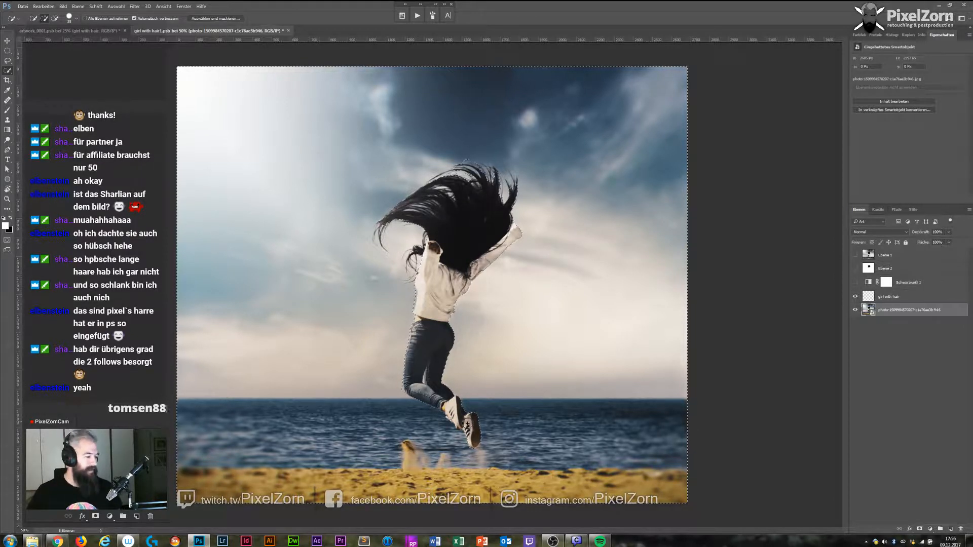
left_click(892, 302)
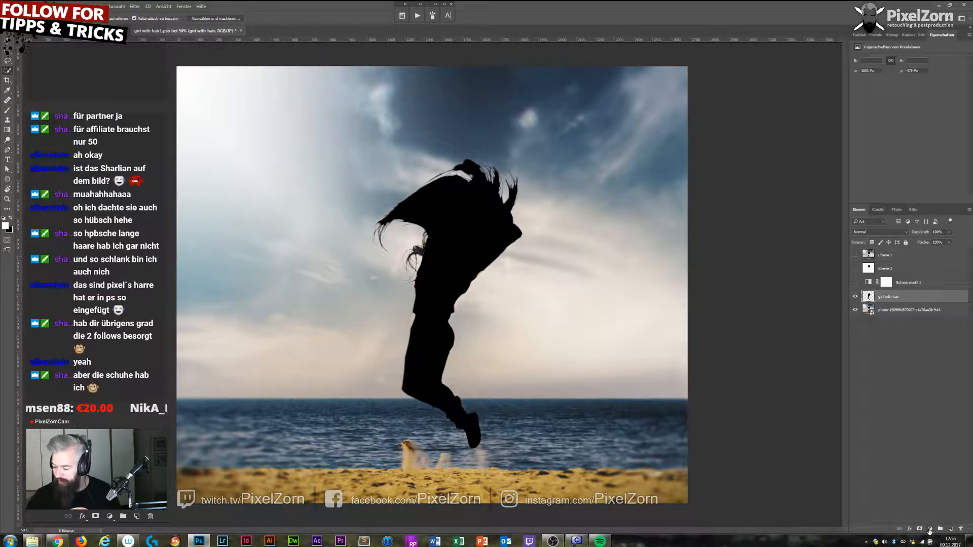
Delete the black fill over the hair's upper and left ends using rectangular selections, and hide the photo layer.
key("r")
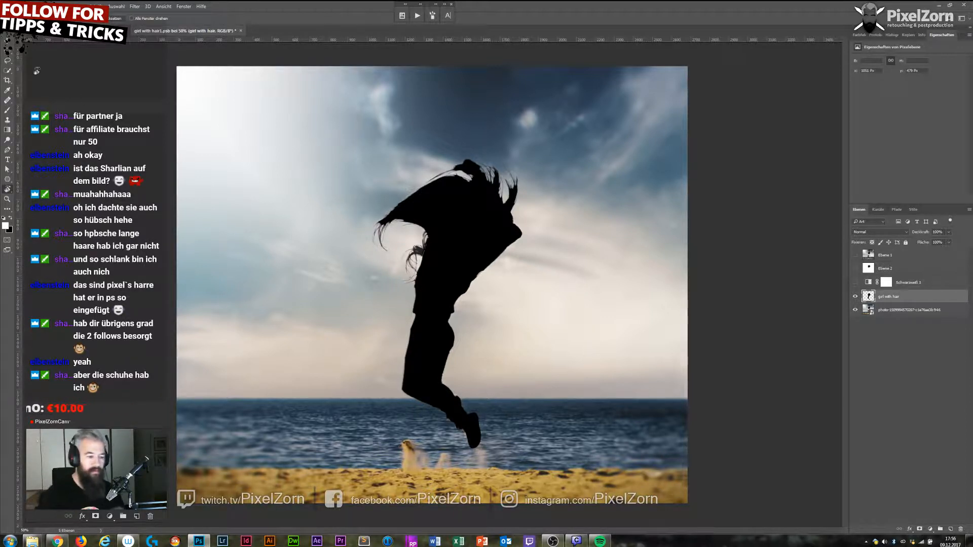
left_click(9, 51)
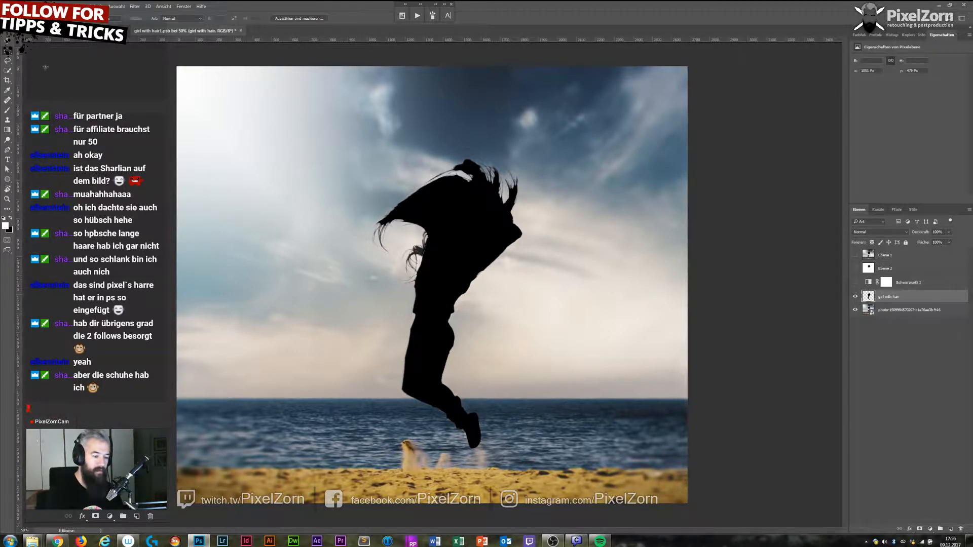
left_click_drag(262, 118, 576, 208)
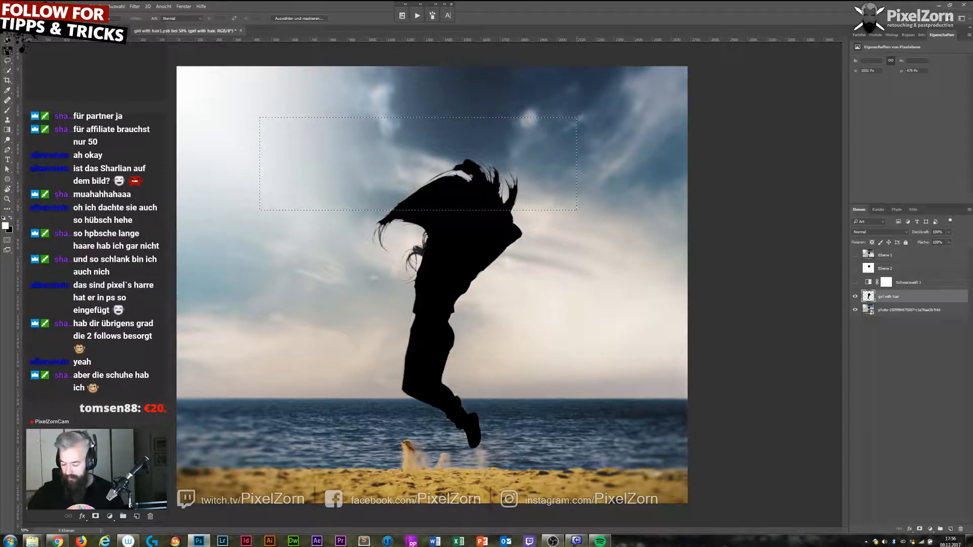
key("Delete")
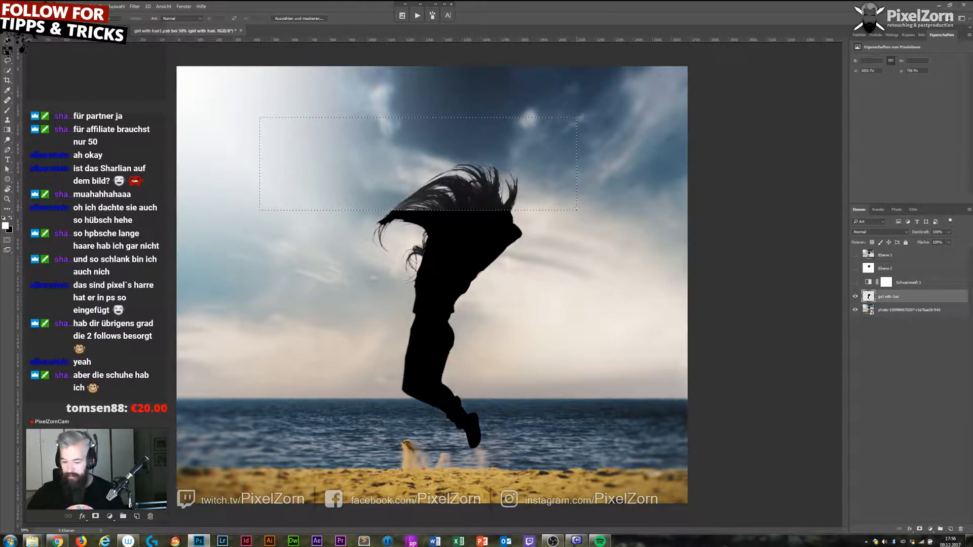
left_click(855, 311)
left_click(332, 264)
left_click_drag(338, 174, 418, 239)
key("Delete")
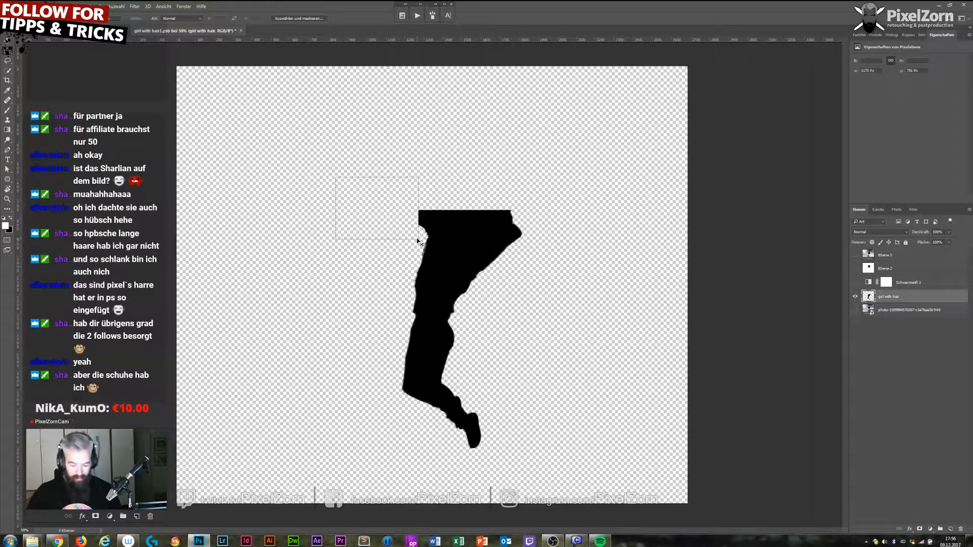
Show Ebene 2, move girl with hair above it, add a layer mask, and paint black to hide the silhouette's hard edge in the hair.
left_click(856, 269)
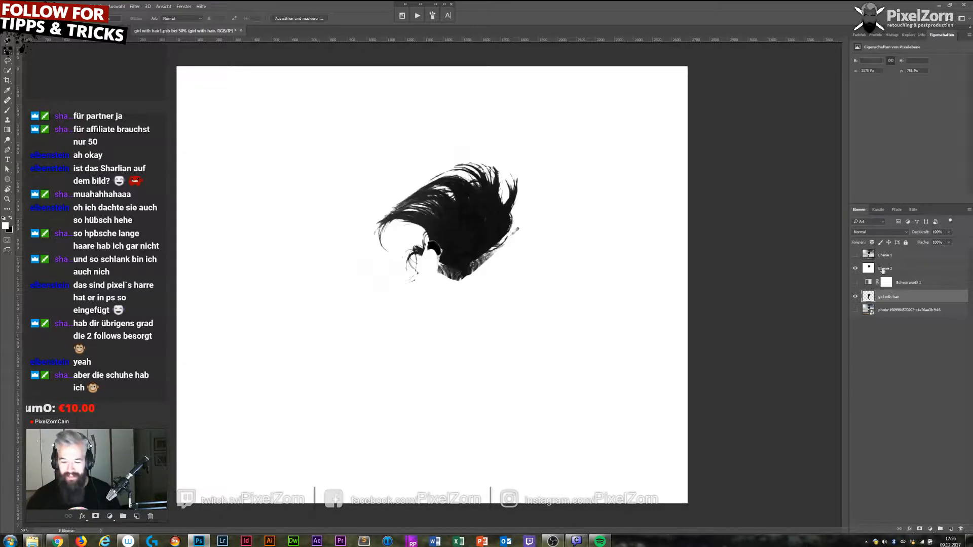
left_click_drag(869, 299, 881, 265)
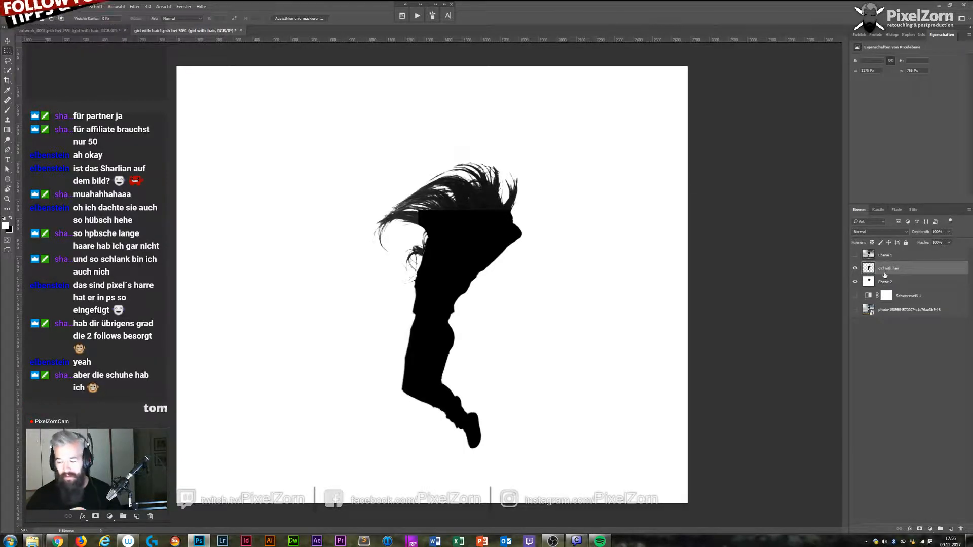
left_click(919, 529)
key("b")
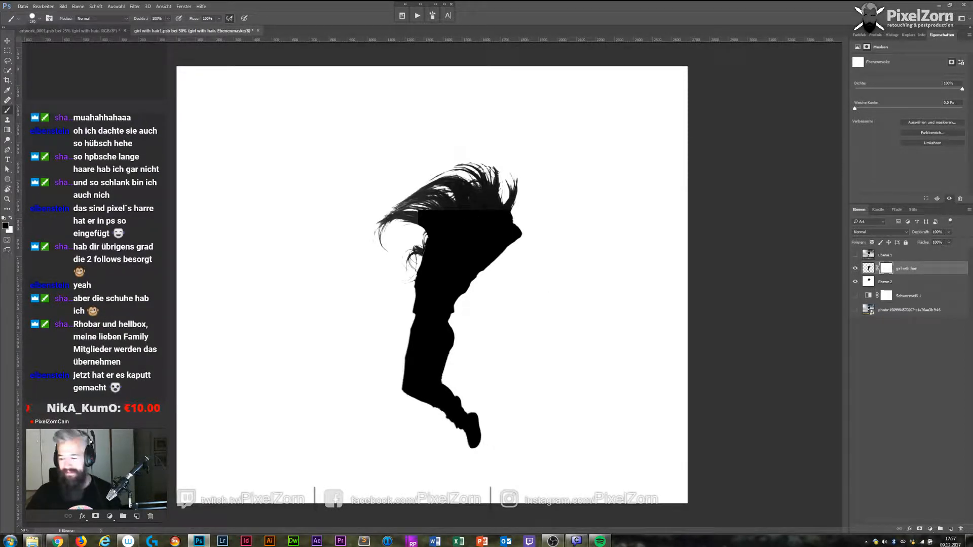
mouse_move(435, 201)
left_mouse_down()
mouse_move(432, 217)
mouse_move(479, 193)
left_mouse_up()
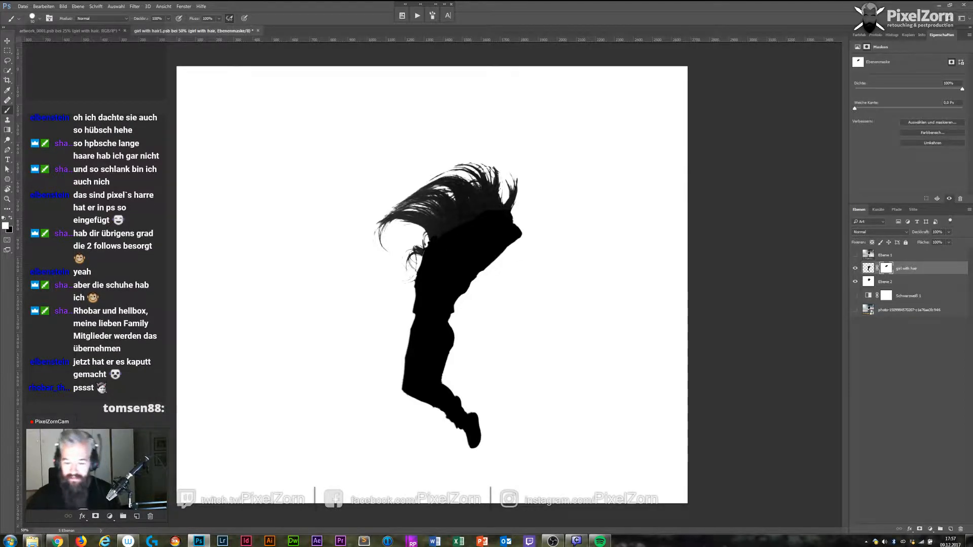
left_click(856, 268)
left_click(856, 268)
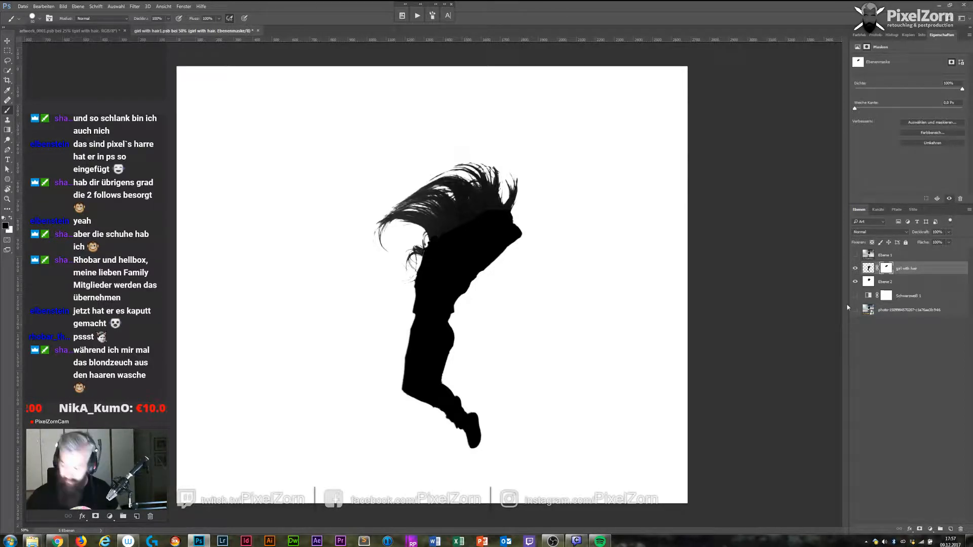
Stamp the visible silhouette onto a new layer above girl with hair, invert it, and activate the Dodge tool.
left_click(869, 282)
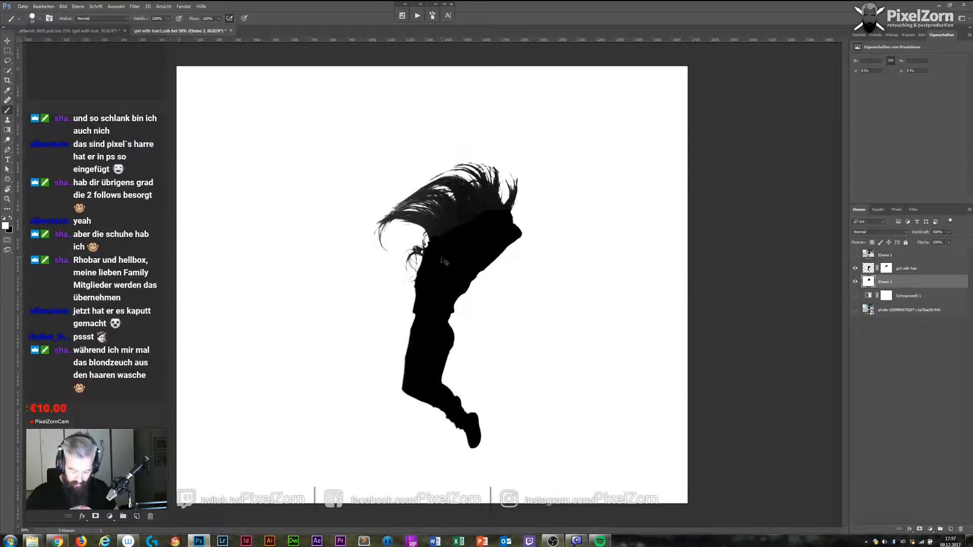
key("x")
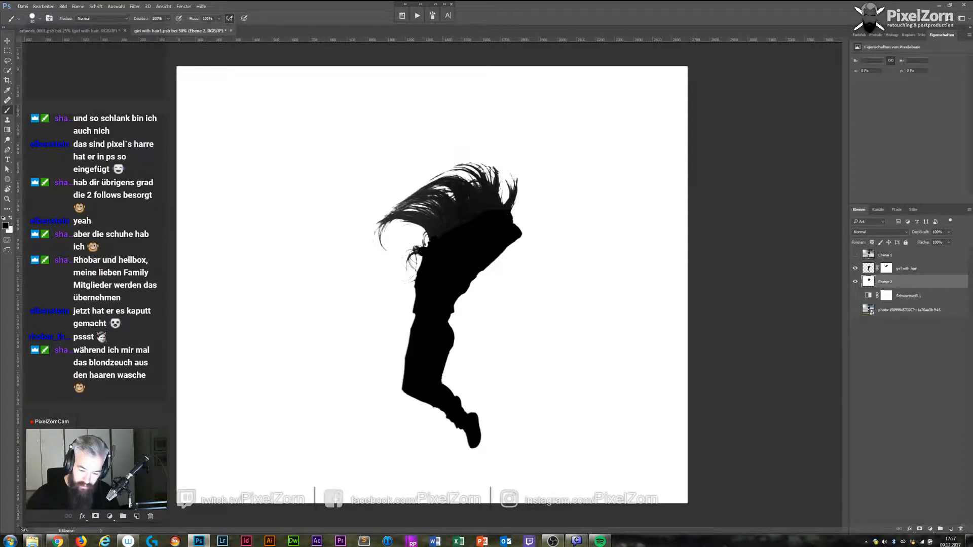
left_click(886, 269)
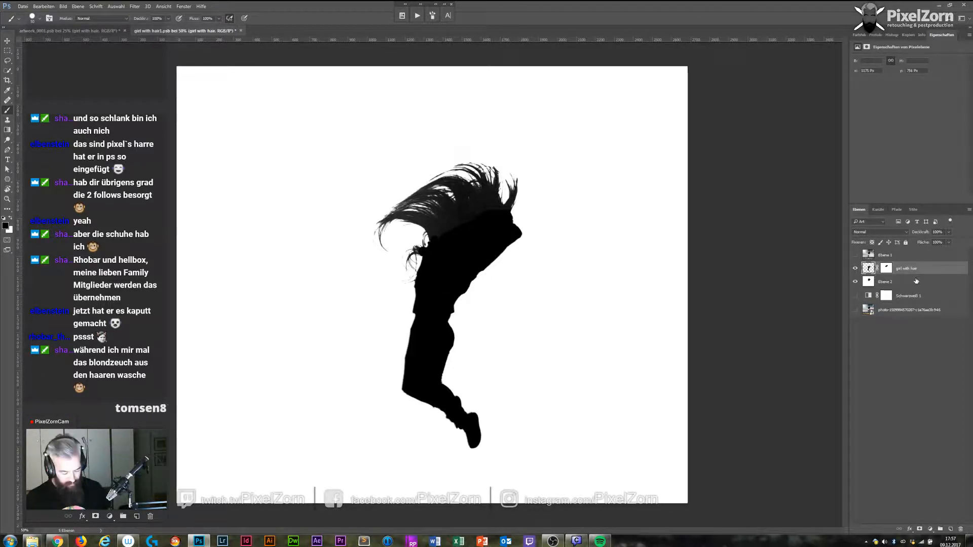
key("ctrl+shift+alt+e")
key("ctrl+i")
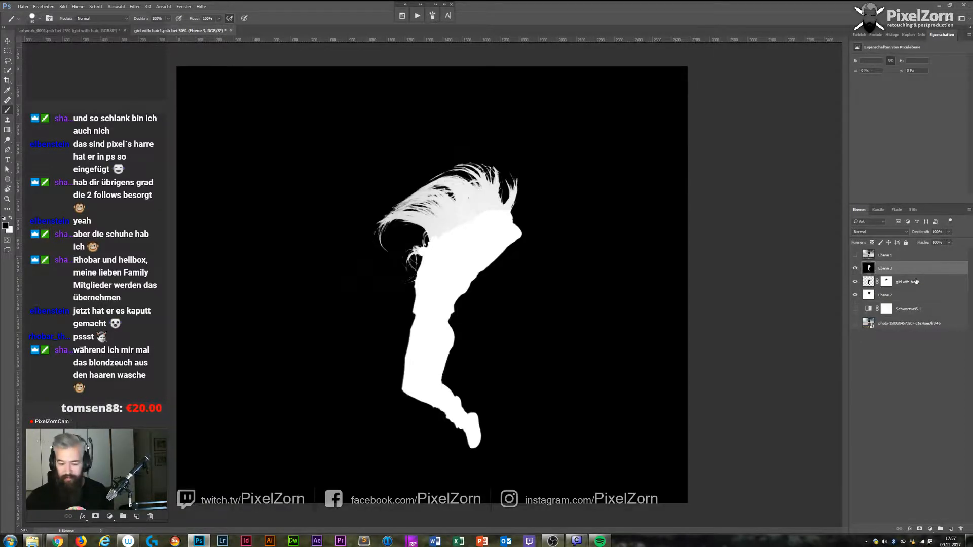
key("o")
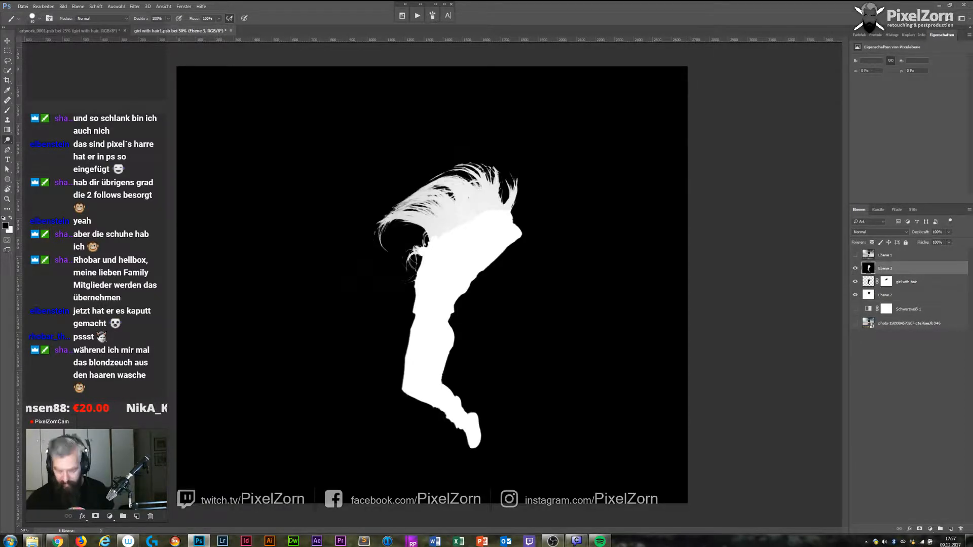
Dodge the grey hair on Ebene 3 to white, and copy the whole silhouette into a new layer mask on the photo layer.
left_click_drag(502, 198, 410, 205)
key("o")
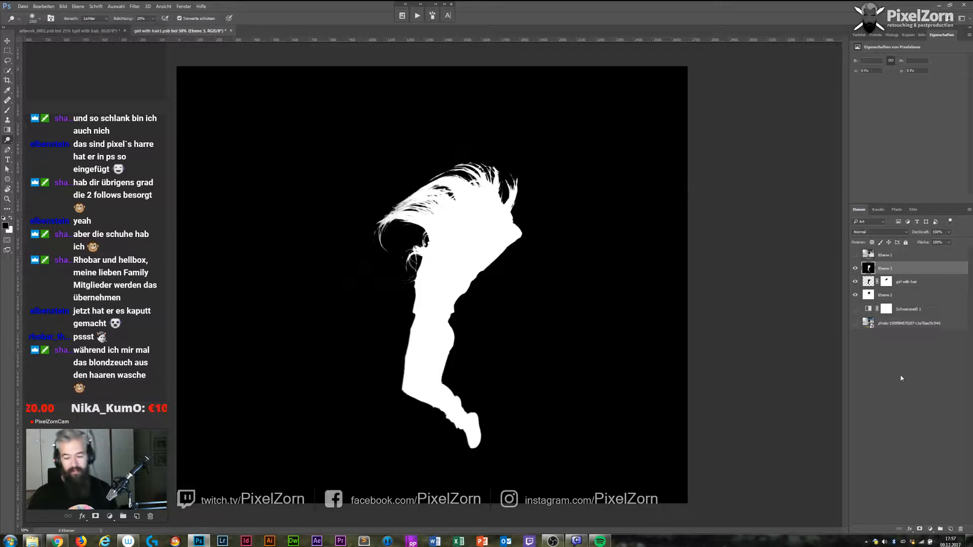
key("ctrl+a")
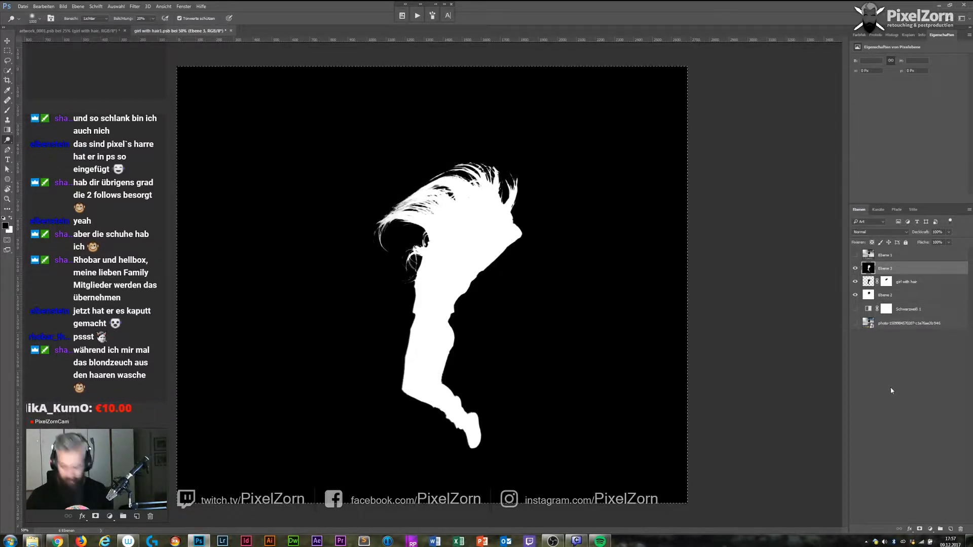
left_click(887, 324)
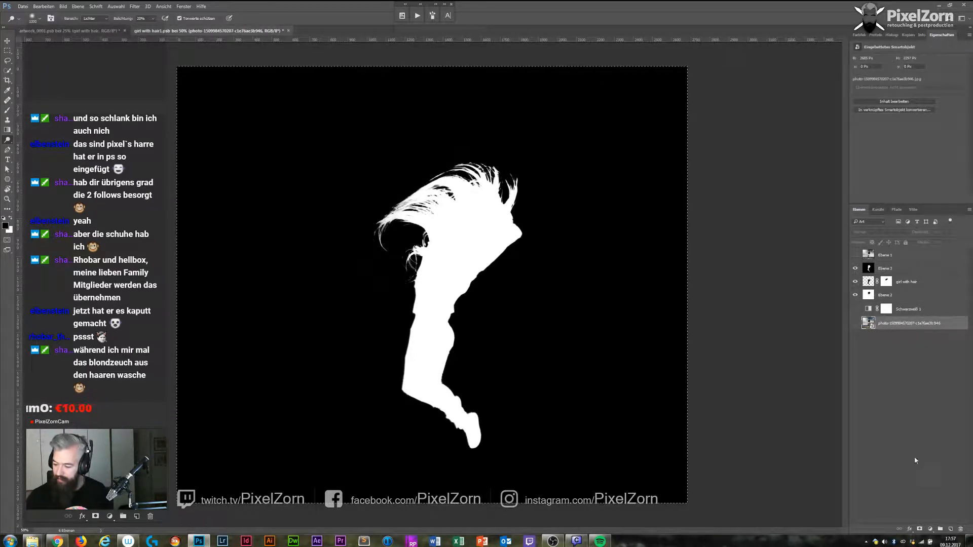
left_click(919, 529, "alt")
left_click(885, 324, "alt")
key("ctrl+v")
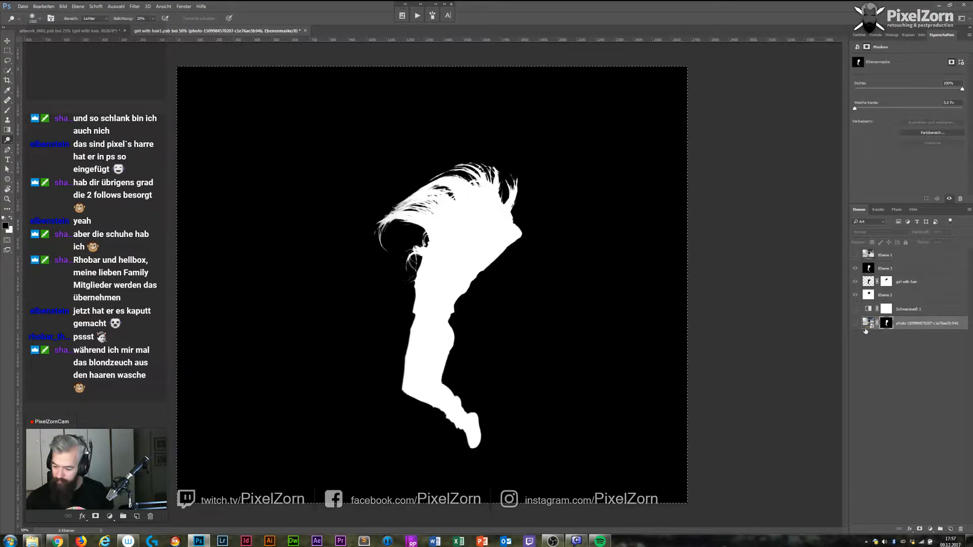
Hide the silhouette and helper layers, show the masked photo layer, and save the document.
left_click_drag(855, 269, 861, 323)
left_click(856, 323)
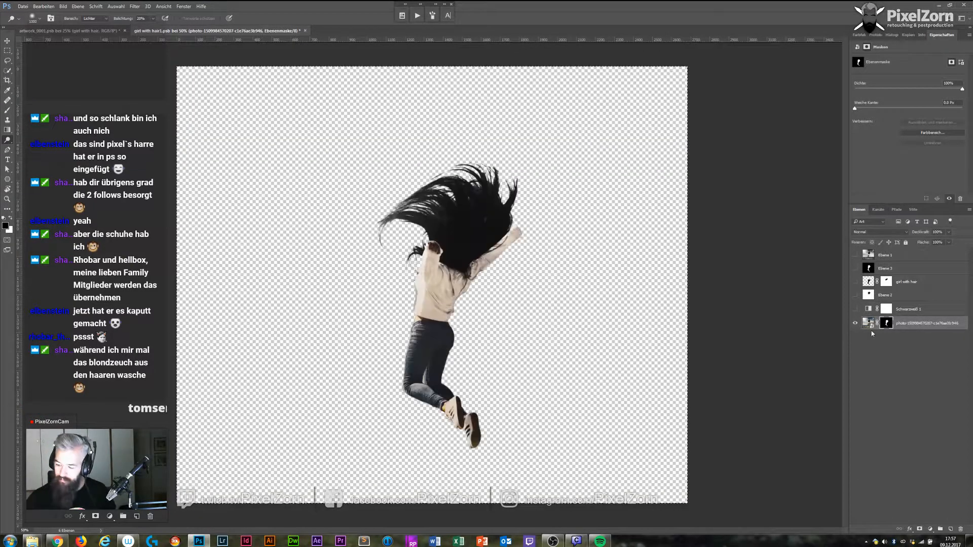
key("ctrl+s")
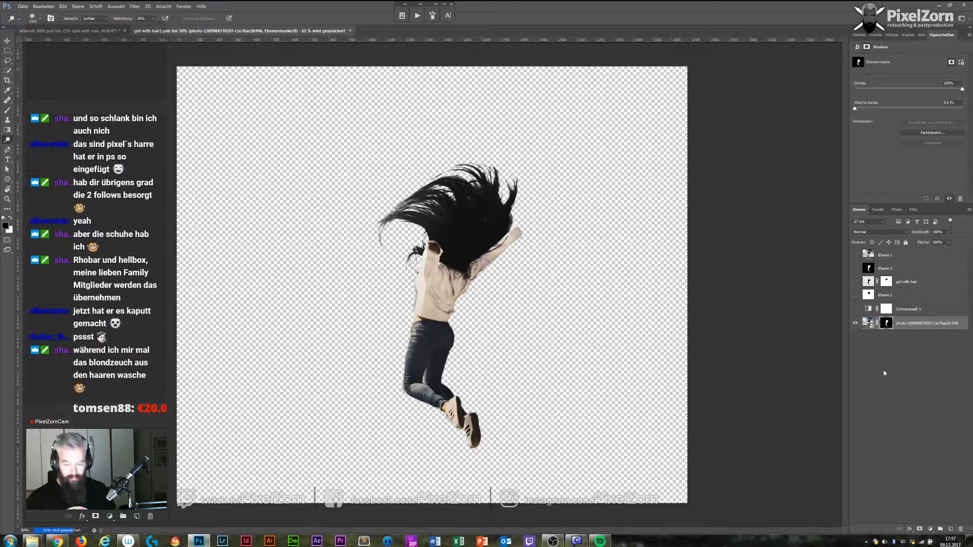
Trim the canvas on all four sides based on transparent pixels.
left_click(62, 7)
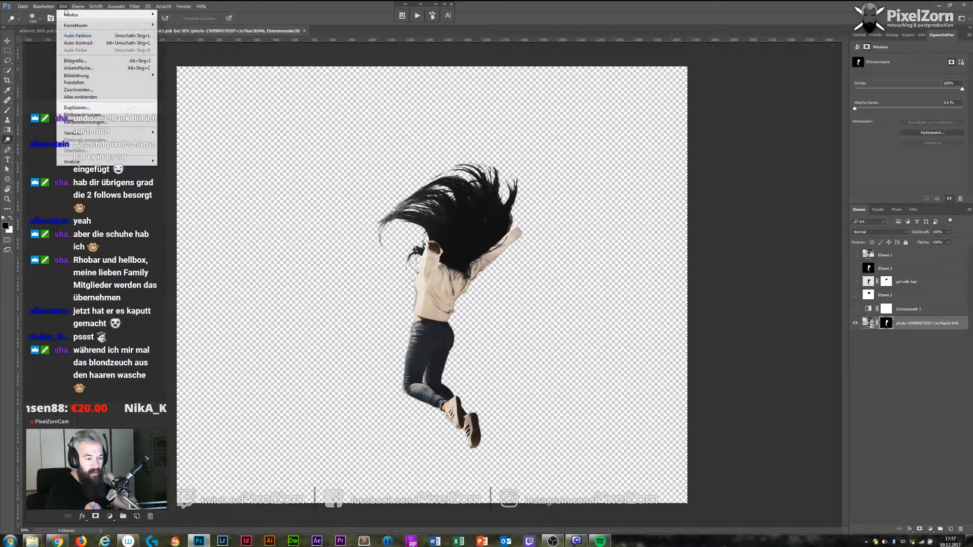
left_click(88, 90)
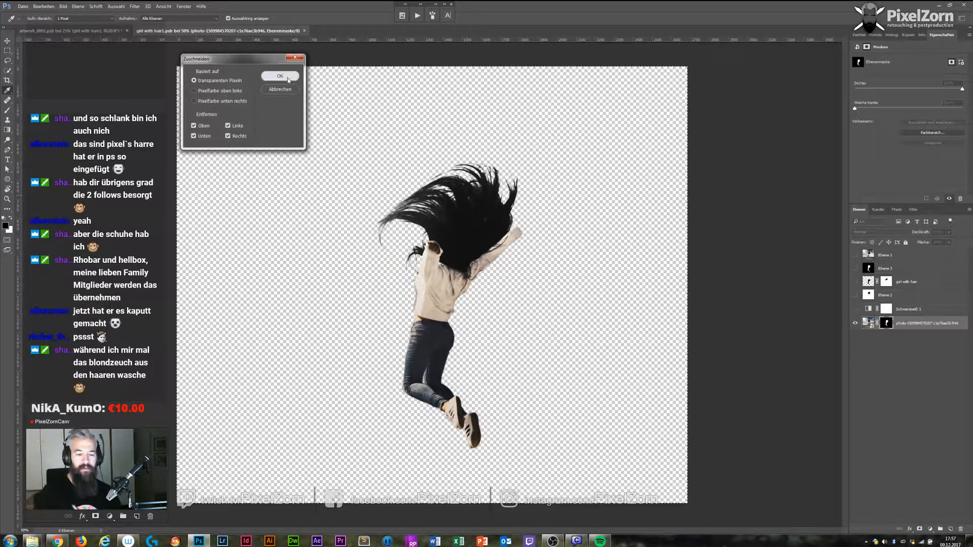
left_click(281, 76)
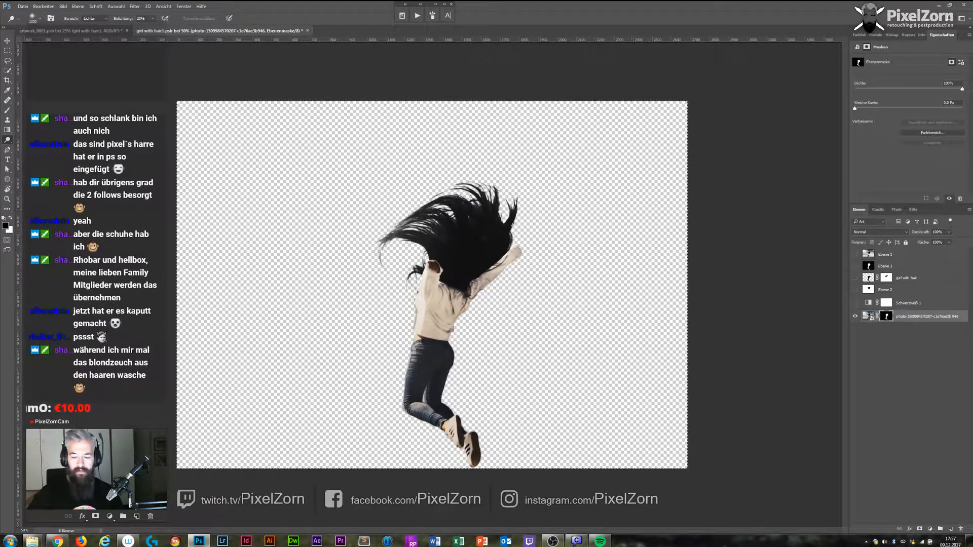
Run the Freistellercheck action on the masked photo layer to reveal leftover pixels around the cutout.
left_click(932, 321)
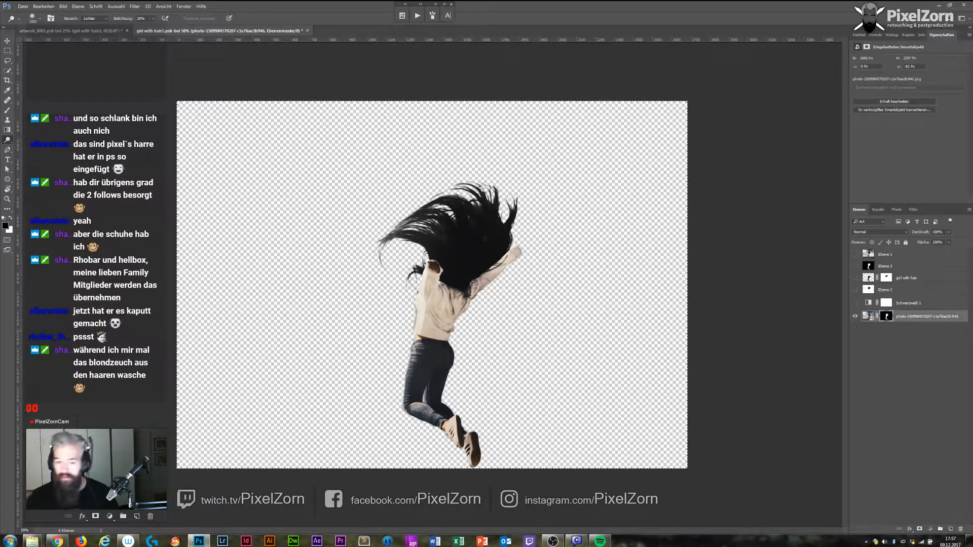
left_click(416, 14)
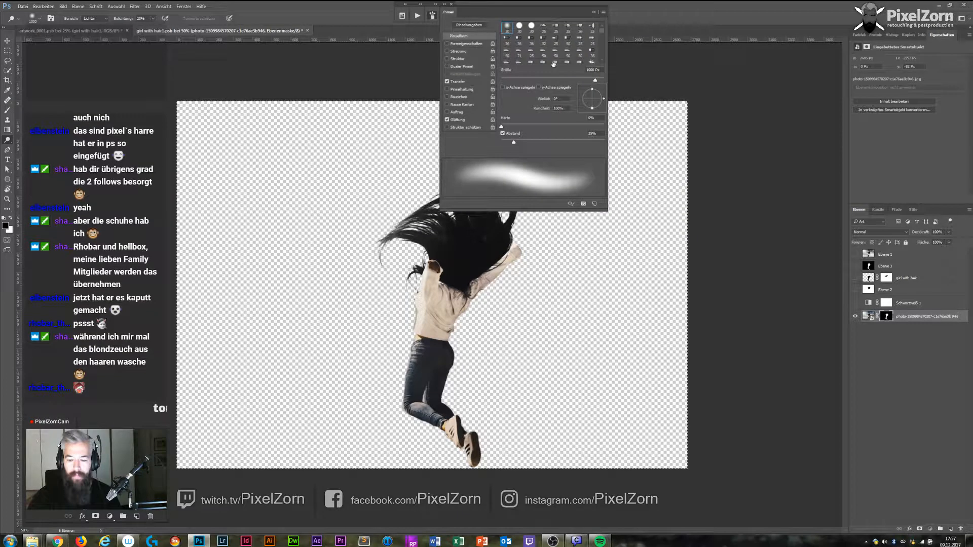
left_click(417, 15)
scroll(492, 94, "down", 5)
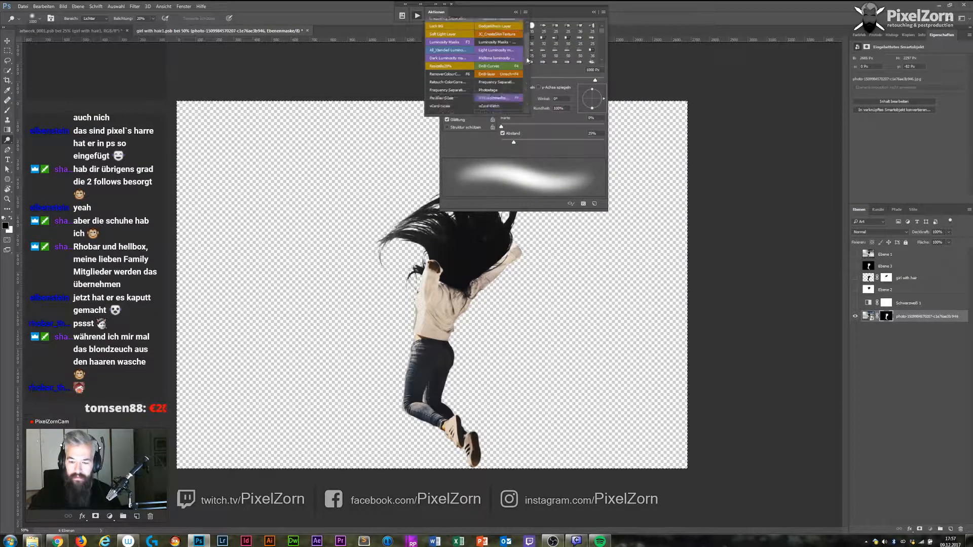
left_click(509, 95)
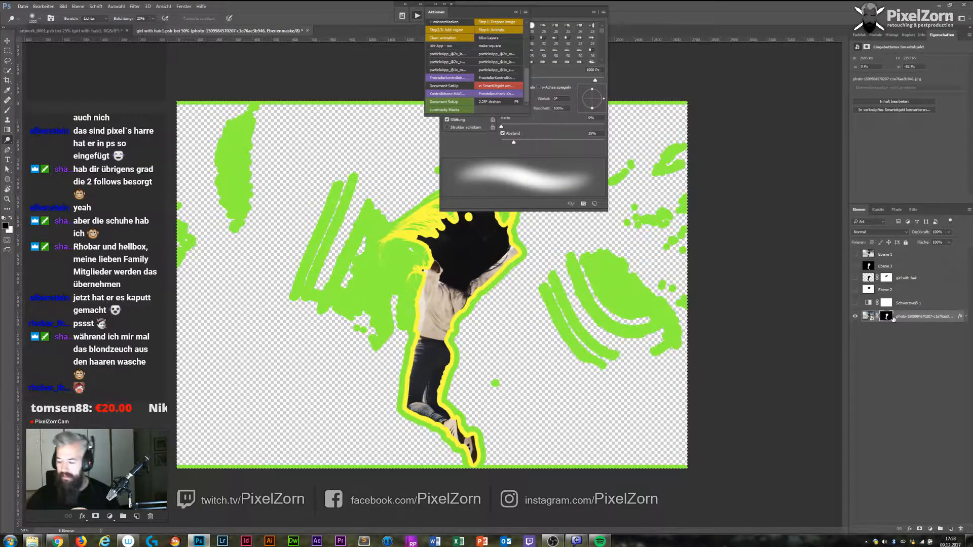
Burn the shadows on the girl's layer mask with an enlarged brush to clear the stray green patches around her.
key("shift+o")
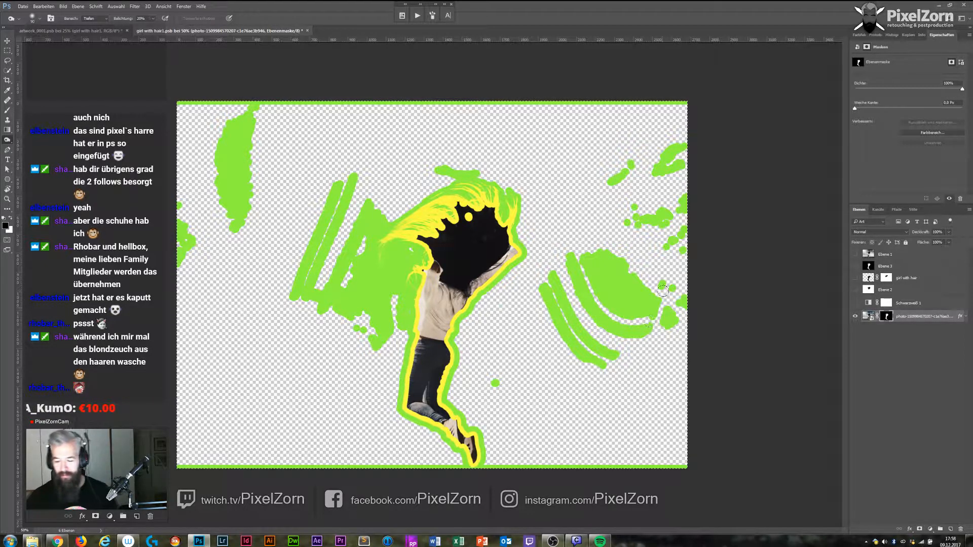
left_click_drag(659, 314, 641, 345)
key("bracketright")
key("bracketright")
key("bracketright")
key("bracketright")
key("bracketright")
key("bracketright")
key("bracketright")
mouse_move(654, 304)
left_mouse_down()
mouse_move(598, 361)
mouse_move(577, 220)
mouse_move(499, 273)
left_mouse_up()
mouse_move(499, 352)
left_mouse_down()
mouse_move(644, 228)
mouse_move(666, 167)
mouse_move(592, 175)
left_mouse_up()
mouse_move(364, 208)
left_mouse_down()
mouse_move(298, 291)
mouse_move(238, 218)
mouse_move(190, 208)
mouse_move(202, 300)
left_mouse_up()
mouse_move(326, 262)
left_mouse_down()
mouse_move(401, 284)
mouse_move(441, 170)
left_mouse_up()
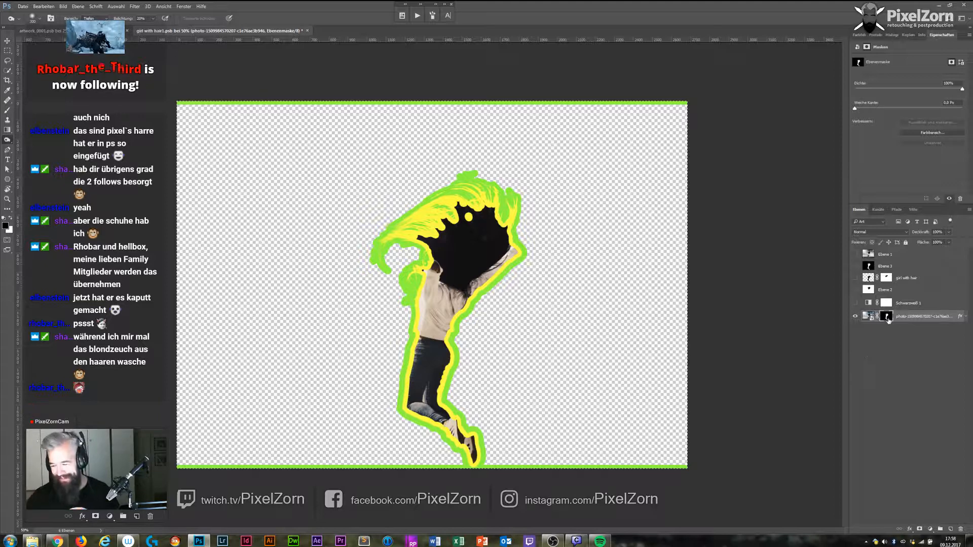
Delete the layer effects from the girl's photo layer and trim the canvas based on transparent pixels.
left_click_drag(959, 319, 961, 530)
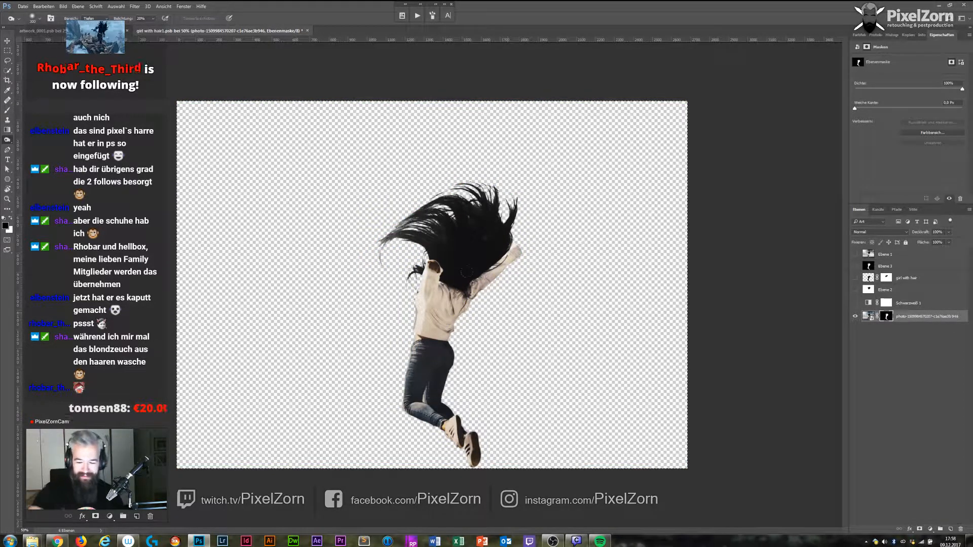
left_click(44, 6)
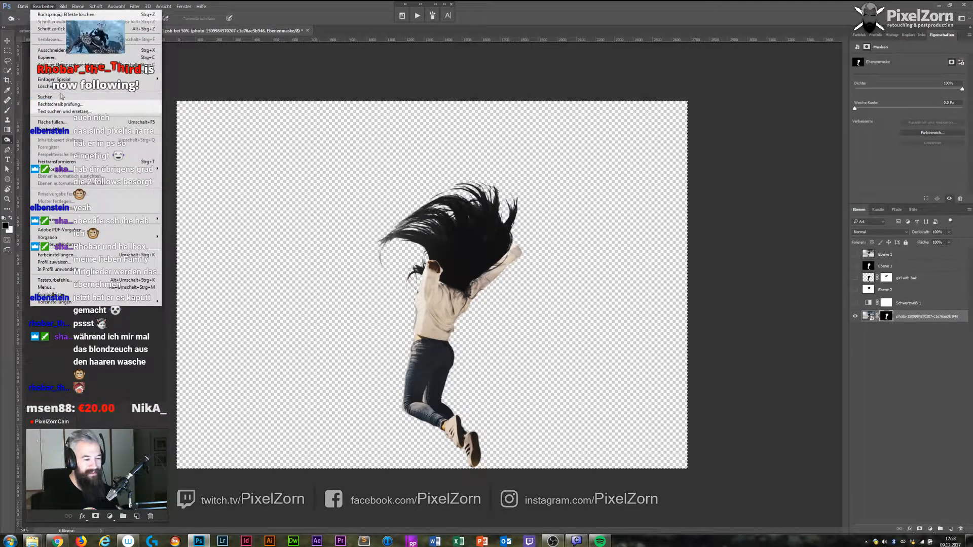
mouse_move(63, 6)
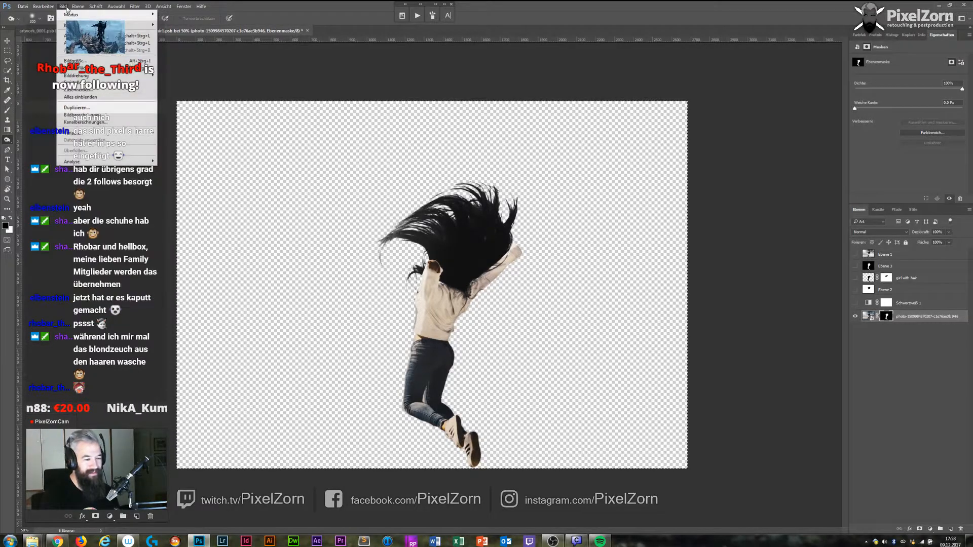
left_click(90, 91)
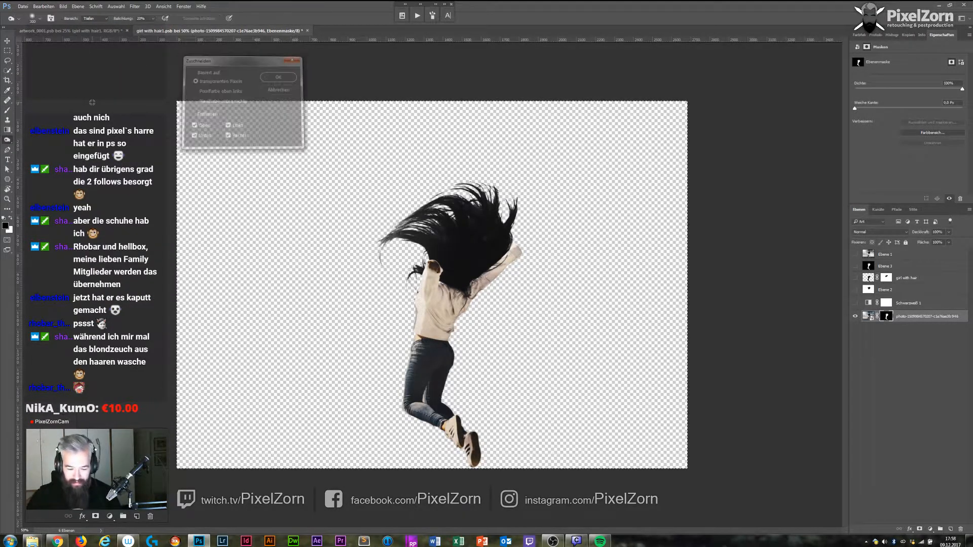
key("Return")
Paint black on the layer mask to remove the grey fringe along the girl's sweater back and waist.
key("ctrl+plus")
key("ctrl+plus")
key("ctrl+plus")
key("ctrl+plus")
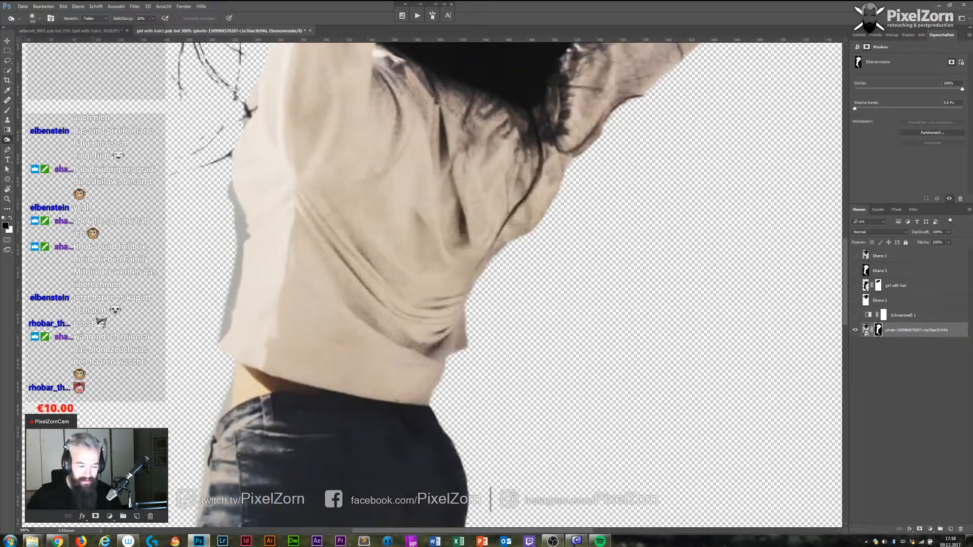
left_click(879, 332, "shift")
left_click(879, 332, "shift")
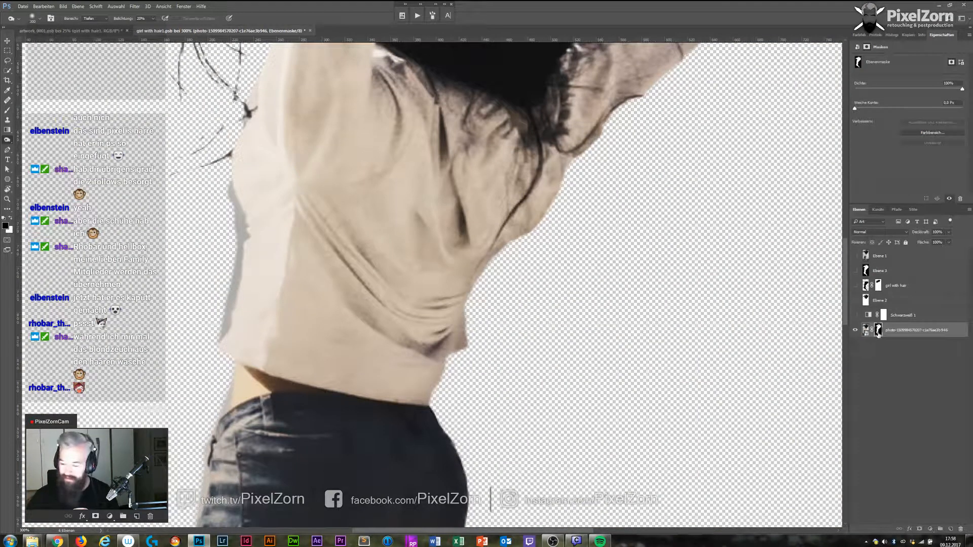
key("b")
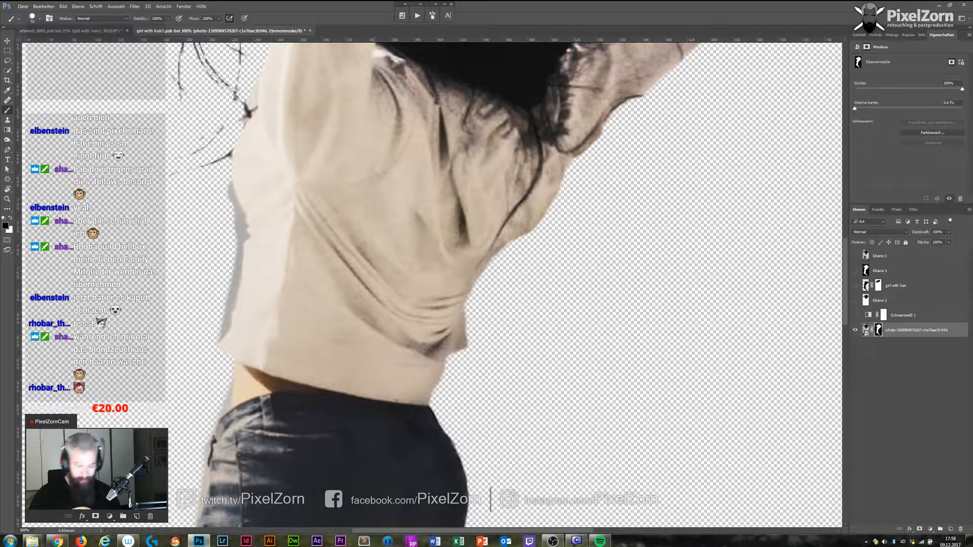
key("r")
mouse_move(236, 269)
left_mouse_down()
mouse_move(238, 321)
mouse_move(437, 451)
mouse_move(684, 293)
mouse_move(695, 324)
mouse_move(515, 365)
left_mouse_up()
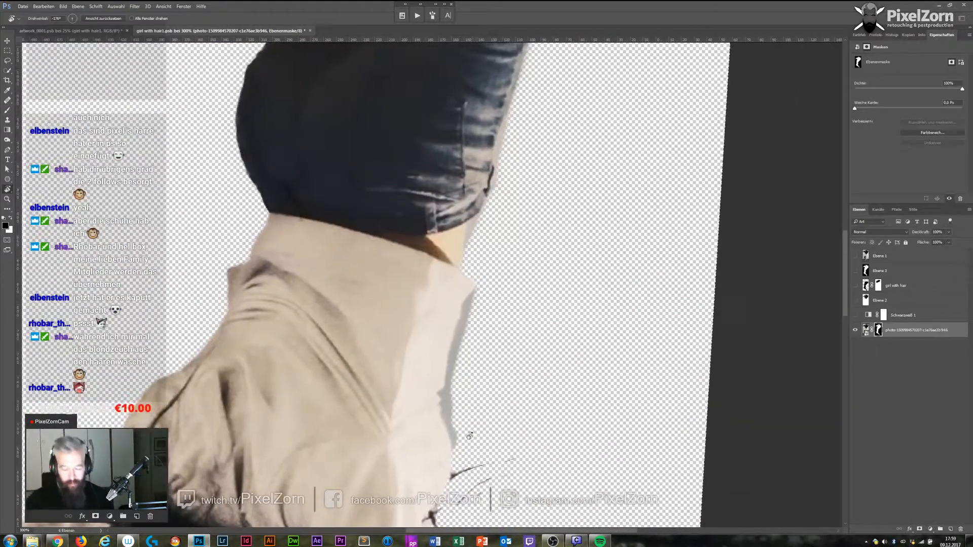
key("b")
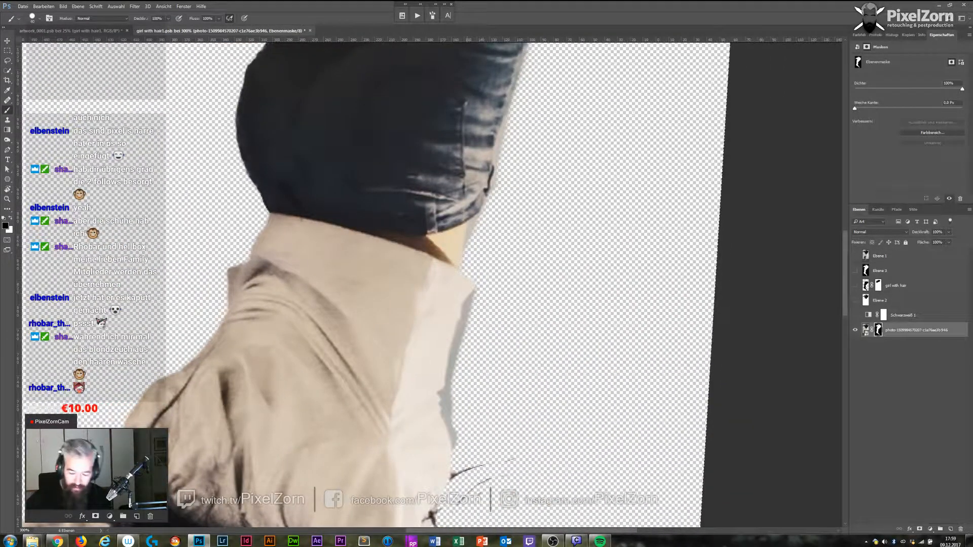
mouse_move(462, 449)
left_mouse_down()
mouse_move(443, 394)
mouse_move(444, 408)
mouse_move(480, 291)
mouse_move(453, 373)
left_mouse_up()
left_click_drag(468, 253, 486, 211)
Mask out the light background remnants around the bent knee and in the gap between the legs.
mouse_move(546, 129)
left_mouse_down()
mouse_move(482, 315)
mouse_move(423, 332)
mouse_move(408, 401)
left_mouse_up()
left_click_drag(519, 238, 532, 404)
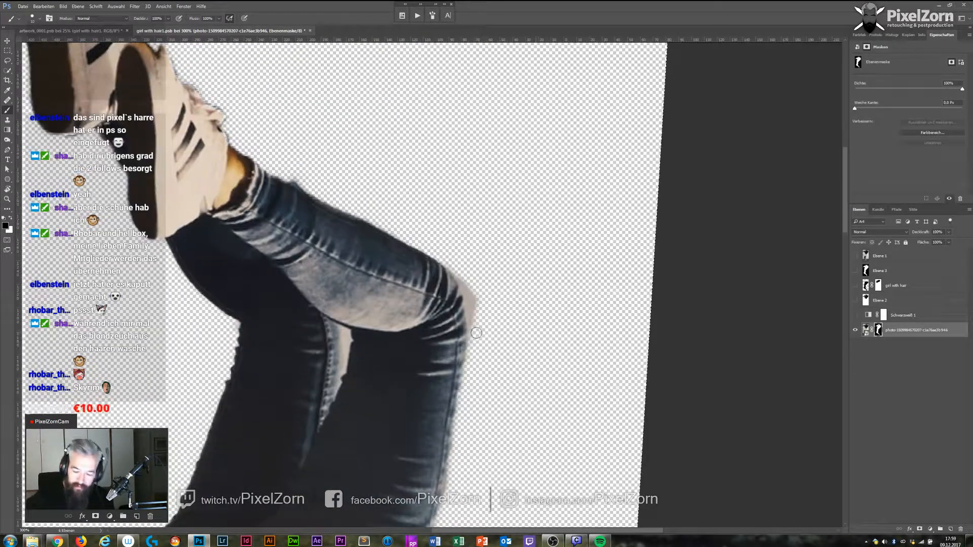
left_click_drag(461, 274, 462, 281)
mouse_move(344, 368)
left_mouse_down()
mouse_move(344, 332)
mouse_move(337, 382)
mouse_move(344, 333)
mouse_move(338, 339)
left_mouse_up()
key("x")
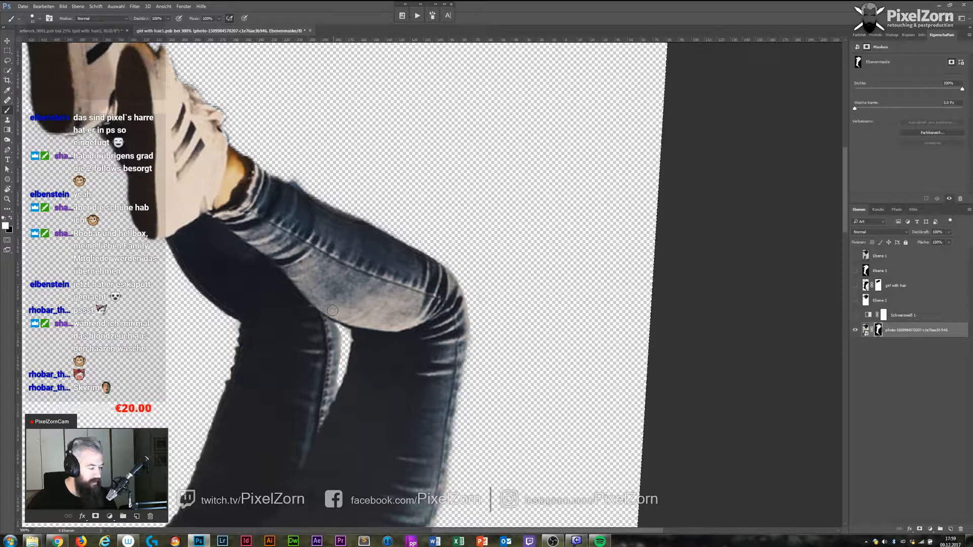
Reset the canvas rotation and save the girl cutout's smart object document.
key("Escape")
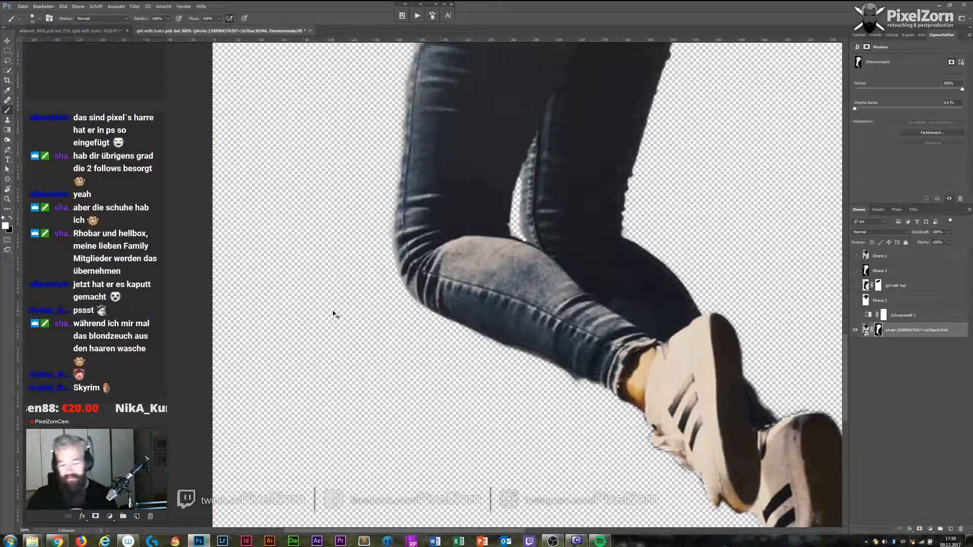
key("ctrl+1")
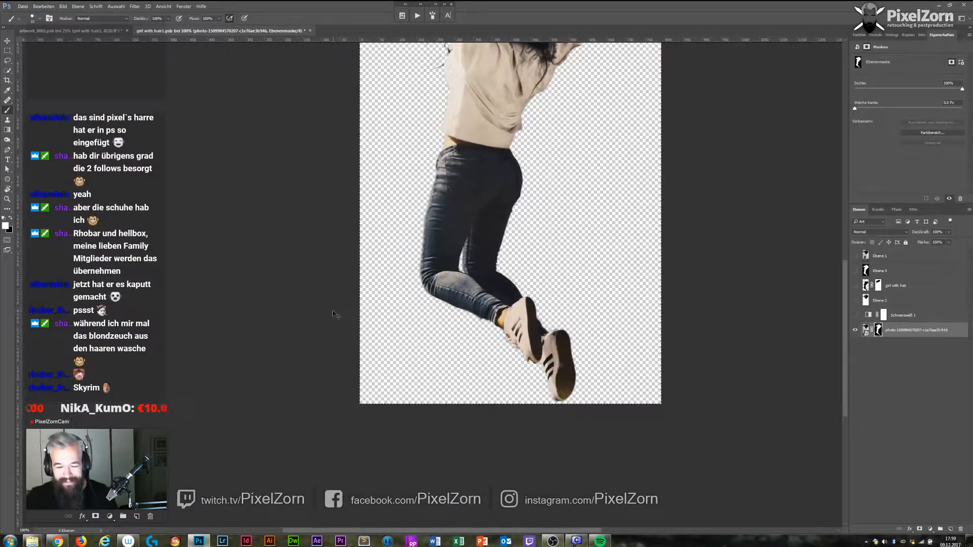
left_click_drag(549, 188, 554, 399)
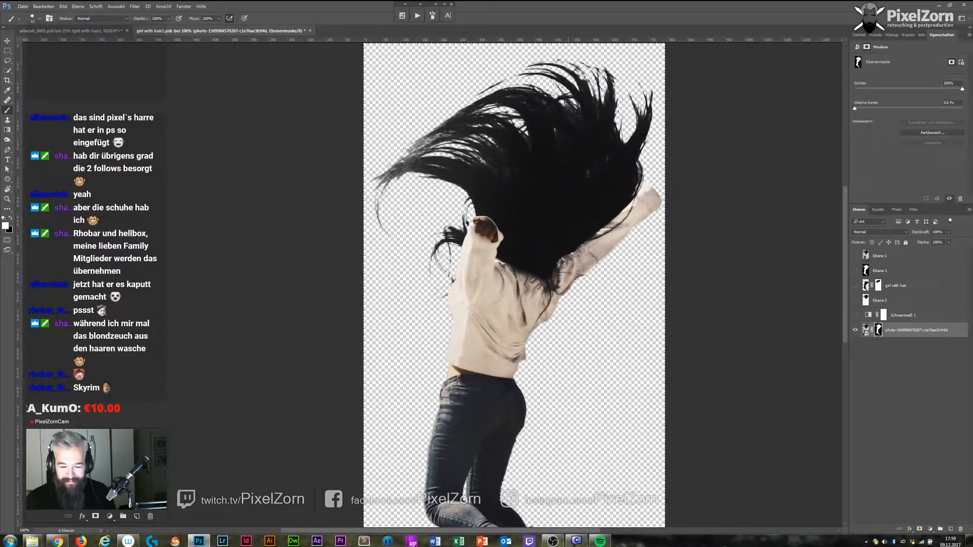
key("ctrl+s")
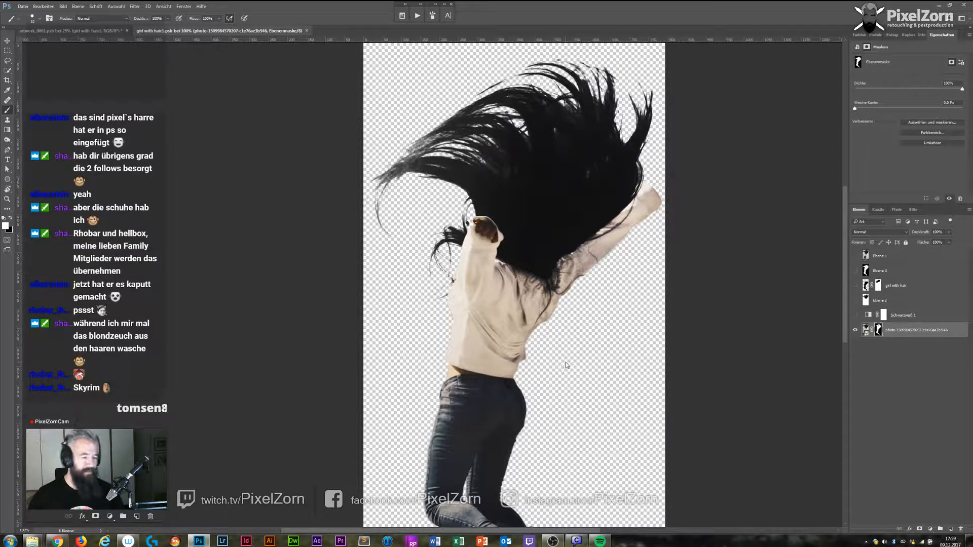
Check the updated girl in the artwork_0001 composite, compare her cutout with the mask off and on, and close the smart object document.
left_click(97, 31)
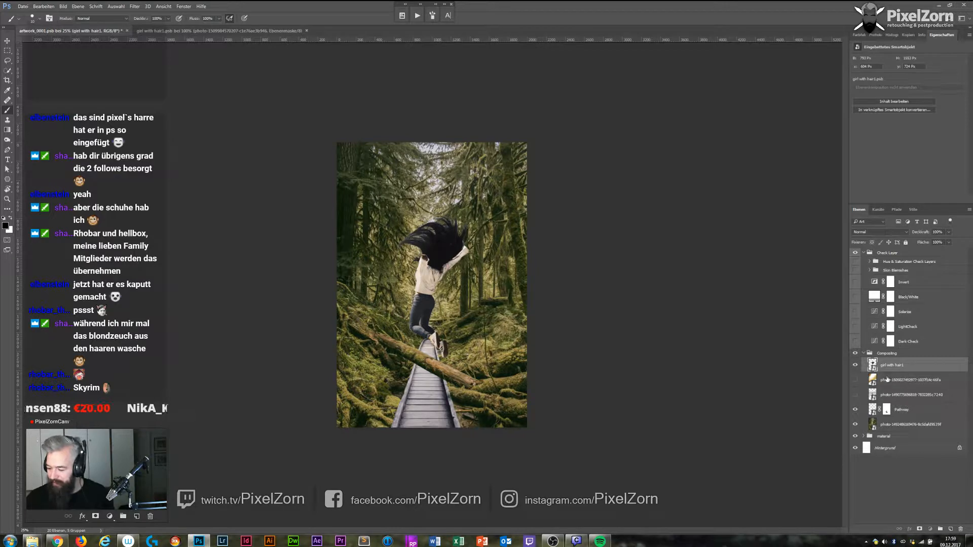
double_click(871, 365)
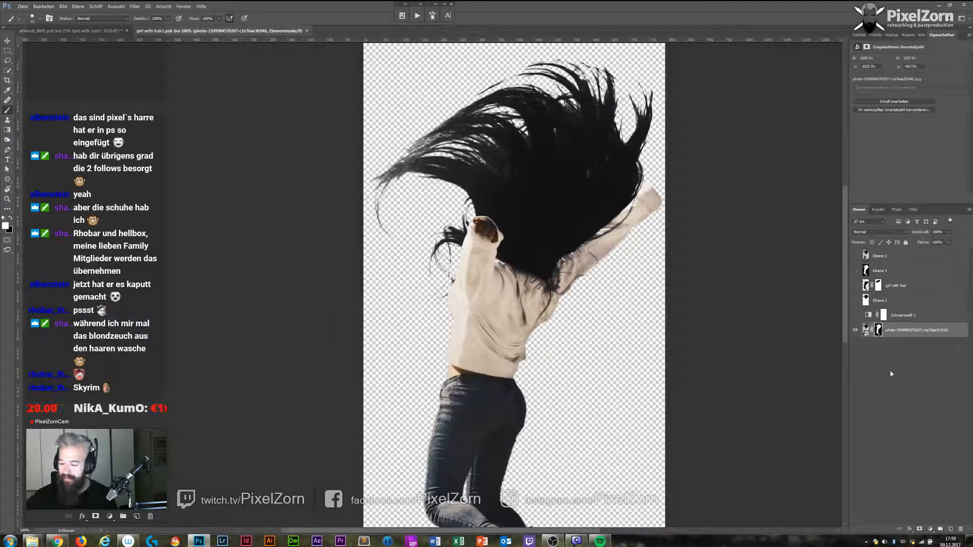
left_click(879, 330, "shift")
left_click(879, 332, "shift")
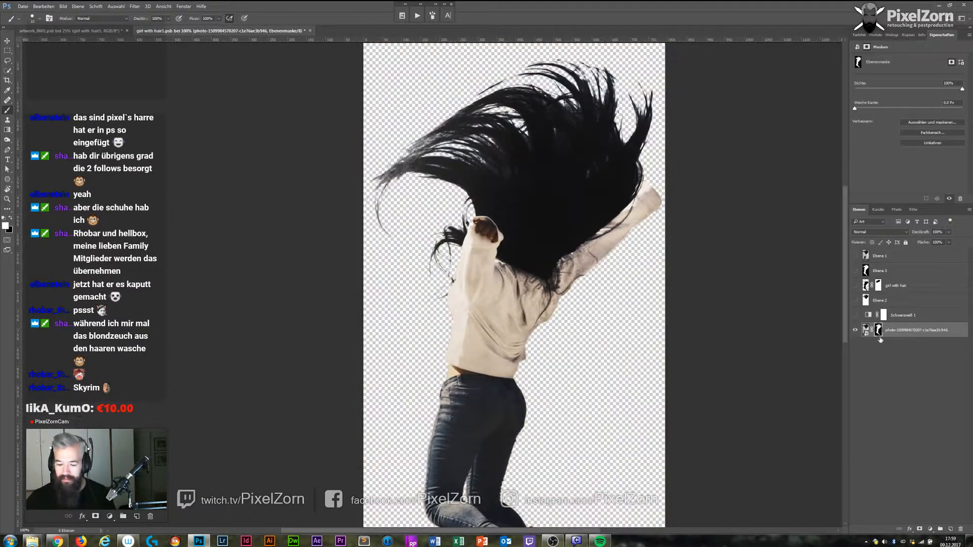
key("ctrl+w")
left_click(460, 208)
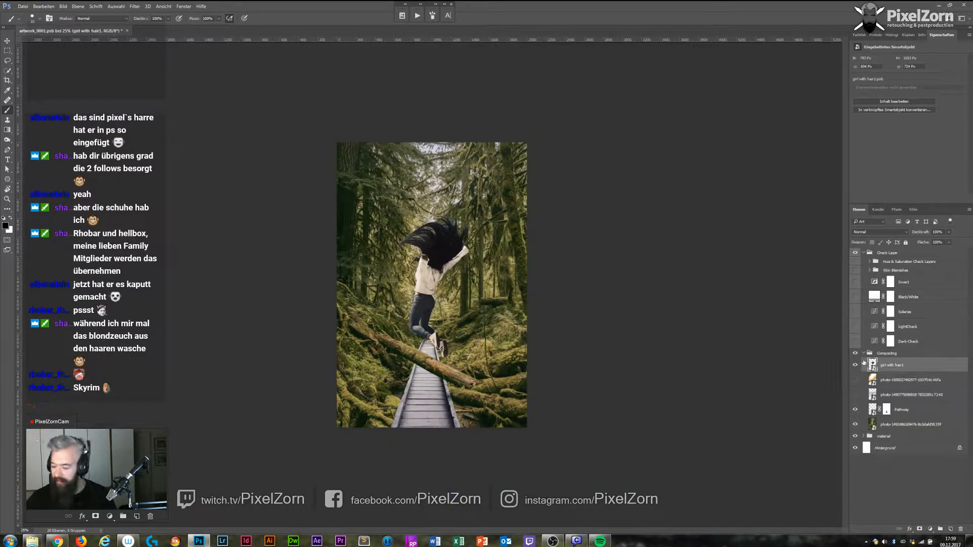
Hide the girl with hair1 layer, then show and select the floating-man photo layer directly beneath it.
left_click(855, 365)
left_click(856, 380)
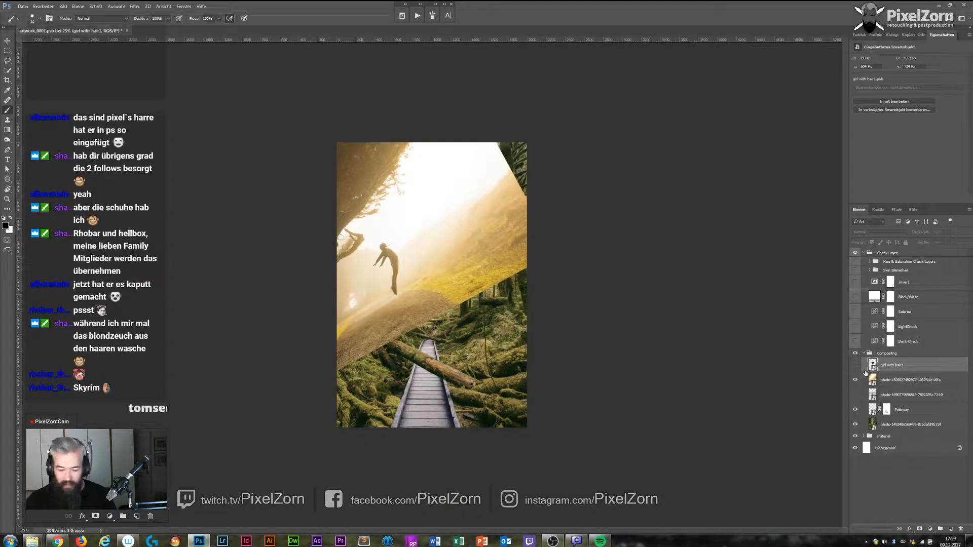
left_click(892, 383)
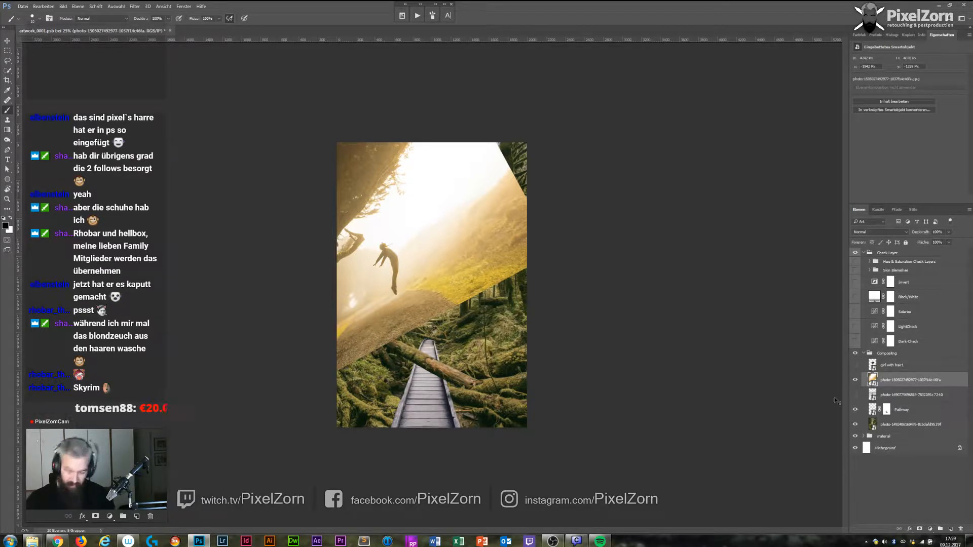
Transform the floating-man photo to 0° rotation and 100% width and height.
key("ctrl+t")
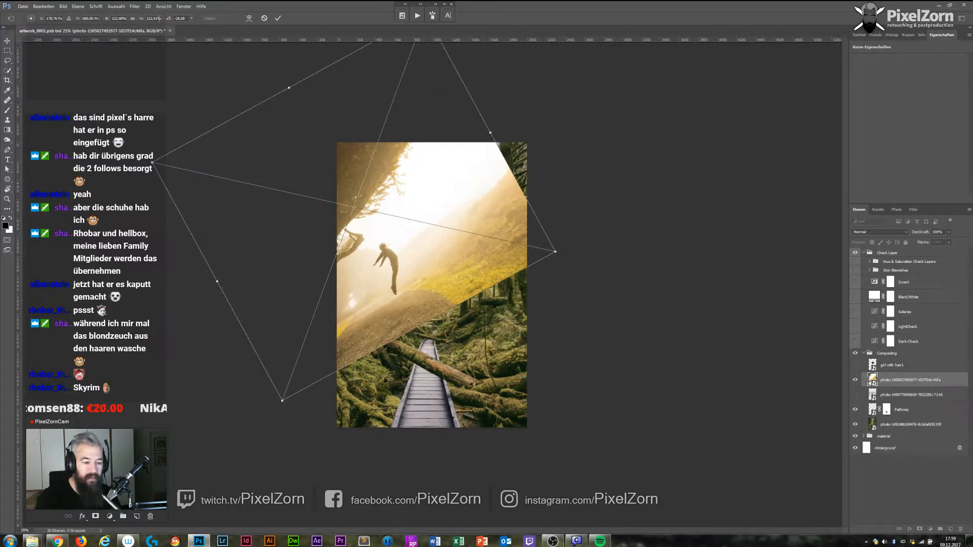
type("0")
key("shift+Tab")
key("shift+Tab")
type("1")
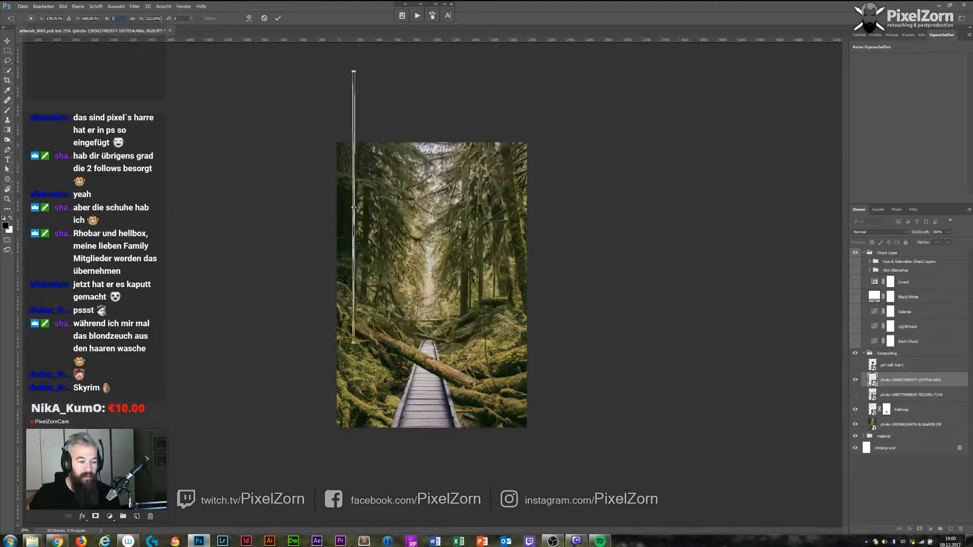
type("00")
key("Tab")
type("100")
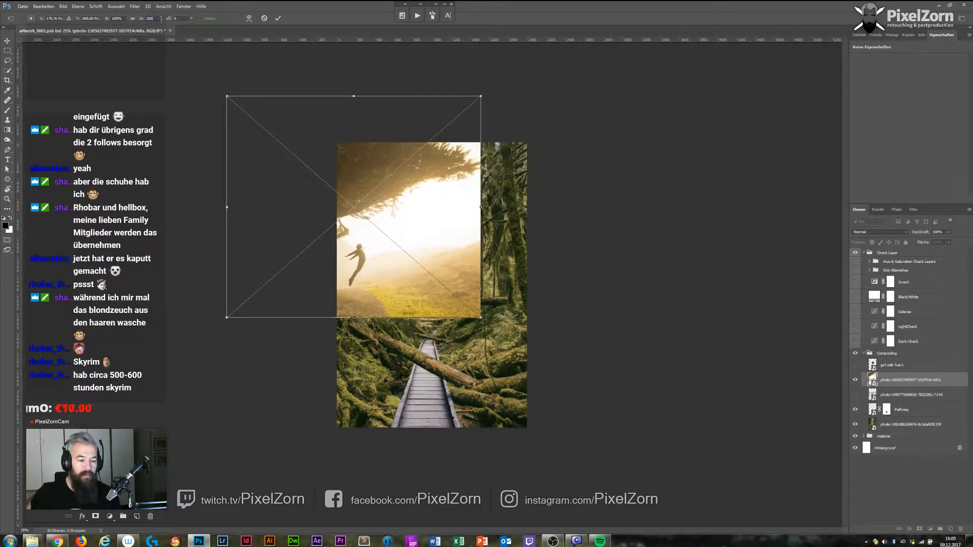
key("Return")
key("b")
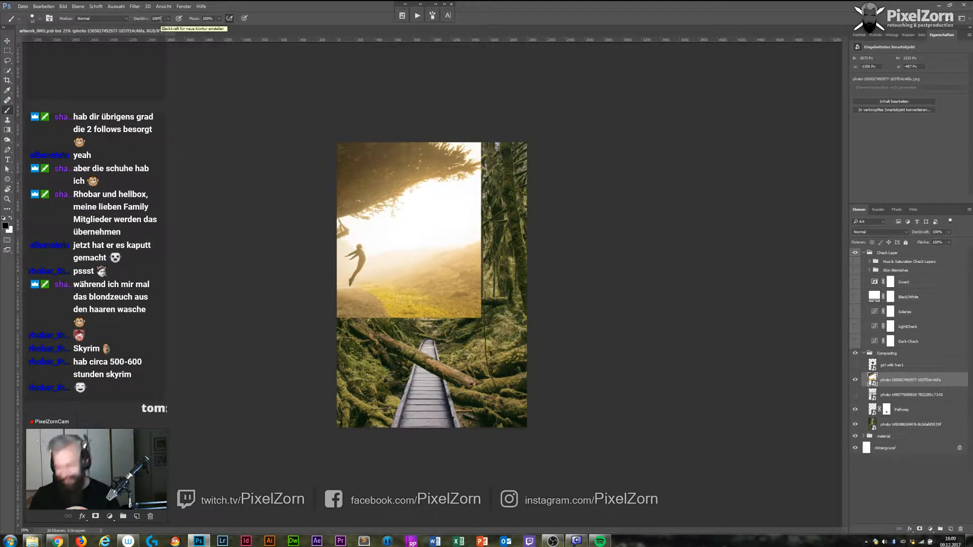
key("Return")
Add an empty layer above the floating-man photo and name it "flying guy".
double_click(872, 379)
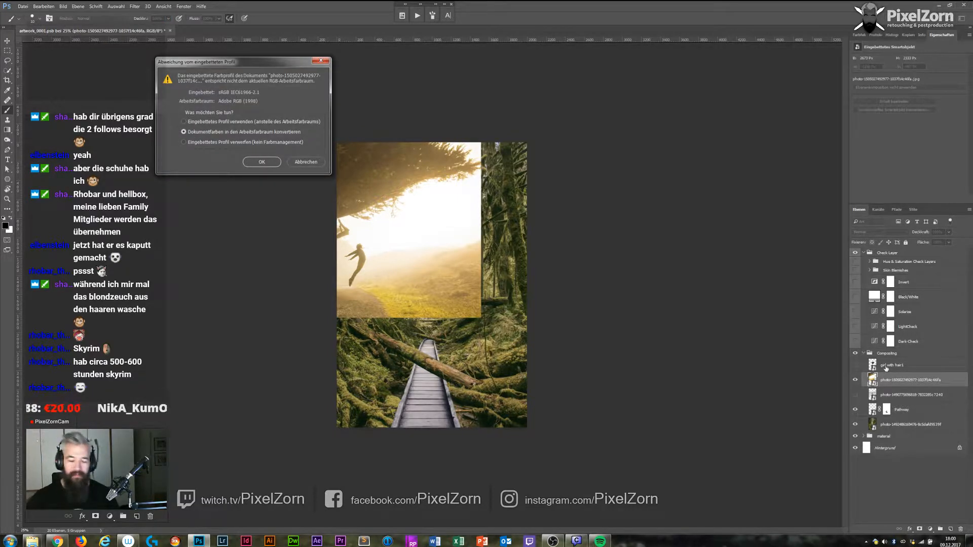
left_click(306, 162)
left_click(948, 529)
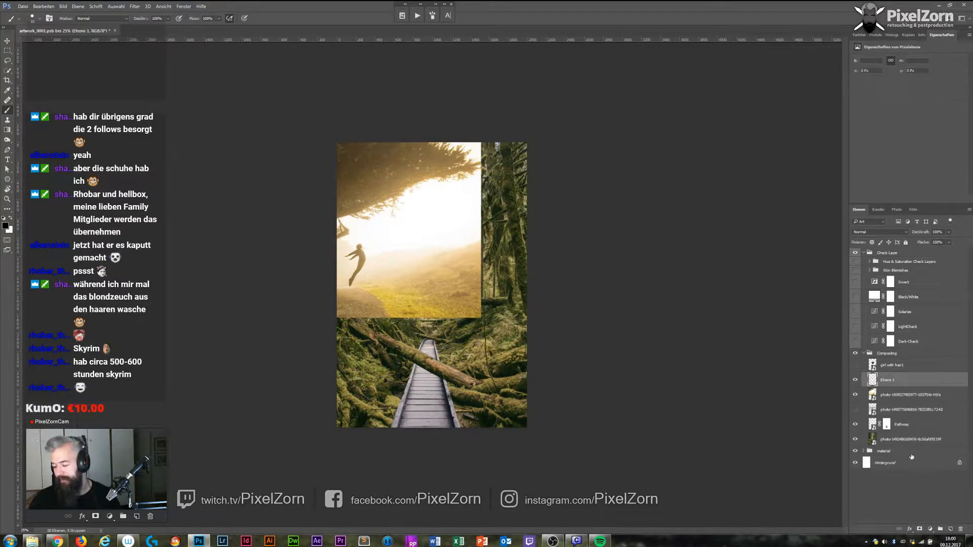
double_click(886, 381)
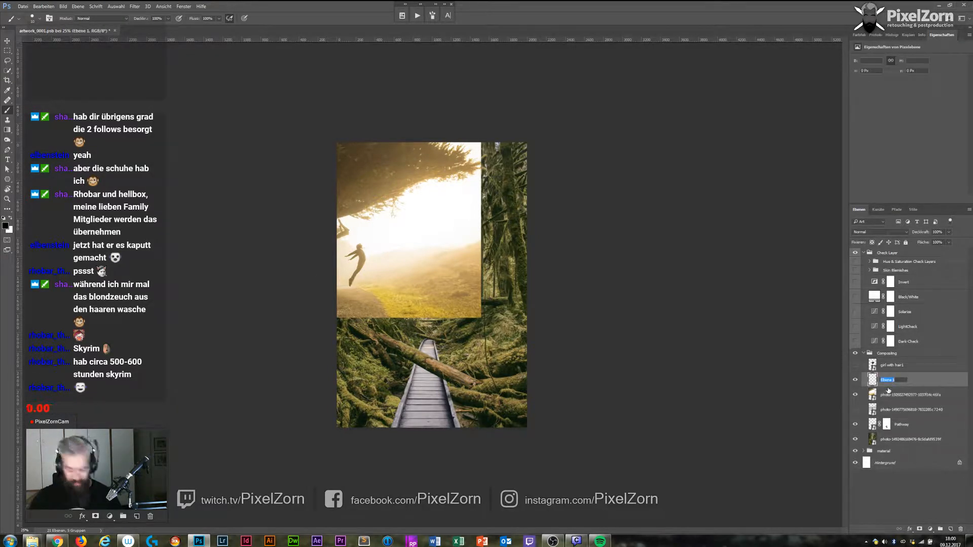
type("flying guy")
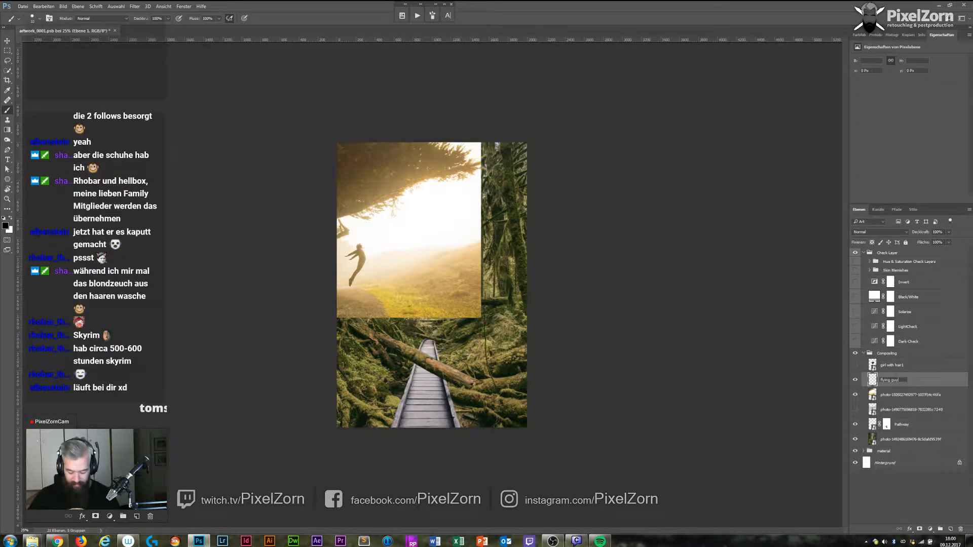
key("Return")
Convert the flying guy layer and floating-man photo into one smart object, then open its contents with colours converted to the working space.
left_click(917, 401, "shift")
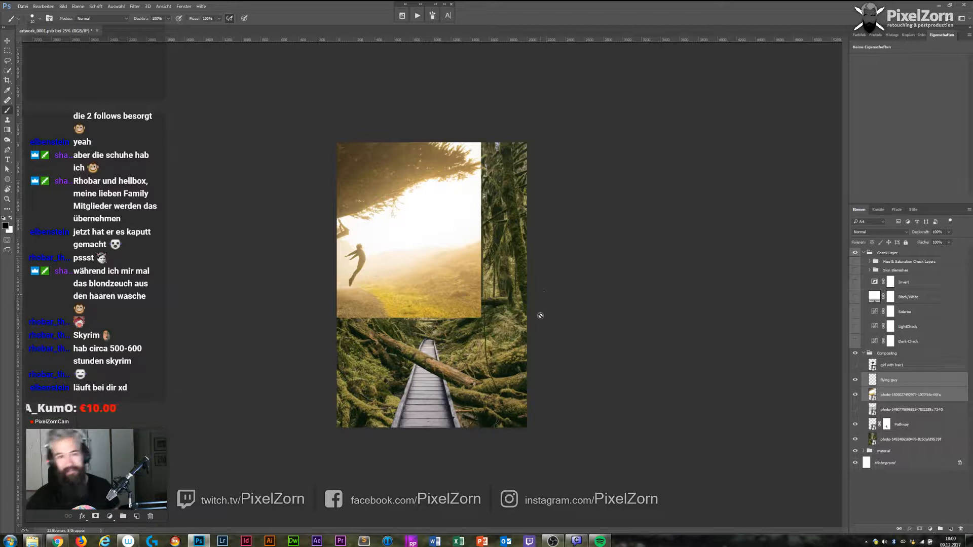
left_click(137, 7)
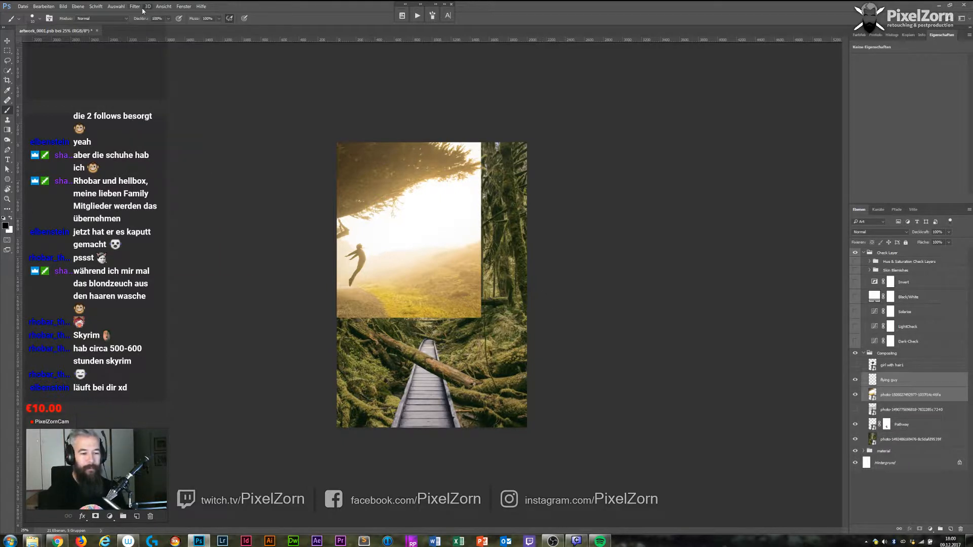
left_click(149, 26)
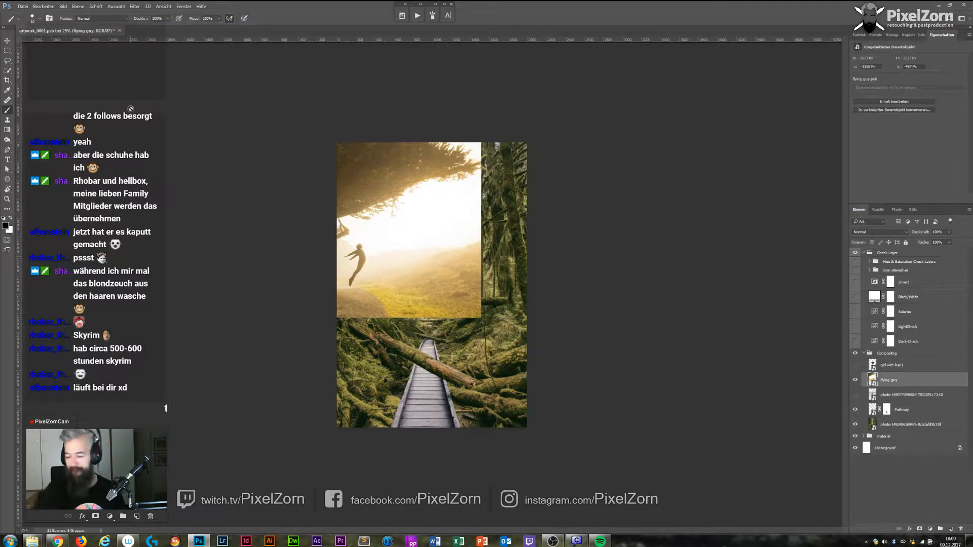
double_click(872, 381)
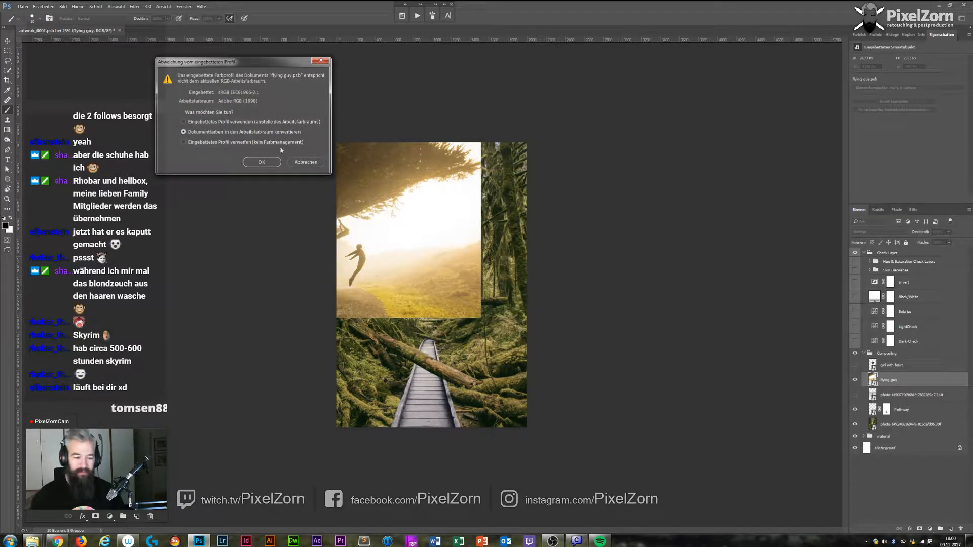
left_click(262, 161)
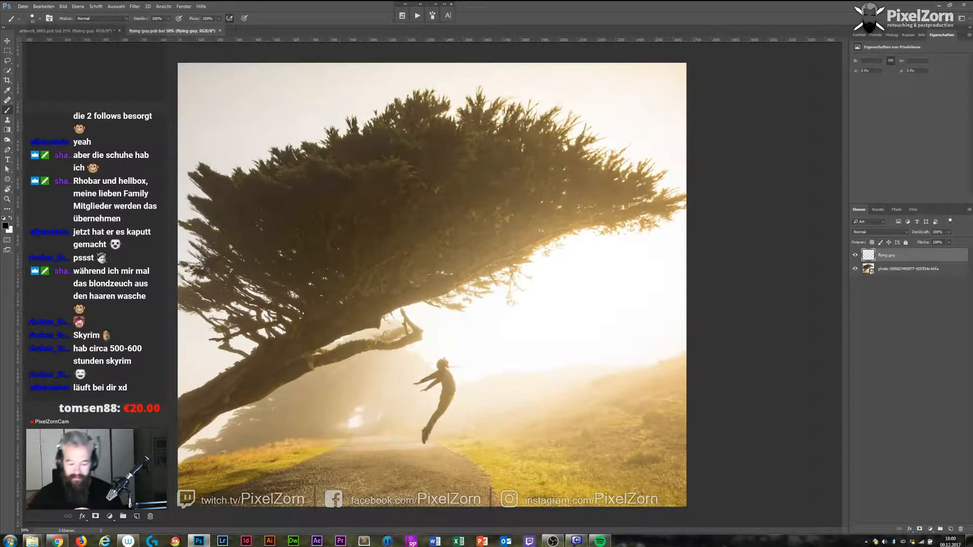
Add a layer and fill everything on it outside a rectangle around the floating man with black.
key("m")
left_click_drag(400, 355, 491, 456)
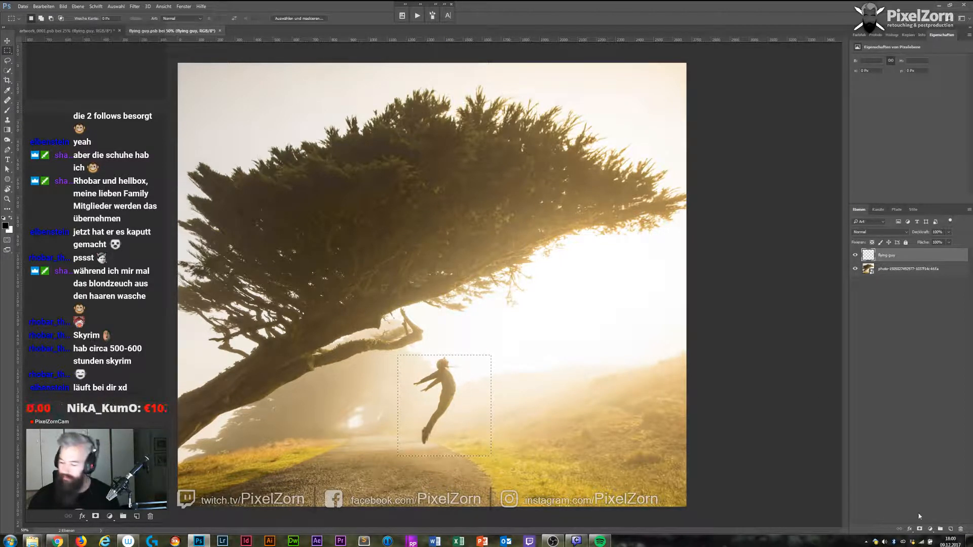
left_click(952, 529)
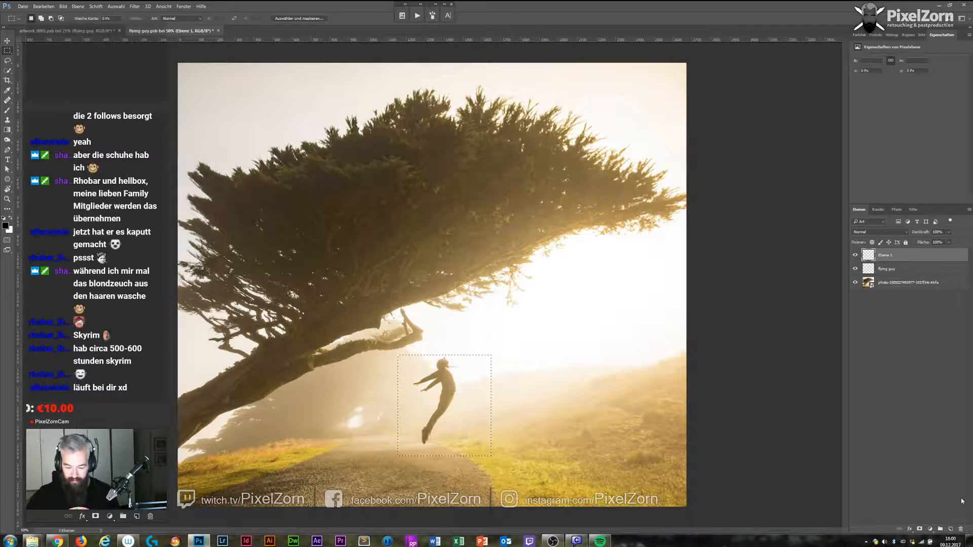
key("ctrl+shift+i")
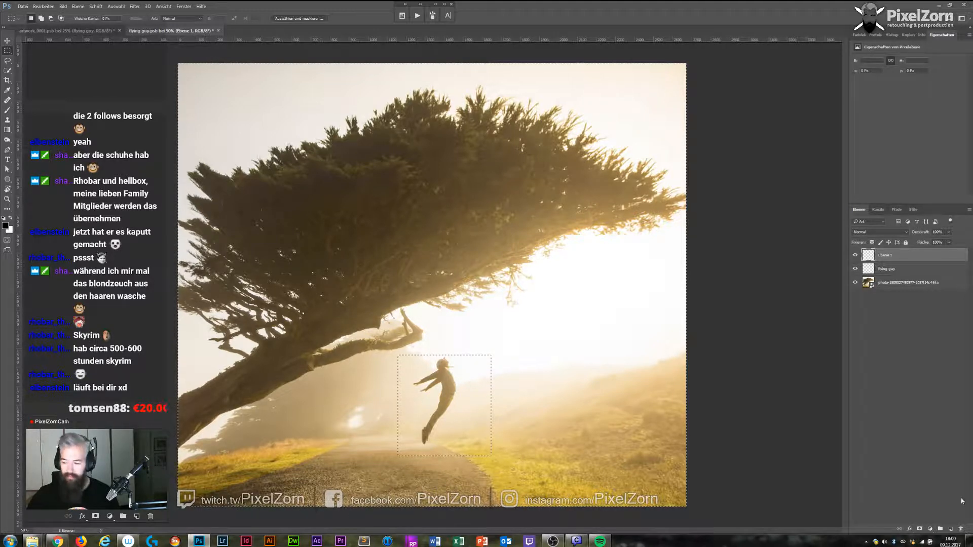
key("shift+F5")
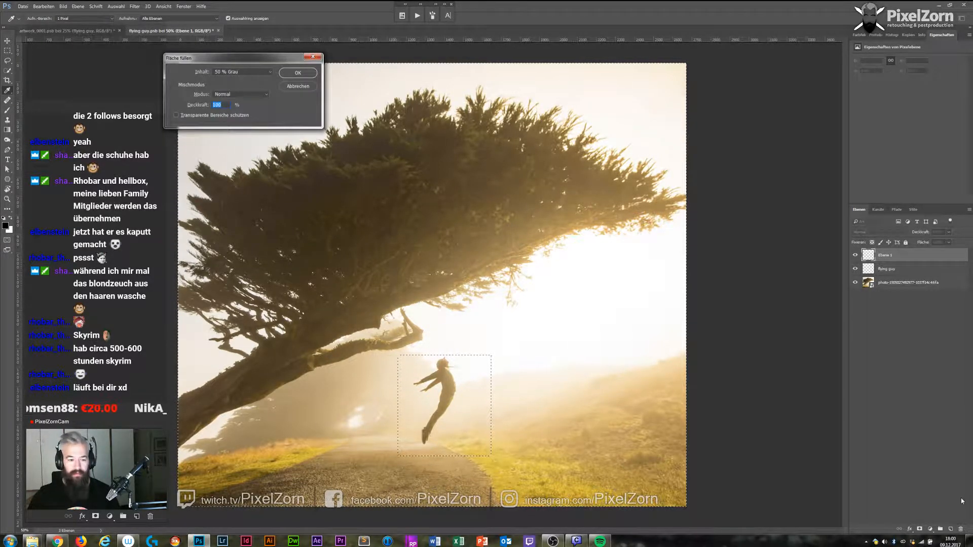
key("Return")
key("m")
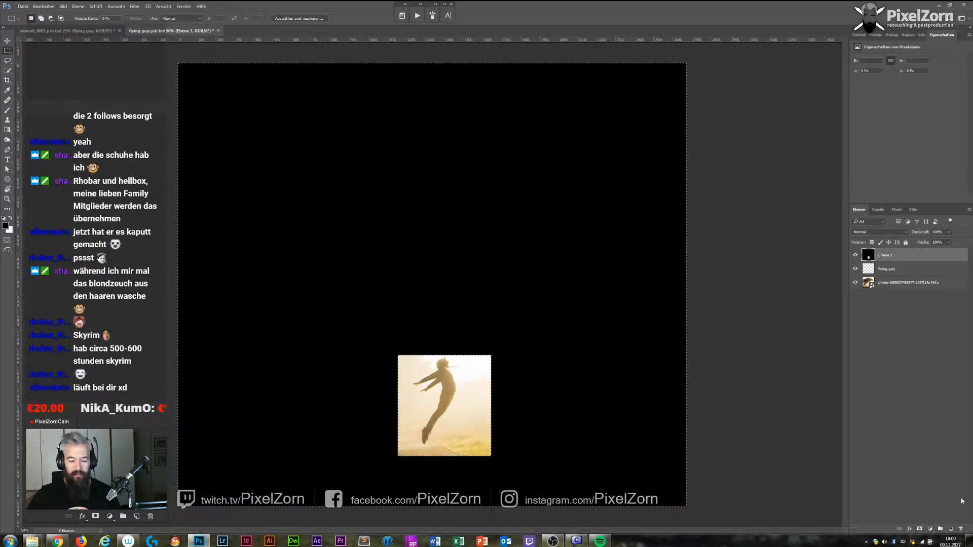
Deselect the area around the man, invert the black frame to white, and hide the frame layer.
key("ctrl+d")
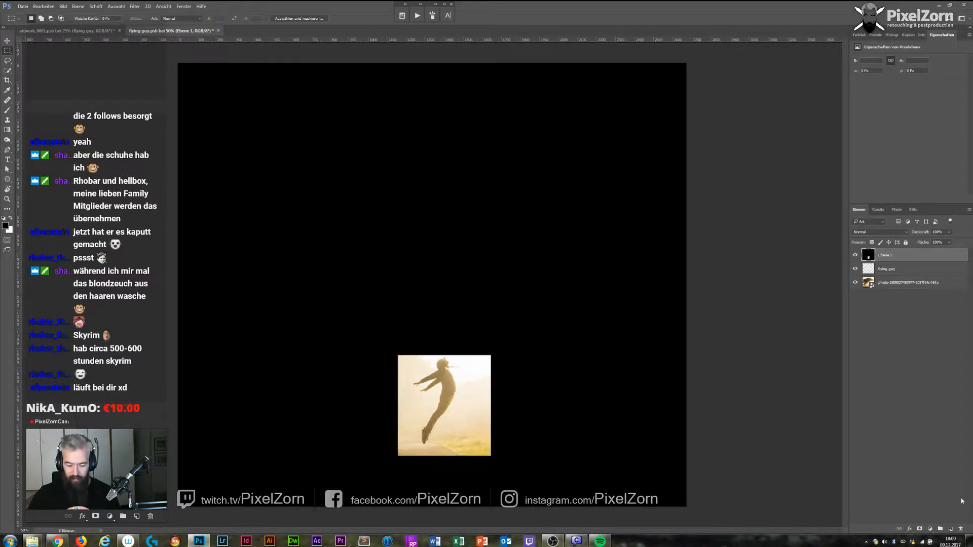
key("ctrl+i")
left_click(856, 255)
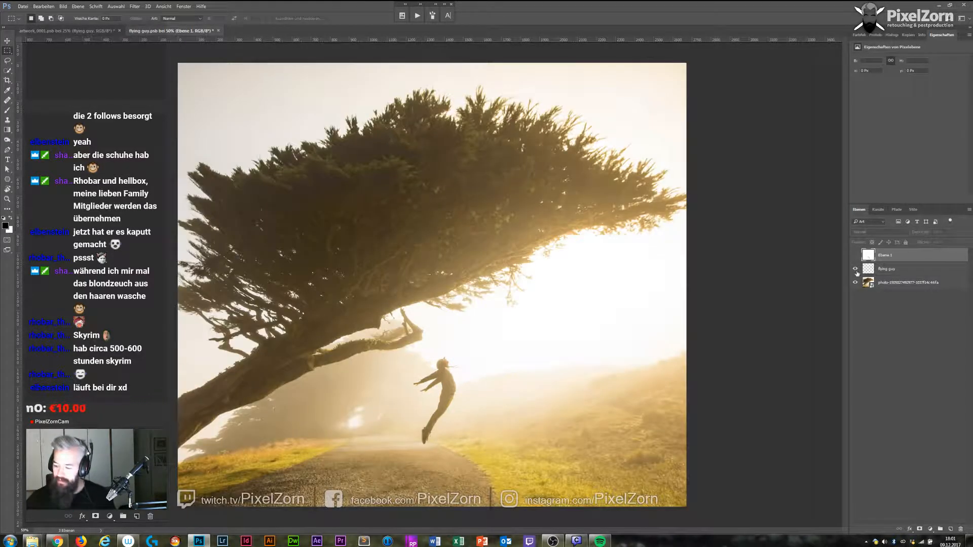
Add a Black & White adjustment above flying guy with reds -154, yellows -76, greens -200, cyans 300, blues 300 and magentas 263.
left_click(885, 269)
left_click(930, 528)
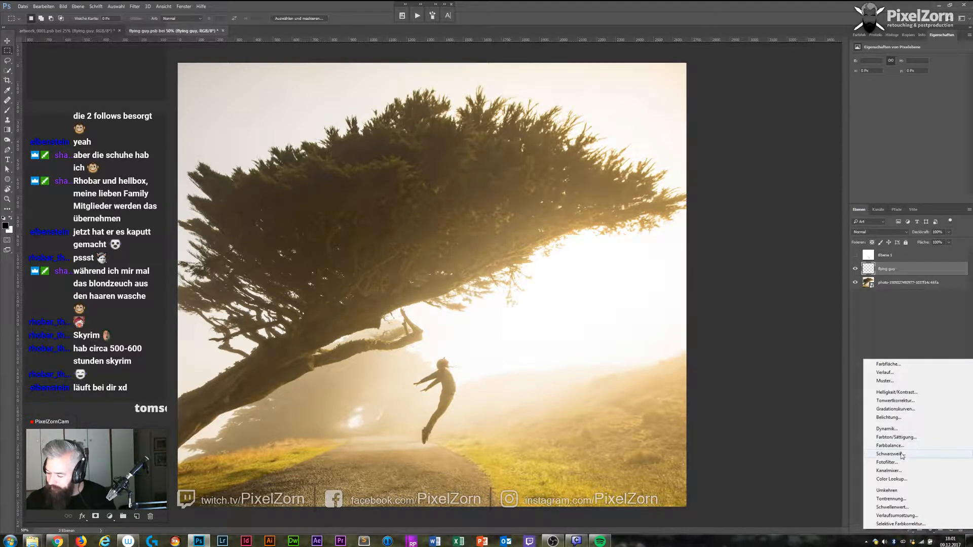
left_click(904, 454)
left_click_drag(910, 105, 882, 105)
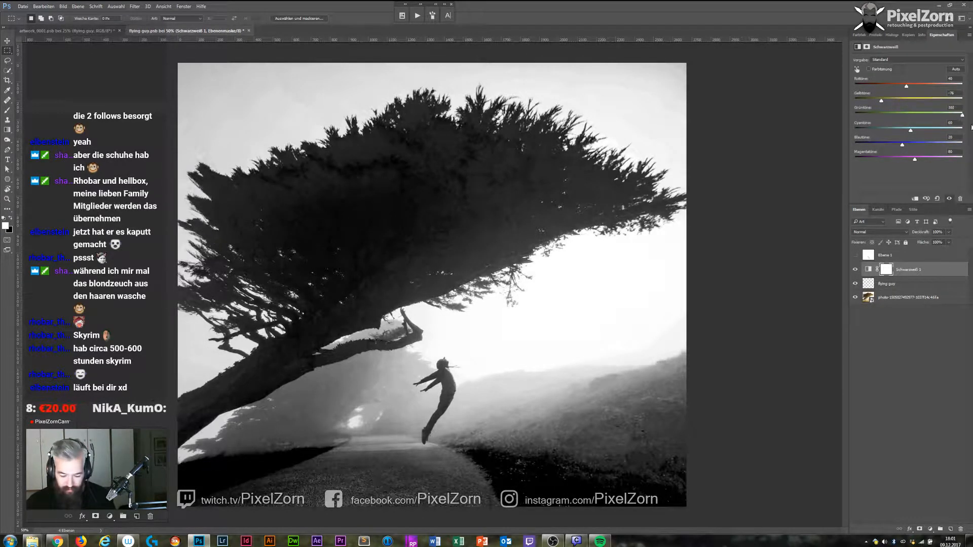
left_click_drag(905, 87, 866, 87)
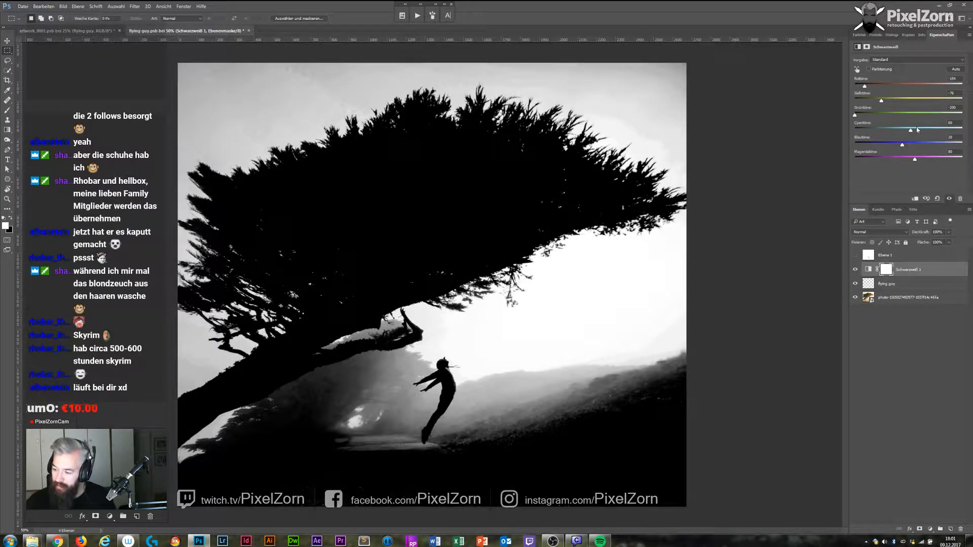
left_click_drag(899, 147, 972, 150)
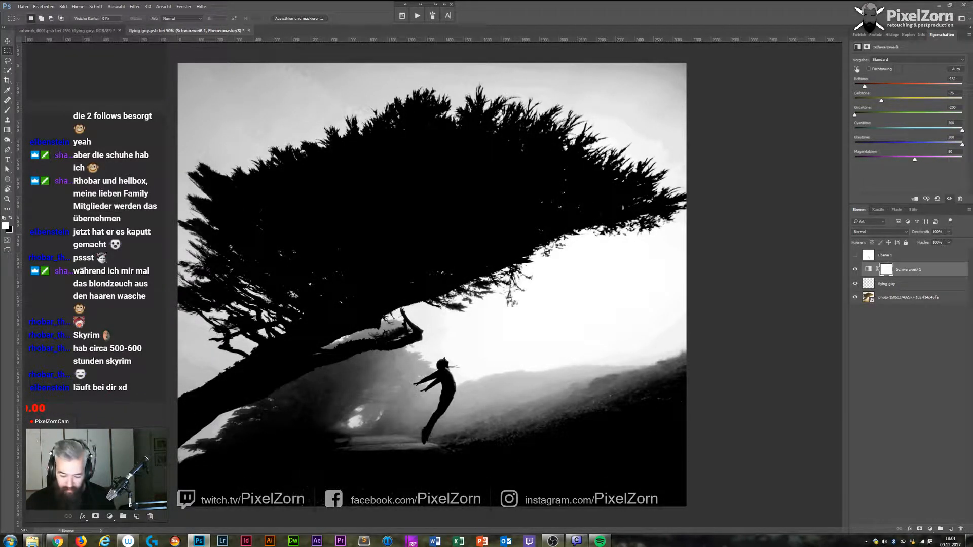
Check the floating man's black-and-white contrast inside the white frame, then hide the frame layer and reselect the Black & White adjustment.
left_click(887, 289)
left_click(856, 255)
left_click(898, 260)
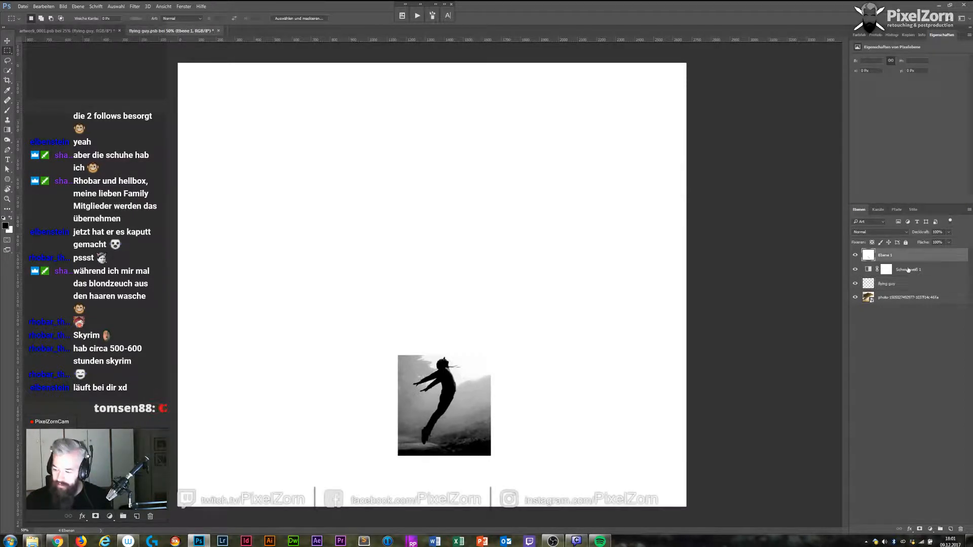
left_click(886, 269)
left_click(855, 255)
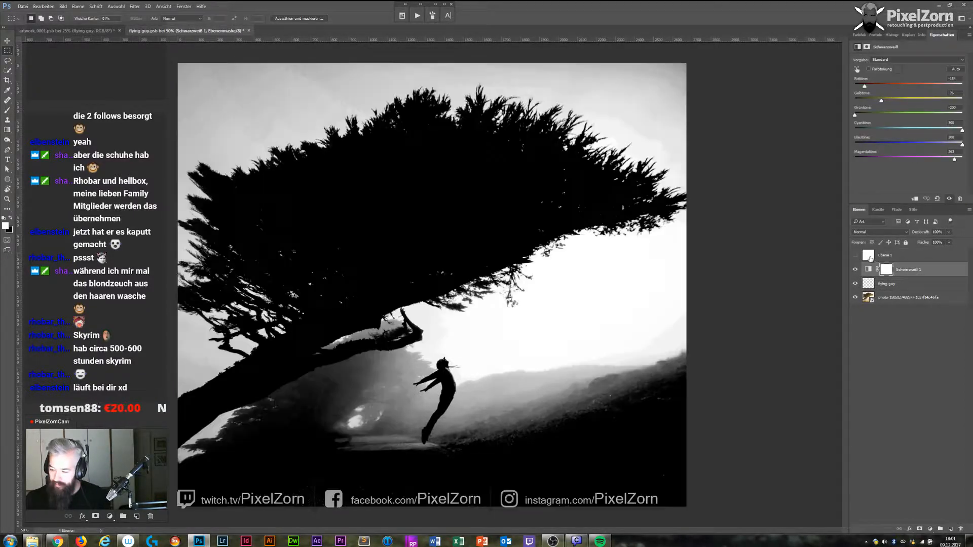
Stamp the visible black-and-white image onto a new layer and hide the Black & White adjustment and flying guy layers beneath it.
key("ctrl+shift+alt+e")
key("o")
left_click(855, 270)
left_click(855, 297)
left_click(855, 283)
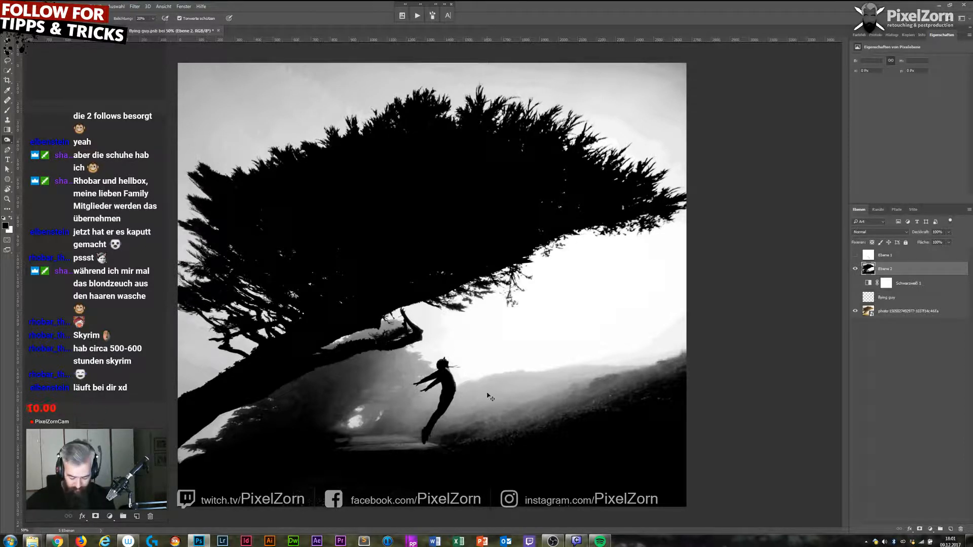
Dodge the grey background around the floating man and near his feet toward white on the stamped layer.
key("ctrl+z")
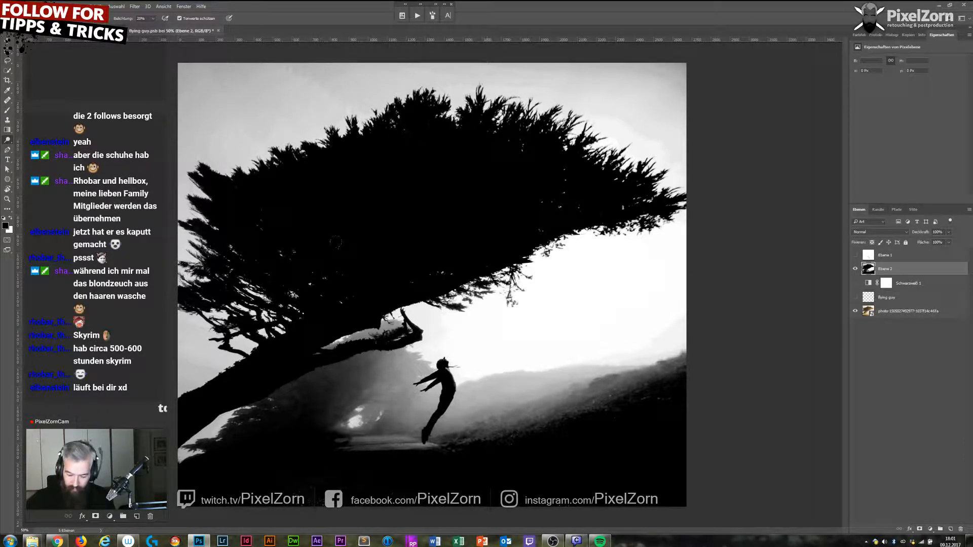
key("ctrl+alt+z")
key("ctrl+alt+z")
key("ctrl+alt+z")
key("ctrl+alt+z")
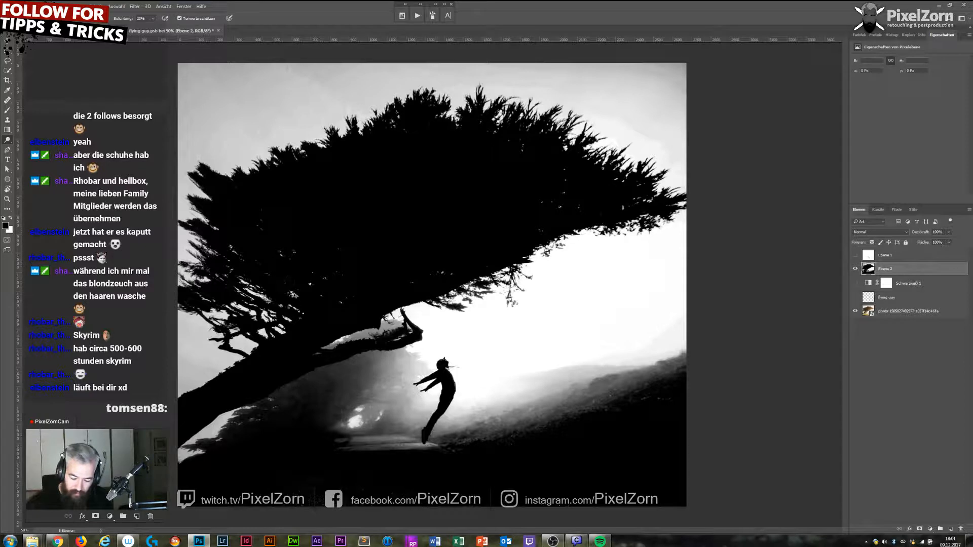
key("ctrl+alt+z")
key("ctrl+alt+z")
key("ctrl+alt+z")
key("ctrl+alt+z")
key("ctrl+alt+z")
key("ctrl+alt+z")
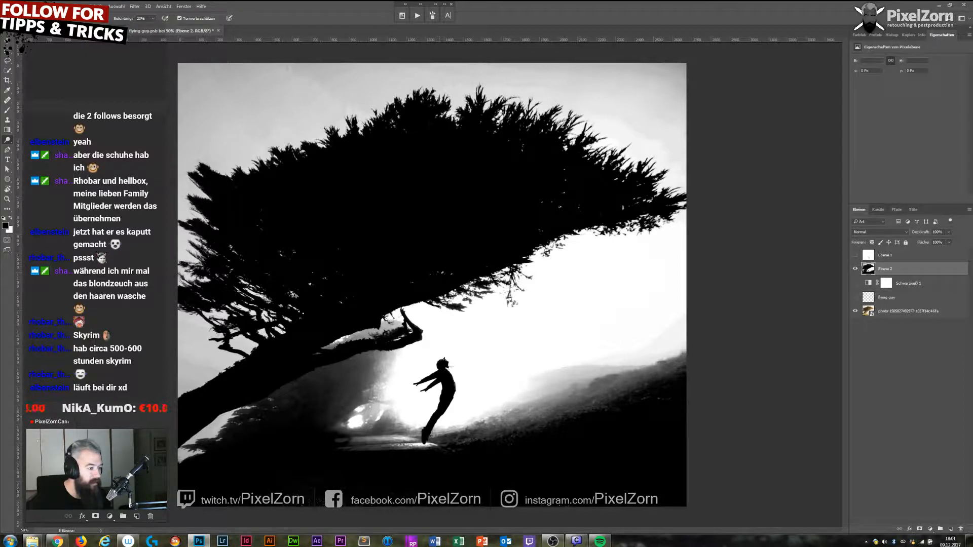
key("ctrl+alt+z")
key("ctrl+alt+z")
key("ctrl+alt+z")
key("ctrl+alt+z")
key("ctrl+alt+z")
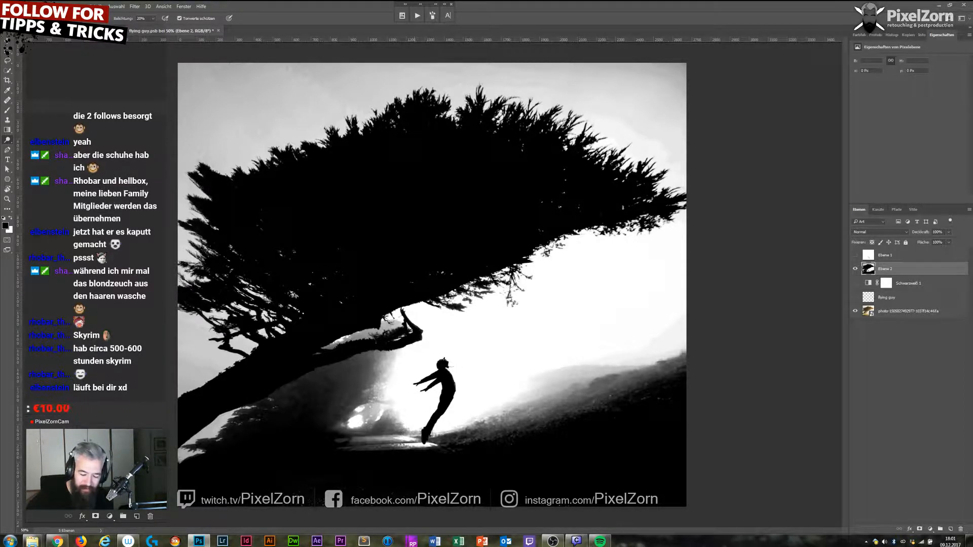
left_click_drag(411, 433, 439, 435)
Paint the remaining background around the floating man white with an enlarged brush, keeping his black silhouette intact.
key("b")
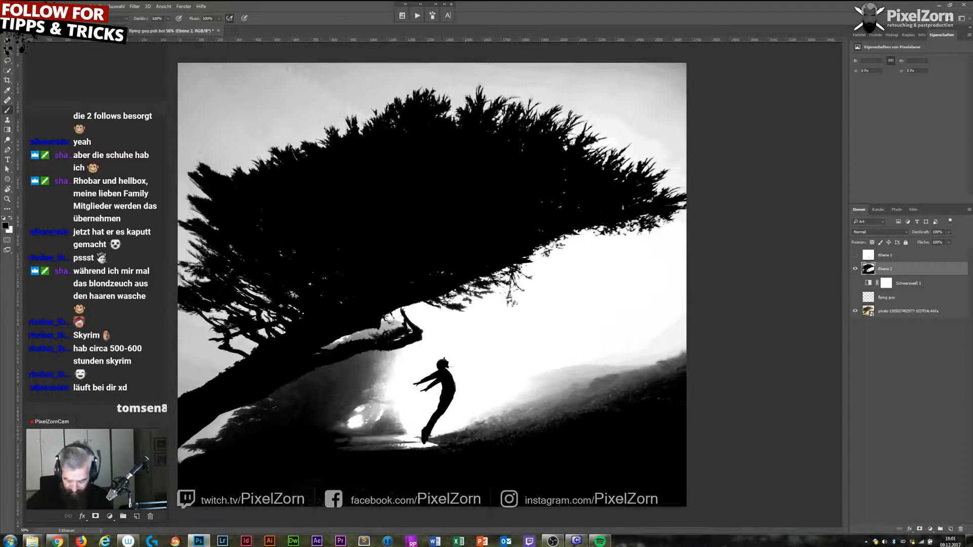
key("x")
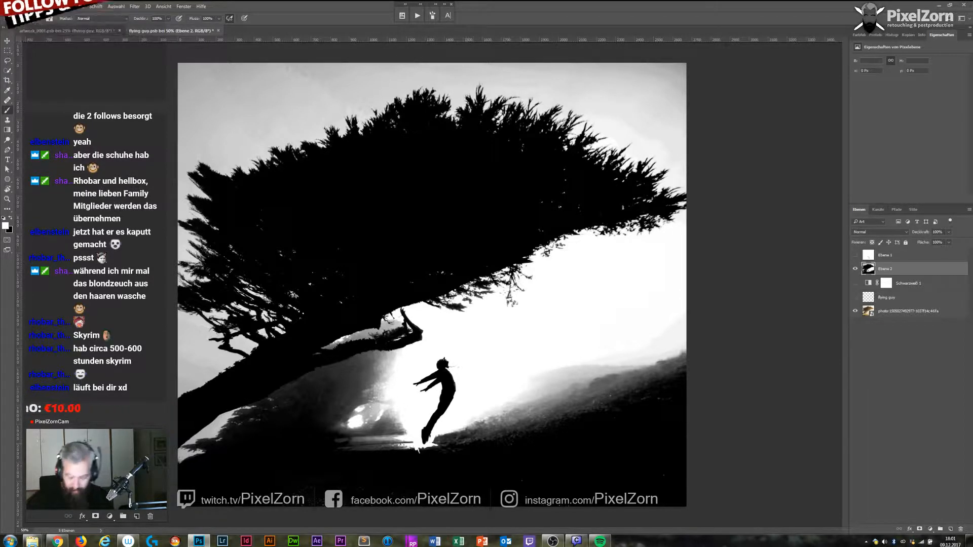
key("]")
key("]")
key("]")
key("]")
key("]")
key("]")
key("]")
mouse_move(440, 437)
left_mouse_down()
mouse_move(402, 423)
mouse_move(414, 496)
mouse_move(408, 471)
mouse_move(416, 493)
mouse_move(422, 452)
mouse_move(423, 477)
mouse_move(439, 443)
mouse_move(422, 492)
mouse_move(443, 477)
mouse_move(446, 484)
mouse_move(455, 461)
mouse_move(453, 433)
mouse_move(400, 415)
mouse_move(399, 353)
mouse_move(418, 329)
mouse_move(405, 367)
mouse_move(403, 315)
mouse_move(382, 425)
mouse_move(400, 507)
mouse_move(388, 472)
mouse_move(415, 514)
mouse_move(435, 470)
mouse_move(452, 523)
mouse_move(485, 422)
mouse_move(504, 407)
mouse_move(481, 447)
mouse_move(484, 522)
mouse_move(522, 365)
mouse_move(480, 521)
mouse_move(496, 446)
mouse_move(502, 499)
mouse_move(522, 403)
mouse_move(523, 439)
left_mouse_up()
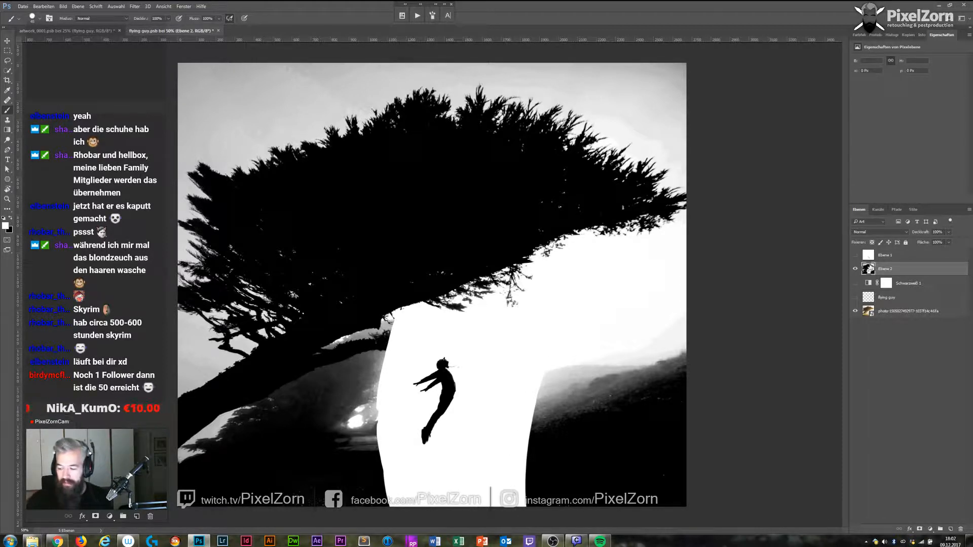
Show the white frame layer, stamp the visible silhouette onto a new layer above it, and invert that layer's colours.
left_click(856, 256)
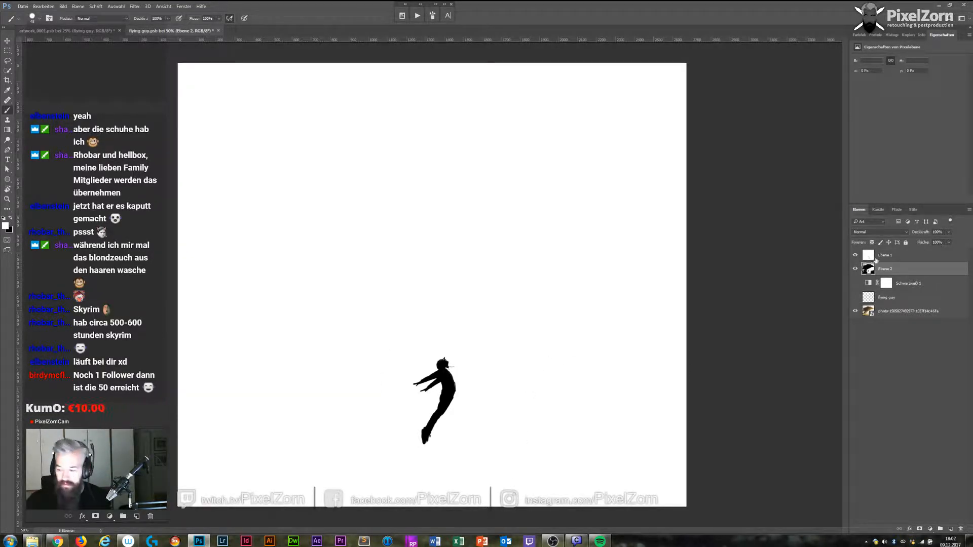
left_click(876, 260)
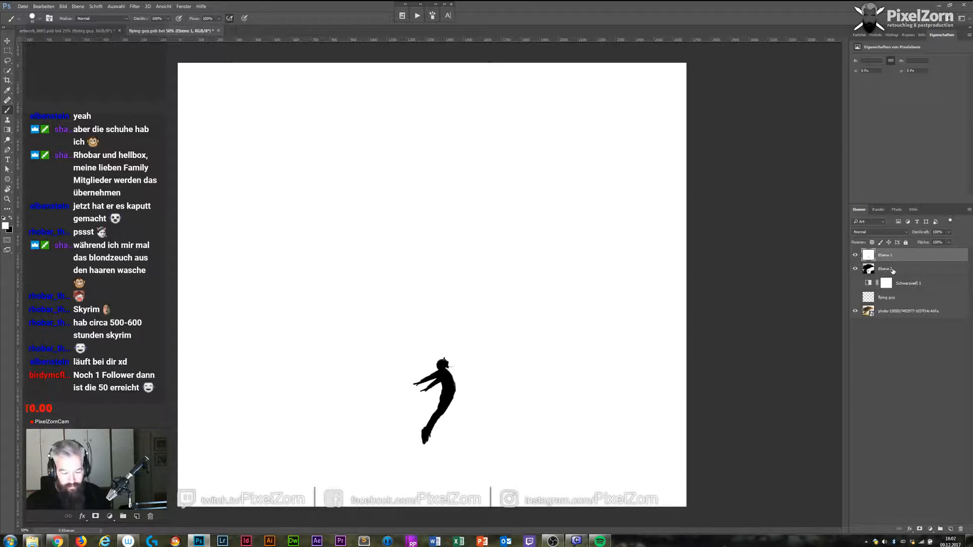
key("ctrl+shift+alt+n")
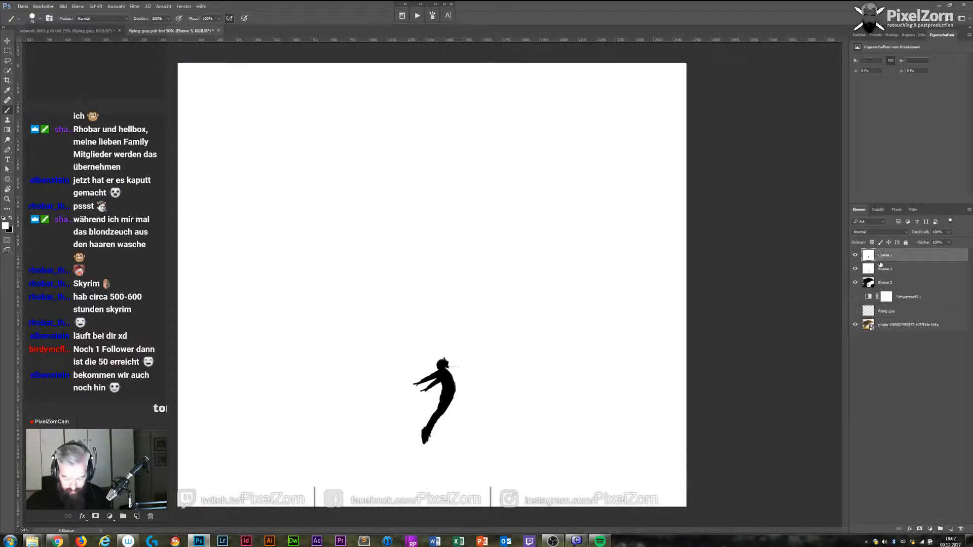
key("ctrl+i")
Copy the inverted silhouette, hide the three helper layers, and paste it into a new layer mask on the floating-man photo.
key("ctrl+a")
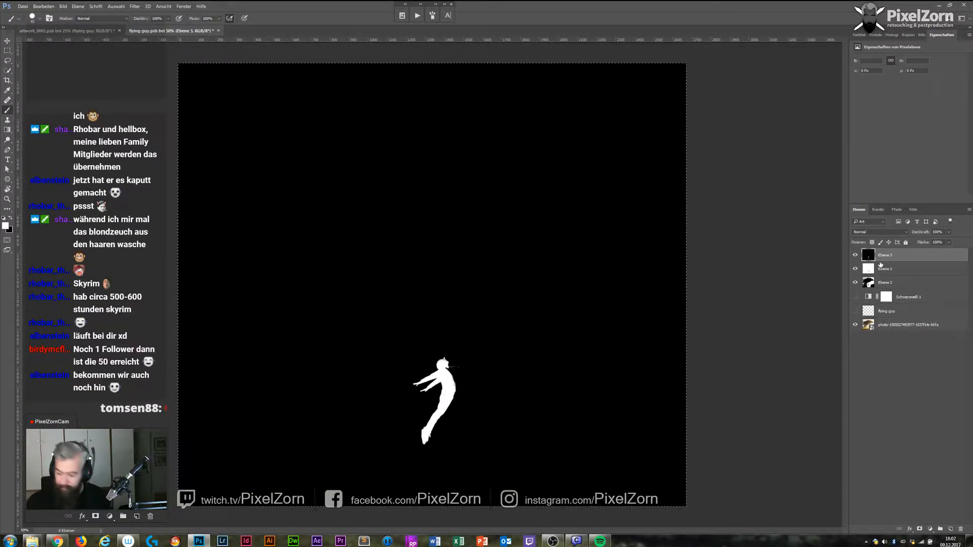
left_click_drag(855, 255, 856, 284)
left_click(896, 330)
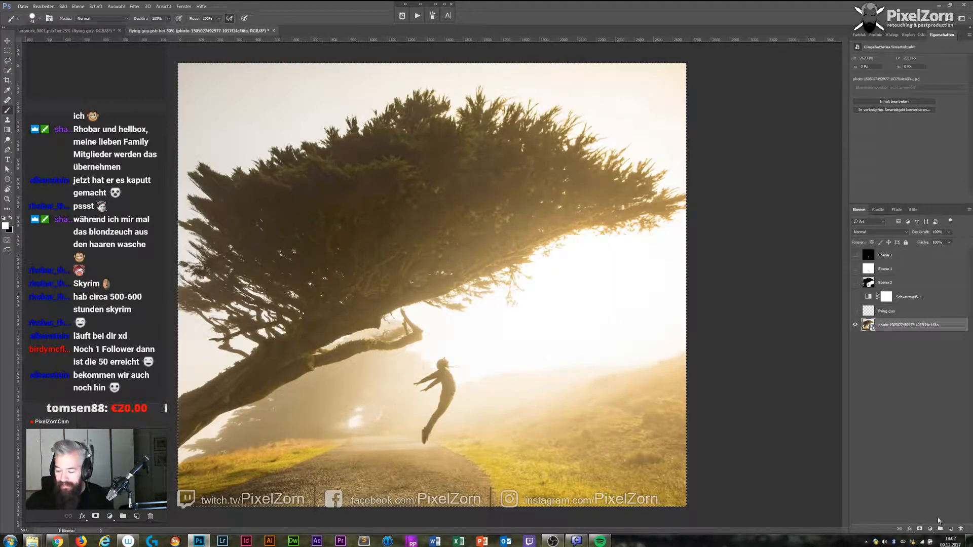
left_click(920, 529)
left_click(887, 325, "alt")
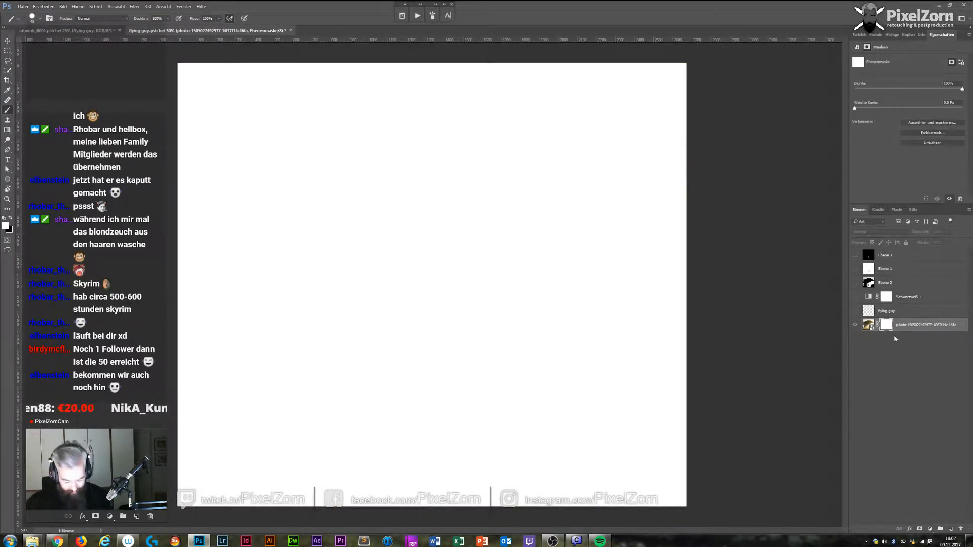
key("ctrl+v")
left_click(868, 324)
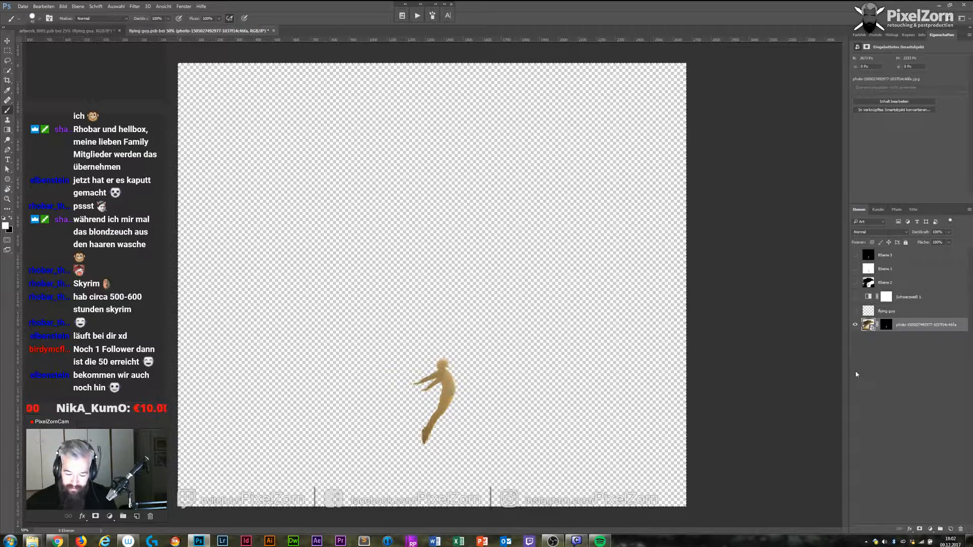
Trim the transparent area on all sides of the flying guy document, save it, and close it to return to the forest artwork.
left_click(64, 7)
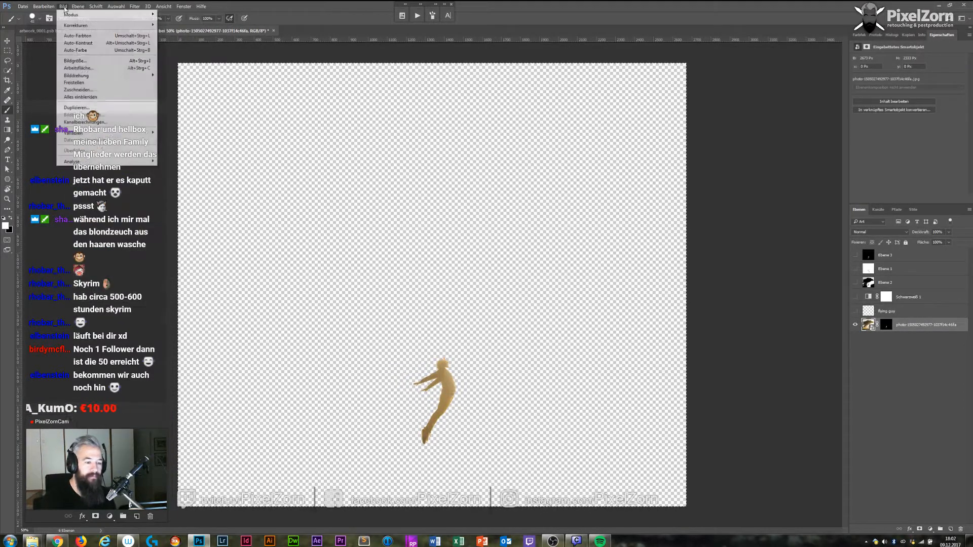
left_click(78, 90)
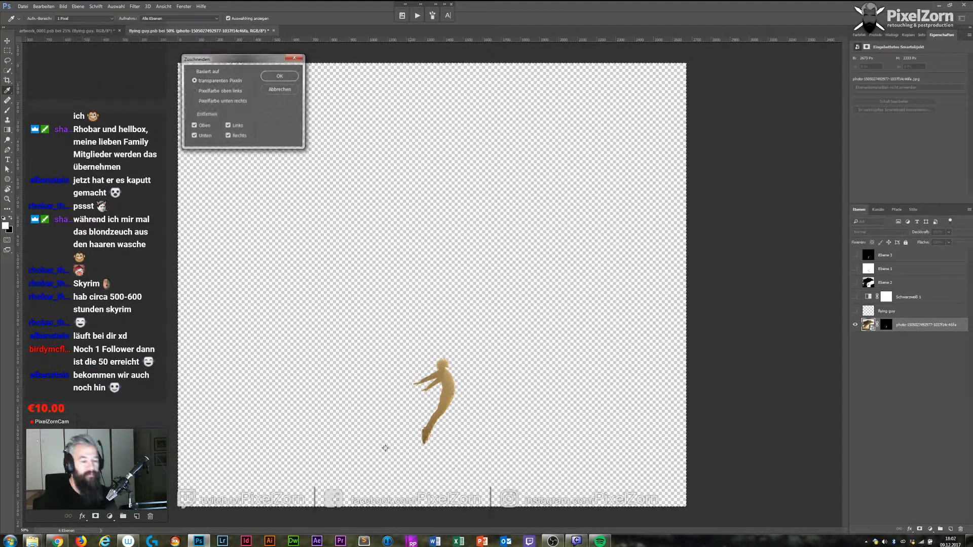
key("Return")
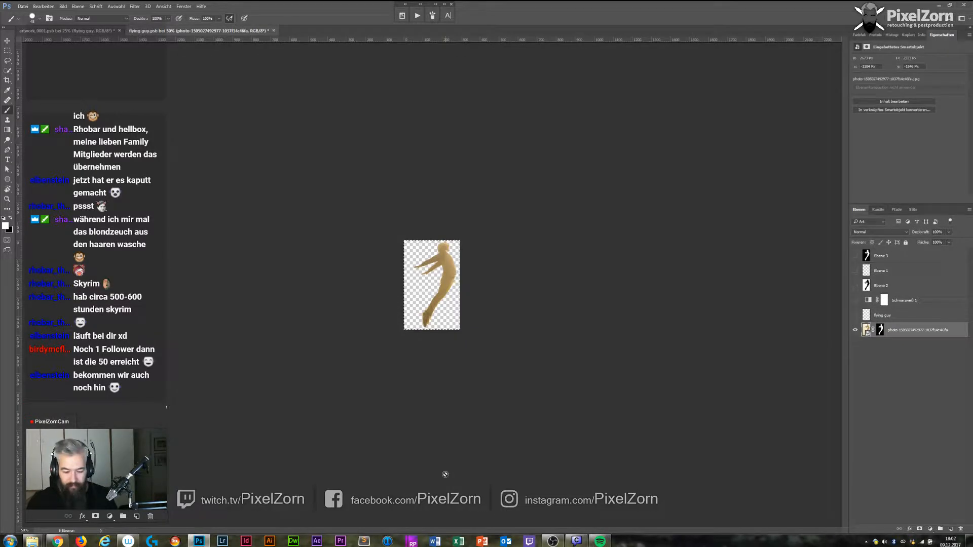
key("ctrl+s")
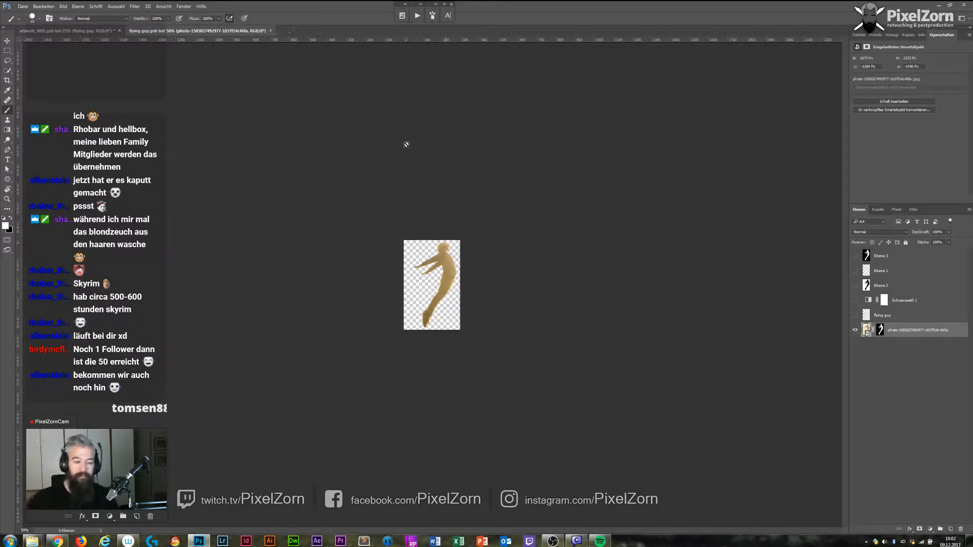
left_click(103, 32)
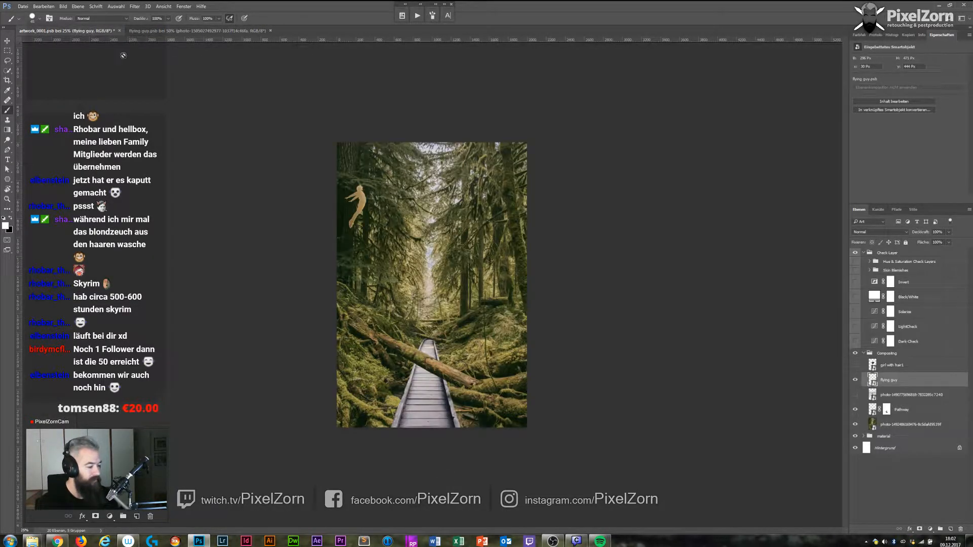
left_click(270, 31)
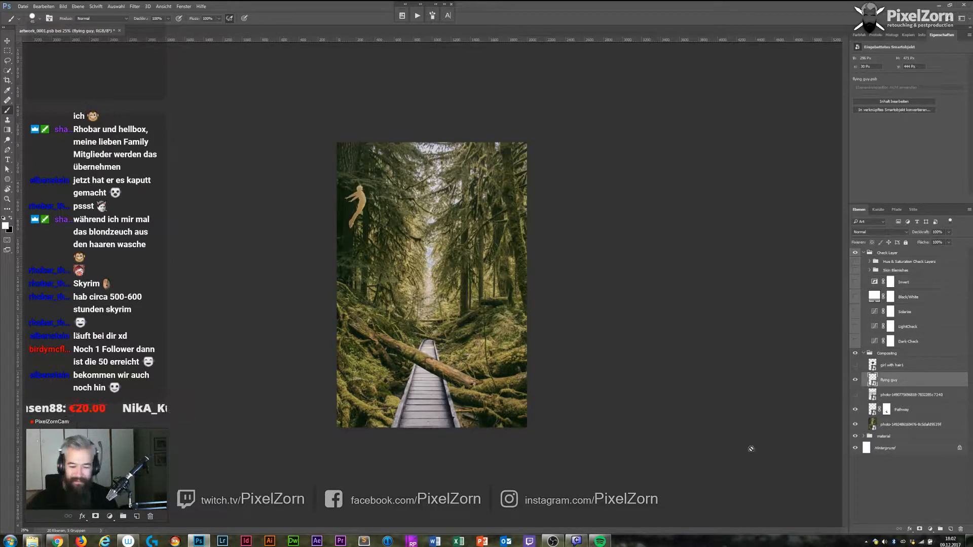
Move the flying guy beside the far end of the boardwalk, and show, reposition and slightly rotate the girl over the boardwalk.
key("v")
mouse_move(350, 200)
left_mouse_down()
mouse_move(415, 319)
mouse_move(412, 297)
mouse_move(410, 306)
left_mouse_up()
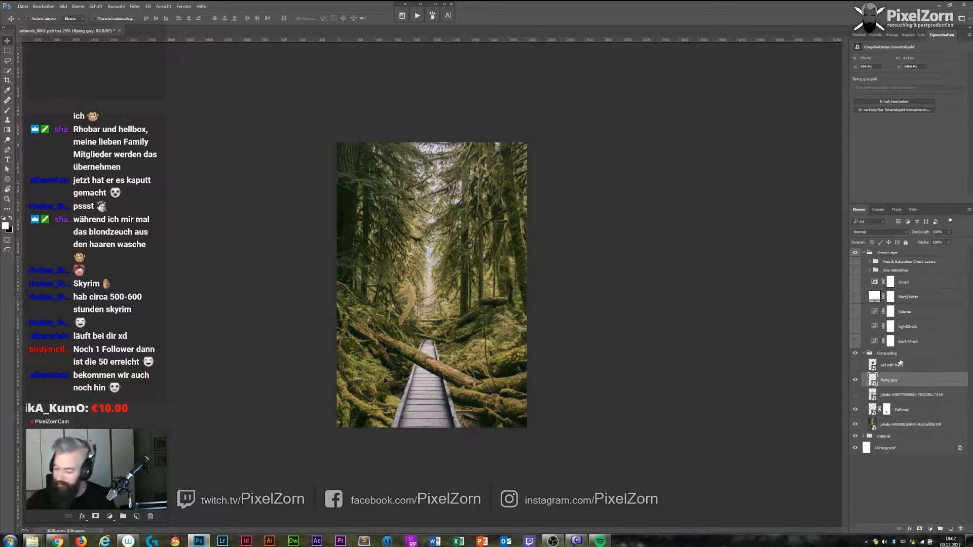
left_click(856, 365)
left_click(894, 366)
left_click_drag(442, 258, 478, 299)
key("ctrl+t")
left_click_drag(542, 273, 563, 248)
key("Return")
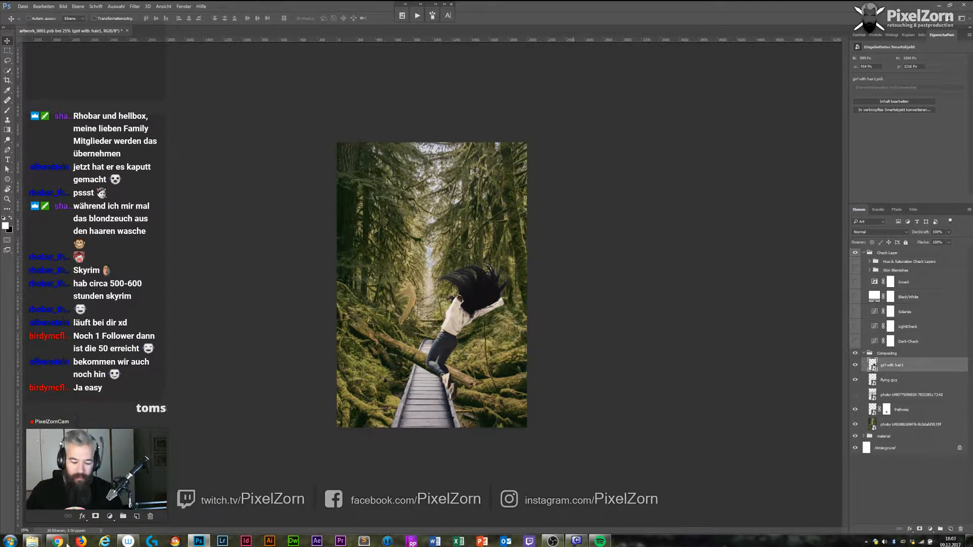
Place the glowing four-armed shape on black and the white jellyfish on blue from the 00_sources folder into the forest artwork.
left_click(202, 502)
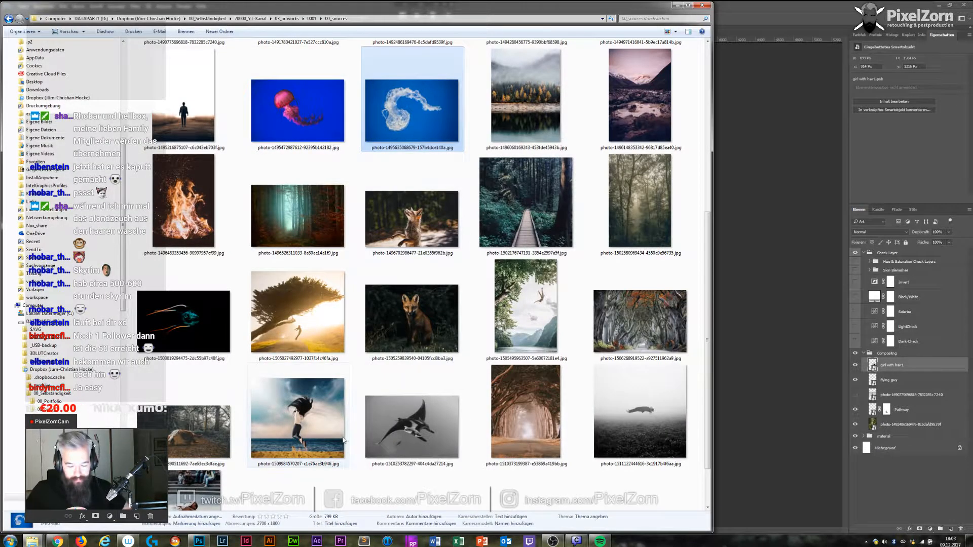
left_click(194, 329)
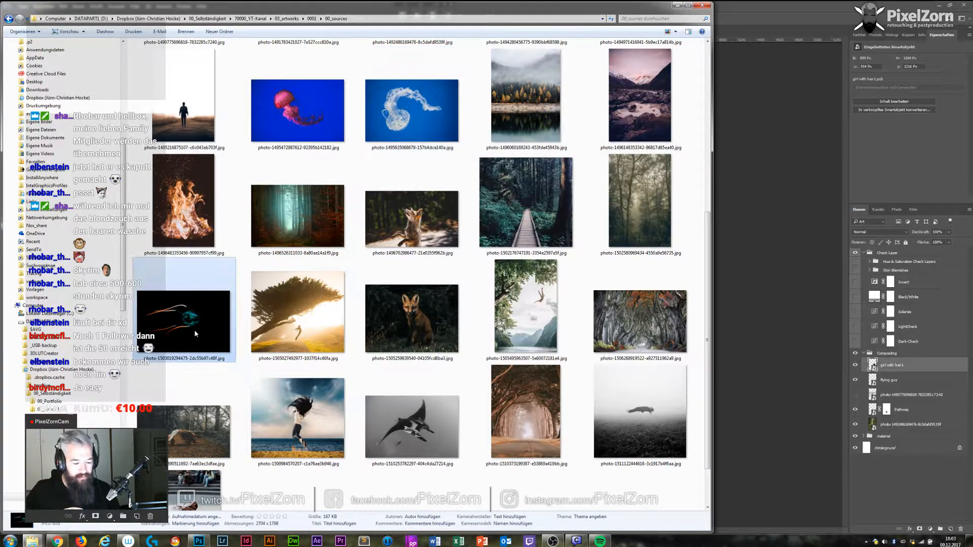
left_click_drag(192, 330, 756, 76)
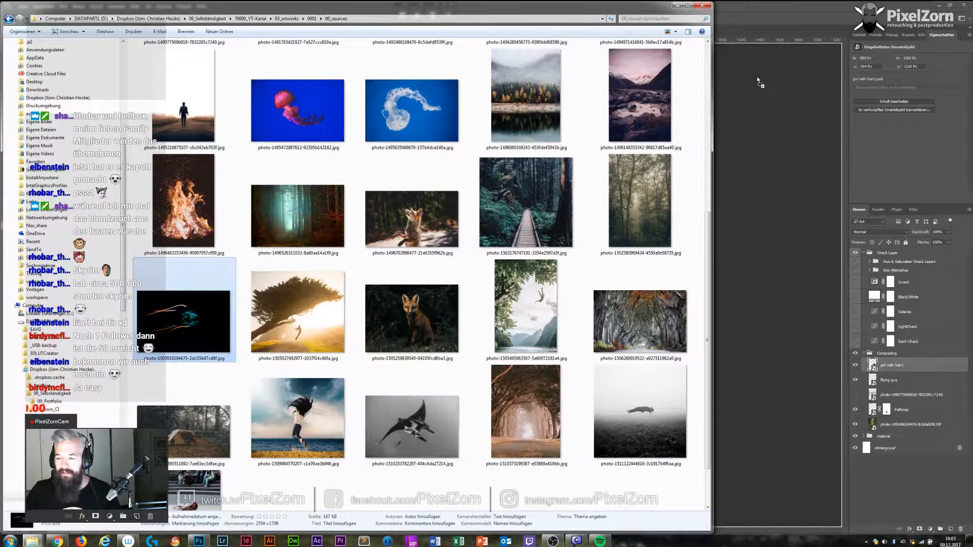
key("Return")
key("alt+Tab")
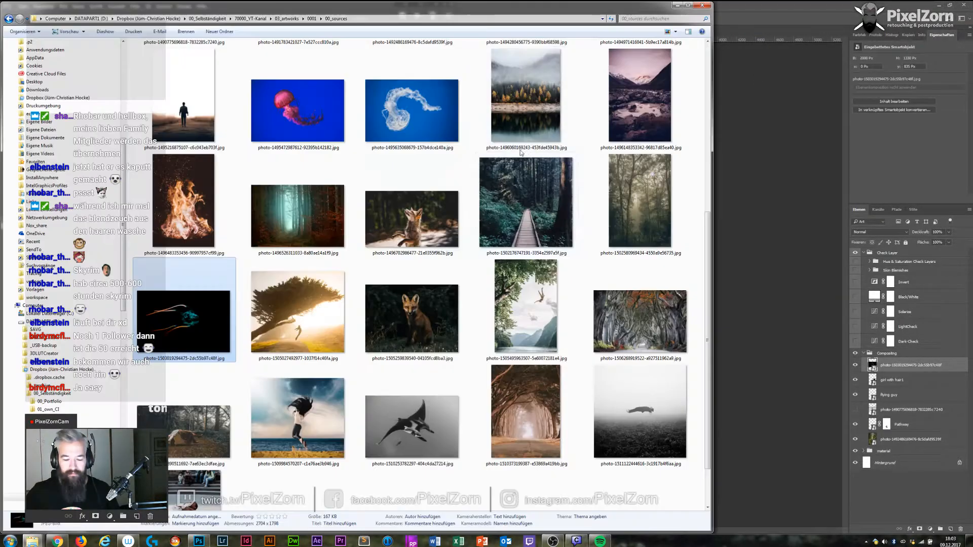
left_click_drag(414, 120, 731, 178)
key("Return")
Scale the white jellyfish photo to 100% with linked proportions and hide its layer.
key("ctrl+t")
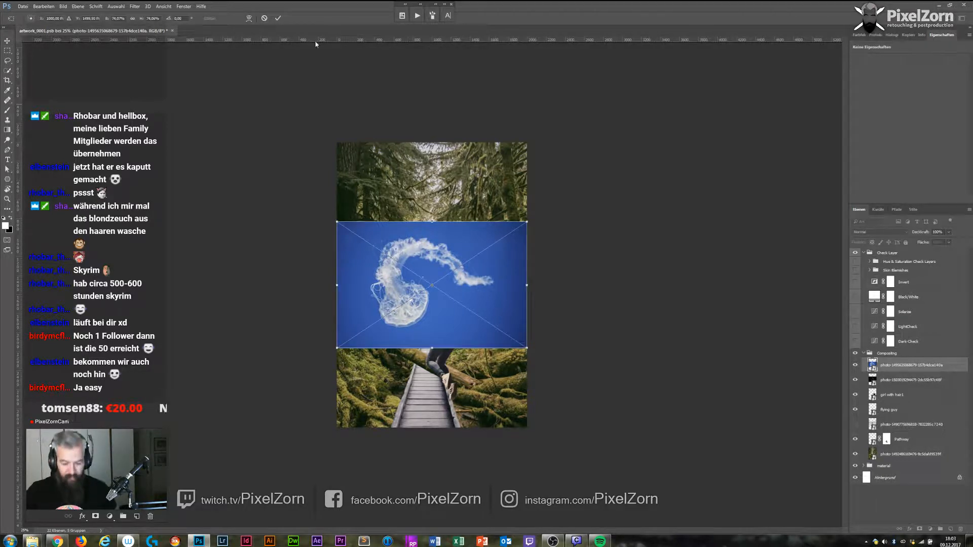
left_click(132, 18)
left_click(118, 18)
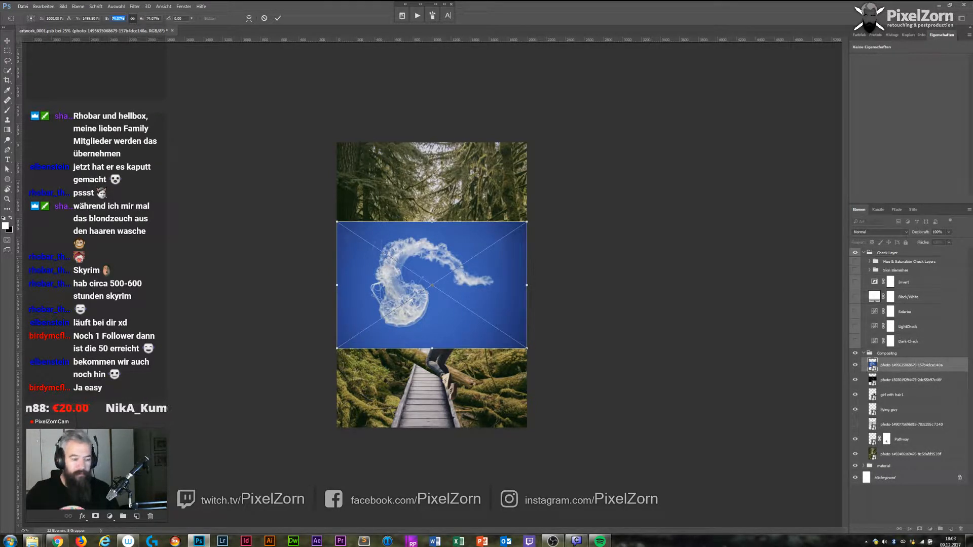
type("100")
key("Return")
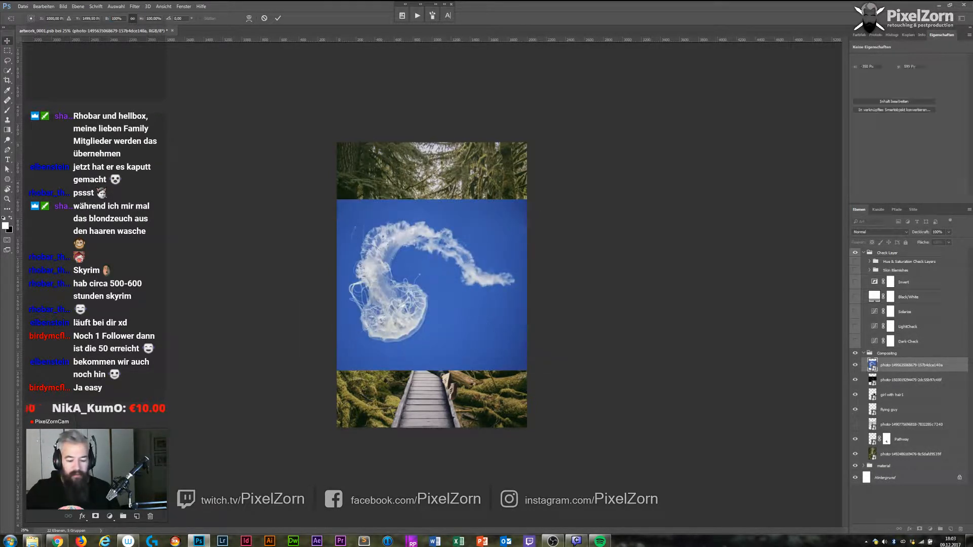
left_click(855, 365)
Scale the black photo with the glowing four-armed shape to 100% with linked proportions.
left_click(906, 380)
key("ctrl+t")
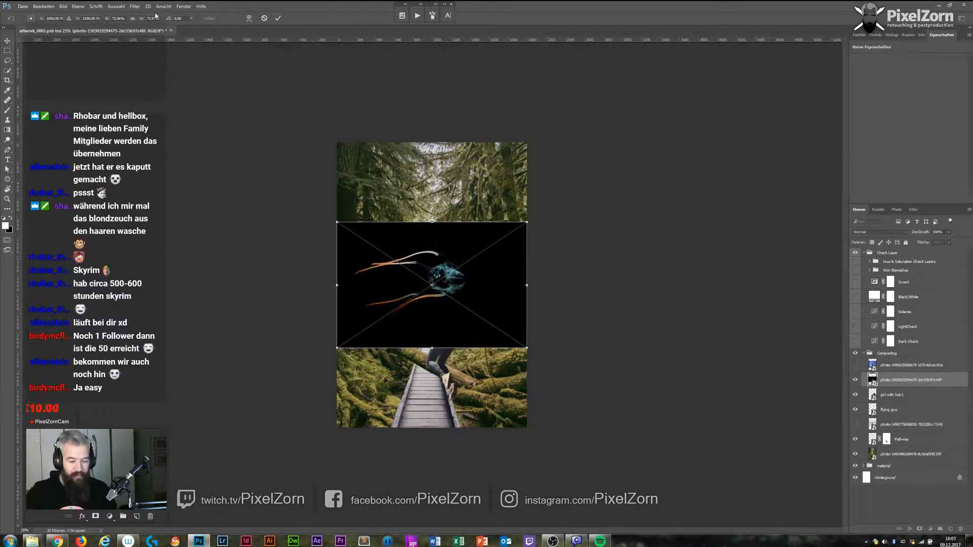
left_click(133, 18)
left_click(118, 18)
type("100")
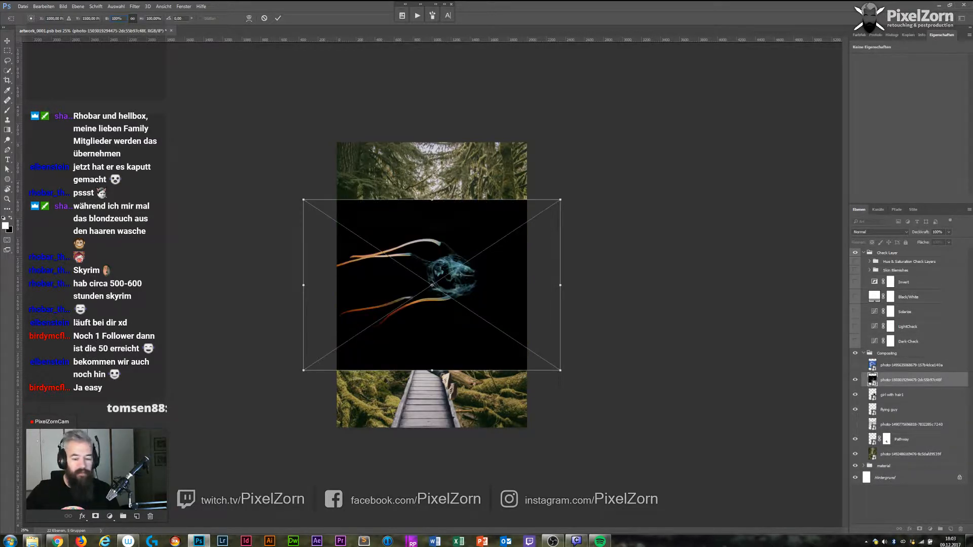
key("Return")
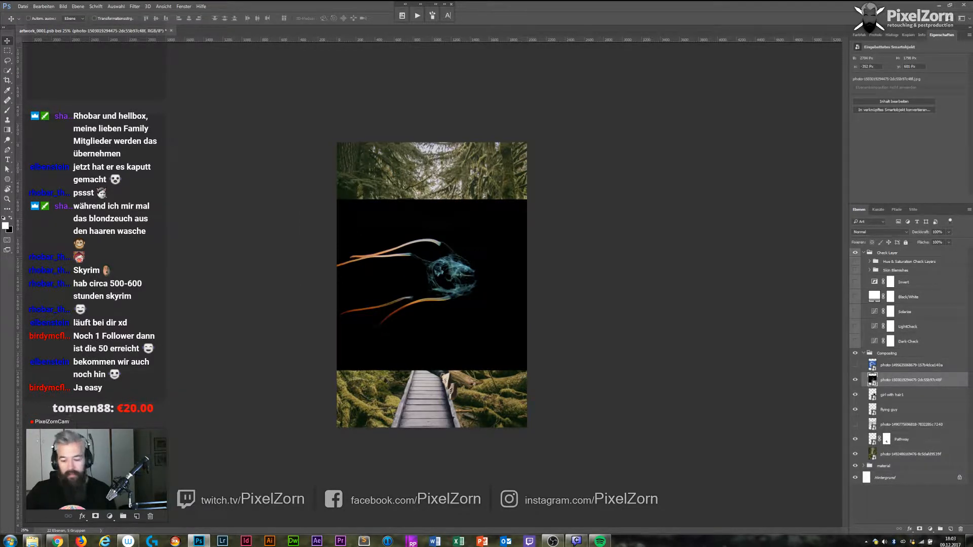
Rotate the glowing four-armed photo by -90° so its orange arms hang downward.
key("ctrl+t")
left_click_drag(603, 172, 342, 102)
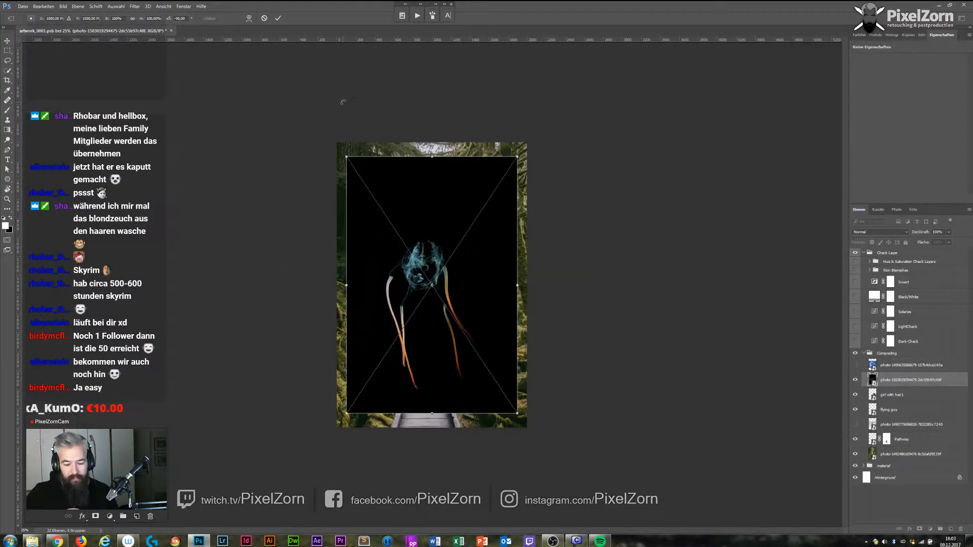
key("Return")
key("ctrl+plus")
key("ctrl+plus")
key("ctrl+plus")
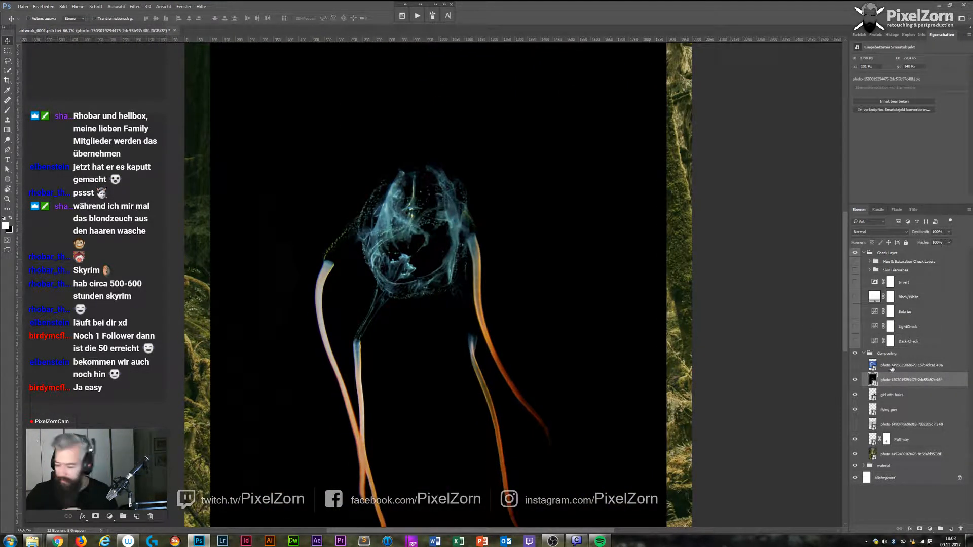
Add a new empty layer above the glowing four-armed photo and name it quadroarms.
left_click(951, 529)
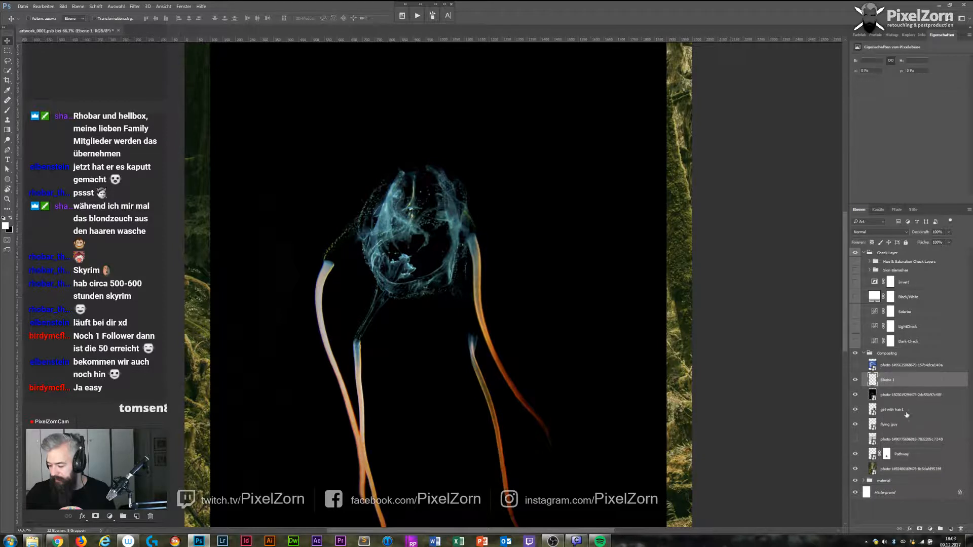
left_click(901, 395, "shift")
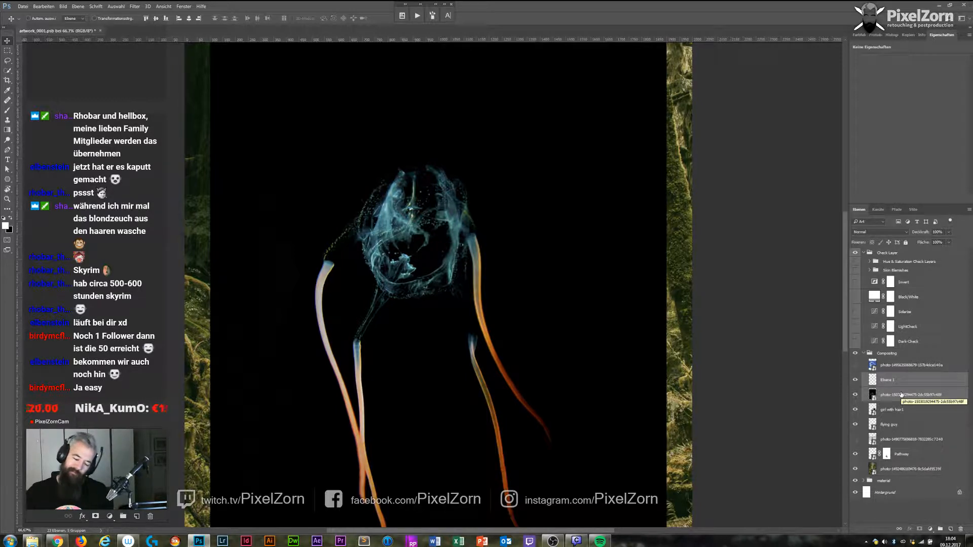
key("ctrl")
double_click(883, 381)
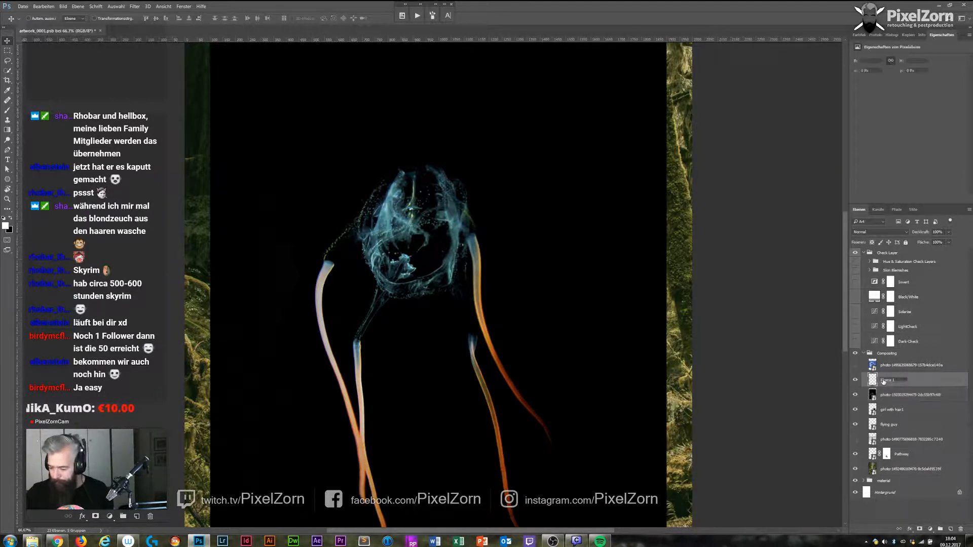
key("BackSpace")
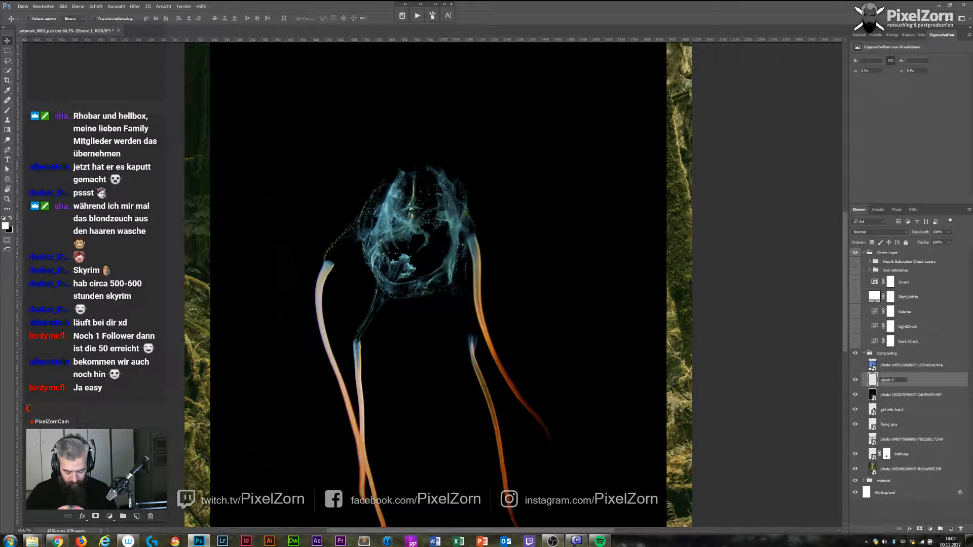
type("quadroarms")
key("Return")
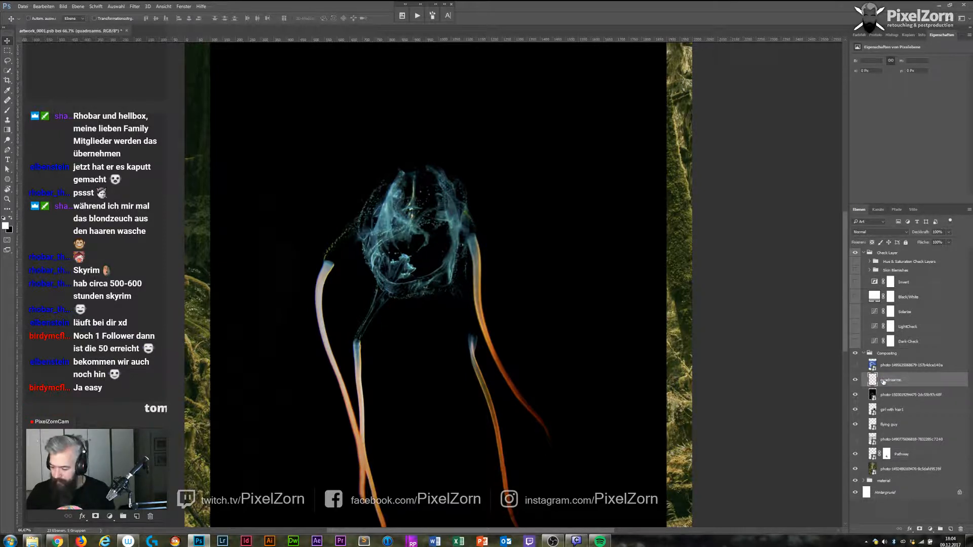
Convert the quadroarms layer and the four-armed photo into one smart object, and open its contents using the embedded colour profile.
left_click(903, 398, "shift")
left_click(136, 6)
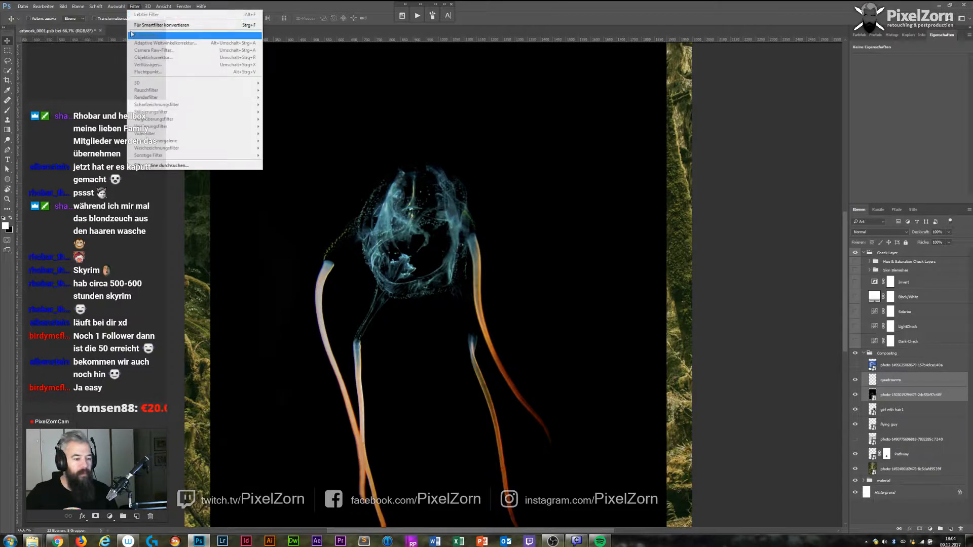
left_click(157, 24)
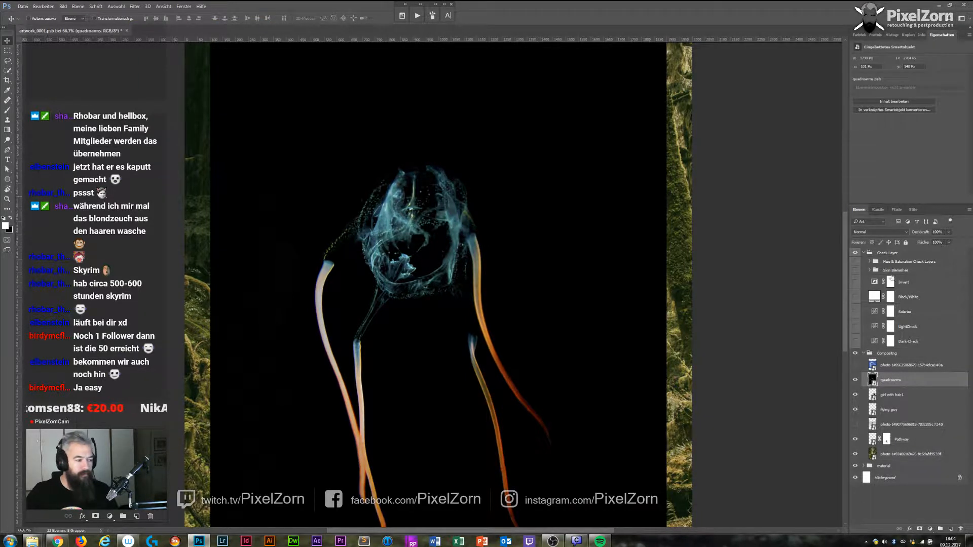
double_click(872, 380)
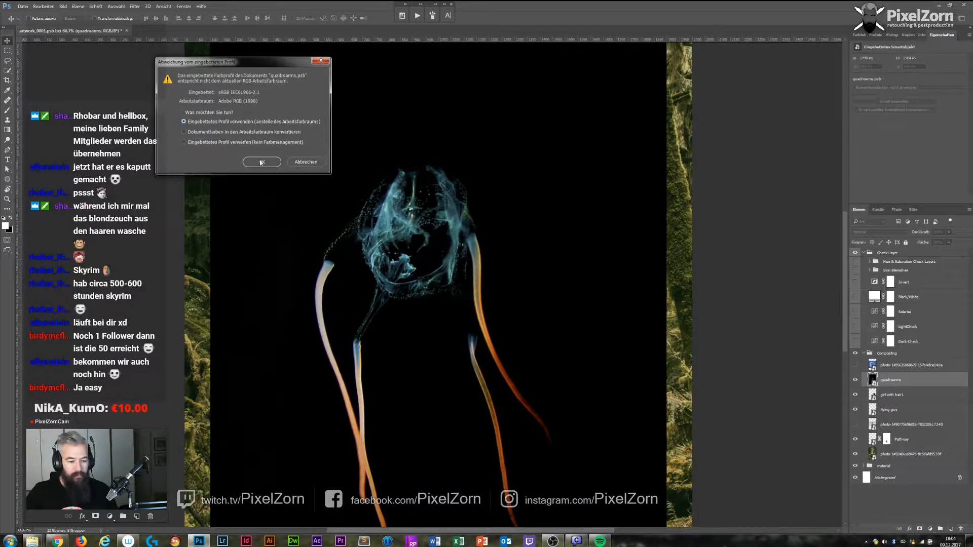
left_click(262, 162)
left_click(871, 276)
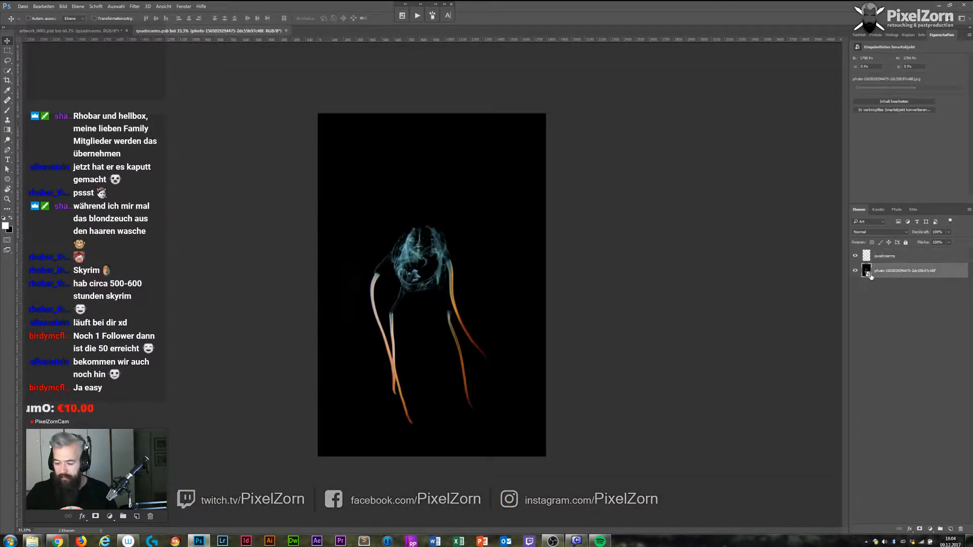
Compare the photo's red, green and blue channels, copy the entire red channel, and restore the RGB view.
left_click(878, 209)
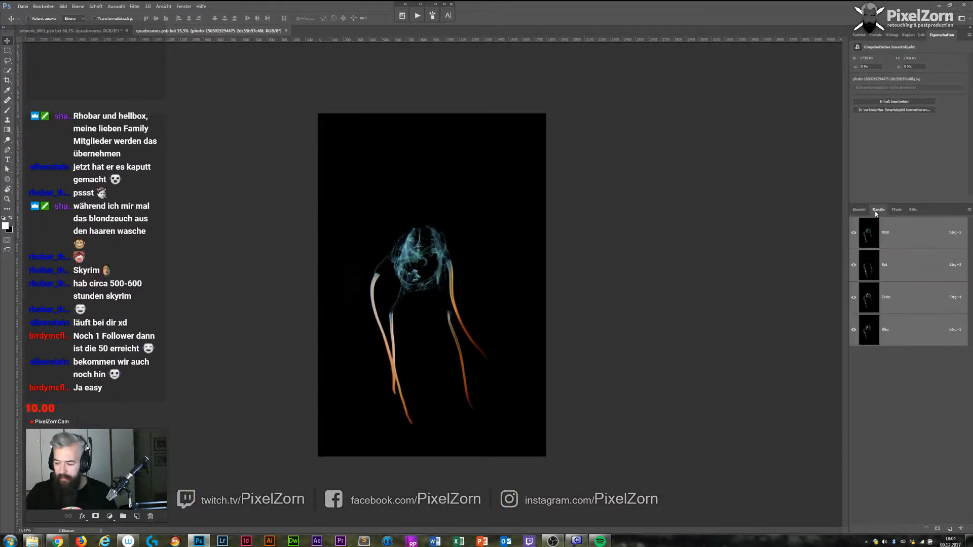
left_click(870, 264)
left_click(872, 297)
left_click(872, 325)
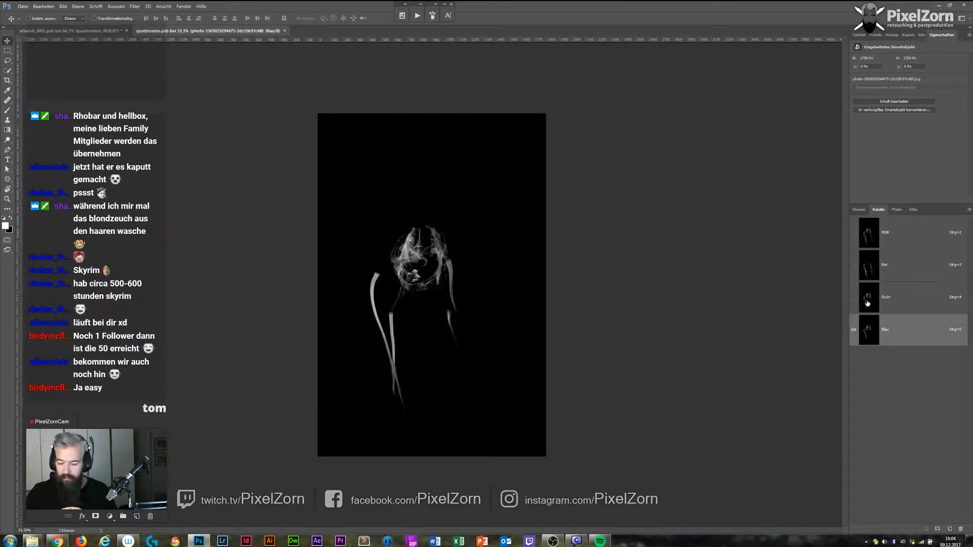
left_click(868, 303)
left_click(870, 278)
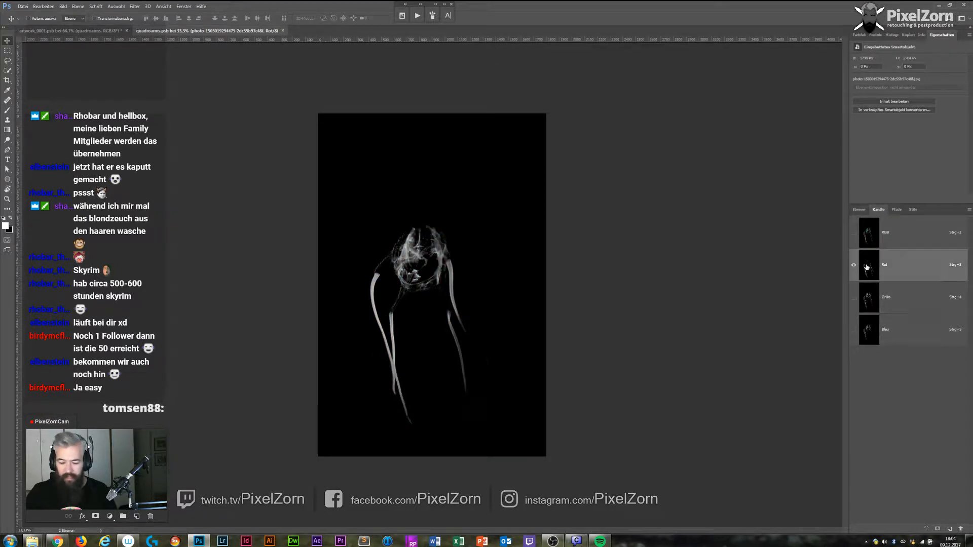
left_click(873, 297)
left_click(871, 271, "ctrl")
left_click(884, 232)
left_click(859, 210)
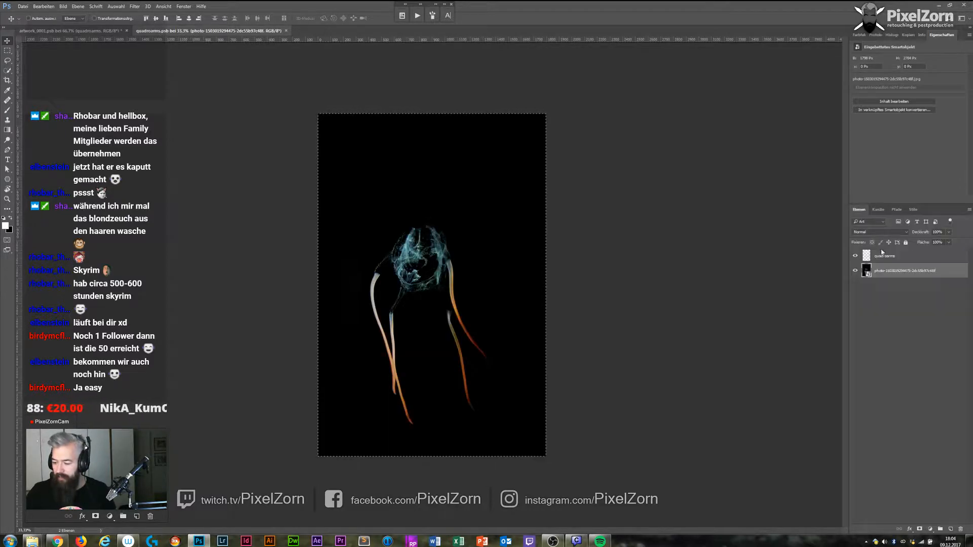
Paste the copied red channel into the quadroarms layer, hide that layer, and select the four-armed photo layer.
left_click(867, 250)
key("alt+BackSpace")
key("ctrl+d")
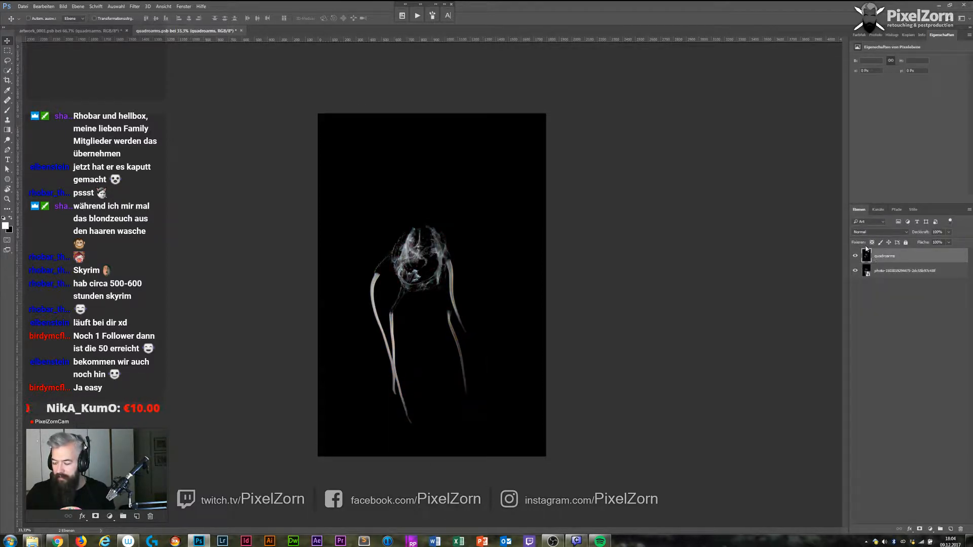
left_click(888, 270)
left_click(855, 257)
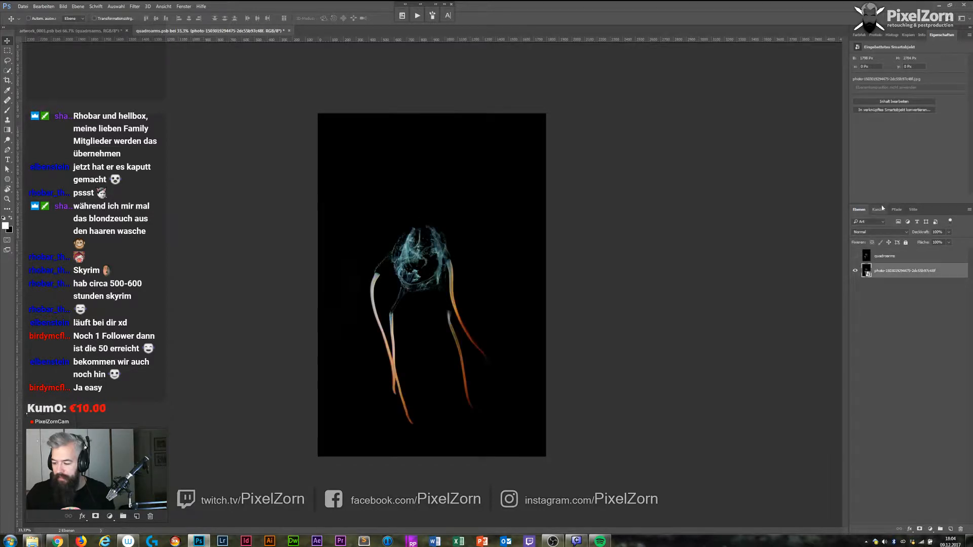
Compare the four-armed photo's green and blue channels, copy the entire red channel, and restore the RGB view.
left_click(878, 209)
left_click(866, 301)
left_click(868, 328)
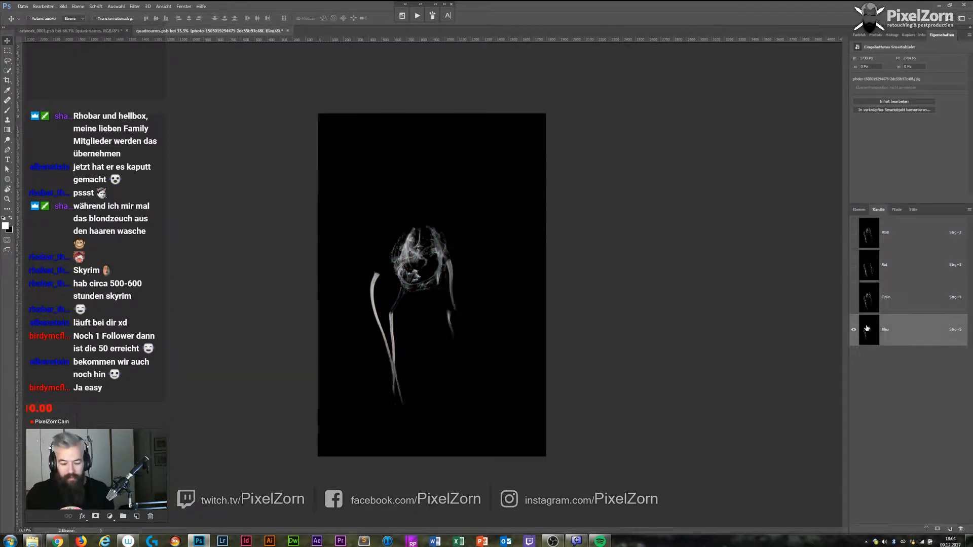
left_click(868, 269)
key("ctrl+a")
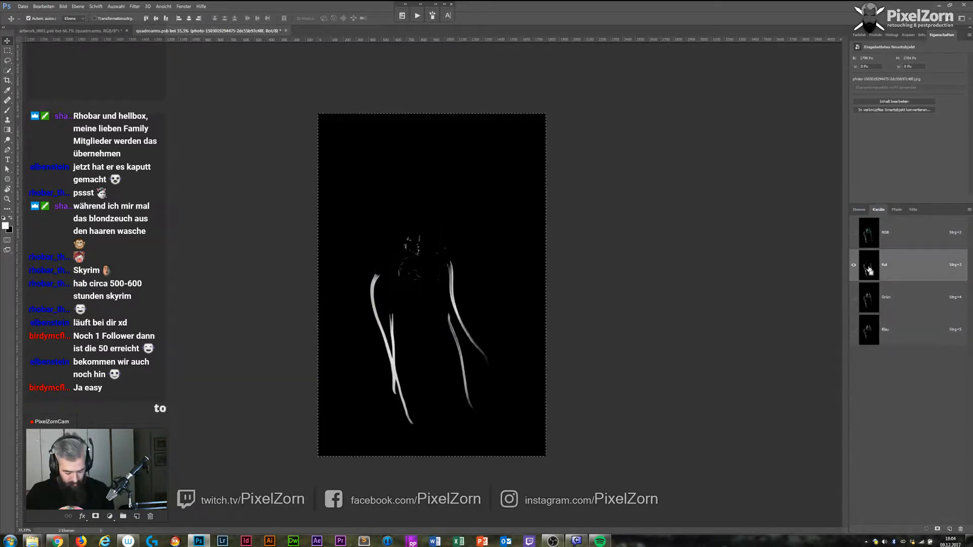
left_click(869, 236)
Show the quadroarms layer, paste the copied red channel above it, and set the pasted layer's blend mode to Screen (Negativ multiplizieren).
left_click(858, 211)
left_click(892, 256)
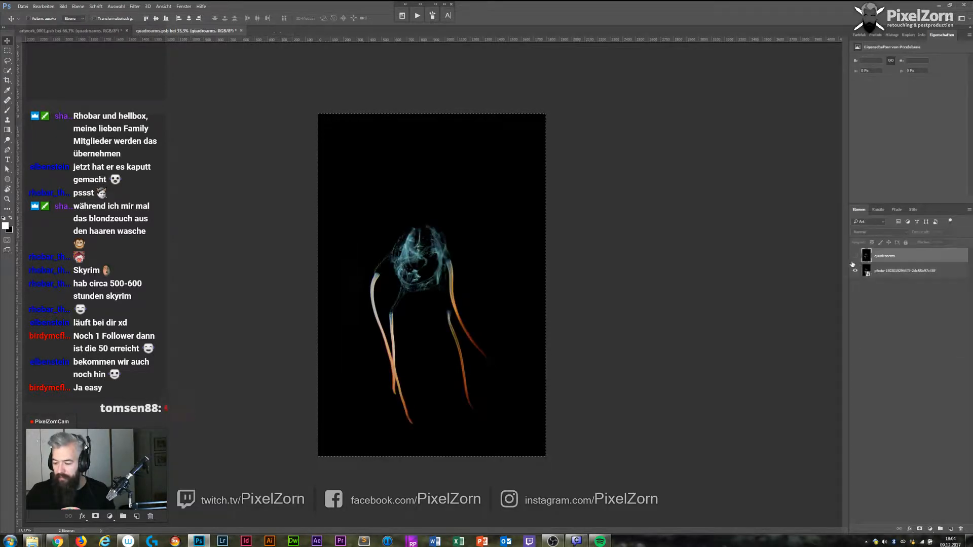
left_click(856, 256)
key("ctrl+v")
left_click(881, 232)
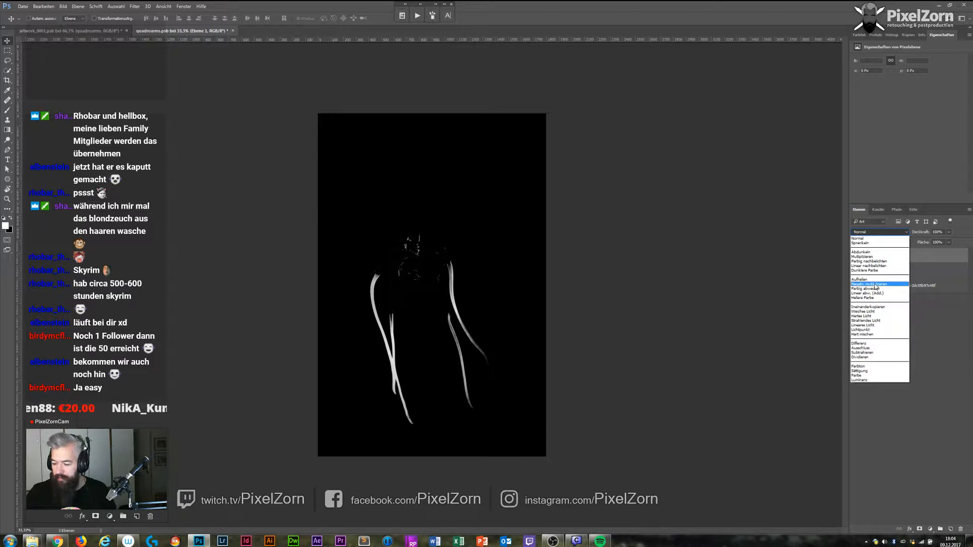
left_click(876, 284)
left_click(855, 257)
left_click(855, 257)
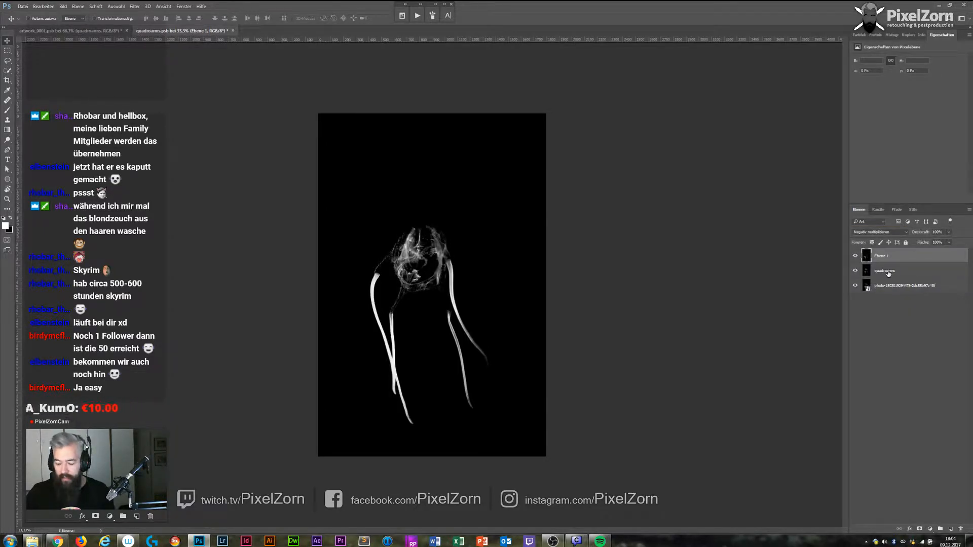
Merge the visible result into a new stamped layer, hide the two channel layers beneath it, and copy its entire contents.
key("ctrl+alt+shift+e")
left_click_drag(856, 272, 858, 284)
left_click(866, 257, "ctrl")
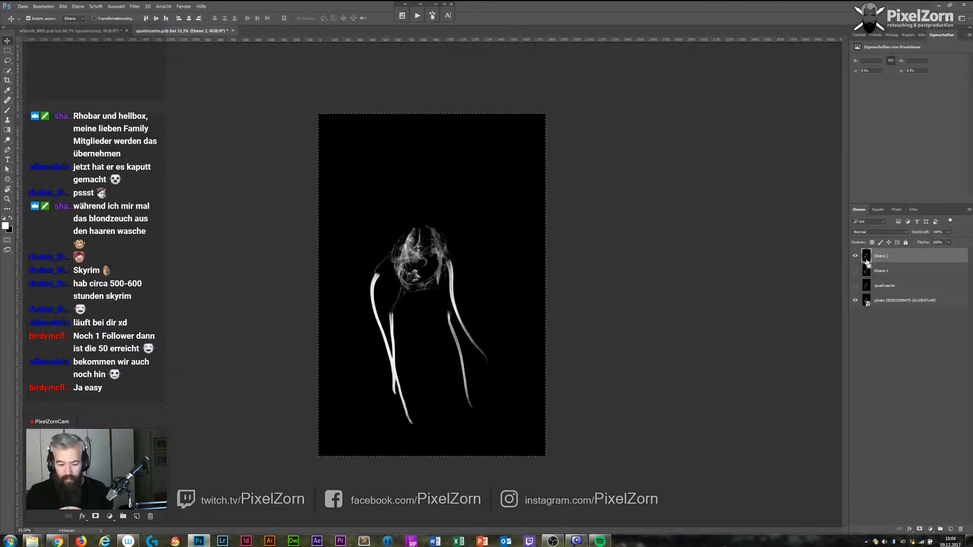
Add a layer mask to the four-armed photo, paste the copied grayscale image into it, hide the stamped layer, and save.
left_click(905, 301)
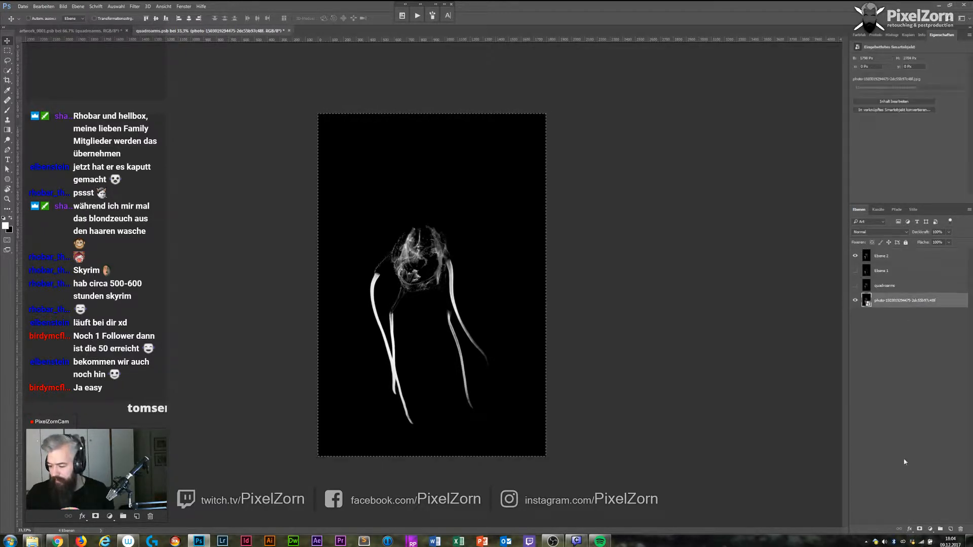
left_click(920, 529)
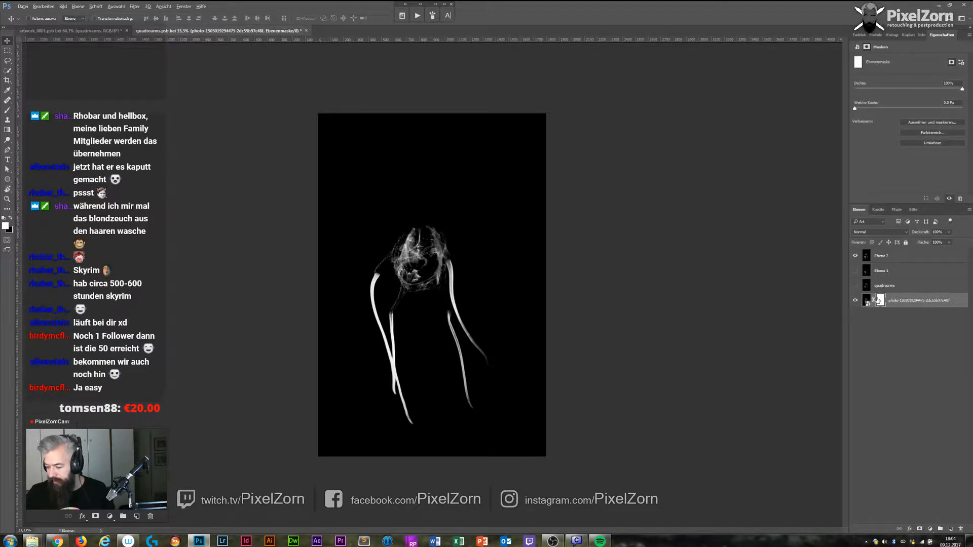
left_click(877, 300, "alt")
key("ctrl+v")
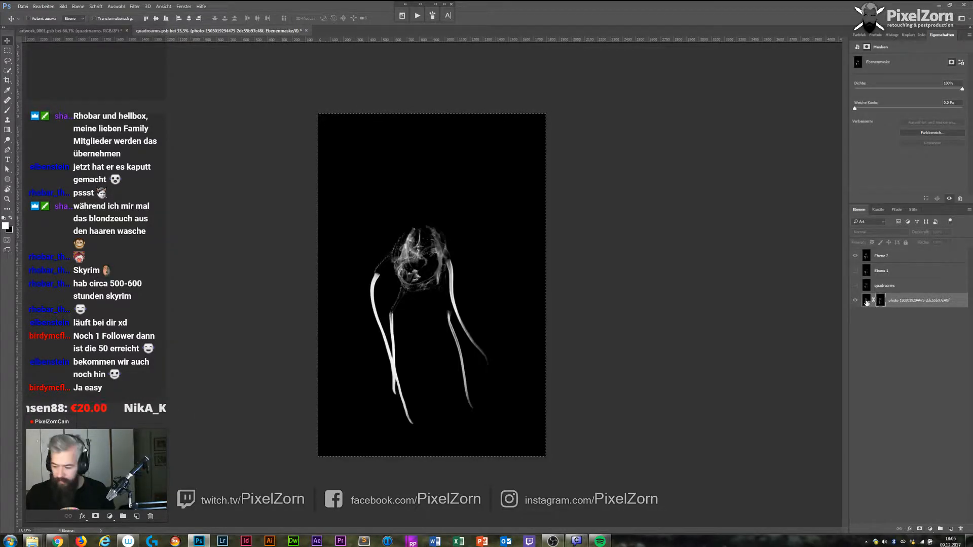
left_click(867, 300)
left_click(855, 256)
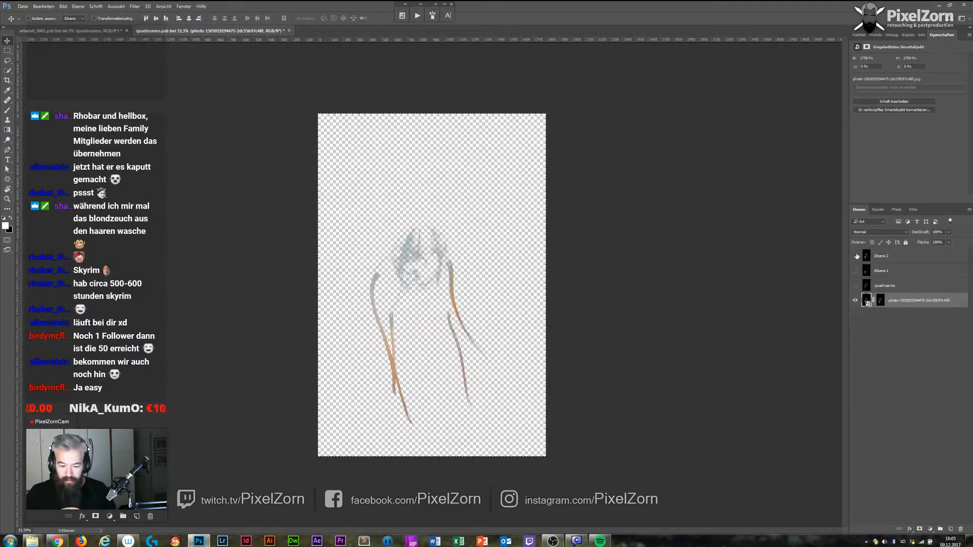
key("ctrl+s")
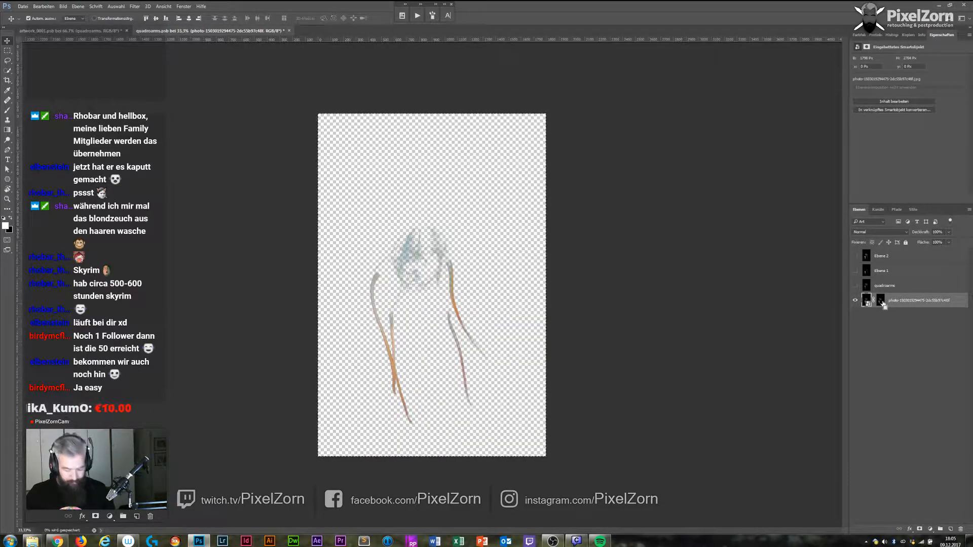
left_click(905, 332)
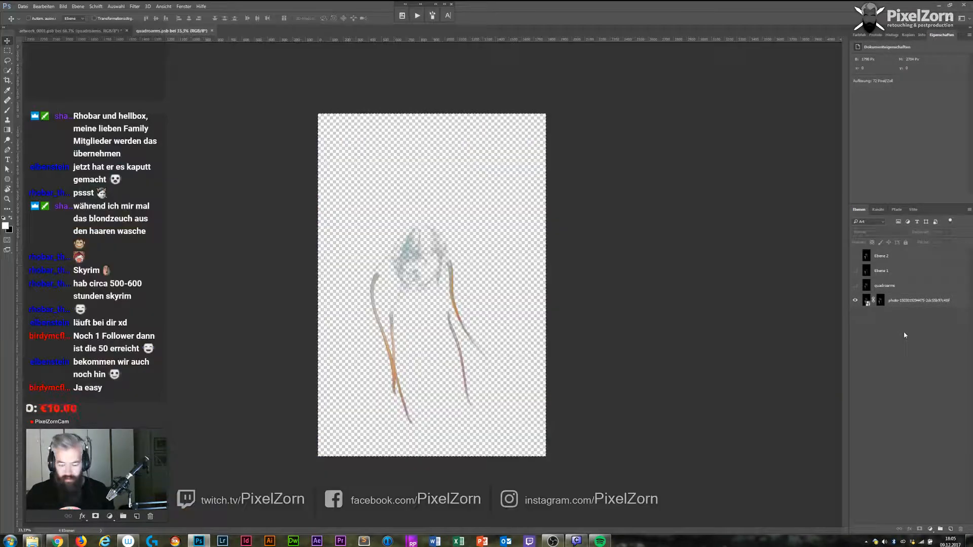
Check the cutout against a pale pink solid colour fill (ffefef) placed beneath the masked photo, and delete the fill layer.
left_click(931, 530)
left_click(892, 366)
left_click_drag(327, 175, 286, 183)
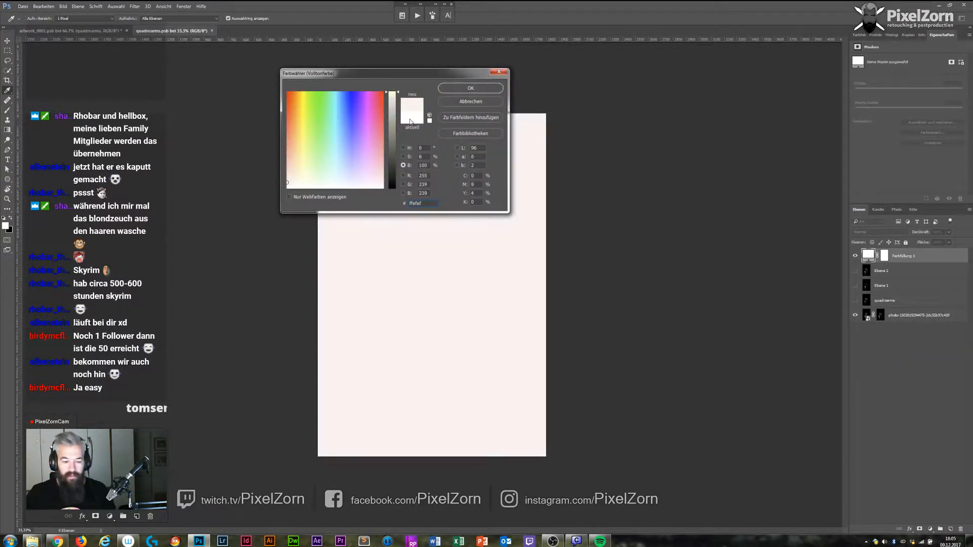
left_click(459, 89)
key("v")
left_click_drag(881, 265, 878, 354)
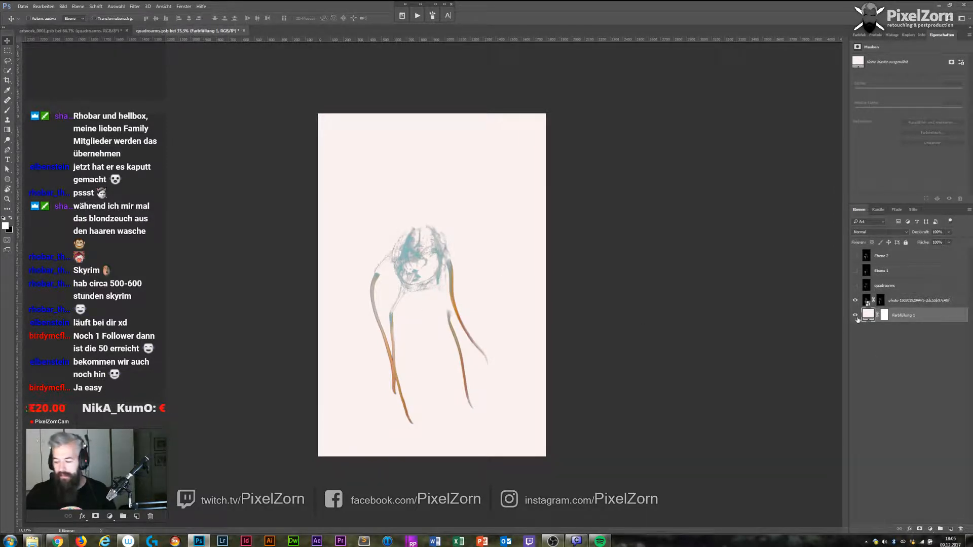
left_click(856, 316)
left_click(856, 316)
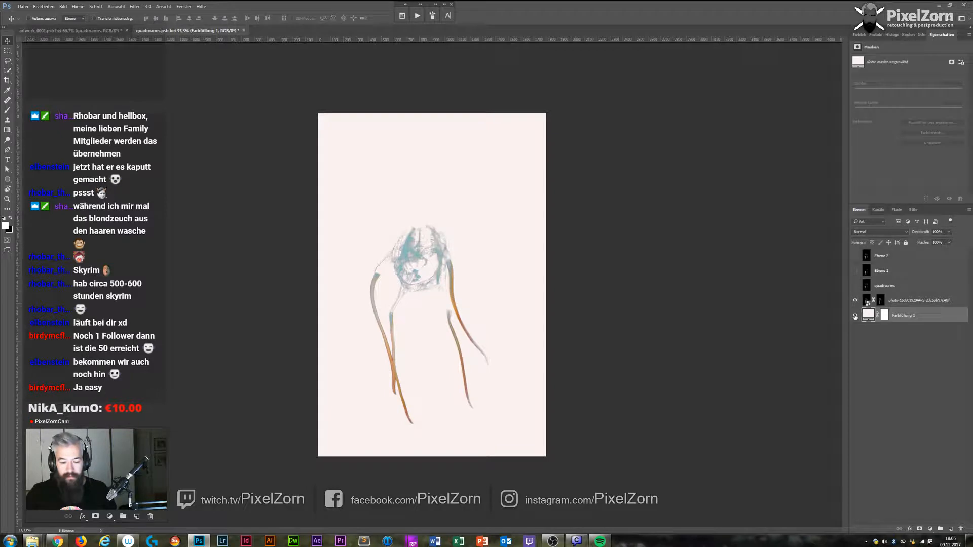
key("Delete")
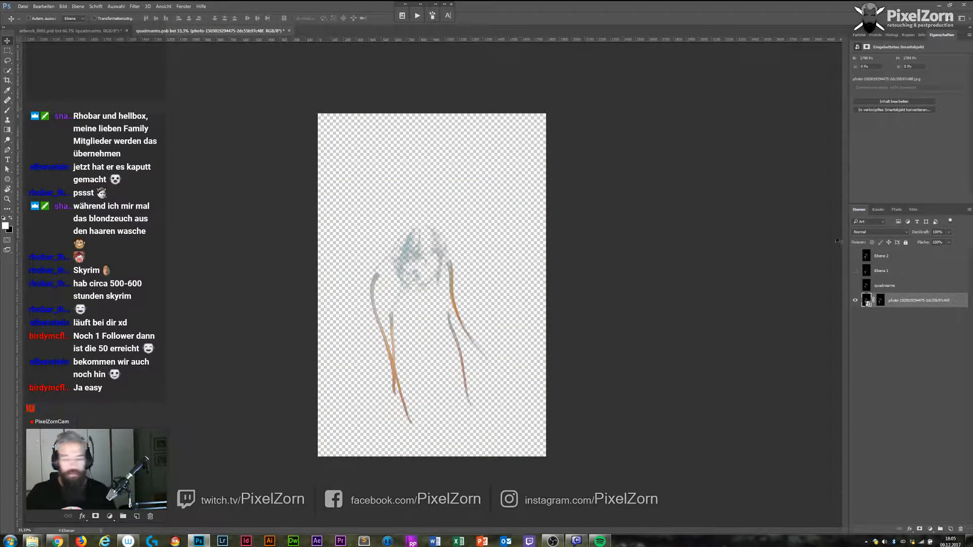
Run the cutout-check (Freistellercheck) action on the masked photo, and ready the Brush with black on its layer mask.
left_click(422, 7)
left_click(491, 96)
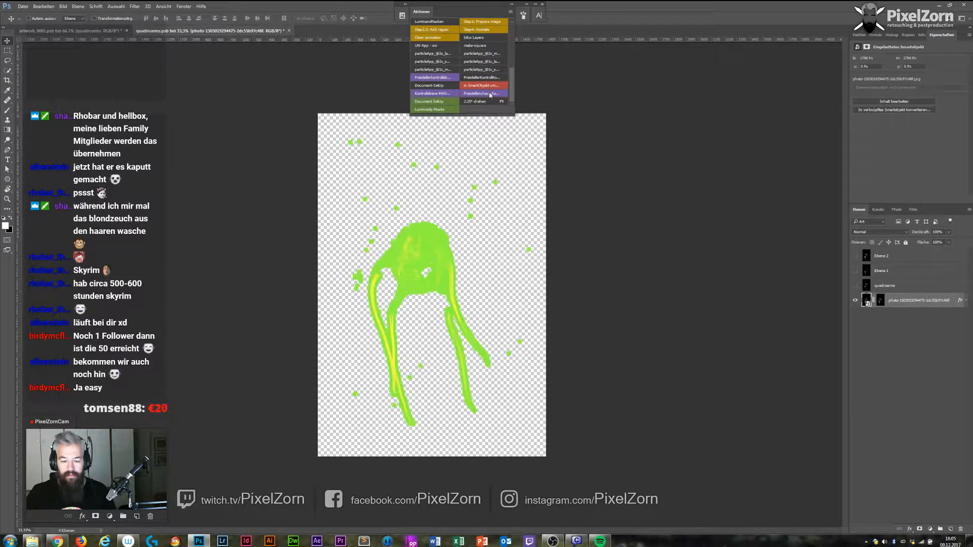
left_click(883, 300)
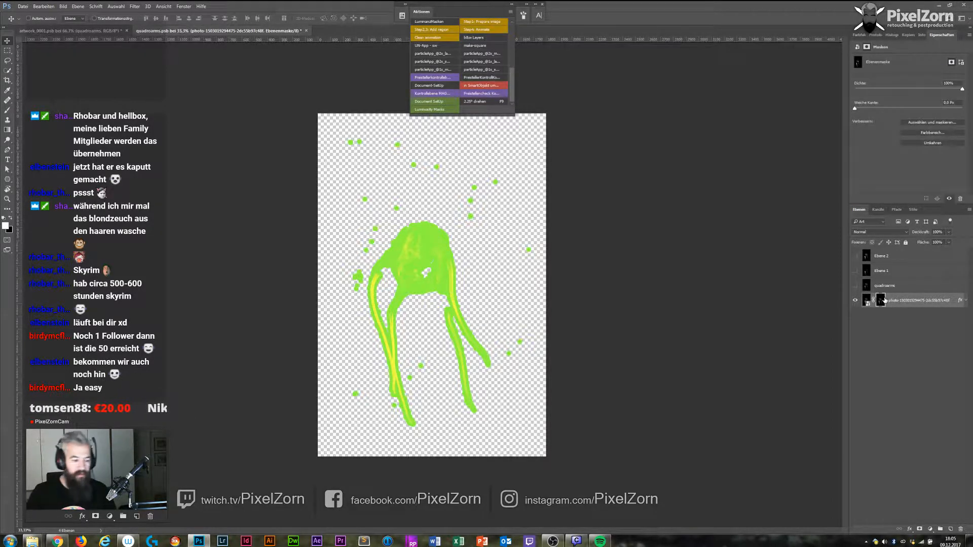
left_click(7, 110)
key("x")
Paint out the stray specks around the four-armed shape in the layer mask, and remove the check effect from the layer.
left_click_drag(353, 144, 364, 144)
left_click(400, 147)
left_click(413, 165)
left_click(436, 166)
left_click(475, 188)
left_click(471, 201)
left_click(470, 216)
left_click(495, 181)
left_click(528, 250)
left_click(520, 341)
left_click(508, 354)
left_click(421, 366)
left_click(409, 377)
left_click(393, 406)
left_click(355, 392)
left_click(358, 278)
left_click(366, 250)
left_click(371, 241)
left_click(375, 228)
left_click(397, 209)
left_click(365, 200)
left_click_drag(960, 304, 962, 529)
Trim the quadroarms document on all four sides based on transparent pixels, save it, and close it.
left_click(63, 6)
left_click(85, 93)
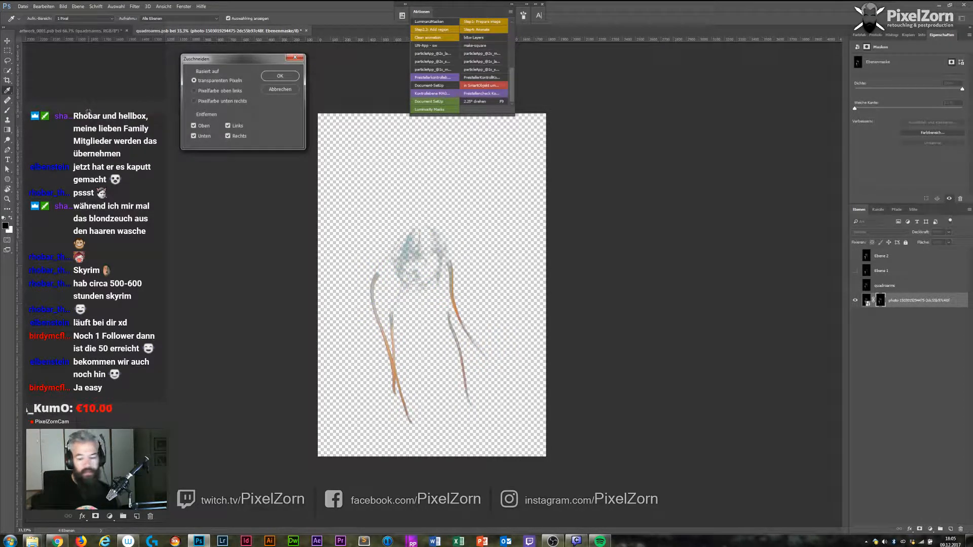
key("Return")
key("ctrl+s")
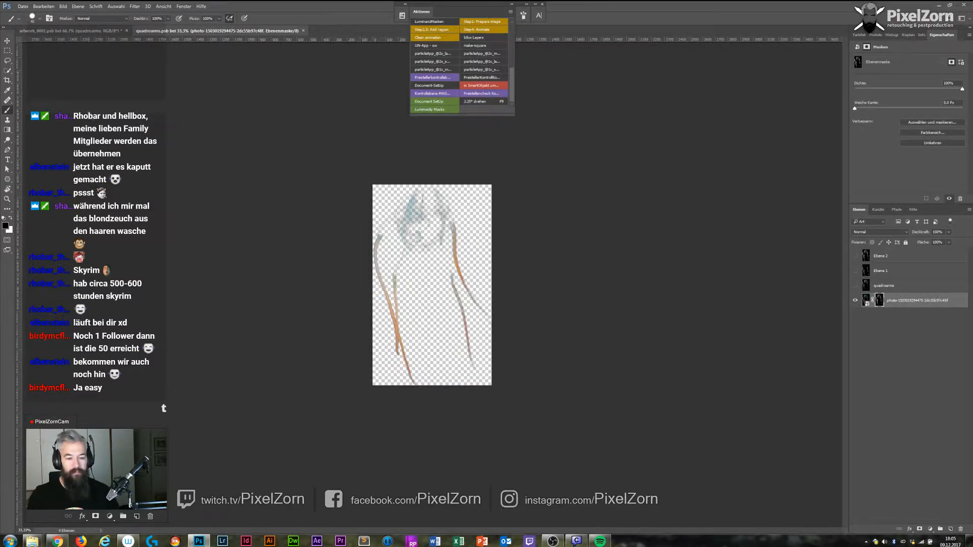
key("ctrl+w")
Move the quadroarms smart object up in the forest composite so its arms hang above the jumping girl.
key("ctrl+minus")
key("ctrl+minus")
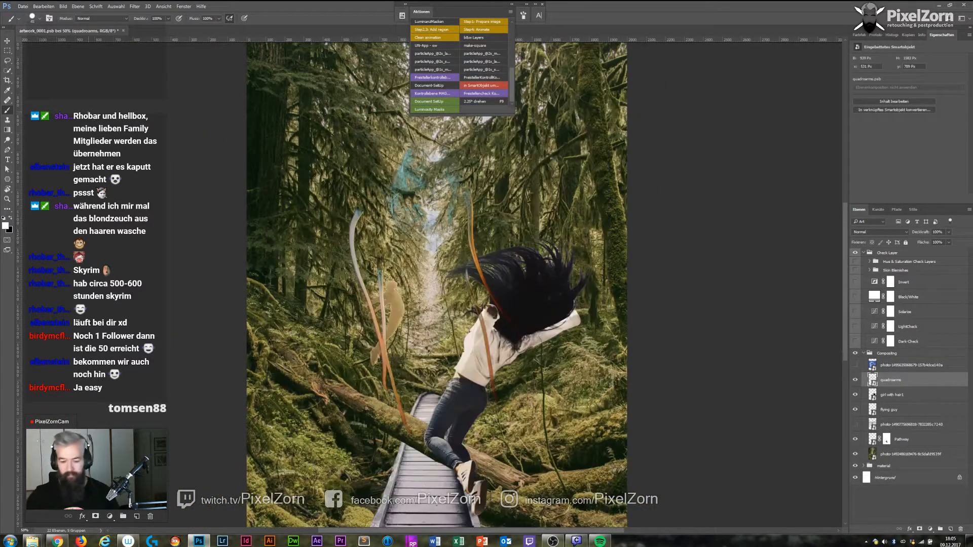
key("v")
mouse_move(433, 254)
left_mouse_down()
mouse_move(453, 148)
mouse_move(434, 187)
mouse_move(451, 157)
left_mouse_up()
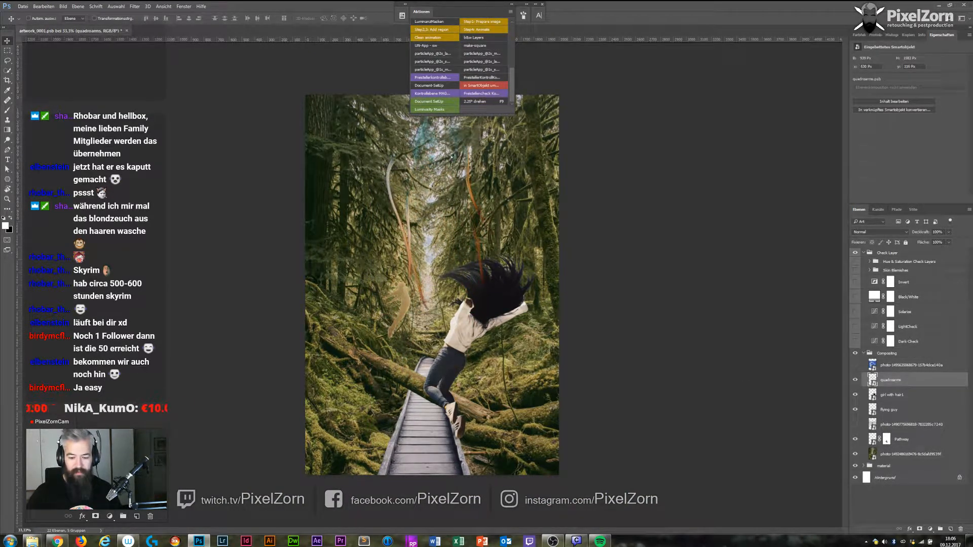
Show the jellyfish photo layer, add a new empty layer above it, and name the new layer Jellyfish.
left_click(893, 368)
left_click(855, 365)
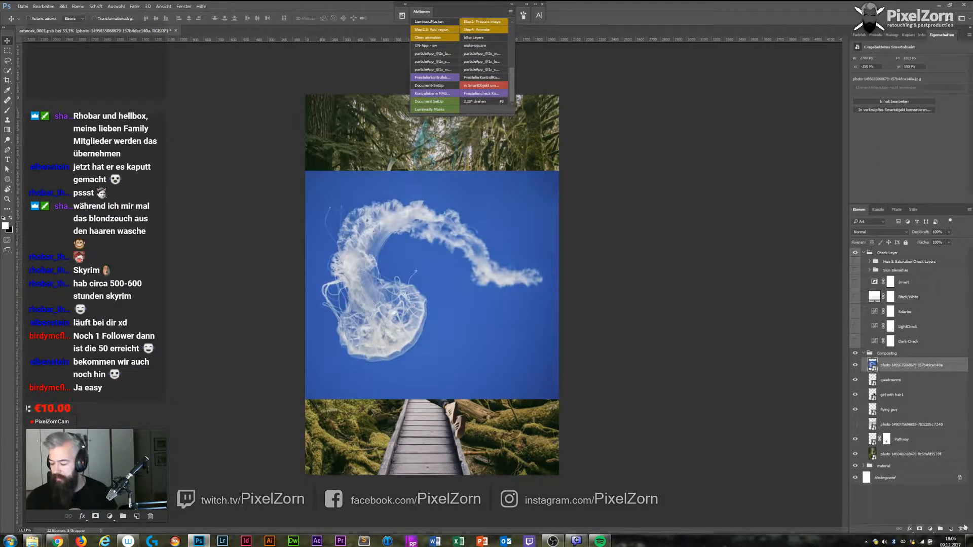
left_click(951, 529)
double_click(890, 367)
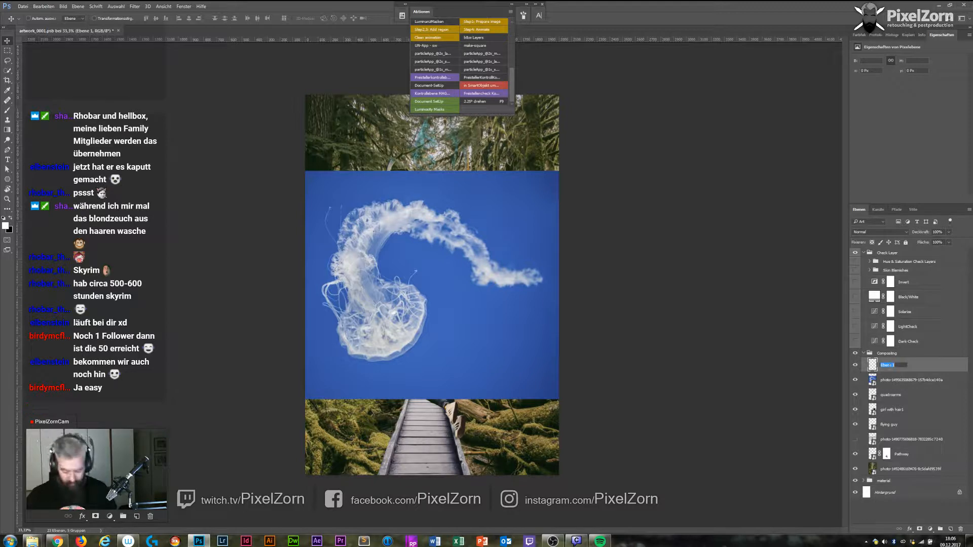
type("Jellyfish")
Convert the Jellyfish layer and the jellyfish photo into one smart object, and open its contents.
left_click(907, 381, "ctrl")
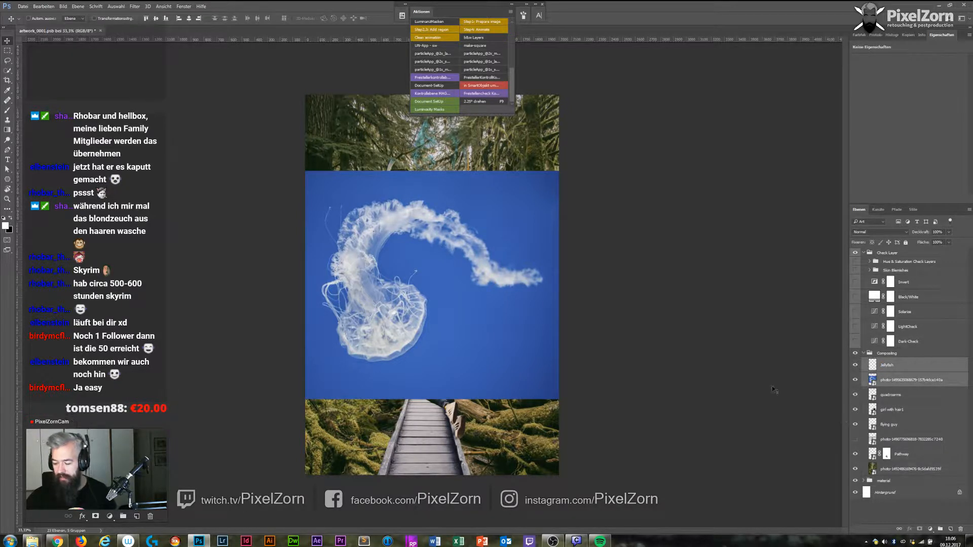
left_click(138, 7)
left_click(152, 22)
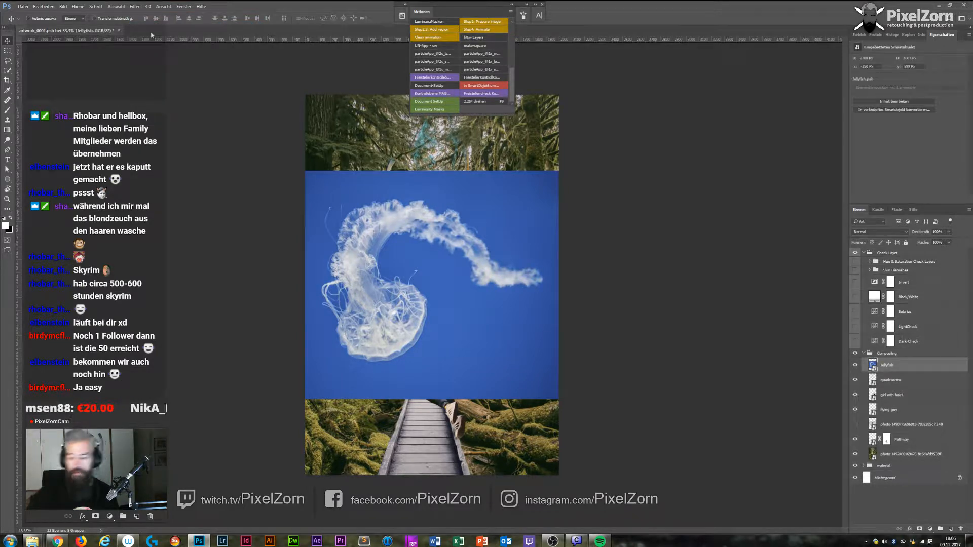
double_click(872, 366)
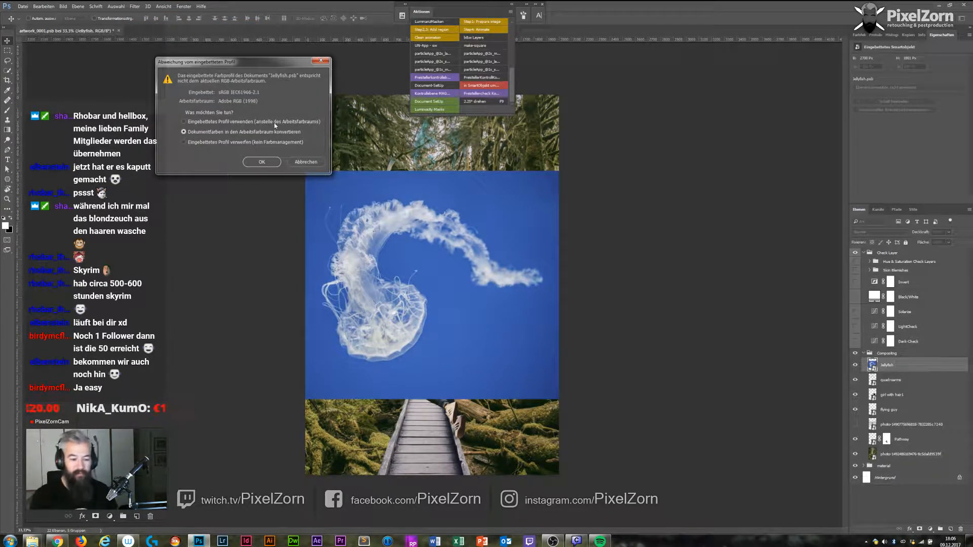
left_click(262, 161)
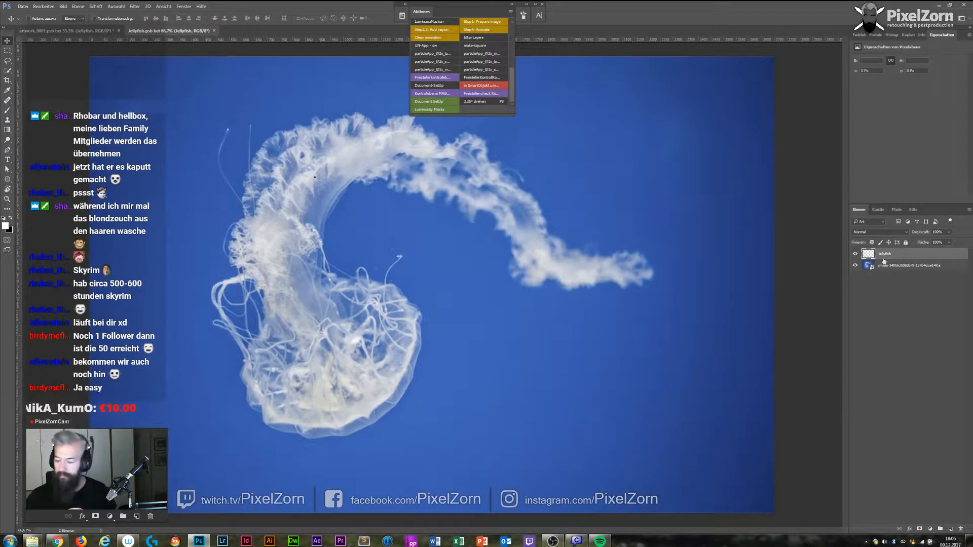
Add a Black & White adjustment layer with blues at about -53 and cyans at about 70 to darken the jellyfish background.
left_click(930, 529)
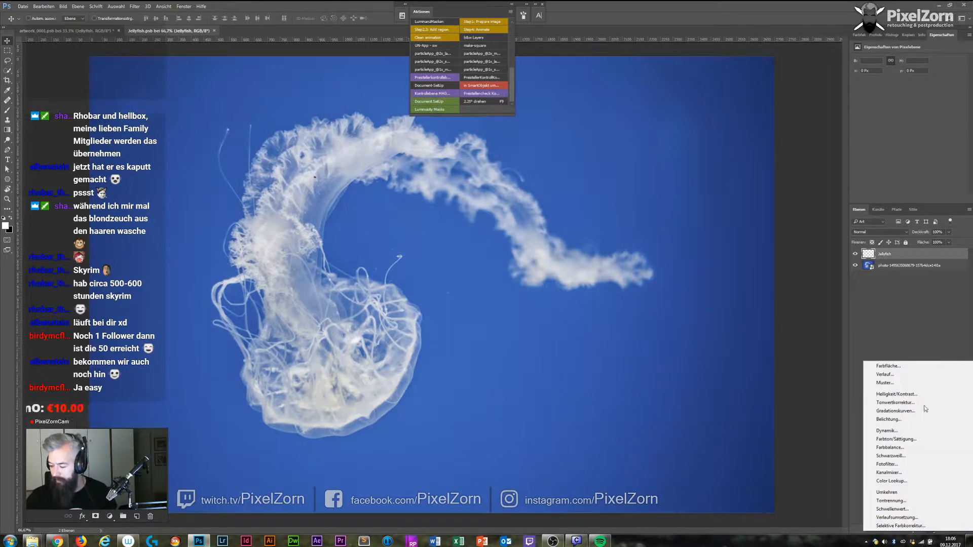
left_click(908, 455)
mouse_move(902, 132)
left_mouse_down()
mouse_move(926, 134)
mouse_move(893, 135)
mouse_move(907, 136)
mouse_move(886, 147)
mouse_move(915, 133)
left_mouse_up()
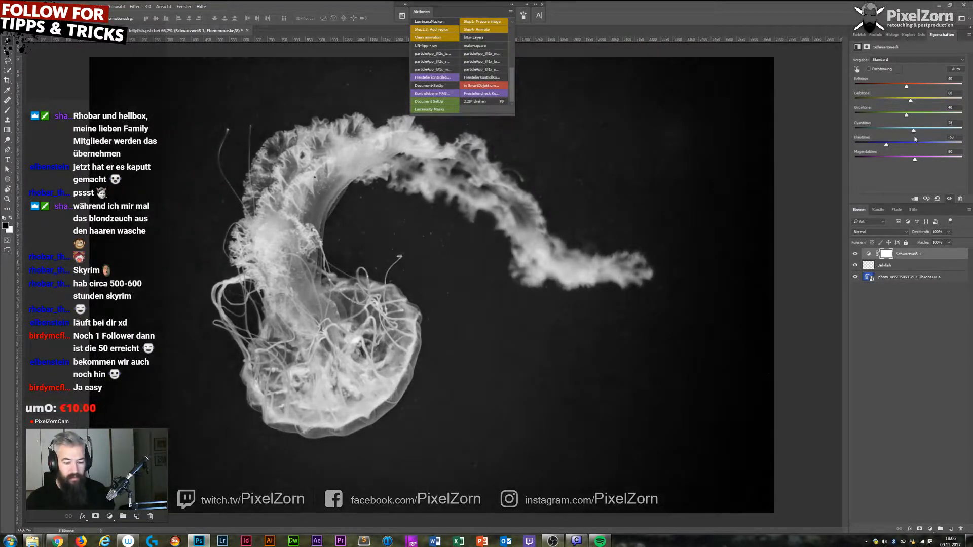
Stamp and copy the grayscale jellyfish, show only the photo layer, and paste the copy into a new layer mask on it.
key("ctrl+shift+alt+e")
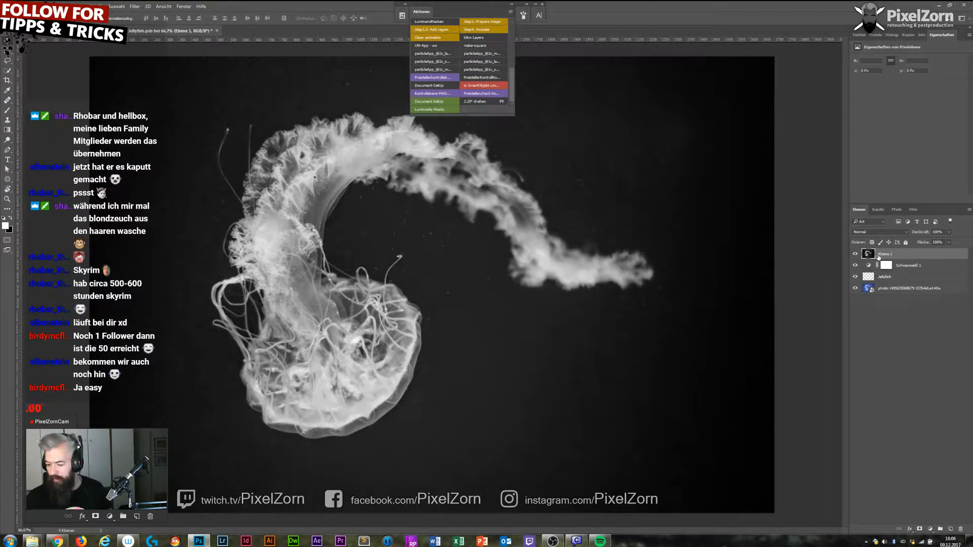
key("ctrl+a")
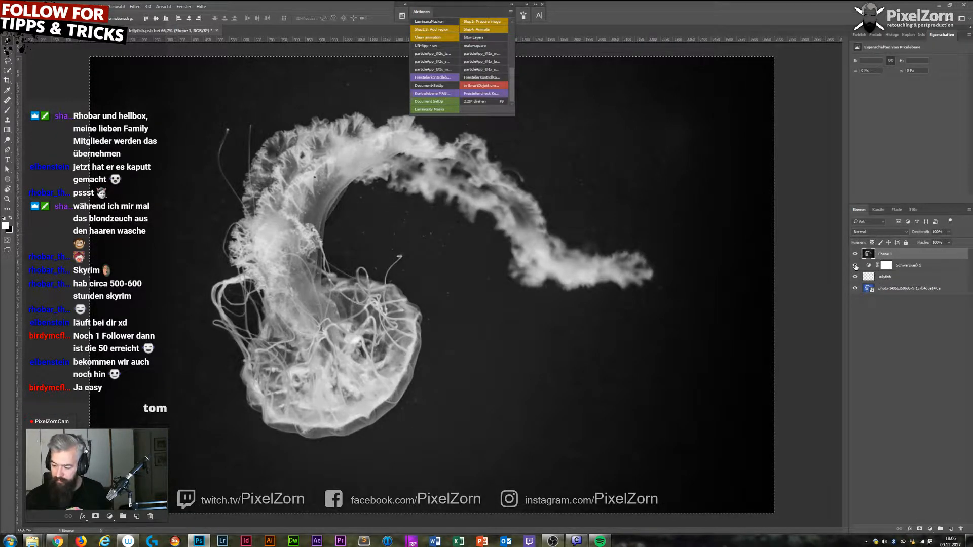
left_click(855, 287, "alt")
left_click(919, 528)
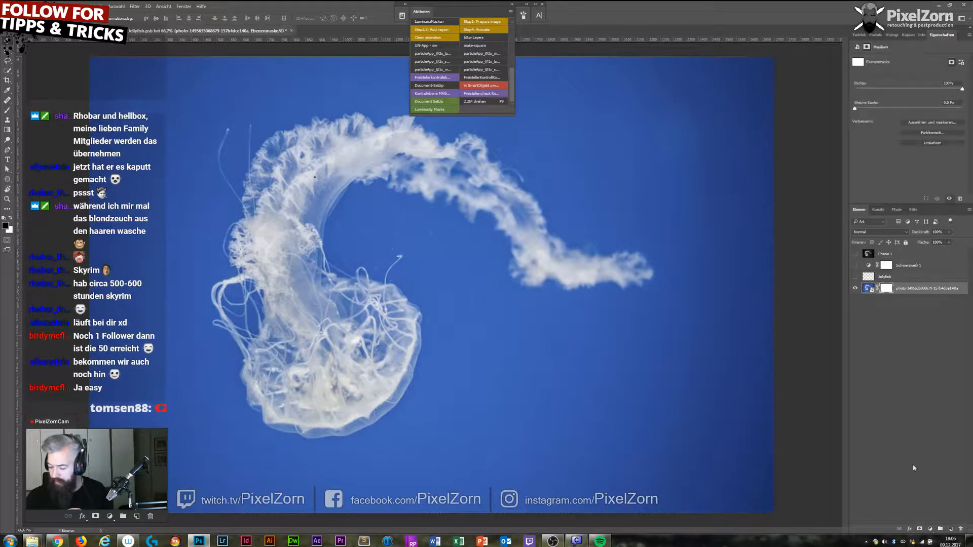
left_click(885, 288, "alt")
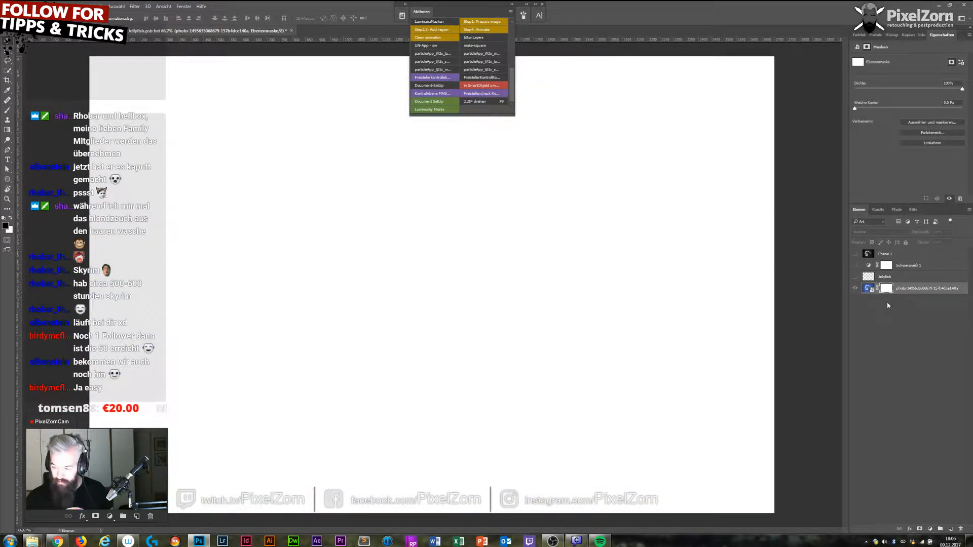
key("ctrl+v")
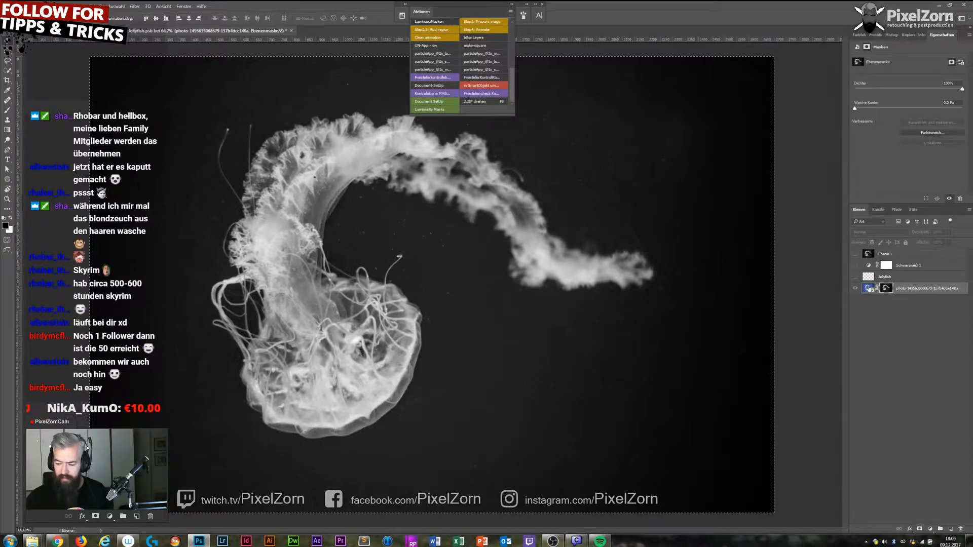
View the jellyfish photo's mask on its own and burn its shadows at 20% exposure to blacken the background below the tail.
left_click(870, 288)
left_click(869, 289)
left_click(882, 289)
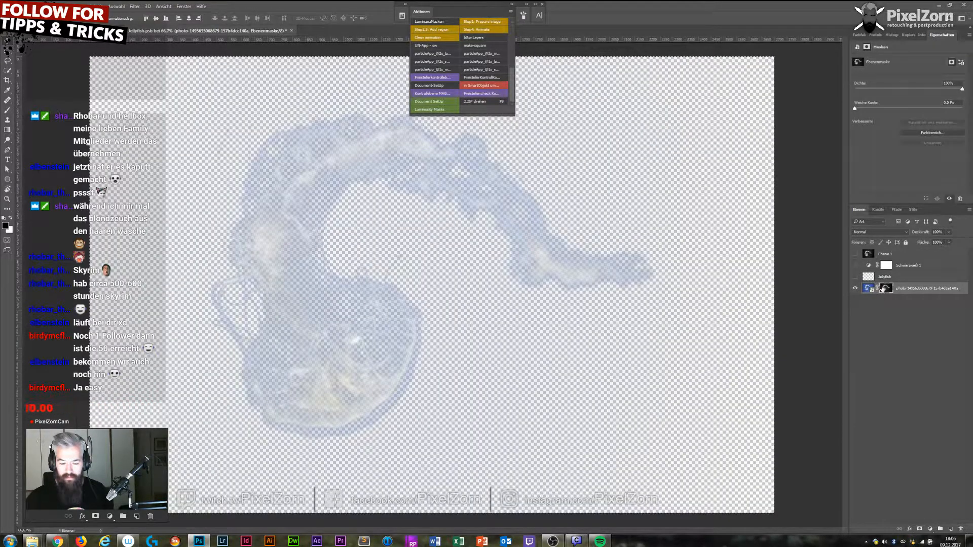
left_click(883, 289, "alt")
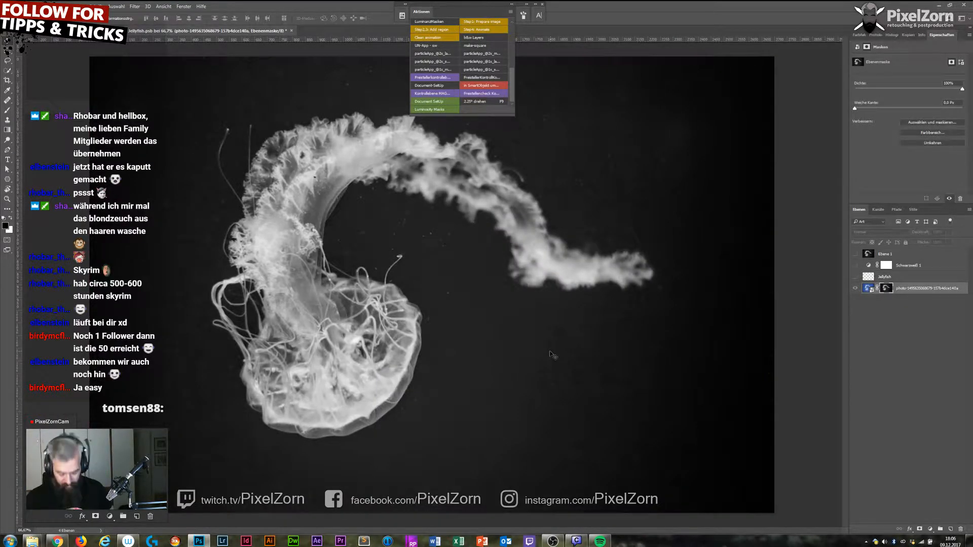
key("o")
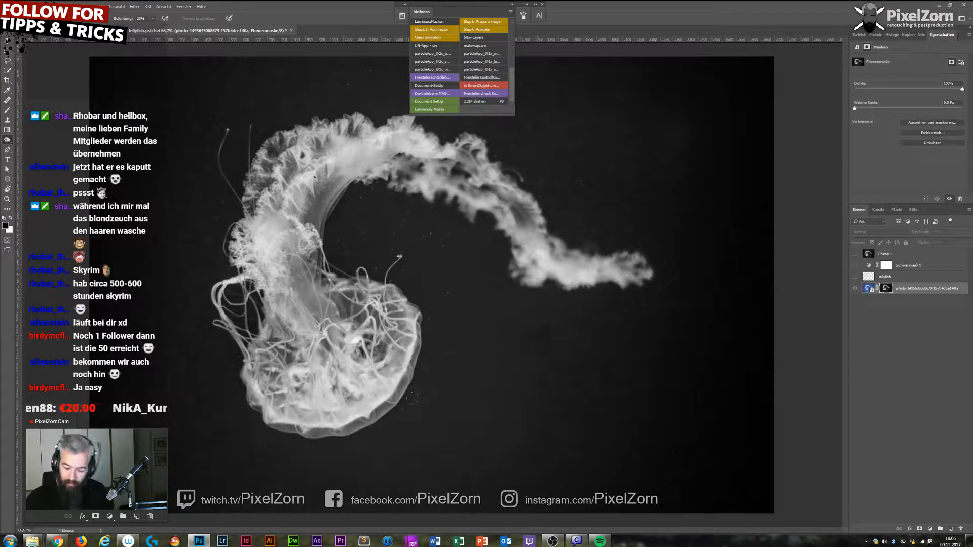
left_click_drag(563, 314, 474, 464)
mouse_move(606, 387)
left_mouse_down()
mouse_move(615, 348)
mouse_move(632, 343)
mouse_move(608, 319)
left_mouse_up()
left_click_drag(535, 327, 474, 428)
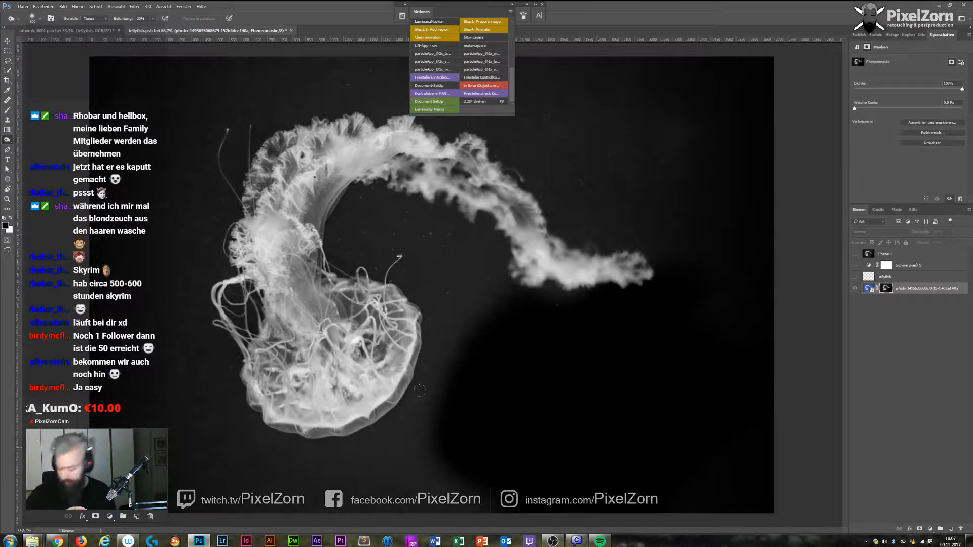
Burn the rest of the mask's background at a lower exposure, inside the jellyfish's curve and all around its outline.
mouse_move(419, 391)
left_mouse_down()
mouse_move(499, 253)
mouse_move(465, 271)
mouse_move(459, 238)
left_mouse_up()
mouse_move(342, 237)
left_mouse_down()
mouse_move(363, 223)
mouse_move(350, 215)
mouse_move(420, 212)
left_mouse_up()
left_click_drag(620, 175, 583, 228)
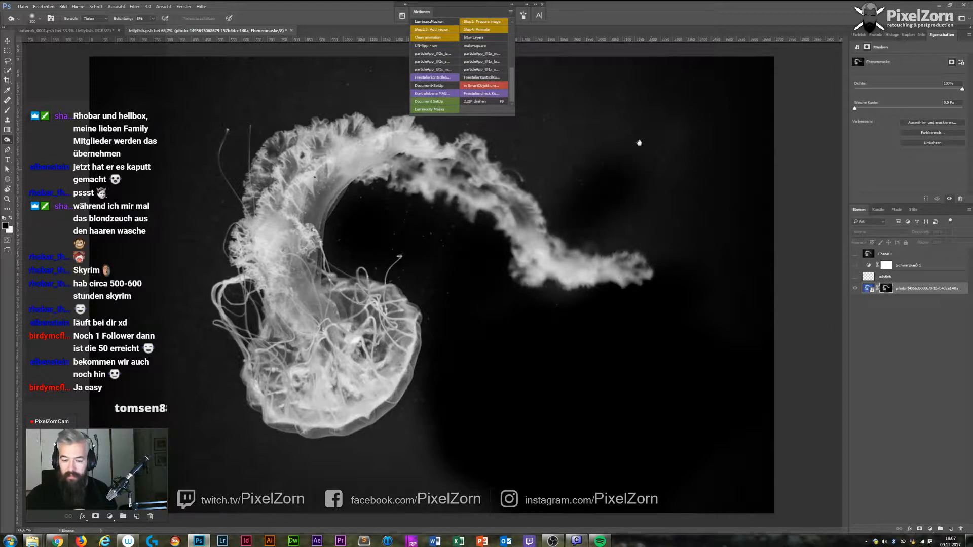
mouse_move(598, 193)
left_mouse_down()
mouse_move(552, 147)
mouse_move(514, 144)
left_mouse_up()
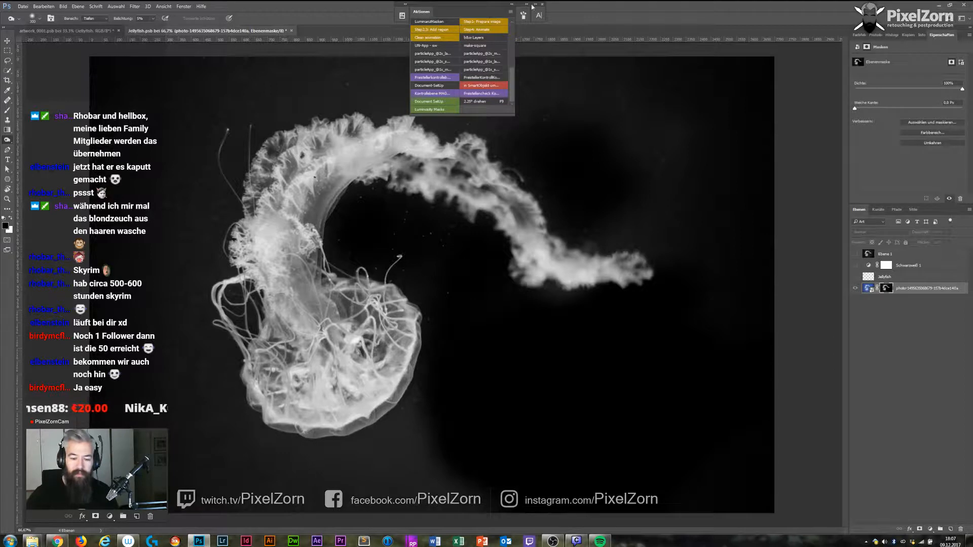
left_click(512, 4)
mouse_move(577, 96)
left_mouse_down()
mouse_move(269, 106)
mouse_move(375, 96)
mouse_move(413, 78)
mouse_move(388, 65)
left_mouse_up()
mouse_move(213, 162)
left_mouse_down()
mouse_move(199, 349)
mouse_move(274, 456)
mouse_move(425, 456)
left_mouse_up()
mouse_move(371, 391)
left_mouse_down()
mouse_move(370, 463)
mouse_move(390, 349)
left_mouse_up()
left_click_drag(146, 421, 72, 411)
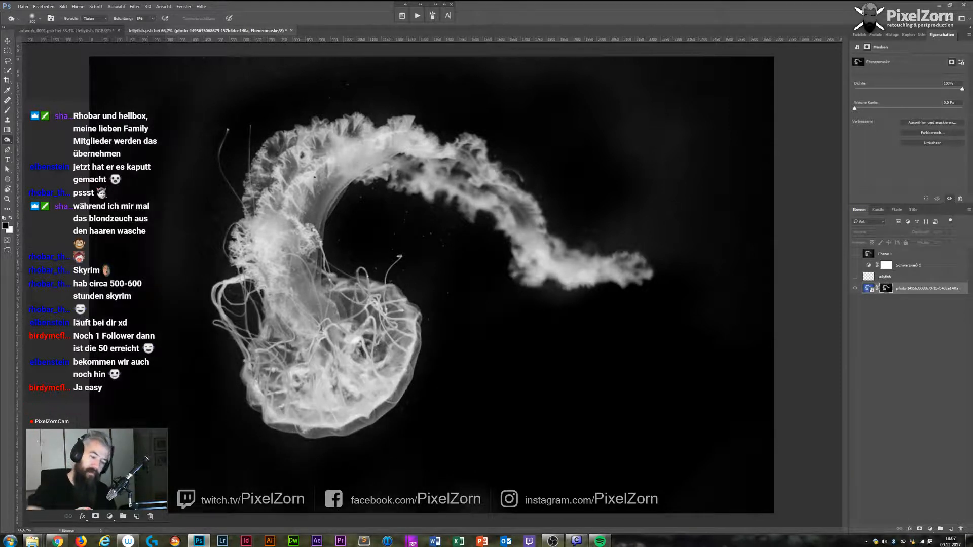
mouse_move(476, 234)
left_mouse_down()
mouse_move(509, 204)
mouse_move(697, 146)
left_mouse_up()
mouse_move(554, 200)
left_mouse_down()
mouse_move(636, 236)
mouse_move(668, 125)
left_mouse_up()
Run the Freistellercheck action on the jellyfish photo layer, return to the normal image view and target its layer mask.
left_click(433, 17)
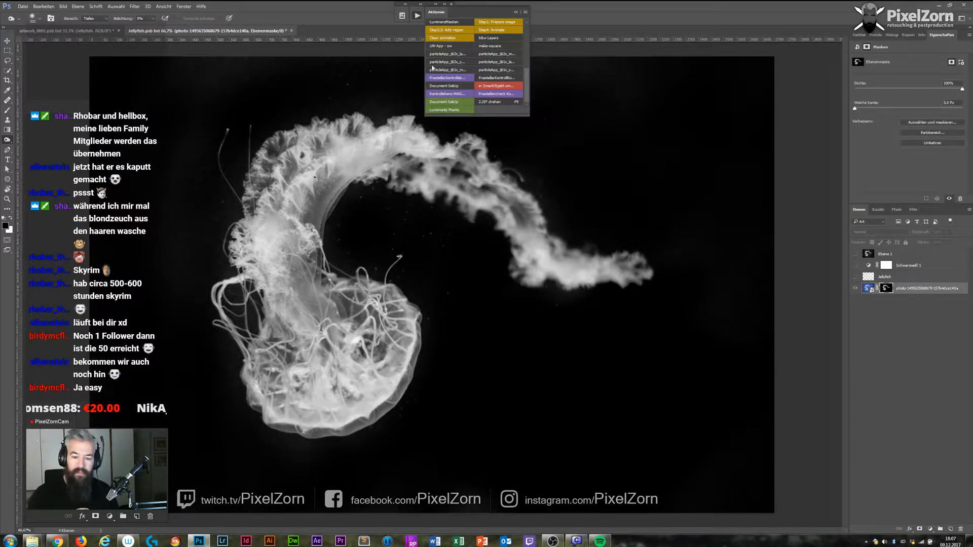
left_click(503, 94)
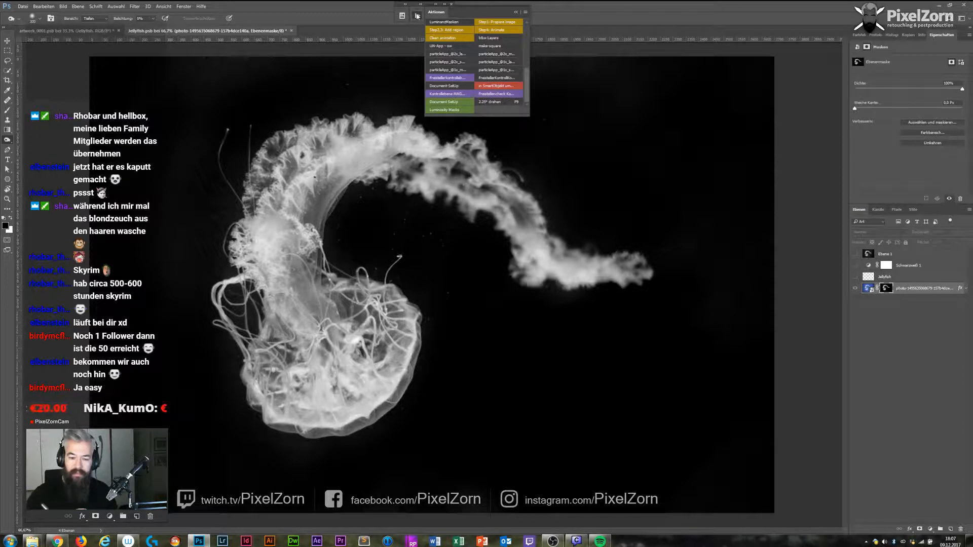
left_click(417, 15)
left_click(868, 289)
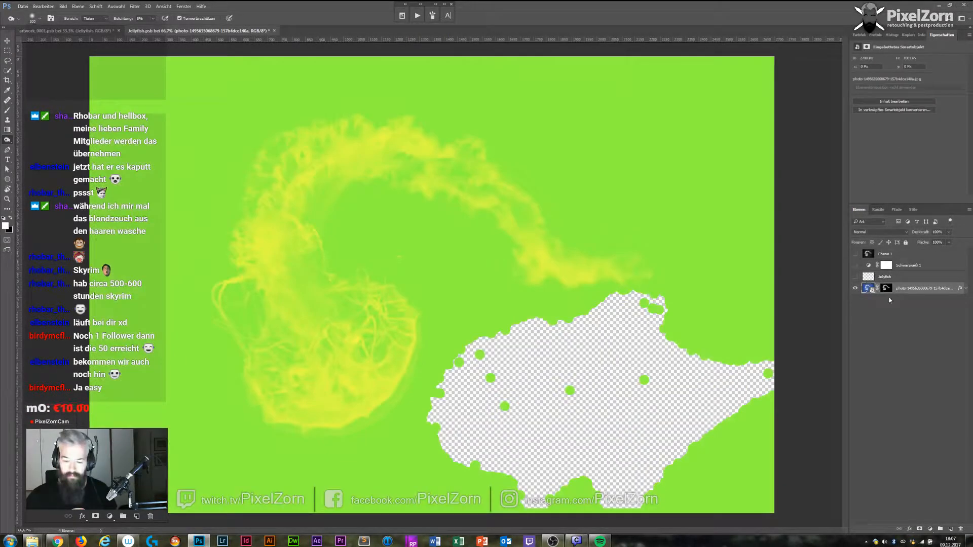
left_click(886, 288)
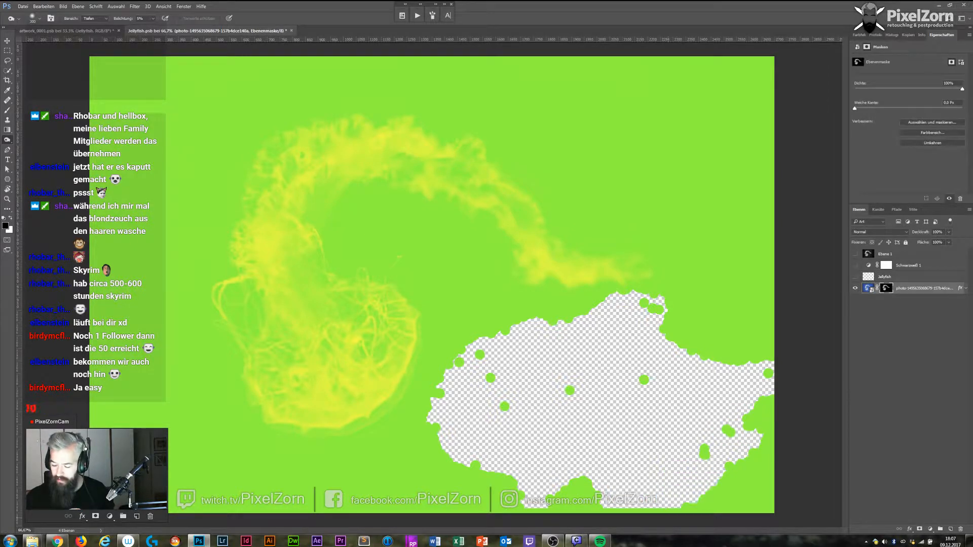
Burn away the green-marked mask remnants around the jellyfish, from the outer canvas areas to inside its curve.
mouse_move(583, 452)
left_mouse_down()
mouse_move(745, 388)
mouse_move(705, 378)
mouse_move(729, 304)
mouse_move(710, 274)
mouse_move(694, 117)
mouse_move(710, 96)
mouse_move(694, 86)
mouse_move(669, 96)
left_mouse_up()
left_click_drag(119, 91, 264, 99)
mouse_move(467, 97)
left_mouse_down()
mouse_move(634, 177)
mouse_move(684, 249)
mouse_move(466, 457)
mouse_move(573, 492)
left_mouse_up()
mouse_move(453, 491)
left_mouse_down()
mouse_move(350, 486)
mouse_move(177, 420)
mouse_move(121, 284)
mouse_move(126, 244)
mouse_move(406, 86)
mouse_move(162, 77)
mouse_move(547, 96)
mouse_move(178, 431)
mouse_move(172, 466)
mouse_move(375, 497)
mouse_move(243, 486)
mouse_move(198, 456)
mouse_move(406, 99)
mouse_move(558, 152)
mouse_move(623, 228)
left_mouse_up()
mouse_move(401, 216)
left_mouse_down()
mouse_move(476, 284)
mouse_move(436, 386)
left_mouse_up()
Paint out stray mask specks and thin strands around the jellyfish with a larger black brush, and remove the green check effect.
key("b")
key("bracketright")
key("bracketright")
key("bracketright")
key("bracketright")
key("bracketright")
key("bracketright")
key("bracketright")
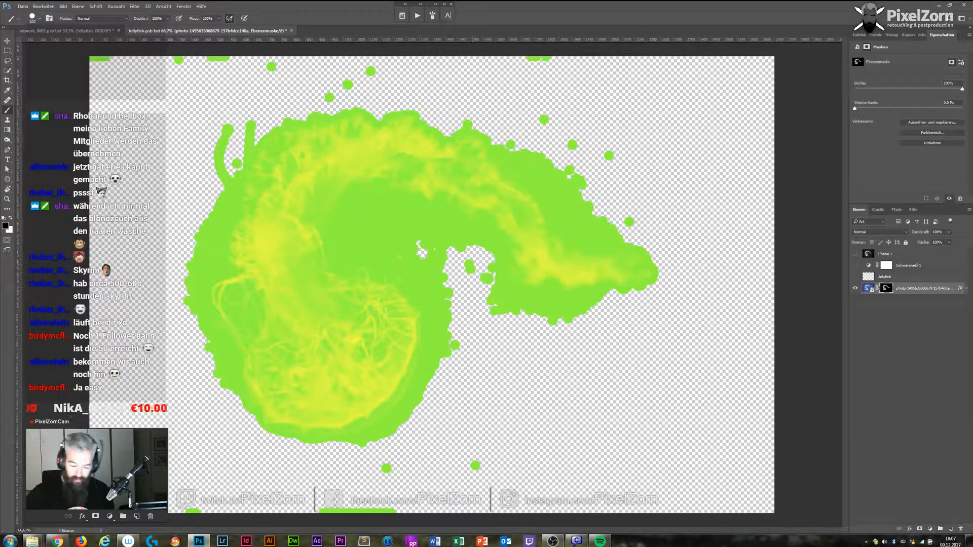
mouse_move(481, 469)
left_mouse_down()
mouse_move(387, 489)
mouse_move(207, 499)
left_mouse_up()
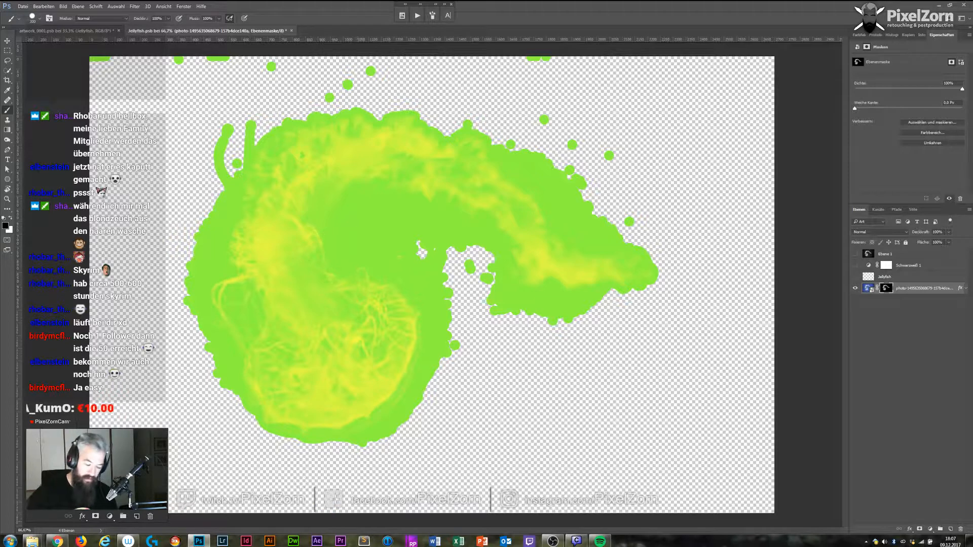
mouse_move(177, 185)
left_mouse_down()
mouse_move(269, 91)
mouse_move(99, 54)
left_mouse_up()
left_click_drag(357, 56, 545, 50)
left_click(330, 97)
left_click(544, 119)
left_click(572, 145)
left_click(609, 156)
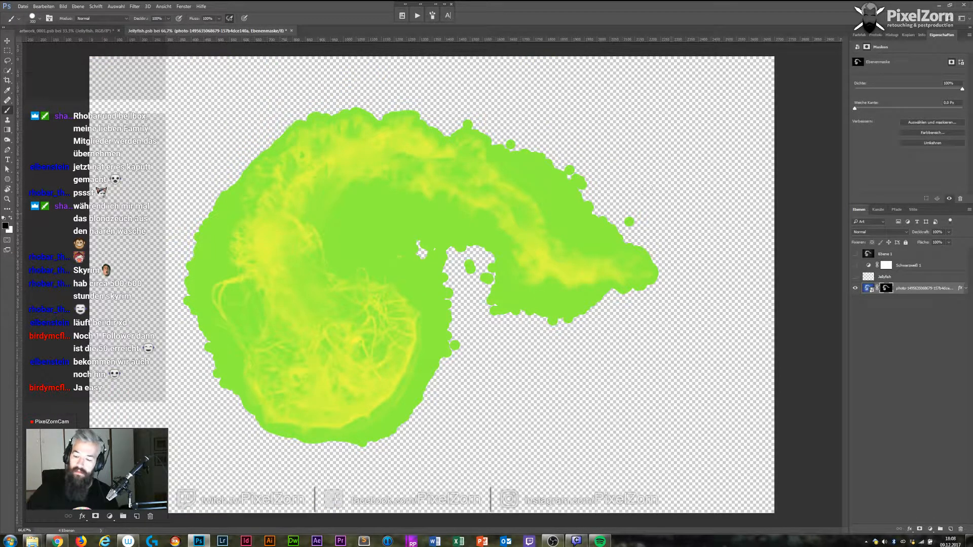
left_click(960, 529)
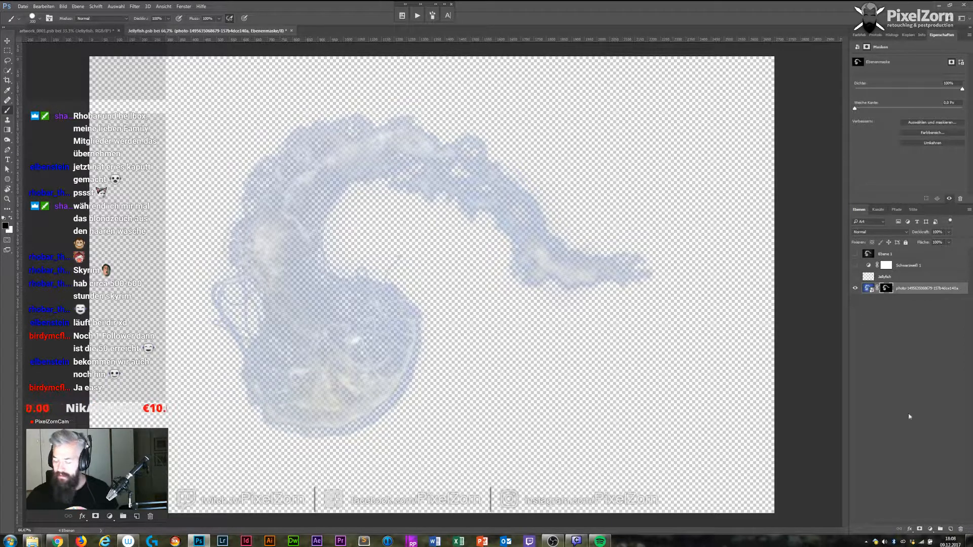
Add a white solid color fill layer above the jellyfish photo, give it the photo's mask, and hide the photo layer.
left_click(930, 528)
left_click(894, 368)
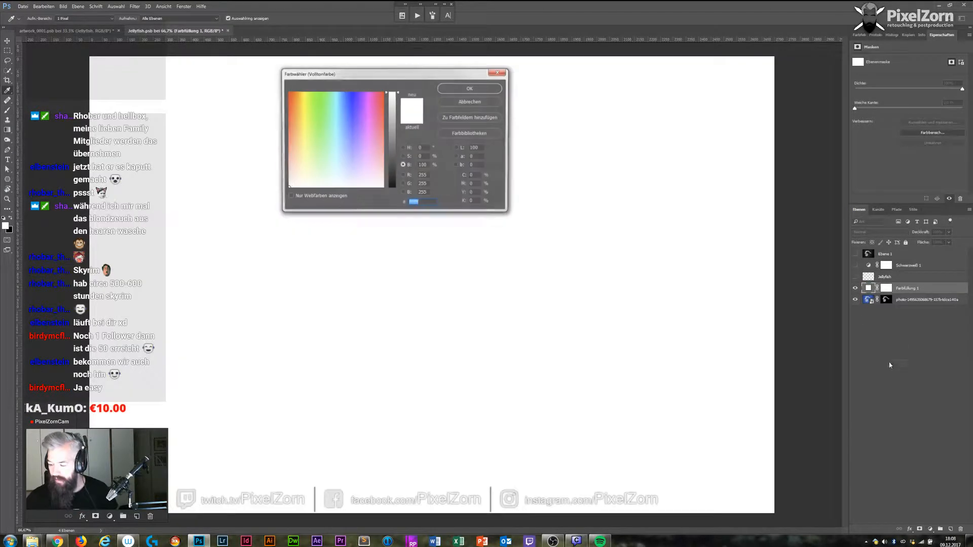
left_click(471, 89)
left_click_drag(887, 302, 887, 289)
key("Return")
left_click(855, 299)
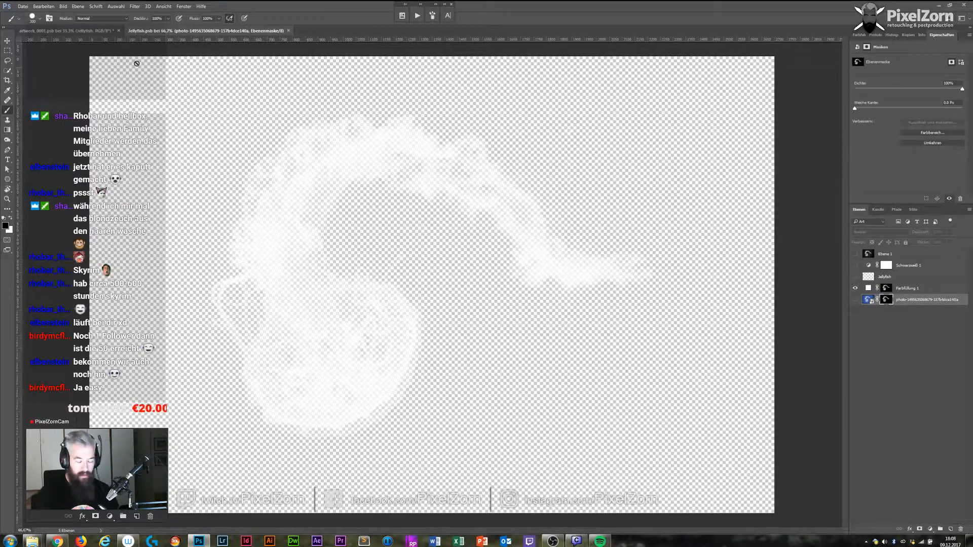
Rotate the jellyfish canvas by 180°, and save and close the smart object.
left_click(65, 7)
mouse_move(150, 78)
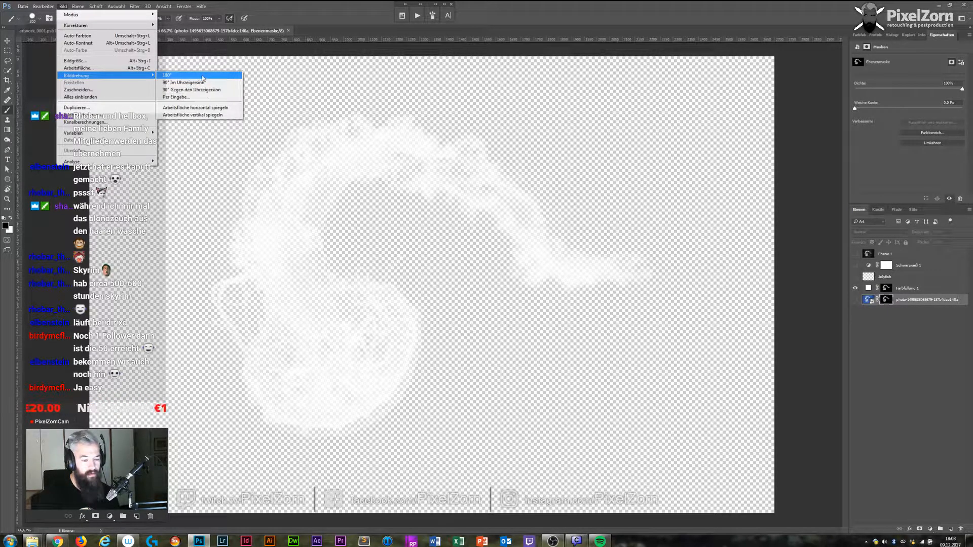
left_click(169, 75)
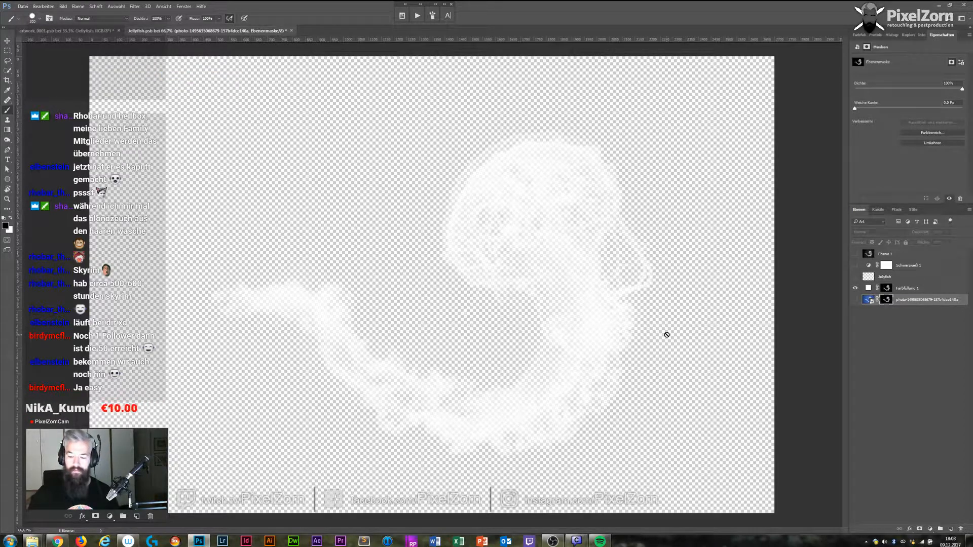
key("ctrl+s")
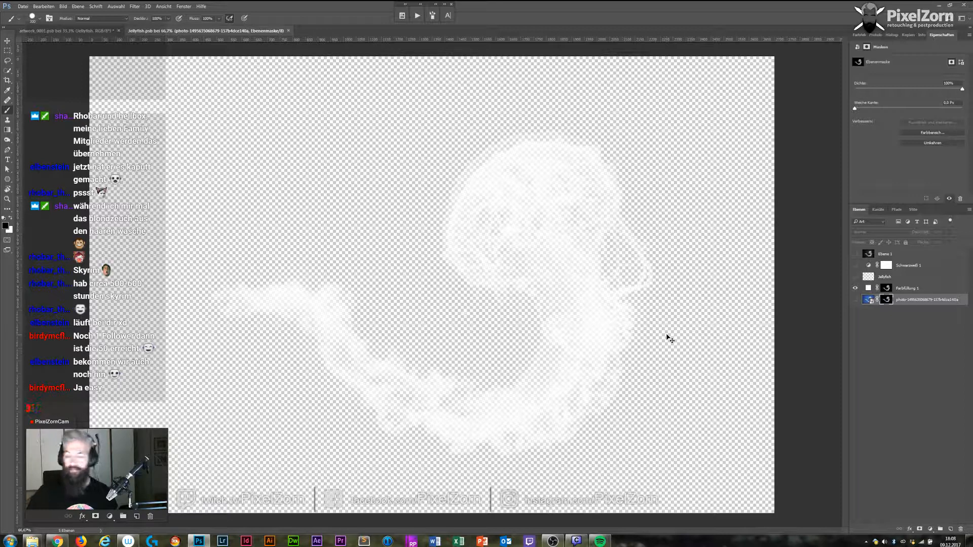
key("ctrl+w")
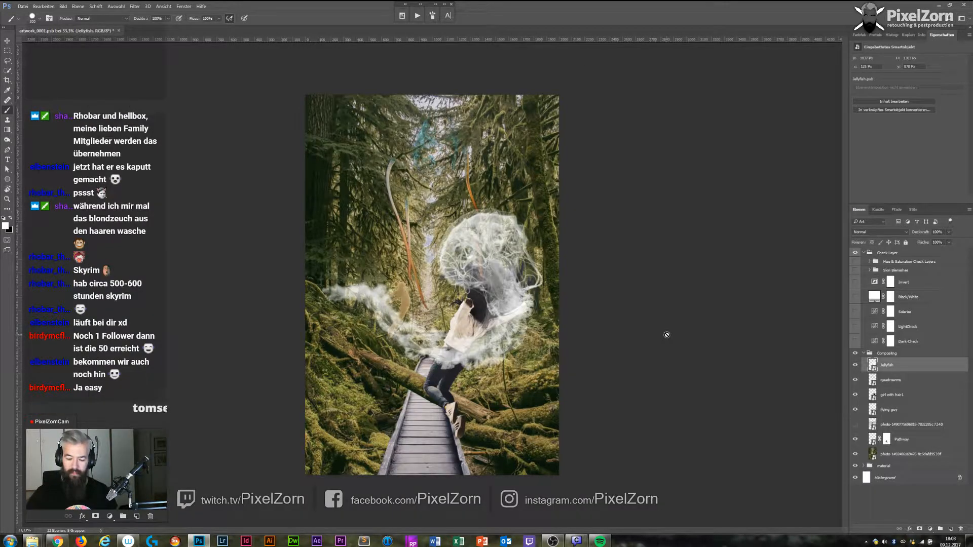
Compare the composite with and without the Jellyfish layer, and move the jellyfish up to float just above the girl's hair.
left_click(856, 365)
left_click(856, 366)
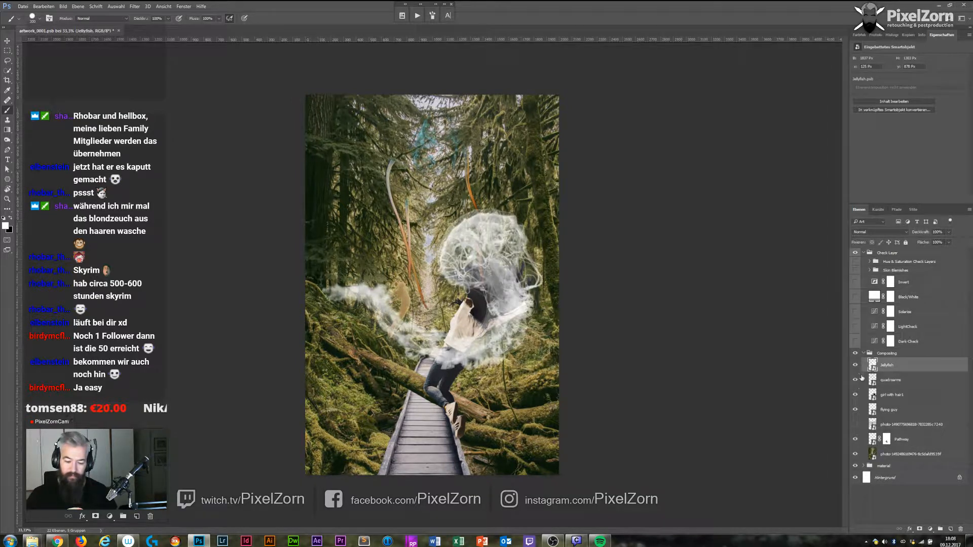
key("v")
mouse_move(506, 263)
left_mouse_down()
mouse_move(527, 202)
mouse_move(506, 221)
left_mouse_up()
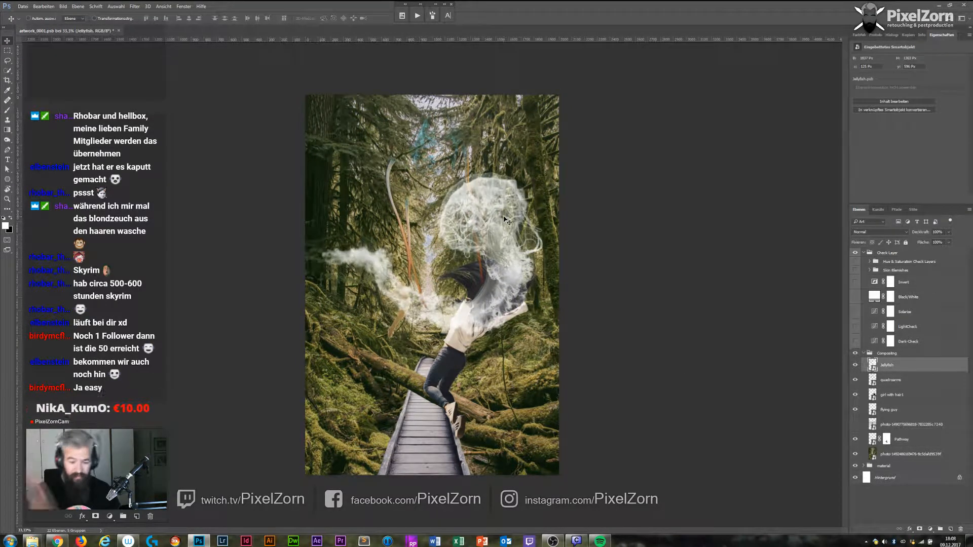
left_click_drag(497, 225, 492, 119)
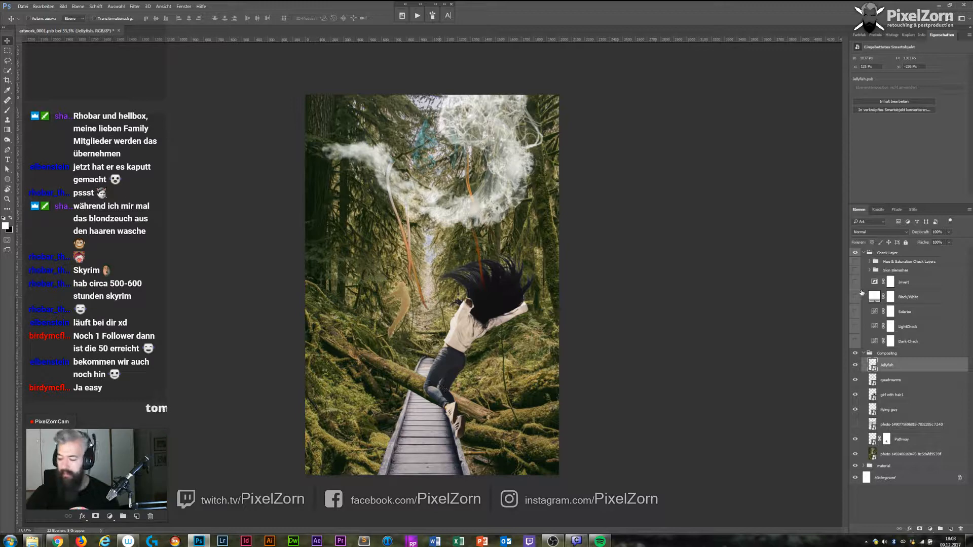
left_click_drag(507, 157, 513, 187)
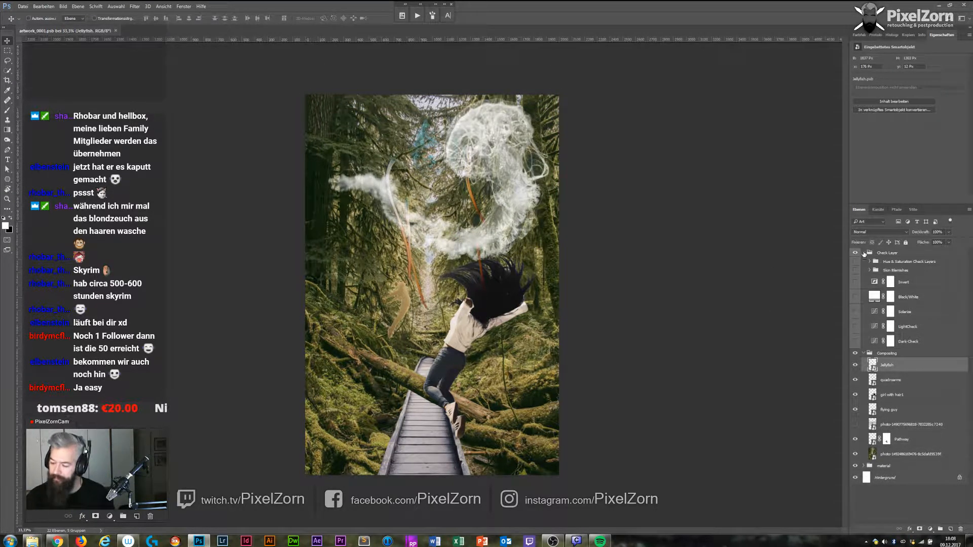
Collapse and hide the Check Layer group, select the forest photo layer, and hide the jellyfish, quadroarms, girl and flying guy layers.
left_click(864, 252)
left_click(856, 253)
left_click(896, 363)
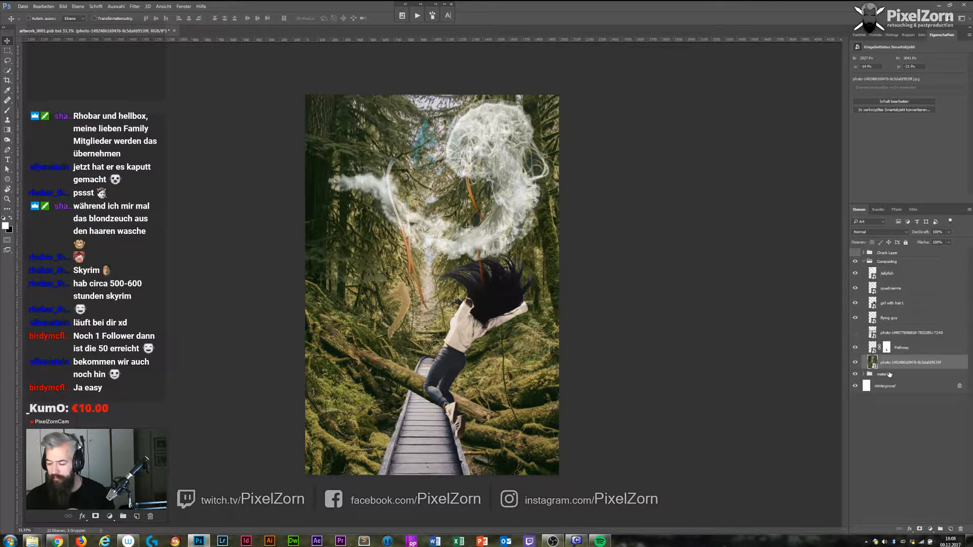
left_click(902, 353, "shift")
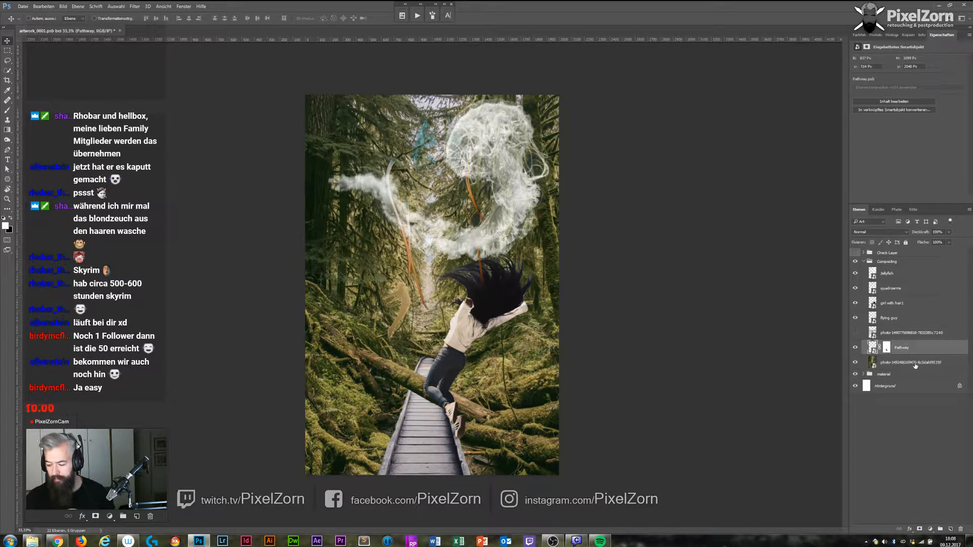
left_click(910, 363)
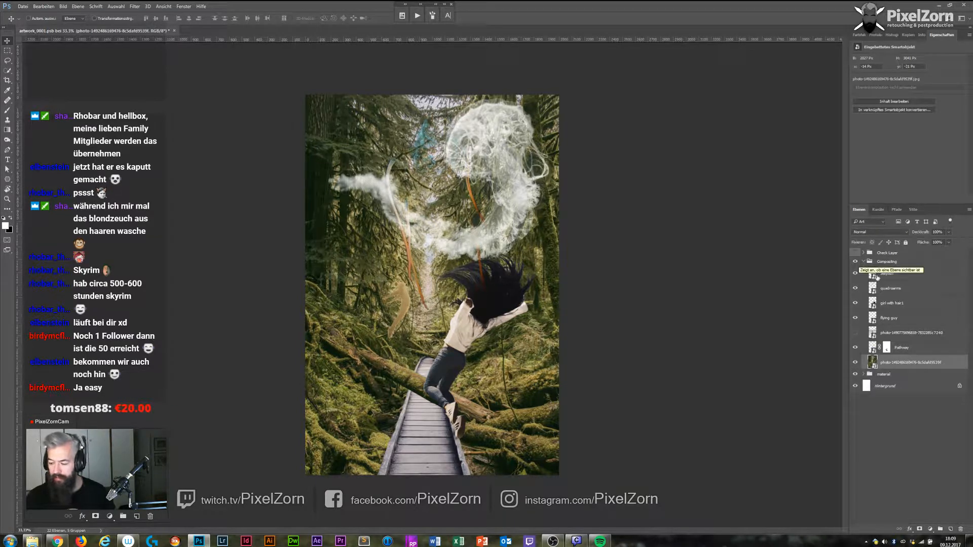
left_click_drag(856, 276, 858, 325)
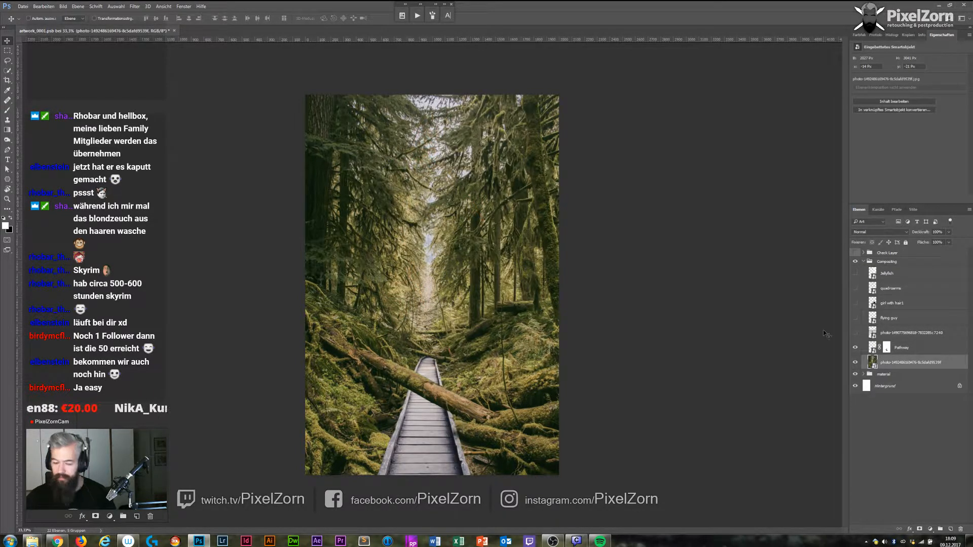
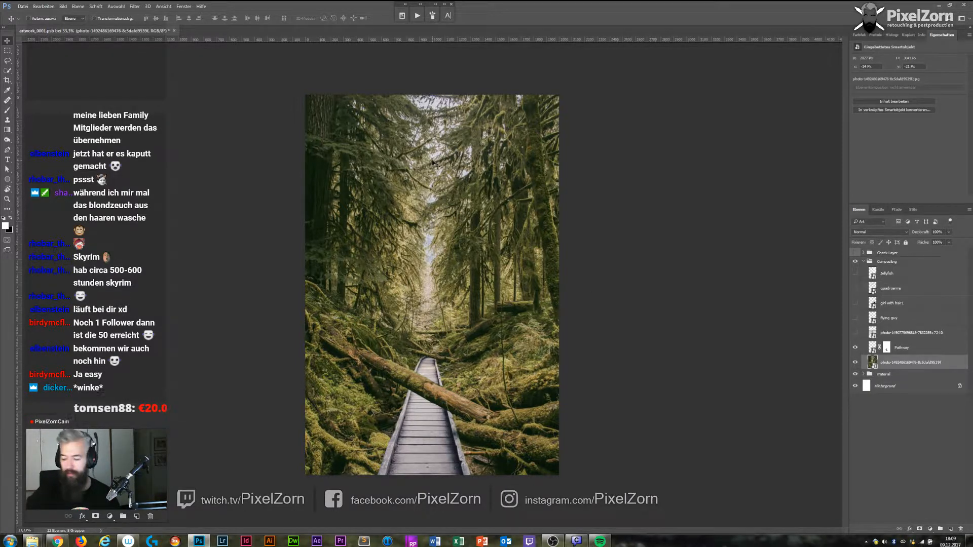
left_click(135, 6)
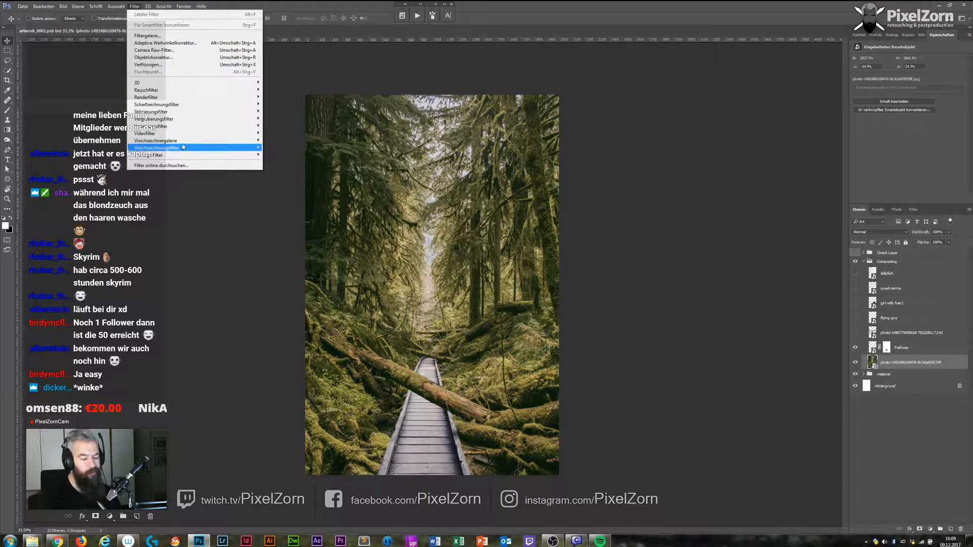
mouse_move(183, 143)
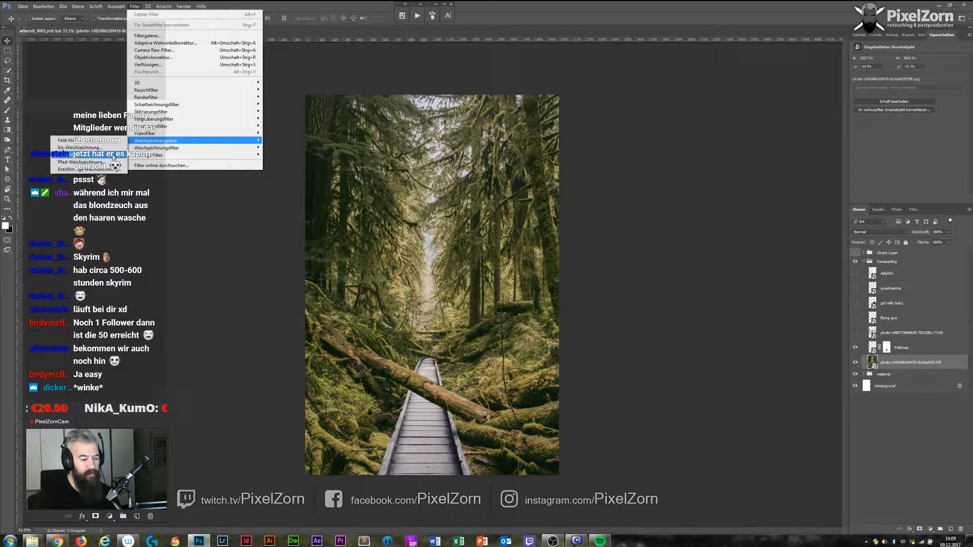
left_click(114, 155)
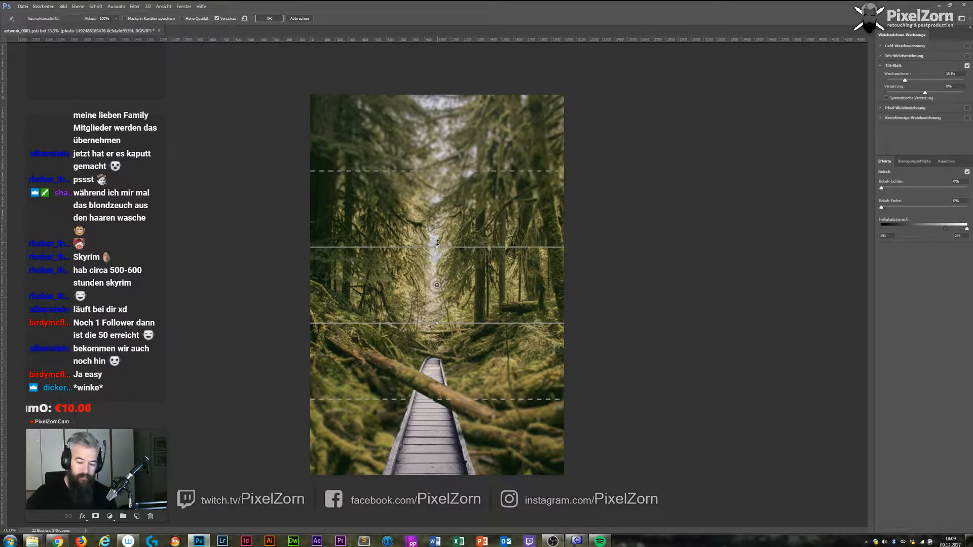
left_click_drag(437, 244, 475, 283)
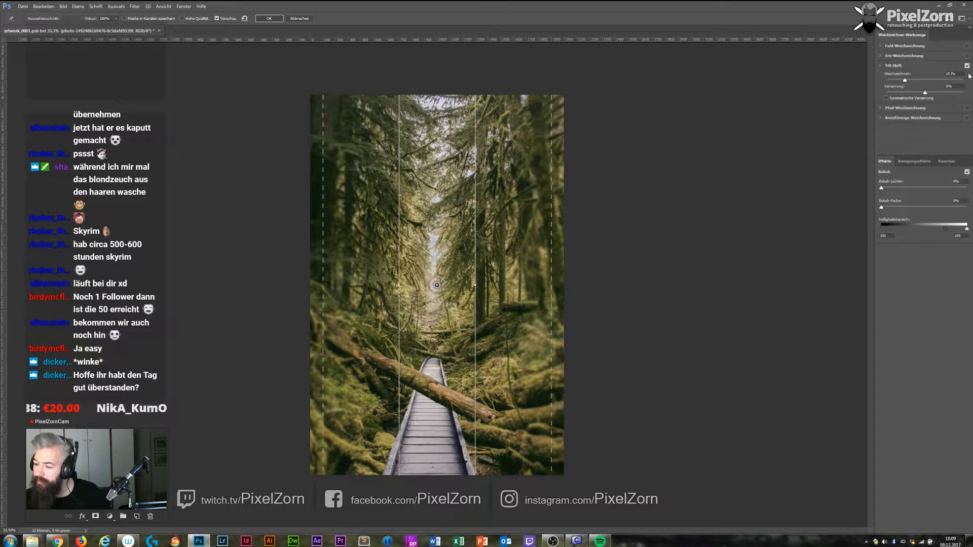
left_click_drag(437, 285, 337, 275)
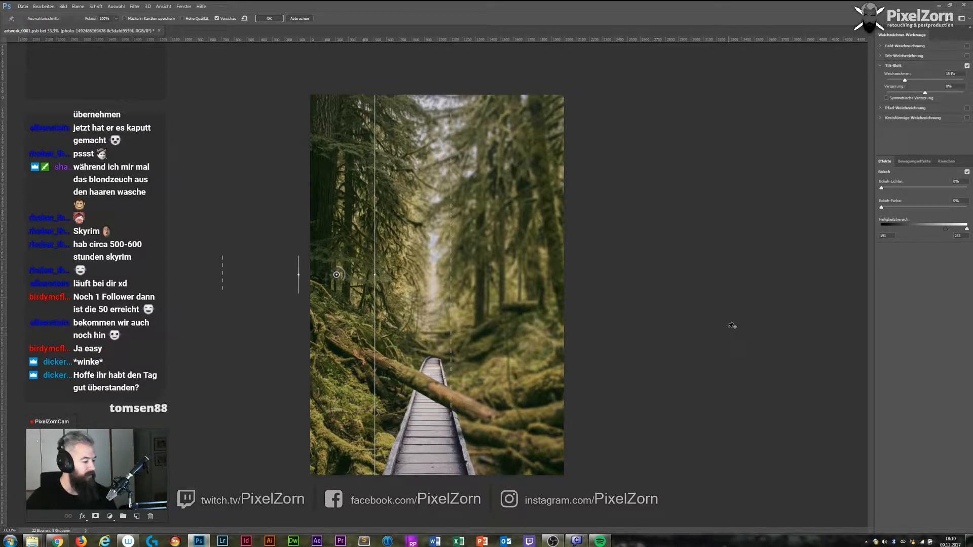
left_click(301, 19)
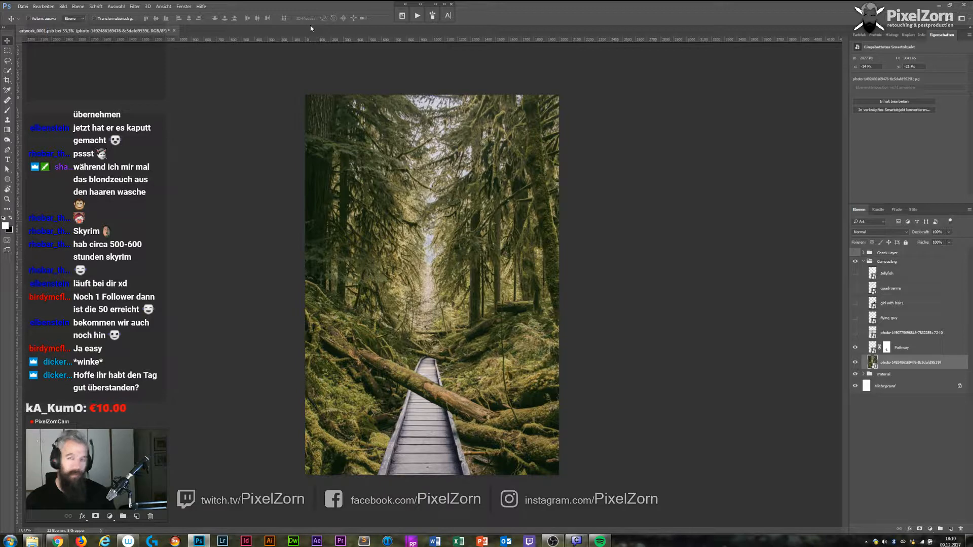
Show the jellyfish, quadroarms, girl, flying guy and cloudy-sky photo layers again, and select the sky photo layer.
left_click_drag(856, 273, 856, 318)
left_click(856, 332)
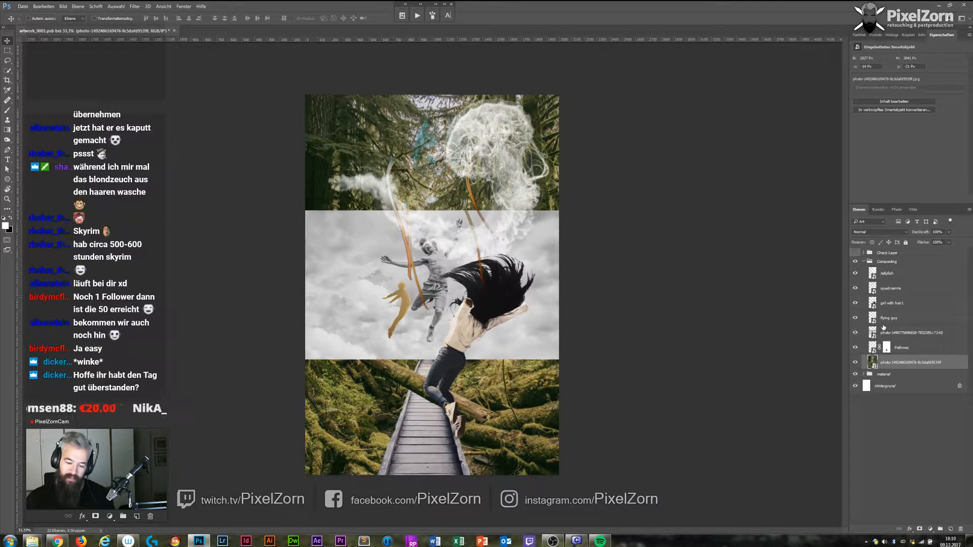
left_click(874, 349)
left_click(879, 336)
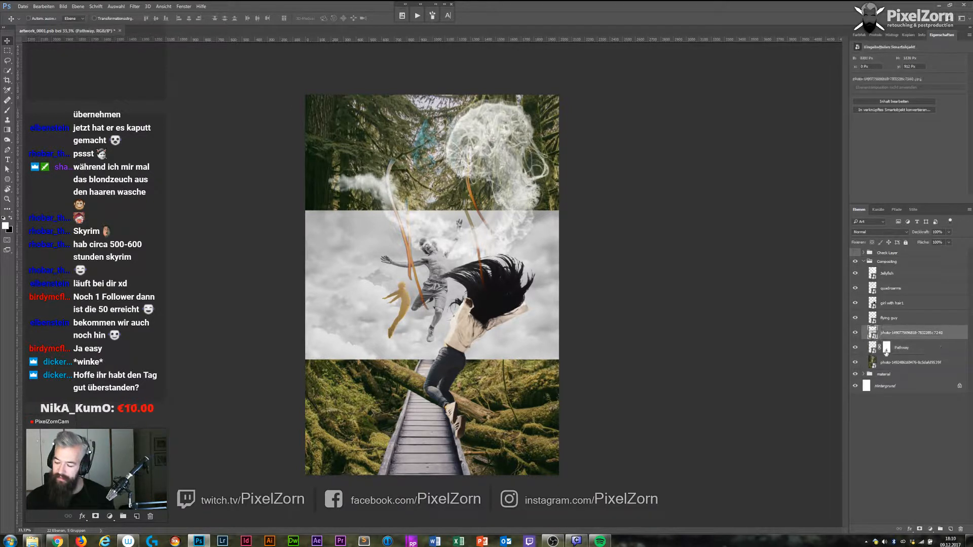
Add a new empty layer above the cloudy-sky photo and name it "muscular guy".
left_click(951, 529)
double_click(887, 333)
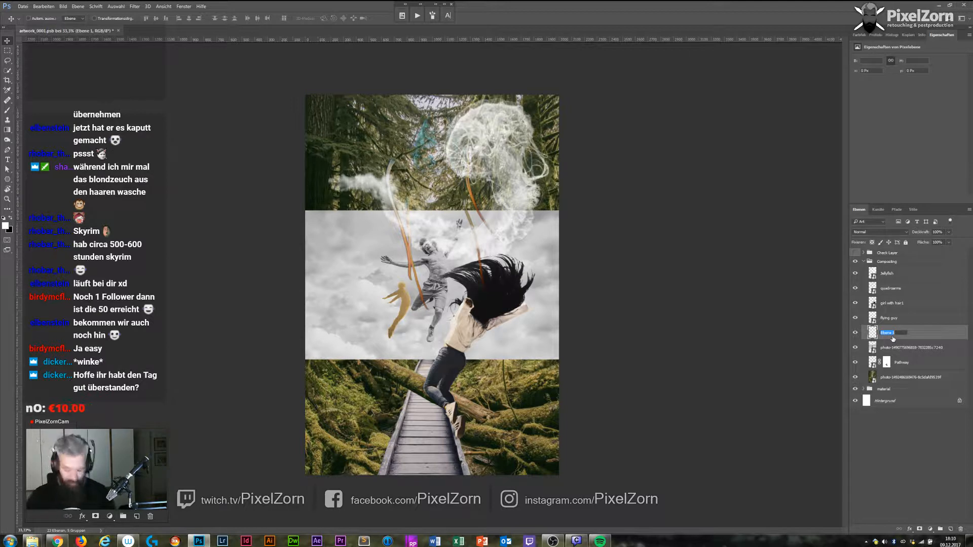
type("muscu")
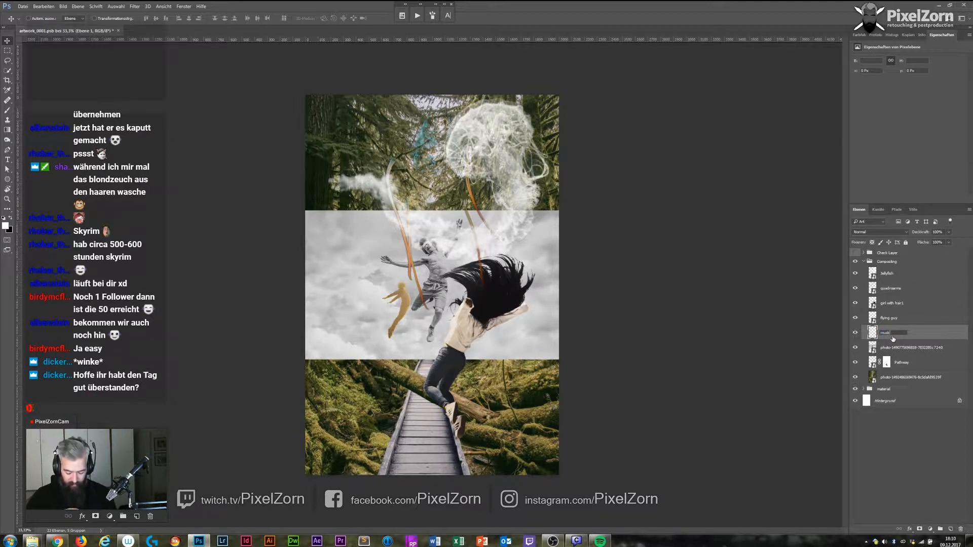
type("lar guy")
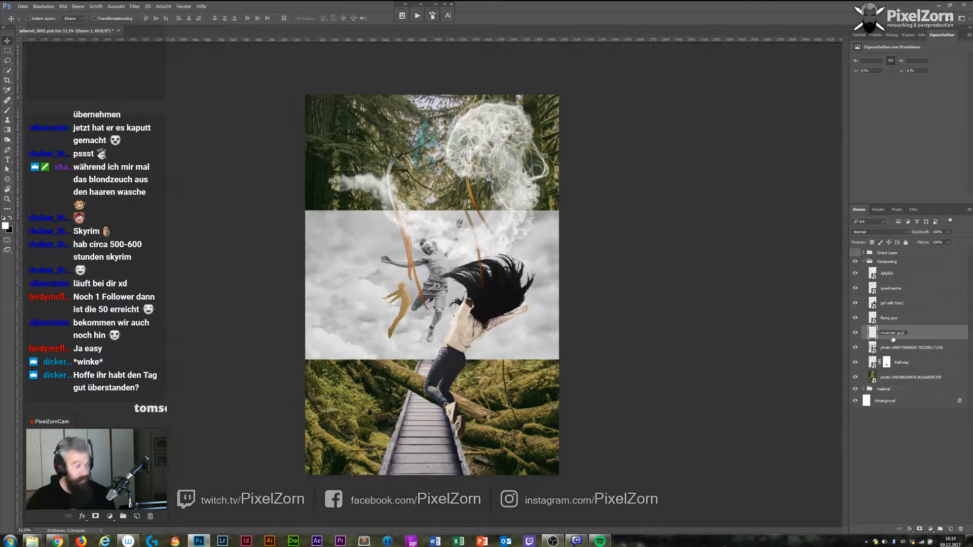
key("Return")
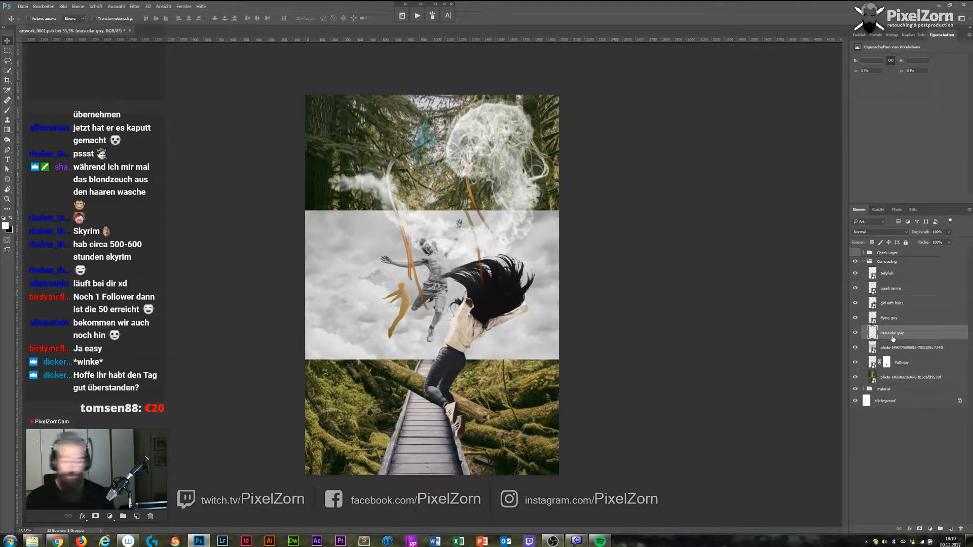
Scale the cloudy-sky photo of the jumping man to 100%.
left_click(927, 353, "shift")
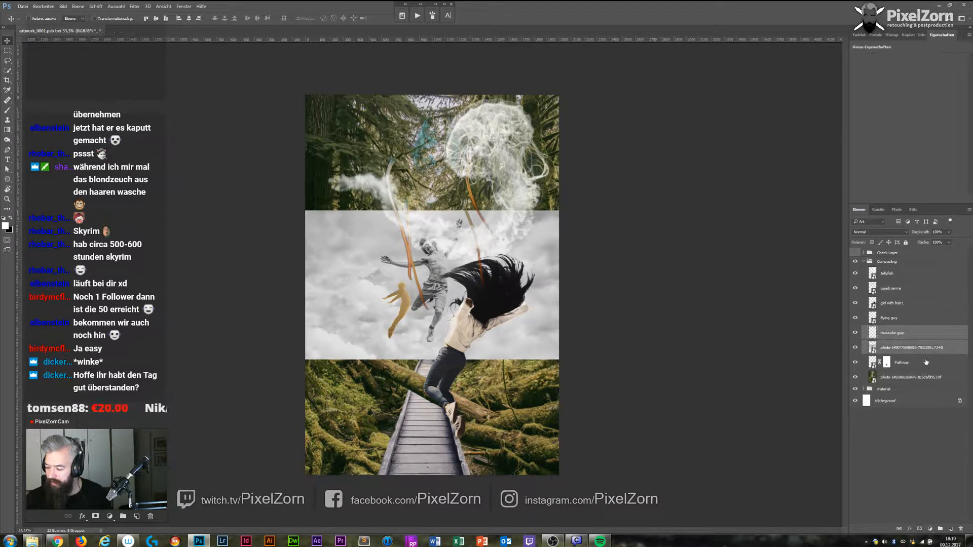
left_click(946, 349)
key("ctrl+t")
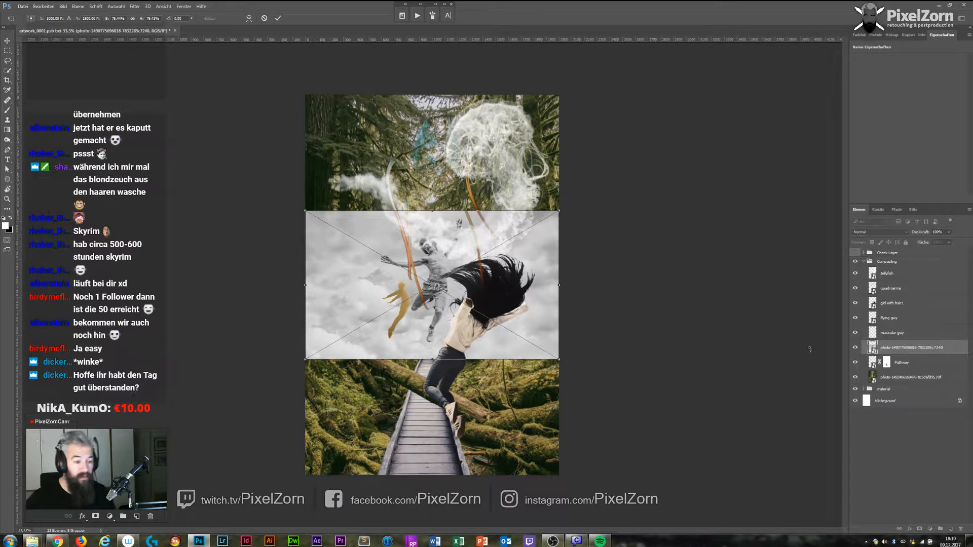
left_click(118, 18)
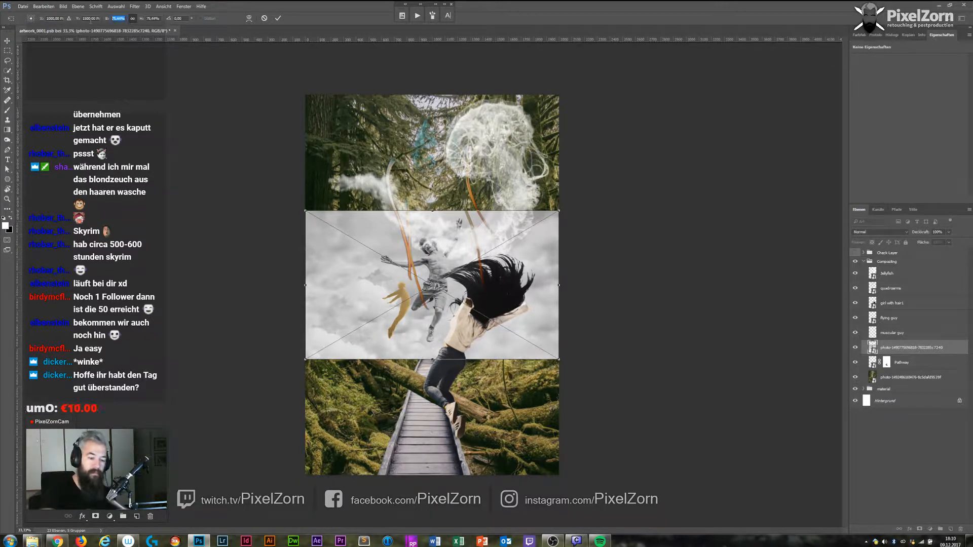
type("100")
key("Return")
key("Return")
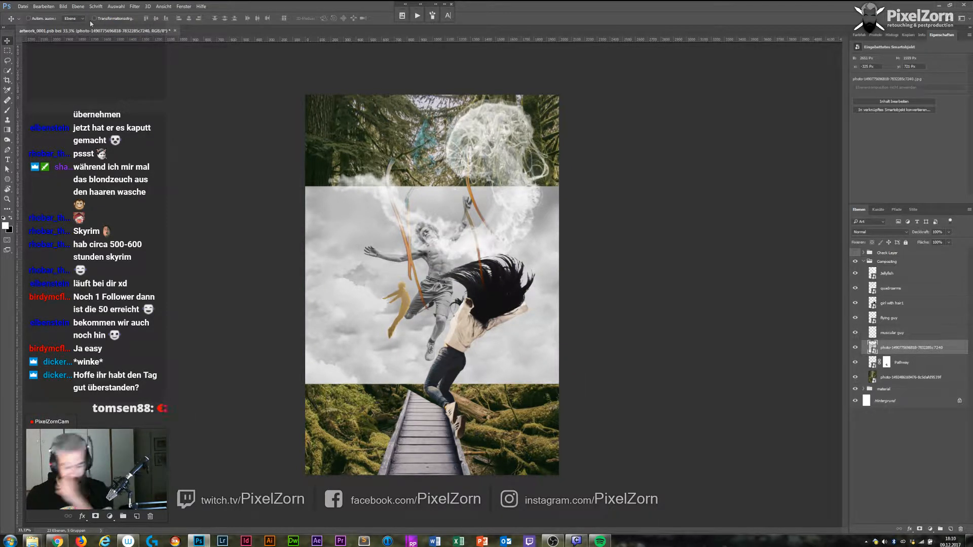
Combine the muscular guy layer and the sky photo into a smart object and open it, converting its colors to the working space.
left_click(921, 337)
left_click(926, 351, "shift")
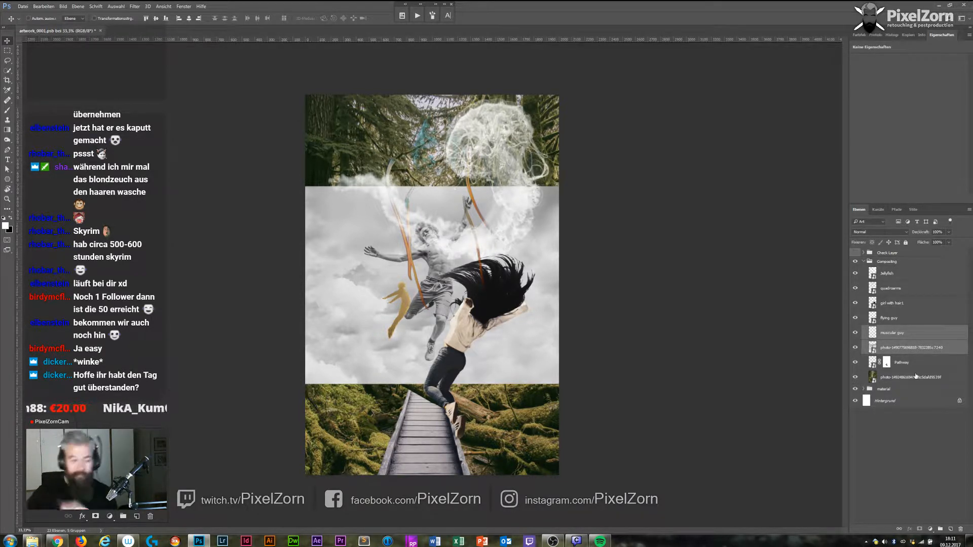
left_click(135, 6)
left_click(157, 22)
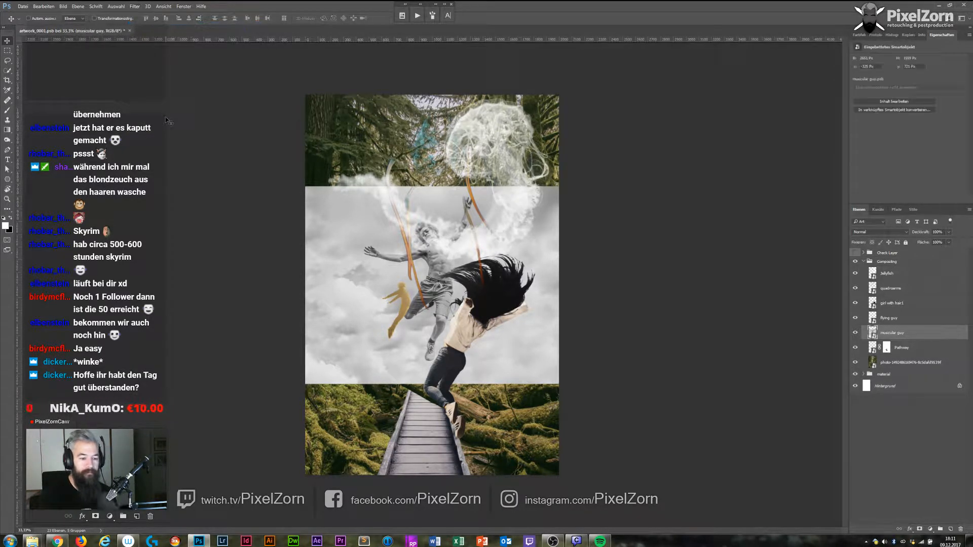
double_click(872, 332)
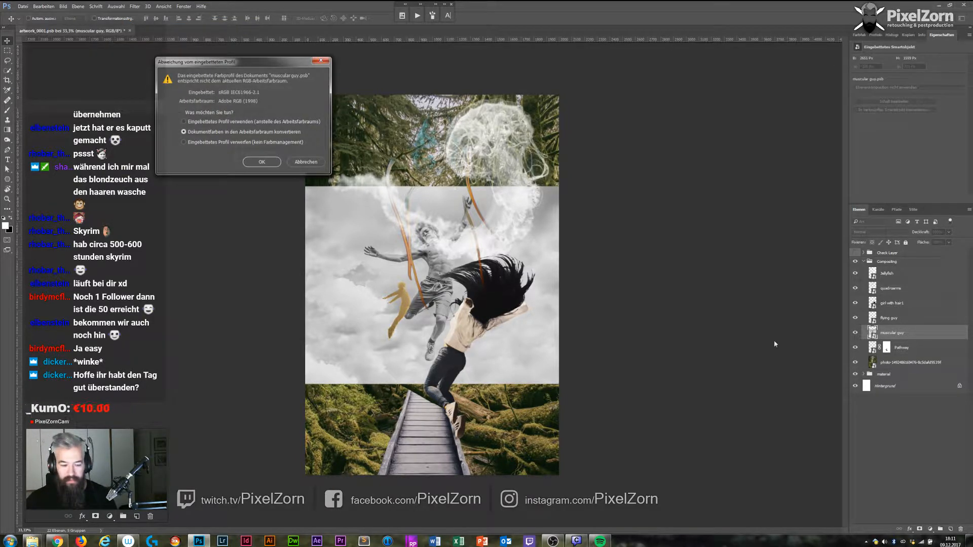
left_click(262, 161)
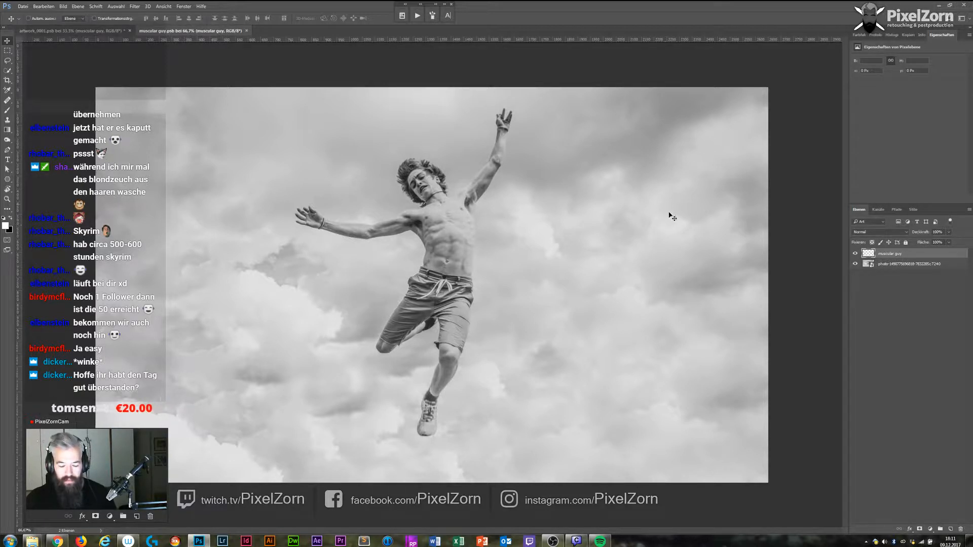
Select the jumping man's body, legs and outstretched arms on the photo layer with the Quick Selection tool.
left_click(892, 269)
key("w")
mouse_move(435, 414)
left_mouse_down()
mouse_move(458, 305)
mouse_move(449, 186)
mouse_move(465, 211)
mouse_move(508, 105)
mouse_move(473, 223)
mouse_move(464, 315)
mouse_move(409, 306)
mouse_move(389, 346)
mouse_move(447, 306)
mouse_move(400, 342)
left_mouse_up()
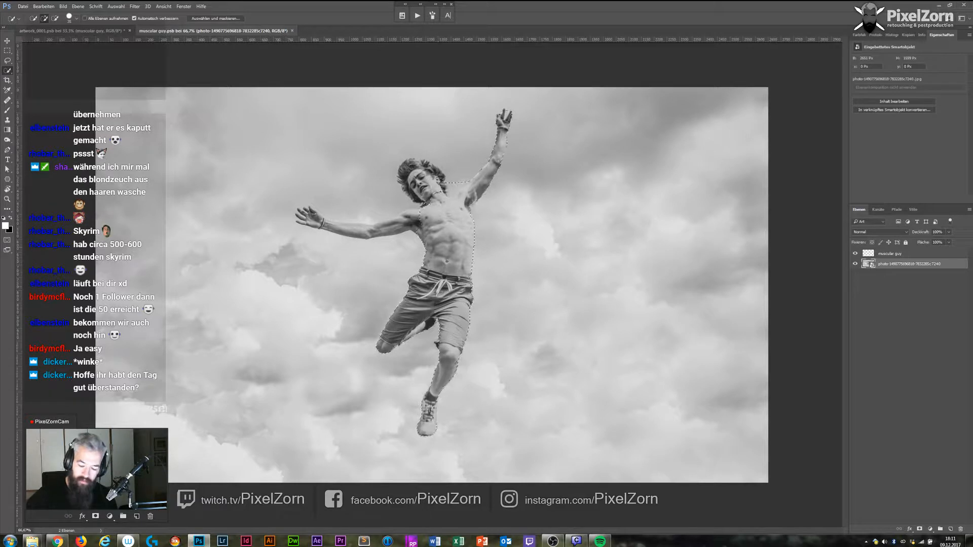
mouse_move(419, 223)
left_mouse_down()
mouse_move(338, 229)
mouse_move(311, 215)
left_mouse_up()
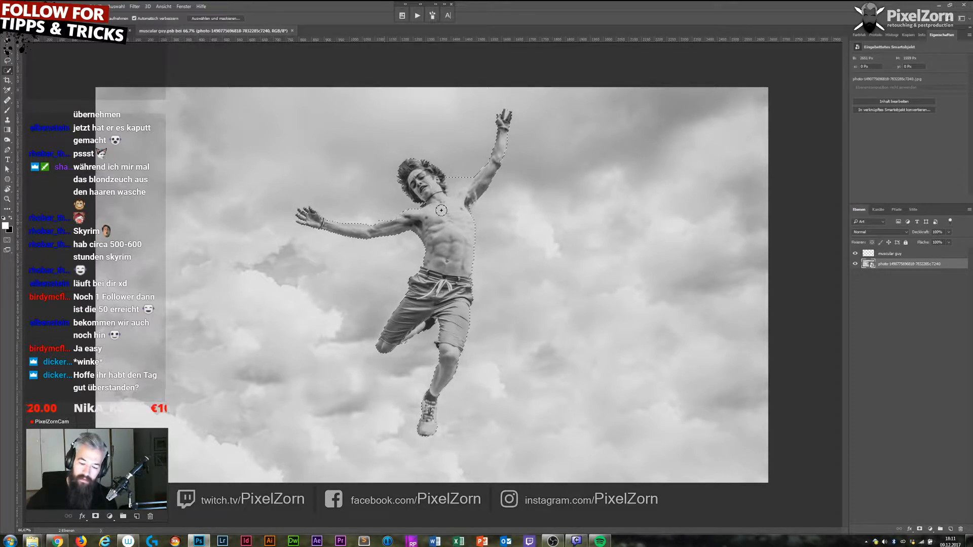
Refine the selection with a smaller brush around the man's arms and hand, and mask the photo with it.
key("x")
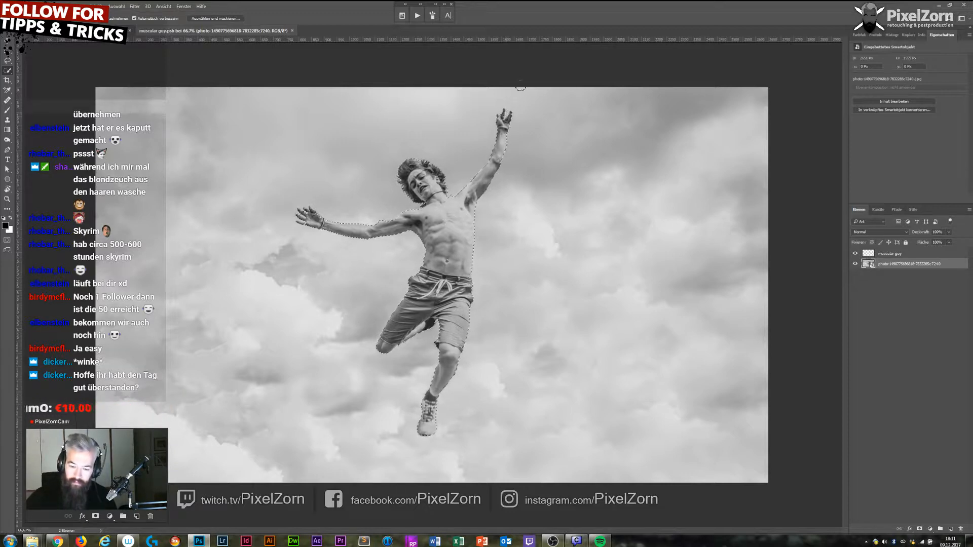
key("ctrl+plus")
key("ctrl+plus")
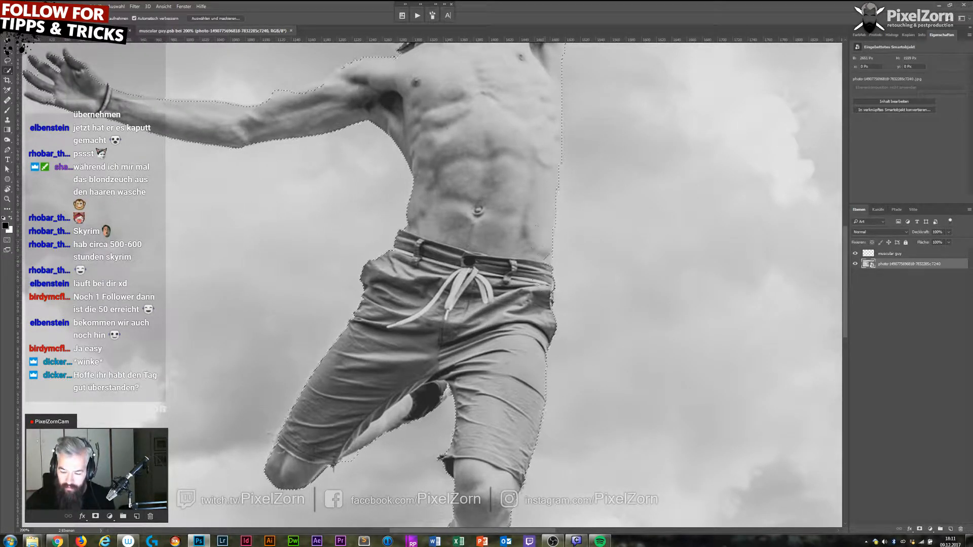
left_click_drag(517, 65, 527, 359)
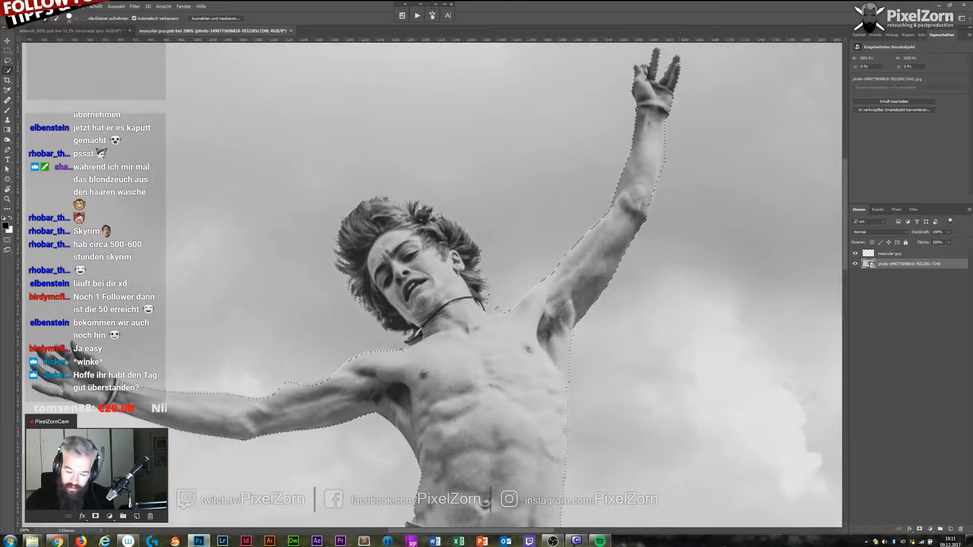
key("bracketleft")
key("bracketleft")
key("bracketleft")
key("bracketleft")
key("bracketleft")
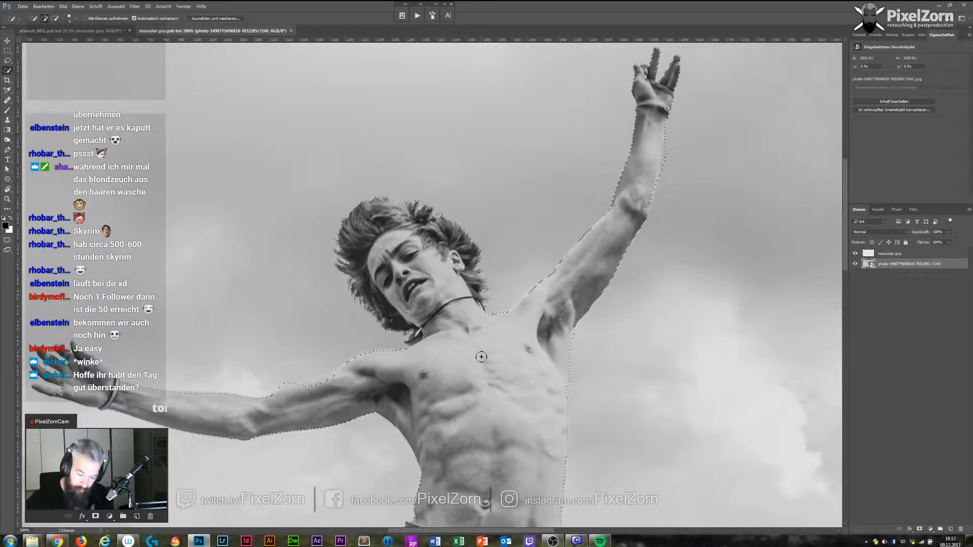
left_click(291, 382, "alt")
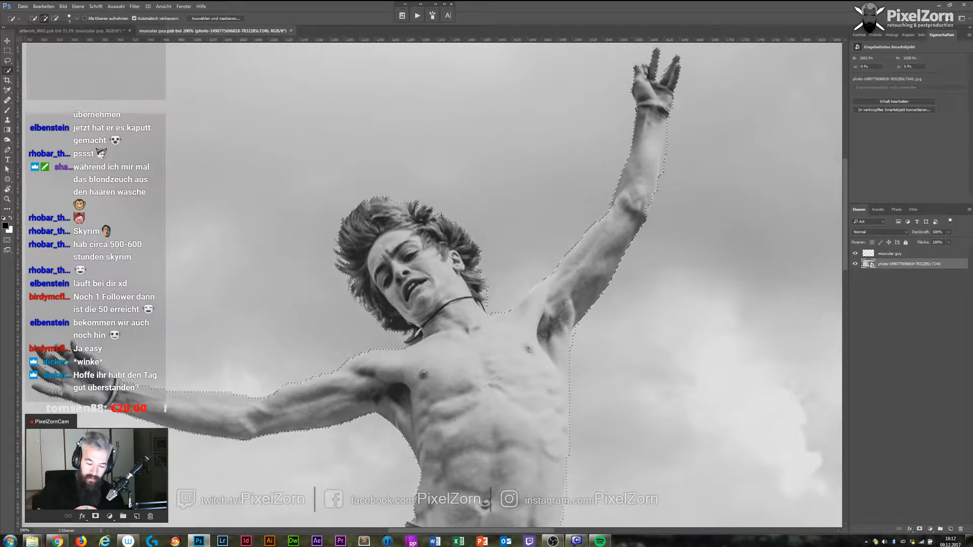
left_click(57, 397, "alt")
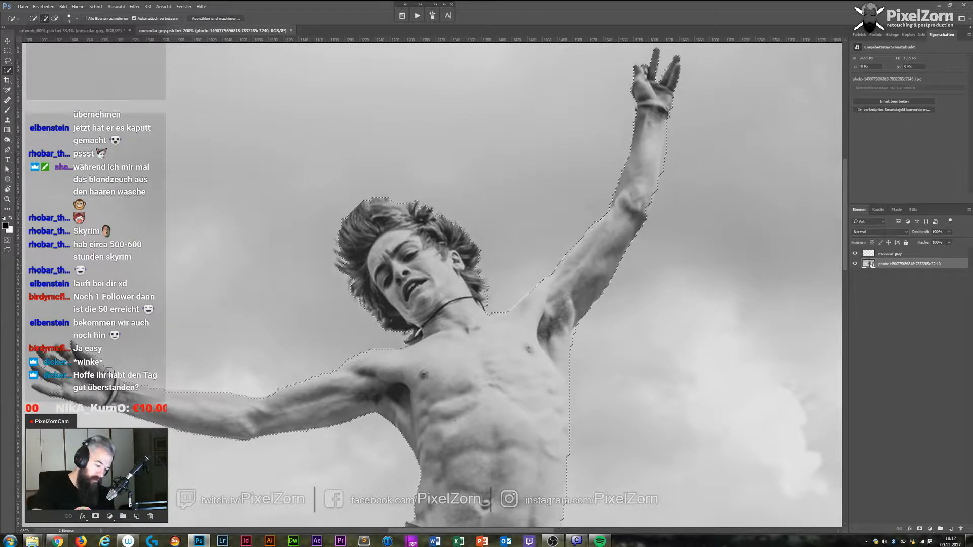
left_click(44, 384, "alt")
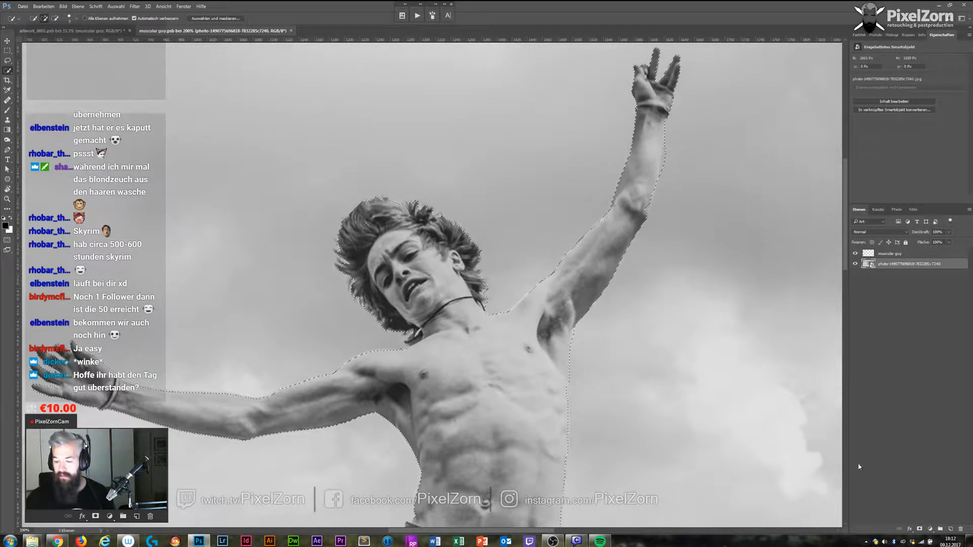
left_click_drag(668, 144, 667, 189)
left_click(920, 529)
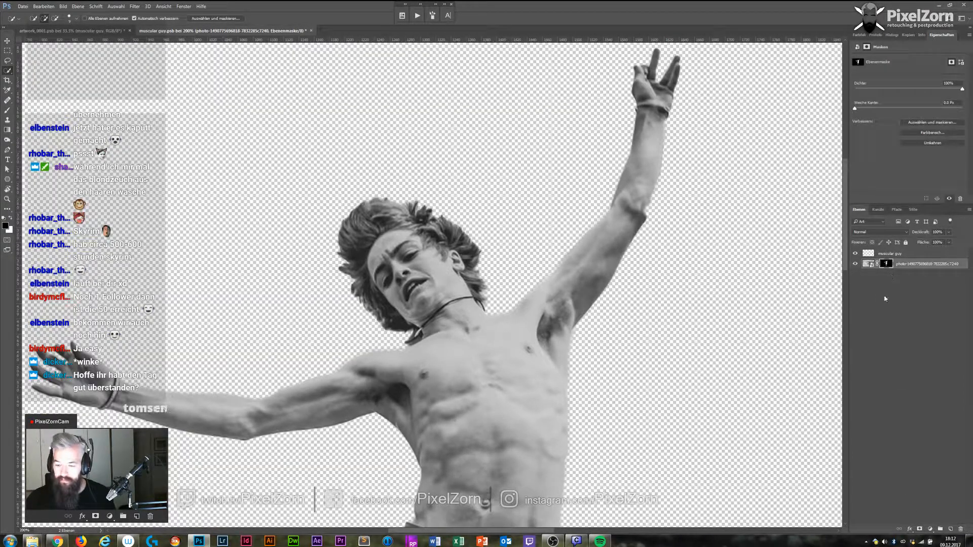
Touch up the layer mask with a white brush along the edge of the man's raised forearm.
key("r")
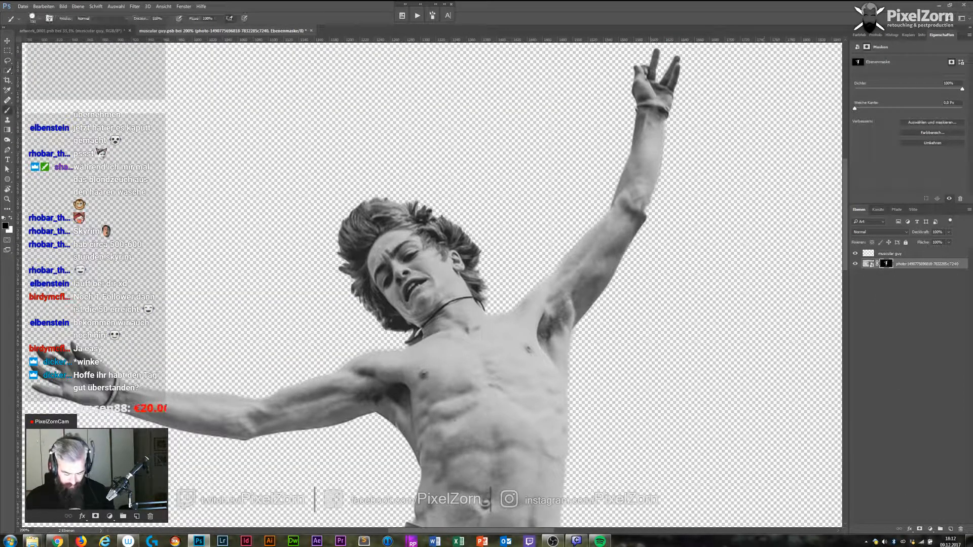
left_click_drag(536, 110, 353, 260)
key("b")
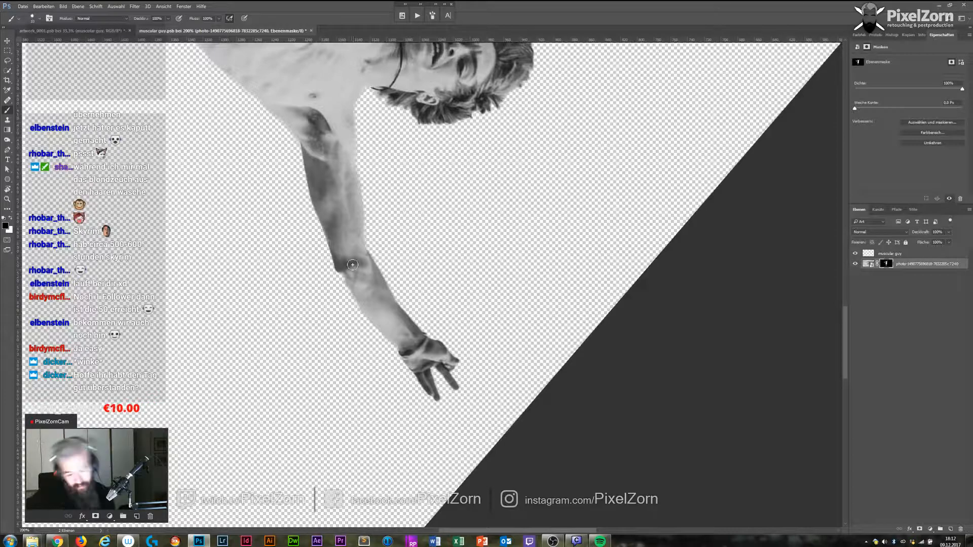
key("r")
left_click_drag(353, 266, 418, 211)
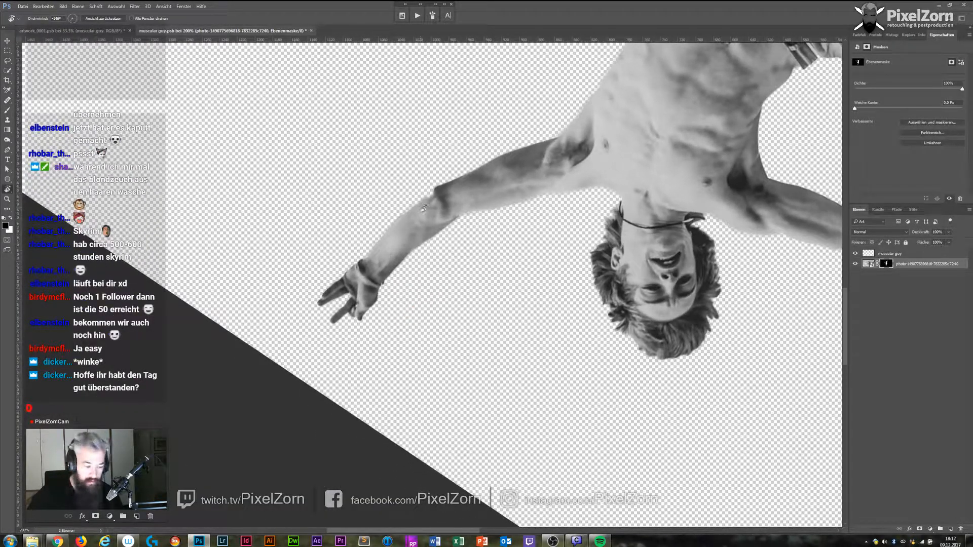
key("c")
key("b")
key("x")
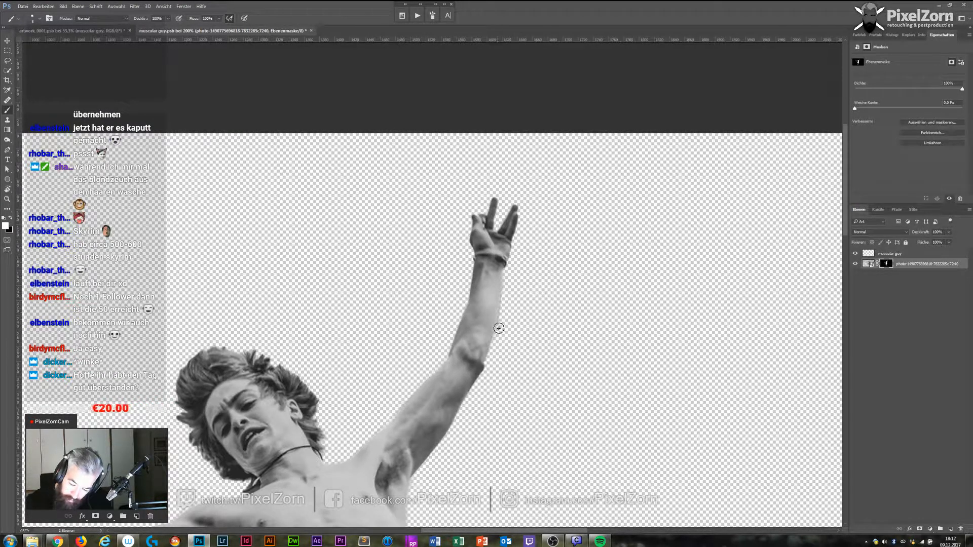
left_click_drag(492, 342, 698, 199)
Add a solid red (#c31b1b) color fill layer and place it beneath the masked photo layer as a backdrop.
left_click(930, 530)
left_click(904, 368)
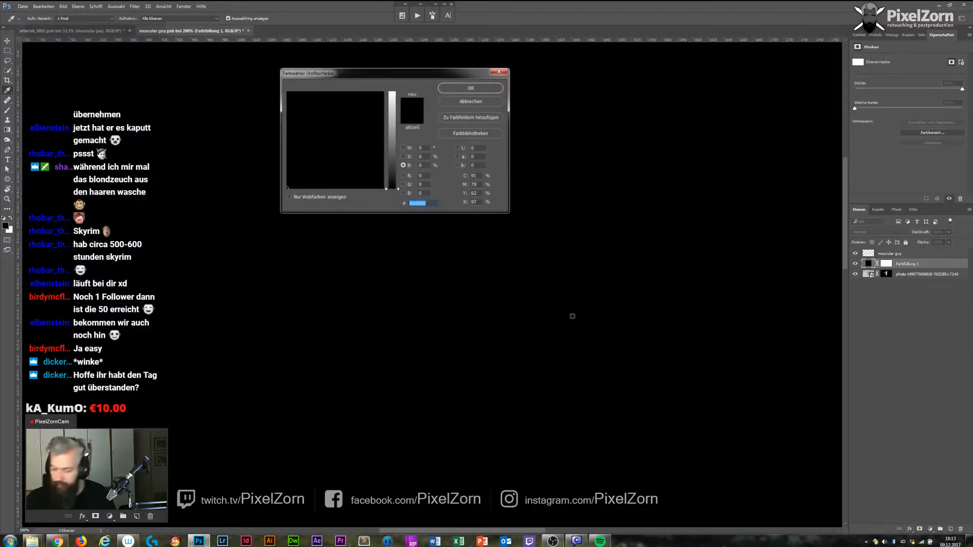
left_click(404, 156)
left_click(403, 147)
left_click(365, 134)
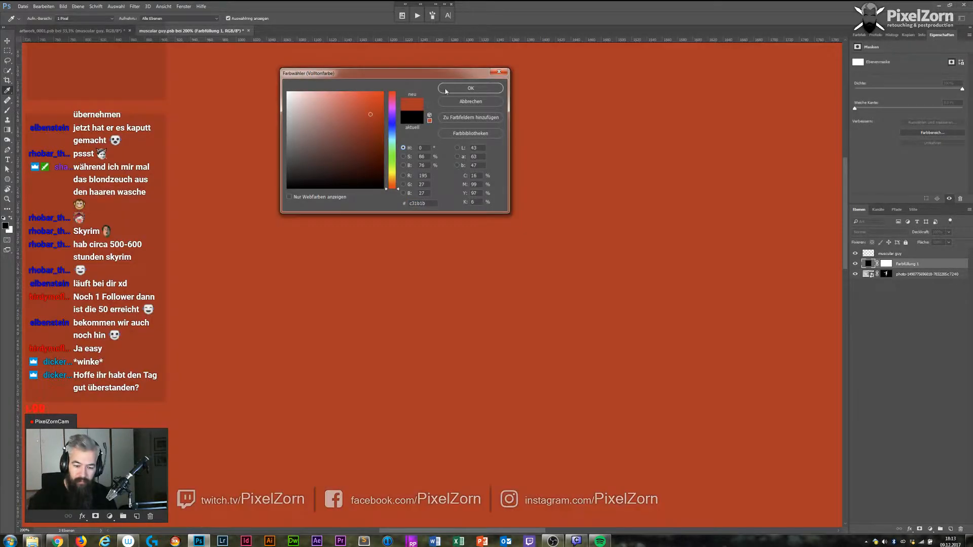
left_click(471, 88)
left_click_drag(858, 274, 886, 261)
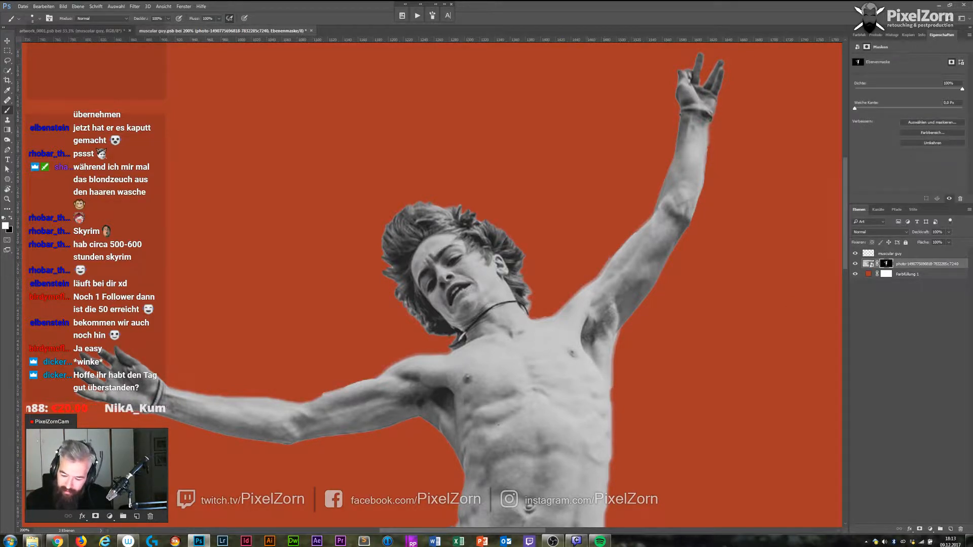
Paint black on the photo's layer mask to clean the edge below the shorts' hem at the bent leg.
mouse_move(564, 446)
left_mouse_down()
mouse_move(594, 146)
mouse_move(636, 104)
left_mouse_up()
mouse_move(619, 417)
left_mouse_down()
mouse_move(631, 226)
mouse_move(622, 176)
mouse_move(676, 342)
left_mouse_up()
key("x")
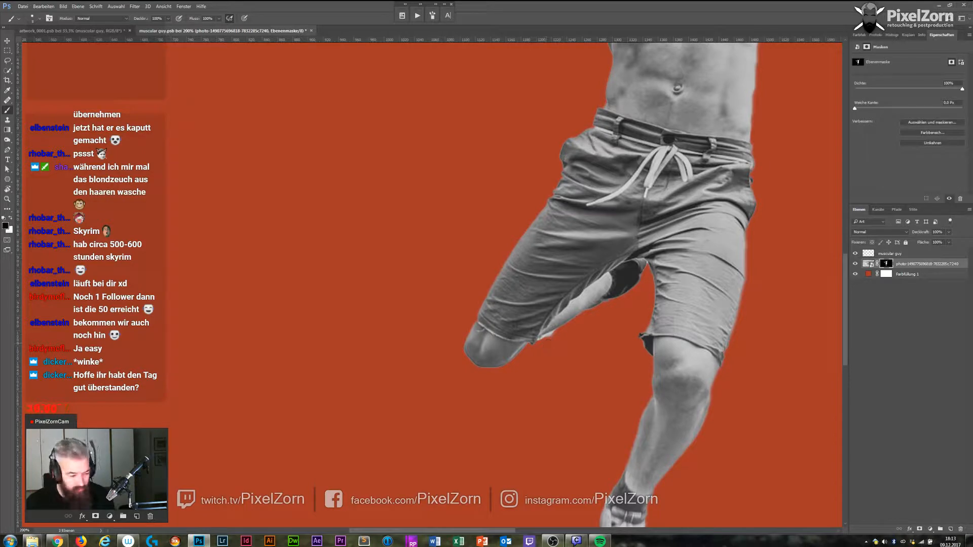
mouse_move(551, 339)
left_mouse_down()
mouse_move(541, 343)
mouse_move(554, 334)
left_mouse_up()
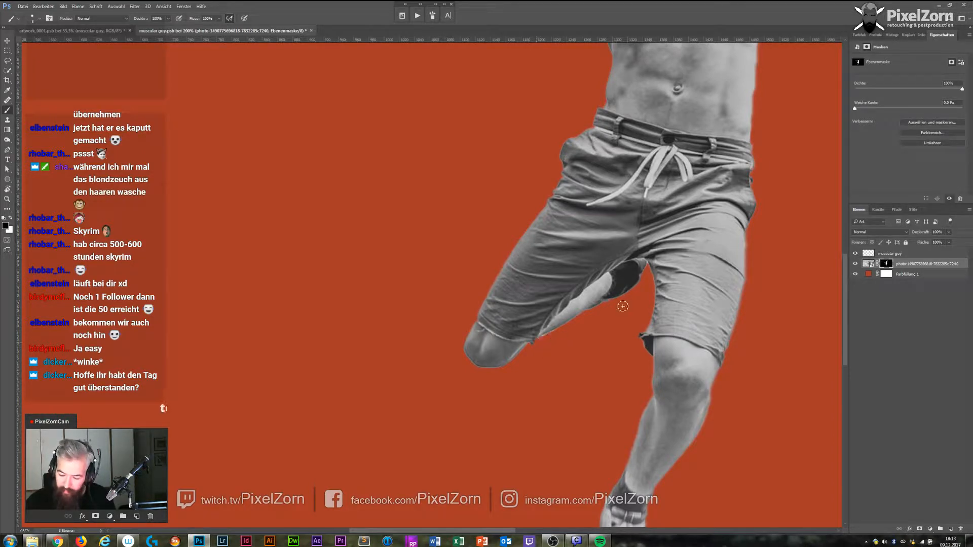
Clean up the layer mask with a resized brush along the upper edge of the man's outstretched arm near the elbow.
mouse_move(699, 51)
left_mouse_down()
mouse_move(667, 358)
mouse_move(672, 469)
left_mouse_up()
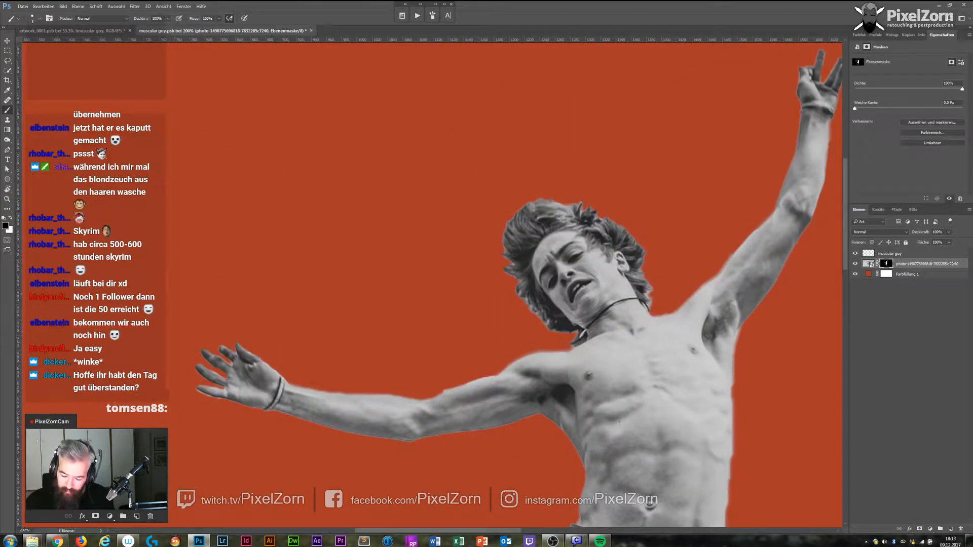
key("bracketright")
key("bracketright")
key("bracketright")
mouse_move(547, 390)
left_mouse_down()
mouse_move(562, 401)
mouse_move(557, 374)
left_mouse_up()
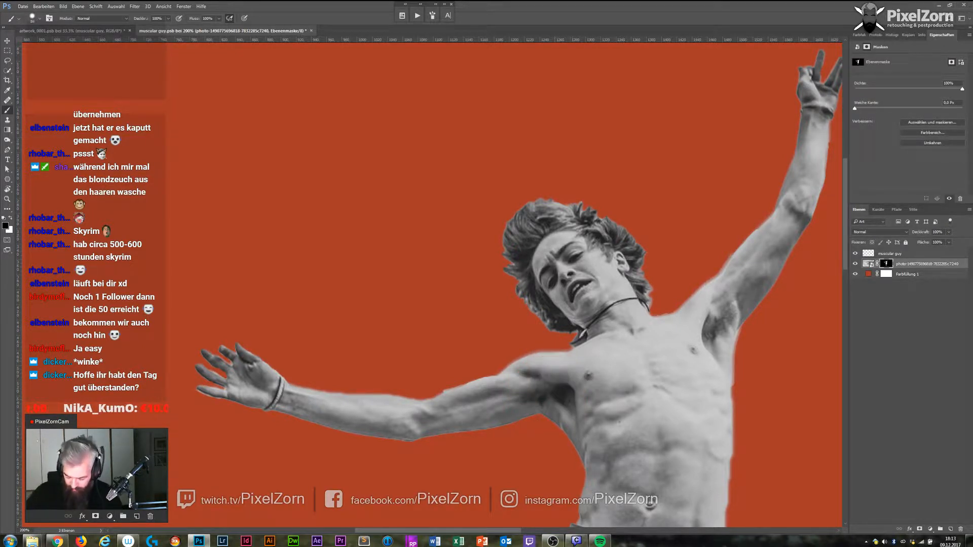
key("bracketleft")
key("bracketleft")
key("bracketleft")
left_click_drag(435, 402, 460, 390)
key("ctrl+z")
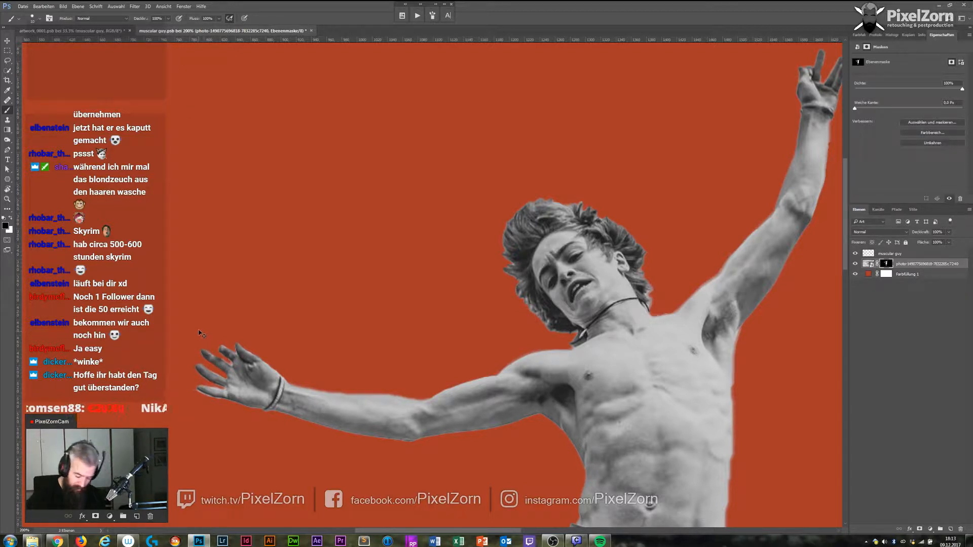
key("x")
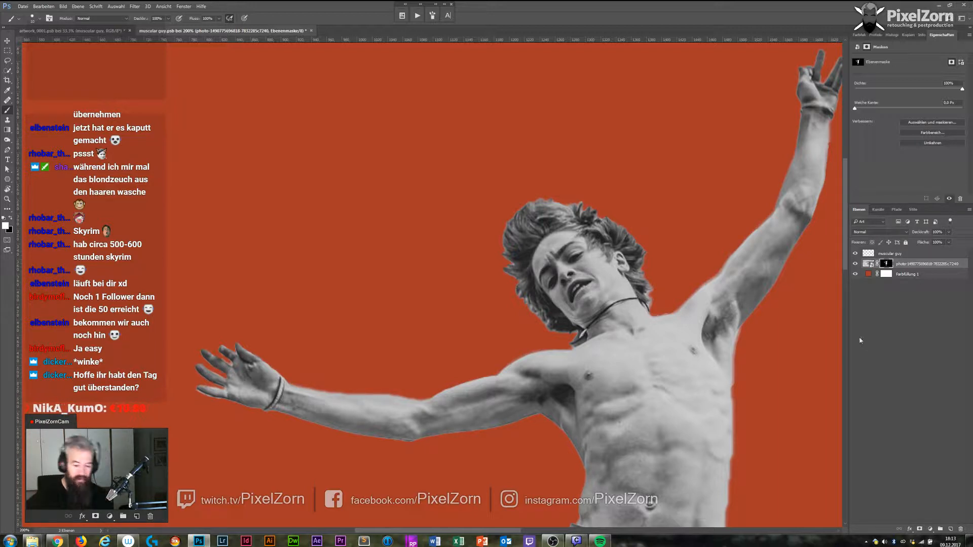
Delete the red color fill layer from the muscular guy smart object.
left_click(868, 274)
left_click_drag(868, 274, 960, 530)
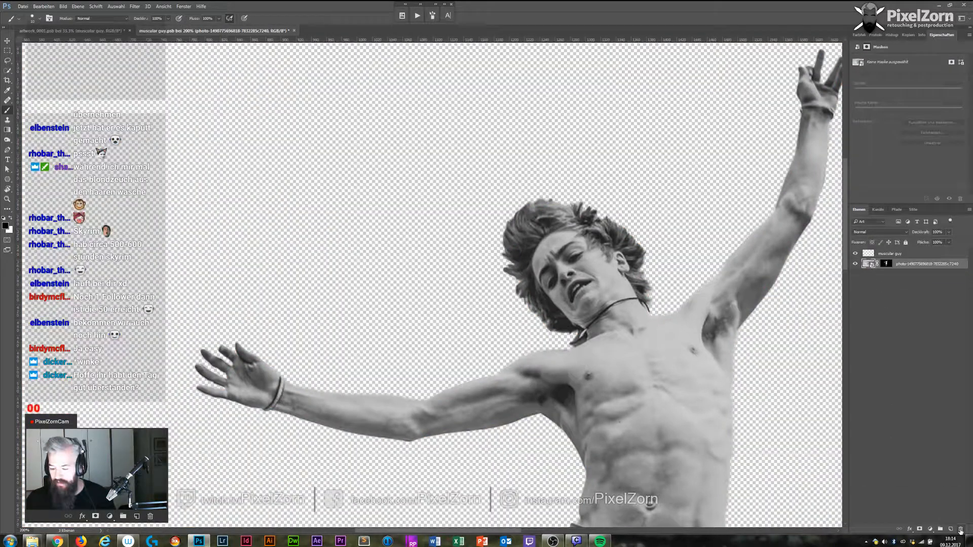
Trim the transparent area around the cut-out man, and save and close the smart object.
key("ctrl+minus")
key("ctrl+minus")
key("ctrl+minus")
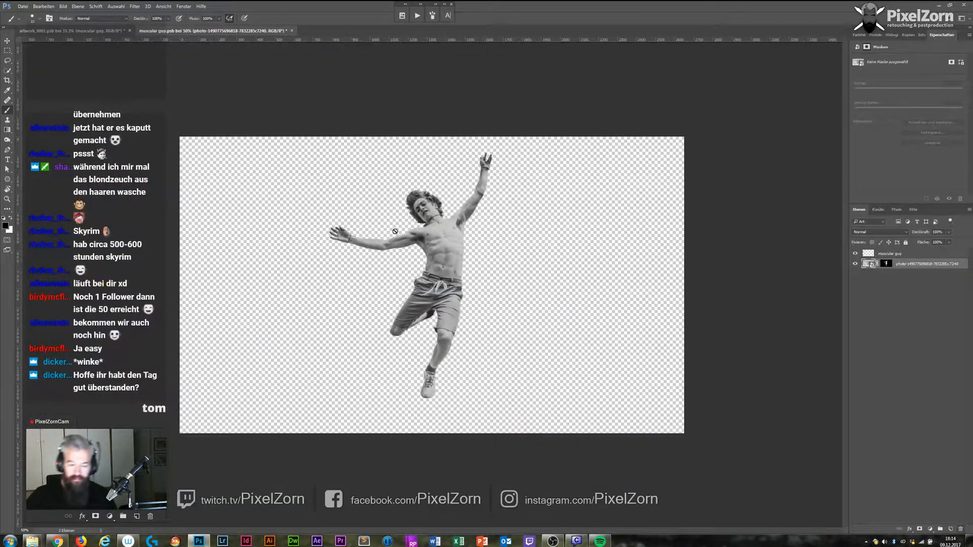
left_click(63, 6)
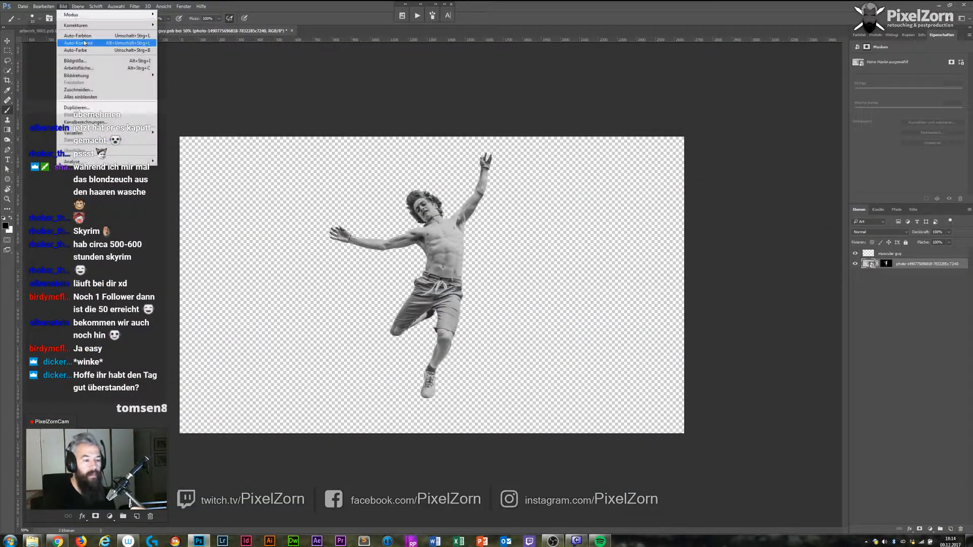
left_click(90, 89)
key("Return")
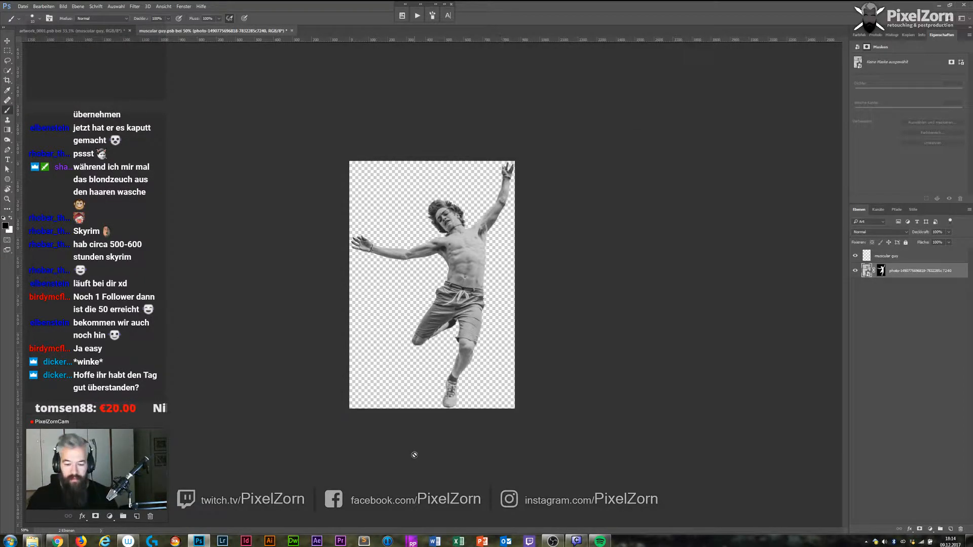
key("ctrl+s")
key("ctrl+w")
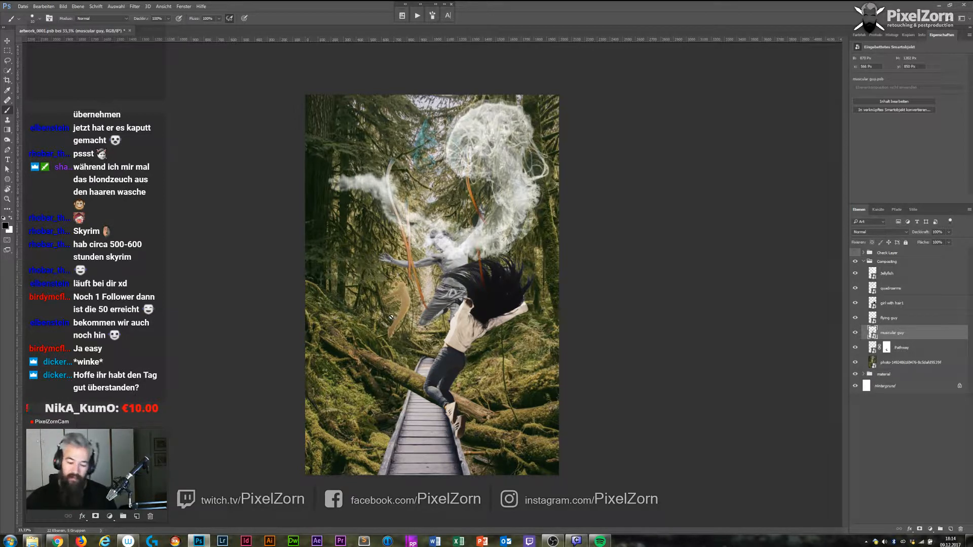
Enlarge the flying guy layer and move it to the left beside the muscular guy.
left_click(901, 300)
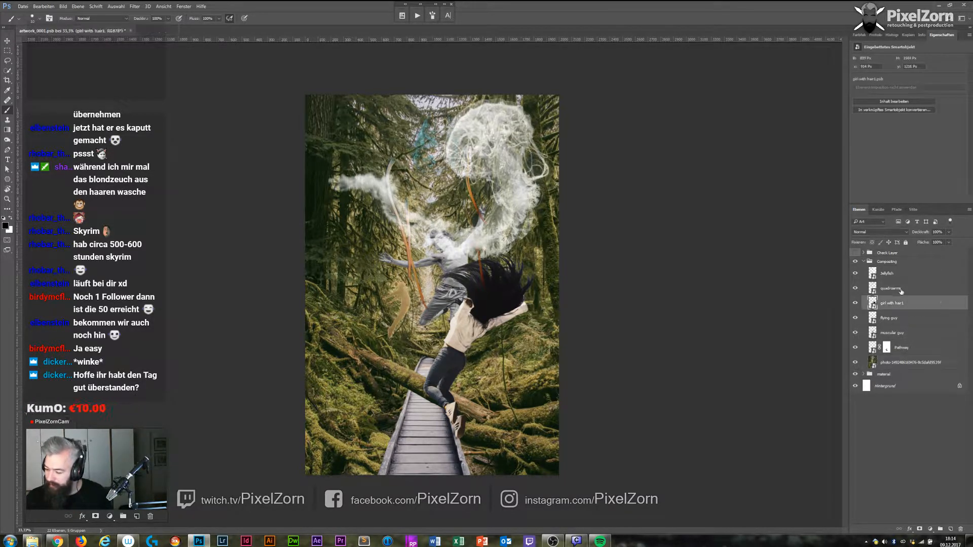
left_click(913, 318)
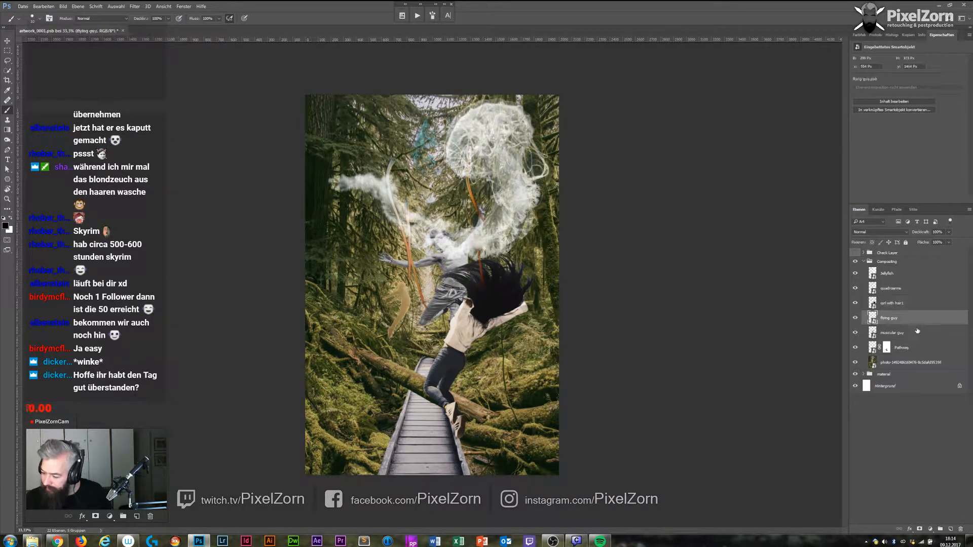
key("ctrl+t")
left_click_drag(410, 283, 434, 236)
key("Return")
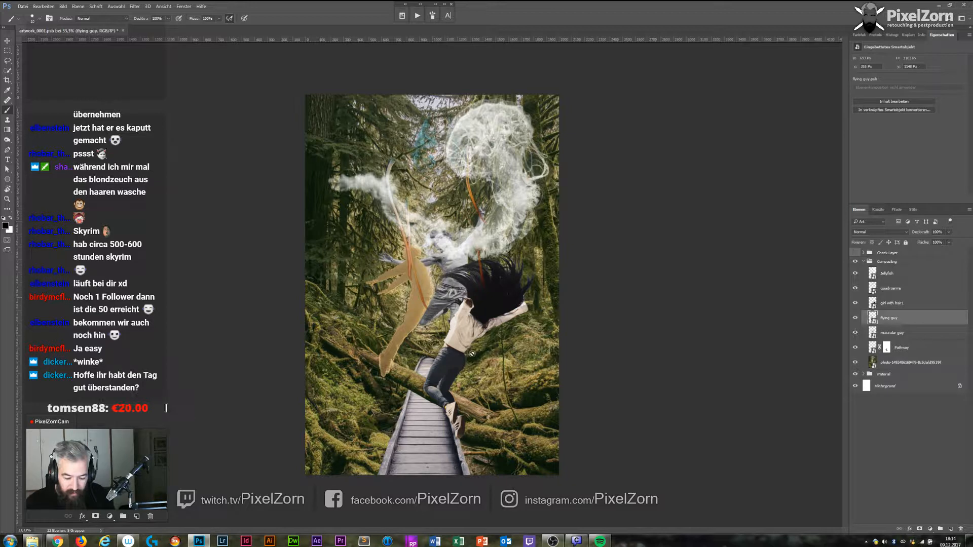
key("v")
left_click_drag(432, 334, 398, 308)
Scale the girl, flying guy and muscular guy layers down together to about 77% above the wooden path.
left_click(904, 293)
left_click(905, 302)
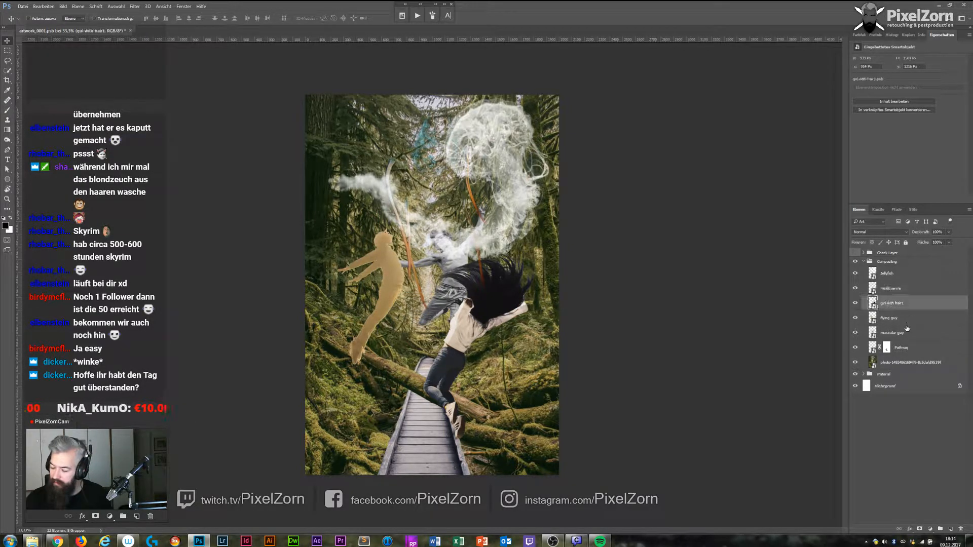
left_click(896, 332, "shift")
key("ctrl+t")
left_click_drag(536, 201, 519, 220)
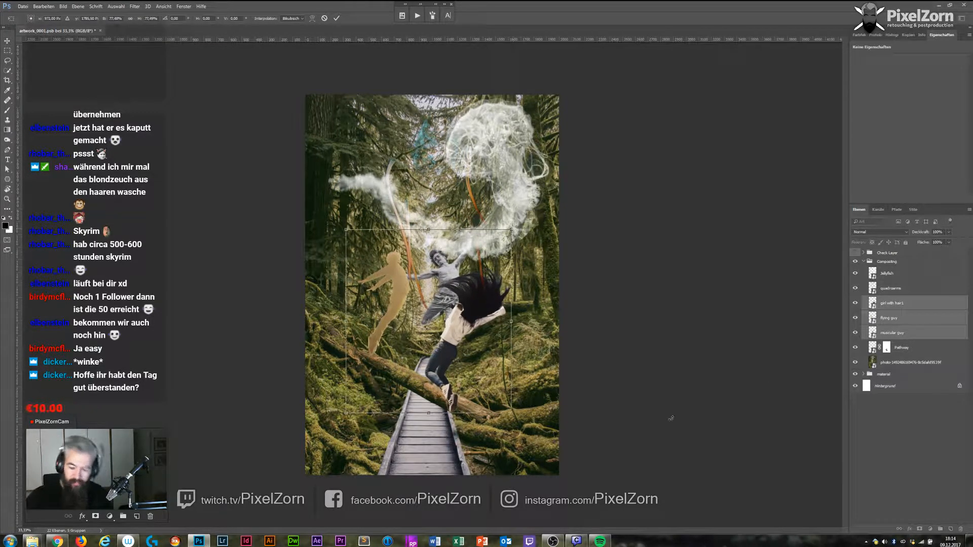
key("Return")
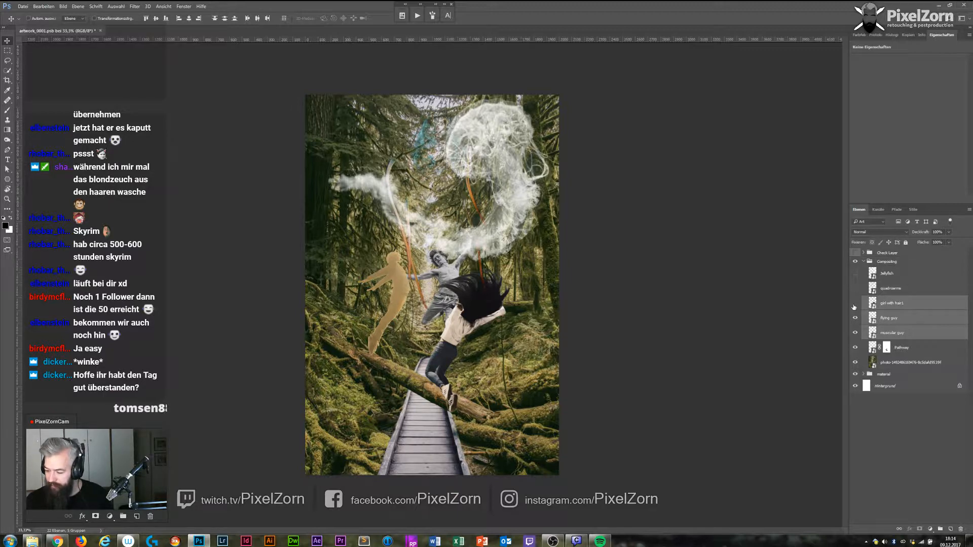
Hide the jellyfish, four-armed shape, girl, flying guy and muscular guy layers, keeping the Pathway and forest photo layers visible.
left_click(856, 348)
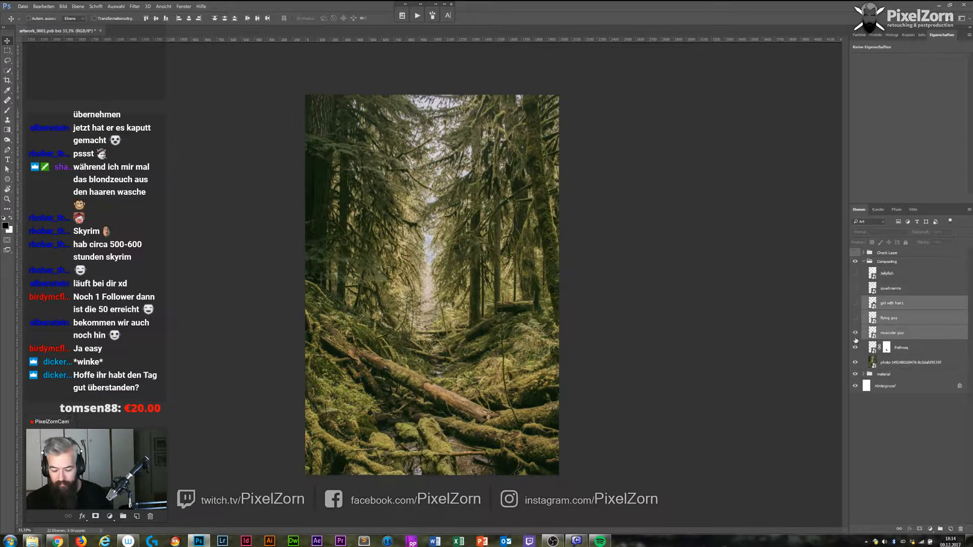
left_click(855, 261)
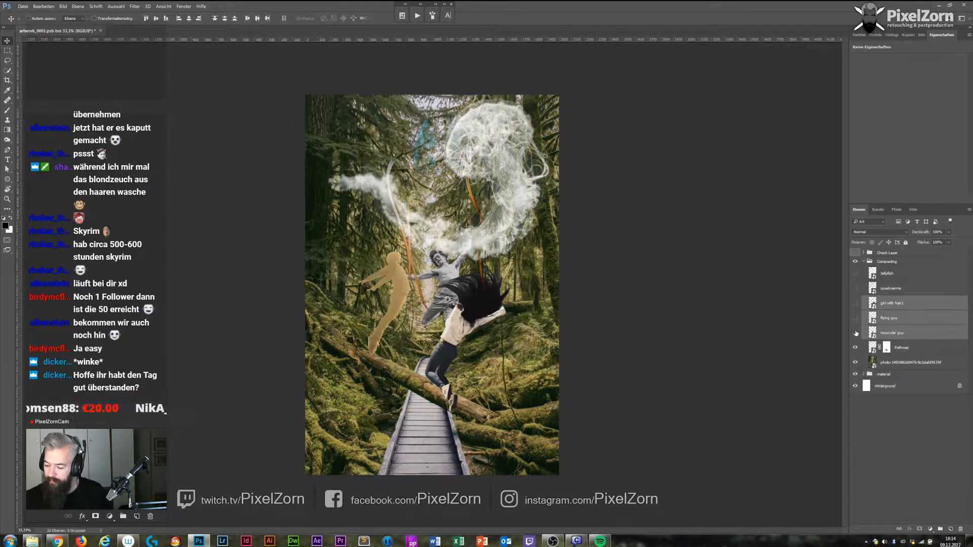
left_click_drag(856, 273, 855, 333)
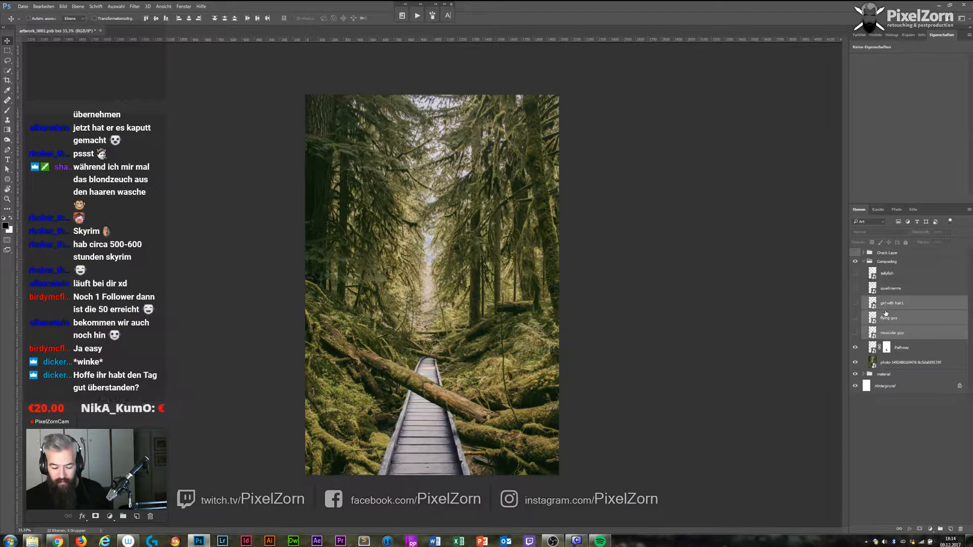
left_click(887, 353)
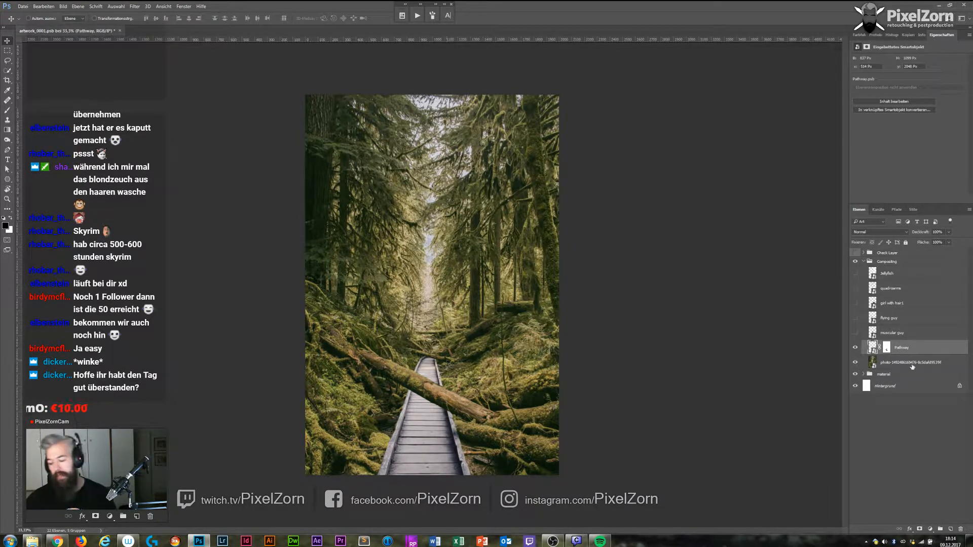
left_click(882, 363)
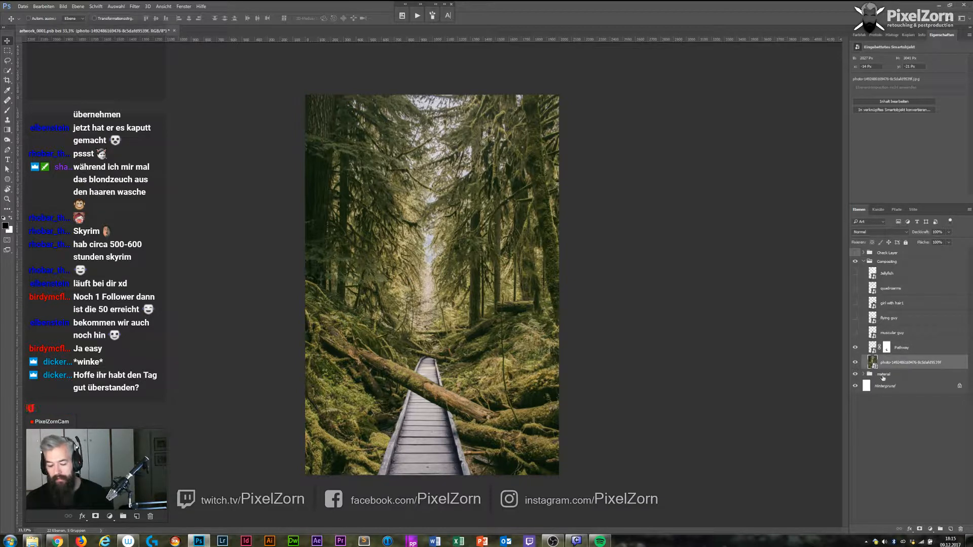
Show the Hue & Saturation Check Layers in the Check Layer group with only the Color check active and Saturation hidden.
key("ctrl+plus")
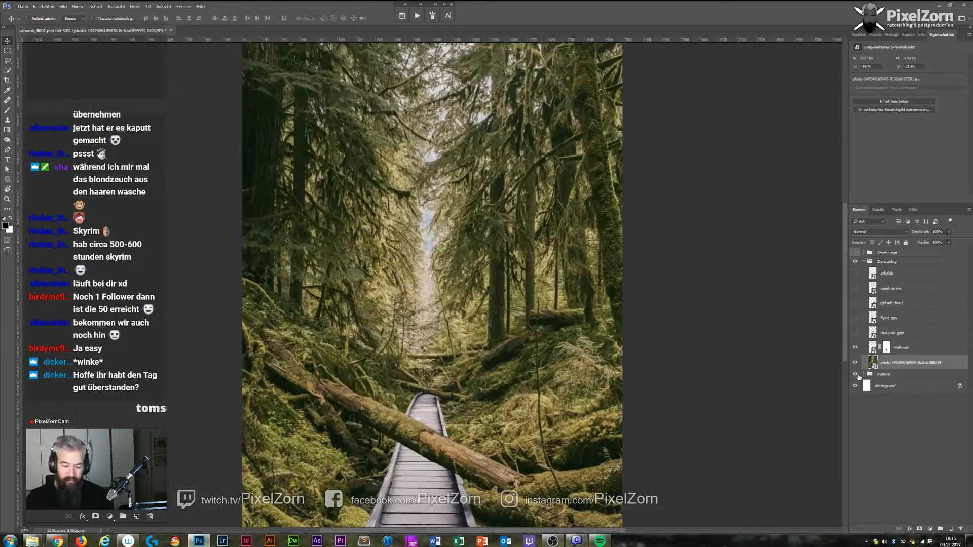
left_click_drag(558, 499, 577, 369)
left_click(855, 252)
left_click(863, 253)
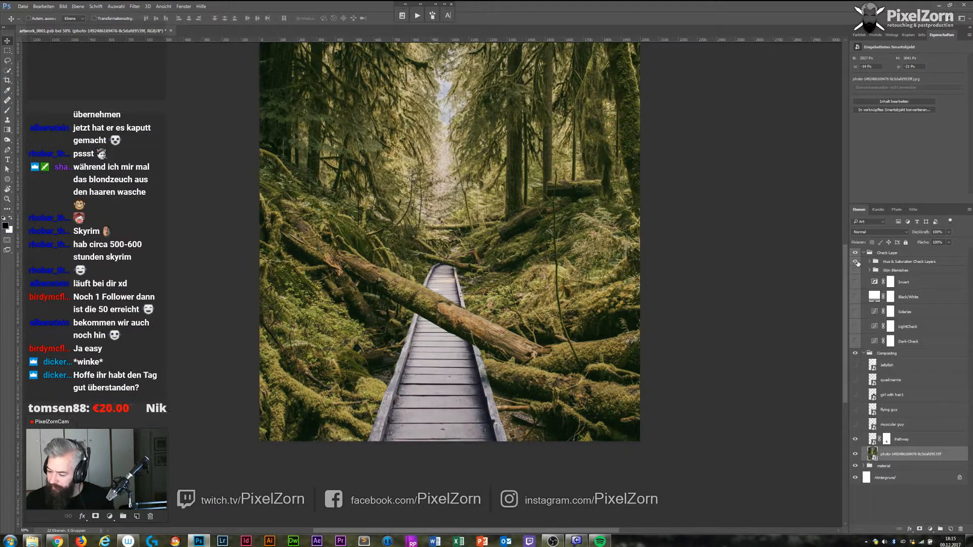
left_click(855, 262)
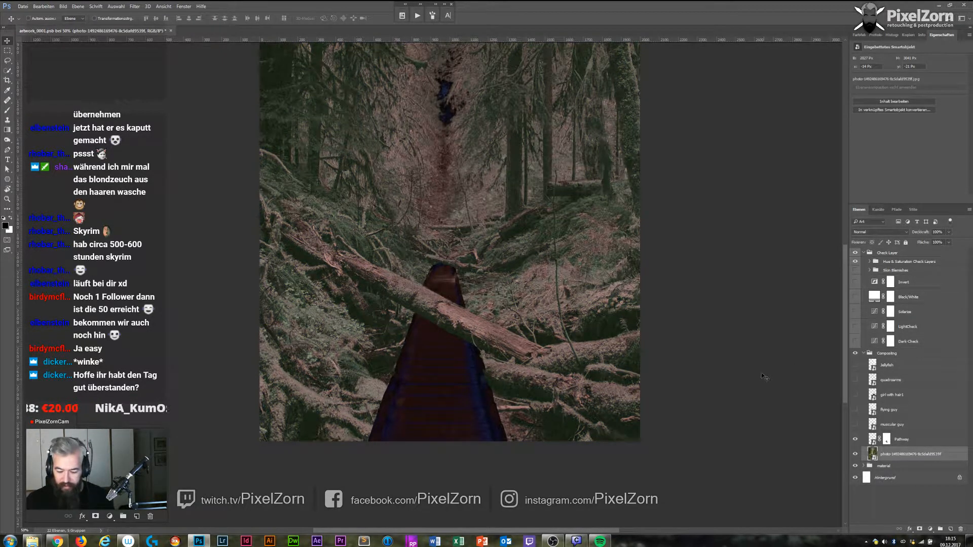
left_click(870, 262)
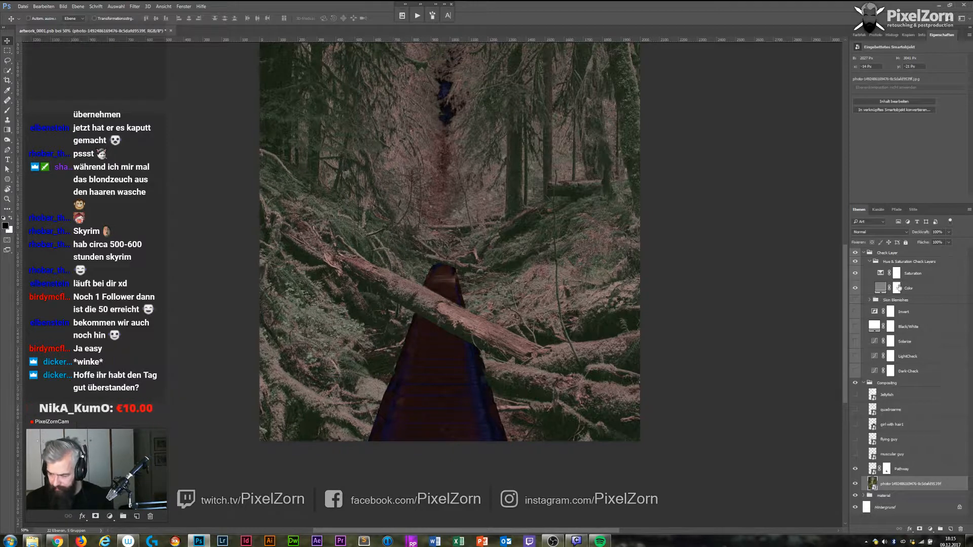
left_click(856, 273)
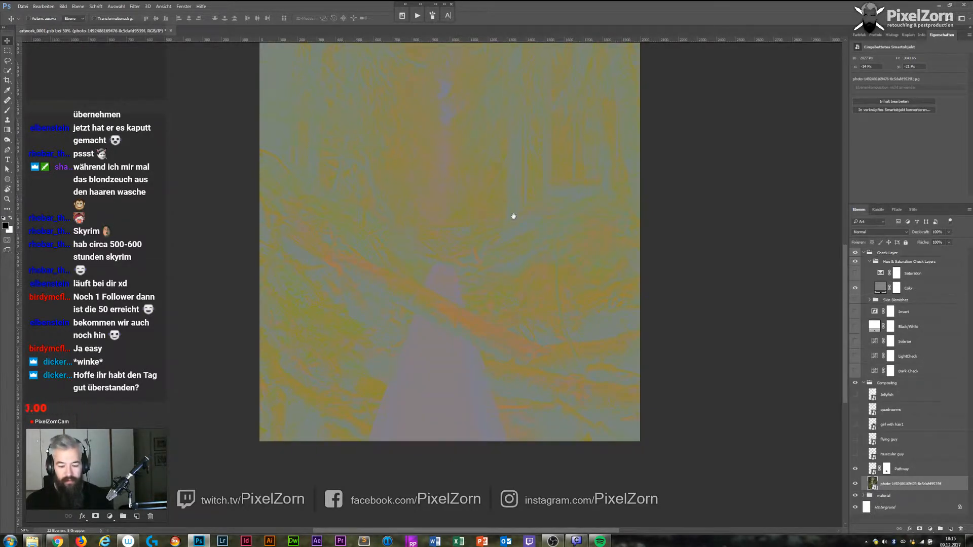
Add a Curves adjustment layer clipped to the Pathway layer.
scroll(512, 215, "up", 1)
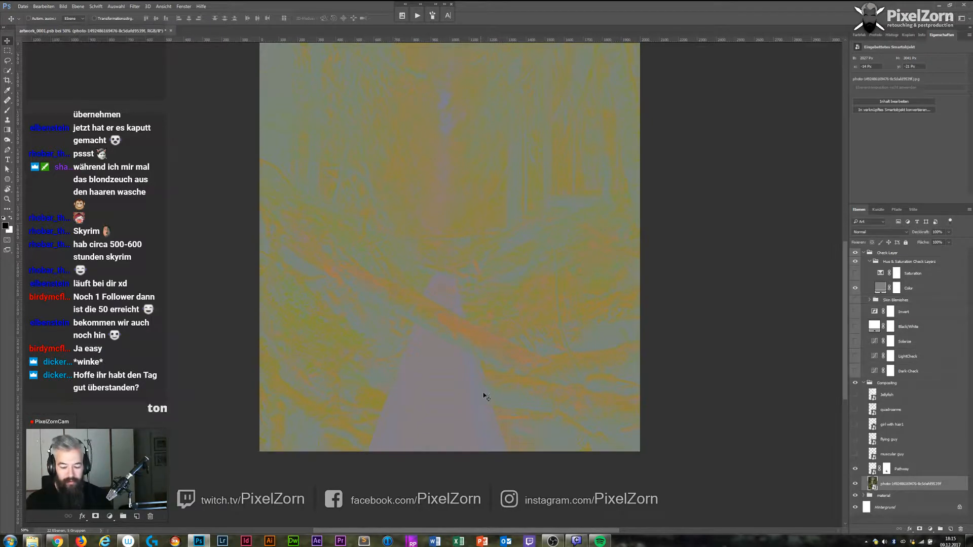
scroll(580, 336, "down", 3)
left_click(915, 473)
left_click(930, 529)
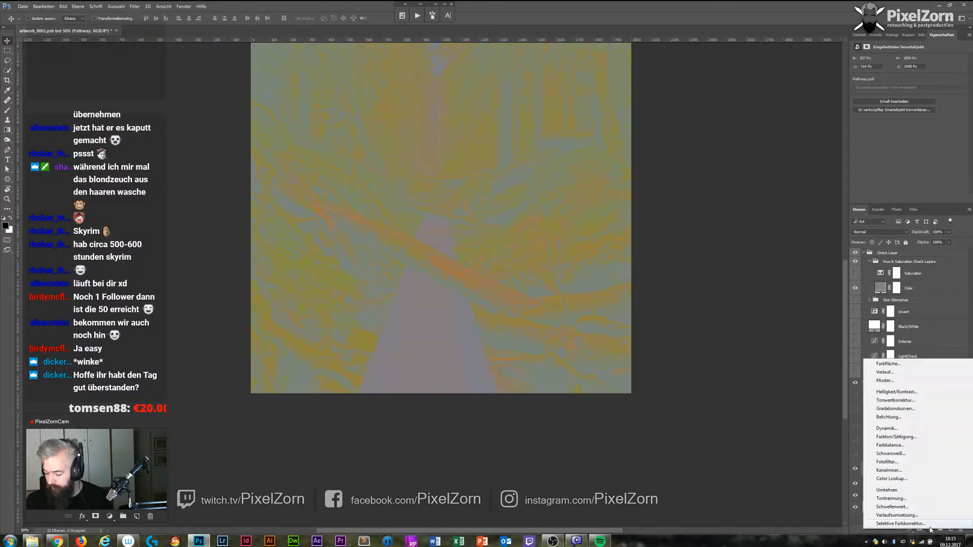
left_click(920, 410)
left_click(922, 475, "alt")
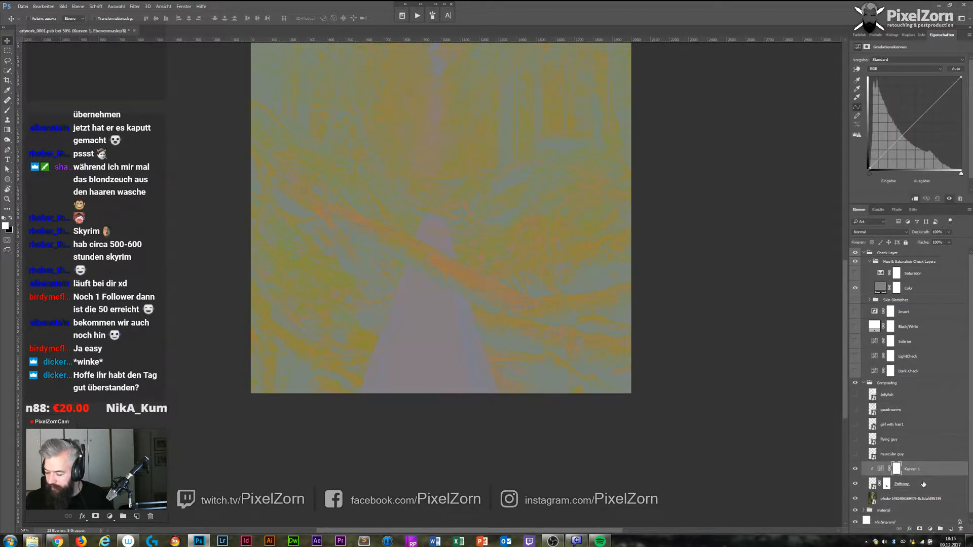
Reduce blue in the pathway's shadows by moving the black point of the blue curve inward.
left_click(904, 69)
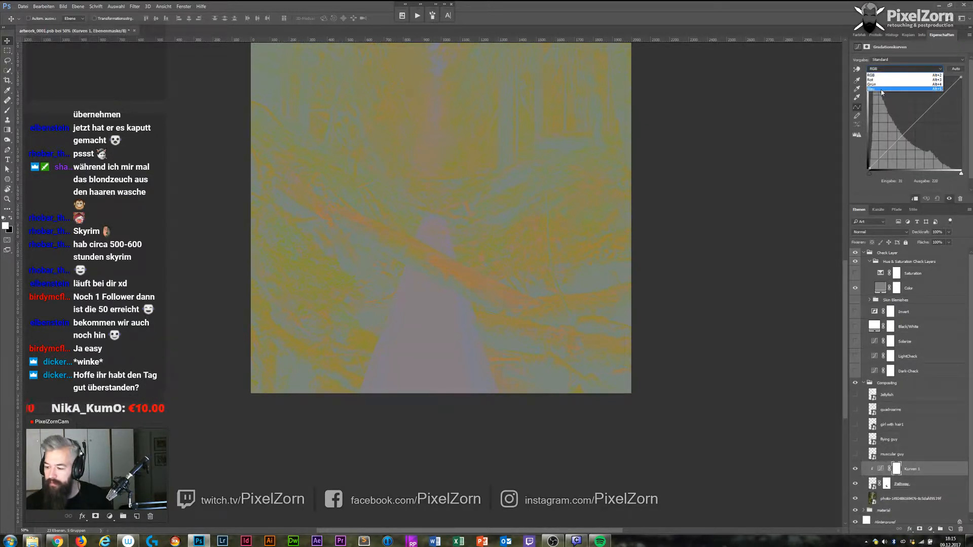
left_click(892, 94)
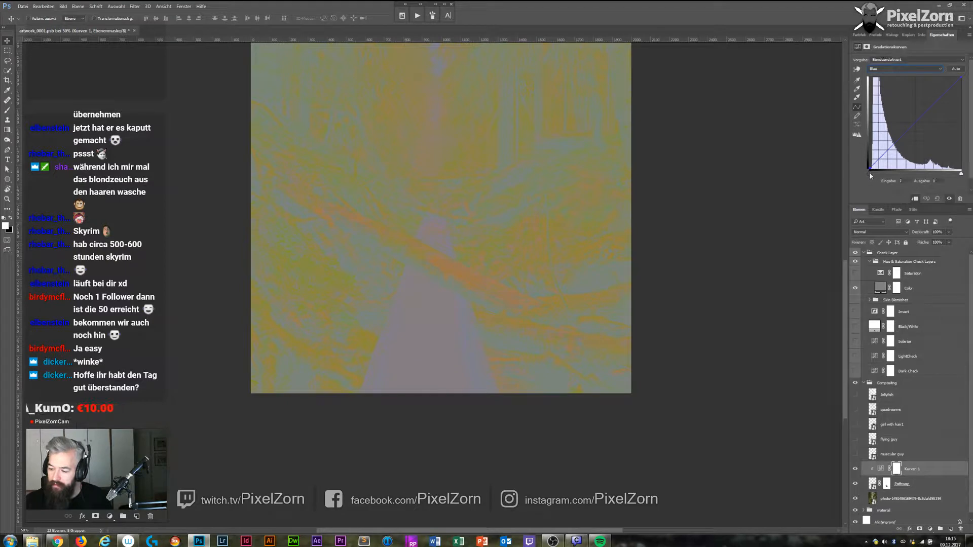
left_click_drag(872, 177, 882, 179)
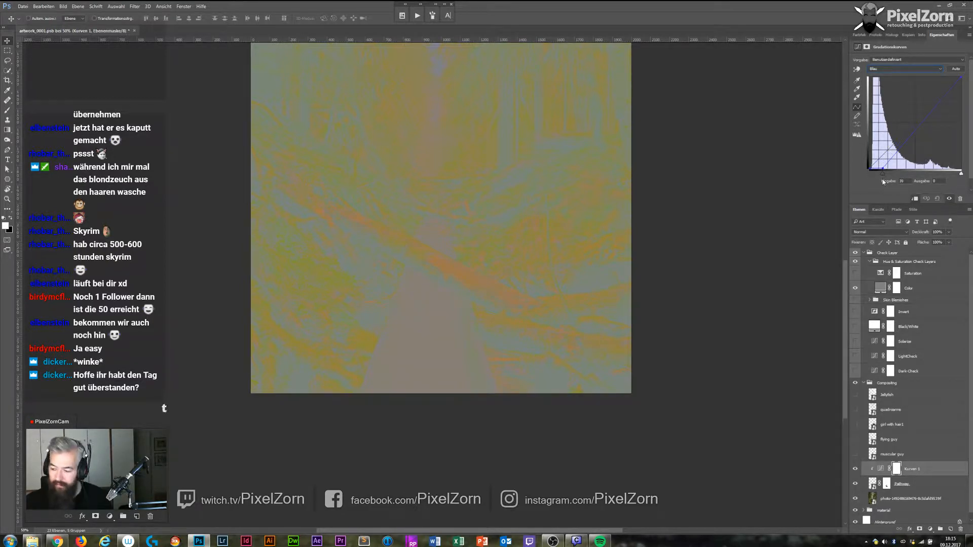
Preview the pathway with and without the curves correction and raise its green highlights by moving the green curve's white point inward.
left_click(892, 68)
left_click(880, 87)
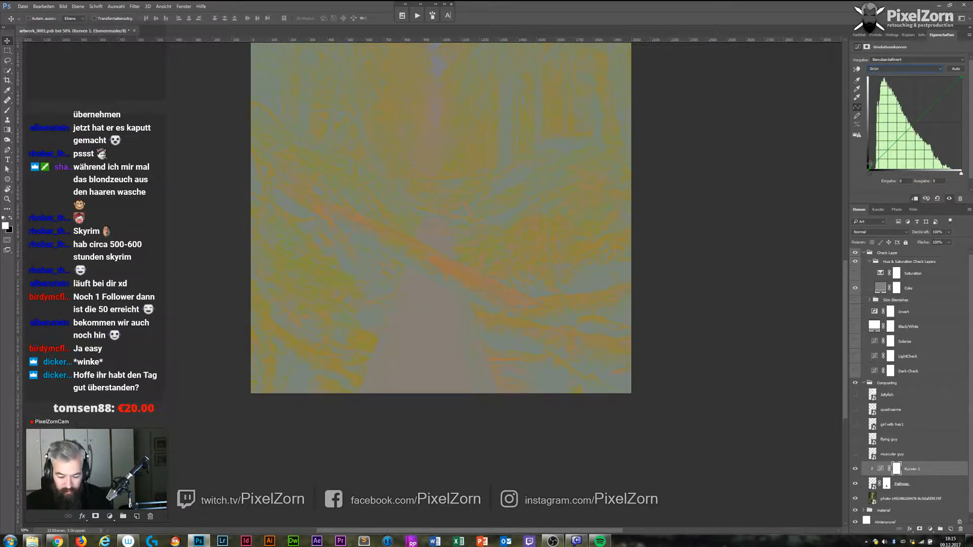
left_click(856, 262)
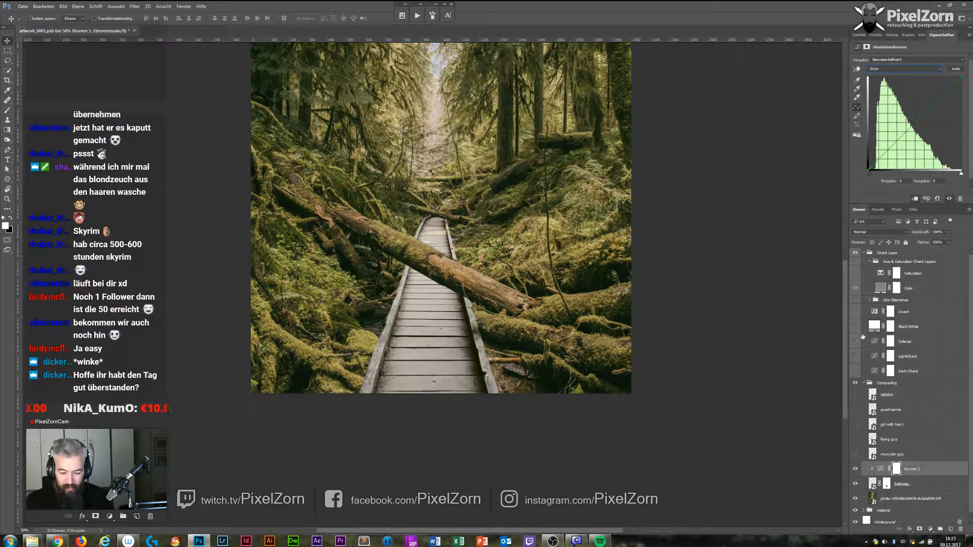
left_click(856, 470)
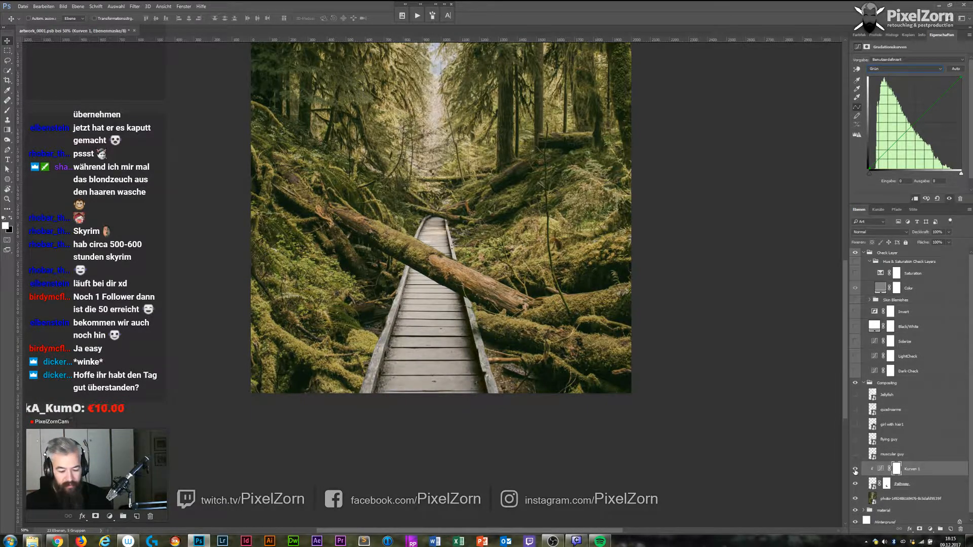
left_click(856, 469)
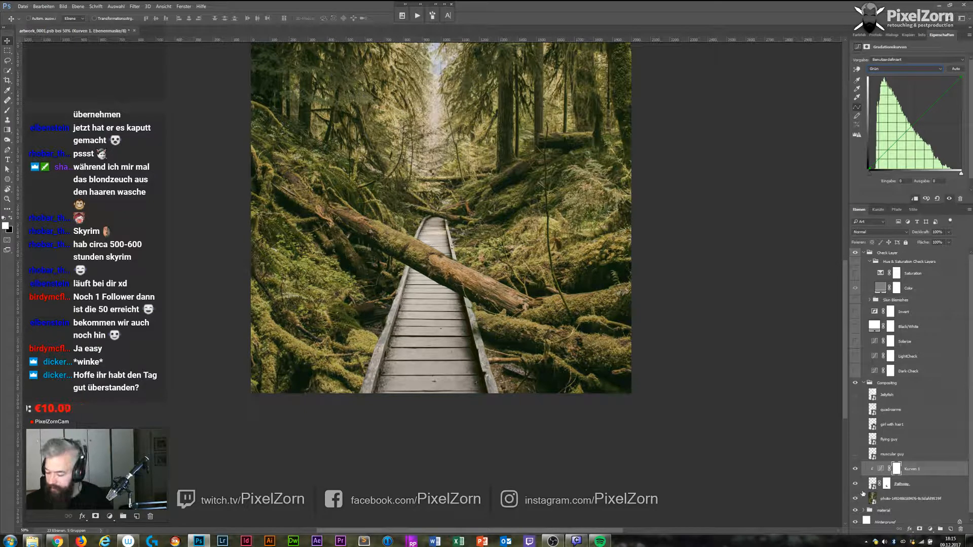
left_click(860, 262)
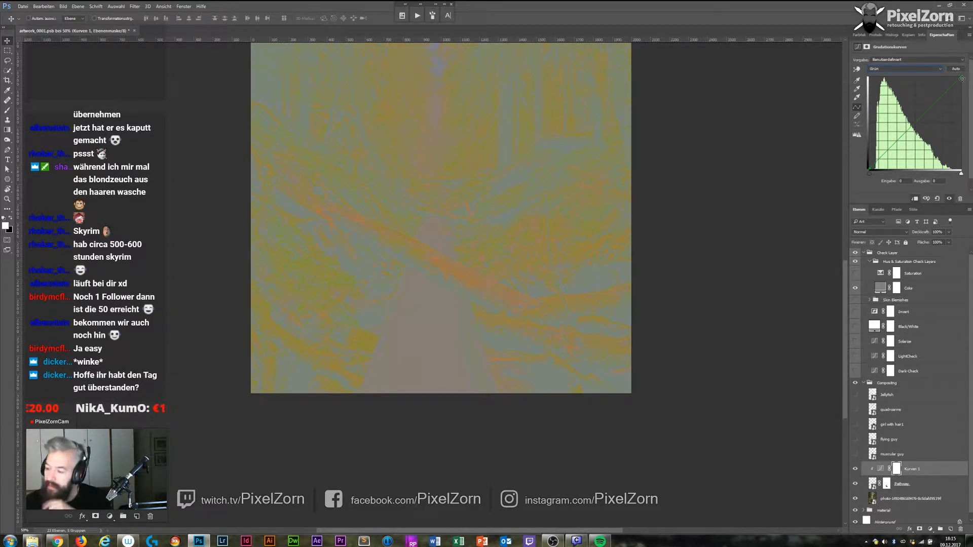
left_click_drag(961, 77, 949, 77)
Raise red in the pathway's highlights by moving the red curve's white point inward to an input of about 226.
left_click(919, 69)
left_click(920, 79)
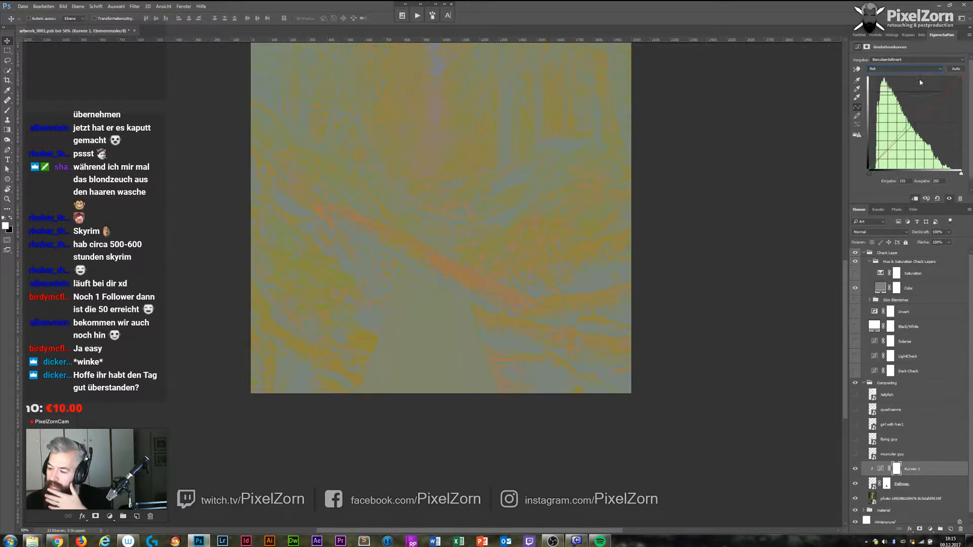
left_click_drag(960, 76, 954, 74)
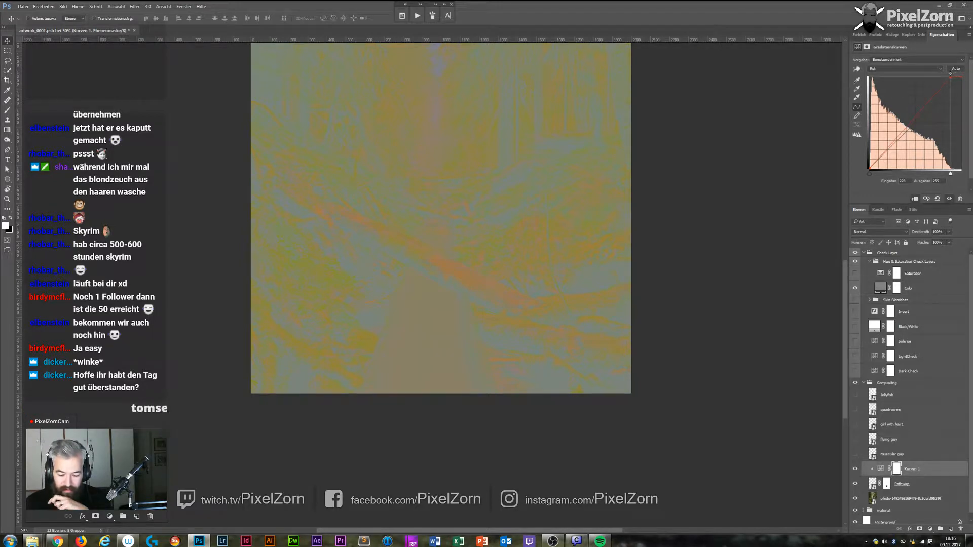
left_click_drag(953, 74, 950, 76)
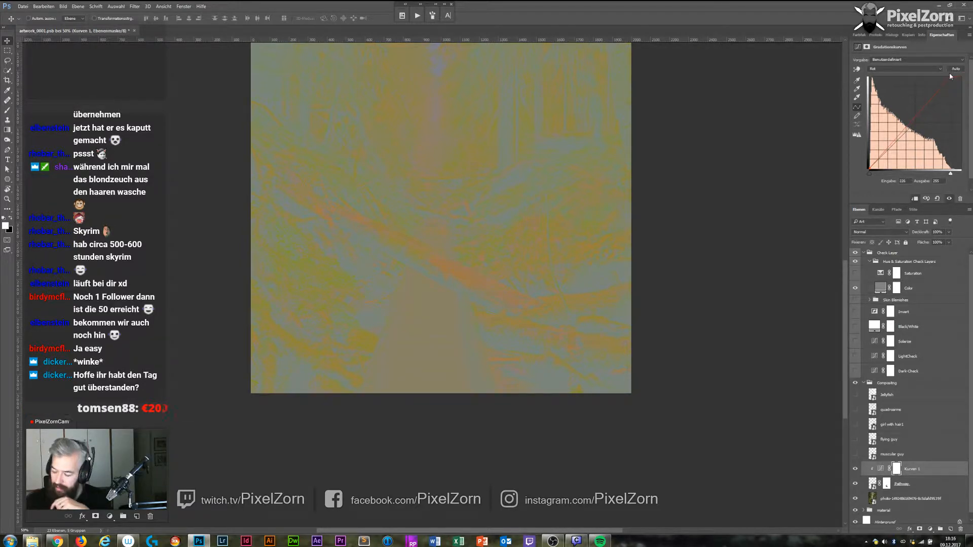
Hide the colour check and compare the pathway with and without its Curves correction.
left_click(856, 262)
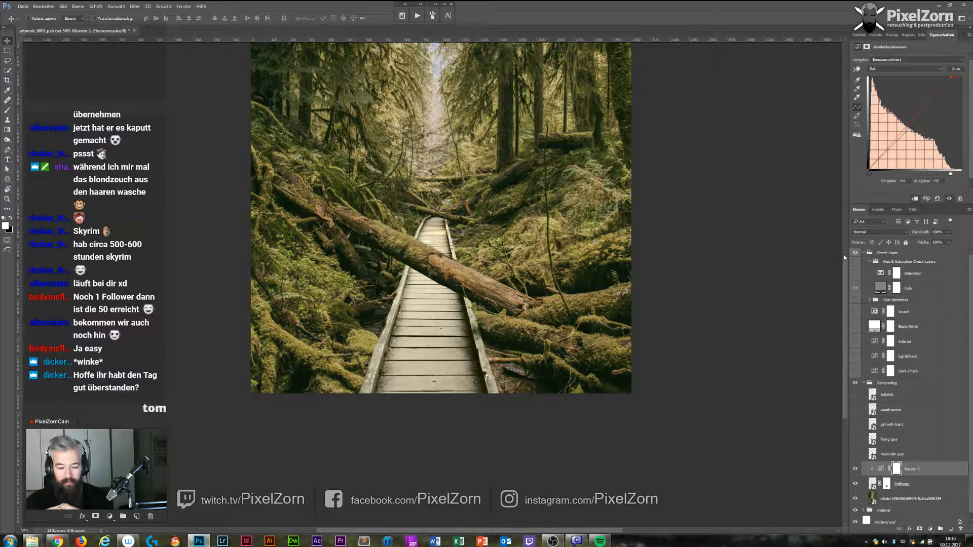
left_click(865, 253)
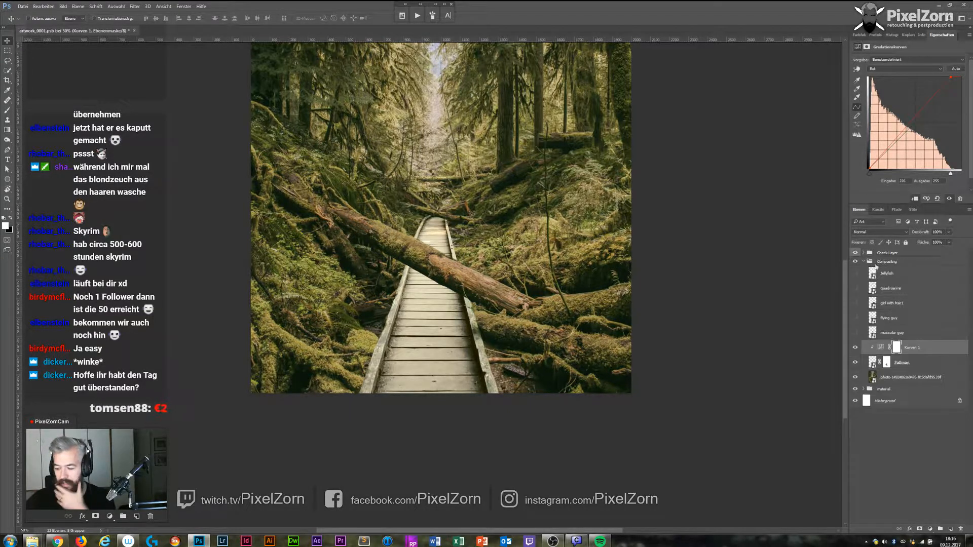
left_click(855, 350)
left_click(855, 350)
left_click(854, 349)
left_click(854, 349)
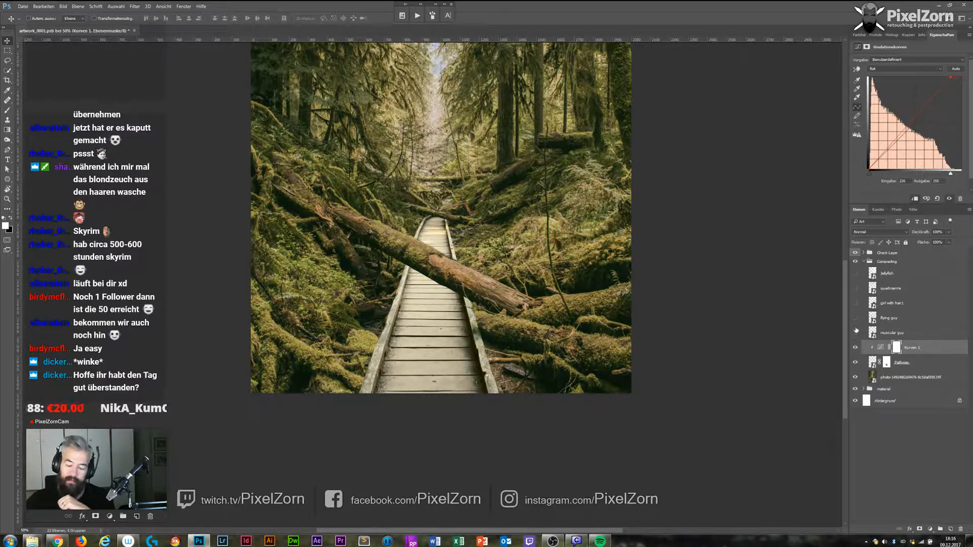
Show the Color check layer again and inspect its solid grey fill colour and blend mode.
left_click(866, 261)
left_click(864, 253)
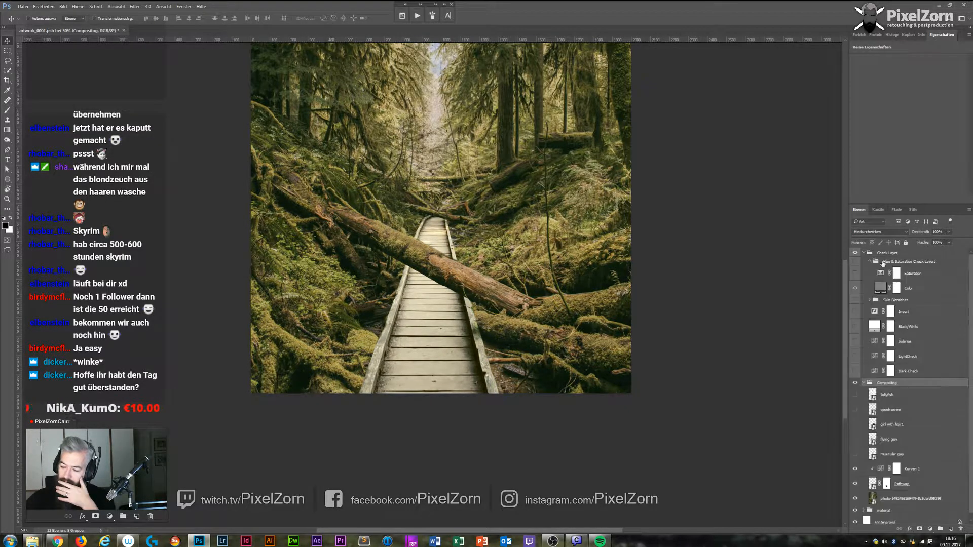
left_click(882, 289)
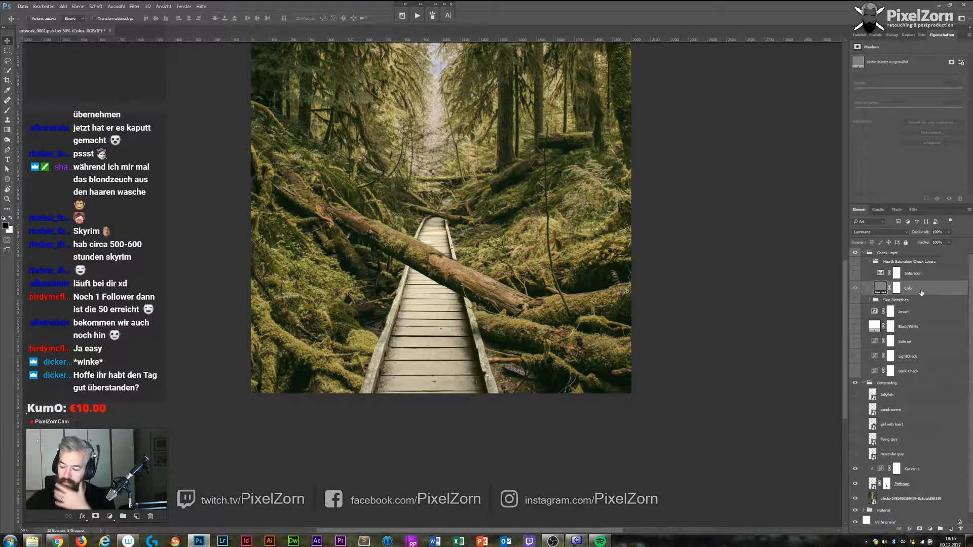
left_click(856, 289)
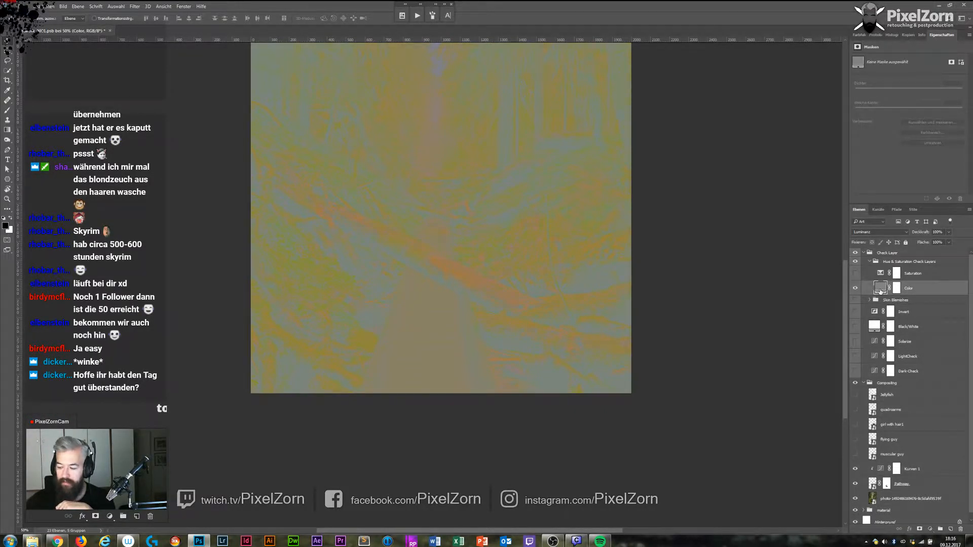
double_click(880, 288)
left_click(488, 103)
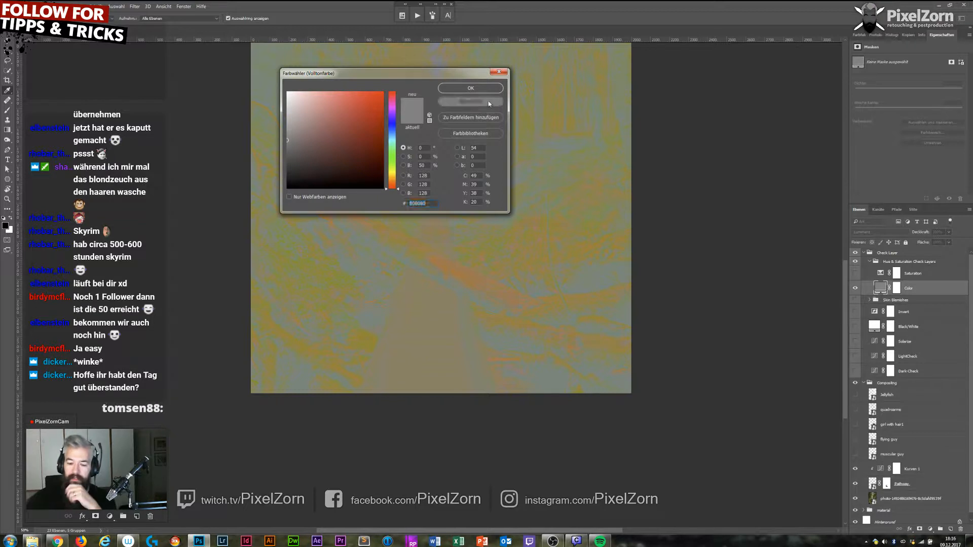
left_click(874, 233)
left_click(874, 234)
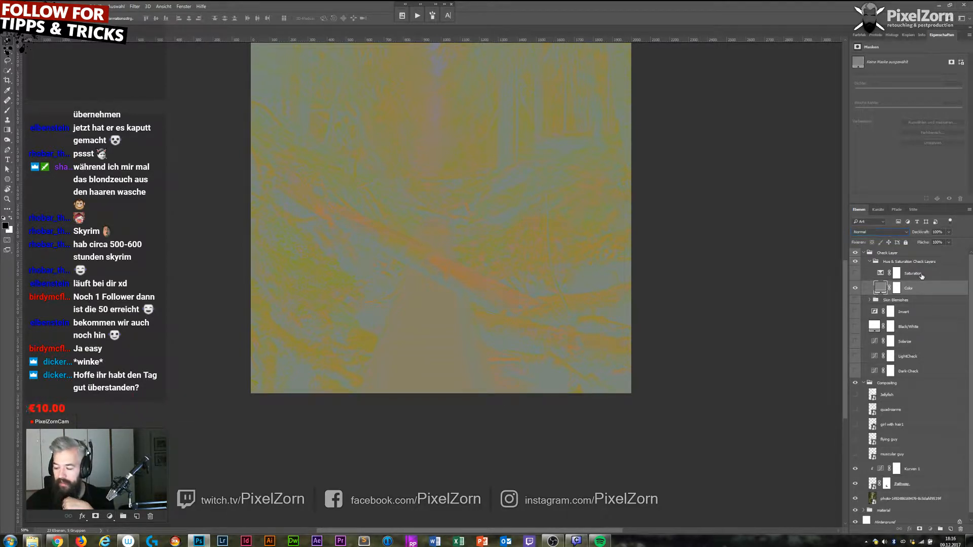
Examine the Saturation check layer's effect and Selective Color settings, hide the Hue & Saturation checks and collapse the Check Layer group.
left_click(885, 277)
left_click(854, 276)
left_click(880, 273)
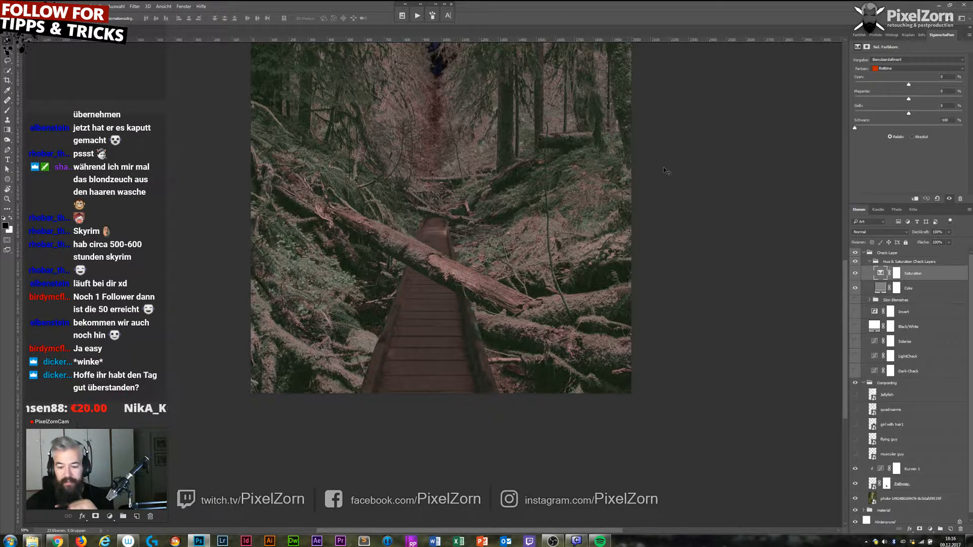
left_click_drag(845, 276, 843, 205)
left_click(855, 273)
left_click(869, 262)
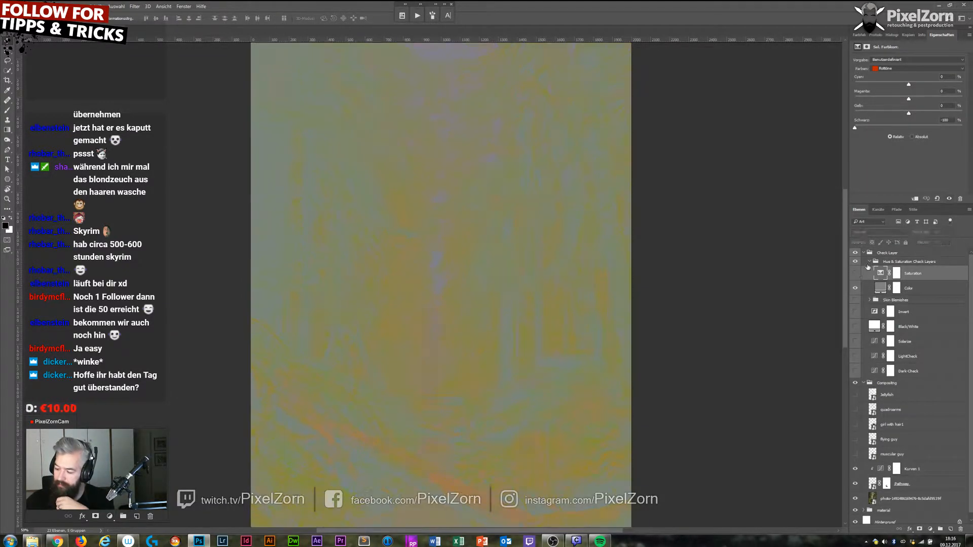
left_click(856, 262)
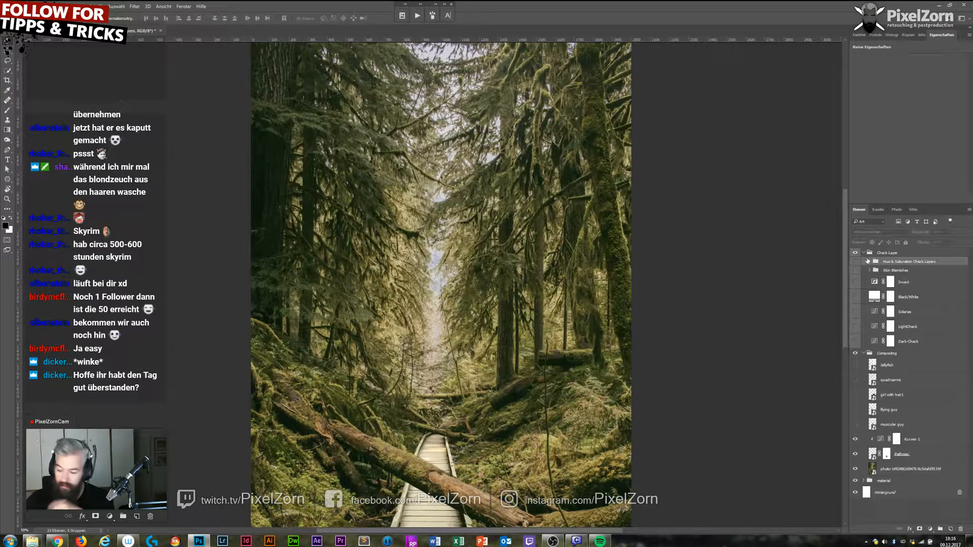
left_click(864, 253)
Add a new empty layer clipped to the Pathway layer and place it above the Curves adjustment.
left_click_drag(541, 428, 571, 256)
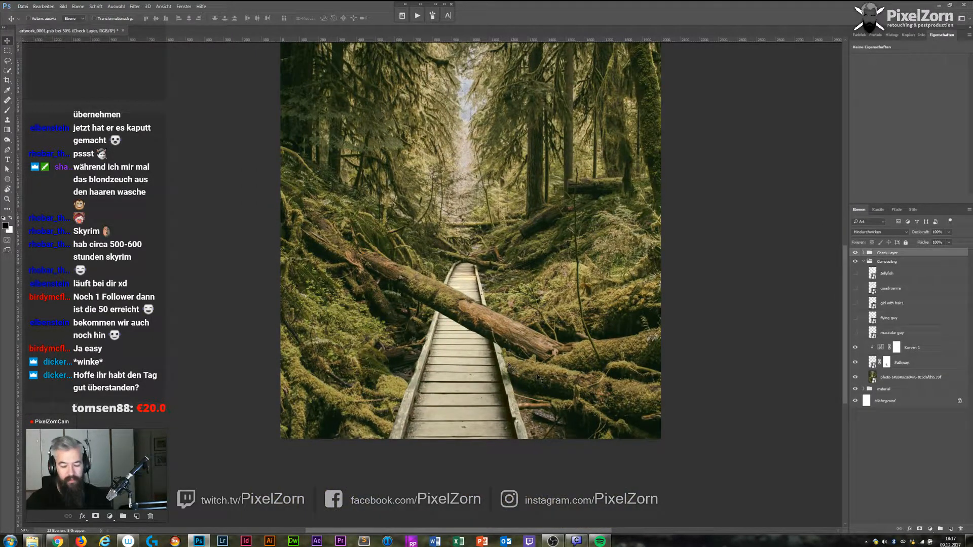
left_click(917, 366)
left_click(950, 528)
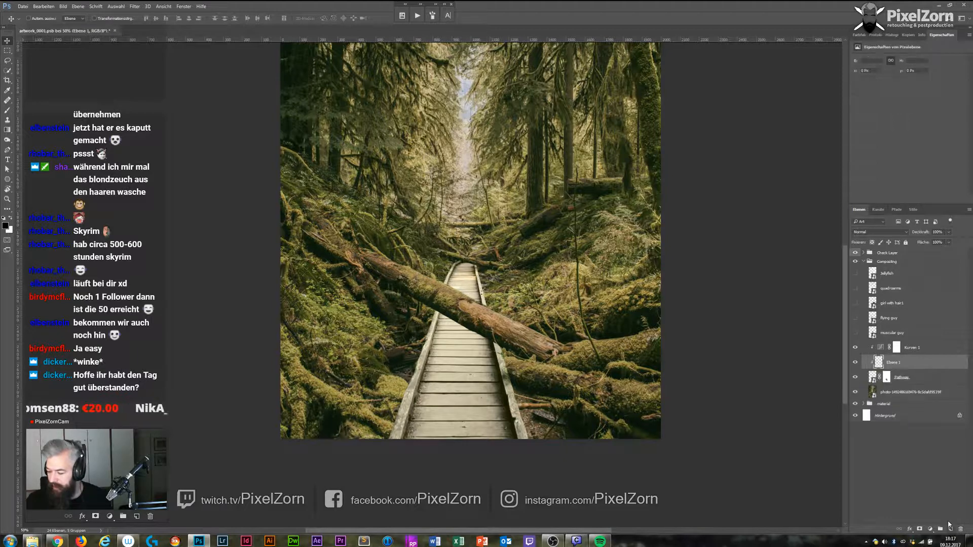
key("ctrl+plus")
key("ctrl+plus")
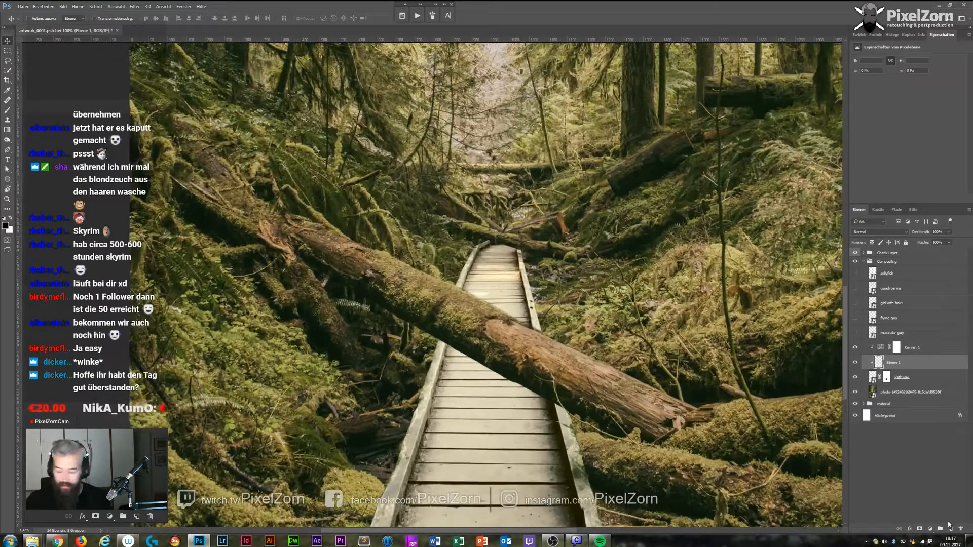
left_click_drag(911, 363, 915, 340)
Rename the pathway's Curves layer as "+greenshadows + yellowhighlights".
double_click(912, 363)
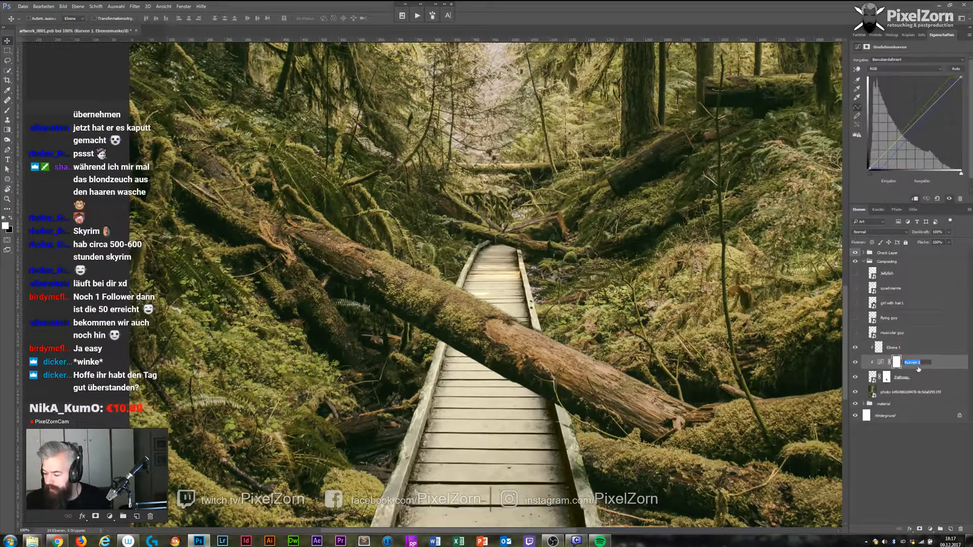
key("BackSpace")
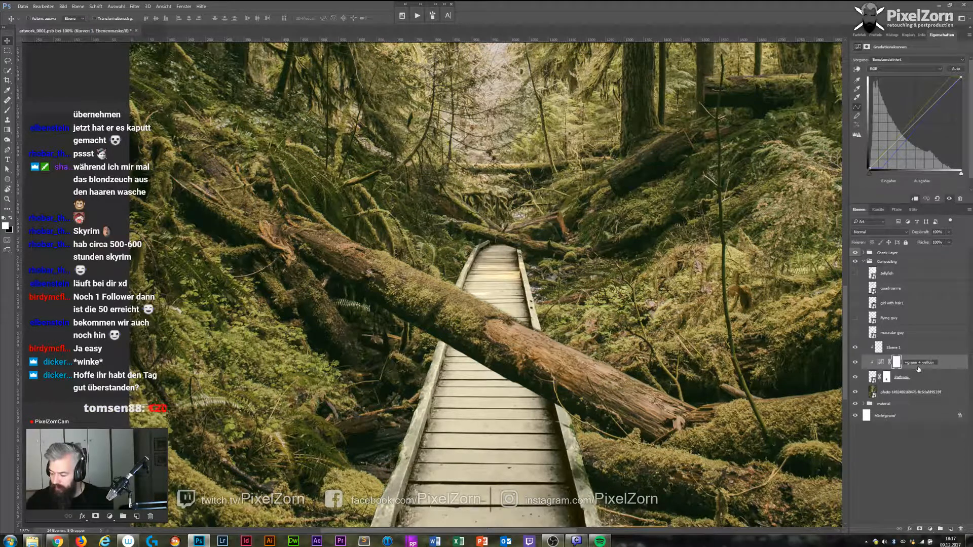
type("shadows + yellow")
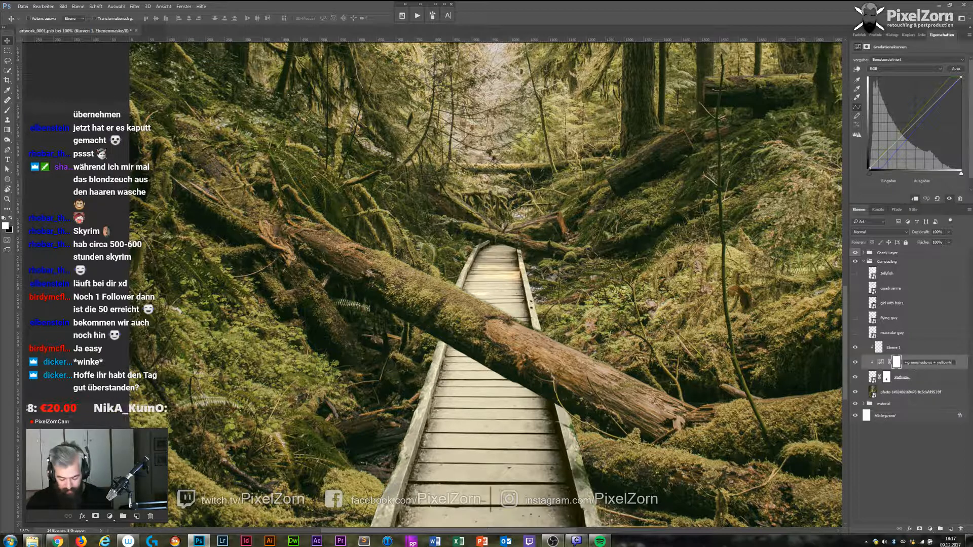
type("highlights")
key("Return")
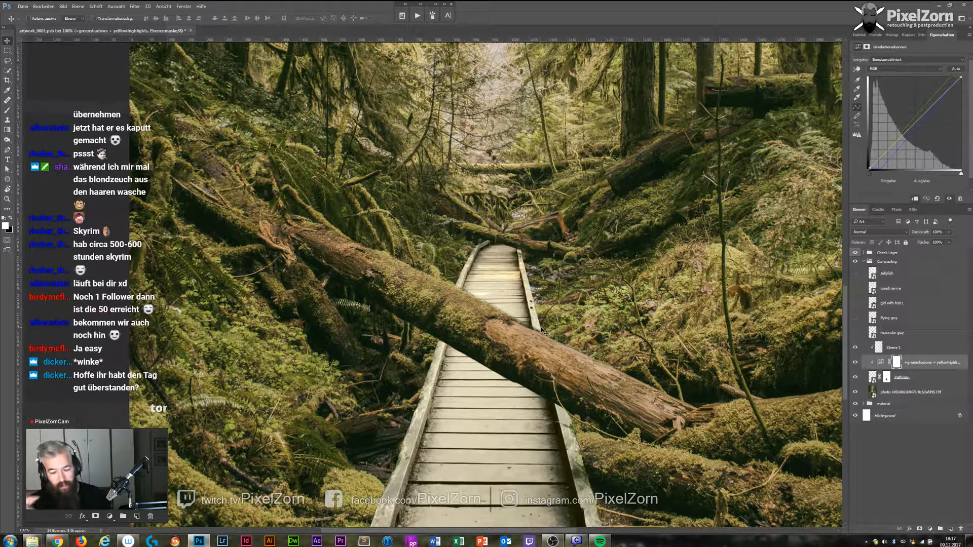
Fit the whole composite in view and show the jellyfish and four-armed shape layers again.
key("ctrl+minus")
key("ctrl+minus")
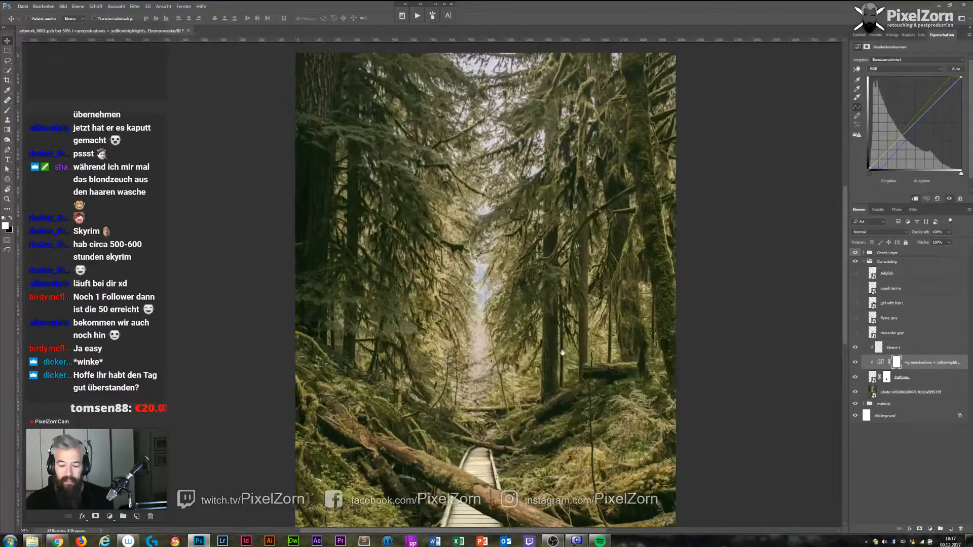
left_click_drag(562, 352, 559, 350)
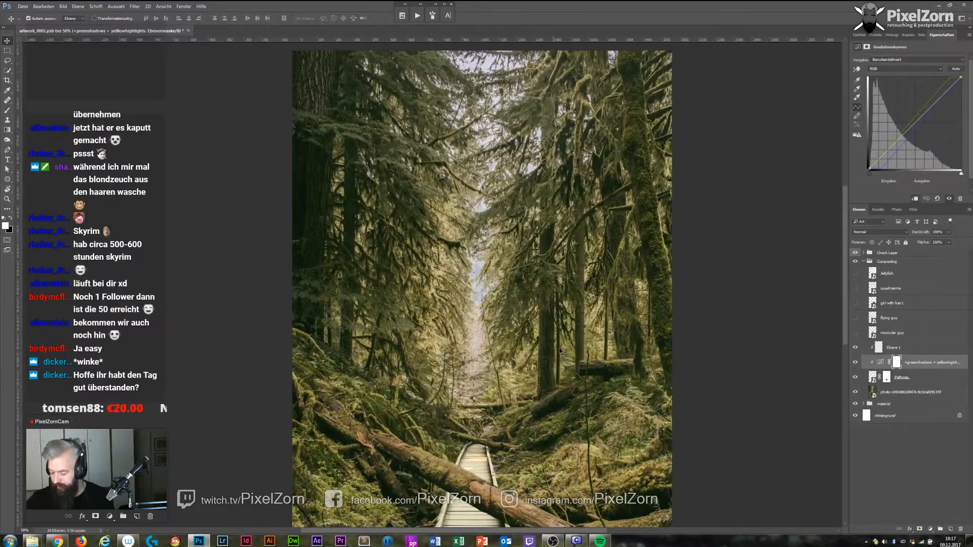
key("ctrl+minus")
left_click(856, 274)
left_click(856, 288)
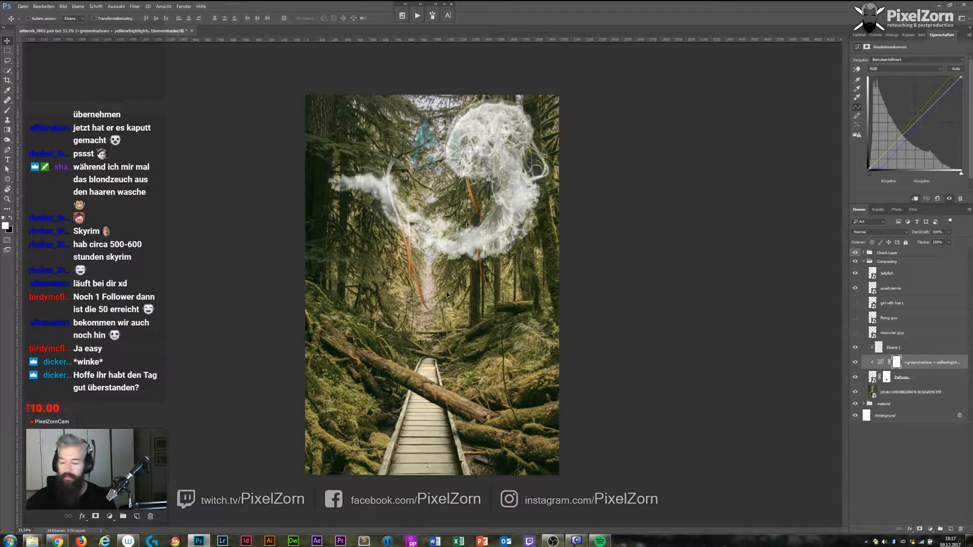
left_click(873, 392)
key("ctrl+t")
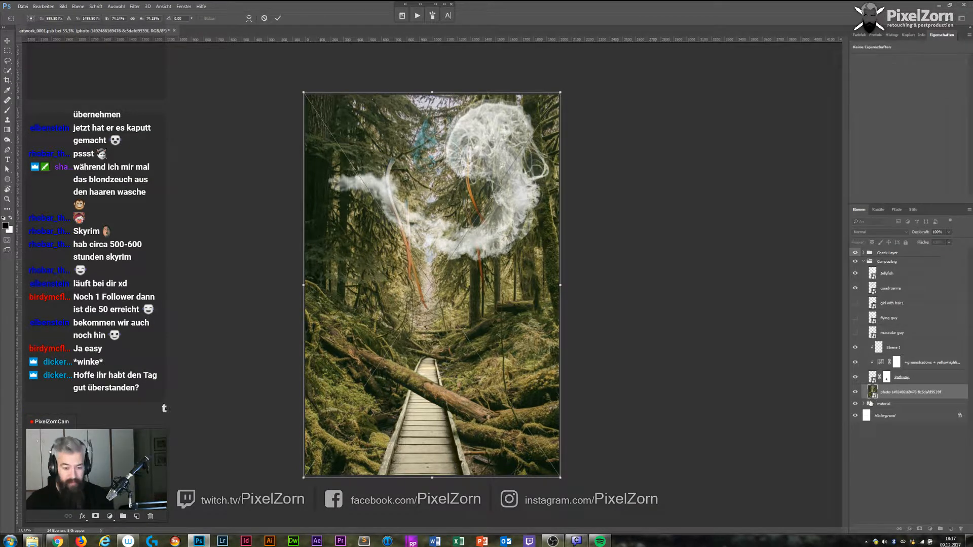
key("Escape")
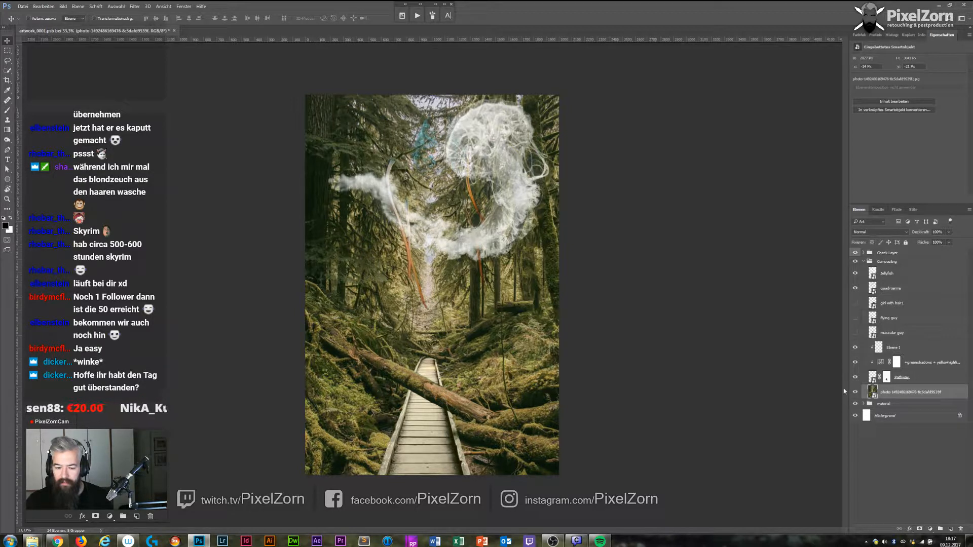
Fill a large white circle at the forest's upper center on a new layer above the jellyfish and name the layer LIGHTSOURCE.
left_click(7, 51)
left_click(32, 58)
left_click(905, 275)
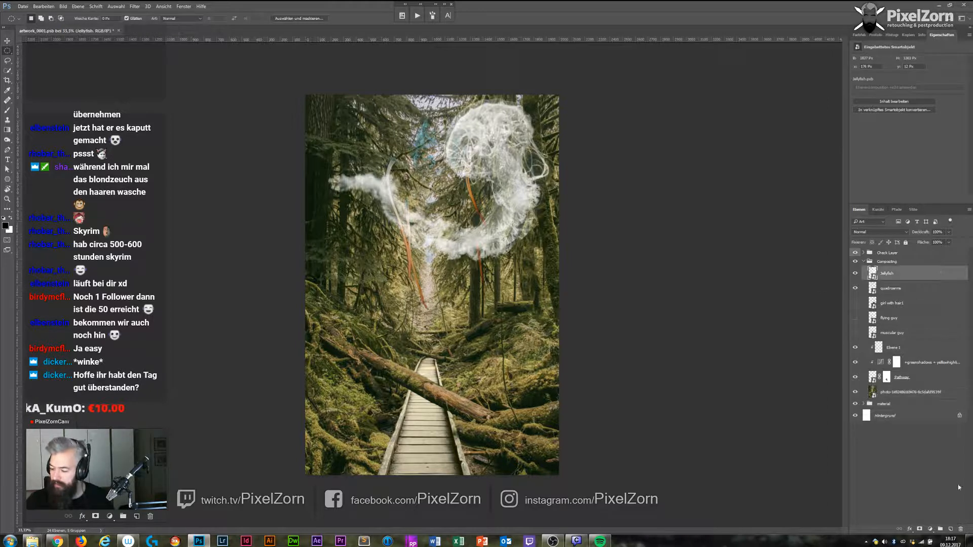
left_click(950, 530)
left_click_drag(375, 70, 460, 154)
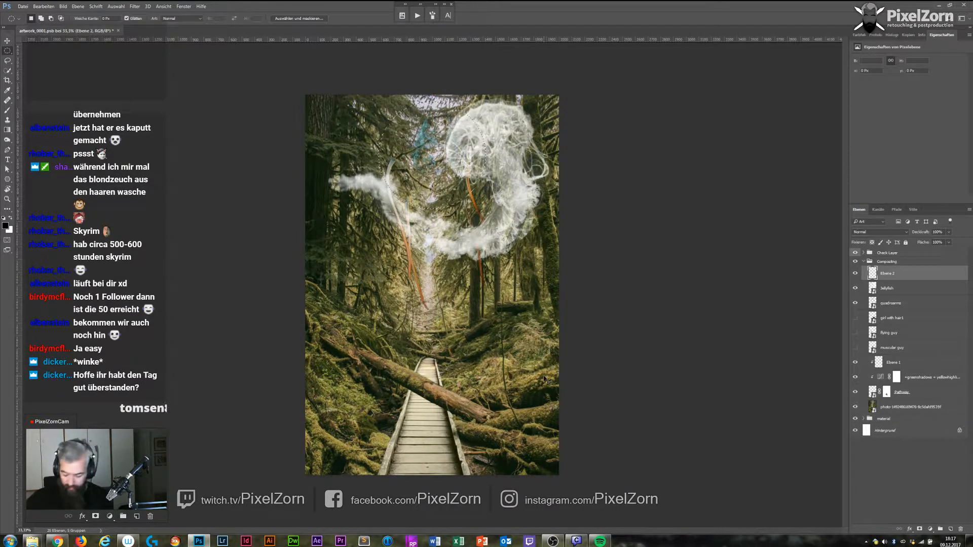
key("ctrl+BackSpace")
key("ctrl+d")
double_click(887, 274)
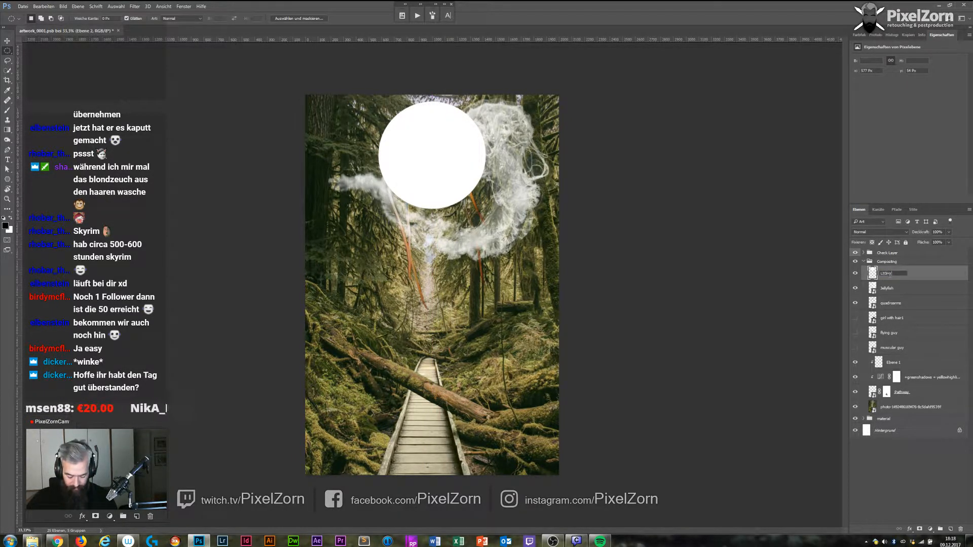
key("Return")
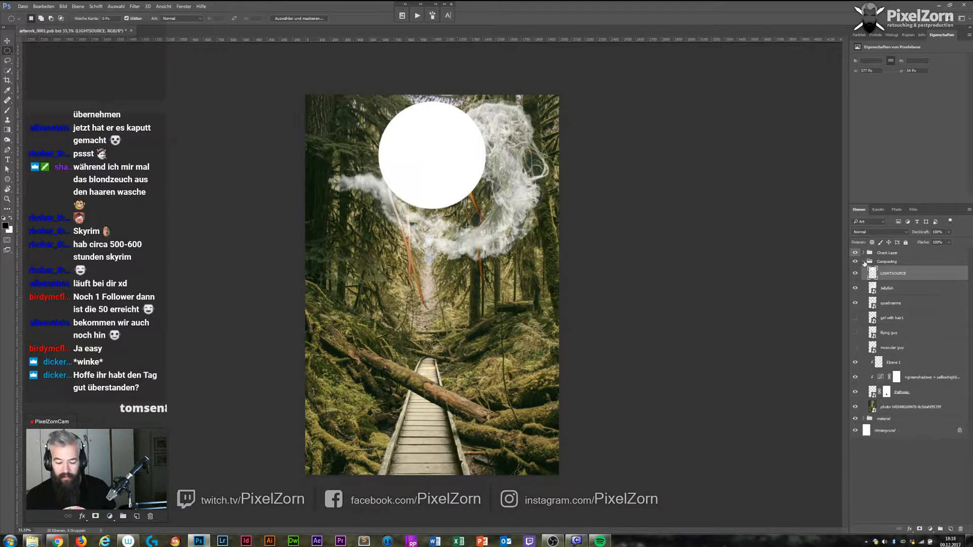
Rename the empty layer clipped above the pathway's Curves adjustment as "shadow".
left_click(911, 379)
double_click(894, 363)
type("shadow")
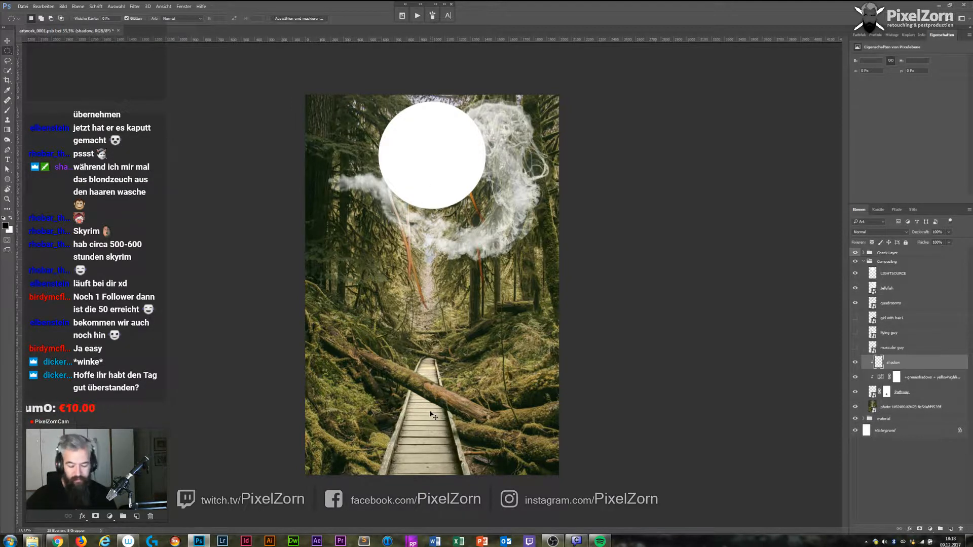
Examine up close where the fallen log crosses the wooden pathway.
key("ctrl+plus")
key("ctrl+plus")
left_click_drag(477, 446, 521, 307)
key("b")
left_click(886, 393, "ctrl")
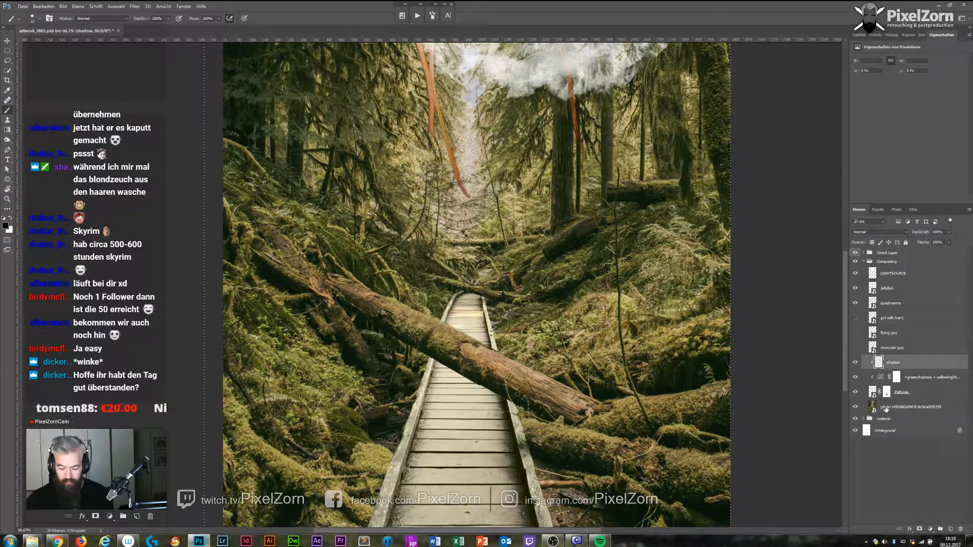
key("ctrl+plus")
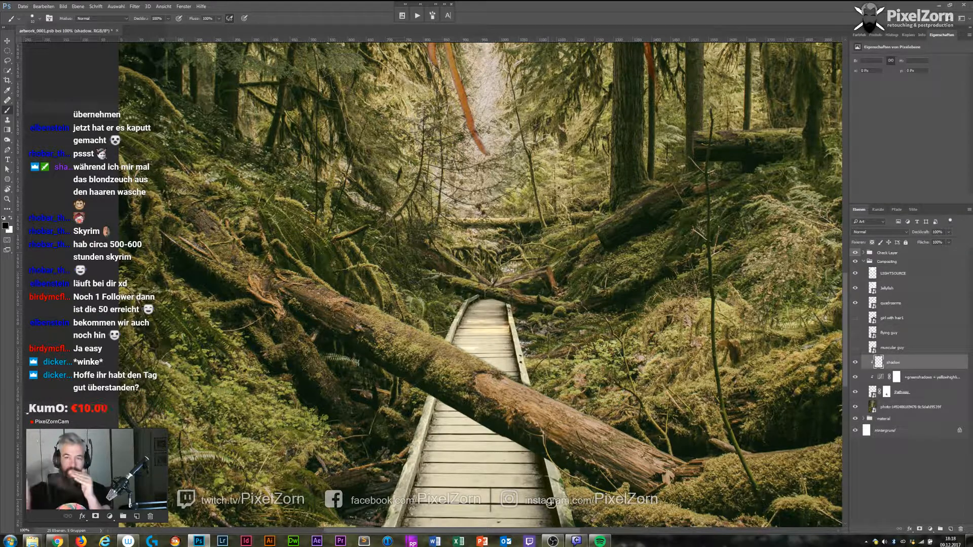
key("ctrl+plus")
left_click_drag(568, 418, 564, 225)
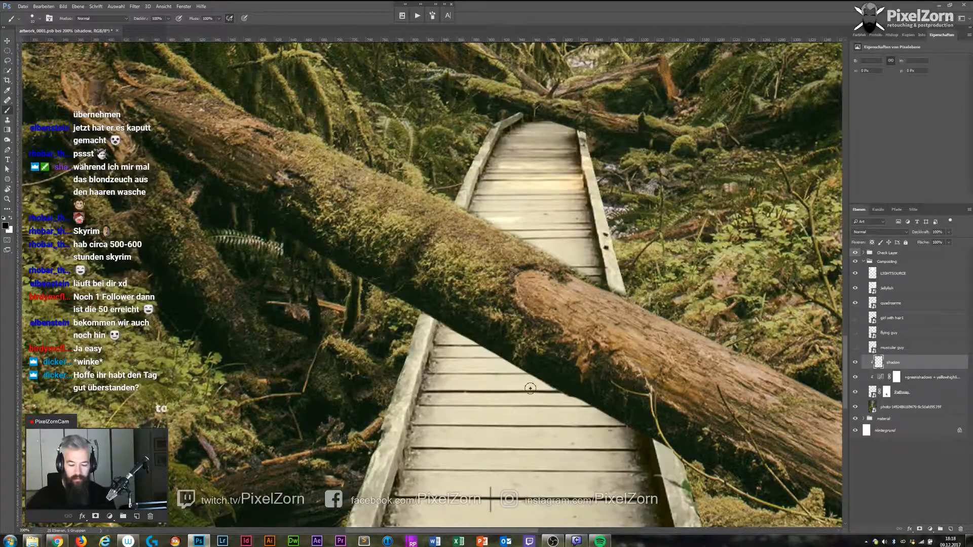
key("r")
mouse_move(530, 388)
left_mouse_down()
mouse_move(511, 436)
mouse_move(629, 386)
mouse_move(663, 309)
mouse_move(619, 218)
mouse_move(653, 386)
mouse_move(563, 523)
mouse_move(593, 446)
mouse_move(564, 376)
left_mouse_up()
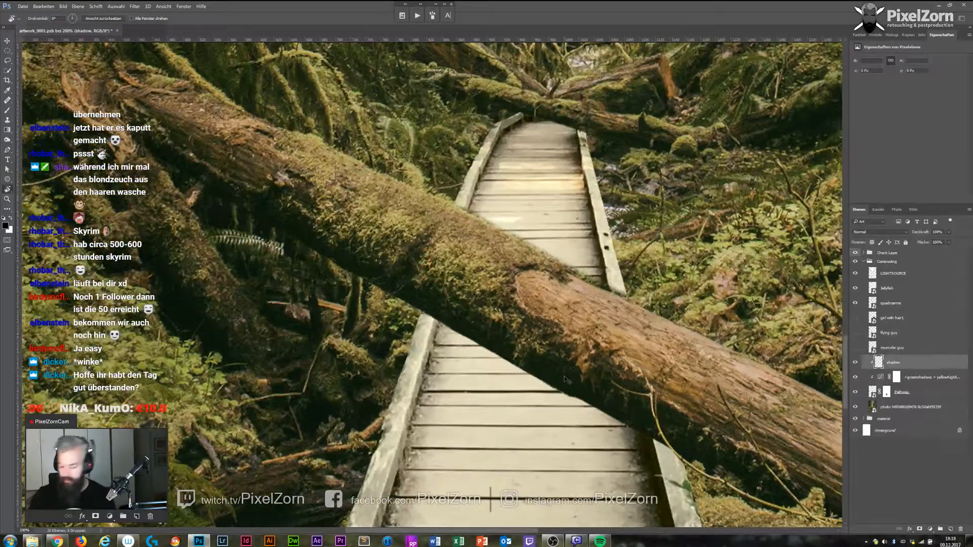
key("ctrl+minus")
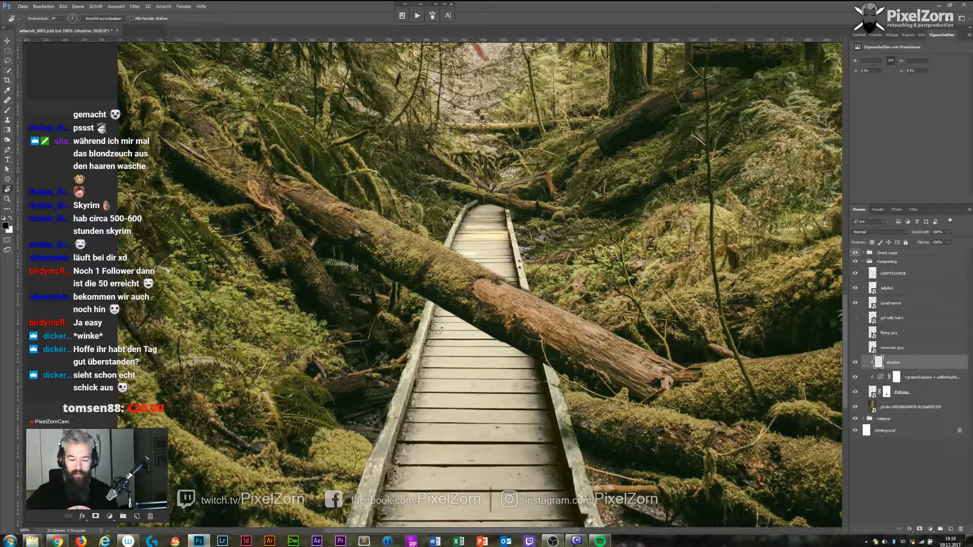
Paint a black strip with an enlarged brush across the planks and both side rails below the log on the shadow layer.
key("b")
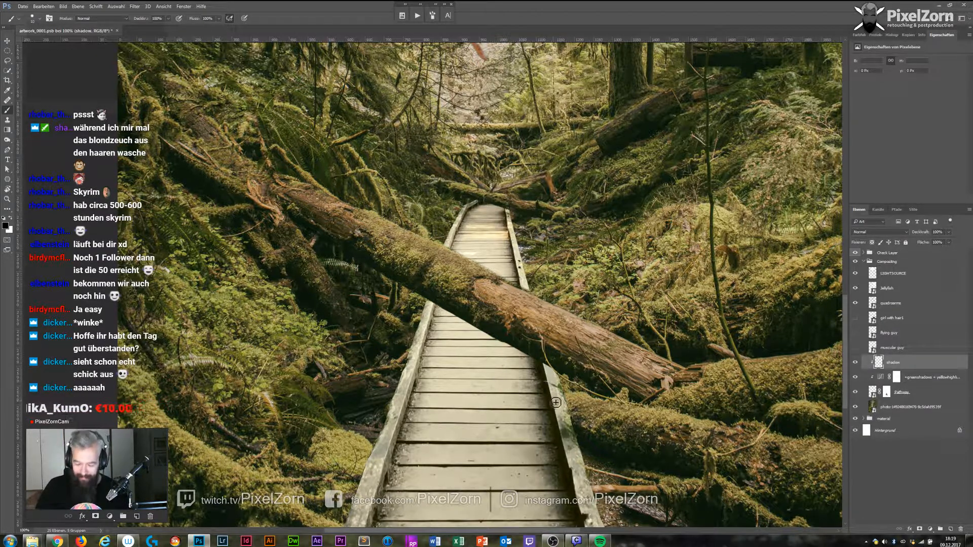
key("bracketright")
key("bracketright")
key("bracketright")
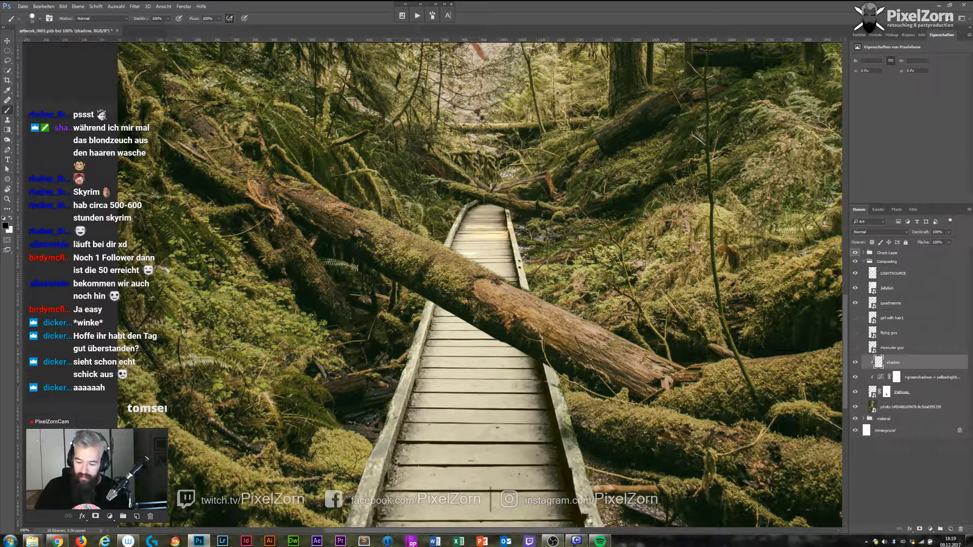
mouse_move(552, 388)
left_mouse_down()
mouse_move(561, 394)
mouse_move(546, 390)
left_mouse_up()
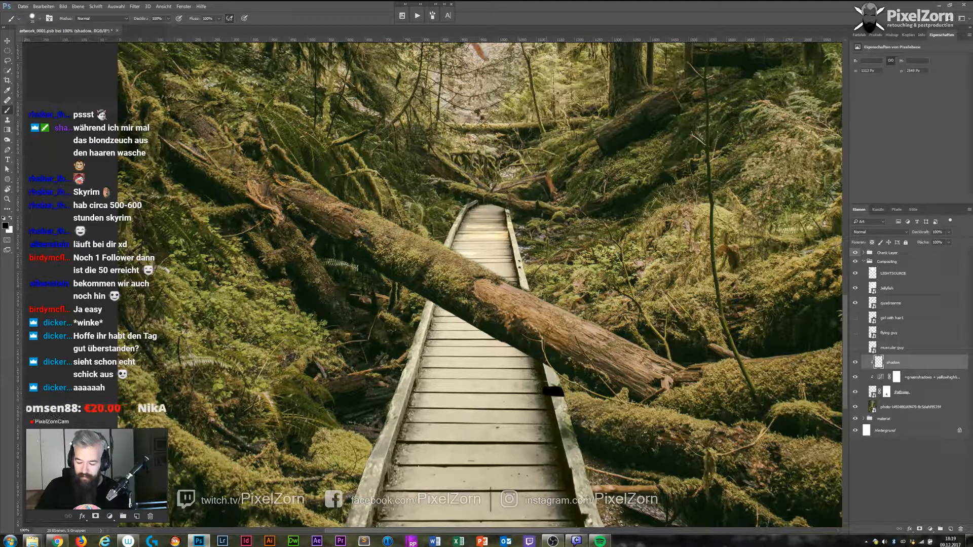
mouse_move(405, 403)
left_mouse_down()
mouse_move(558, 409)
mouse_move(426, 403)
mouse_move(542, 407)
left_mouse_up()
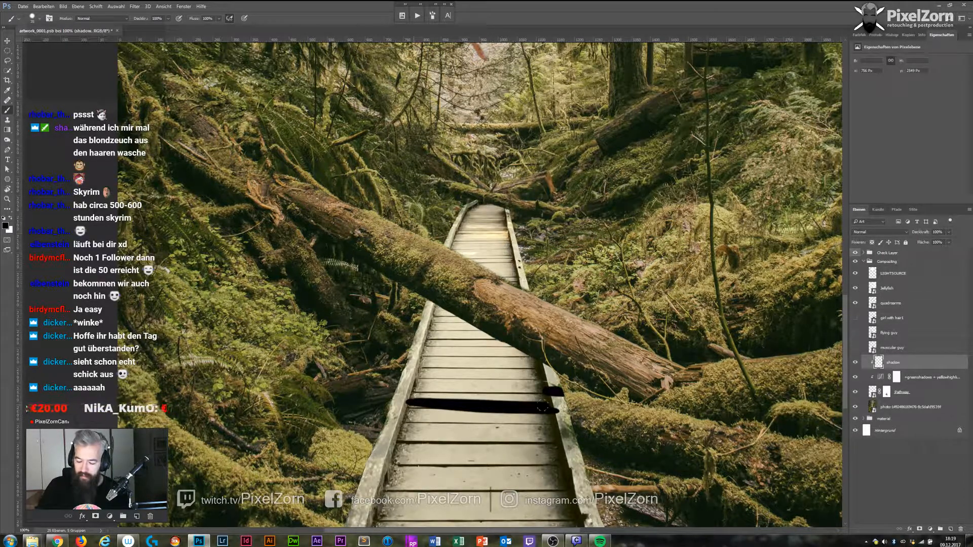
left_click_drag(396, 388, 413, 401)
left_click_drag(547, 405, 560, 393)
scroll(631, 449, "down", 2)
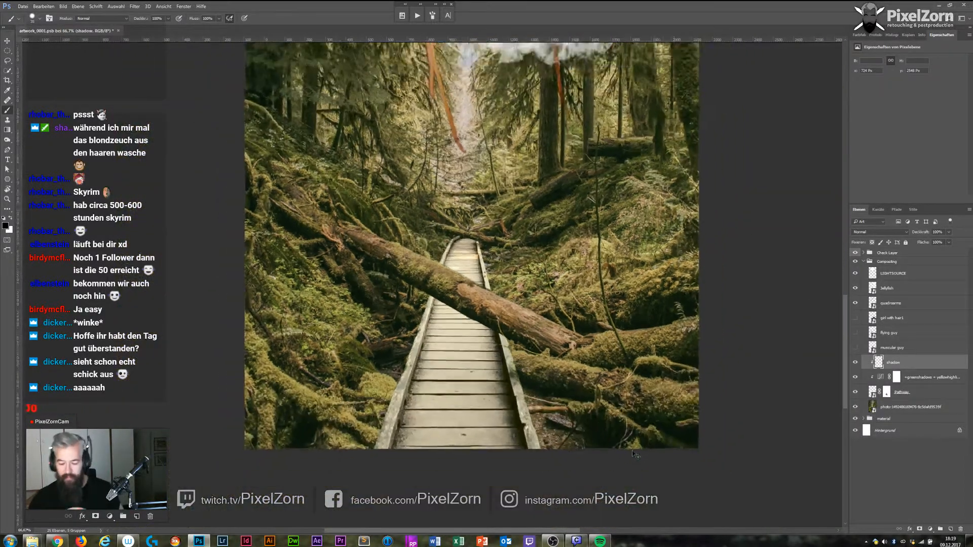
Try the black shadow strip at different positions along the pathway below the log.
key("v")
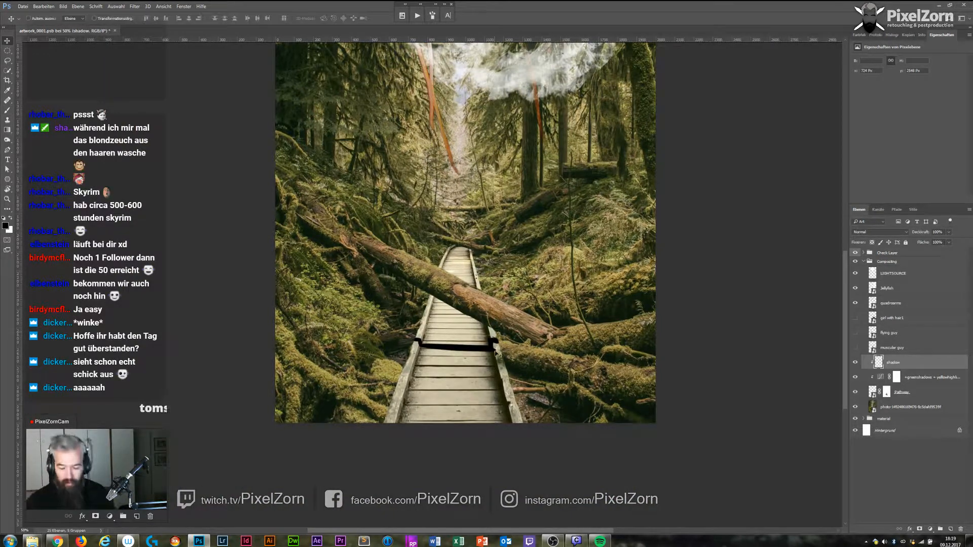
mouse_move(491, 350)
left_mouse_down()
mouse_move(489, 327)
mouse_move(491, 361)
left_mouse_up()
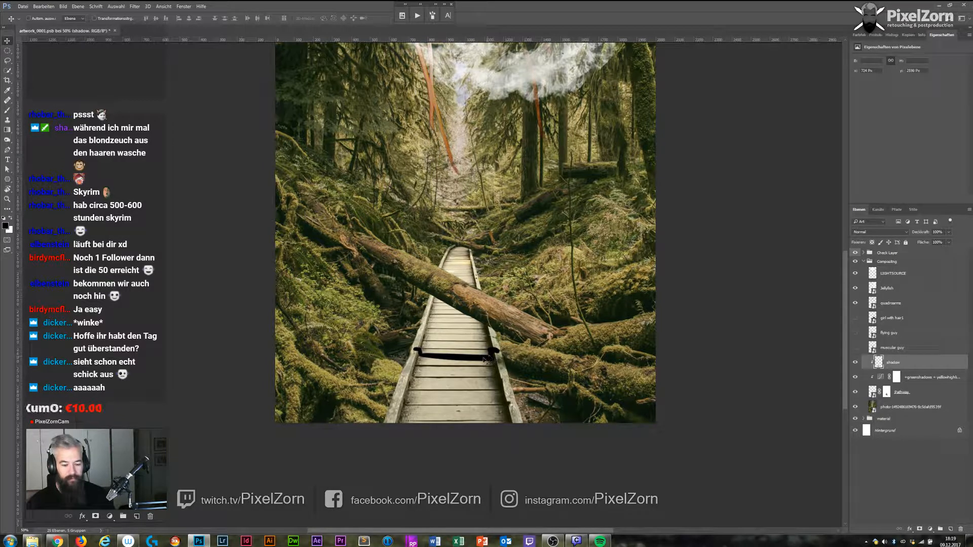
left_click_drag(499, 357, 497, 317)
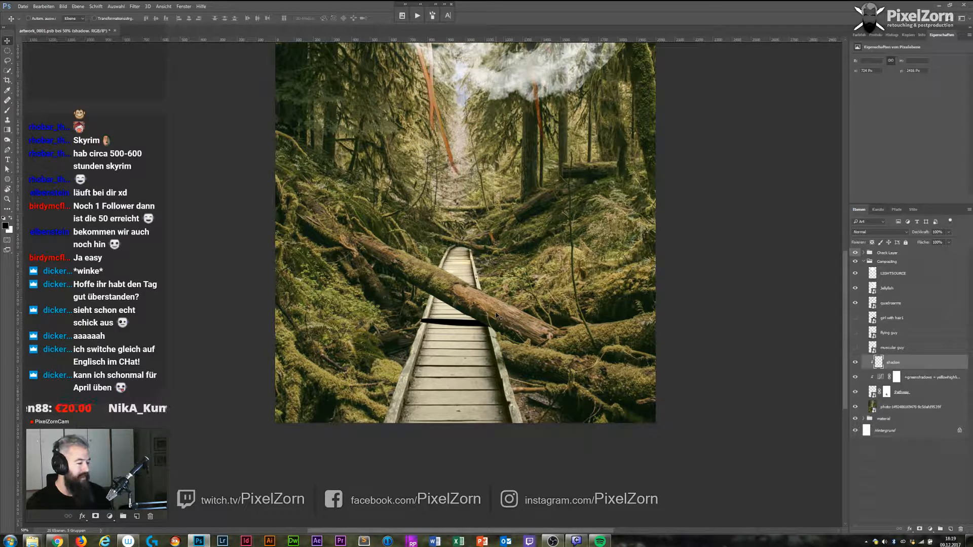
left_click_drag(497, 323, 500, 343)
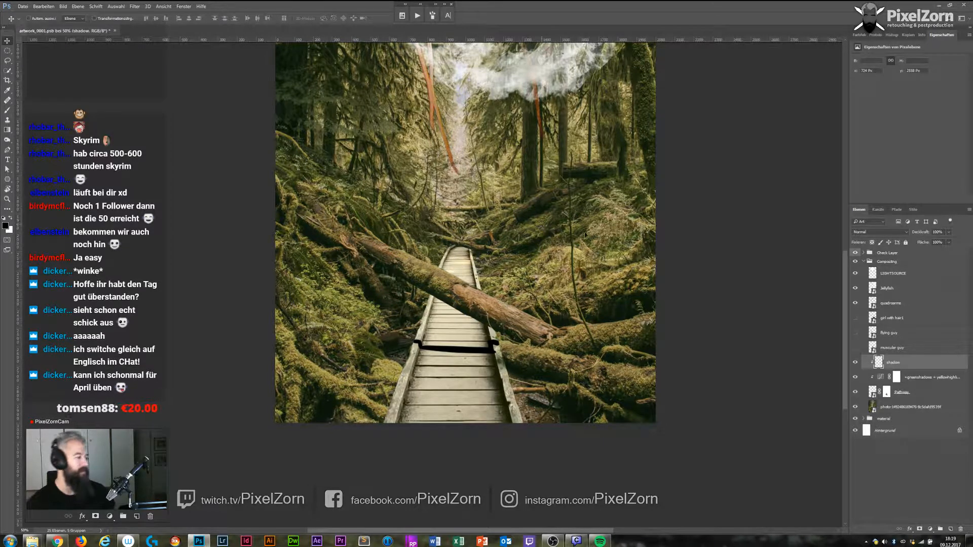
left_click_drag(495, 341, 496, 341)
Try tilting the shadow strip with Free Transform and moving it toward the log, and undo both changes.
key("ctrl+t")
left_click_drag(502, 351, 501, 369)
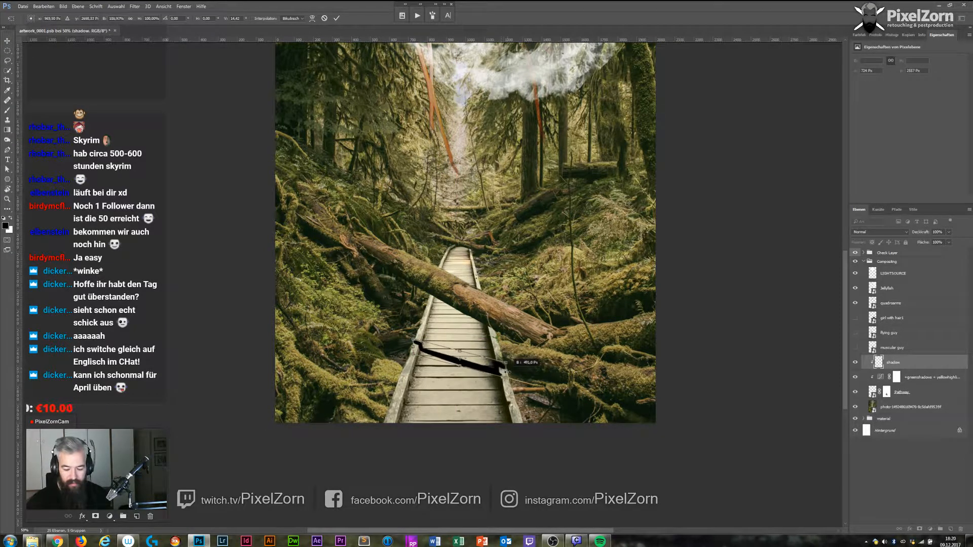
key("Return")
mouse_move(509, 368)
left_mouse_down()
mouse_move(505, 329)
mouse_move(498, 335)
left_mouse_up()
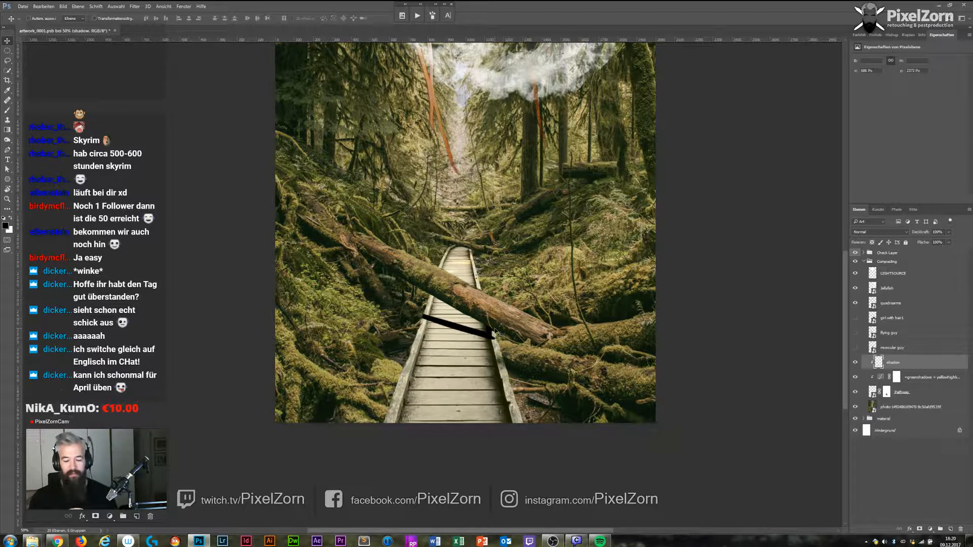
key("ctrl+z")
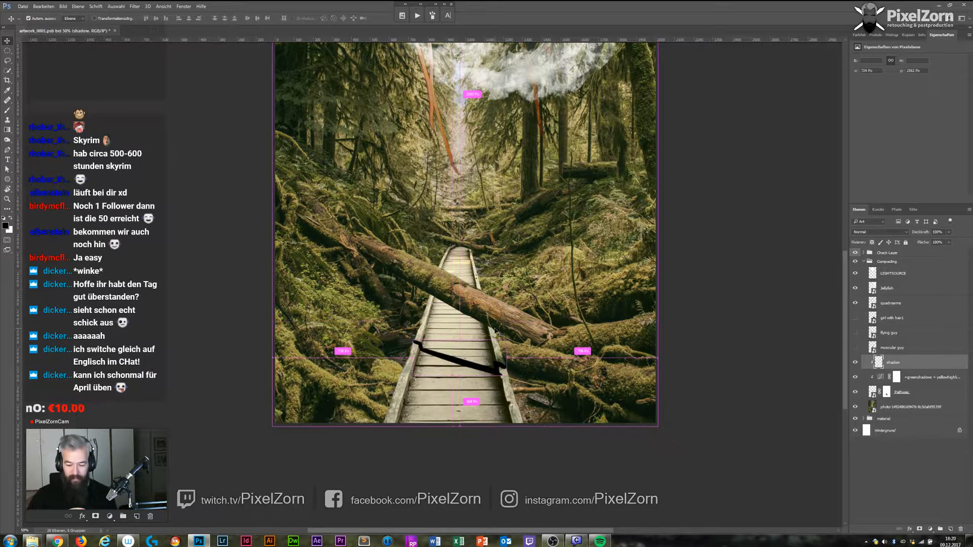
key("ctrl+alt+z")
Move the shadow strip up the pathway and distort it with Free Transform so it thickens and slants parallel to the log.
left_click_drag(496, 342, 498, 326)
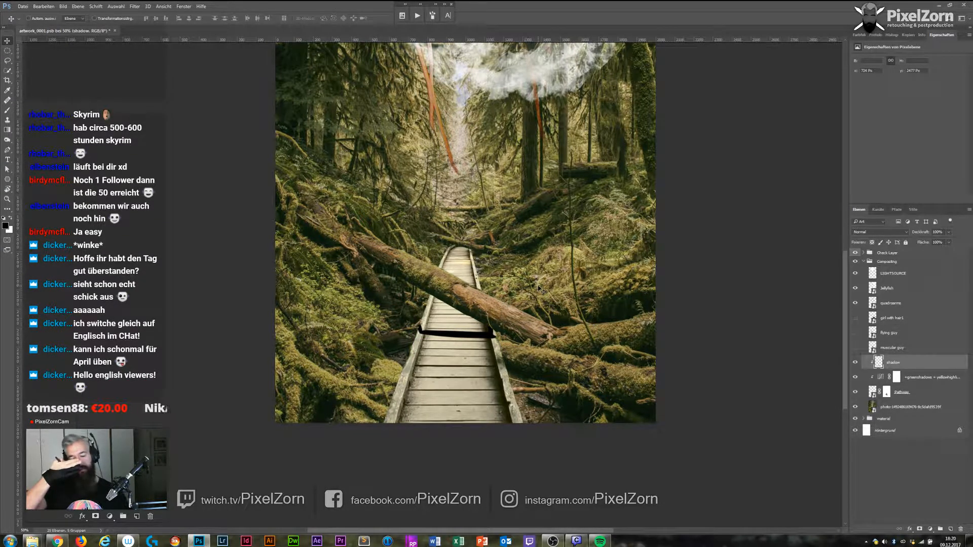
key("ctrl+t")
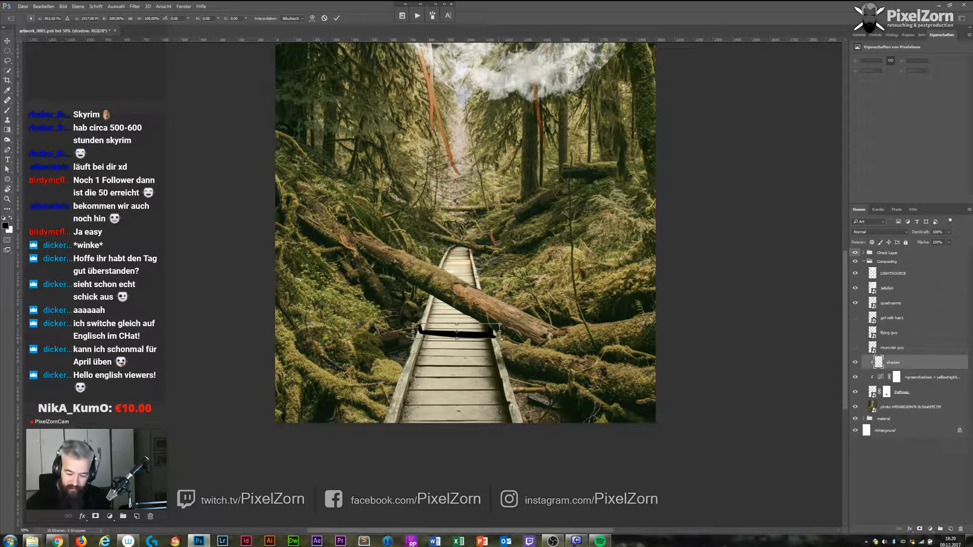
left_click_drag(417, 333, 417, 319)
left_click_drag(500, 338, 512, 353)
left_click_drag(423, 315, 419, 305)
key("Return")
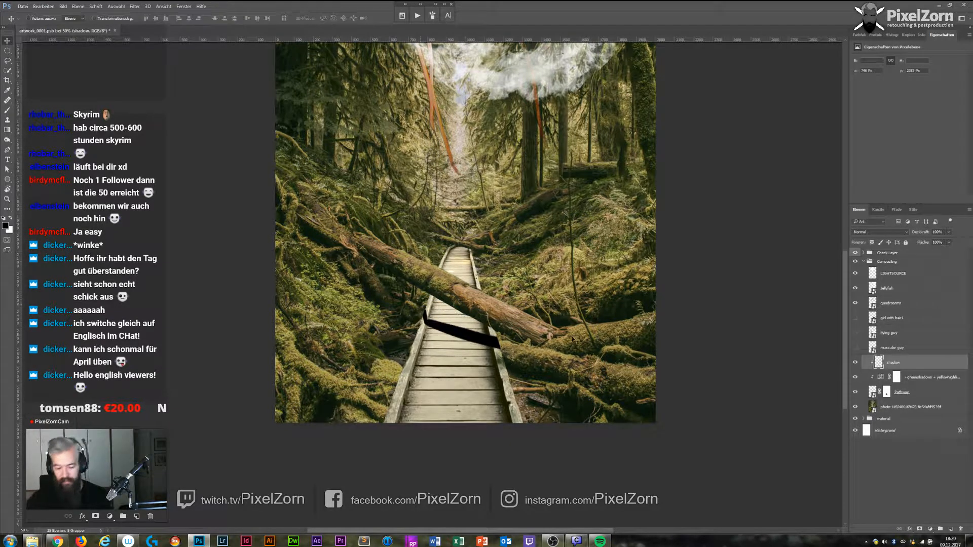
Move the slanted shadow strip up the pathway to just below the log.
mouse_move(495, 346)
left_mouse_down()
mouse_move(498, 332)
mouse_move(504, 377)
mouse_move(525, 350)
mouse_move(503, 357)
mouse_move(502, 339)
left_mouse_up()
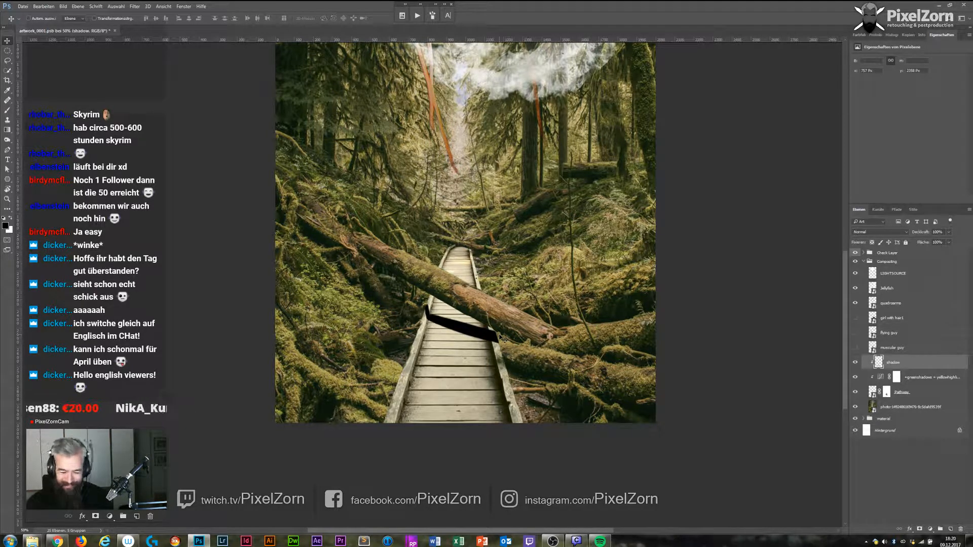
mouse_move(489, 339)
left_mouse_down()
mouse_move(505, 329)
mouse_move(491, 326)
left_mouse_up()
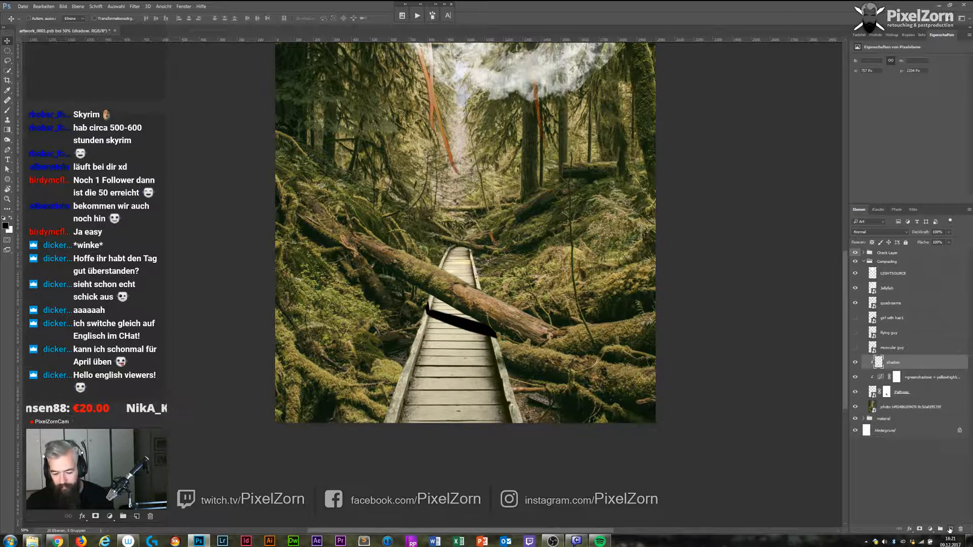
key("ctrl+t")
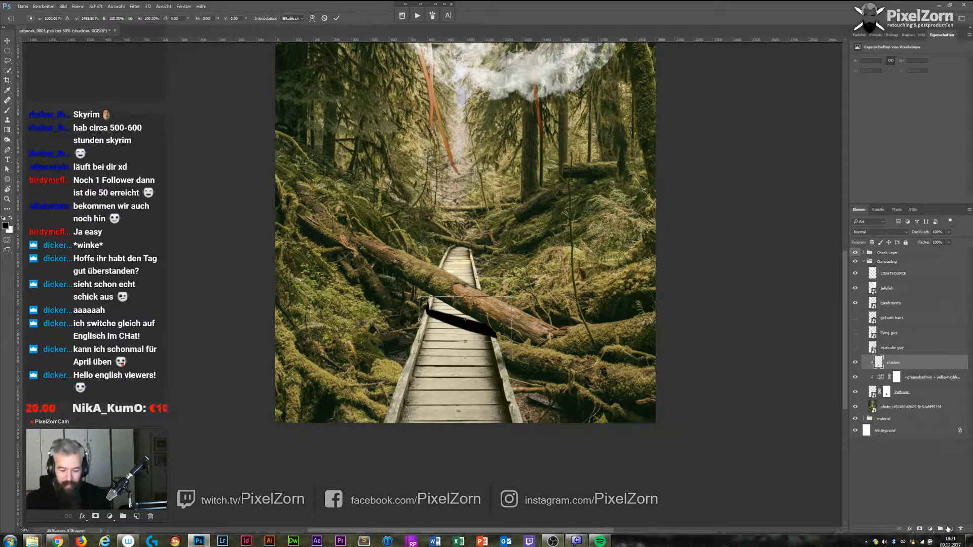
key("Return")
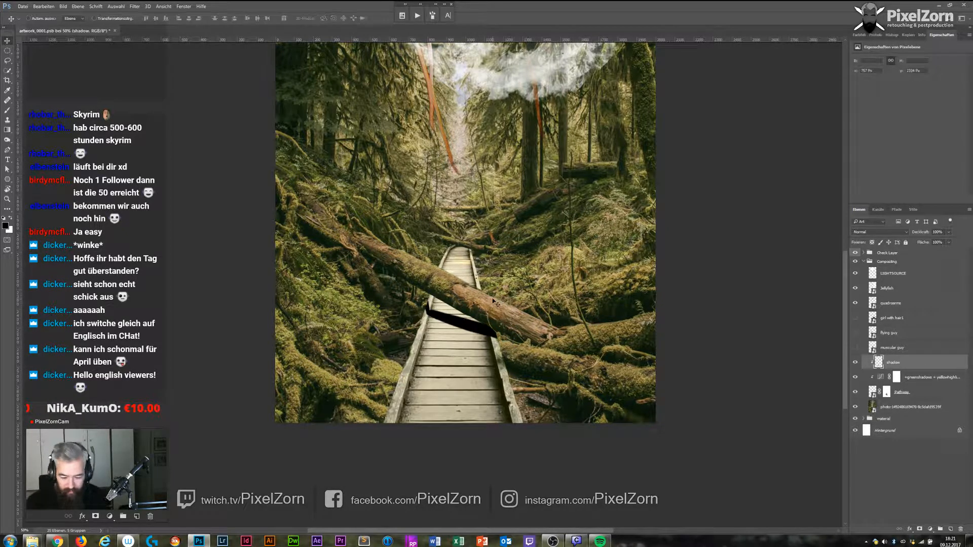
Add a second empty layer above the strip's layer, clip it to the Pathway layer and name it "shadow".
left_click(950, 528)
key("ctrl+alt+g")
double_click(905, 364)
type("shadow")
key("Return")
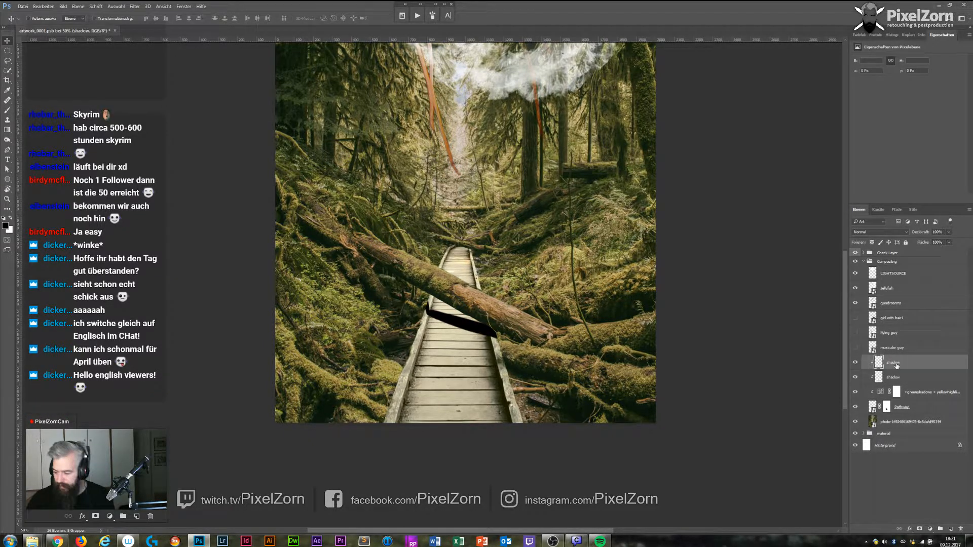
Set the opacity of the lower shadow layer holding the black strip to 50%.
key("ctrl+plus")
key("ctrl+plus")
left_click(900, 383)
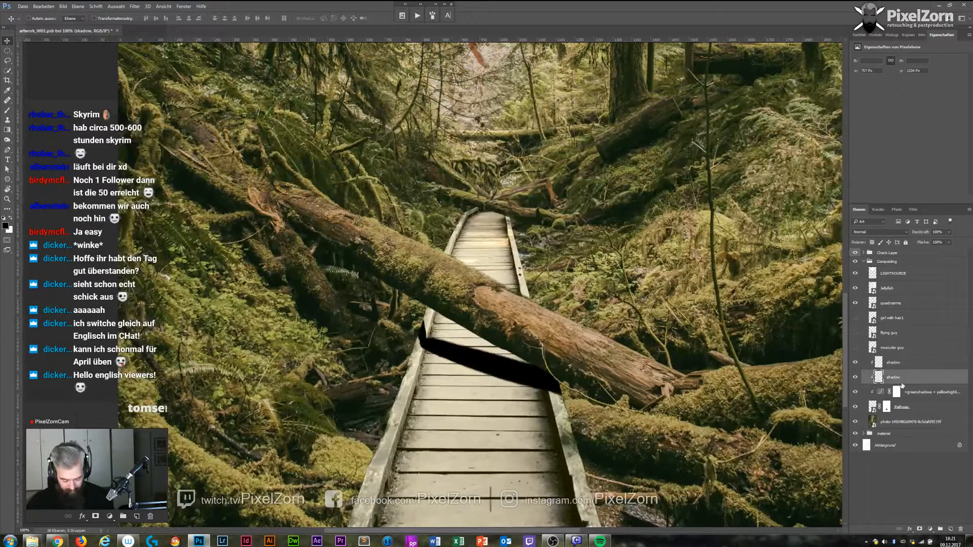
key("5")
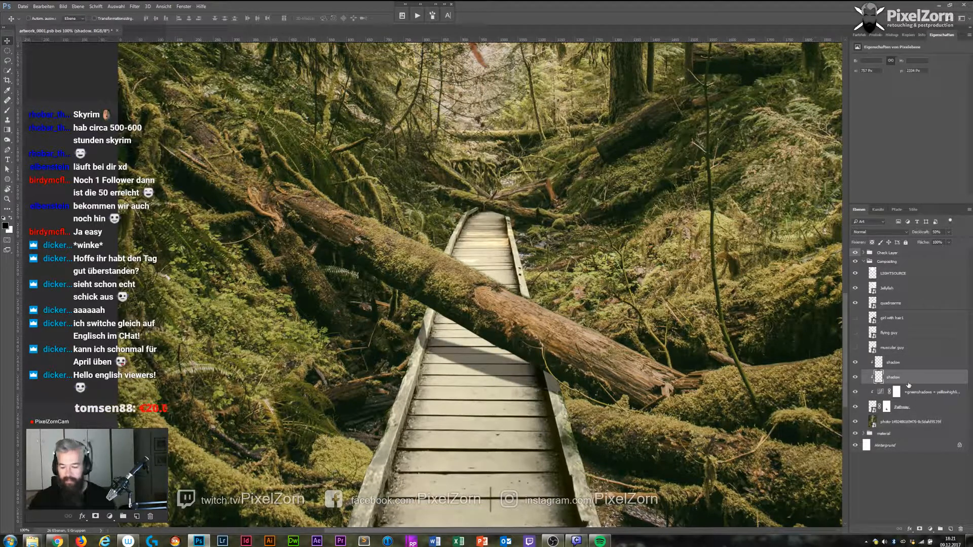
Paint a solid black curved shadow band across the pathway just below the log on the upper shadow layer.
left_click(905, 363)
key("r")
left_click_drag(437, 213, 575, 314)
left_click_drag(436, 325, 566, 331)
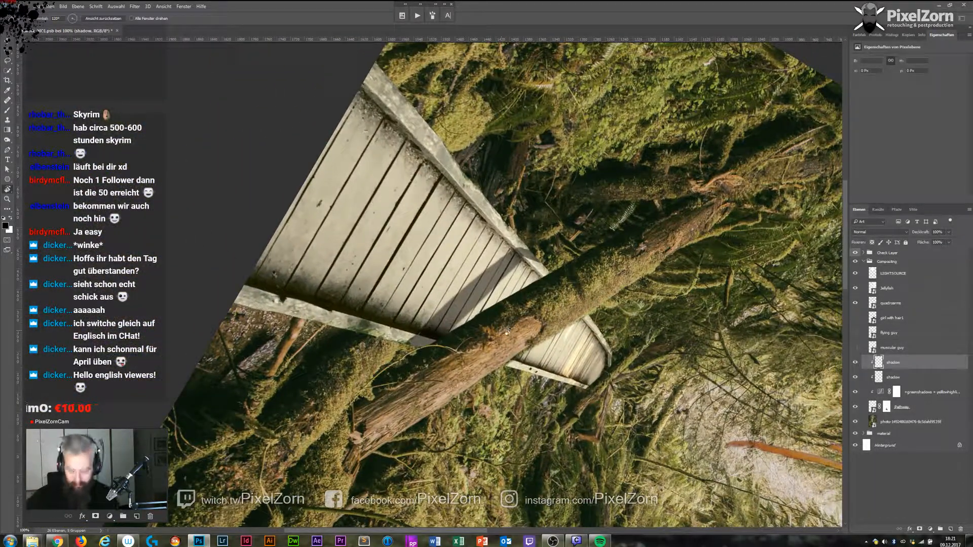
key("b")
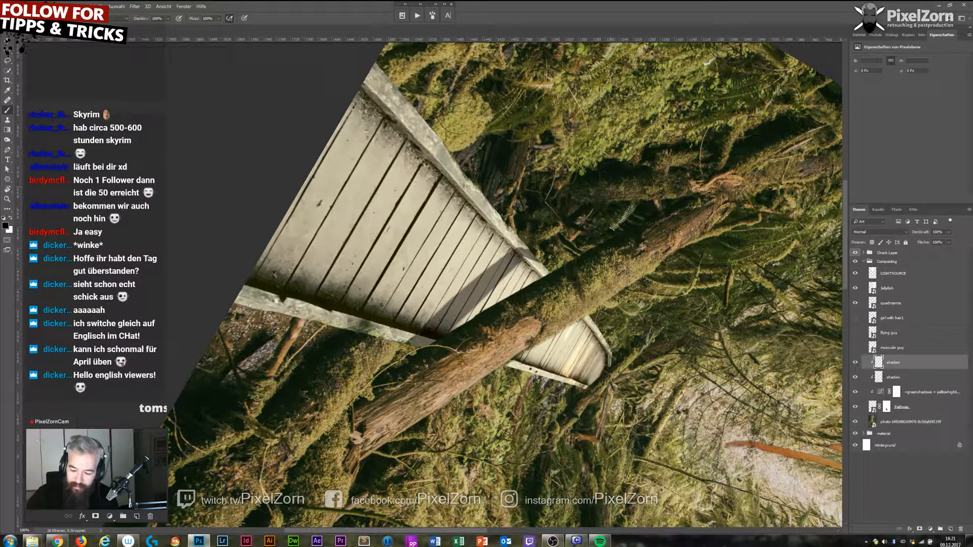
mouse_move(529, 263)
left_mouse_down()
mouse_move(535, 256)
mouse_move(432, 338)
mouse_move(531, 260)
left_mouse_up()
key("Escape")
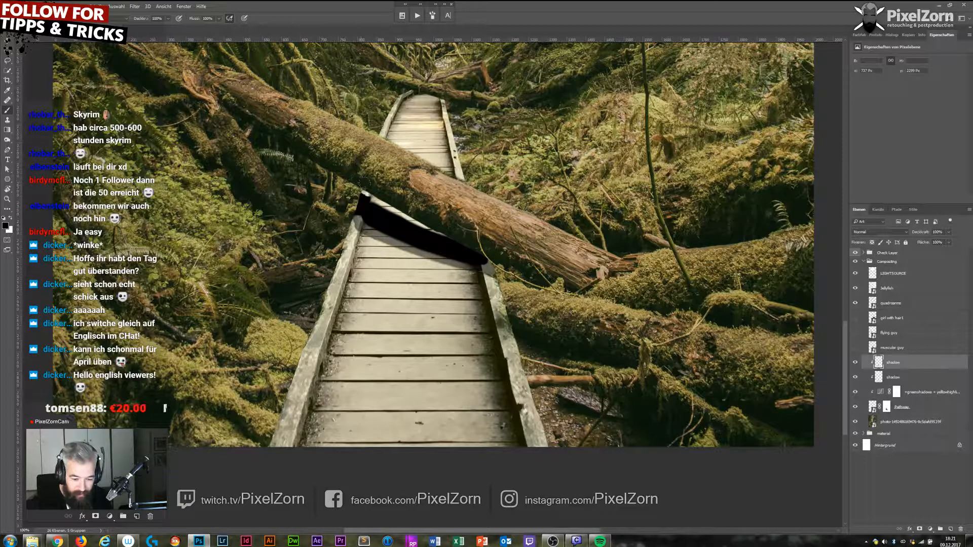
left_click_drag(373, 195, 407, 214)
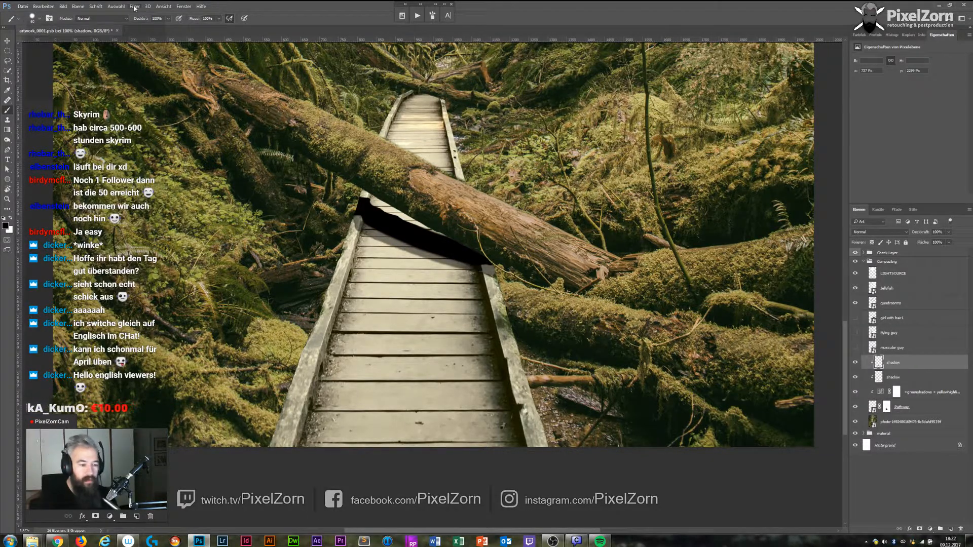
Convert the painted shadow layer for smart filters and delete the lower shadow layer holding the old strip.
left_click(134, 6)
left_click(163, 25)
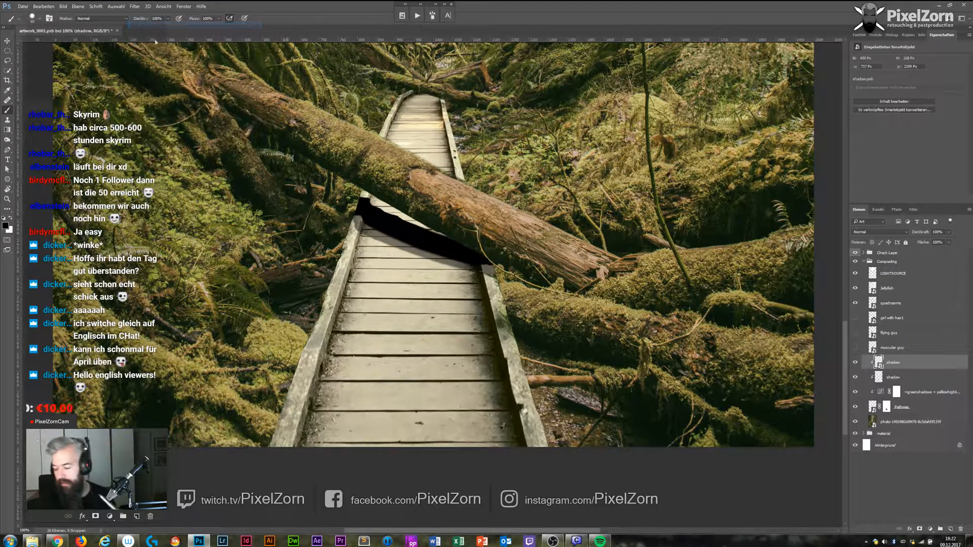
left_click(941, 378)
key("Delete")
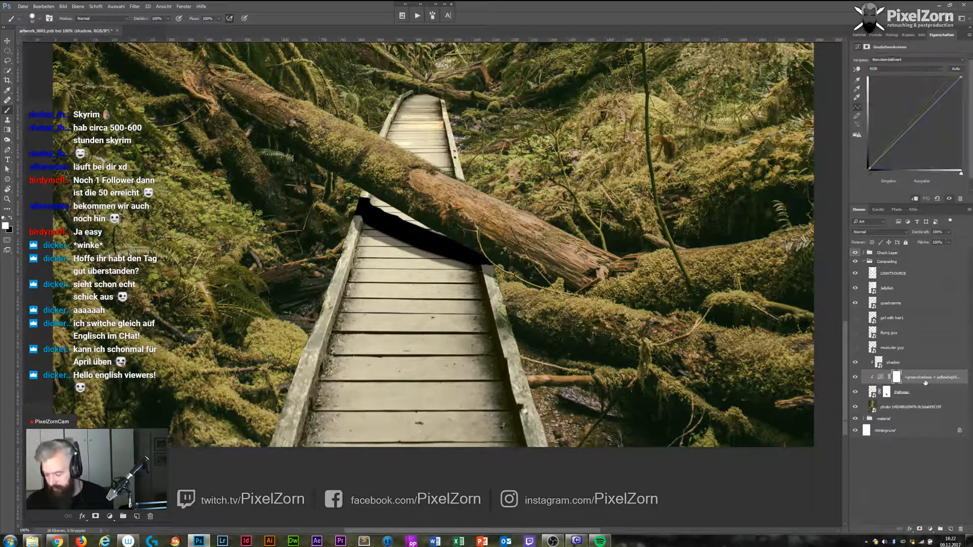
Set the remaining shadow layer to Multiply blending and lower its opacity slightly so the planks show through.
left_click(902, 365)
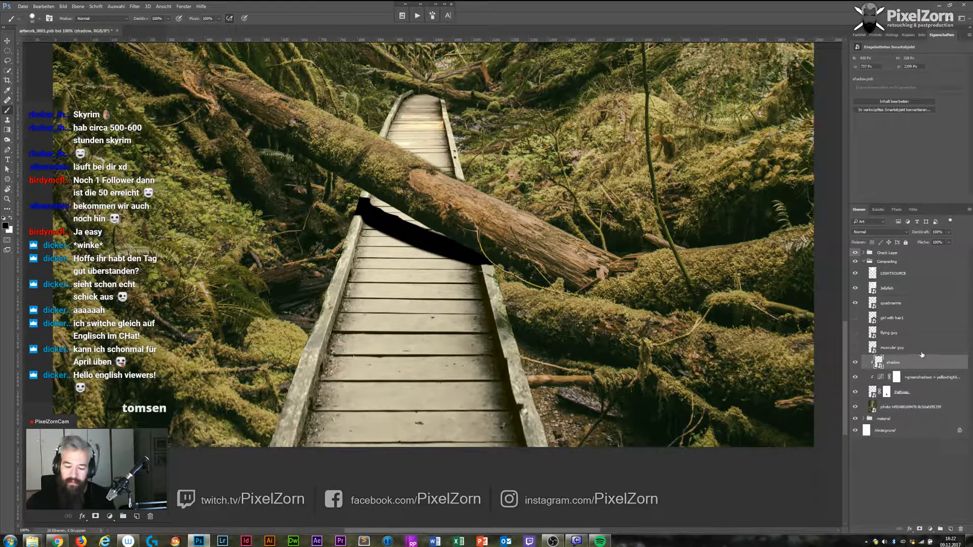
left_click(880, 232)
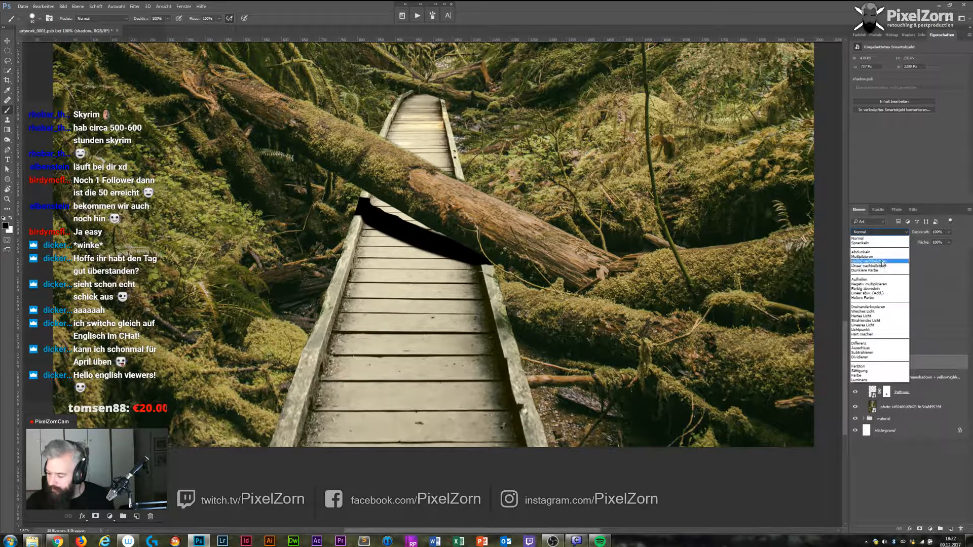
left_click(882, 257)
left_click(949, 232)
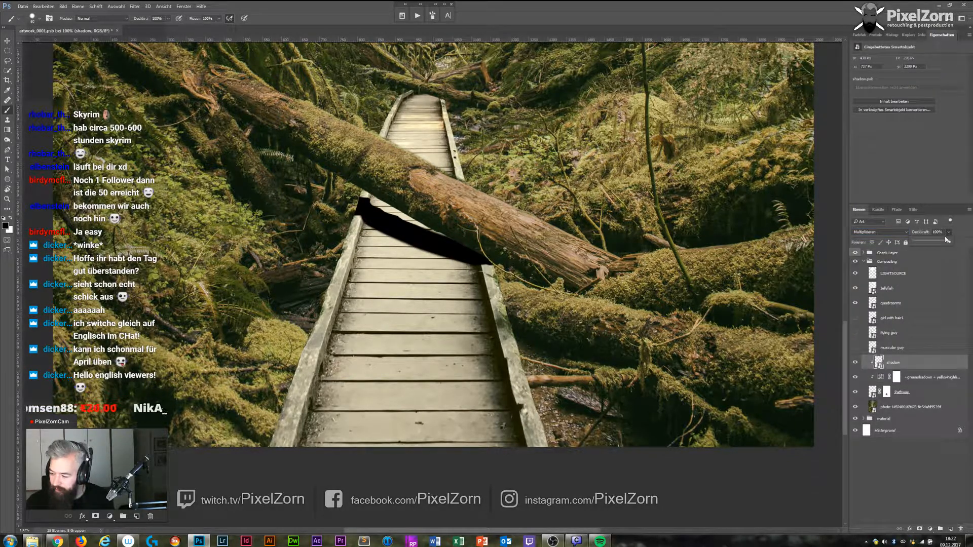
left_click_drag(950, 243, 943, 243)
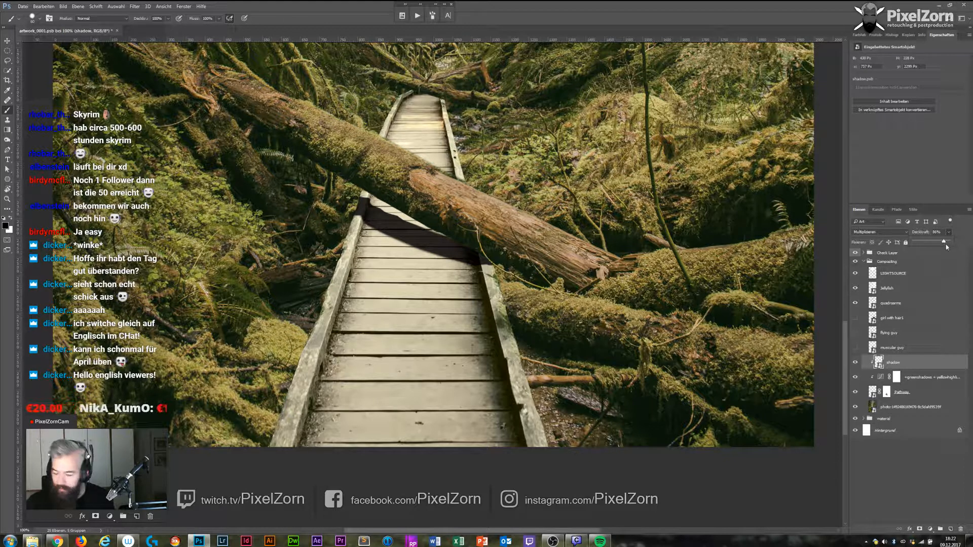
left_click(908, 367)
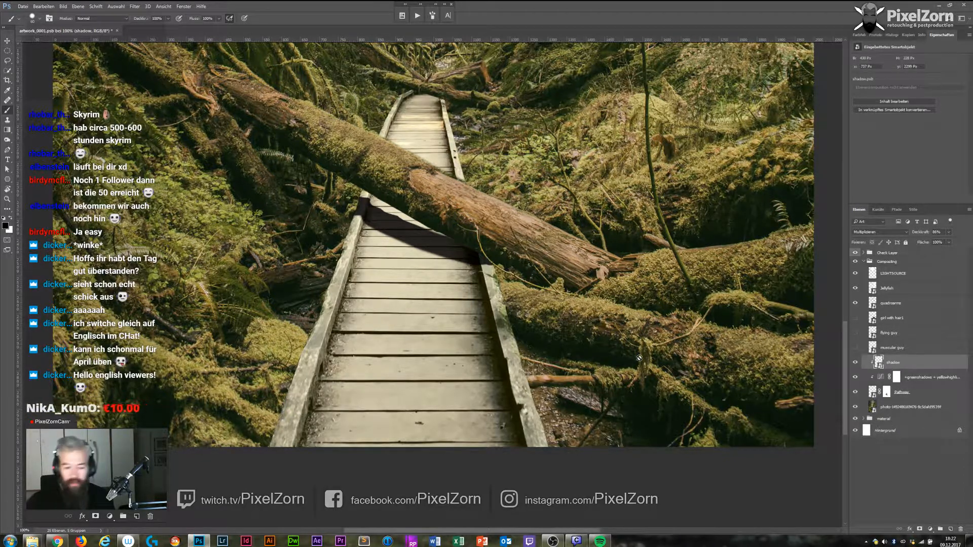
left_click(137, 7)
mouse_move(152, 148)
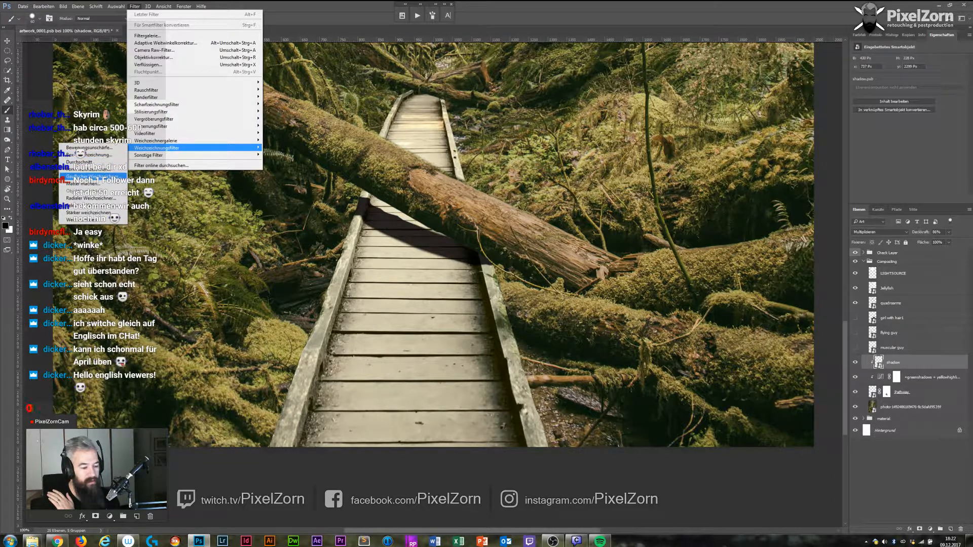
left_click(91, 177)
left_click_drag(363, 90, 685, 179)
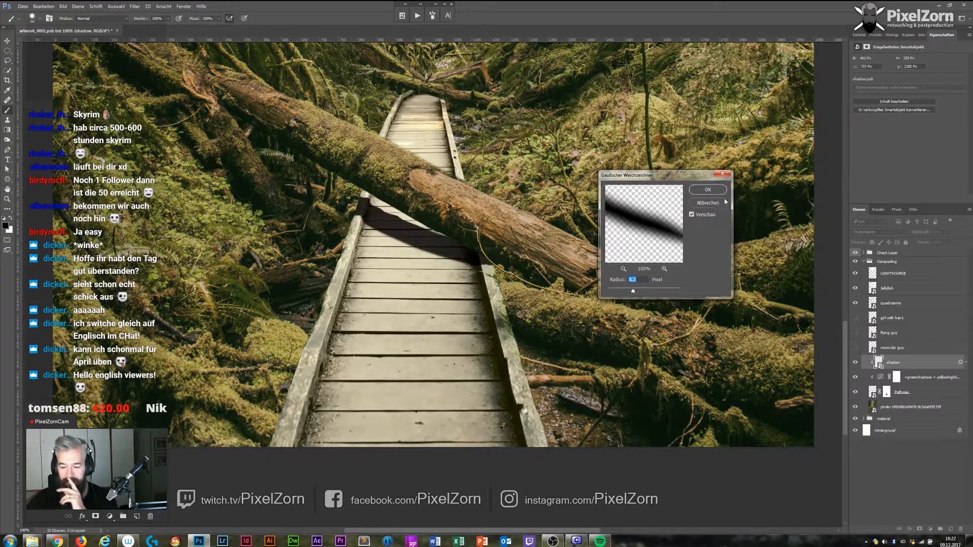
left_click(716, 203)
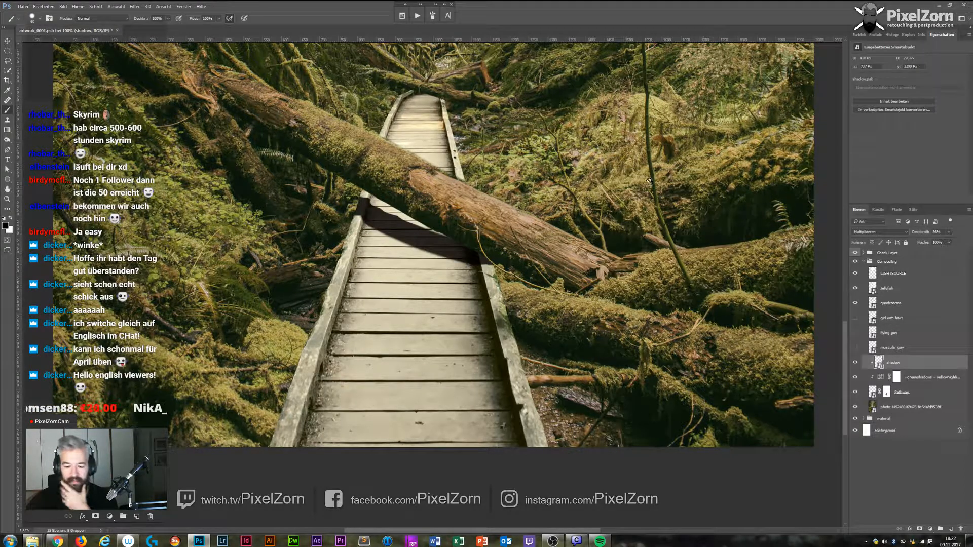
Start a Tilt-Shift blur on the shadow layer, rotate its focus lines to vertical and move its centre beside the pathway at the log's lower end.
left_click(134, 6)
mouse_move(195, 149)
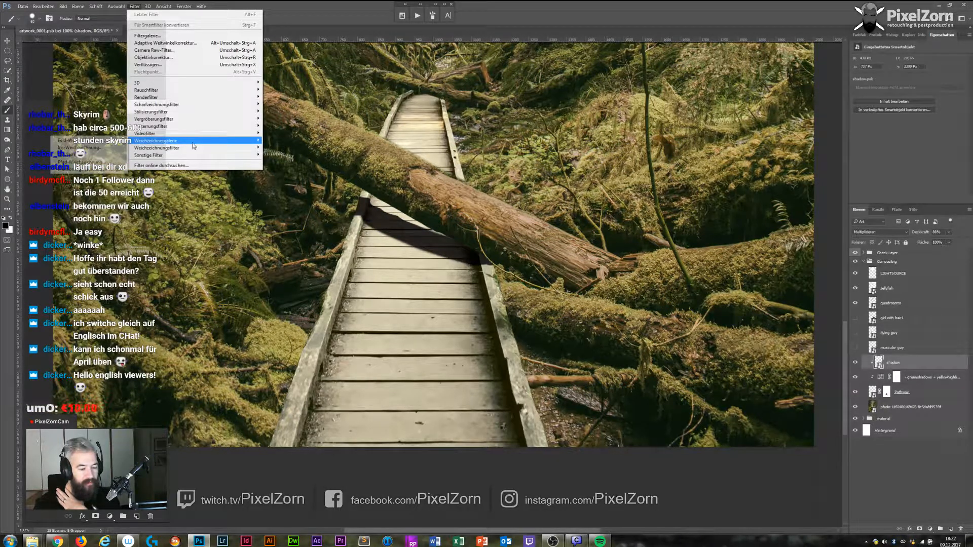
left_click(113, 155)
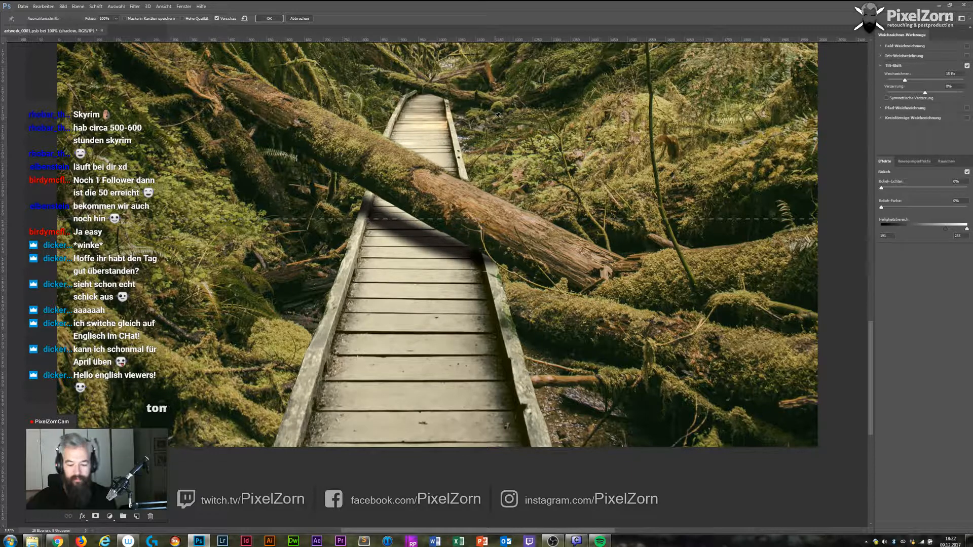
key("ctrl+minus")
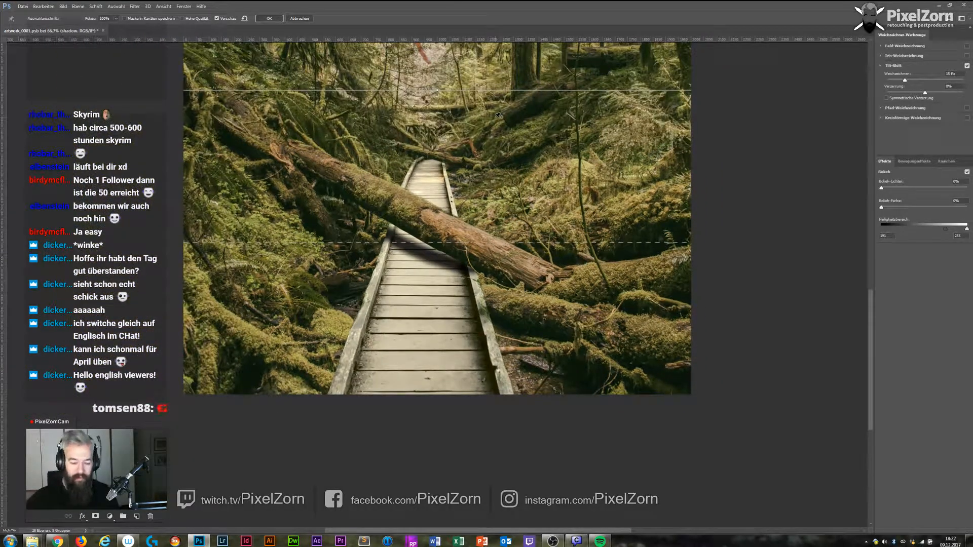
key("ctrl+minus")
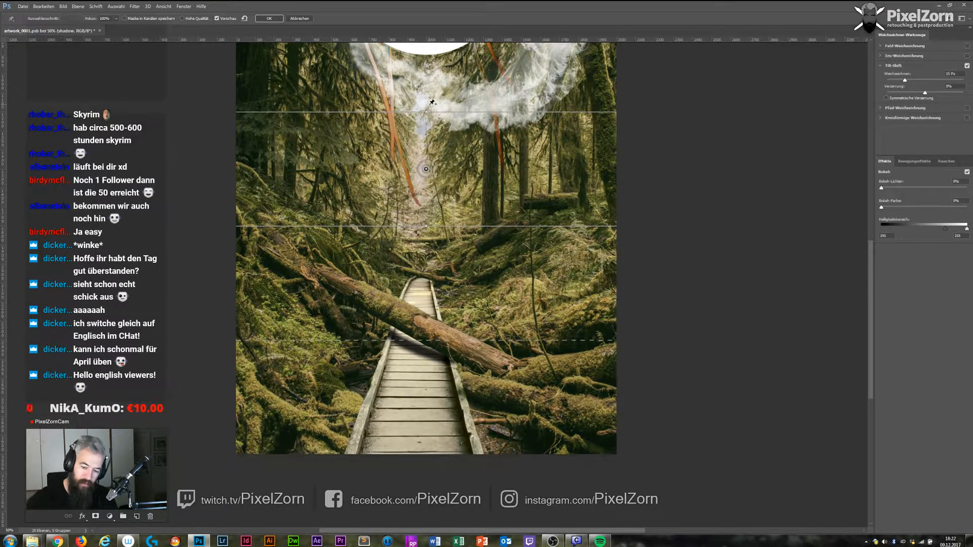
left_click_drag(426, 110, 503, 167)
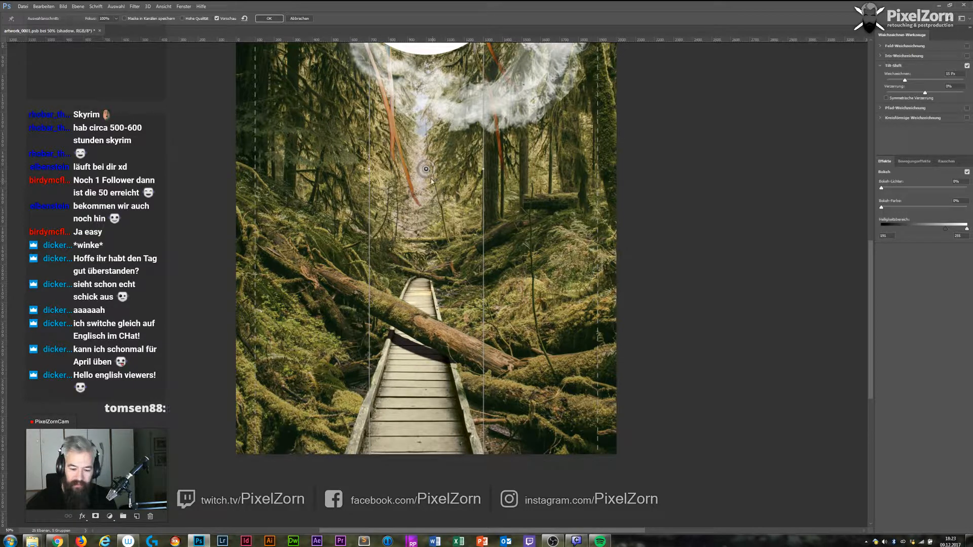
left_click_drag(429, 175, 518, 368)
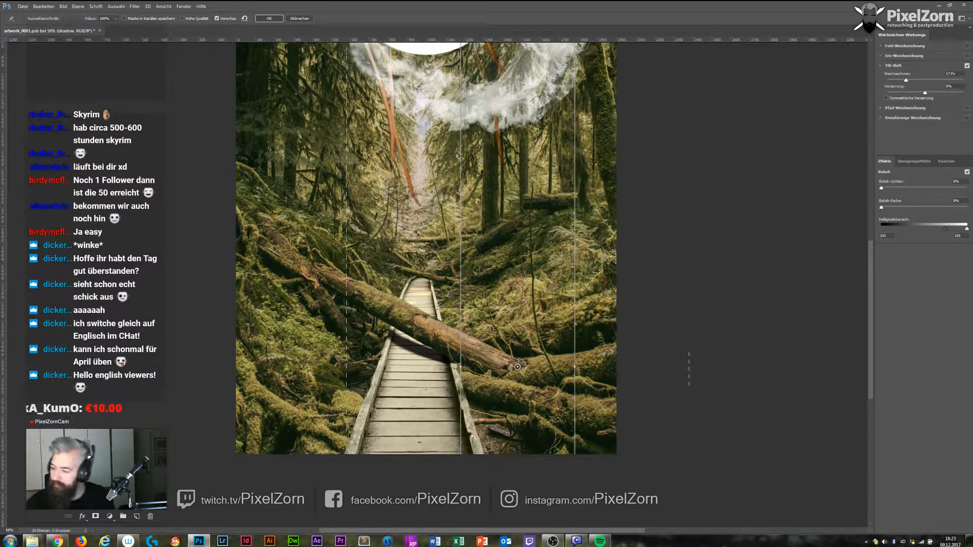
Set the Tilt-Shift blur to about 21 px and shift its centre, near focus line and fade boundary slightly to the right.
left_click(957, 74)
type("25")
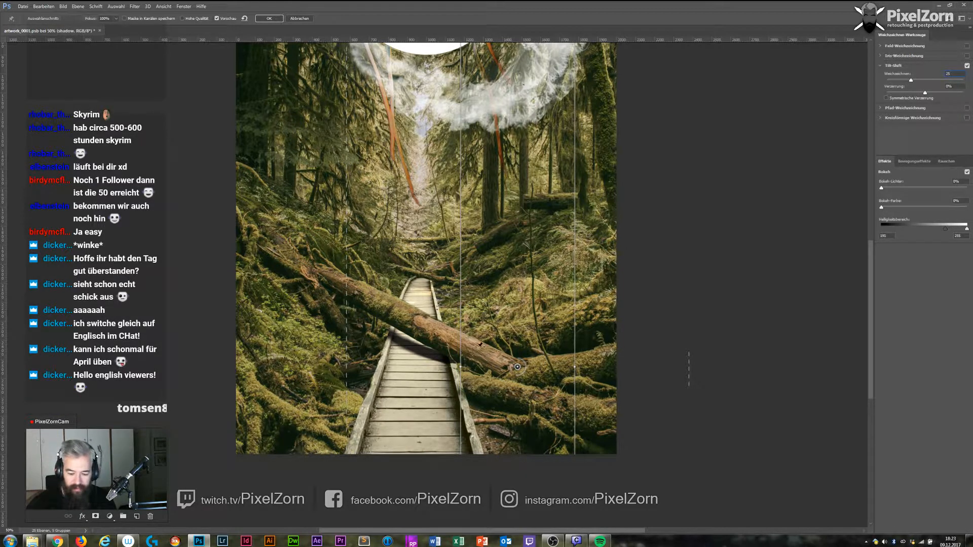
left_click_drag(487, 333, 497, 335)
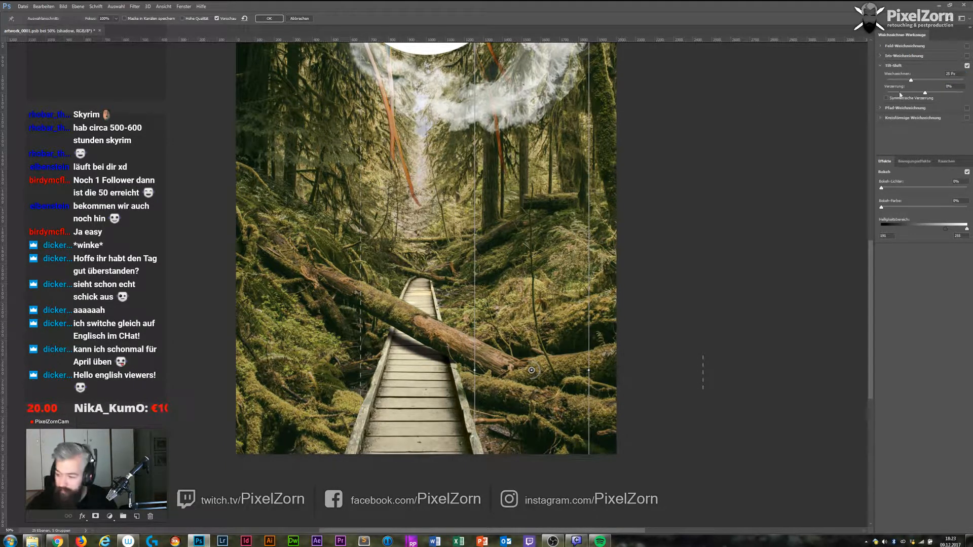
left_click_drag(911, 81, 909, 81)
mouse_move(360, 236)
left_mouse_down()
mouse_move(349, 236)
mouse_move(365, 237)
left_mouse_up()
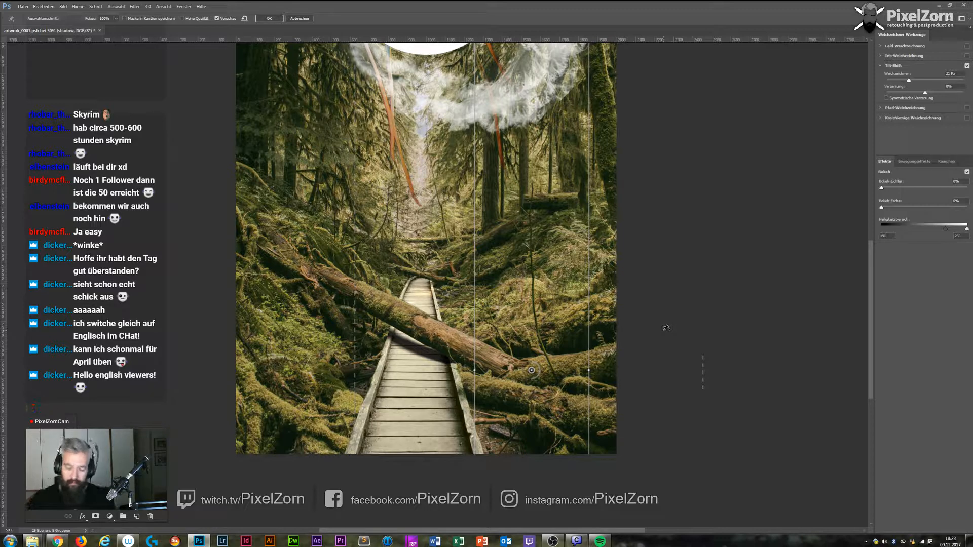
left_click_drag(475, 293, 485, 297)
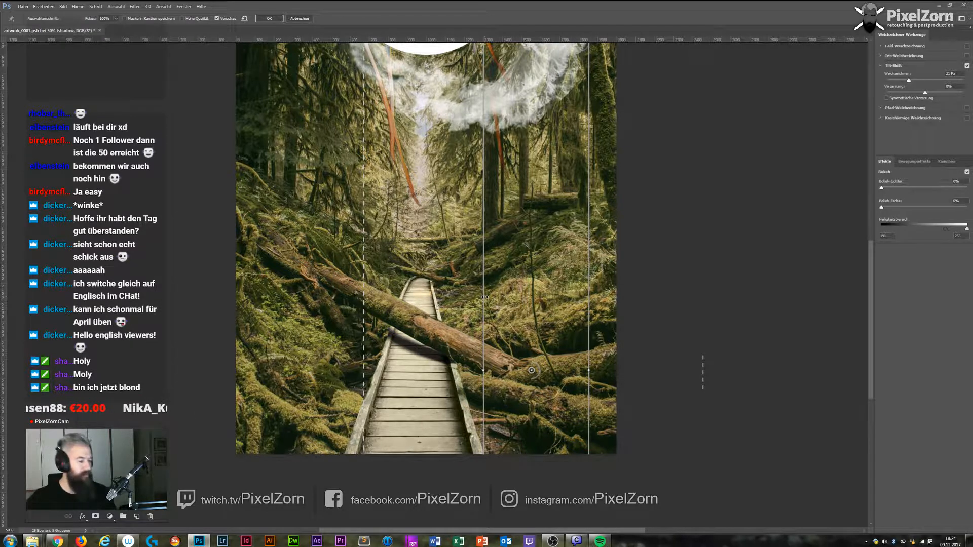
mouse_move(57, 541)
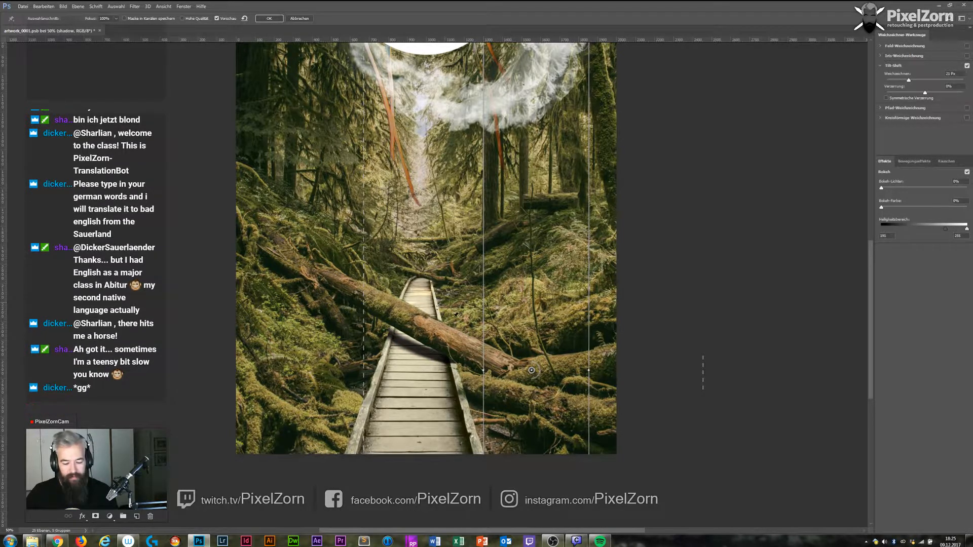
Apply the configured Tilt-Shift blur to the log's shadow on the wooden walkway.
left_click(269, 18)
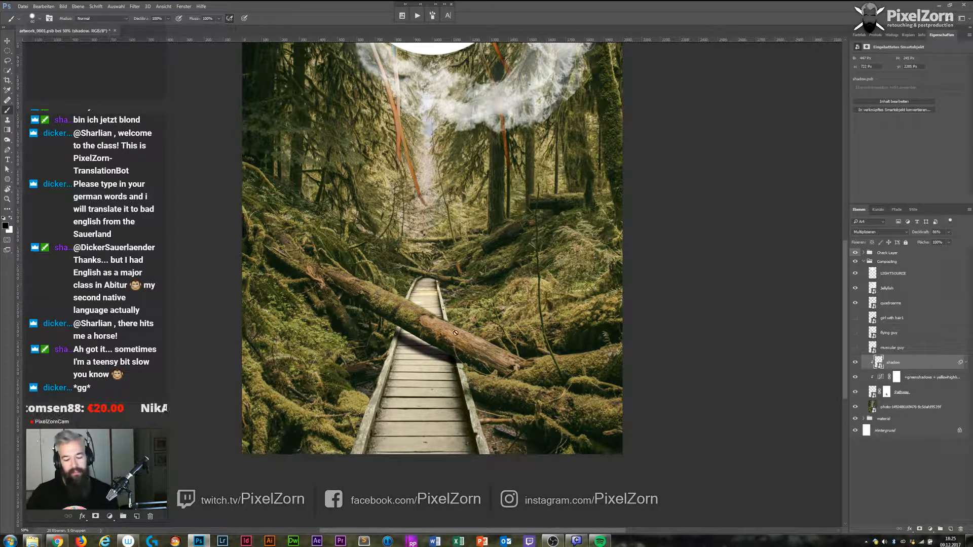
scroll(408, 335, "up", 2)
left_click_drag(388, 320, 394, 326)
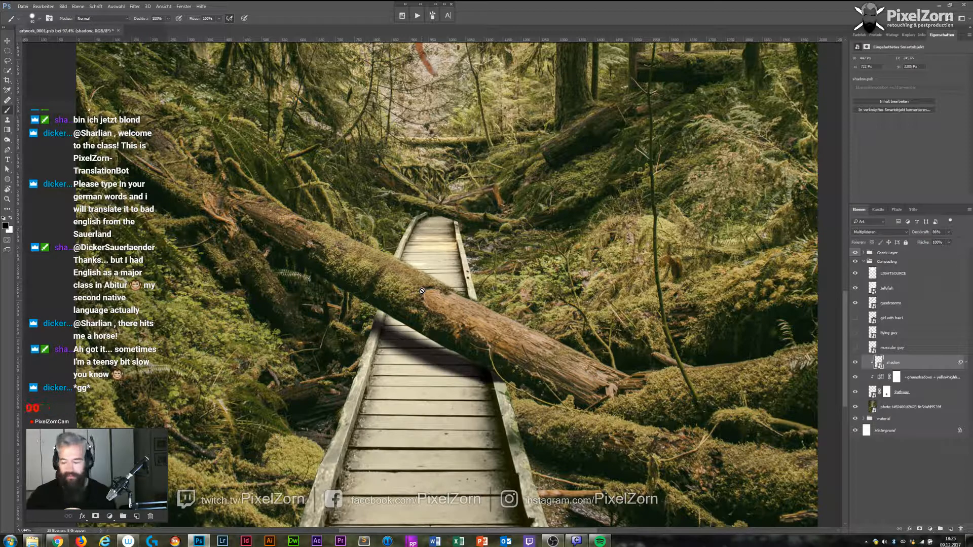
Compare the Pathway layer with and without its layer mask to check the walkway's edges.
left_click(888, 393)
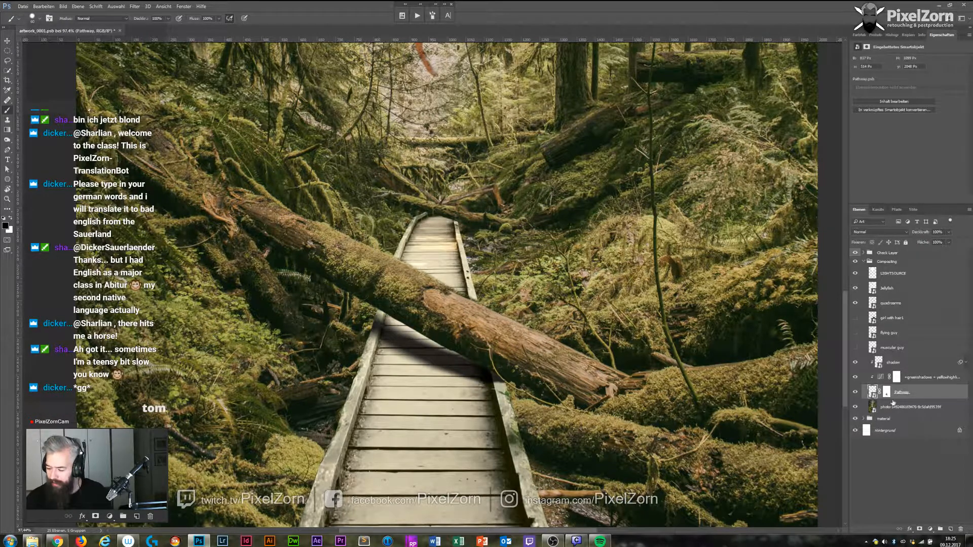
left_click(887, 393, "alt")
left_click(886, 393, "shift")
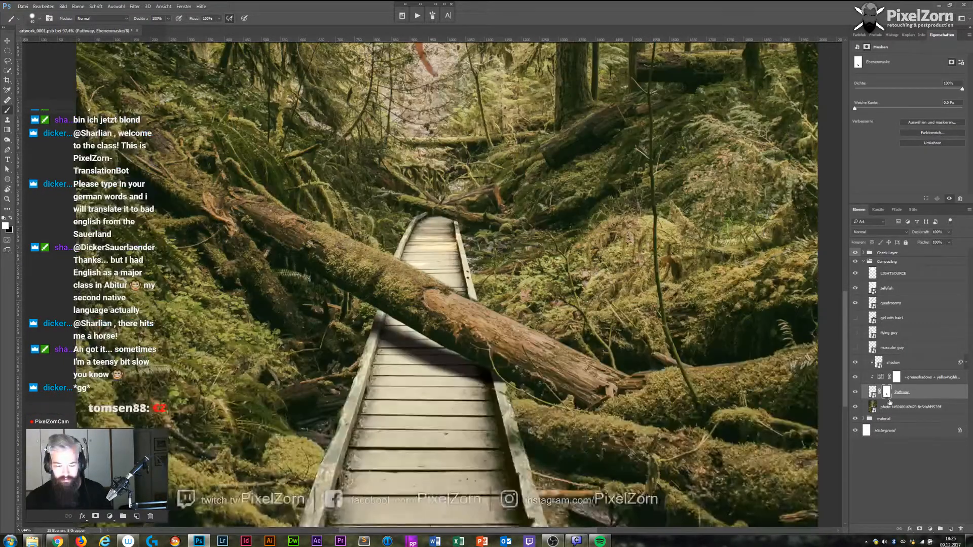
left_click(887, 392, "shift")
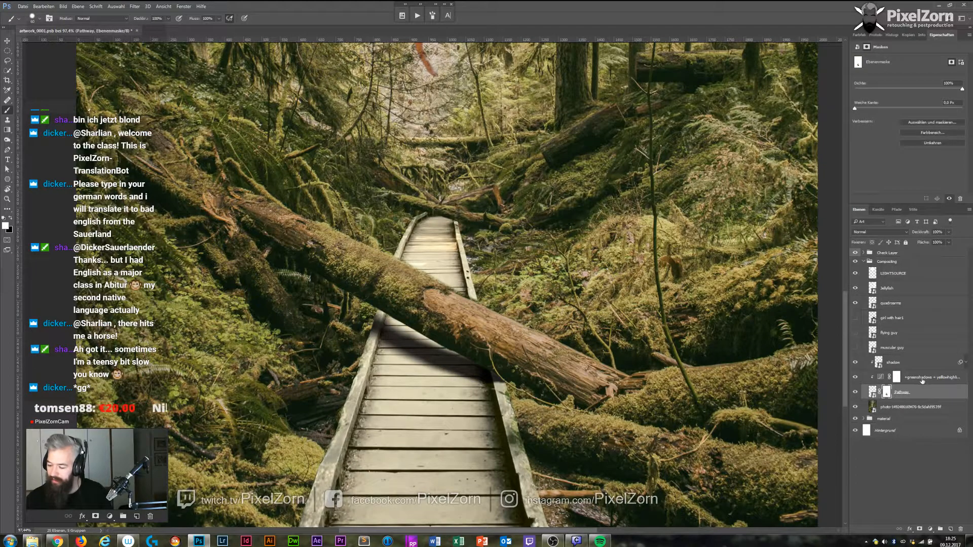
Free-transform the shadow layer under the fallen log to about 462 × 229 px.
key("alt+bracketright")
key("alt+bracketright")
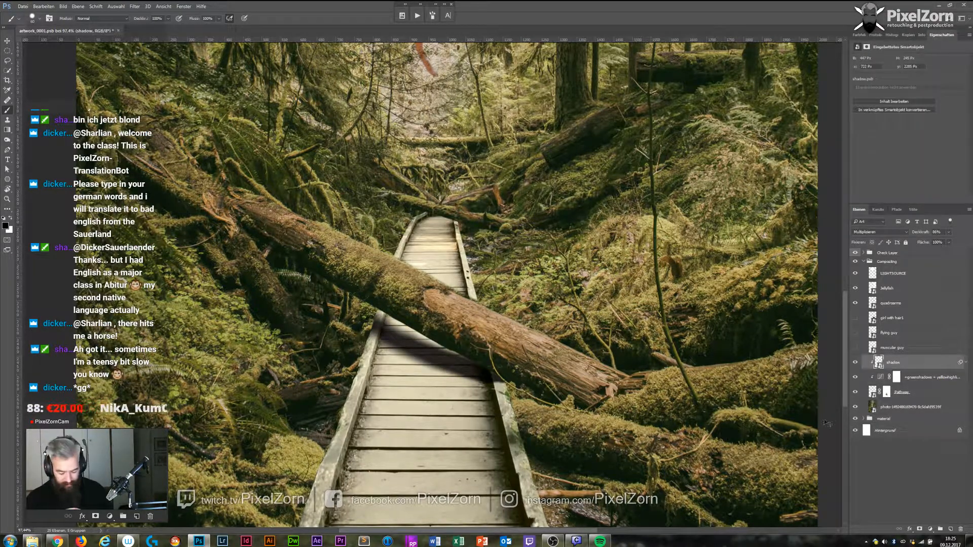
key("ctrl+t")
left_click(493, 207)
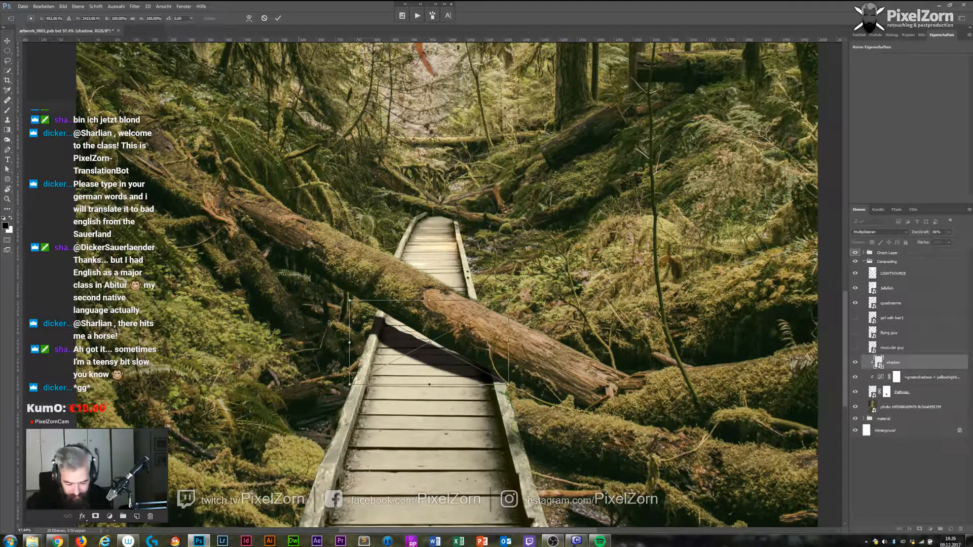
left_click_drag(350, 344, 341, 347)
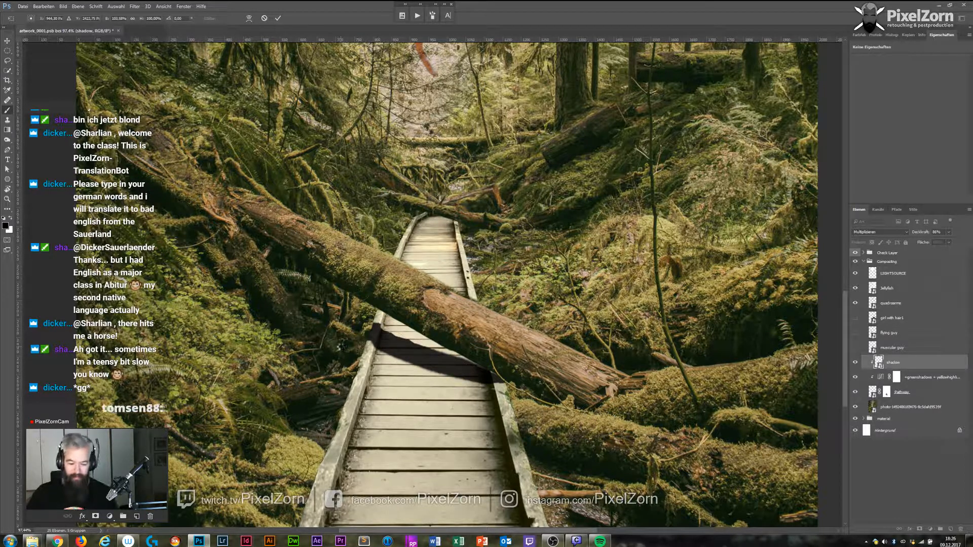
key("Return")
key("b")
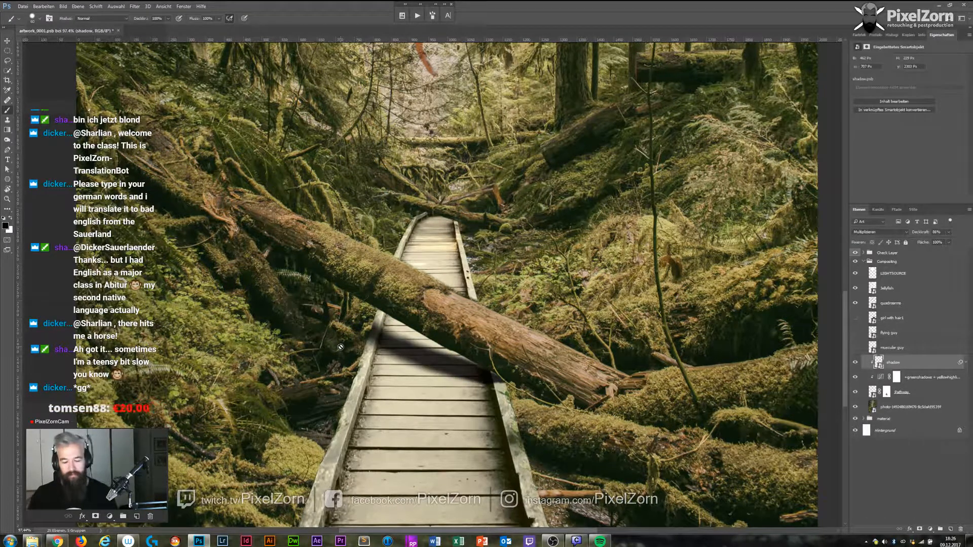
Show the muscular guy, flying guy and girl with hair layers in the composition.
key("ctrl+minus")
key("ctrl+minus")
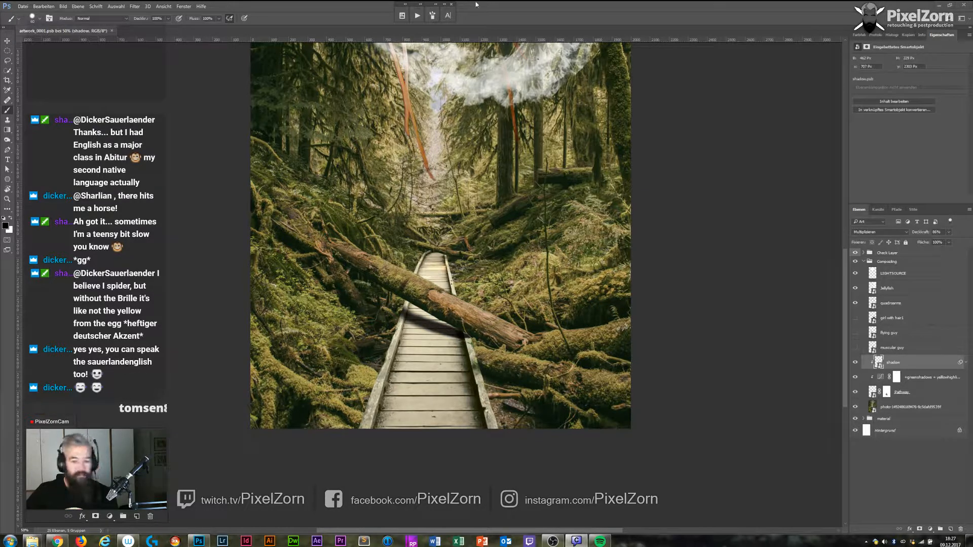
left_click(856, 348)
left_click(857, 348)
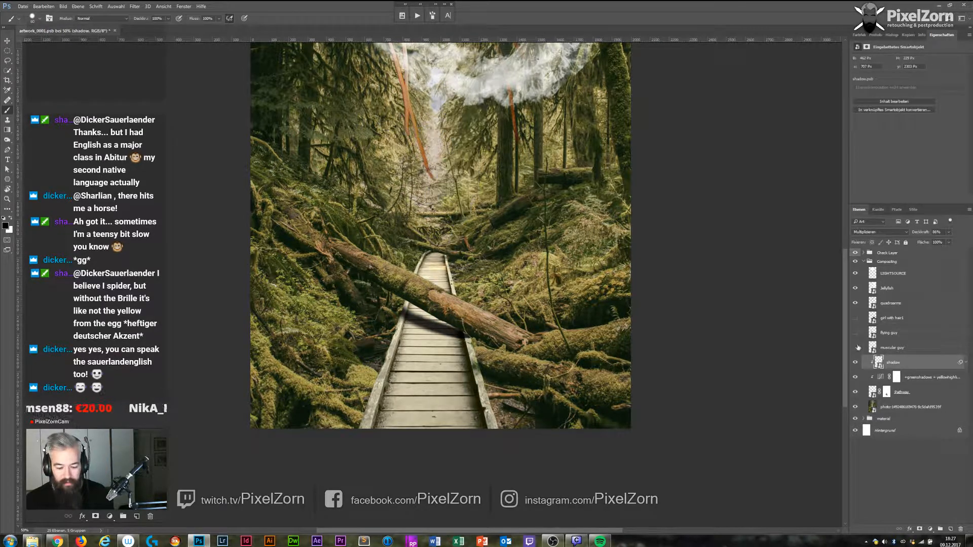
left_click(856, 347)
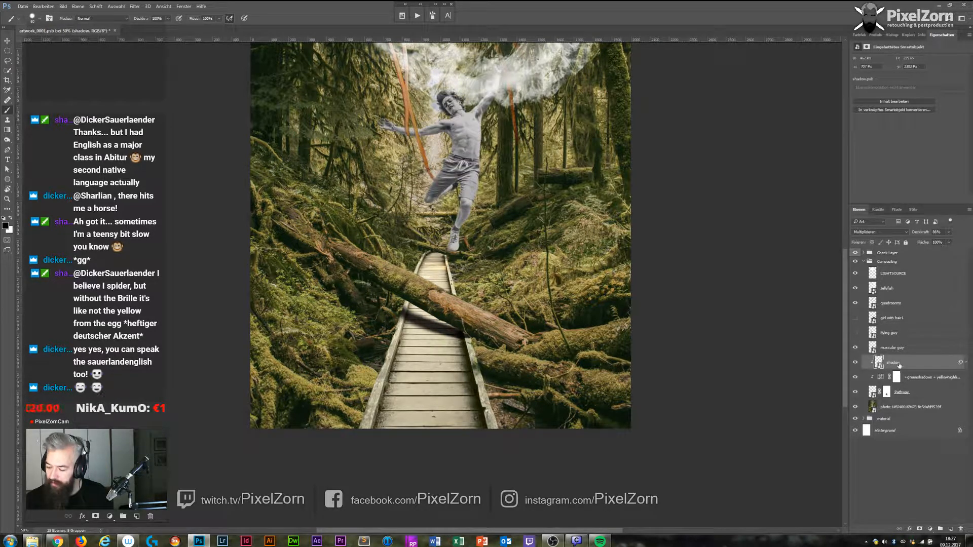
key("ctrl+minus")
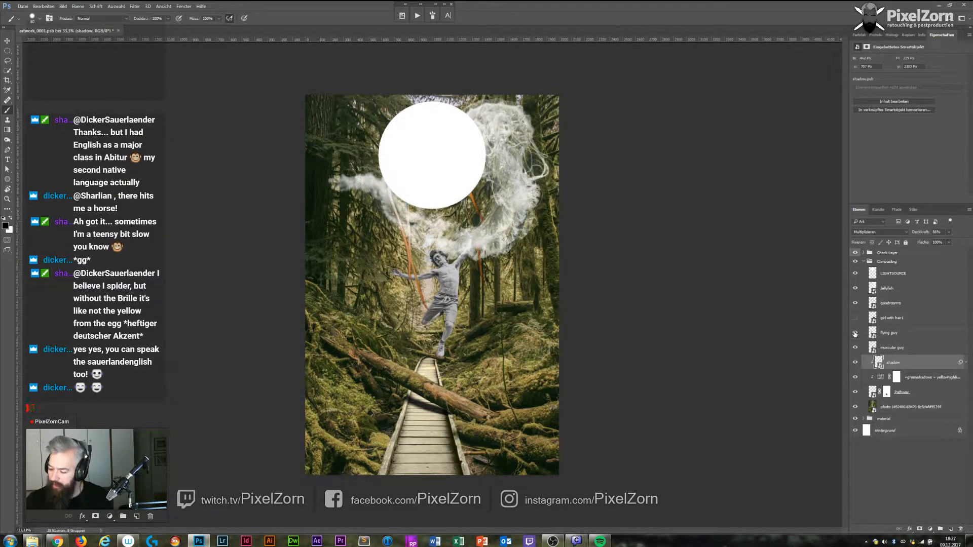
left_click_drag(855, 333, 855, 317)
Scale down the girl, flying guy and muscular guy together, keeping them grouped near the far end of the walkway.
left_click(900, 319)
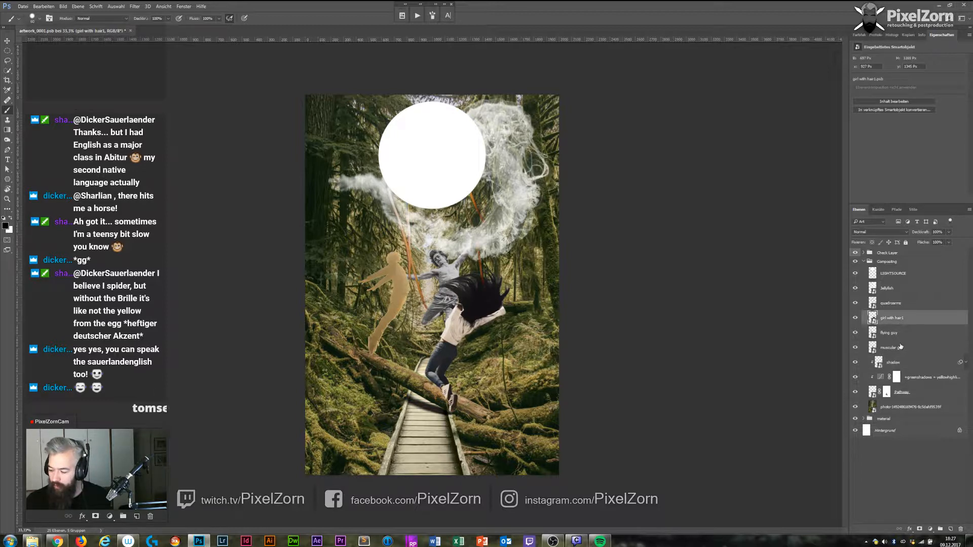
left_click(901, 349, "shift")
key("ctrl+t")
left_click_drag(519, 232, 486, 263)
key("Return")
Move the flying guy up among the trees, to the lower left of the white light circle.
left_click(906, 317)
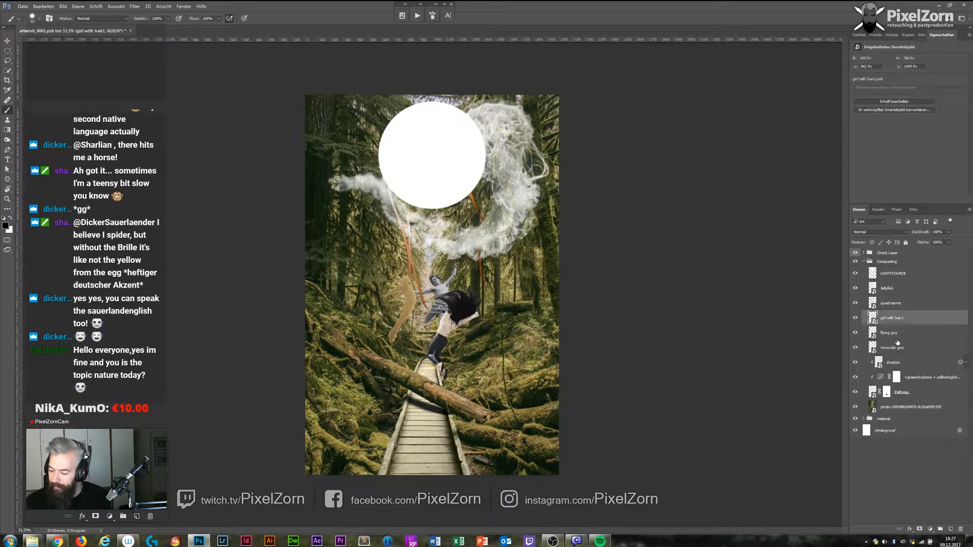
left_click(898, 333)
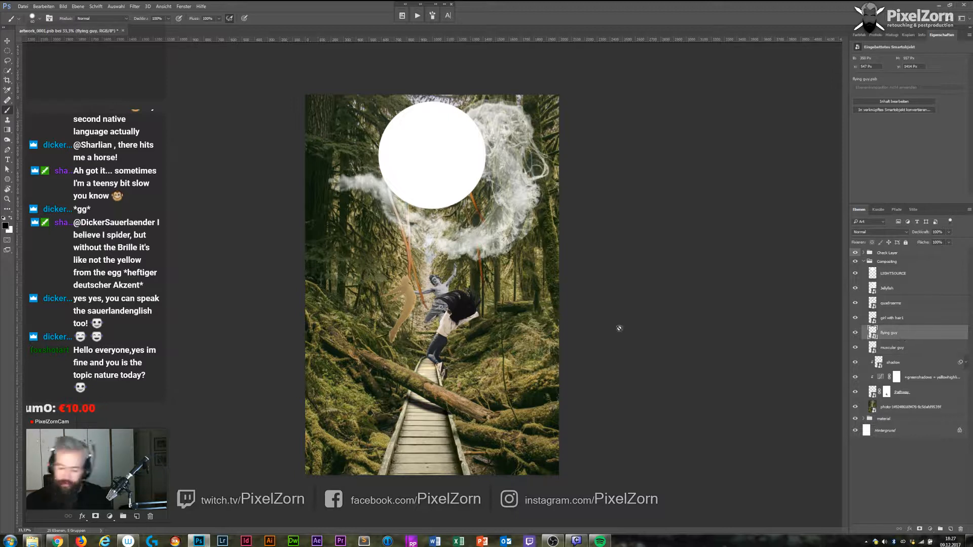
left_click(411, 303)
left_click(513, 207)
key("v")
mouse_move(413, 305)
left_mouse_down()
mouse_move(387, 223)
mouse_move(413, 274)
mouse_move(394, 276)
mouse_move(375, 205)
left_mouse_up()
Place the muscular guy just above the walkway's far end and the girl in the air to his upper right.
left_click(902, 349)
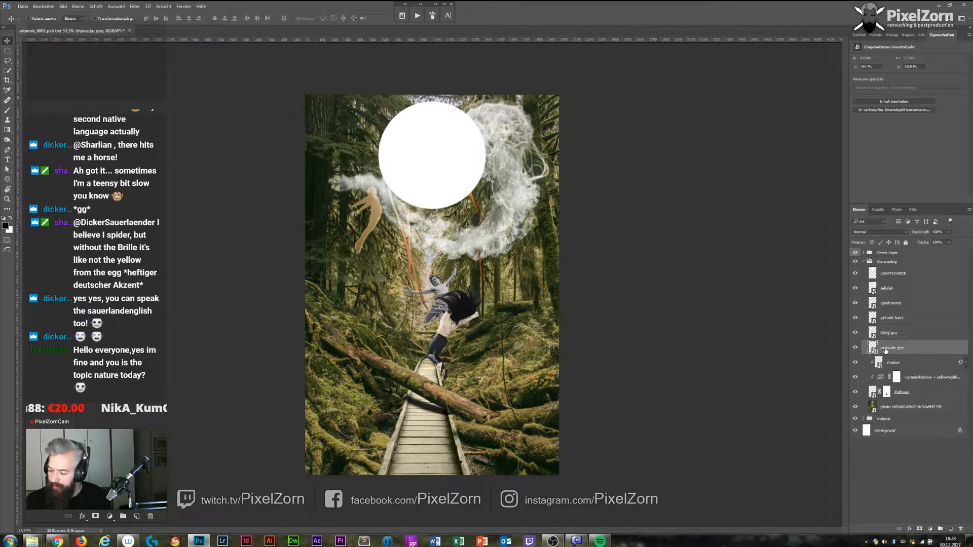
left_click_drag(437, 282, 430, 294)
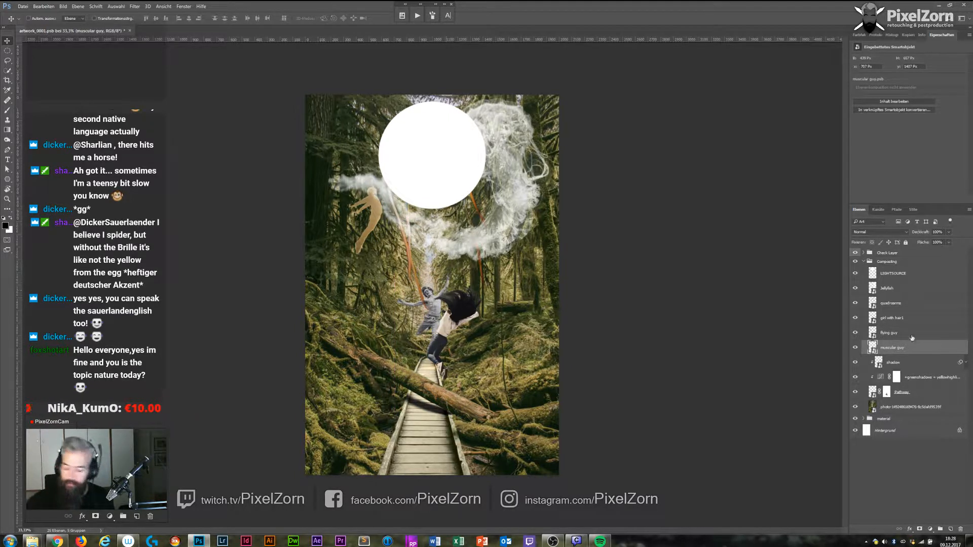
left_click(902, 318)
left_click_drag(473, 331, 506, 281)
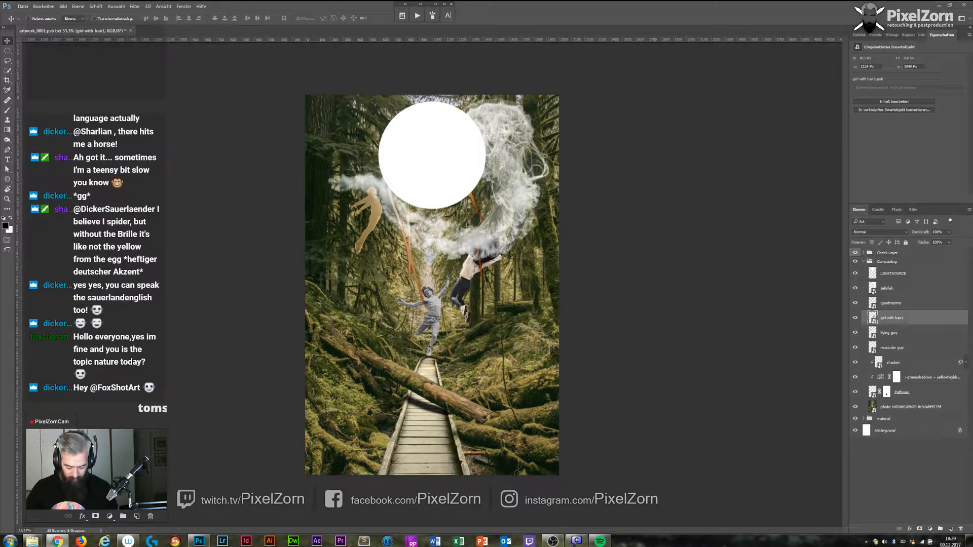
Hide the LIGHTSOURCE and Jellyfish layers and the layer with the orange jellyfish arms.
left_click(888, 292)
left_click_drag(856, 289, 856, 274)
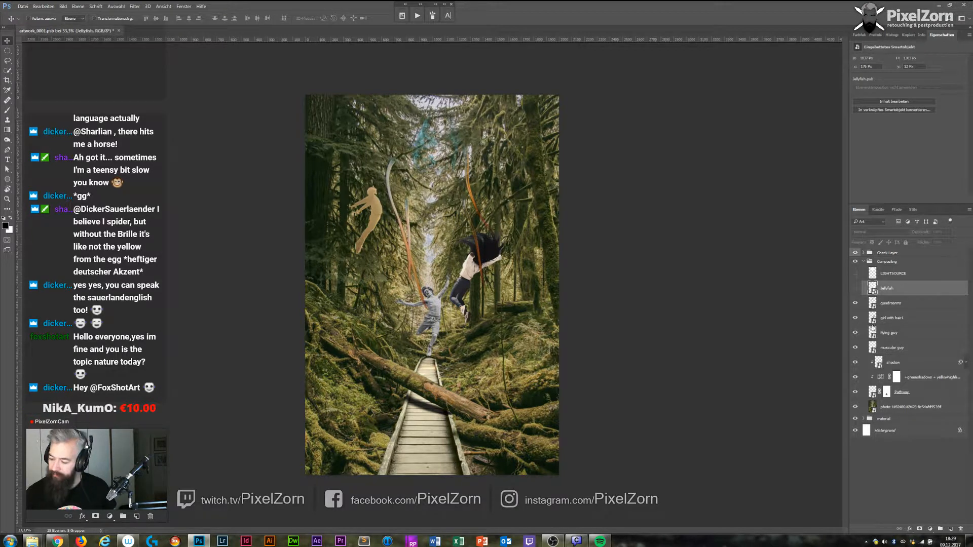
left_click(856, 304)
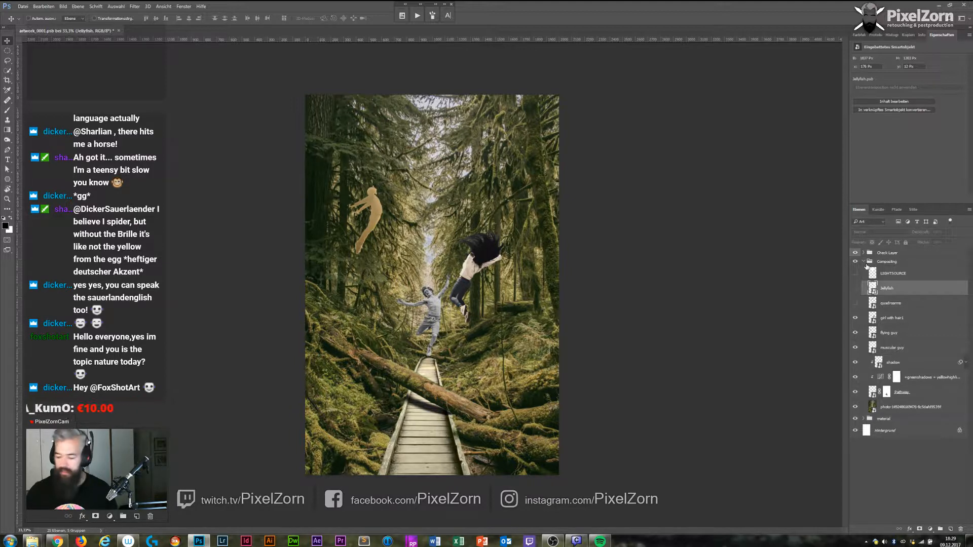
Convert the shadow, its color adjustment, the Pathway and the forest photo layers into one smart object.
left_click(908, 365)
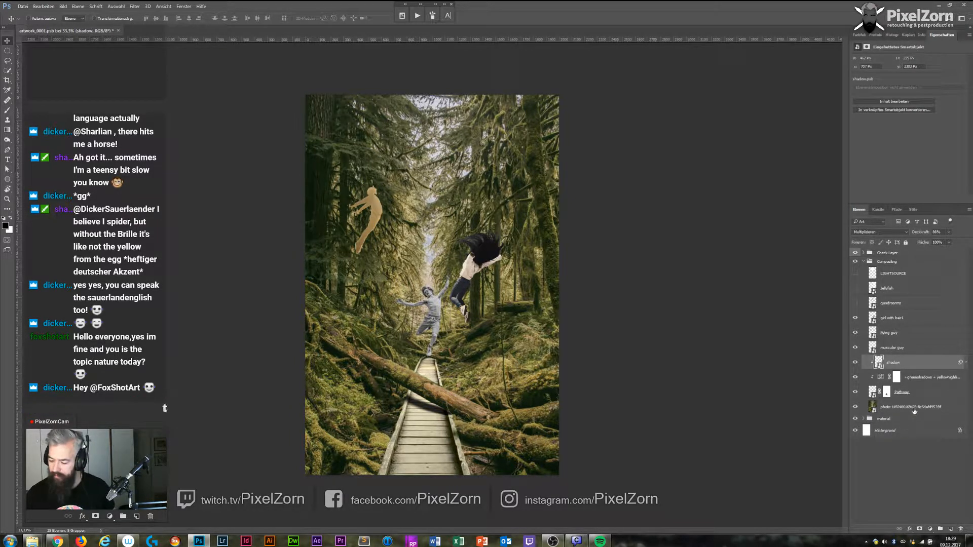
left_click(917, 407, "shift")
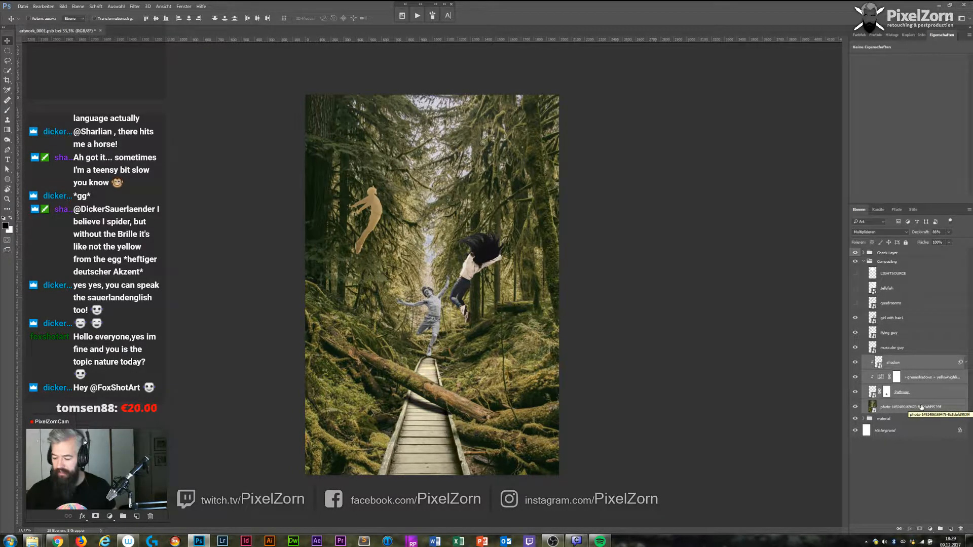
left_click(134, 7)
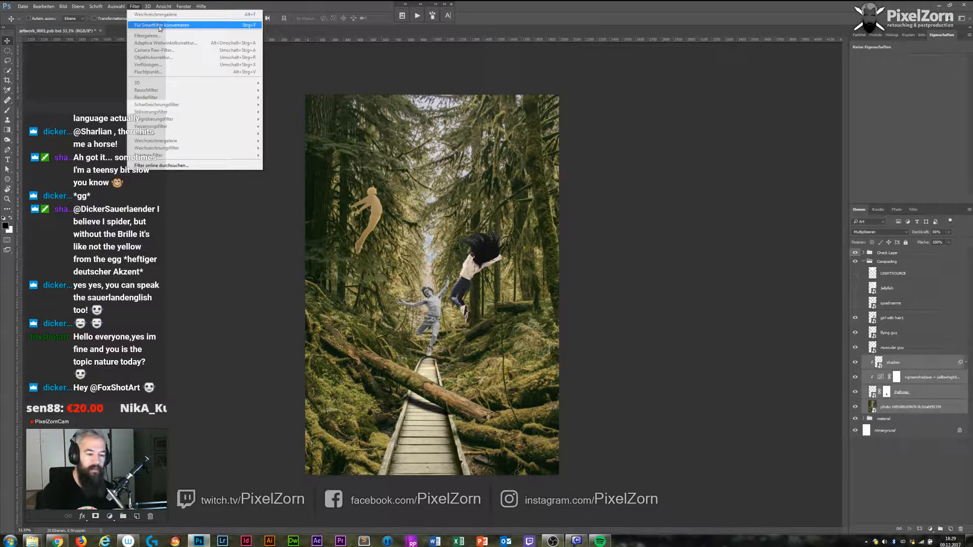
left_click(159, 27)
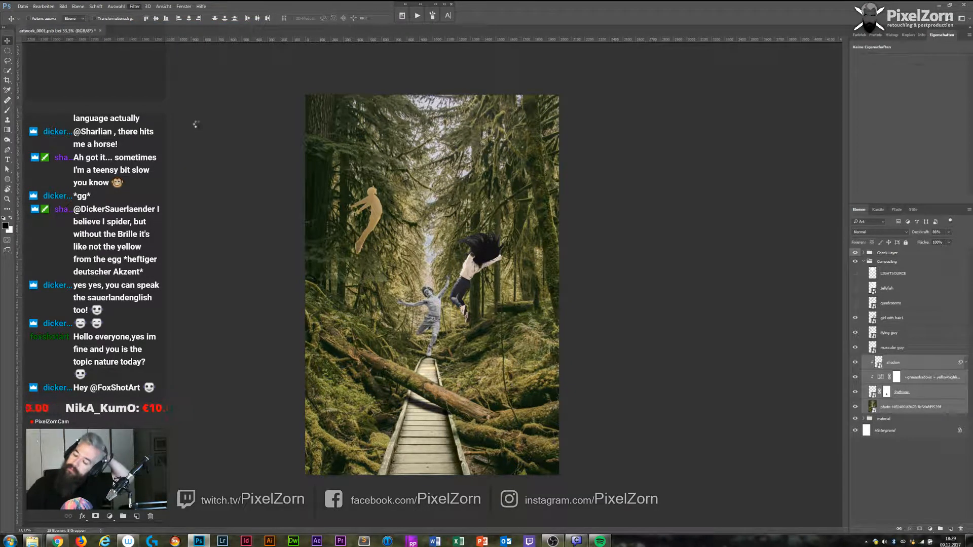
Rename the combined smart object layer as background-Scenery.
double_click(891, 362)
type("bl")
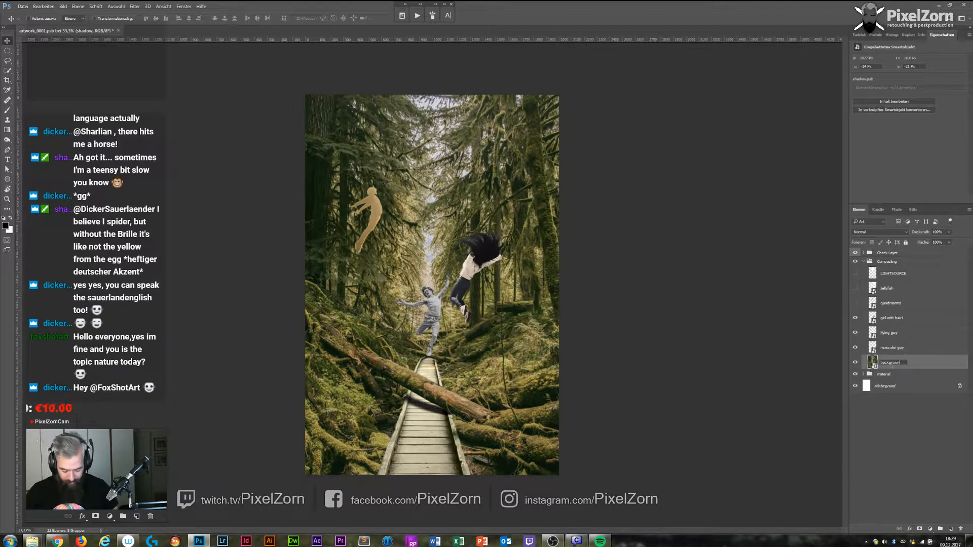
type("ckground-Scene")
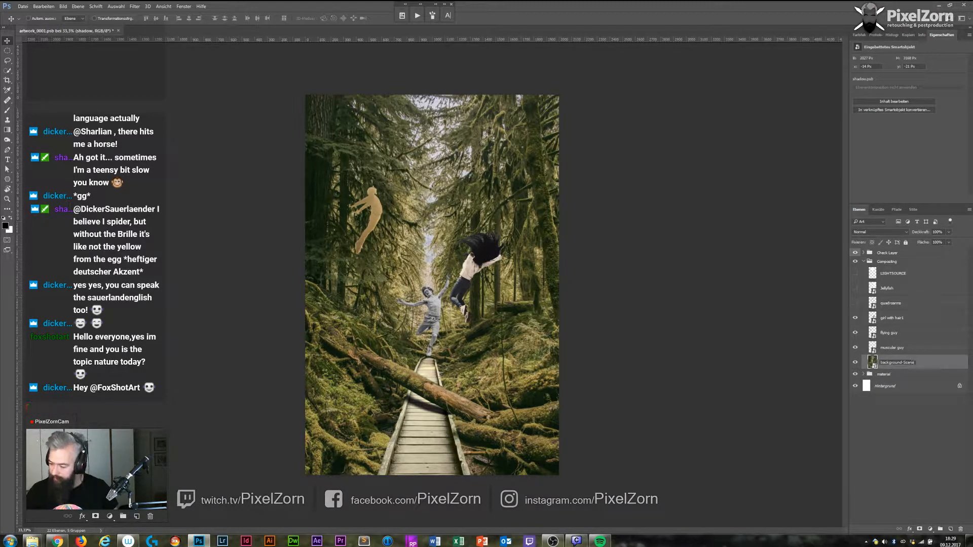
type("ry")
key("Return")
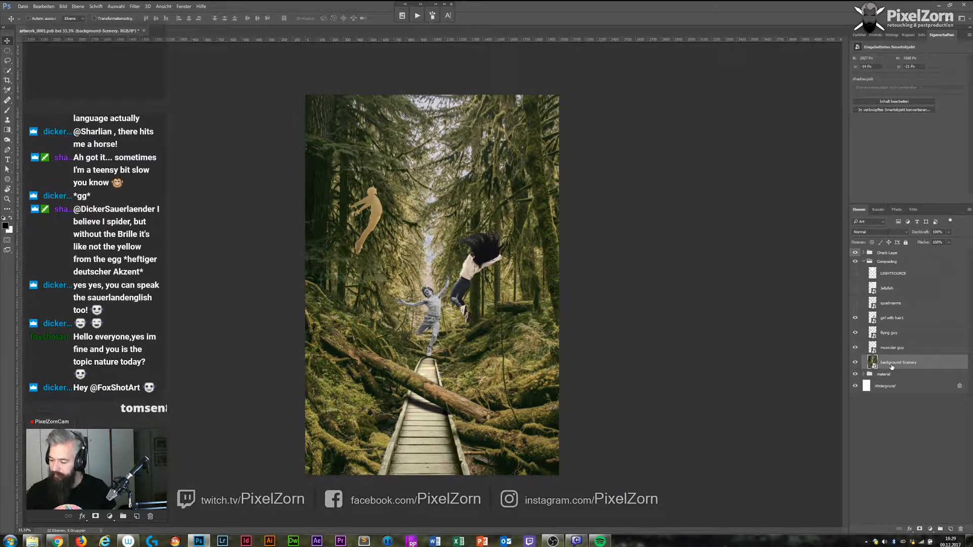
Duplicate the background-Scenery layer and hide the upper copy, keeping the lower one selected.
key("ctrl+j")
left_click(900, 379)
left_click(856, 363)
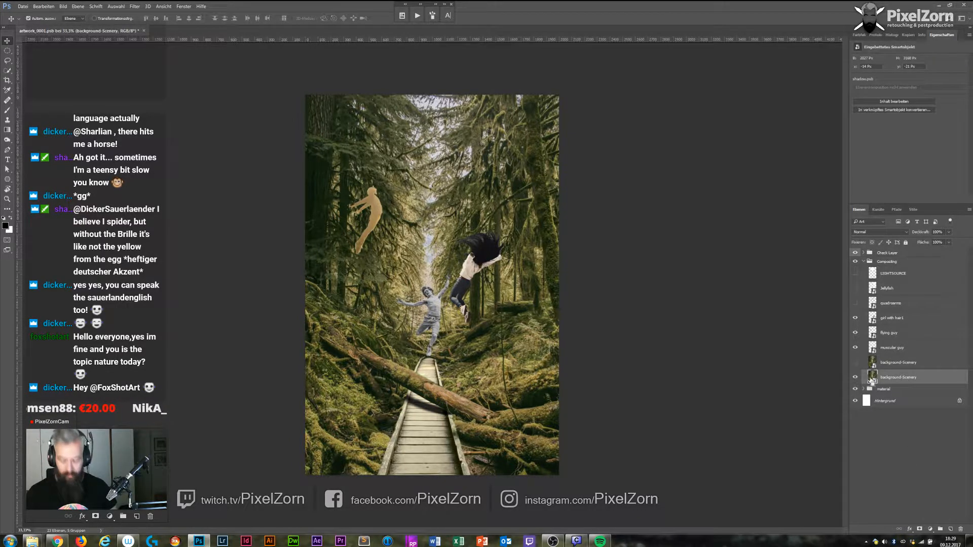
Apply a Tilt-Shift blur to the lower background-Scenery layer, turning its focus band vertical and placing it over the right-hand trees.
left_click(133, 6)
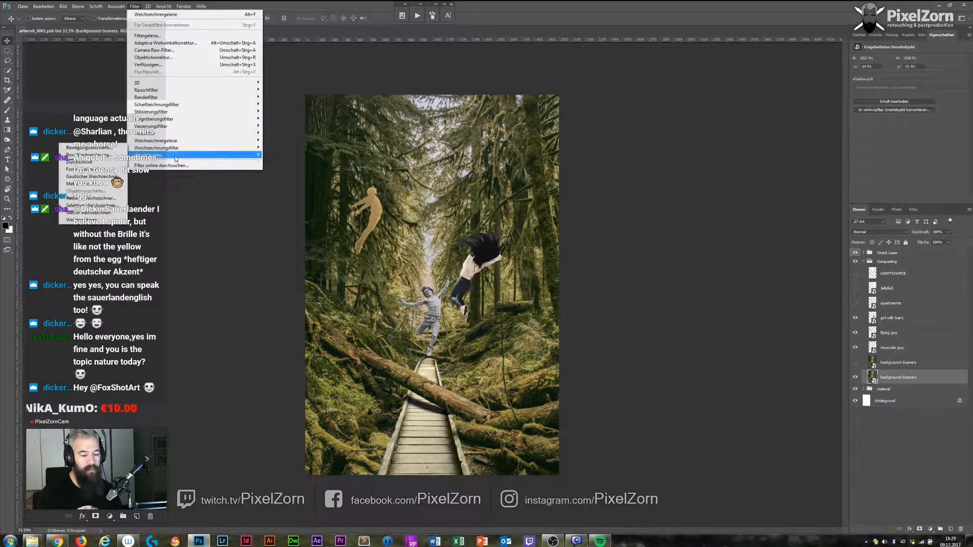
mouse_move(167, 142)
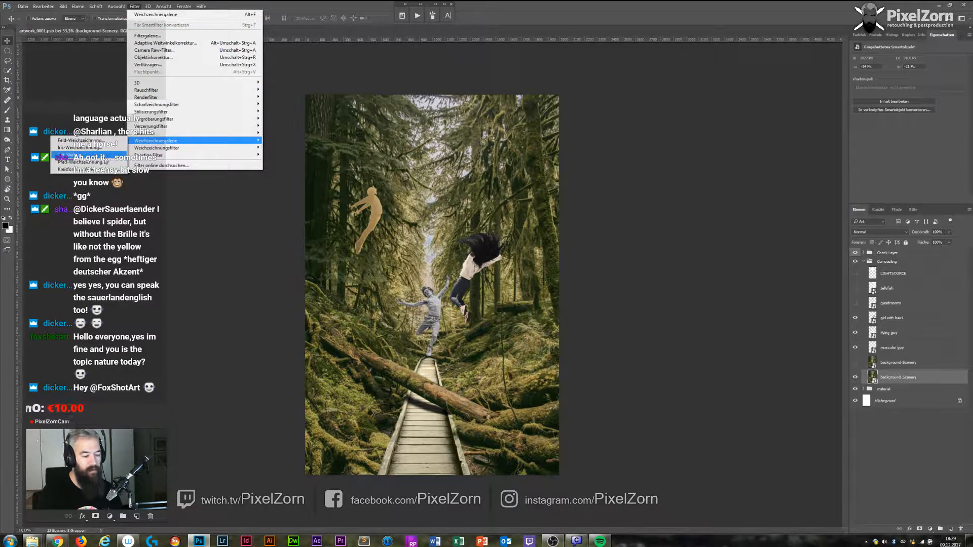
left_click(107, 155)
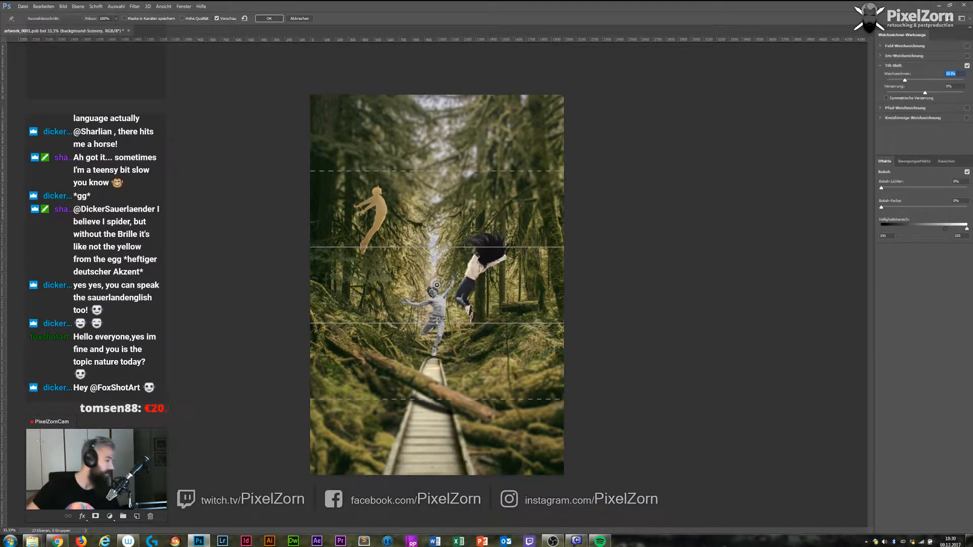
key("alt+Tab")
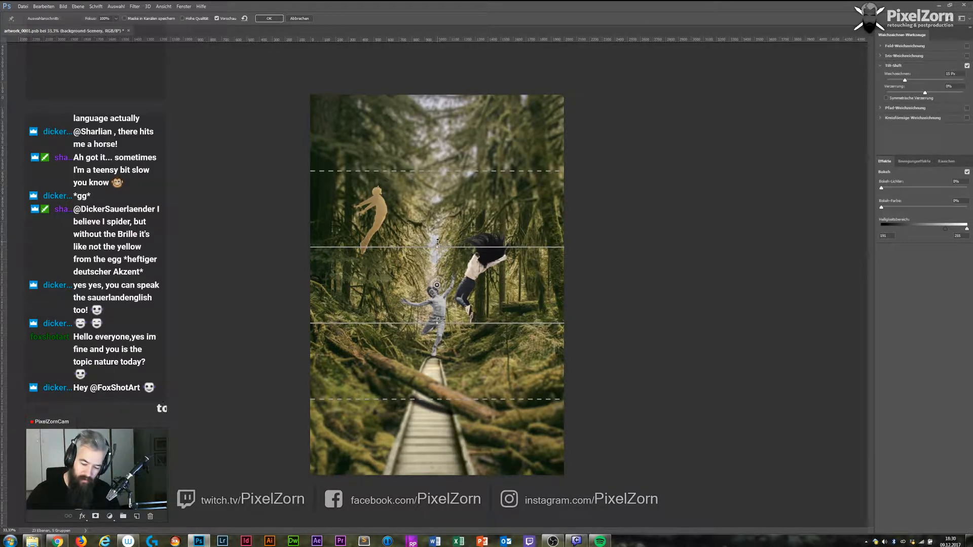
left_click_drag(438, 244, 554, 307)
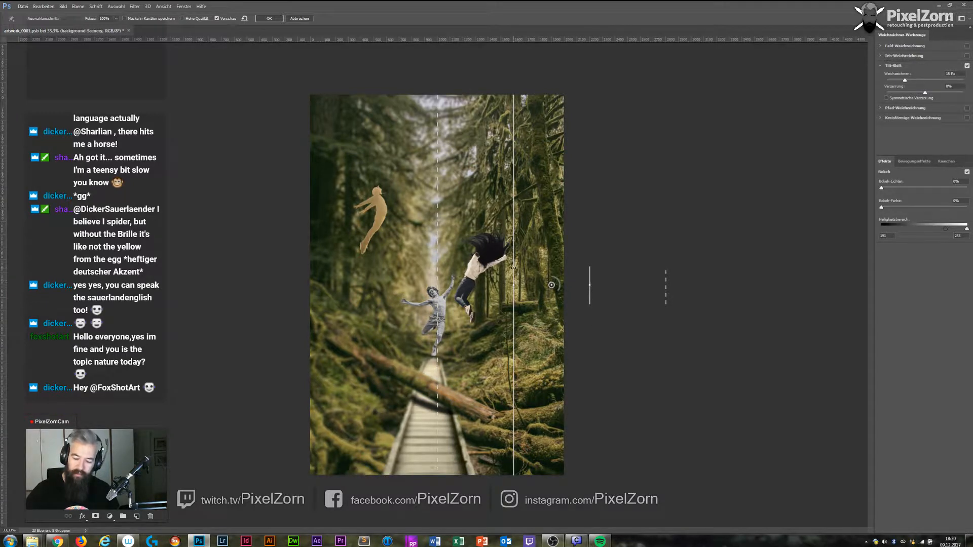
left_click_drag(511, 268, 473, 268)
left_click_drag(399, 247, 429, 249)
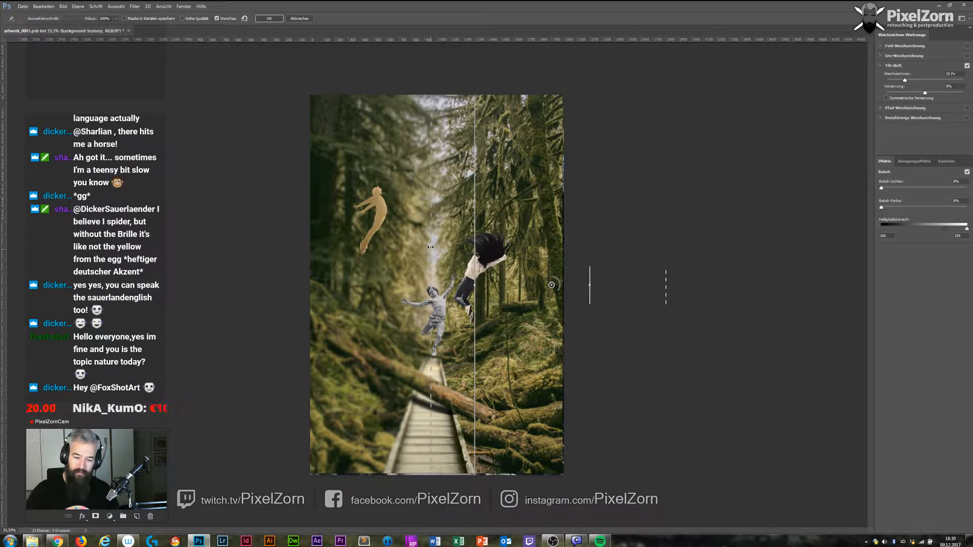
mouse_move(551, 285)
left_mouse_down()
mouse_move(487, 308)
mouse_move(544, 291)
left_mouse_up()
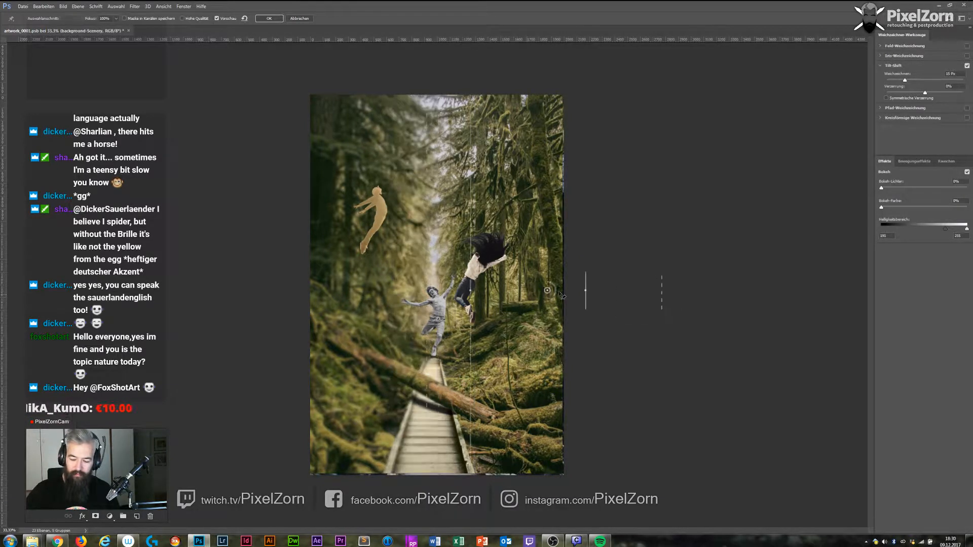
Add a second vertical focus band over the left-hand trees so the central gap stays blurred, and apply the blur.
left_click(367, 295)
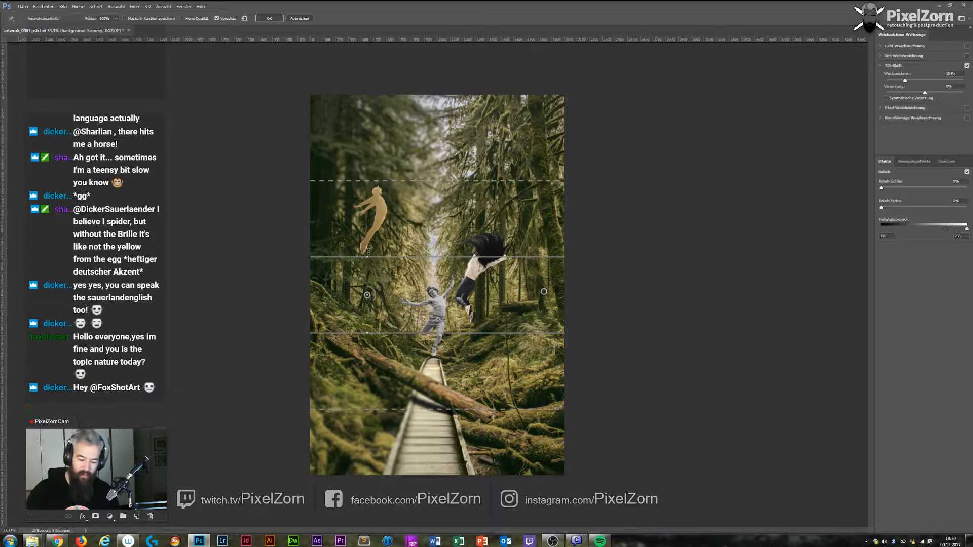
left_click_drag(365, 247, 329, 295)
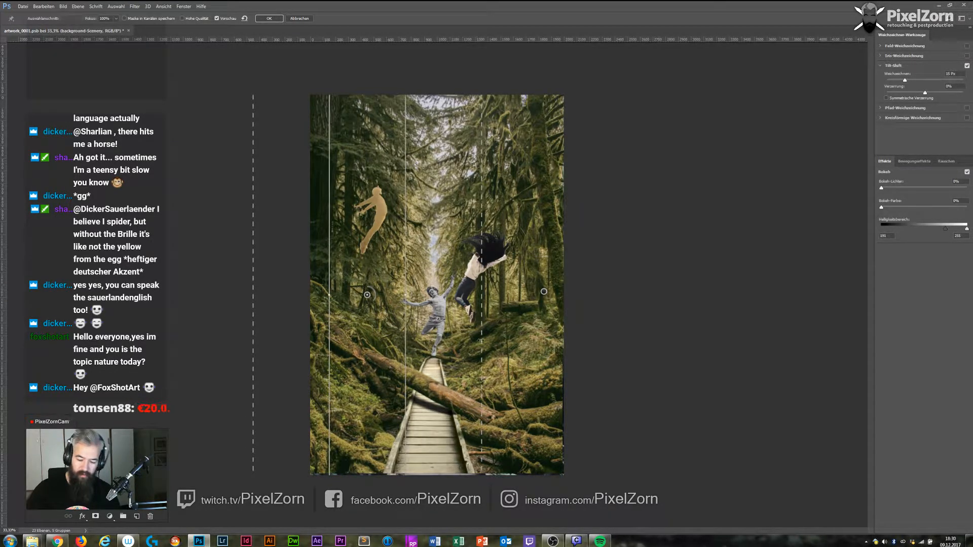
left_click_drag(479, 329, 402, 331)
left_click(544, 292)
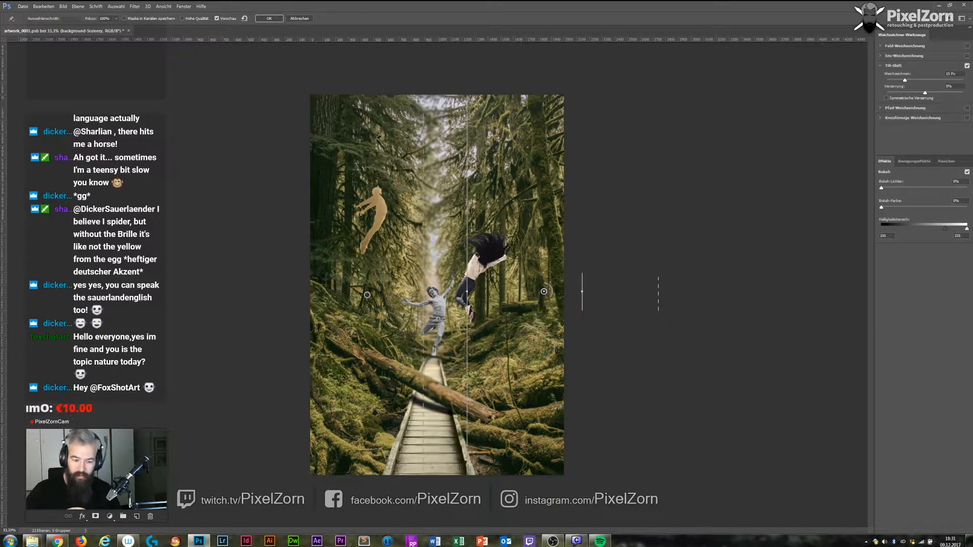
left_click(271, 19)
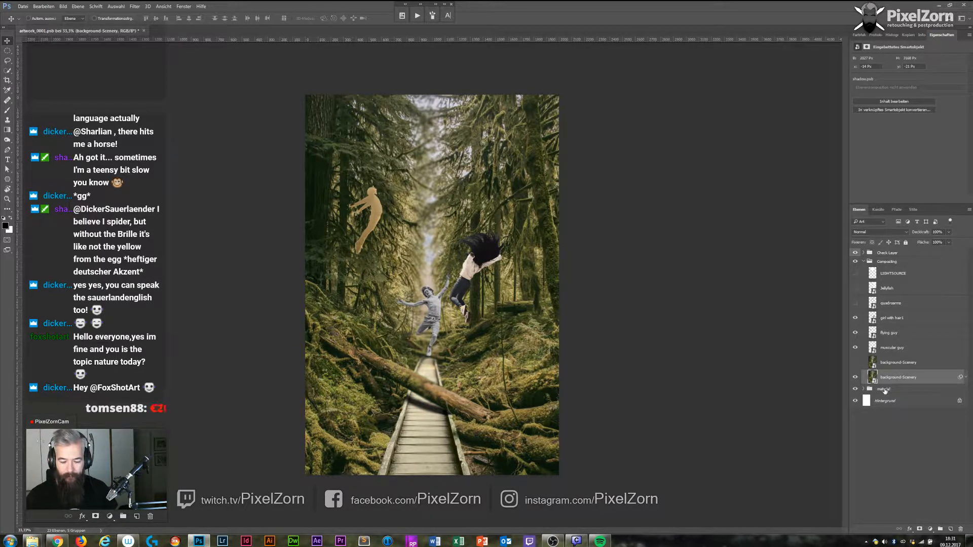
Reopen the blur smart filter, narrow the sharp areas of both focus bands towards their own sides and set the blur to 10 px.
left_click(966, 377)
double_click(906, 402)
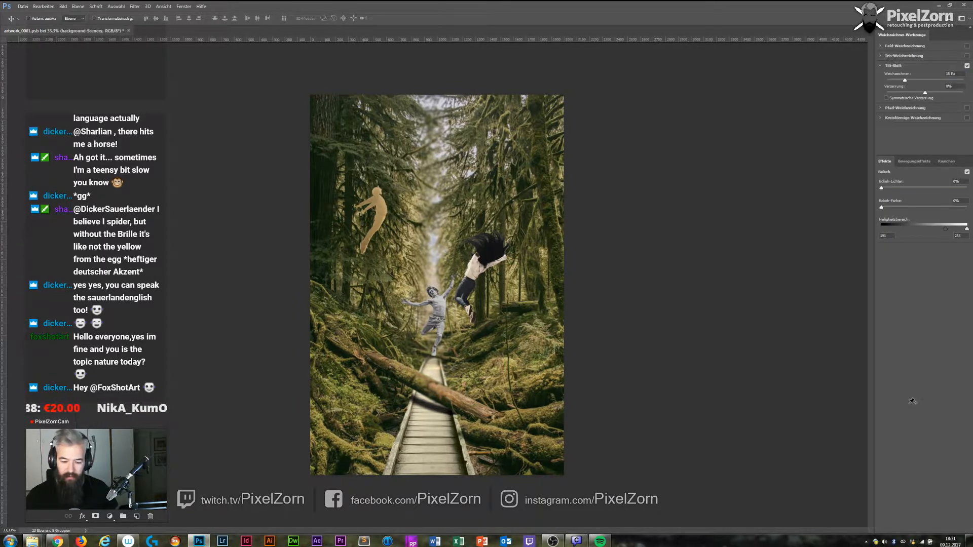
left_click(545, 292)
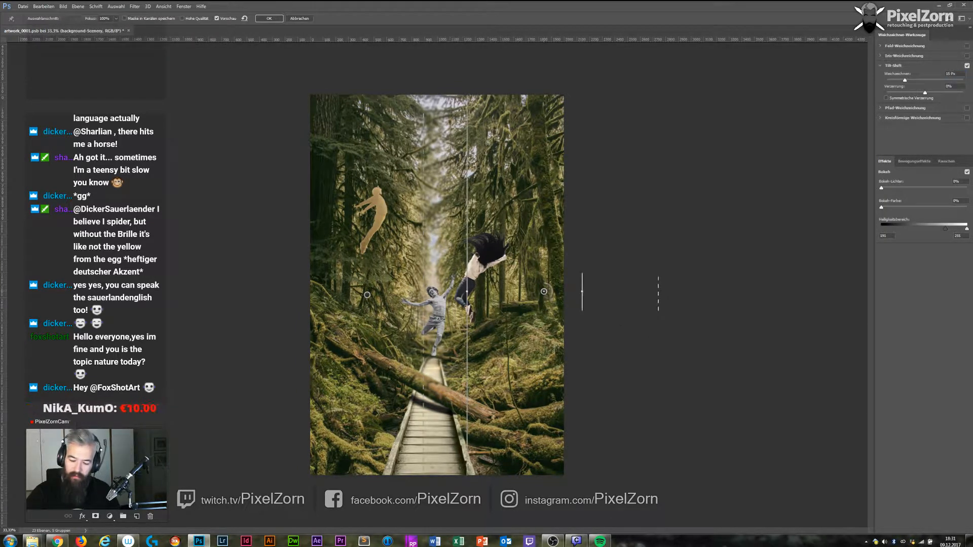
left_click_drag(467, 215, 379, 219)
left_click_drag(438, 213, 432, 213)
double_click(947, 73)
type("10")
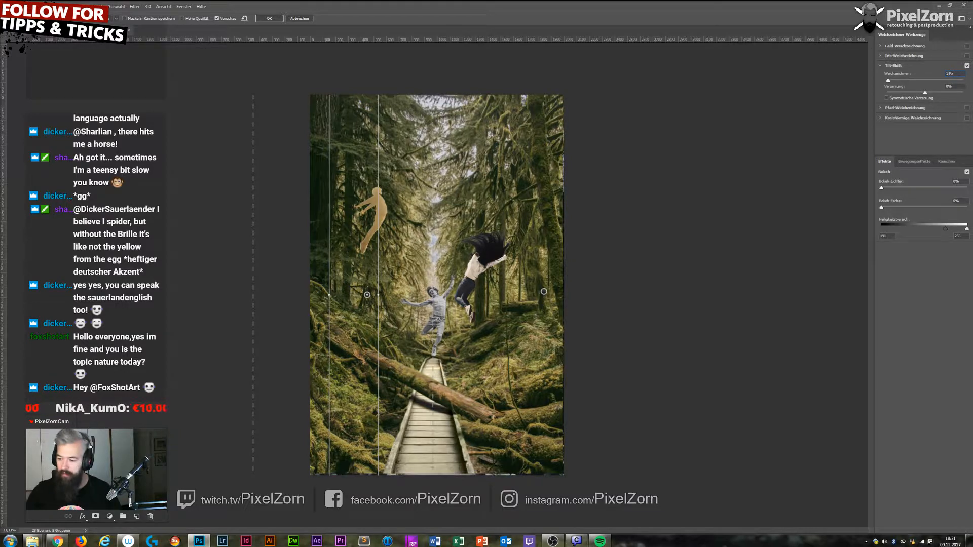
left_click(544, 293)
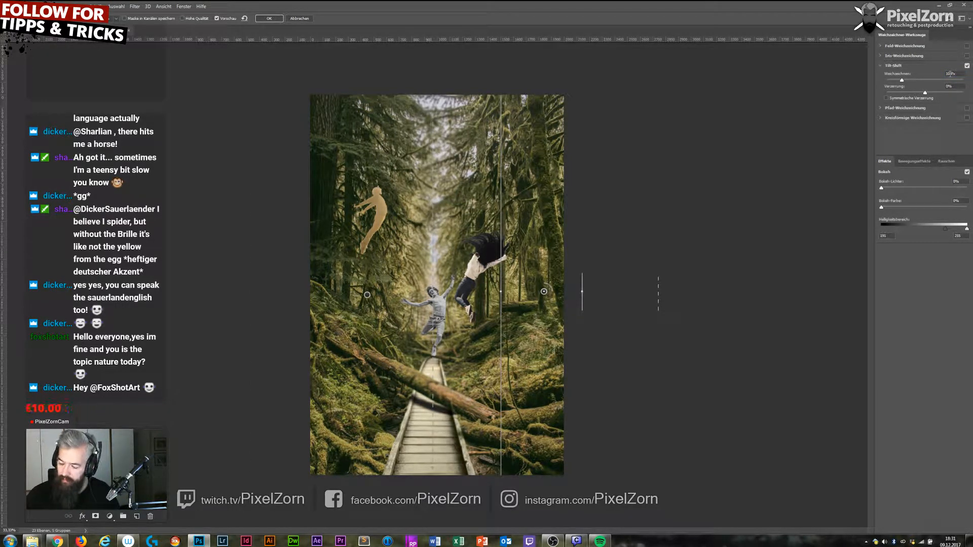
left_click(283, 21)
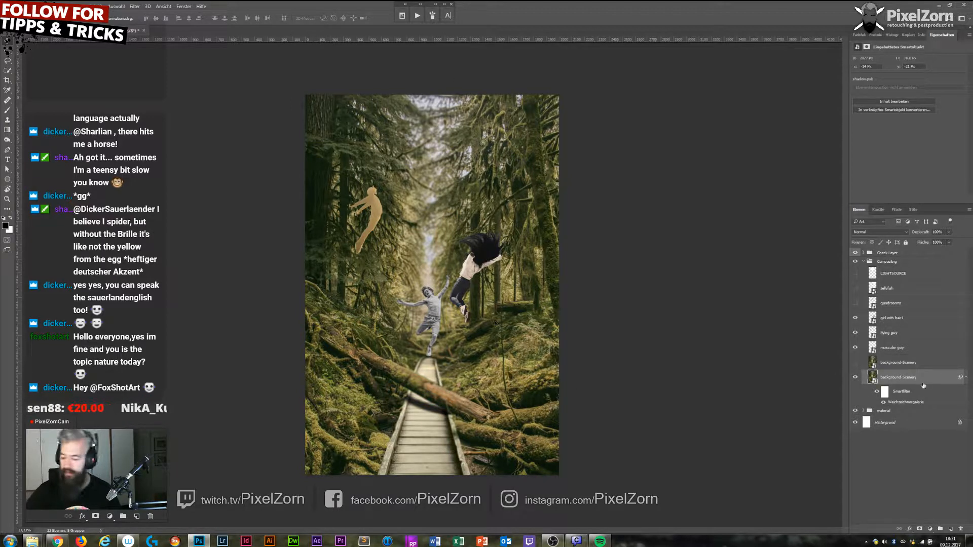
Show the upper background-Scenery copy, give it a black mask and fade in its lower foreground with a white gradient.
left_click(856, 362)
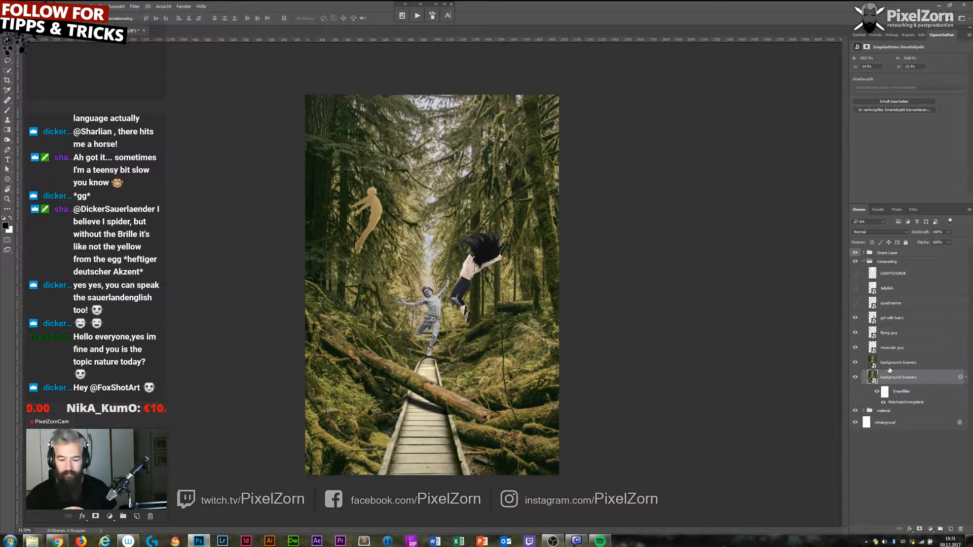
left_click(902, 363)
left_click(920, 529, "alt")
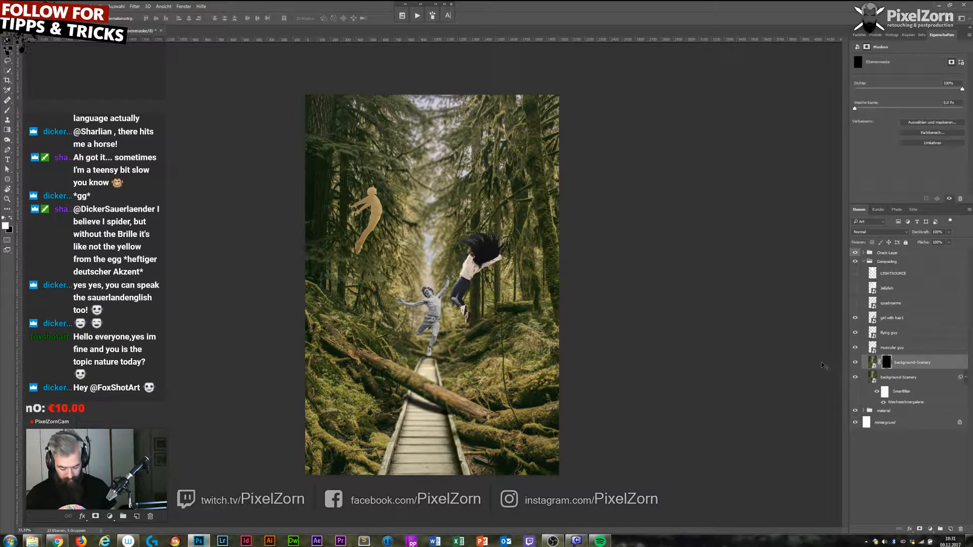
key("g")
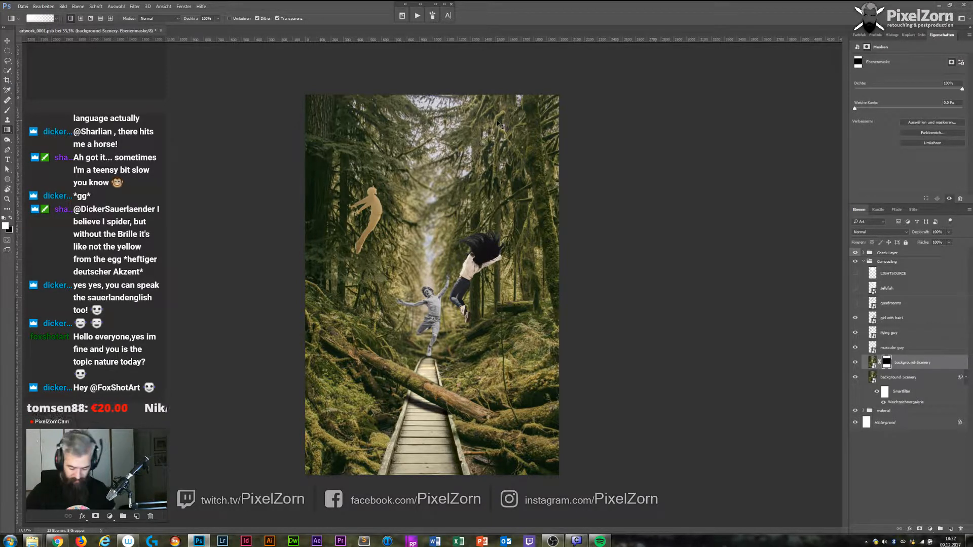
Paint white on the mask along the diagonal branch in the upper central gap to bring it into focus.
key("b")
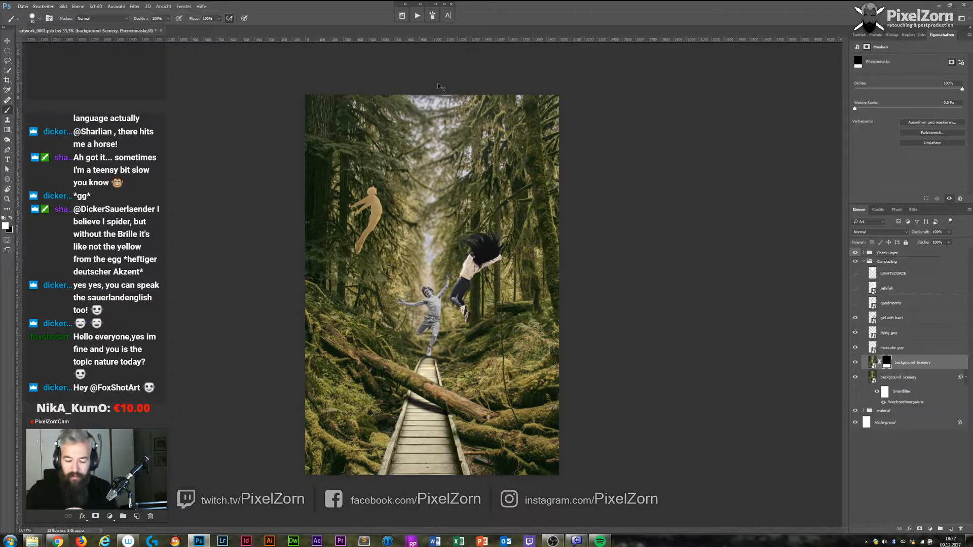
key("ctrl+plus")
key("ctrl+plus")
left_click_drag(414, 89, 496, 381)
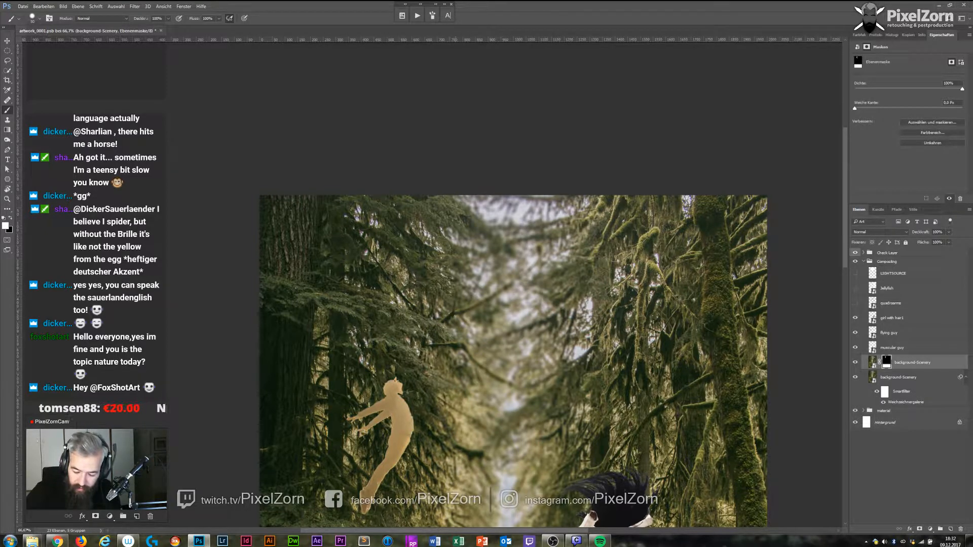
mouse_move(460, 310)
left_mouse_down()
mouse_move(508, 285)
mouse_move(547, 250)
left_mouse_up()
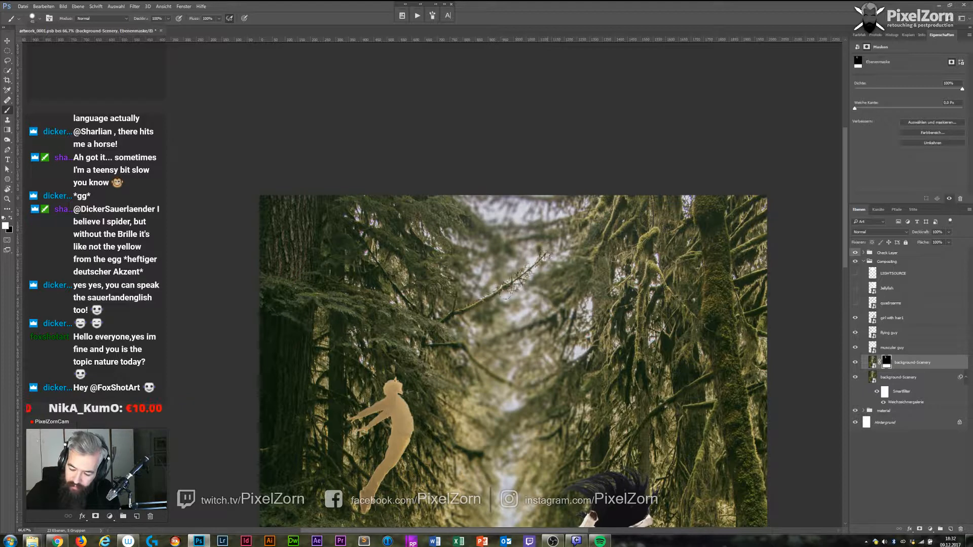
Paint the diagonal branch back out of the mask with black.
key("x")
left_click_drag(547, 262, 511, 289)
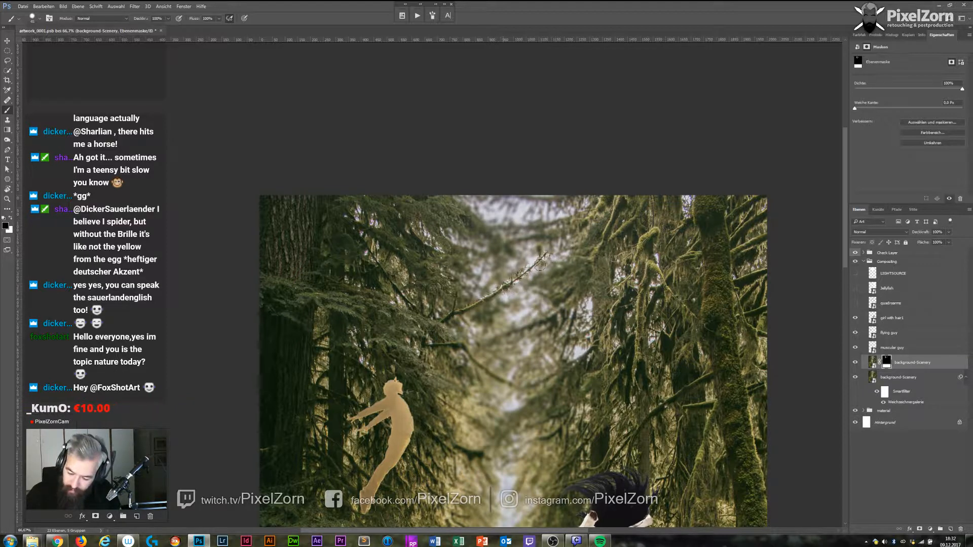
mouse_move(539, 259)
left_mouse_down()
mouse_move(552, 253)
mouse_move(494, 287)
left_mouse_up()
mouse_move(535, 260)
left_mouse_down()
mouse_move(492, 303)
mouse_move(479, 302)
left_mouse_up()
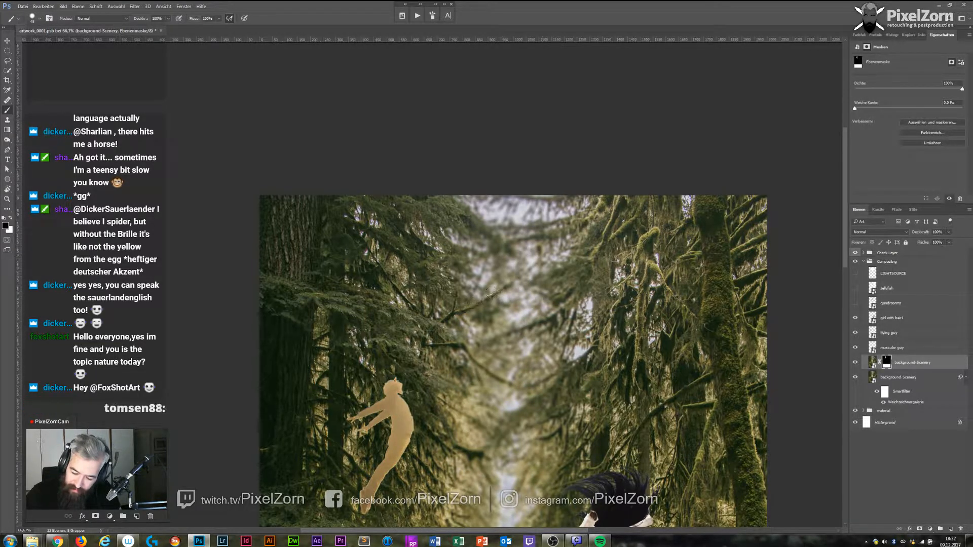
key("x")
key("x")
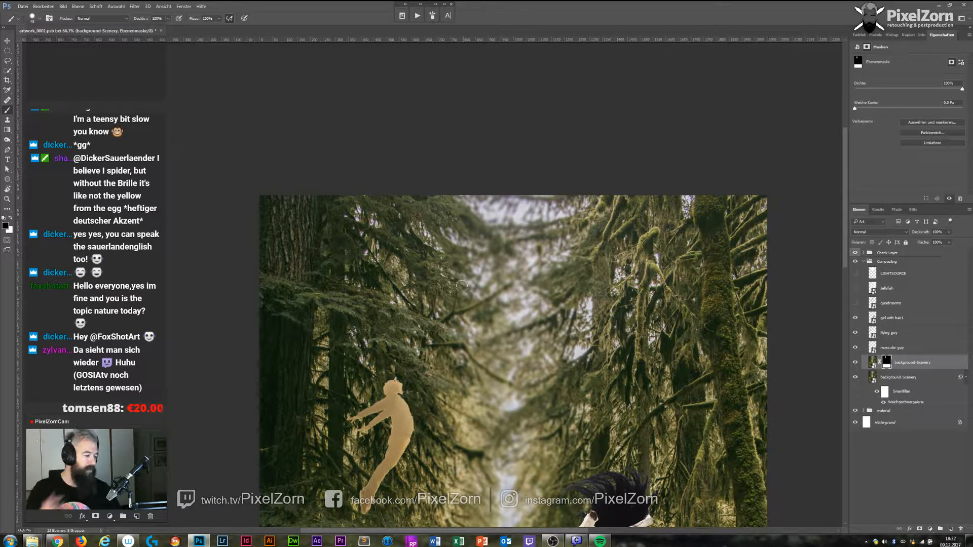
left_click_drag(510, 471, 514, 293)
mouse_move(500, 453)
left_mouse_down()
mouse_move(510, 291)
mouse_move(485, 459)
left_mouse_up()
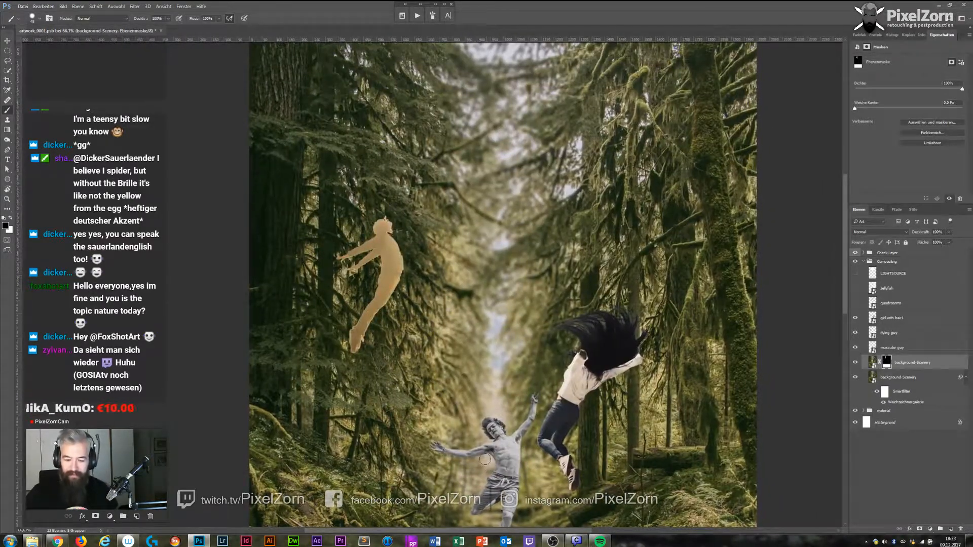
key("ctrl+minus")
key("ctrl+minus")
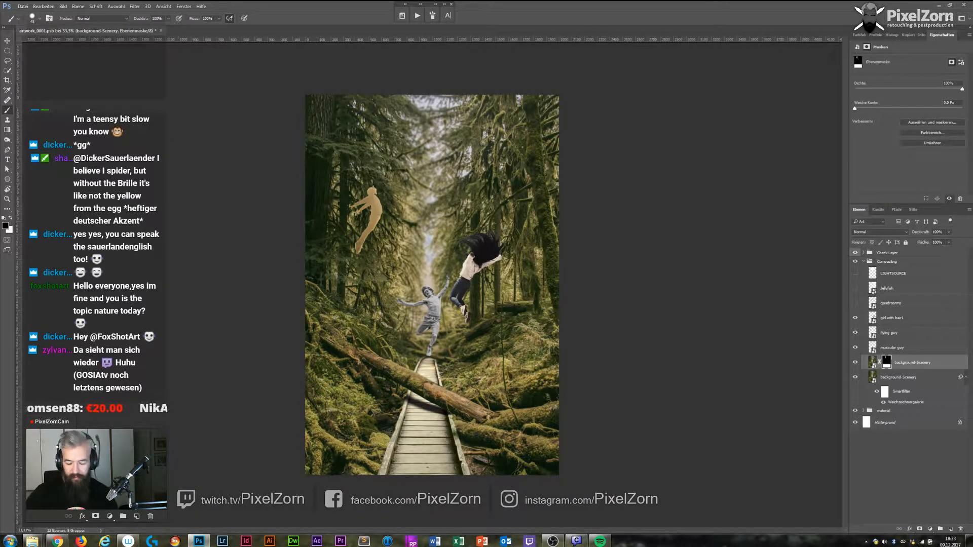
Apply a Tilt-Shift blur to the upper background-Scenery copy, centring focus at the walkway's far end and extending it upwards so only the foreground blurs.
left_click(873, 362)
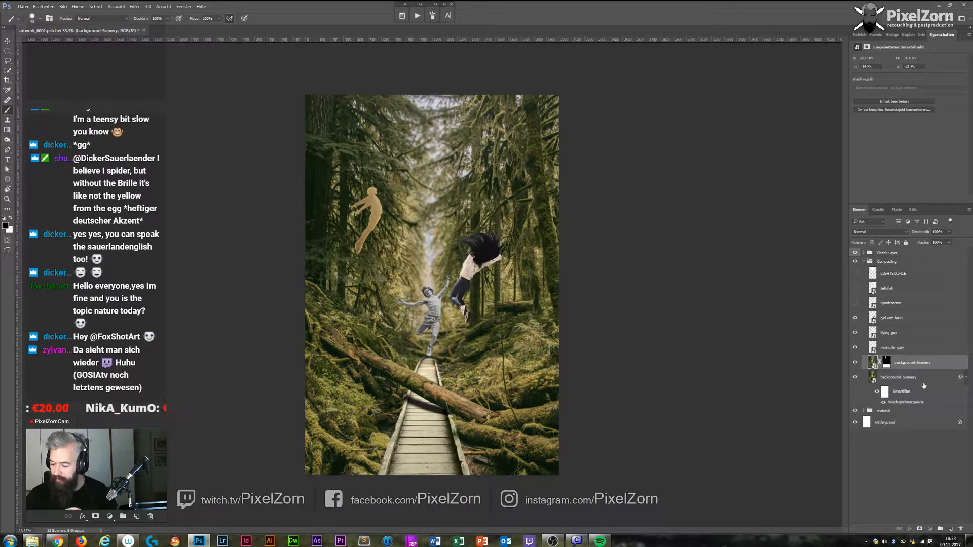
left_click(134, 6)
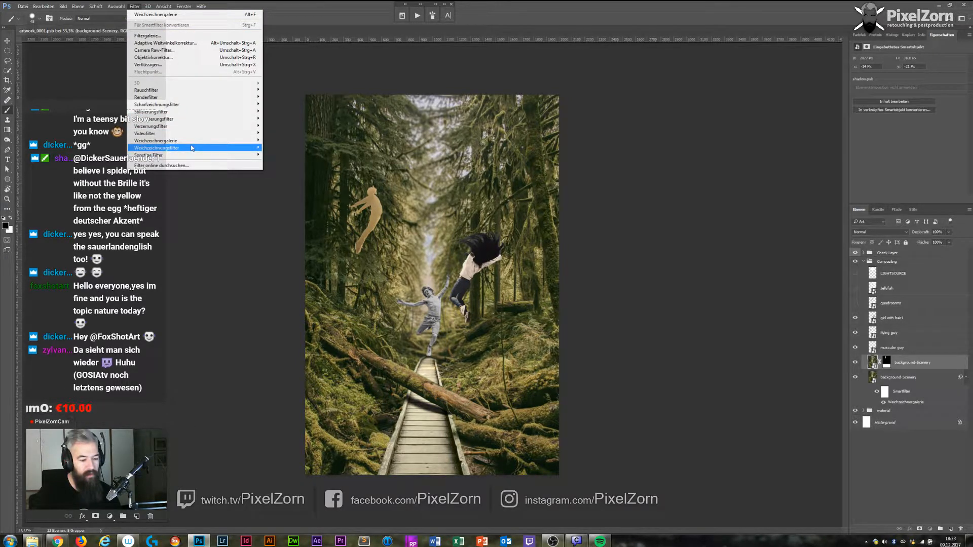
mouse_move(185, 143)
left_click(110, 154)
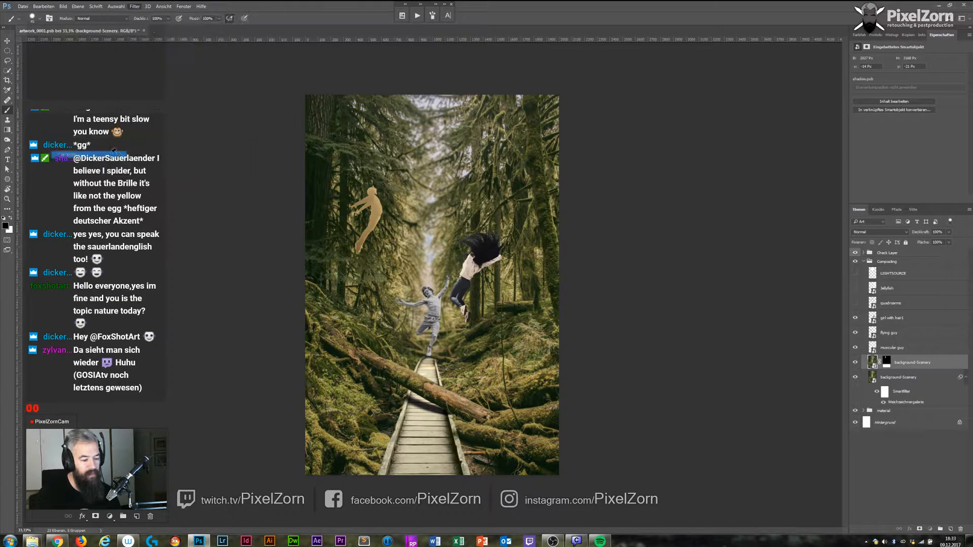
left_click_drag(436, 285, 434, 363)
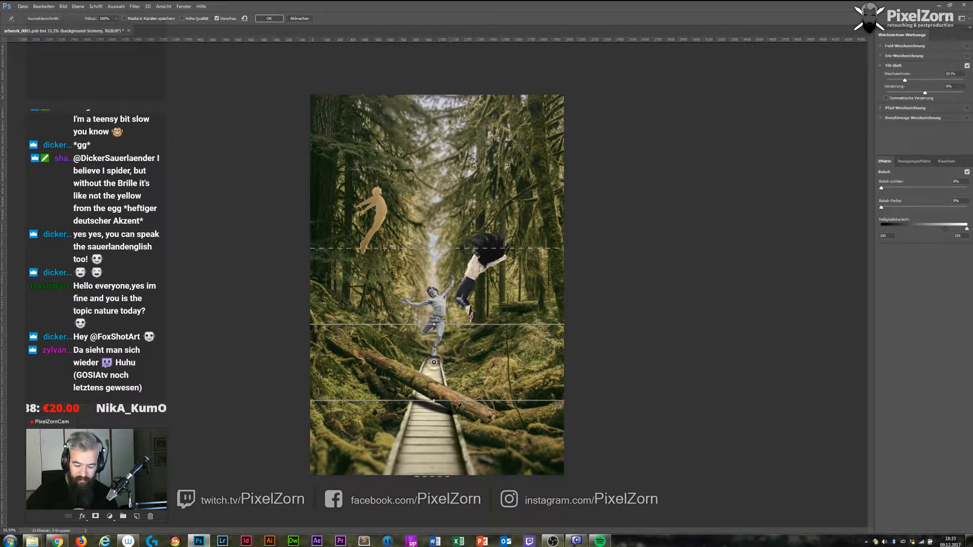
left_click_drag(415, 325, 381, 60)
key("Return")
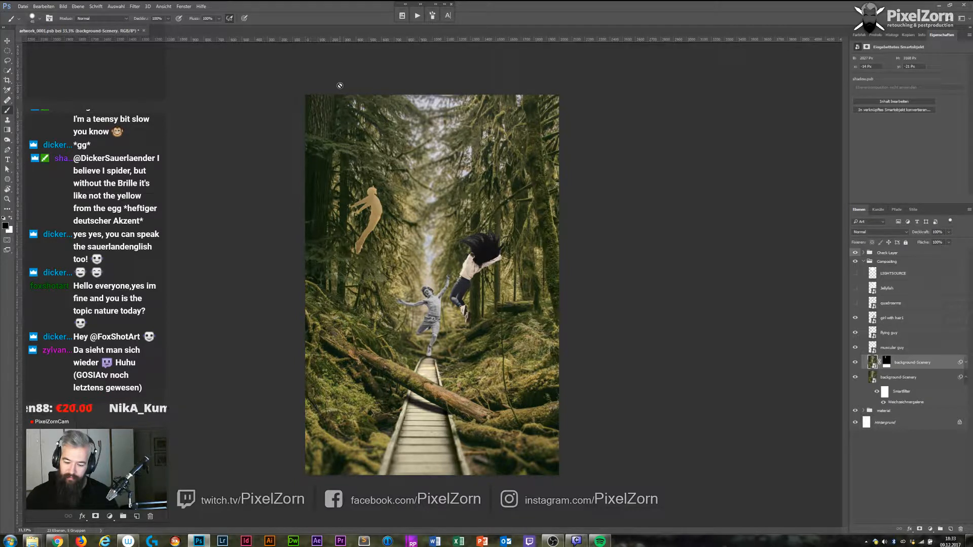
Select the LIGHTSOURCE layer, leave it hidden and save the document.
left_click(856, 273)
left_click(893, 274)
left_click(856, 274)
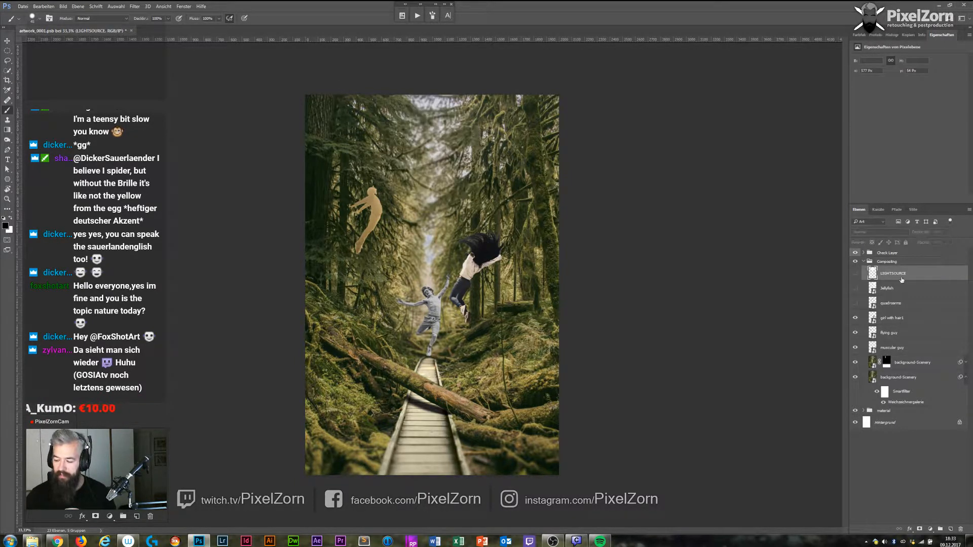
key("ctrl+s")
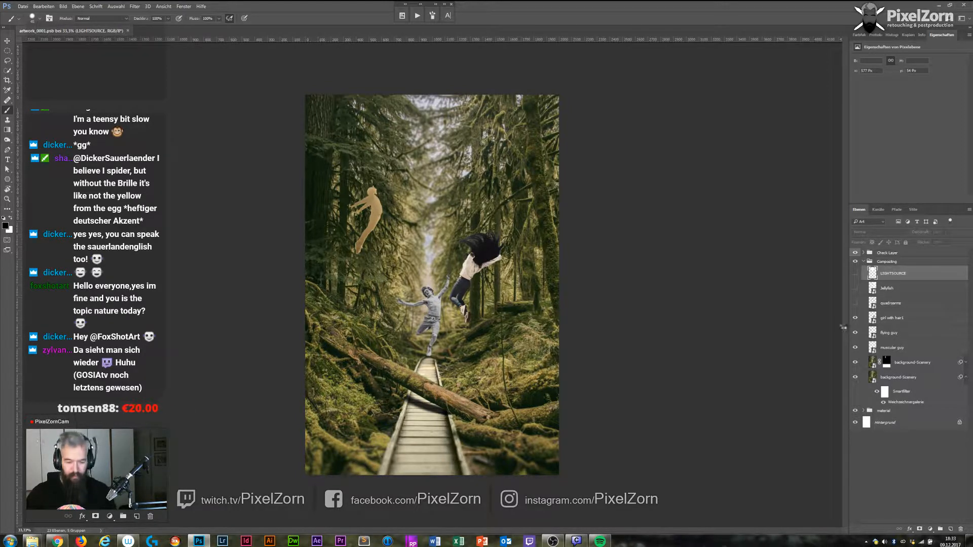
Create a 1000 × 1000 pixel document and place a vertical and a horizontal guide through the canvas centre.
key("ctrl+n")
key("Tab")
key("Tab")
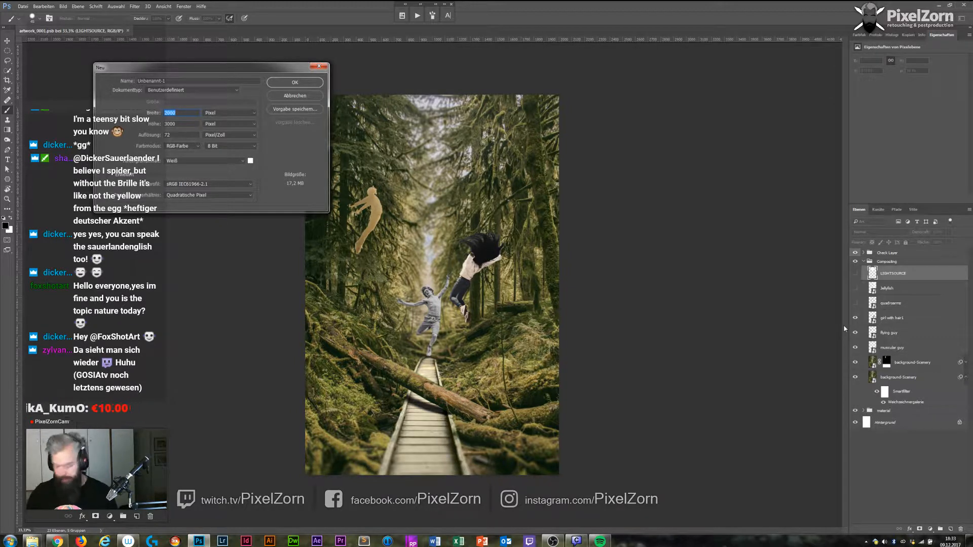
type("1000")
key("Tab")
type("1000")
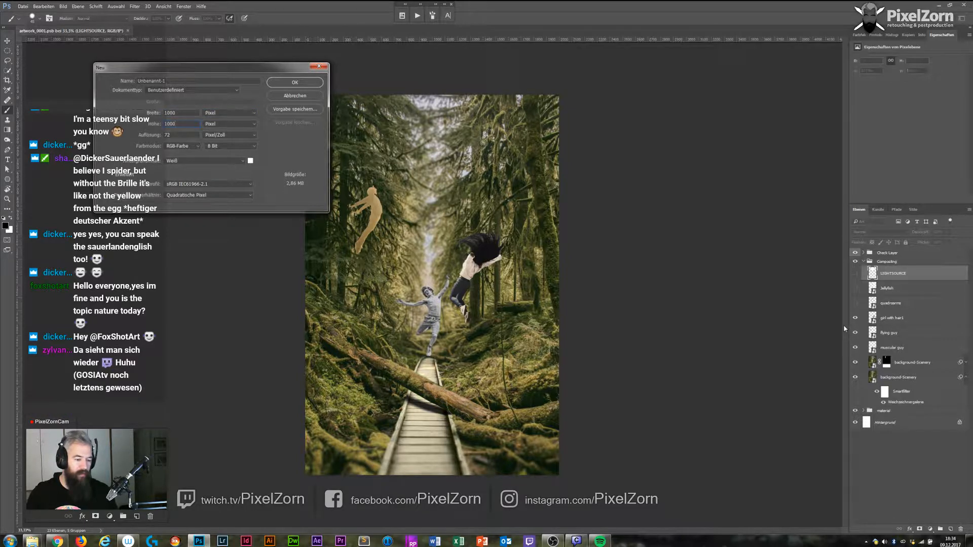
key("Return")
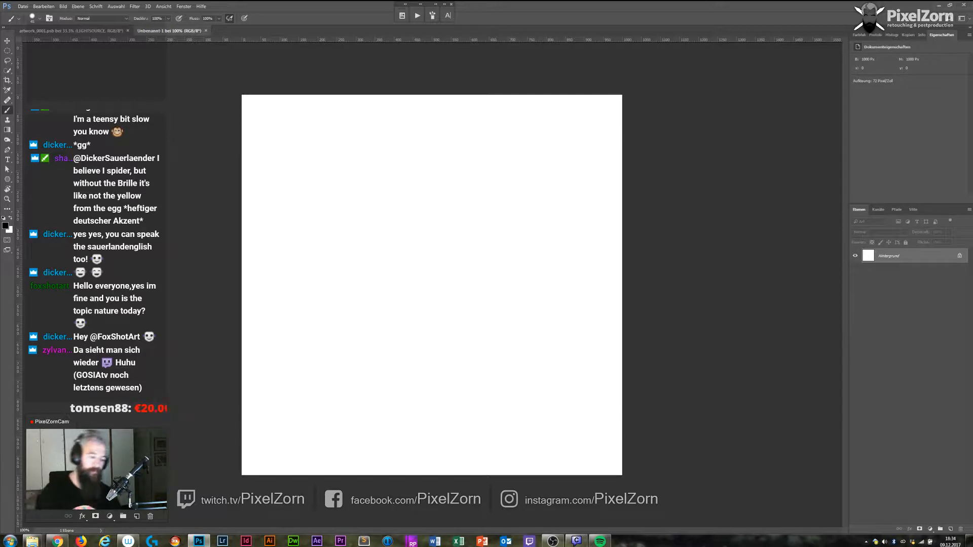
left_click_drag(20, 293, 434, 281)
left_click_drag(627, 38, 647, 284)
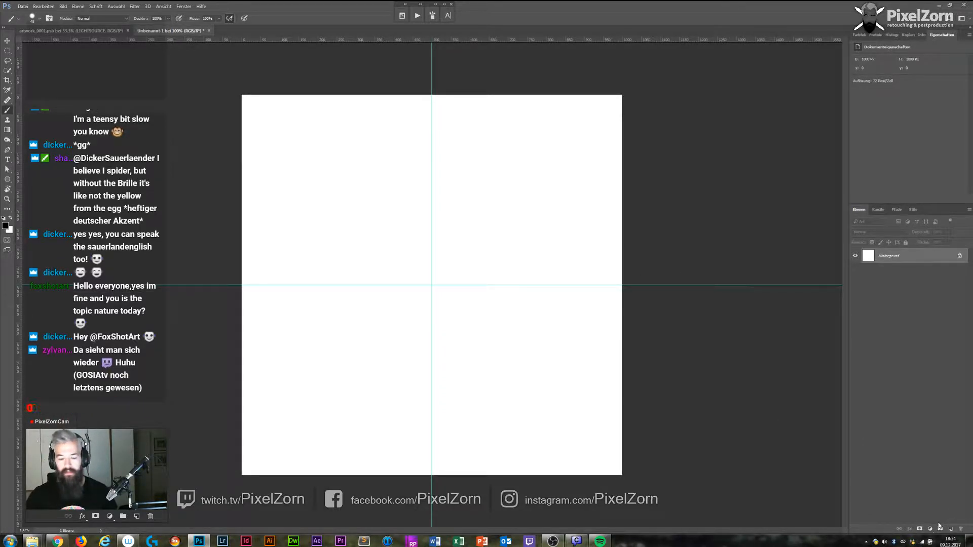
Fill the background with black and convert it into a regular layer.
key("alt+BackSpace")
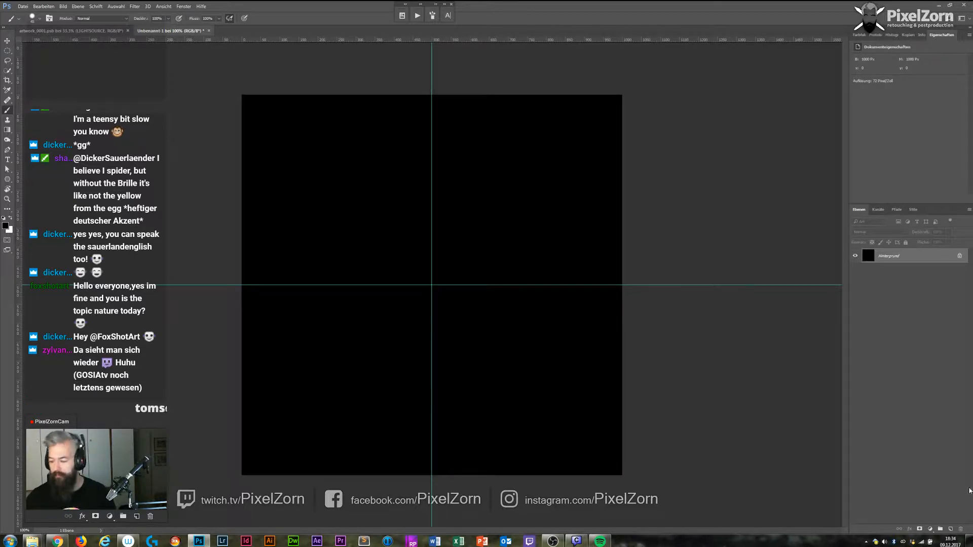
double_click(869, 258)
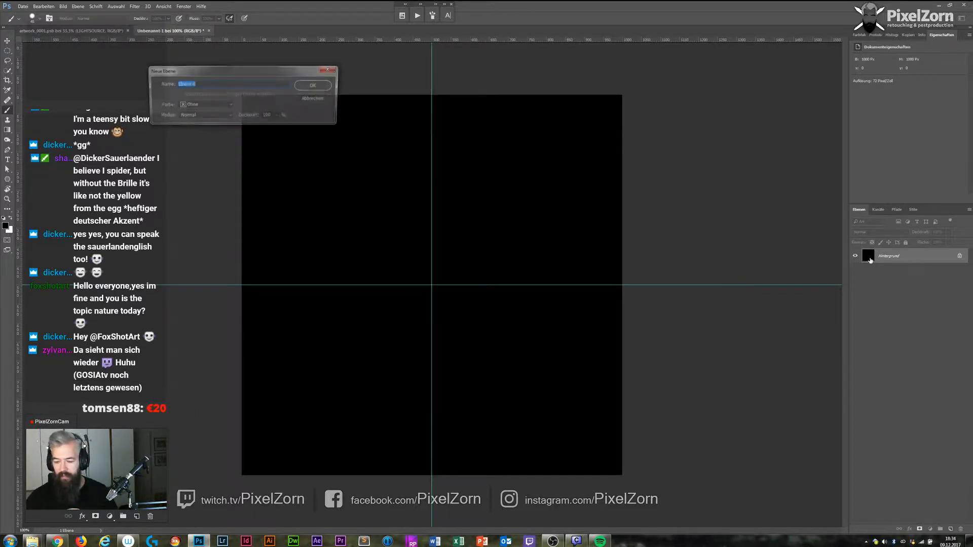
key("Return")
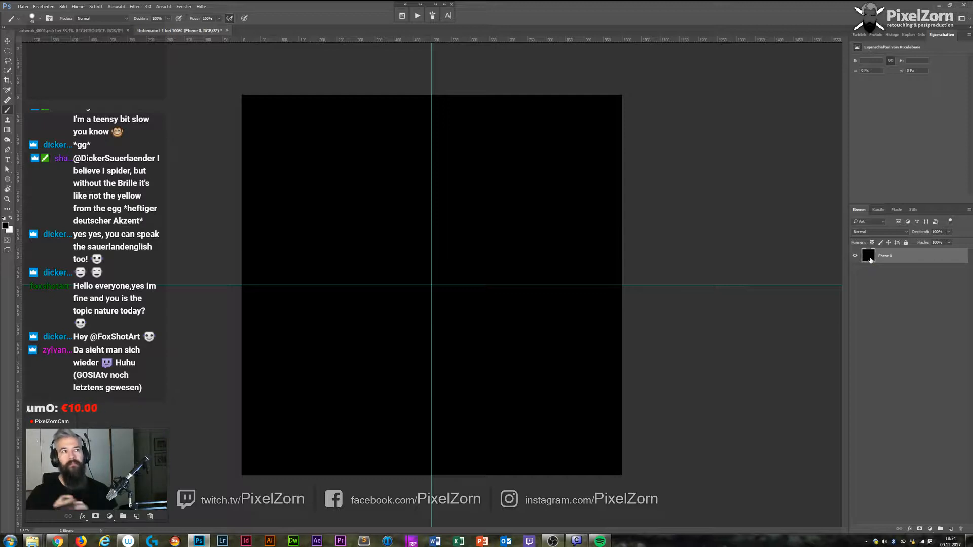
Render a 105 mm lens flare at 100% brightness on the black layer, positioned in the canvas's upper right area.
left_click(135, 7)
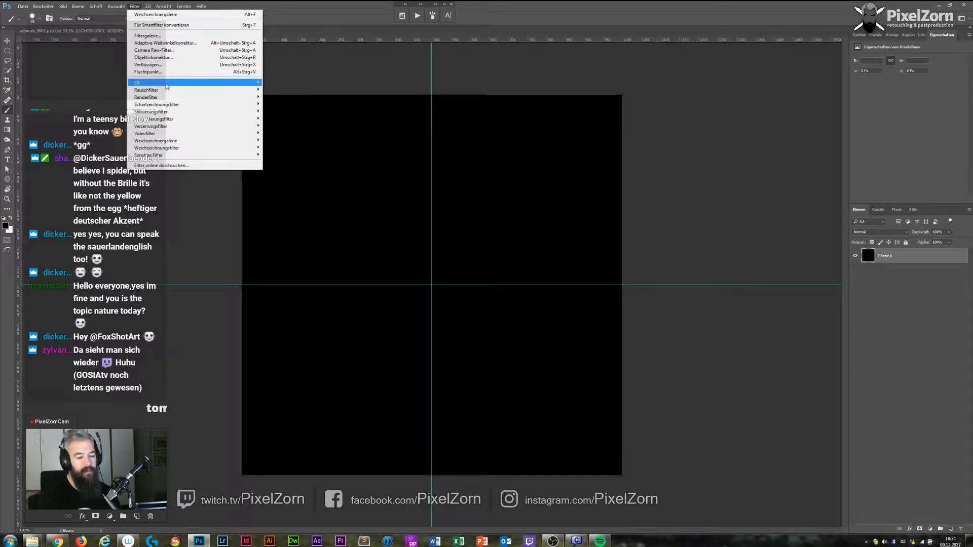
mouse_move(170, 92)
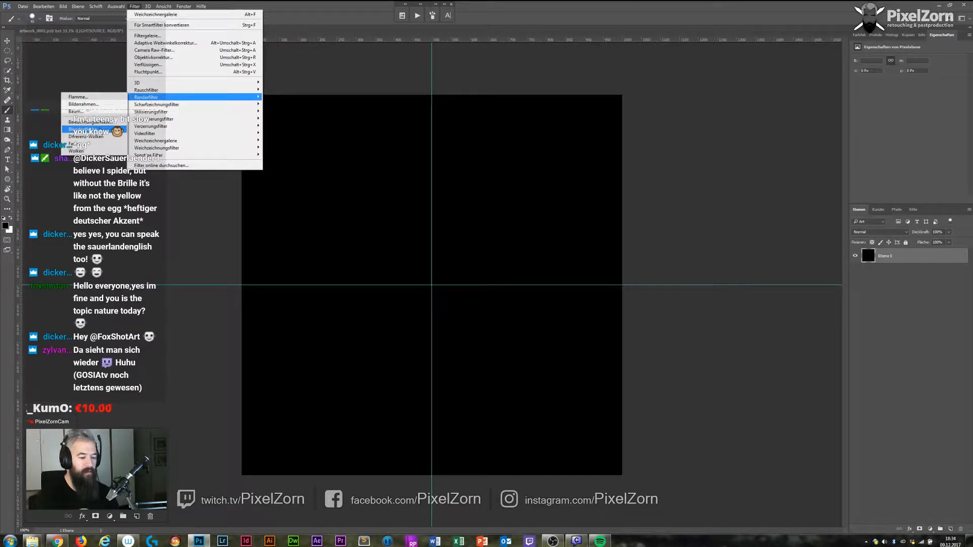
left_click(76, 130)
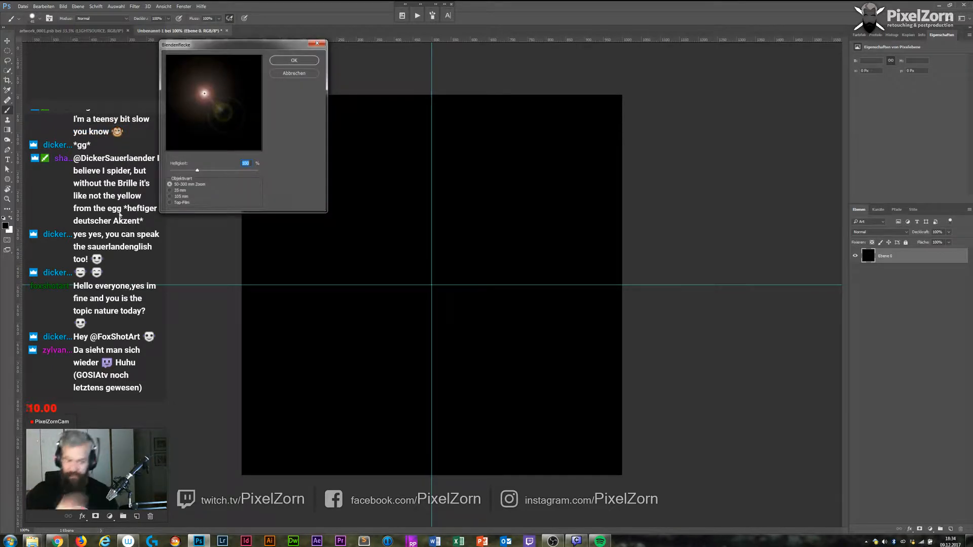
left_click(170, 191)
left_click(170, 197)
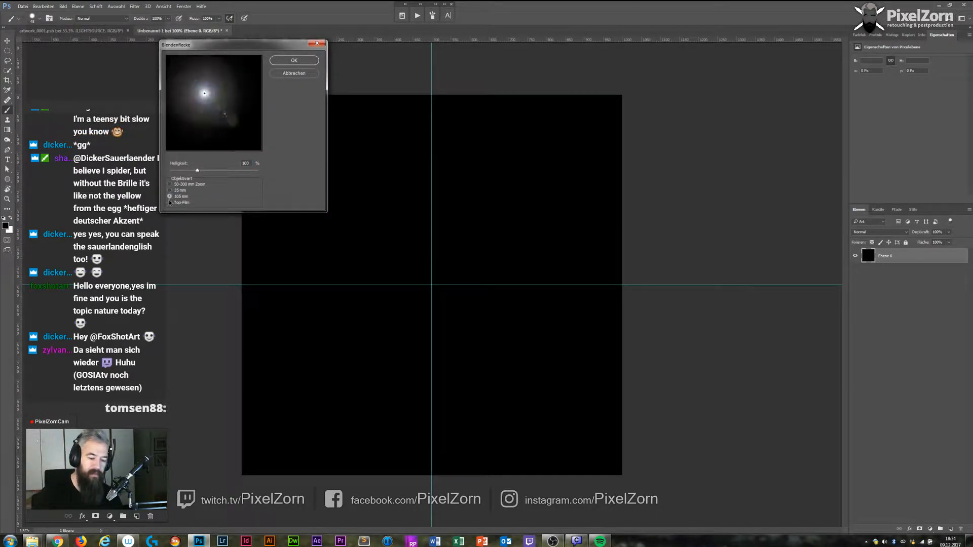
left_click(170, 203)
left_click(170, 196)
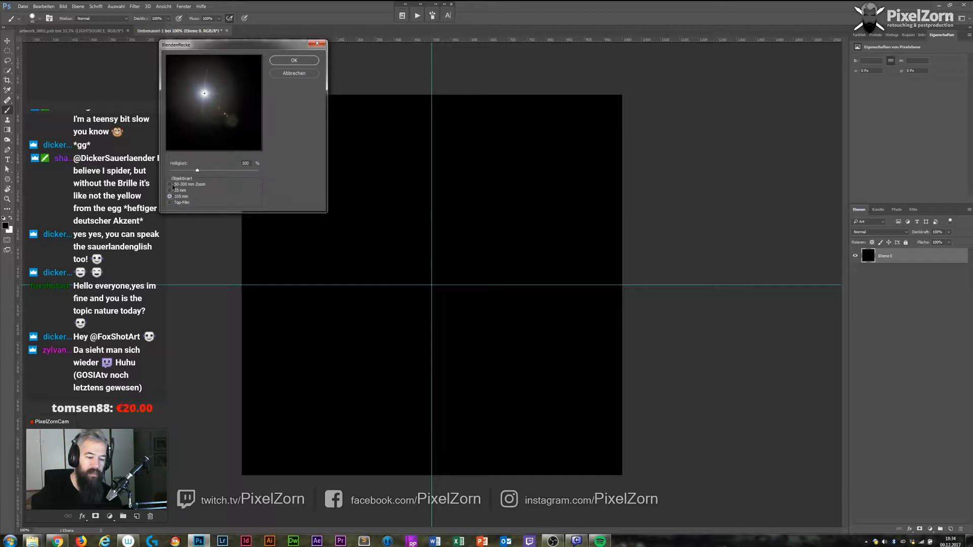
left_click_drag(232, 82, 232, 85)
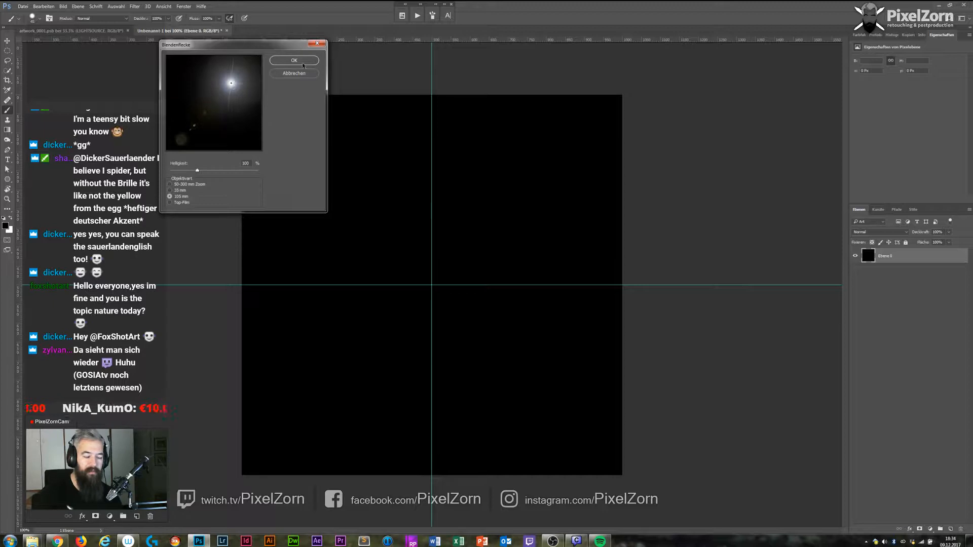
key("Return")
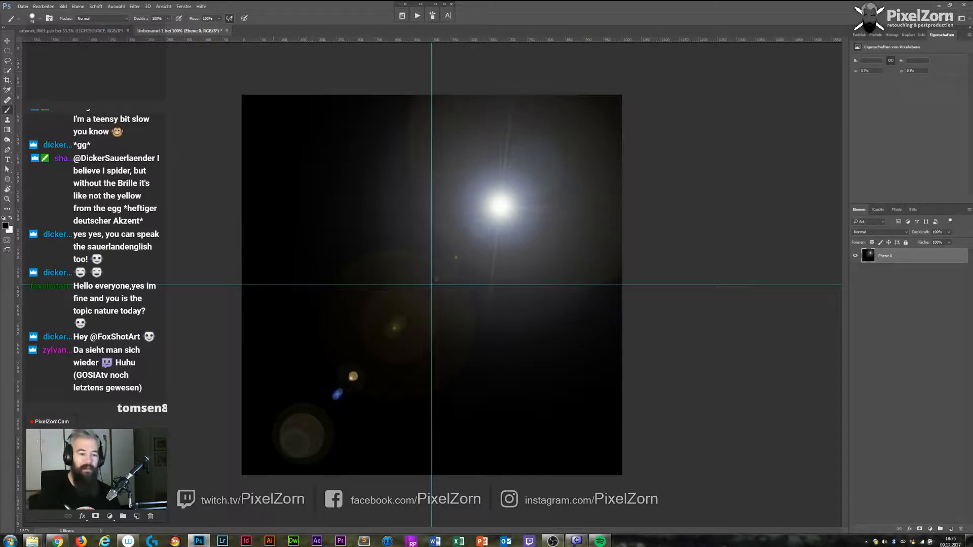
Distort the flare layer with the Polar Coordinates filter, converting polar to rectangular.
left_click(139, 8)
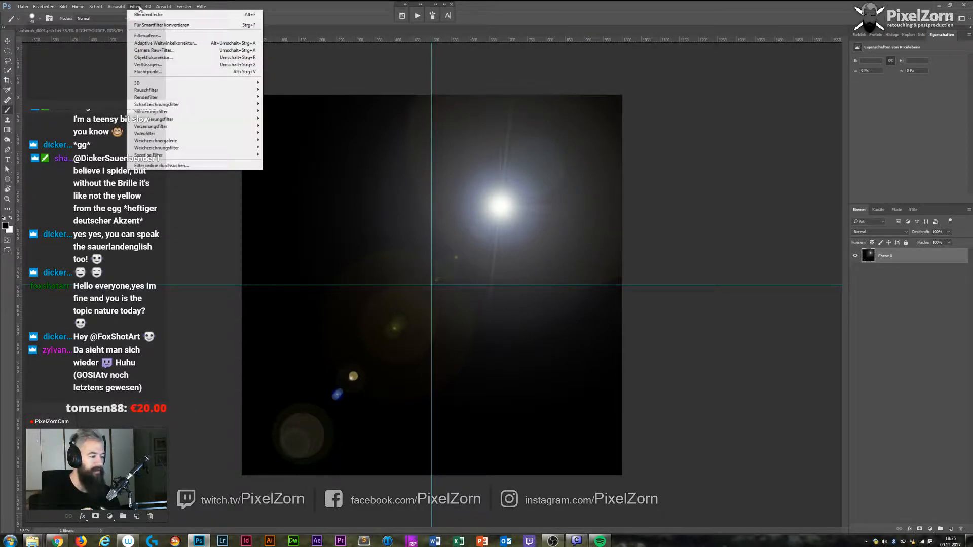
mouse_move(169, 9)
mouse_move(138, 8)
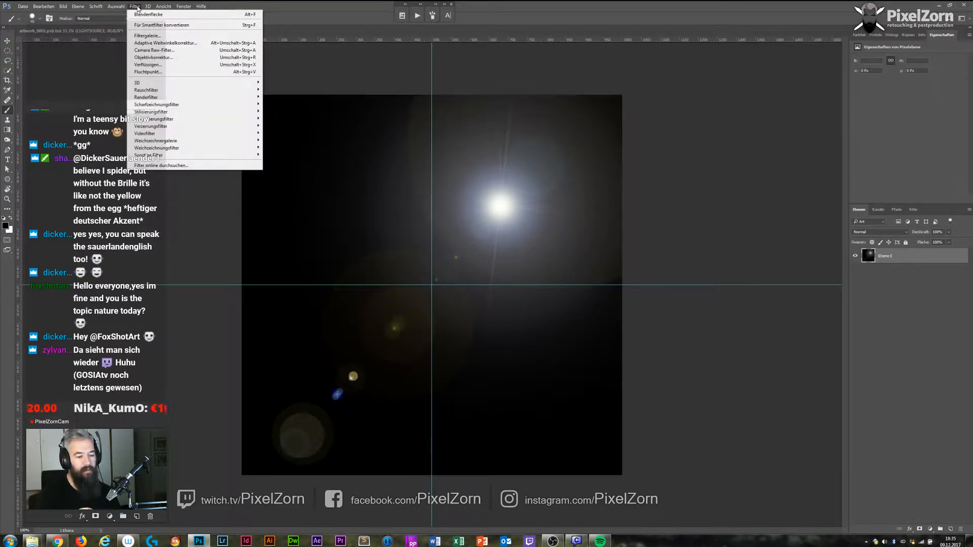
mouse_move(204, 120)
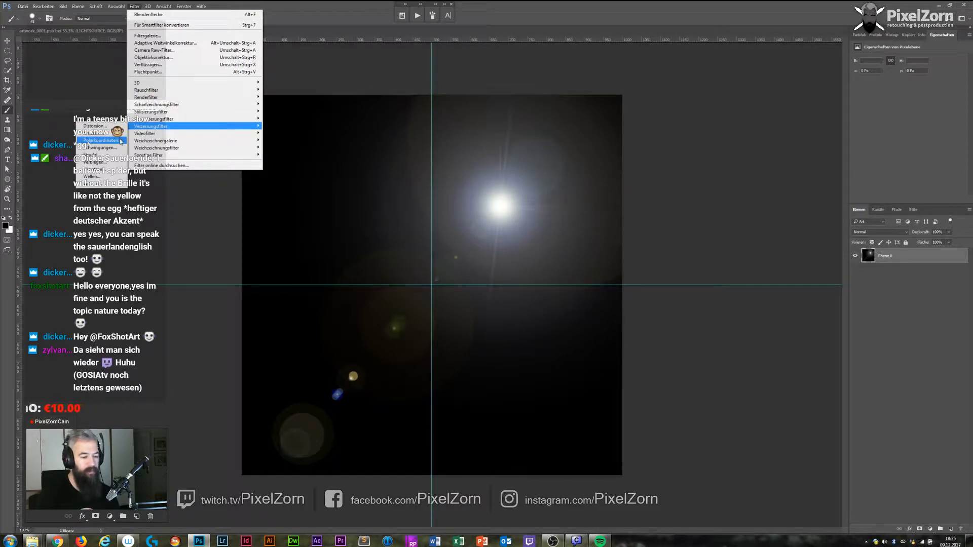
left_click(121, 140)
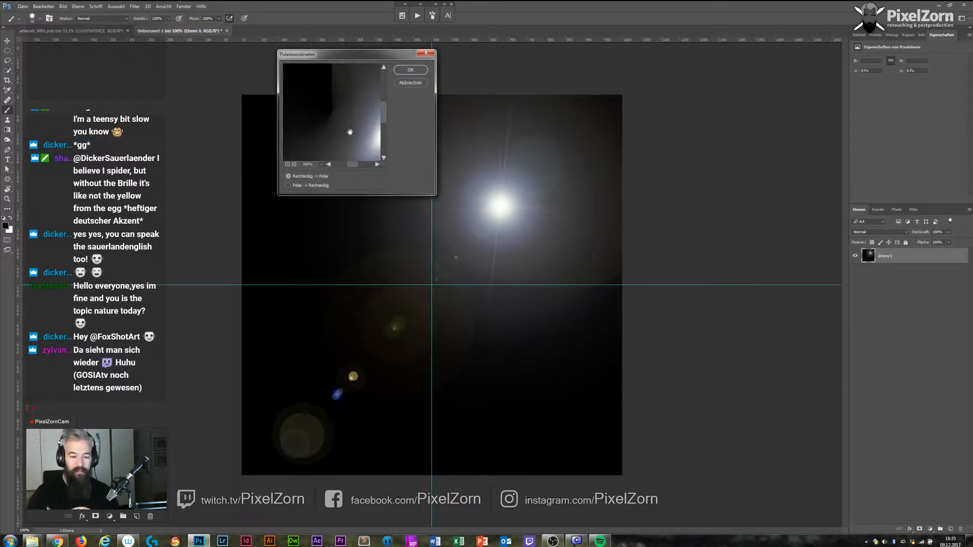
left_click(313, 185)
left_click(409, 70)
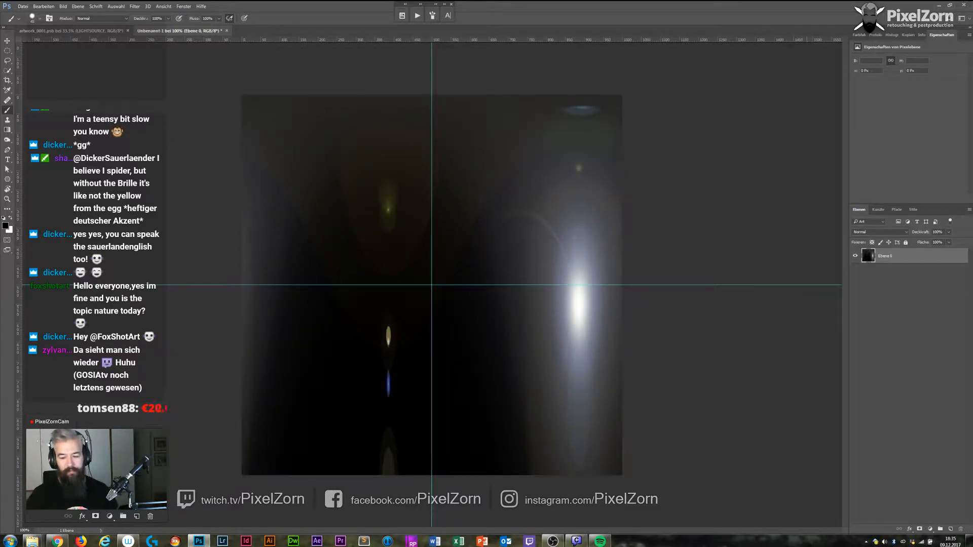
Rotate the flare image 90° counterclockwise.
left_click(63, 6)
mouse_move(147, 77)
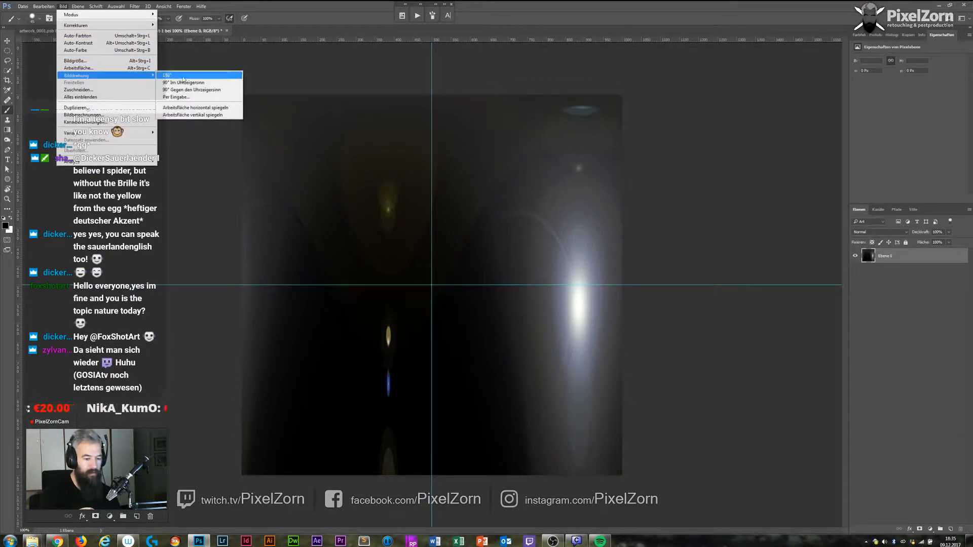
left_click(204, 91)
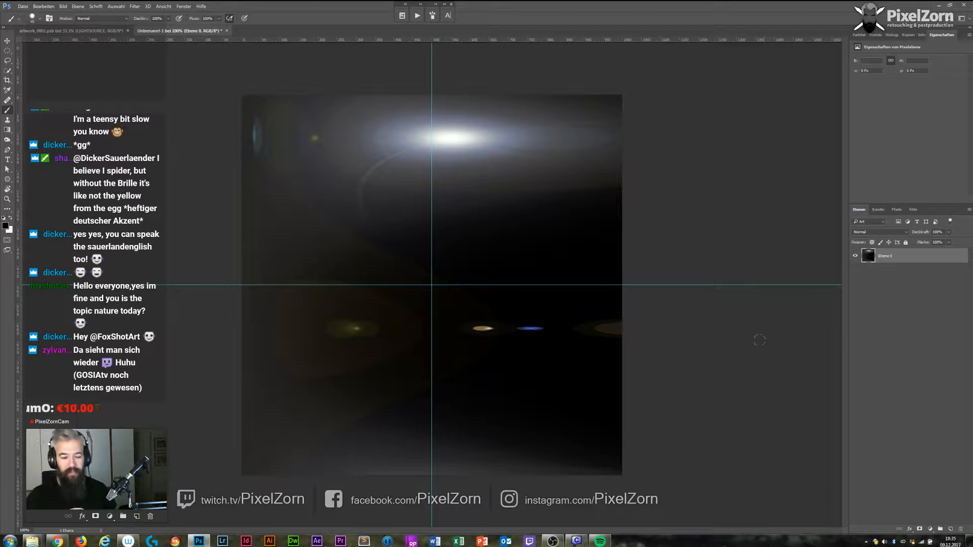
Apply the Polar Coordinates filter to the rotated flare, converting rectangular to polar.
left_click(133, 6)
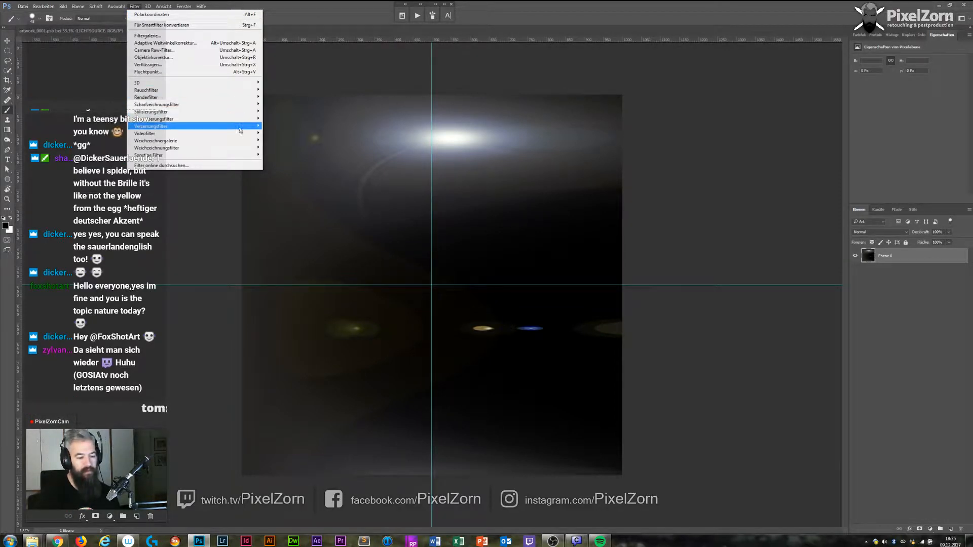
mouse_move(239, 127)
left_click(123, 141)
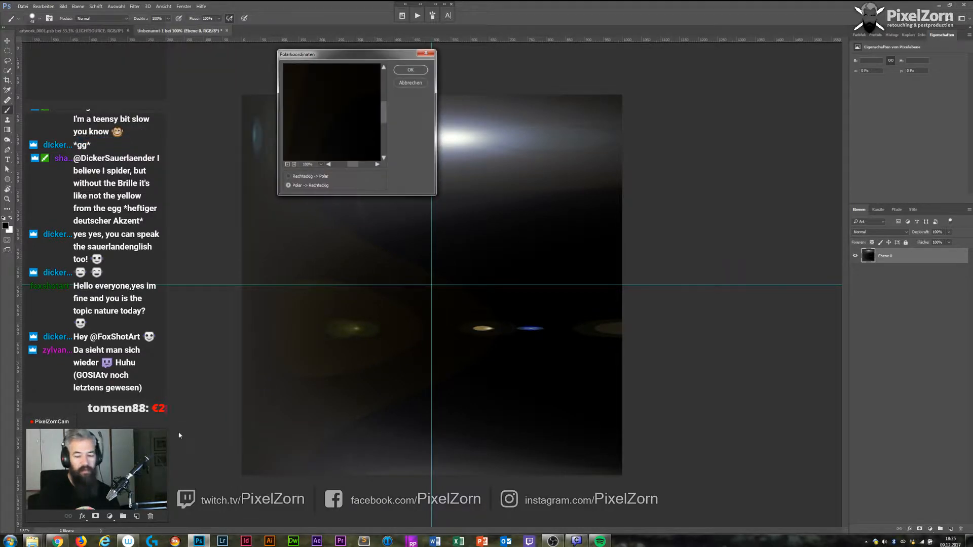
left_click(300, 176)
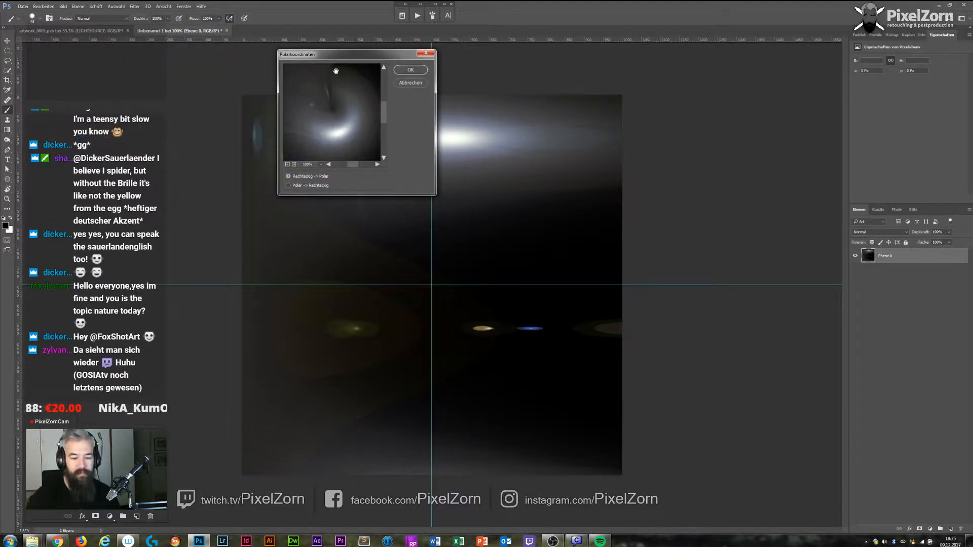
left_click_drag(359, 57, 623, 133)
left_click(676, 146)
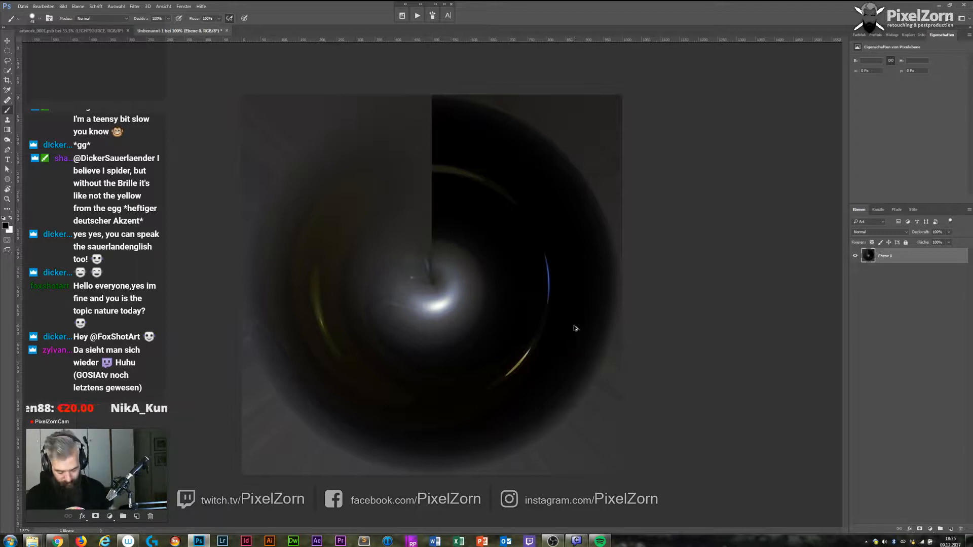
Undo both polar distortions, the rotation and the lens flare to return to the plain black layer.
key("ctrl+z")
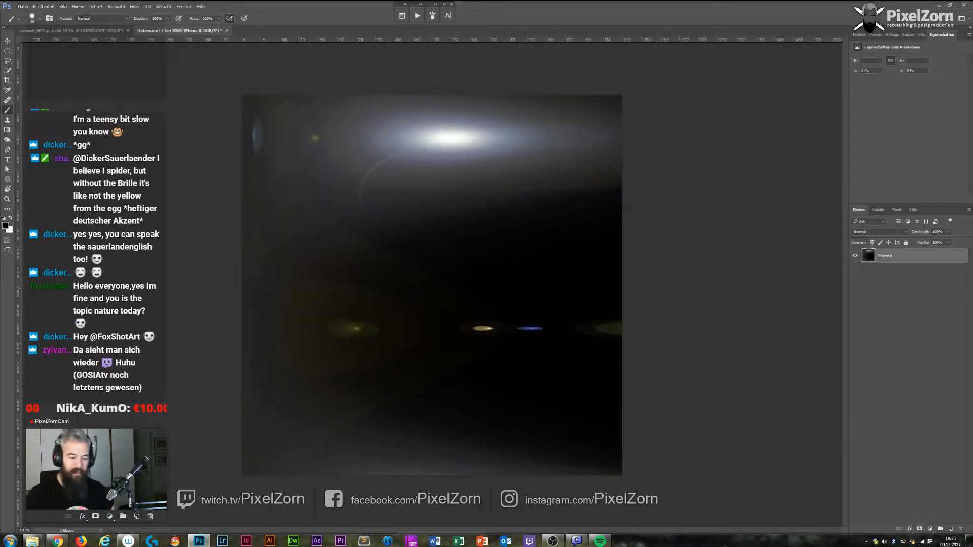
key("ctrl+alt+z")
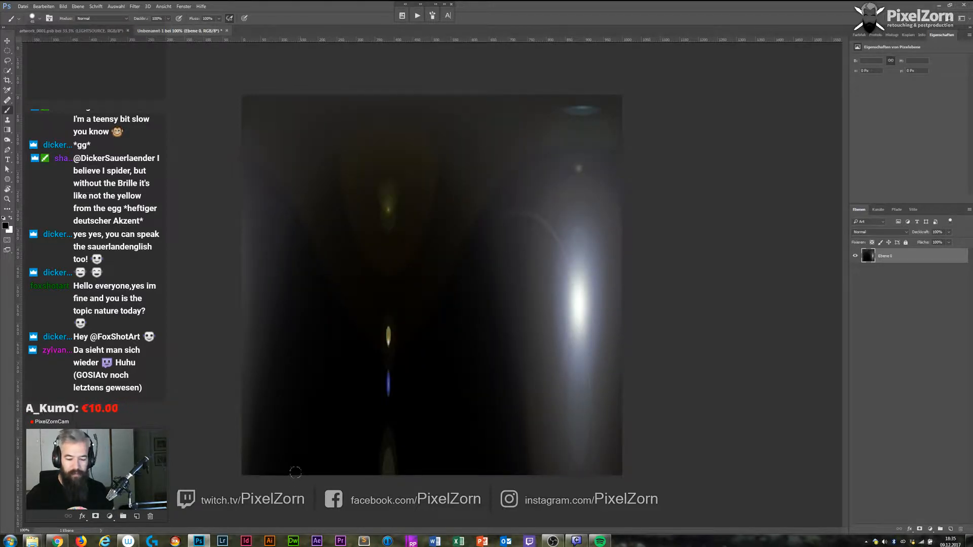
key("ctrl+alt+z")
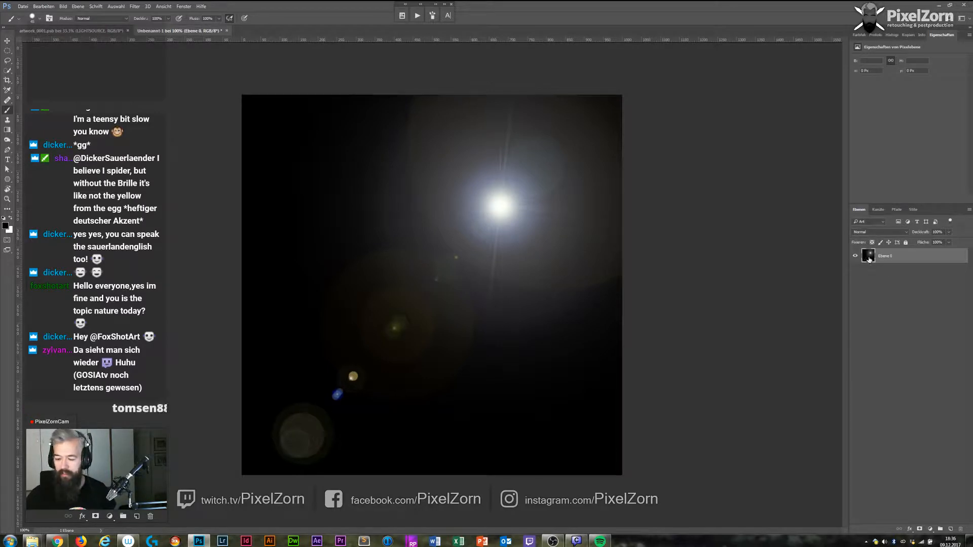
key("ctrl+alt+z")
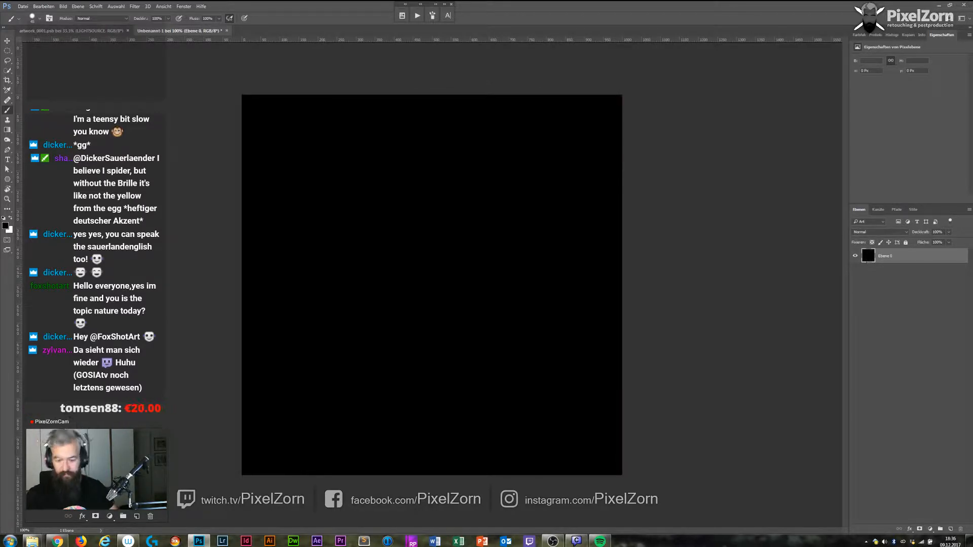
Render the 105 mm lens flare in the black layer's upper right area with slightly reduced brightness.
left_click(135, 6)
mouse_move(196, 102)
left_click(84, 130)
mouse_move(197, 171)
left_mouse_down()
mouse_move(187, 172)
mouse_move(212, 173)
mouse_move(191, 173)
left_mouse_up()
key("Return")
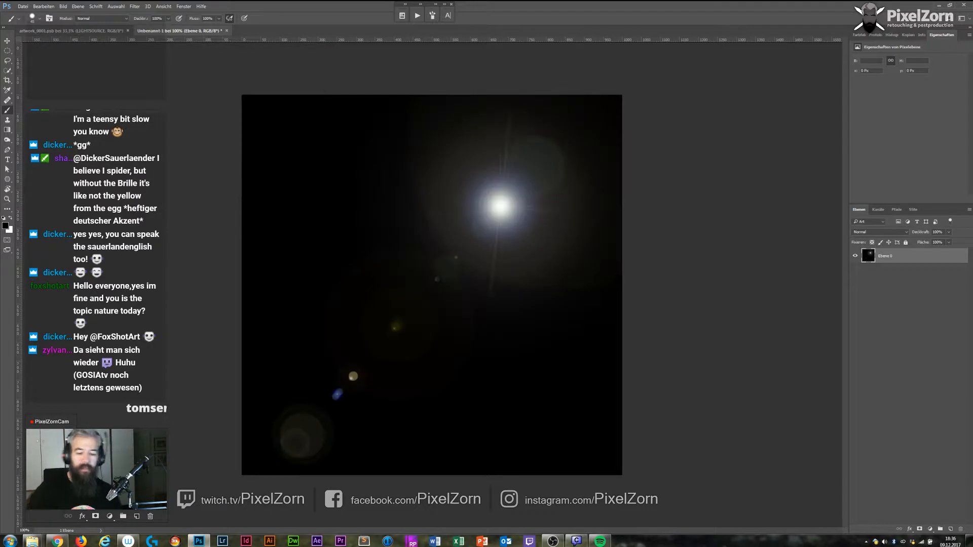
Apply the Polar Coordinates filter to the dimmer flare, converting polar to rectangular.
left_click(134, 6)
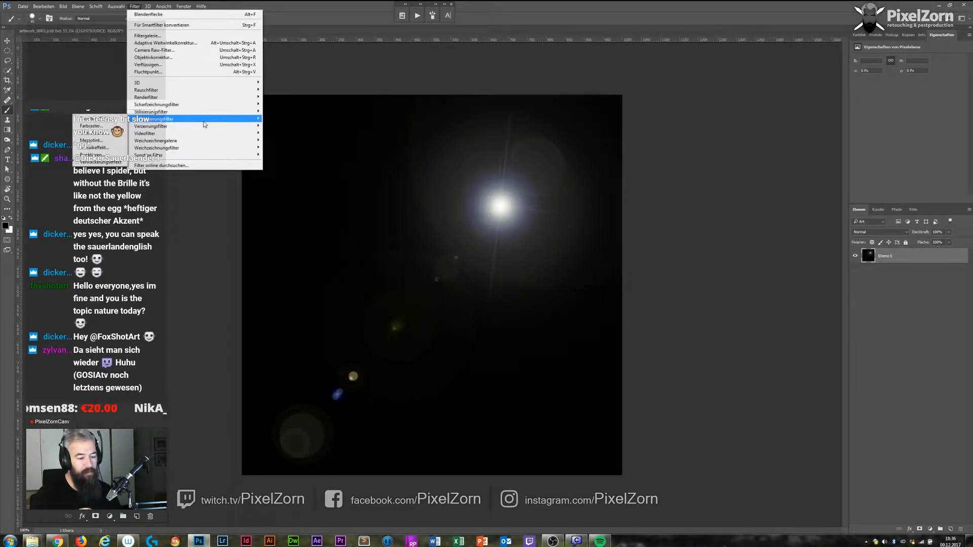
mouse_move(202, 128)
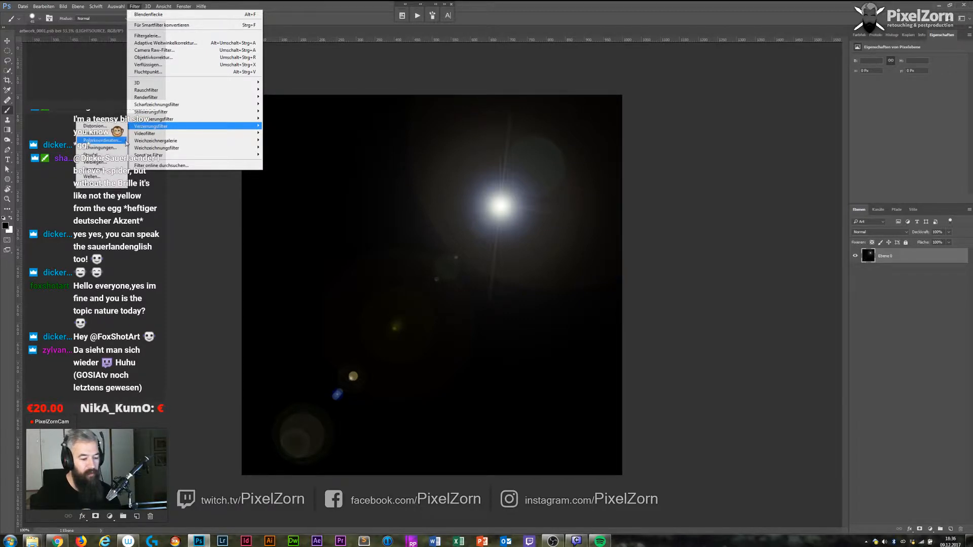
left_click(122, 141)
left_click(588, 276)
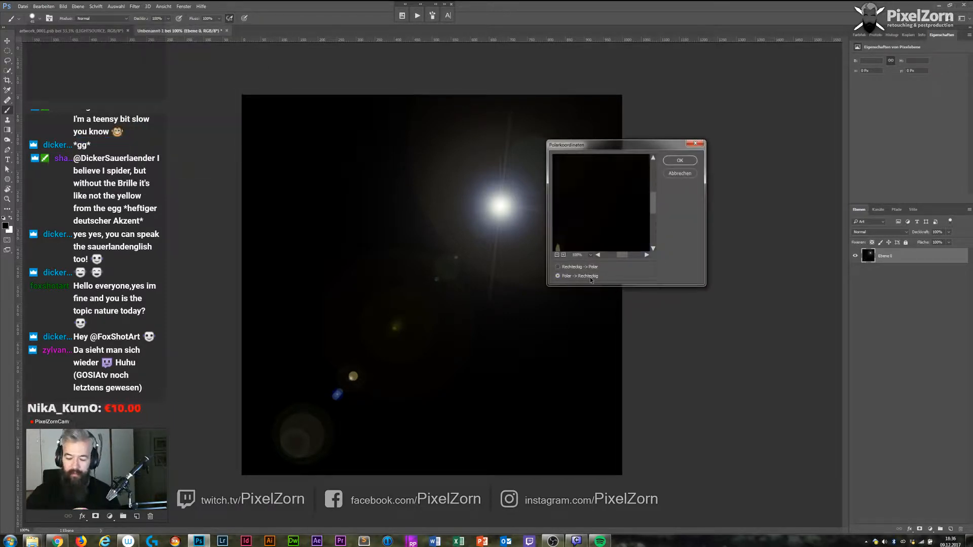
left_click(680, 160)
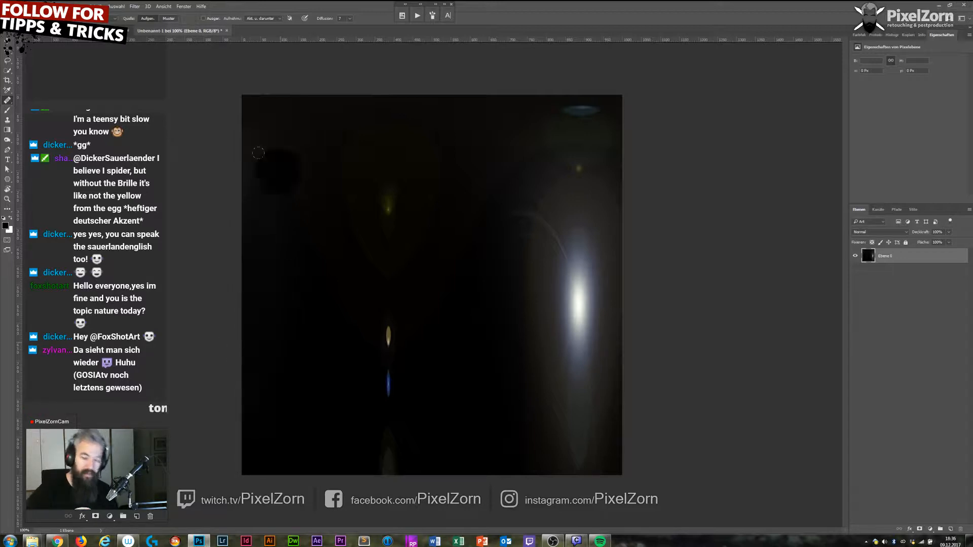
Rotate the distorted flare image 90° counterclockwise.
left_click(63, 6)
mouse_move(149, 77)
left_click(203, 90)
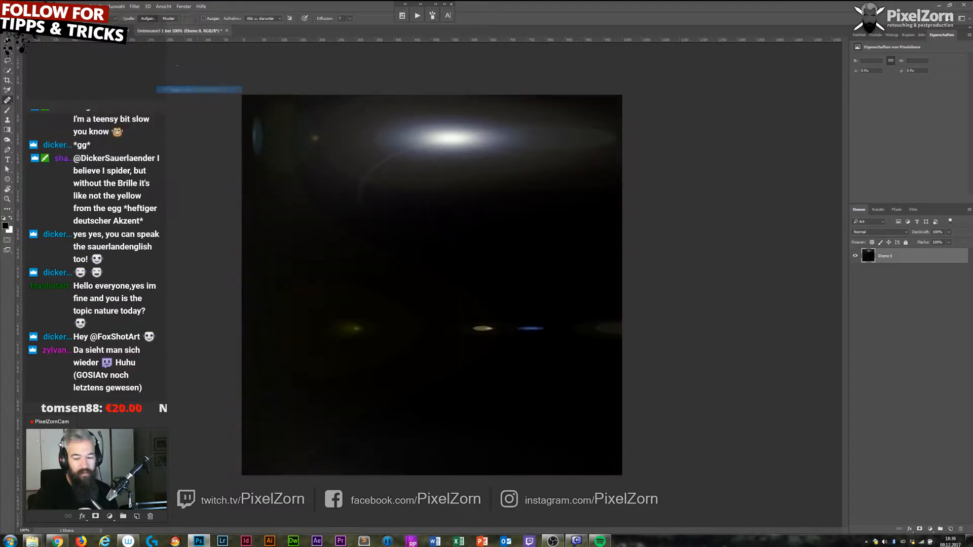
Apply the Polar Coordinates filter to the rotated flare, converting rectangular to polar.
left_click(136, 6)
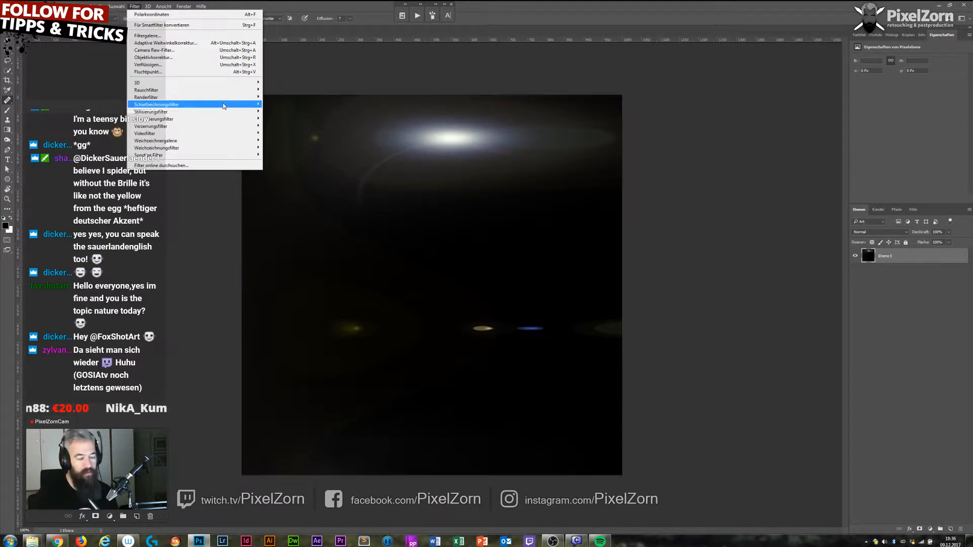
mouse_move(231, 127)
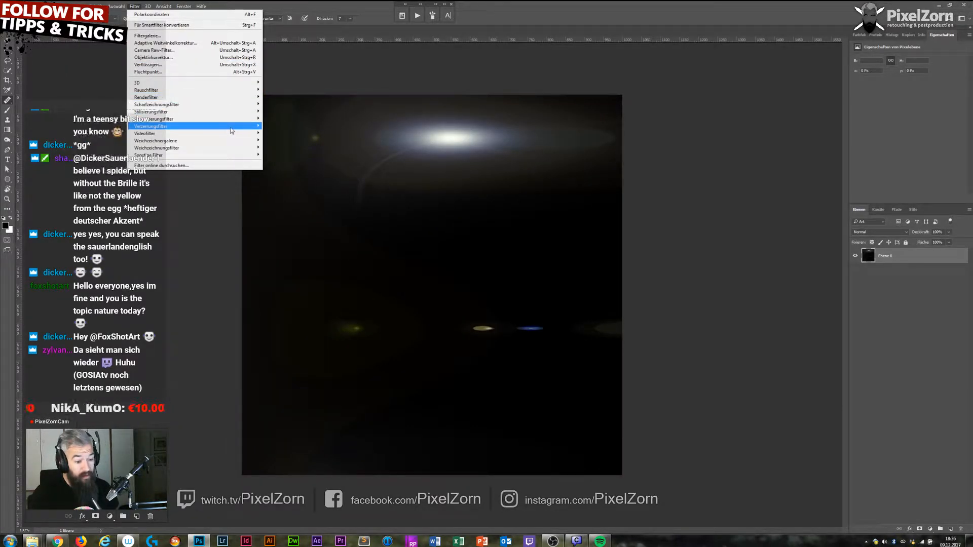
left_click(114, 141)
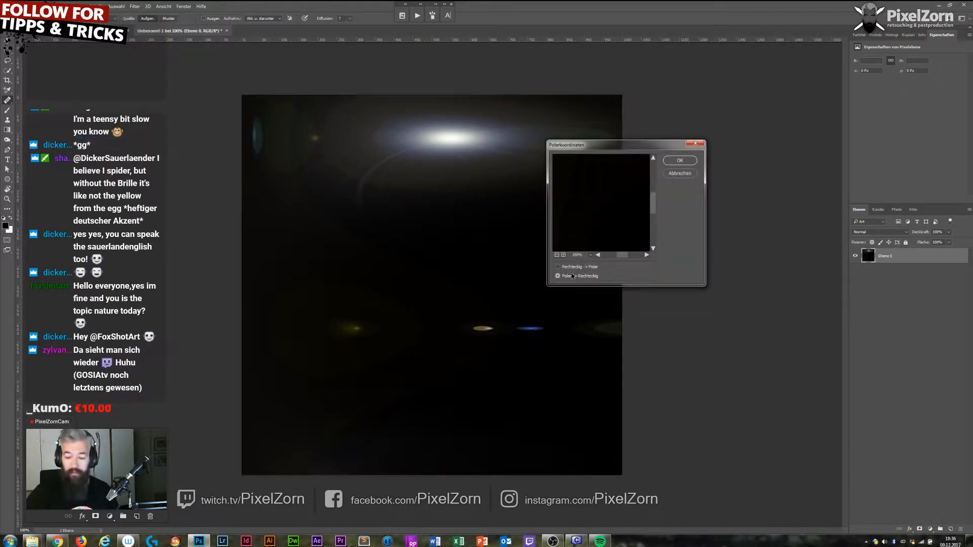
left_click(586, 267)
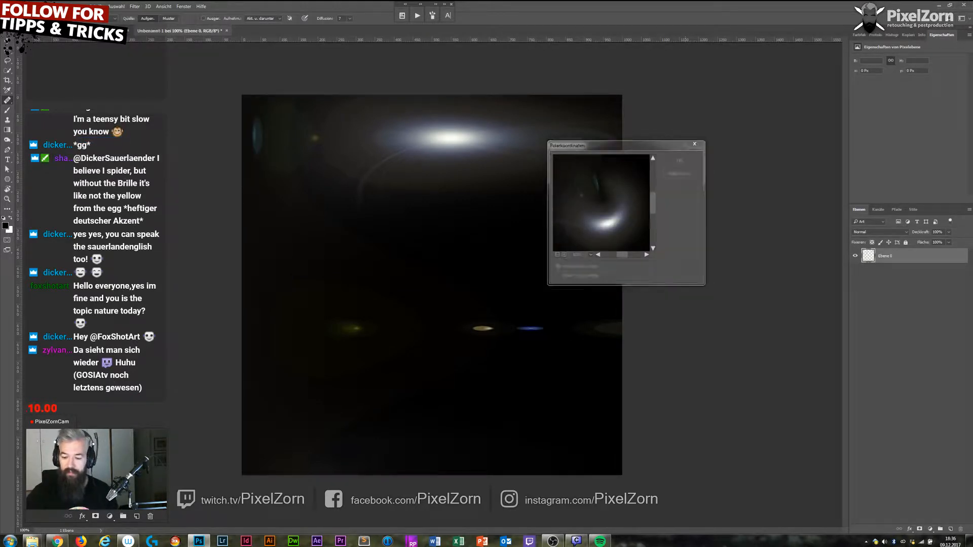
left_click(680, 160)
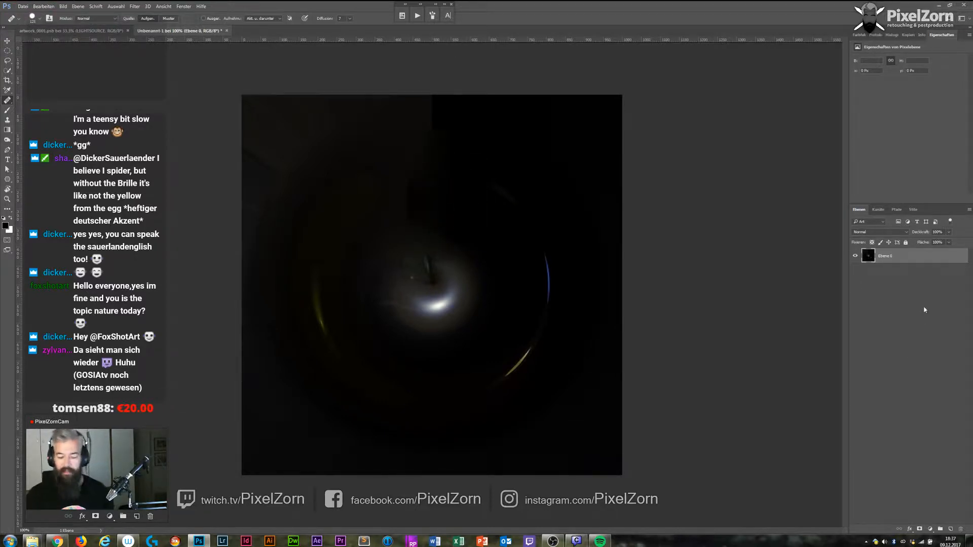
Show the centre guides and mask the flare layer to a centred circle following the outer light arcs, keeping the inside visible.
key("m")
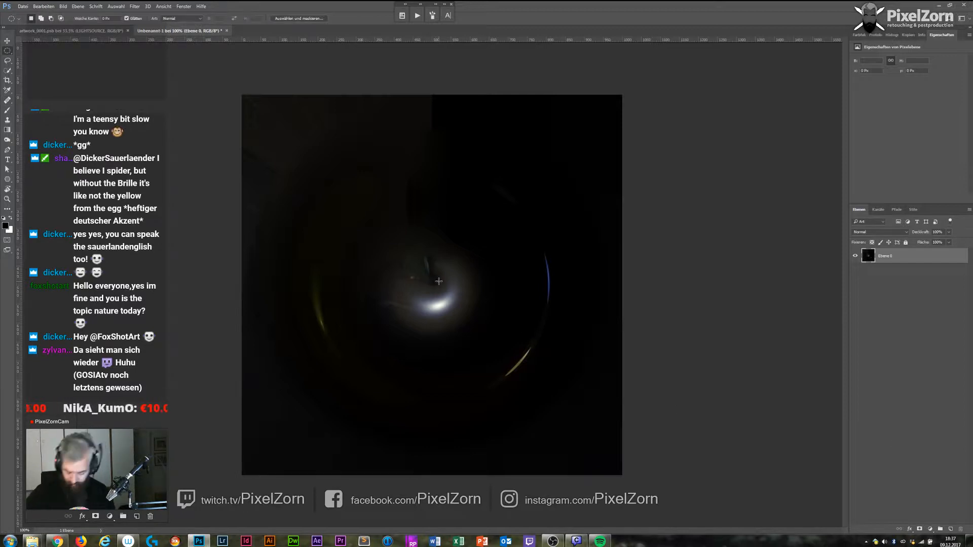
key("ctrl+h")
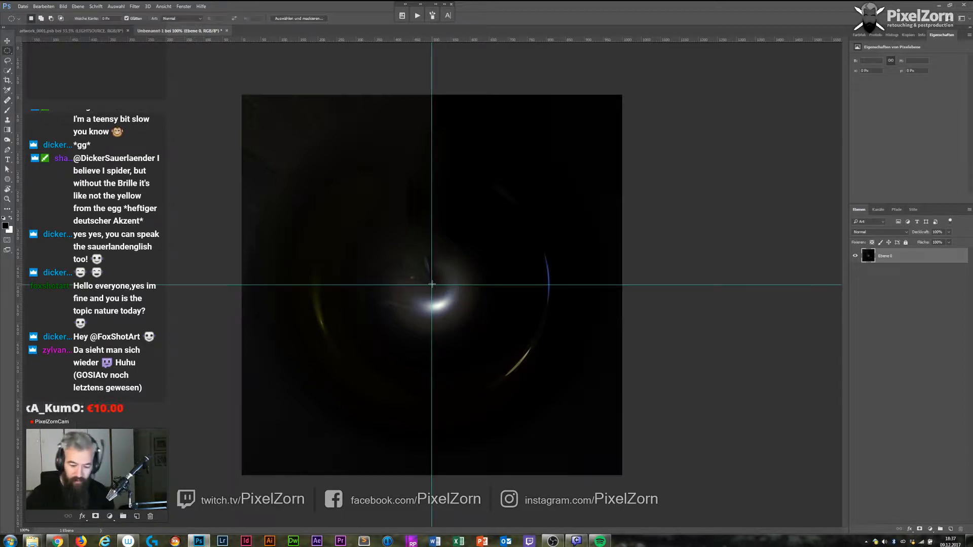
left_click_drag(432, 284, 311, 149)
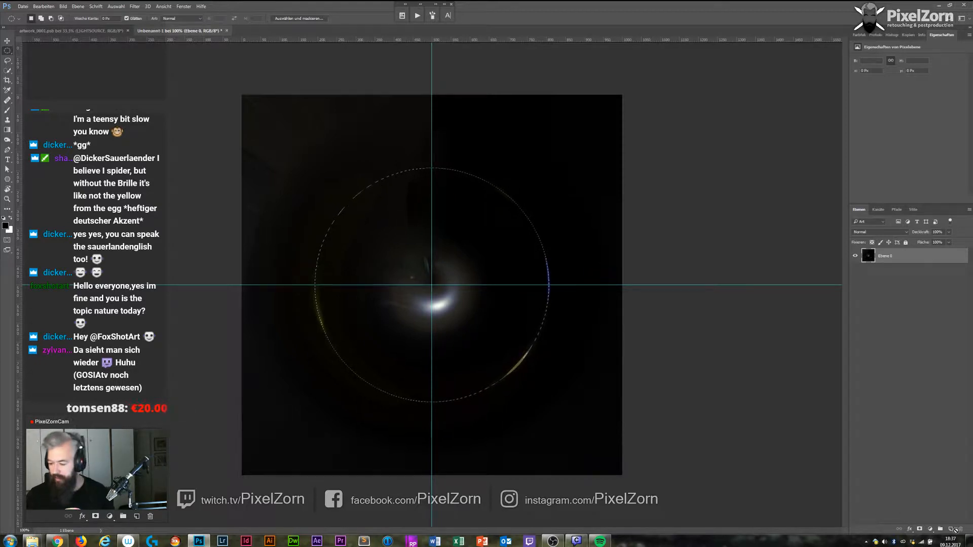
left_click(920, 529, "alt")
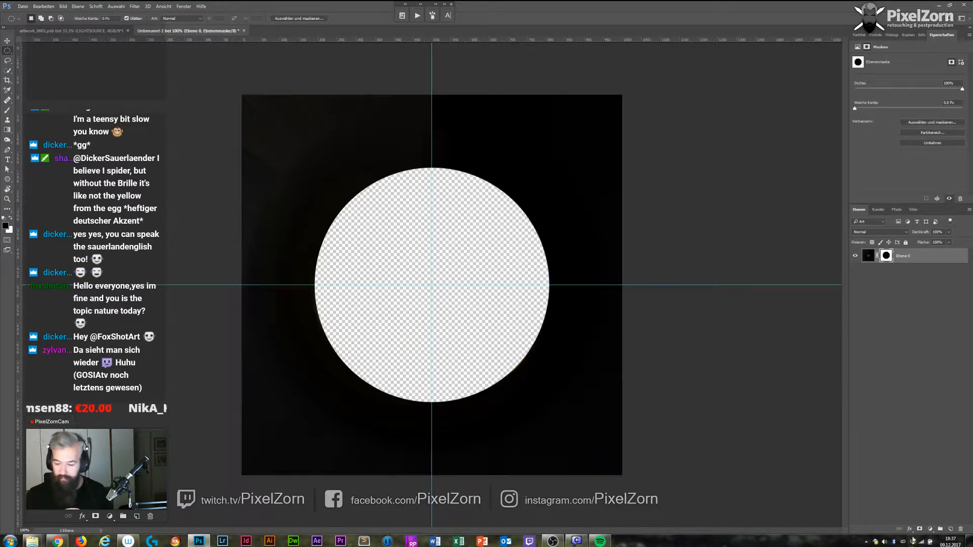
key("ctrl+i")
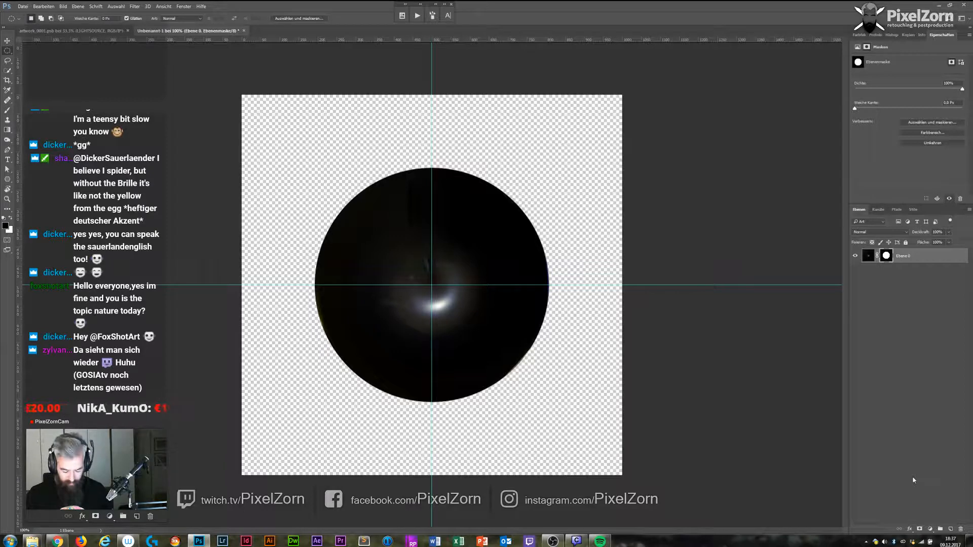
Duplicate the masked flare layer and set the copy's blend mode to Negativ multiplizieren (Screen).
left_click(872, 260)
key("ctrl+j")
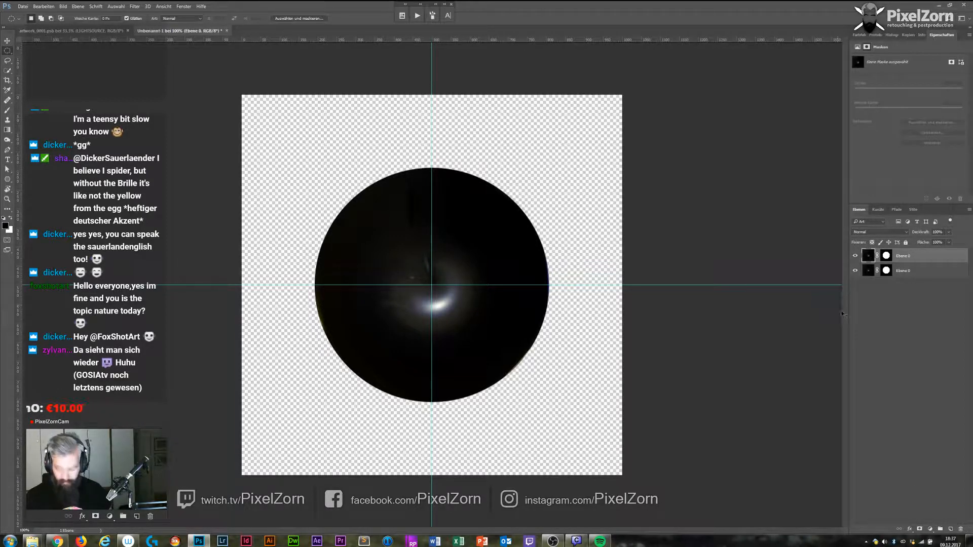
left_click(887, 235)
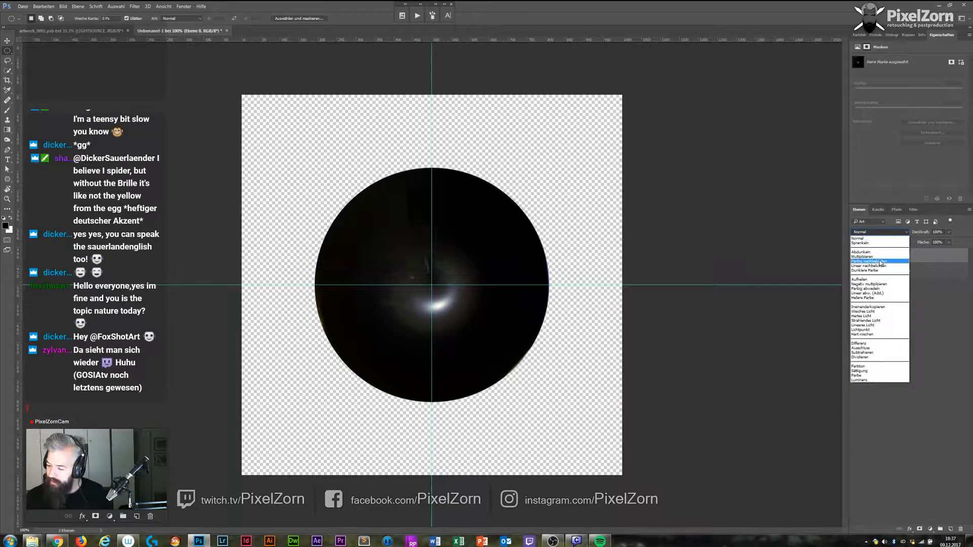
left_click(883, 285)
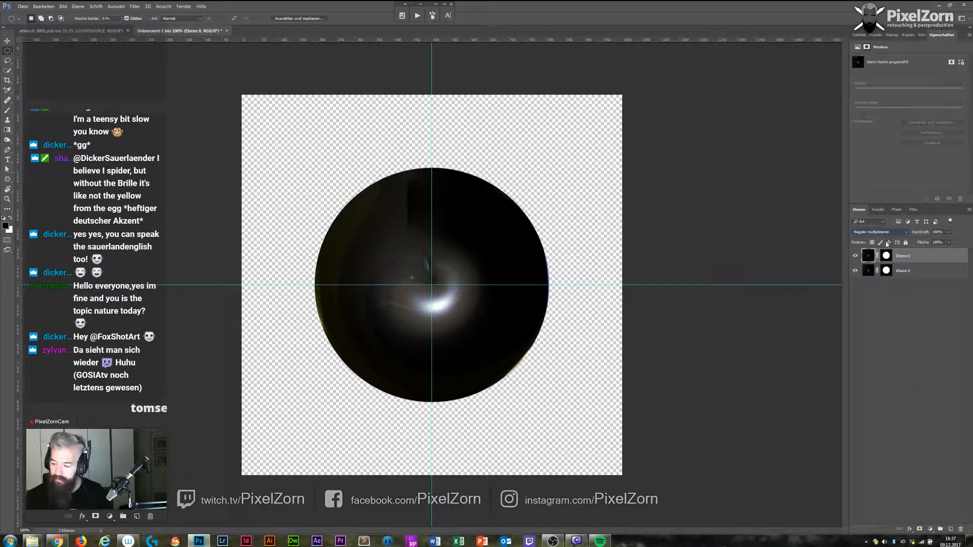
Rotate the upper flare copy by 180° so its bright arc sits opposite the original one.
key("ctrl+t")
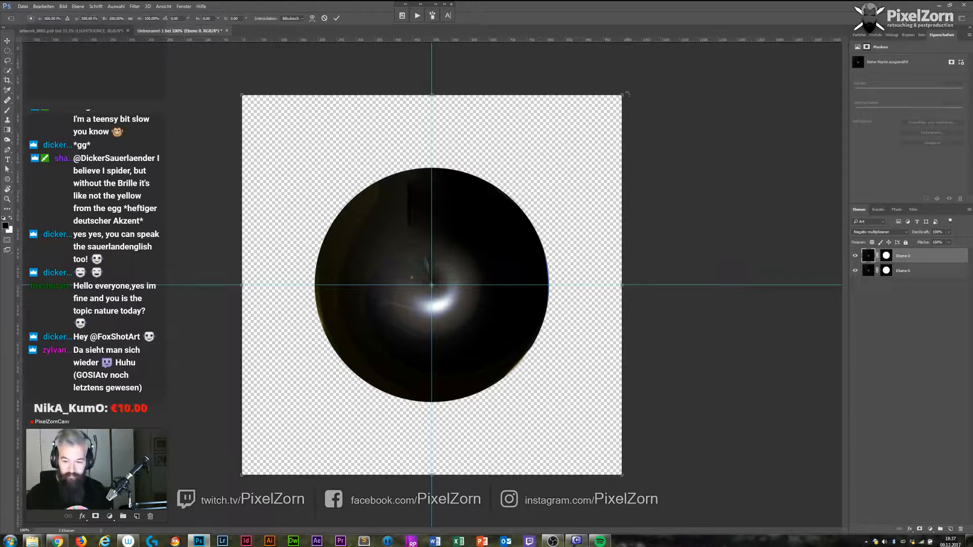
left_click_drag(647, 88, 264, 447)
key("Return")
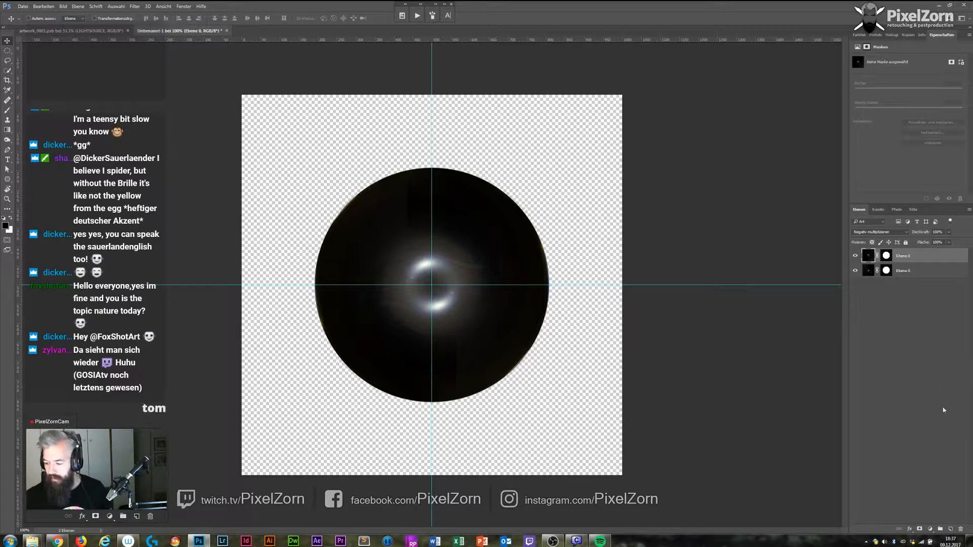
Add a new black-filled layer above the flare layers and set its blend mode to Negativ multiplizieren (Screen).
left_click(950, 529)
key("alt+BackSpace")
left_click(886, 234)
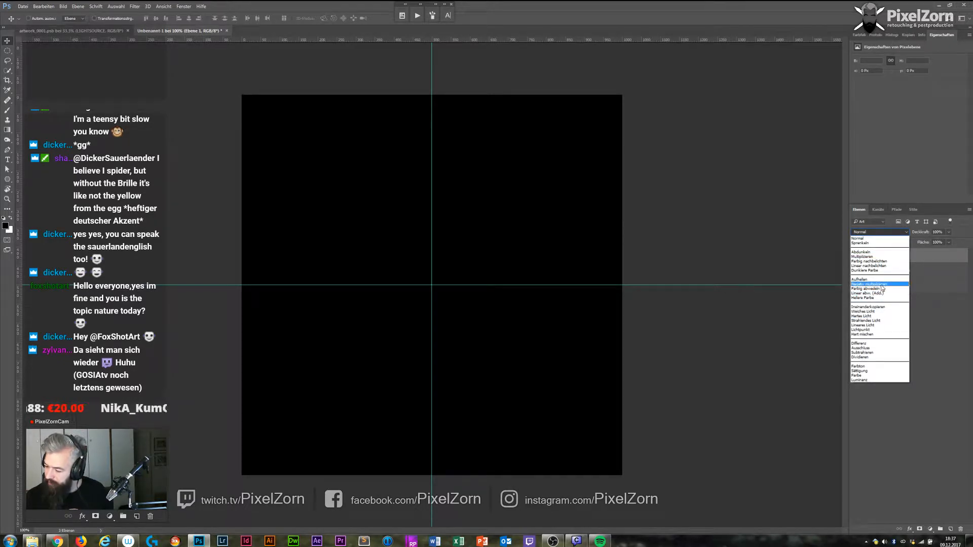
left_click(881, 284)
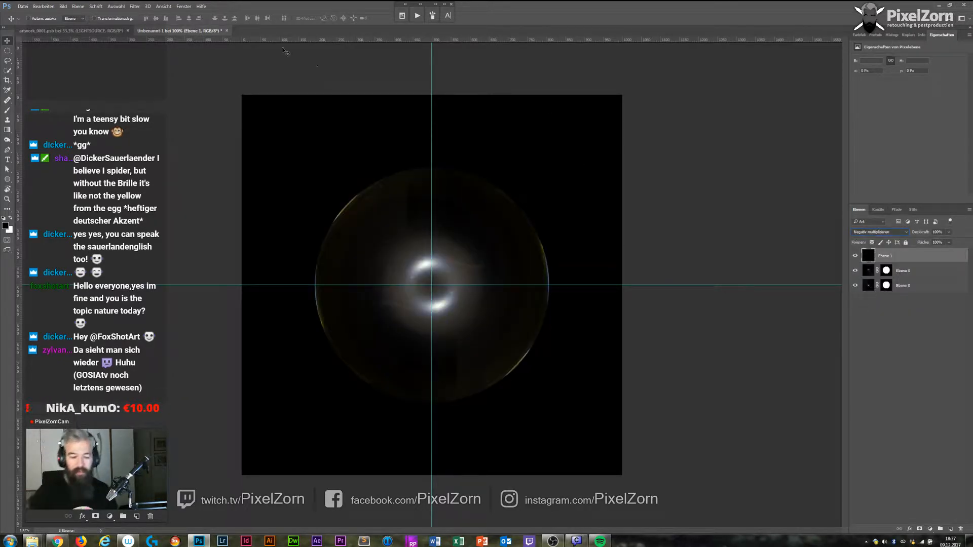
Render a 105 mm lens flare on the new black layer, slightly above and right of the canvas centre.
left_click(134, 6)
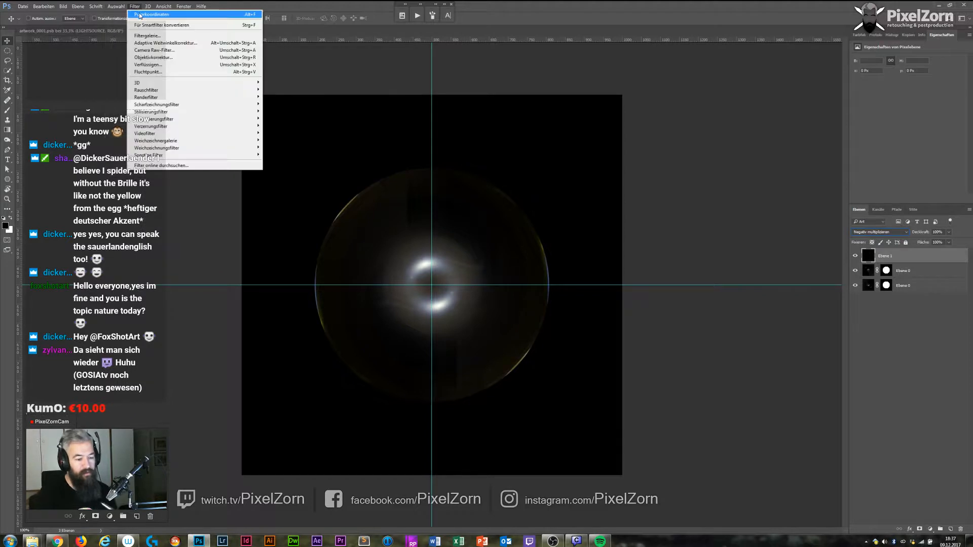
mouse_move(152, 97)
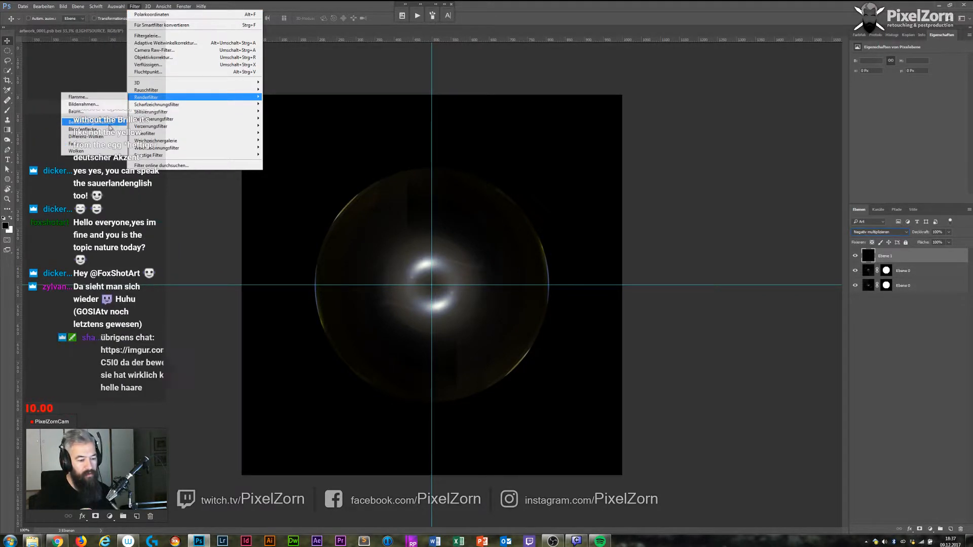
left_click(111, 130)
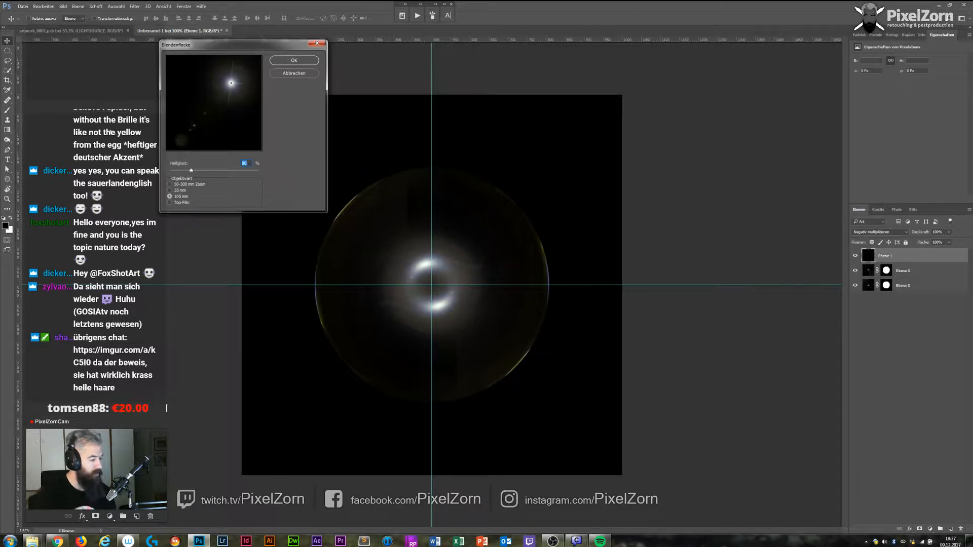
left_click_drag(301, 51, 711, 136)
left_click(634, 179)
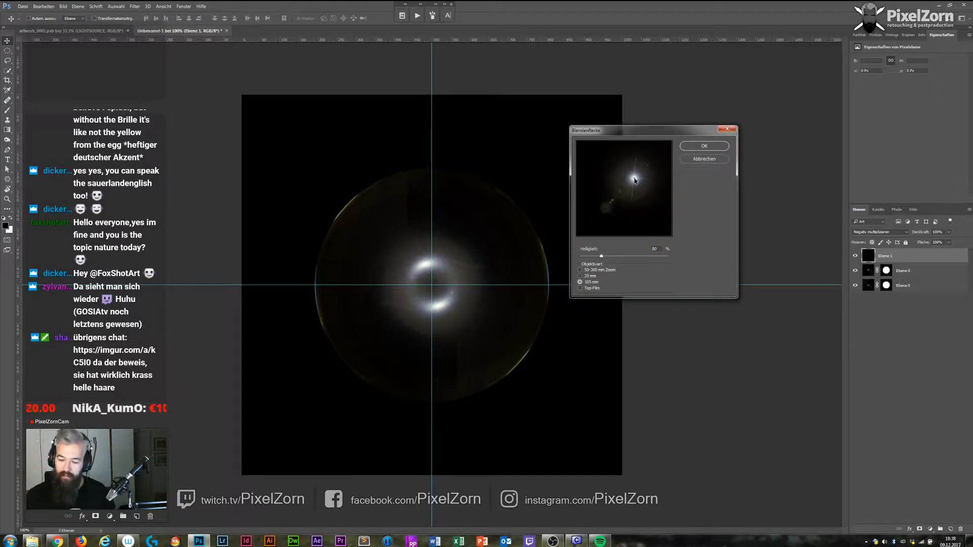
left_click(705, 146)
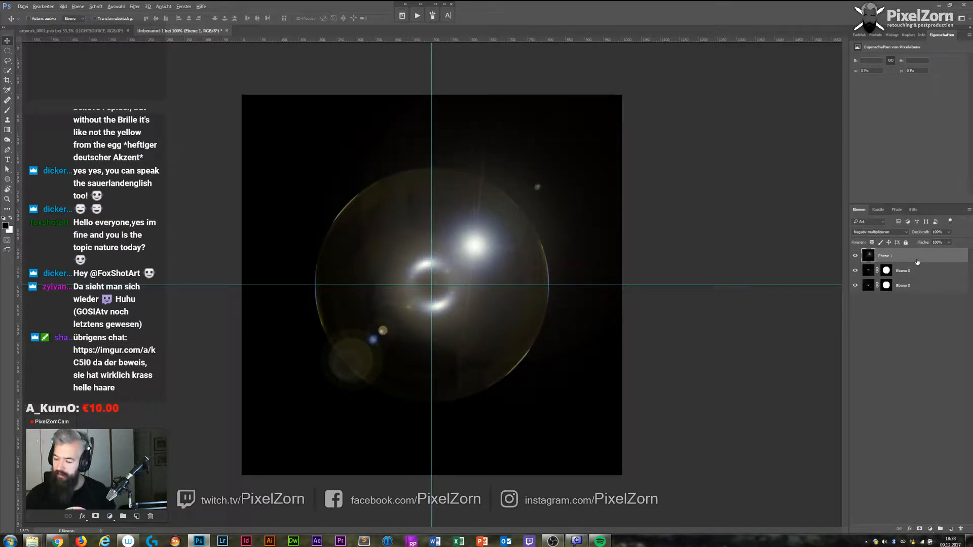
Copy the circular mask onto the new flare layer and clip that layer to the one below it.
left_click_drag(886, 272, 898, 260)
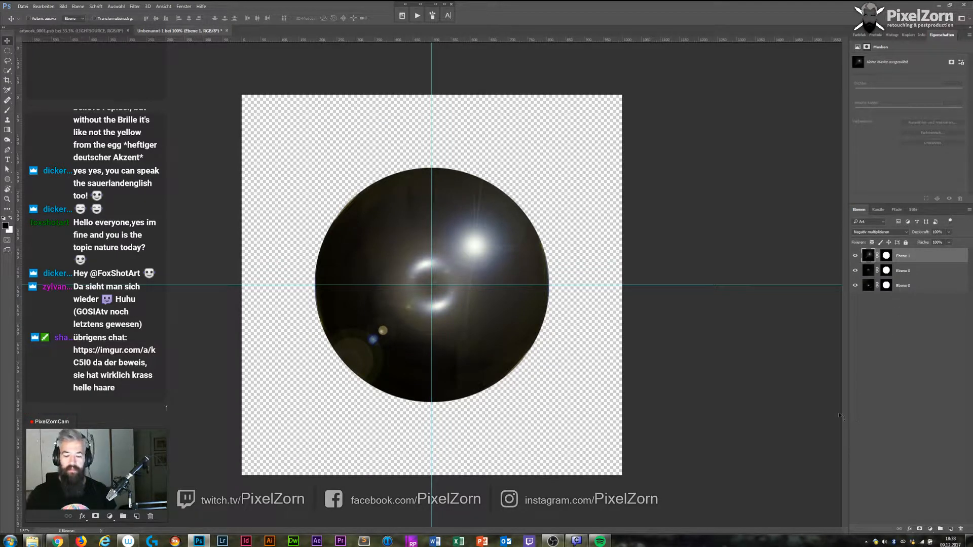
left_click_drag(480, 244, 484, 237)
key("ctrl+z")
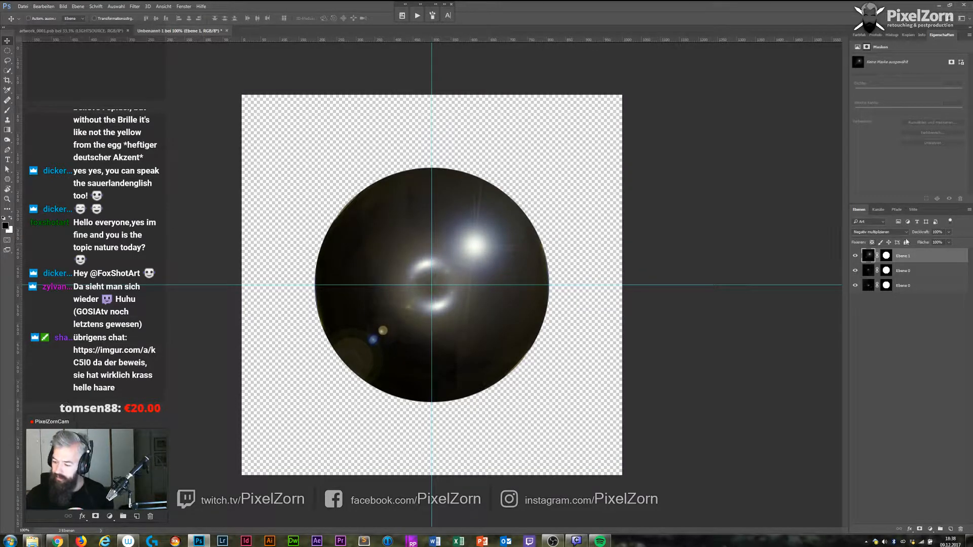
left_click(916, 262, "alt")
mouse_move(480, 236)
left_mouse_down()
mouse_move(501, 210)
mouse_move(478, 238)
left_mouse_up()
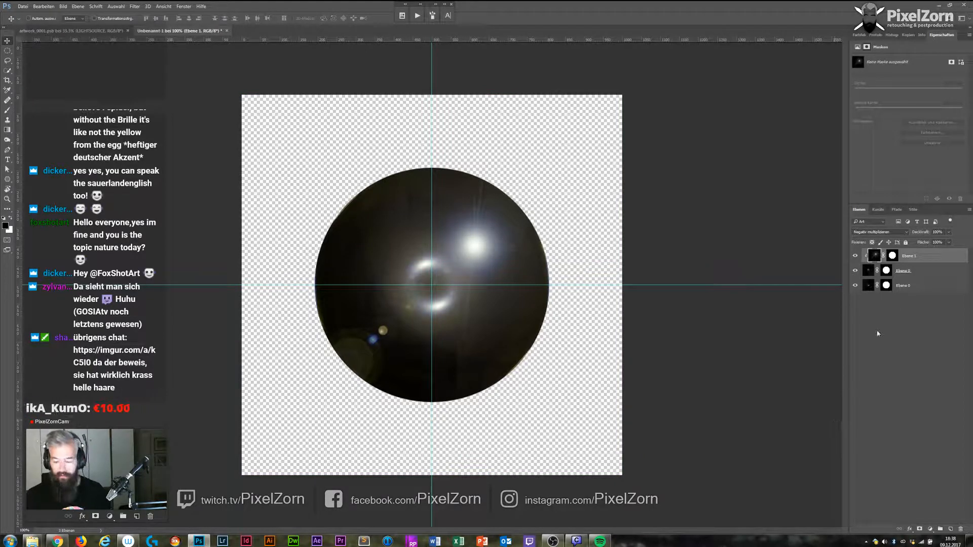
Convert all three flare layers into a single smart object and name it Sphere.
left_click(916, 287, "shift")
left_click(135, 7)
left_click(151, 25)
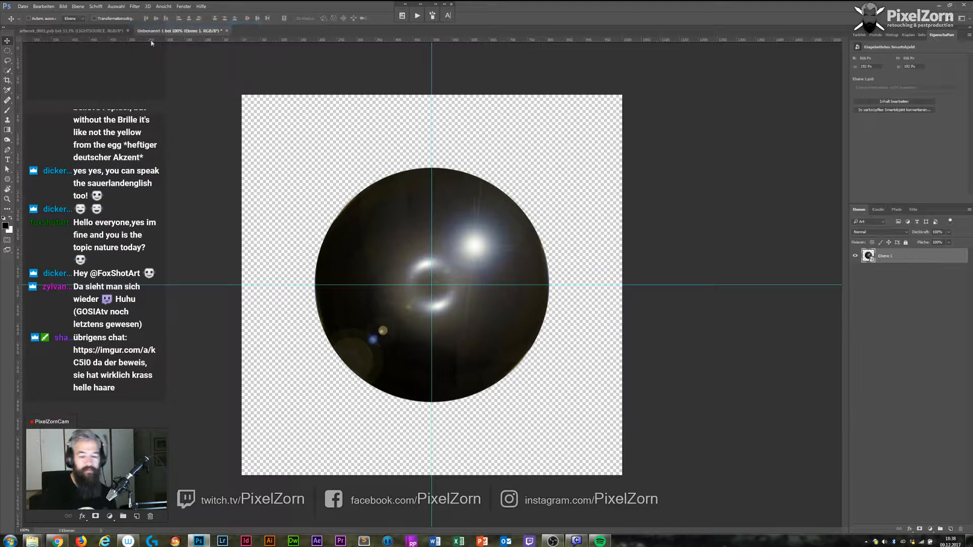
double_click(885, 256)
type("So")
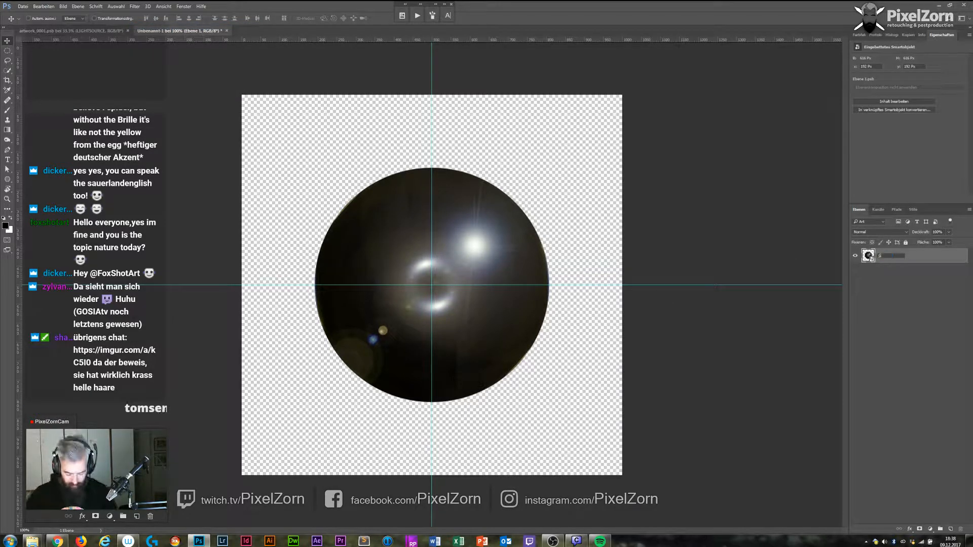
type("here")
key("Return")
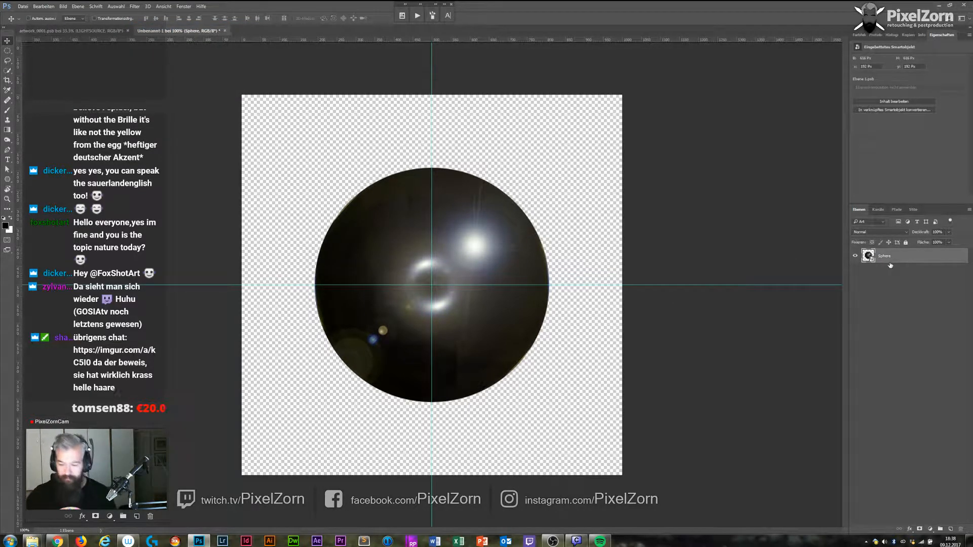
Duplicate the Sphere layer into artwork_0001.psb and switch to that document.
left_click_drag(877, 256, 951, 529)
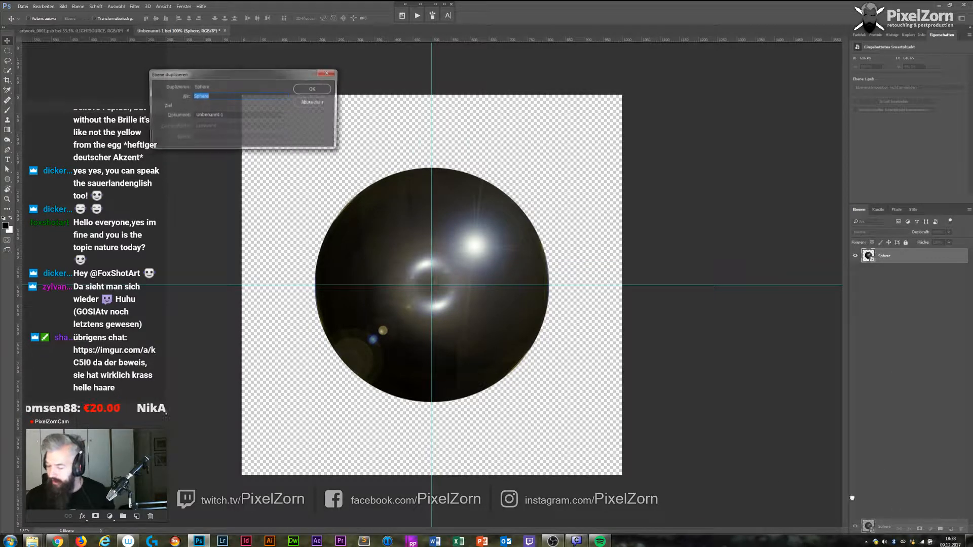
left_click(238, 115)
left_click(239, 122)
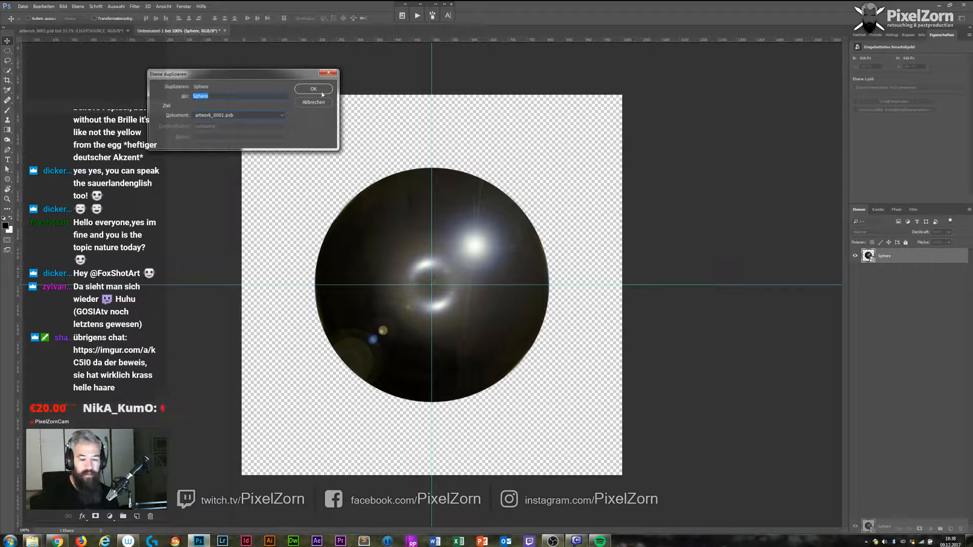
left_click(324, 90)
left_click(65, 31)
Place the sphere in the forest's upper centre above the walkway and set its blend mode to Negativ multiplizieren (Screen).
left_click_drag(393, 157, 456, 188)
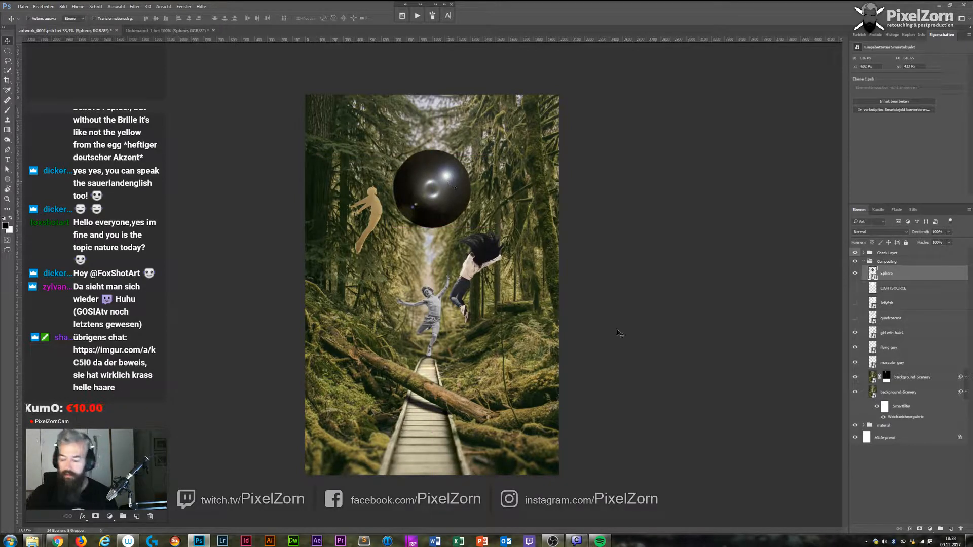
left_click(900, 234)
left_click(886, 289)
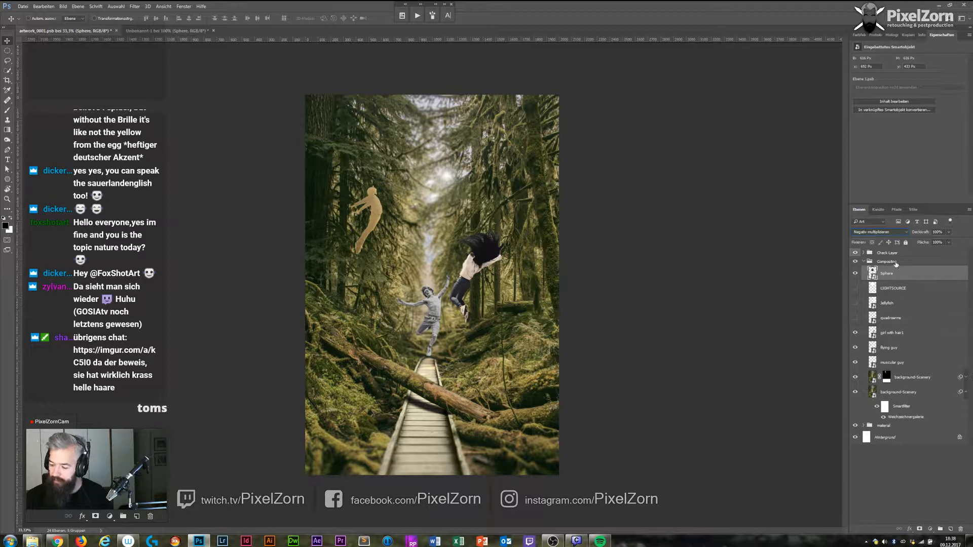
mouse_move(446, 186)
left_mouse_down()
mouse_move(459, 175)
mouse_move(446, 186)
left_mouse_up()
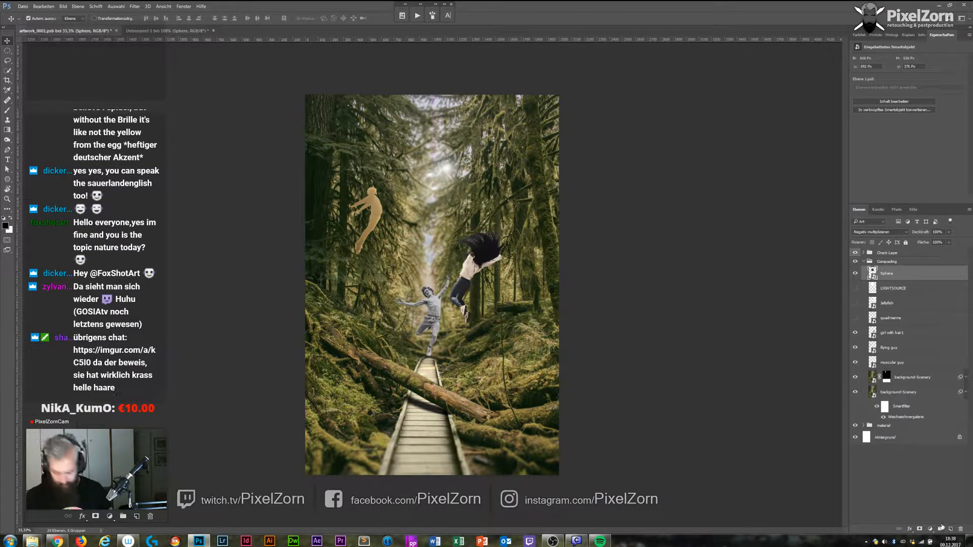
Duplicate the Sphere layer and put both copies into a group named Sphere.
key("ctrl+j")
left_click(899, 288, "shift")
key("ctrl+g")
double_click(893, 272)
type("Sphere")
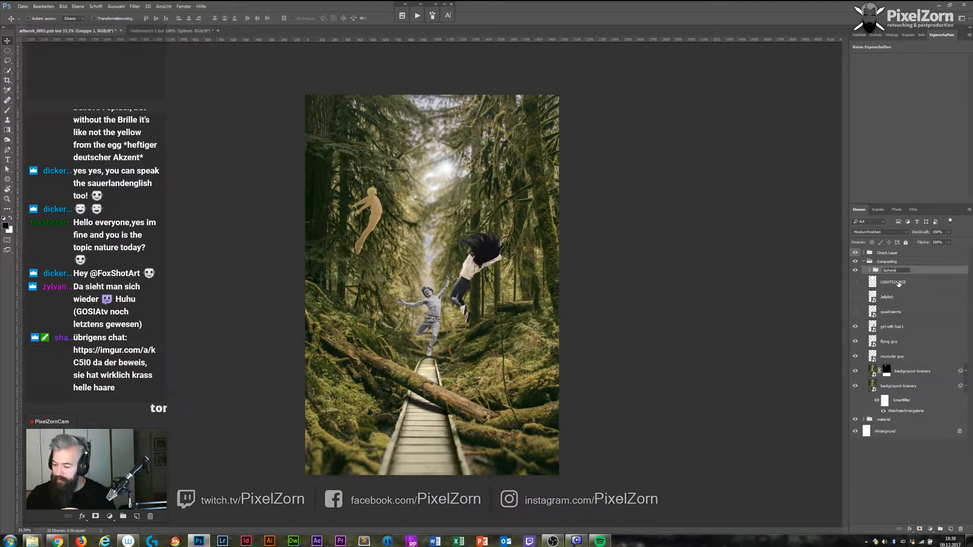
key("Return")
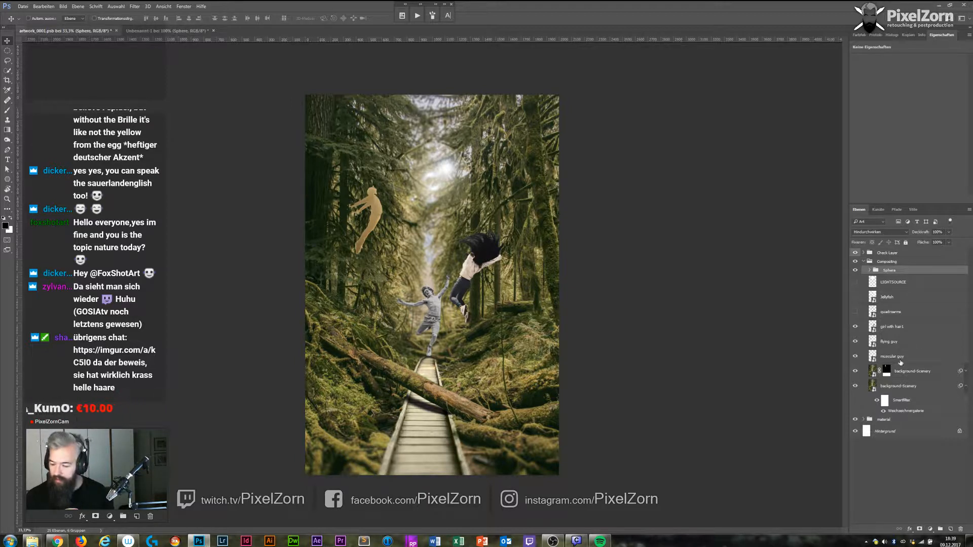
Add a Curves adjustment layer above the girl with hair1 layer and bend its curve downward to darken the scene.
left_click(896, 328)
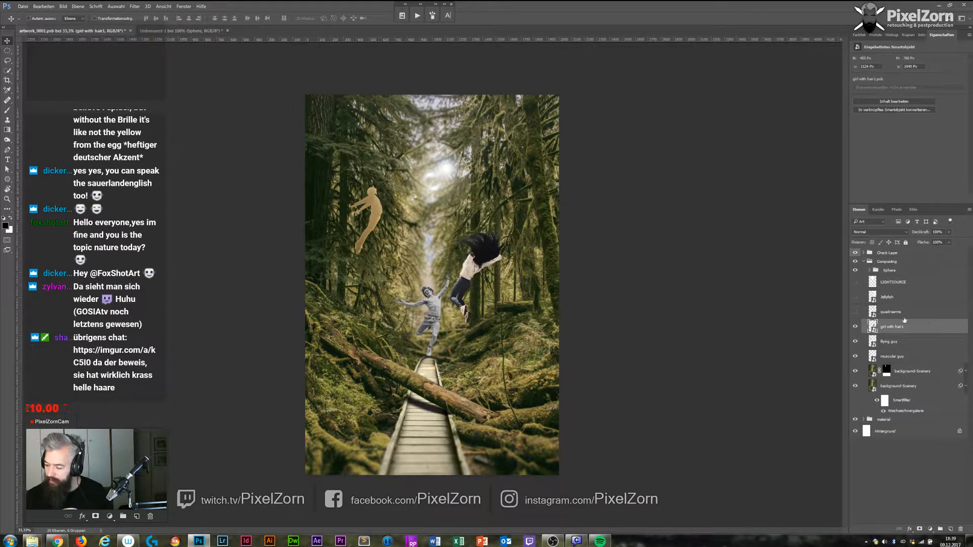
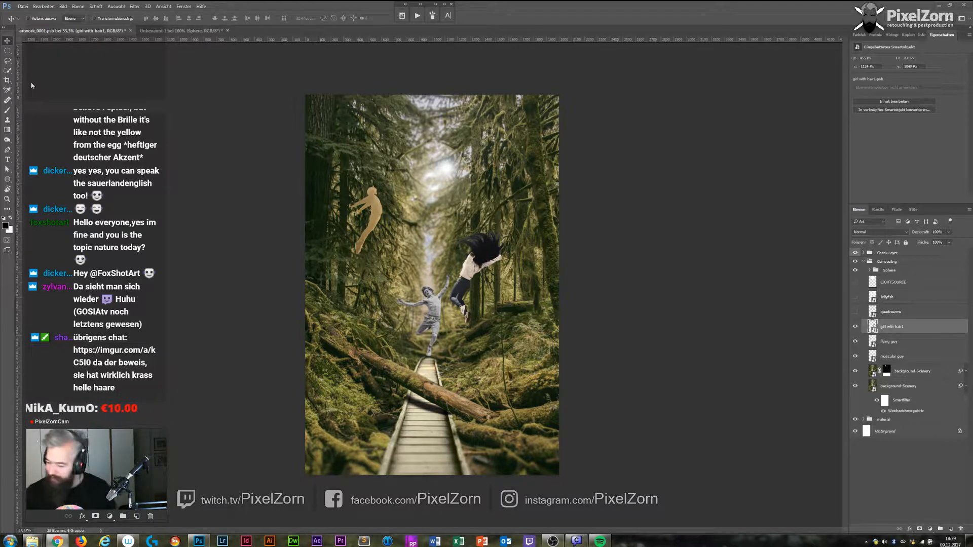
left_click(930, 529)
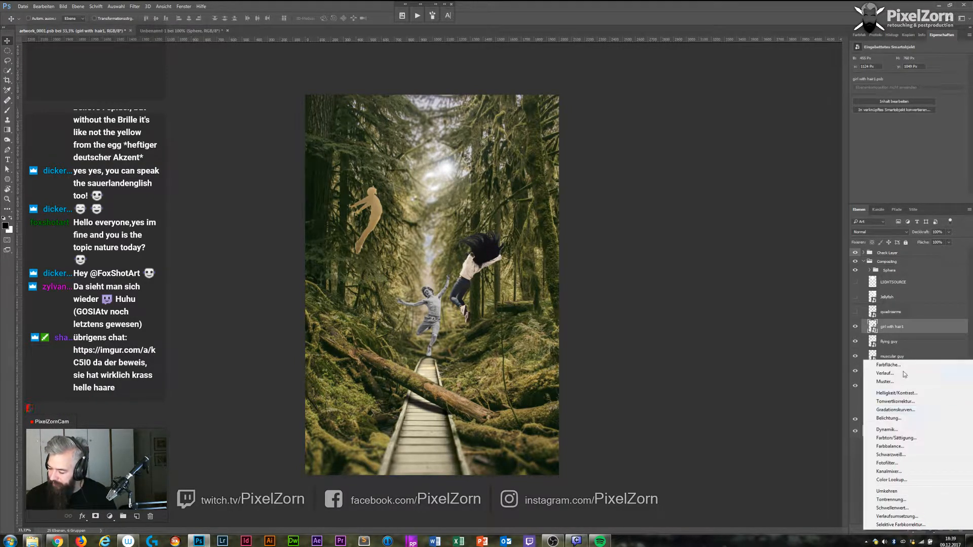
left_click(911, 411)
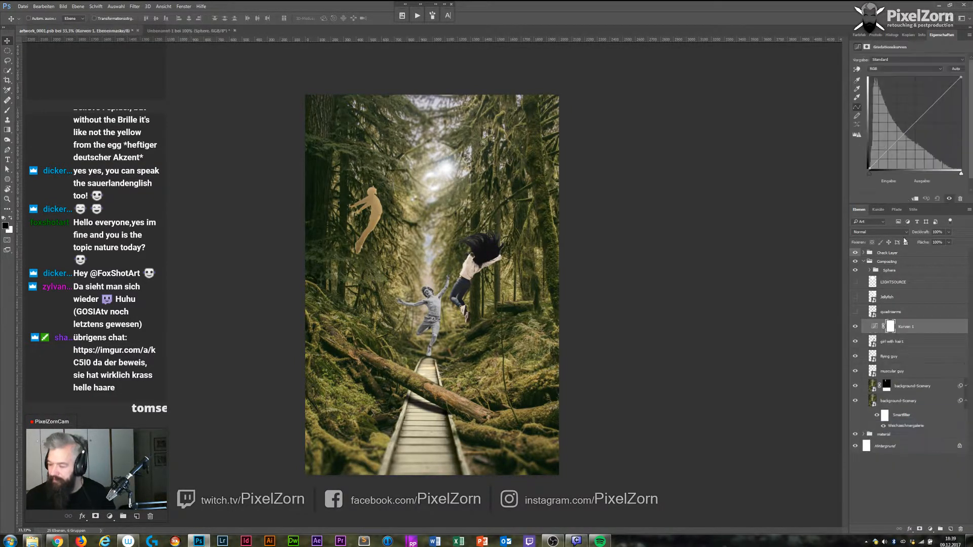
left_click_drag(918, 127, 924, 134)
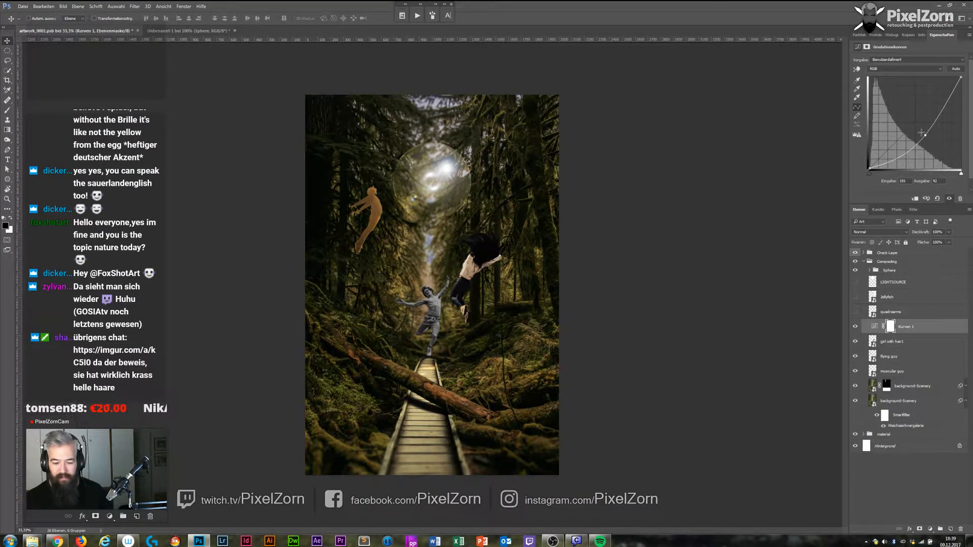
Rename the darkening Curves layer to -Illumination.
left_click(908, 328)
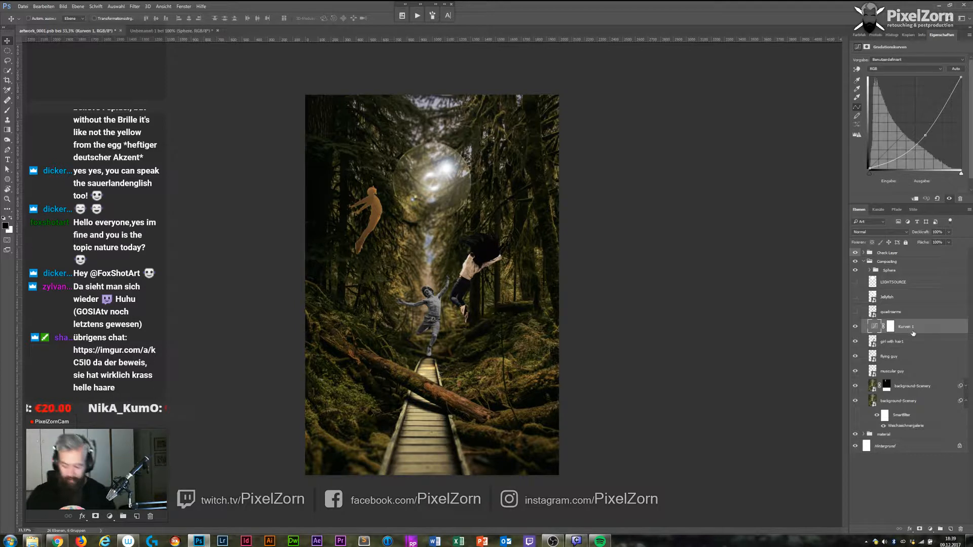
double_click(905, 328)
type("li")
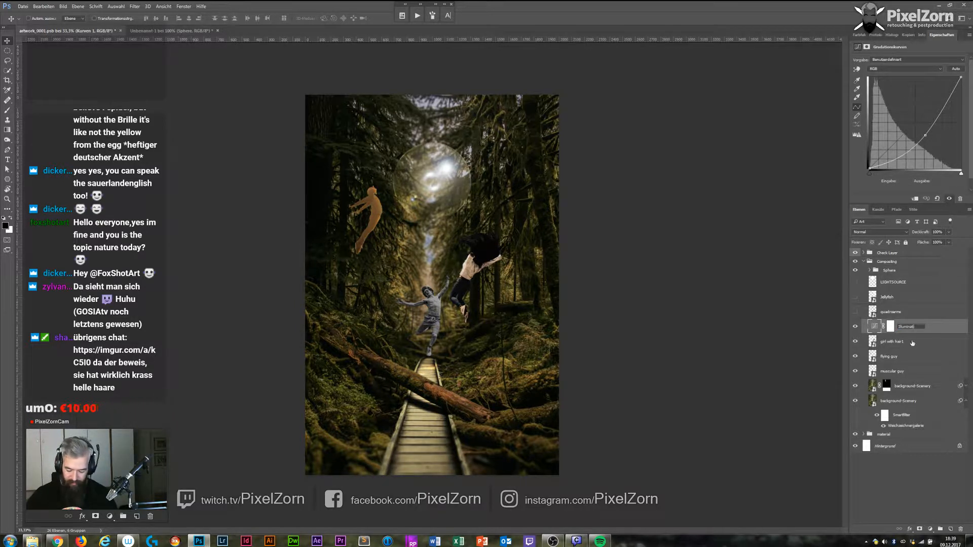
key("Return")
double_click(910, 329)
key("Home")
type("-")
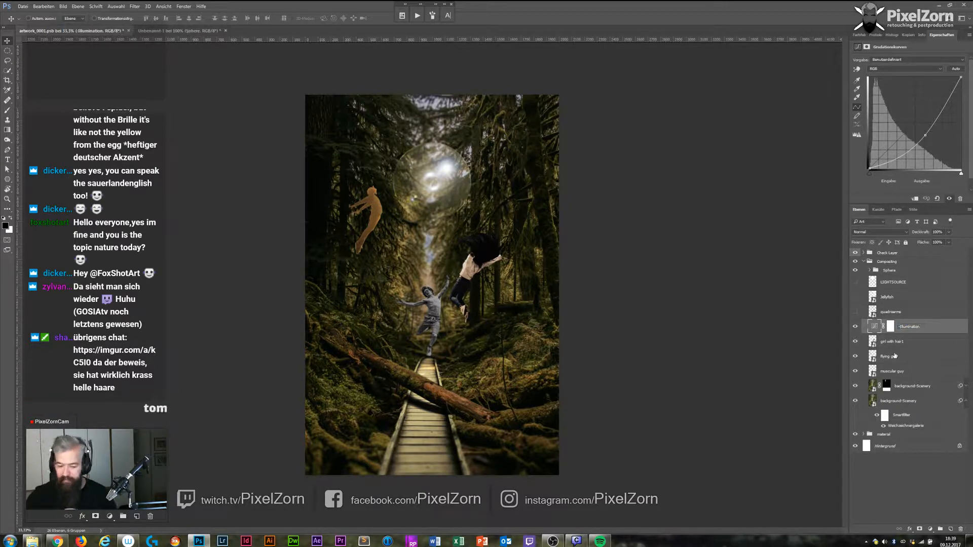
Duplicate the -Illumination layer and bend the copy's curve upward to brighten the image, to about input 90 and output 177.
key("ctrl+j")
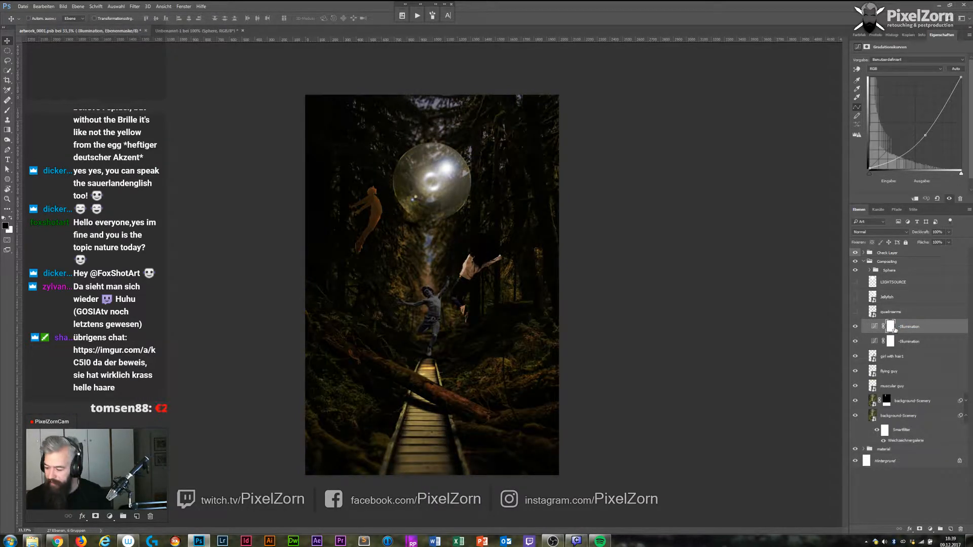
left_click_drag(925, 135, 902, 103)
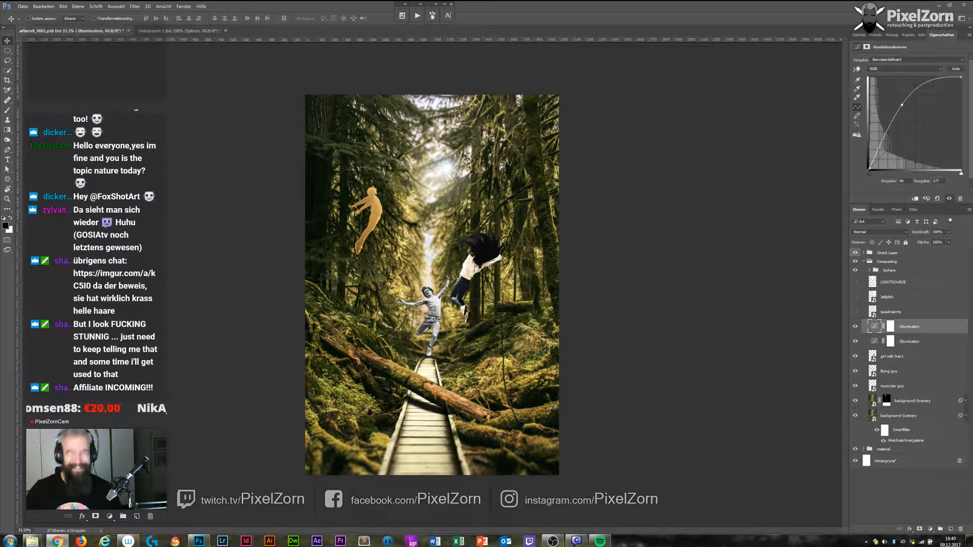
Draw a radial gradient from the sphere's centre on the brightening layer's mask, invert the mask, and check the layer's effect.
left_click(890, 339)
left_click(875, 328)
left_click(891, 327)
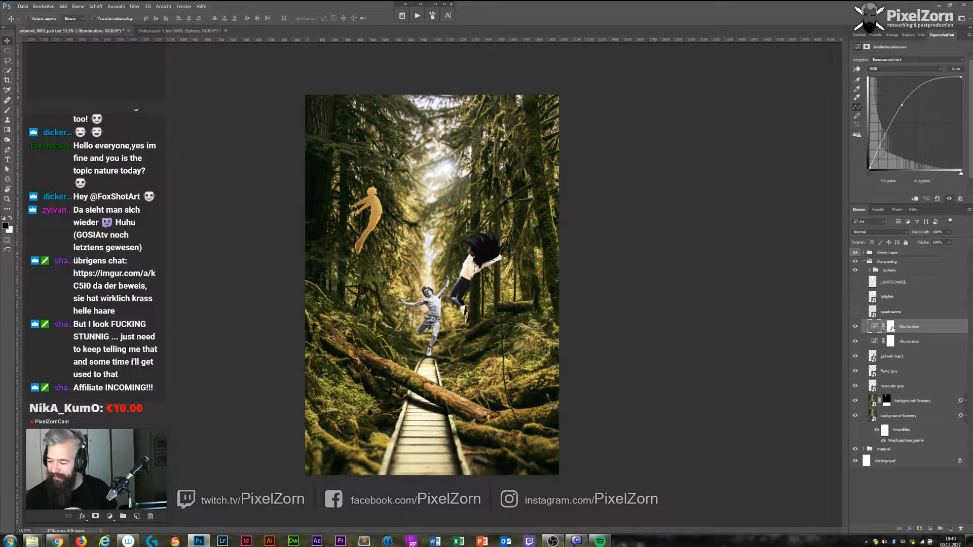
key("g")
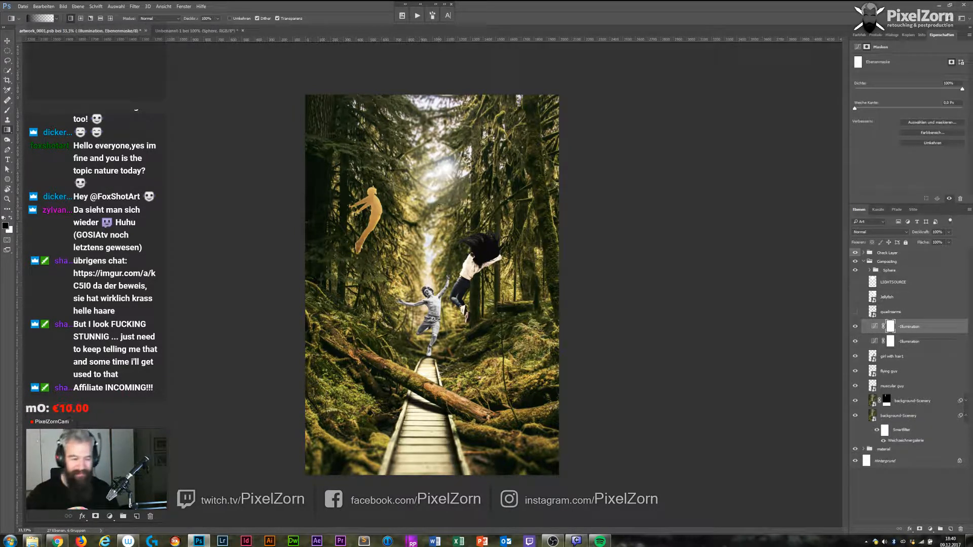
left_click(81, 18)
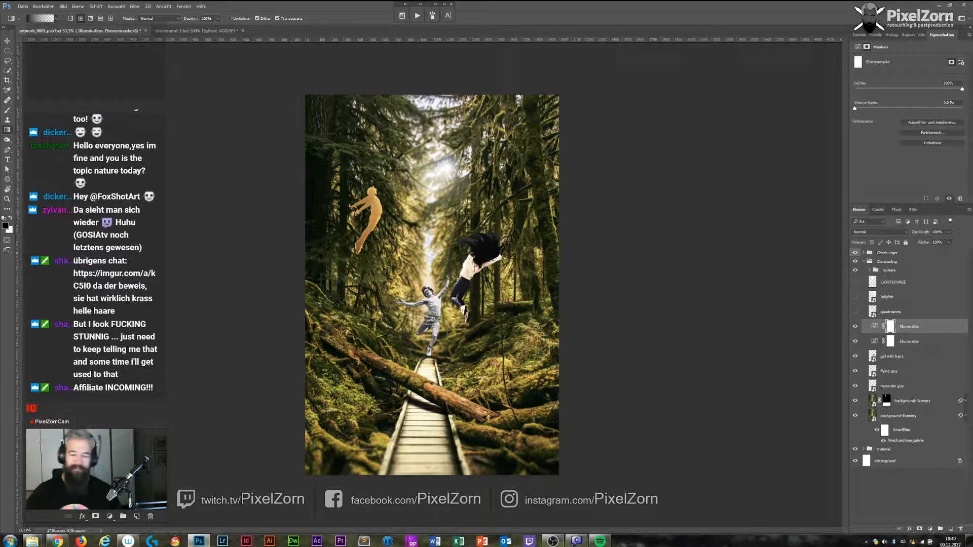
left_click_drag(433, 179, 538, 301)
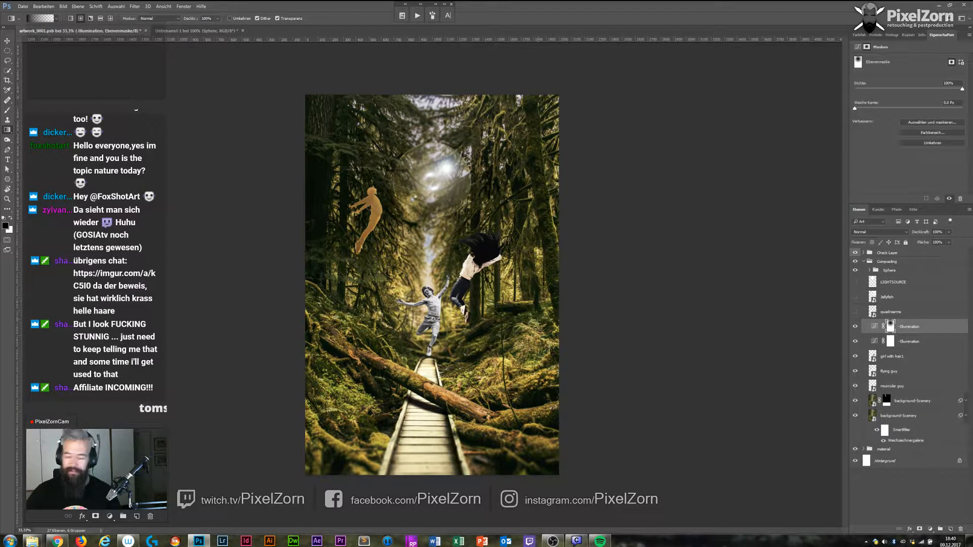
key("ctrl+i")
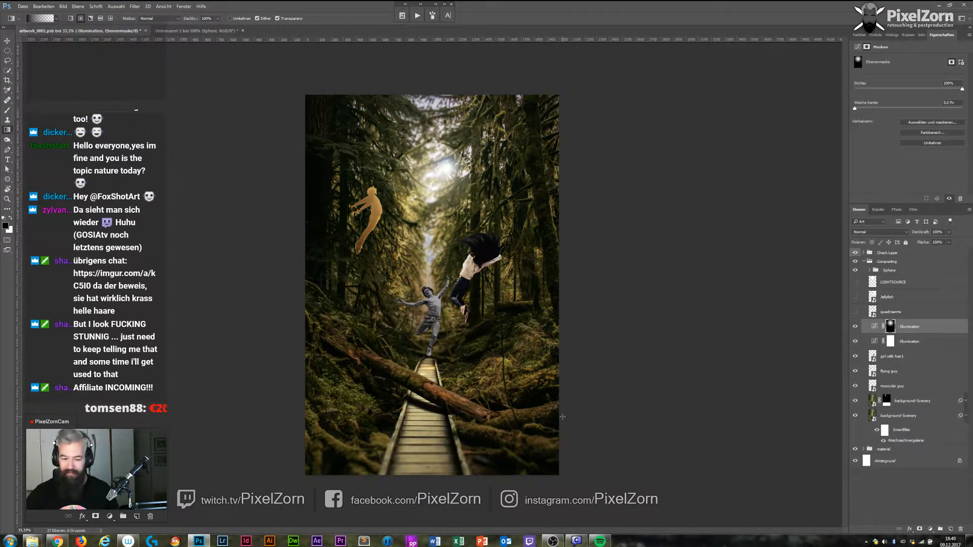
left_click(855, 326)
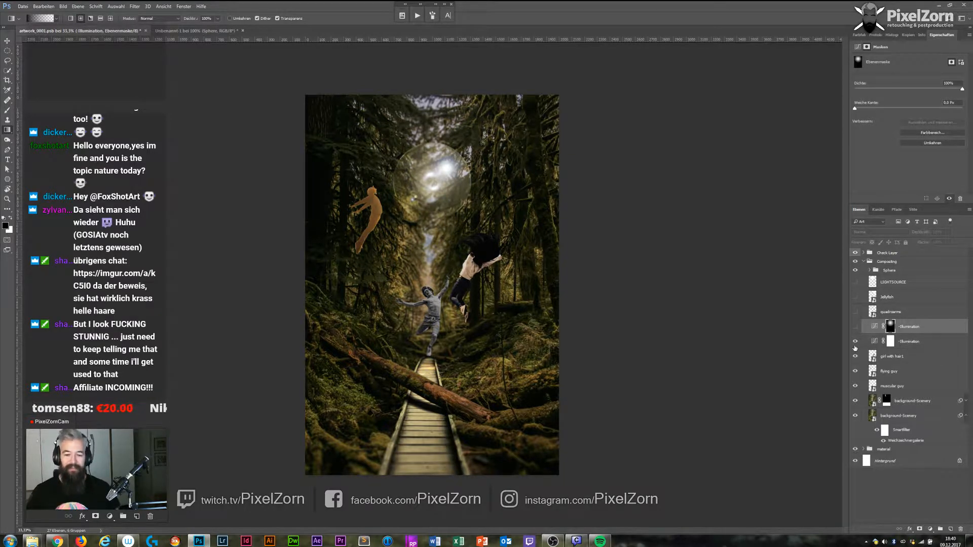
left_click(855, 327)
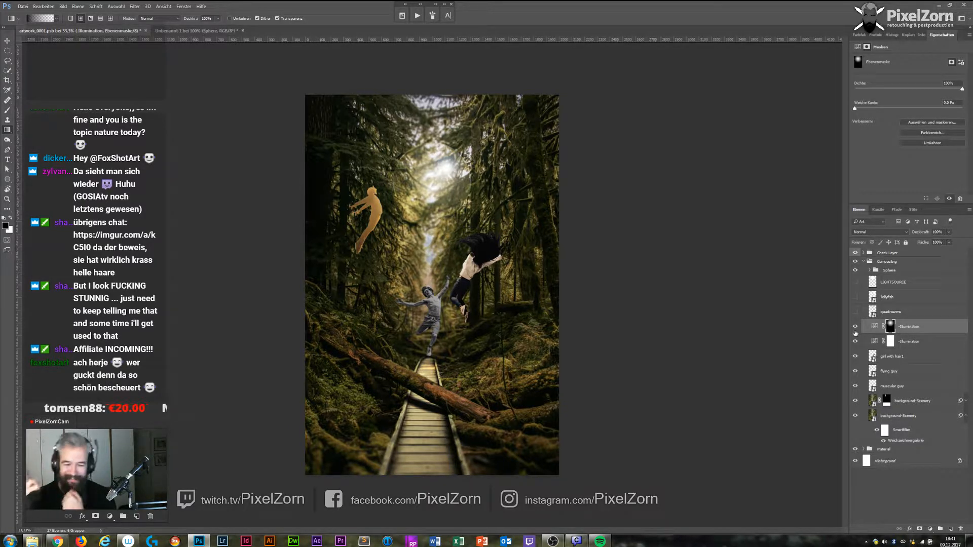
Copy the brightening layer's radial mask, inverted, onto the darkening curves layer below, replacing its existing mask.
left_click(855, 341)
left_click(855, 342)
left_click_drag(891, 327, 890, 344)
key("Return")
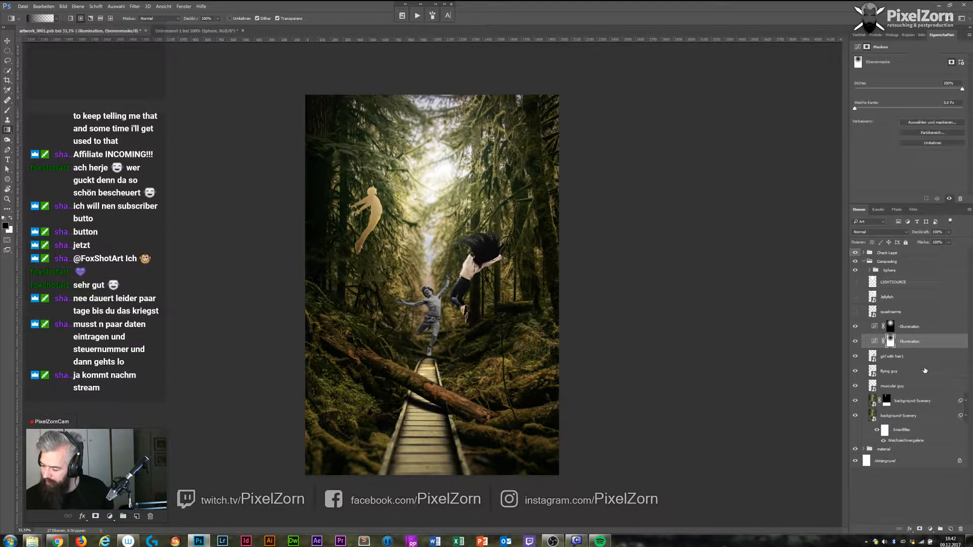
Compare the image with and without the Sphere group.
left_click(913, 356)
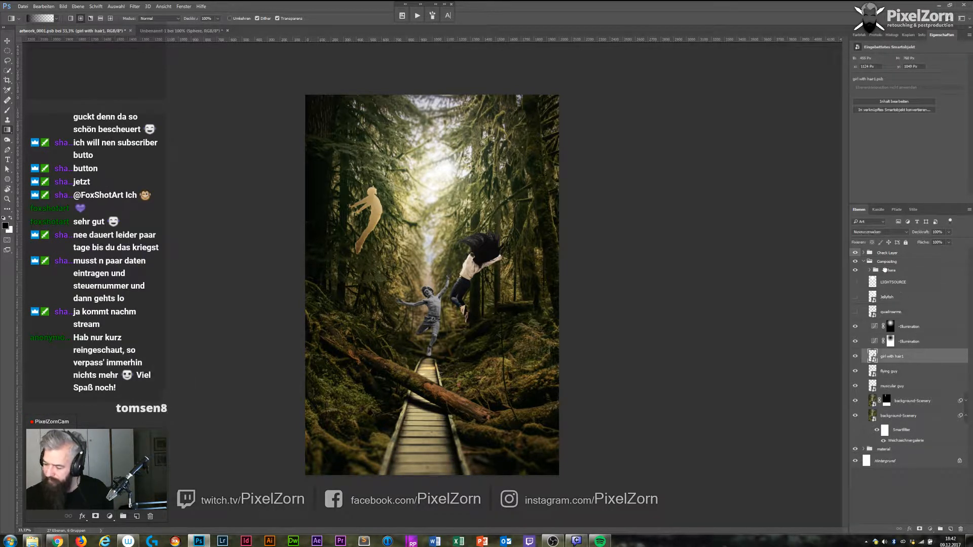
left_click(882, 270)
left_click(856, 271)
left_click(856, 271)
left_click(856, 271)
left_click(856, 270)
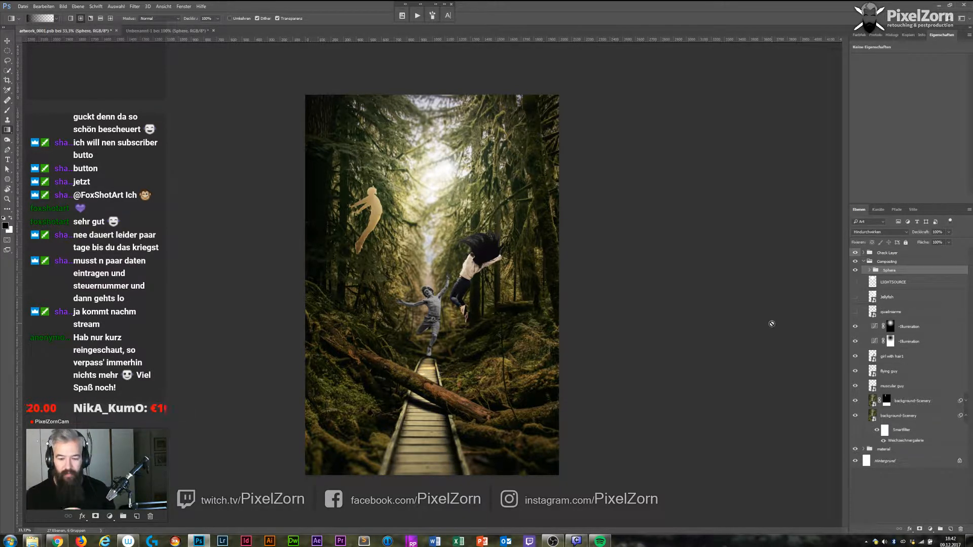
left_click(917, 327)
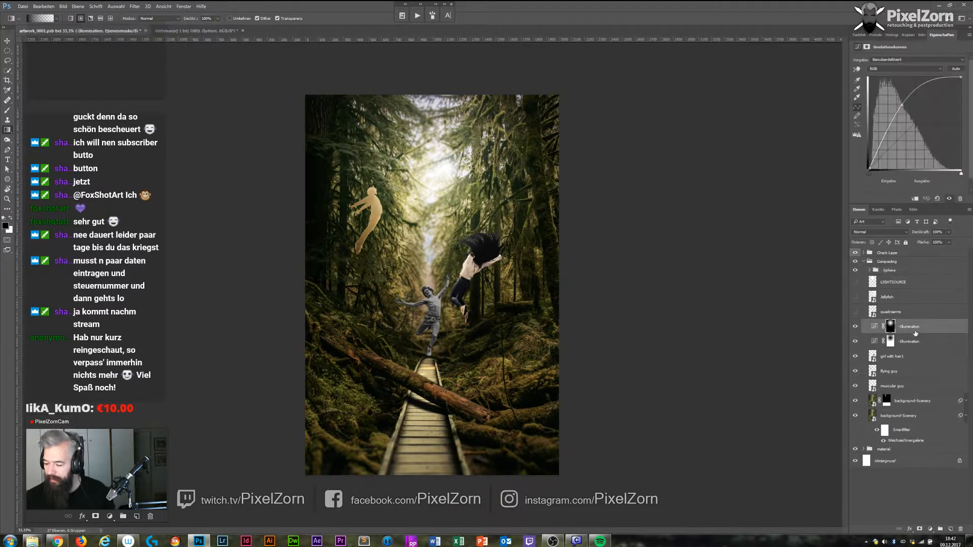
left_click(923, 343, "shift")
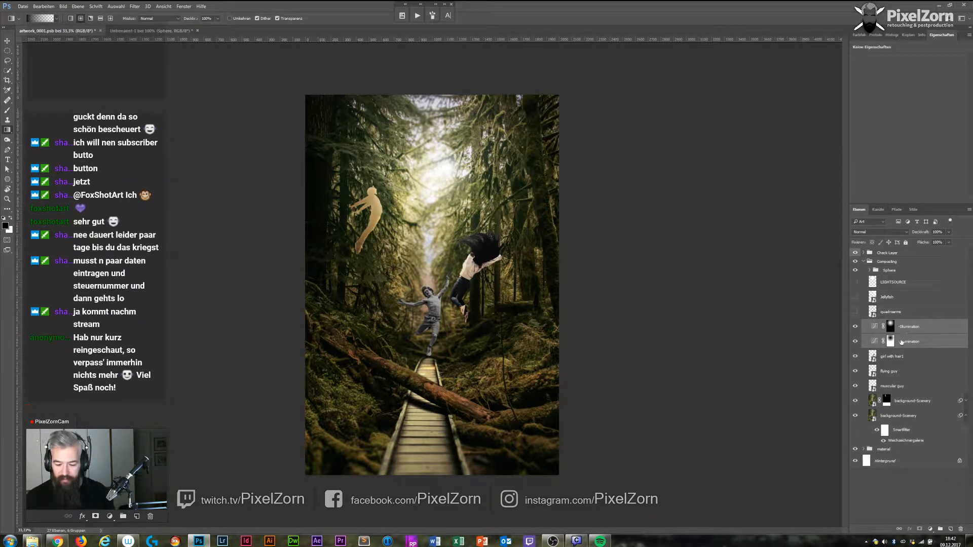
left_click(910, 328)
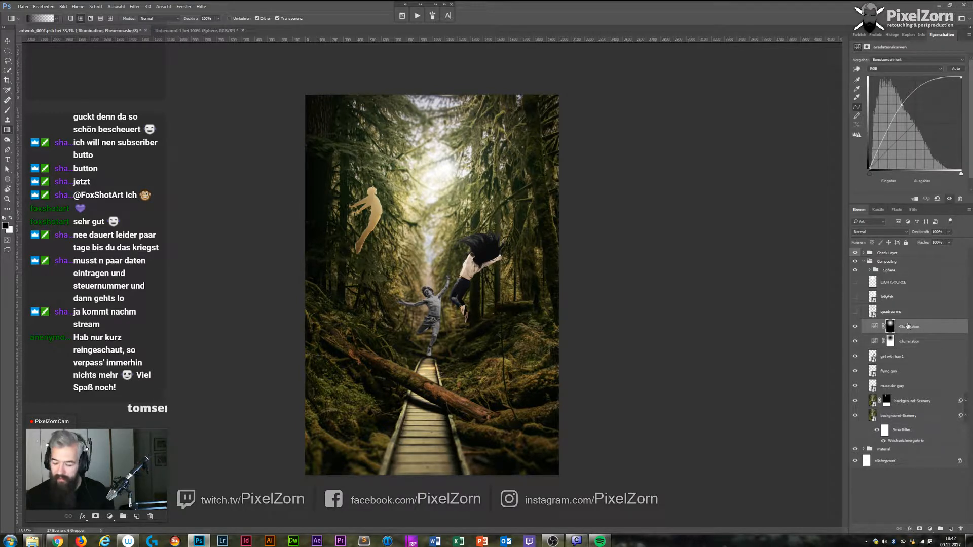
left_click(904, 357)
Try a slight move of the flying guy, undo it, and compare the image with and without the figure.
left_click(902, 373)
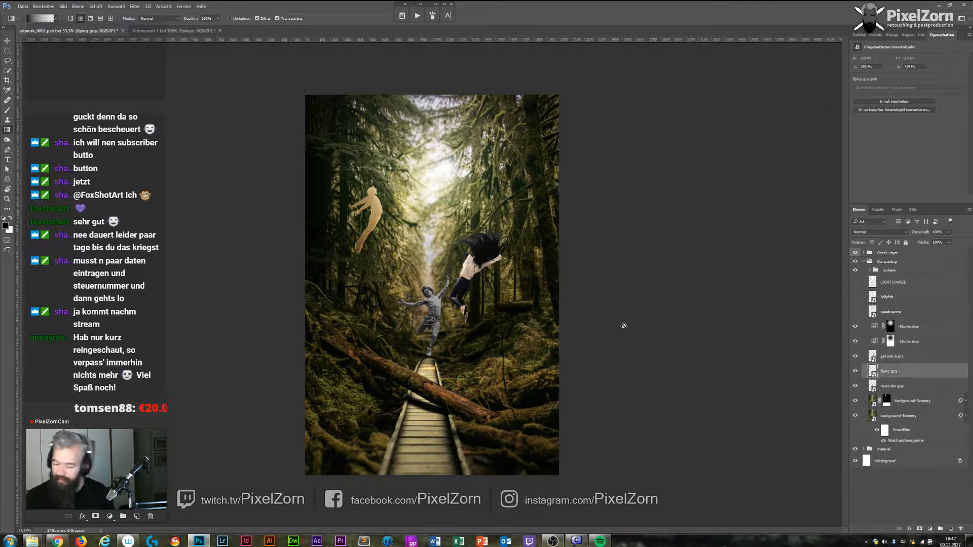
left_click(380, 213)
key("Return")
key("v")
mouse_move(377, 220)
left_mouse_down()
mouse_move(408, 210)
mouse_move(374, 222)
left_mouse_up()
key("ctrl+z")
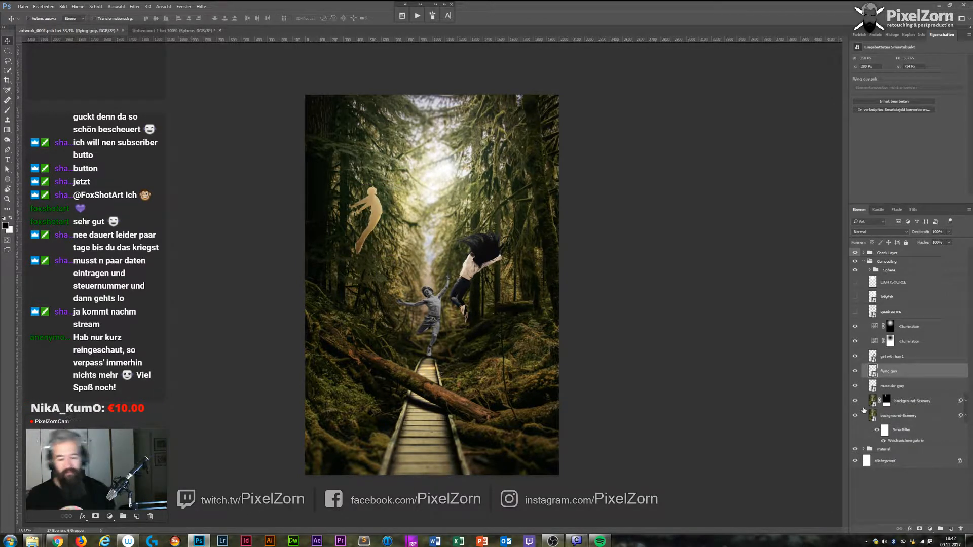
left_click(856, 371)
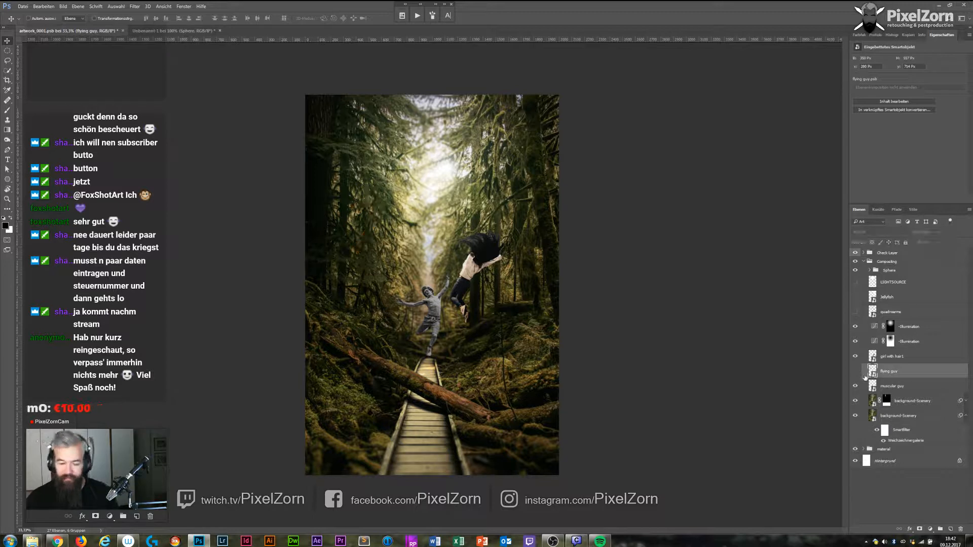
left_click(856, 372)
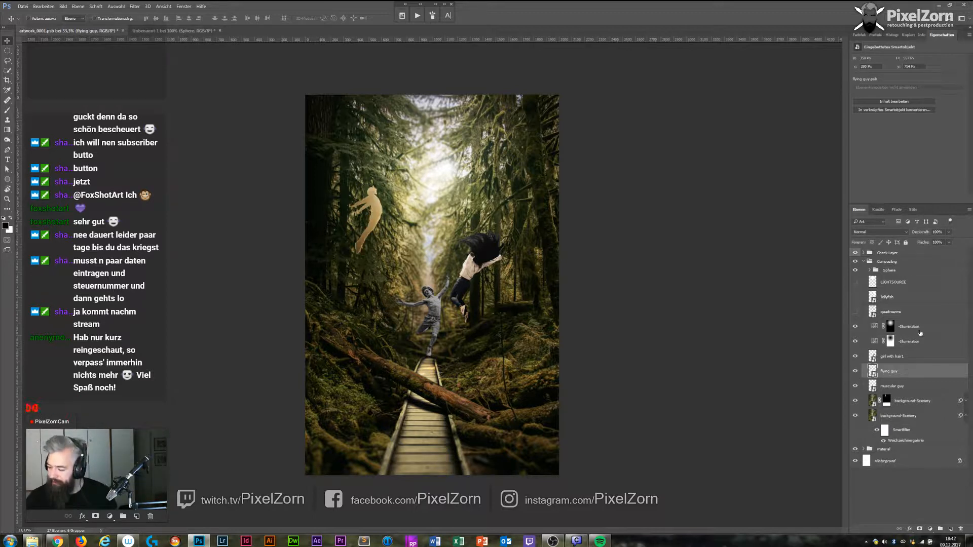
Add a Curves adjustment layer above both illumination layers and put it in a group named Night.
left_click(918, 329)
left_click(930, 529)
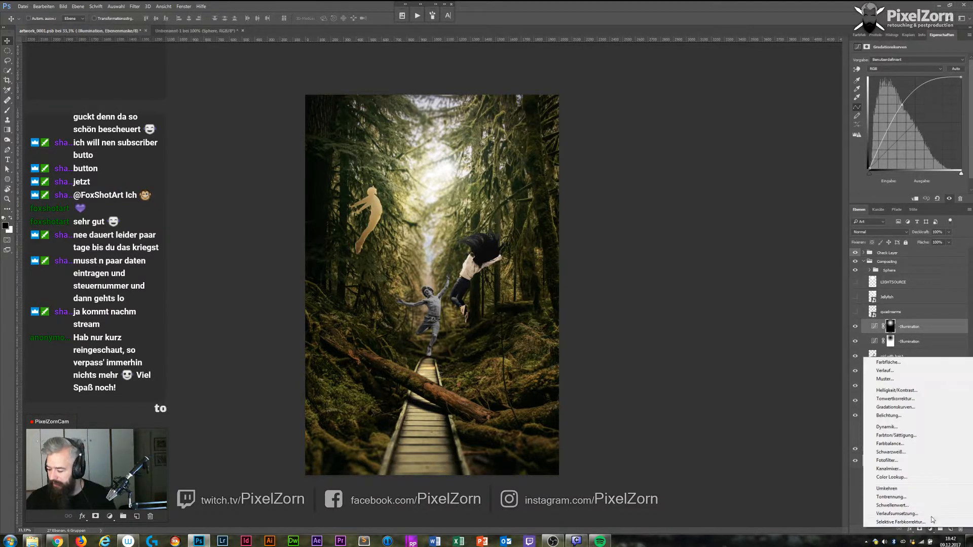
left_click(896, 407)
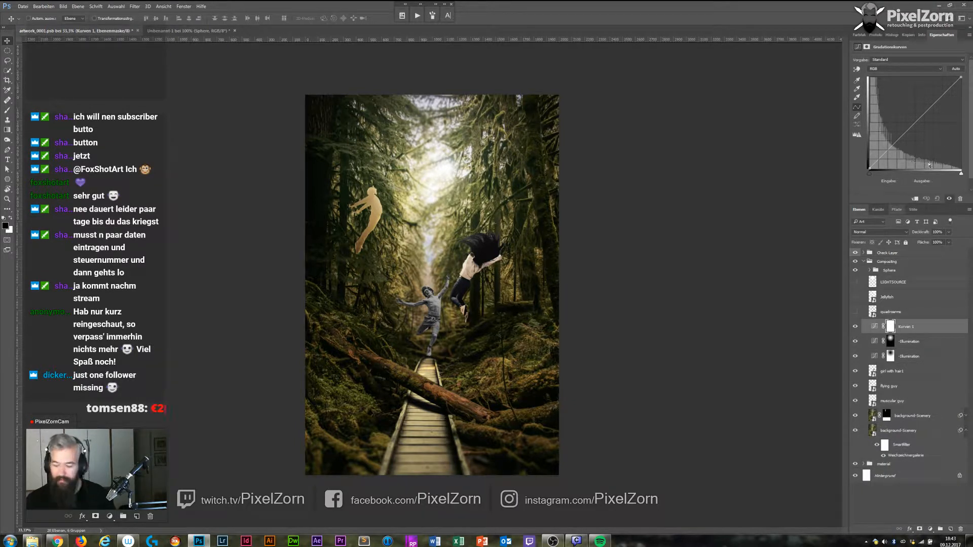
key("ctrl+g")
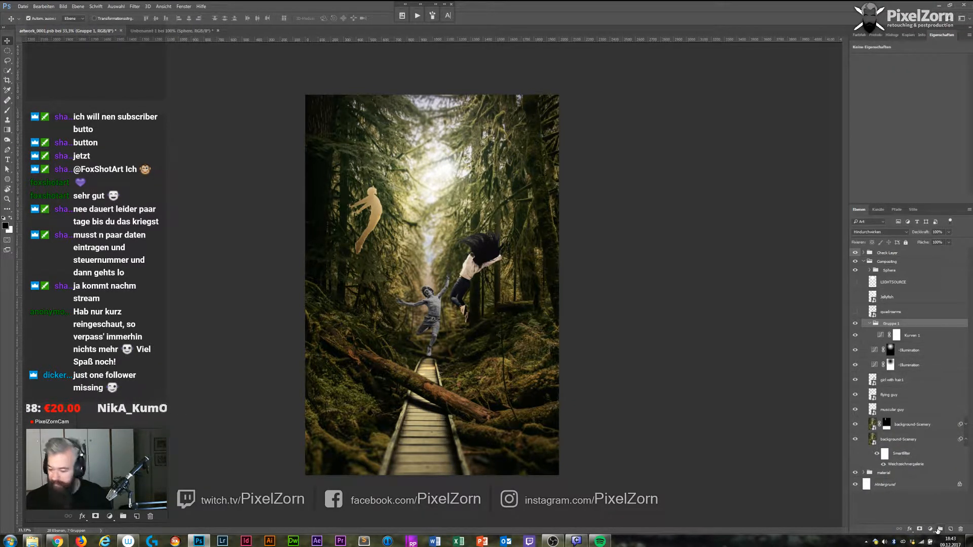
double_click(890, 324)
type("Night")
key("Return")
Add a Hue/Saturation adjustment layer inside the Night group, reduce saturation to about -63, and check the image without it.
left_click(894, 335)
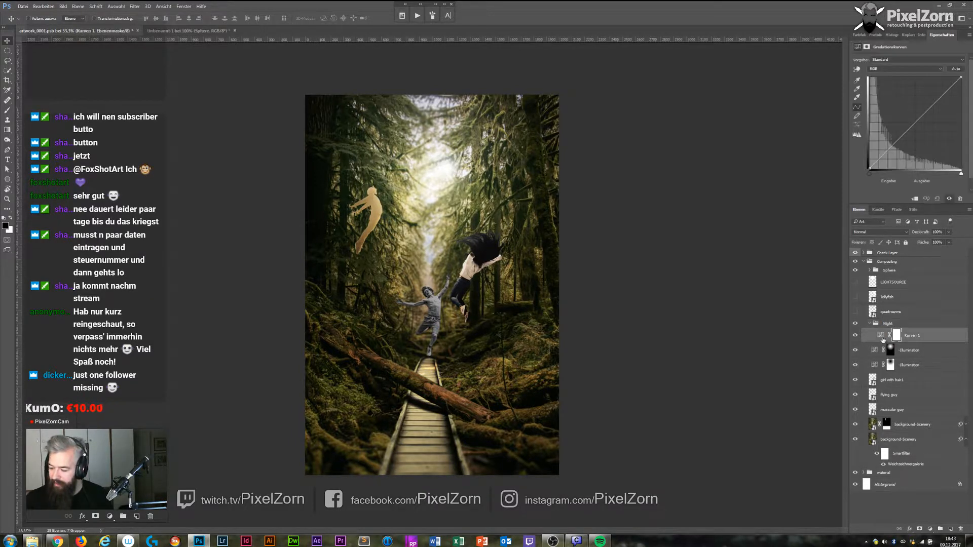
left_click(930, 529)
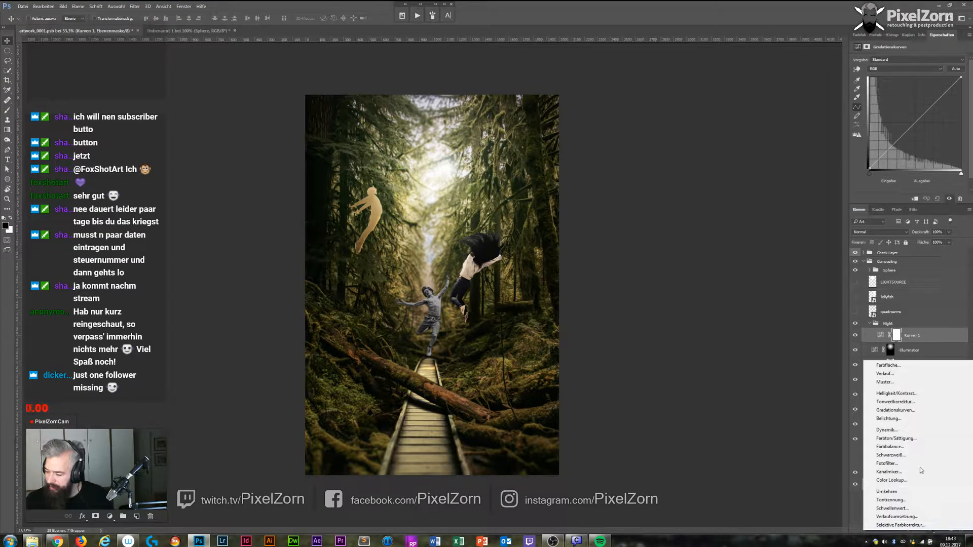
left_click(903, 439)
left_click_drag(910, 103, 874, 104)
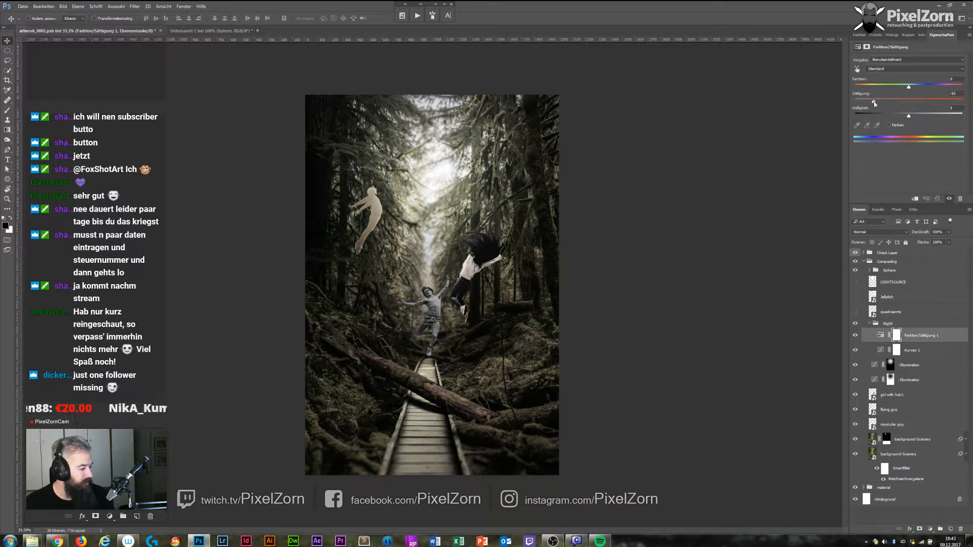
left_click_drag(874, 103, 876, 103)
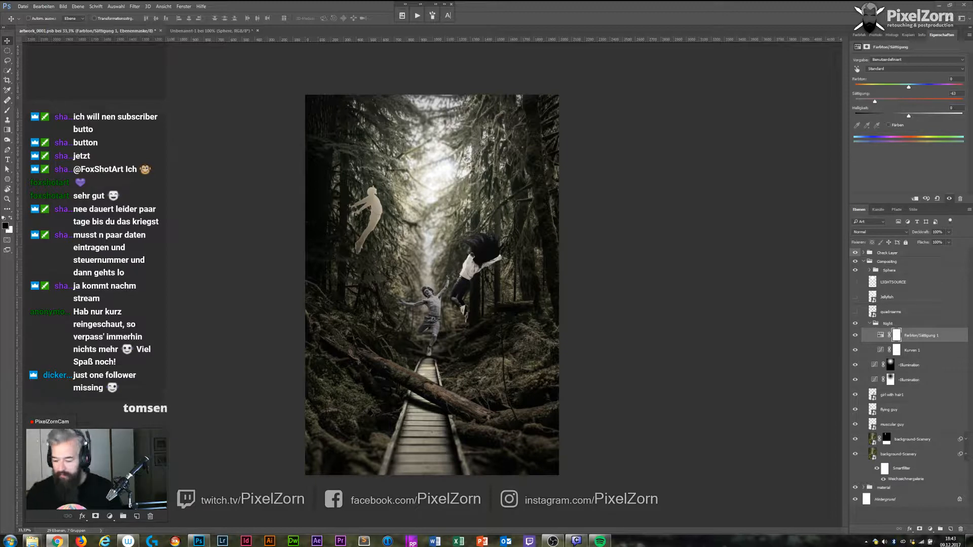
left_click(856, 336)
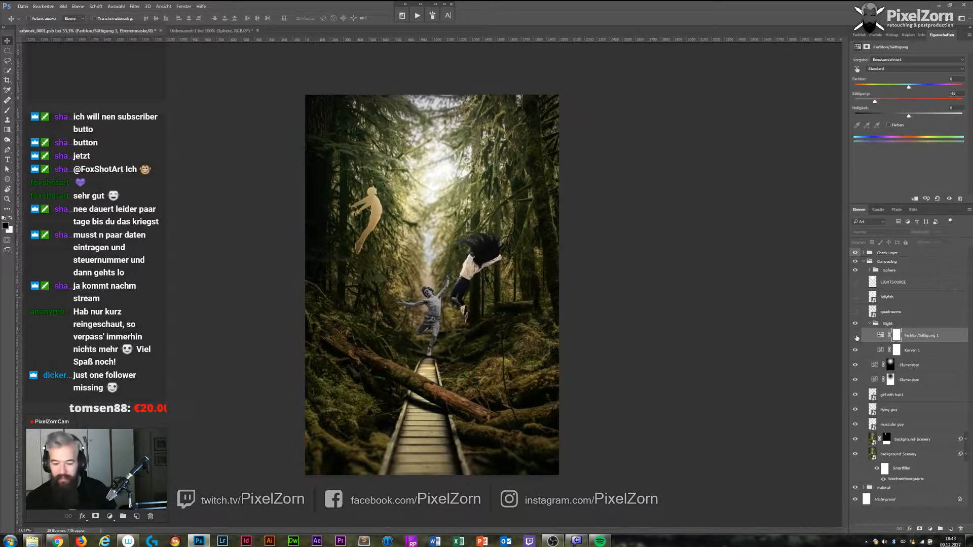
Show the Hue/Saturation layer again, raise the blue midtones in the Curves layer below it and pull the blue white point slightly inward.
left_click(855, 336)
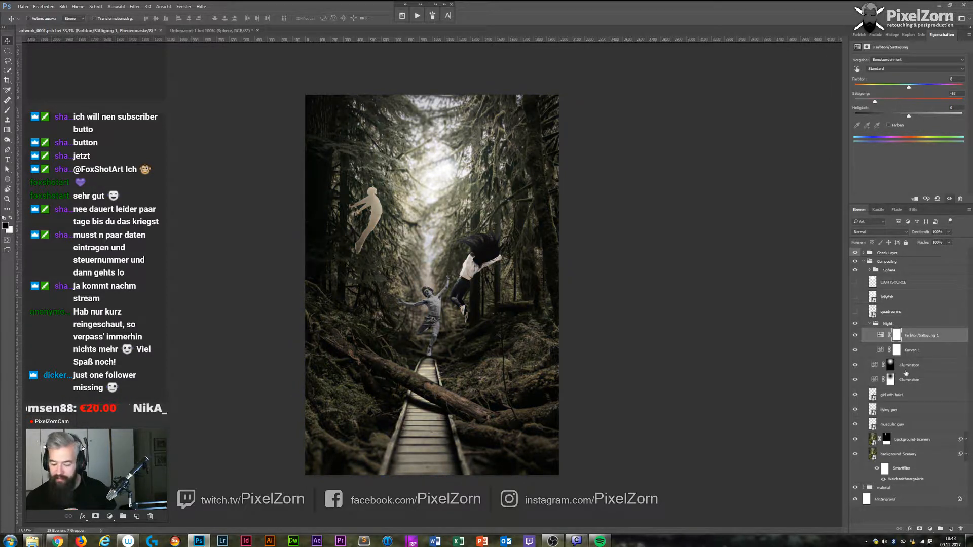
left_click(912, 351)
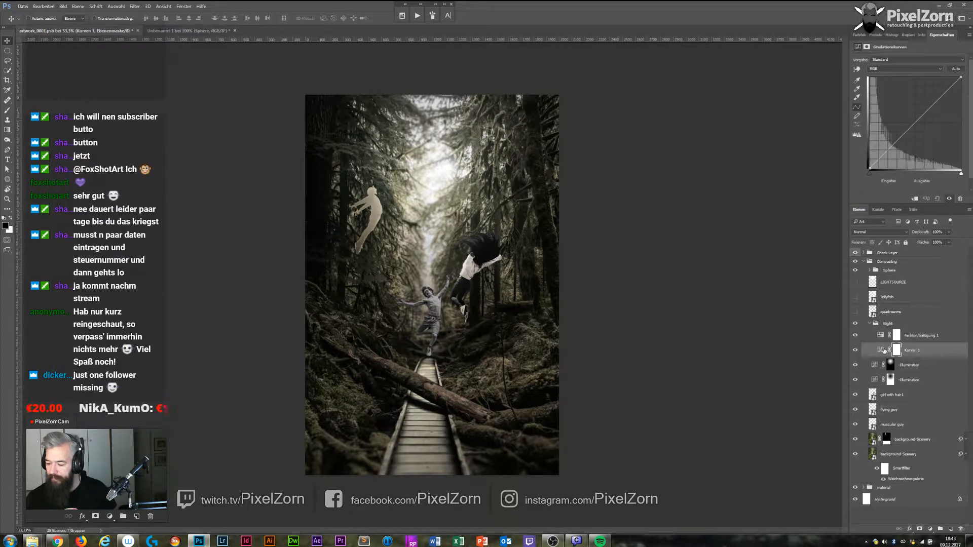
left_click(912, 69)
left_click(893, 90)
left_click_drag(915, 124, 910, 110)
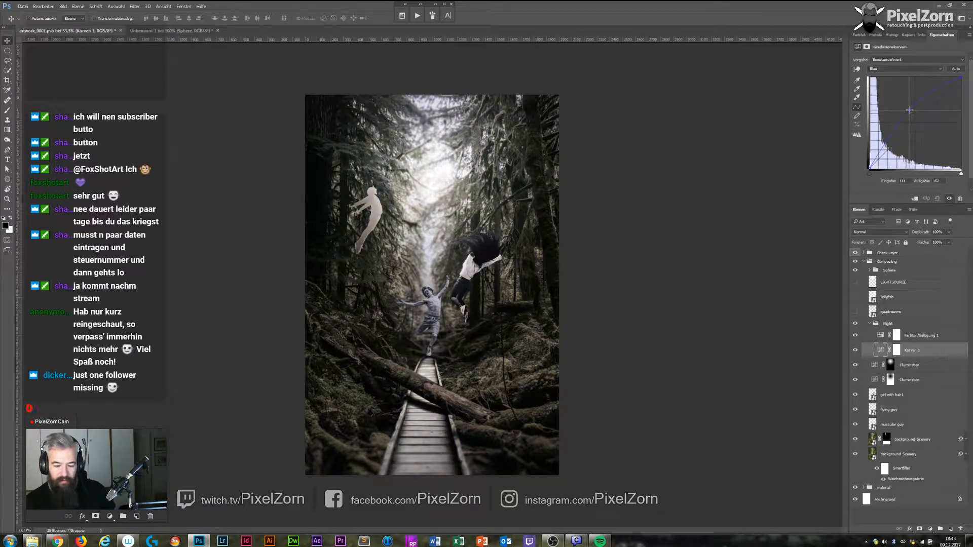
left_click_drag(960, 76, 953, 76)
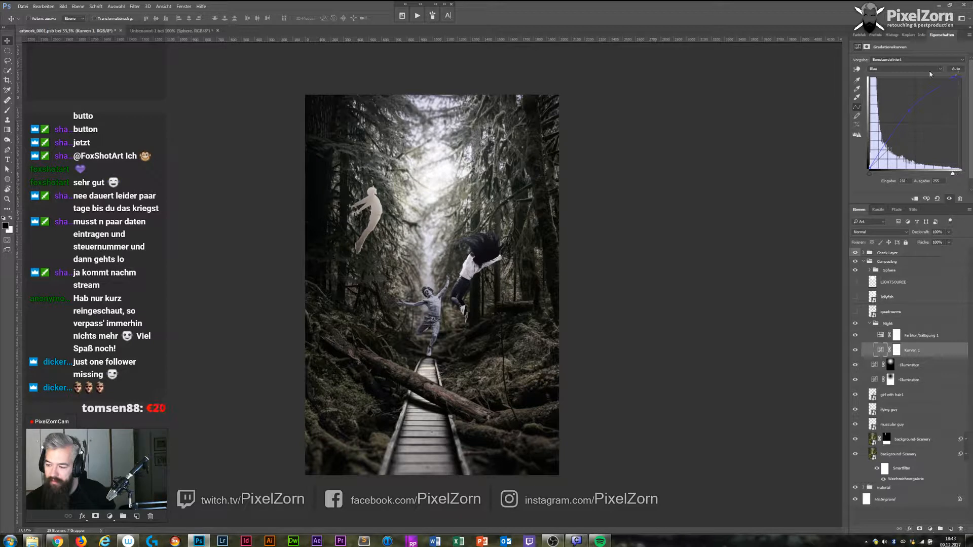
Lower the green and red midtones in the same Curves layer and check the image with and without it.
left_click(905, 69)
left_click(905, 84)
left_click_drag(924, 114, 917, 127)
left_click(905, 69)
left_click(900, 80)
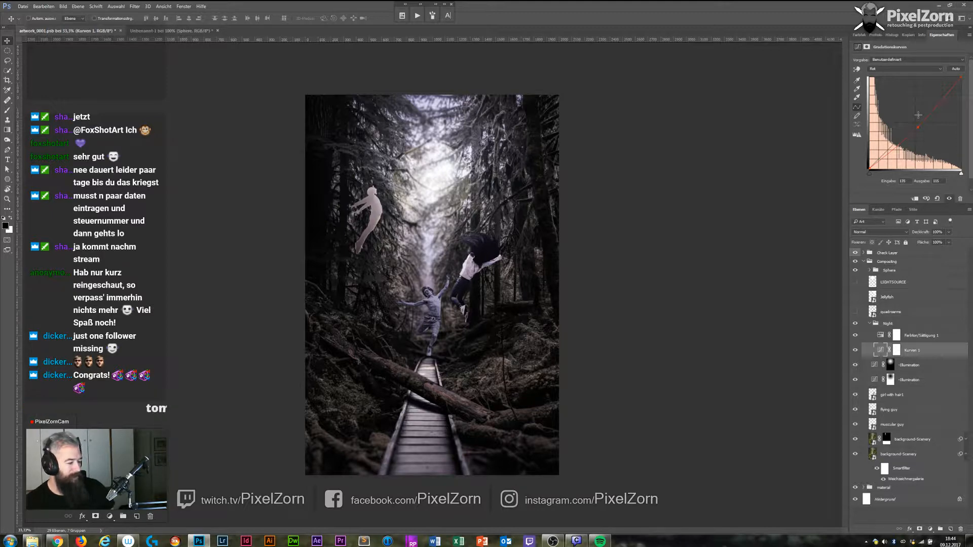
mouse_move(856, 350)
left_mouse_down()
mouse_move(856, 337)
mouse_move(856, 352)
left_mouse_up()
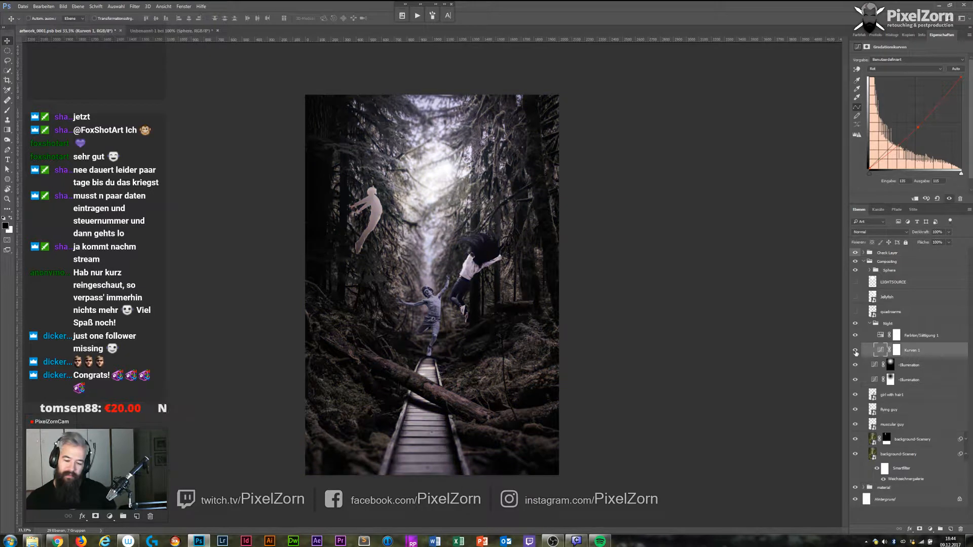
Move the Curves layer above the Hue/Saturation layer inside the Night group.
left_click(921, 384)
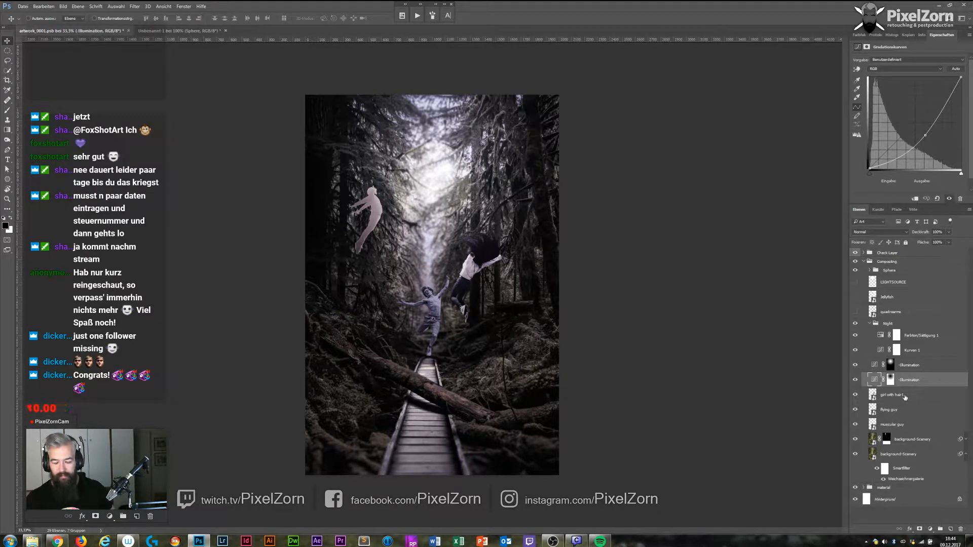
left_click(926, 341)
double_click(913, 336)
left_click_drag(920, 353, 884, 328)
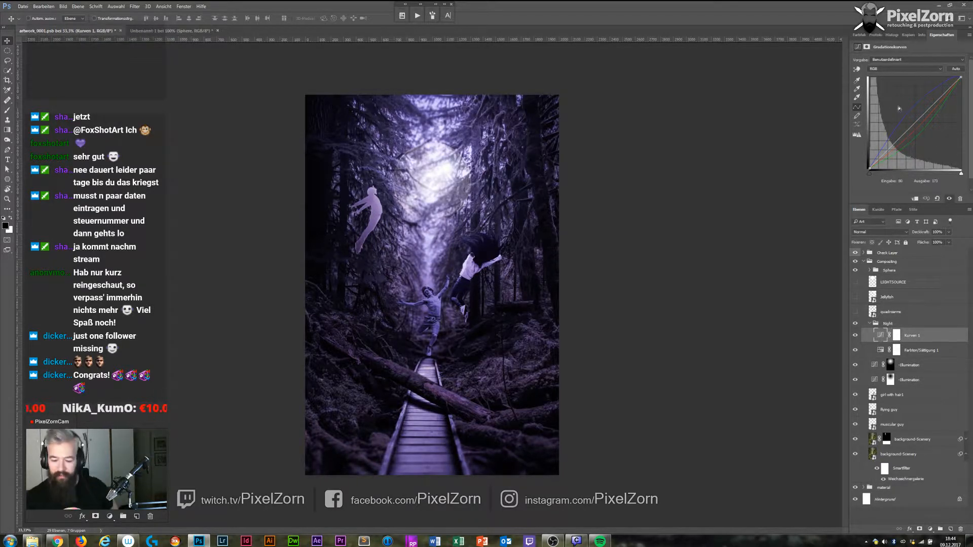
Reduce the blue midtones of the Night group's Curves layer and raise its green midtones slightly.
left_click(903, 69)
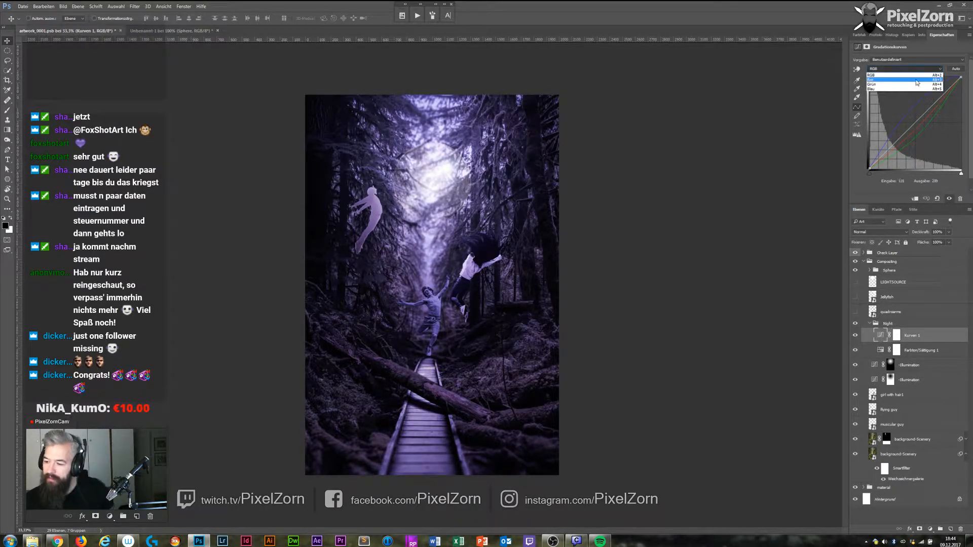
left_click(885, 90)
left_click_drag(916, 121, 915, 117)
left_click(902, 69)
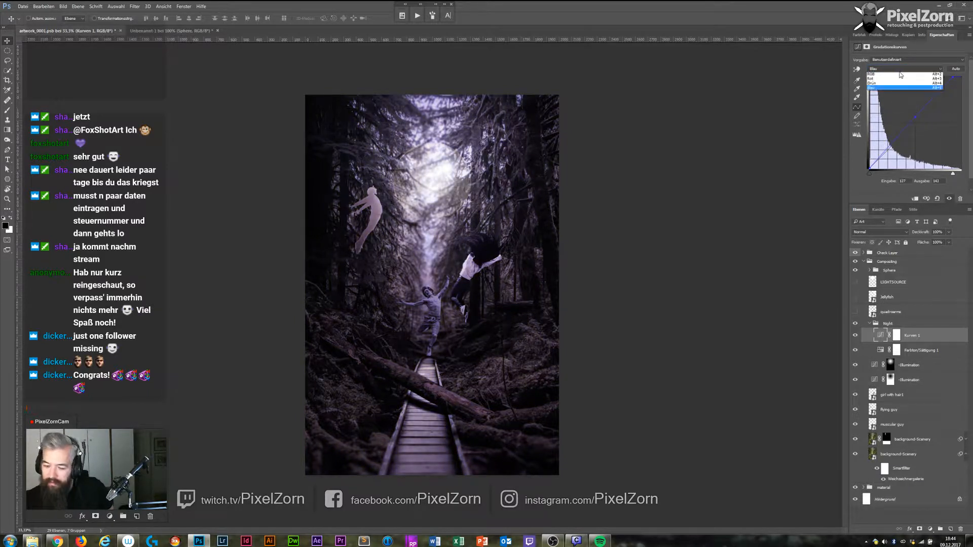
left_click(892, 84)
left_click_drag(926, 127, 923, 126)
Fine-tune the red midtones of the Night group's Curves layer and raise its blue midtones slightly.
left_click(911, 70)
left_click(895, 89)
left_click(896, 69)
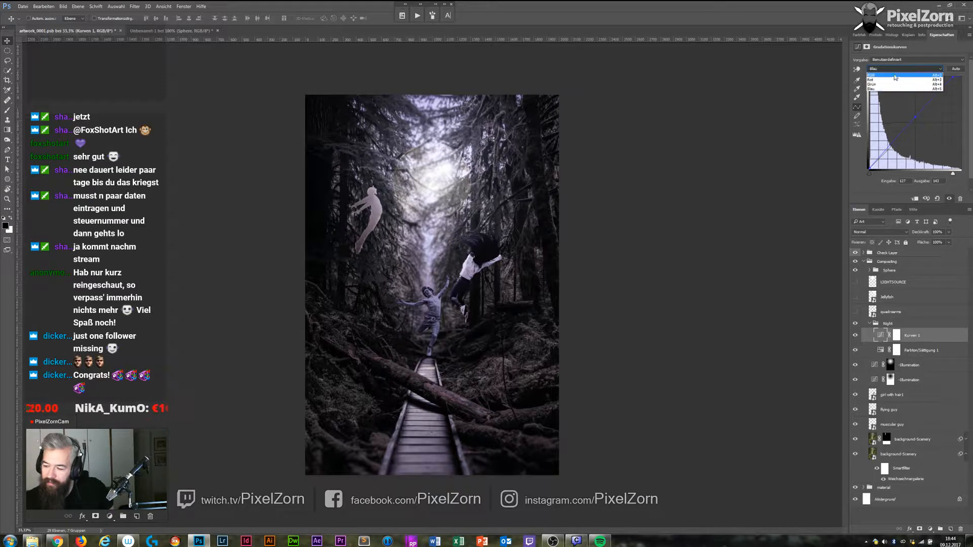
left_click(895, 80)
left_click_drag(919, 126, 918, 126)
left_click(905, 69)
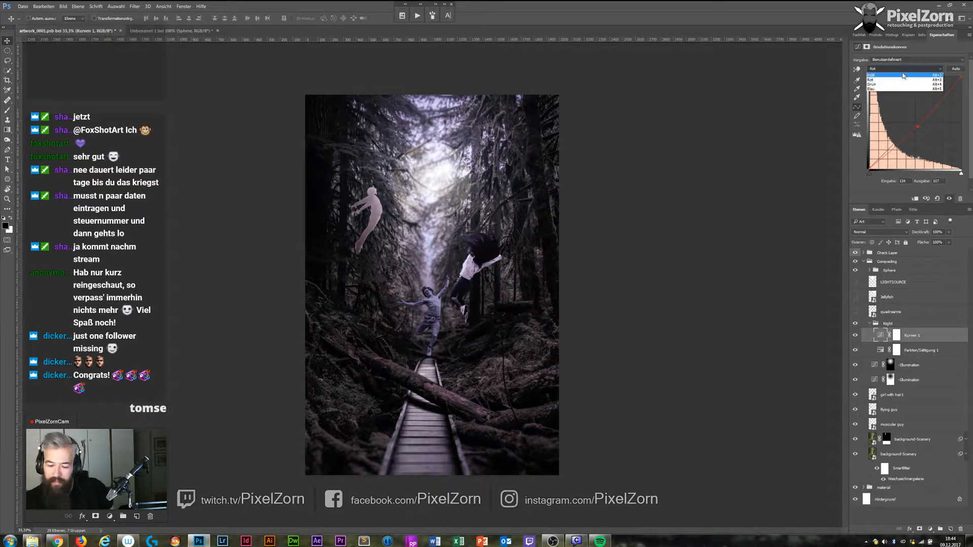
left_click(897, 81)
left_click(905, 69)
left_click(891, 89)
left_click_drag(916, 117, 913, 112)
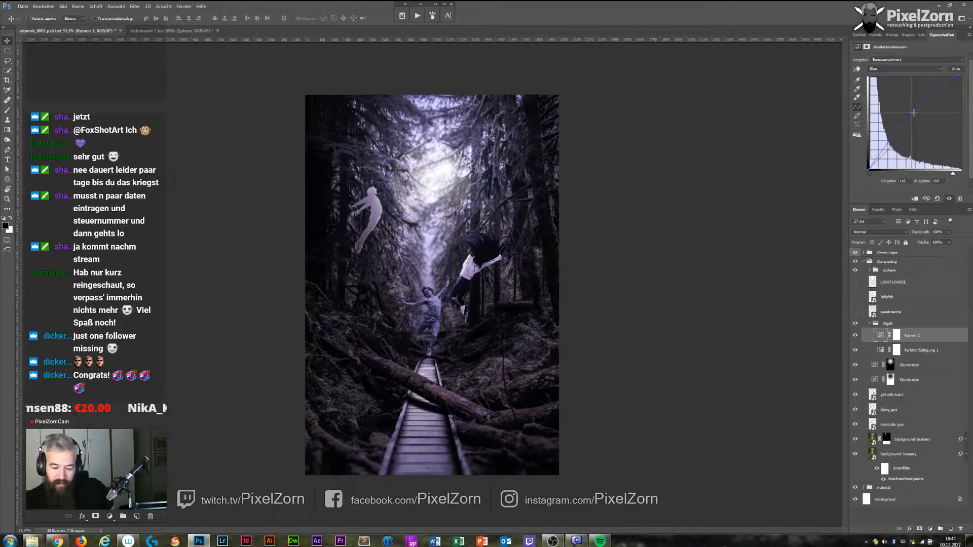
Collapse the Night group, move it above the Sphere group, and check its contents.
left_click(875, 324)
left_click(870, 323)
left_click_drag(874, 323, 878, 270)
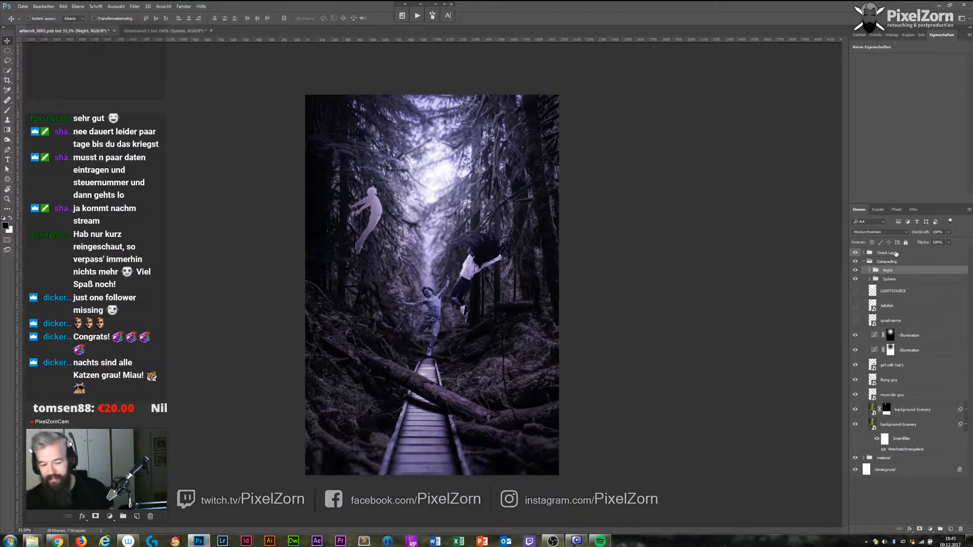
left_click(870, 270)
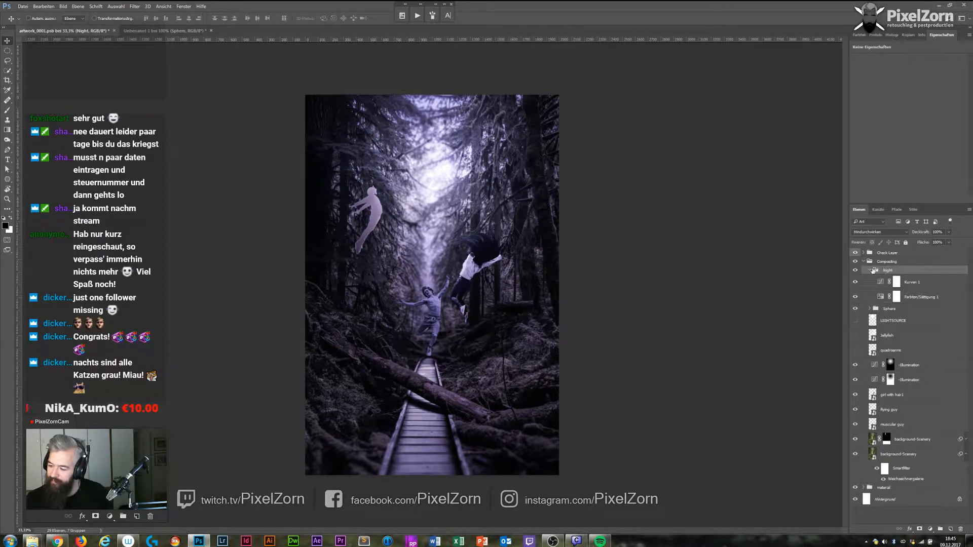
left_click(871, 271)
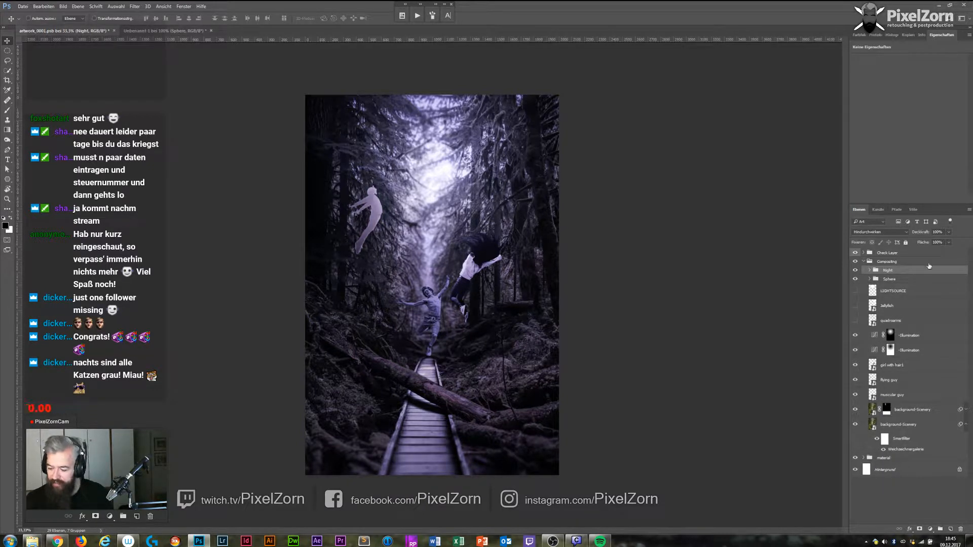
Move both Illumination layers to the top of the Night group and expand the group.
left_click(918, 337)
left_click(914, 350, "shift")
left_click_drag(879, 337, 885, 274)
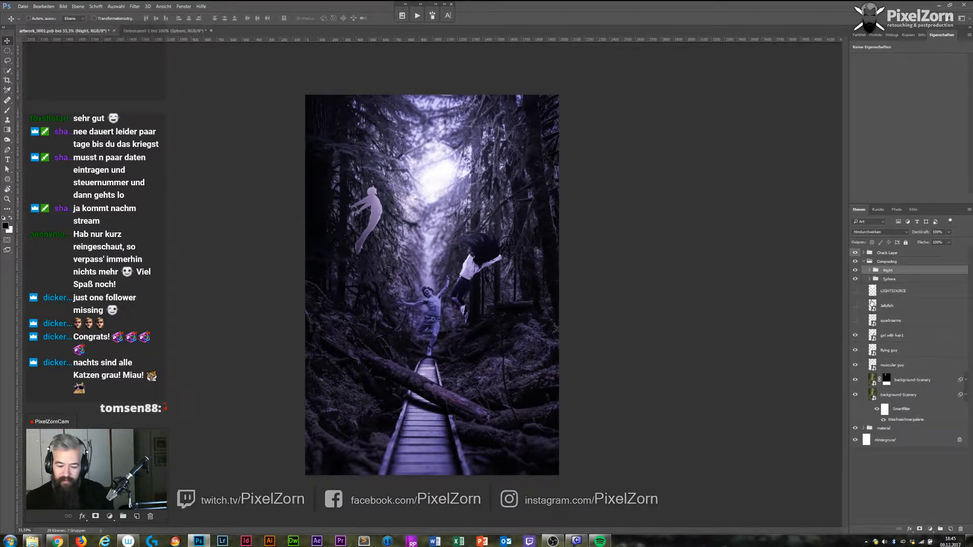
left_click(870, 270)
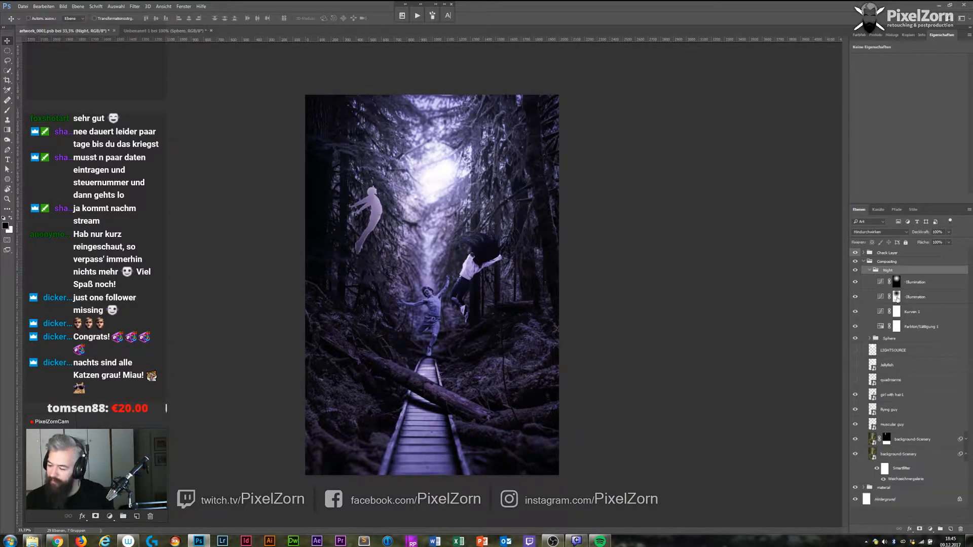
Compare the image with and without the upper Illumination layer.
left_click(856, 282)
left_click(856, 282)
left_click(856, 283)
left_click(857, 283)
left_click(858, 284)
left_click(859, 284)
left_click(859, 285)
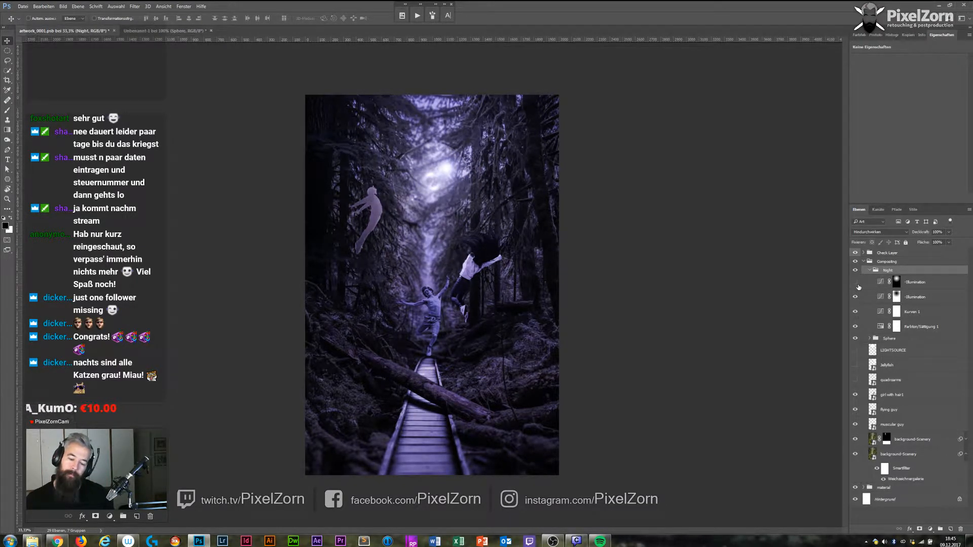
left_click(858, 285)
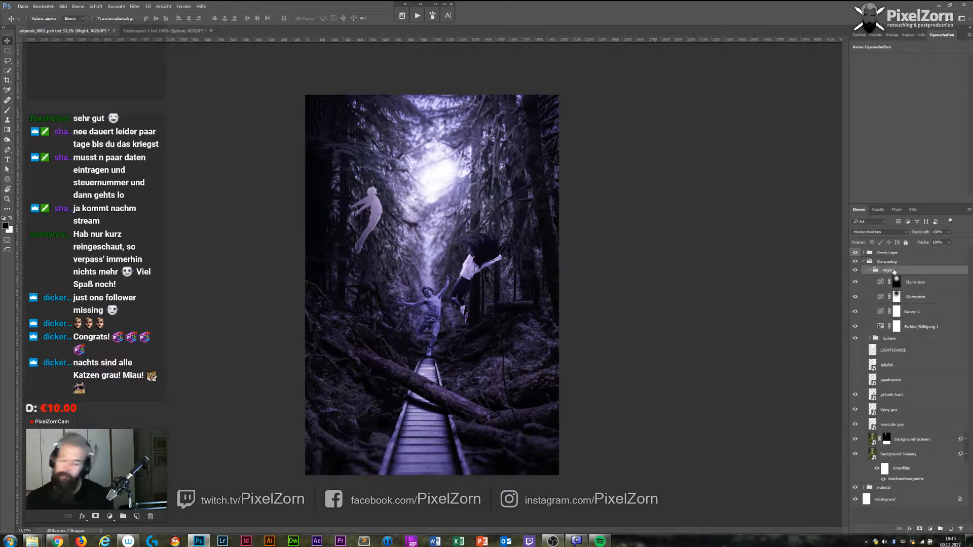
Expand the Sphere group, load the sphere's shape as a selection, and target the upper Illumination layer's mask.
left_click(870, 339)
left_click(879, 350, "ctrl")
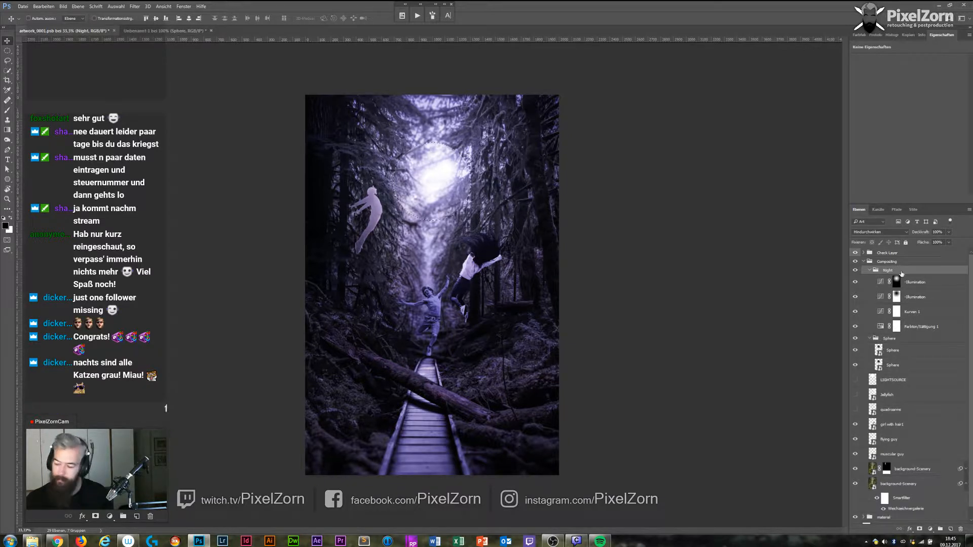
left_click(907, 280)
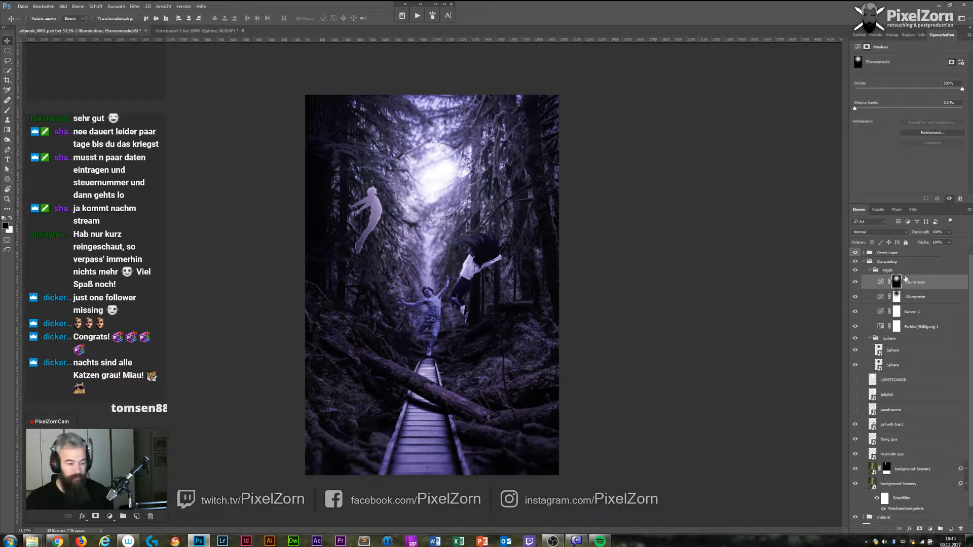
Try filling the sphere selection with black on the upper Illumination mask, deselect, and undo both changes.
key("alt+BackSpace")
key("ctrl+d")
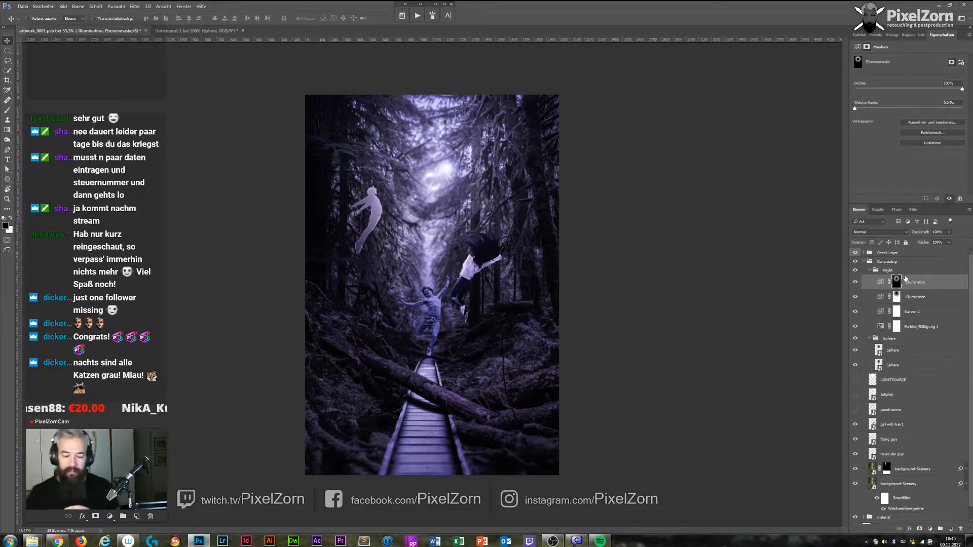
key("ctrl+z")
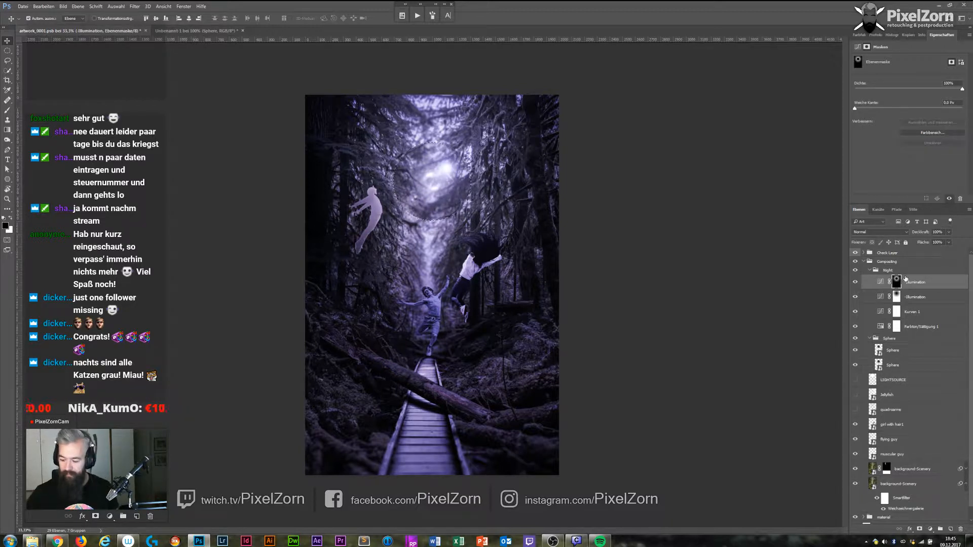
key("ctrl+z")
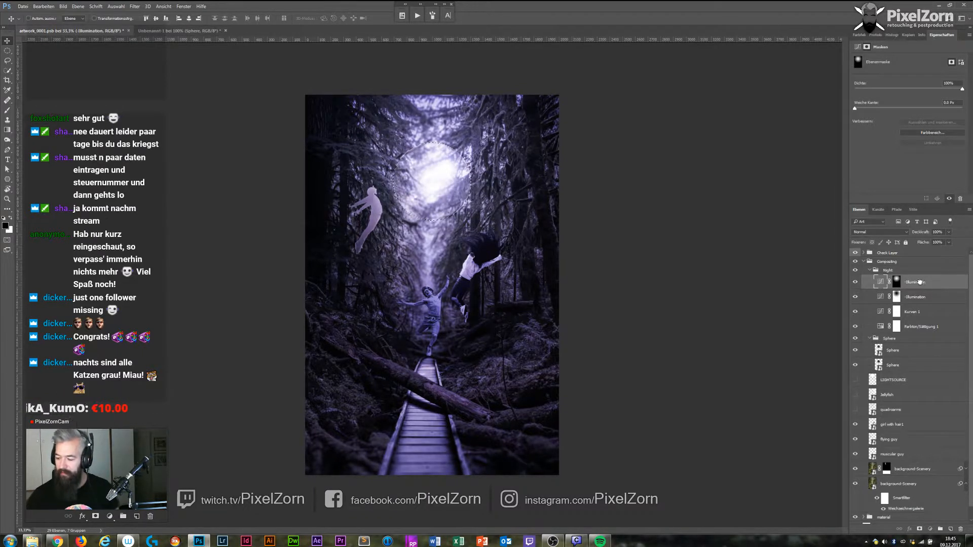
Put the upper Illumination layer in its own group and add a group mask that hides the selected sphere area.
key("ctrl+g")
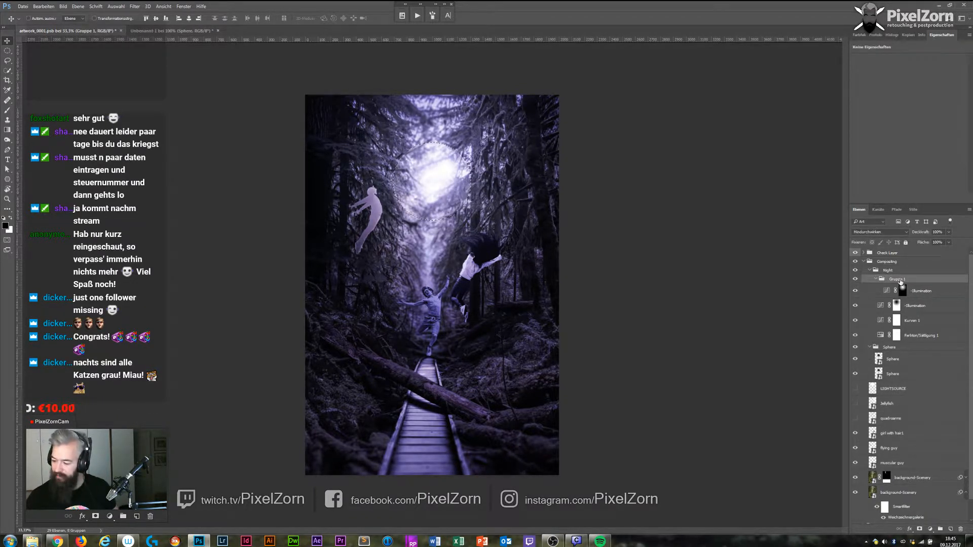
left_click(920, 530)
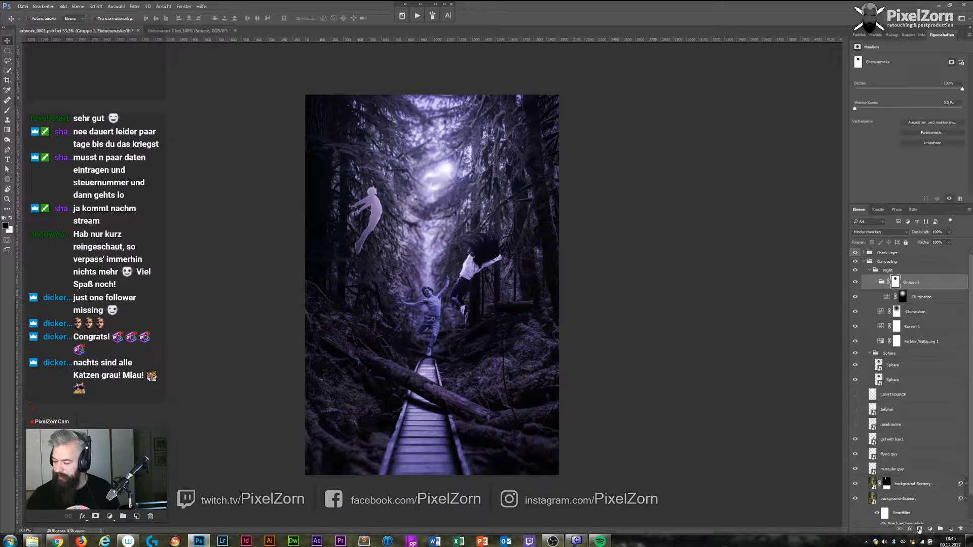
left_click(903, 297)
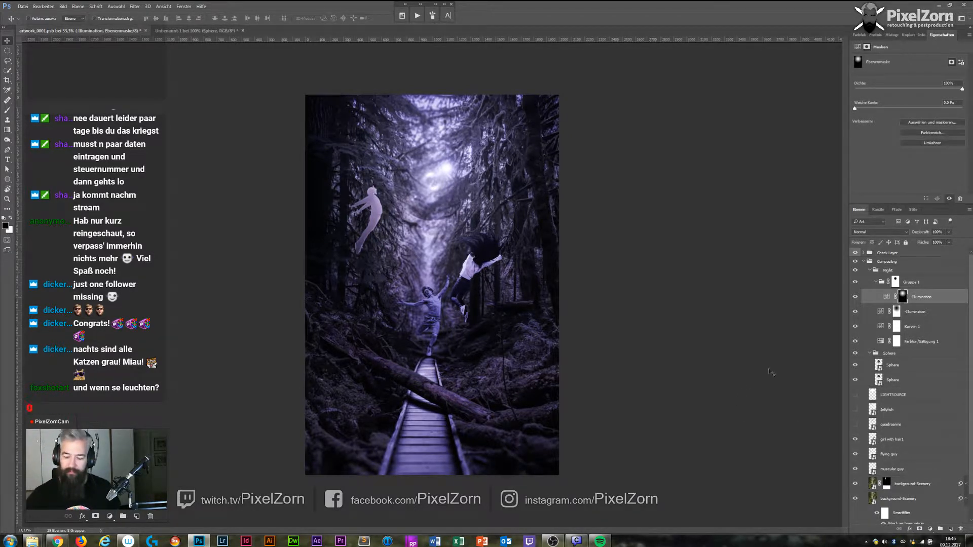
Duplicate the lower, darkening Illumination layer and draw black radial gradients on the copy's mask over the forest centre, figures and walkway.
left_click(881, 311)
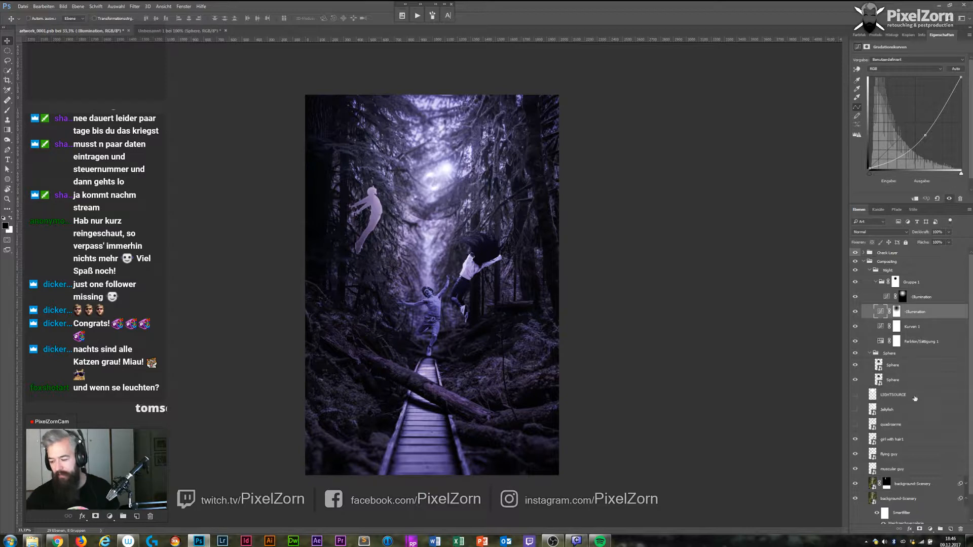
key("ctrl")
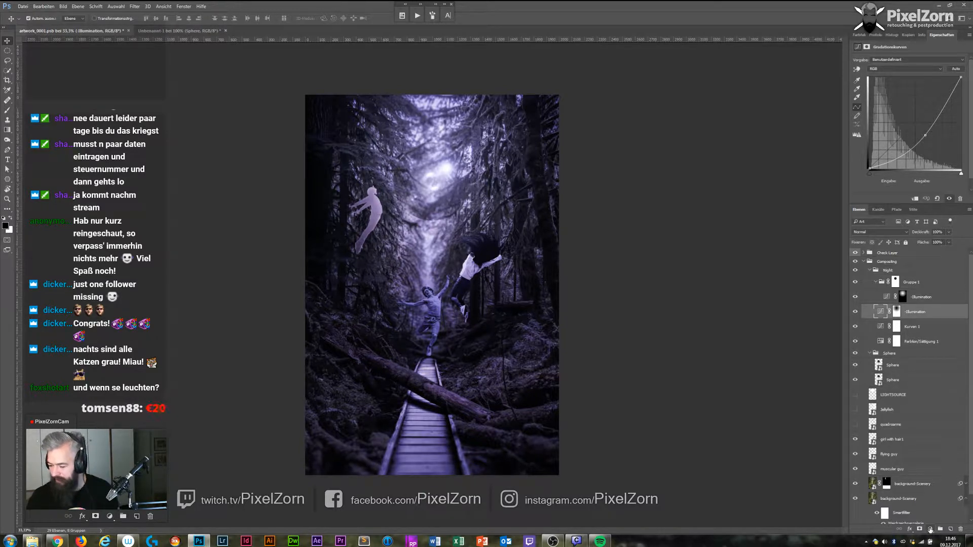
key("ctrl+j")
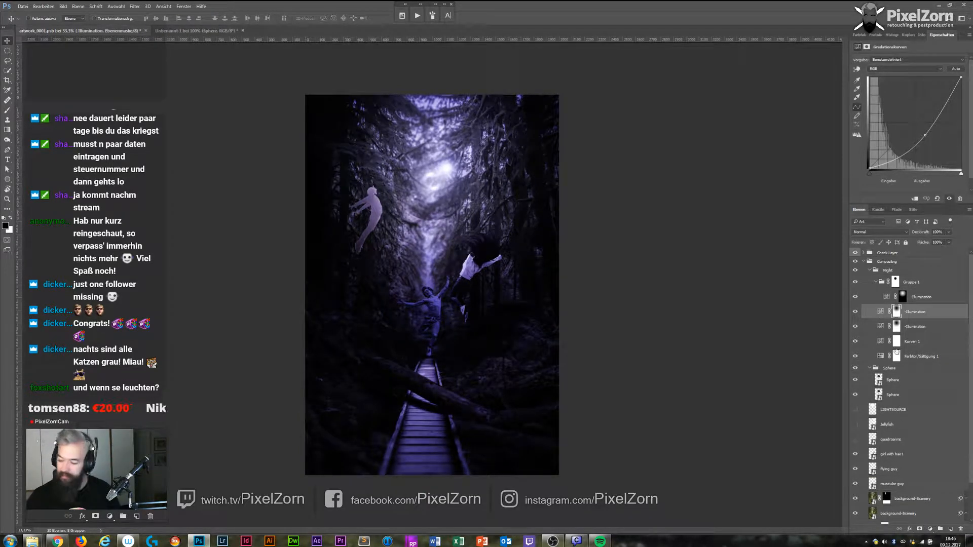
left_click(897, 313)
key("g")
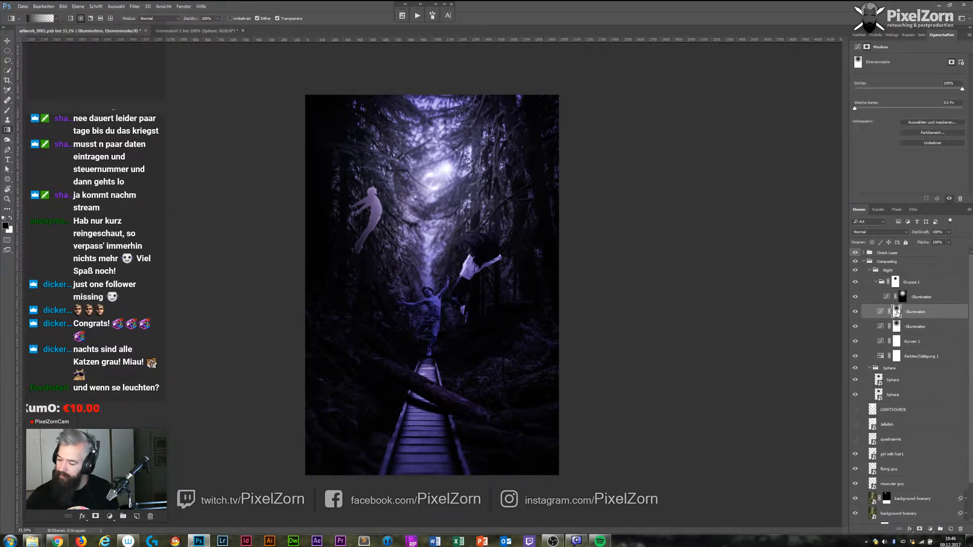
left_click_drag(430, 215, 532, 380)
left_click_drag(431, 362, 502, 287)
left_click_drag(429, 305, 481, 253)
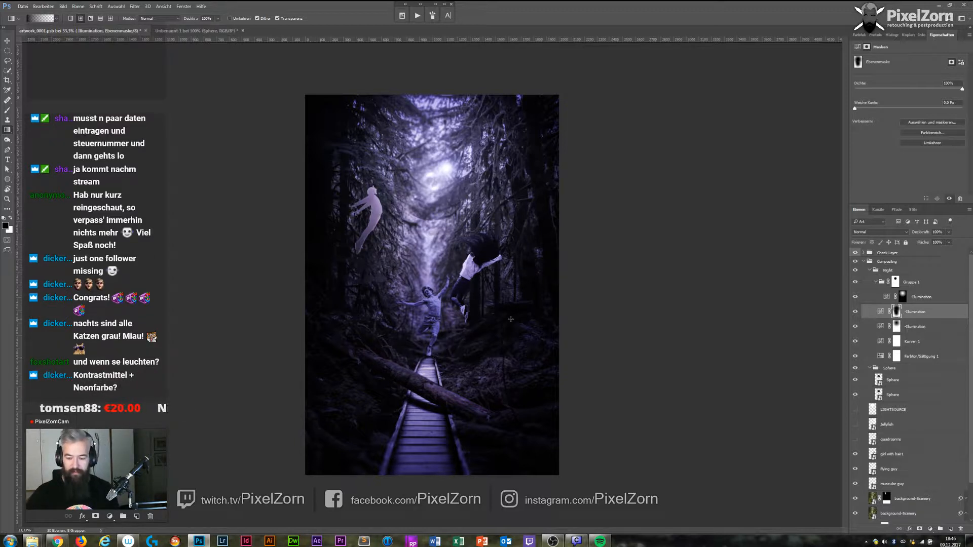
Soften the duplicated Illumination layer's darkening by raising the midpoint of its RGB curve.
left_click(881, 312)
left_click_drag(921, 142, 924, 126)
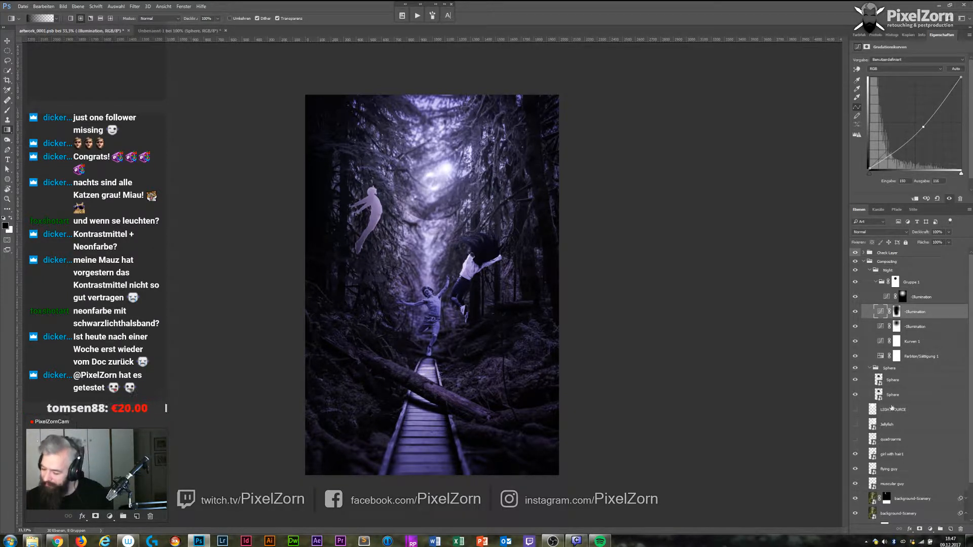
Show the Jellyfish layer.
left_click(856, 425)
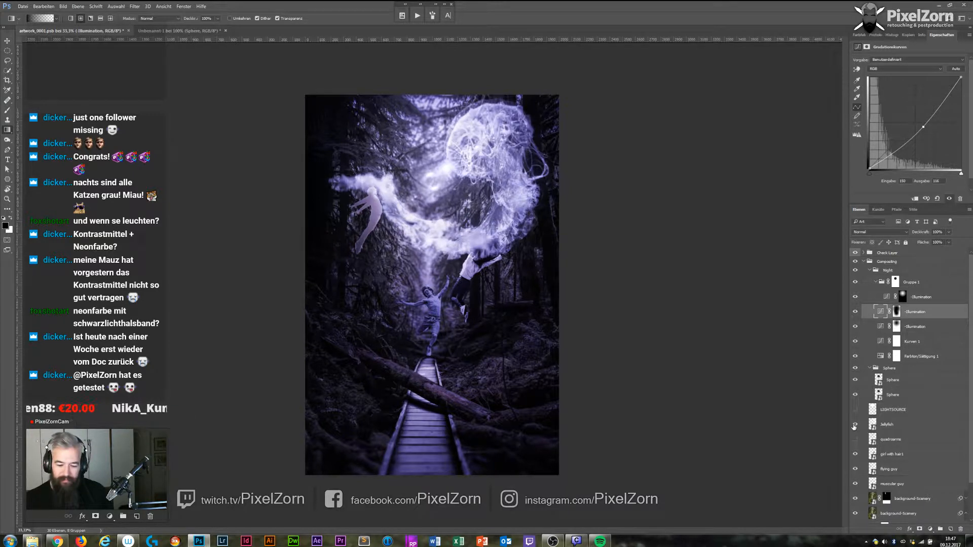
Toggle the Jellyfish layer and the layer directly beneath it to check how both look in the darkened scene.
left_click(856, 424)
left_click(855, 439)
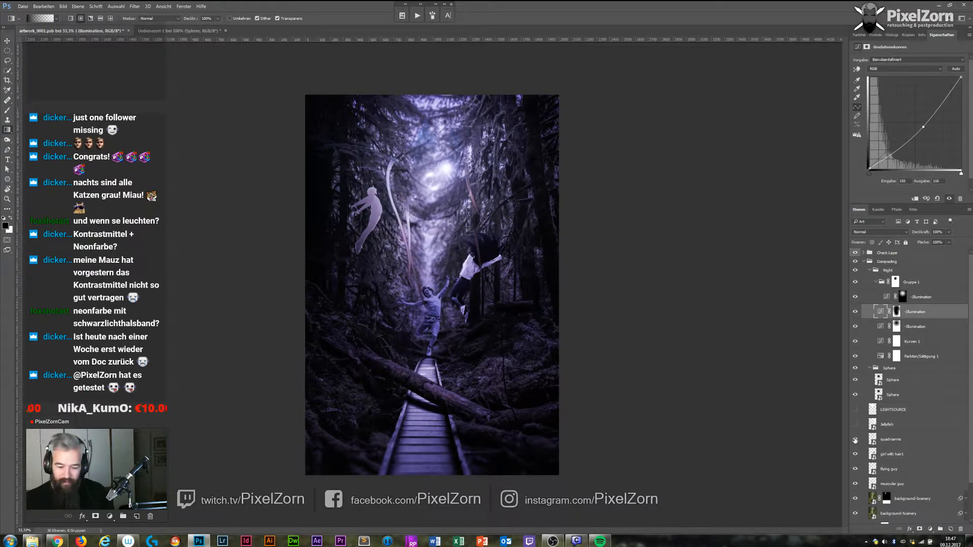
left_click(855, 440)
left_click(856, 440)
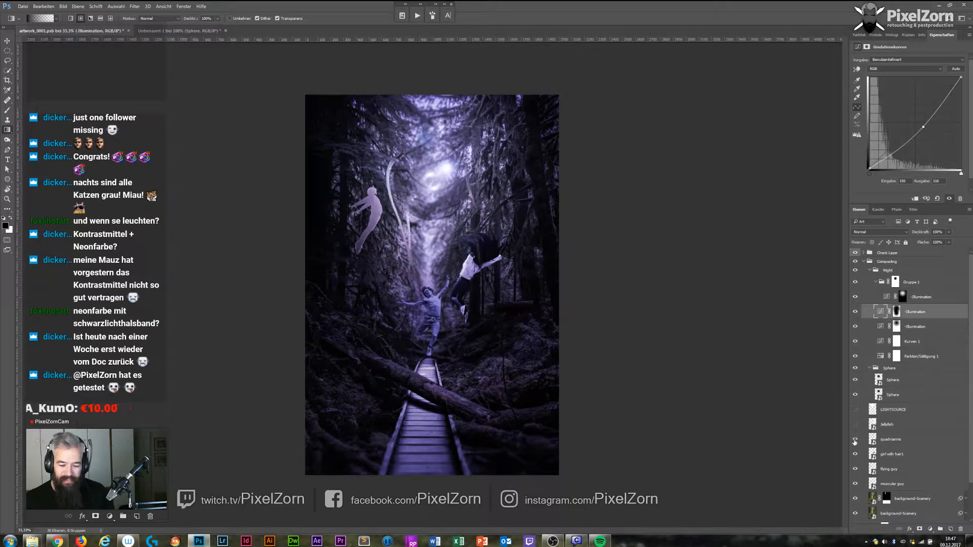
left_click(897, 441)
key("v")
mouse_move(505, 164)
left_mouse_down()
mouse_move(553, 149)
mouse_move(471, 147)
mouse_move(512, 146)
mouse_move(510, 167)
left_mouse_up()
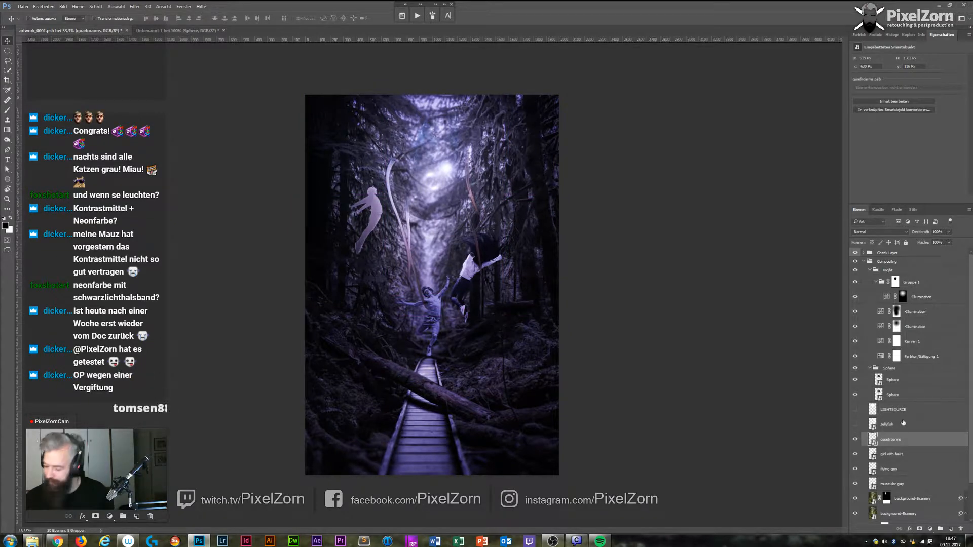
left_click(856, 425)
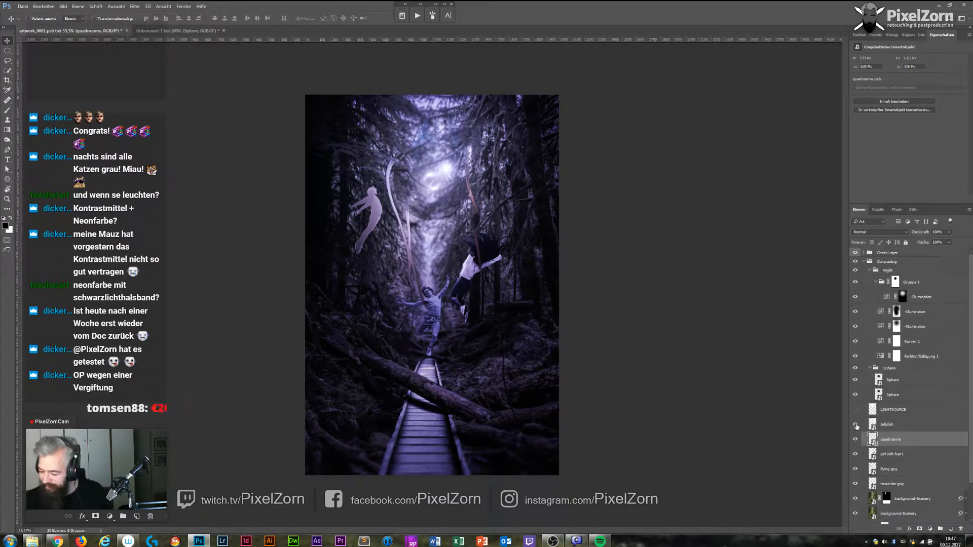
Check the effect of the Kurven 1 adjustment and rename it "+ blau".
left_click(928, 346)
left_click(856, 343)
left_click(855, 343)
double_click(916, 343)
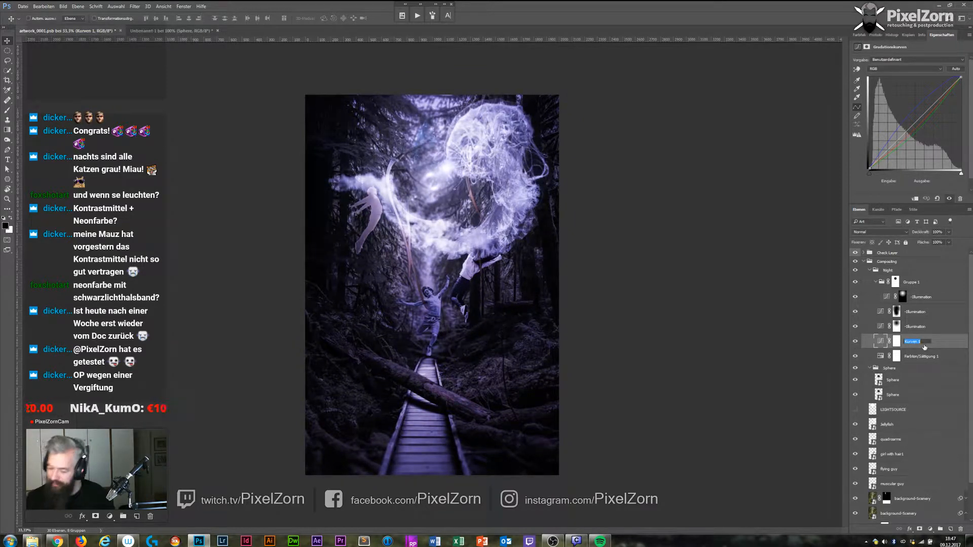
type("+ blau")
key("Return")
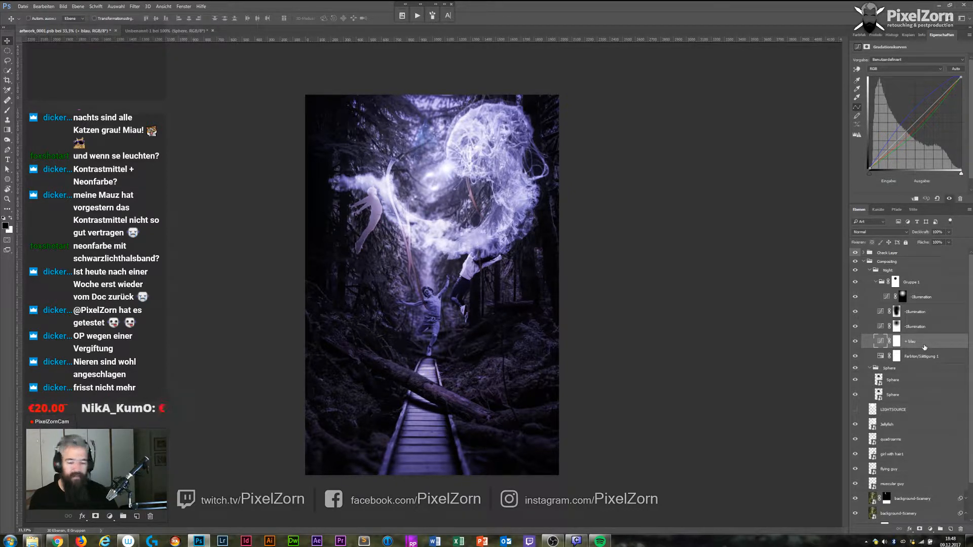
Duplicate the brightening Illumination layer, move one copy below Gruppe 1, hide the Jellyfish layer and the one beneath it, and collapse the Night group.
left_click(922, 297)
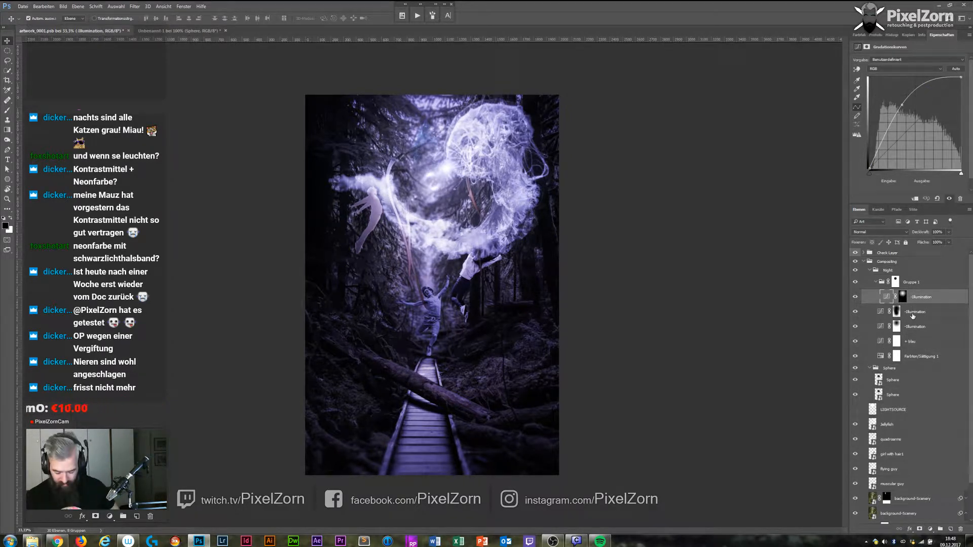
key("ctrl+j")
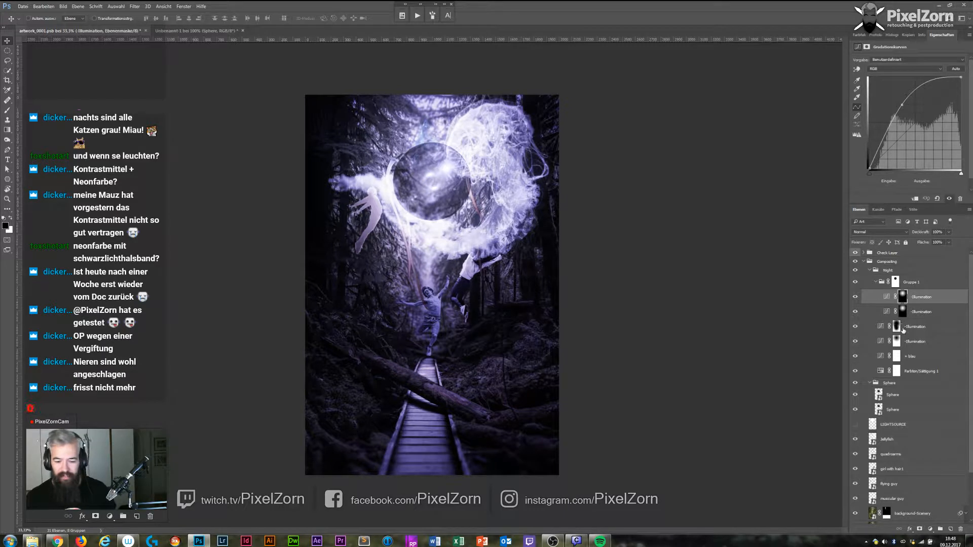
left_click_drag(855, 439, 855, 454)
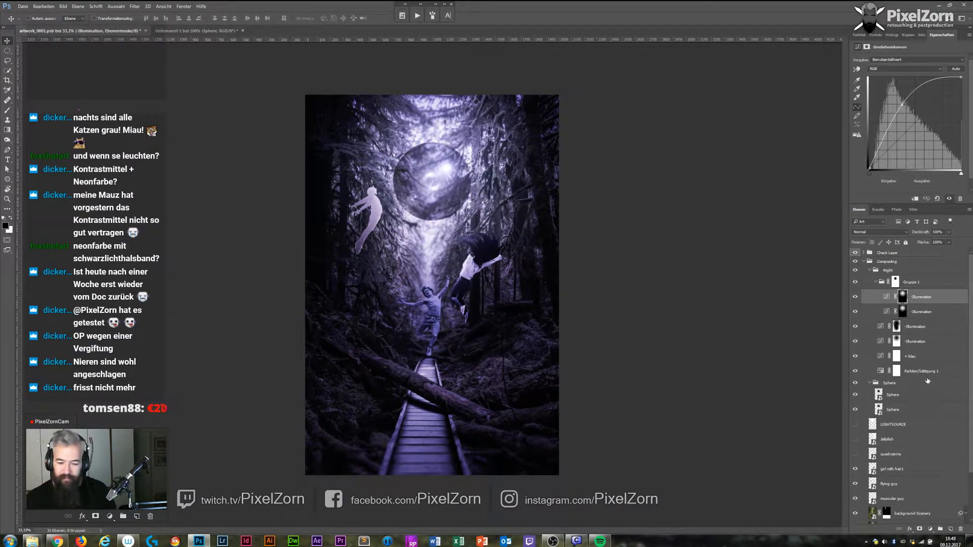
left_click(903, 297)
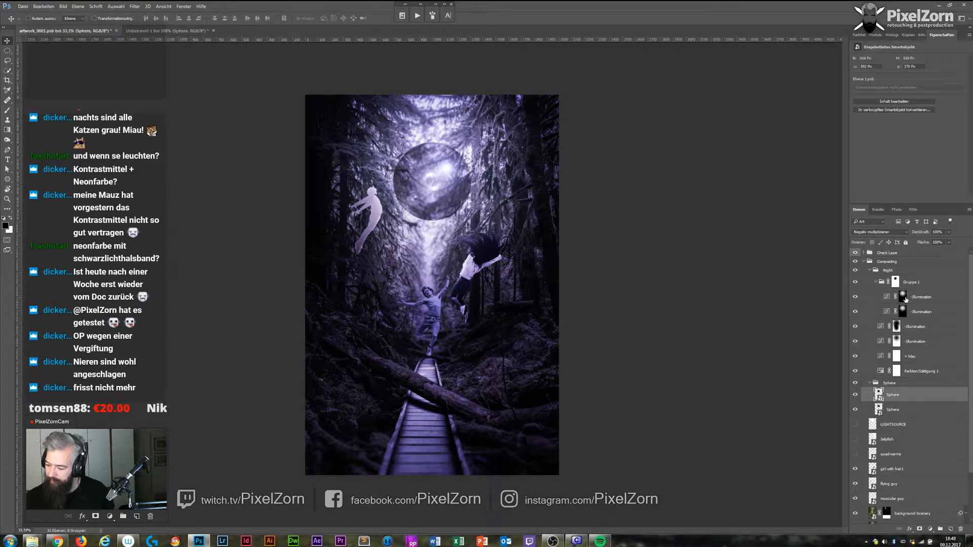
left_click(895, 313)
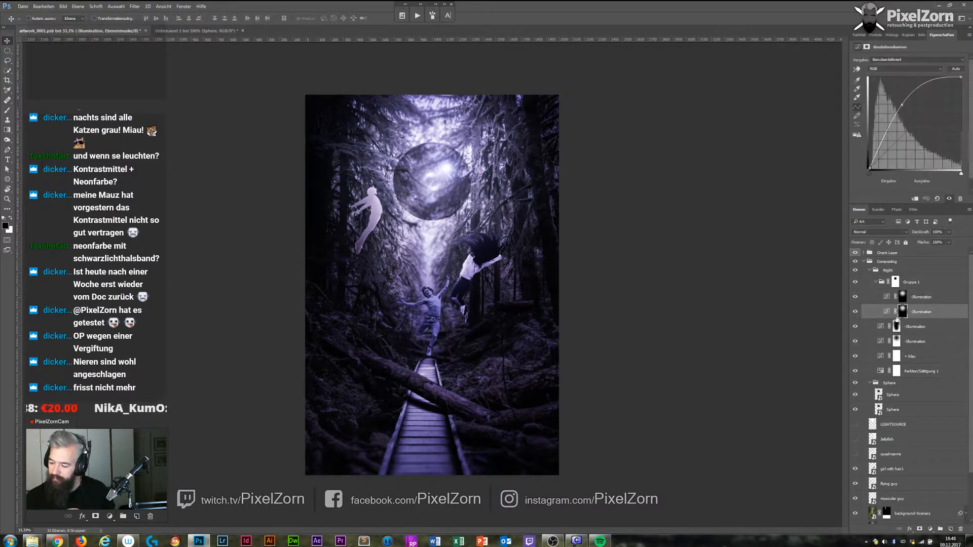
left_click_drag(888, 314, 880, 321)
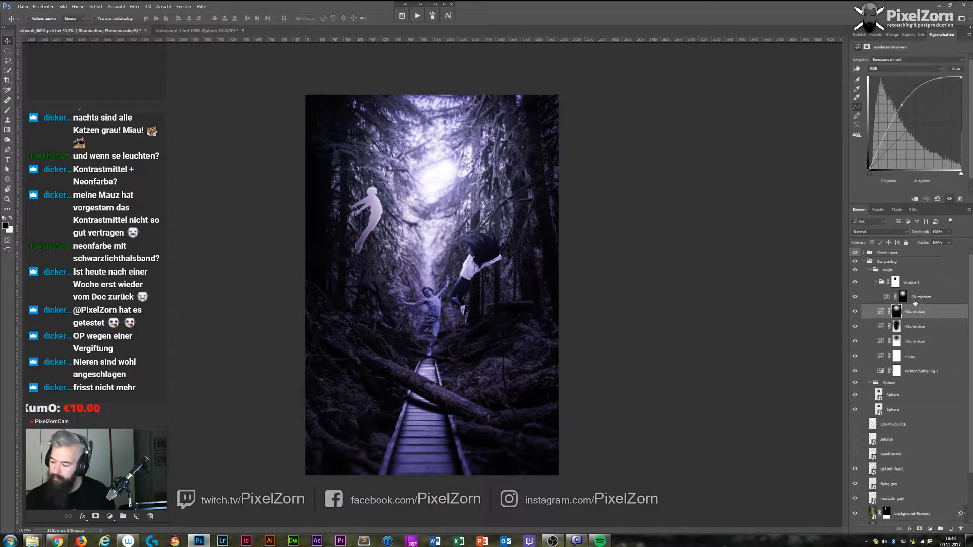
left_click(896, 312)
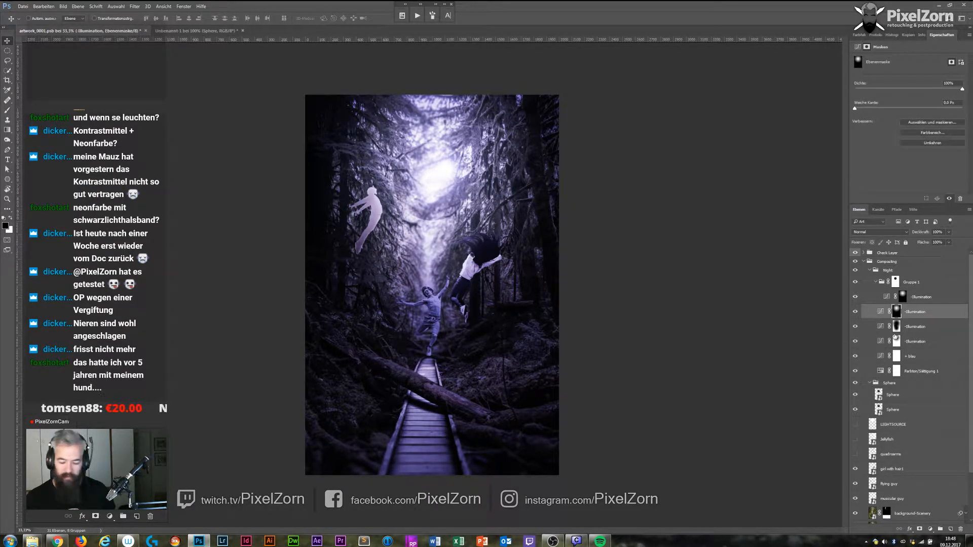
left_click(876, 282)
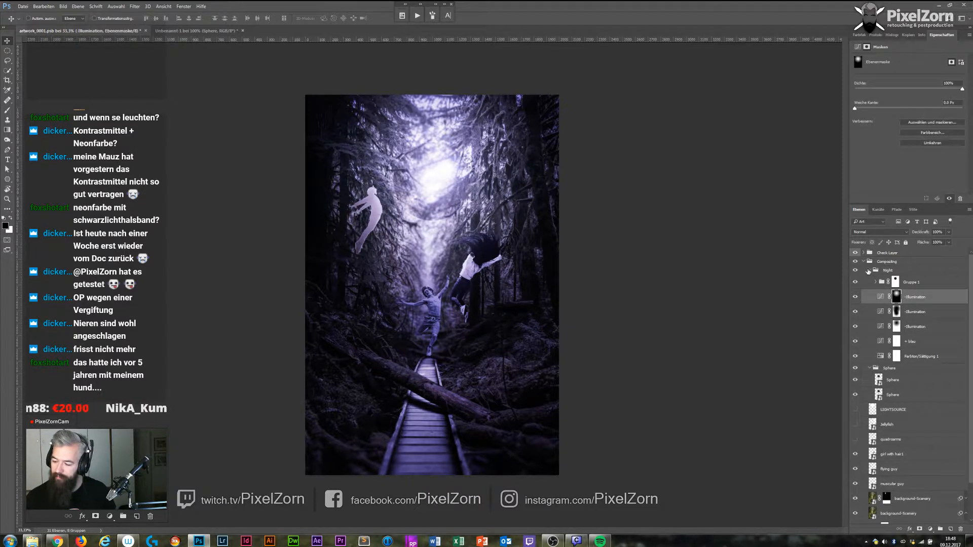
left_click(870, 270)
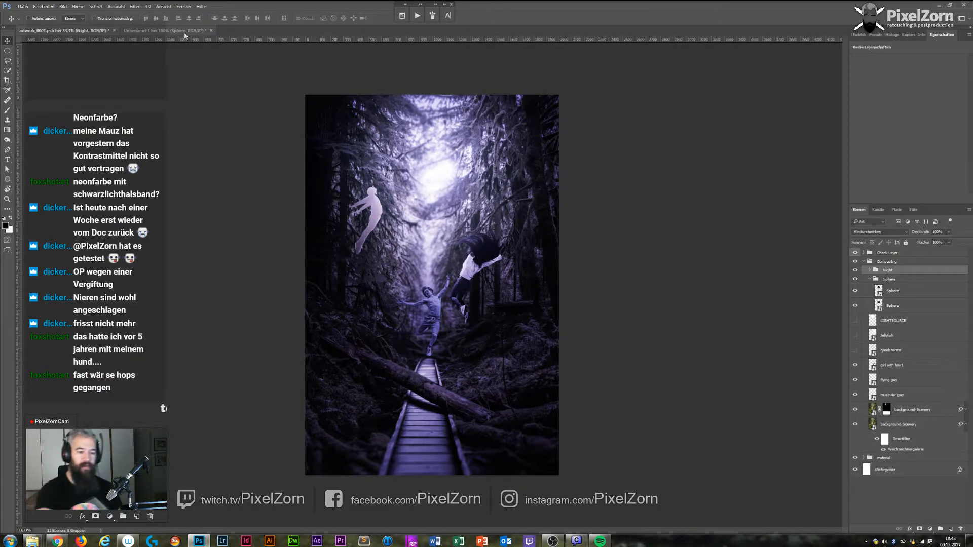
Switch to the untitled document, add a new layer above Sphere and enlarge the canvas to 2000 x 2000 pixels.
left_click(165, 31)
left_click(950, 529)
left_click(855, 271)
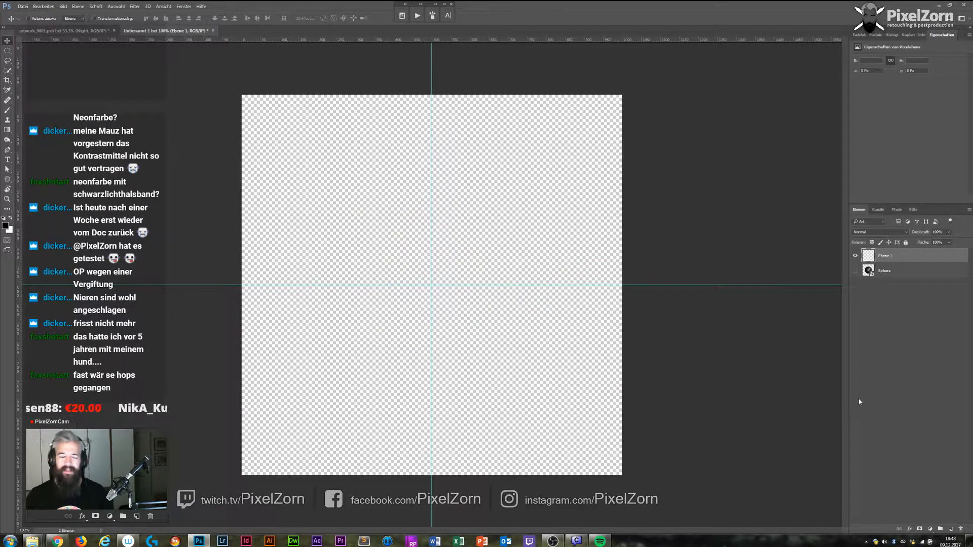
key("ctrl+alt+c")
type("20")
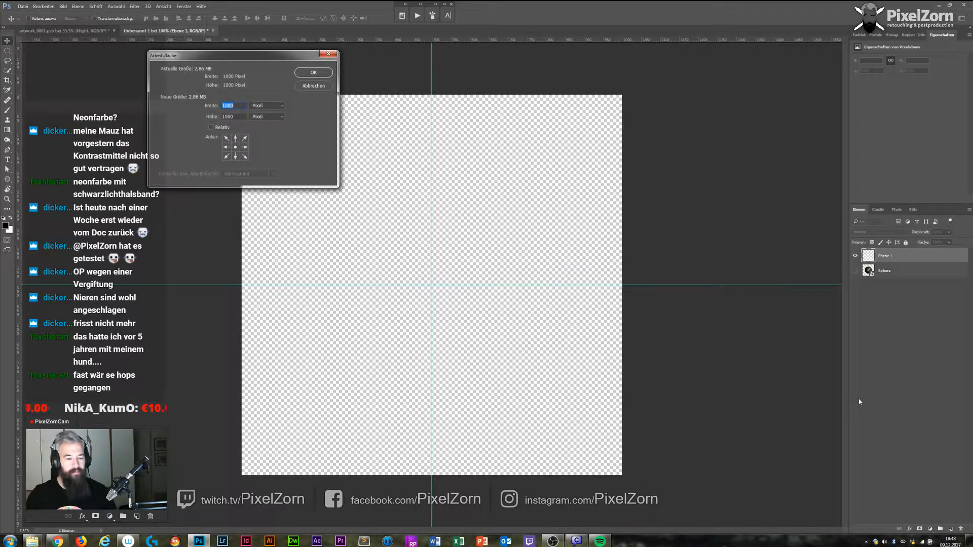
type("00")
key("Tab")
type("2000")
key("Return")
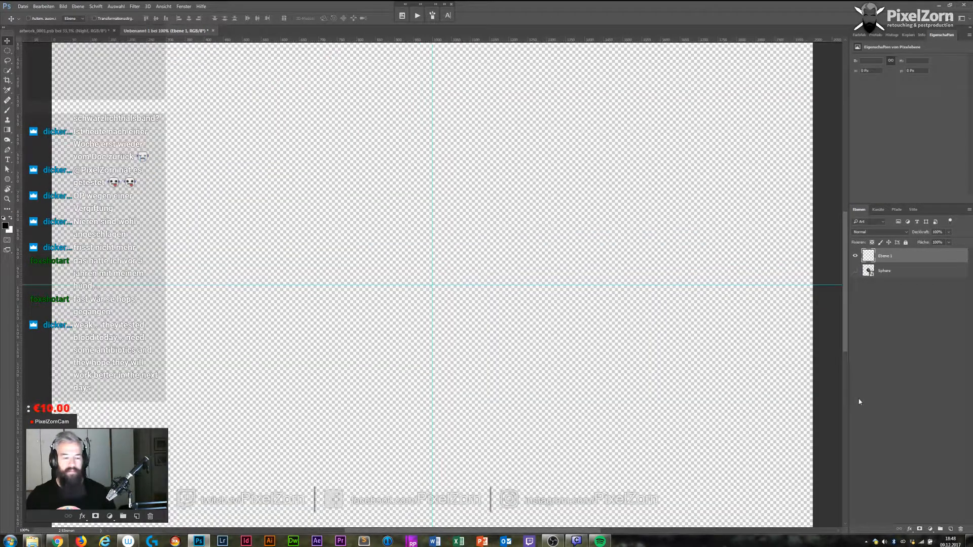
Delete the Sphere layer, fill Ebene 1 with black and add an empty layer above it.
left_click(879, 271)
key("Delete")
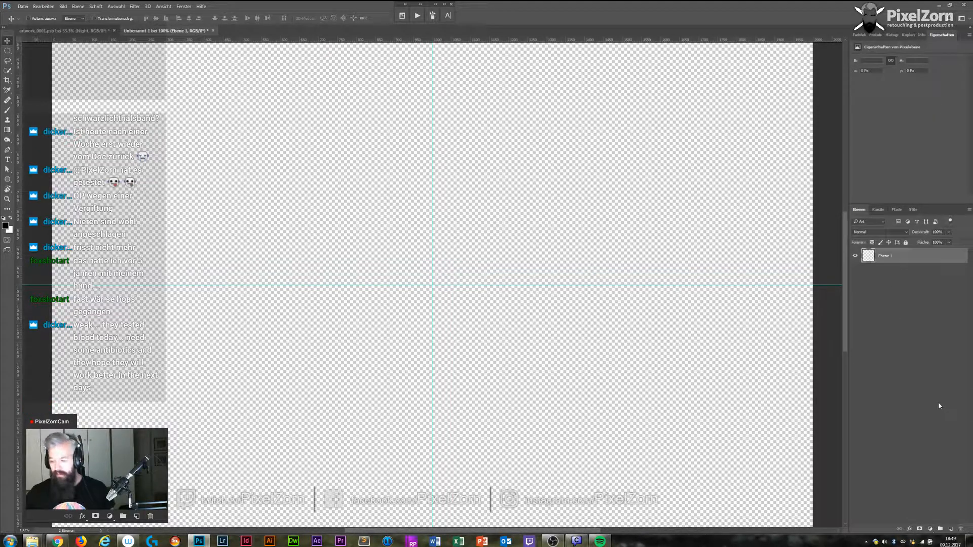
key("ctrl+minus")
key("ctrl+minus")
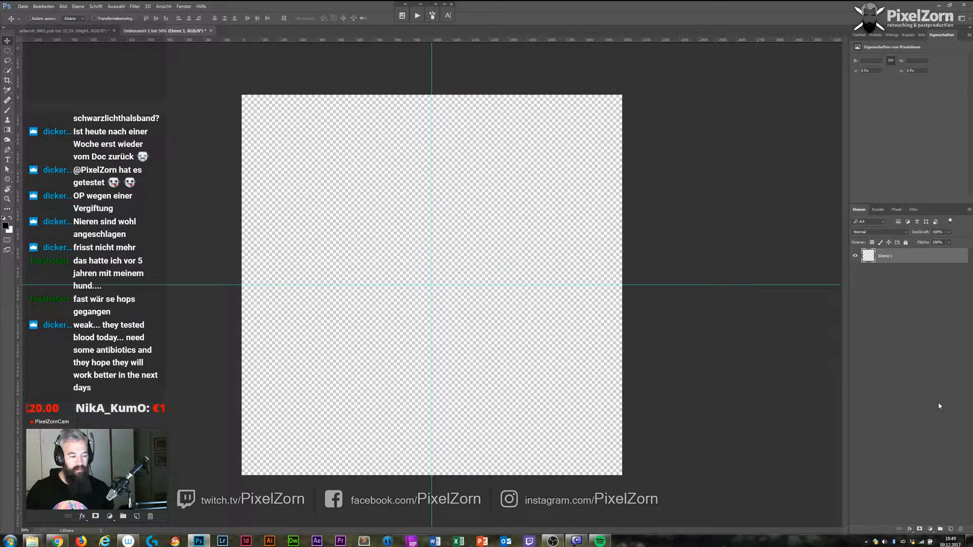
key("alt+BackSpace")
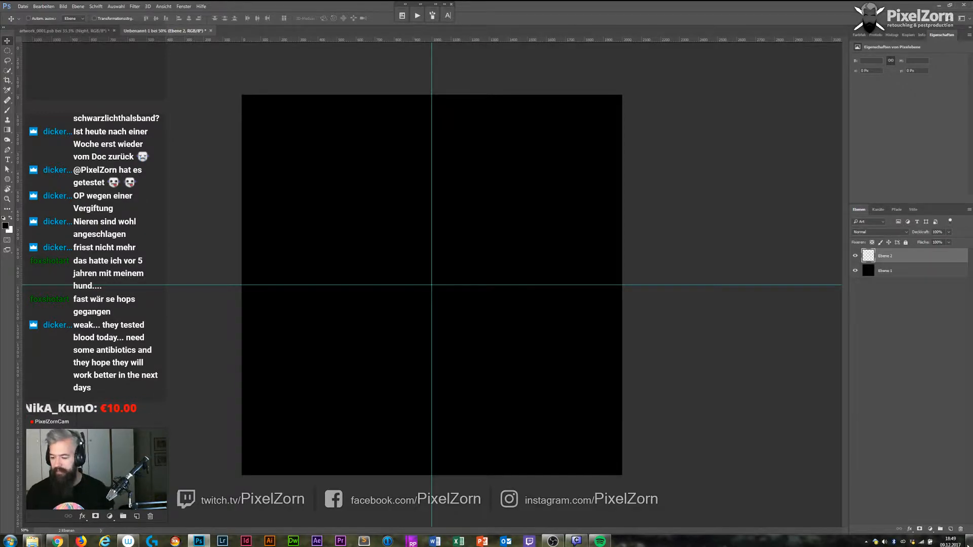
Choose a hard round brush, turn off its pen-pressure size control and set the size jitter to 100%.
mouse_move(969, 540)
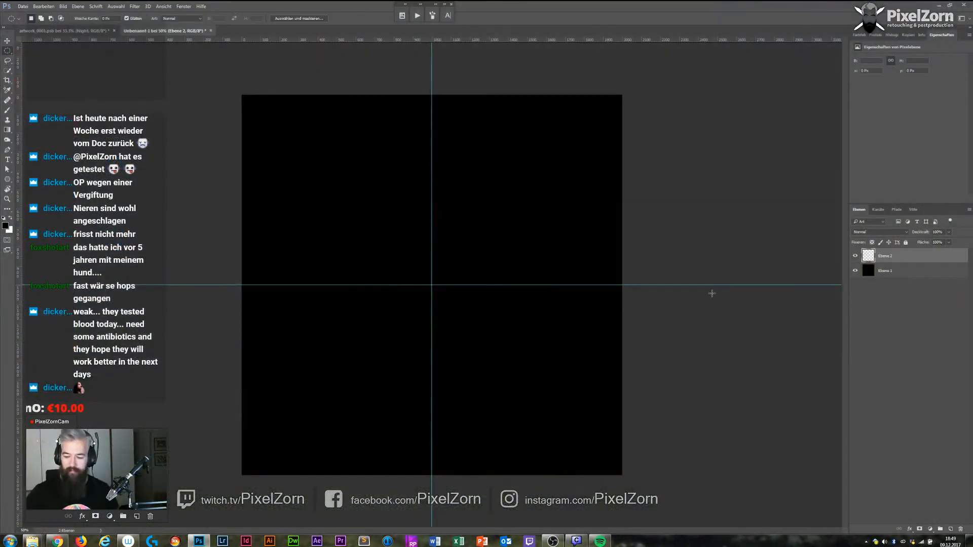
left_click(9, 109)
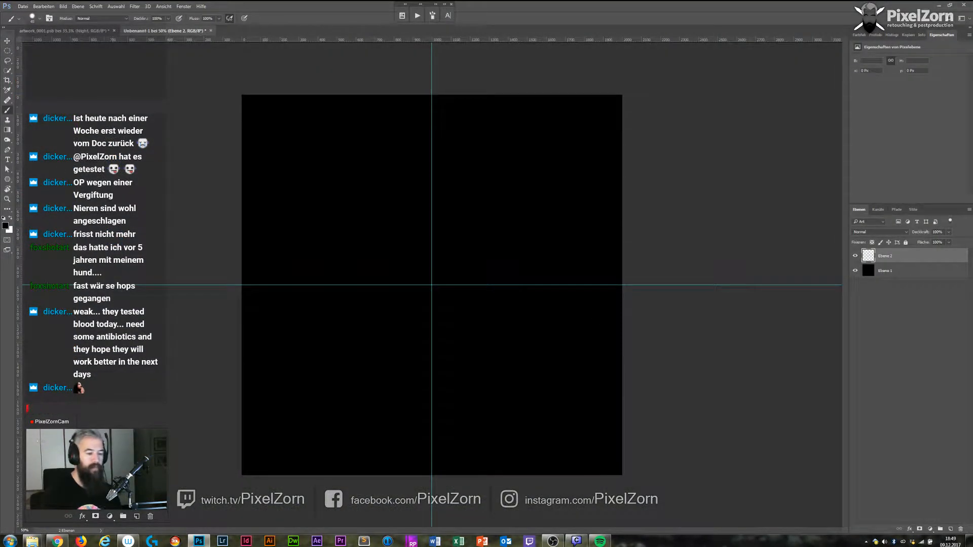
left_click(31, 19)
mouse_move(76, 60)
left_mouse_down()
mouse_move(91, 60)
mouse_move(63, 44)
mouse_move(83, 44)
left_mouse_up()
left_click(438, 5)
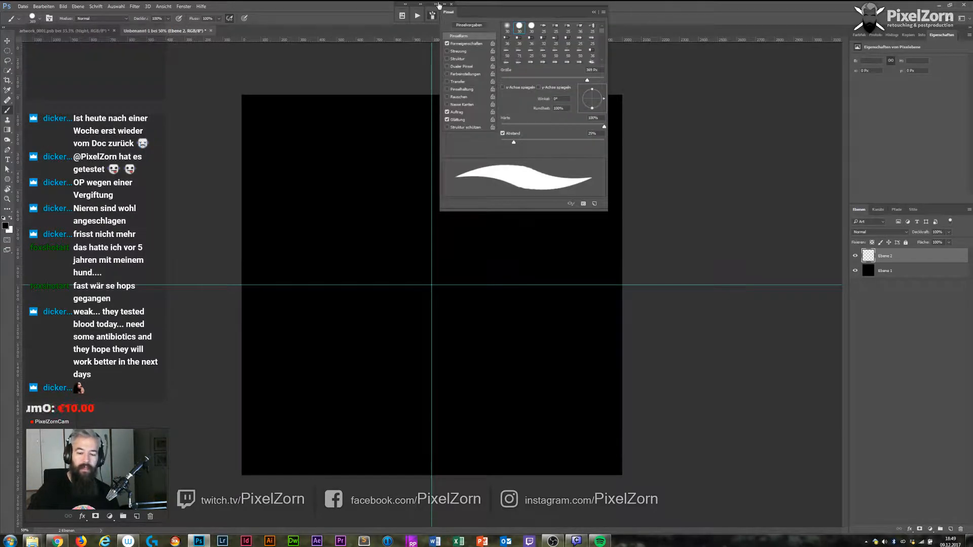
left_click(473, 44)
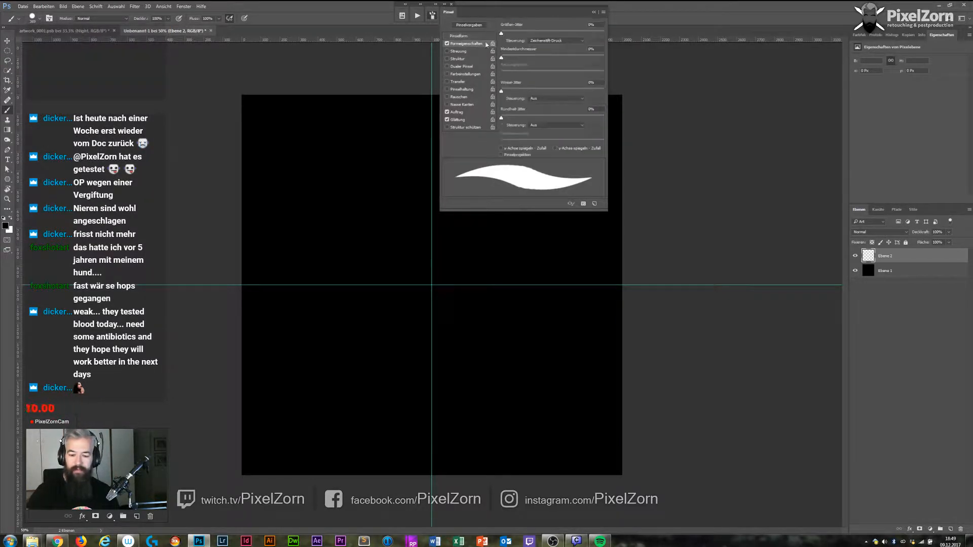
left_click(584, 44)
left_click(538, 41)
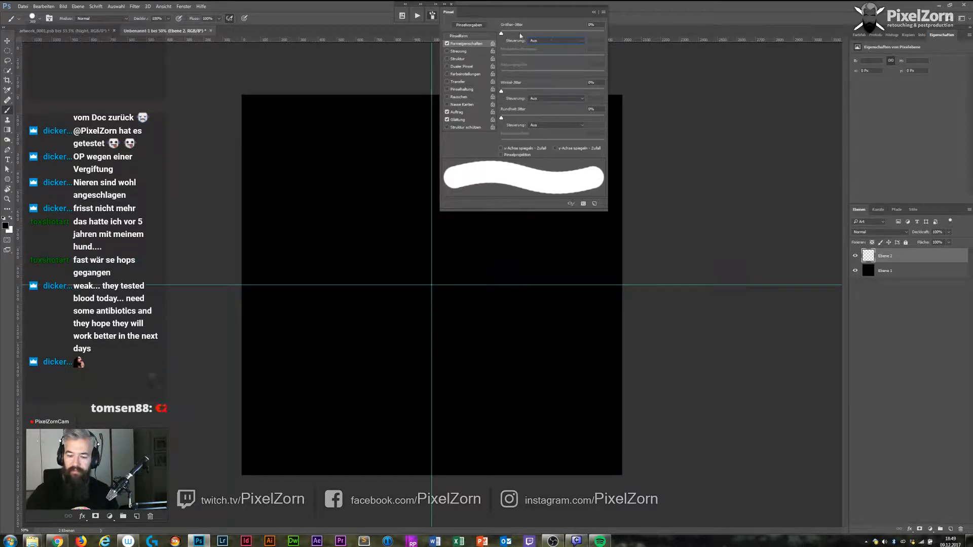
left_click_drag(502, 34, 616, 38)
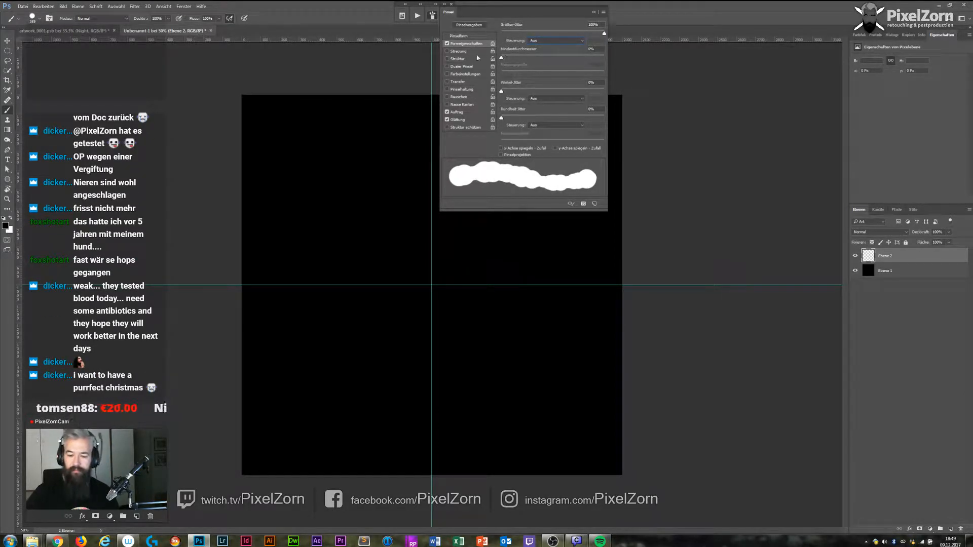
Enable scattering for the brush and increase its scatter amount and tip spacing.
left_click(462, 51)
left_click_drag(509, 37, 523, 36)
left_click(471, 37)
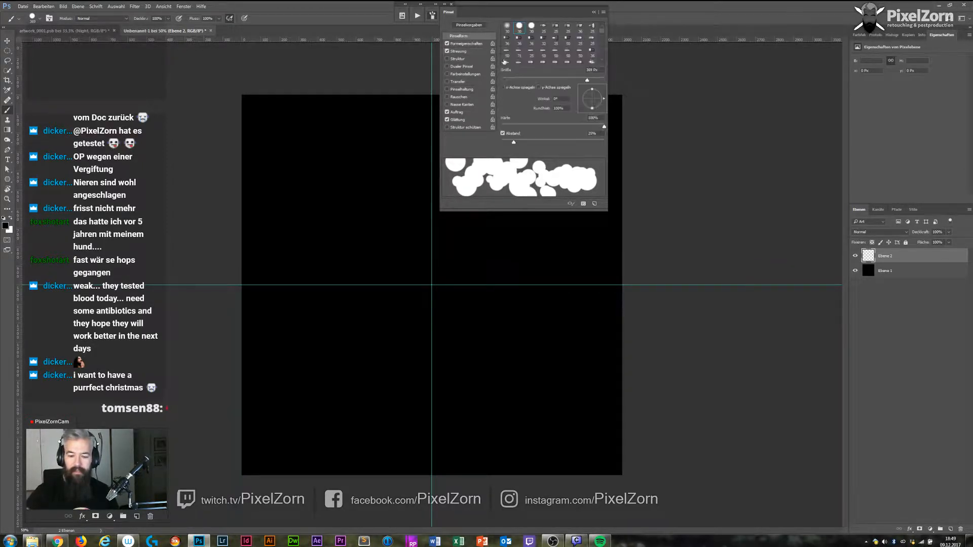
left_click_drag(515, 144, 535, 146)
left_click(650, 25)
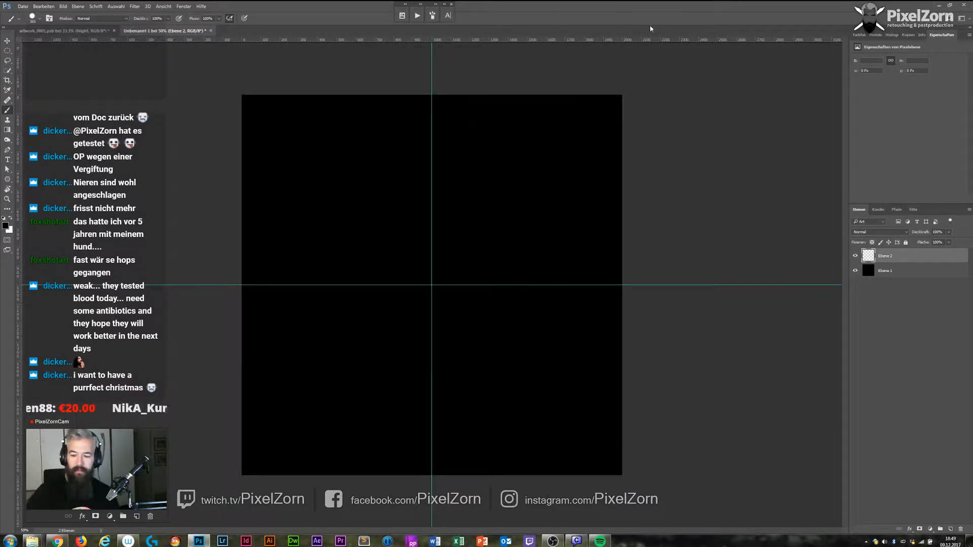
Paint a scattered white band across the canvas along the horizontal guide and merge it with the black layer.
left_click_drag(248, 284, 393, 284)
key("x")
left_click_drag(223, 270, 482, 271)
key("ctrl+z")
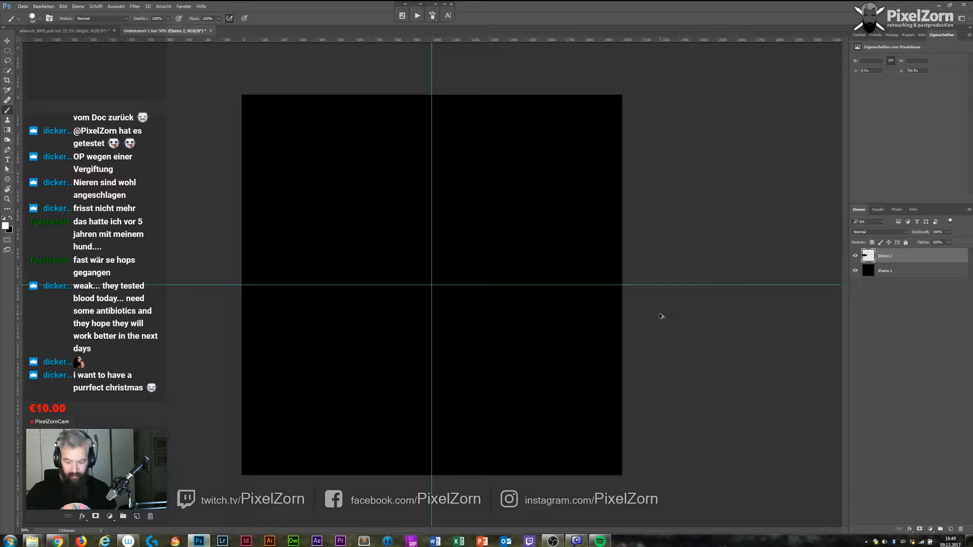
mouse_move(243, 284)
left_mouse_down()
mouse_move(637, 288)
mouse_move(593, 276)
mouse_move(242, 271)
mouse_move(256, 288)
mouse_move(640, 292)
left_mouse_up()
mouse_move(428, 295)
left_mouse_down()
mouse_move(235, 282)
mouse_move(641, 289)
mouse_move(502, 279)
mouse_move(326, 291)
mouse_move(578, 274)
mouse_move(299, 277)
mouse_move(687, 292)
left_mouse_up()
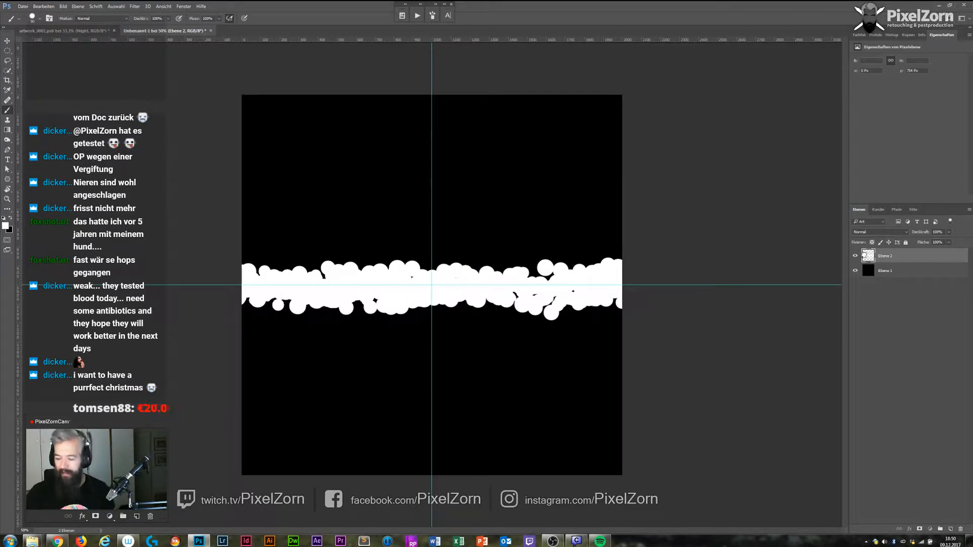
key("m")
key("ctrl+e")
Select a narrow rectangular strip at the white band's left end and stretch it vertically in both directions.
left_click_drag(243, 259, 262, 313)
right_click(8, 51)
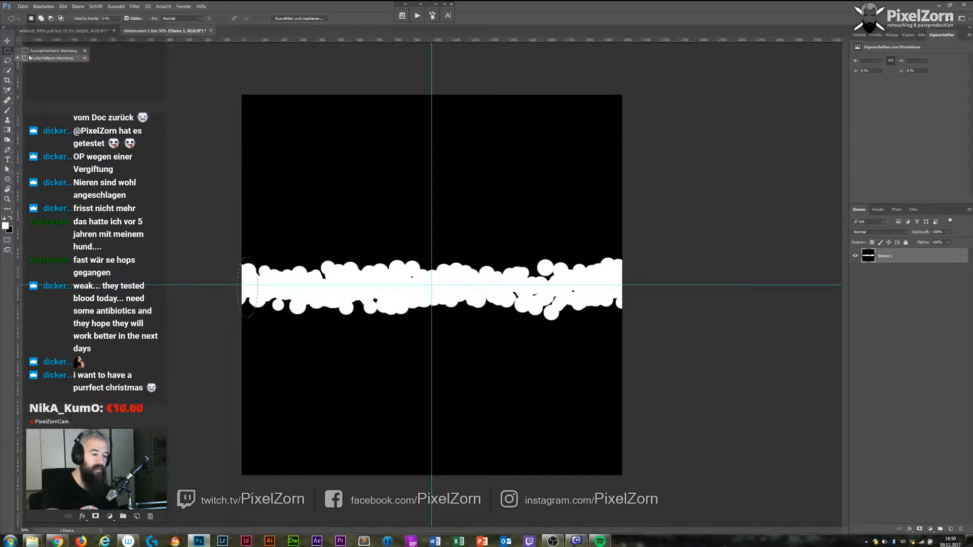
left_click(41, 51)
left_click_drag(247, 260, 259, 311)
key("ctrl+t")
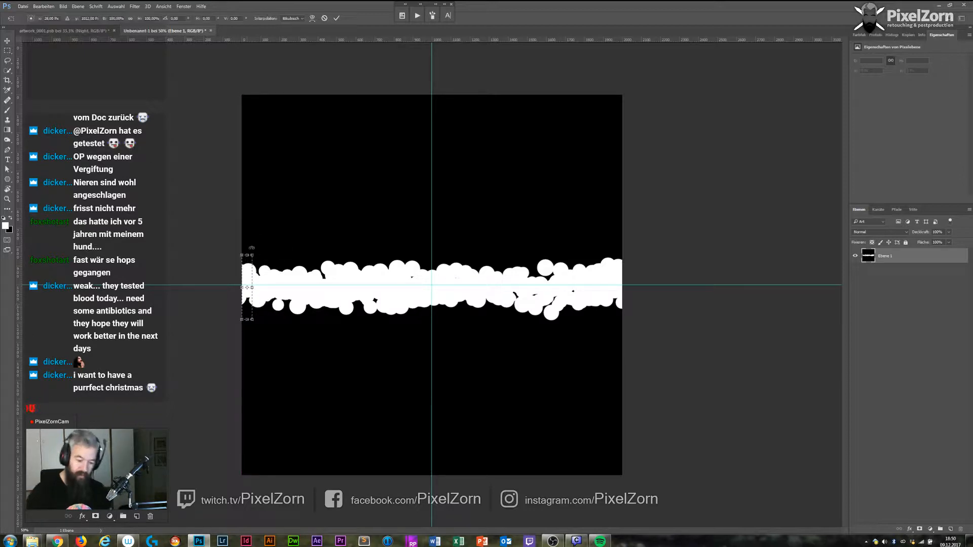
left_click_drag(247, 255, 250, 152)
key("Return")
Select the narrow strip beside the first stretched one at the band's left end and stretch it vertically to about 3.4 times its height.
left_click_drag(251, 242, 264, 325)
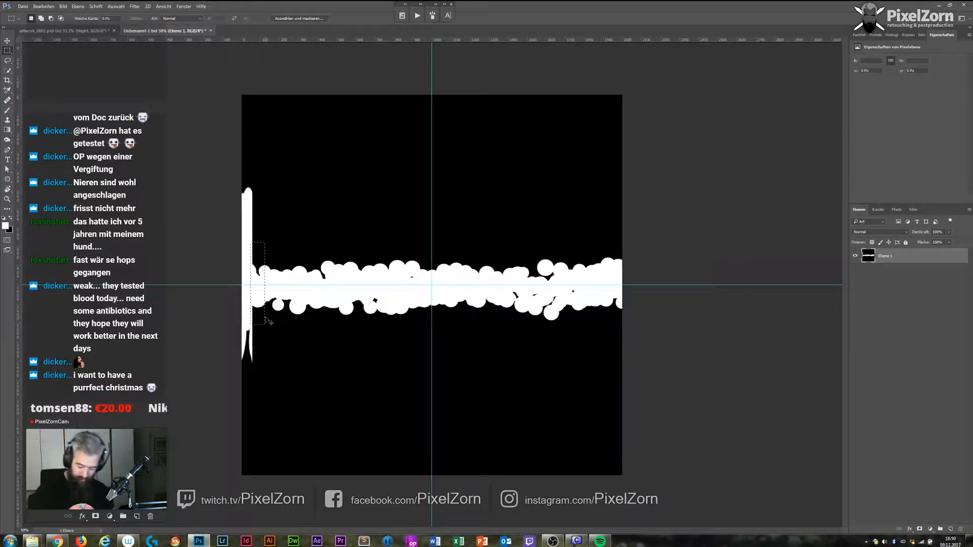
key("ctrl+t")
left_click_drag(258, 242, 265, 144)
key("super")
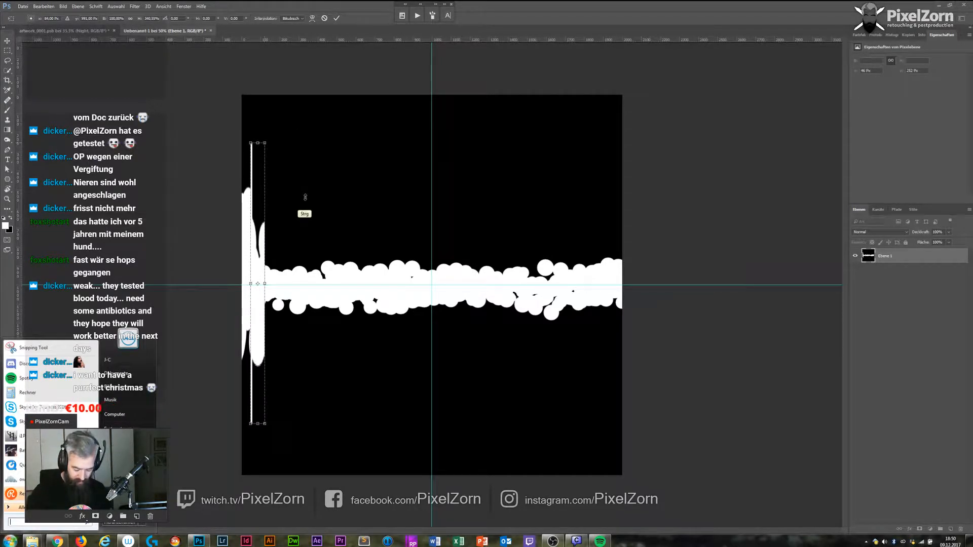
key("super")
key("Return")
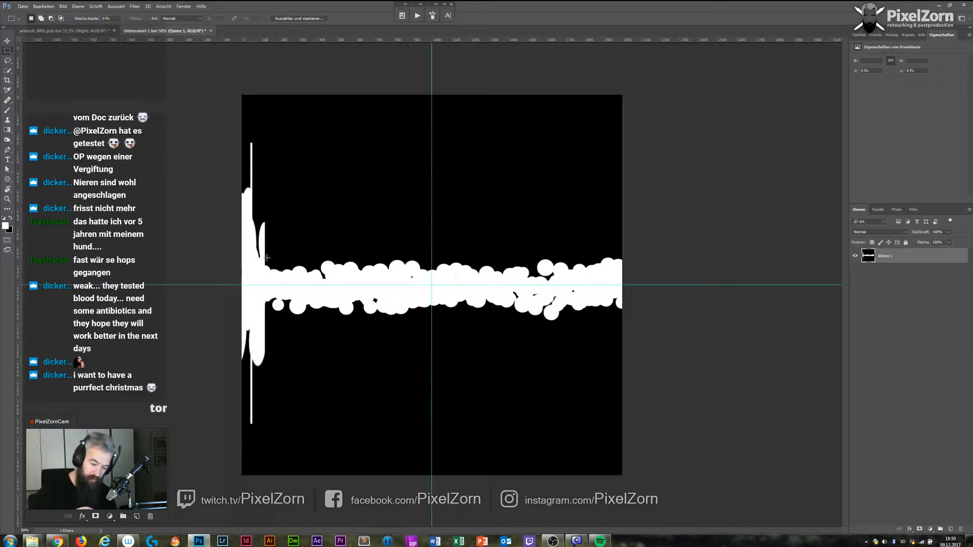
Stretch the next two narrow strips of the white band vertically around the centre, each slightly shorter than the tall spike before them.
left_click_drag(263, 256, 273, 313)
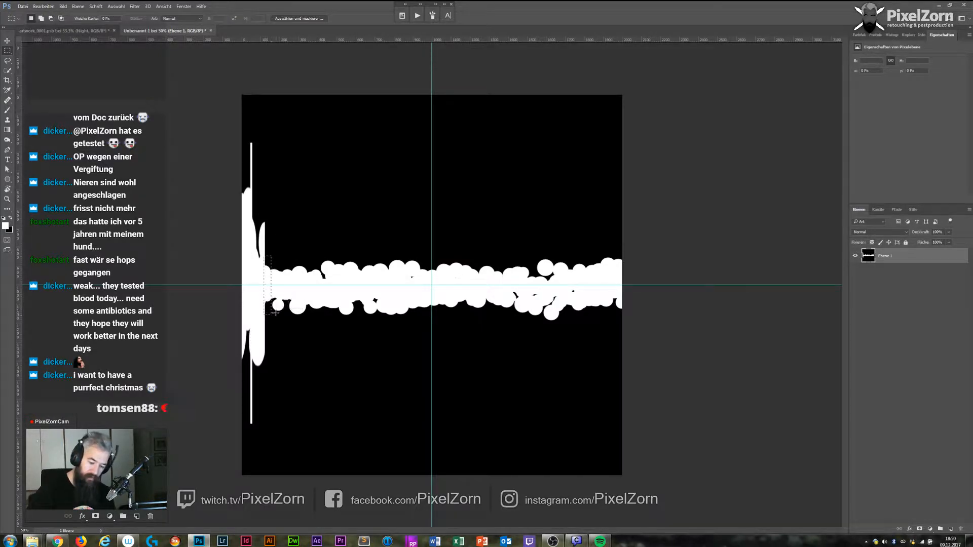
key("ctrl+t")
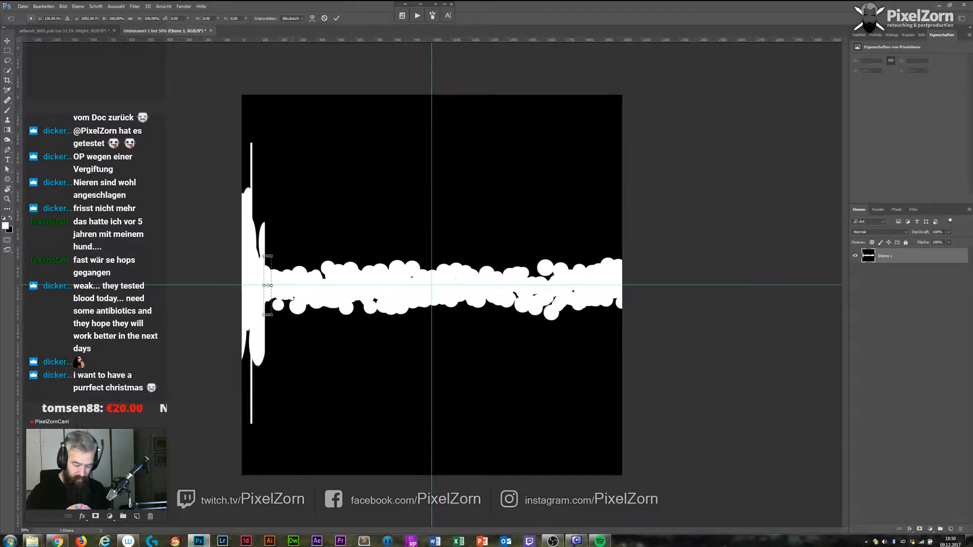
left_click_drag(268, 256, 268, 152)
key("Return")
key("ctrl+d")
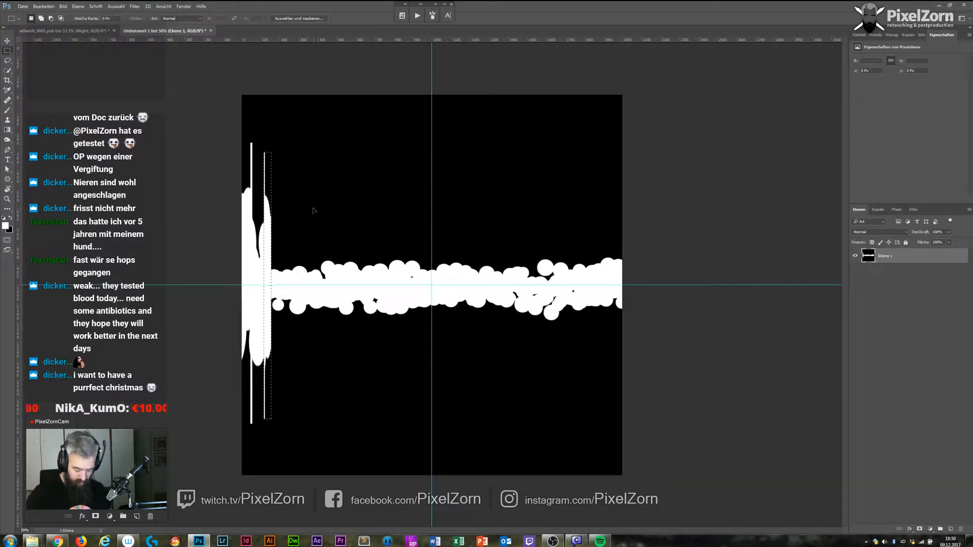
left_click_drag(277, 276, 282, 318)
key("ctrl+t")
left_click_drag(275, 251, 277, 157)
key("Return")
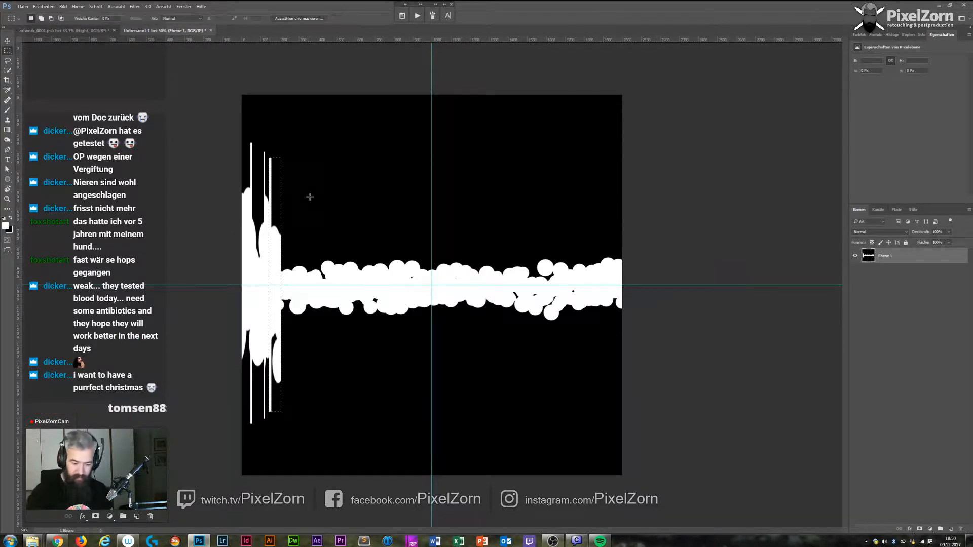
key("ctrl+d")
Select the following two strips of the band one after another and stretch them vertically into progressively lower spikes.
left_click_drag(278, 264, 285, 311)
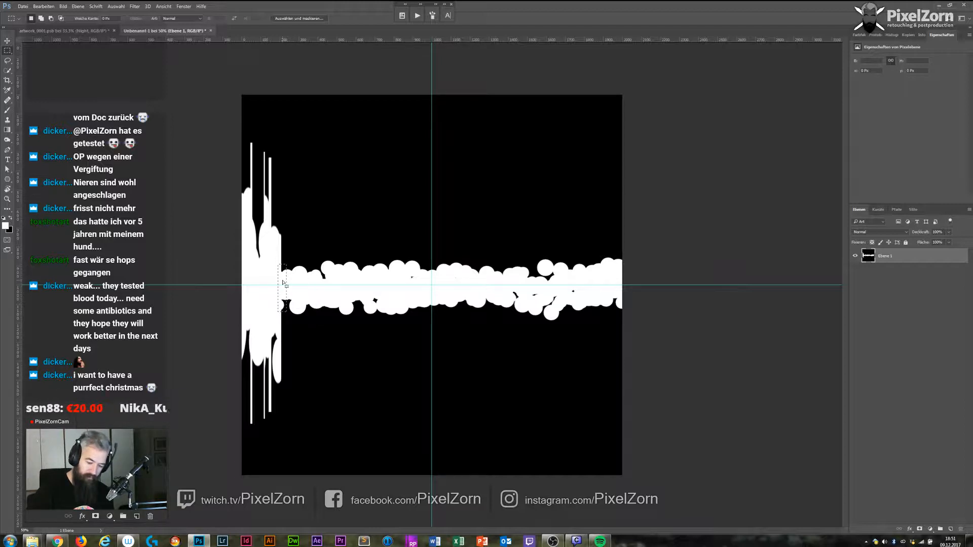
key("ctrl+t")
left_click_drag(288, 264, 289, 171)
key("super")
key("Escape")
key("Return")
key("ctrl+d")
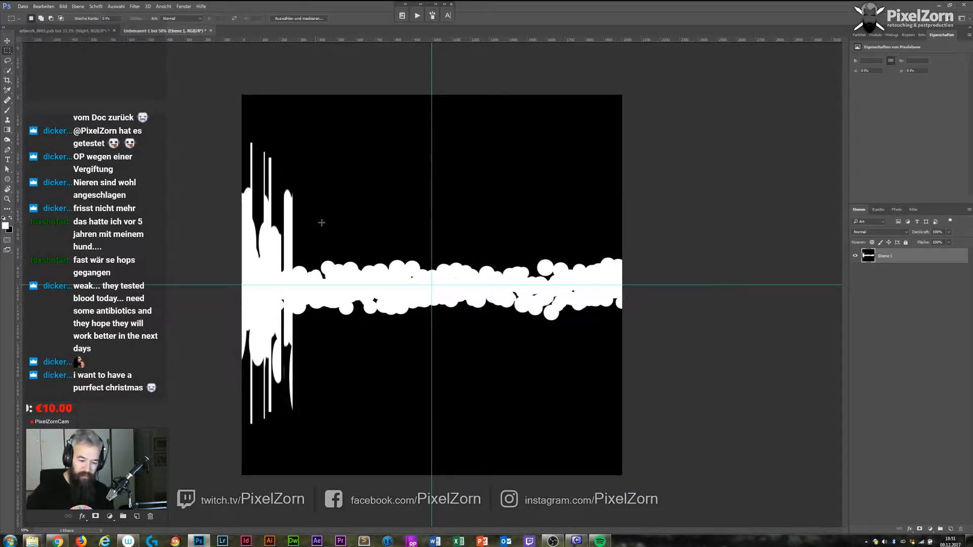
left_click_drag(294, 261, 304, 320)
key("ctrl+t")
left_click_drag(298, 262, 311, 193)
key("Return")
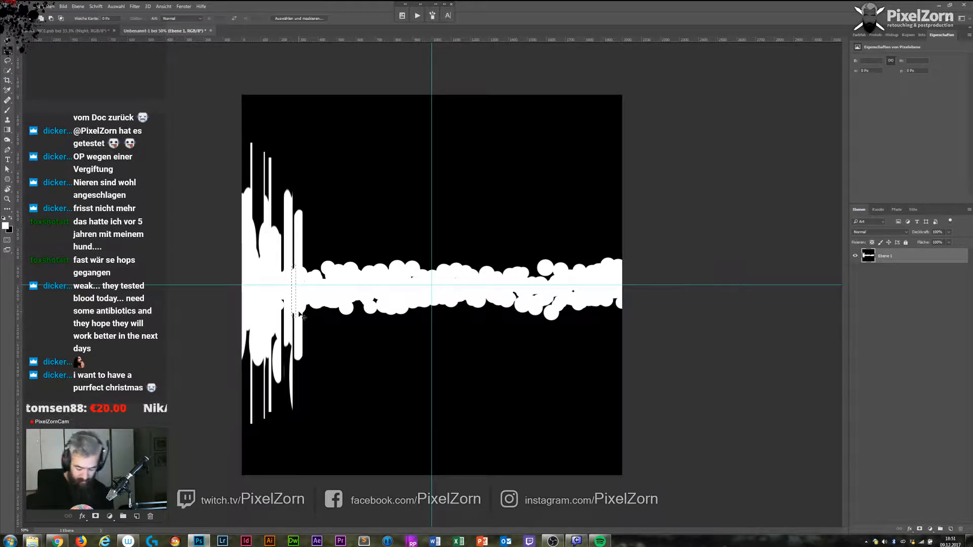
Stretch a very thin strip at the seam of the last two spikes to a tall height, undoing an accidental deletion there.
key("ctrl+t")
left_click_drag(294, 265, 294, 145)
key("Return")
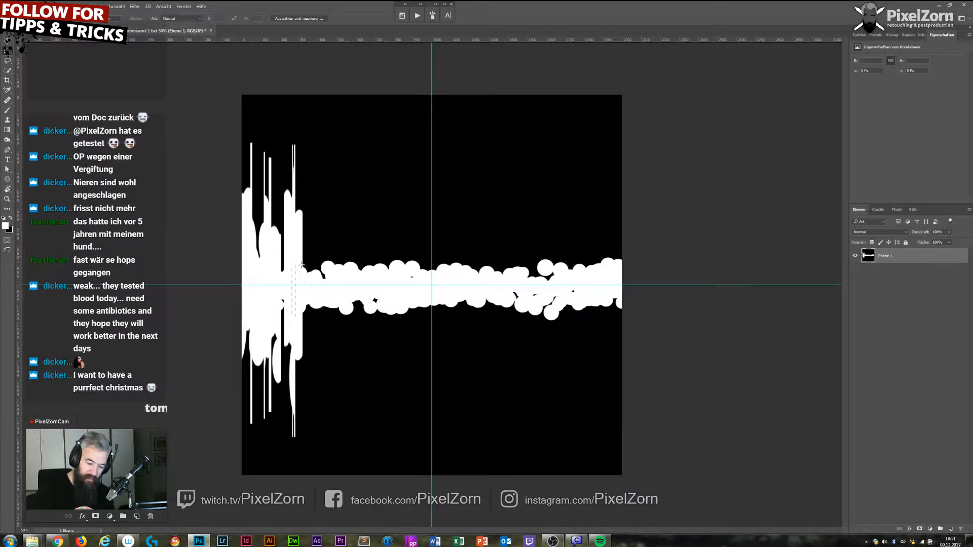
left_click_drag(290, 263, 300, 315)
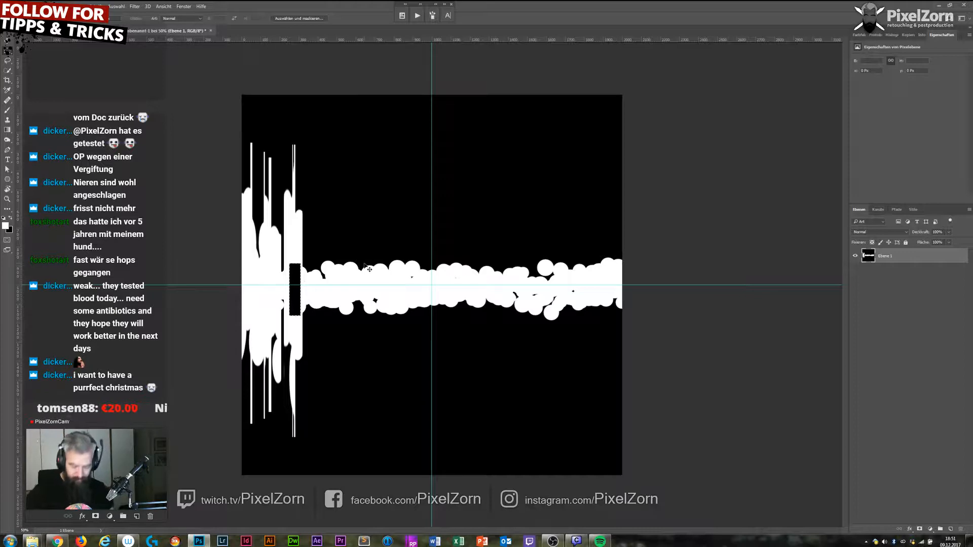
key("ctrl+z")
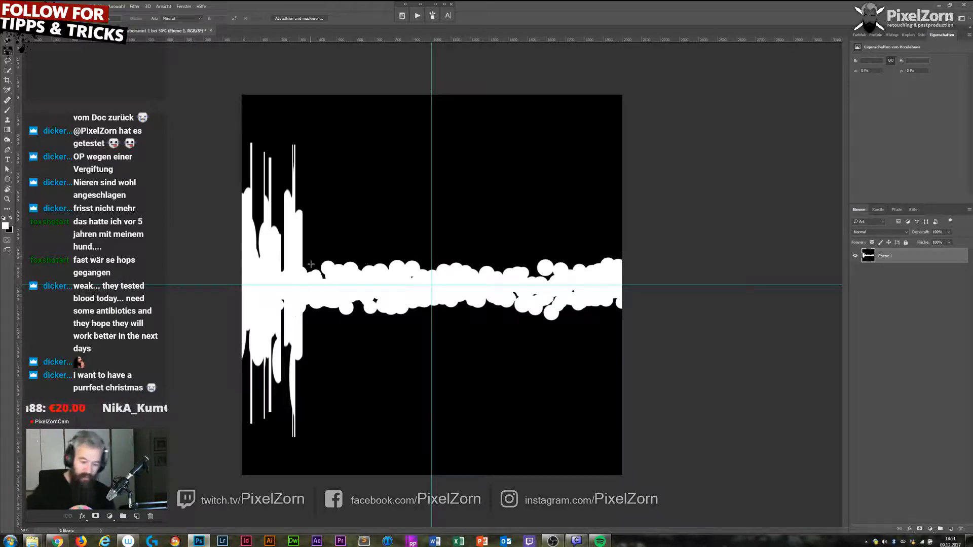
Add a thin spike and a taller neighbouring one by stretching the next two unstretched strips of the band vertically.
left_click_drag(302, 263, 304, 317)
key("ctrl+t")
left_click_drag(305, 261, 315, 179)
key("Return")
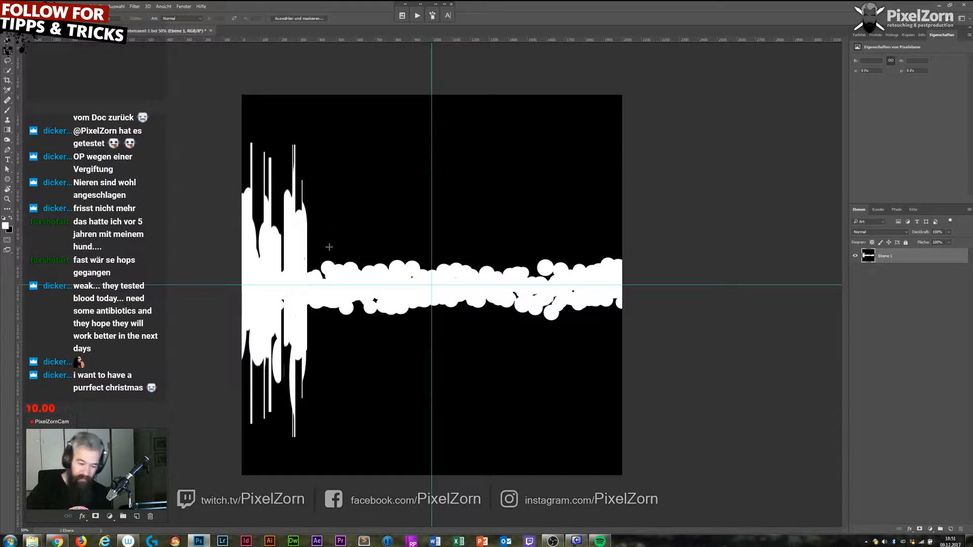
left_click_drag(307, 267, 315, 310)
key("ctrl+t")
left_click_drag(309, 267, 319, 158)
key("Return")
key("ctrl+d")
Stretch two more adjacent strips vertically, extending the spikes to about a quarter of the canvas width.
left_click_drag(314, 258, 322, 315)
left_click_drag(320, 274, 327, 170)
key("ctrl+t")
key("Return")
mouse_move(325, 254)
left_mouse_down()
mouse_move(334, 316)
mouse_move(337, 141)
mouse_move(343, 152)
left_mouse_up()
key("ctrl+t")
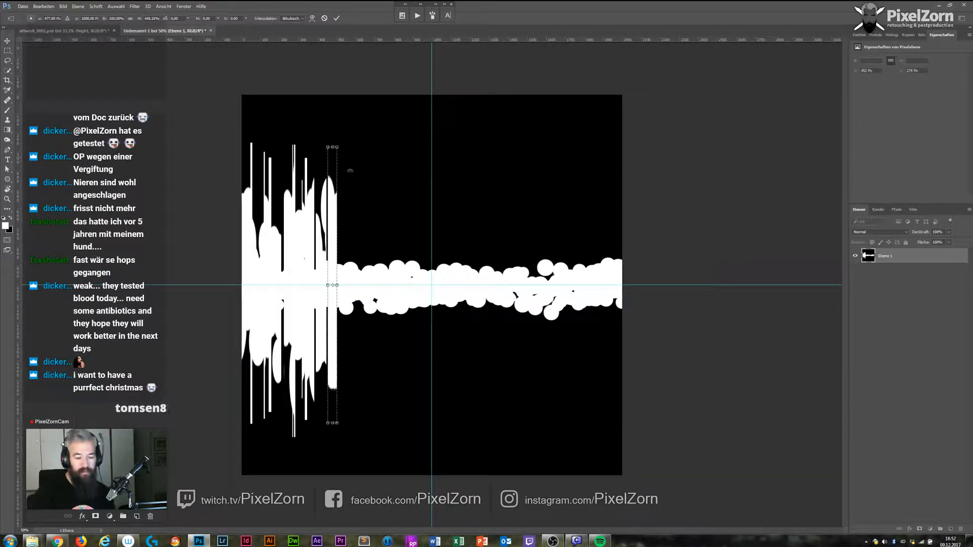
key("Return")
key("ctrl+d")
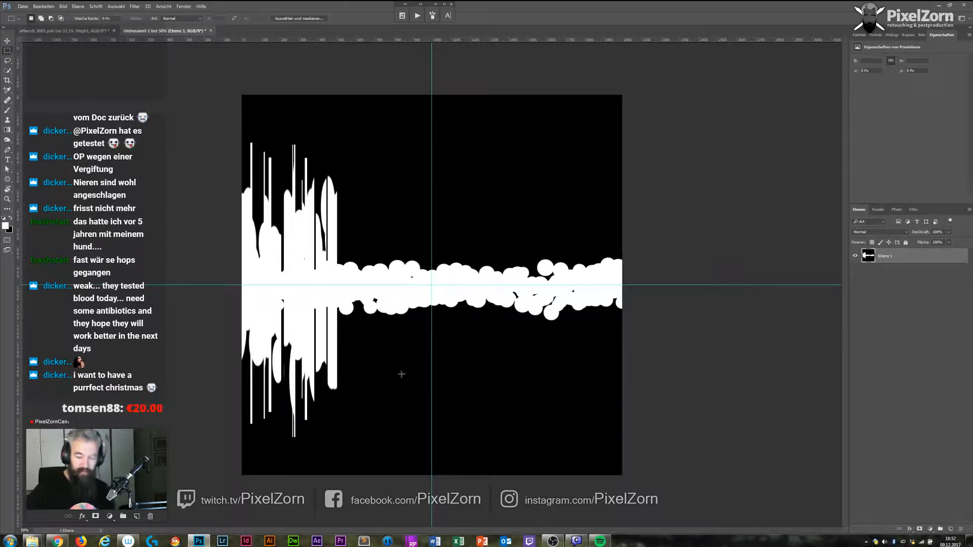
Stretch two thin strips just past the quarter mark of the canvas vertically into narrow spikes of different heights.
mouse_move(344, 261)
left_mouse_down()
mouse_move(345, 320)
mouse_move(348, 203)
mouse_move(347, 213)
left_mouse_up()
key("ctrl+t")
key("Return")
key("ctrl+d")
left_click_drag(344, 256, 350, 323)
key("ctrl+t")
left_click_drag(347, 257, 347, 175)
key("Return")
key("ctrl+d")
Continue the spike pattern by vertically stretching the next two strips, including a tall one about a third across the canvas.
left_click_drag(349, 247, 359, 326)
key("ctrl+t")
left_click_drag(356, 246, 357, 169)
key("Return")
key("ctrl+d")
mouse_move(358, 261)
left_mouse_down()
mouse_move(366, 308)
mouse_move(387, 169)
mouse_move(373, 178)
left_mouse_up()
key("ctrl+t")
key("Return")
key("ctrl+d")
Stretch the next two strips of the band vertically, making them lower than the tall spike before them, and deselect.
left_click_drag(368, 262, 385, 319)
left_click_drag(382, 264, 384, 200)
key("ctrl+t")
key("Return")
key("ctrl+d")
left_click_drag(384, 248, 392, 327)
key("ctrl+t")
left_click_drag(388, 250, 388, 167)
key("Return")
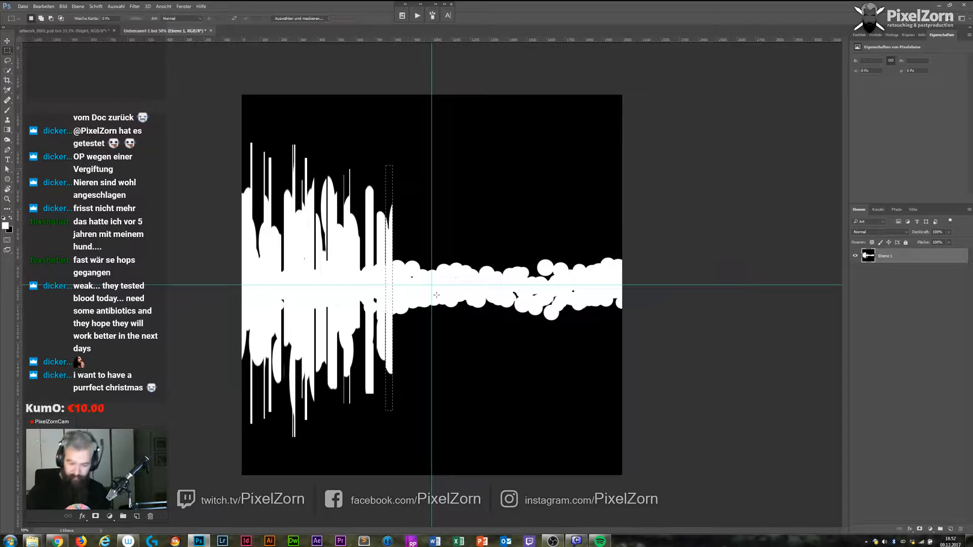
key("ctrl+d")
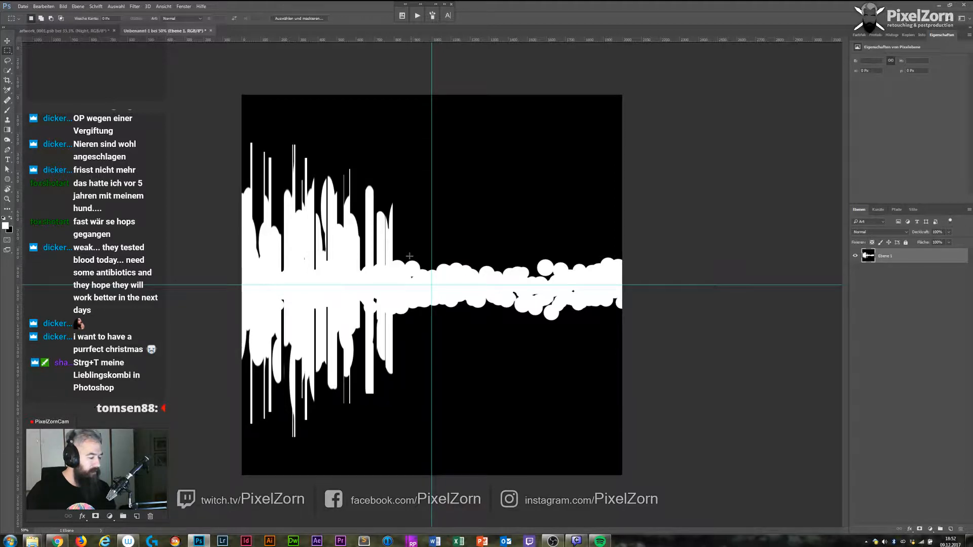
Select the next strip a little before the vertical guide and stretch it vertically into a thick, extra-tall spike.
left_click_drag(390, 259, 401, 317)
left_click_drag(403, 276, 407, 276)
key("ctrl+t")
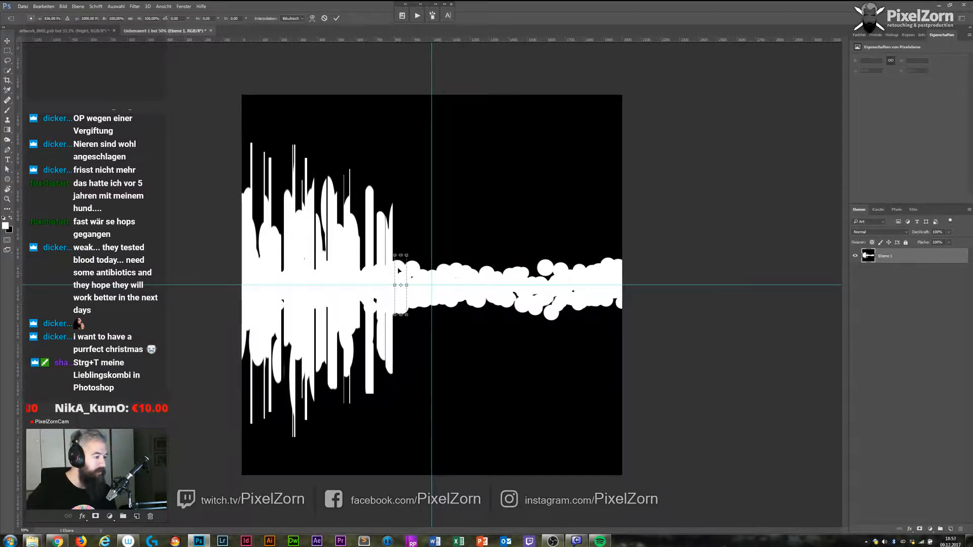
left_click_drag(400, 256, 401, 138)
key("Return")
key("ctrl+d")
Stretch the two strips between the thick spike and the vertical guide vertically, the first one about 72 px wide.
mouse_move(409, 254)
left_mouse_down()
mouse_move(422, 277)
mouse_move(422, 320)
left_mouse_up()
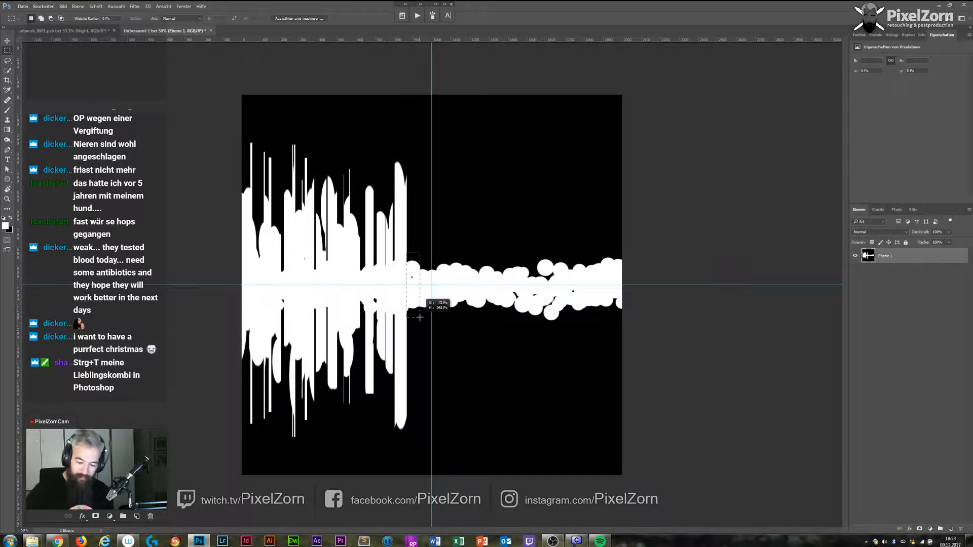
key("ctrl+t")
left_click_drag(416, 257, 416, 183)
key("Return")
key("ctrl+d")
left_click_drag(421, 262, 430, 311)
left_click(427, 267)
left_click_drag(423, 264, 432, 308)
key("ctrl+t")
left_click_drag(426, 264, 428, 171)
key("Return")
left_click(451, 222)
Stretch a very thin strip on the vertical guide into a tall spike and the strip right beside it into a lower one.
left_click_drag(433, 262, 435, 313)
key("ctrl+t")
left_click_drag(434, 261, 434, 122)
key("Return")
key("ctrl+d")
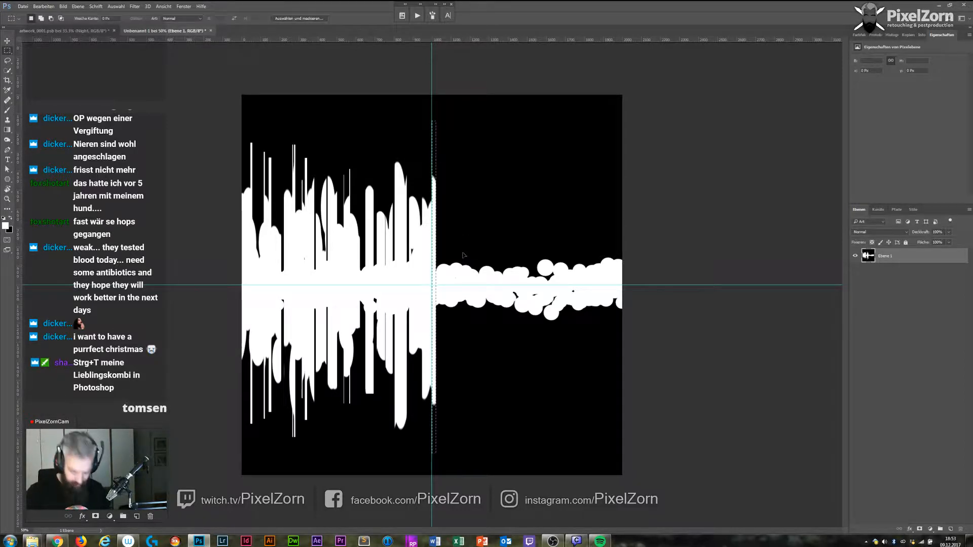
left_click_drag(436, 255, 445, 319)
key("ctrl+t")
left_click_drag(440, 255, 440, 165)
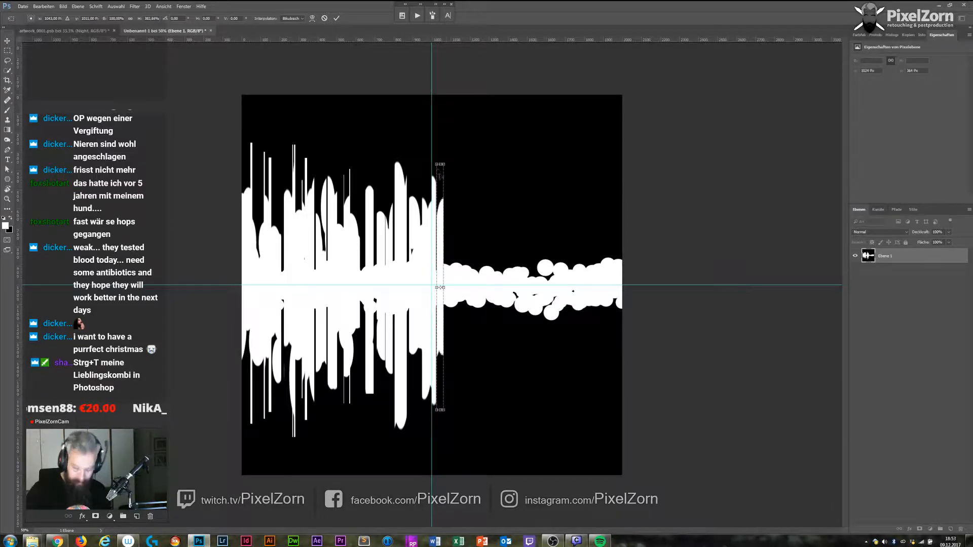
key("Return")
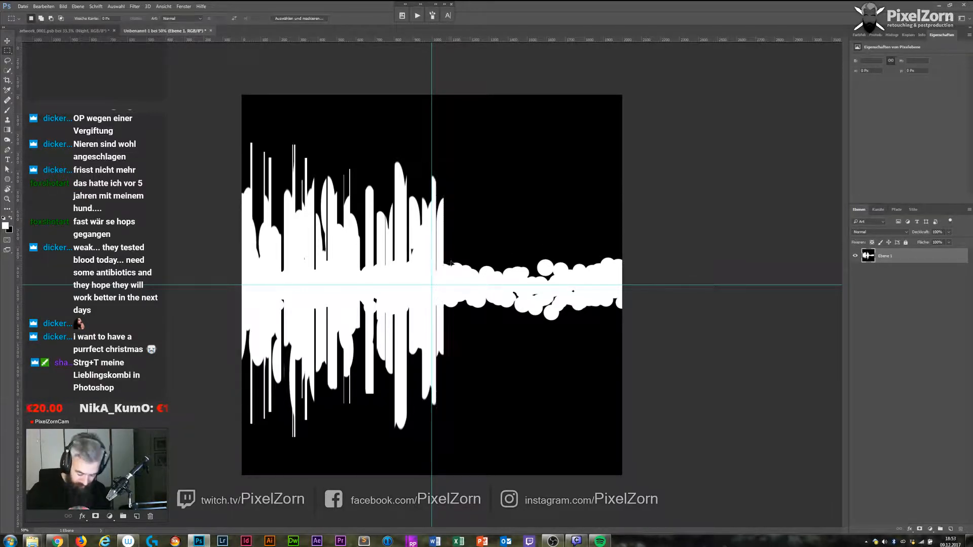
Stretch the first two strips beyond the vertical guide's spikes vertically, making the second taller than the first.
left_click_drag(445, 258, 453, 314)
key("ctrl+t")
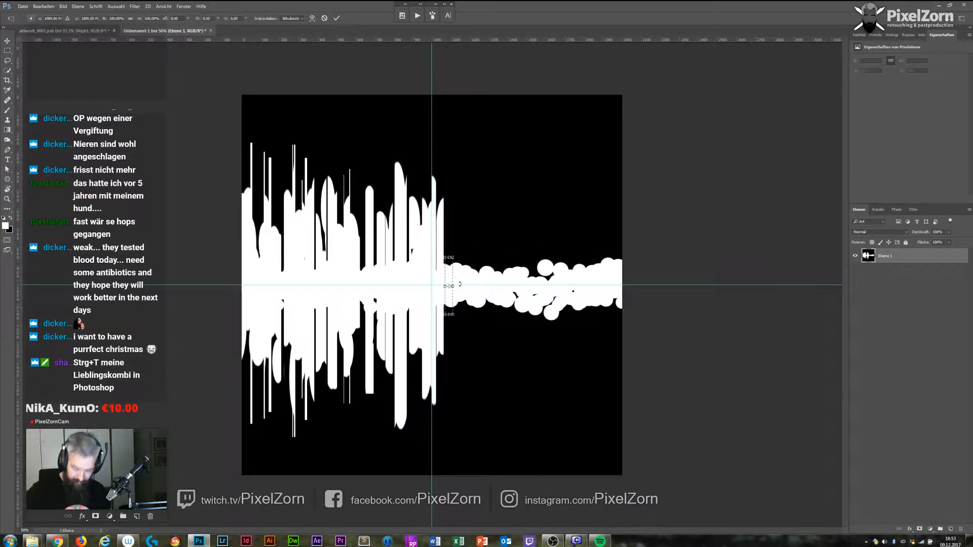
left_click_drag(449, 257, 460, 183)
key("Return")
key("ctrl+d")
mouse_move(453, 255)
left_mouse_down()
mouse_move(462, 320)
mouse_move(461, 155)
left_mouse_up()
key("ctrl+t")
key("Return")
key("ctrl+d")
Reselect a strip across the newest spikes' central section and stretch it vertically to form taller peaks there.
left_click_drag(451, 263, 461, 314)
key("ctrl+t")
left_click_drag(457, 259, 451, 147)
key("Return")
key("ctrl+d")
Stretch the next unstretched strip vertically, then transform it a second time to make the spike taller.
left_click_drag(473, 267, 472, 172)
key("ctrl+t")
key("Return")
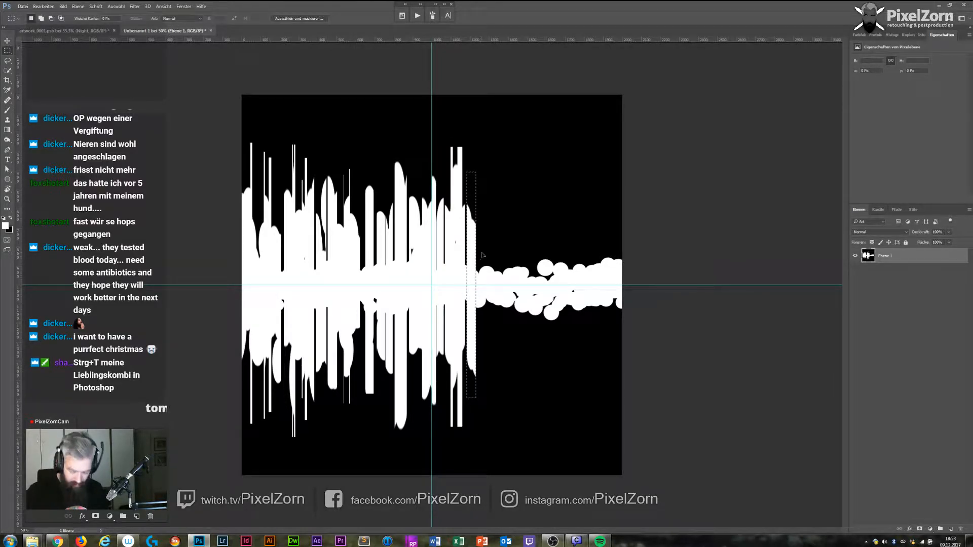
key("ctrl+t")
left_click_drag(472, 172, 472, 146)
key("Return")
key("ctrl+d")
Stretch a narrow strip and the wider one beside it vertically, giving the wider strip a lower height.
left_click_drag(476, 257, 484, 318)
key("ctrl+t")
left_click_drag(481, 257, 479, 173)
key("Return")
key("ctrl+d")
left_click_drag(482, 257, 497, 312)
key("ctrl+t")
left_click_drag(489, 257, 490, 188)
key("Return")
key("ctrl+d")
Stretch the next two strips vertically into a low spike followed by a tall thick one, nearly three quarters across the canvas.
left_click_drag(496, 263, 506, 318)
mouse_move(502, 271)
left_mouse_down()
mouse_move(510, 274)
mouse_move(508, 192)
left_mouse_up()
key("ctrl+t")
key("Return")
key("ctrl+d")
left_click_drag(513, 263, 521, 319)
key("ctrl+t")
left_click_drag(516, 262, 521, 143)
key("Return")
key("ctrl+d")
Stretch the two strips after the tall thick spike vertically, carrying the pattern just past three quarters of the canvas width.
left_click_drag(523, 261, 532, 332)
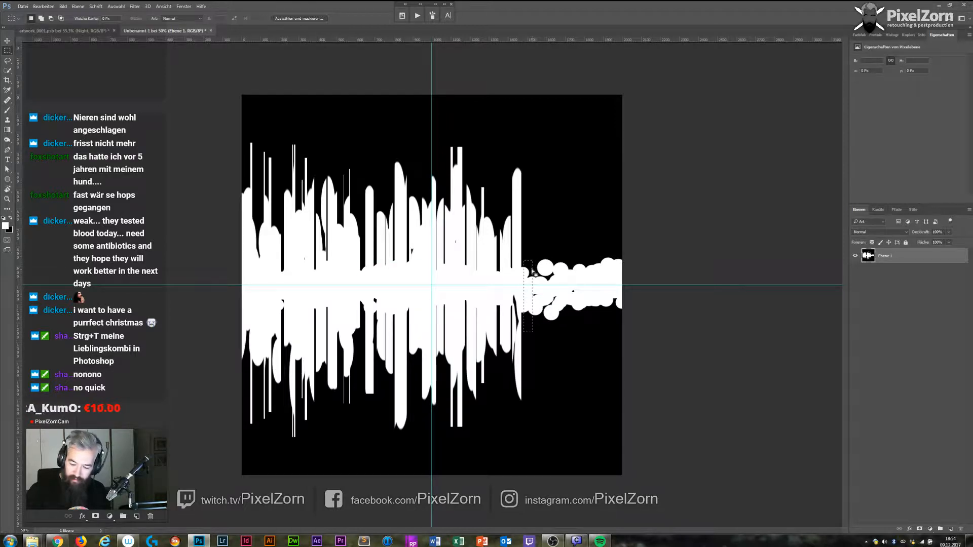
left_click_drag(529, 276, 530, 175)
key("ctrl+t")
key("Return")
key("ctrl+d")
left_click_drag(534, 257, 542, 323)
key("ctrl+t")
left_click_drag(538, 259, 540, 165)
key("Return")
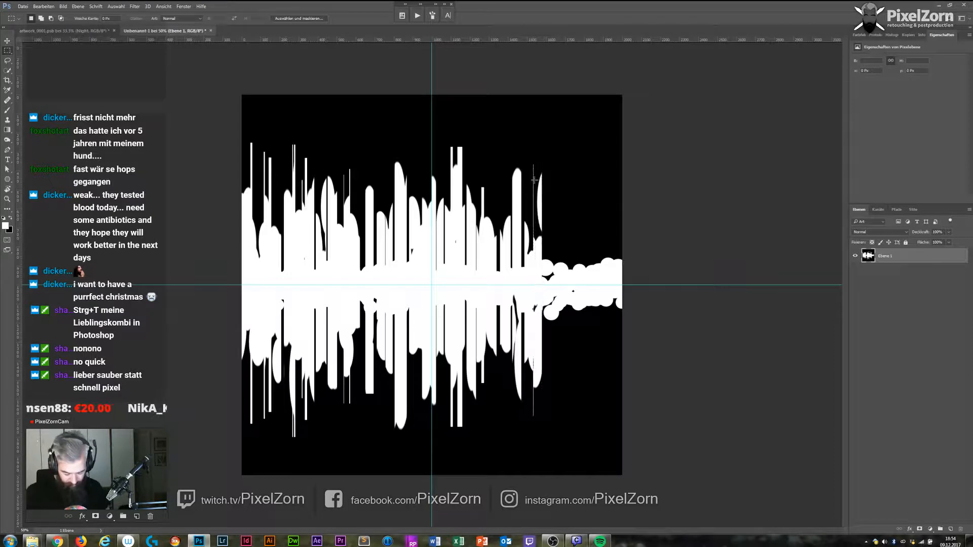
Stretch the next two strips vertically, about four fifths across the canvas, making the second one clearly taller than the first.
left_click_drag(544, 255, 556, 325)
key("ctrl+t")
left_click_drag(548, 254, 549, 171)
key("Return")
mouse_move(554, 256)
left_mouse_down()
mouse_move(573, 306)
mouse_move(565, 320)
left_mouse_up()
key("ctrl+t")
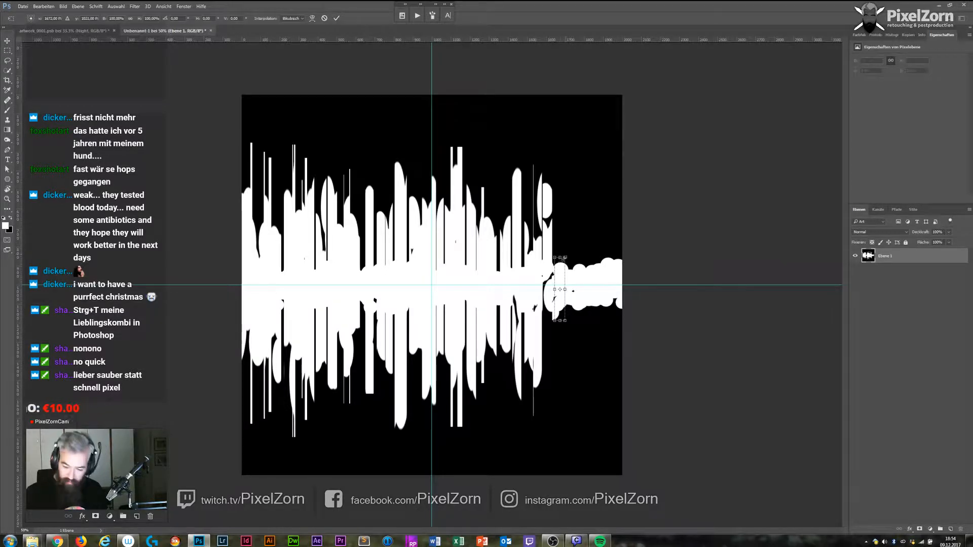
left_click_drag(560, 257, 561, 127)
key("Return")
Stretch the following narrow strip into a very tall spike and the wider strip beside it to a lower height.
left_click_drag(564, 258, 573, 319)
key("ctrl+t")
left_click_drag(569, 258, 573, 130)
key("Return")
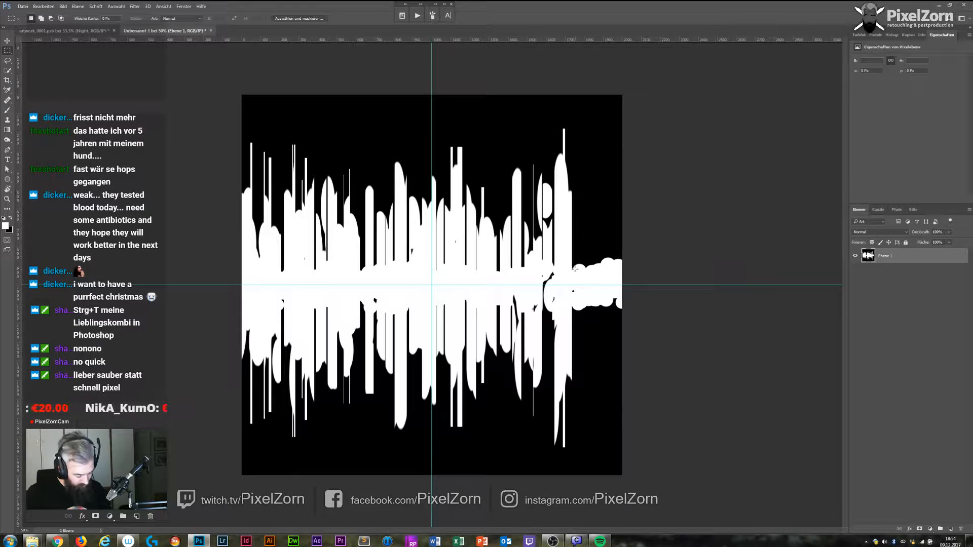
left_click_drag(574, 261, 585, 313)
key("ctrl+t")
left_click_drag(577, 262, 578, 173)
key("Return")
Stretch the next two narrow strips vertically into thin spikes, carrying the pattern close to the canvas's right edge.
key("ctrl+d")
key("ctrl+t")
left_click_drag(586, 263, 588, 143)
key("Return")
key("ctrl+d")
left_click_drag(595, 281, 598, 317)
key("ctrl+t")
left_click_drag(598, 261, 593, 174)
key("Return")
key("ctrl+d")
Stretch the remaining strips near the canvas's right edge into one thin tall spike followed by two much lower ones.
left_click_drag(592, 257, 600, 321)
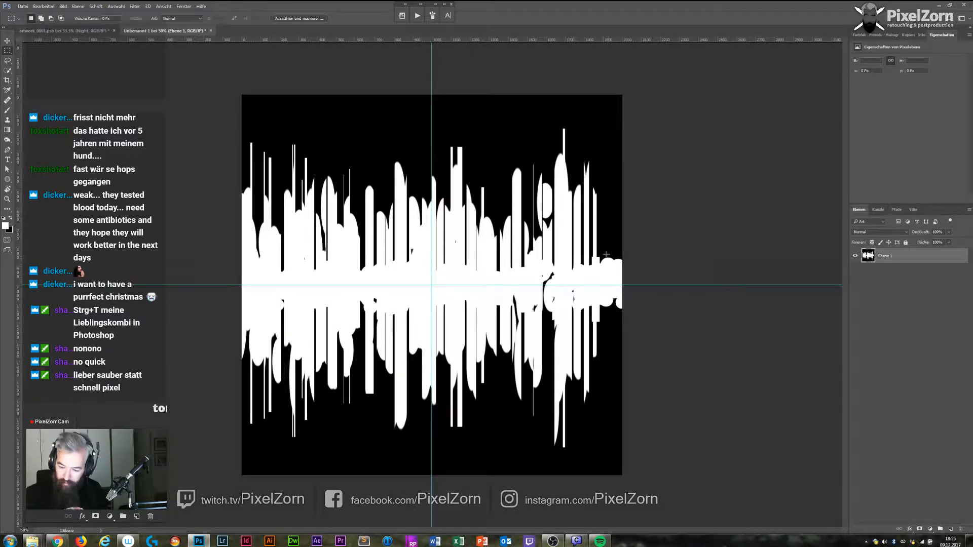
key("ctrl+t")
left_click_drag(602, 253, 625, 141)
key("Return")
key("ctrl+d")
left_click_drag(603, 257, 610, 315)
key("ctrl+t")
left_click_drag(608, 256, 622, 215)
key("Return")
key("ctrl+d")
left_click_drag(609, 255, 616, 311)
key("ctrl+t")
left_click_drag(612, 256, 614, 221)
key("Return")
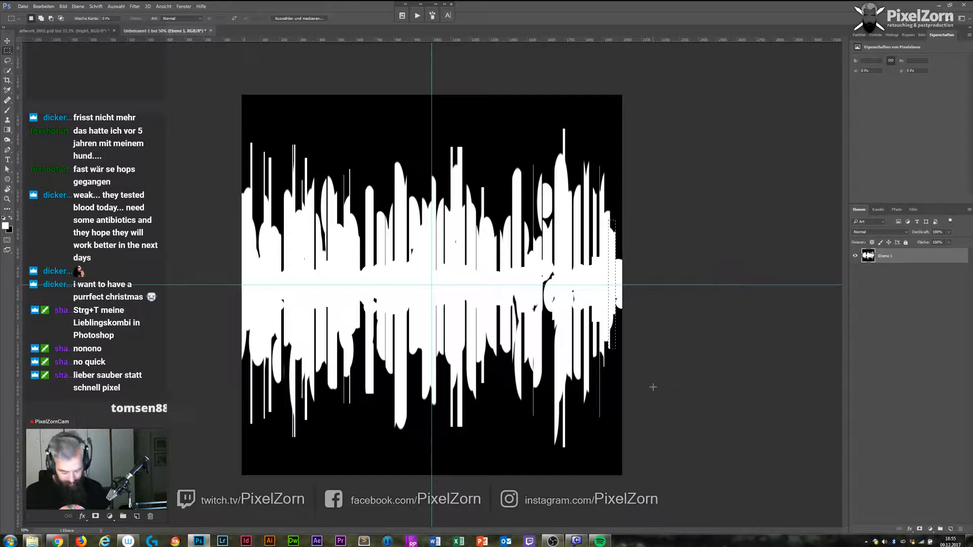
Move the spike pattern into the canvas's lower half and fill the empty area above using a black layer beneath, merged with it.
key("v")
left_click_drag(568, 204, 561, 390)
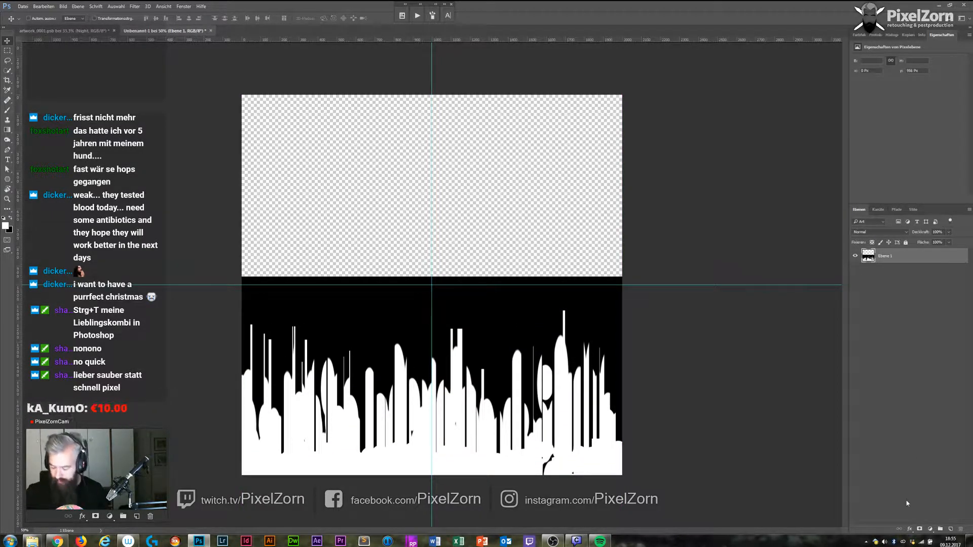
left_click(950, 529)
left_click_drag(889, 258, 884, 294)
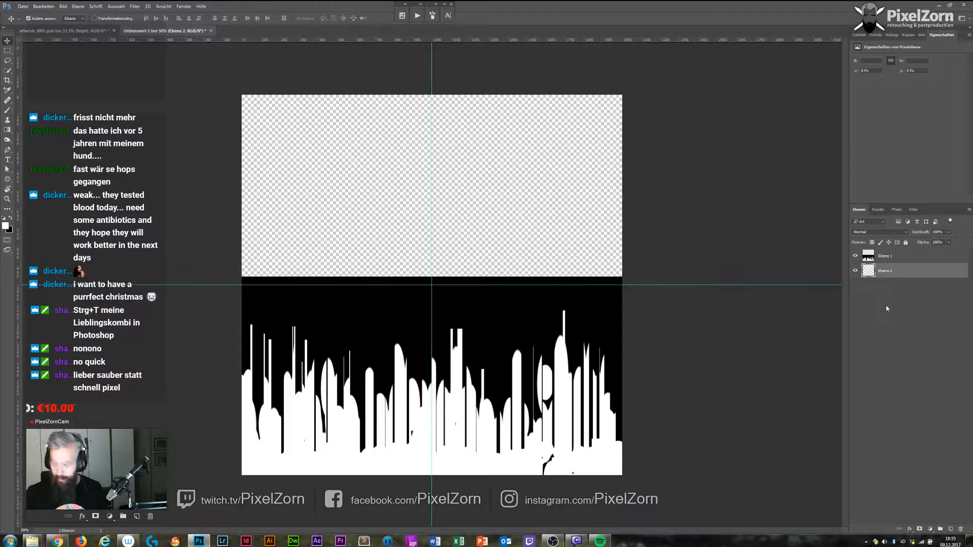
key("ctrl+BackSpace")
key("ctrl+shift+e")
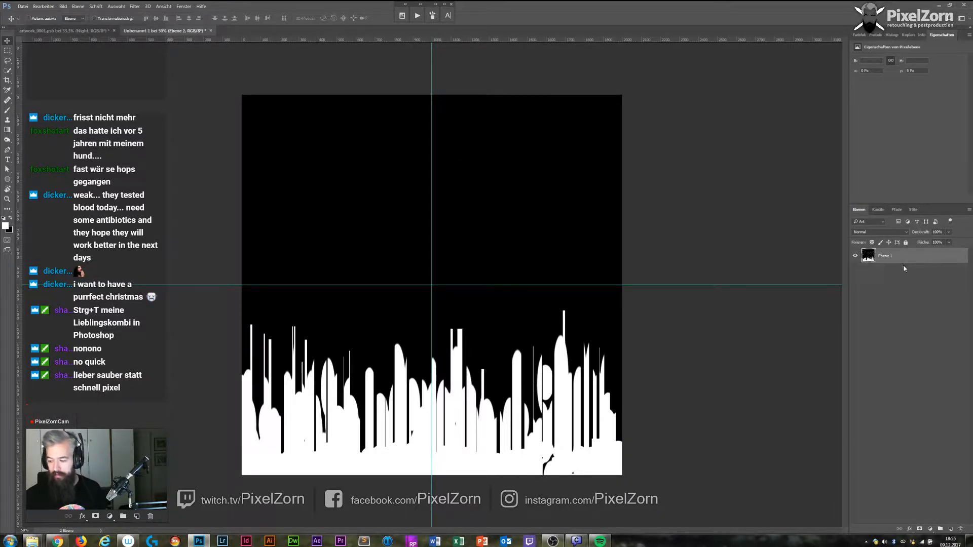
Apply a Gaussian Blur with a radius of about 13.8 pixels to the merged spike layer.
left_click(135, 6)
mouse_move(170, 149)
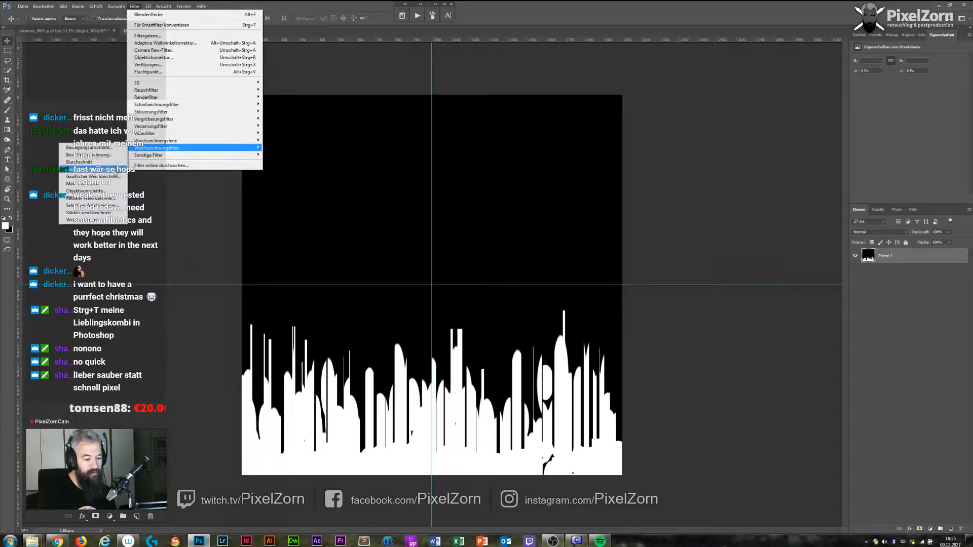
left_click(115, 177)
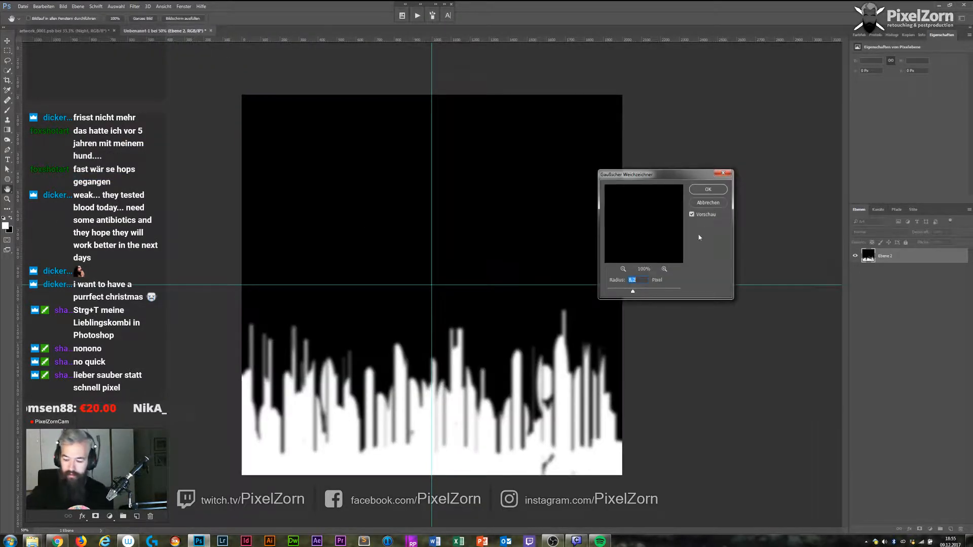
left_click_drag(633, 293, 637, 294)
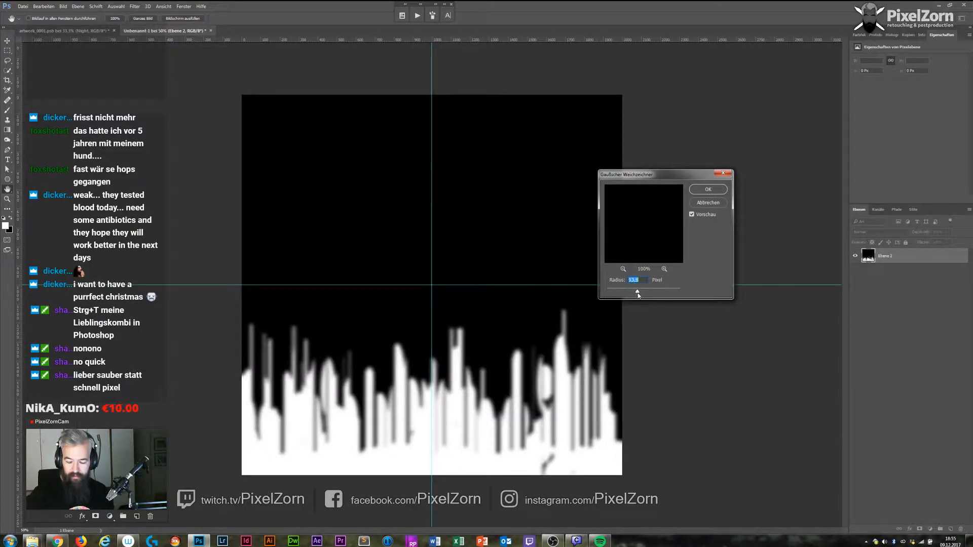
key("Return")
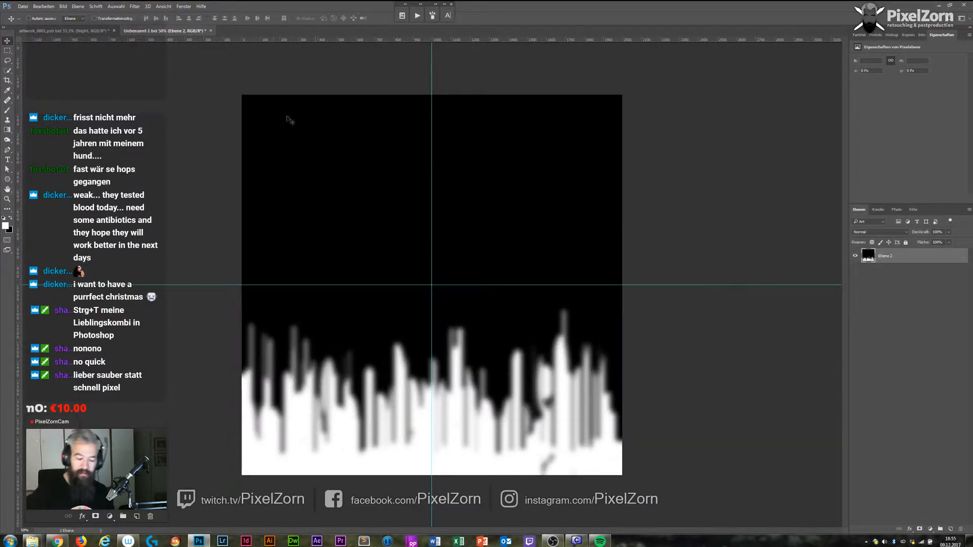
Apply a Motion Blur to the spikes at a 90° angle with a distance of about 750 pixels.
left_click(135, 6)
mouse_move(213, 151)
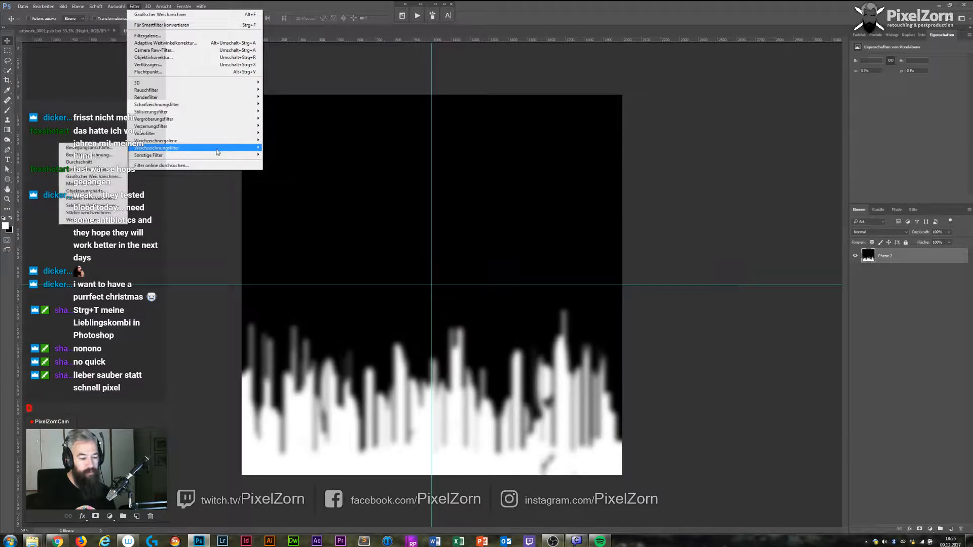
left_click(91, 148)
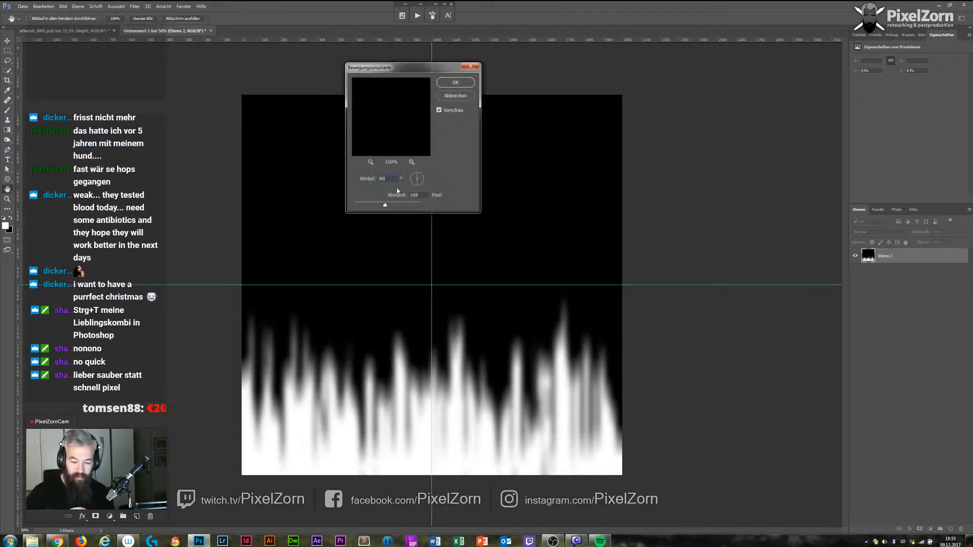
left_click_drag(389, 207, 399, 209)
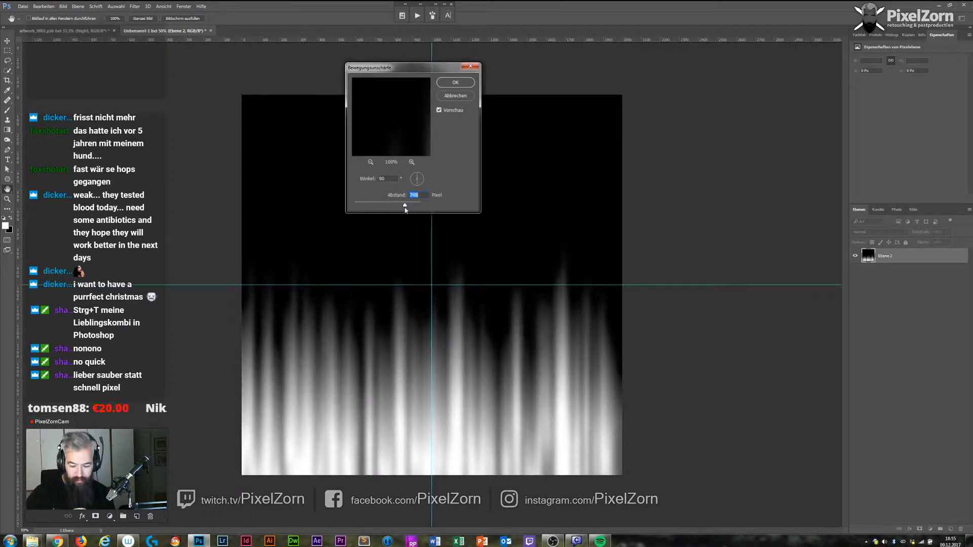
left_click(455, 83)
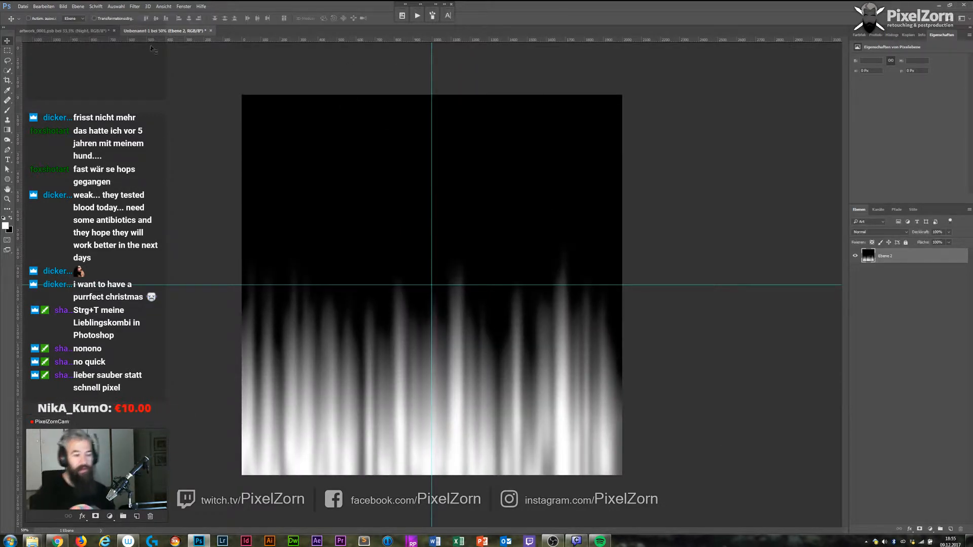
Rotate the canvas 90° clockwise so the streaks run horizontally.
left_click(79, 8)
left_click(79, 8)
left_click(63, 6)
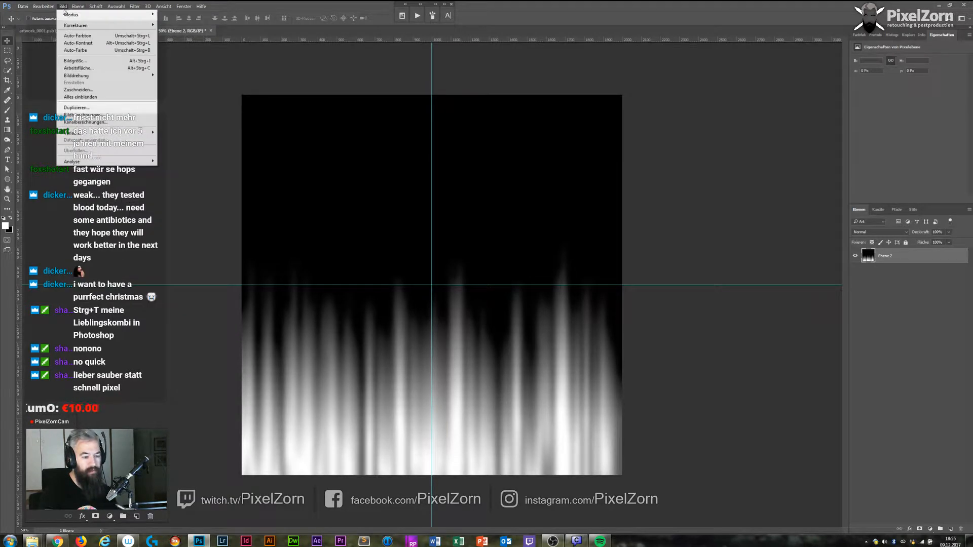
mouse_move(127, 76)
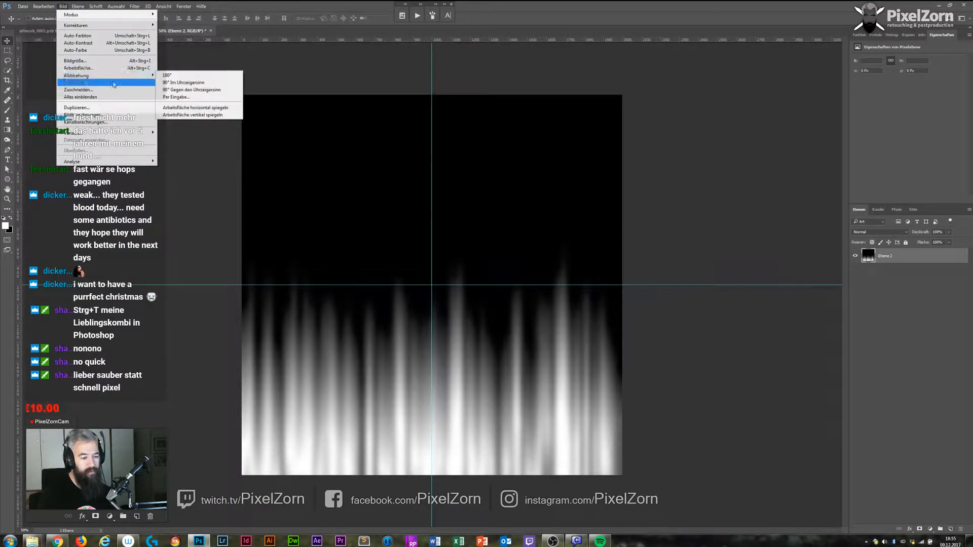
left_click(187, 82)
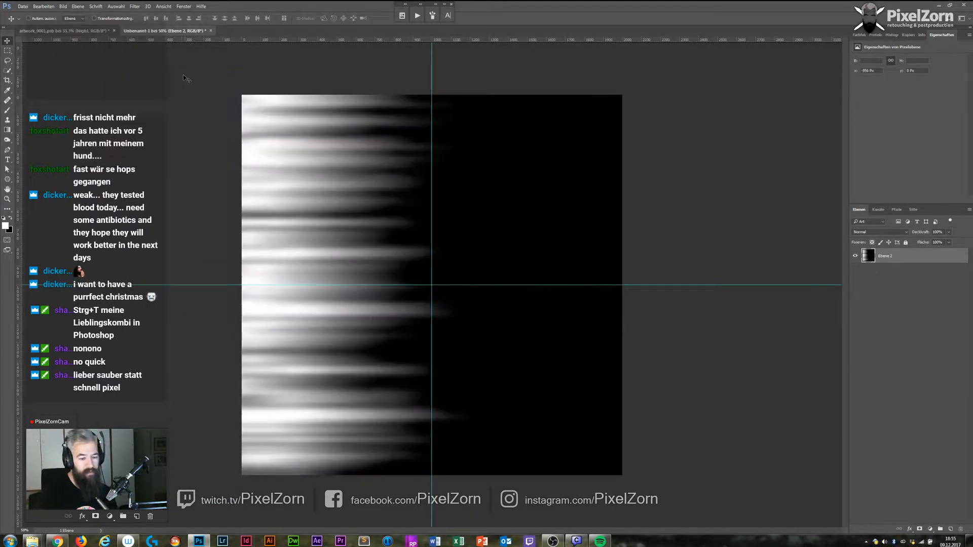
left_click(134, 7)
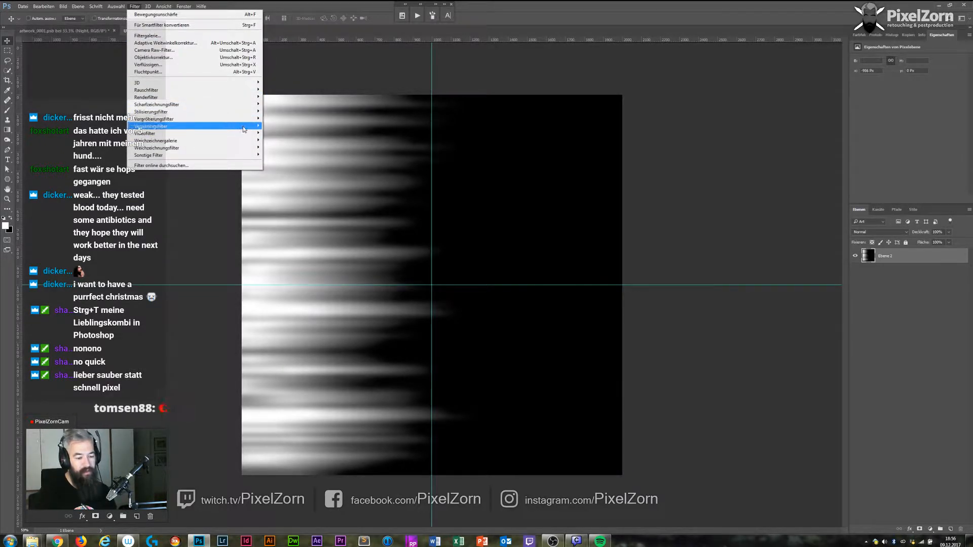
mouse_move(150, 127)
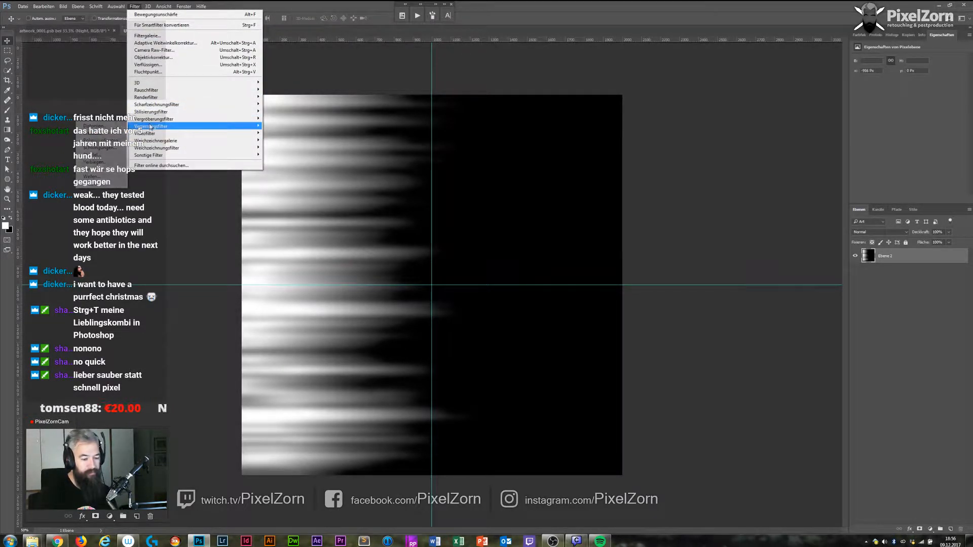
left_click(130, 142)
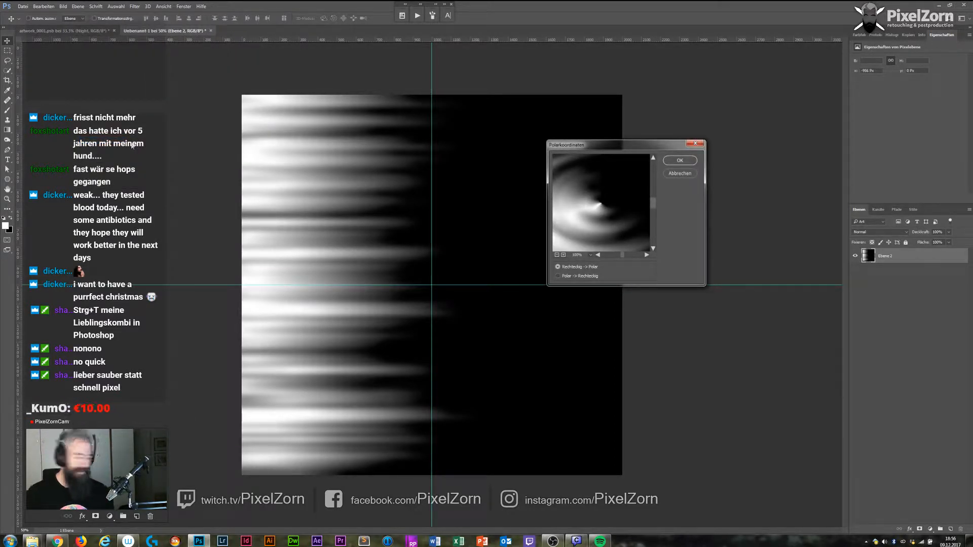
left_click(560, 276)
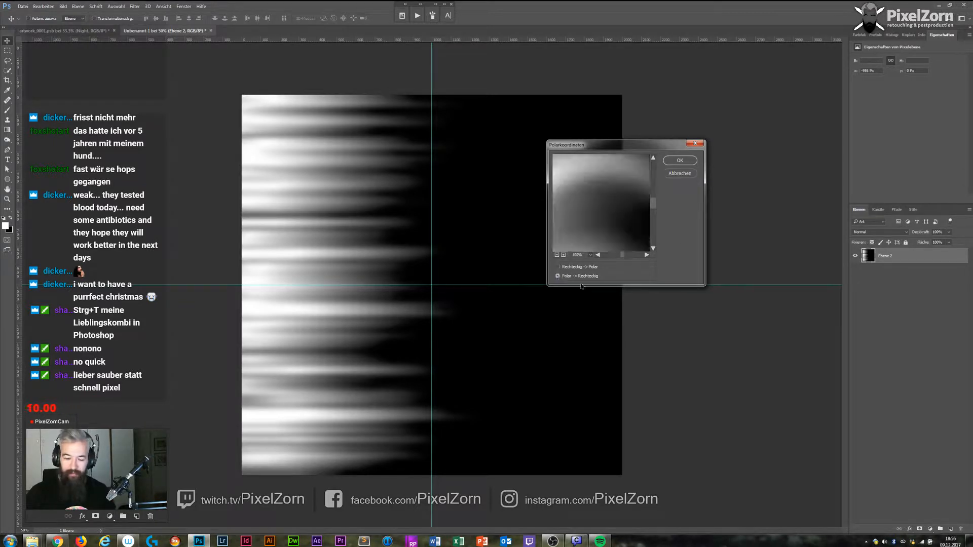
key("ctrl+minus")
key("ctrl+minus")
key("ctrl+minus")
key("ctrl+minus")
key("ctrl+minus")
key("ctrl+minus")
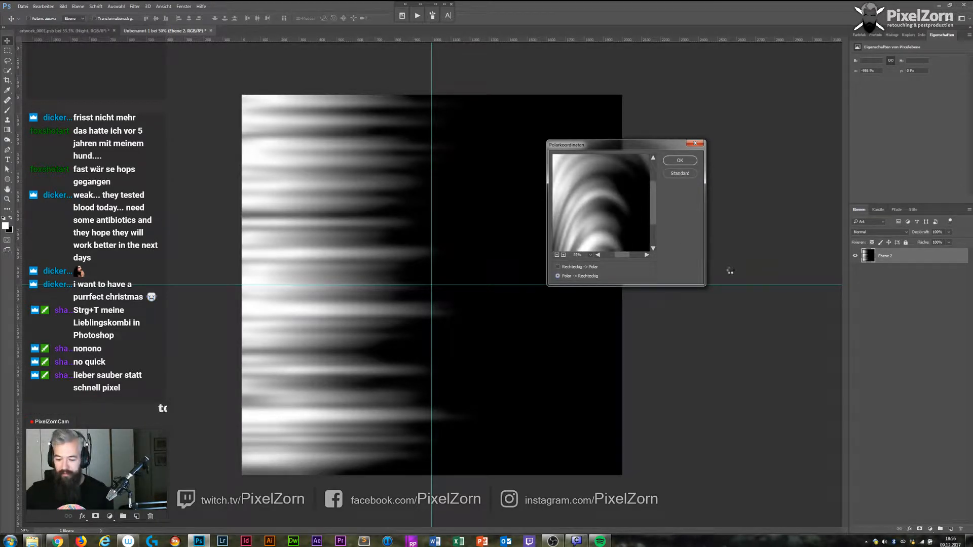
key("ctrl+plus")
key("ctrl+plus")
key("ctrl+minus")
key("ctrl+minus")
left_click(587, 268)
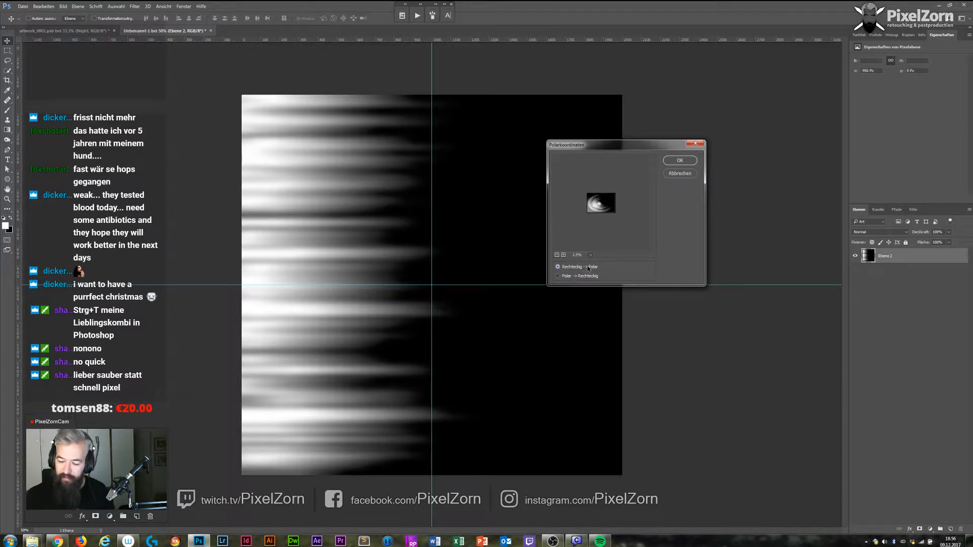
left_click(679, 174)
Rotate the canvas another 90° clockwise so the streaks hang down from the upper edge.
left_click(75, 7)
mouse_move(65, 8)
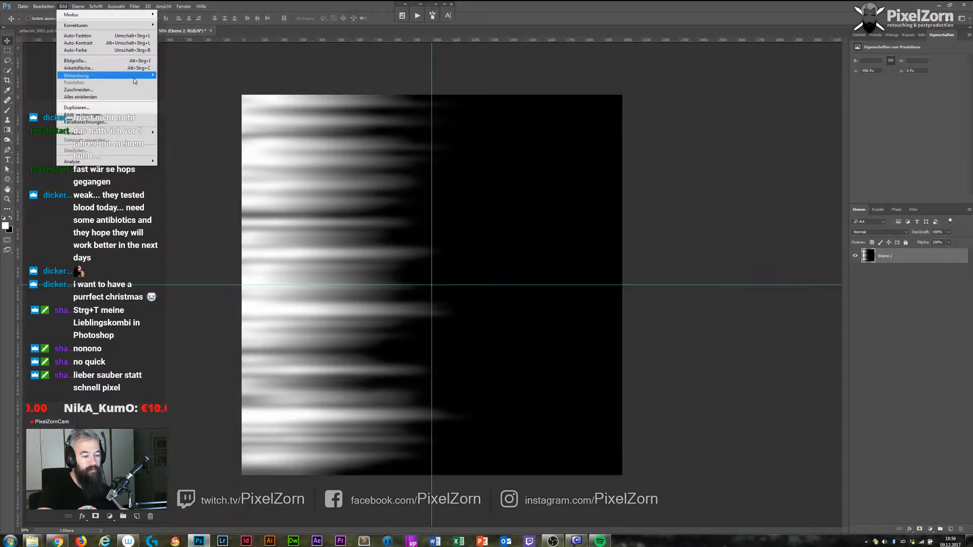
mouse_move(135, 81)
left_click(173, 83)
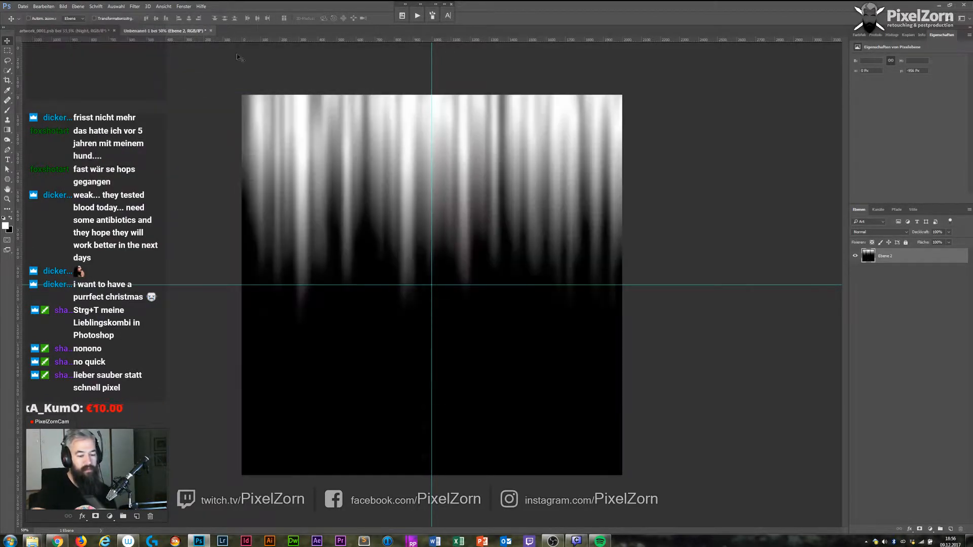
left_click(135, 6)
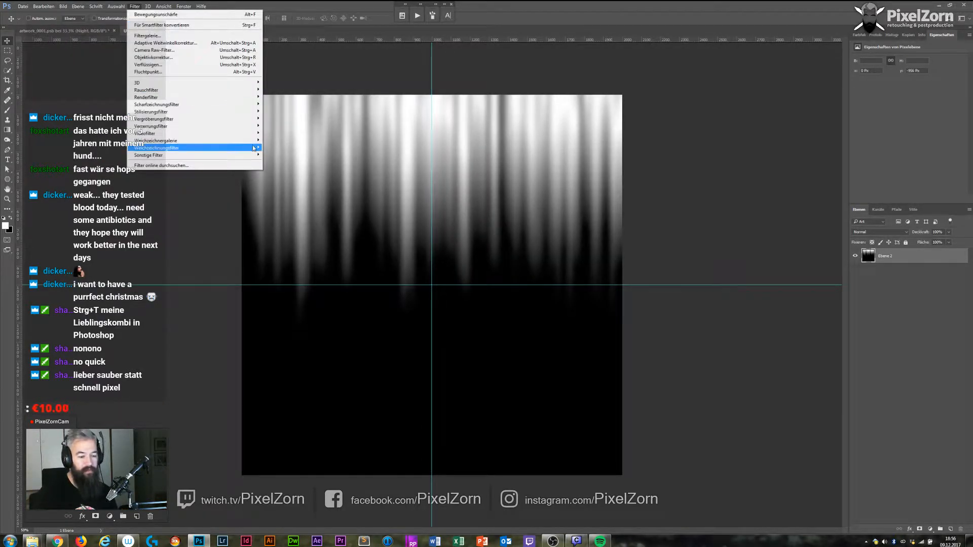
mouse_move(256, 150)
mouse_move(249, 127)
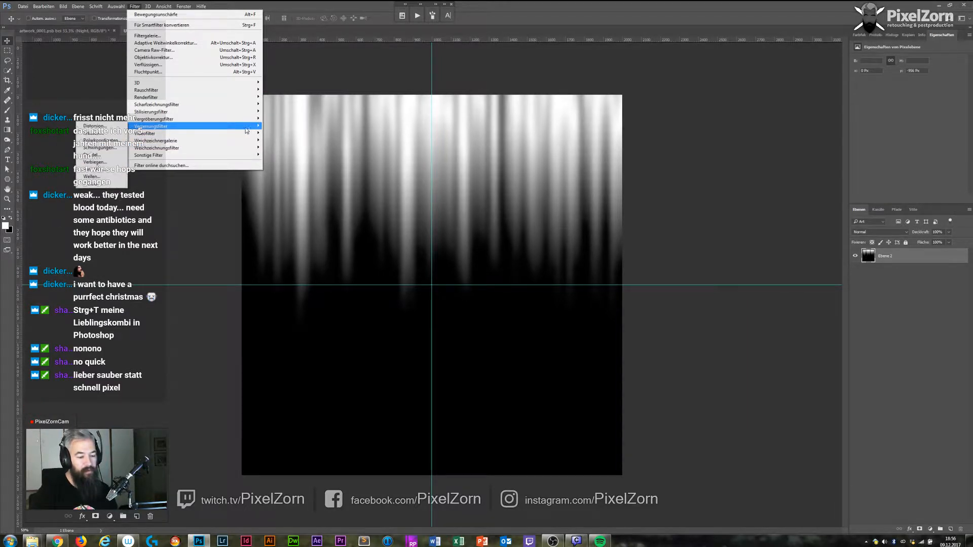
left_click(100, 139)
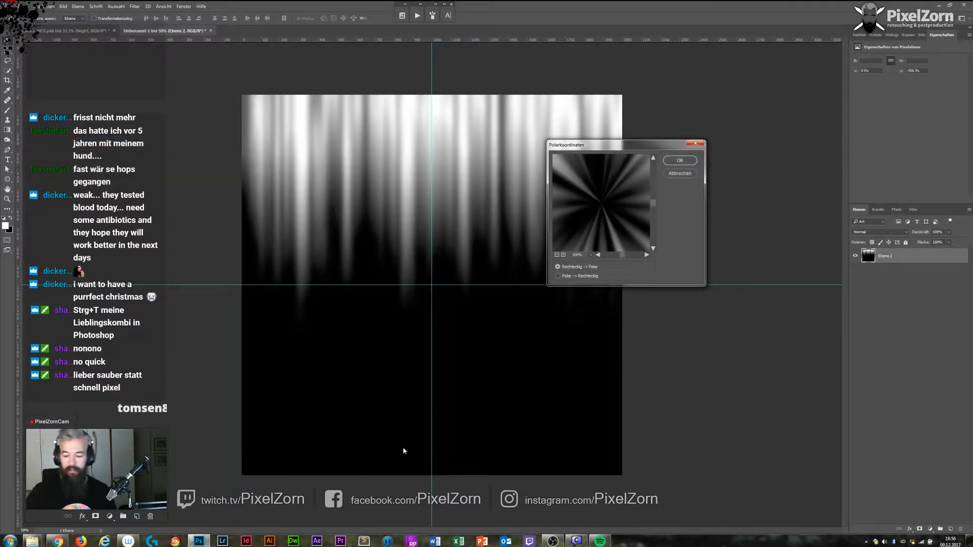
key("ctrl+minus")
key("ctrl+minus")
key("ctrl+minus")
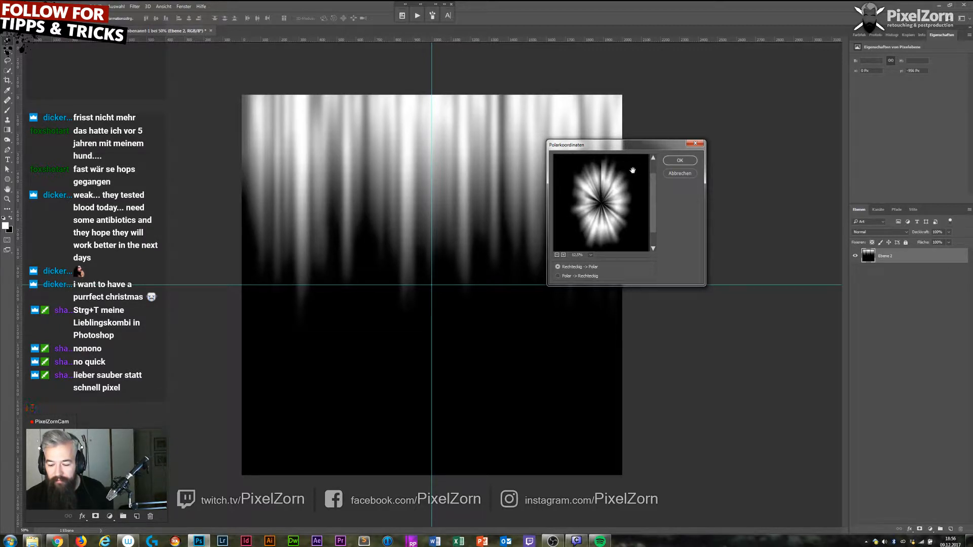
left_click(688, 174)
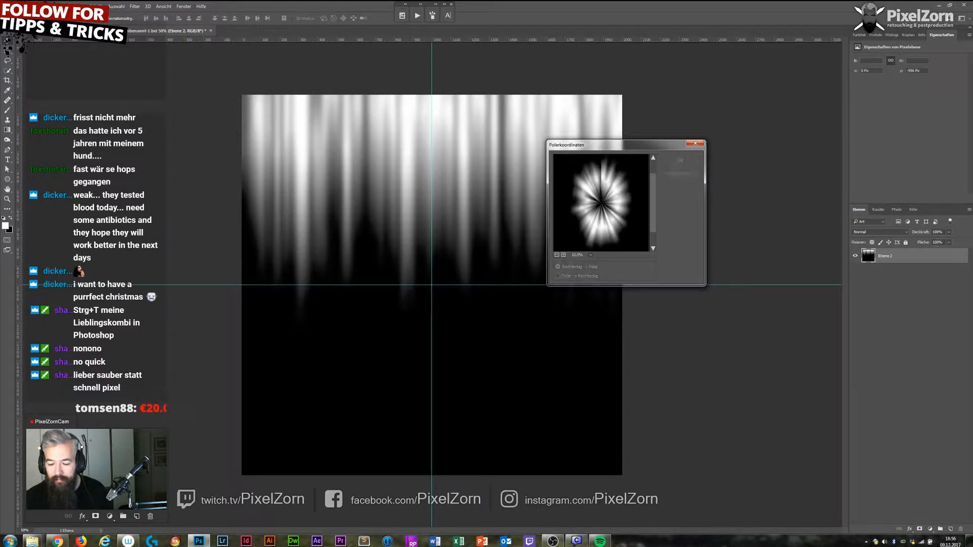
Undo both canvas rotations.
key("F2")
key("F2")
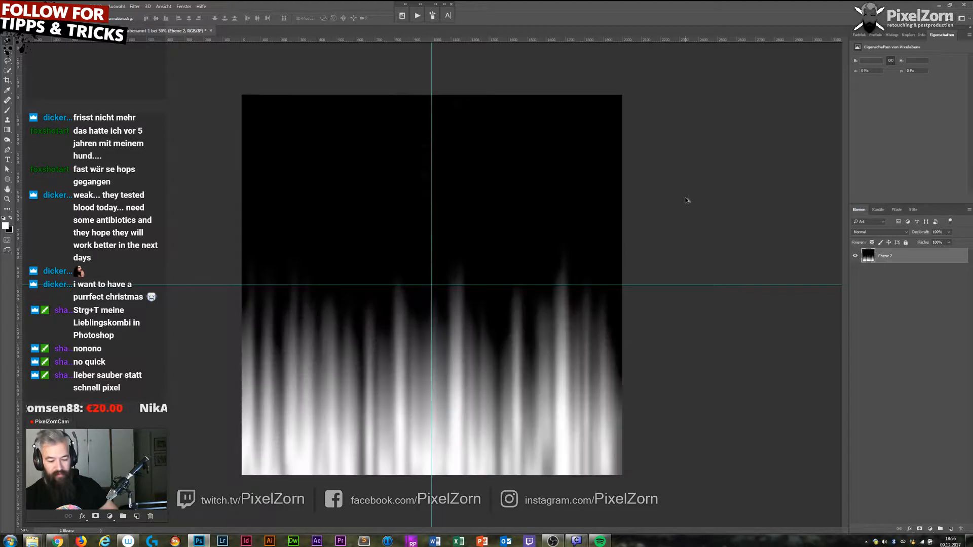
left_click(136, 6)
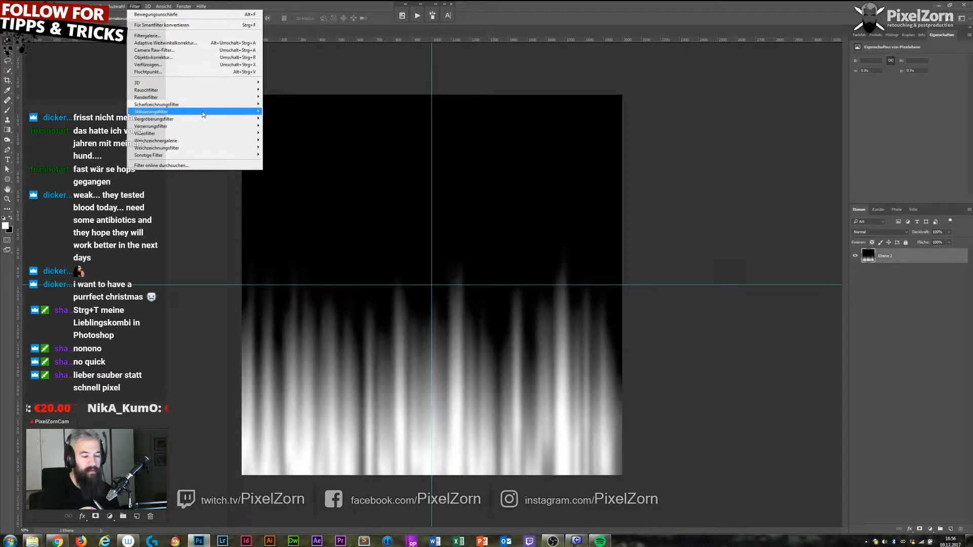
mouse_move(205, 117)
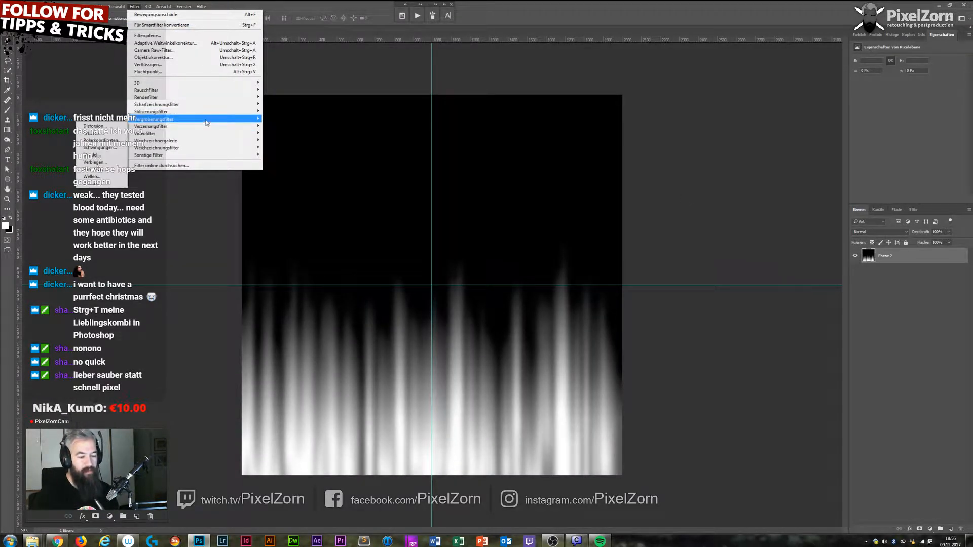
left_click(119, 141)
key("alt")
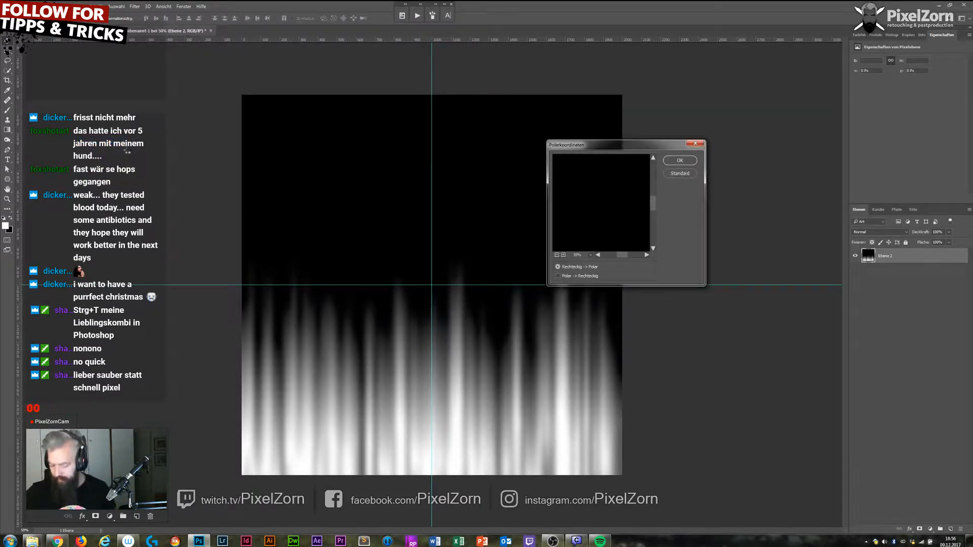
key("ctrl+plus")
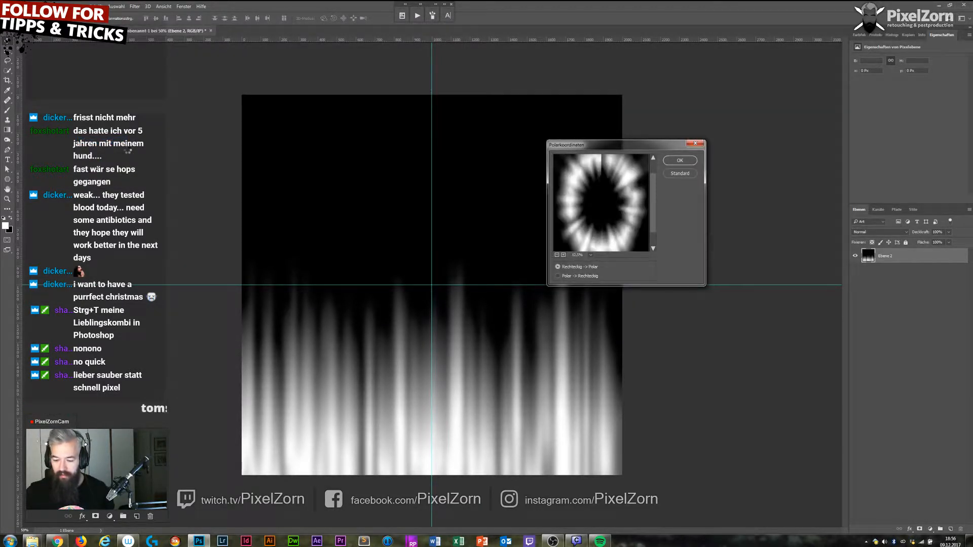
key("ctrl+minus")
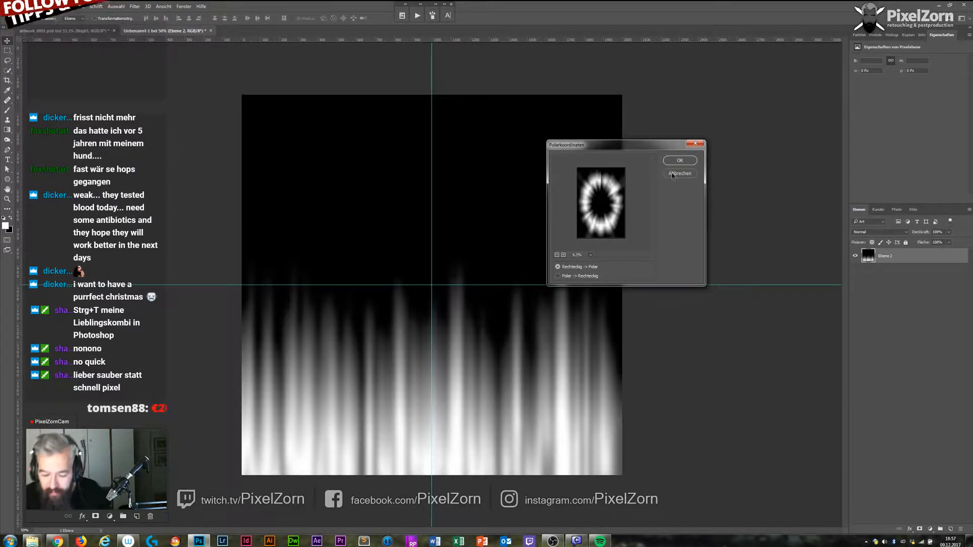
left_click(674, 174)
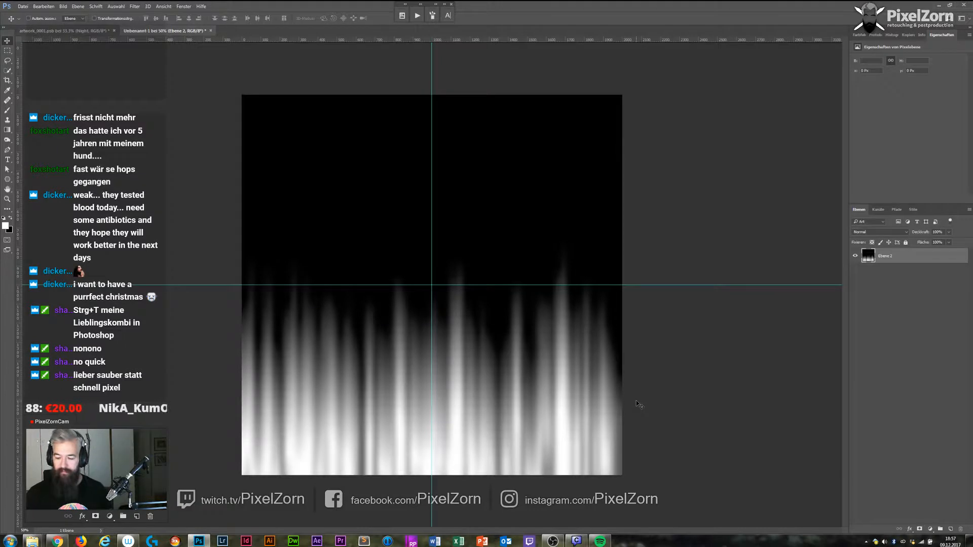
Try the Polar Coordinates distortion on the streak layer with the Rectangular to Polar option.
left_click(134, 6)
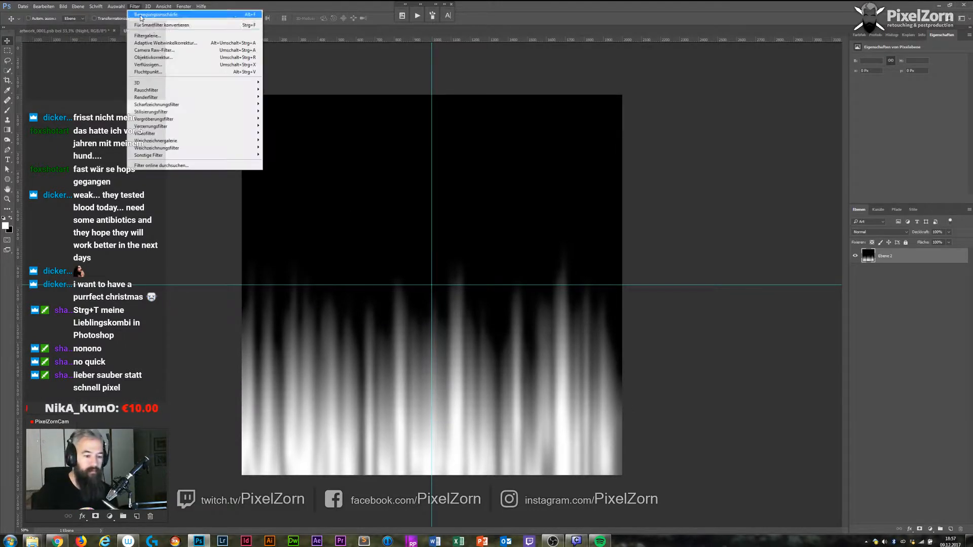
mouse_move(251, 127)
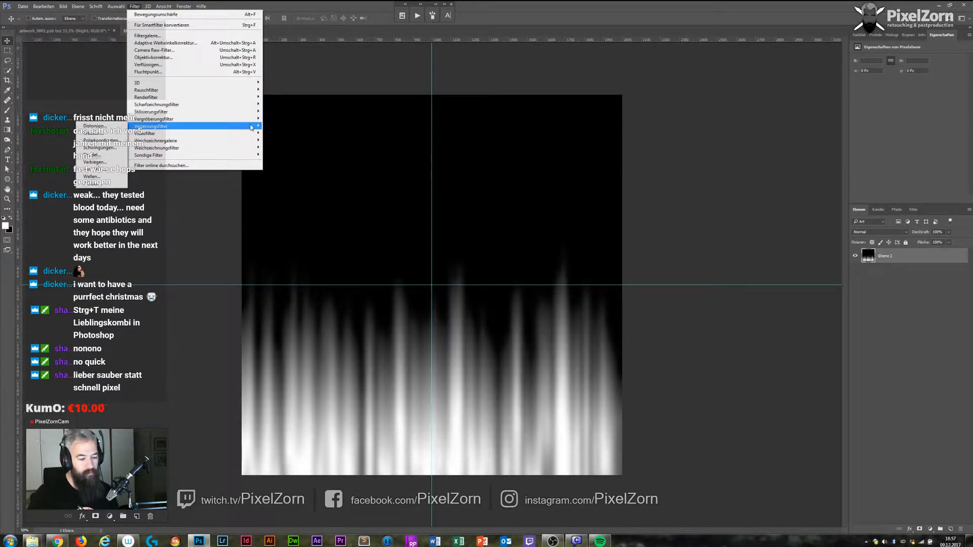
left_click(101, 141)
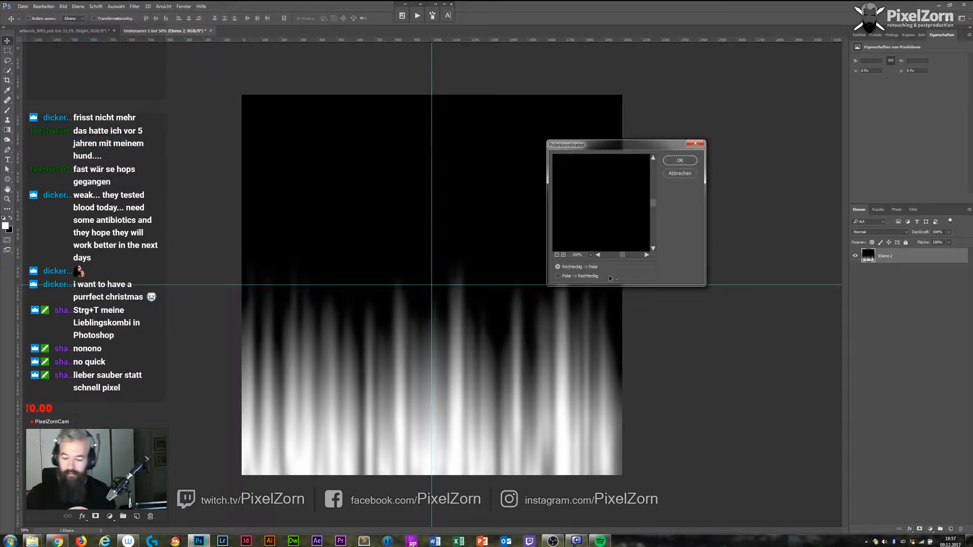
left_click(679, 160)
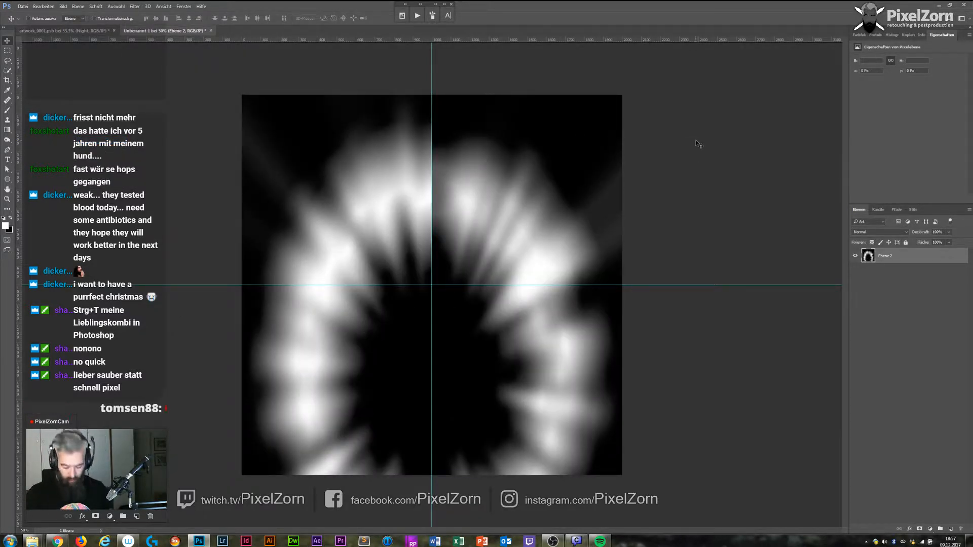
key("ctrl+z")
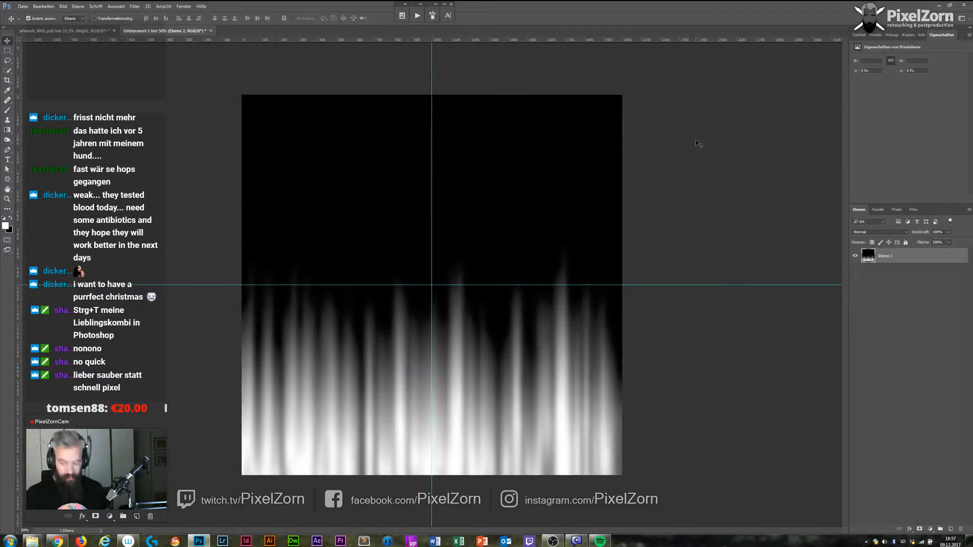
Copy the visible canvas area of the streaks to a new layer and delete the original layer beneath it.
key("ctrl+j")
left_click(900, 273)
key("Delete")
Try reapplying the last Polar Coordinates filter to the upright streaks on the new layer.
left_click(135, 6)
left_click(151, 15)
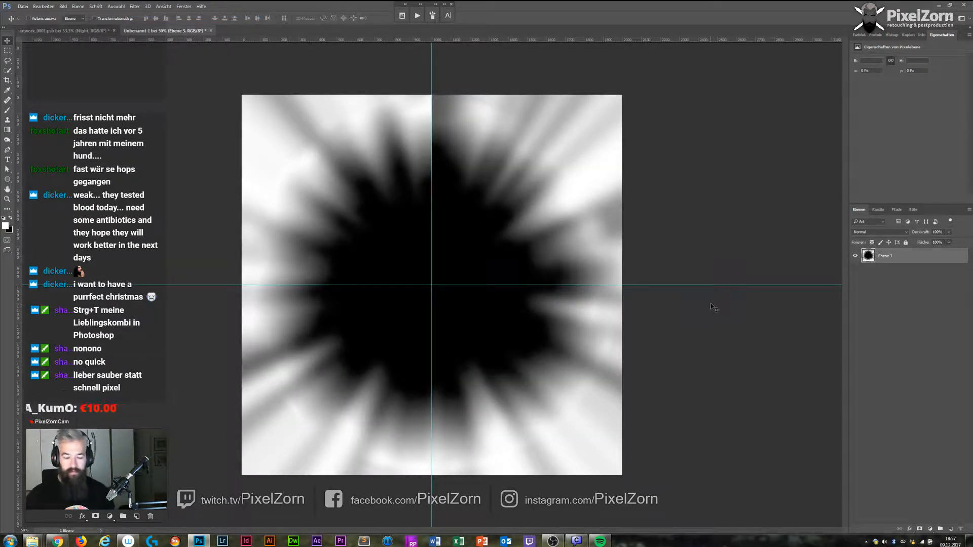
key("ctrl+z")
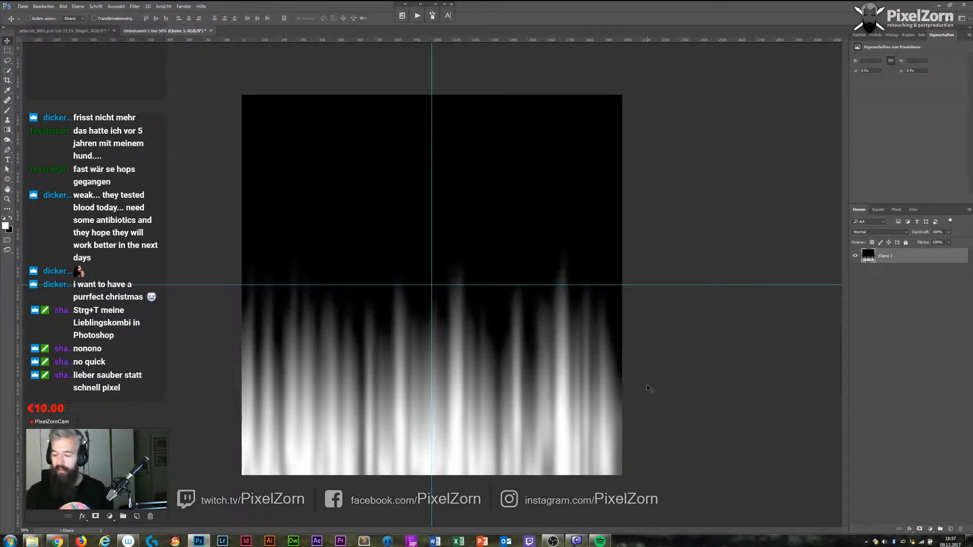
Rotate the streak layer 180° and reapply Polar Coordinates to turn it into a radial burst.
key("ctrl+t")
mouse_move(657, 105)
left_mouse_down()
mouse_move(425, 456)
mouse_move(283, 374)
mouse_move(290, 419)
left_mouse_up()
key("Return")
left_click(134, 6)
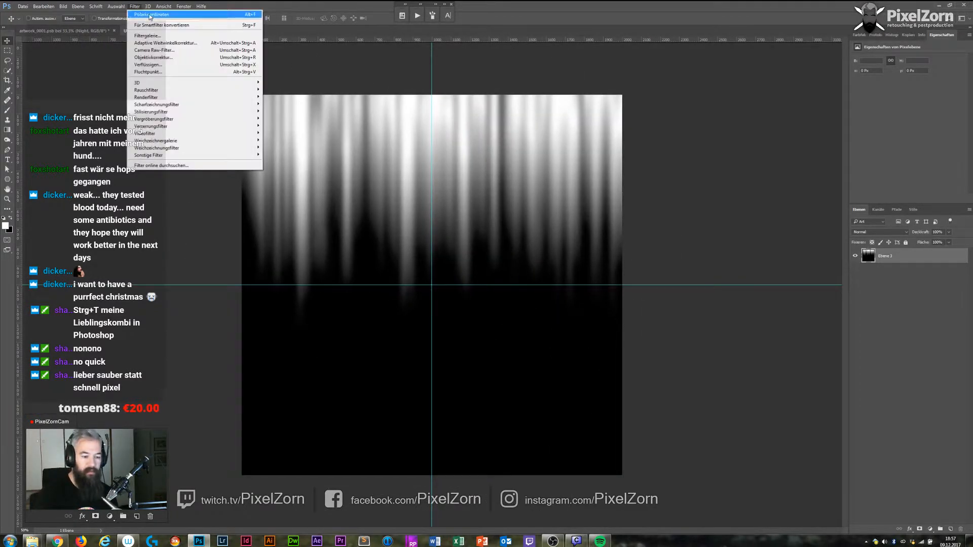
left_click(150, 15)
Scale the radial burst up proportionally around the canvas centre.
key("ctrl+t")
left_click_drag(622, 95, 744, 4)
key("Return")
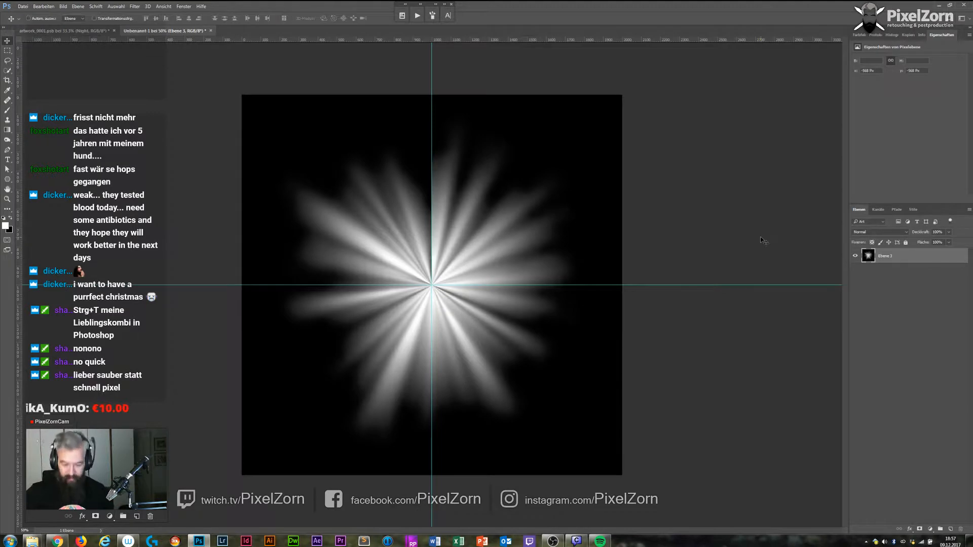
Soften the burst with a Gaussian Blur of 13.9 pixels radius and hide the guides.
left_click(135, 6)
mouse_move(209, 149)
left_click(119, 177)
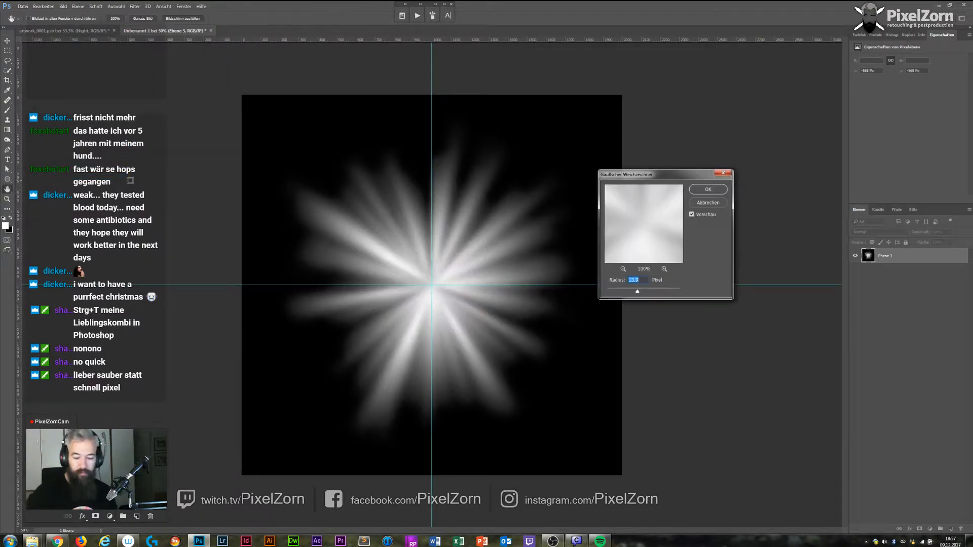
left_click_drag(639, 292, 638, 293)
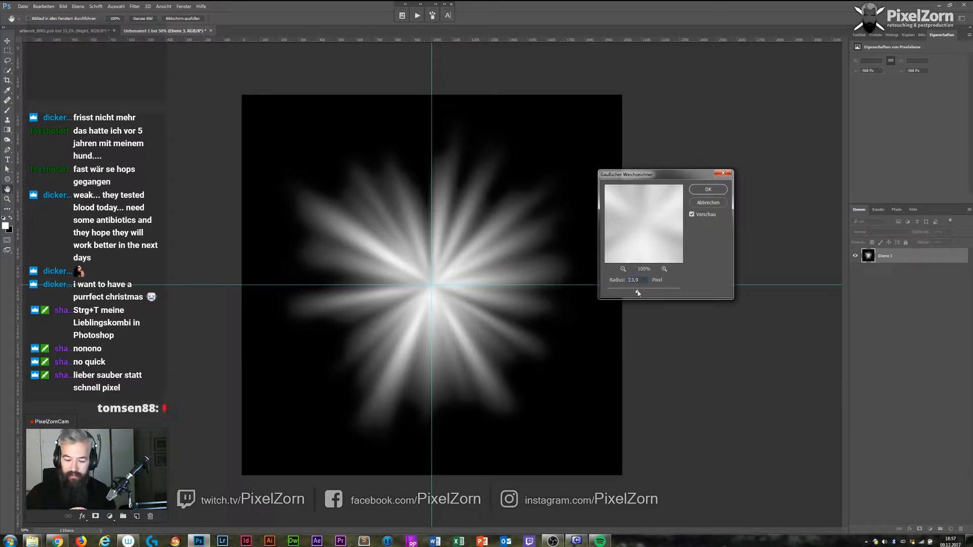
left_click(708, 189)
key("ctrl+h")
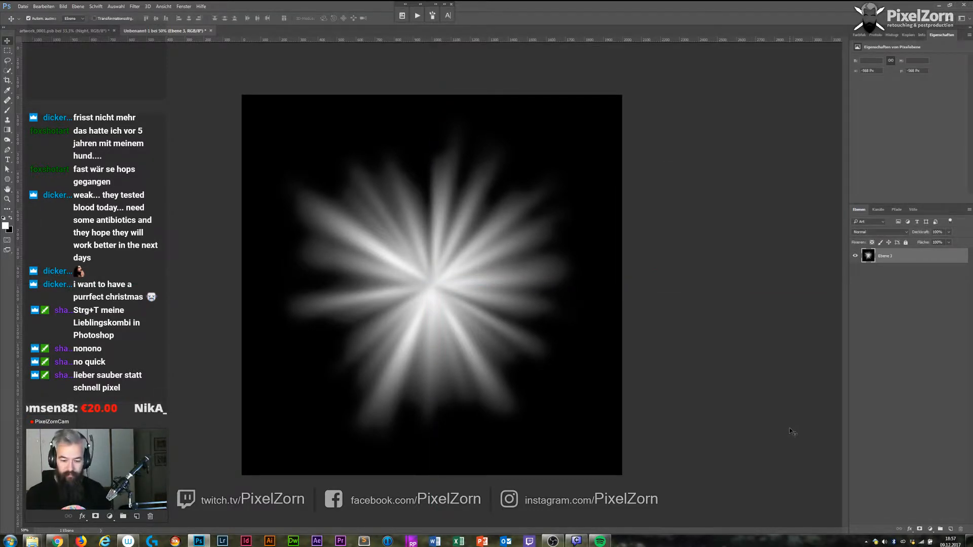
Duplicate the burst layer, then rotate the copy about 45° clockwise and enlarge it to about 120% around its centre.
key("ctrl+j")
key("ctrl+t")
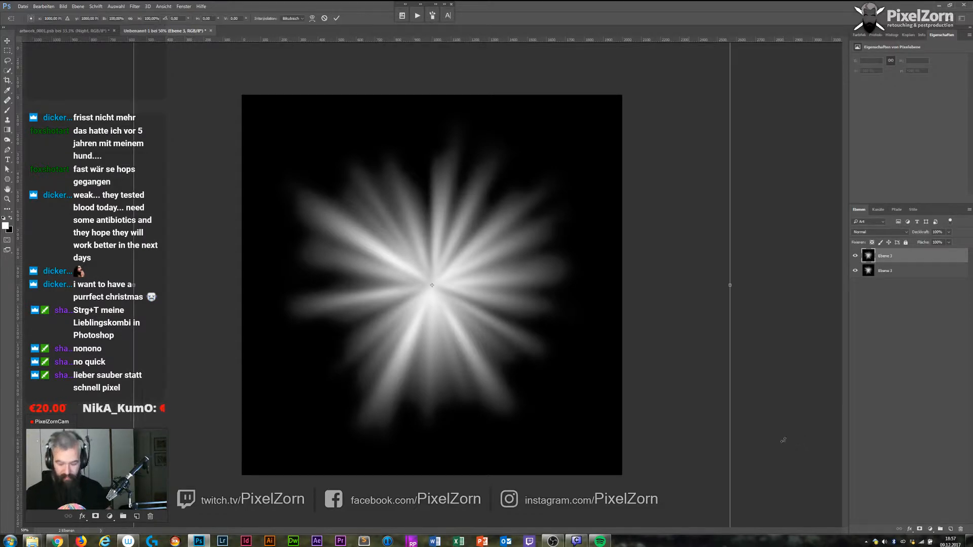
key("ctrl+minus")
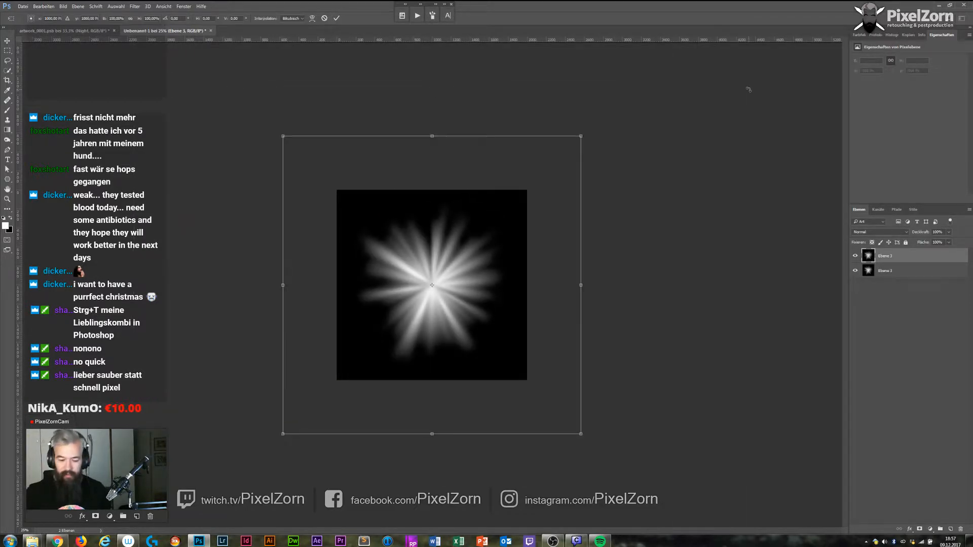
left_click_drag(585, 134, 692, 312)
key("Escape")
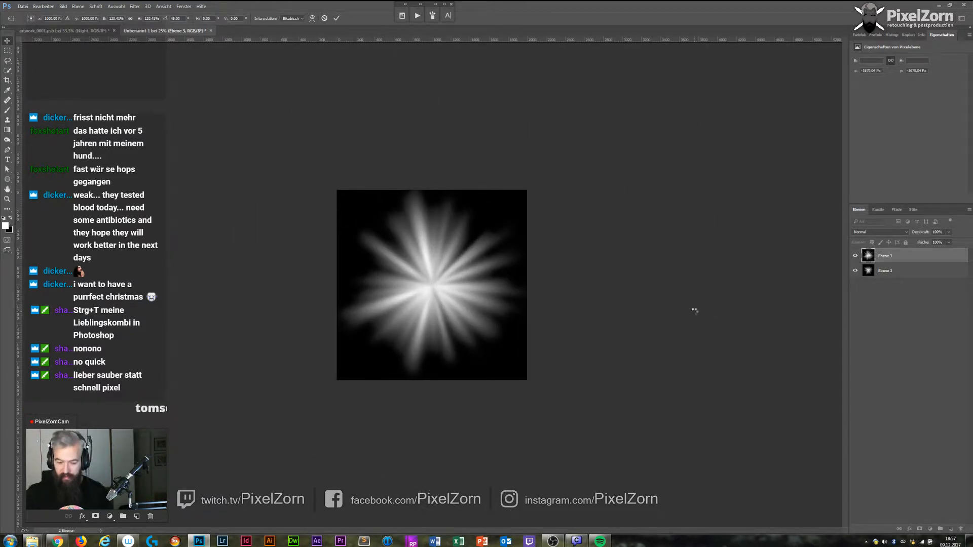
Set the duplicated burst's blend mode to Negativ multiplizieren (Screen) and compare the image with the layer hidden and shown.
left_click(887, 233)
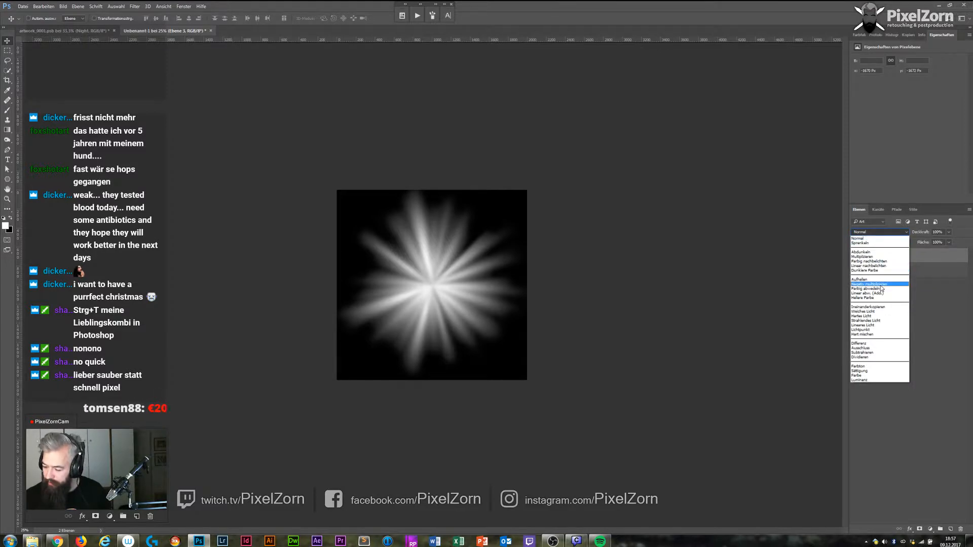
left_click(885, 290)
left_click(856, 256)
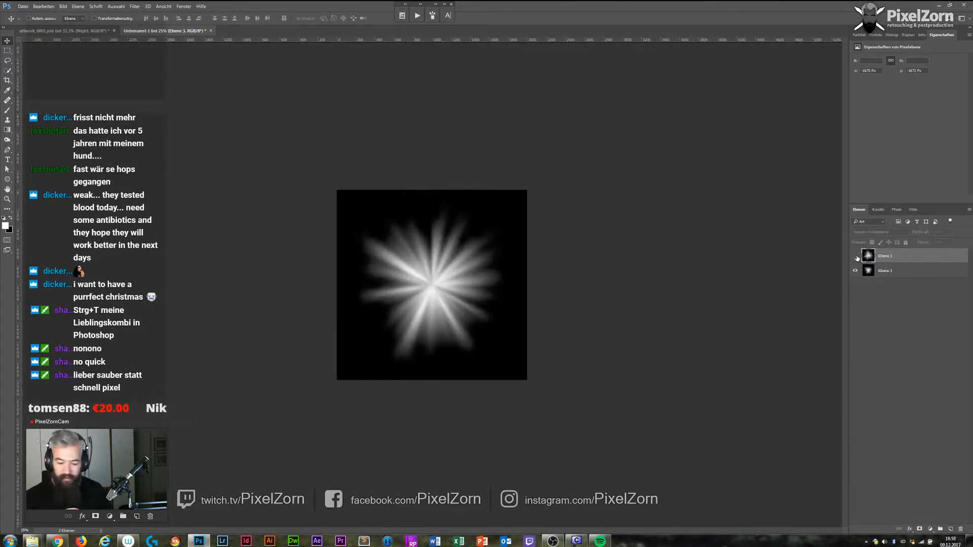
left_click(855, 257)
Reduce the duplicated burst layer's opacity to about 30%, checking the effect by toggling its visibility.
left_click(948, 233)
left_click_drag(950, 241, 924, 244)
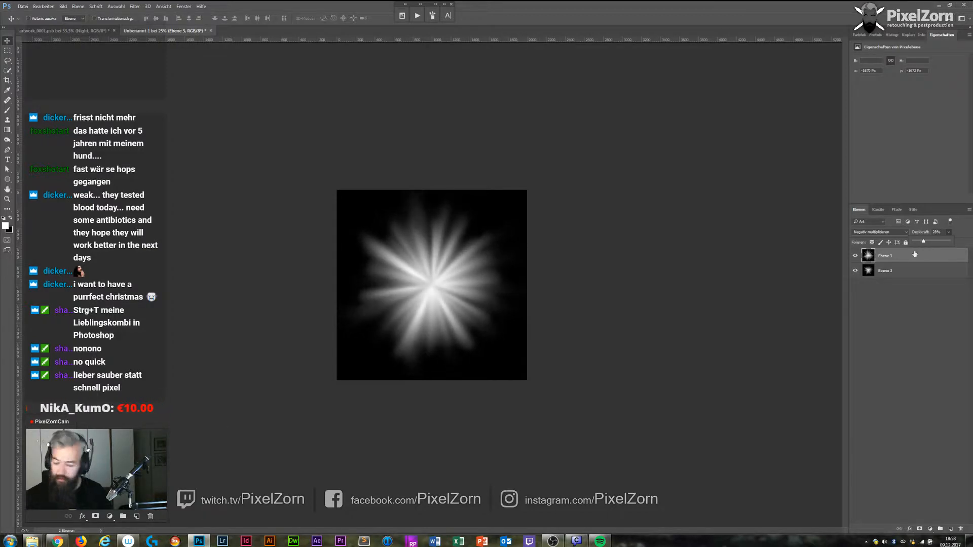
left_click(856, 257)
left_click(856, 257)
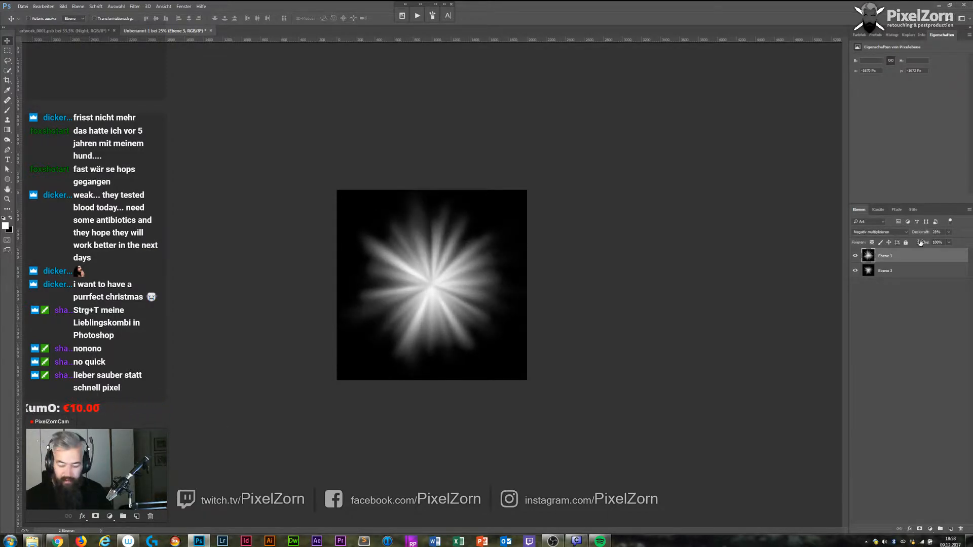
left_click(949, 232)
left_click_drag(943, 243, 945, 243)
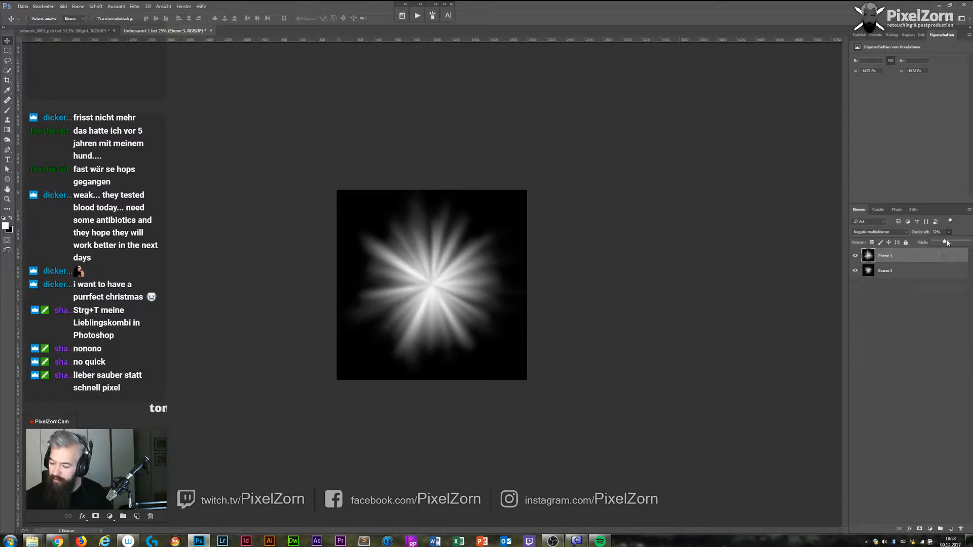
left_click_drag(944, 243, 944, 247)
left_click(892, 340)
left_click(895, 258)
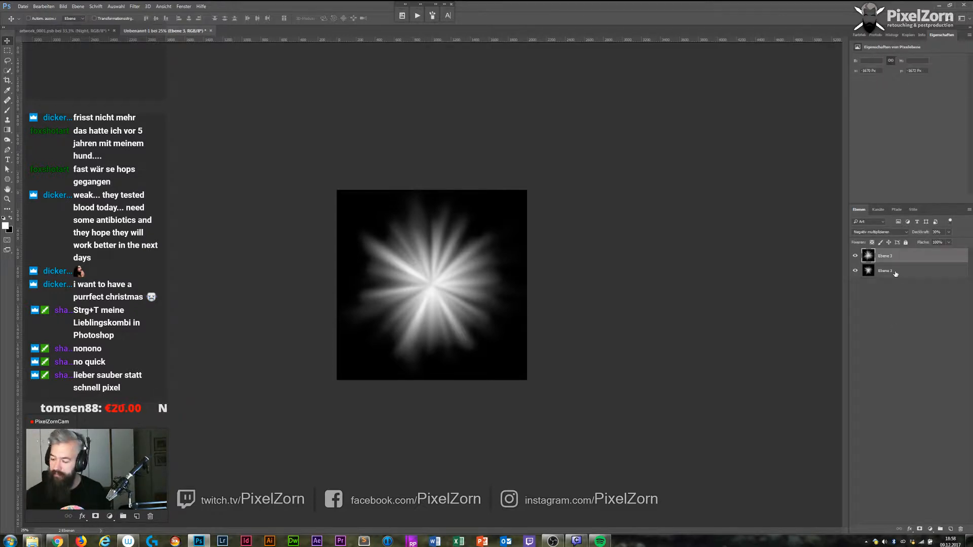
Stamp the visible ray layers into a new merged layer and add a white solid color fill layer above it.
key("ctrl+alt+shift+e")
left_click(930, 529)
left_click(909, 363)
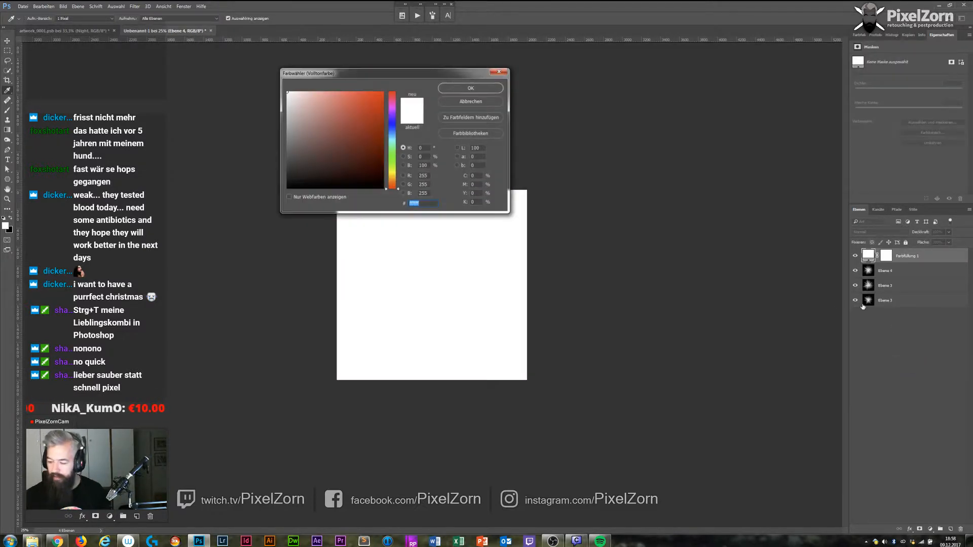
key("Return")
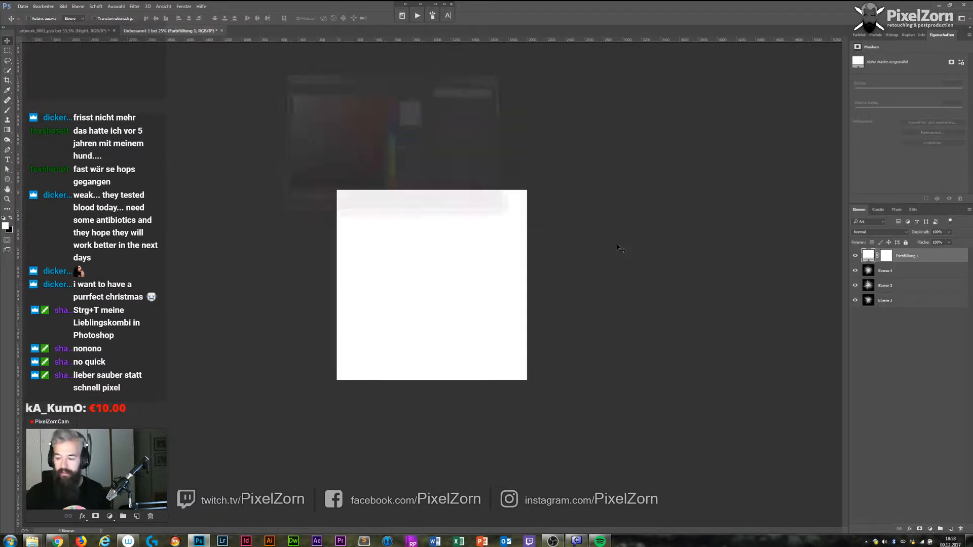
Transfer the merged ray image into the mask of the white fill layer and deselect.
left_click(868, 272, "ctrl")
left_click(886, 256)
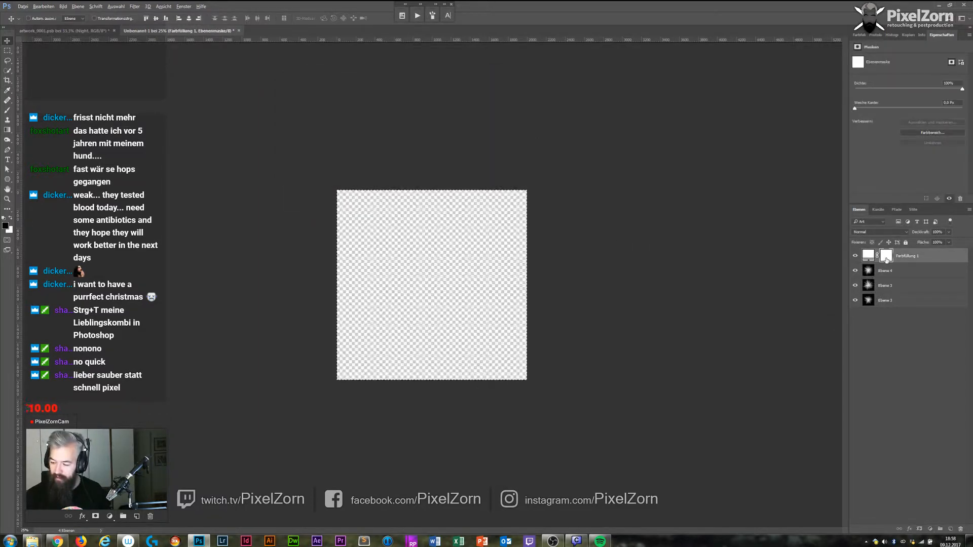
key("ctrl+v")
key("ctrl+d")
Delete the three original ray layers beneath the fill layer and rename the fill layer "rays".
left_click(896, 275)
left_click(895, 302, "shift")
key("Delete")
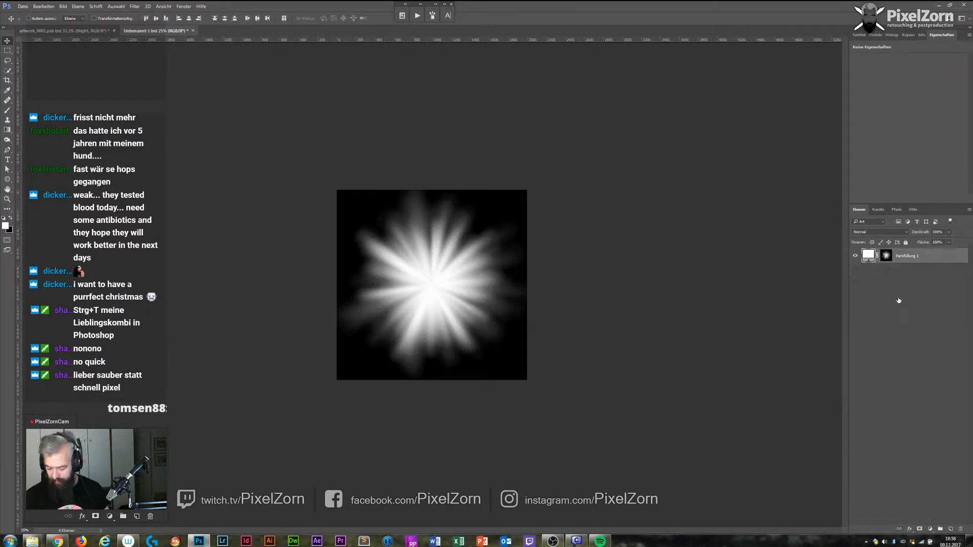
double_click(907, 256)
type("rays")
key("Return")
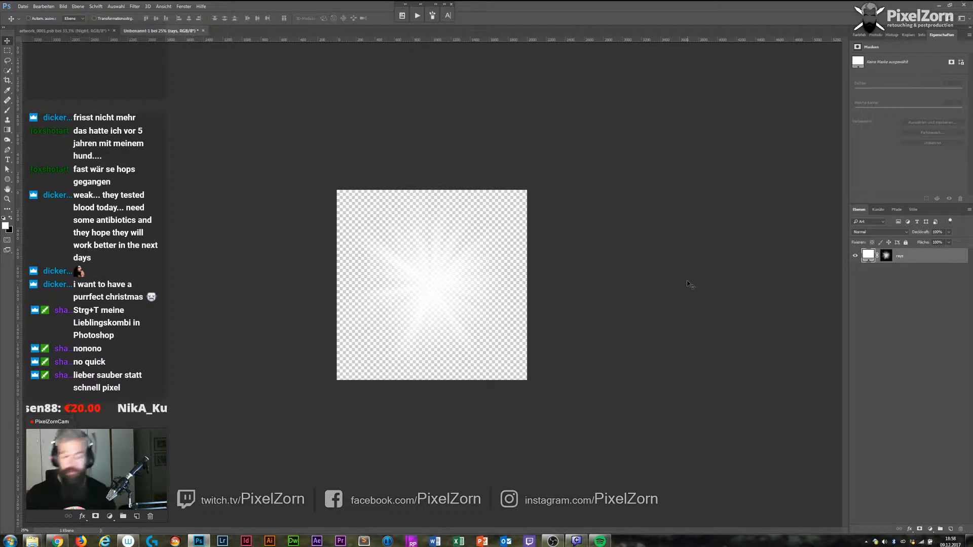
Convert the rays layer for smart filters and duplicate it into the artwork_0001.psb document.
left_click(134, 6)
left_click(146, 28)
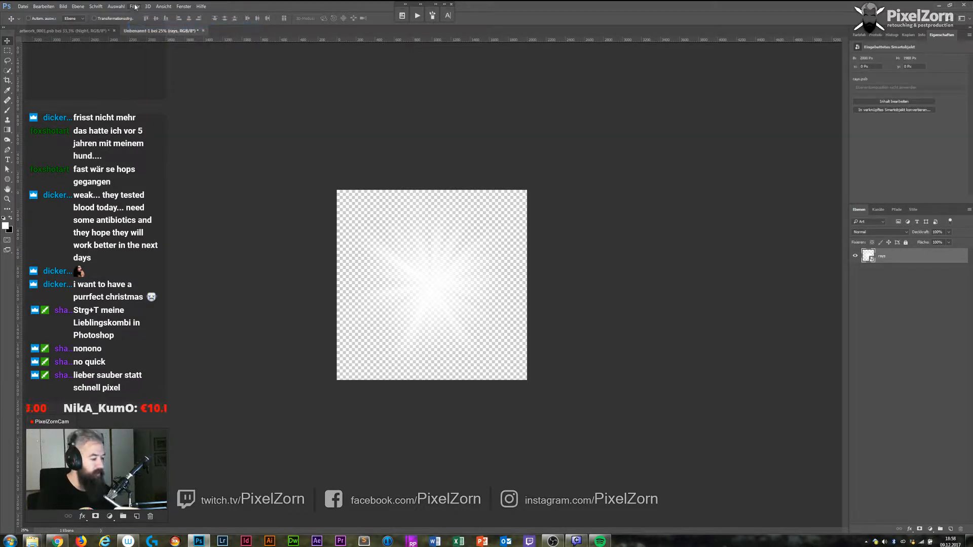
left_click_drag(872, 261, 951, 529)
left_click(238, 115)
left_click(238, 122)
left_click(319, 91)
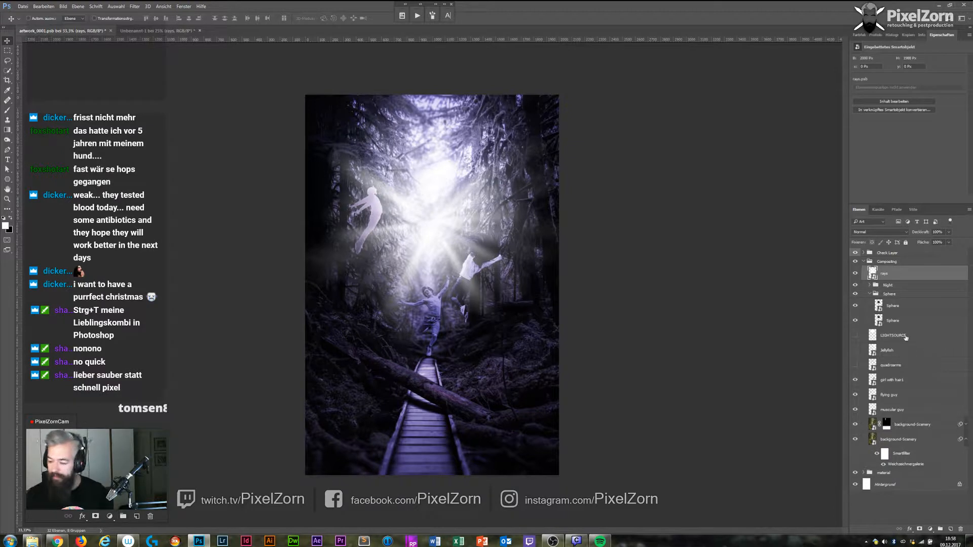
Place the rays layer directly beneath the Sphere group and move the rays up so they center behind the sphere.
left_click(869, 293)
left_click_drag(900, 277, 896, 300)
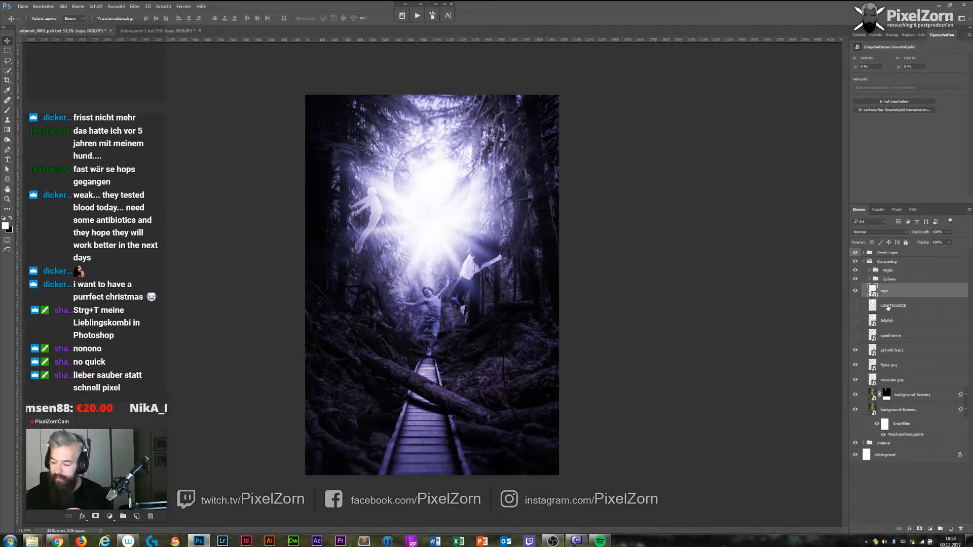
left_click_drag(439, 225, 439, 189)
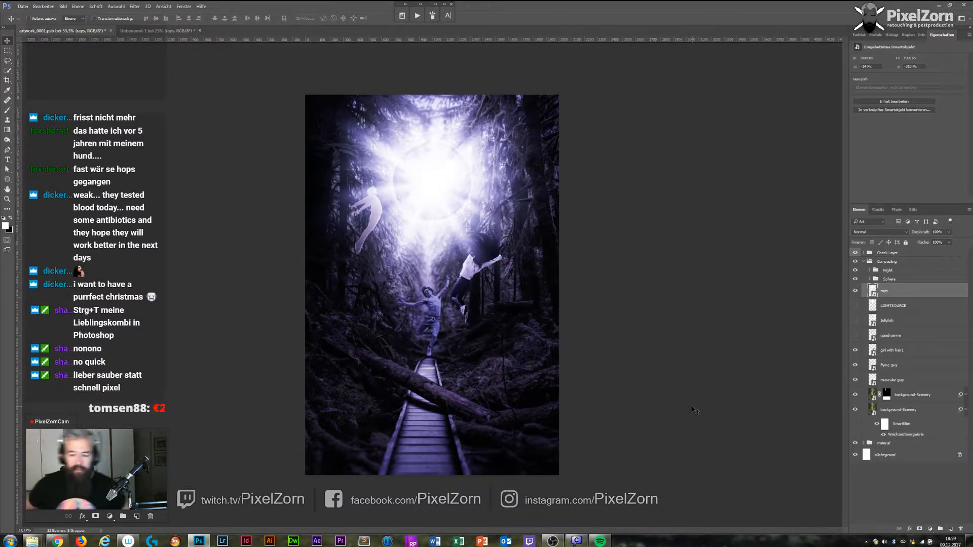
Add a white layer mask to the rays layer.
key("ctrl+plus")
key("ctrl+plus")
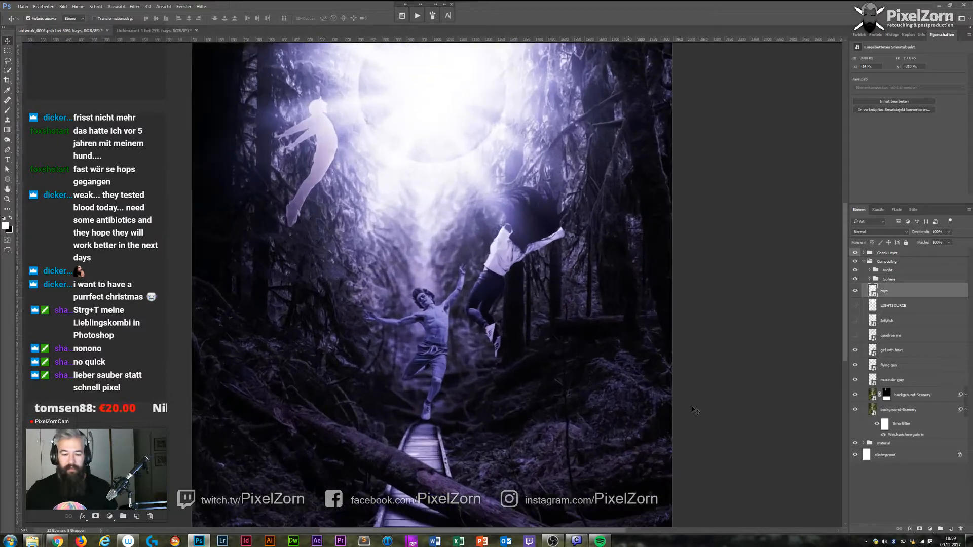
left_click_drag(577, 146, 613, 337)
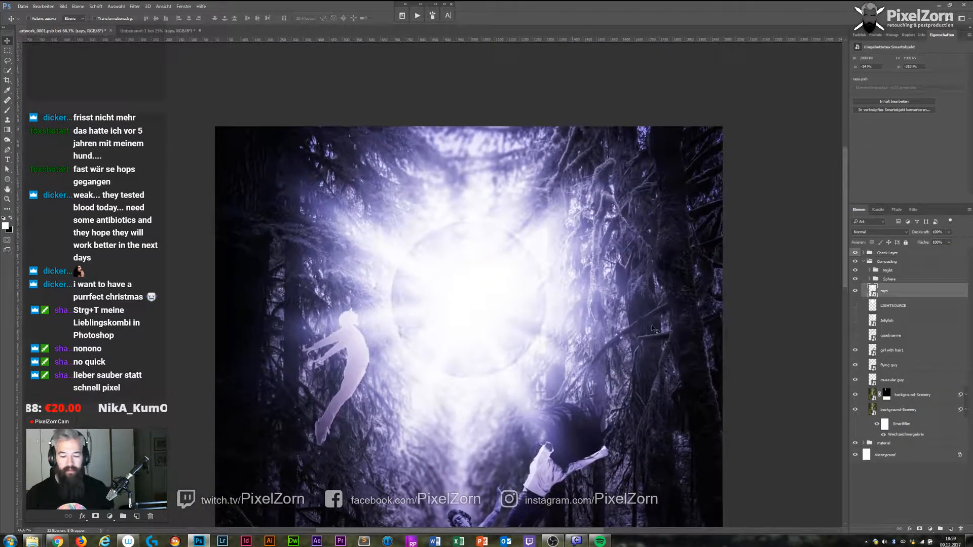
left_click(870, 280)
left_click(869, 280)
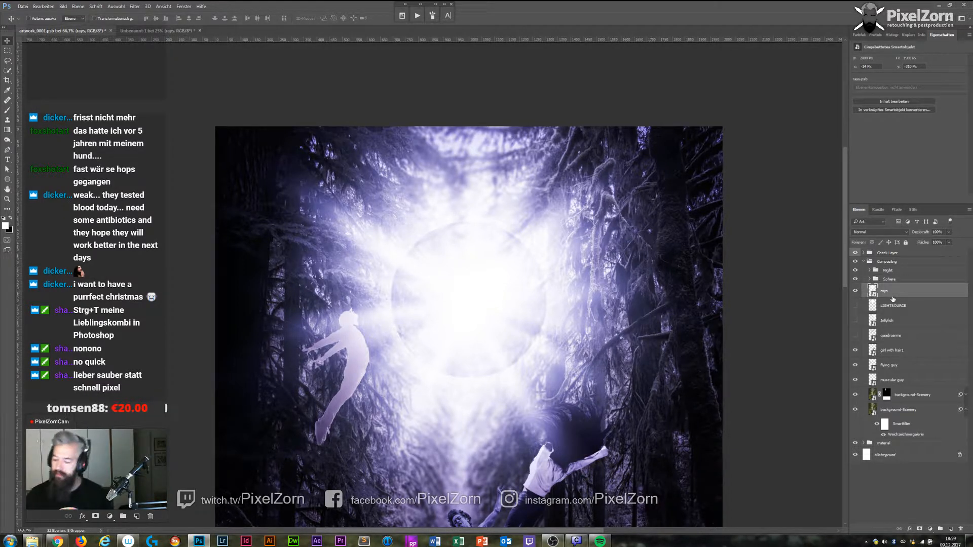
left_click(920, 530)
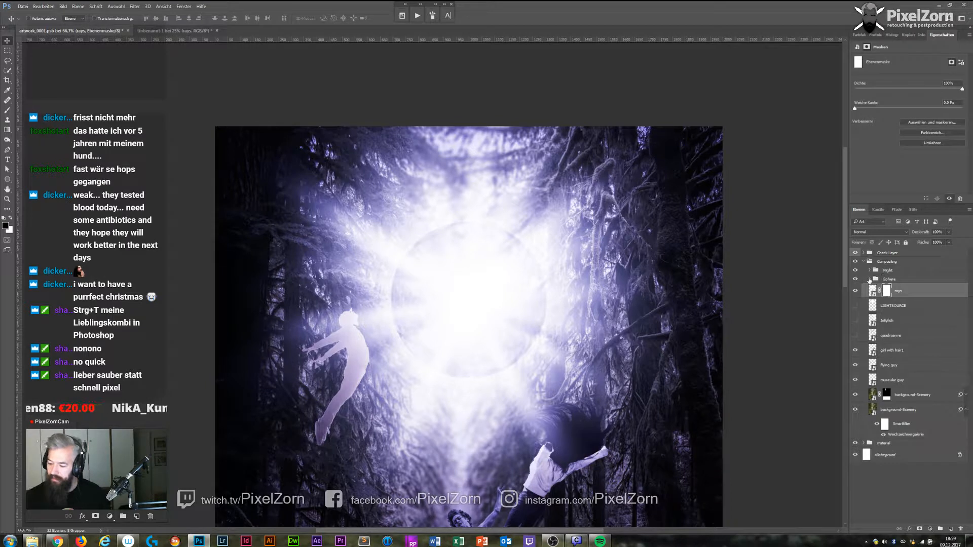
Load the sphere's outline as a selection, fill it with black in the rays mask, deselect and check the mask.
left_click(870, 278)
left_click(879, 291, "ctrl")
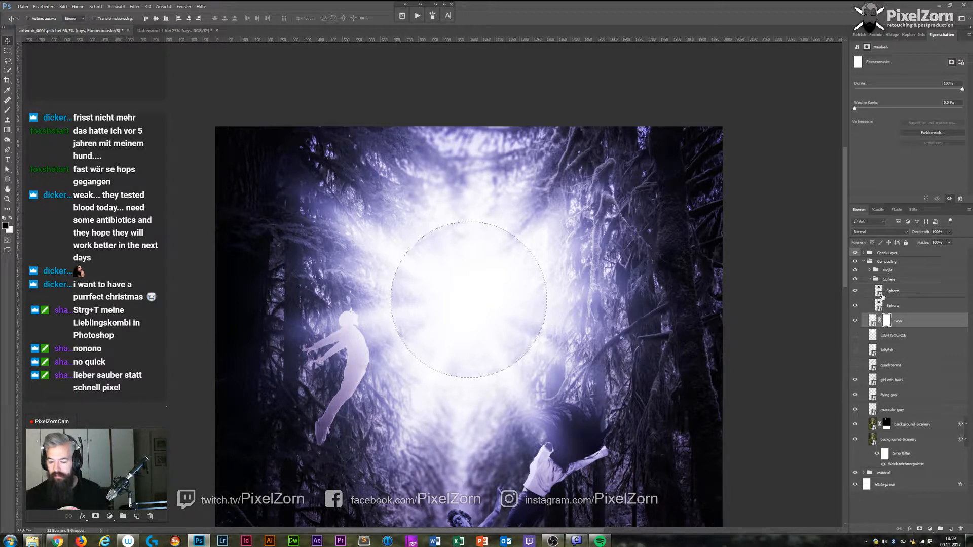
key("alt+BackSpace")
key("ctrl+d")
left_click(887, 323, "alt")
left_click(887, 323, "alt")
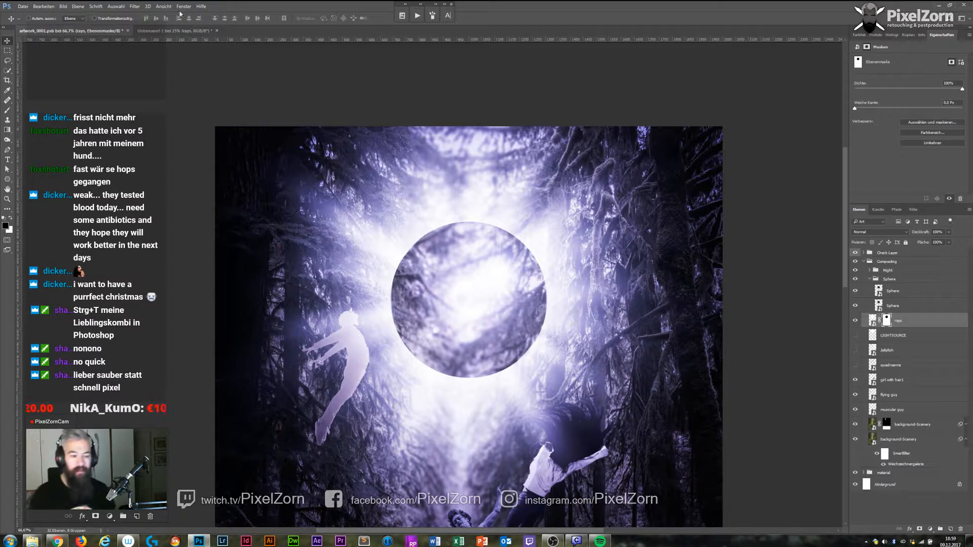
Soften the black circle in the rays mask with a strong Gaussian Blur and check the mask on its own.
left_click(135, 6)
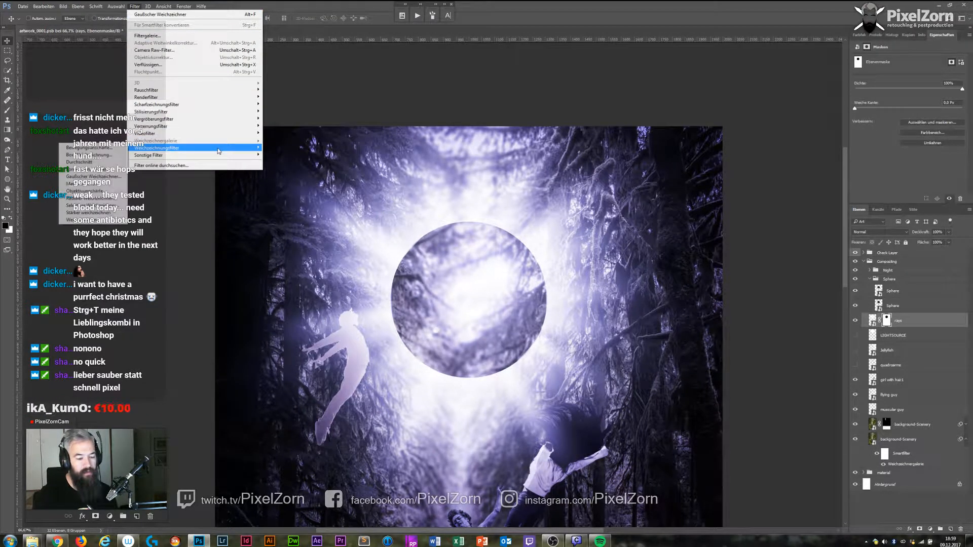
left_click(92, 177)
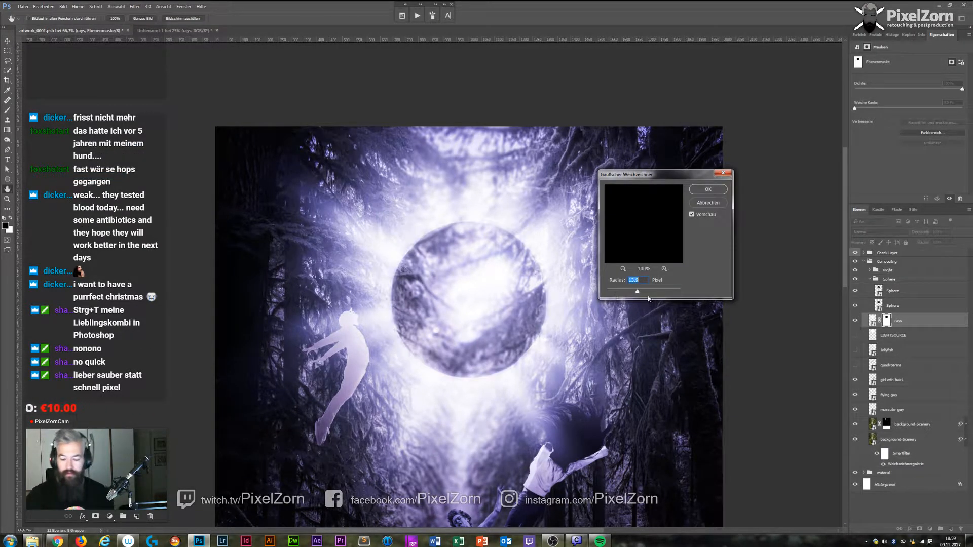
left_click_drag(648, 294, 650, 293)
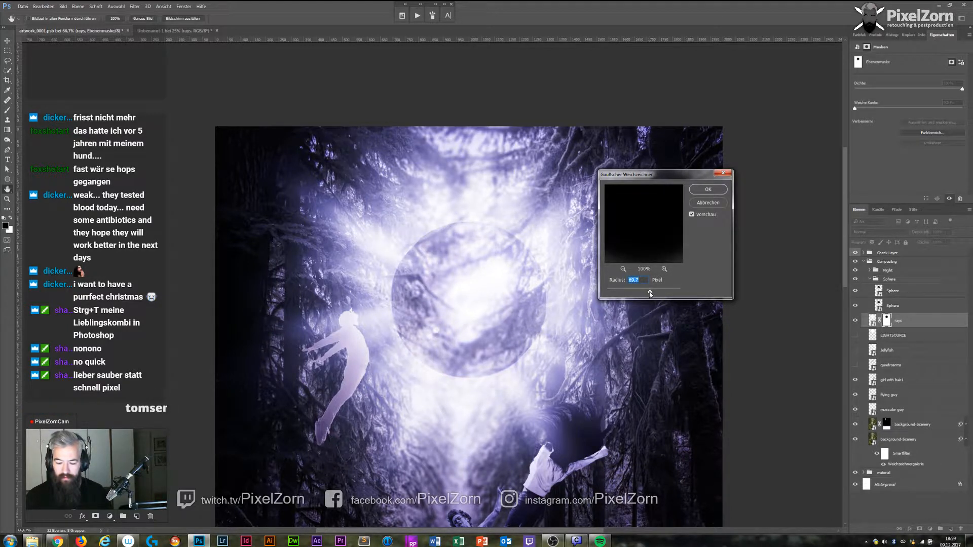
left_click(708, 190)
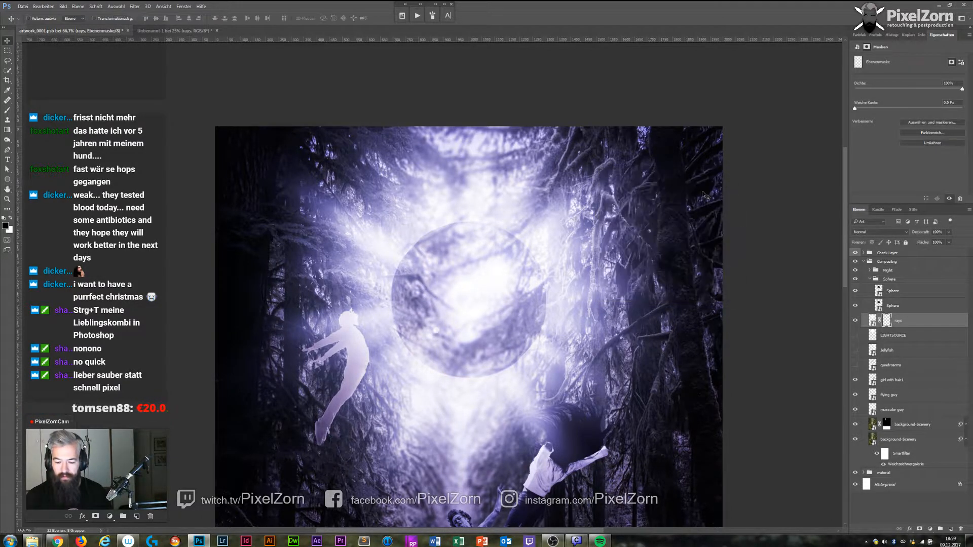
left_click(887, 321, "alt")
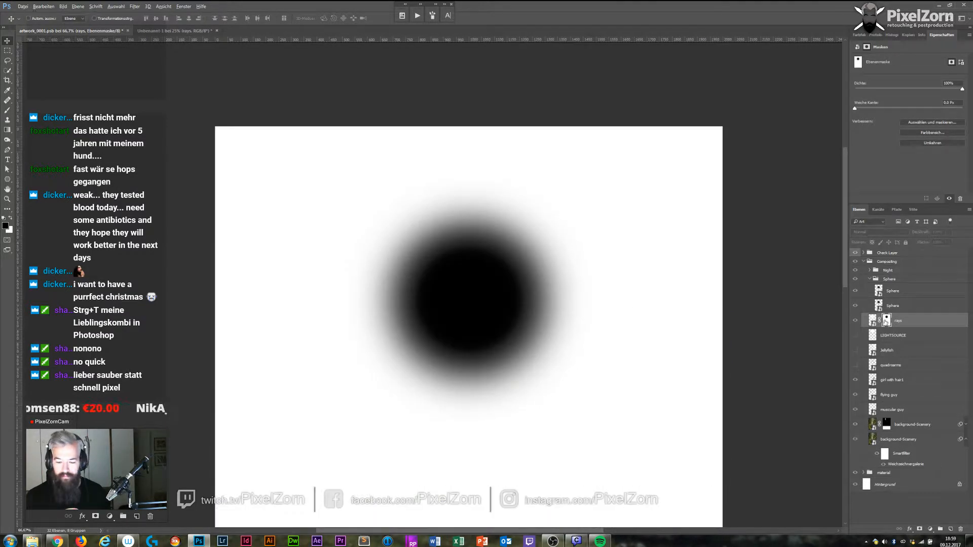
left_click(887, 325, "alt")
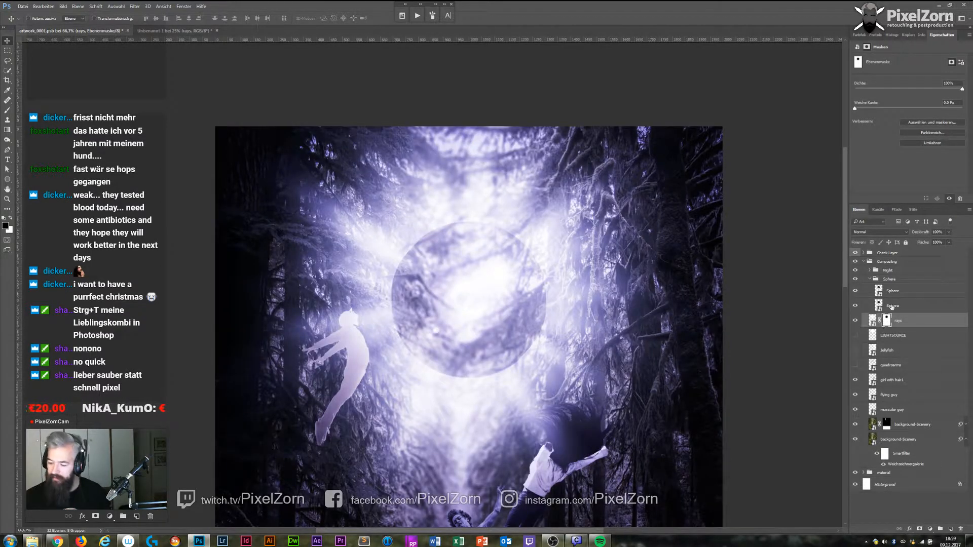
Using the sphere's selection, rework the rays mask into a white mask with only a soft dark rim inside the sphere's edge.
left_click(878, 306, "ctrl")
left_click(887, 320, "alt")
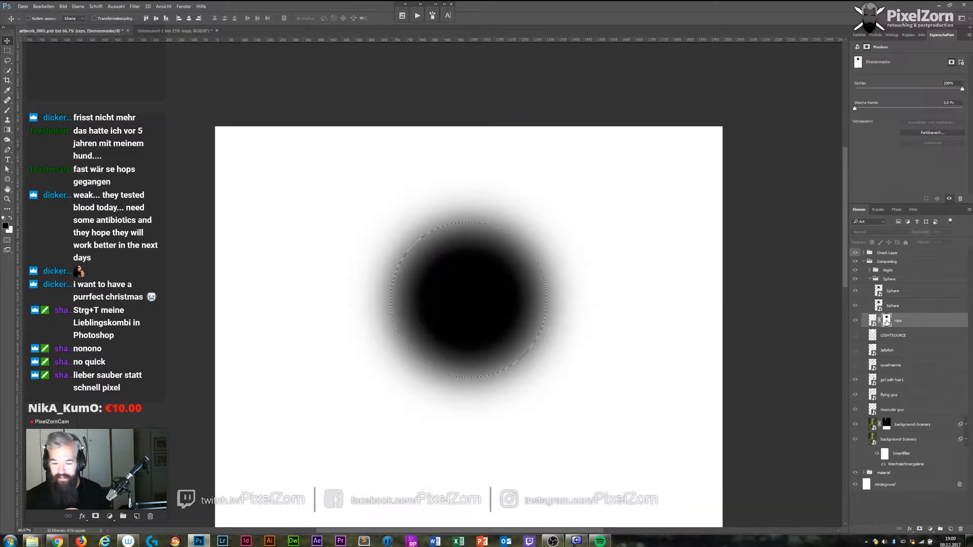
left_click(887, 321, "alt")
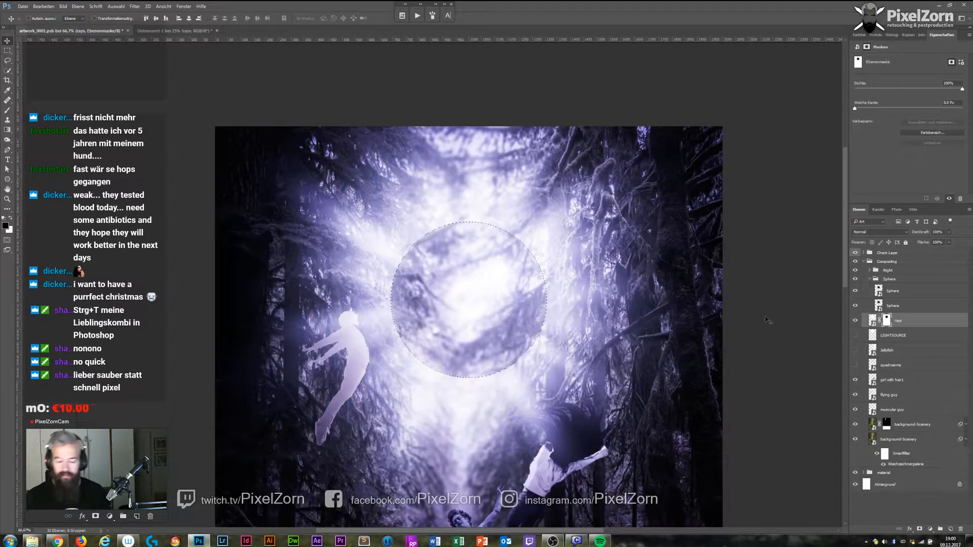
key("Delete")
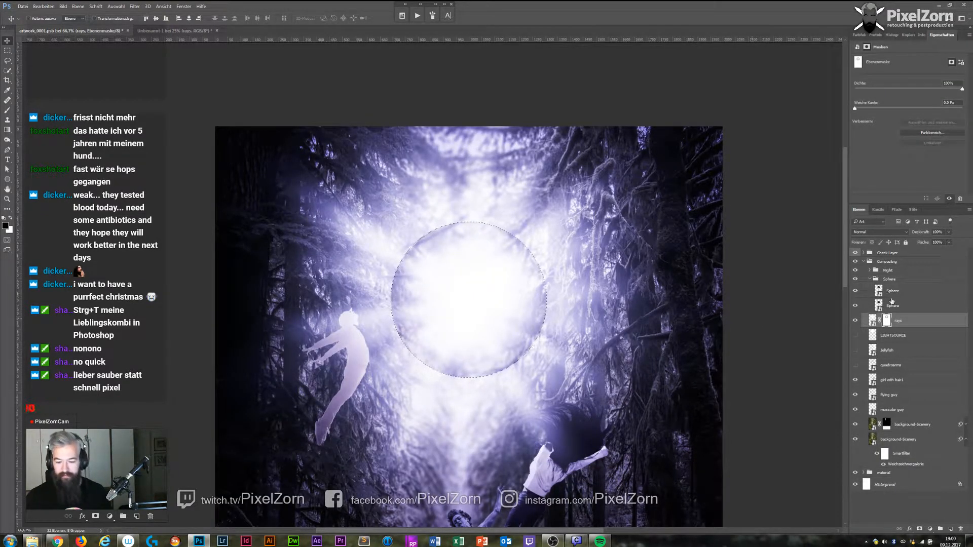
Try filling the rays mask with black through a selection loaded from the mask itself.
left_click(888, 321, "ctrl")
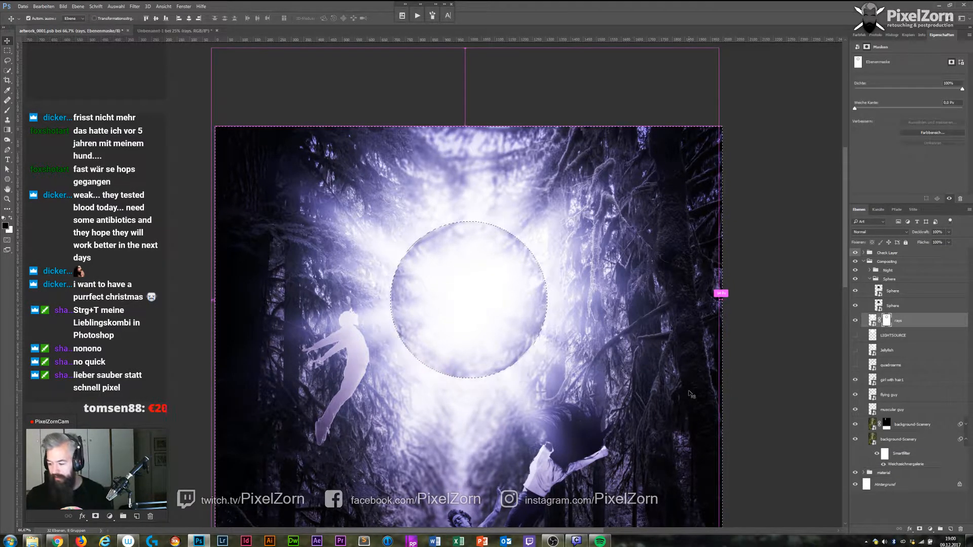
key("alt+BackSpace")
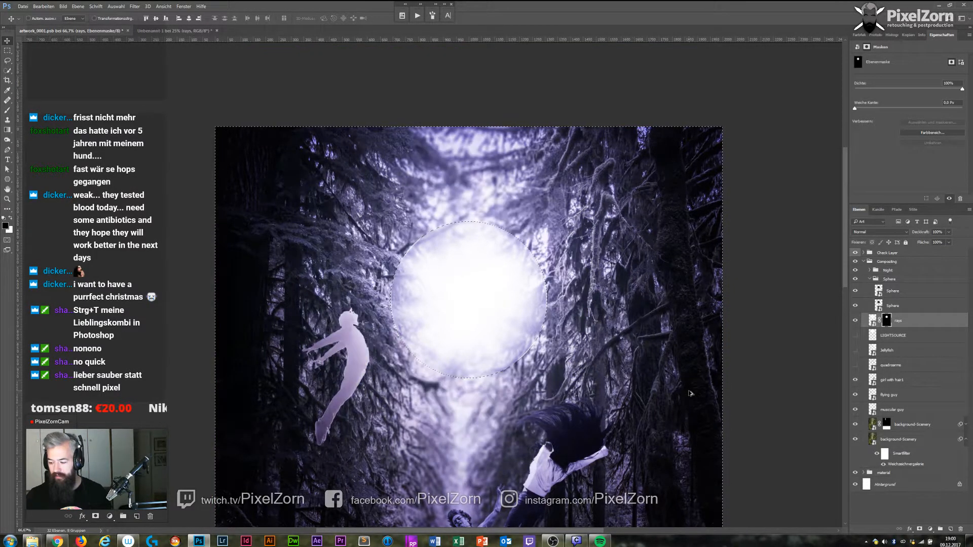
key("ctrl+z")
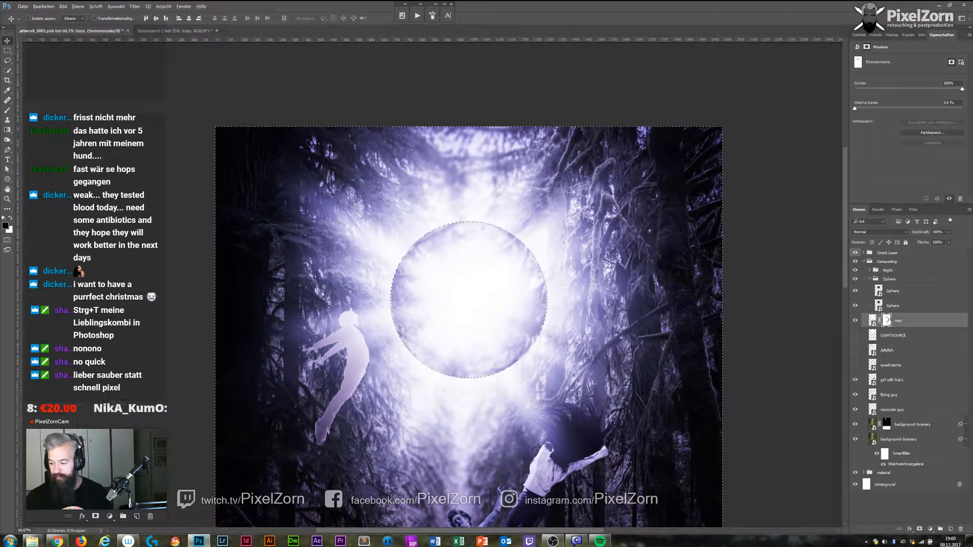
Deselect, inspect the rays mask on its own, and return to the smart object of the rays layer.
left_click(887, 321, "alt")
key("ctrl+d")
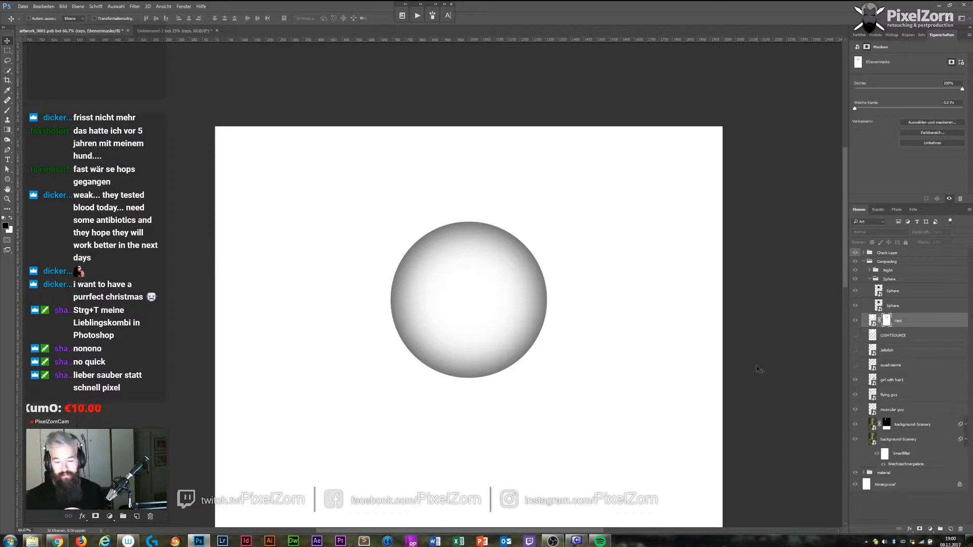
left_click(873, 320)
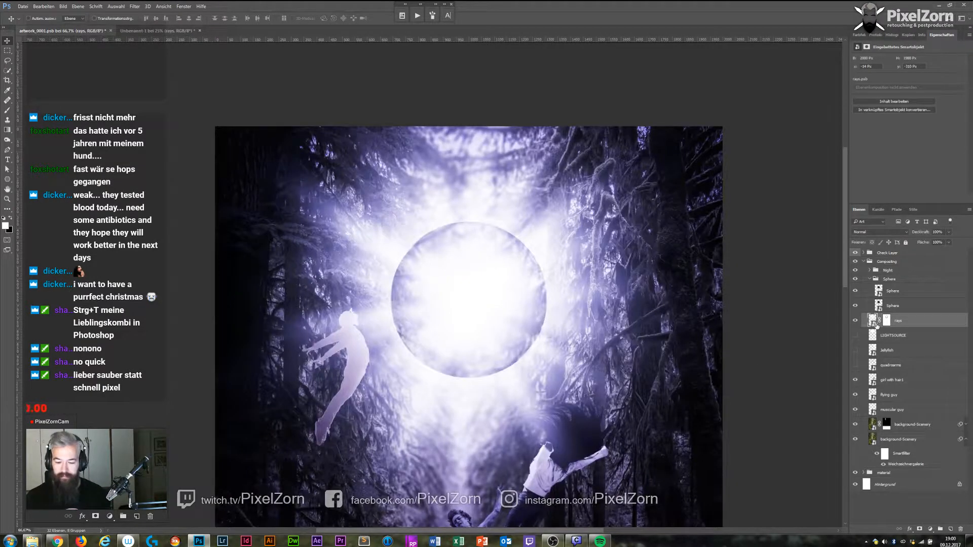
Compare the full artwork with and without the rays layer and reduce that layer's opacity to about 60%.
key("ctrl+minus")
key("ctrl+minus")
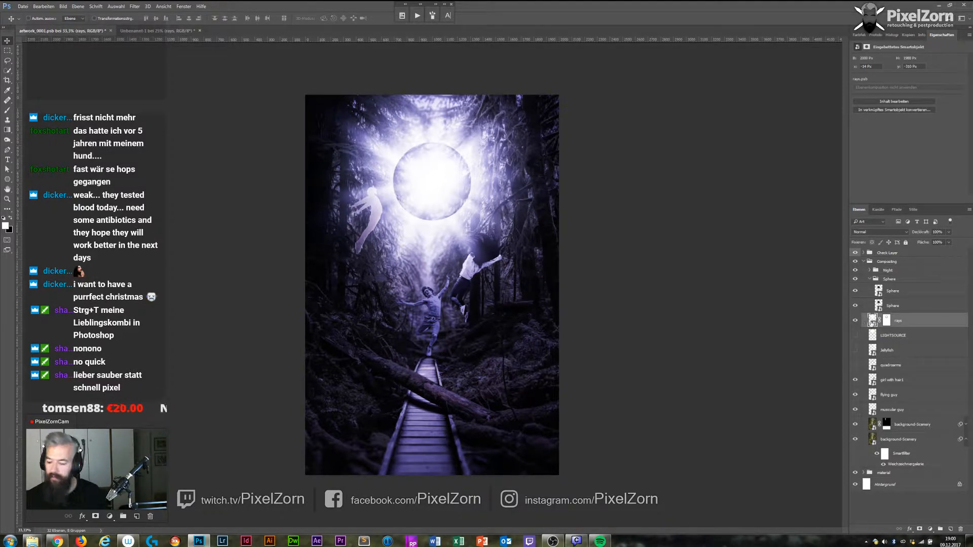
left_click(856, 321)
left_click(855, 320)
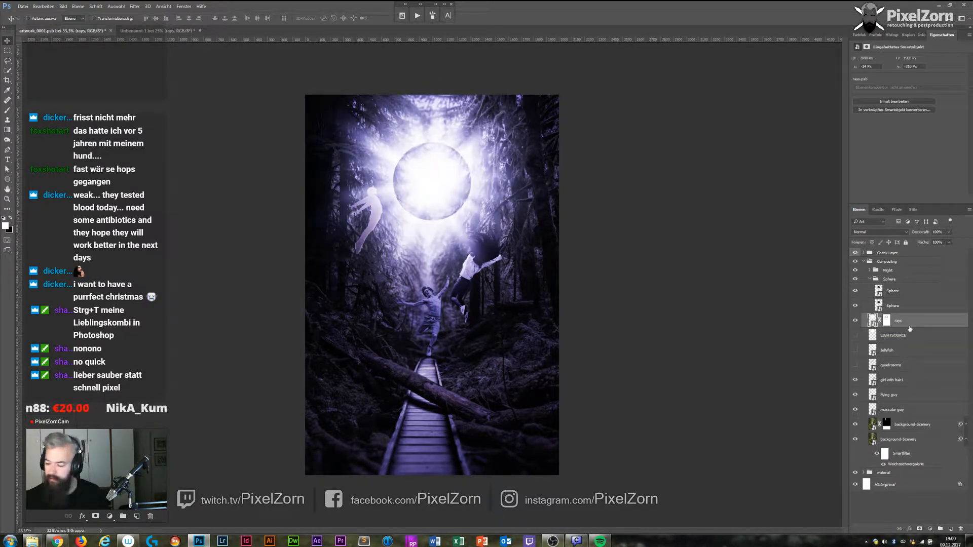
left_click(950, 232)
left_click_drag(943, 244, 936, 245)
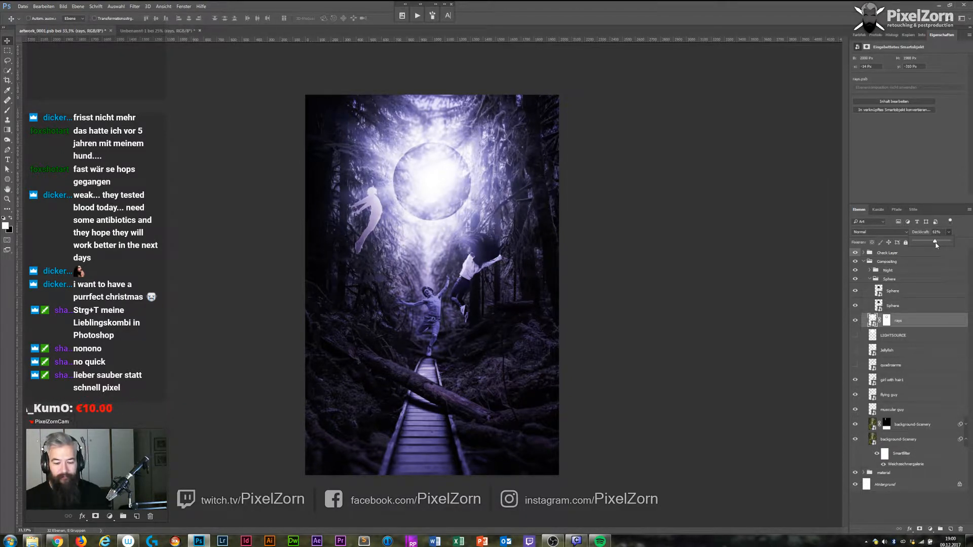
Compare the artwork with and without the Sphere group and examine the individual Sphere layers up close against the rays.
left_click(897, 294)
left_click(893, 309)
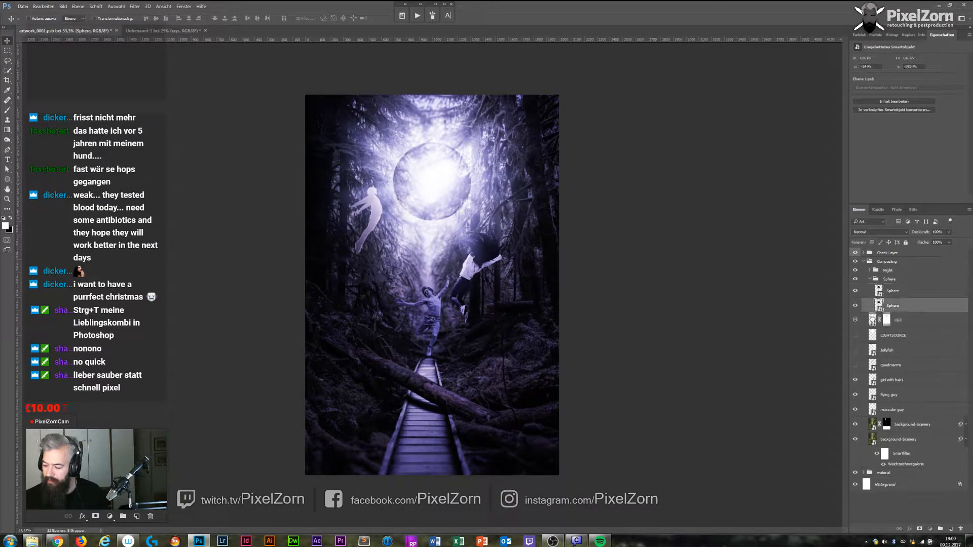
left_click(874, 323)
left_click(856, 279)
left_click(855, 279)
key("ctrl+plus")
key("ctrl+plus")
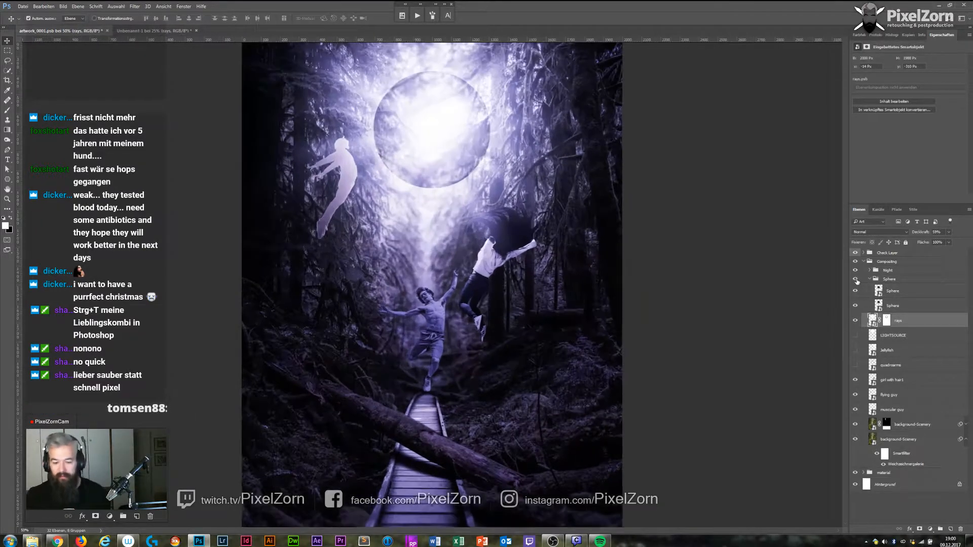
left_click_drag(539, 219, 596, 385)
left_click(906, 300)
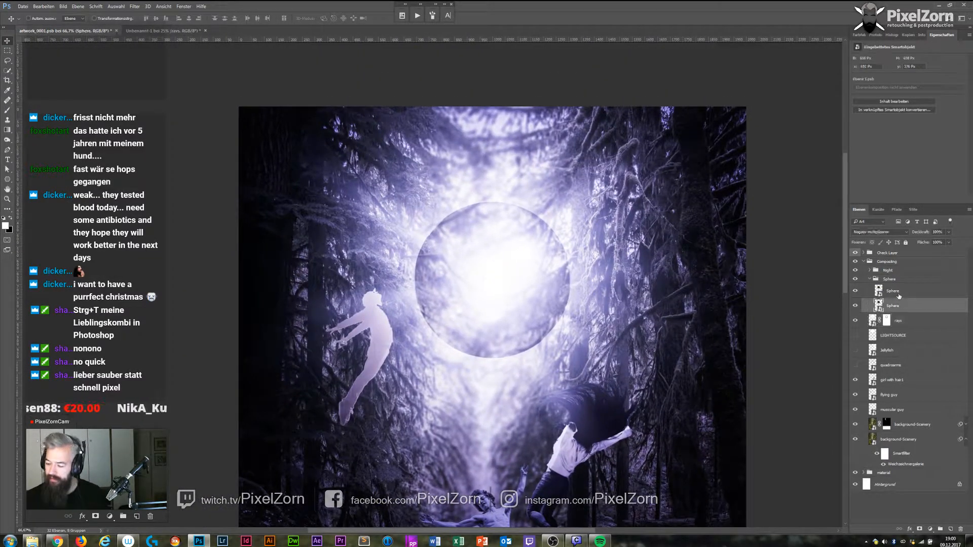
Set the lower Sphere layer's blend mode to Normal and reduce its opacity to about 28%.
left_click(878, 232)
left_click(875, 238)
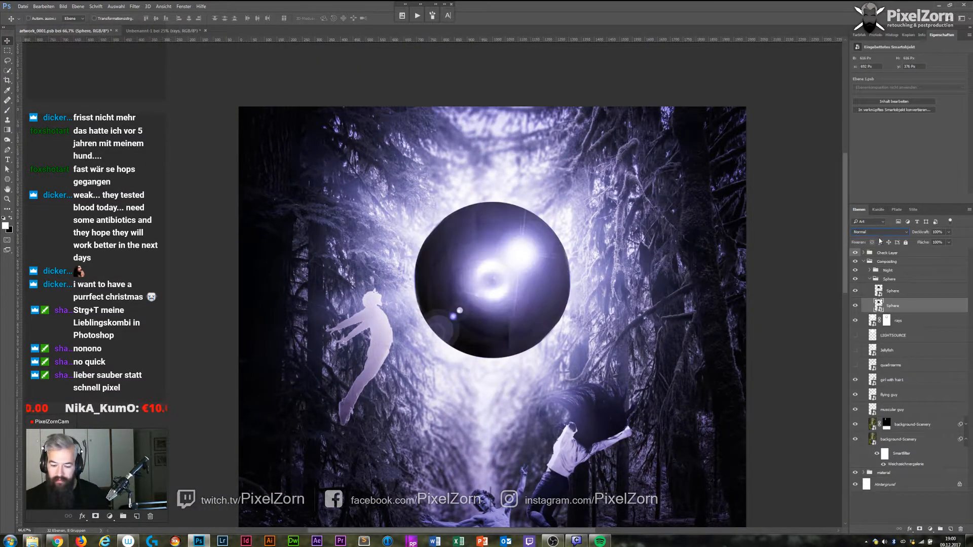
left_click(948, 231)
left_click_drag(944, 242, 921, 243)
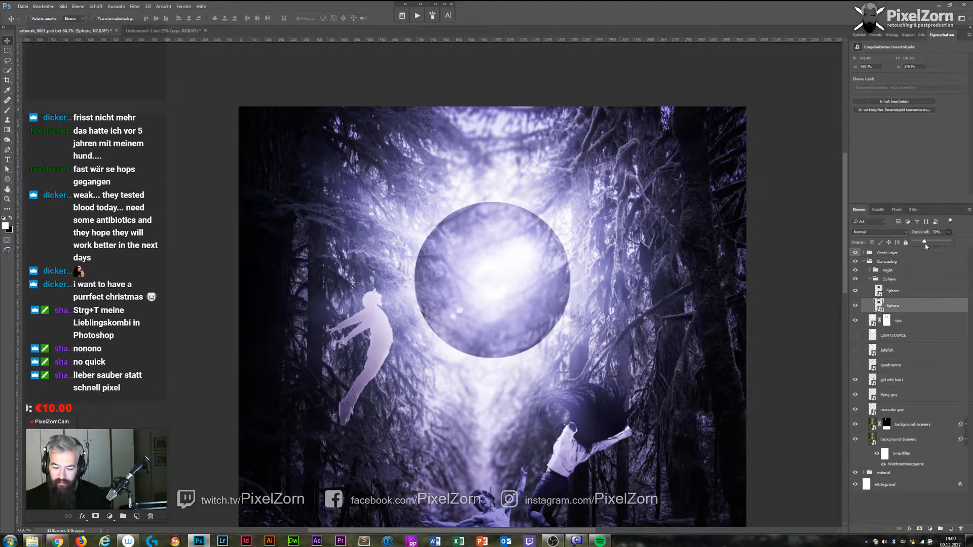
left_click_drag(966, 242, 924, 244)
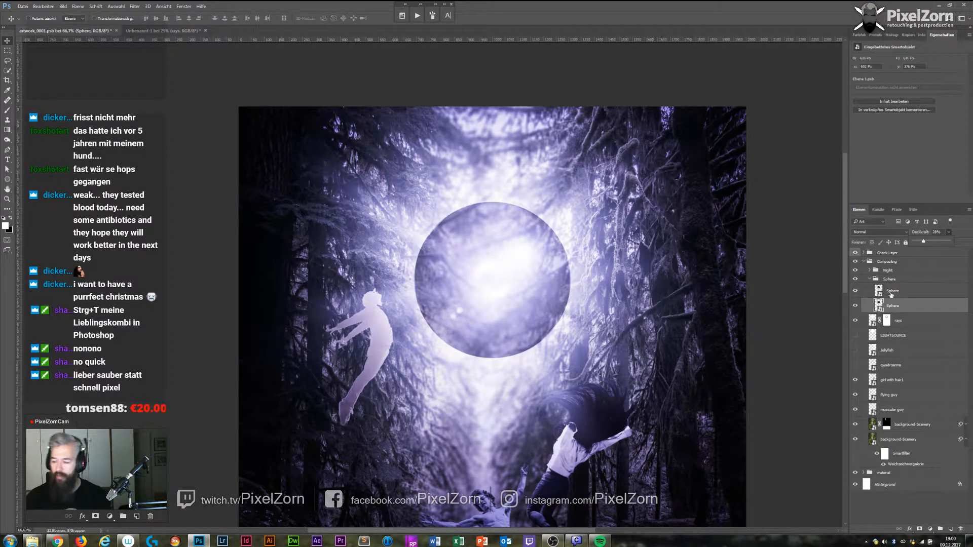
Group the two background-Scenery layers and clear the selection loaded from the lower Sphere layer.
left_click(878, 305, "ctrl")
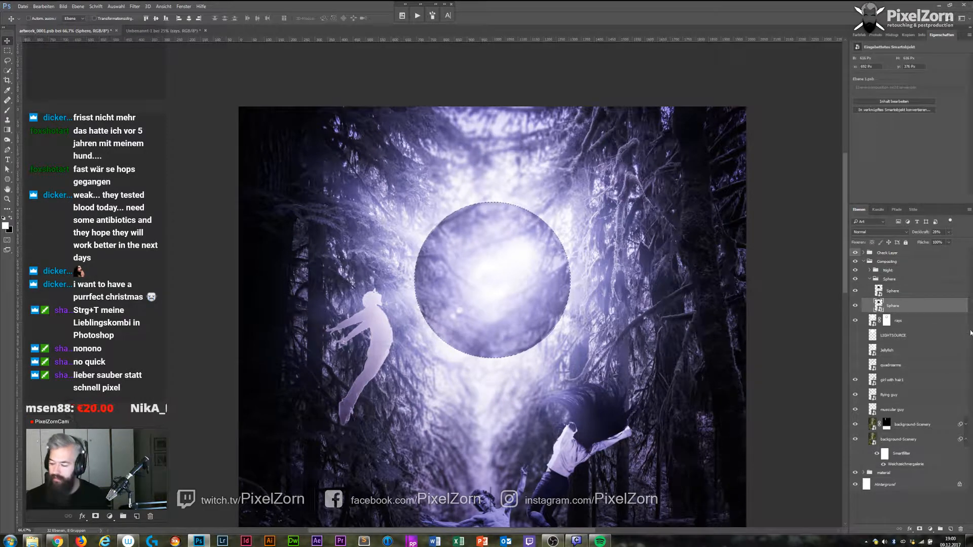
left_click(912, 425)
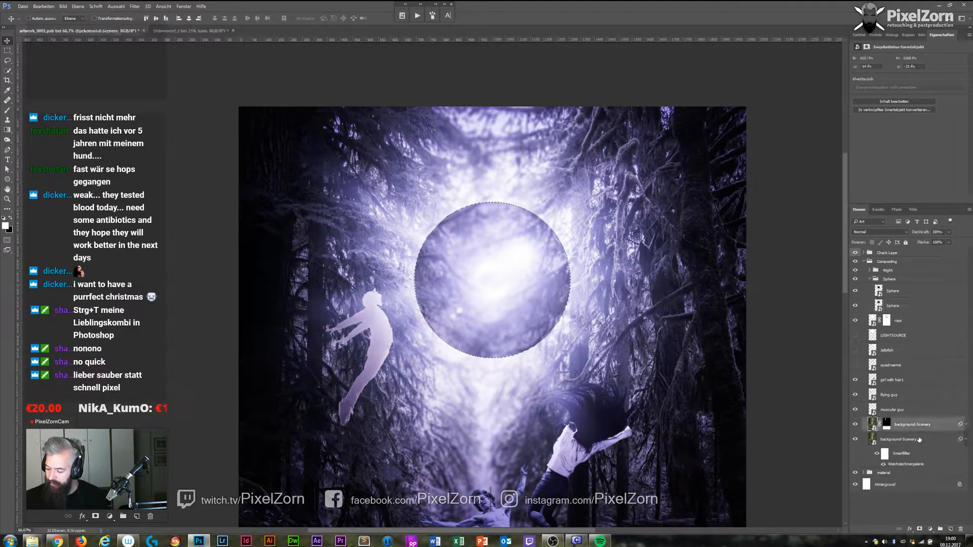
left_click(915, 440, "shift")
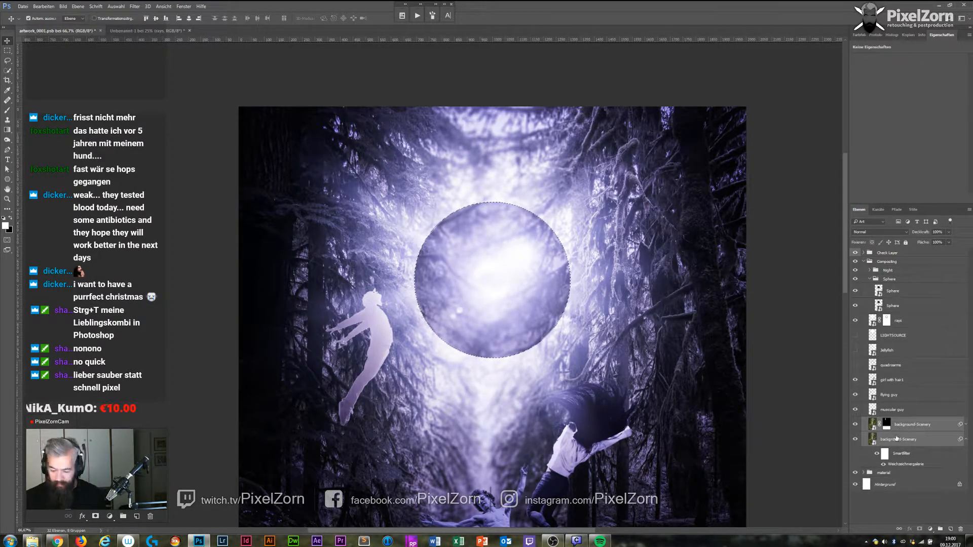
key("ctrl+g")
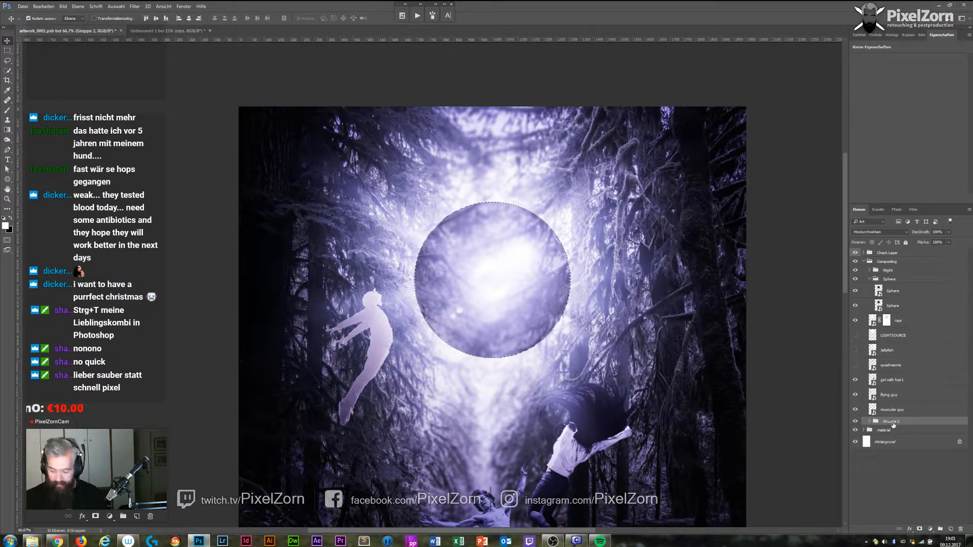
key("ctrl+d")
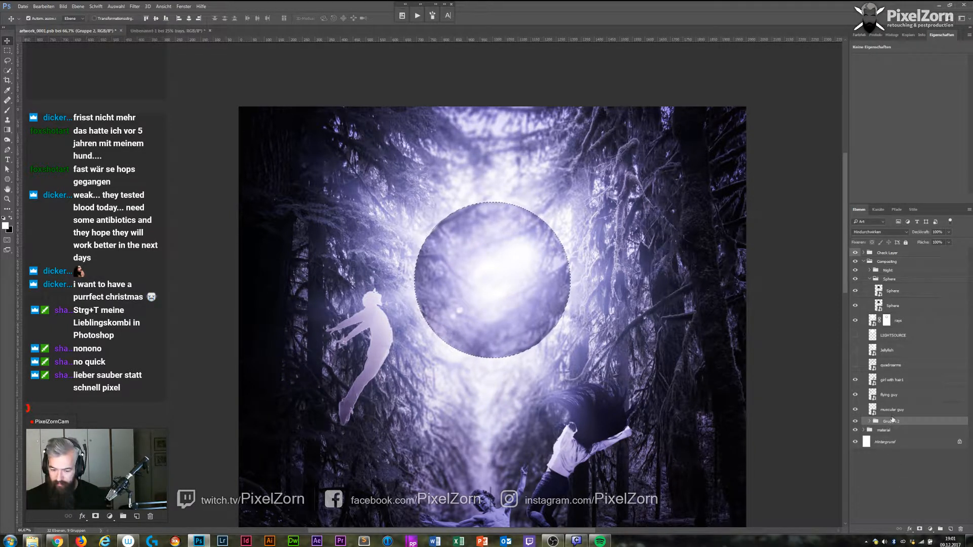
Duplicate the background group Gruppe 2 and merge the duplicate into a single layer.
left_click_drag(892, 423, 950, 529)
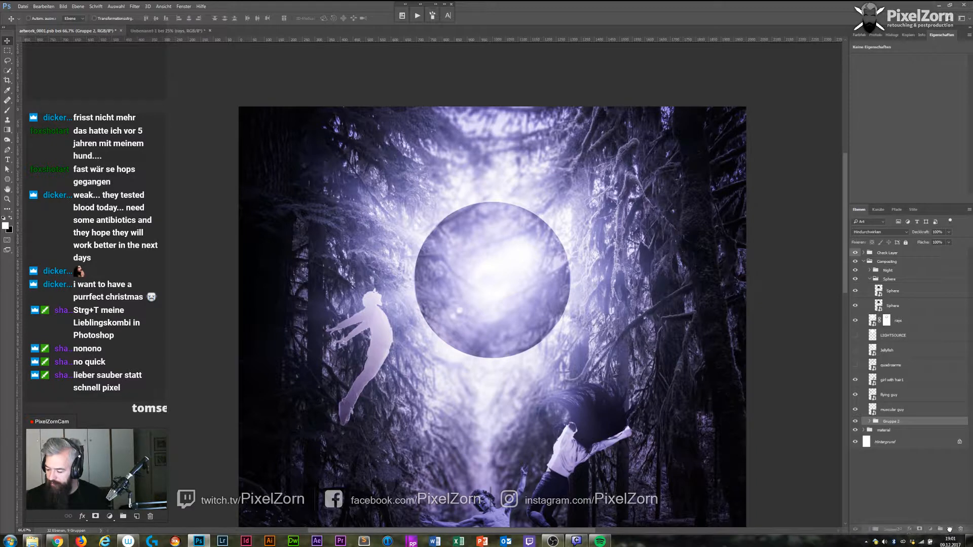
key("BackSpace")
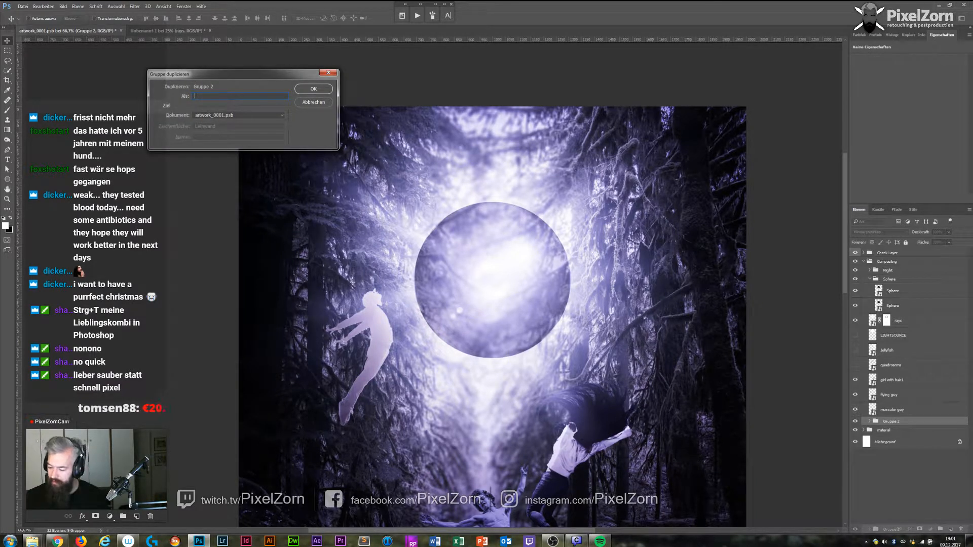
key("Escape")
left_click_drag(882, 423, 950, 529)
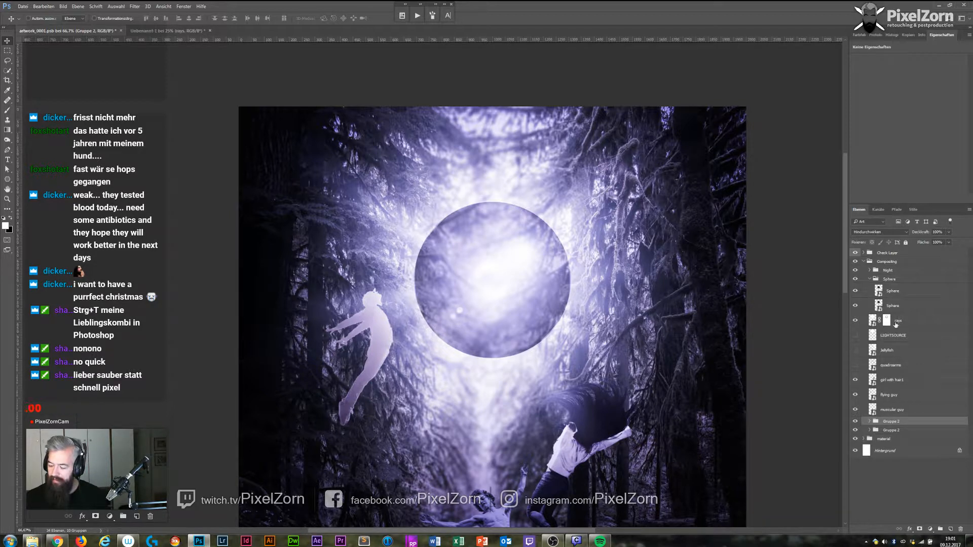
key("ctrl+e")
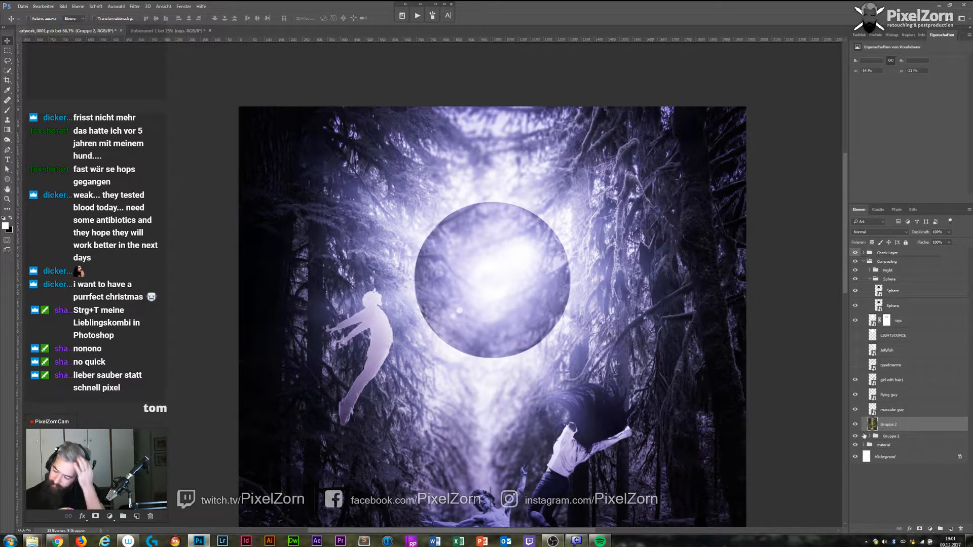
Mask the merged background layer with the lower Sphere layer's outline and invert the mask so only the circle shows.
left_click(880, 303, "ctrl")
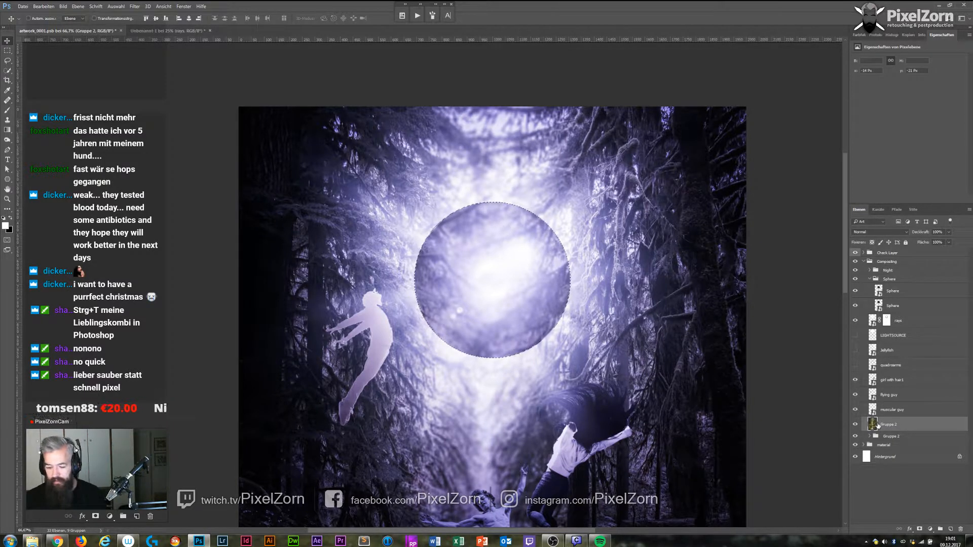
left_click(920, 529)
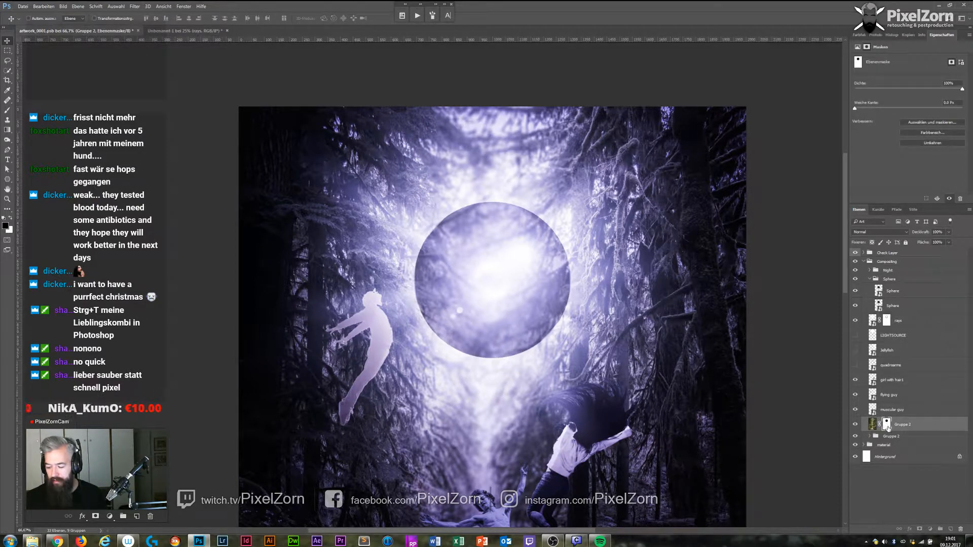
key("ctrl+i")
Copy the circular area of the merged background to a new layer and name it upsidedown.
left_click(874, 427)
left_click(885, 426, "ctrl")
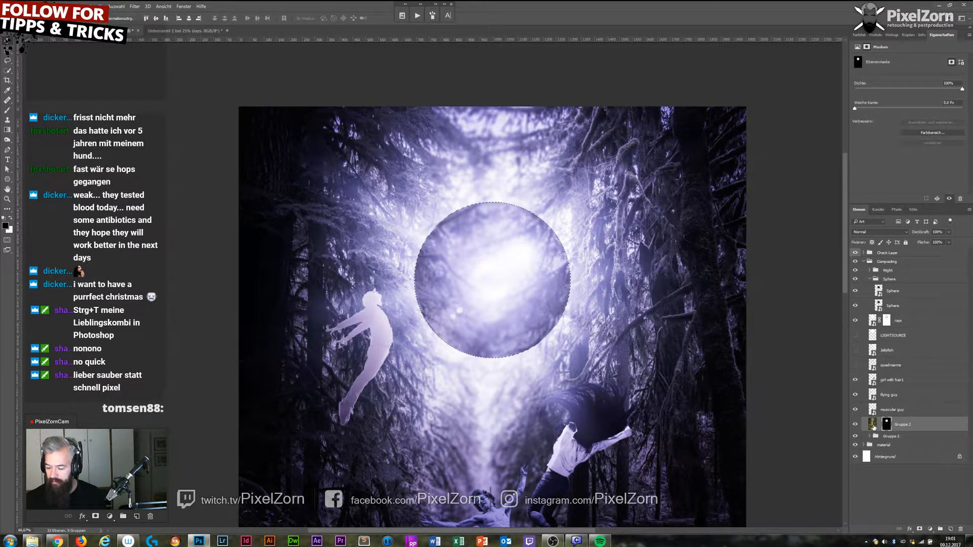
left_click(873, 425)
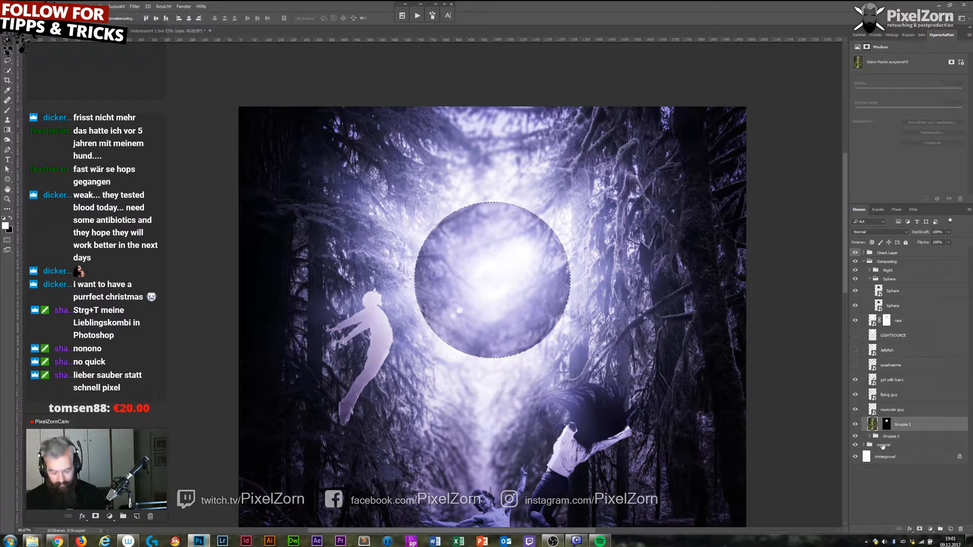
key("ctrl+j")
double_click(886, 426)
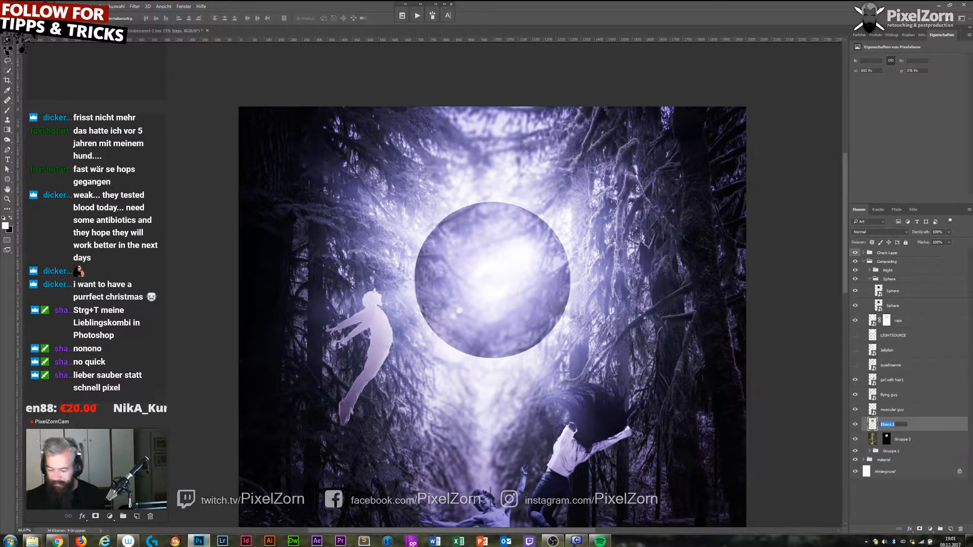
type("sp")
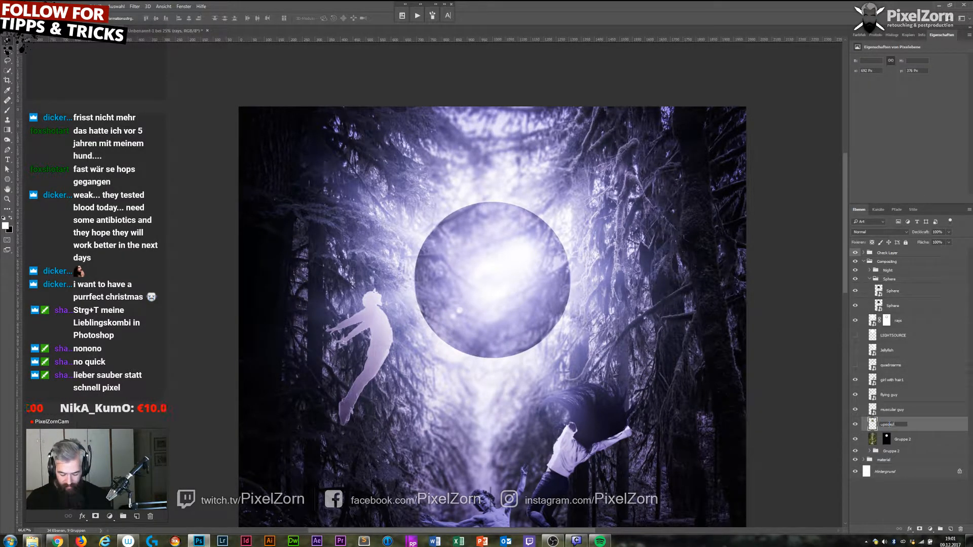
type("sidedown")
Delete the masked merged background layer and check the upsidedown layer on its own.
left_click(873, 445)
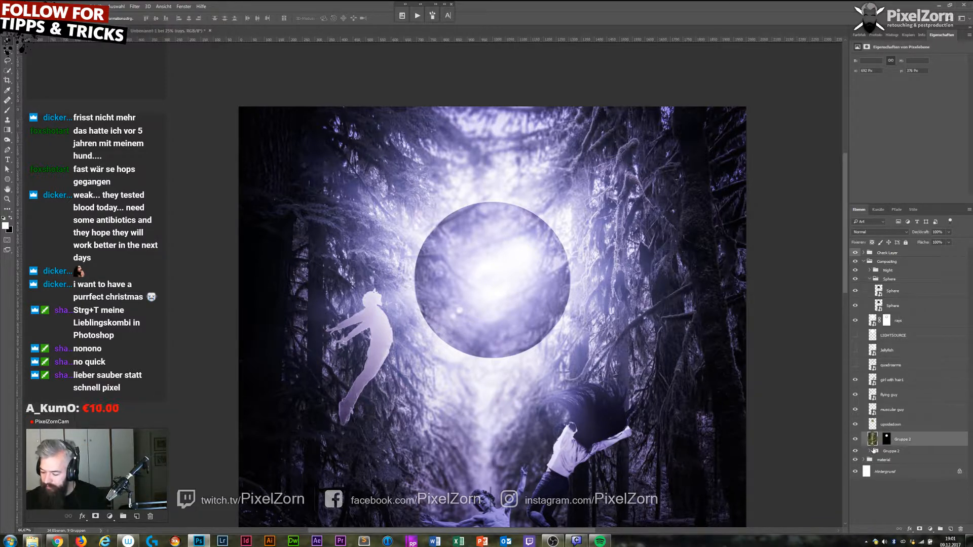
key("Delete")
left_click(874, 425)
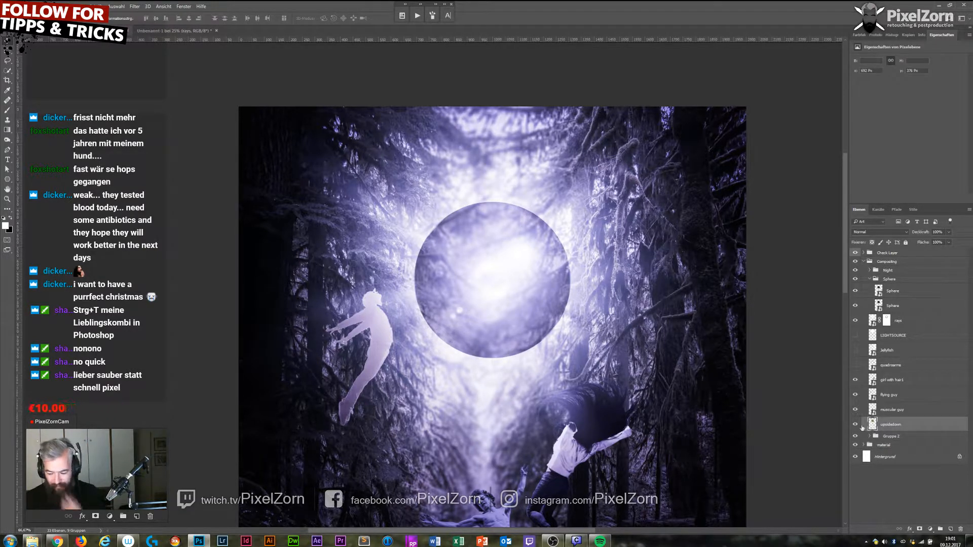
left_click(855, 425, "alt")
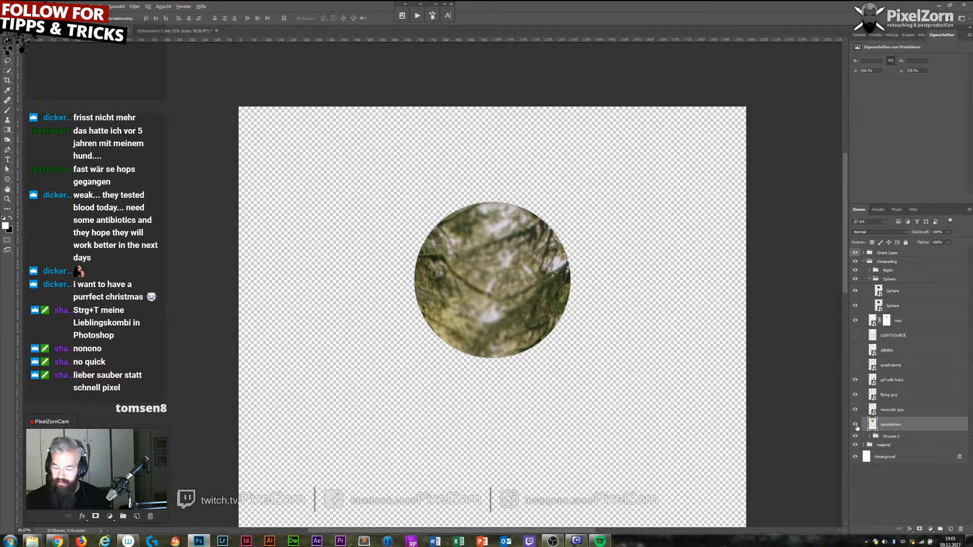
left_click(855, 426, "alt")
Flip the upsidedown layer vertically with a negative height scale and check the sphere in the full artwork.
key("ctrl+t")
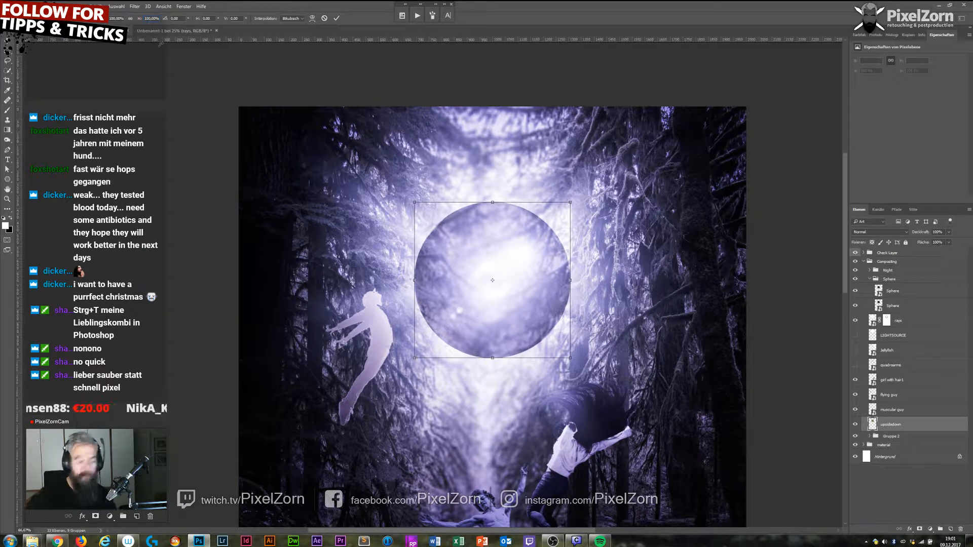
type("-")
key("Return")
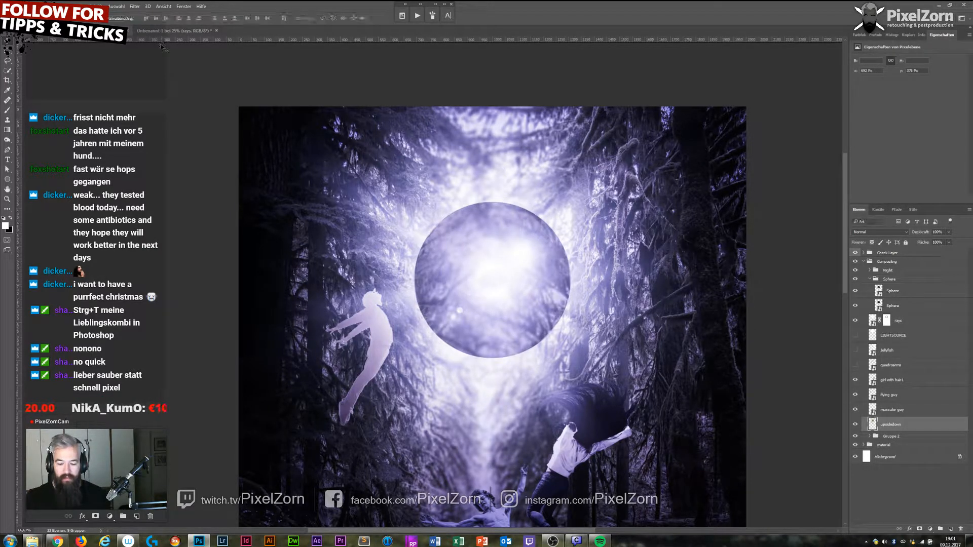
key("ctrl+minus")
key("ctrl+minus")
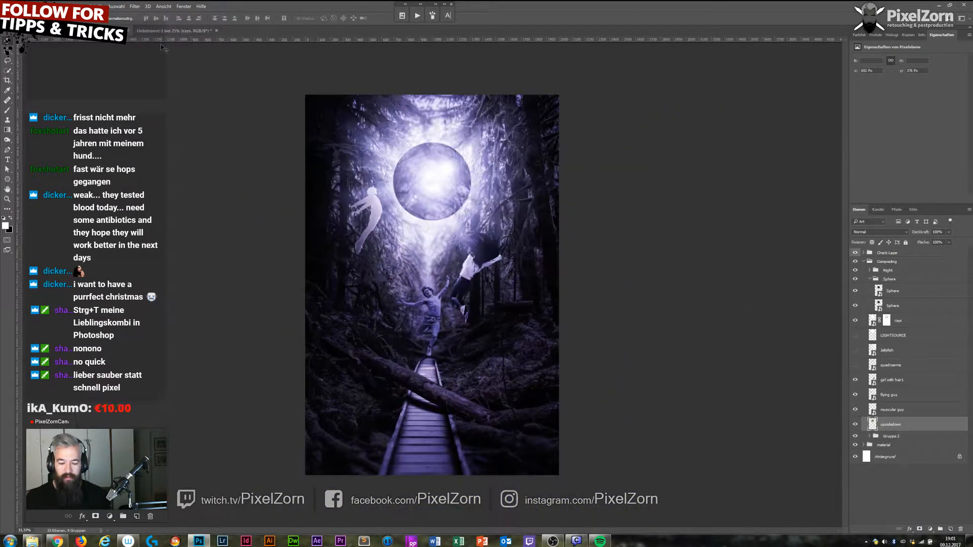
key("ctrl+plus")
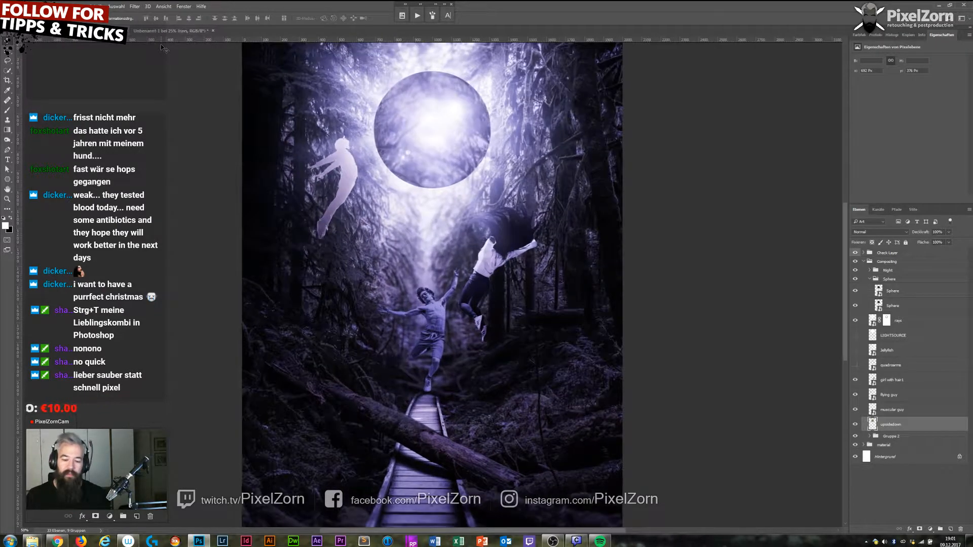
left_click_drag(562, 124, 573, 326)
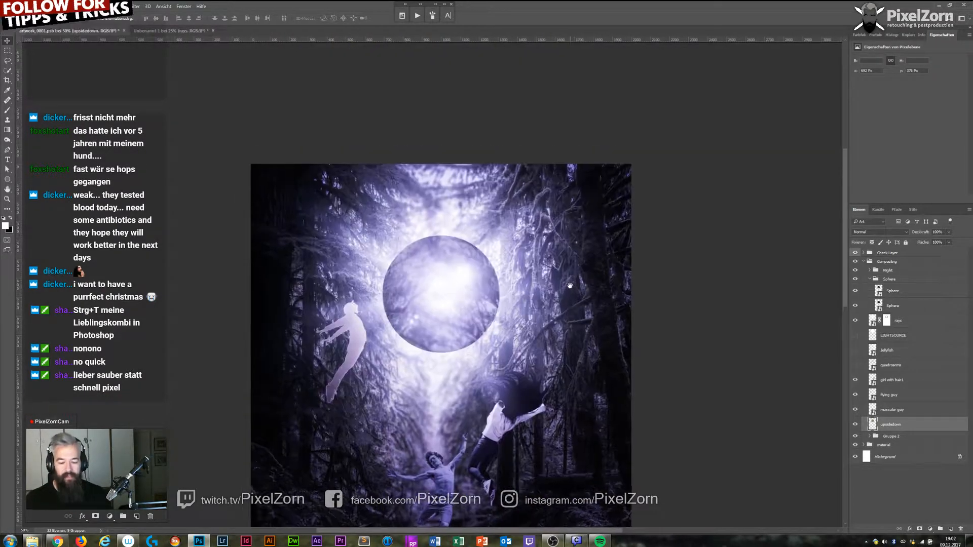
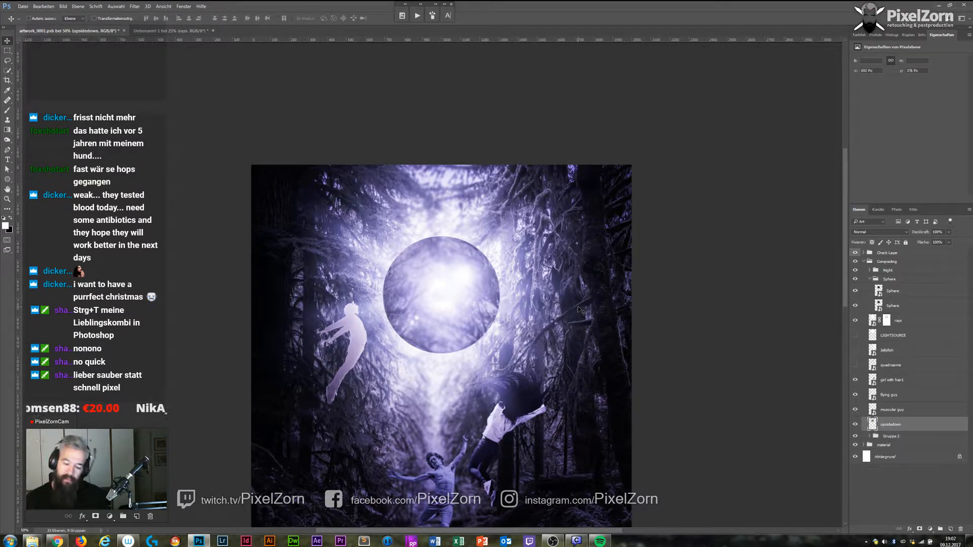
Inspect the mask of the upper background-Scenery layer inside Gruppe 2.
left_click(870, 437)
left_click(881, 448)
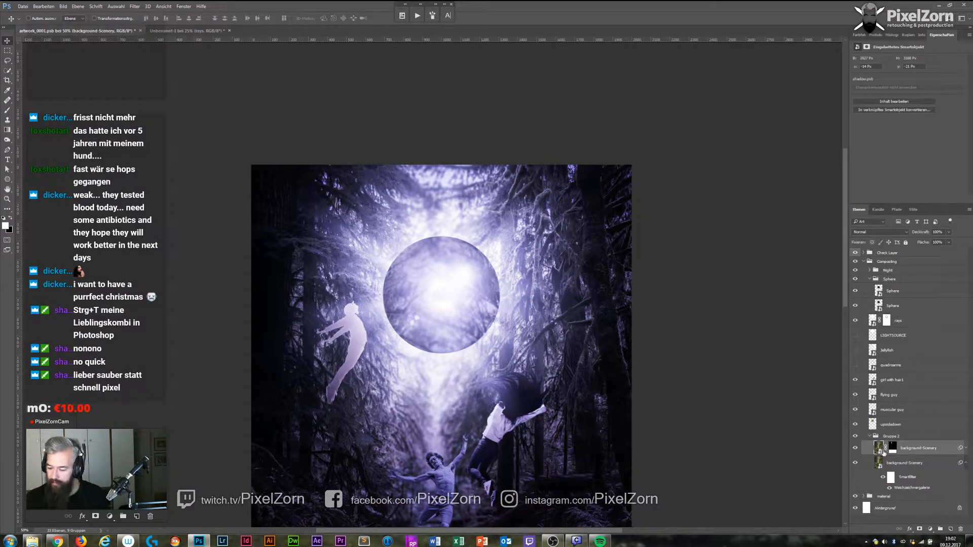
left_click(894, 449, "alt")
left_click(894, 449, "alt")
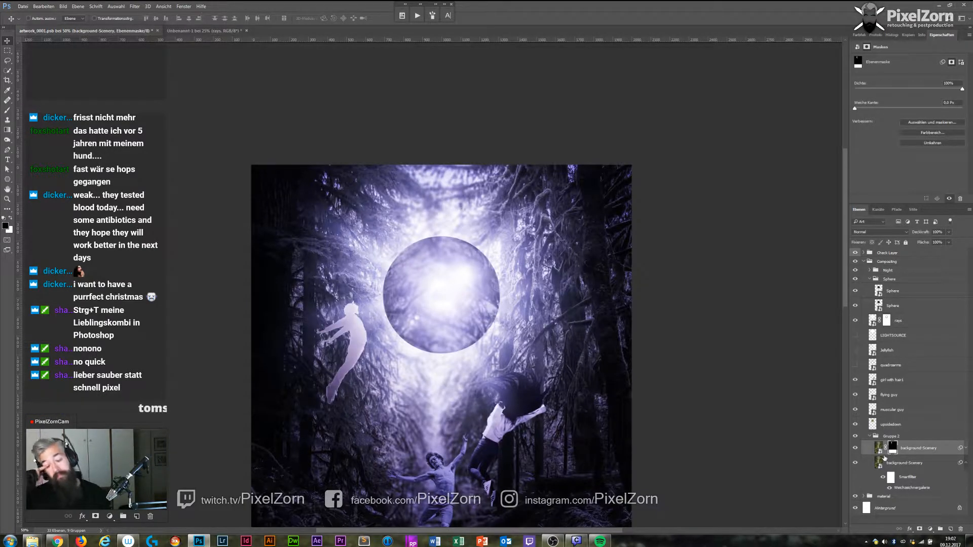
left_click(869, 437)
Delete the upsidedown layer and place a copy of the masked background-Scenery layer directly above Gruppe 2.
left_click(889, 425)
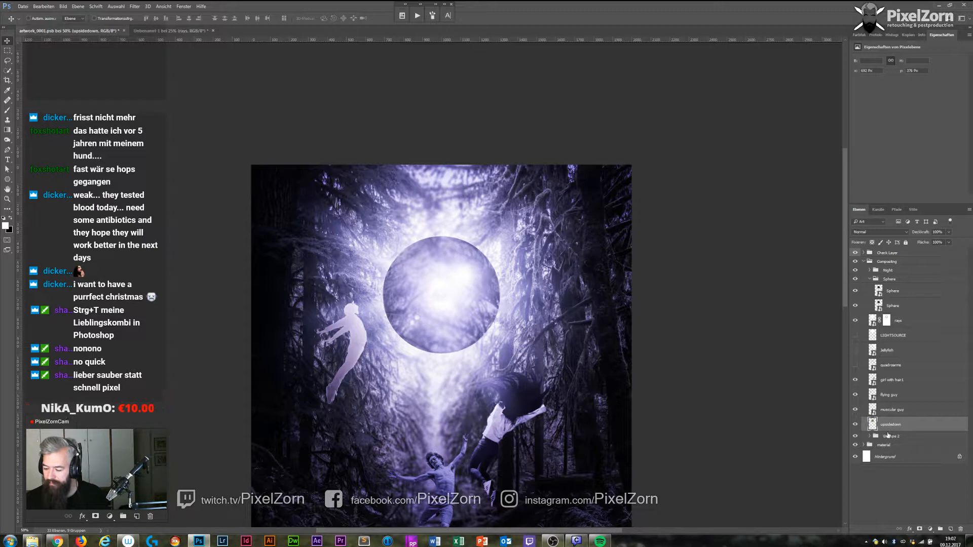
key("Delete")
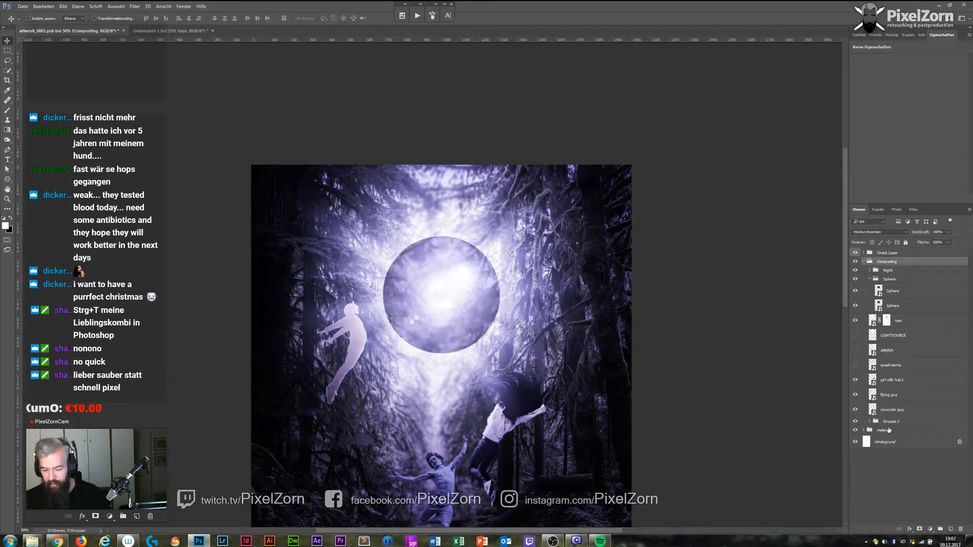
left_click(870, 422)
left_click_drag(881, 435, 878, 420)
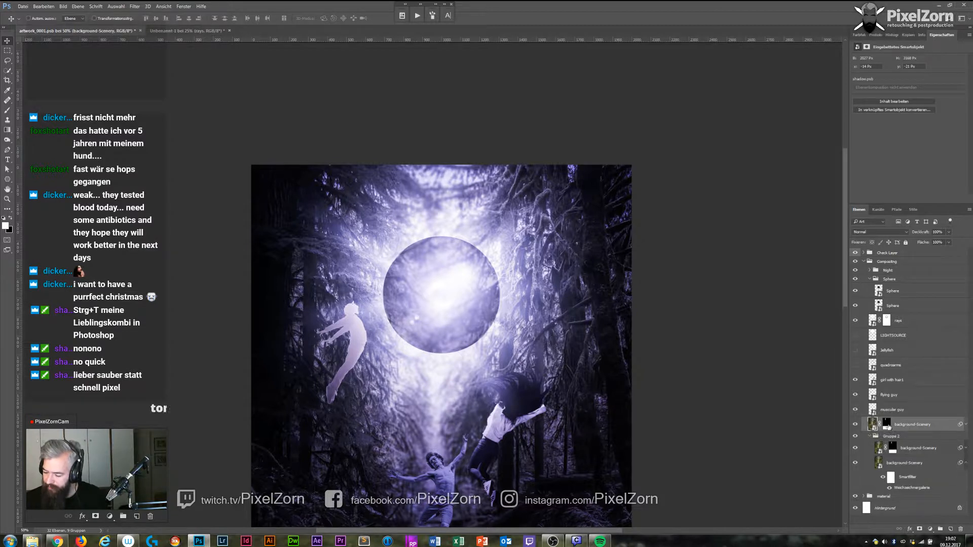
Invert the background-Scenery copy's mask to reveal it and scale the copy to about 76% around the sphere.
key("ctrl+i")
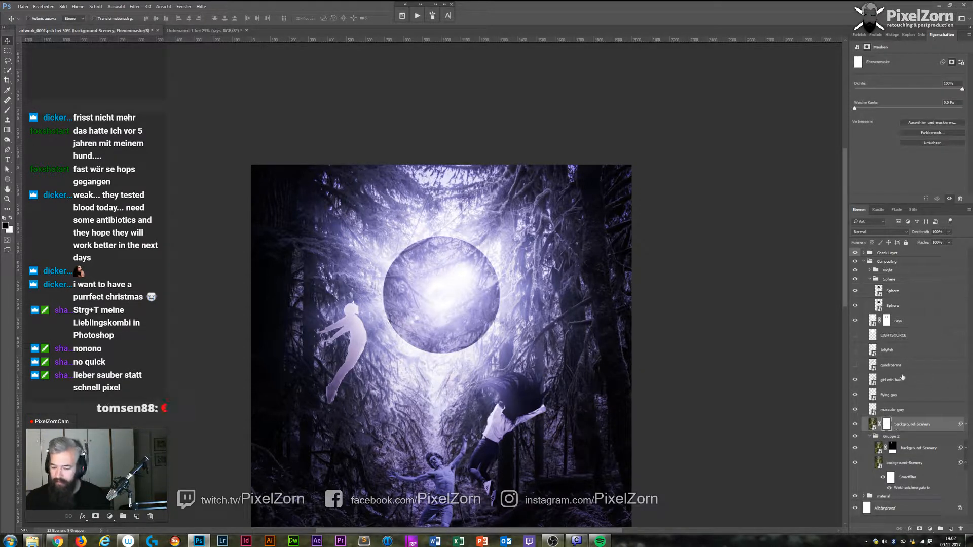
left_click(873, 424)
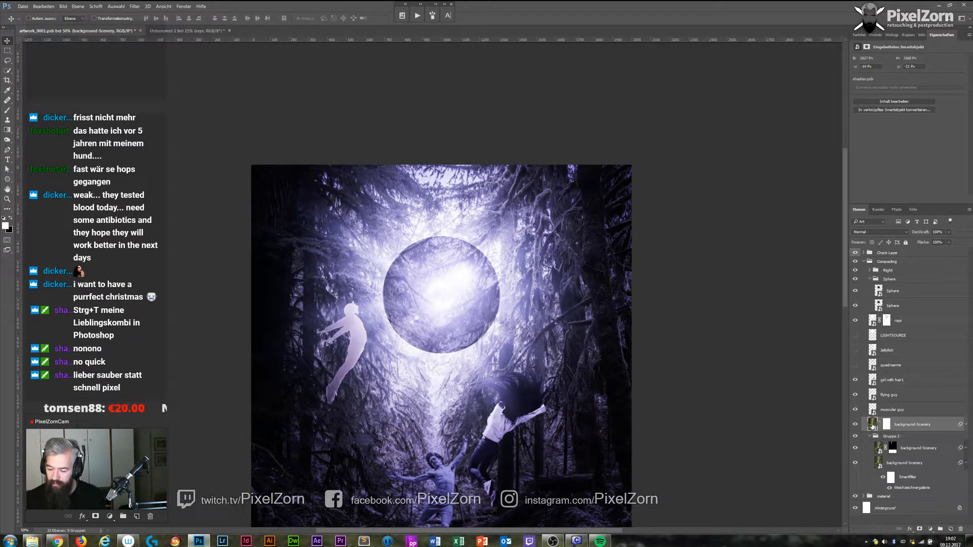
key("ctrl+t")
left_click(493, 208)
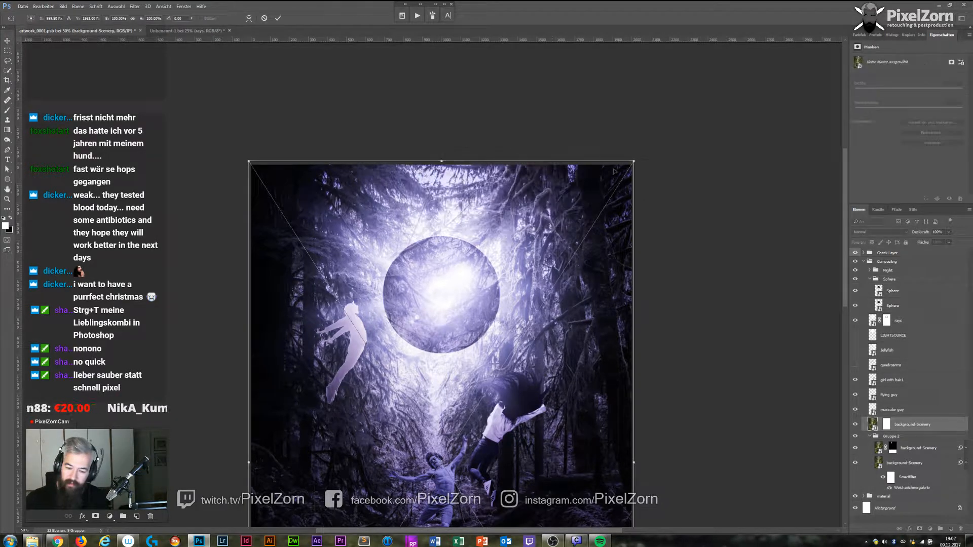
left_click_drag(633, 161, 614, 193)
key("ctrl+z")
left_click_drag(437, 471, 443, 294)
left_click_drag(632, 162, 589, 193)
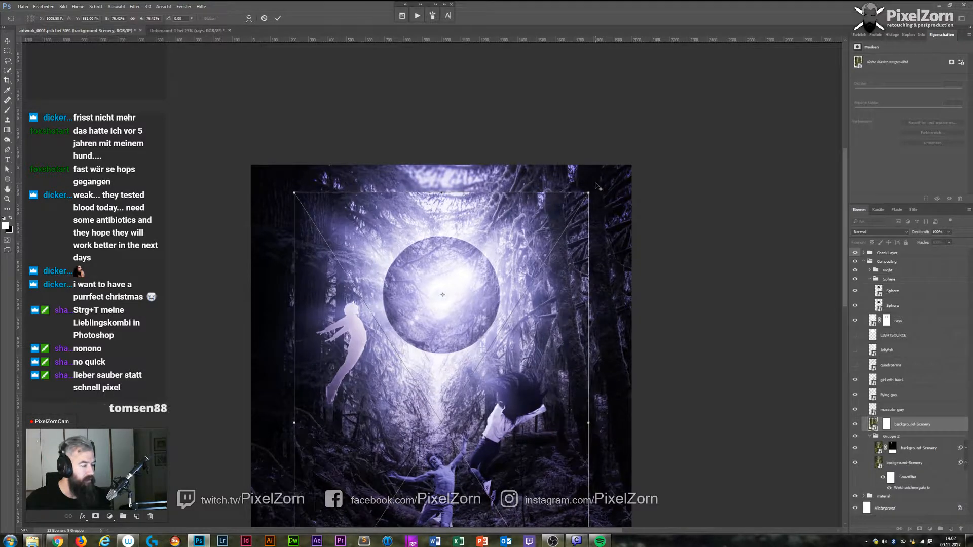
key("Return")
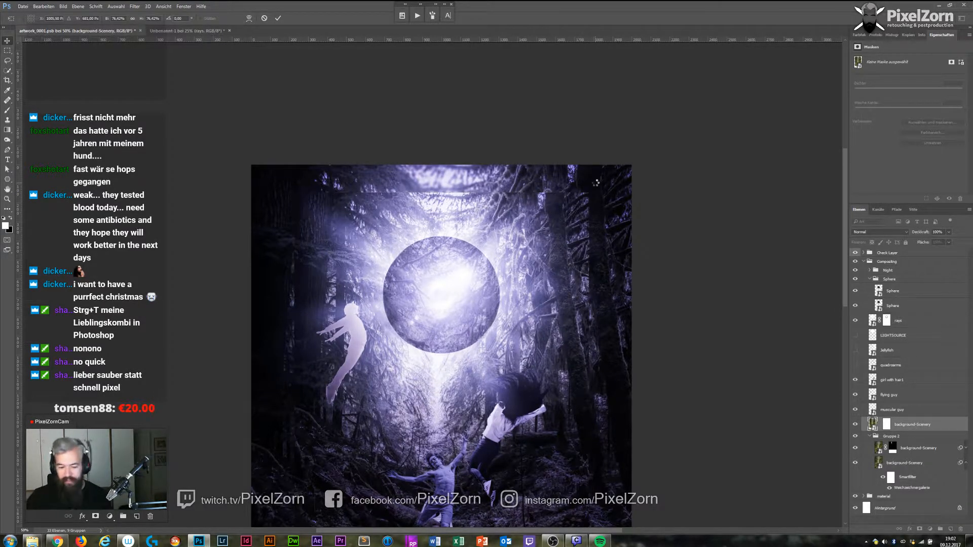
Copy the sphere-shaped area of the scaled background-Scenery to a new layer and flip it vertically with -100% height.
left_click(879, 307, "ctrl")
left_click(886, 426)
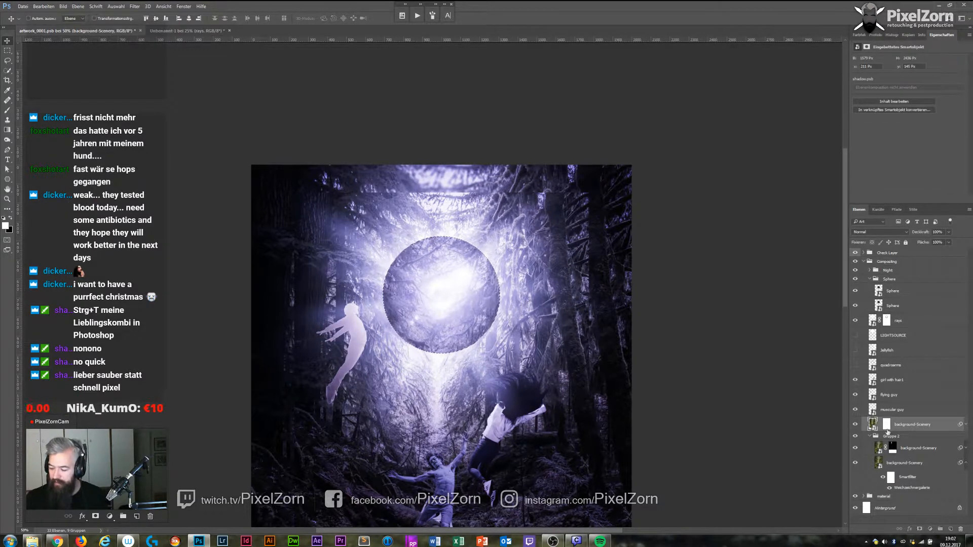
key("ctrl+j")
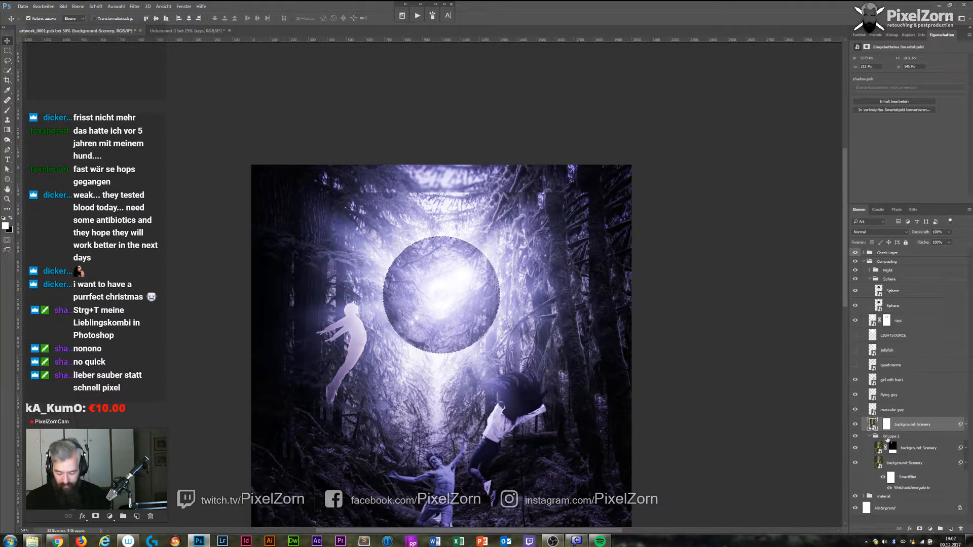
key("ctrl+t")
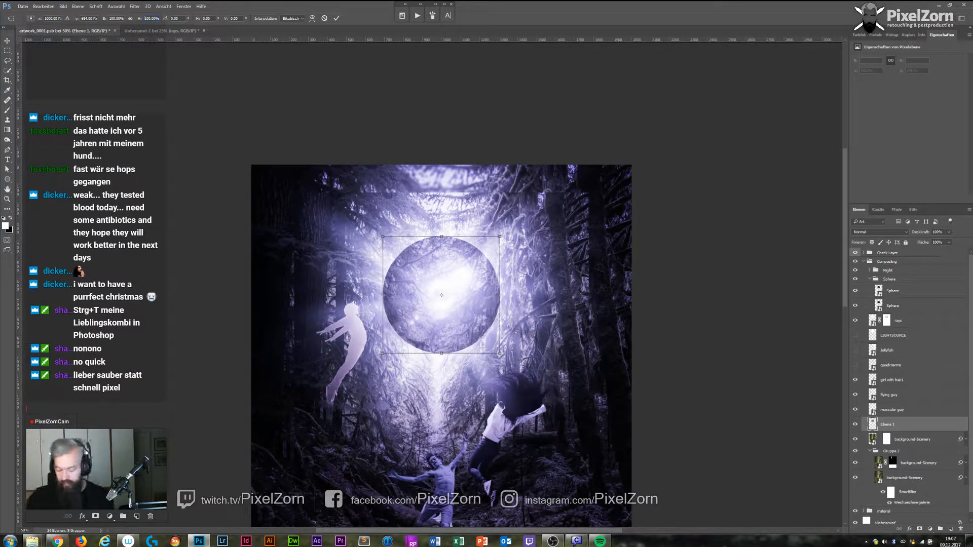
type("-100")
key("Return")
key("Return")
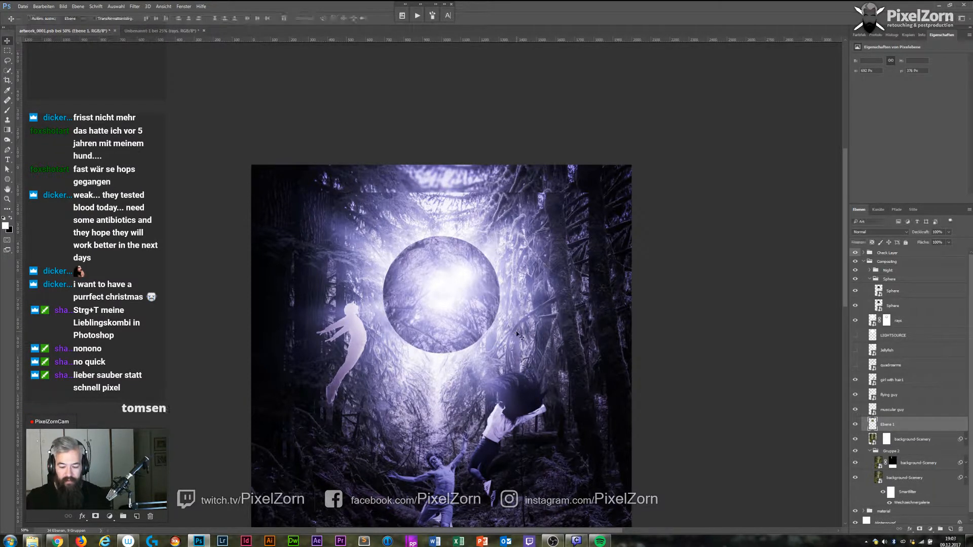
Delete the scaled background-Scenery copy above Gruppe 2 and collapse that group.
left_click(872, 440)
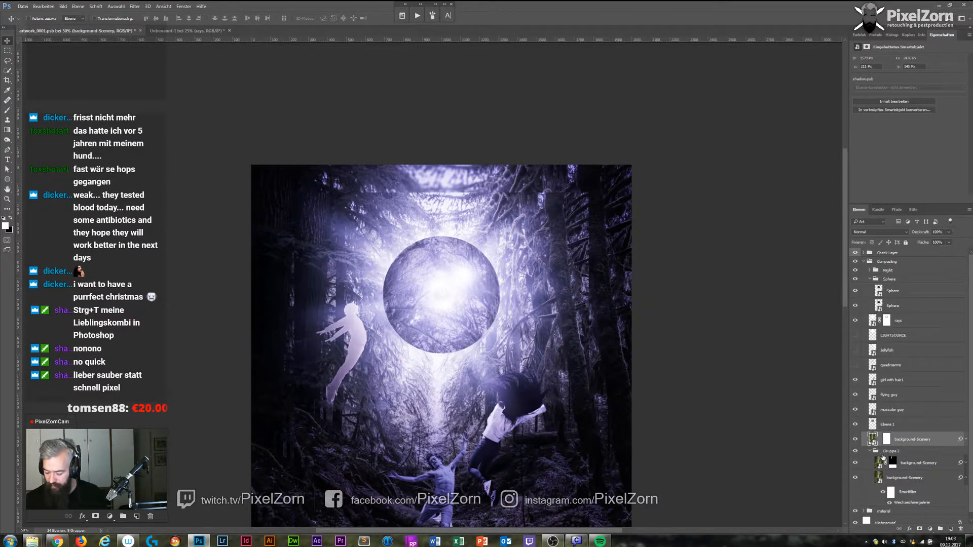
key("Delete")
left_click(871, 436)
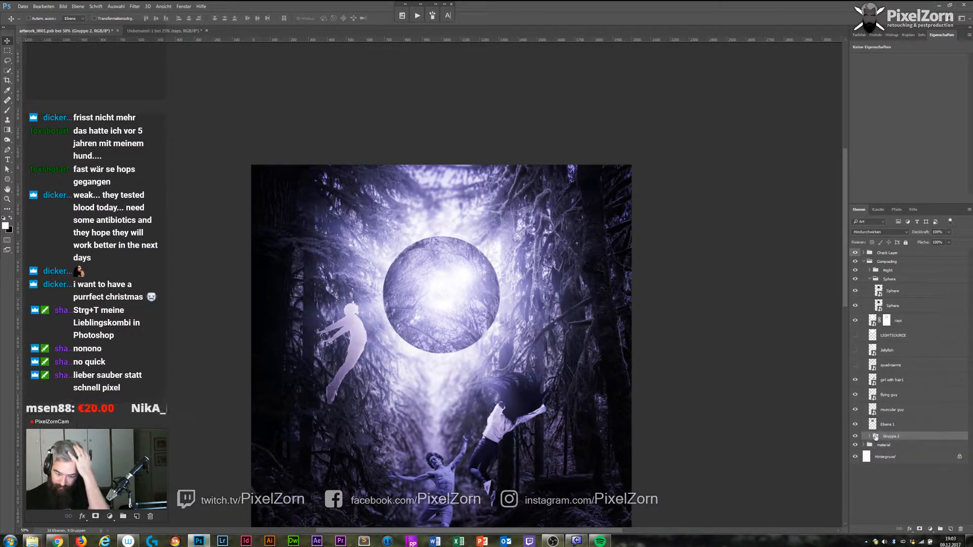
Try the flipped forest circle at 50% opacity and return it to 100%.
left_click(889, 427)
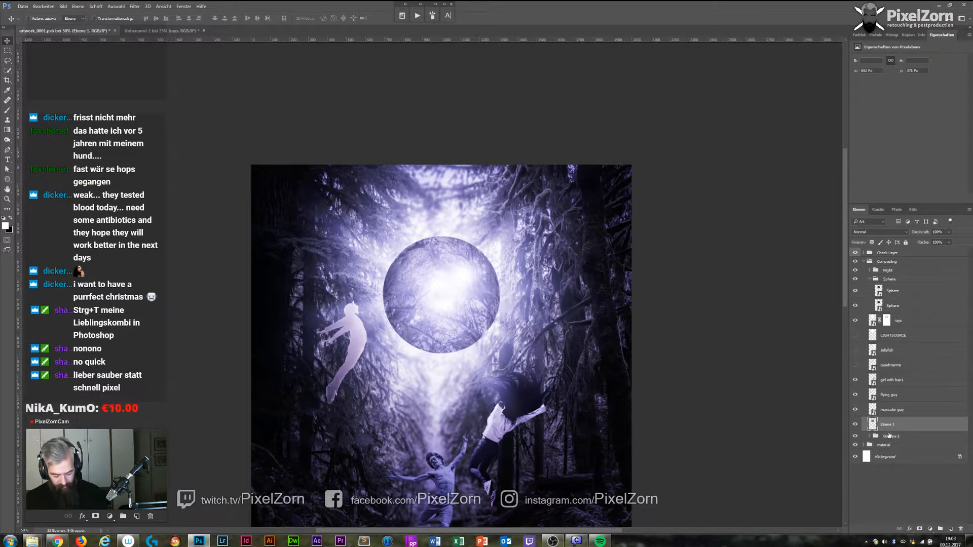
key("5")
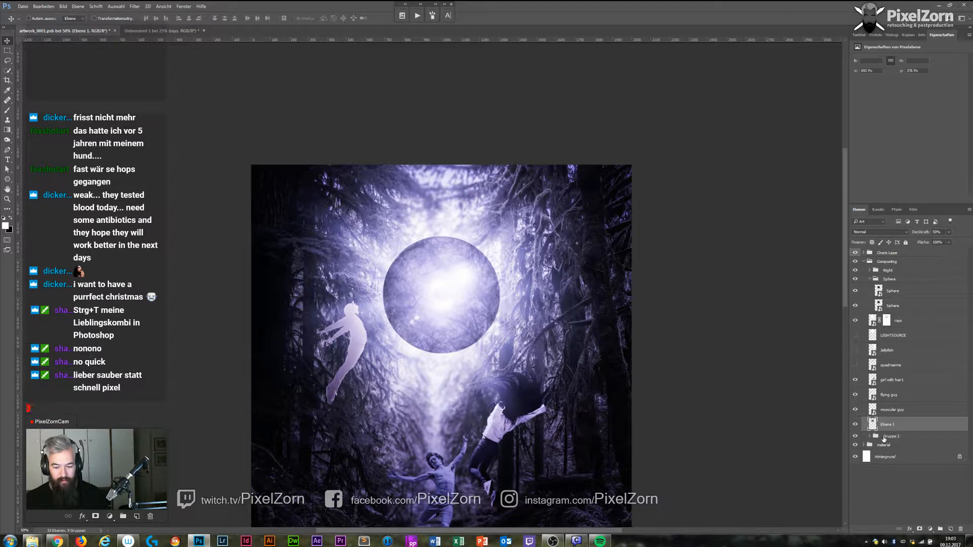
key("0")
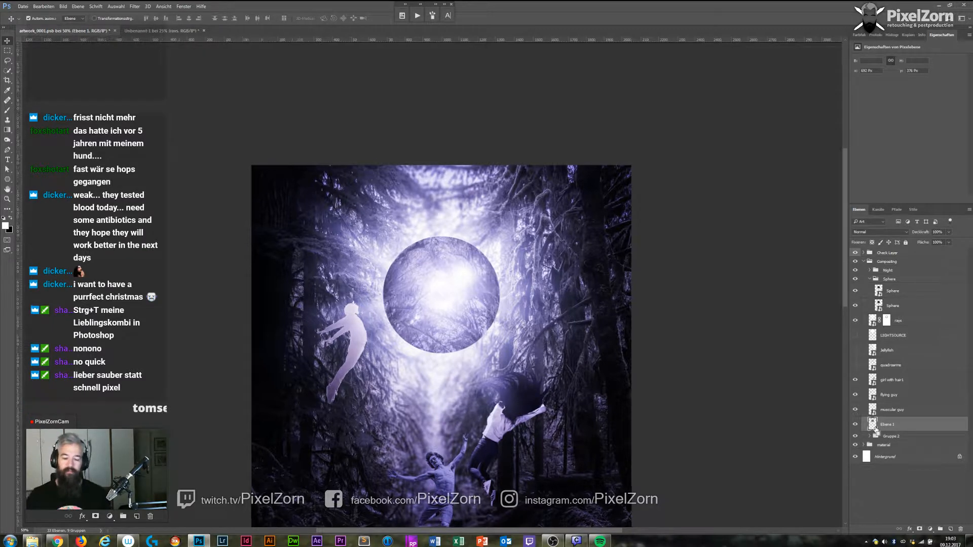
key("ctrl+minus")
key("ctrl+minus")
key("ctrl+plus")
key("ctrl+plus")
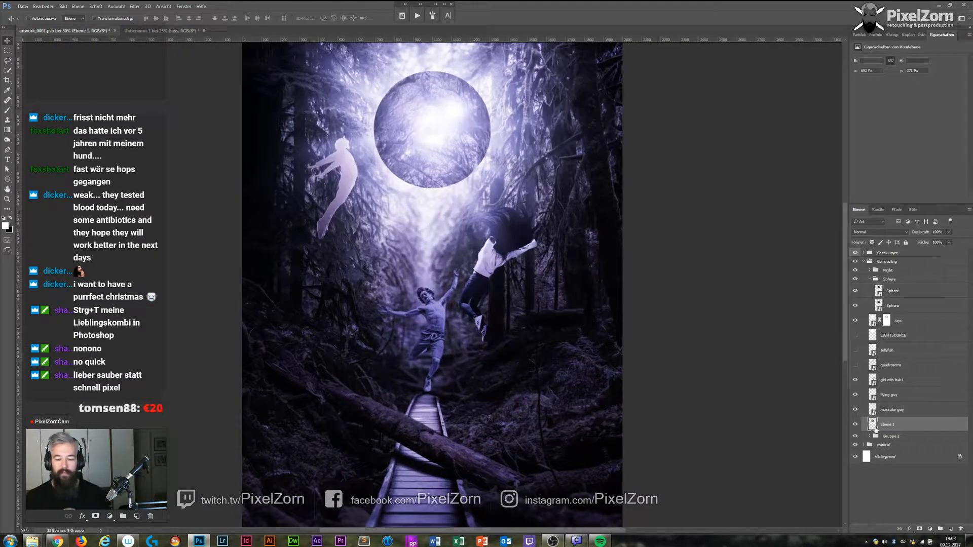
Raise the lower Sphere layer's opacity to about 46%.
left_click(882, 293)
left_click(892, 305)
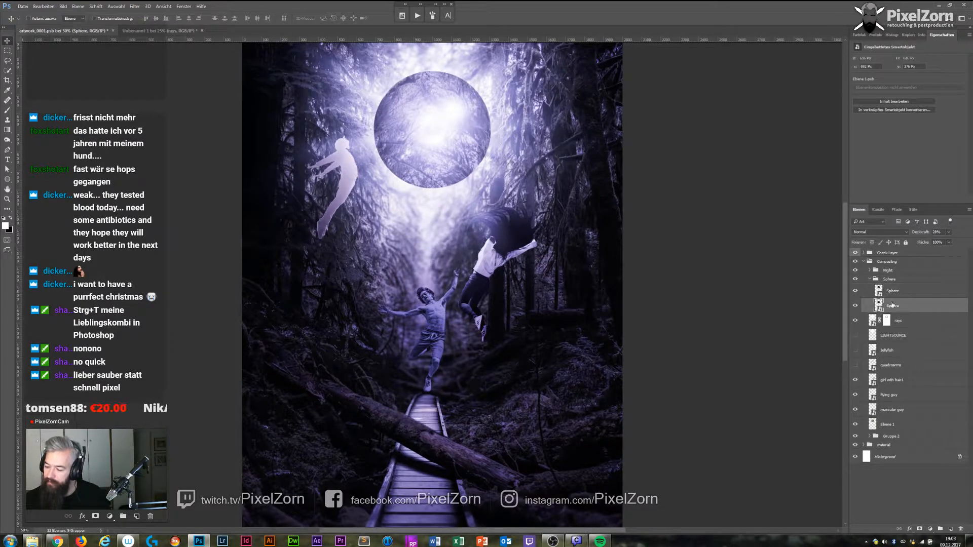
left_click_drag(947, 244, 949, 244)
Rename the flipped forest circle layer Ebene 1 as flipped_background.
mouse_move(887, 428)
left_mouse_down()
mouse_move(897, 304)
mouse_move(897, 431)
left_mouse_up()
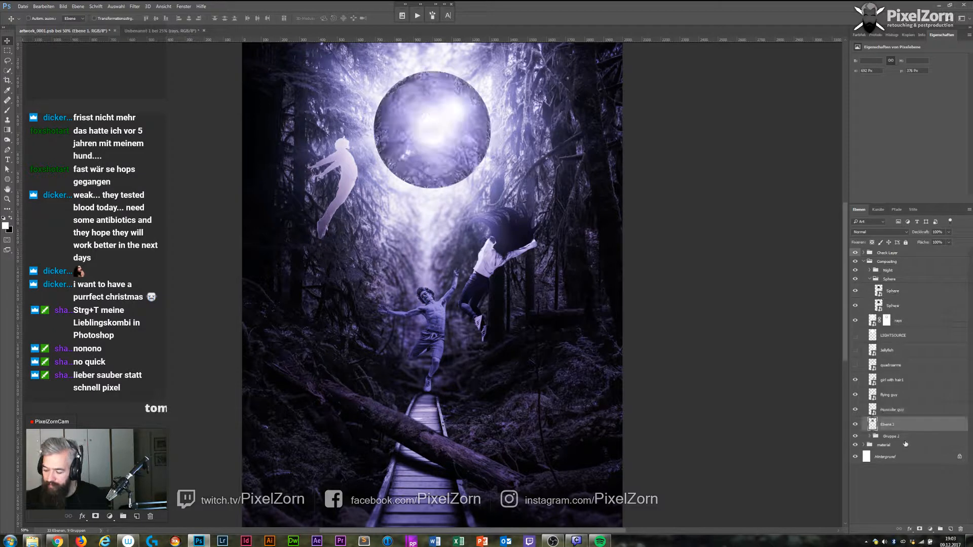
double_click(891, 425)
type("f")
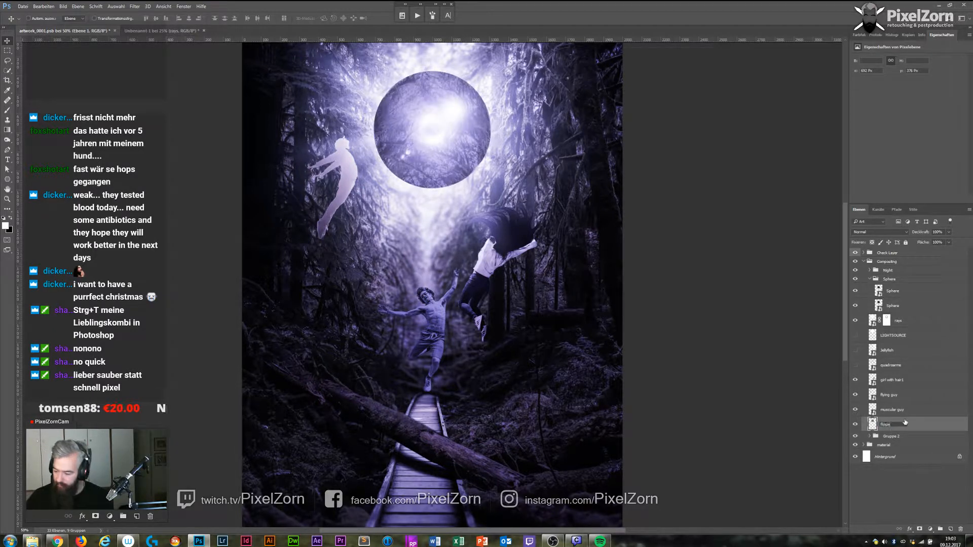
type("lipped_background")
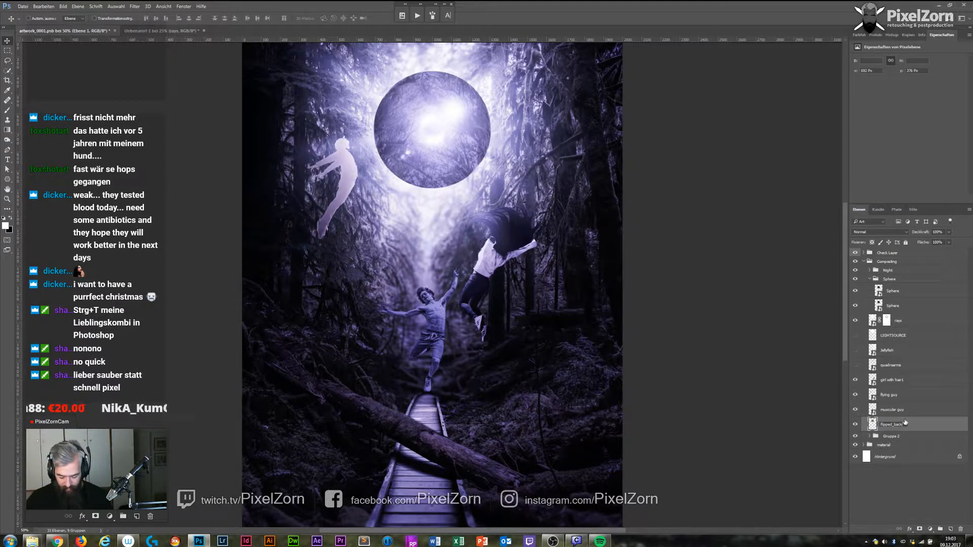
key("Return")
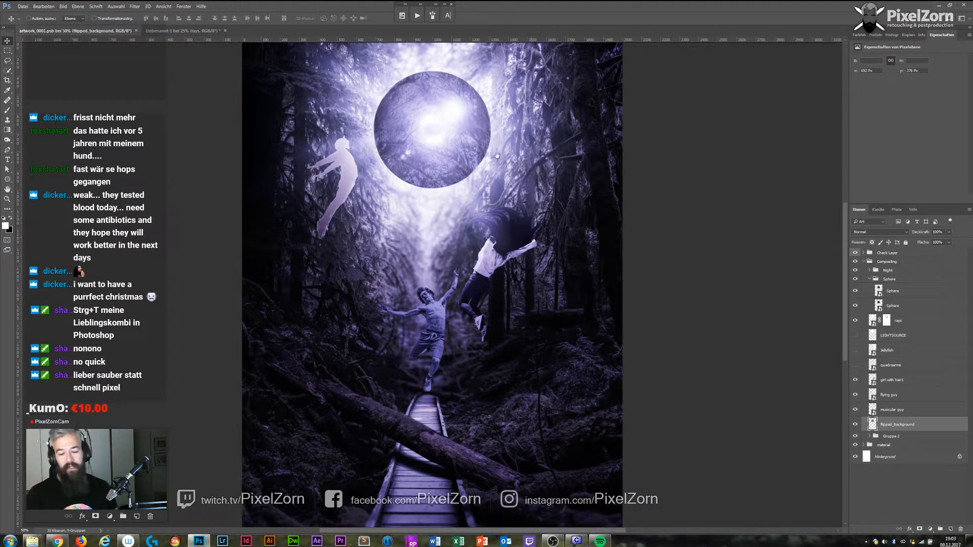
Compare the artwork with and without the Sphere group by toggling the group's visibility.
scroll(517, 284, "up", 3)
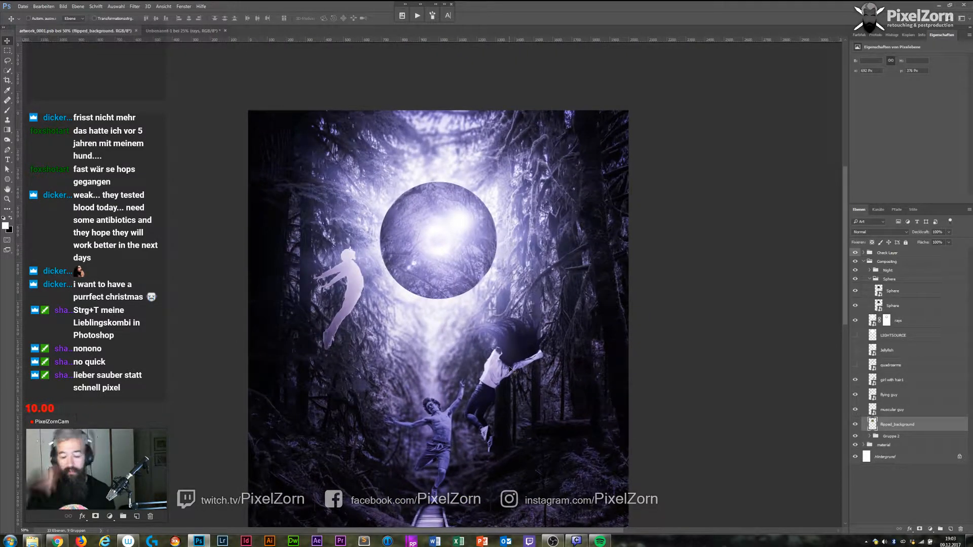
left_click(897, 293)
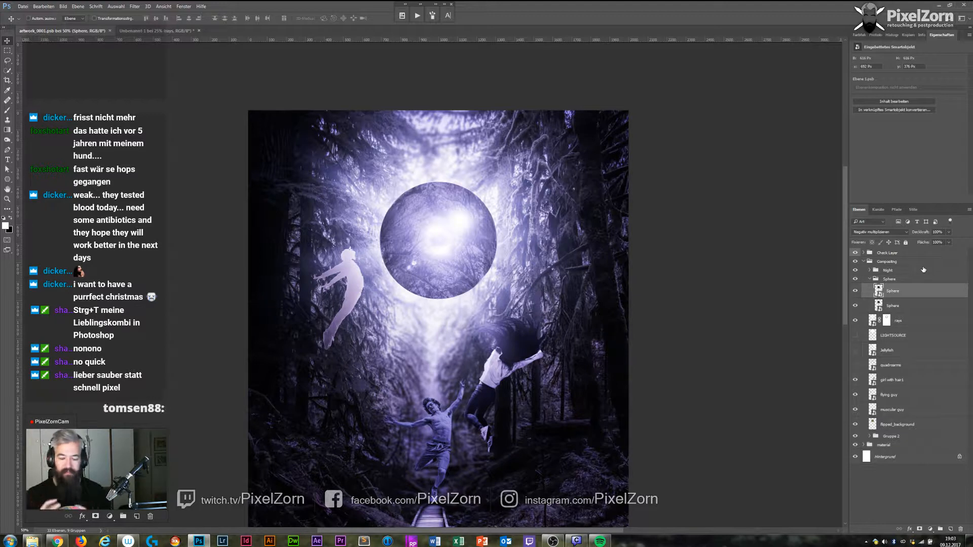
left_click(869, 280)
left_click(856, 279)
left_click(855, 280)
left_click(855, 280)
left_click(856, 279)
left_click(856, 280)
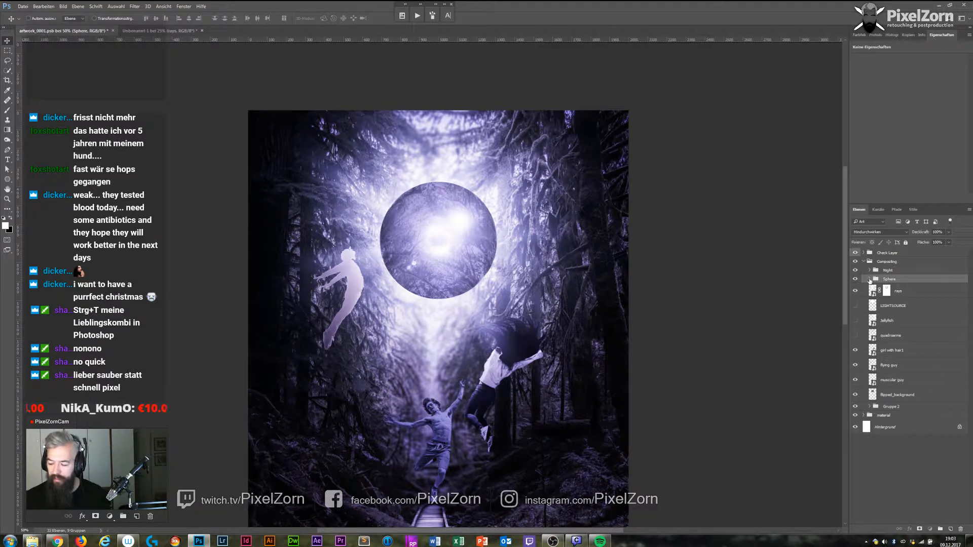
Add a black-filled layer between the two Sphere layers and render clouds (Wolken) on it.
left_click(870, 279)
left_click(907, 306)
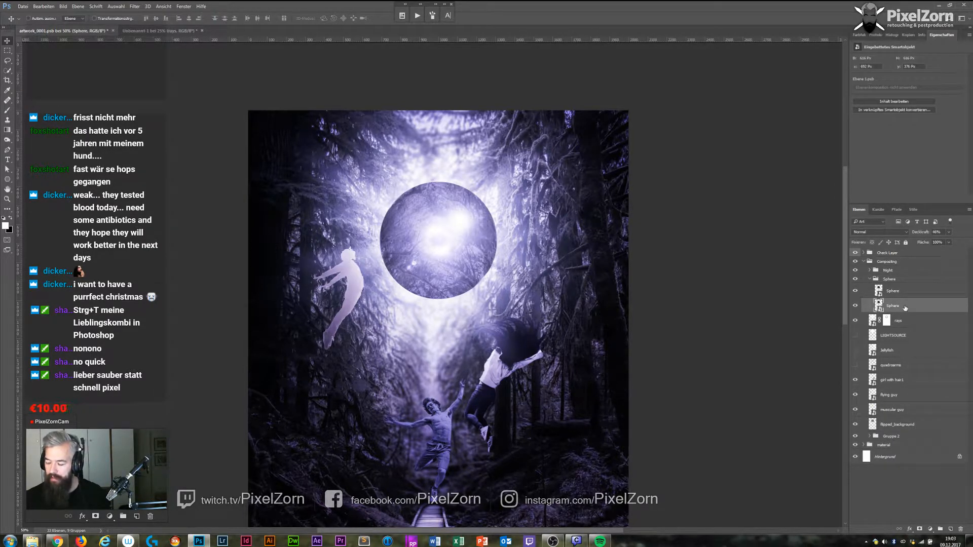
left_click(948, 529)
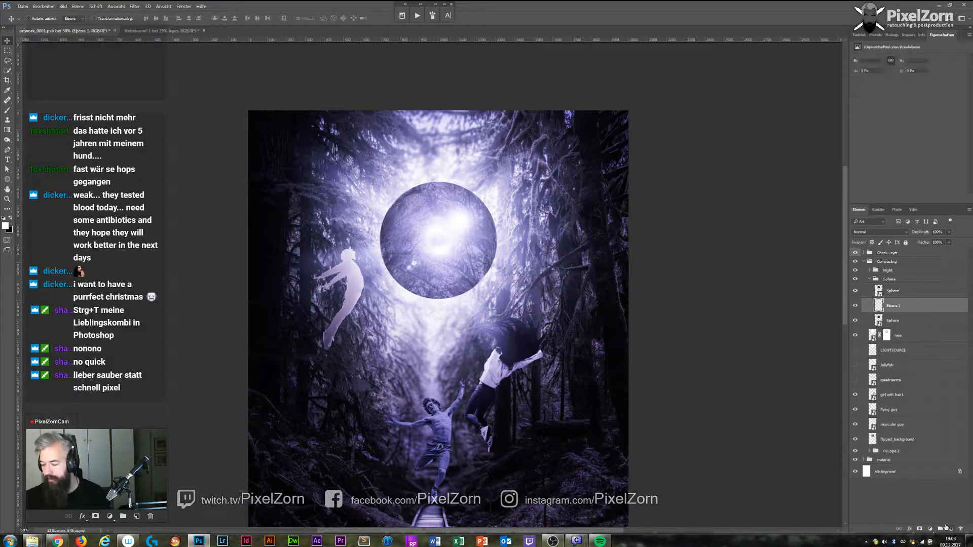
key("ctrl+BackSpace")
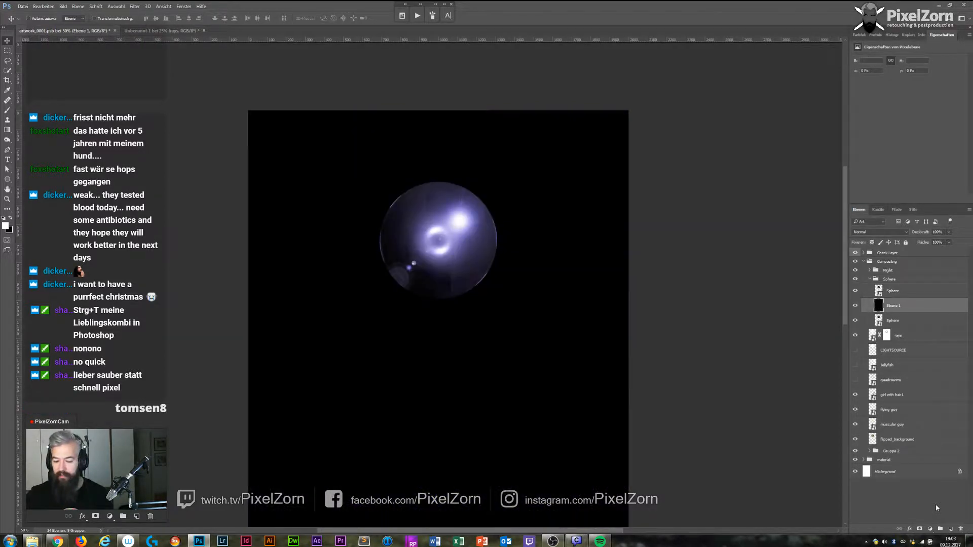
left_click(148, 7)
mouse_move(135, 6)
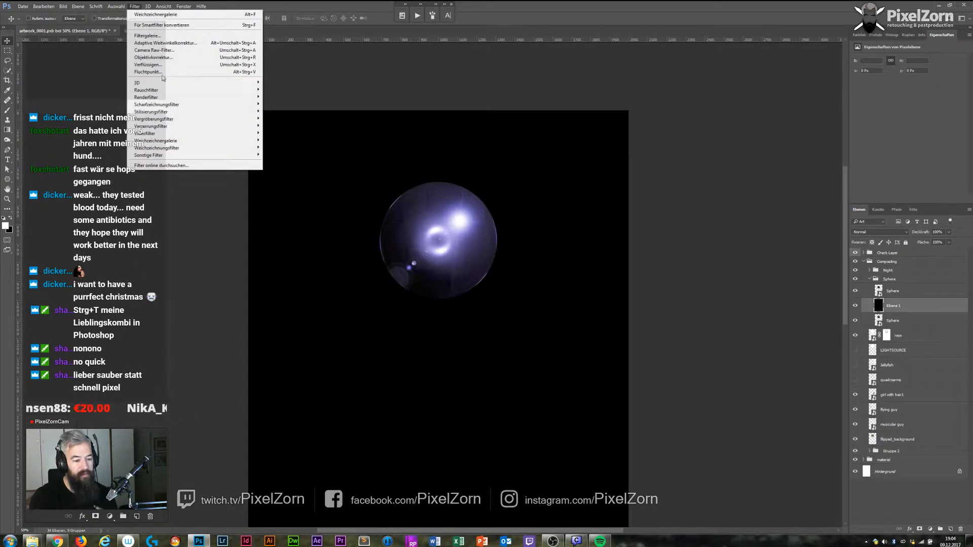
mouse_move(170, 98)
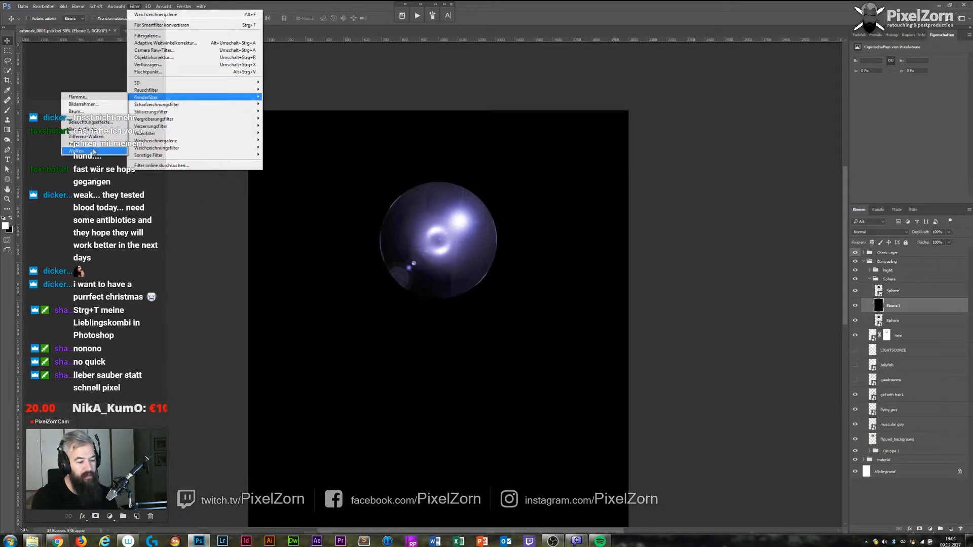
left_click(92, 152)
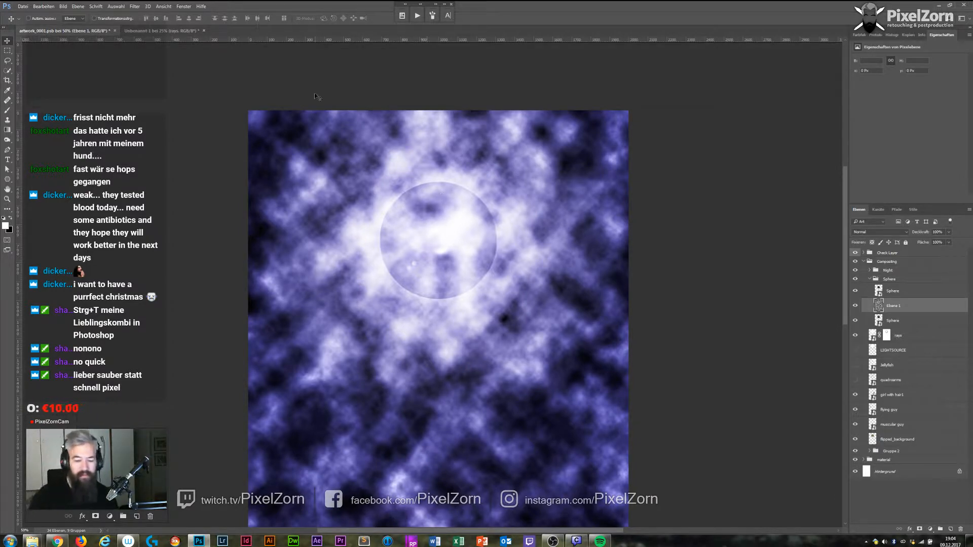
Shrink the cloud layer to about half its size and position it over the sphere.
left_click_drag(539, 365, 542, 157)
key("ctrl+t")
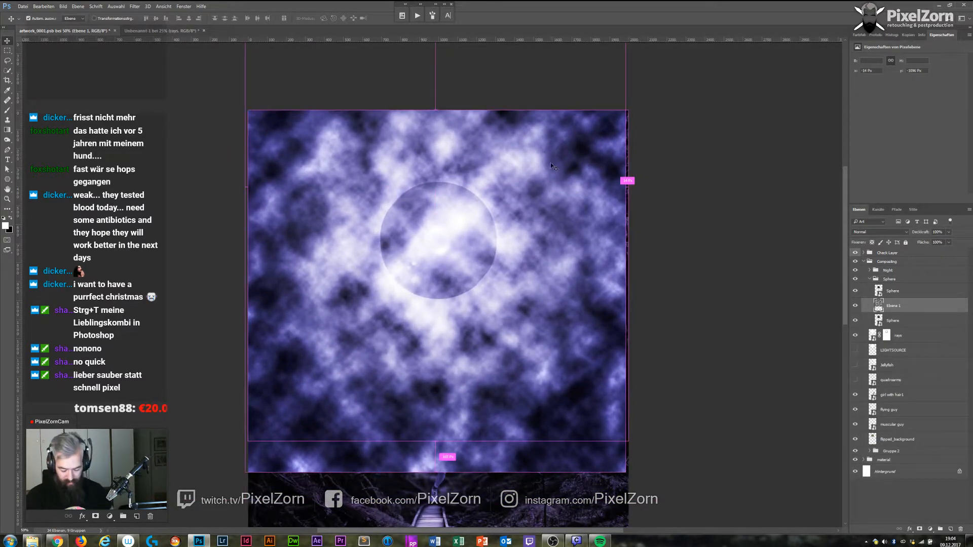
left_click_drag(627, 474, 533, 333)
left_click_drag(518, 160, 529, 234)
key("Return")
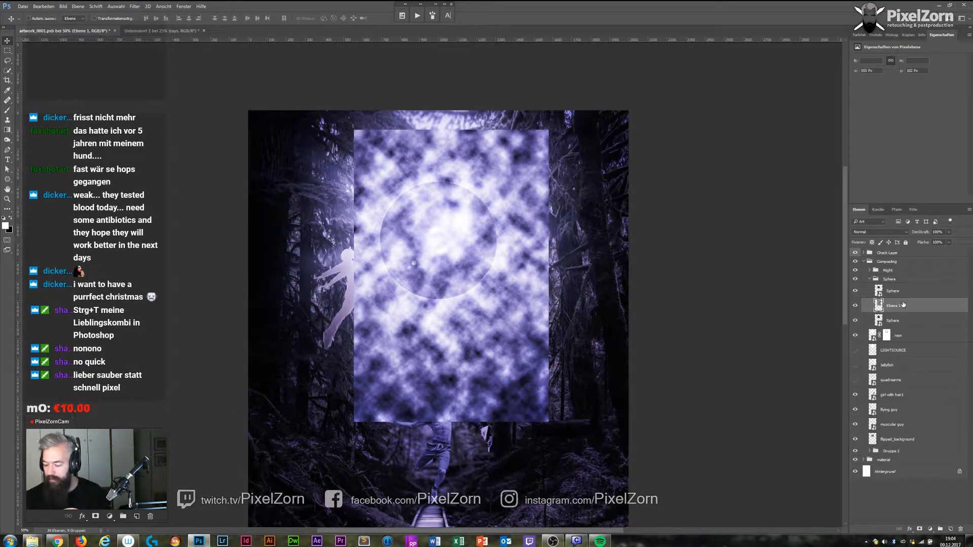
Add a mask to the cloud layer from the lower Sphere layer's outline and inspect the mask on its own.
left_click(880, 320, "ctrl")
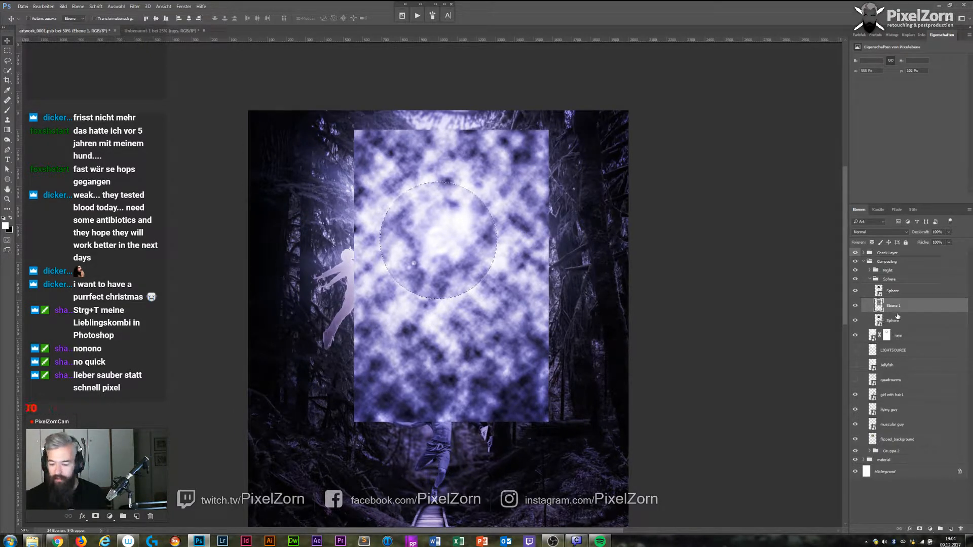
left_click(920, 528)
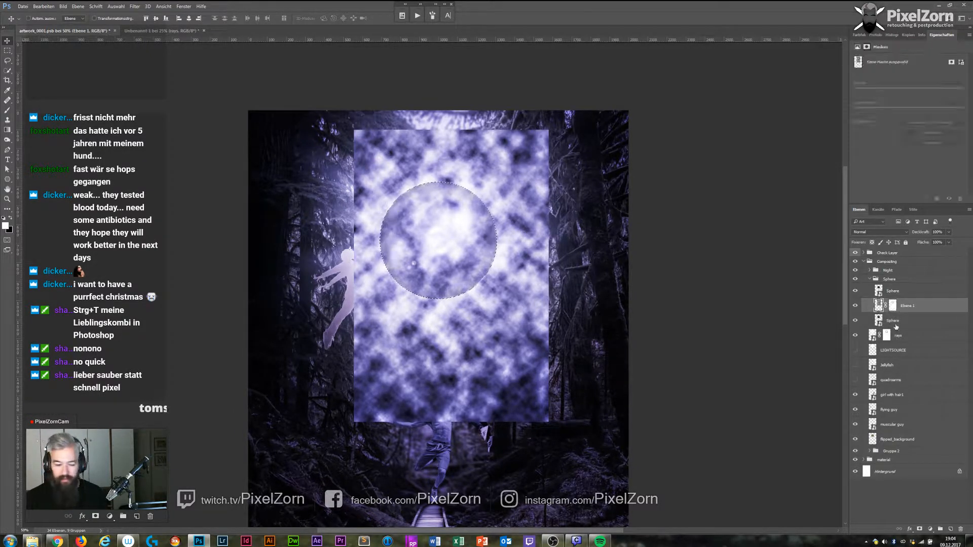
left_click(893, 306)
left_click(893, 306, "alt")
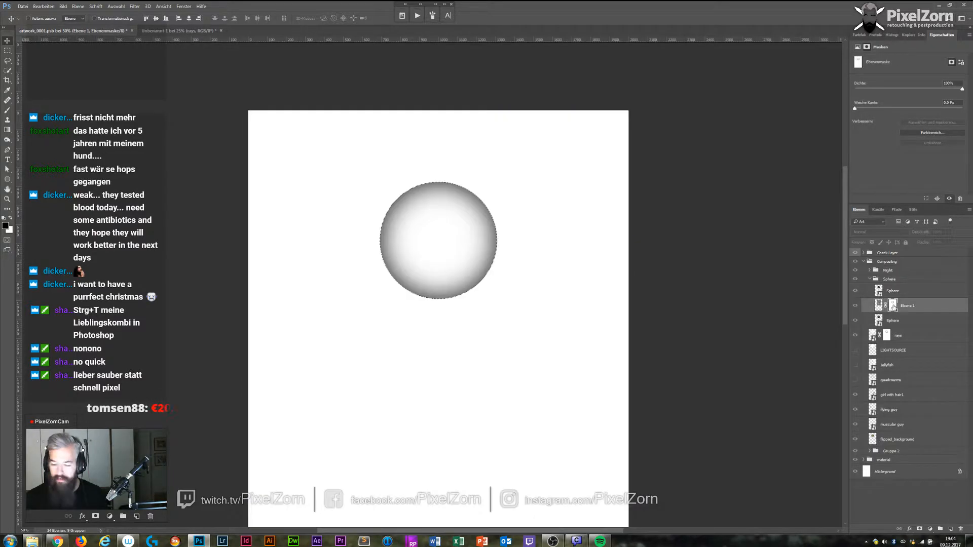
left_click(893, 306, "alt")
left_click(894, 304, "alt")
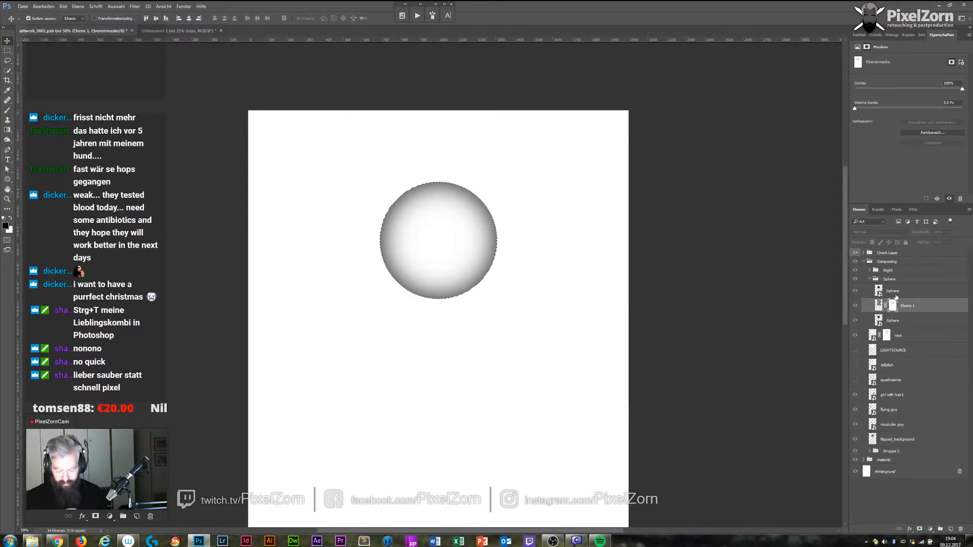
Clear the sphere selection, invert the cloud layer's mask and return to the full image view.
key("ctrl+i")
key("ctrl+i")
key("ctrl+d")
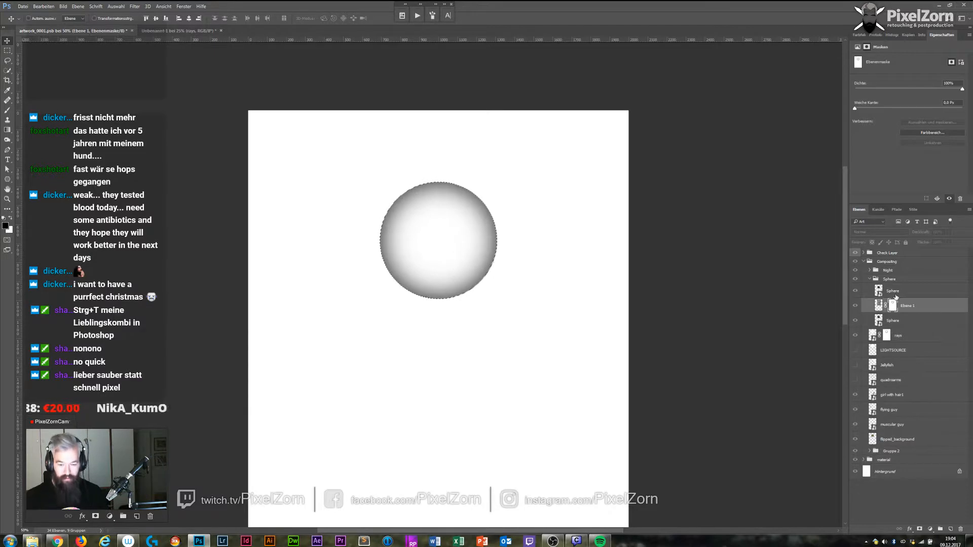
key("ctrl+i")
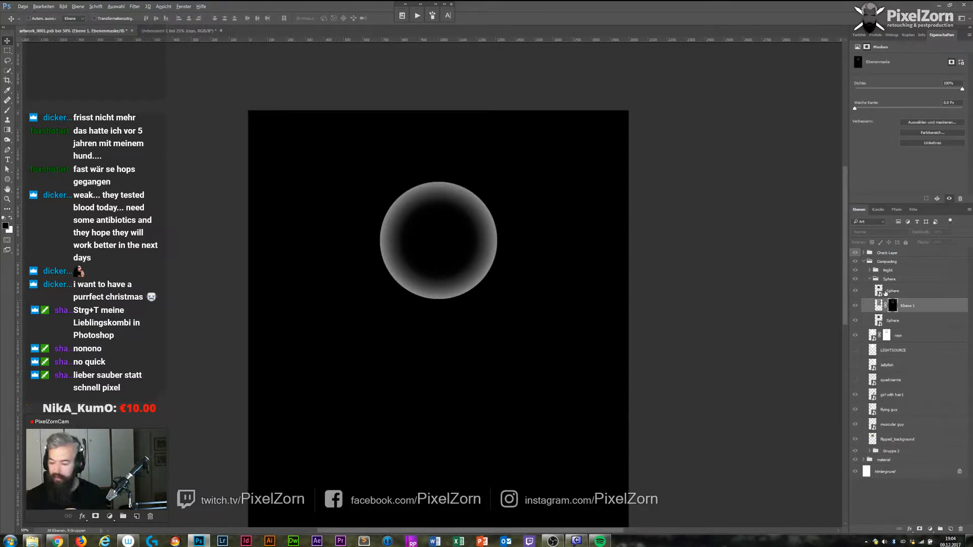
left_click(878, 304)
Compare the sphere with and without the masked cloud layer by toggling the layer's visibility.
left_click(855, 307)
left_click(856, 307)
left_click(856, 307)
left_click(856, 307)
Compare the sphere with and without the flipped_background layer, and delete that layer.
left_click(856, 439)
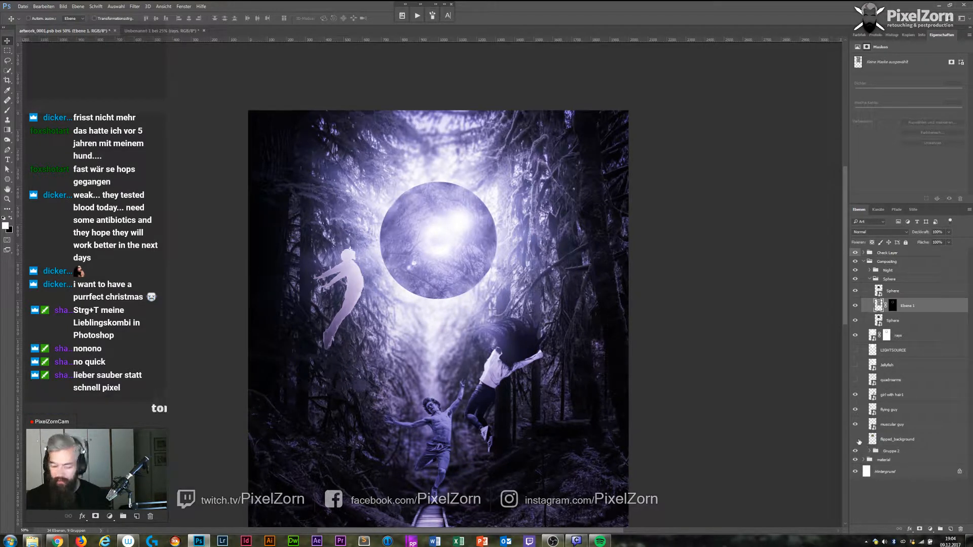
left_click(855, 440)
left_click(855, 440)
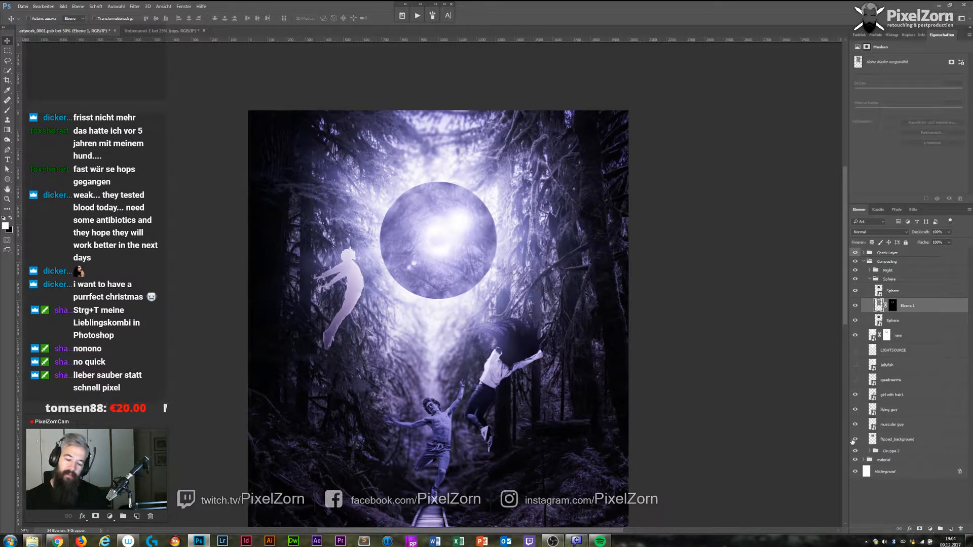
left_click(852, 441)
left_click(852, 444)
left_click(852, 444)
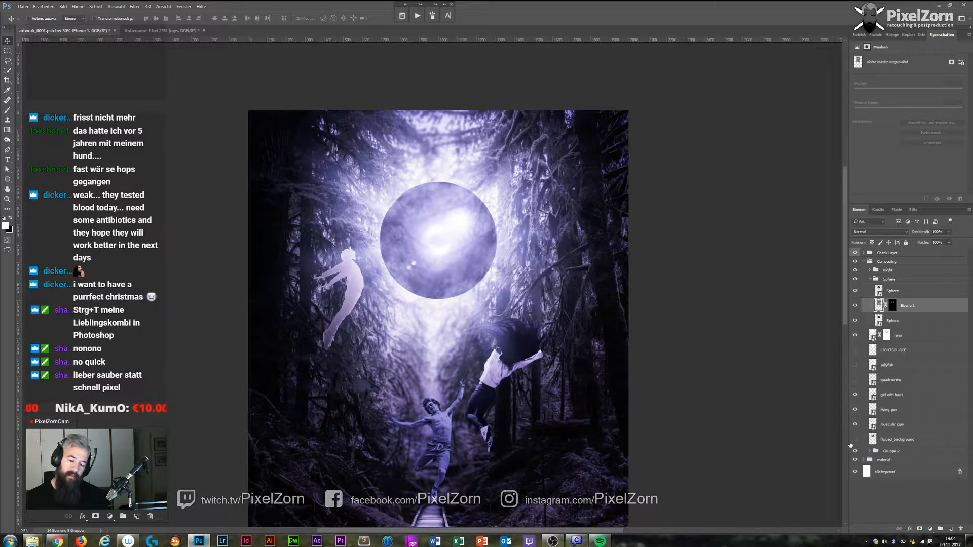
left_click(851, 445)
left_click(851, 445)
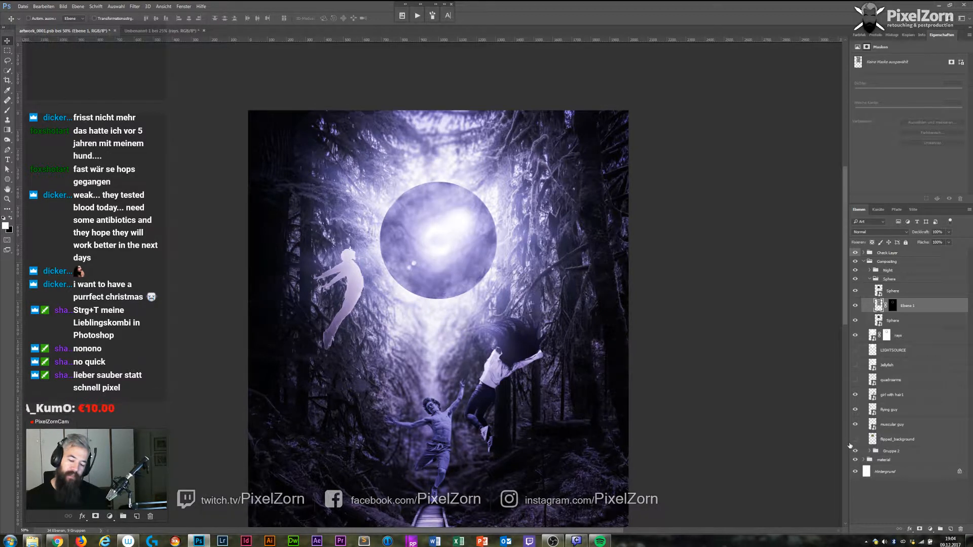
left_click(851, 444)
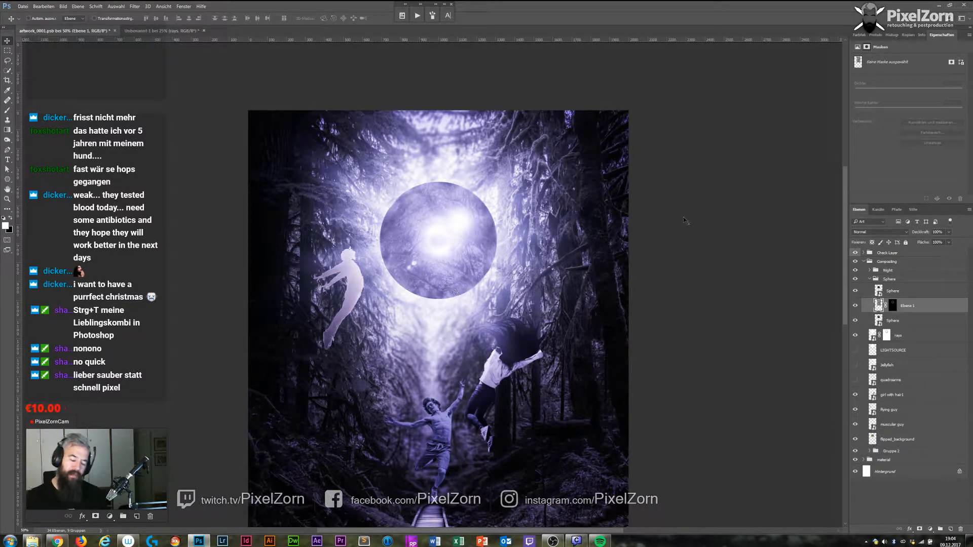
left_click(910, 444)
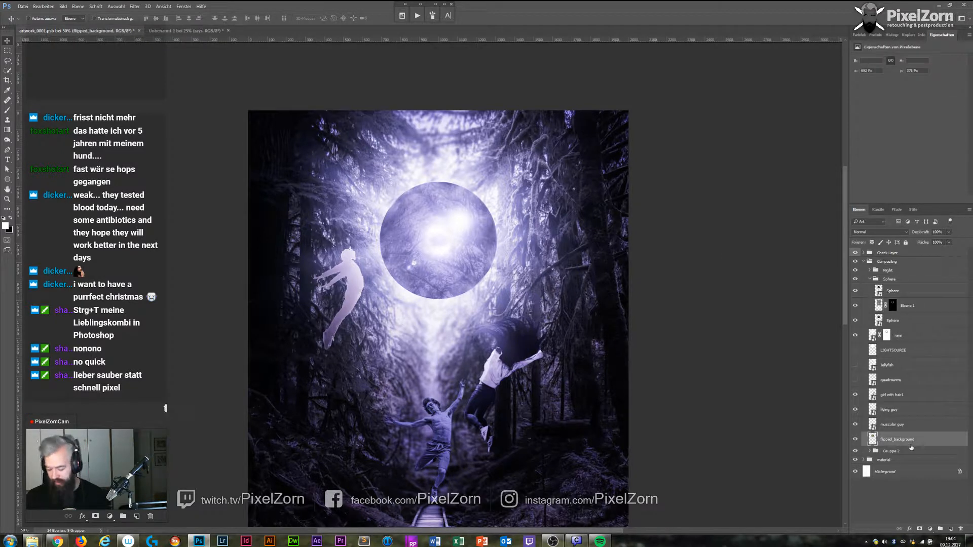
key("Delete")
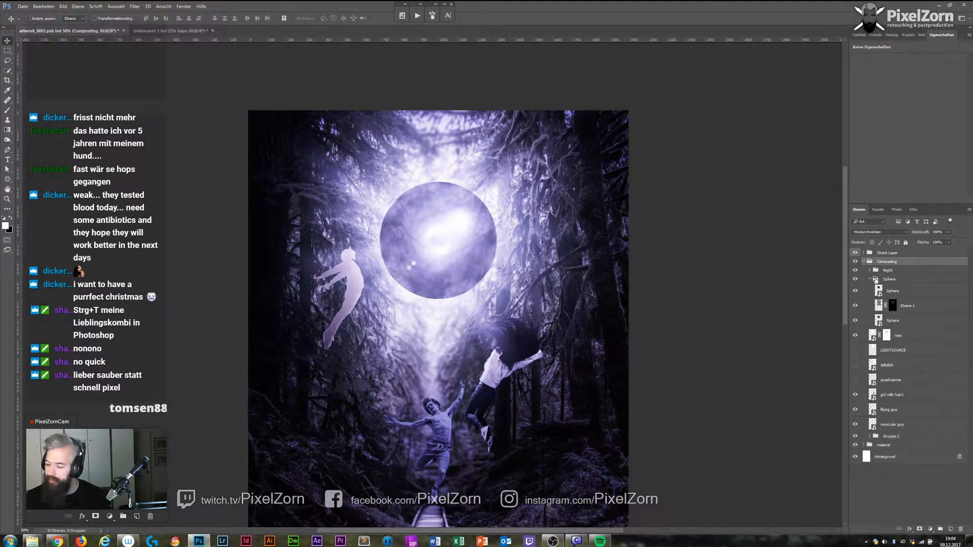
Add a layer above the upper Sphere layer and draw a linear white-to-transparent gradient on it, fading out across the sphere's lower half.
left_click(917, 292)
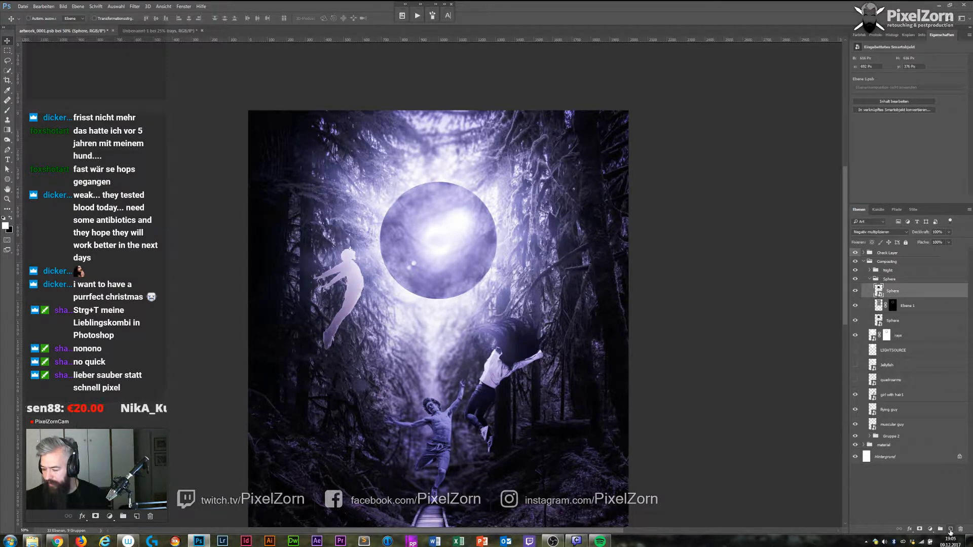
left_click(930, 530)
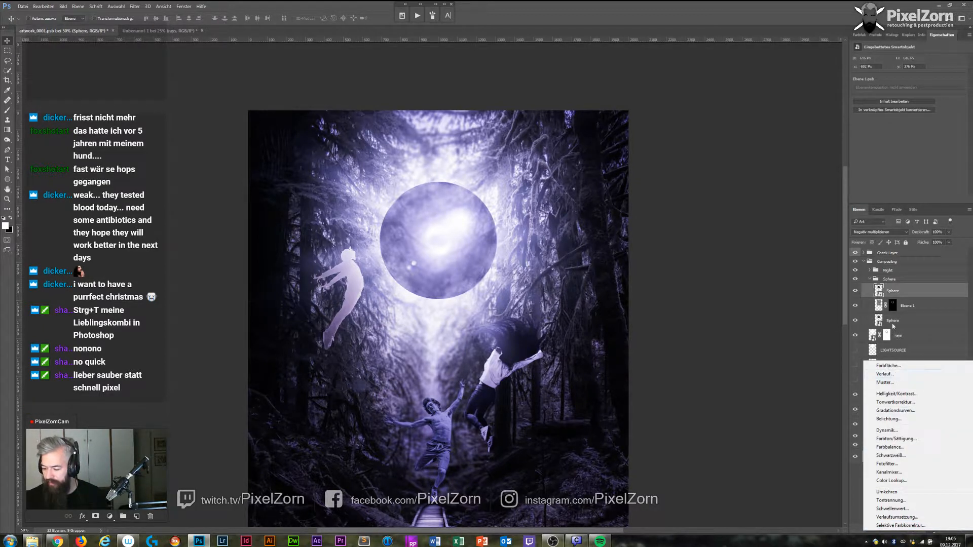
left_click(935, 295)
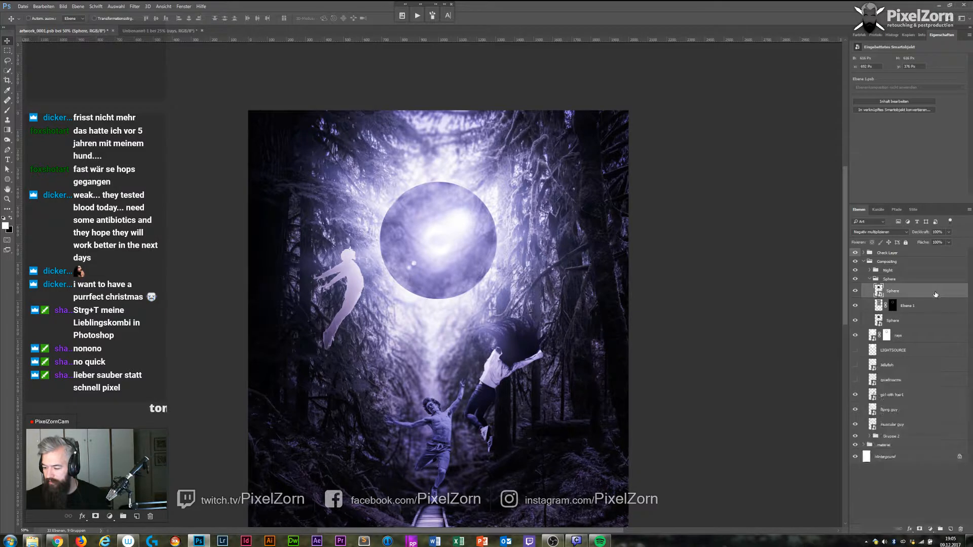
left_click(950, 529)
key("g")
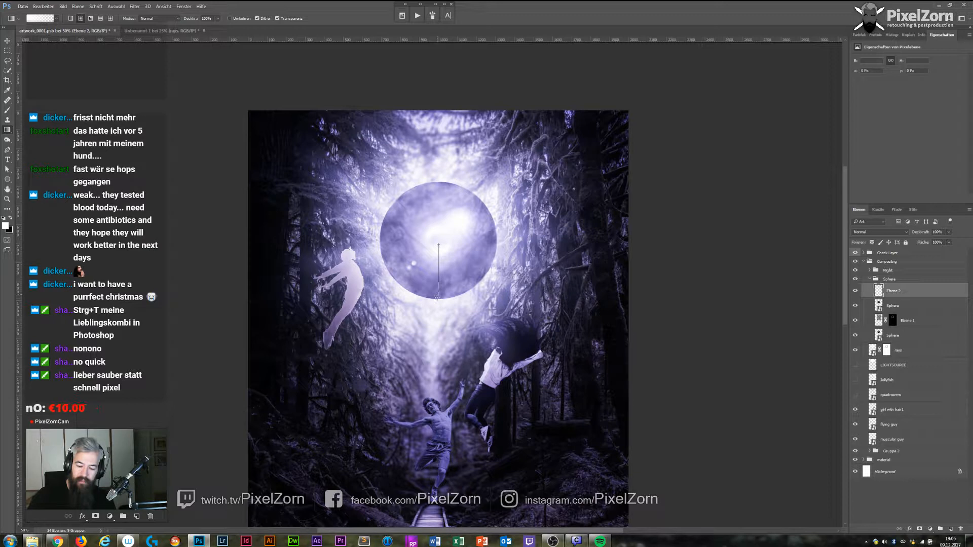
left_click_drag(438, 297, 438, 298)
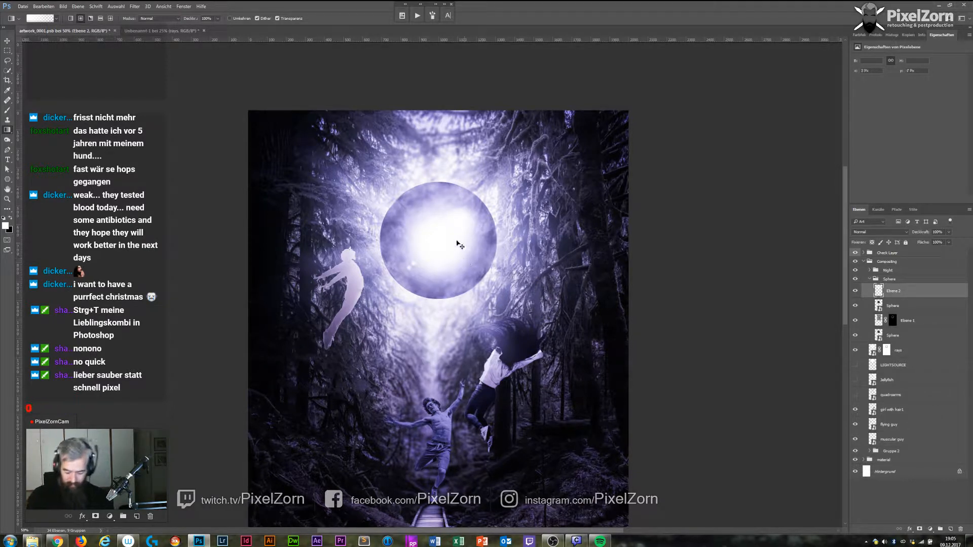
key("ctrl+z")
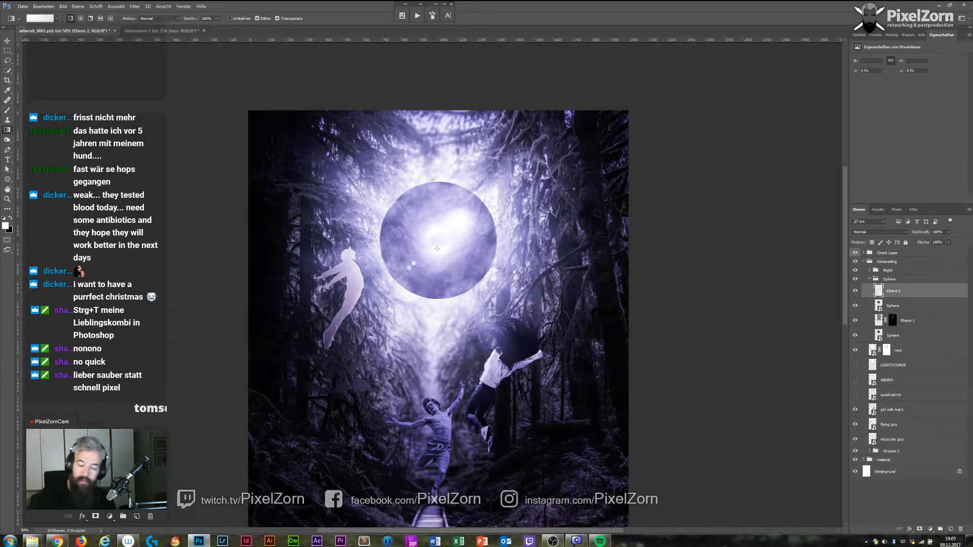
left_click_drag(438, 249, 453, 299)
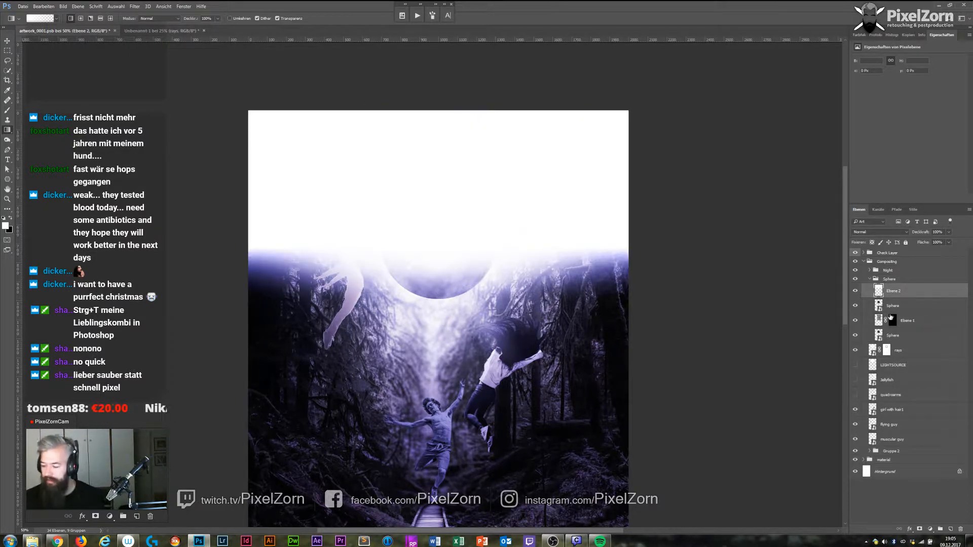
Load the sphere's outline, stretch it into an ellipse about 174% wide, move it upward, and mask that ellipse out of the gradient layer.
left_click(879, 306, "ctrl")
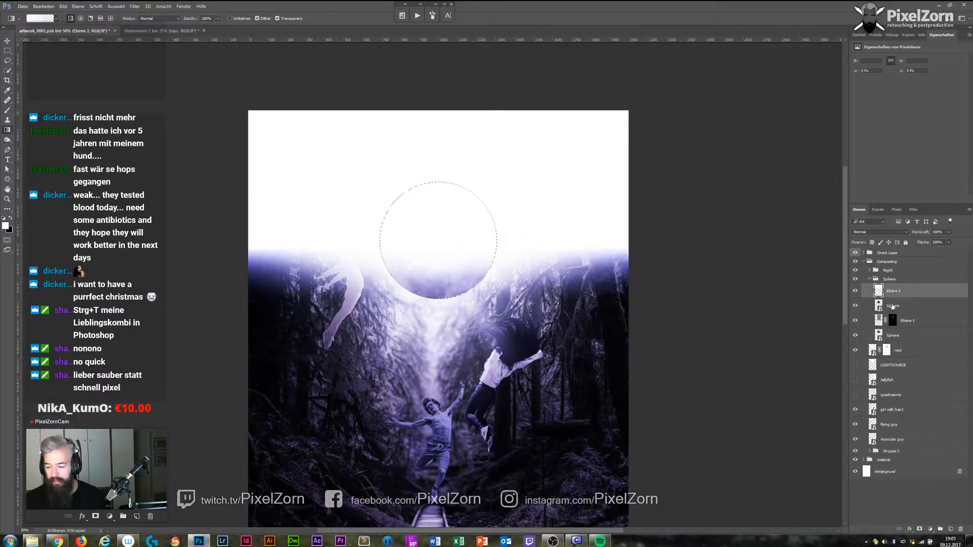
left_click(135, 7)
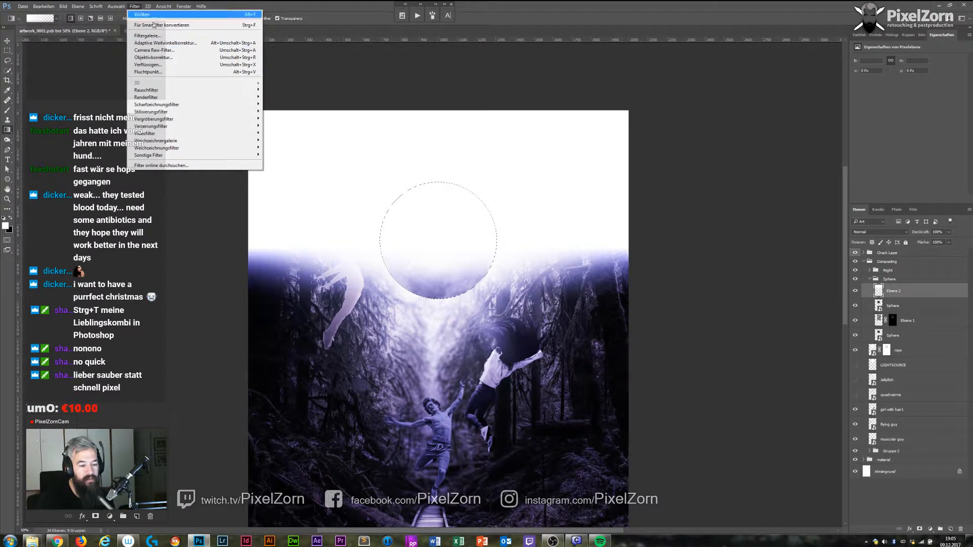
mouse_move(116, 6)
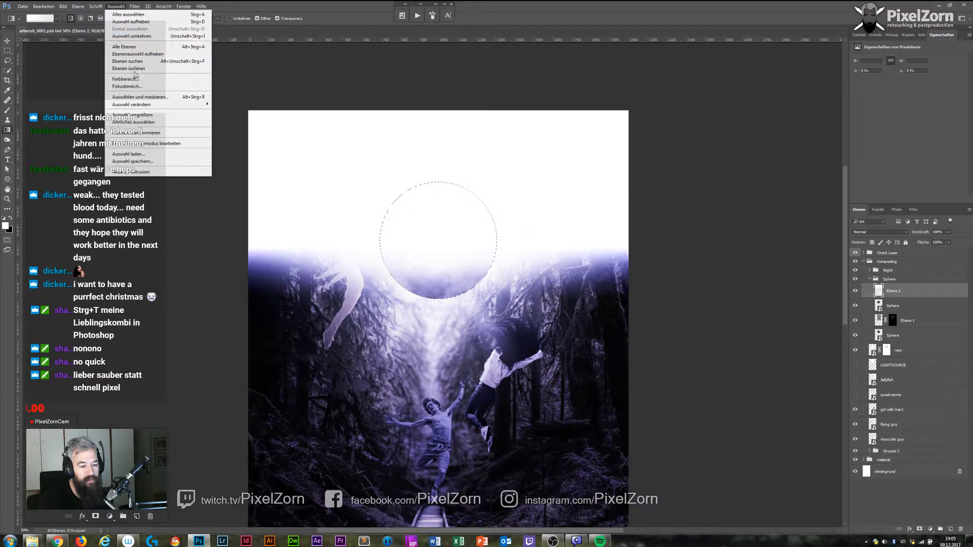
left_click(152, 134)
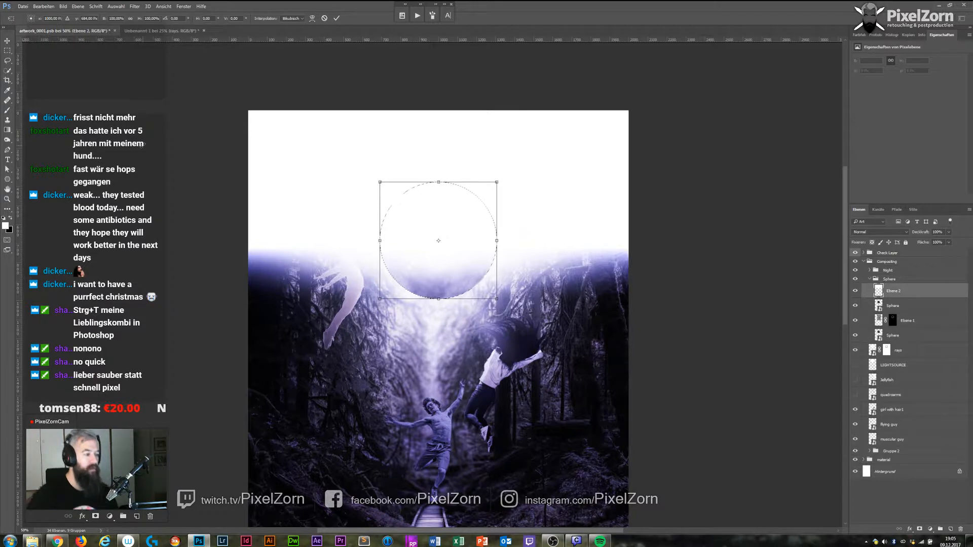
left_click_drag(473, 233, 543, 202)
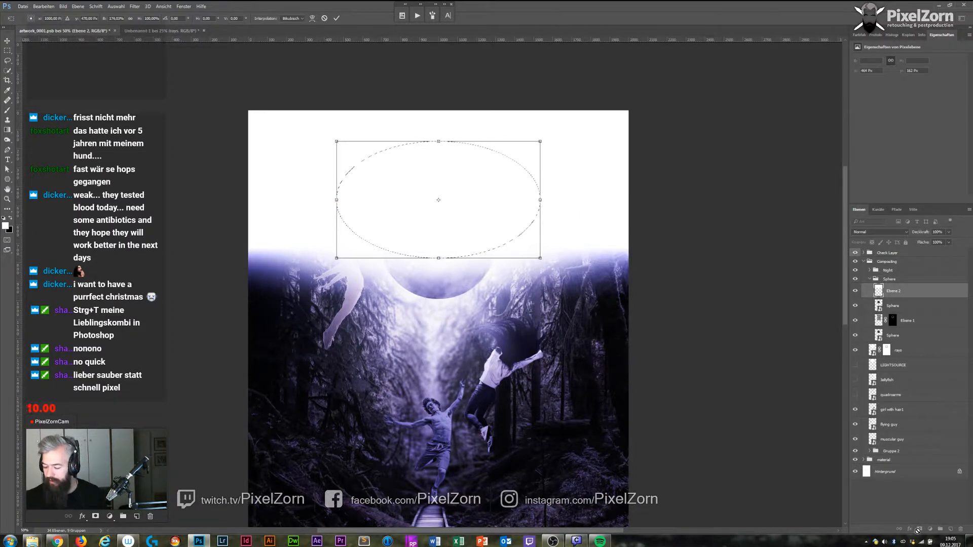
key("alt+space")
key("Escape")
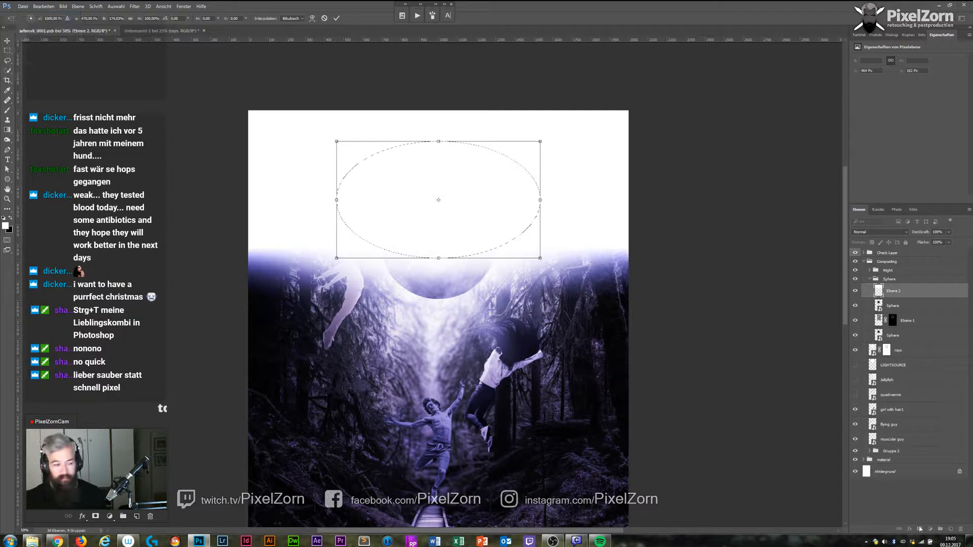
key("alt+space")
key("Return")
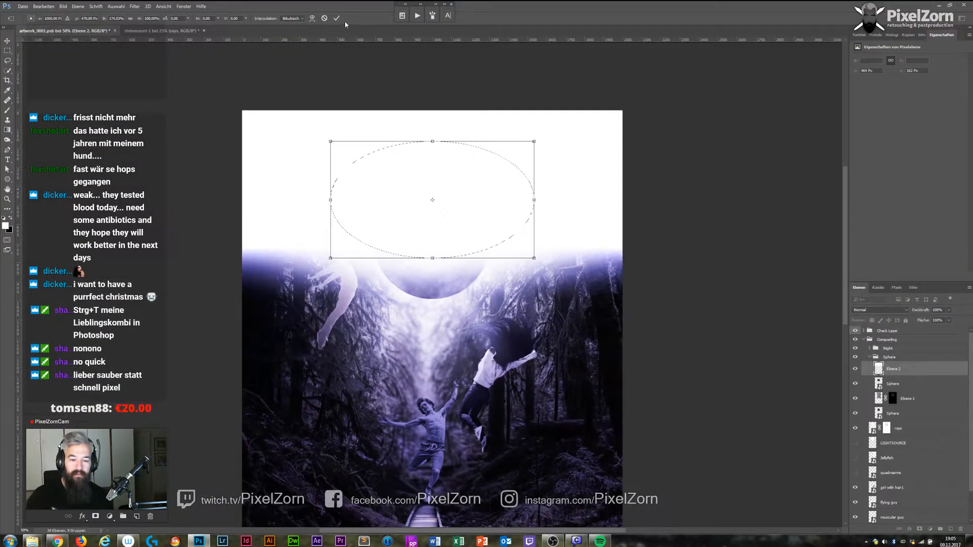
key("Return")
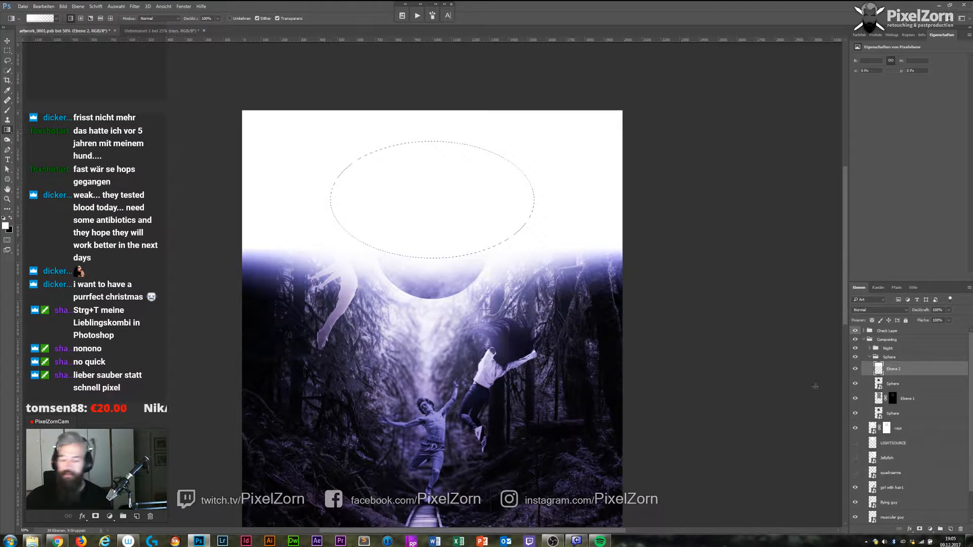
left_click(919, 529)
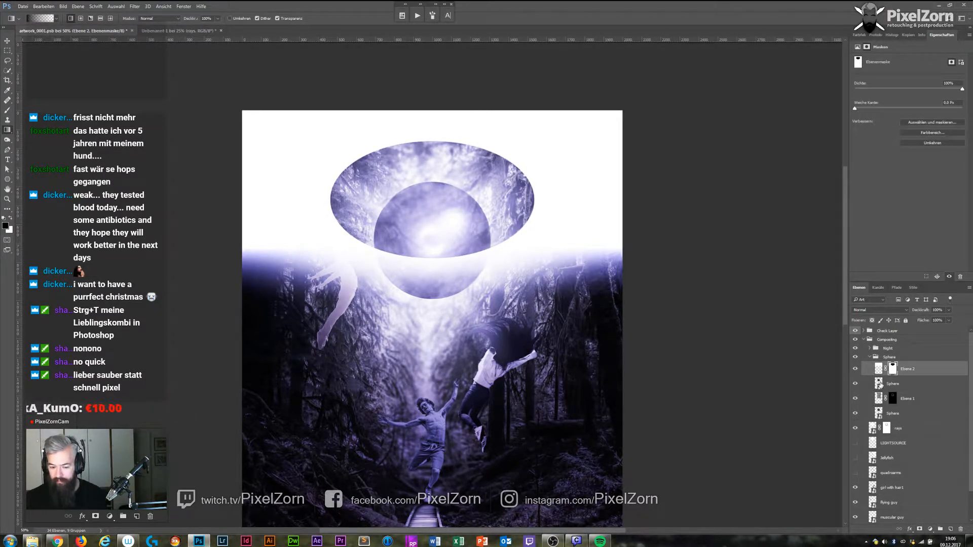
Clip the gradient layer to the upper Sphere layer and lower its opacity to about 79%.
left_click(907, 375, "alt")
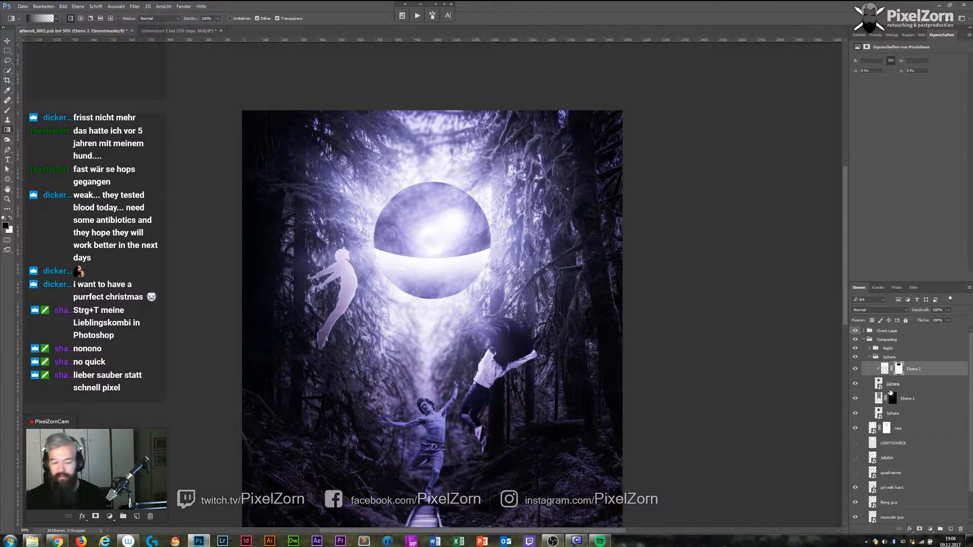
left_click(884, 370)
left_click(948, 310)
left_click_drag(948, 320, 942, 321)
left_click(923, 378)
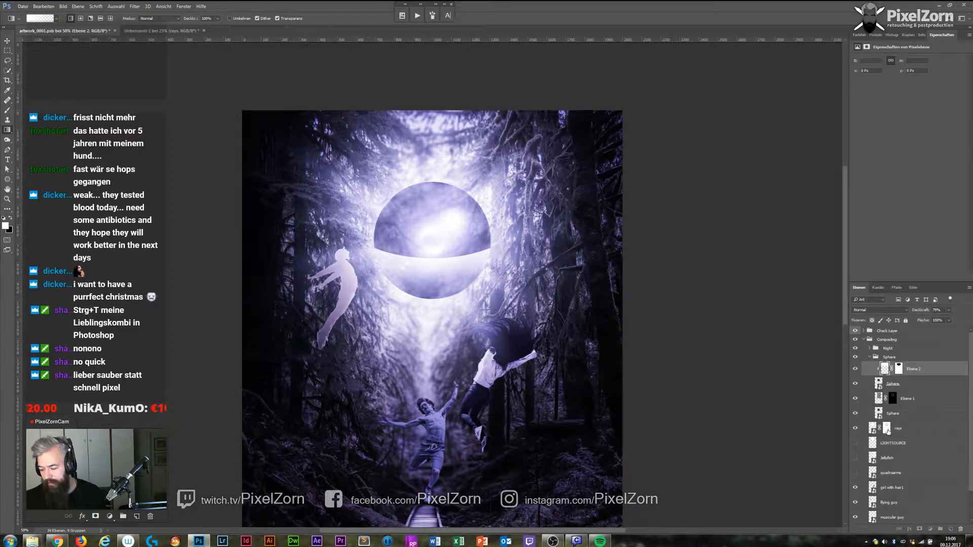
Add a solid colour fill layer in black (000000) above the gradient layer and clip it to the sphere.
left_click(887, 430)
left_click(914, 371)
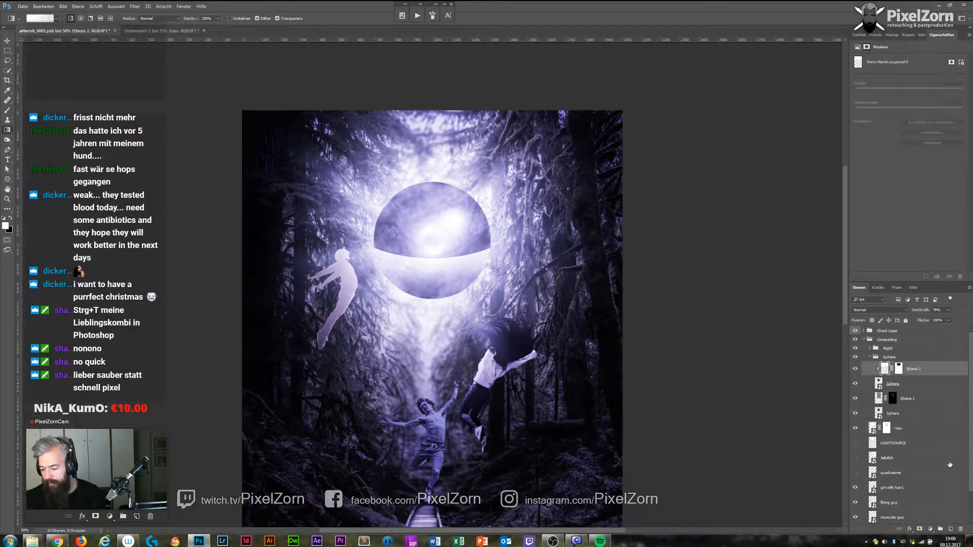
left_click(930, 529)
left_click(887, 364)
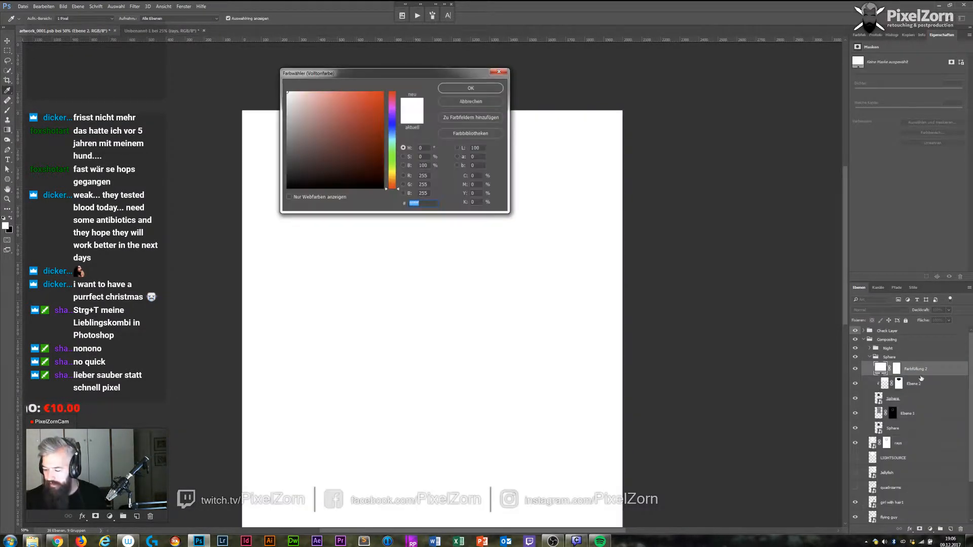
left_click(340, 132)
type("000000")
key("Return")
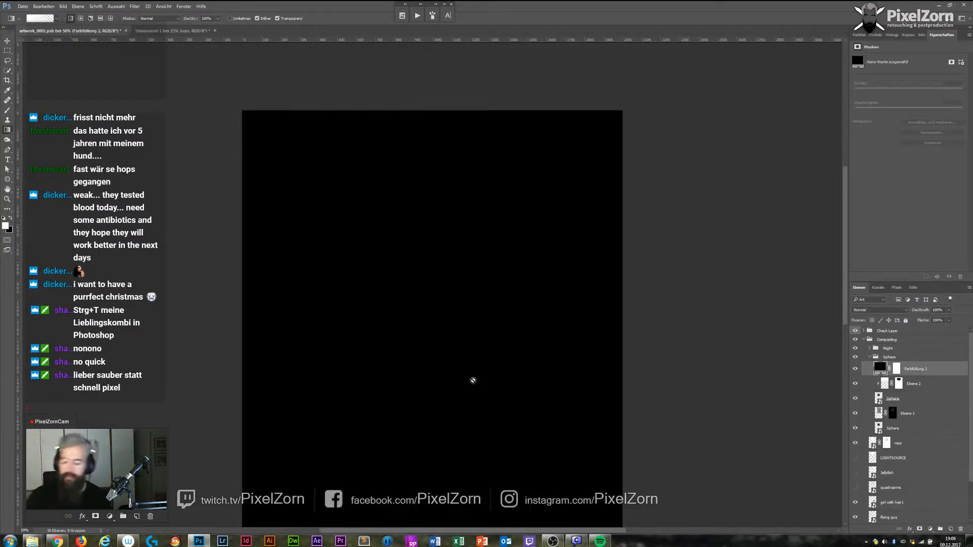
left_click(938, 375, "alt")
Replace the black fill layer's mask with a copy of the rays layer's mask and invert it.
left_click_drag(889, 444, 906, 372)
key("Return")
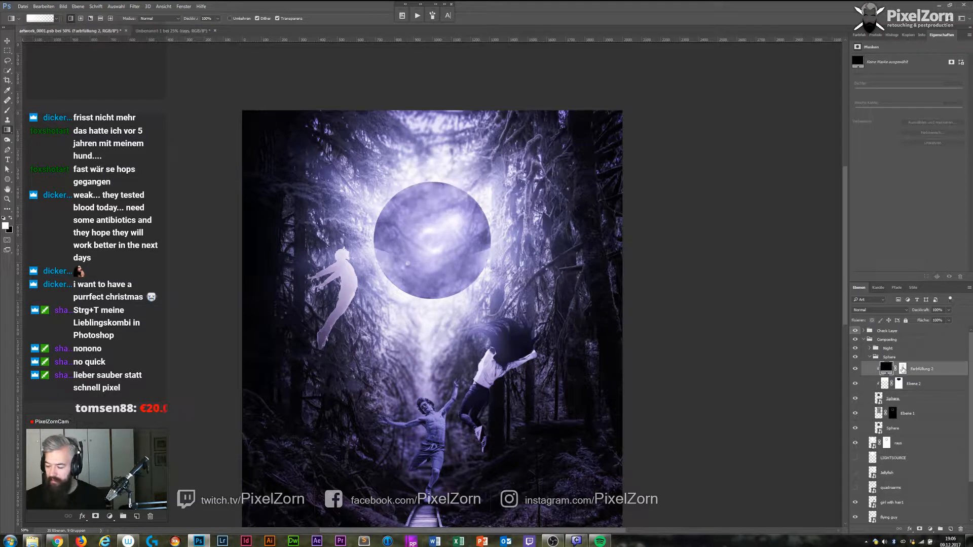
key("ctrl+i")
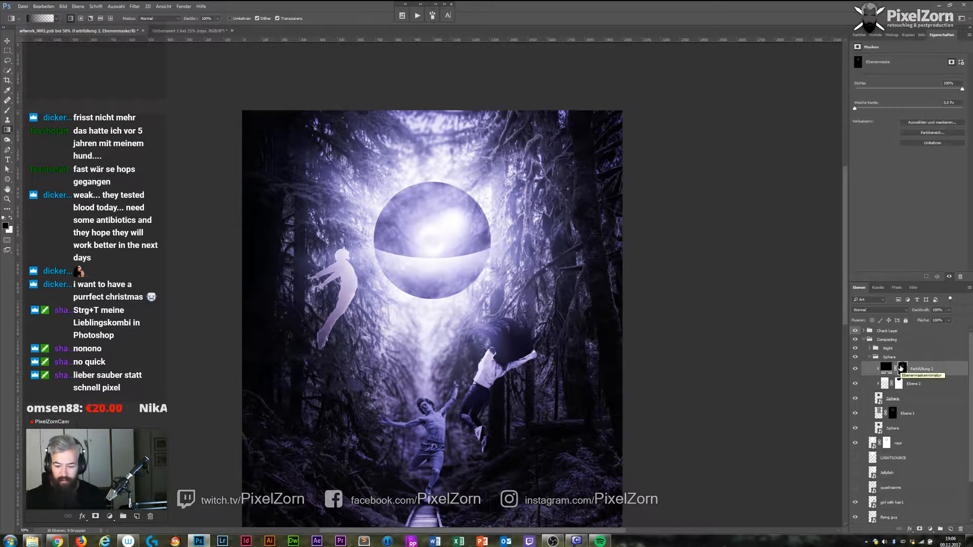
Compare the sphere with and without the black fill layer by toggling the layer's visibility.
left_click(856, 369)
left_click(856, 369)
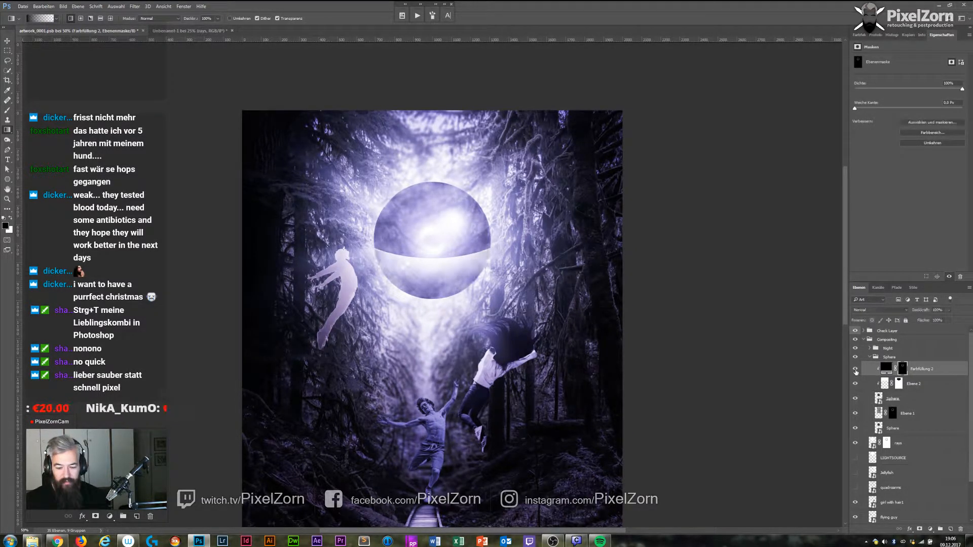
left_click(856, 370)
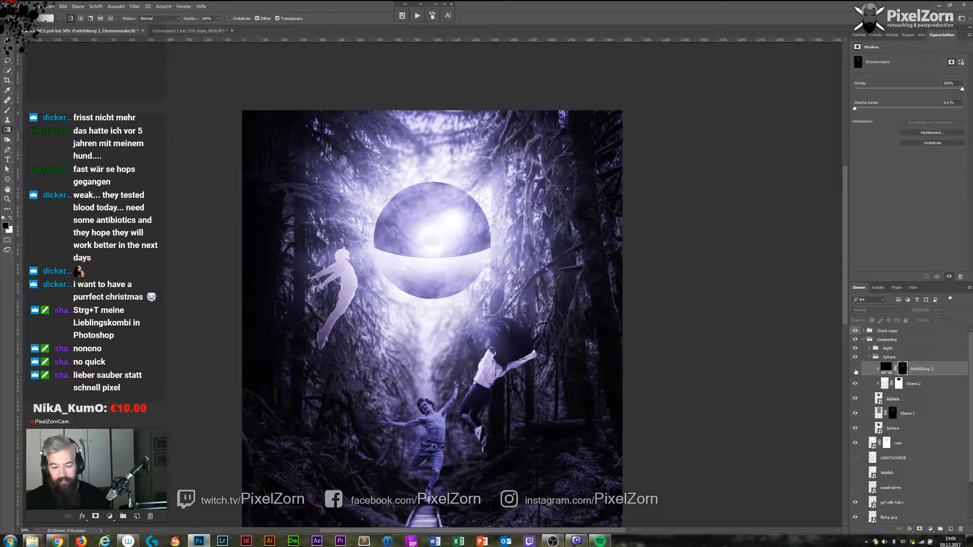
left_click(856, 369)
left_click(856, 371)
left_click(856, 370)
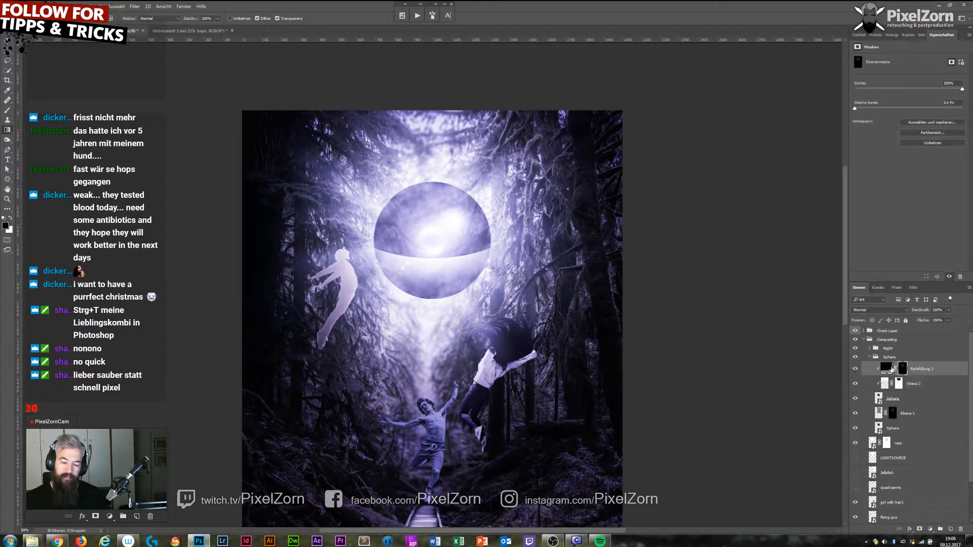
Delete the LIGHTSOURCE layer from the Compositing group.
left_click(896, 461)
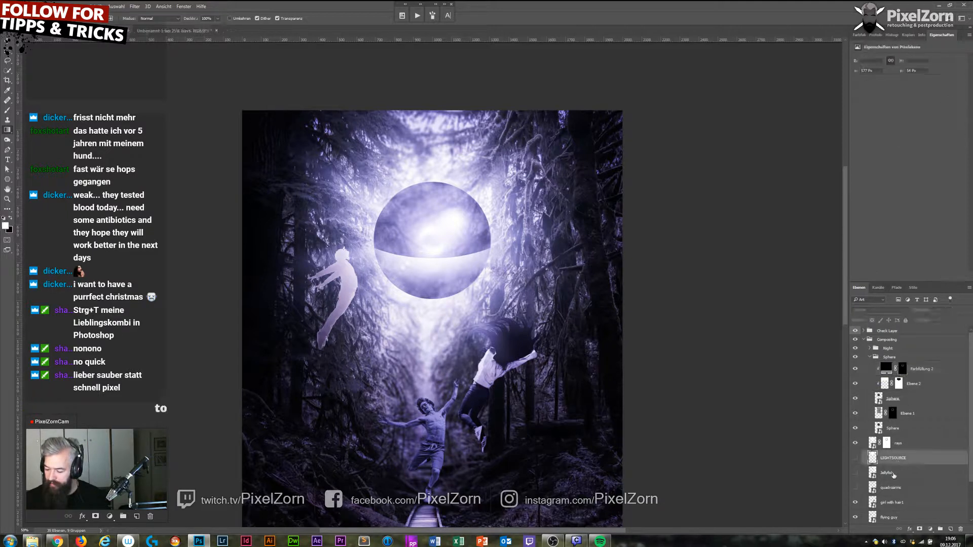
left_click(856, 459)
key("Delete")
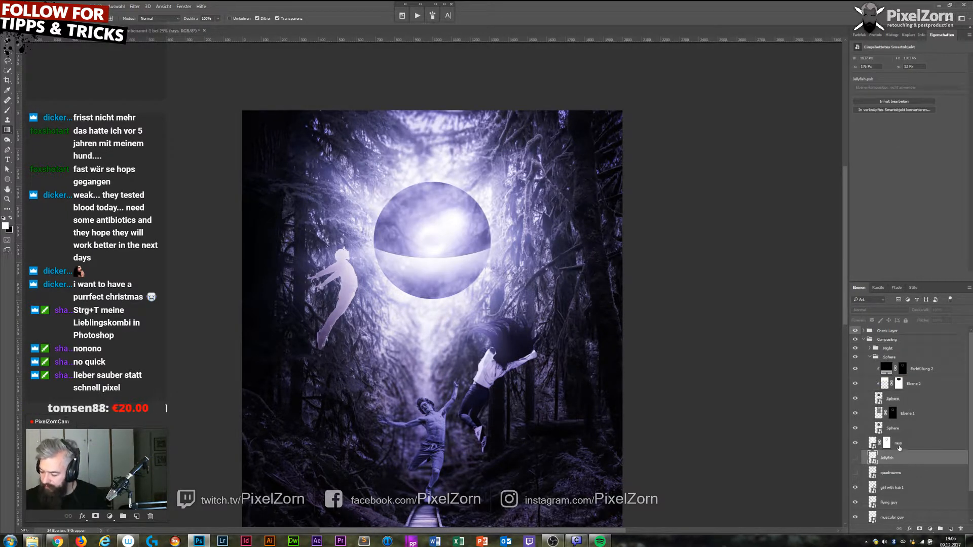
Compare the artwork with and without the rays layer.
left_click(857, 444)
left_click(856, 444)
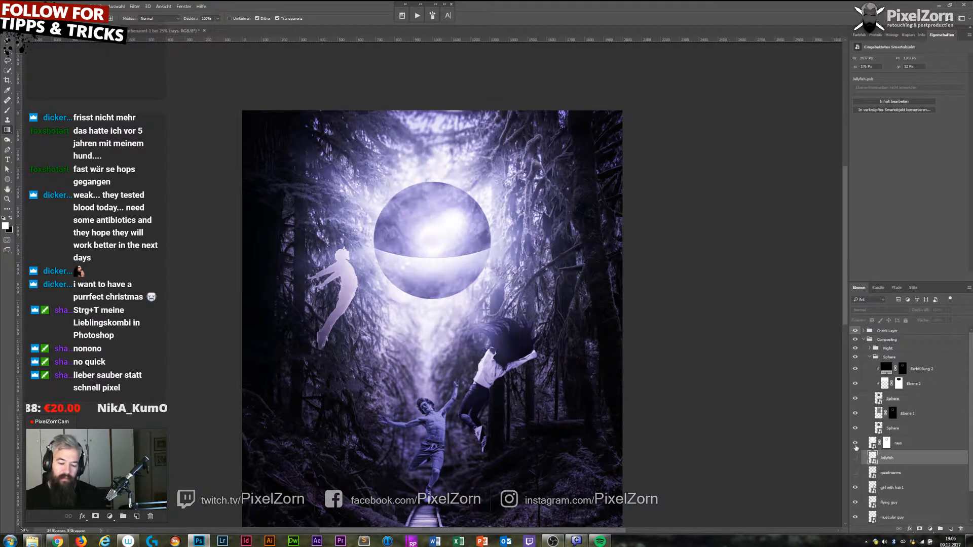
left_click(857, 444)
left_click(856, 446)
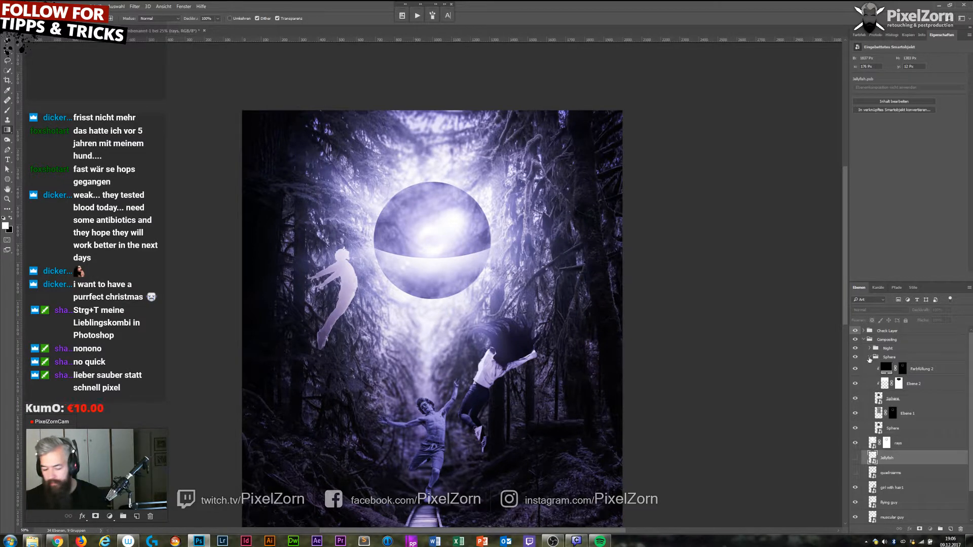
Compare the whole artwork with and without the Sphere group by switching the group's visibility.
left_click(870, 358)
key("ctrl+minus")
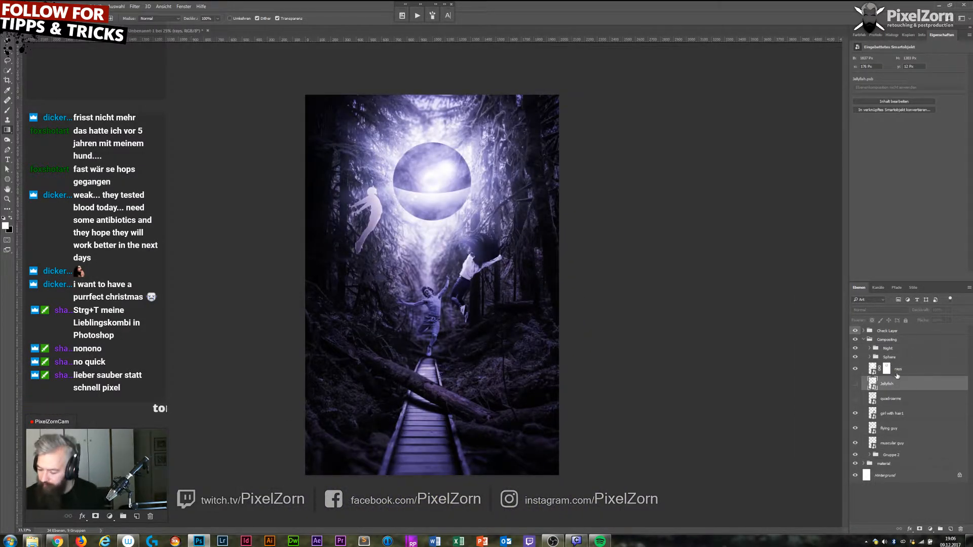
left_click(856, 357)
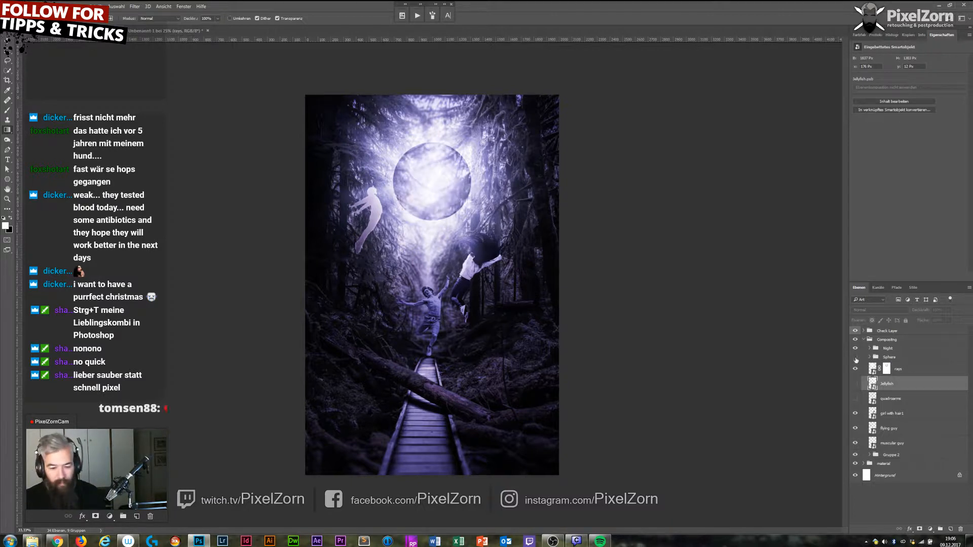
left_click(855, 360)
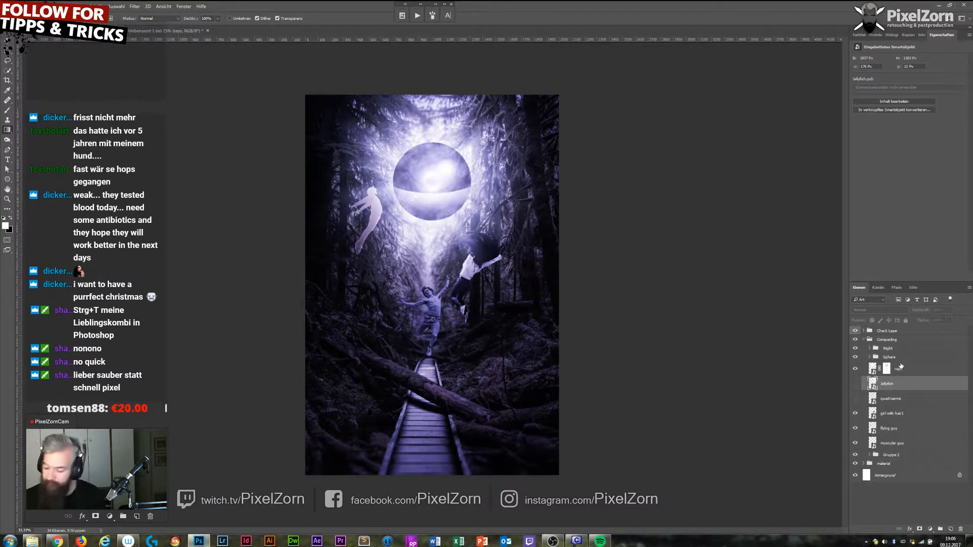
left_click(899, 357)
left_click(870, 357)
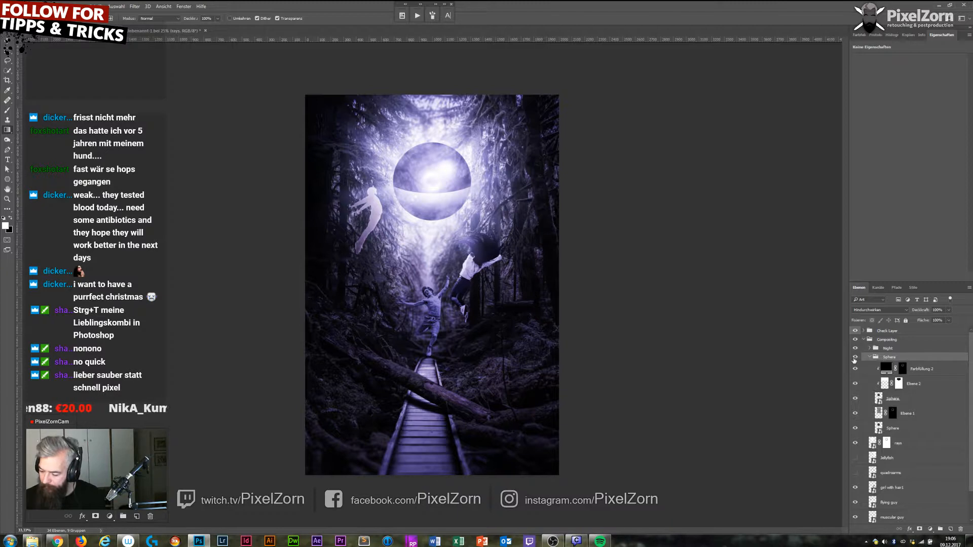
left_click(855, 357)
left_click(856, 358)
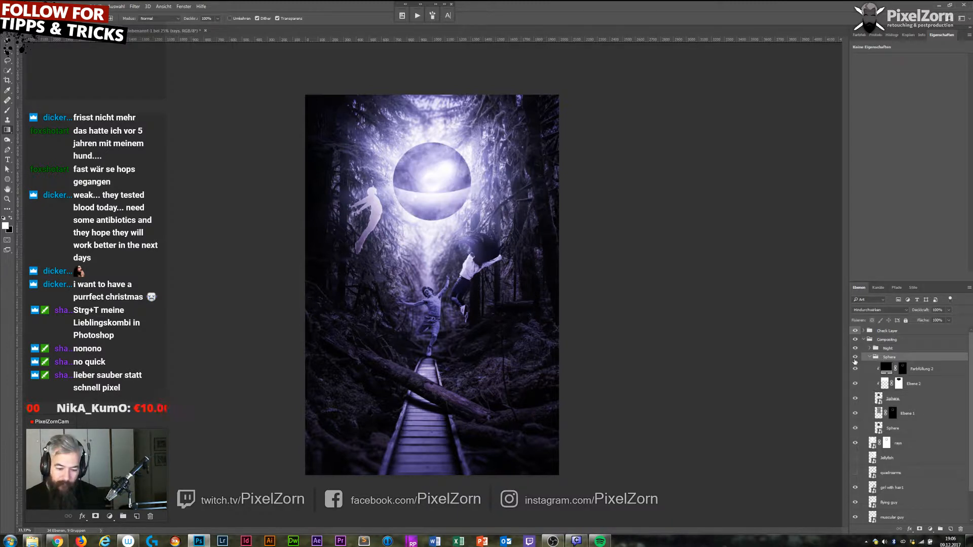
Lower the opacity of the clipped gradient layer Ebene 2 in the Sphere group to about 37%.
left_click(923, 384)
left_click(949, 310)
left_click_drag(948, 319, 935, 323)
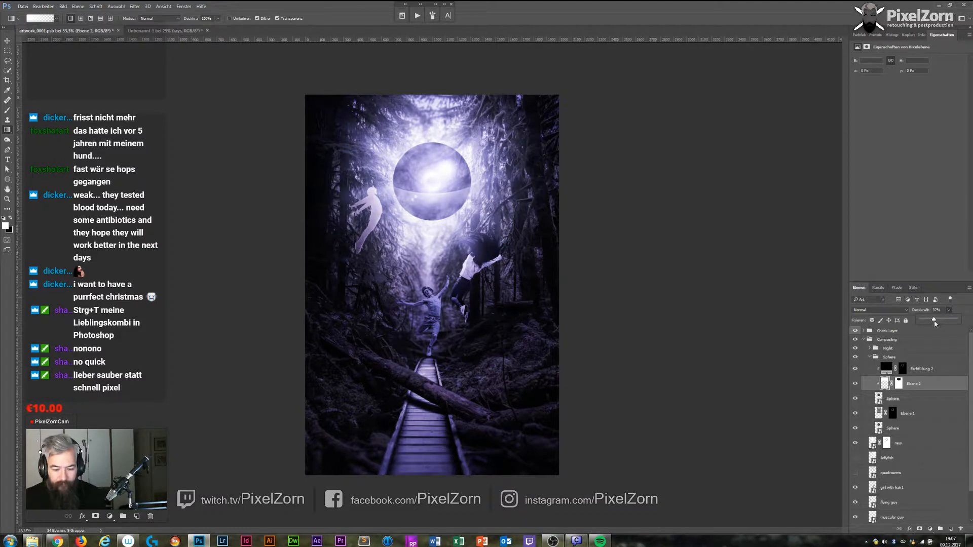
Compare the sphere with and without the cloud texture layer Ebene 1.
left_click(890, 403)
left_click(856, 414)
left_click(856, 415)
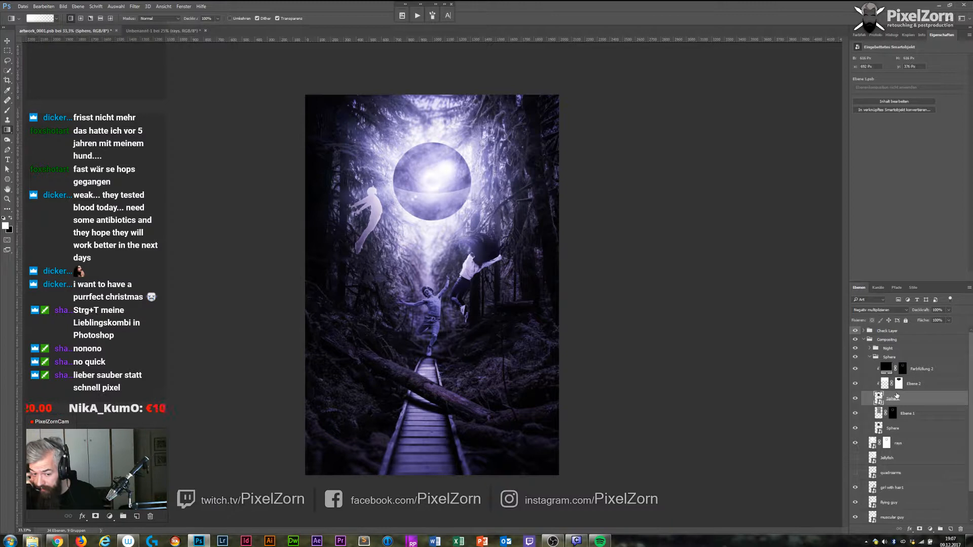
Duplicate the cloud texture layer Ebene 1 and turn the copy's layer mask completely white.
left_click_drag(880, 414, 881, 426)
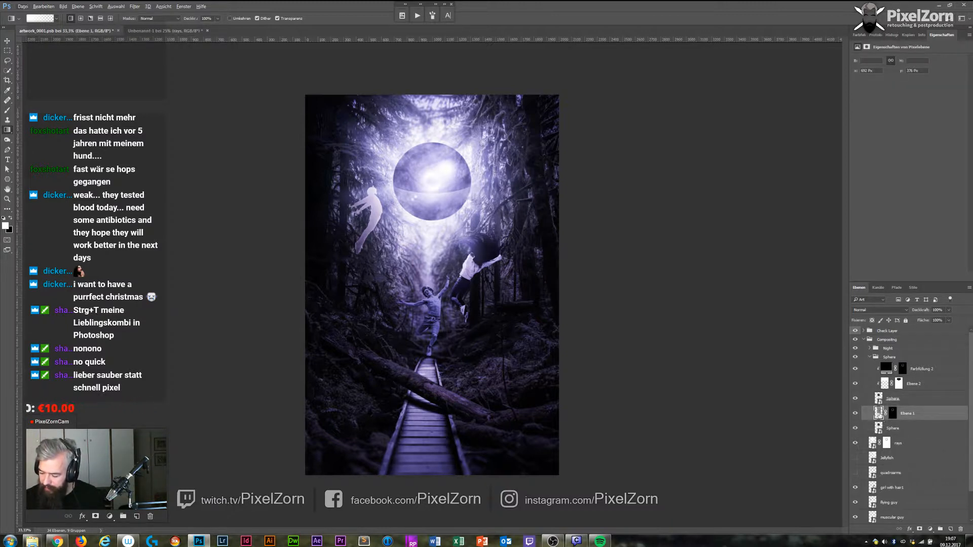
left_click(891, 411)
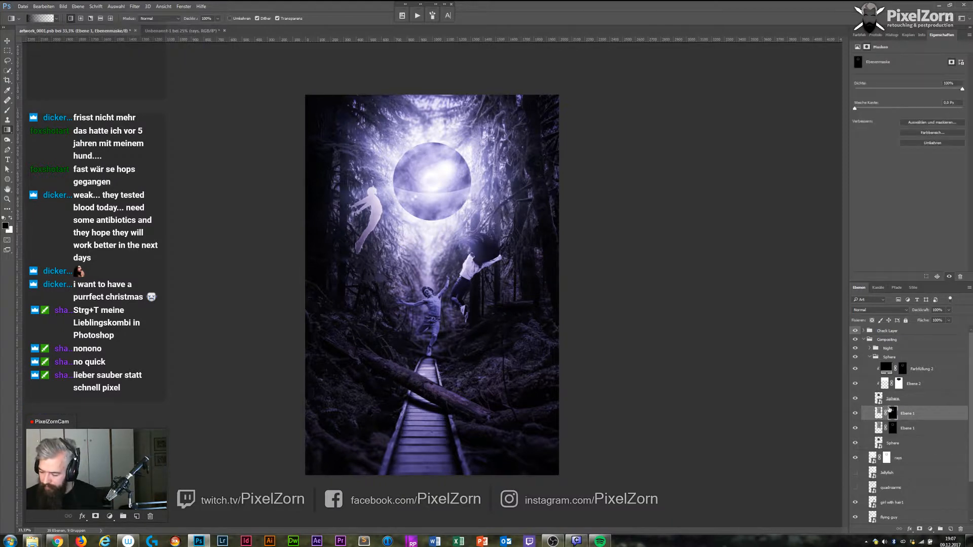
key("ctrl+i")
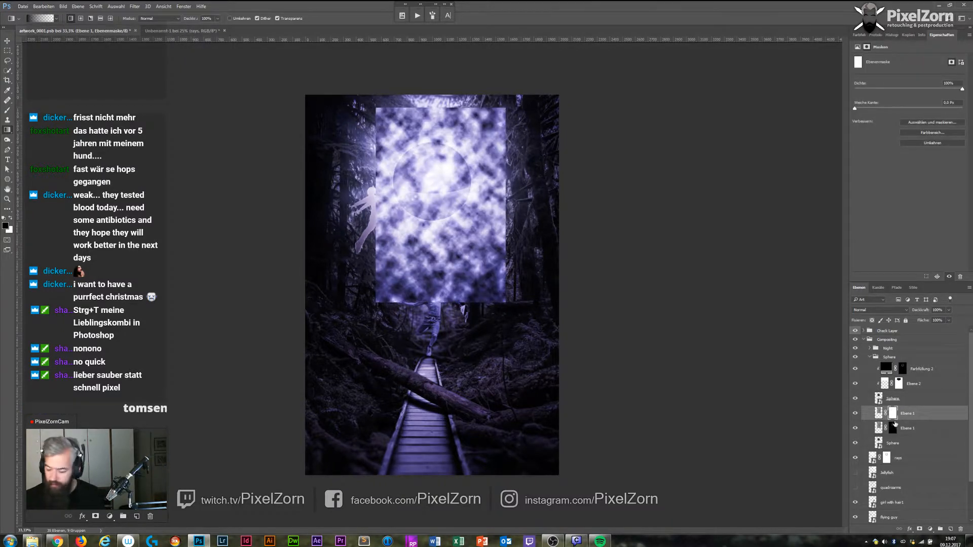
Load the upper Sphere layer's outline as a selection on the cloud copy's mask and enlarge the selection to about 121%.
left_click(880, 401, "ctrl")
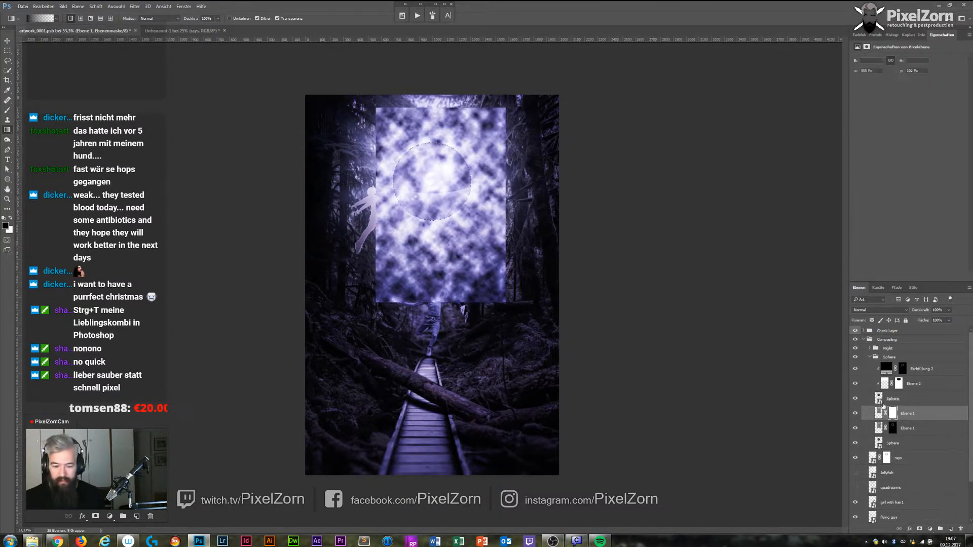
left_click(893, 416)
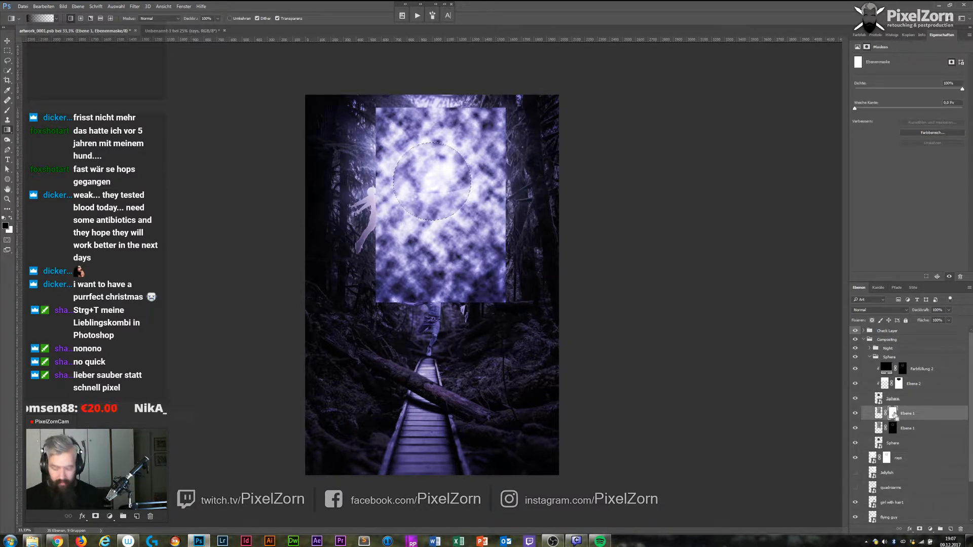
left_click(116, 6)
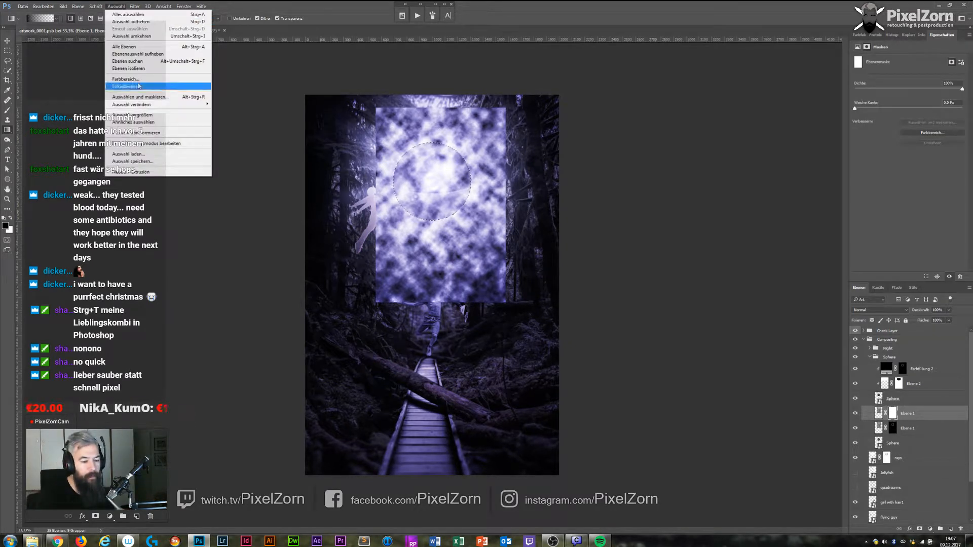
left_click(150, 132)
left_click_drag(472, 141, 482, 125)
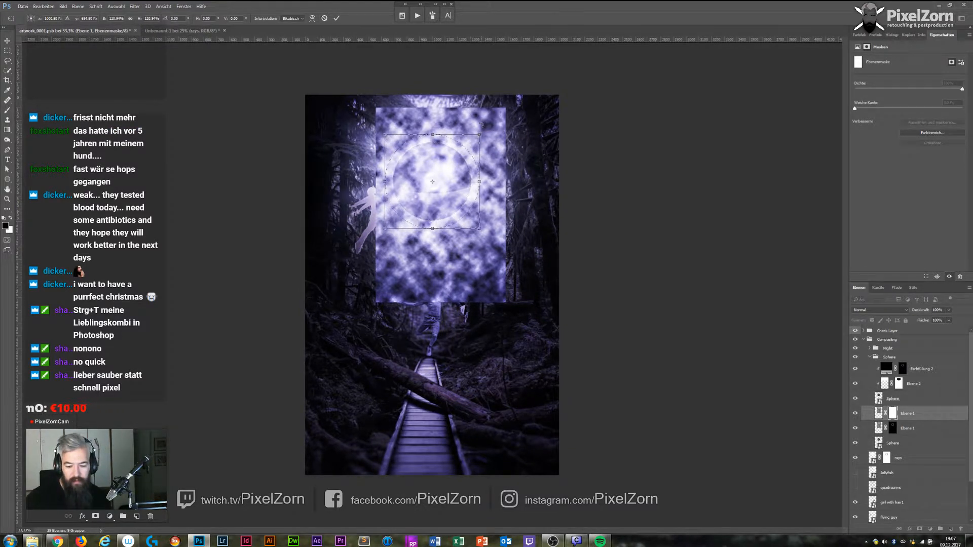
key("Return")
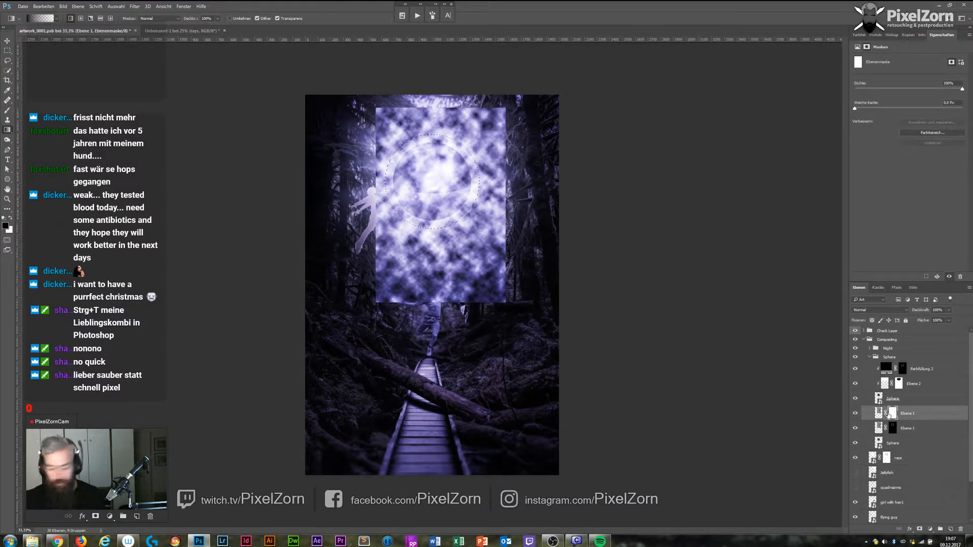
Fill the enlarged circle with black on the cloud copy's mask, deselect, and invert the mask.
key("alt+BackSpace")
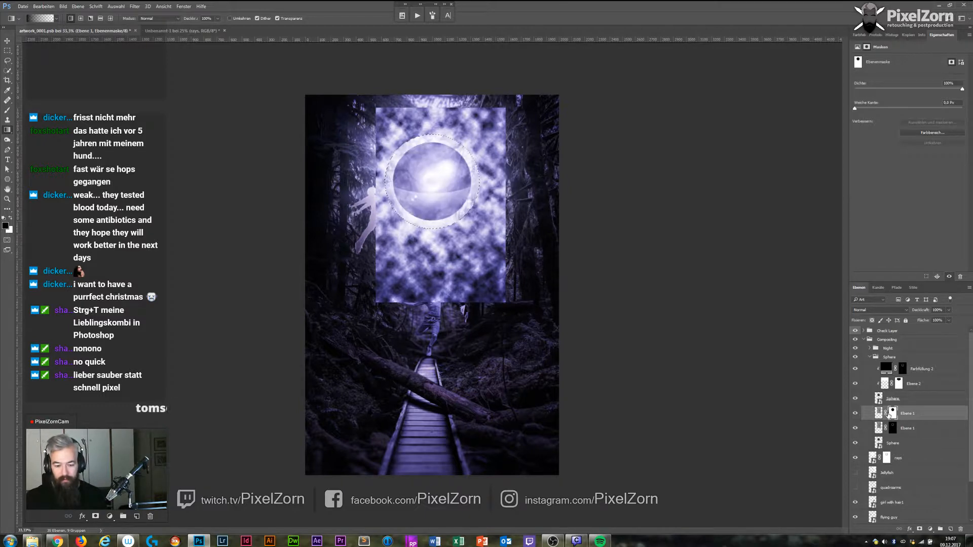
key("ctrl+d")
key("ctrl+i")
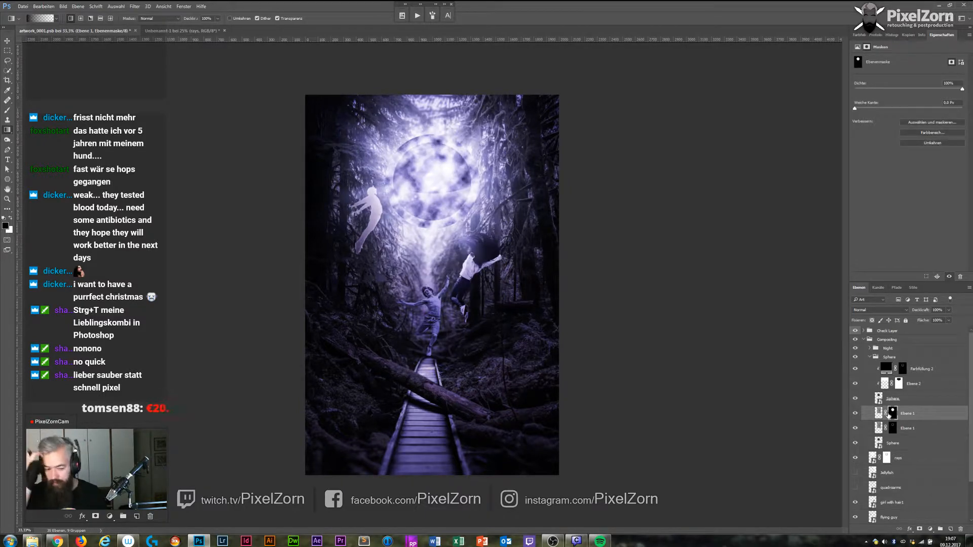
Inspect the masked cloud copy in isolation and view its layer mask on its own.
left_click(856, 414, "alt")
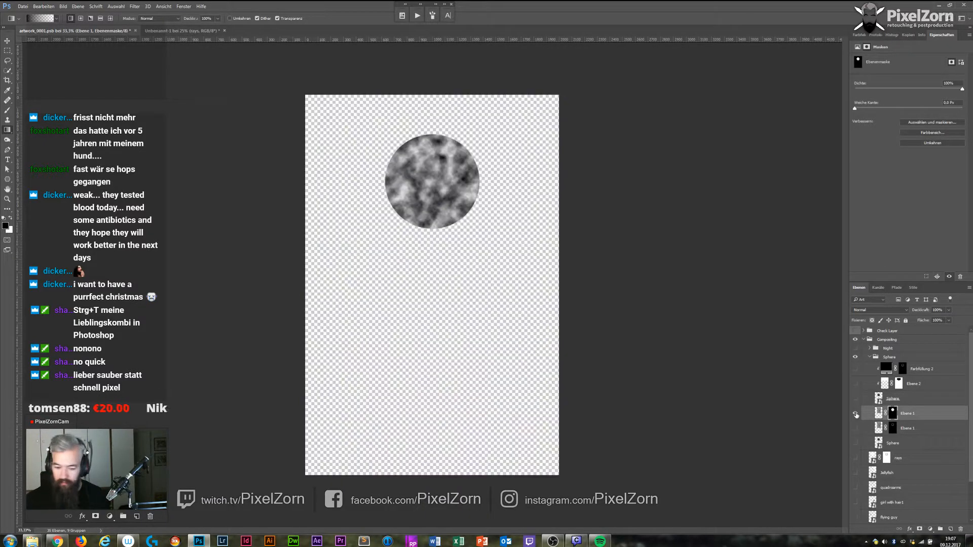
left_click(856, 413, "alt")
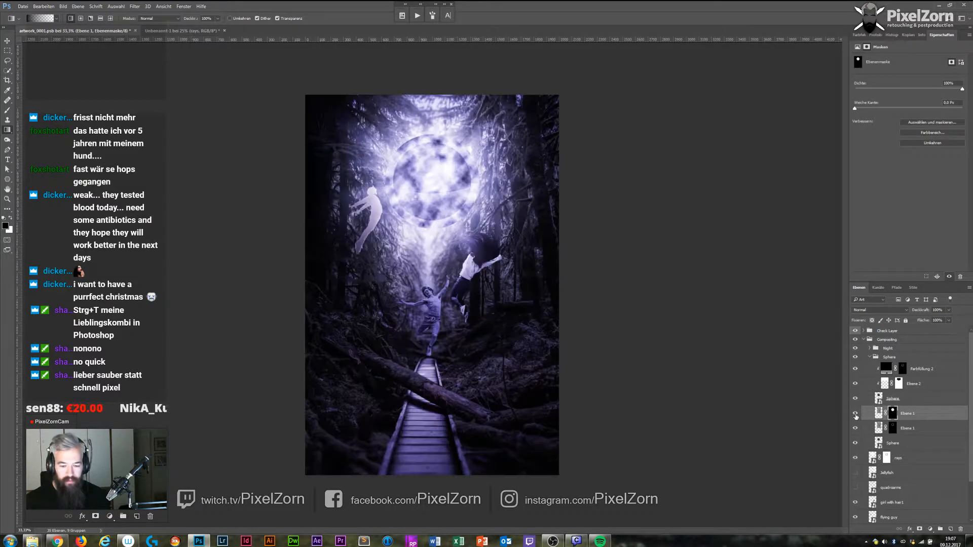
left_click(893, 415, "alt")
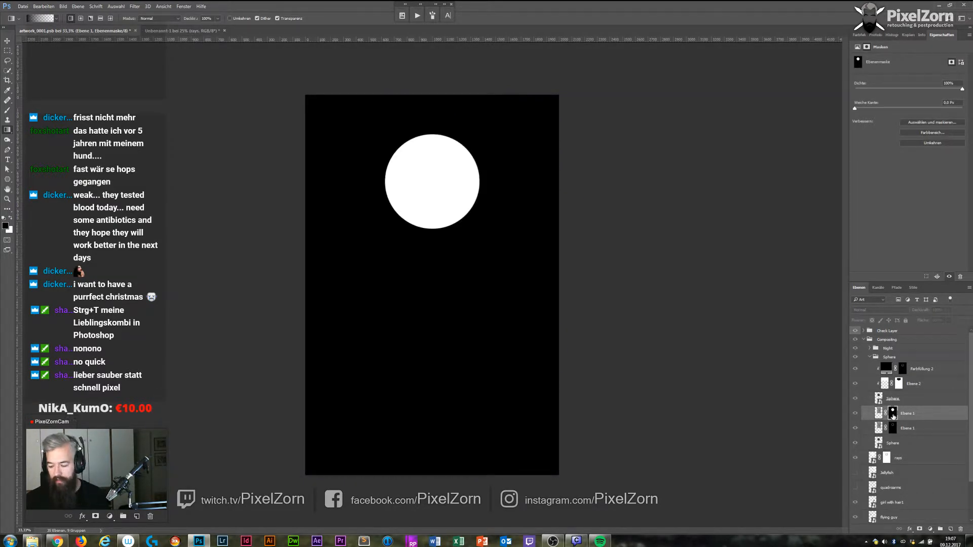
left_click(893, 415, "alt")
Soften the circular edge of the cloud copy's mask with a Gaussian blur.
left_click(136, 7)
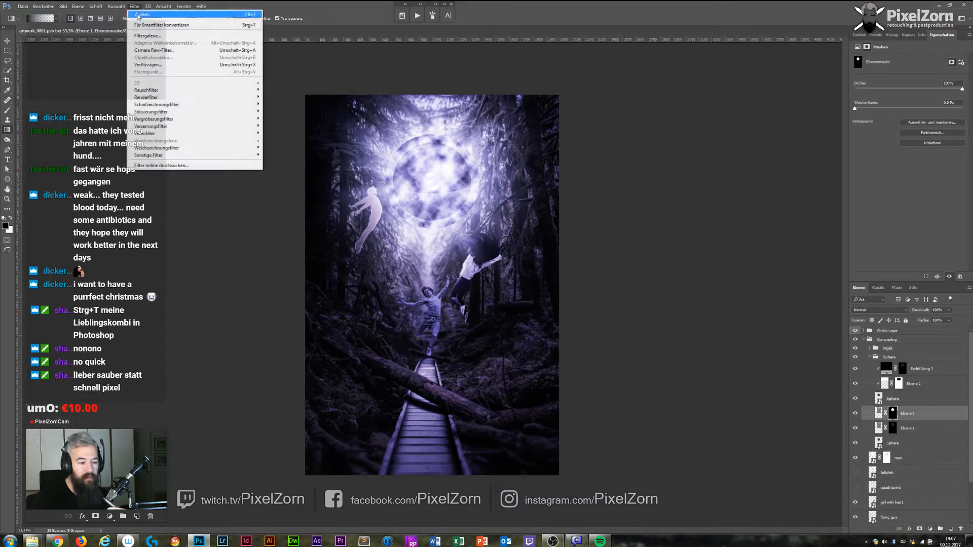
mouse_move(194, 149)
left_click(109, 177)
mouse_move(649, 291)
left_mouse_down()
mouse_move(633, 292)
mouse_move(644, 293)
left_mouse_up()
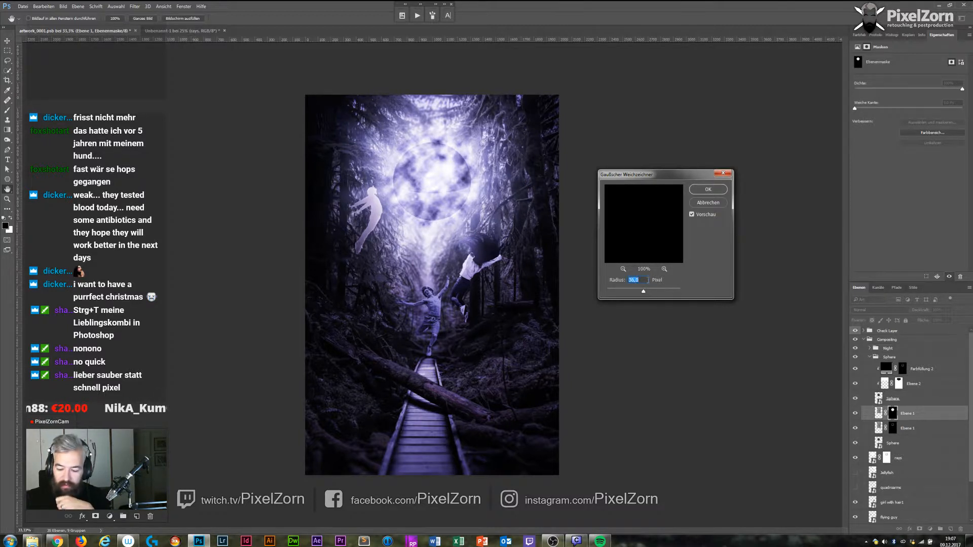
left_click(708, 189)
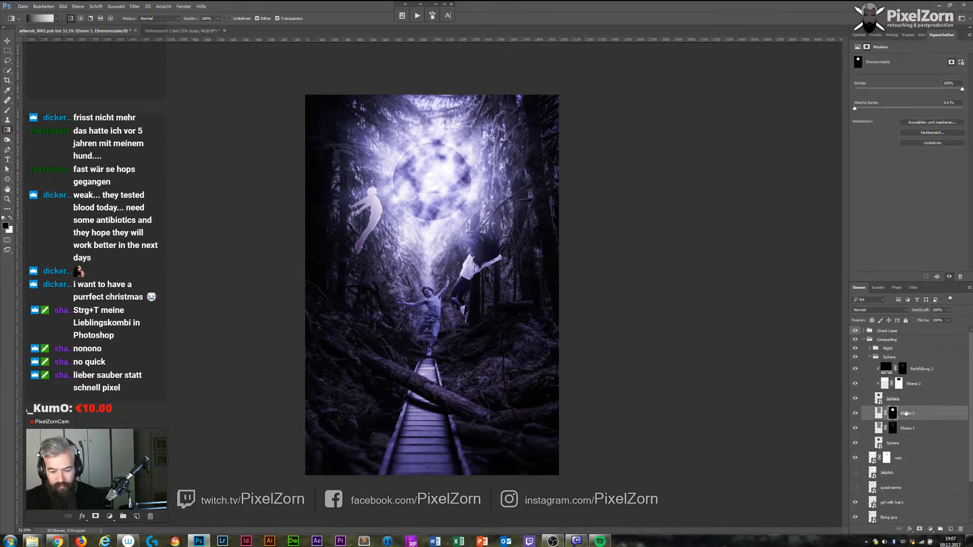
Try Negativ multiplizieren on both Ebene 1 cloud layers together and settle on the blend mode Multiplizieren.
left_click(916, 428, "shift")
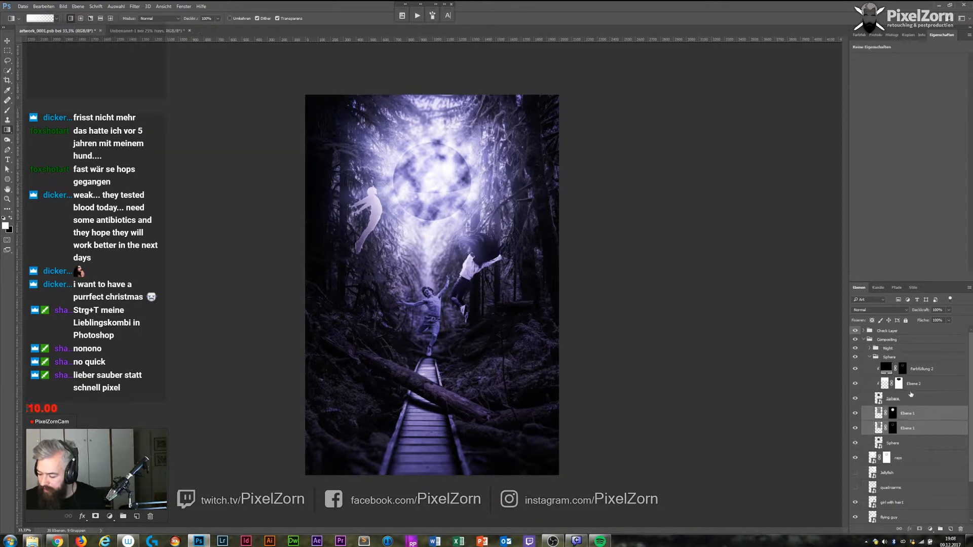
left_click(898, 311)
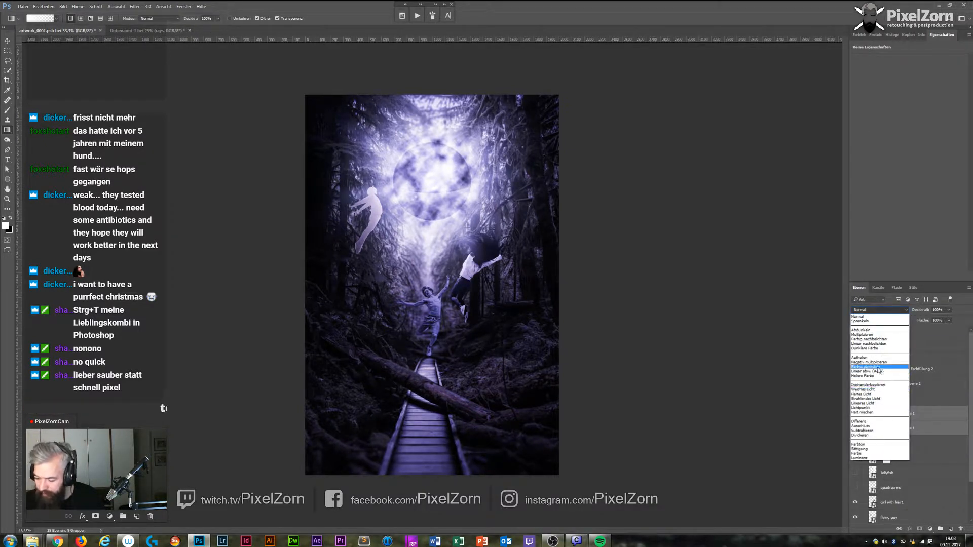
left_click(878, 363)
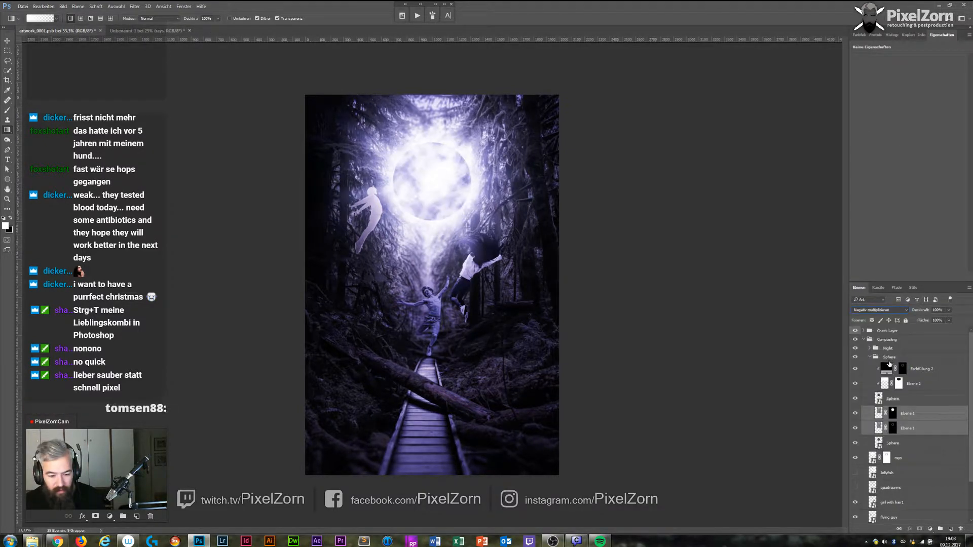
left_click(890, 310)
left_click(885, 341)
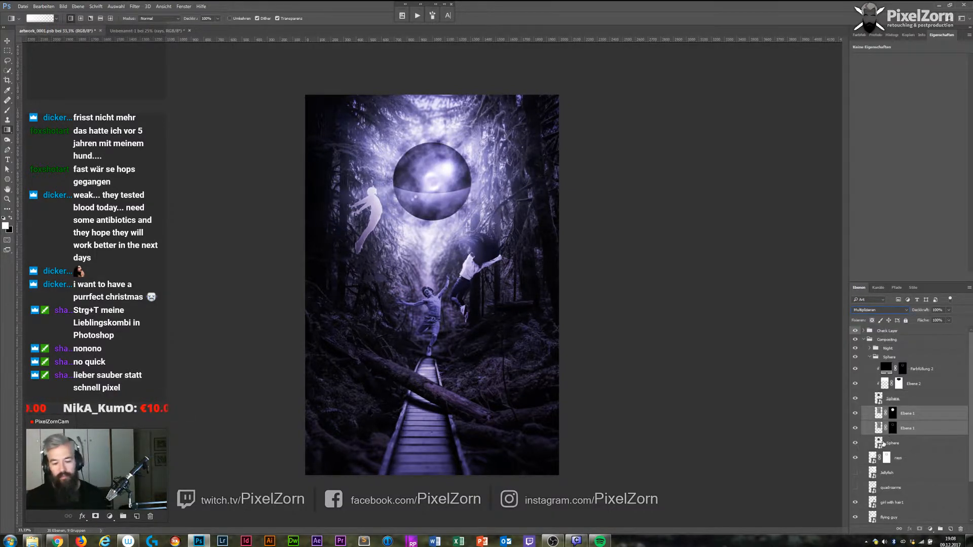
Try a different opacity on the upper Ebene 1 cloud layer and return it to 100%.
left_click(928, 412)
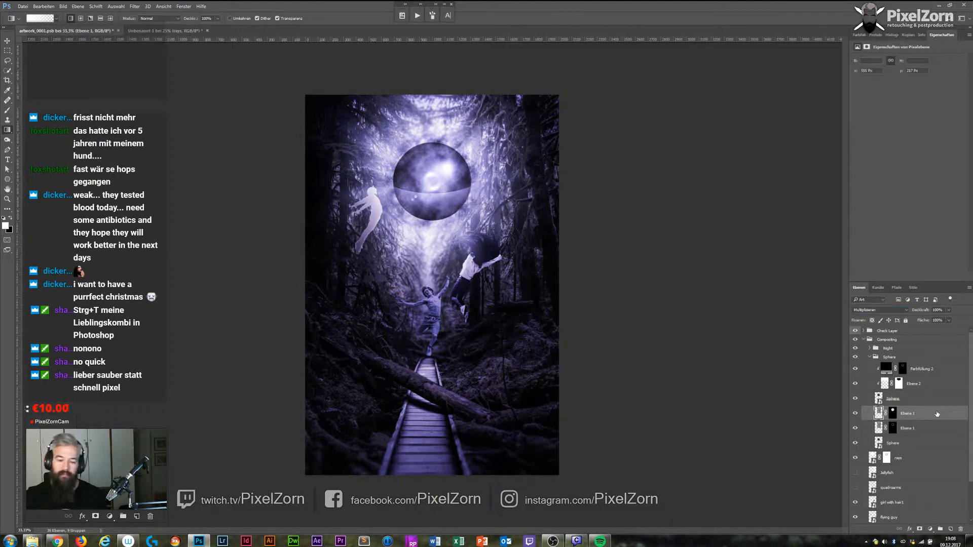
left_click(949, 310)
left_click_drag(939, 320, 954, 320)
Fill the sphere's area with black on the upper cloud layer's mask, using the upper Sphere layer's outline as selection.
left_click(894, 429)
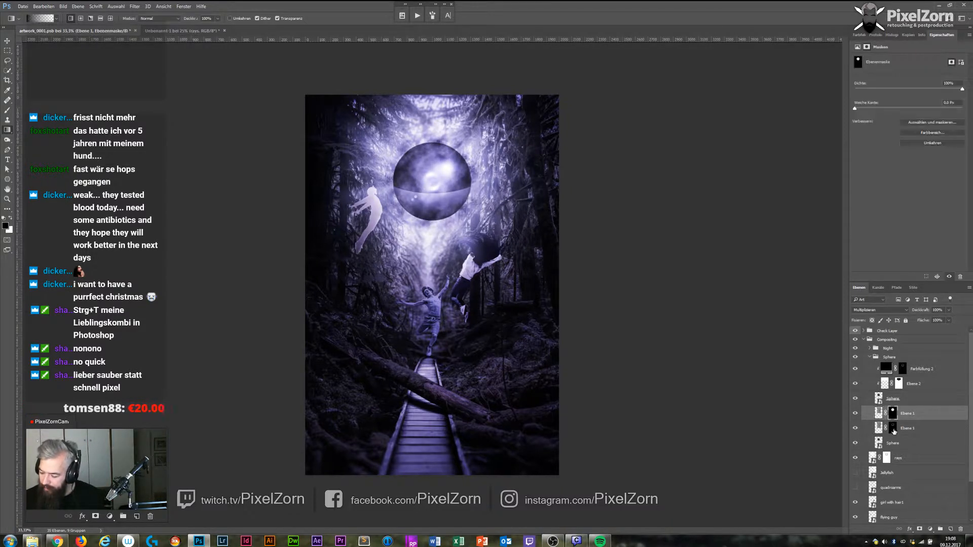
left_click(881, 403, "ctrl")
key("alt+BackSpace")
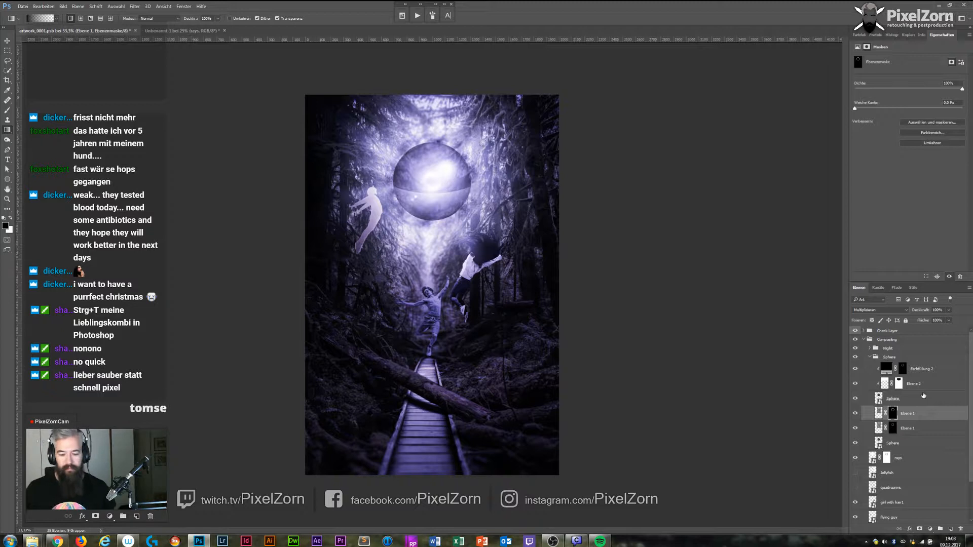
Compare the sphere with and without the lower cloud layer and the black fill layer.
left_click(856, 429)
left_click(856, 428)
left_click(856, 369)
left_click(855, 369)
Recolour the Farbfüllung 2 layer to dark purple 52007d after previewing lighter and blue tones on the sphere.
double_click(884, 369)
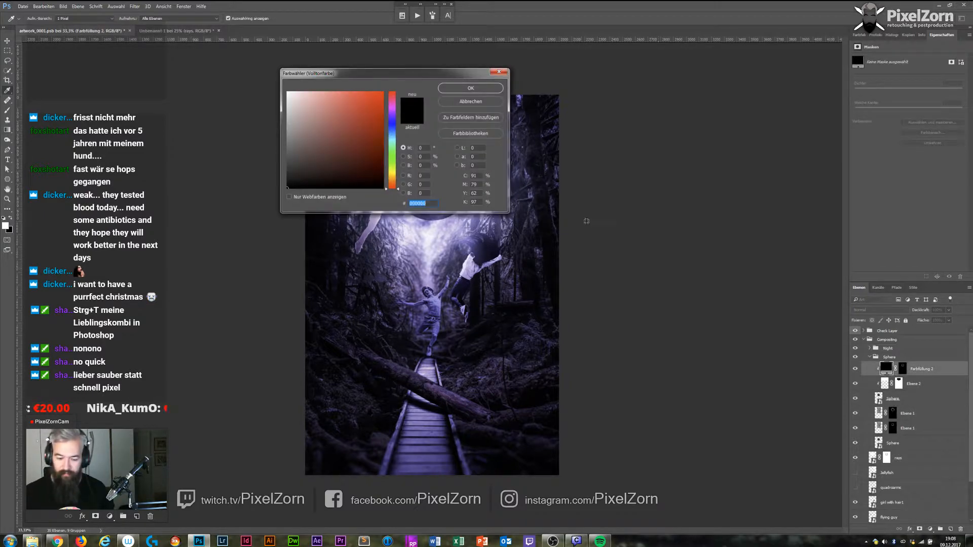
left_click_drag(450, 79, 743, 209)
type("ffffff")
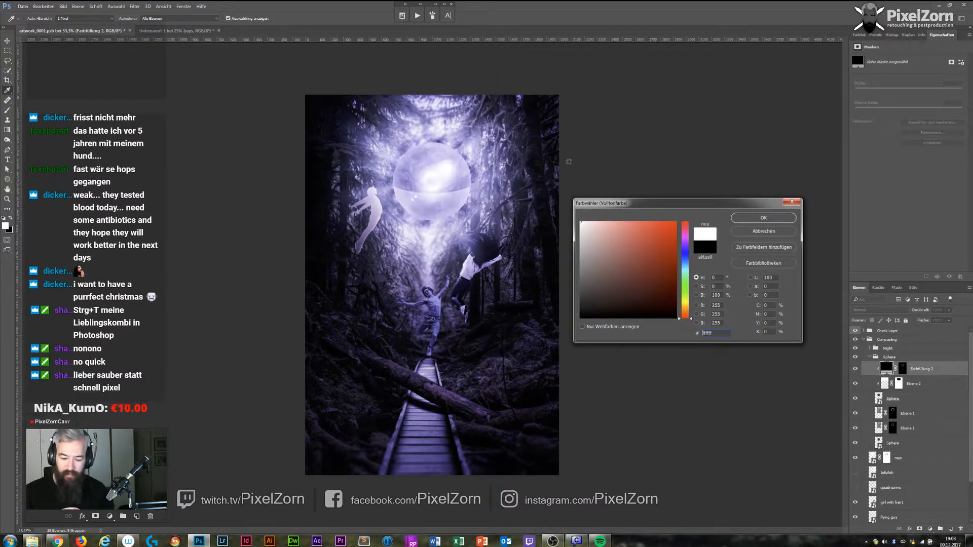
left_click(587, 235)
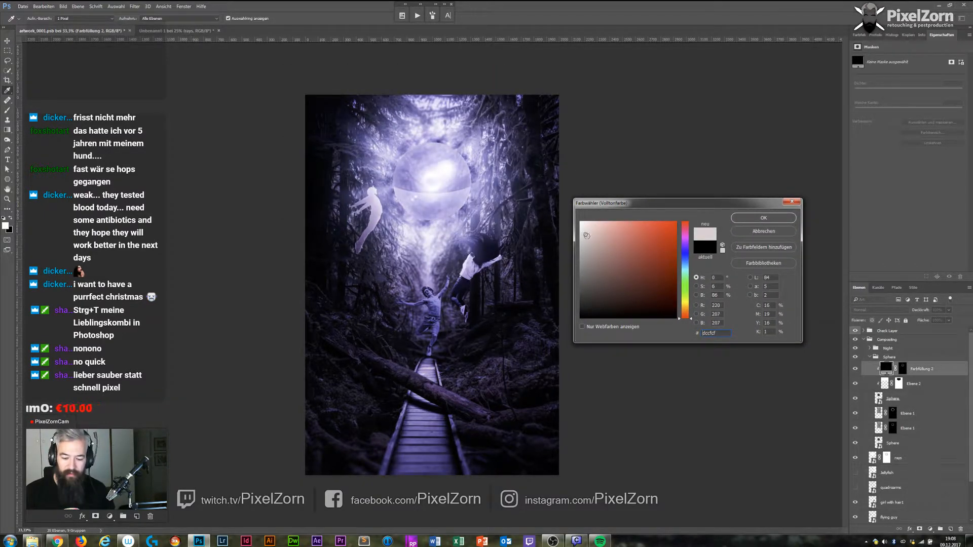
mouse_move(586, 236)
left_mouse_down()
mouse_move(576, 208)
mouse_move(572, 372)
left_mouse_up()
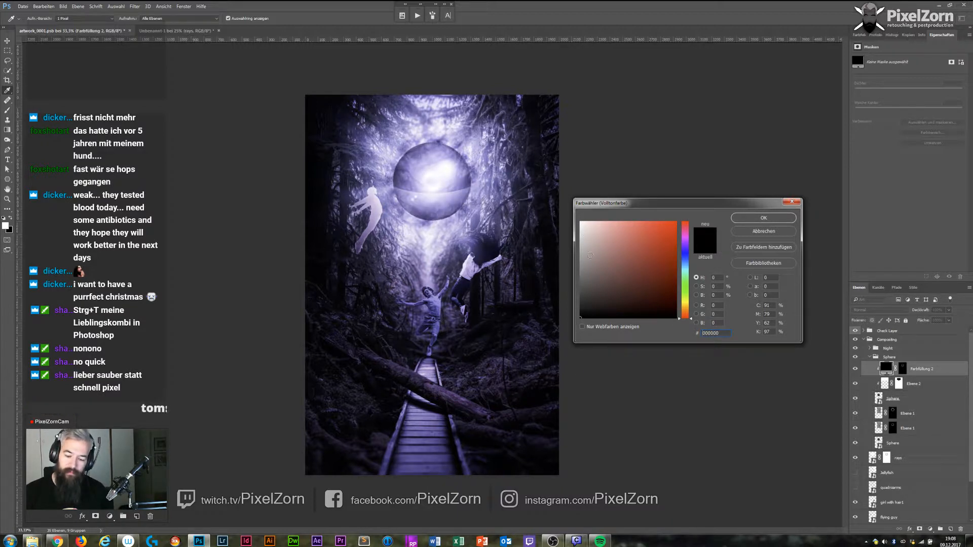
left_click(685, 243)
left_click(677, 224)
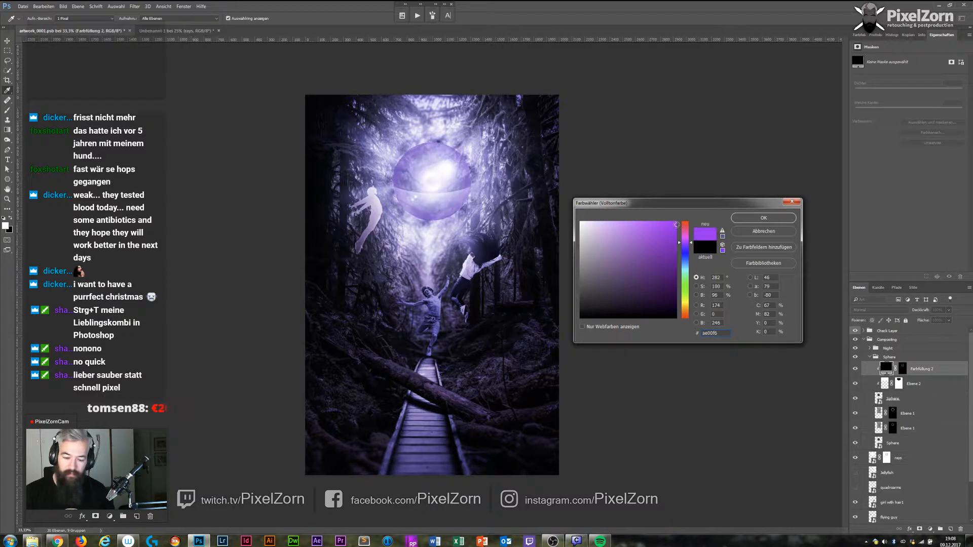
left_click(686, 263)
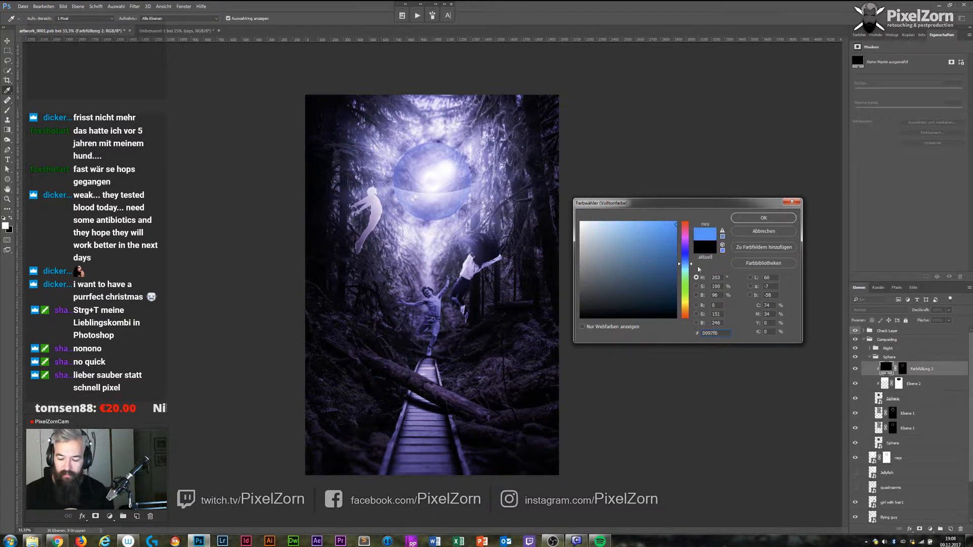
left_click(687, 245)
left_click(676, 271)
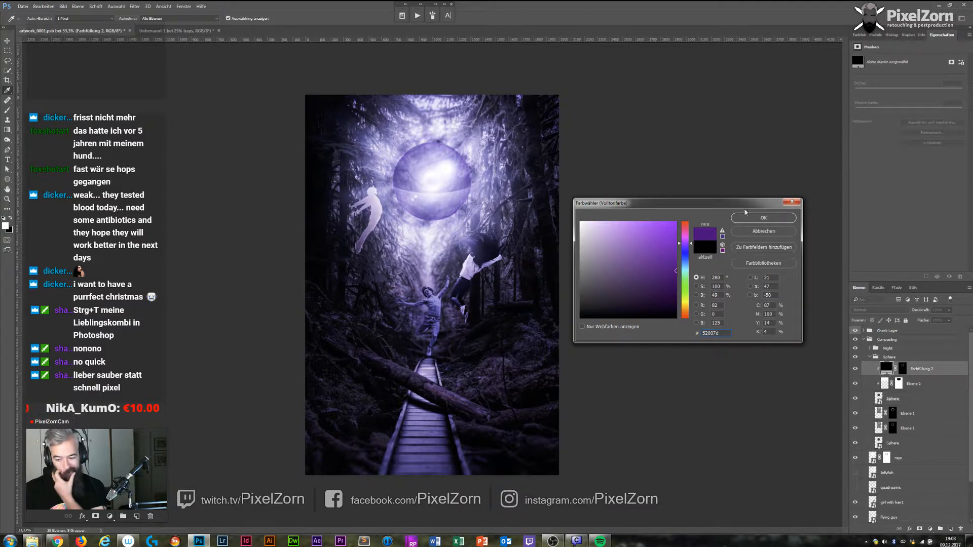
left_click(763, 219)
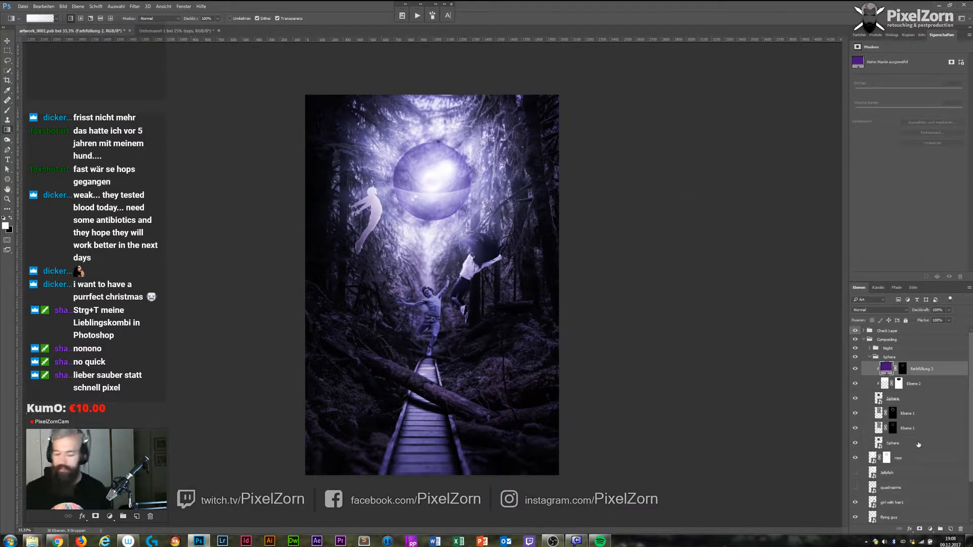
Collapse the Sphere group and show the Jellyfish layer.
left_click(876, 357)
left_click(869, 357)
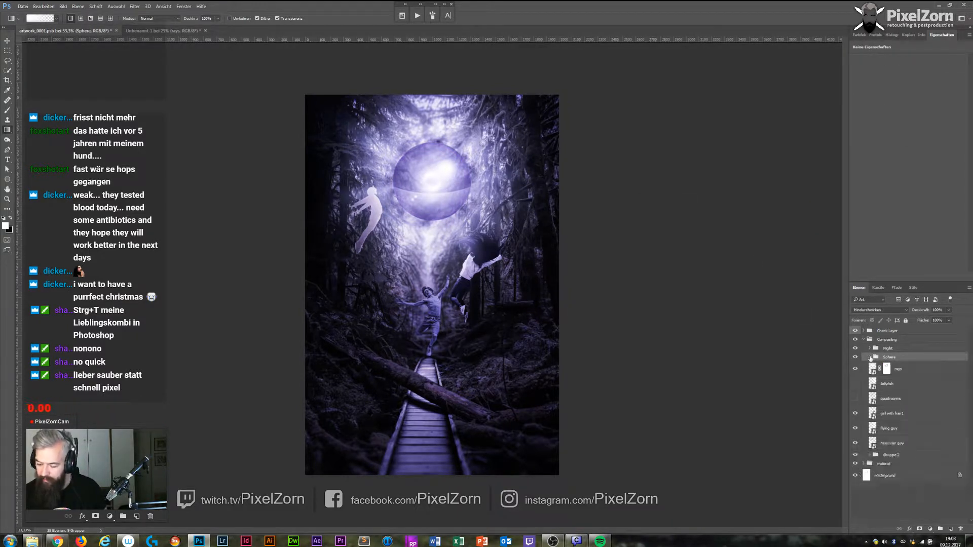
left_click(856, 384)
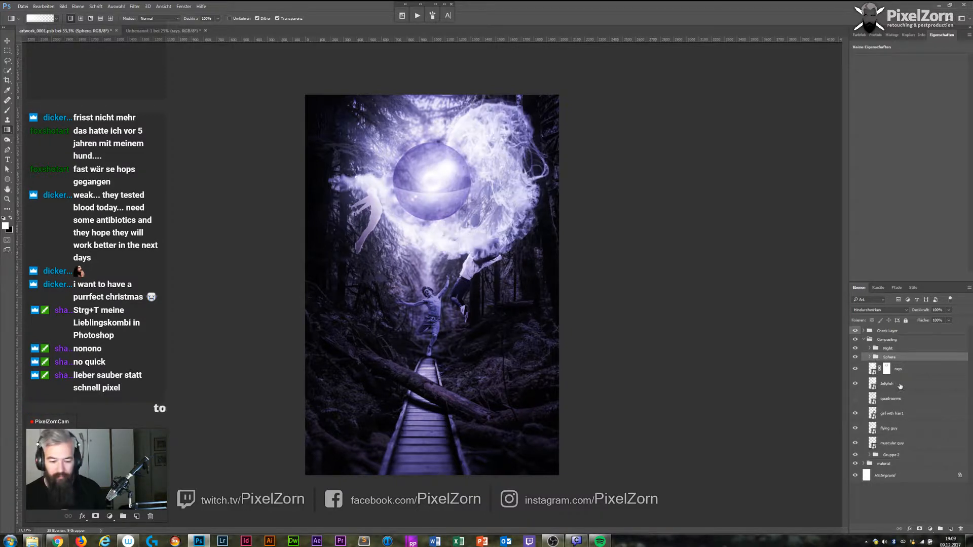
Duplicate the Jellyfish layer, scale the copy to about 56%, and hide the original Jellyfish layer.
left_click(900, 388)
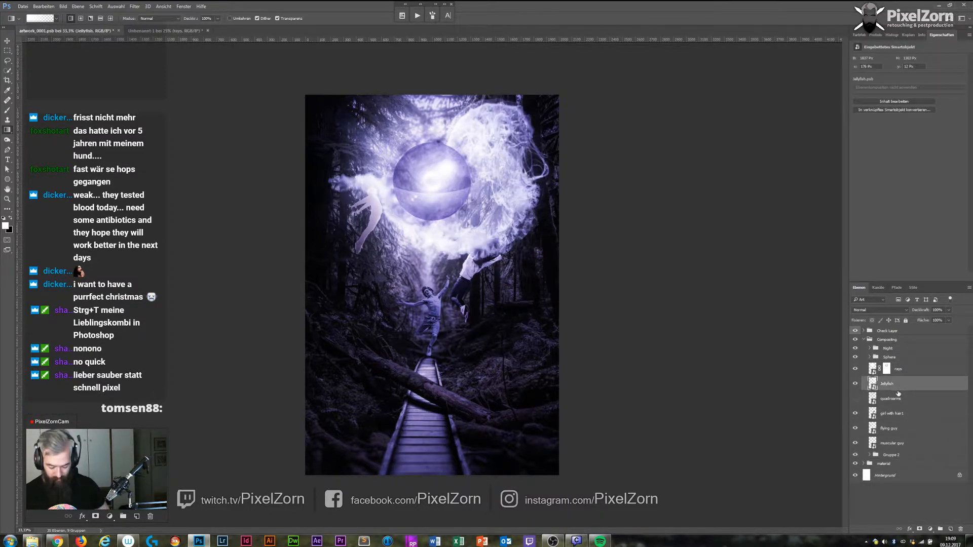
key("ctrl+j")
key("ctrl+t")
left_click_drag(609, 60, 550, 119)
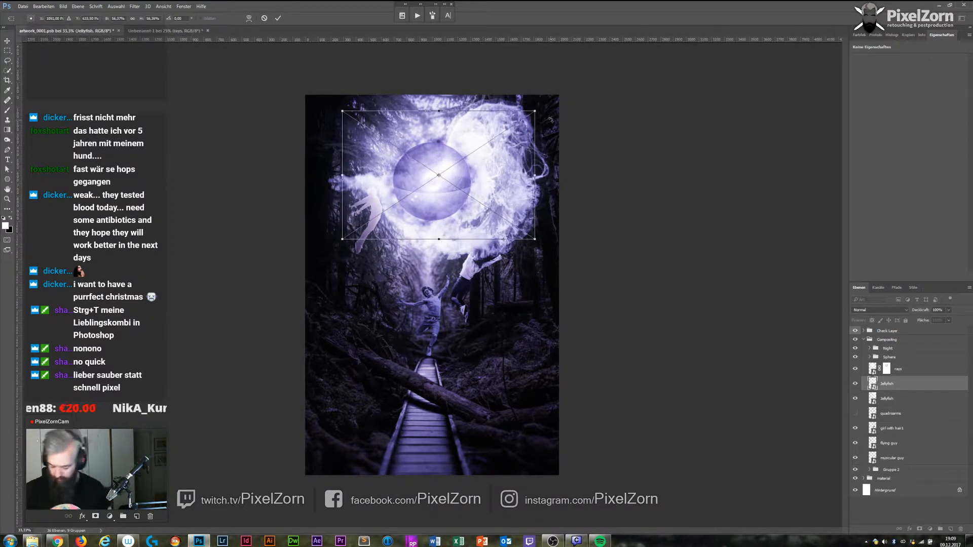
key("Return")
left_click(855, 398)
Move the smaller Jellyfish copy down and to the right so it sits beside the sphere.
key("g")
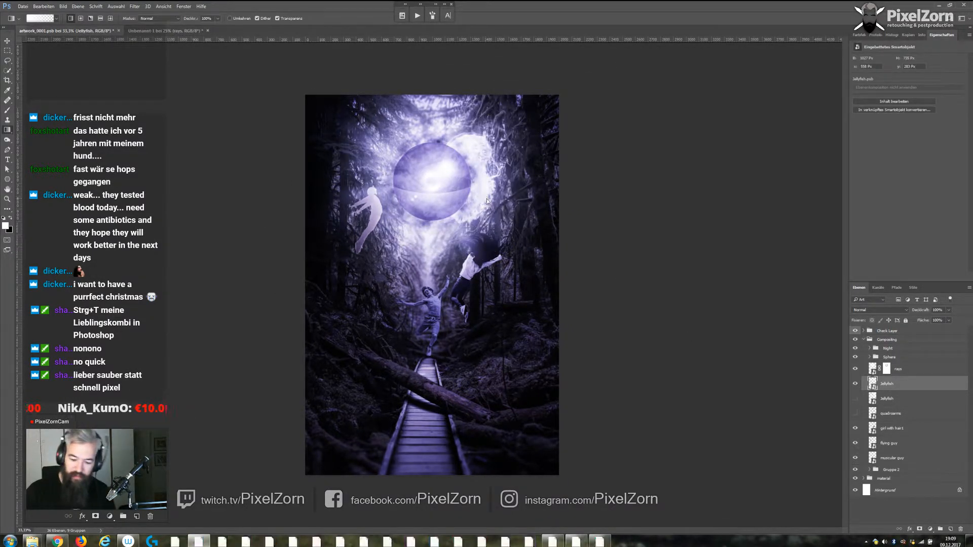
left_click(485, 199)
key("Return")
key("v")
left_click_drag(485, 194, 530, 231)
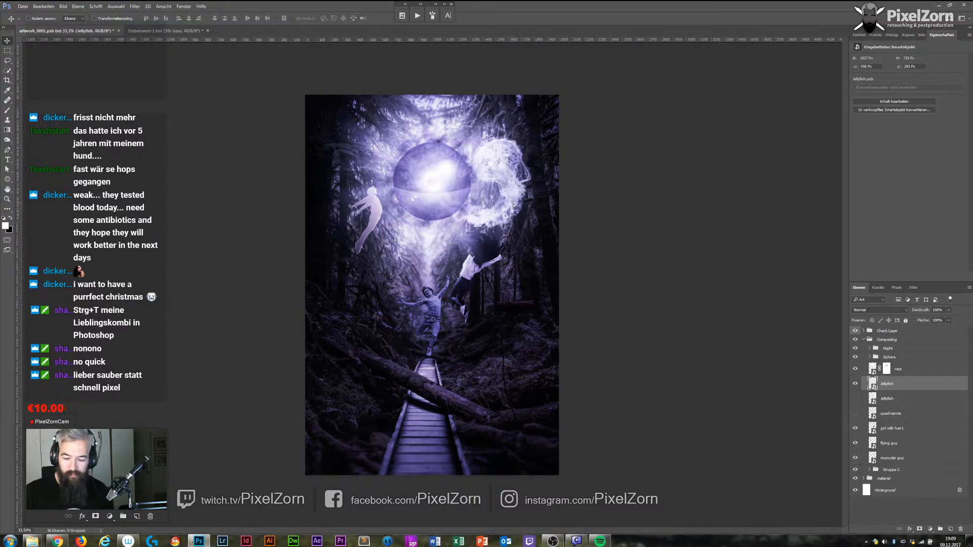
Place the Jellyfish copy directly above the Sphere group and shift it so its tentacles overlap the sphere.
left_click_drag(908, 385, 892, 357)
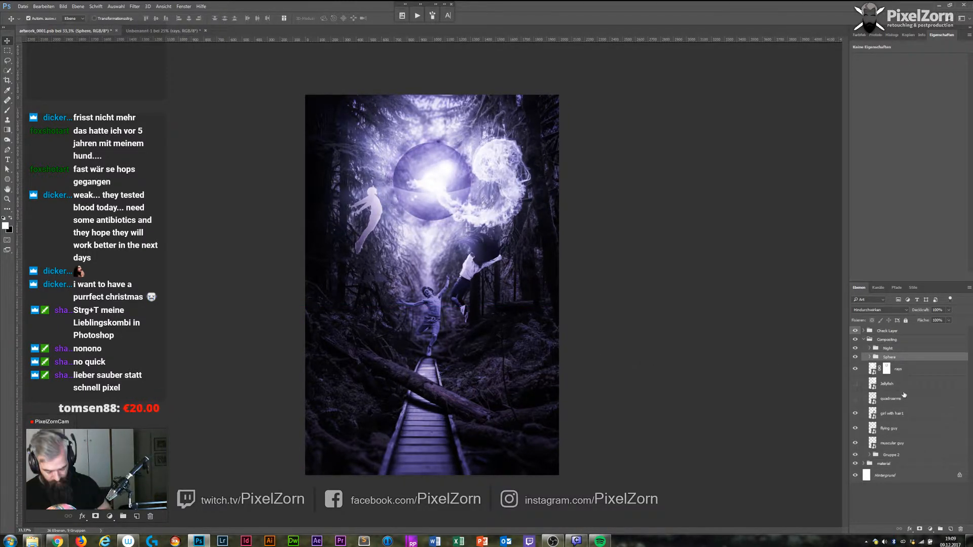
key("ctrl+z")
left_click_drag(901, 386, 903, 353)
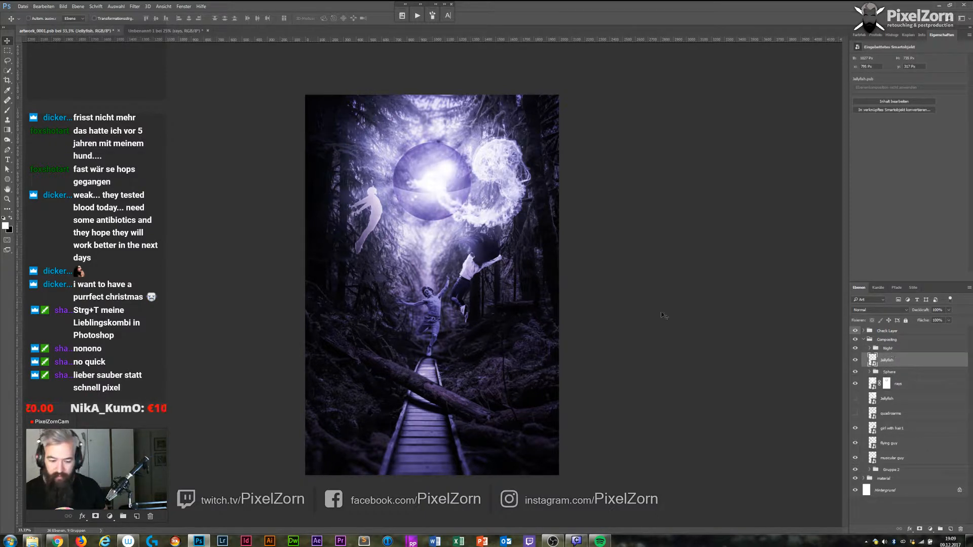
left_click_drag(519, 179, 501, 192)
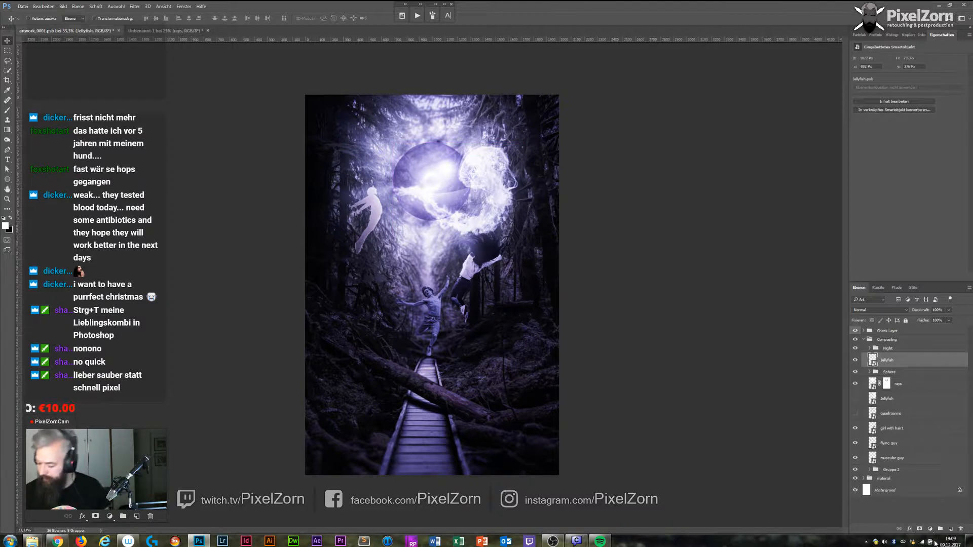
Add a layer mask to the Jellyfish copy and load the sphere's outline as a selection for editing that mask.
left_click(920, 529)
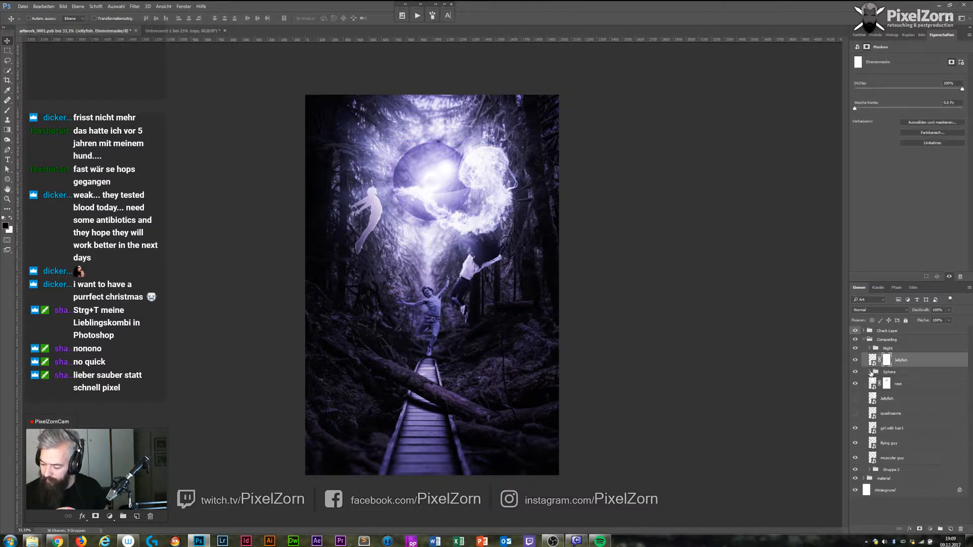
left_click(870, 372)
left_click(879, 415, "ctrl")
left_click(870, 372)
left_click(886, 360)
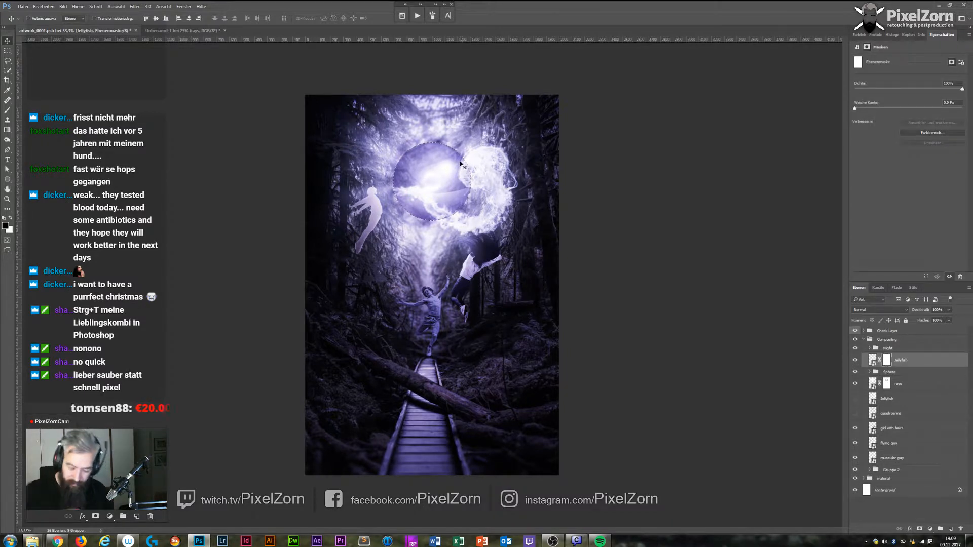
Configure the brush for tapered strokes with Formeigenschaften, turn off Streuung, and set Abstand to 25%.
key("b")
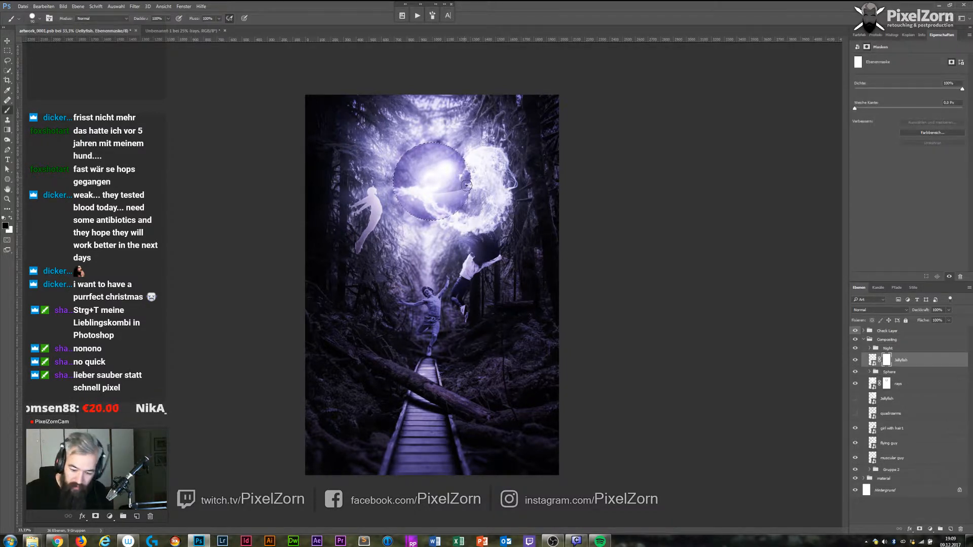
left_click(434, 16)
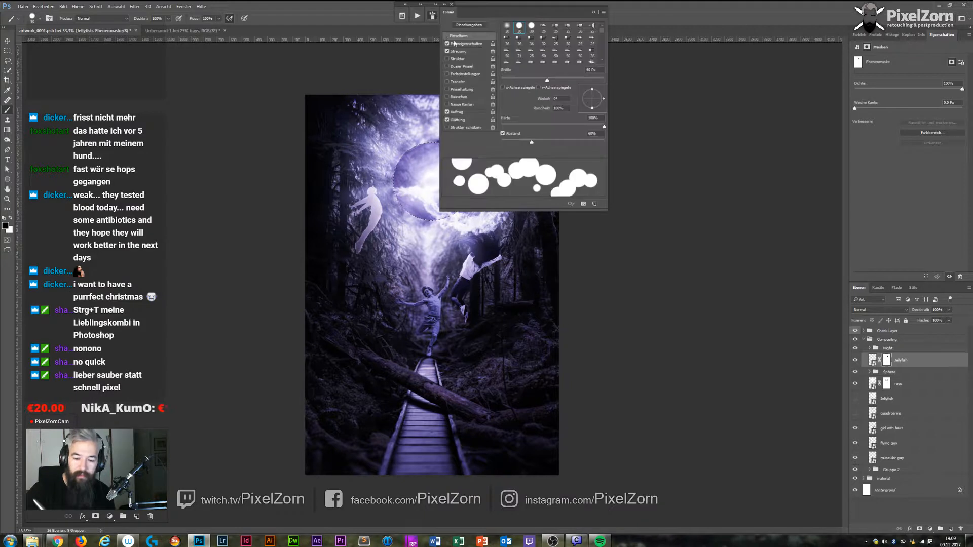
left_click(447, 44)
left_click(465, 43)
left_click(556, 41)
left_click(555, 53)
left_click_drag(604, 34, 413, 33)
left_click(459, 36)
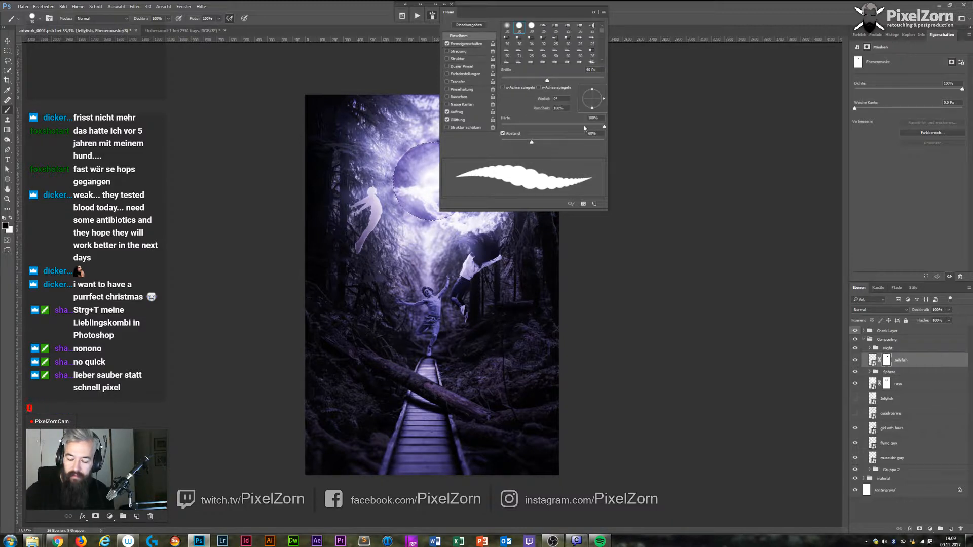
left_click(599, 134)
type("25")
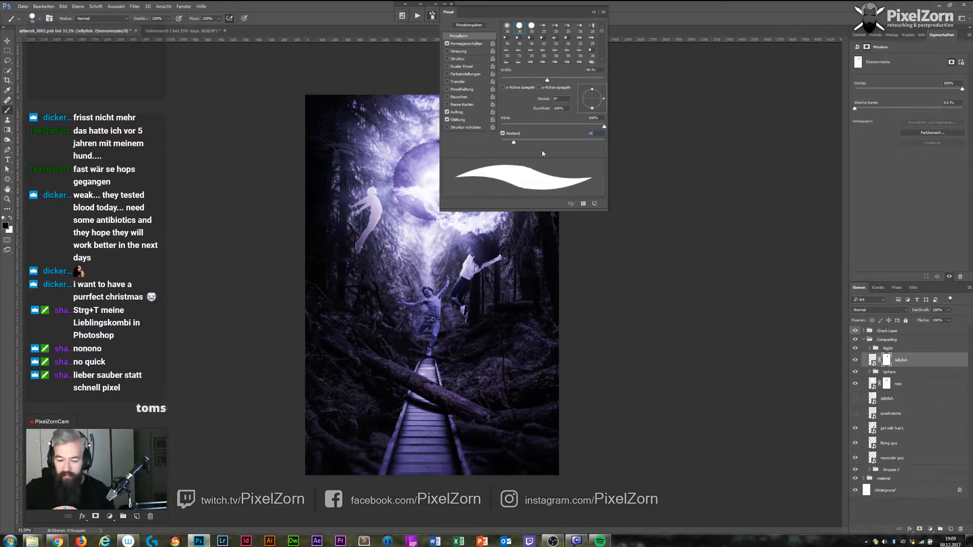
key("Return")
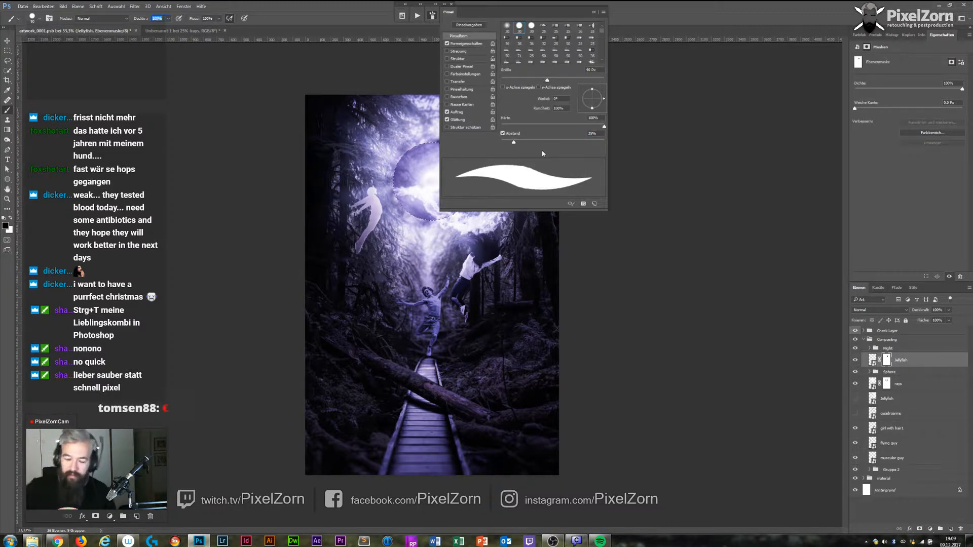
Paint black on the Jellyfish mask to hide the jellyfish body inside the sphere's right edge.
left_click(634, 23)
left_click_drag(462, 181, 462, 161)
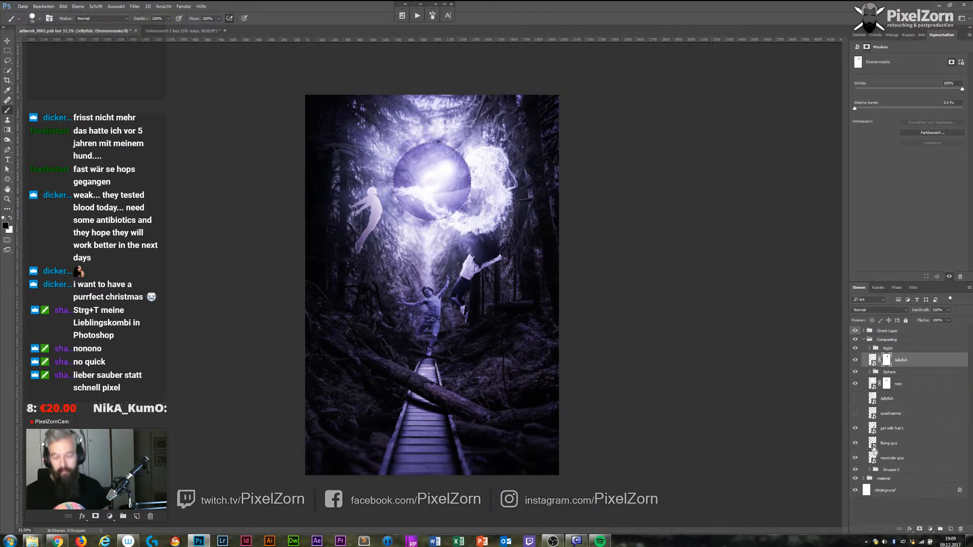
Duplicate the masked Jellyfish layer, invert the copy's mask, and reduce the copy's opacity to 50%.
left_click(910, 365)
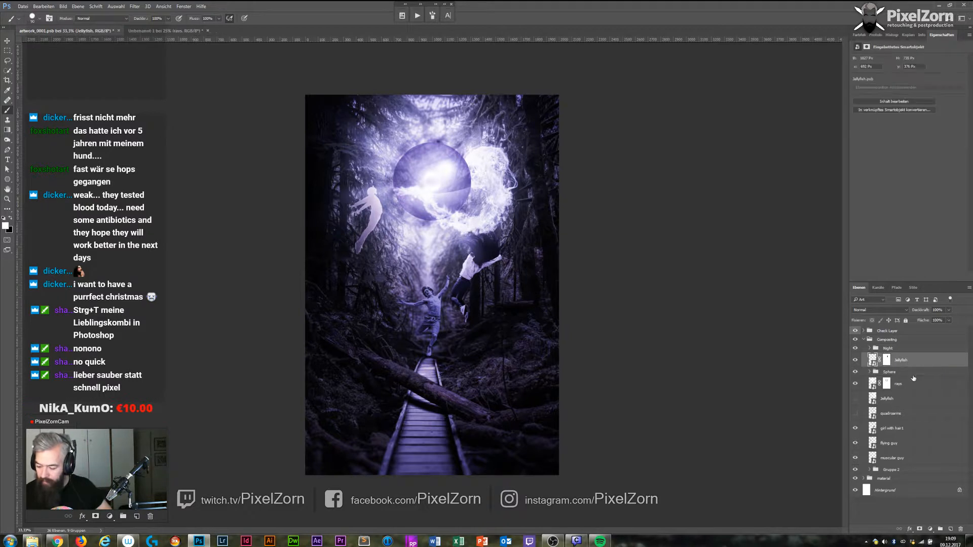
key("ctrl+j")
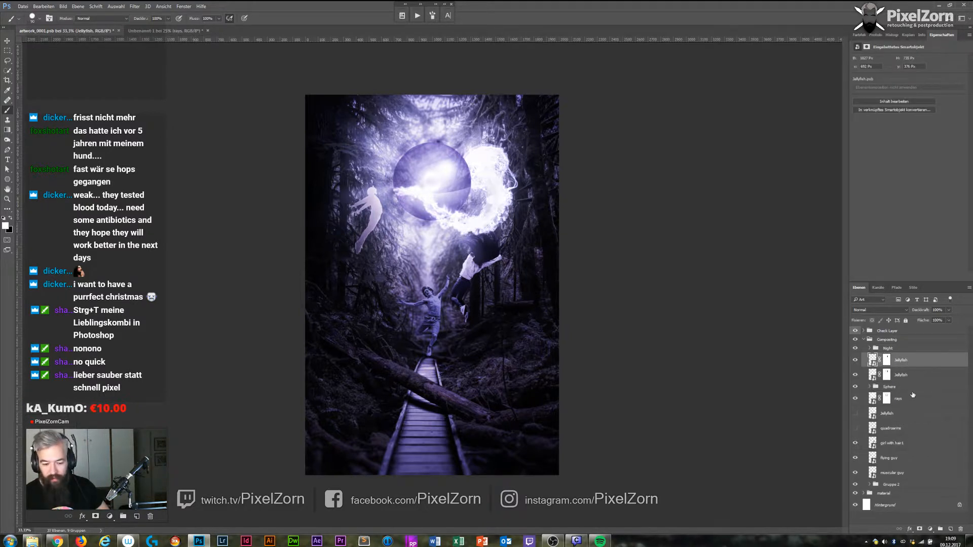
left_click(888, 361)
key("ctrl+i")
key("v")
key("5")
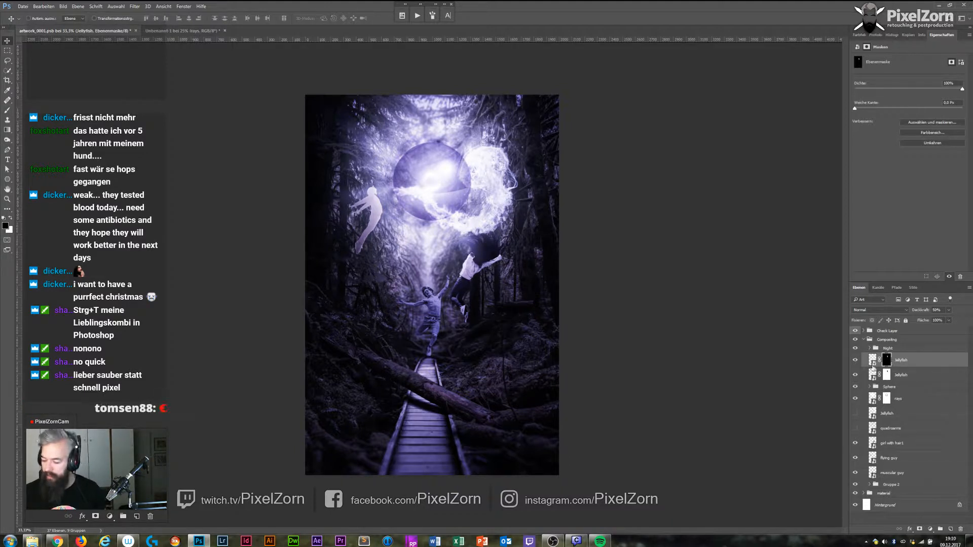
Unlink the mask of the upper Jellyfish copy and blur the layer's content with Gaußscher Weichzeichner at about 4 pixels.
left_click(872, 360)
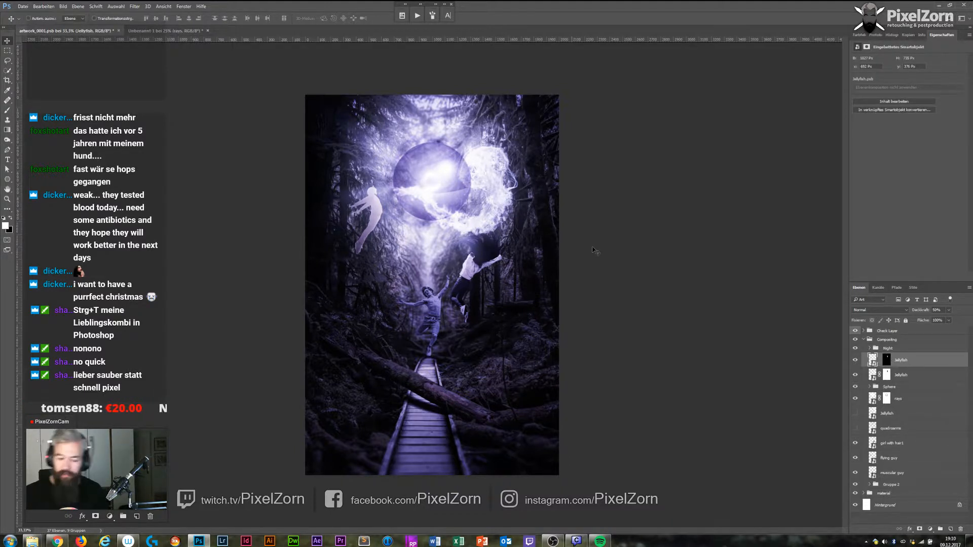
left_click(134, 6)
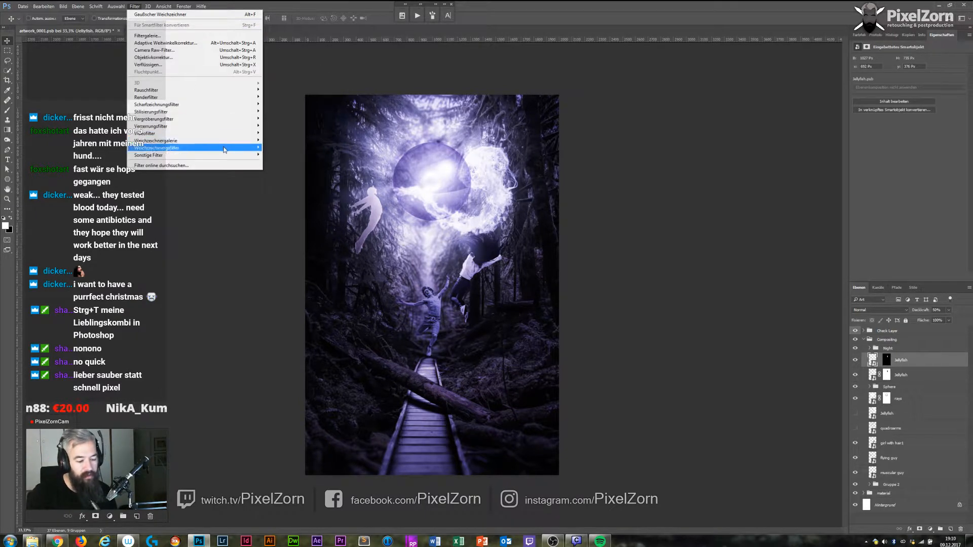
mouse_move(225, 150)
left_click(110, 178)
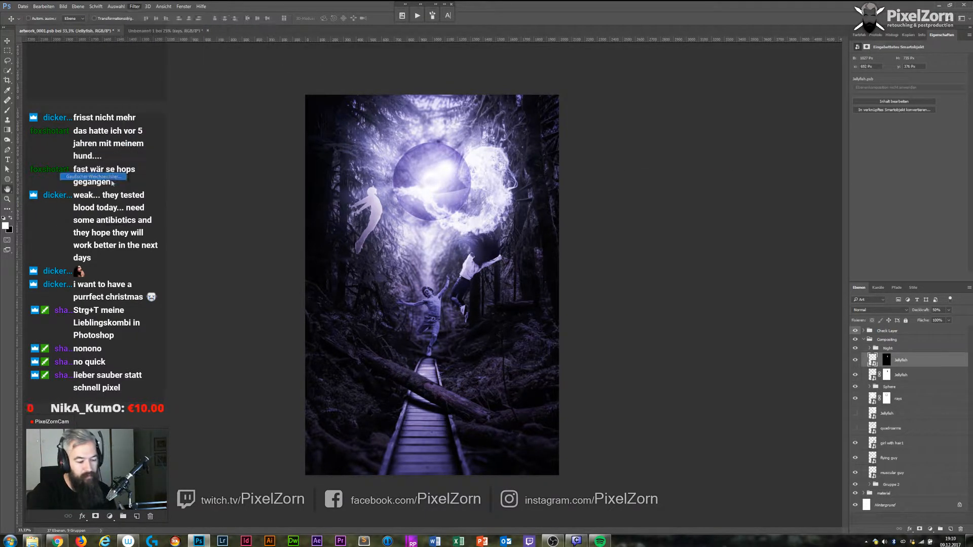
left_click_drag(637, 294, 628, 293)
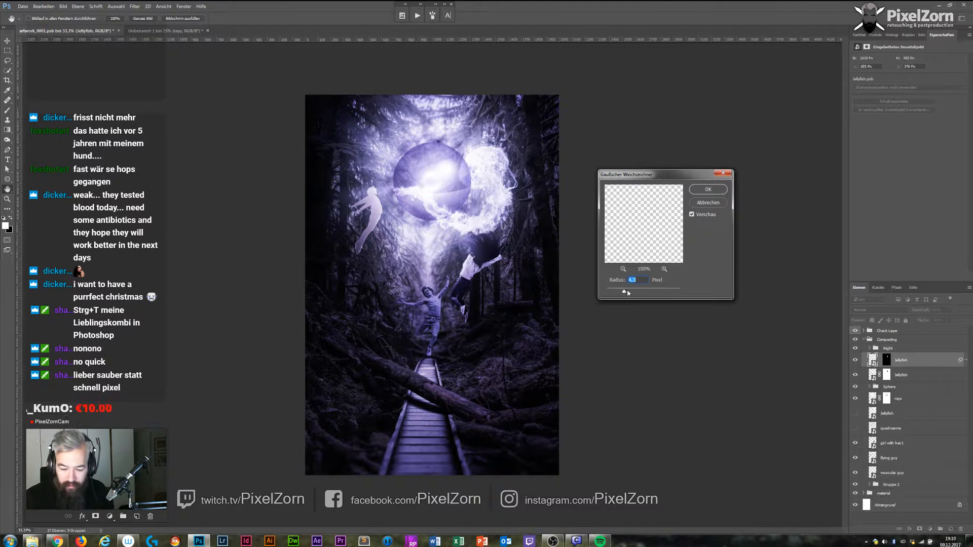
left_click(704, 193)
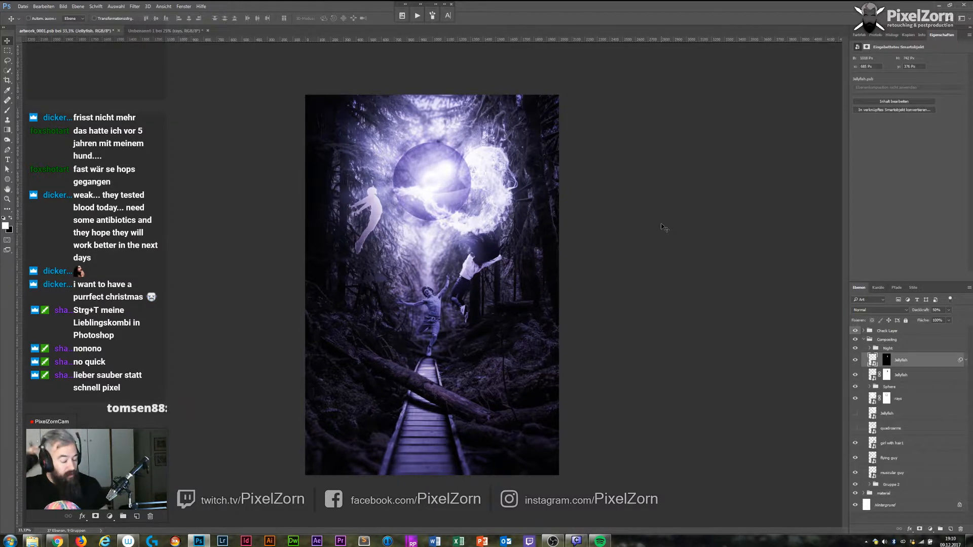
Link the two masked Jellyfish layers and move the blurred copy below the Sphere group.
left_click(907, 376, "shift")
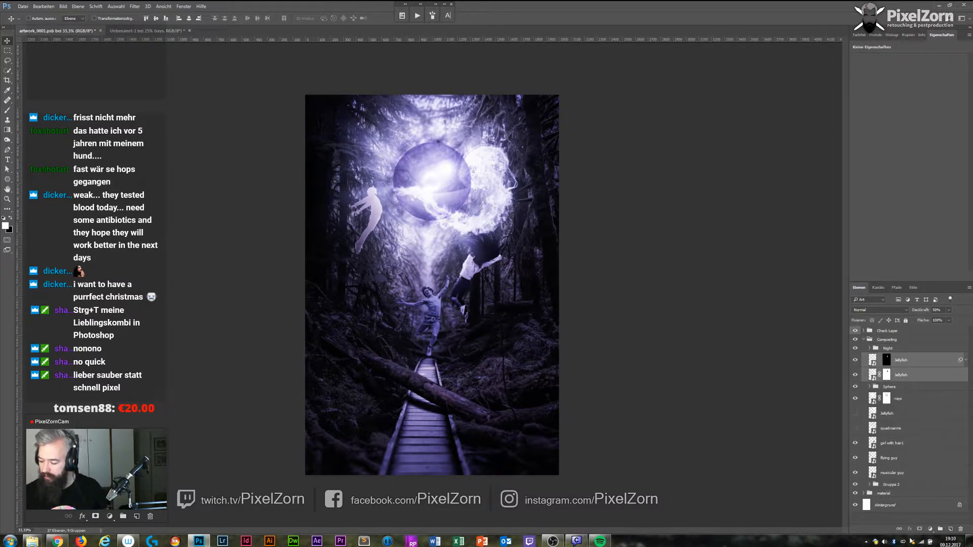
left_click(901, 530)
mouse_move(914, 379)
left_mouse_down()
mouse_move(911, 354)
mouse_move(915, 392)
left_mouse_up()
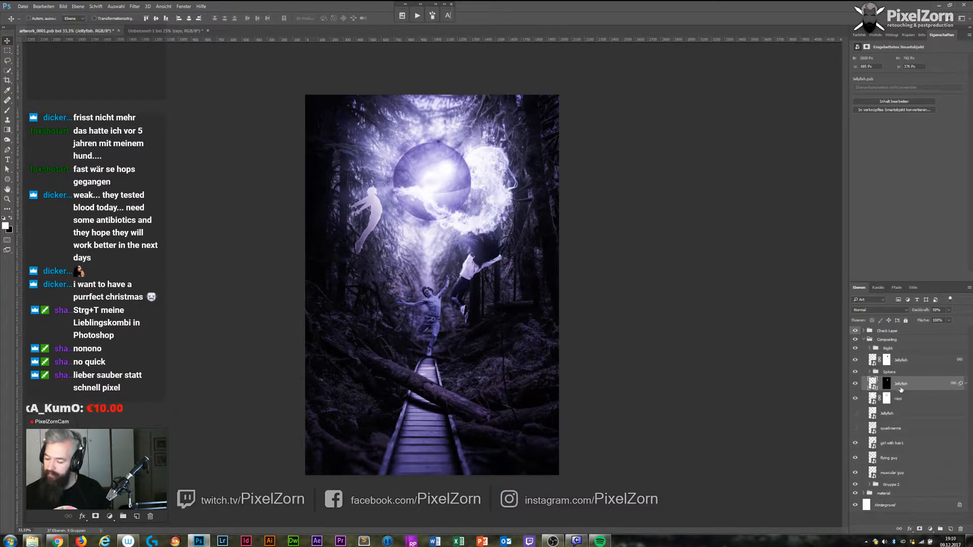
Raise the opacity of the blurred Jellyfish copy below the Sphere group to 100%.
left_click(949, 309)
left_click_drag(949, 321, 972, 322)
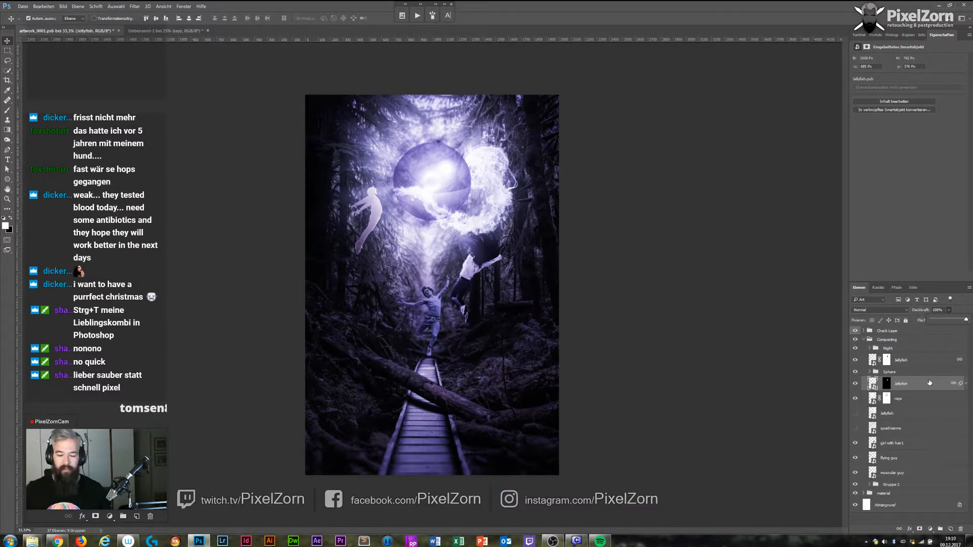
key("ctrl+plus")
left_click_drag(524, 232, 574, 365)
Create a new empty layer above the Night group and ready a smaller white Brush for it.
left_click(907, 403)
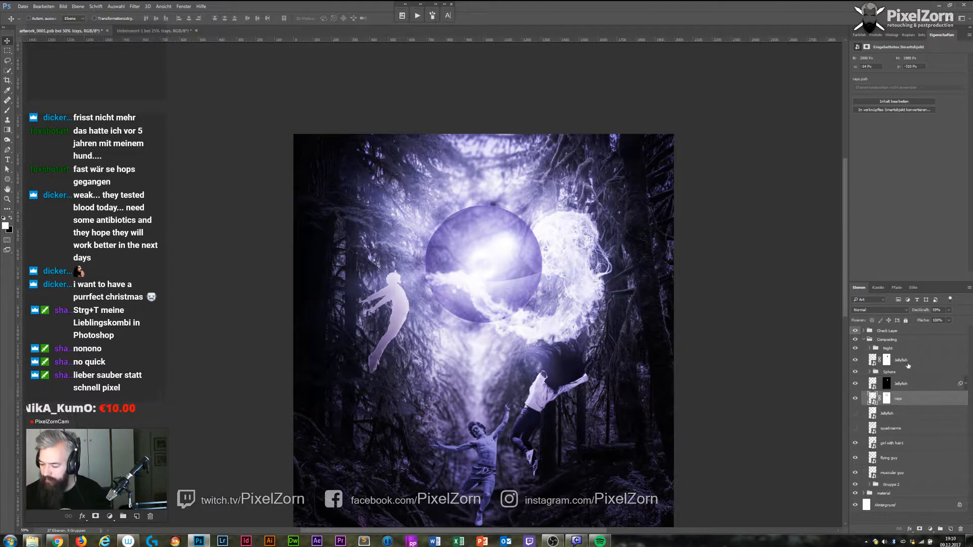
left_click(901, 349)
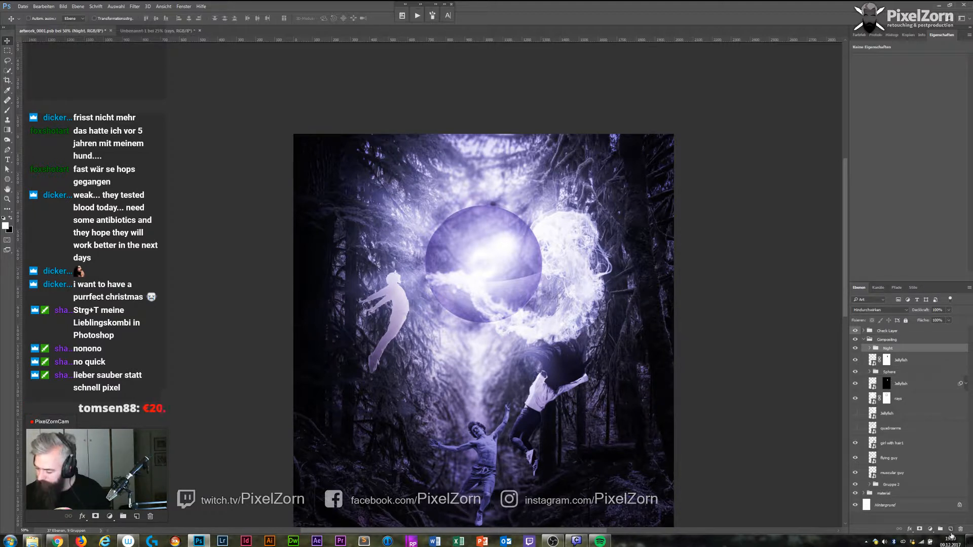
left_click(950, 529)
key("b")
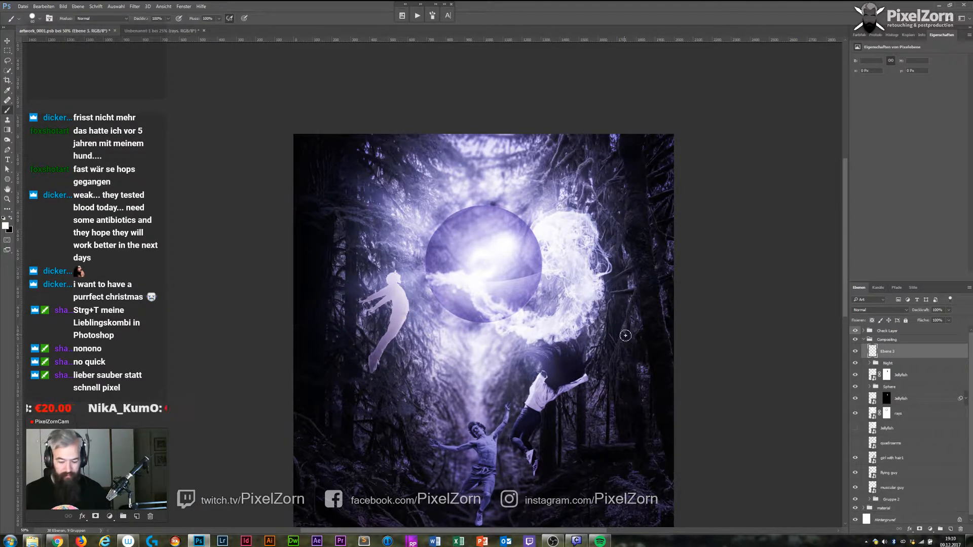
key("bracketleft")
key("bracketleft")
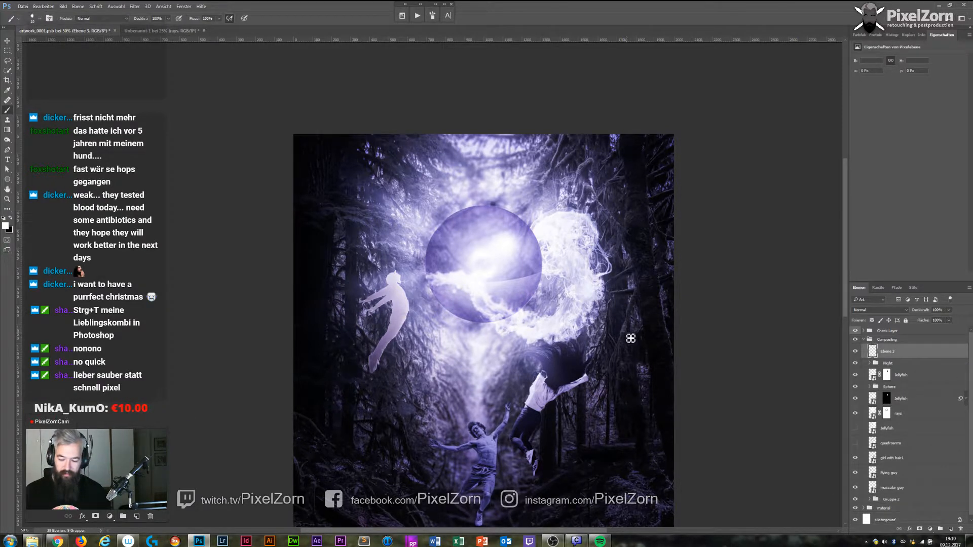
Turn on Streuung for the brush and scatter its dabs 1000% on both axes.
left_click(433, 15)
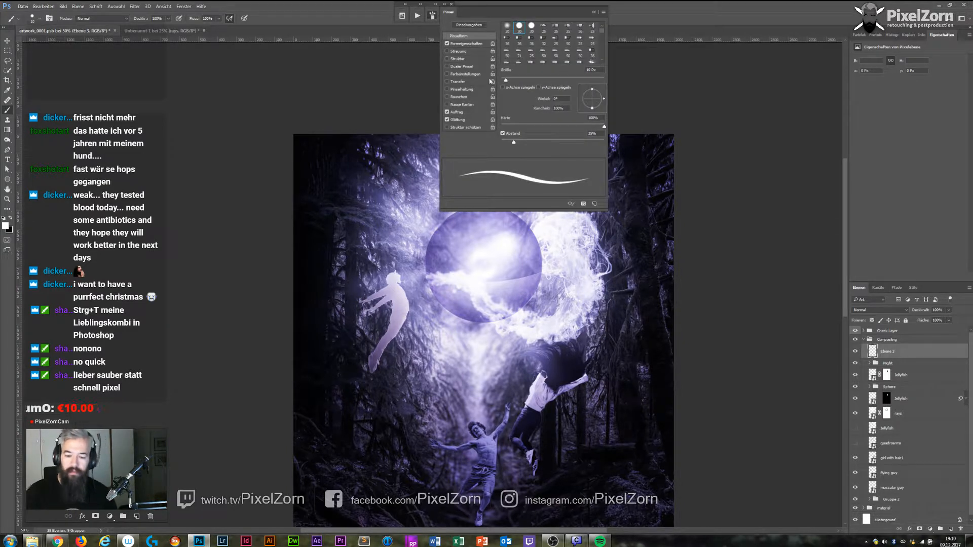
left_click(457, 51)
left_click_drag(522, 34, 627, 42)
left_click(540, 25)
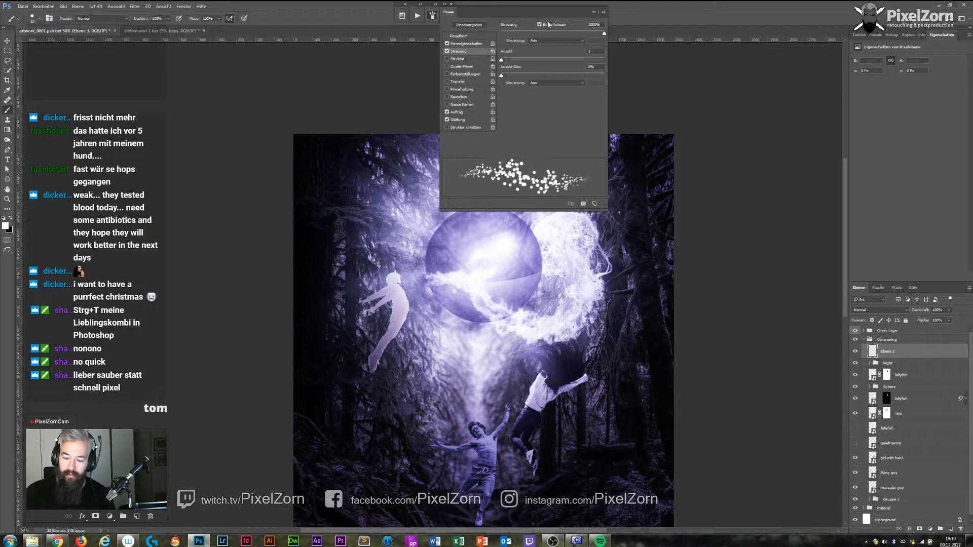
Set the brush's Größen-Jitter to 100% with its Steuerung set to Aus.
left_click(466, 44)
left_click_drag(502, 33, 629, 42)
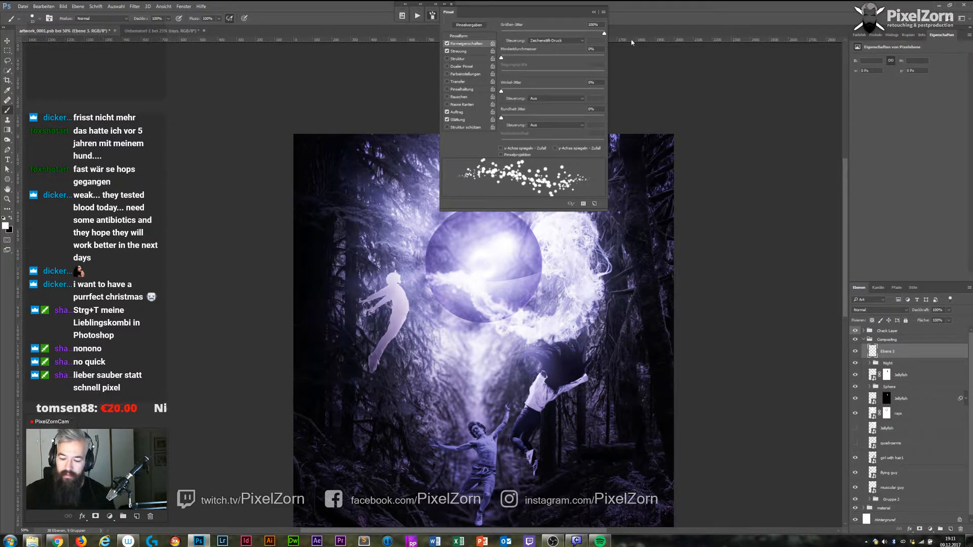
left_click(567, 43)
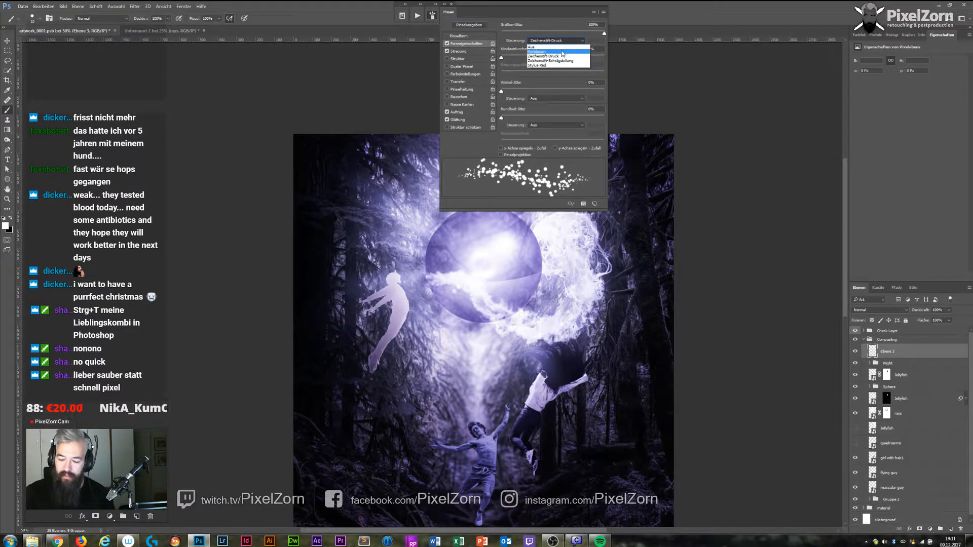
left_click(563, 47)
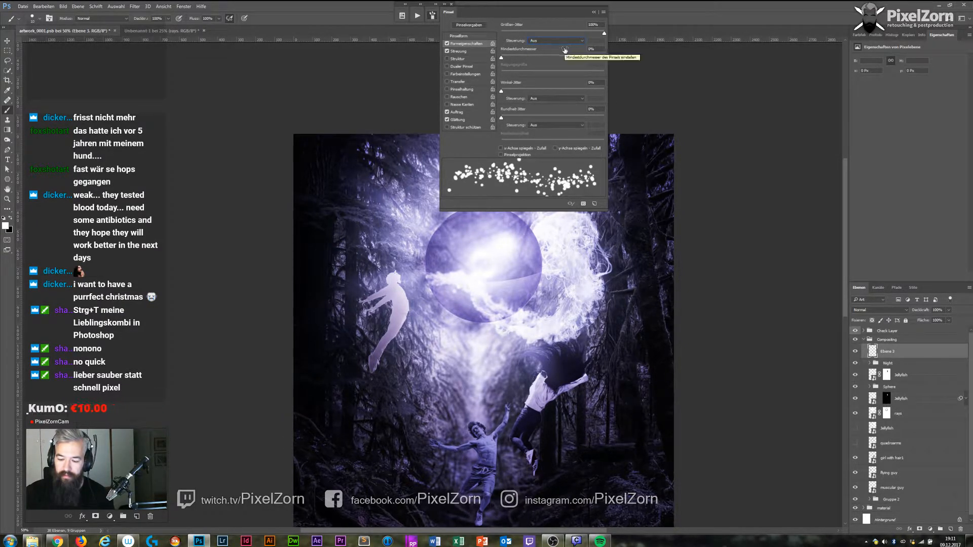
Soften the brush tip to about 30% hardness and widen its spacing to about 64%.
left_click(463, 36)
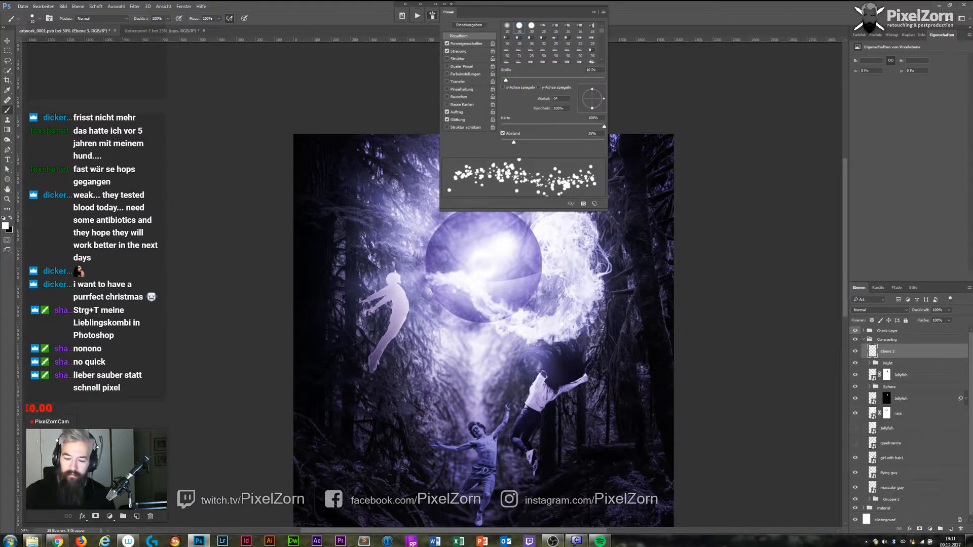
mouse_move(561, 129)
left_mouse_down()
mouse_move(531, 129)
mouse_move(520, 143)
mouse_move(535, 142)
left_mouse_up()
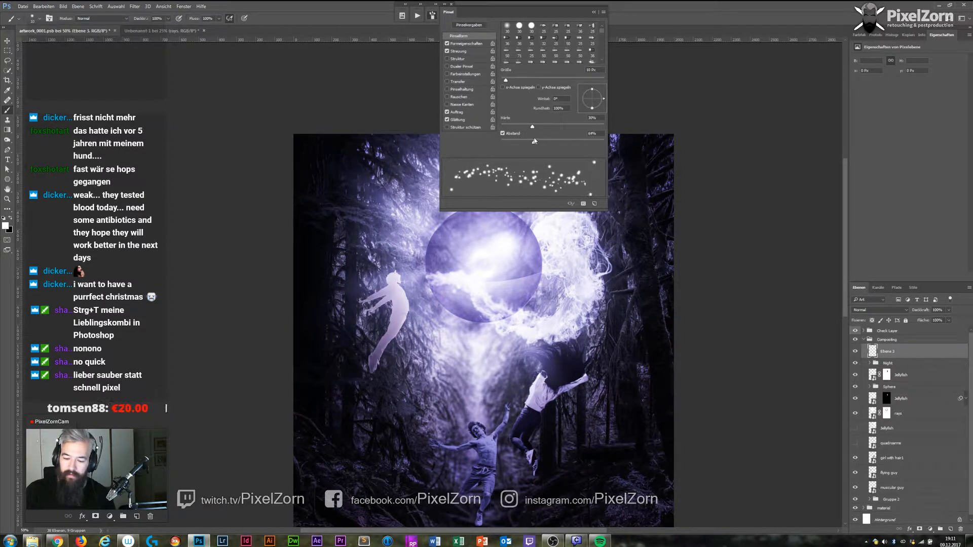
key("F5")
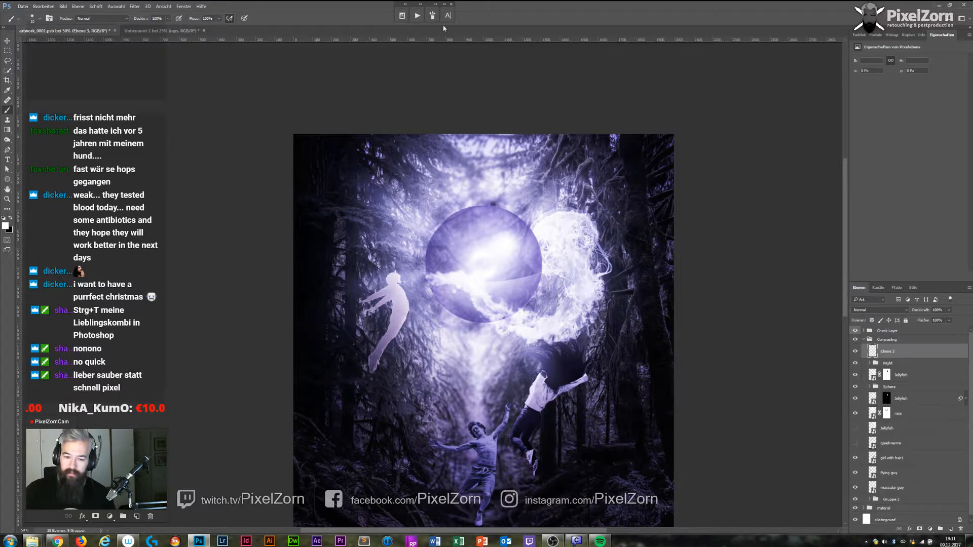
Widen the brush tip's spacing further and raise the dab count of its scattering slightly.
left_click(418, 15)
left_click(432, 15)
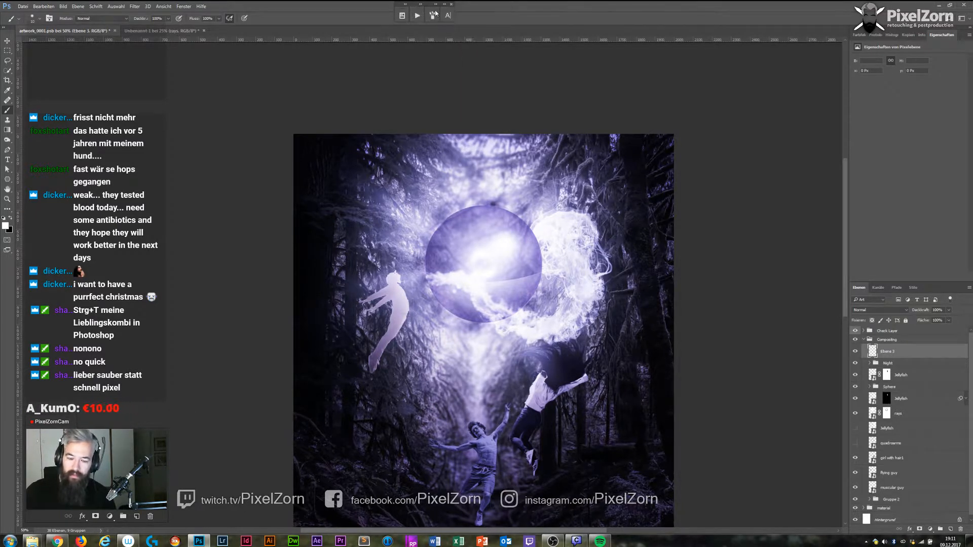
left_click_drag(560, 144, 579, 144)
left_click(472, 51)
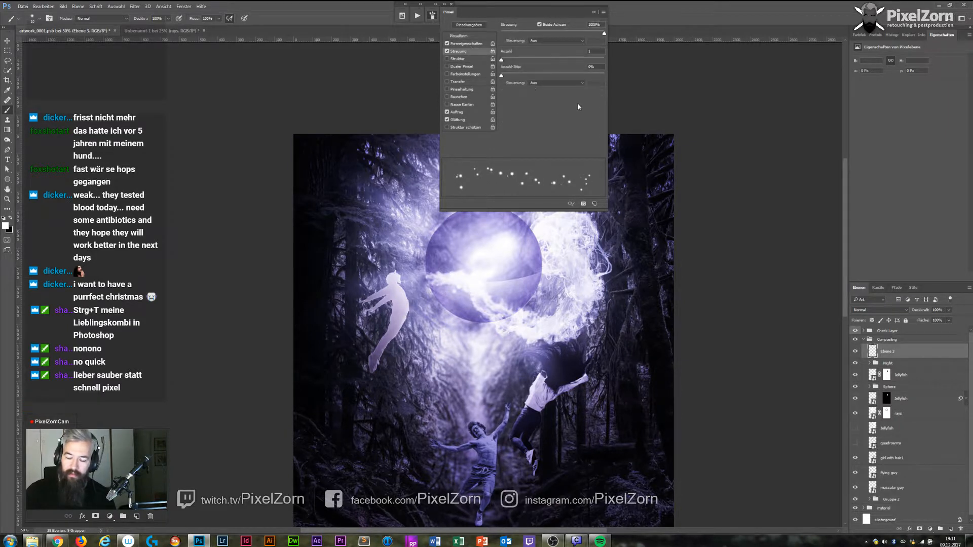
left_click_drag(502, 61, 516, 61)
key("F5")
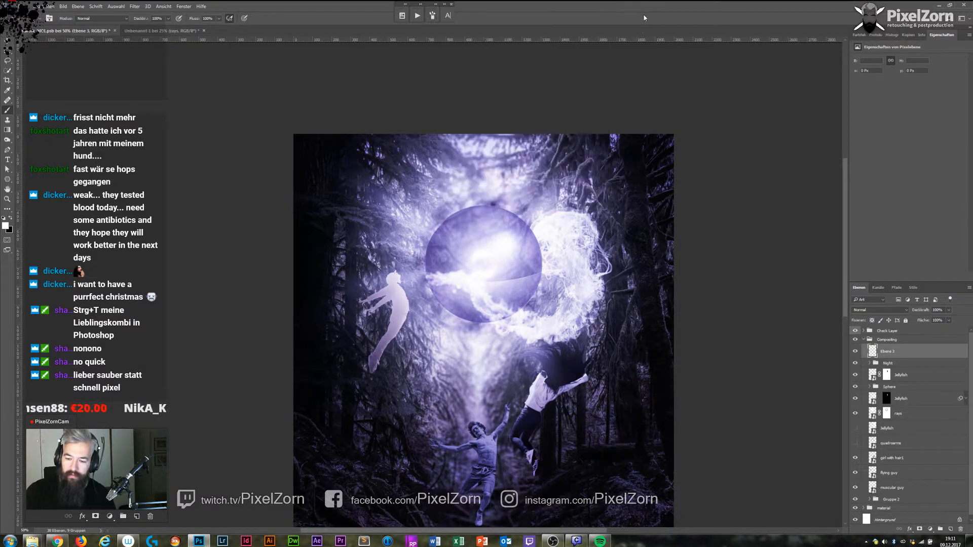
key("ctrl+minus")
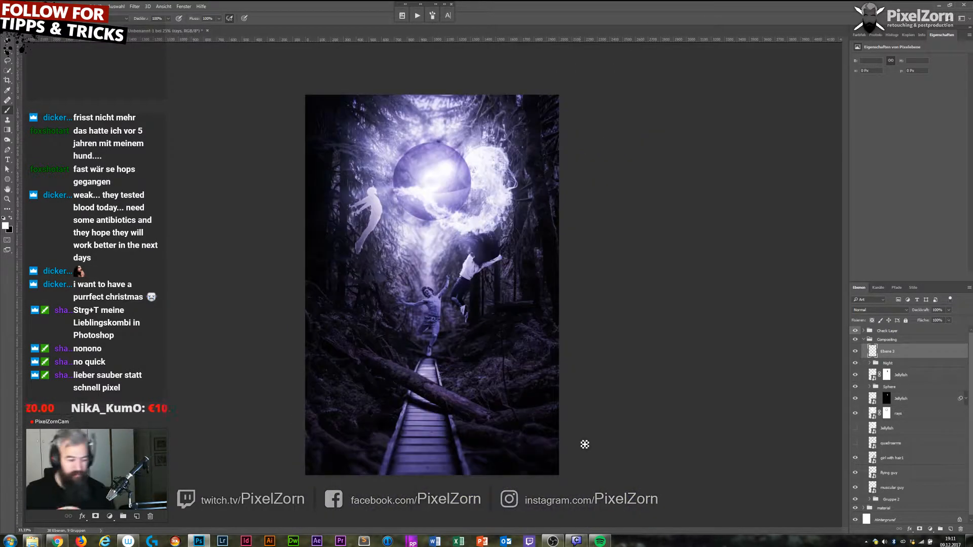
left_click(435, 237)
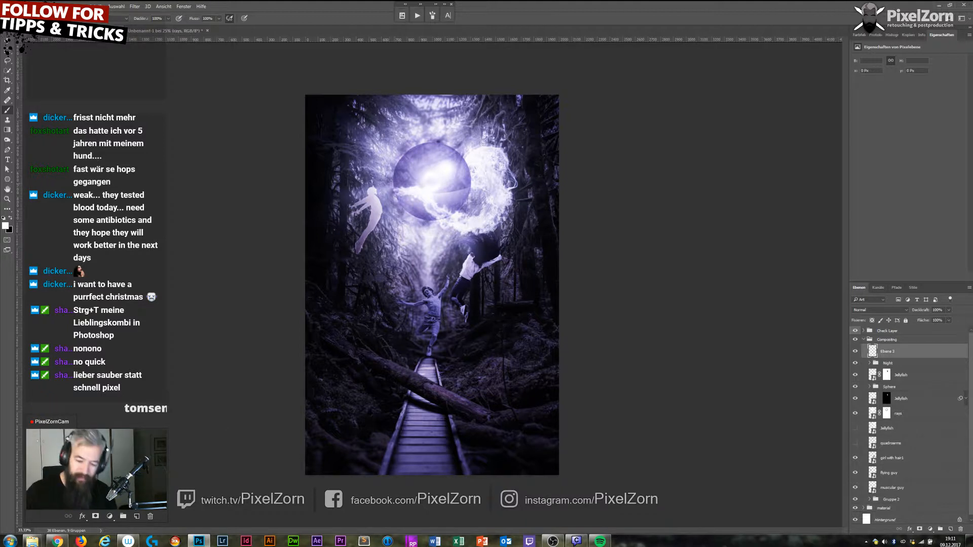
mouse_move(394, 187)
left_mouse_down()
mouse_move(434, 181)
mouse_move(476, 157)
left_mouse_up()
key("ctrl+z")
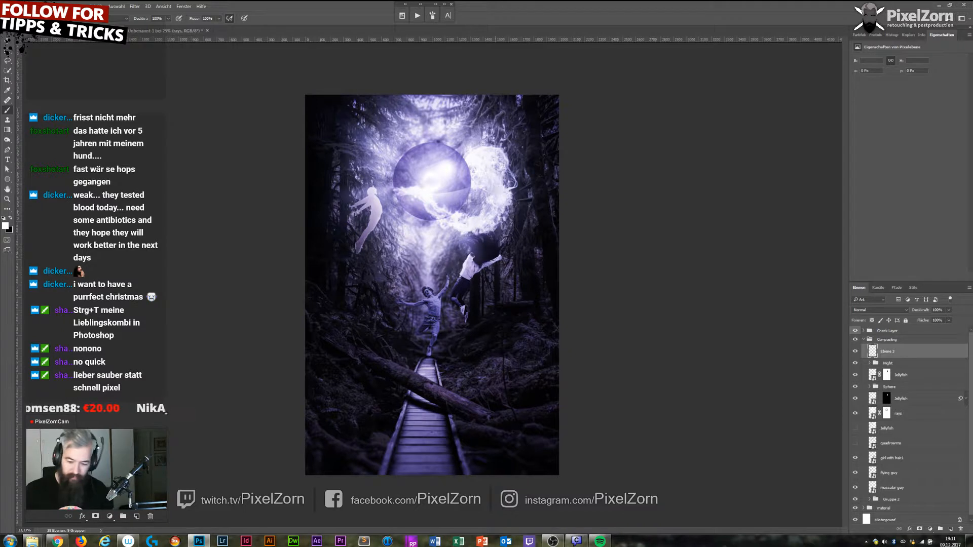
Paint scattered white sparkles on Ebene 3 around the sphere, the light above it and the beam below it.
left_click_drag(393, 152, 459, 148)
left_click_drag(411, 190, 405, 195)
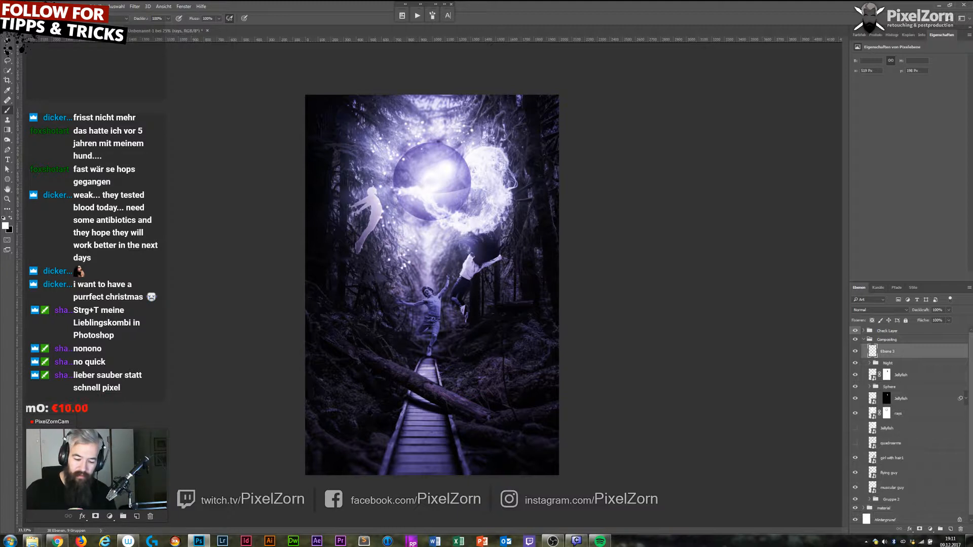
left_click(491, 131)
left_click(438, 111)
left_click_drag(369, 125, 355, 124)
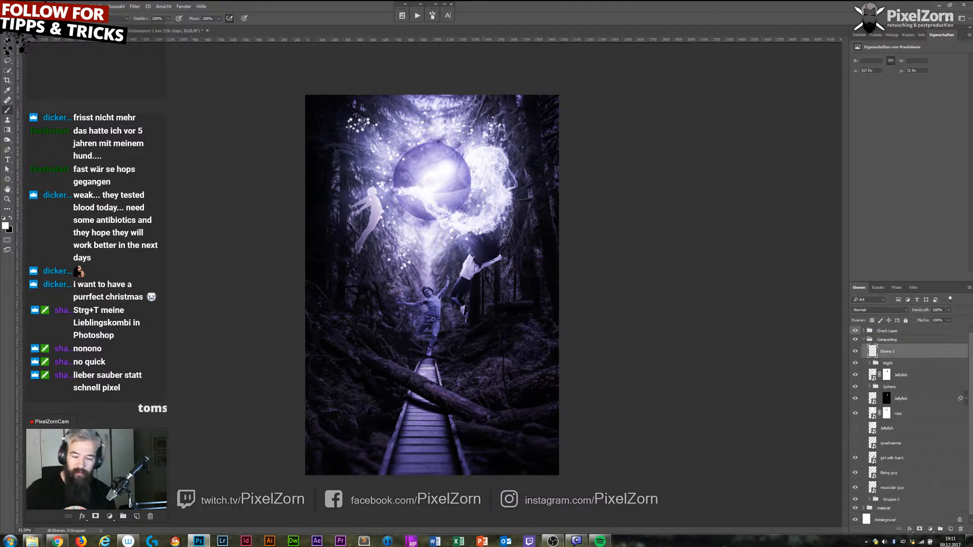
key("ctrl+z")
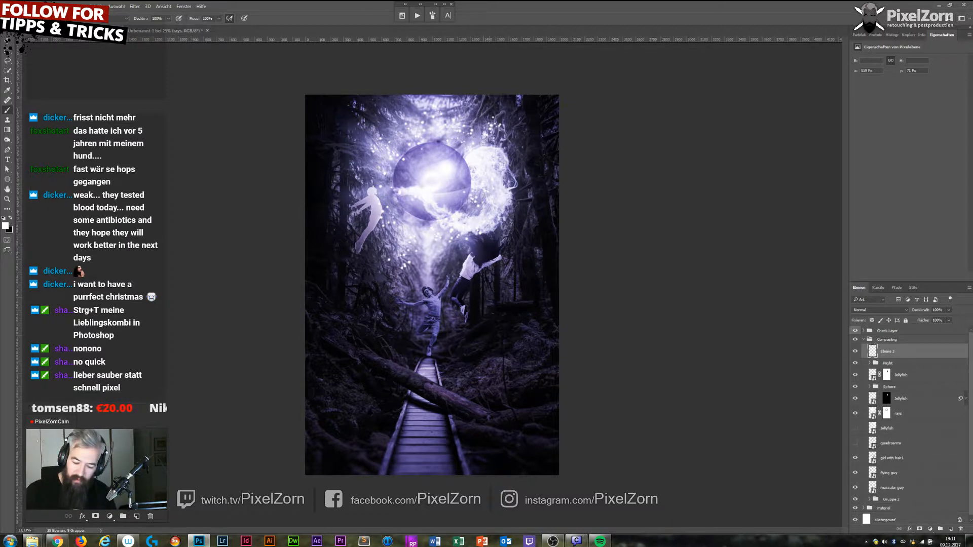
left_click_drag(389, 240, 366, 195)
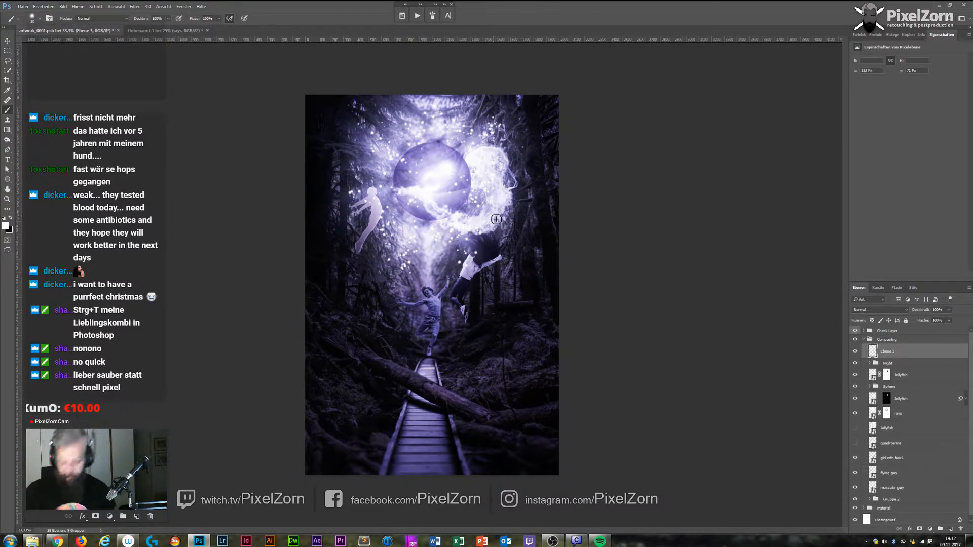
Create a new empty layer directly above the Night group, below Ebene 3.
key("ctrl+shift+alt+n")
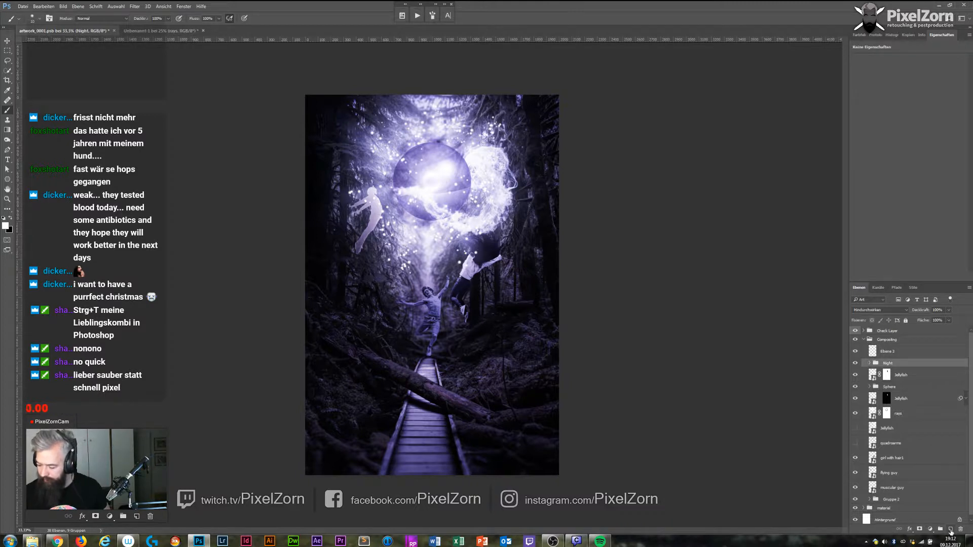
left_click(405, 180)
left_click(396, 168)
left_click(408, 149)
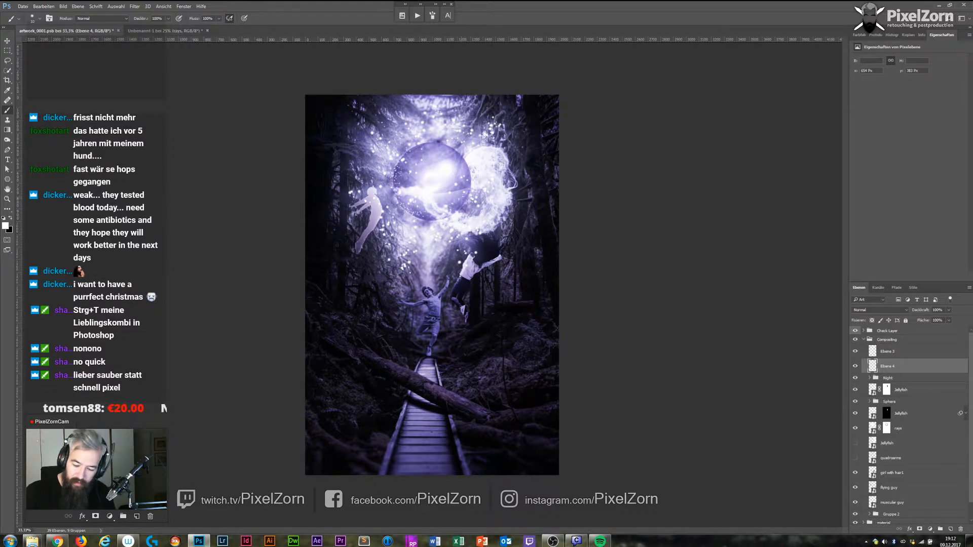
left_click(467, 142)
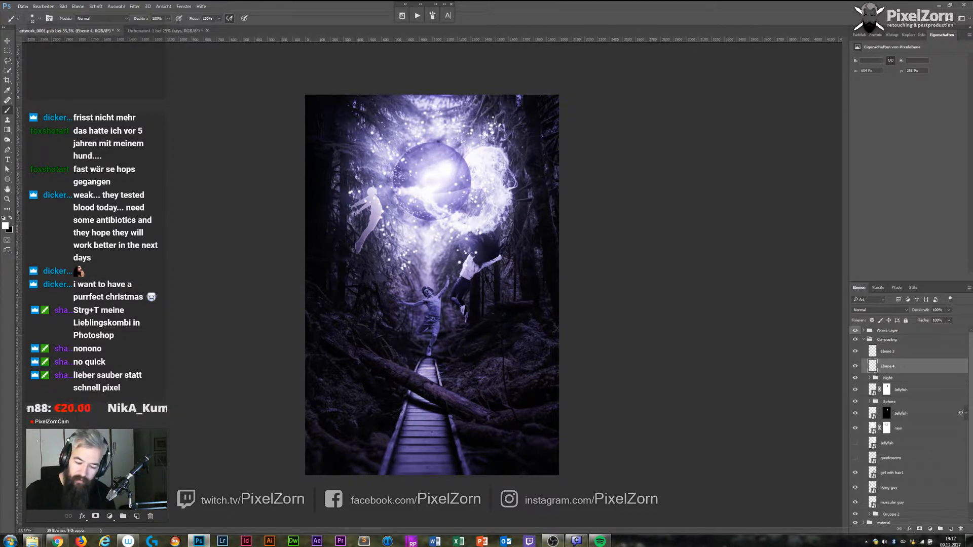
key("ctrl+alt+z")
key("ctrl+alt+z")
key("ctrl+alt+z")
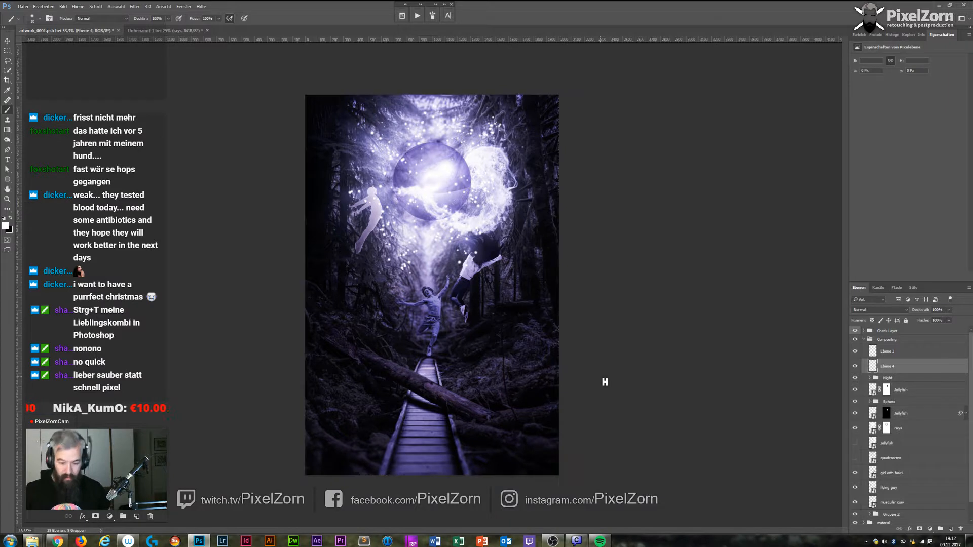
Paint small white sparkles on Ebene 4 along the sphere's lower and upper-left rim.
mouse_move(396, 196)
left_mouse_down()
mouse_move(406, 218)
mouse_move(458, 211)
left_mouse_up()
mouse_move(398, 190)
left_mouse_down()
mouse_move(444, 169)
mouse_move(452, 139)
left_mouse_up()
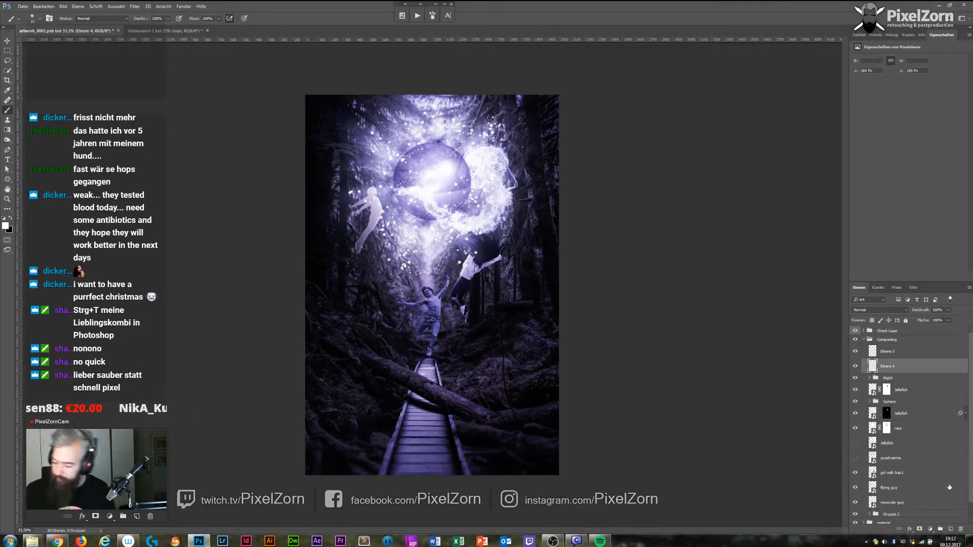
Create another empty layer and place it between Ebene 4 and the Night group.
left_click(951, 529)
left_click_drag(909, 362, 907, 387)
Rename Ebene 4 to "small" and Ebene 3 to "larger".
double_click(888, 366)
type("small")
key("Return")
double_click(887, 351)
type("larger")
key("Return")
Paint sparkles on Ebene 5 along the arms and legs of the floating girl and the muscular guy.
left_click(891, 382)
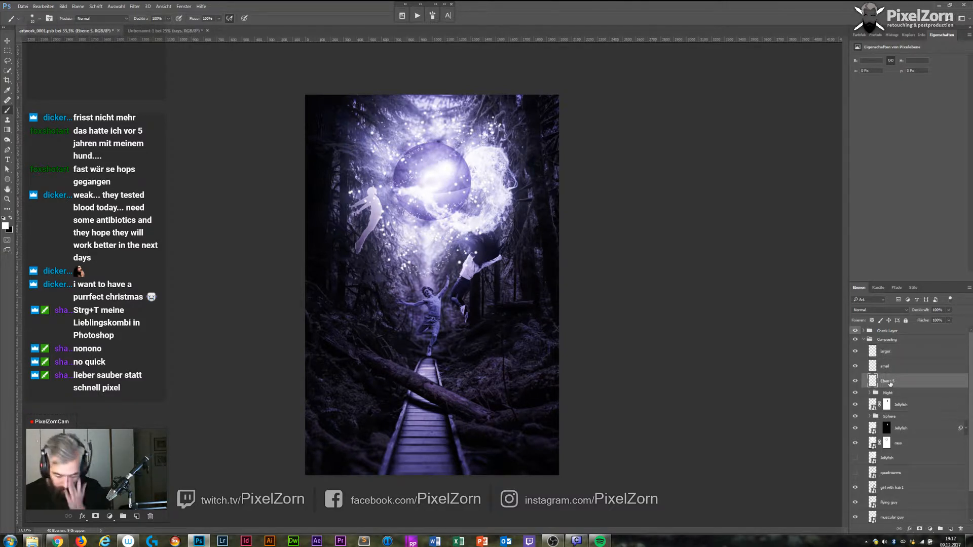
key("ctrl+plus")
key("ctrl+plus")
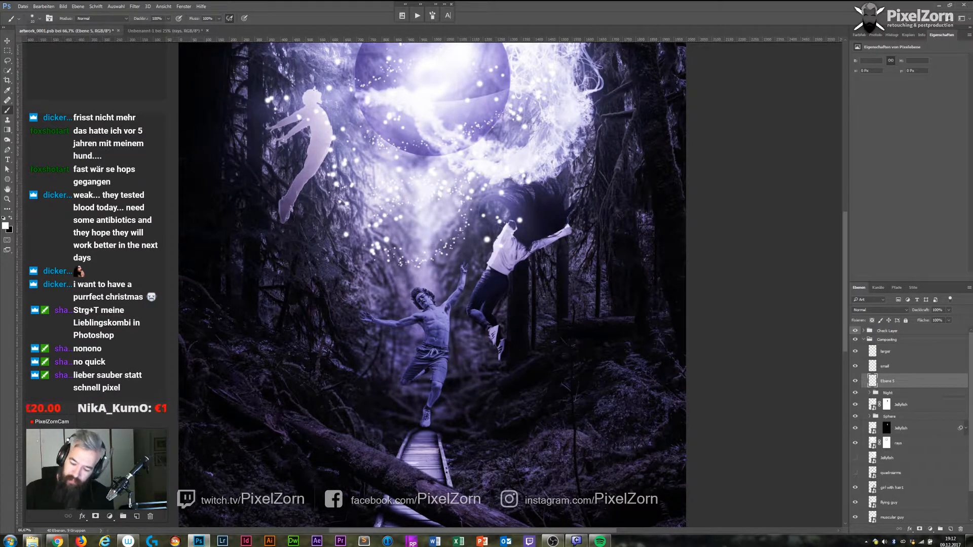
mouse_move(573, 241)
left_mouse_down()
mouse_move(552, 251)
mouse_move(568, 250)
mouse_move(561, 300)
left_mouse_up()
mouse_move(534, 261)
left_mouse_down()
mouse_move(513, 285)
mouse_move(506, 326)
left_mouse_up()
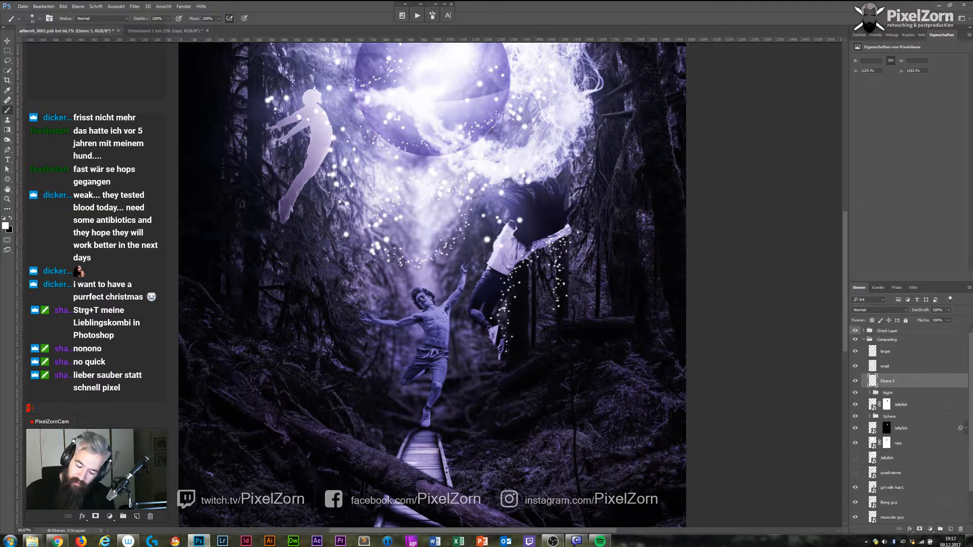
mouse_move(431, 437)
left_mouse_down()
mouse_move(443, 408)
mouse_move(442, 387)
mouse_move(428, 379)
left_mouse_up()
left_click_drag(409, 333, 363, 326)
left_click_drag(455, 315, 470, 265)
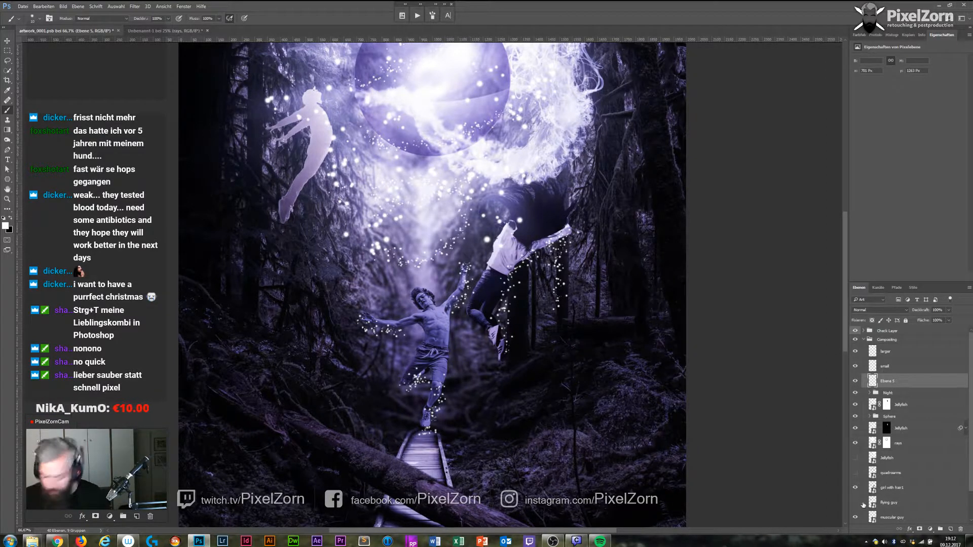
Hide the flying guy layer and rename Ebene 5 to "sparkles on people".
left_click(856, 502)
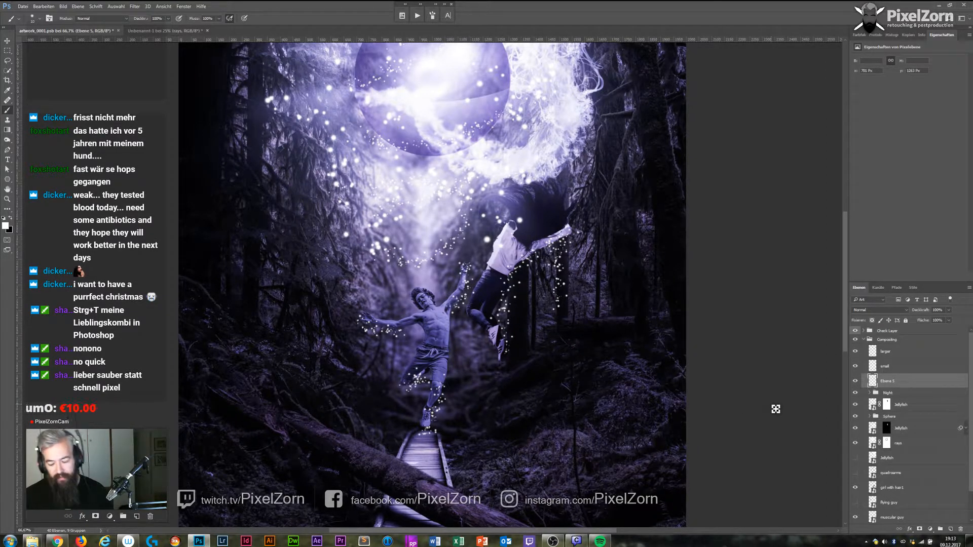
left_click_drag(527, 149, 526, 204)
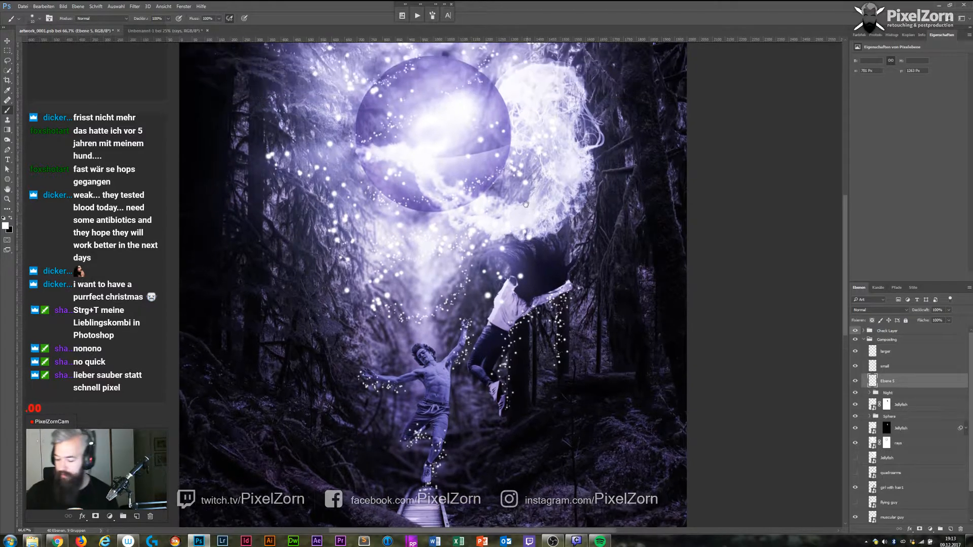
double_click(887, 380)
type("sparkles on people")
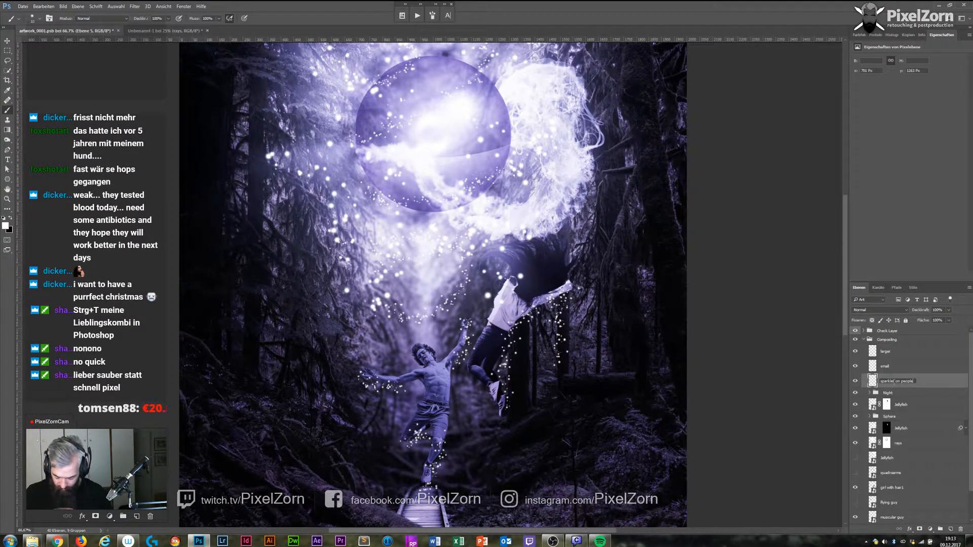
key("Return")
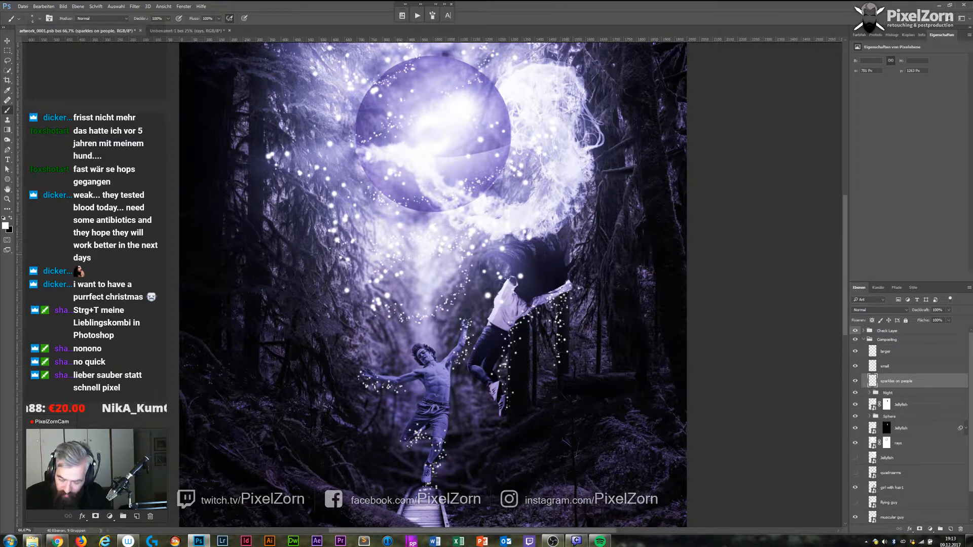
Add an empty layer above the sparkles on people layer and group both as "sparkles on people".
key("ctrl+g")
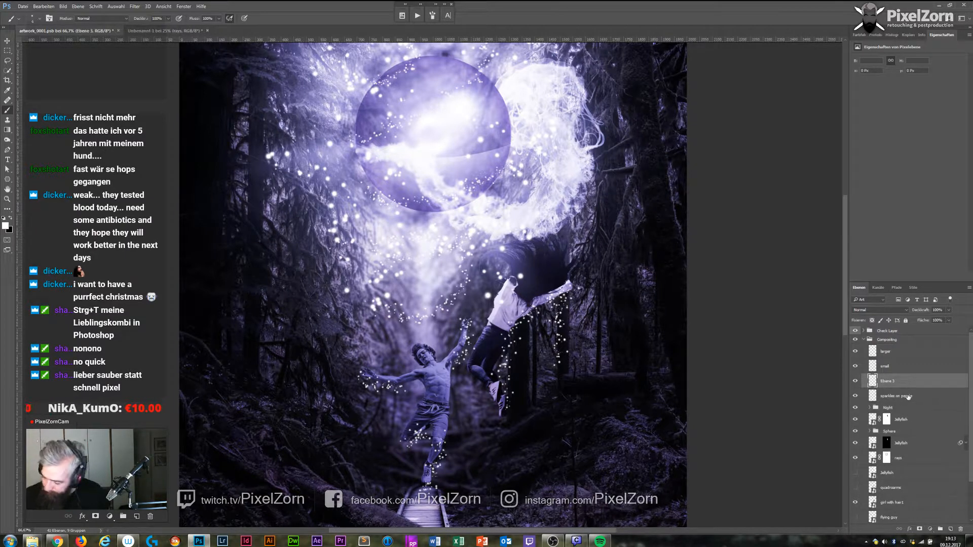
double_click(891, 378)
type("sparkles on people")
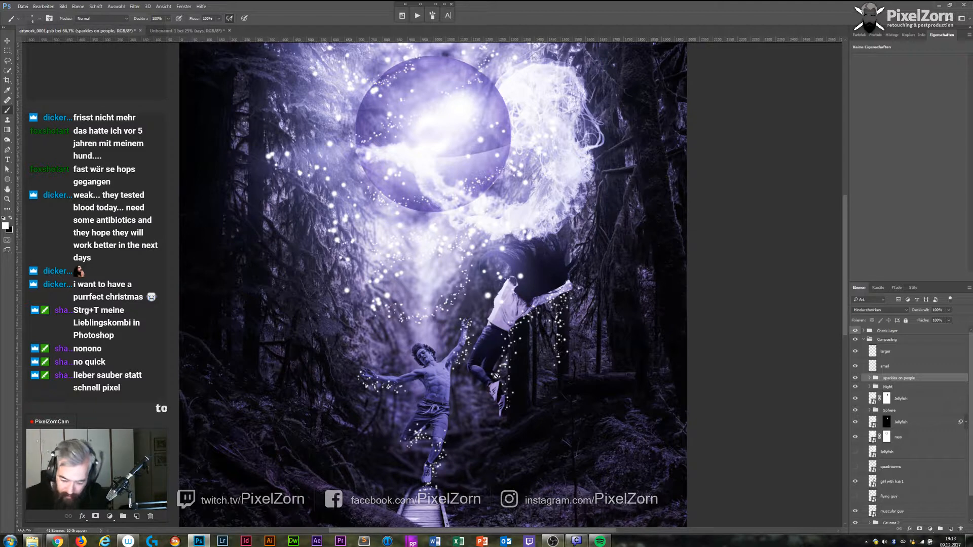
key("ctrl+shift+alt+n")
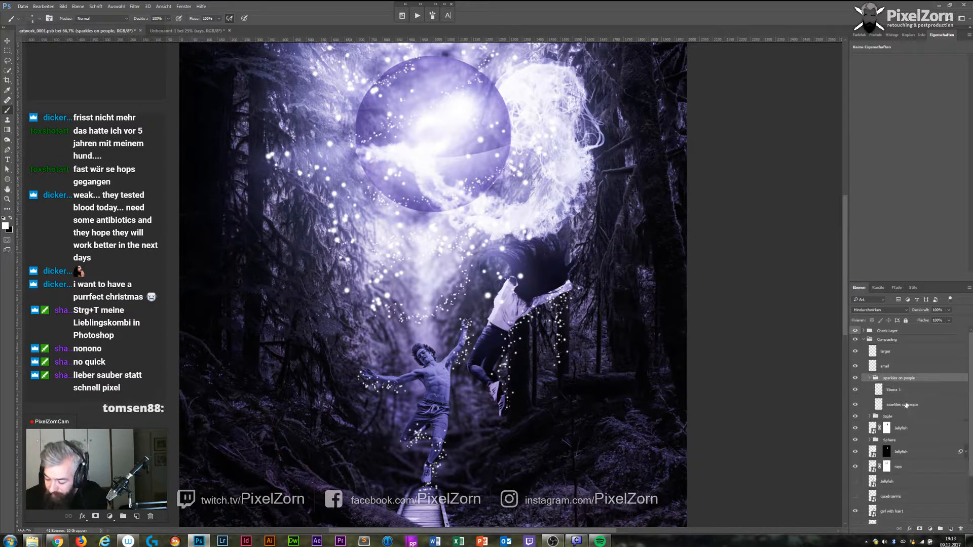
Reduce the sparkle brush's scattering with trial strokes around the muscular guy, and clear those strokes from Ebene 3.
mouse_move(413, 382)
left_mouse_down()
mouse_move(404, 387)
mouse_move(376, 350)
left_mouse_up()
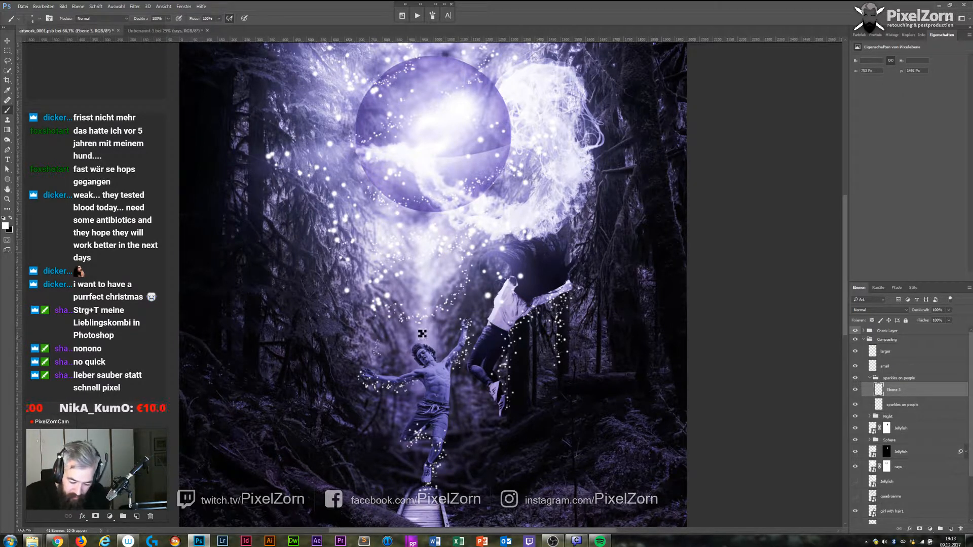
left_click(554, 302)
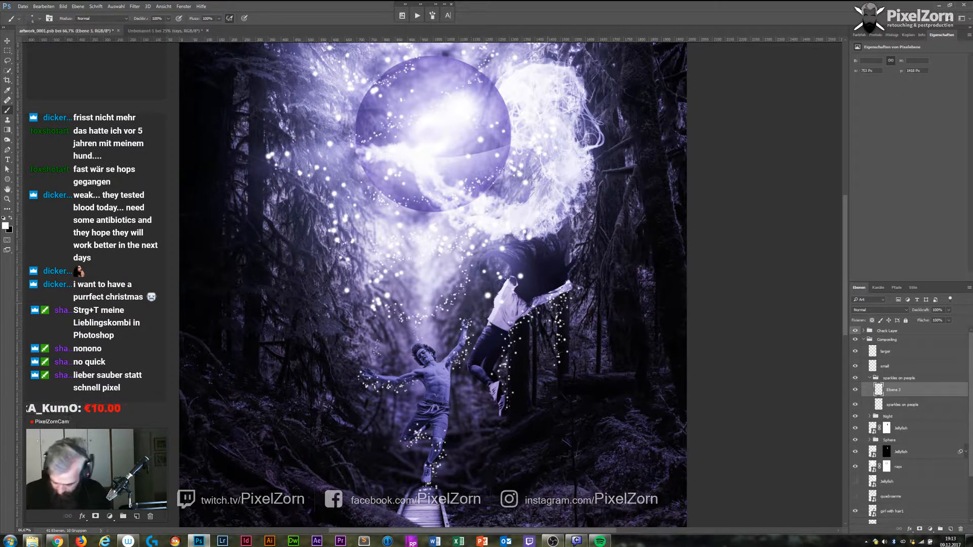
left_click(433, 16)
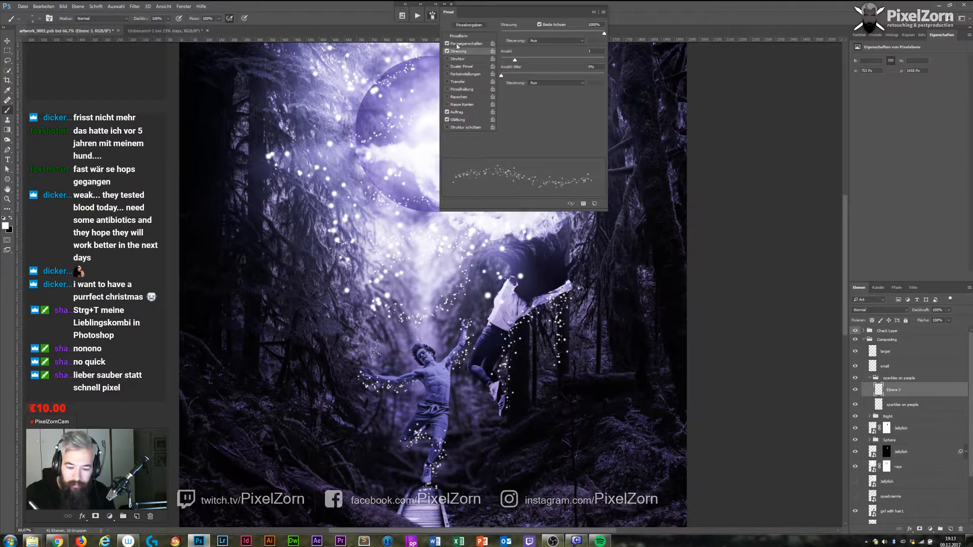
left_click_drag(515, 60, 492, 51)
left_click(642, 19)
left_click_drag(384, 338, 384, 327)
left_click_drag(373, 376, 371, 372)
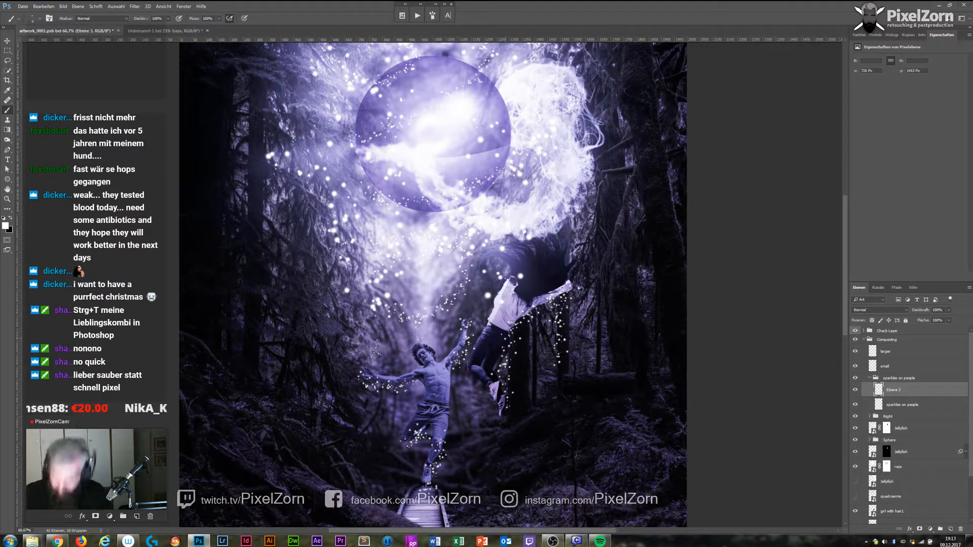
left_click(434, 16)
left_click_drag(601, 33, 569, 33)
left_click(623, 15)
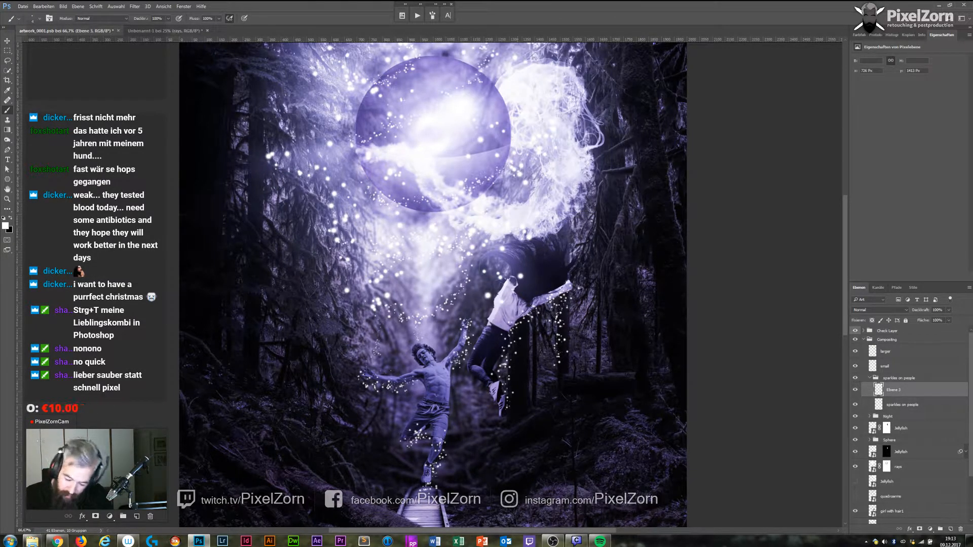
key("ctrl+a")
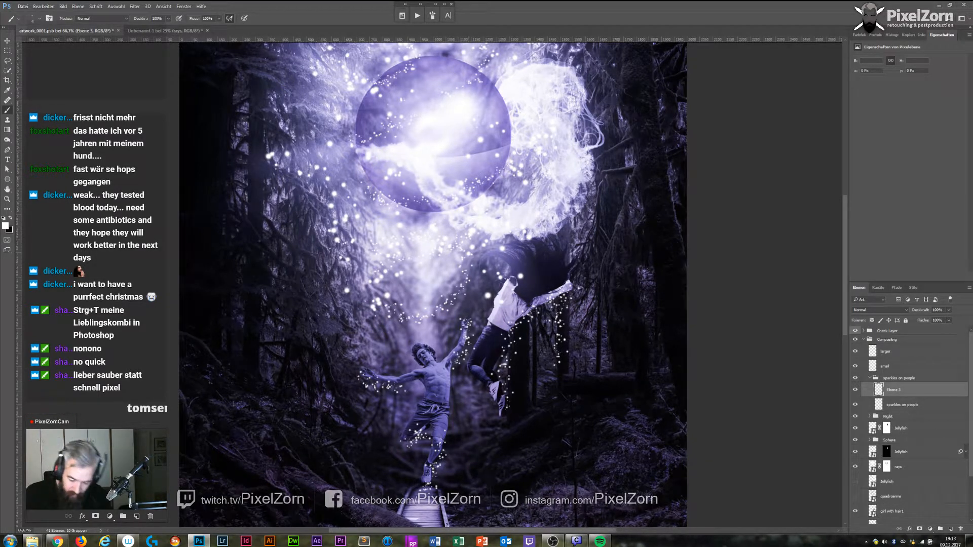
Paint fine sparkles on Ebene 3 over the muscular guy's legs, torso and arms and over the floating girl.
left_click_drag(430, 476, 433, 446)
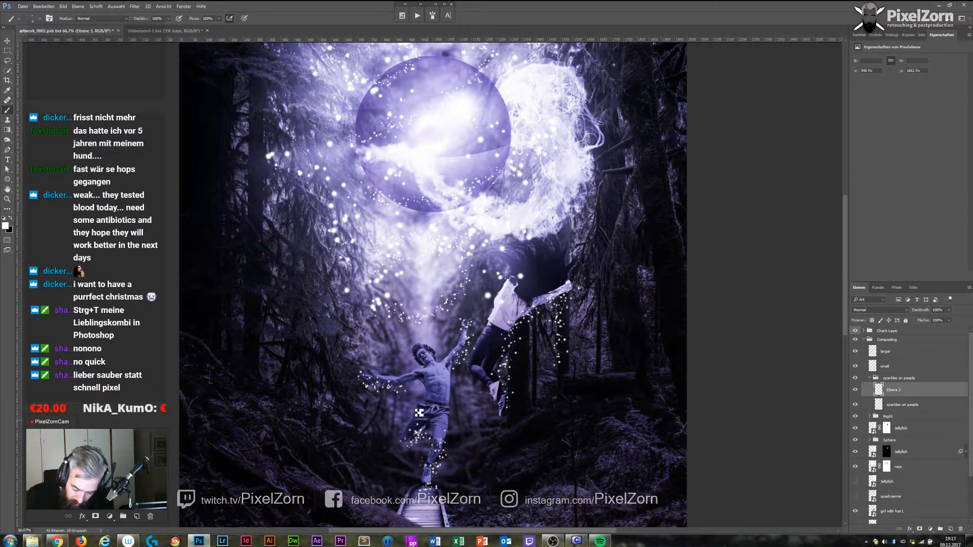
mouse_move(430, 400)
left_mouse_down()
mouse_move(421, 372)
mouse_move(398, 377)
left_mouse_up()
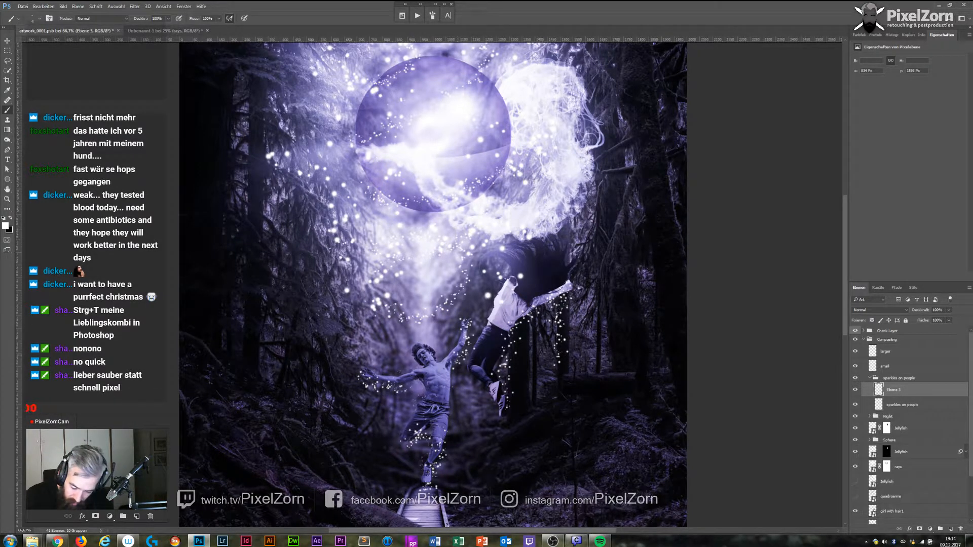
left_click_drag(437, 363, 428, 371)
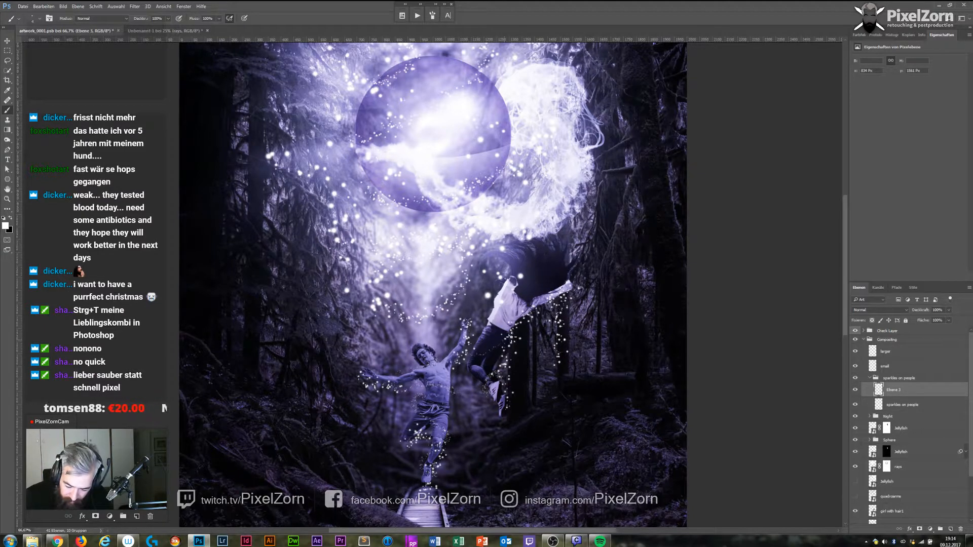
left_click_drag(512, 339, 541, 291)
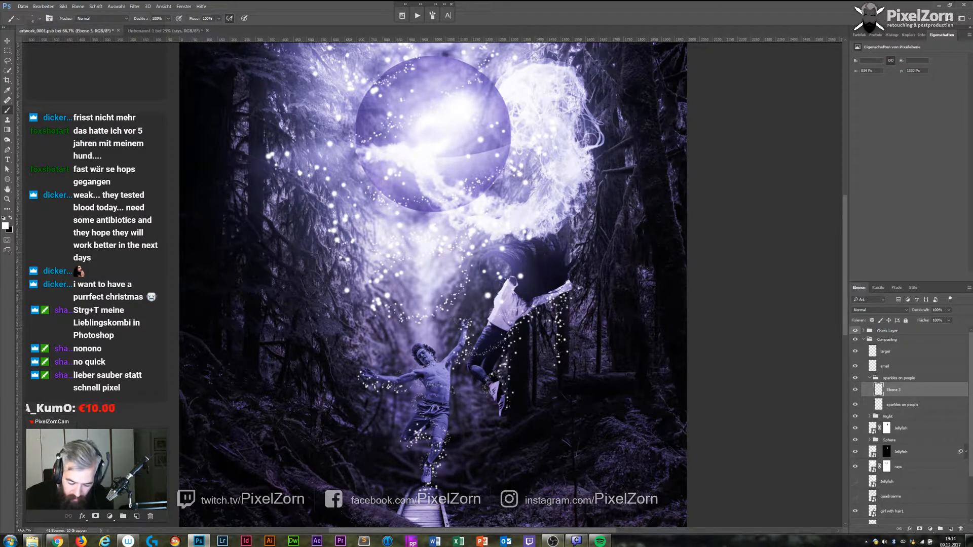
left_click_drag(424, 373, 377, 365)
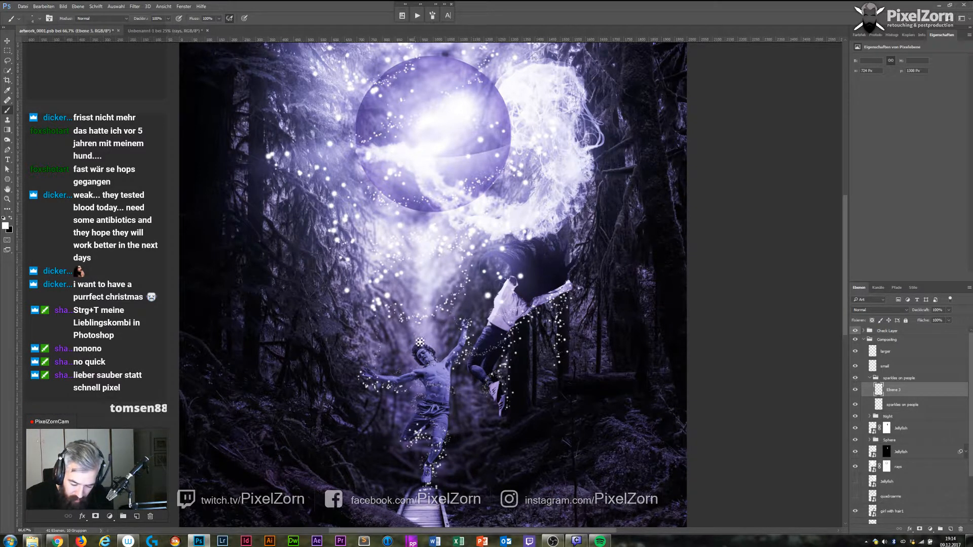
left_click(506, 249)
left_click(560, 213)
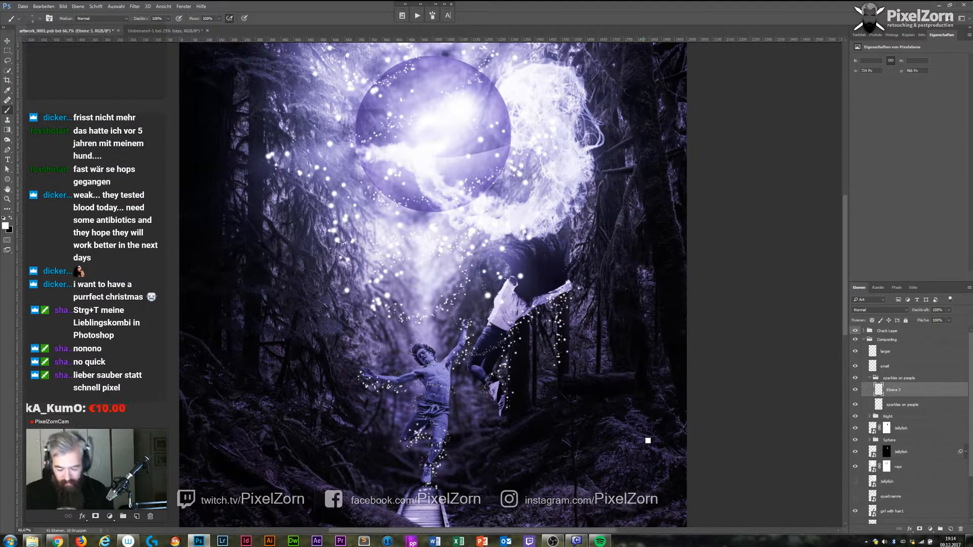
Create another empty layer above Ebene 3 and paint sparkles where the fallen trunk crosses the boardwalk's edge.
key("ctrl+minus")
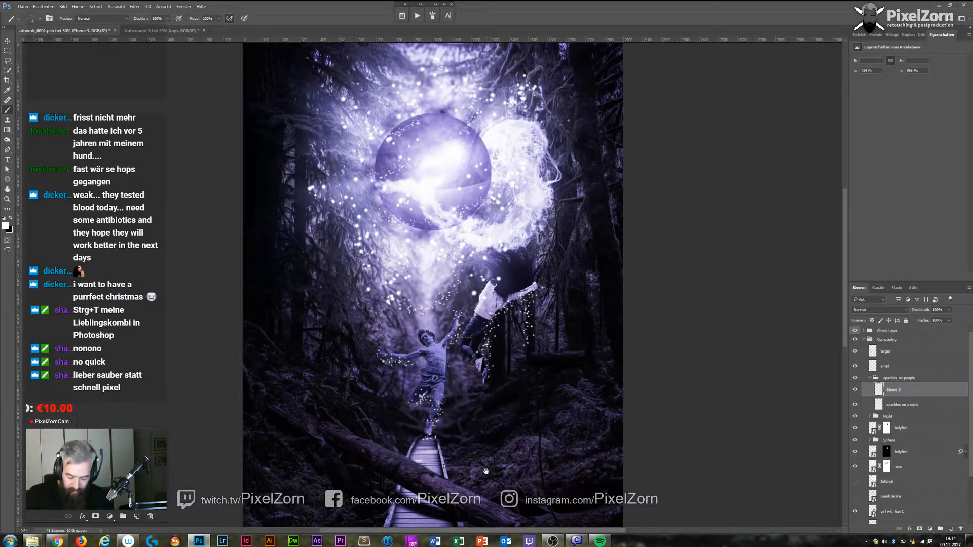
left_click_drag(486, 474, 551, 374)
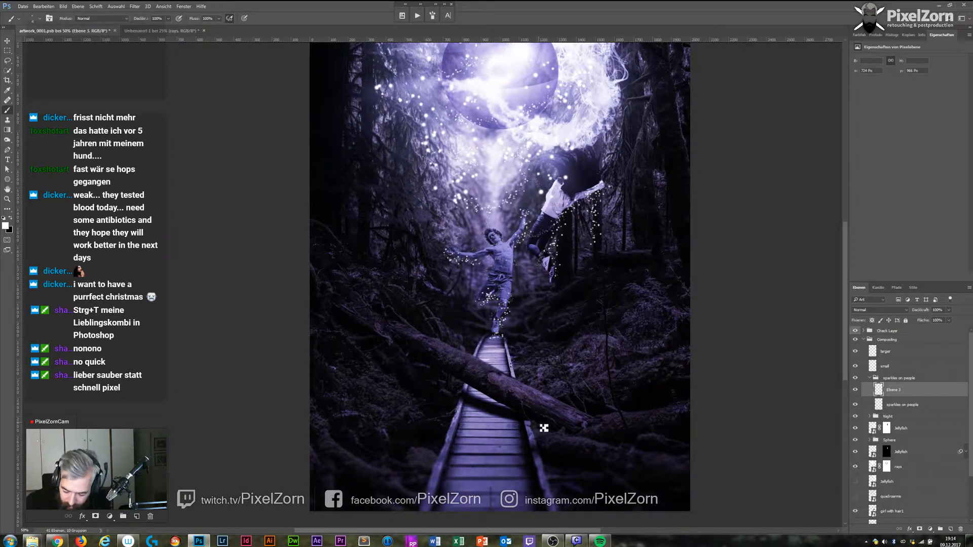
left_click(949, 529)
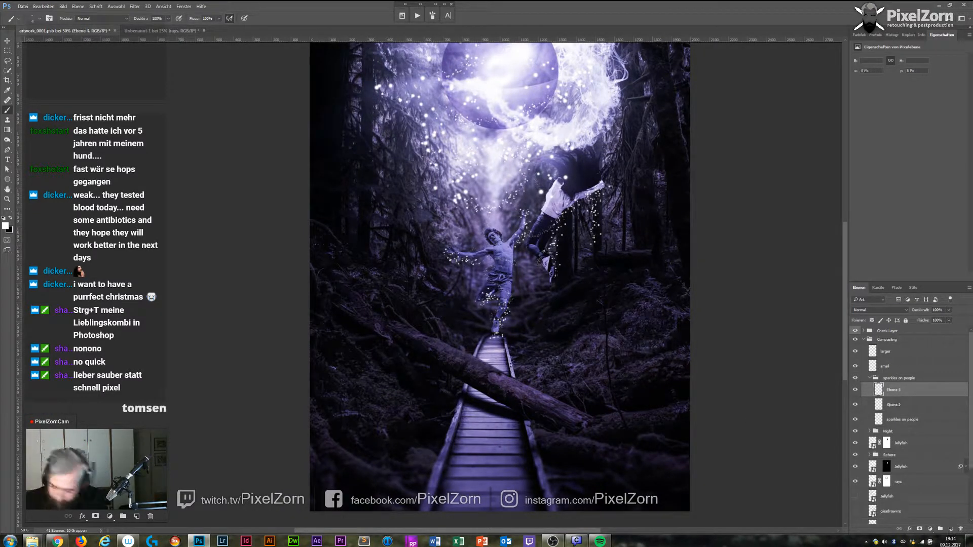
mouse_move(546, 400)
left_mouse_down()
mouse_move(559, 398)
mouse_move(549, 429)
left_mouse_up()
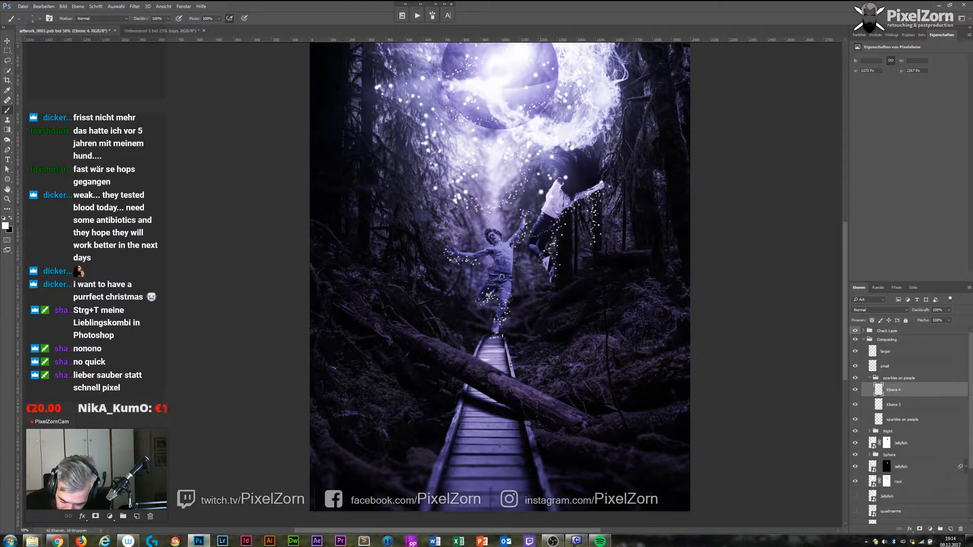
left_click_drag(512, 395, 512, 400)
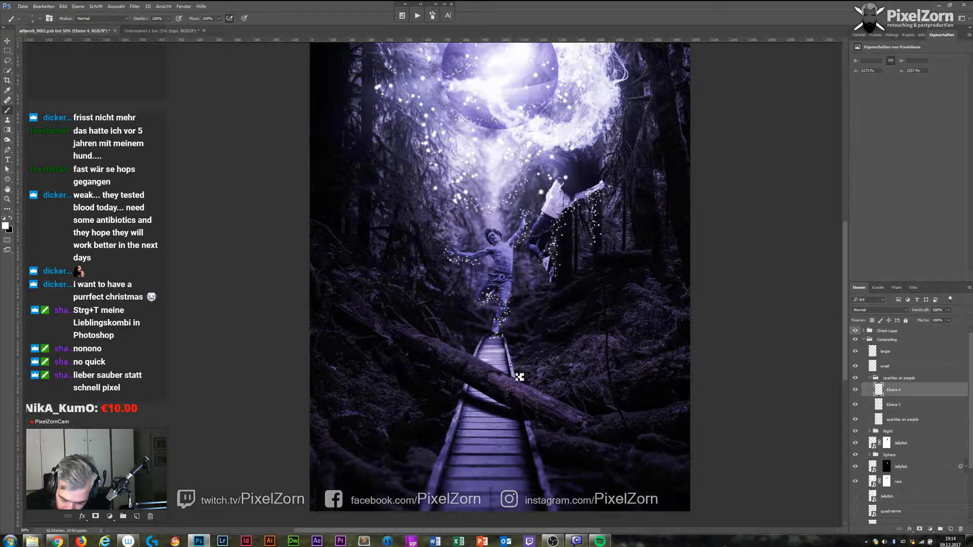
mouse_move(518, 353)
left_mouse_down()
mouse_move(522, 361)
mouse_move(525, 344)
left_mouse_up()
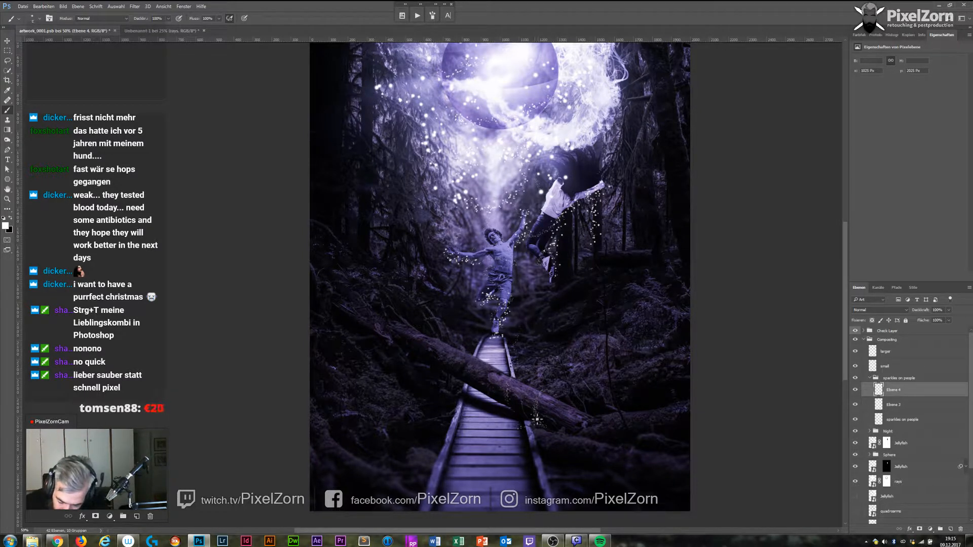
Extend the sparkles on Ebene 4 across the boardwalk, along the right-hand root and up the fallen trunk's left end.
left_click_drag(512, 412, 489, 420)
left_click_drag(661, 416, 606, 428)
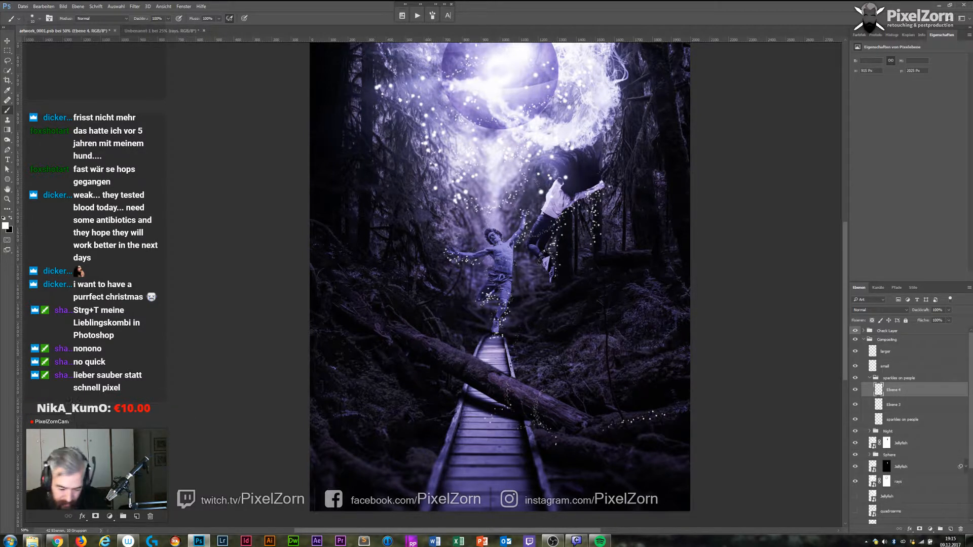
left_click_drag(384, 311, 429, 344)
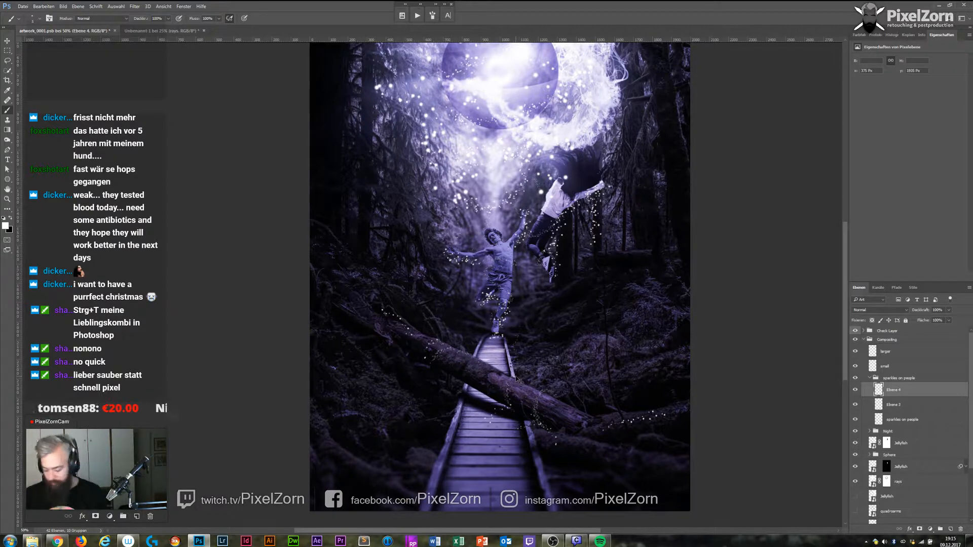
Collapse the sparkles on people group and hide the two visible Jellyfish layers.
key("ctrl+minus")
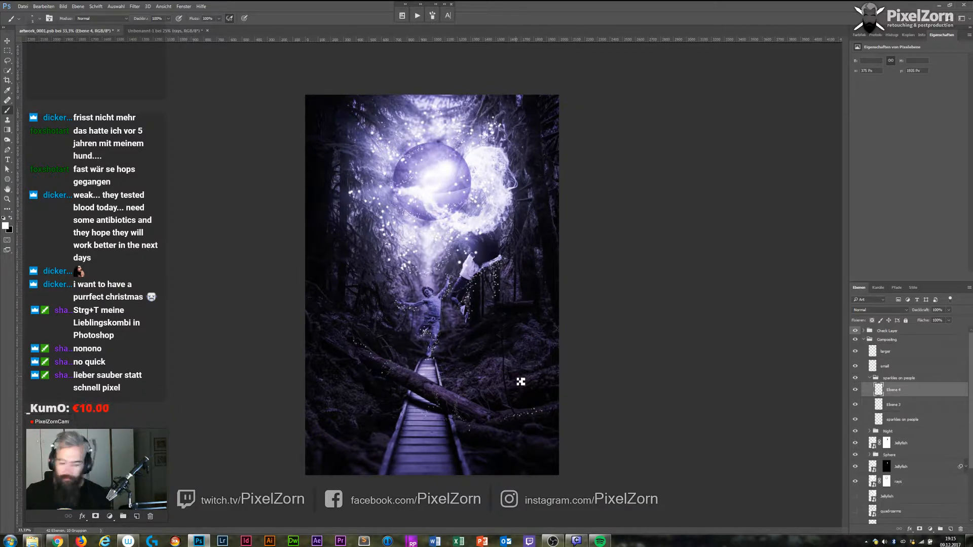
left_click(872, 380)
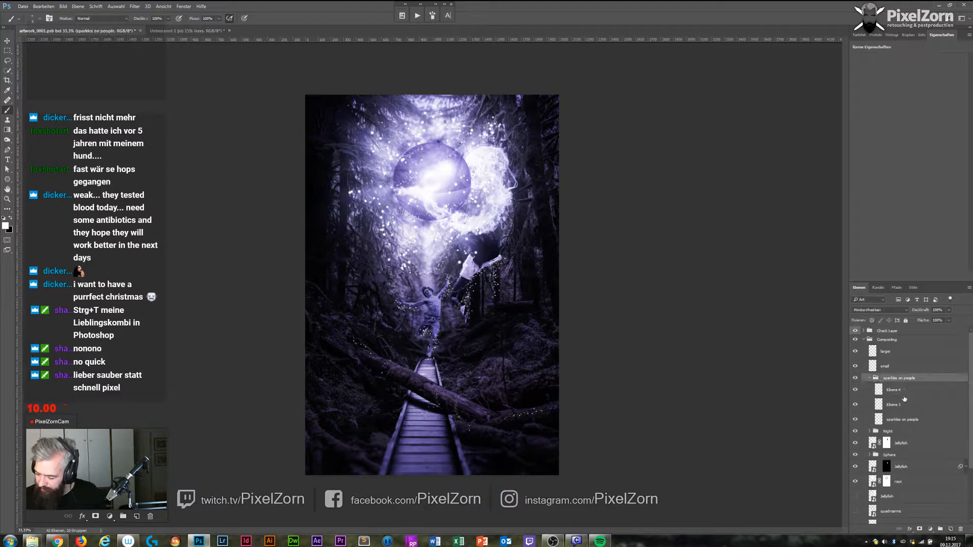
left_click(870, 378)
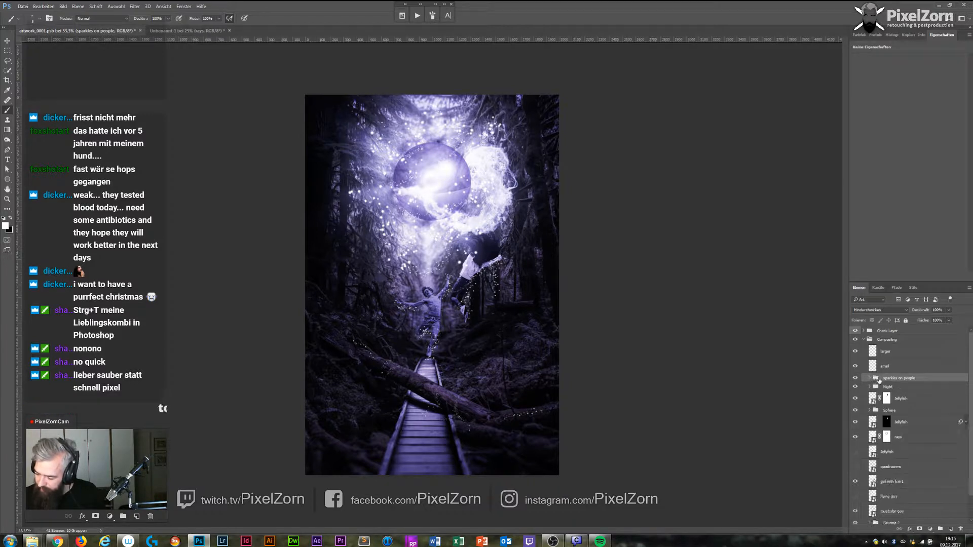
left_click(856, 422)
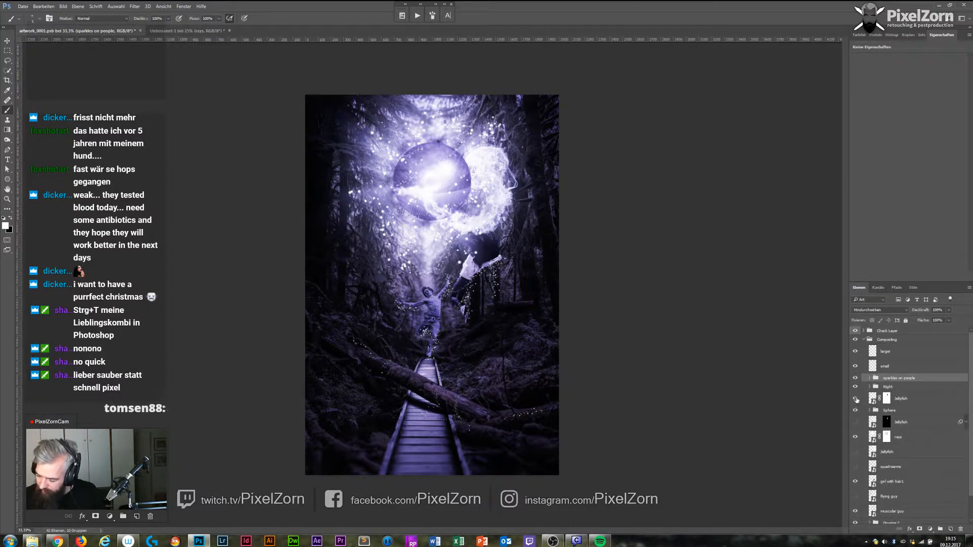
left_click(856, 399)
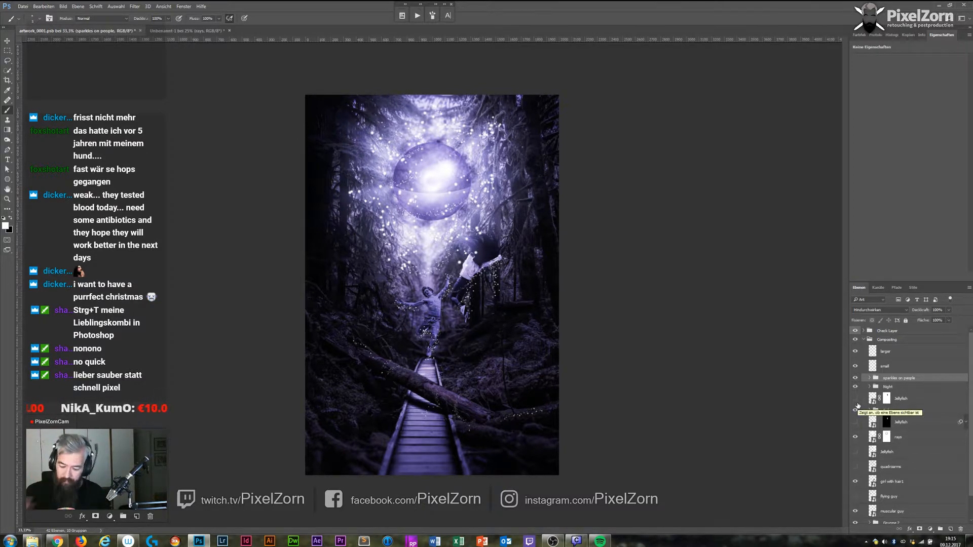
Add an outer glow to the larger sparkle layer, using the muted violet #9e87c3 sampled from the artwork.
left_click(896, 367)
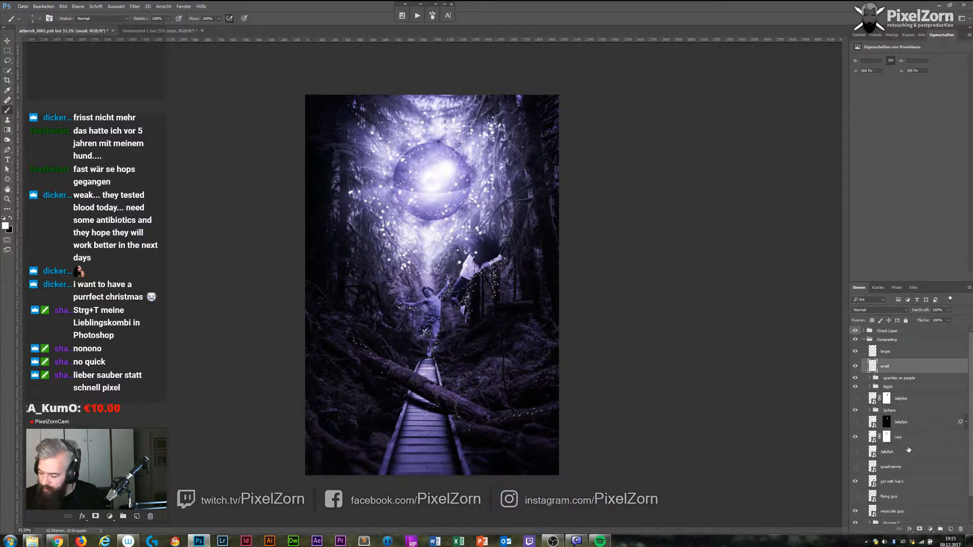
left_click(893, 355)
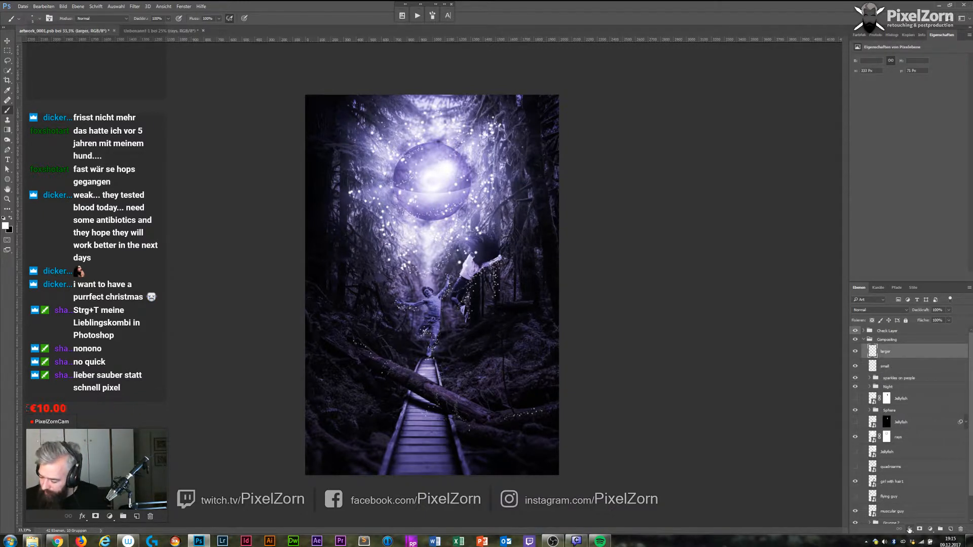
left_click(910, 529)
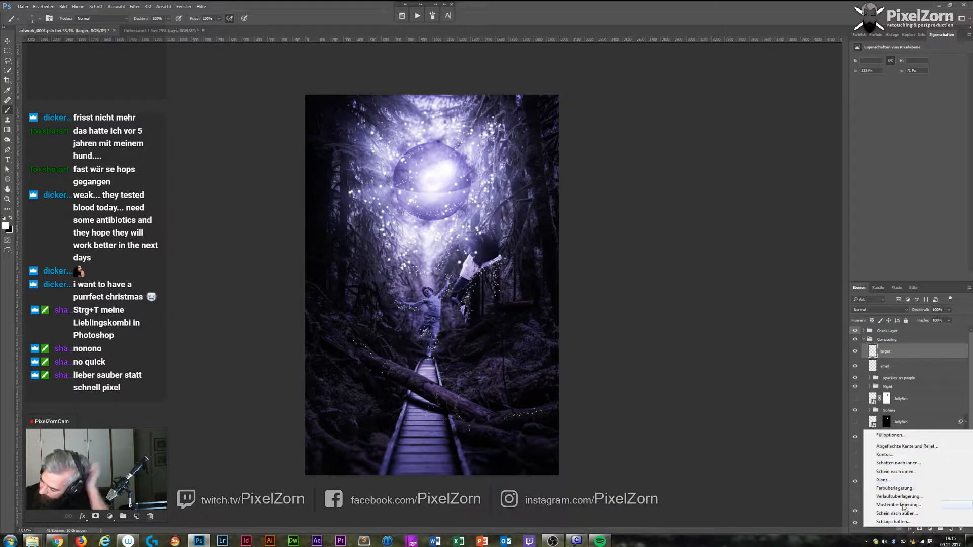
left_click(906, 514)
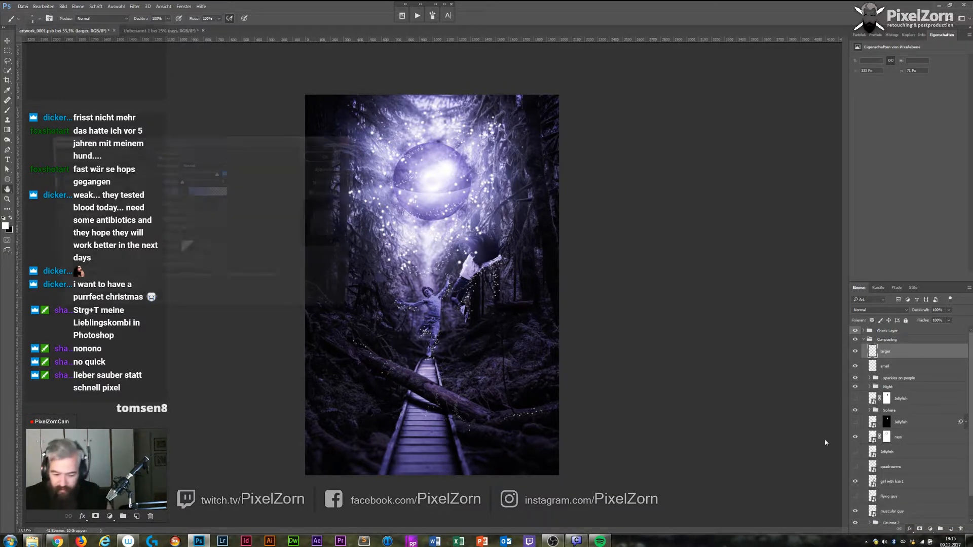
left_click_drag(286, 143, 776, 229)
left_click(661, 276)
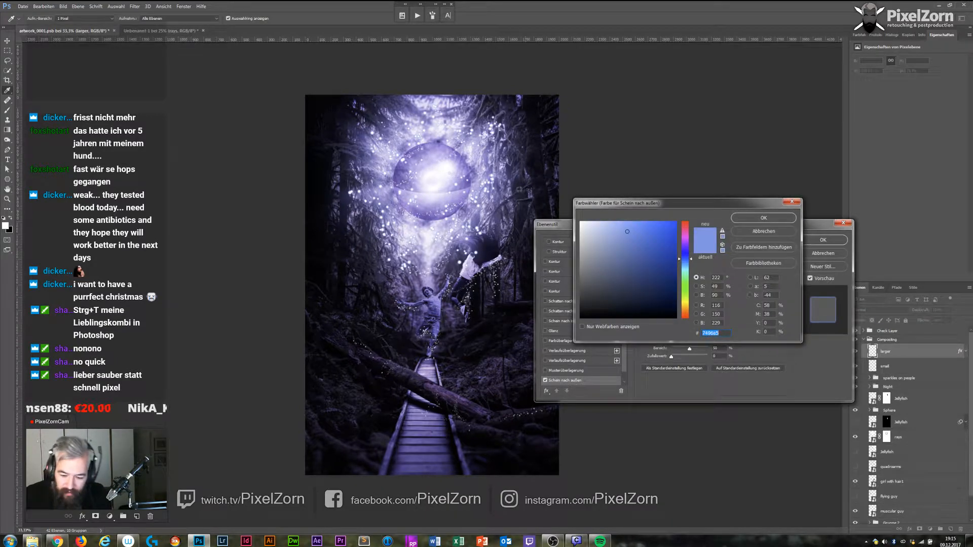
left_click(509, 191)
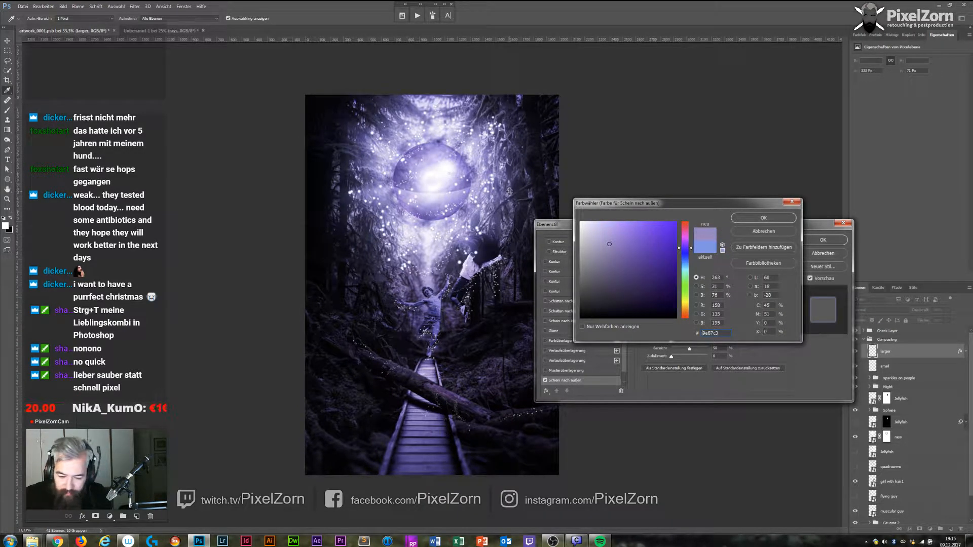
left_click(763, 218)
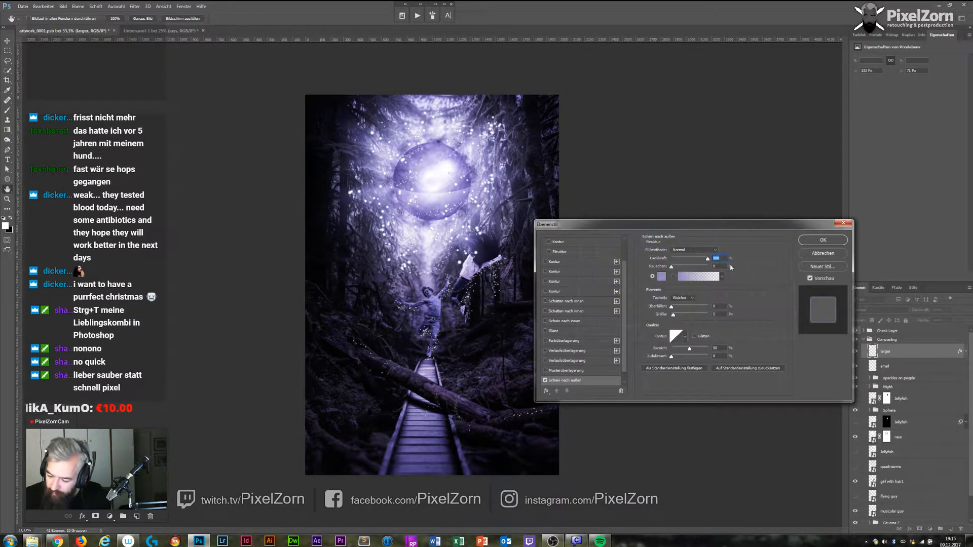
Set the outer glow's size to 29 px and its blend mode to Strahlendes Licht, comparing the image with and without it.
left_click_drag(675, 318, 677, 318)
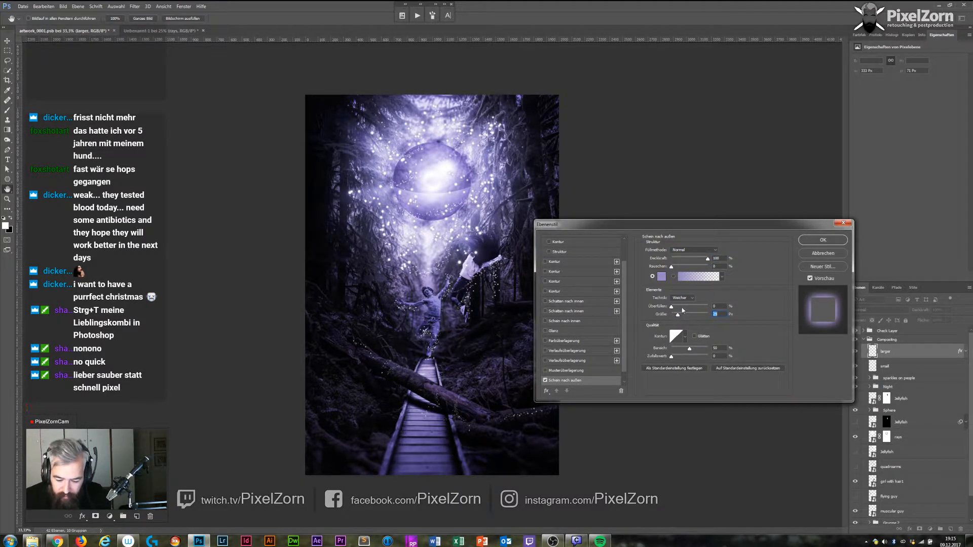
left_click(693, 249)
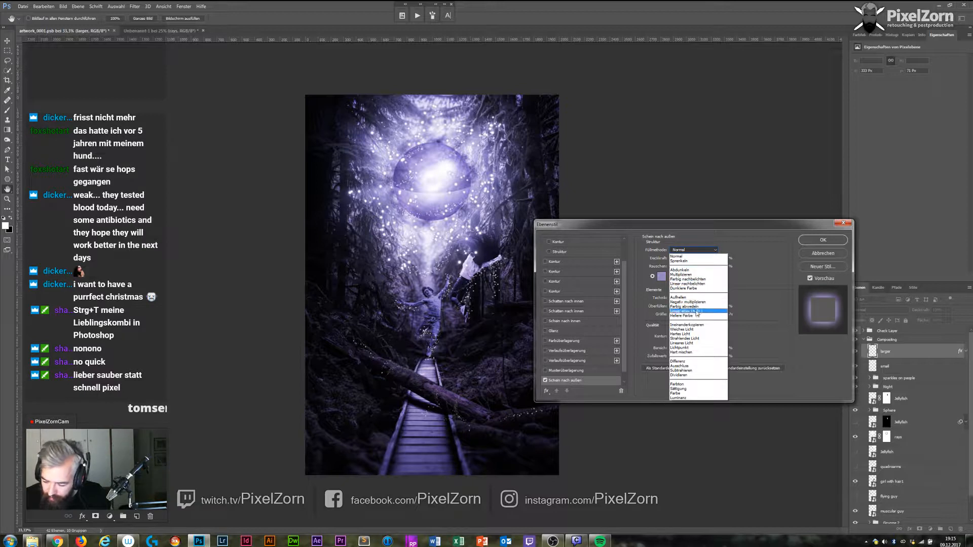
left_click(698, 339)
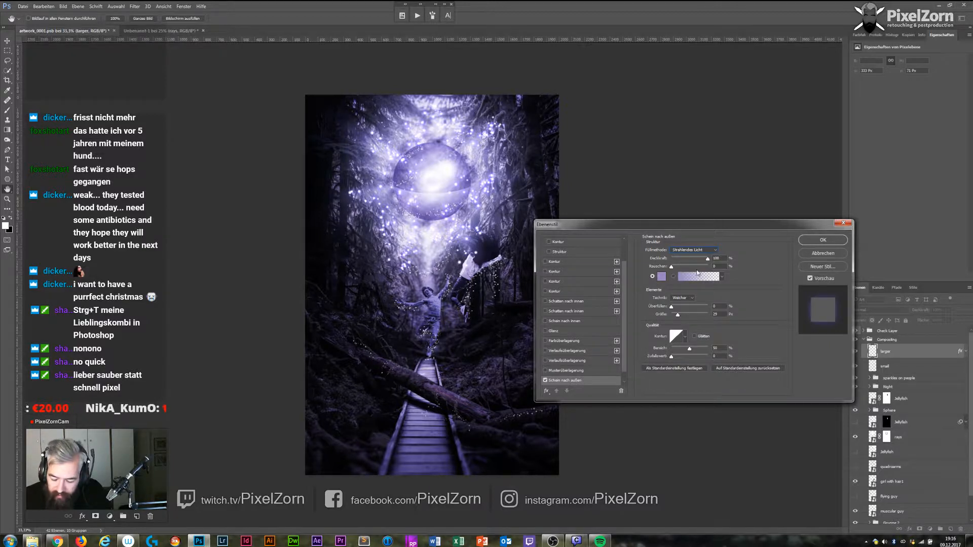
left_click(545, 381)
left_click(546, 381)
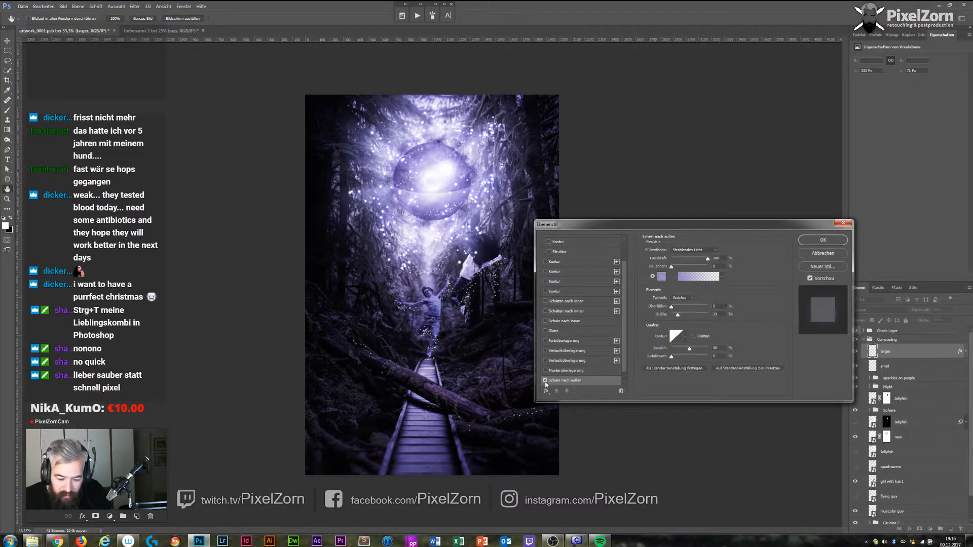
left_click(545, 384)
left_click(545, 383)
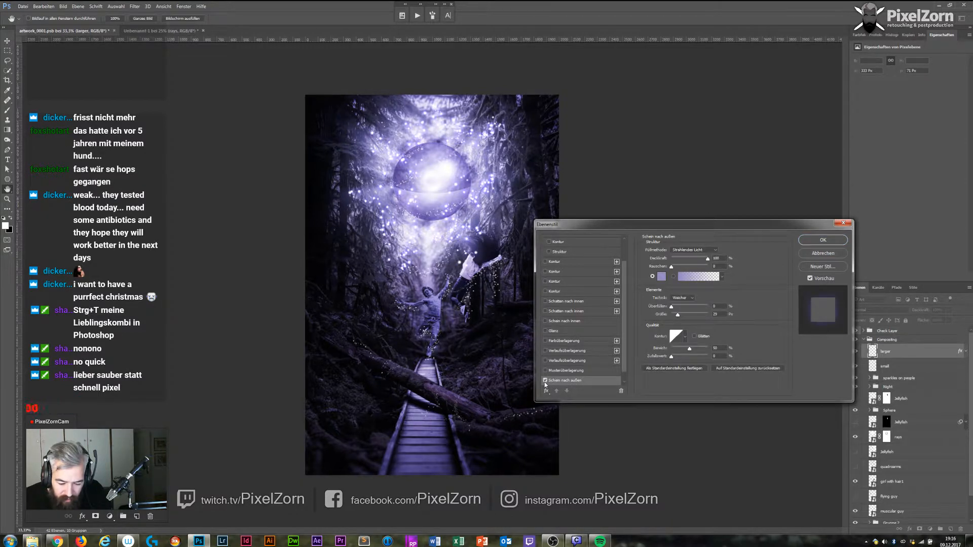
Add a drop shadow in Negativ multiplizieren mode, coloured with the same #9e87c3 as the outer glow.
scroll(624, 360, "down", 1)
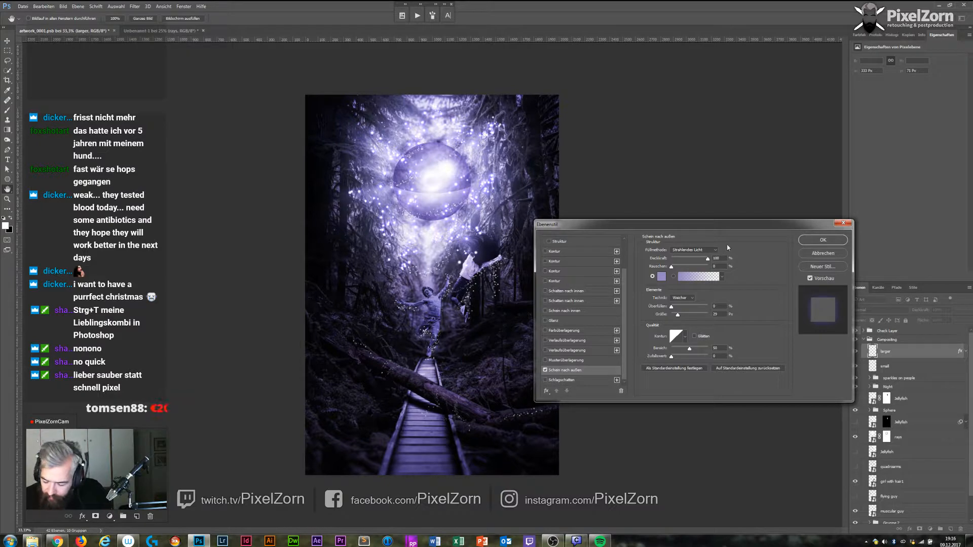
left_click(662, 278)
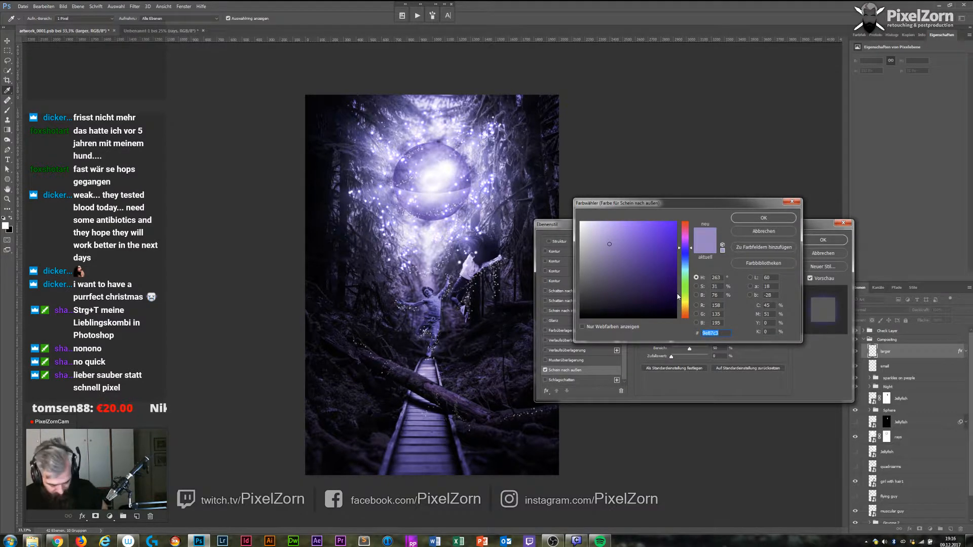
left_click(764, 217)
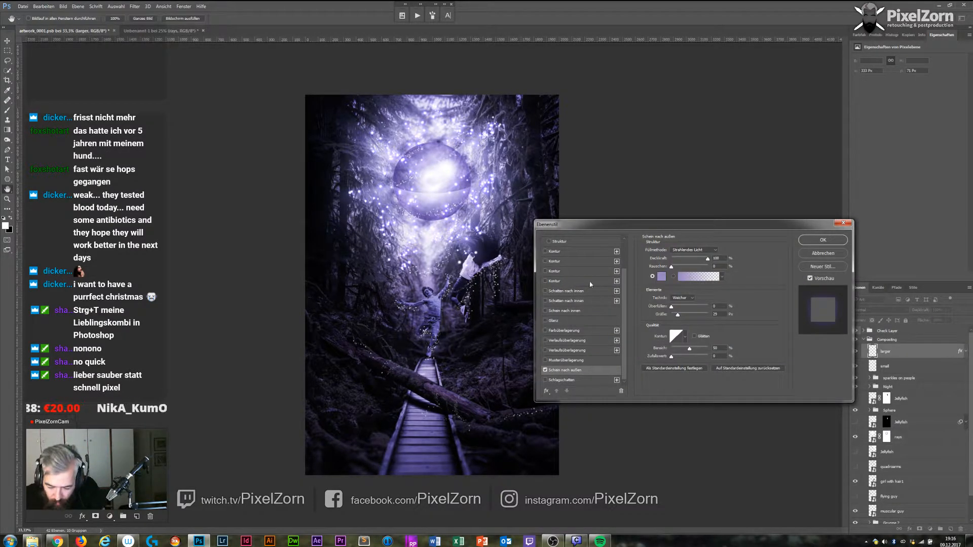
left_click(553, 381)
left_click(714, 252)
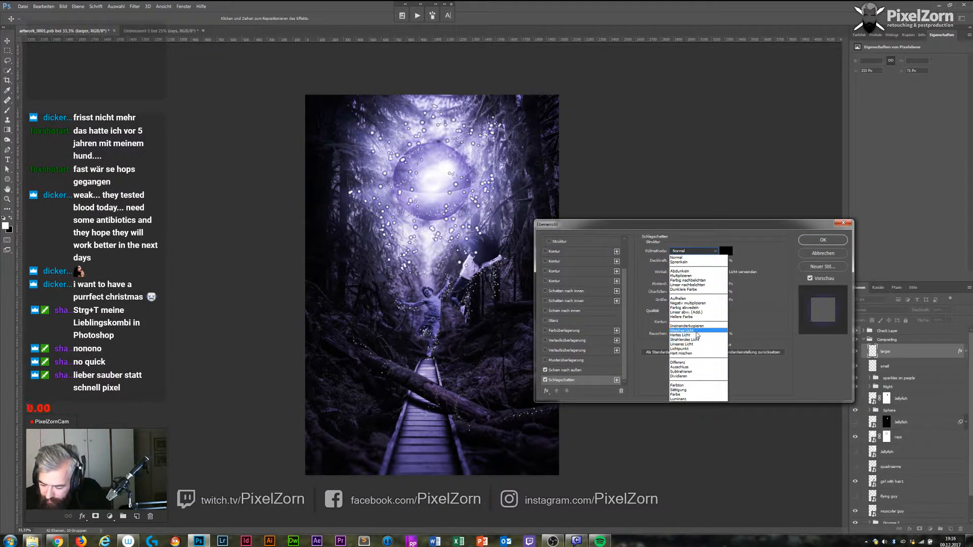
left_click(695, 304)
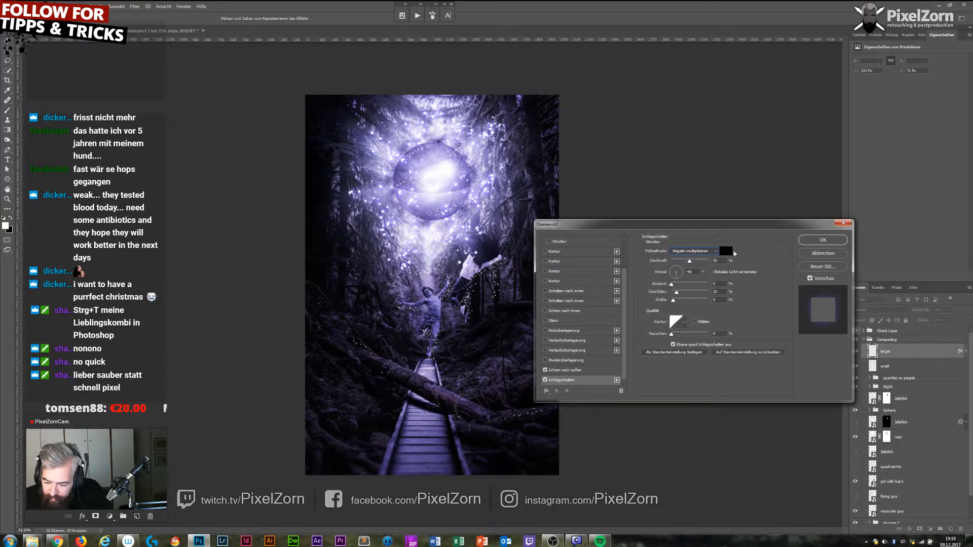
left_click(729, 251)
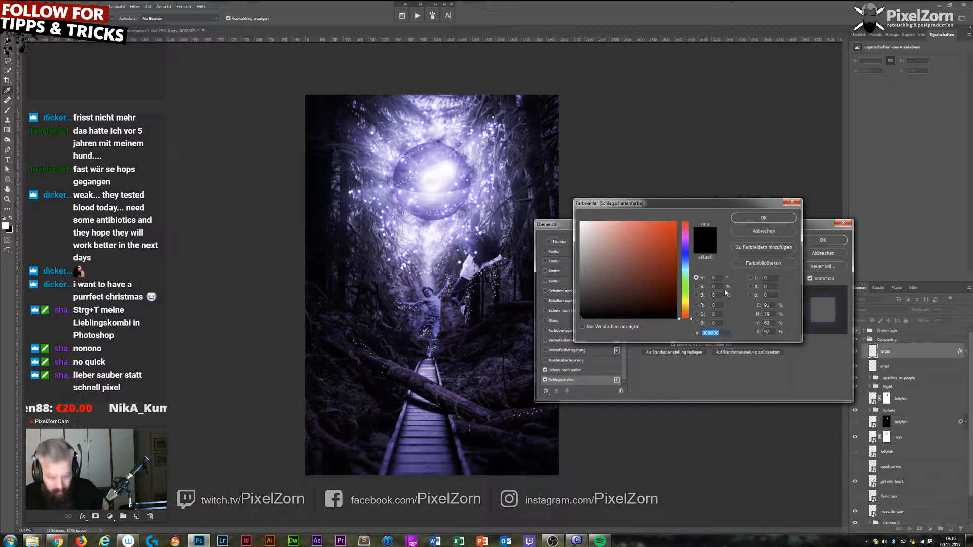
type("9e87c3")
left_click(765, 217)
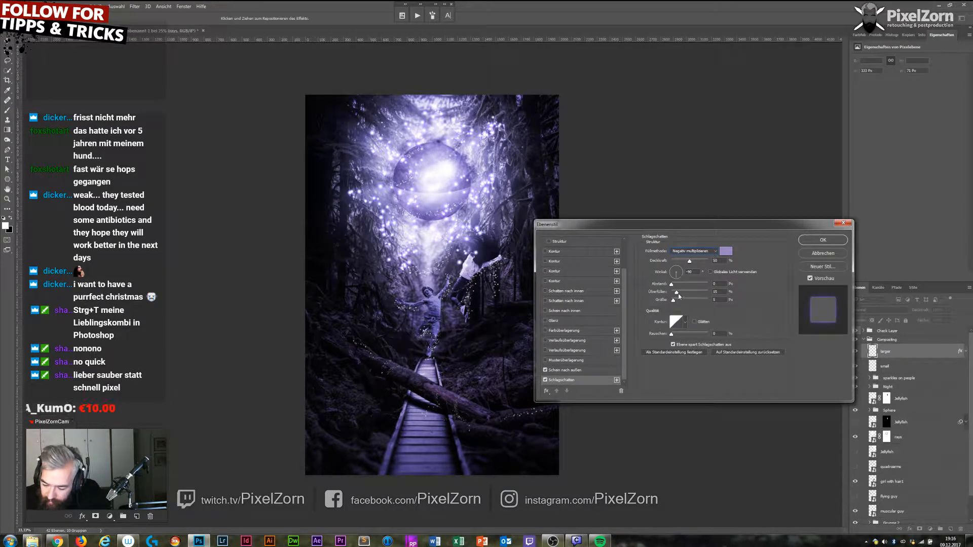
Increase the drop shadow's size to 24 px, reduce its spread and apply the layer style.
left_click_drag(676, 296, 675, 302)
mouse_move(674, 303)
left_mouse_down()
mouse_move(688, 301)
mouse_move(672, 302)
mouse_move(675, 293)
left_mouse_up()
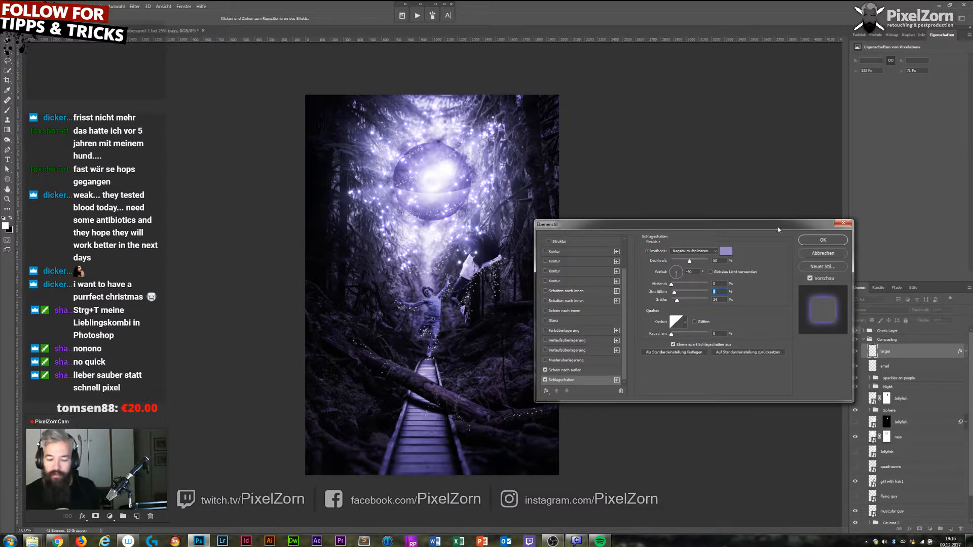
left_click(825, 240)
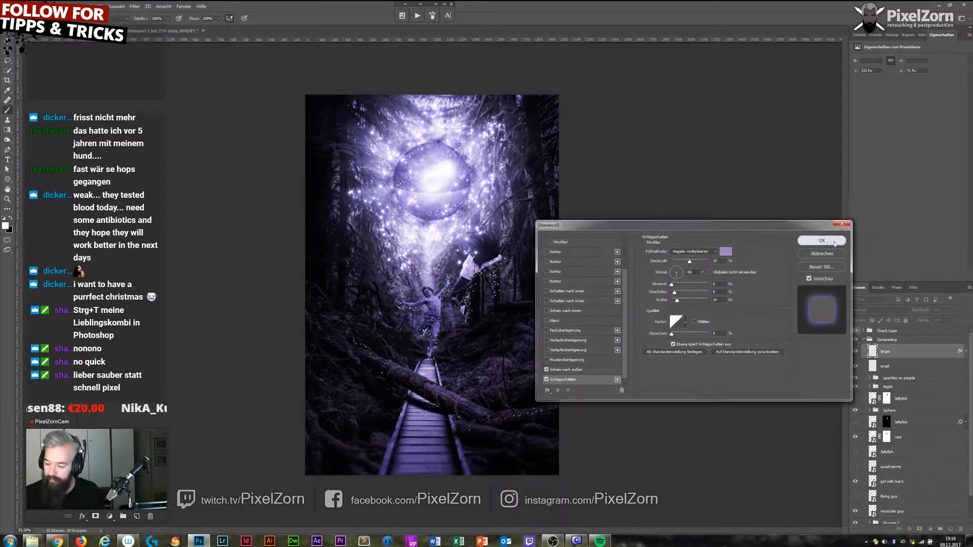
Copy the larger layer's effects to small and the three layers in the sparkles on people group, and save the file.
left_click_drag(959, 356, 955, 370)
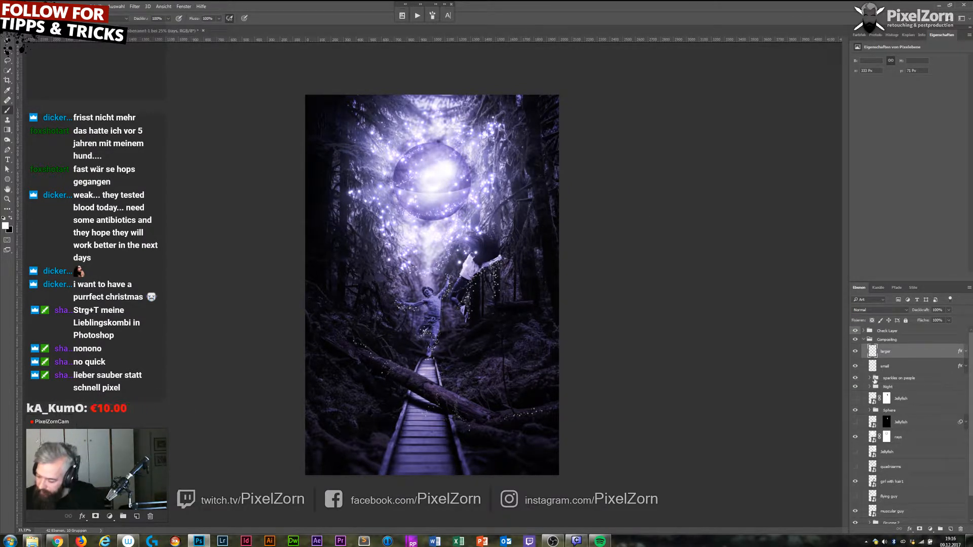
left_click(870, 378)
left_click_drag(960, 367, 958, 419)
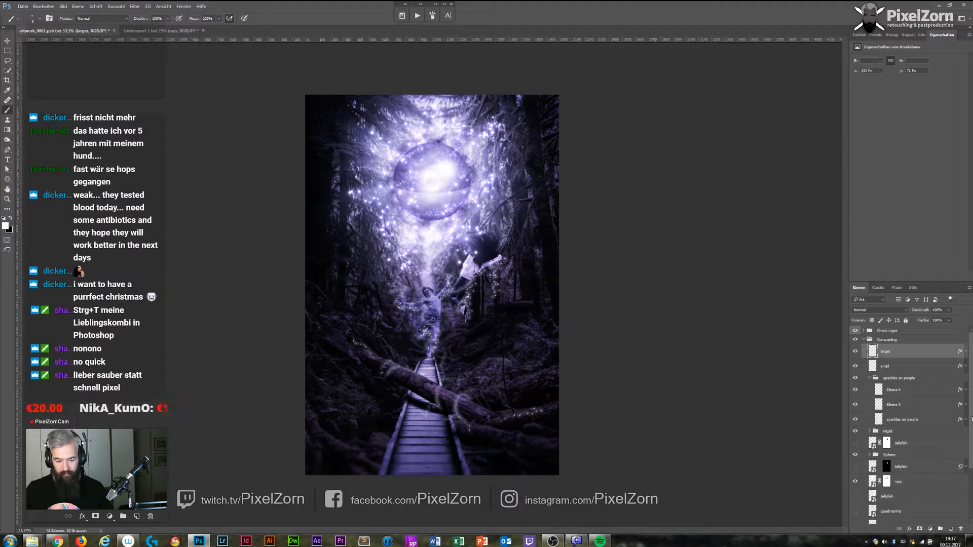
key("ctrl+s")
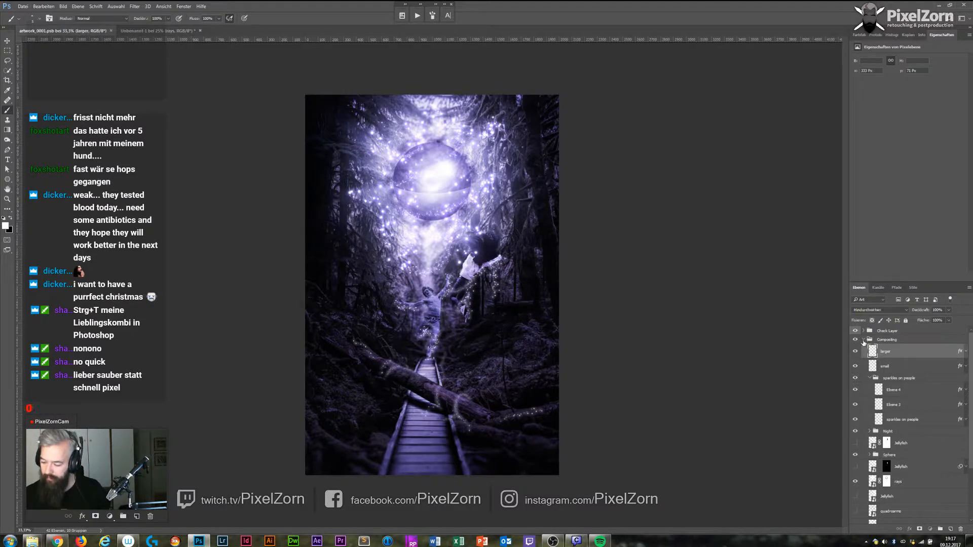
Collapse the Compositing group and toggle its visibility to compare the finished composite with the source material.
left_click(864, 340)
left_click(868, 340)
left_click(855, 340)
left_click(855, 340)
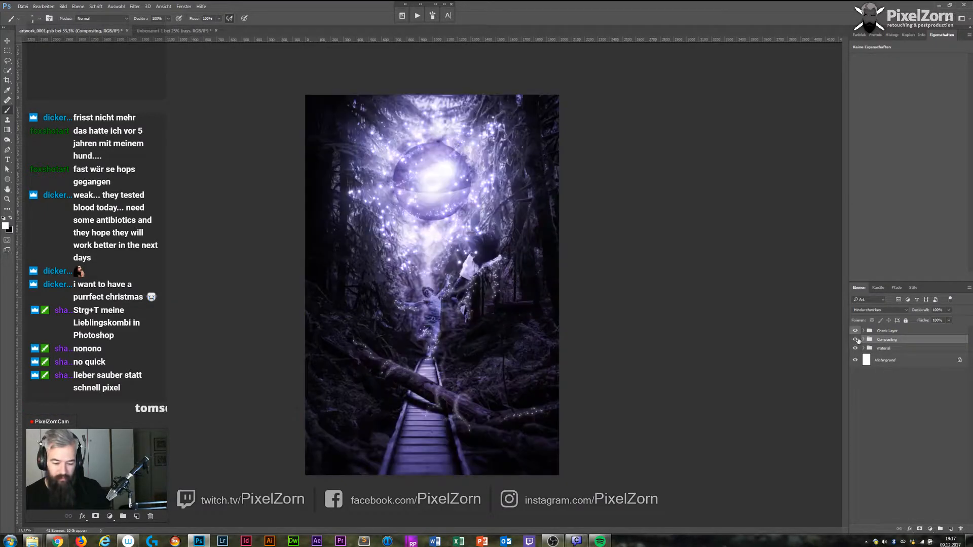
left_click(856, 341)
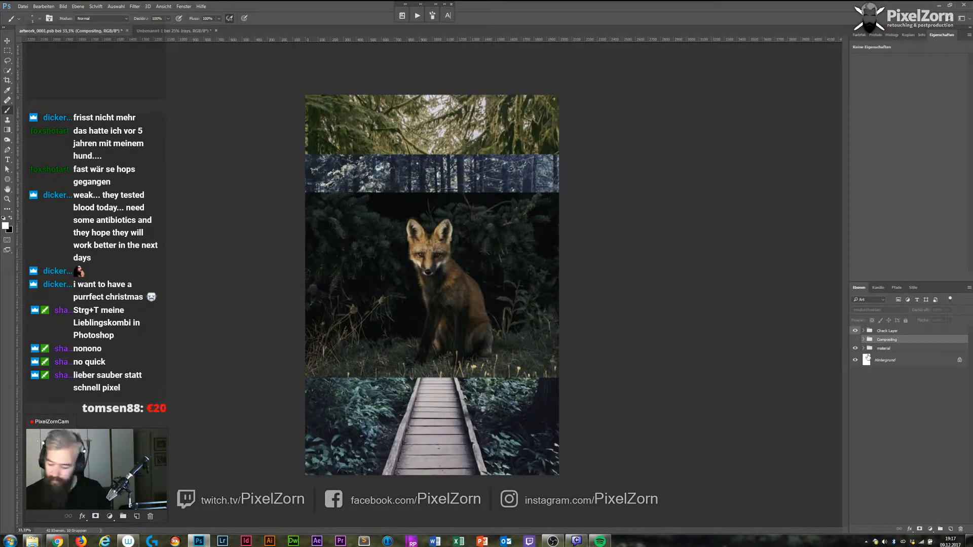
left_click(855, 340)
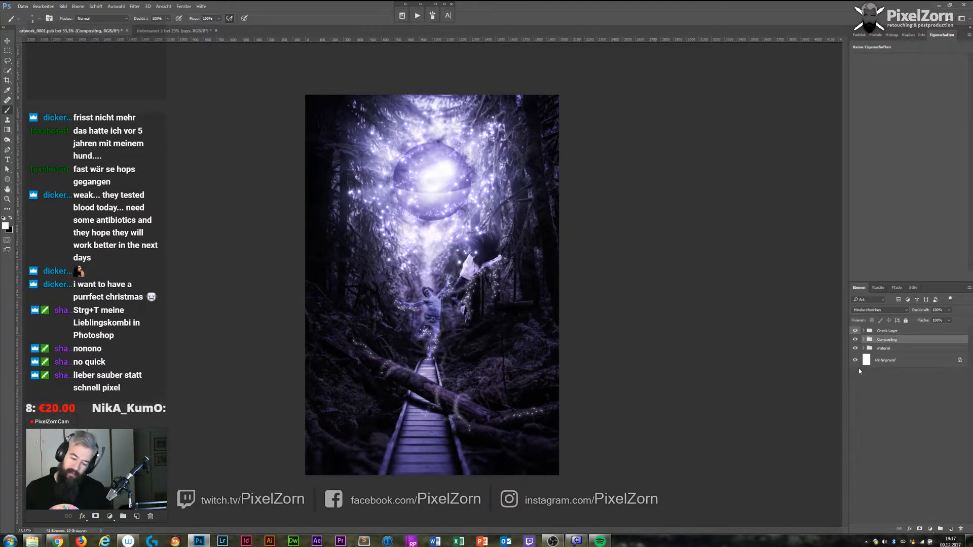
Collapse the sparkles on people group inside Compositing and show the middle and lowest Jellyfish layers.
left_click(863, 340)
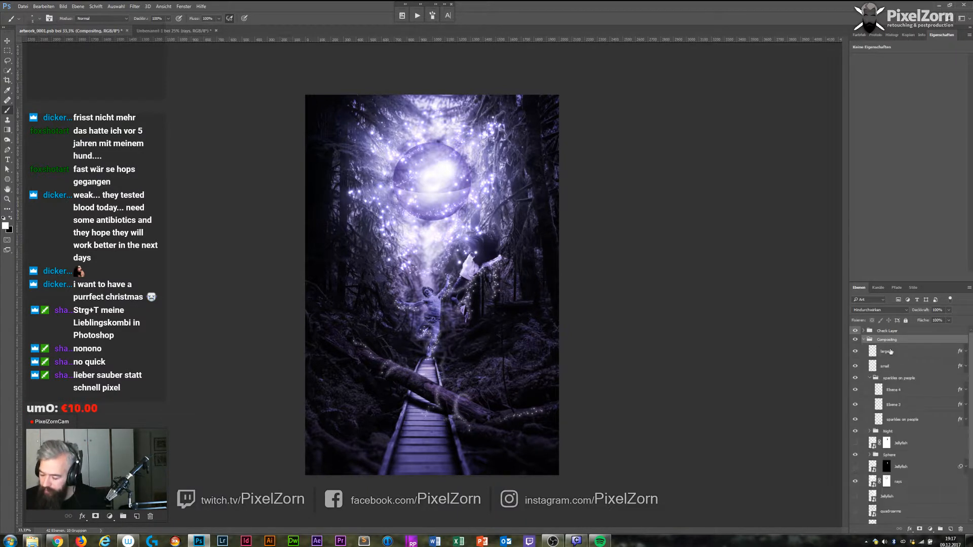
left_click(869, 379)
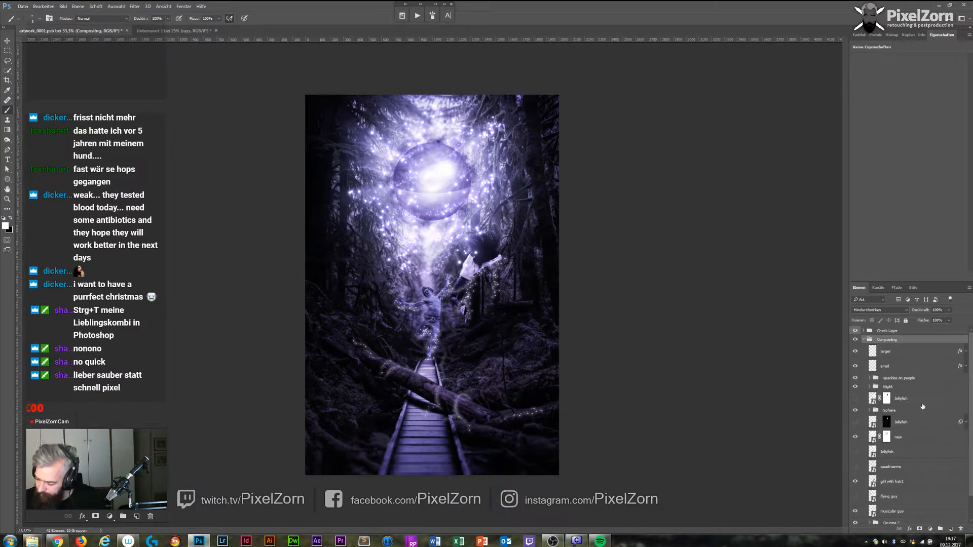
left_click(914, 452)
left_click(855, 452)
left_click(855, 422)
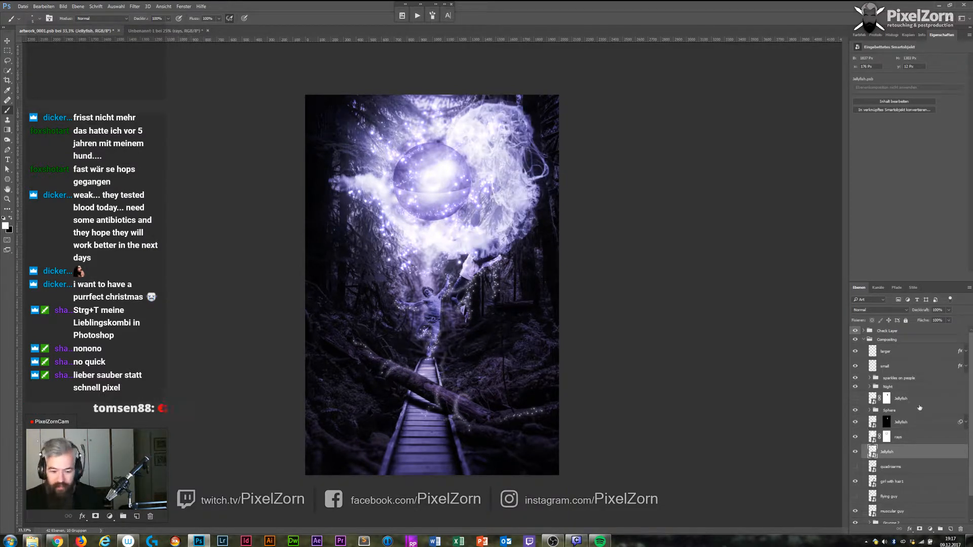
Hide the lowest Jellyfish layer and show the topmost one, checking the middle one with its mask temporarily disabled.
left_click(906, 427)
left_click(887, 424, "shift")
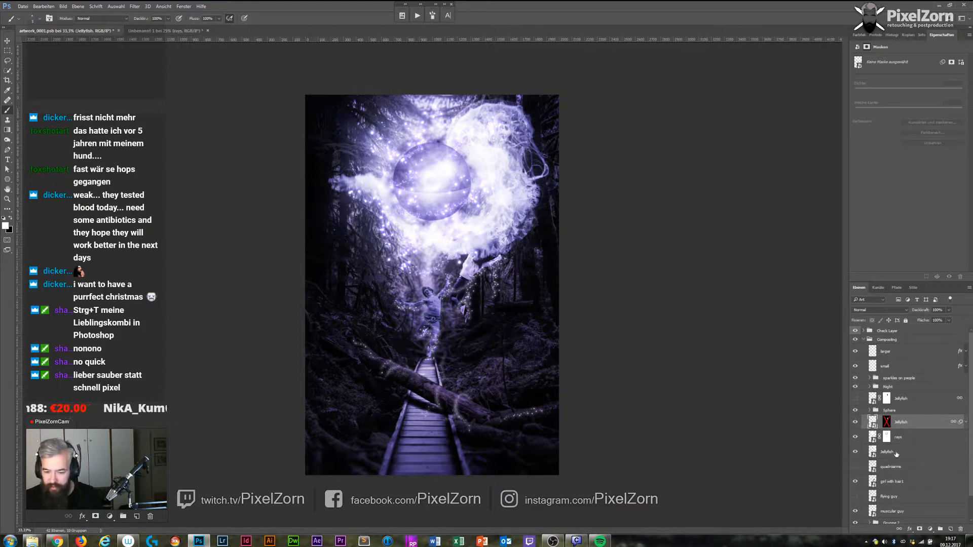
left_click(856, 451)
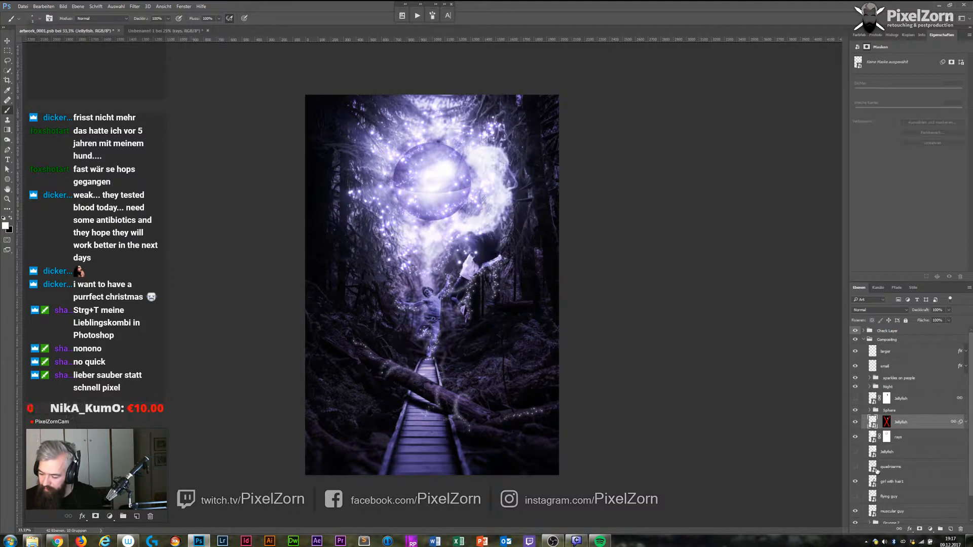
left_click(855, 398)
left_click(856, 409)
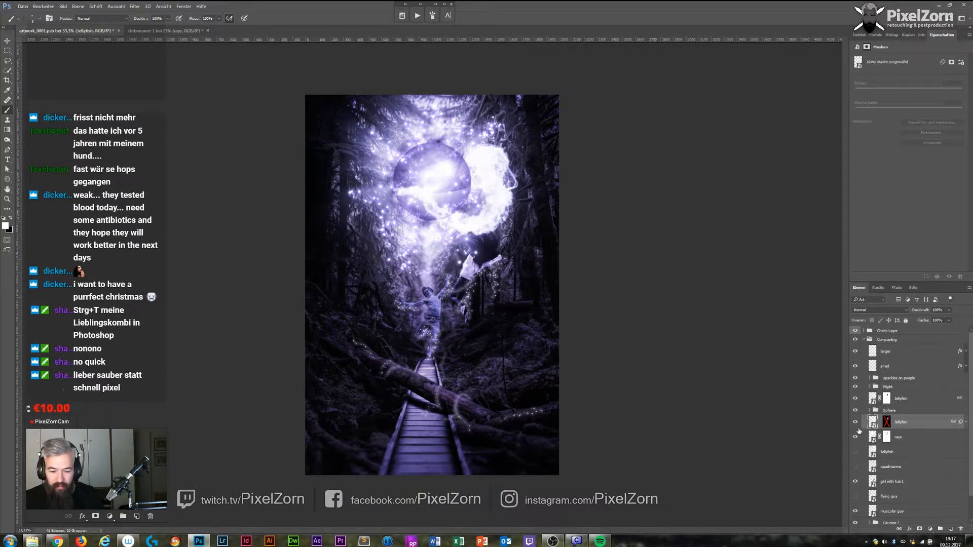
left_click(891, 426, "shift")
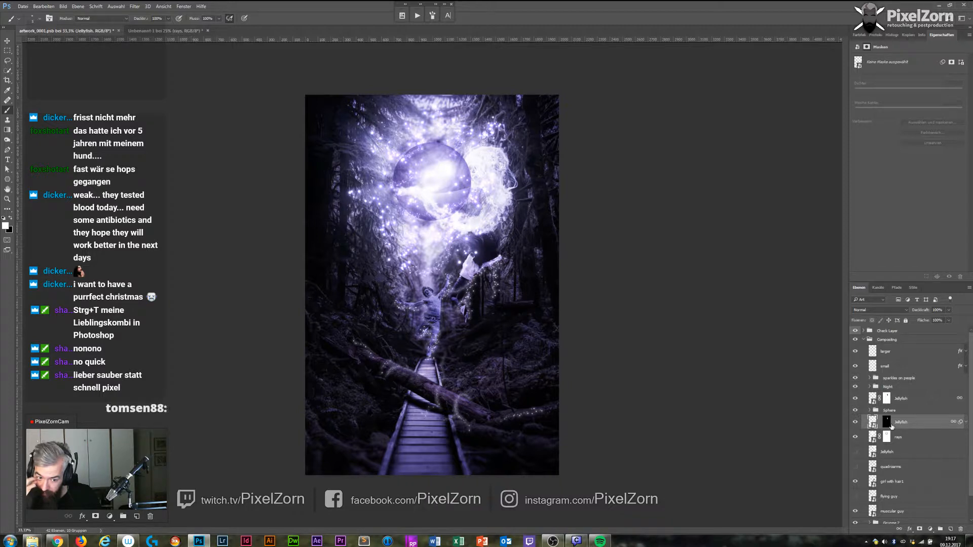
Show and select the quadroarms layer, and hide the middle and topmost Jellyfish layers.
left_click(901, 456)
left_click(856, 467)
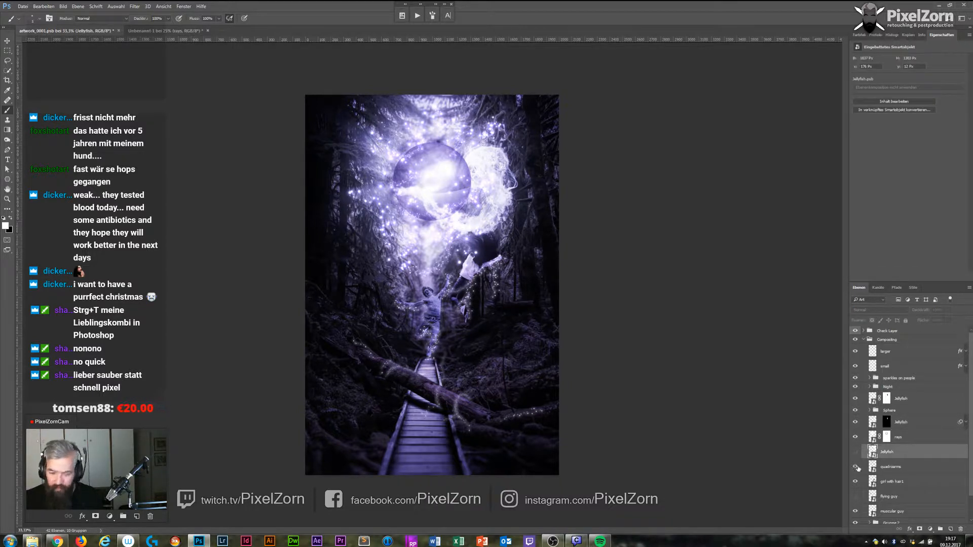
left_click(893, 468)
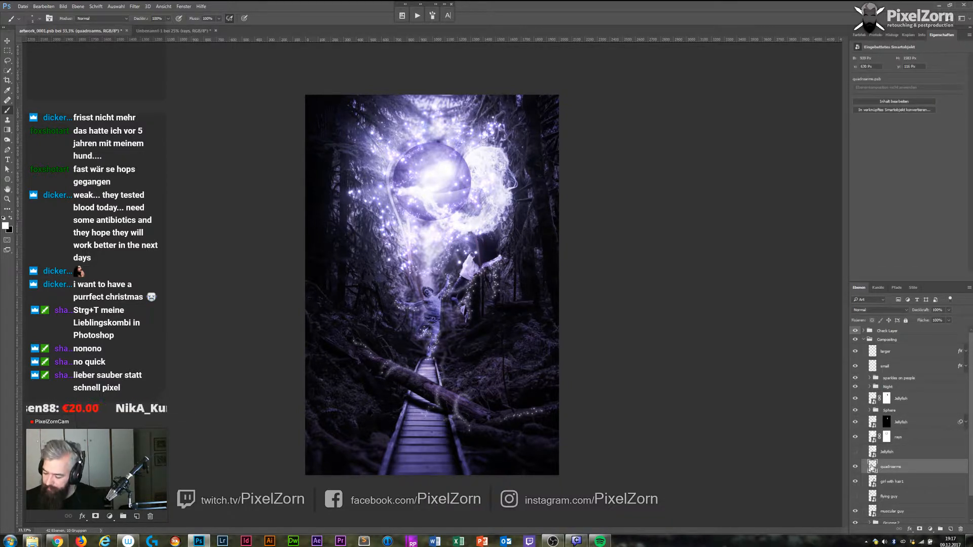
left_click(856, 423)
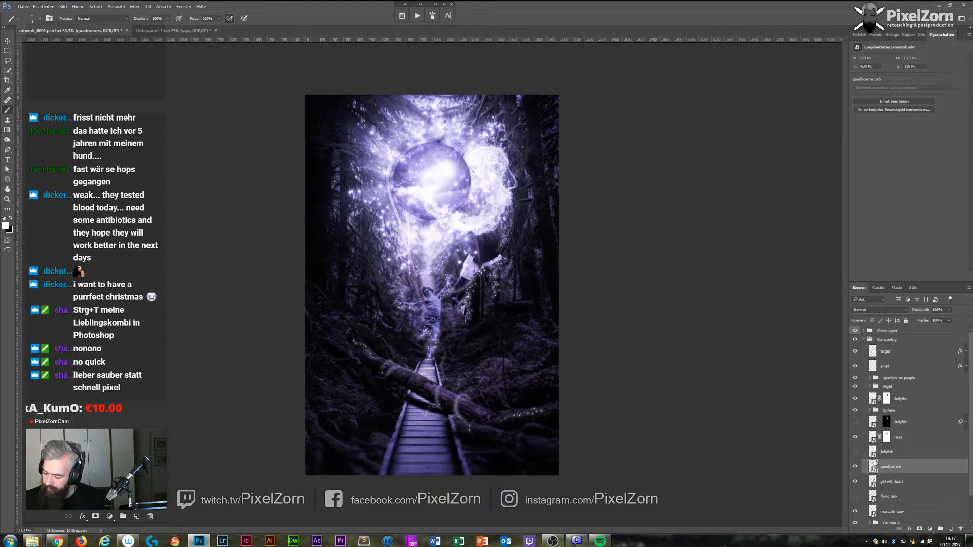
left_click(855, 398)
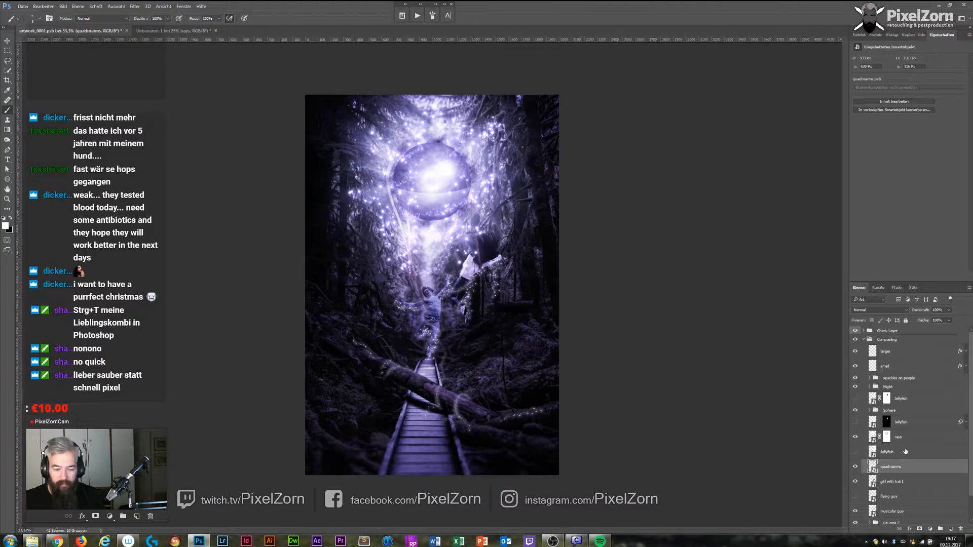
Move the quadroarms layer down from the sphere over the boardwalk, and toggle its visibility to locate its strands.
key("v")
left_click_drag(499, 202, 453, 330)
left_click(855, 467)
left_click(855, 467)
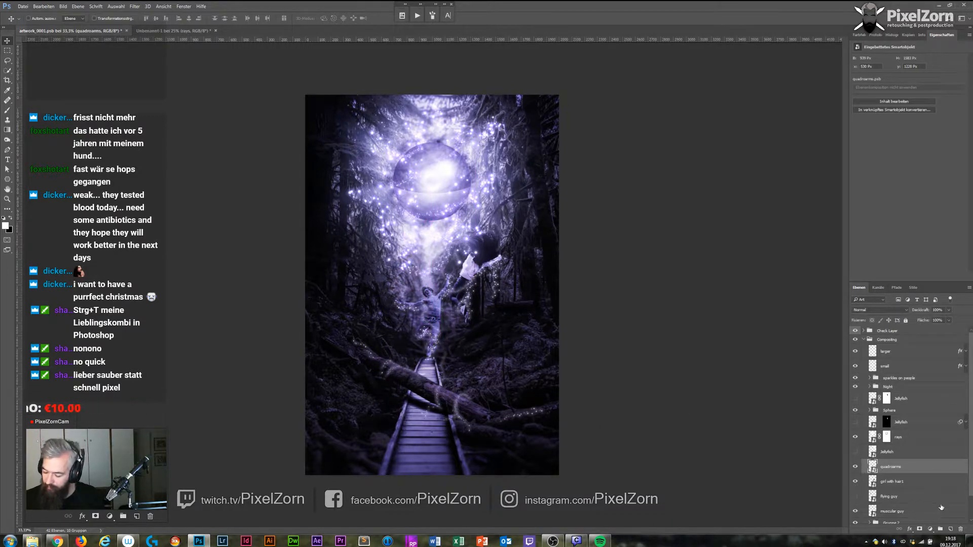
Add a white solid color fill layer above quadroarms and clip it to that layer.
left_click(930, 528)
left_click(900, 364)
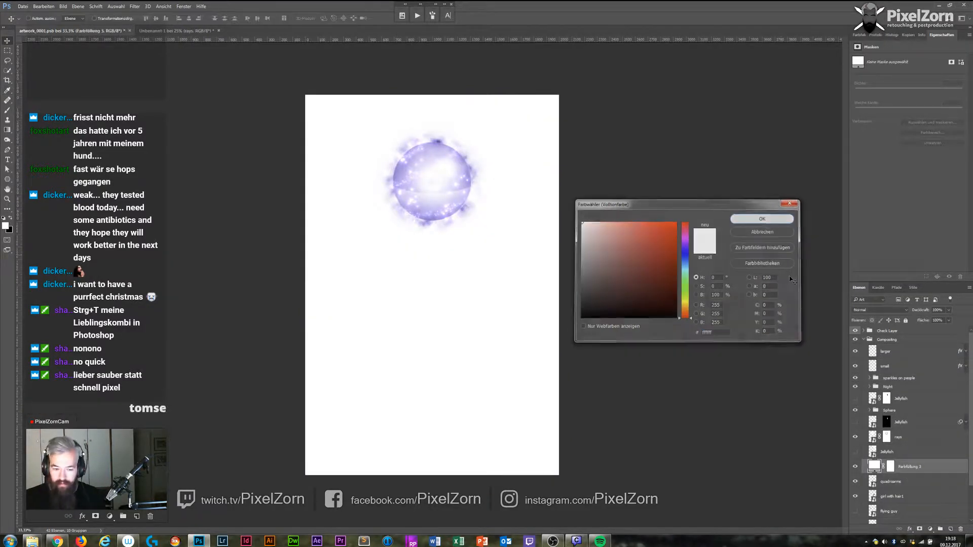
key("Return")
left_click(910, 474, "alt")
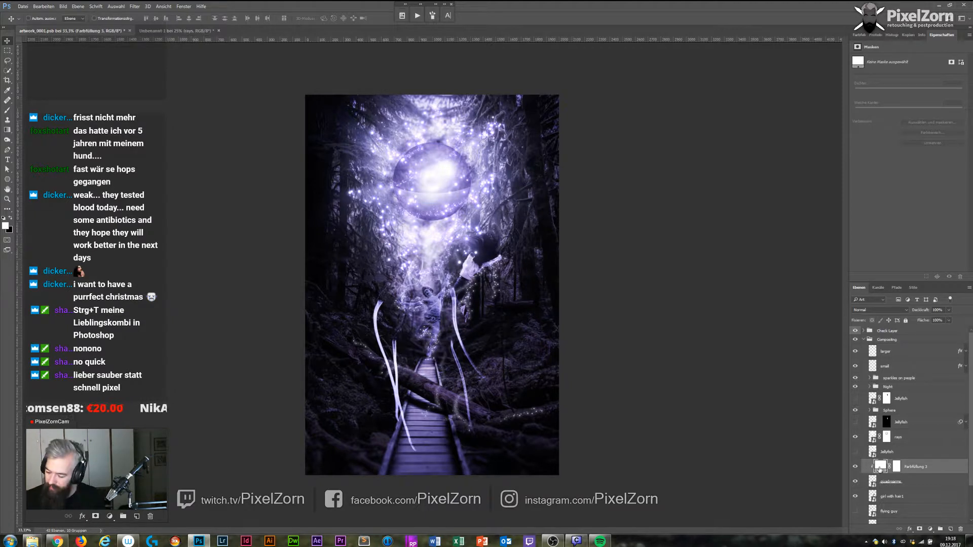
Reposition the quadroarms layer so its white strands hang from both sides of the glowing sphere.
left_click(877, 481)
left_click_drag(462, 339, 540, 372)
key("ctrl+t")
left_click_drag(553, 256, 566, 449)
key("Return")
left_click_drag(494, 314, 440, 178)
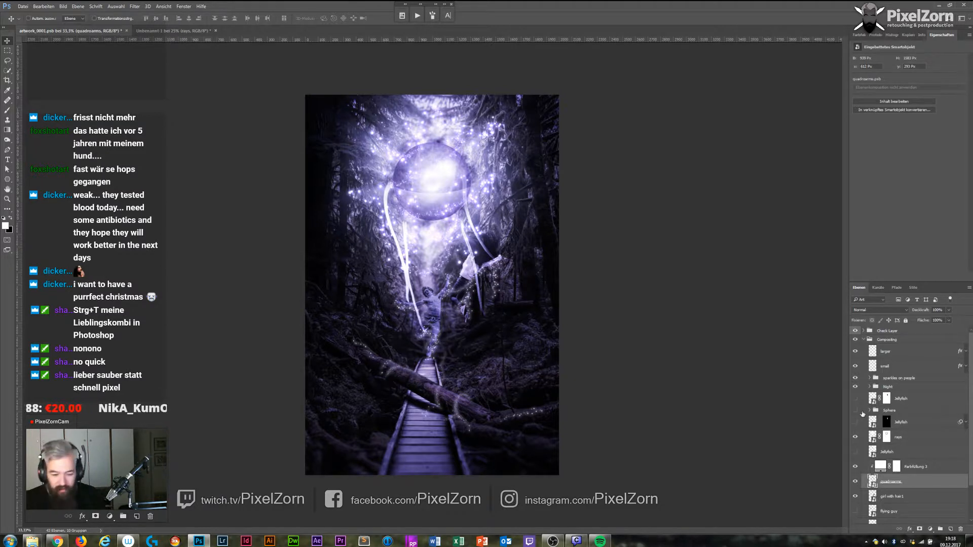
Toggle the Sphere group's visibility to check the overlap, and shift the quadroarms layer slightly lower and to the right.
left_click(856, 410)
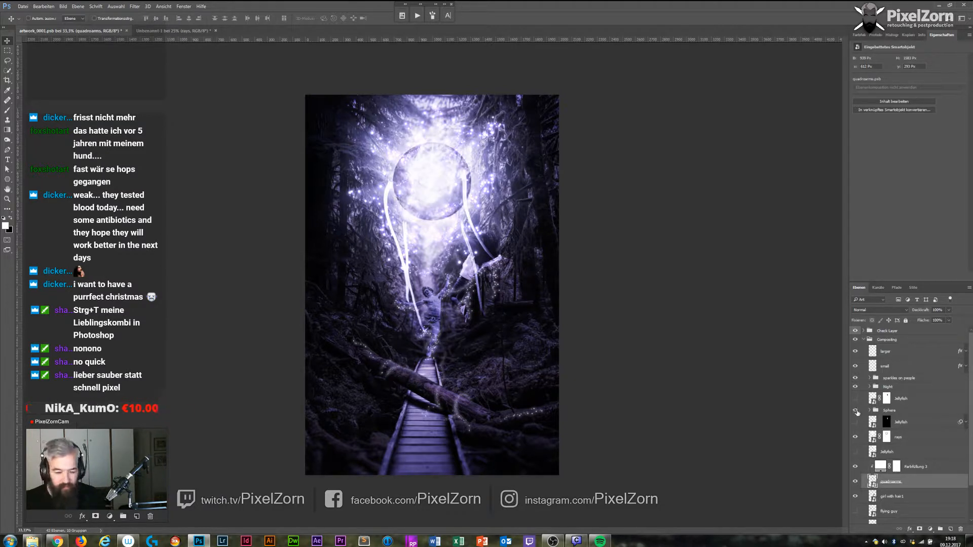
left_click(856, 411)
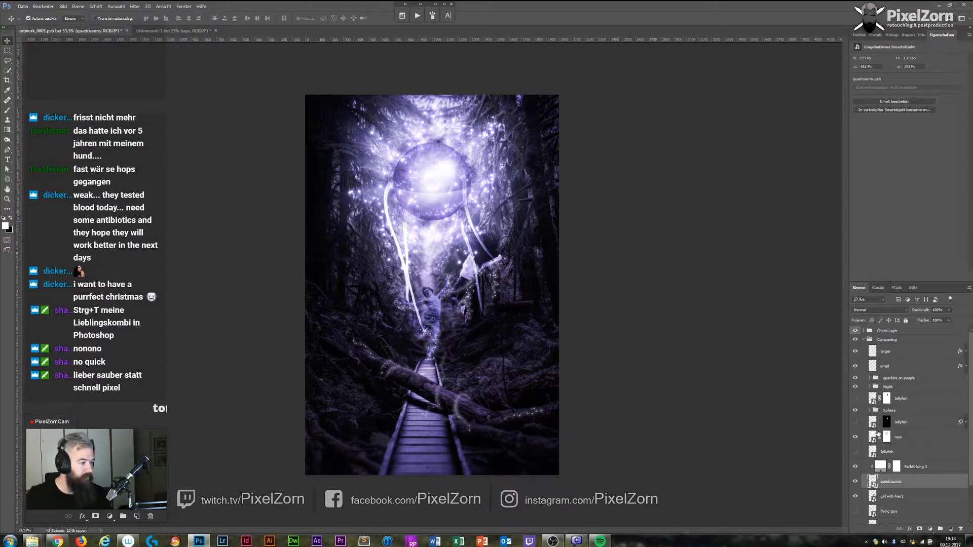
key("ctrl+plus")
left_click_drag(576, 224, 582, 306)
left_click_drag(504, 247, 532, 284)
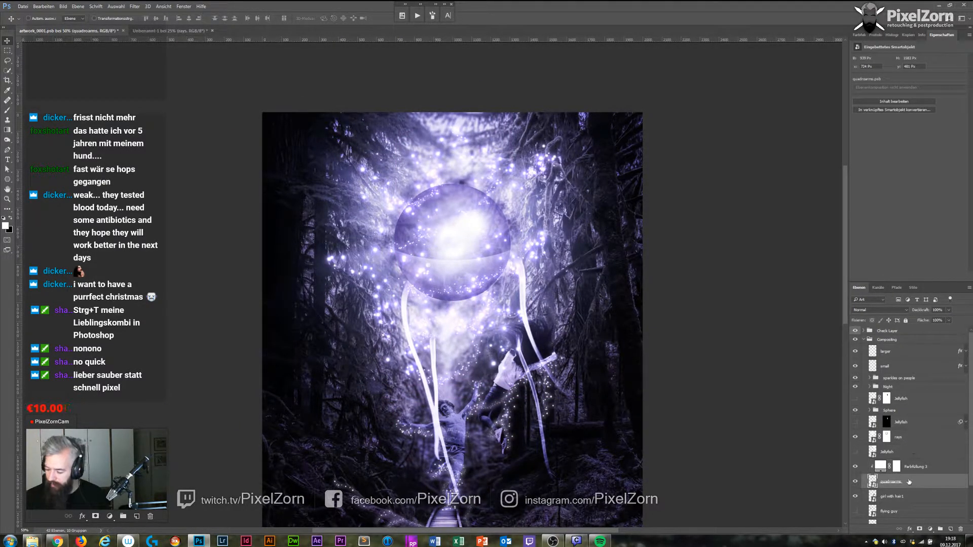
Start Puppet Warp on the quadroarms layer and pin the inner right strand near its upper end and middle.
left_click(44, 6)
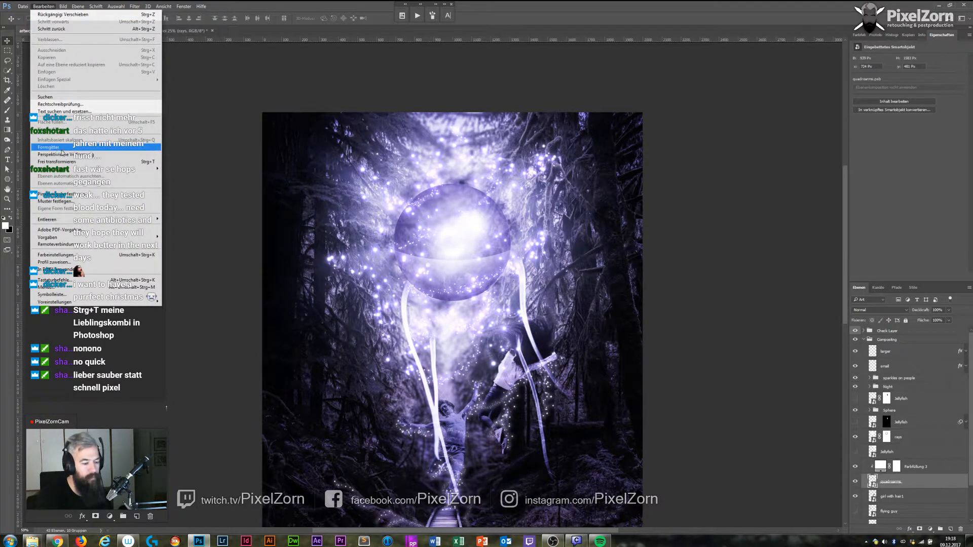
left_click(61, 148)
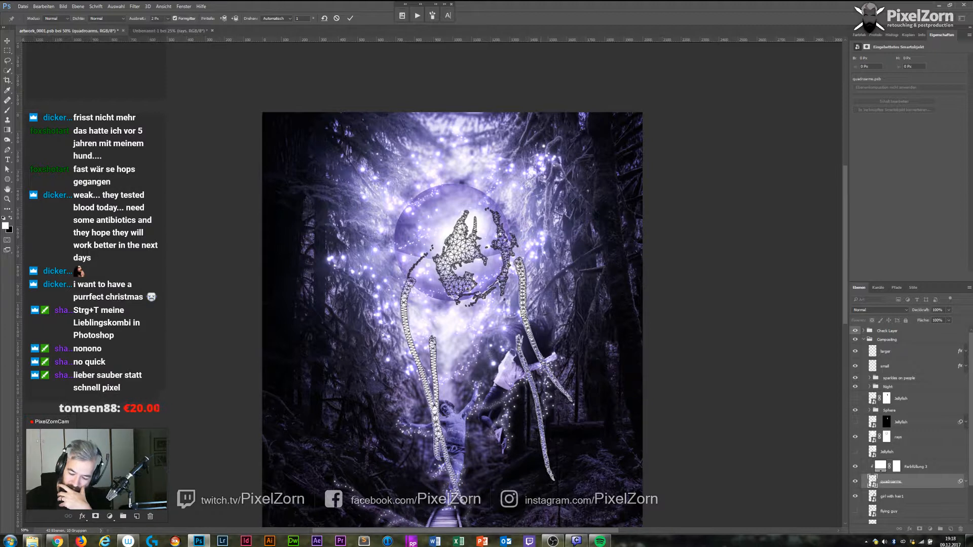
left_click(519, 344)
left_click(539, 401)
key("ctrl+z")
left_click(536, 398)
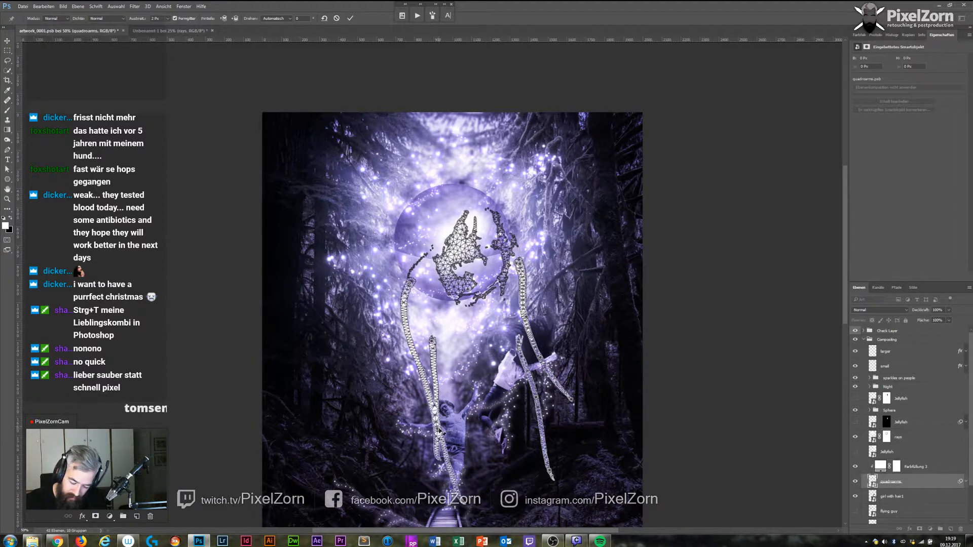
Bend the crossed left strands outward away from the man and curve the lower end of the inner right strand inward.
left_click_drag(440, 431, 413, 428)
left_click_drag(463, 501, 411, 492)
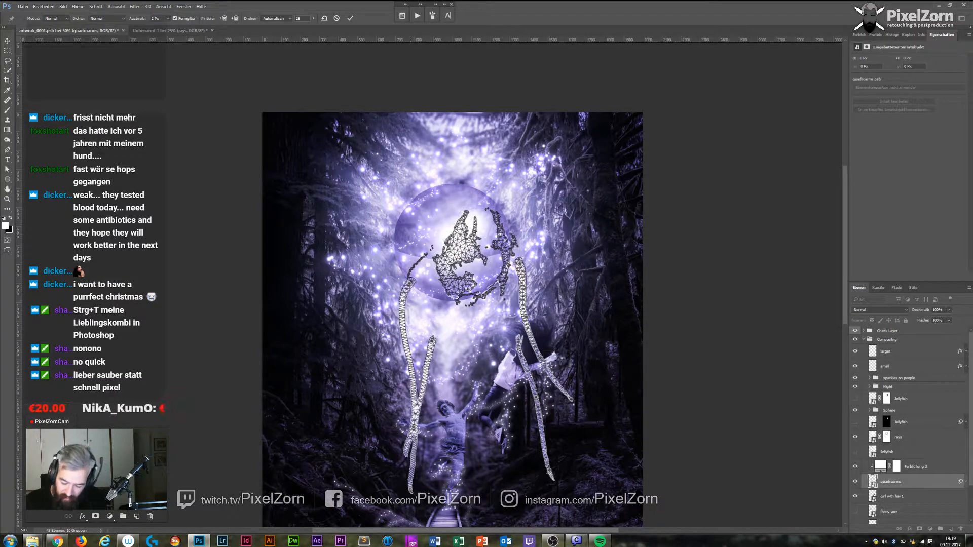
left_click_drag(550, 475, 527, 462)
key("ctrl+z")
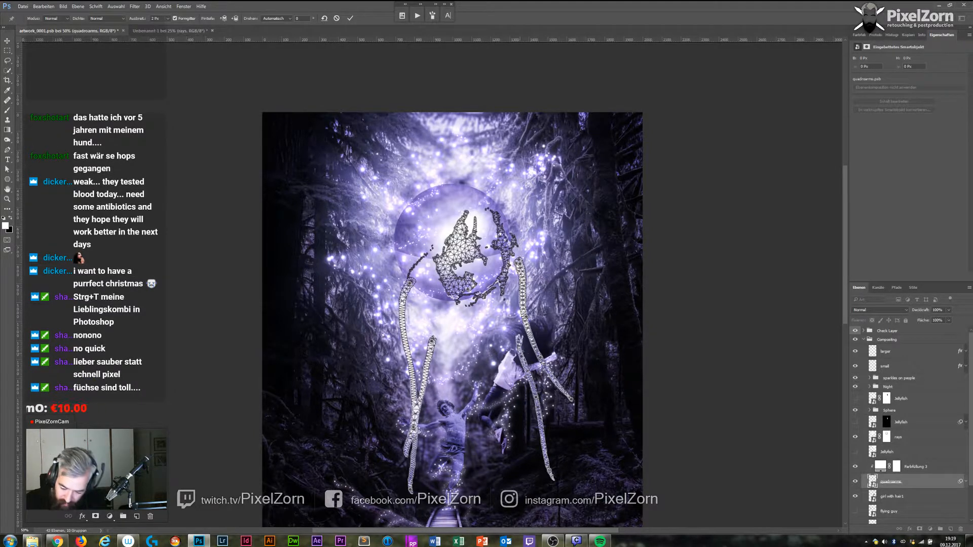
left_click_drag(551, 474, 517, 450)
left_click(529, 432)
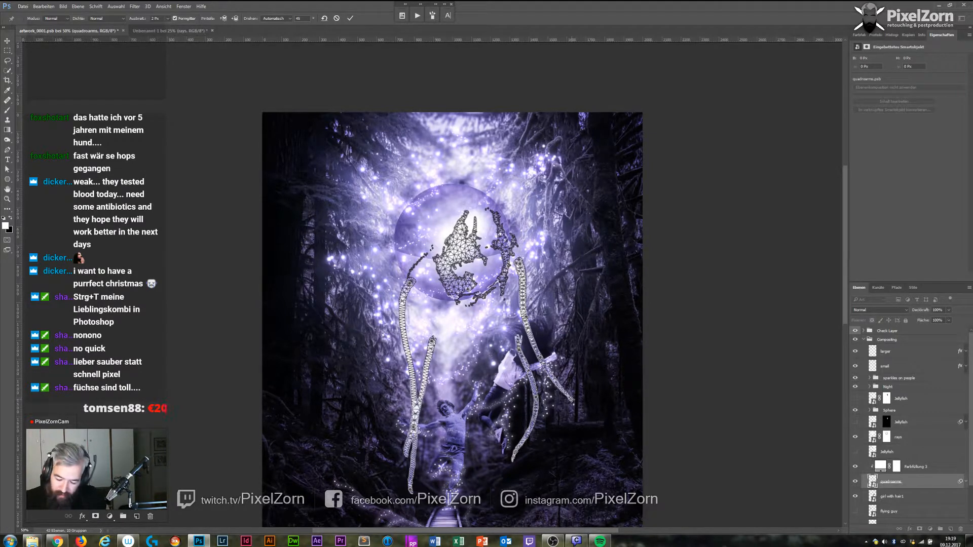
Pull the outer right strand's tip inward and bow its upper section outward beside the sphere.
left_click_drag(563, 409, 537, 411)
left_click(526, 317)
left_click_drag(526, 318, 536, 314)
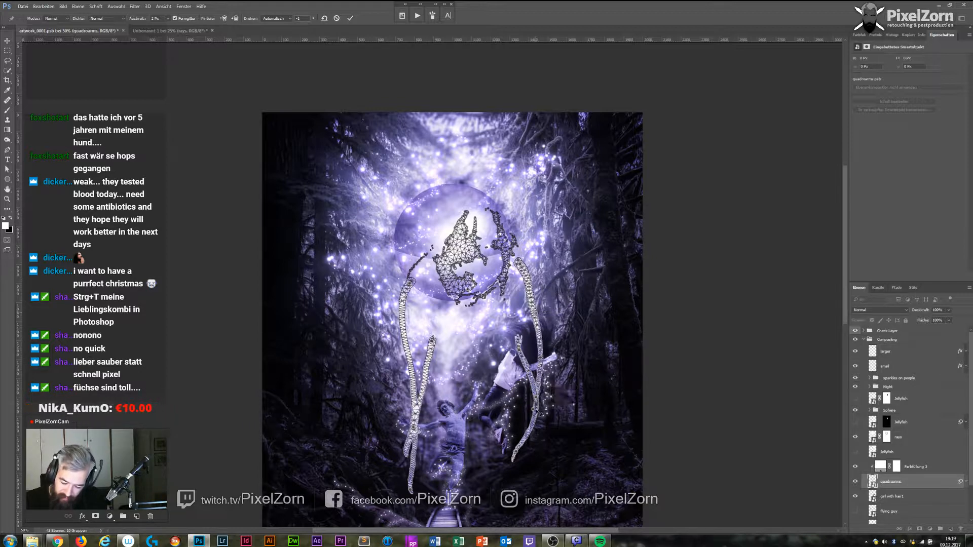
Reshape the glowing arms hanging from the sphere with Puppet Warp, widening the right arm and curving the lower left end towards the man.
left_click_drag(534, 409, 521, 389)
left_click(542, 358)
left_click_drag(546, 348, 545, 298)
left_click_drag(411, 489, 458, 464)
left_click(350, 18)
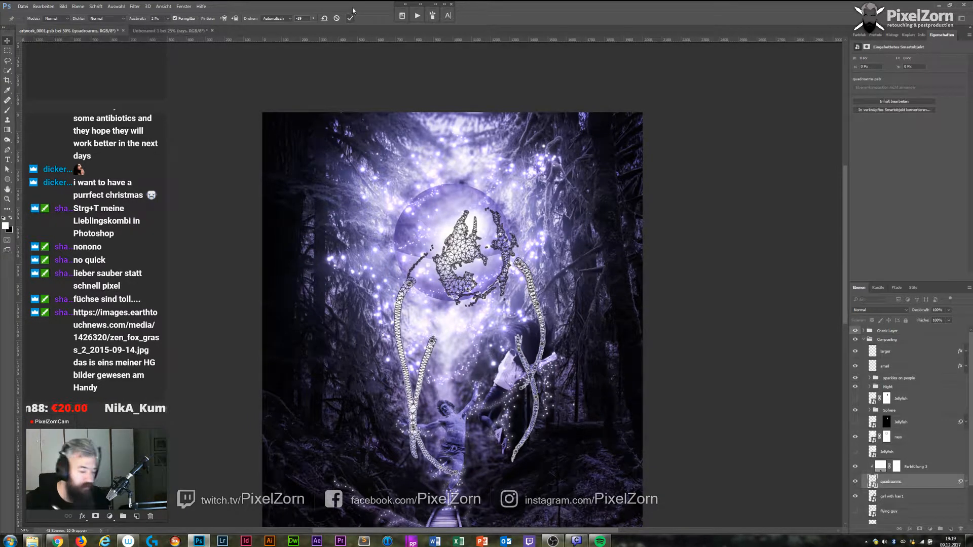
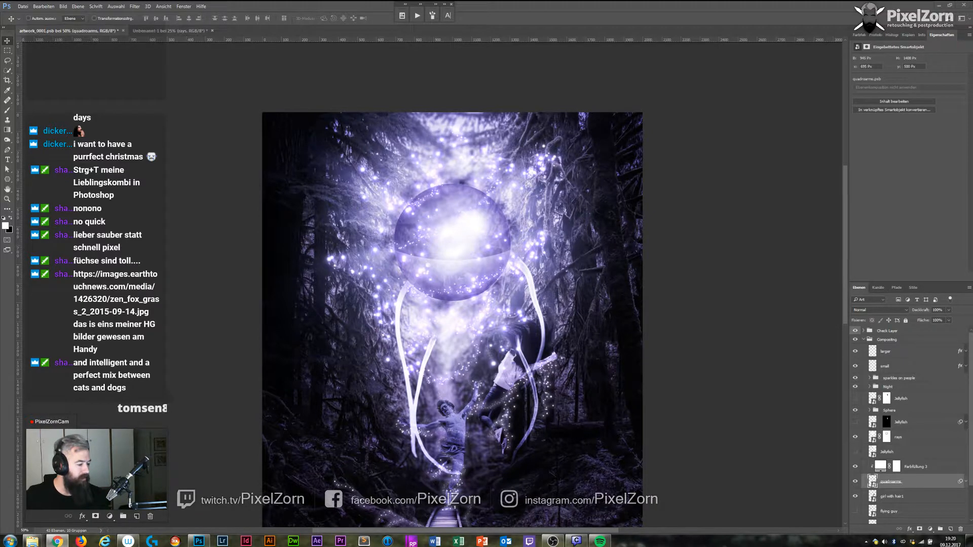
Move the glowing arms layer together with its clipped Farbfüllung 3 fill directly below the Sphere group.
key("ctrl+minus")
key("ctrl+minus")
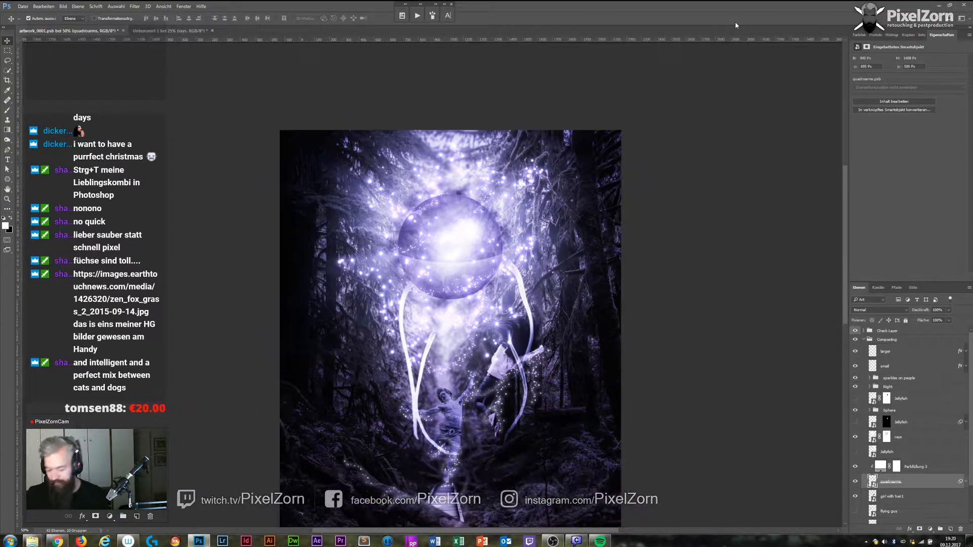
left_click_drag(871, 483, 869, 394)
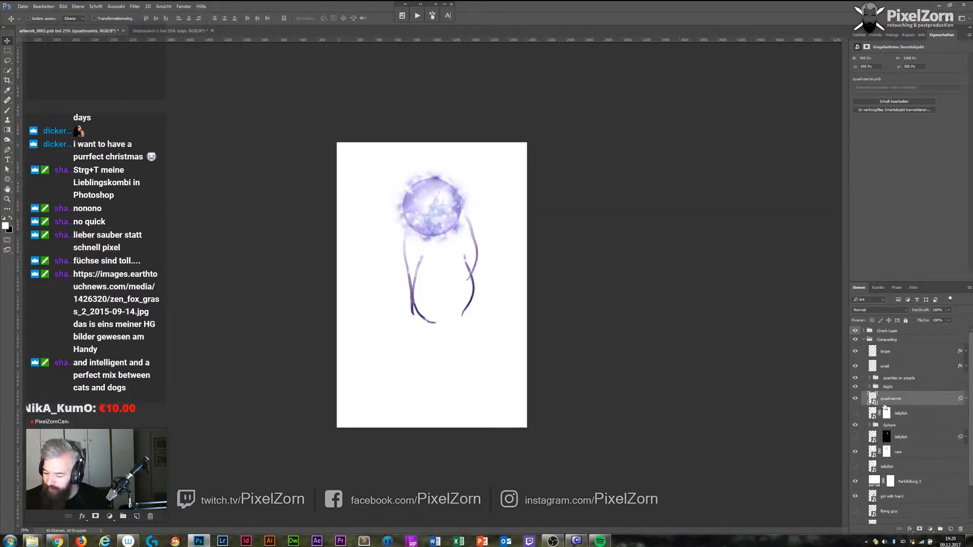
key("ctrl+z")
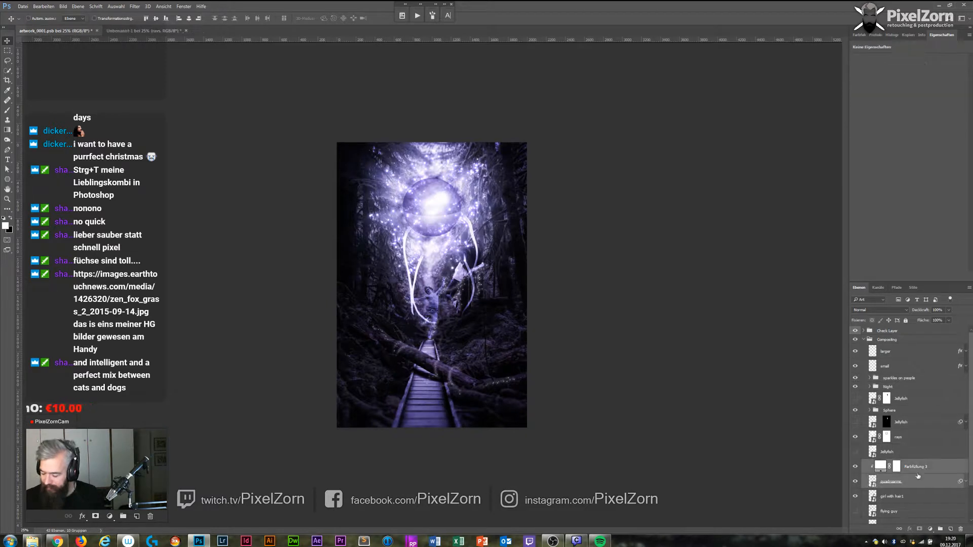
left_click_drag(911, 481, 871, 335)
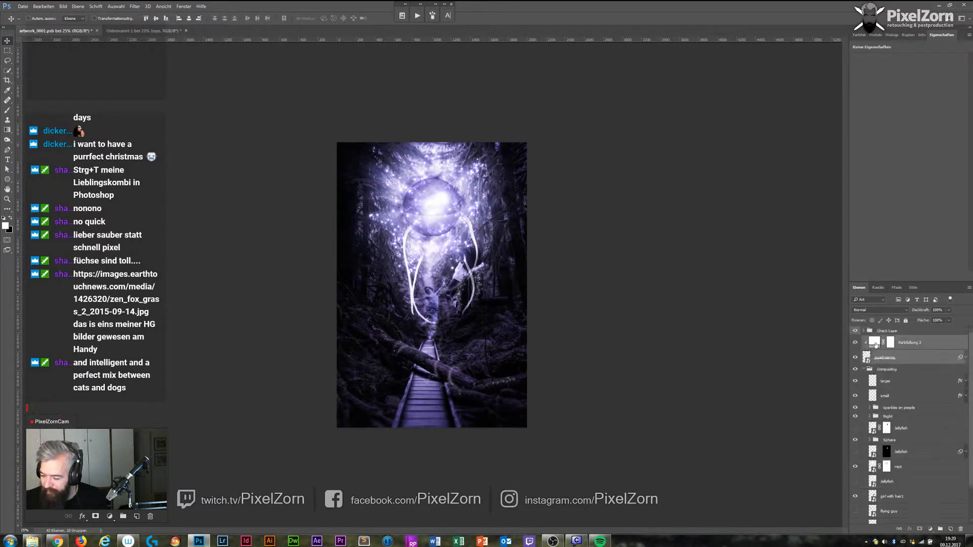
left_click(855, 368)
left_click(855, 370)
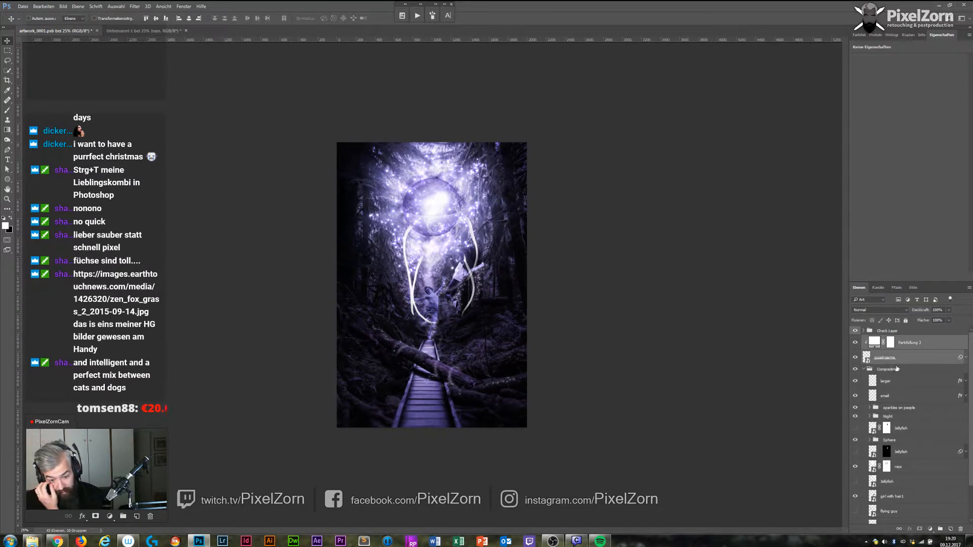
left_click_drag(920, 358, 907, 445)
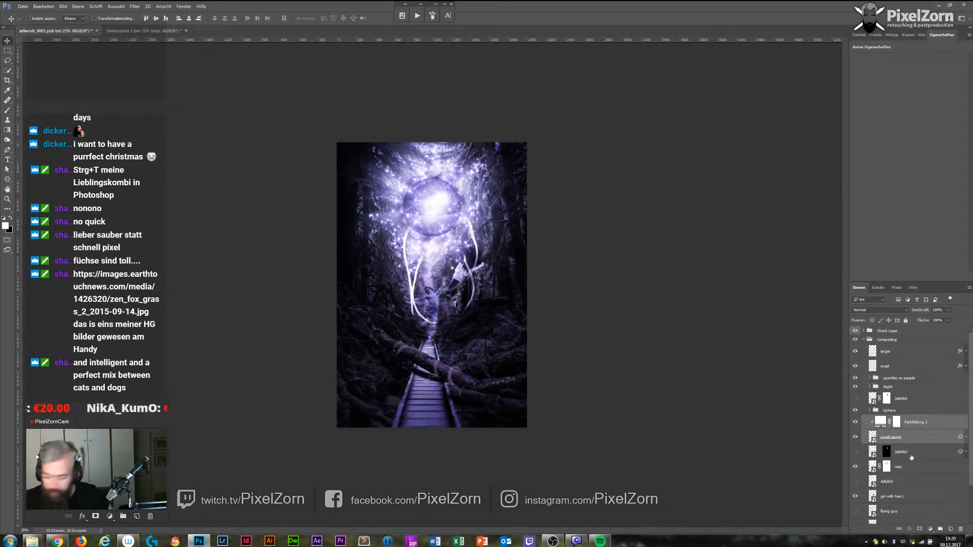
Delete the three Jellyfish layers and hide the glowing arms layer.
left_click(912, 455)
left_click(918, 404, "ctrl")
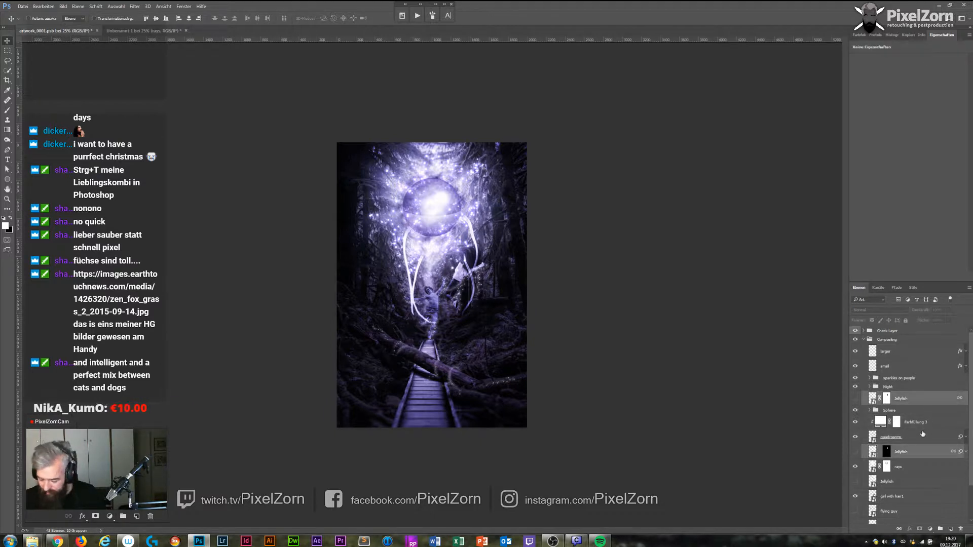
key("Delete")
left_click(910, 455)
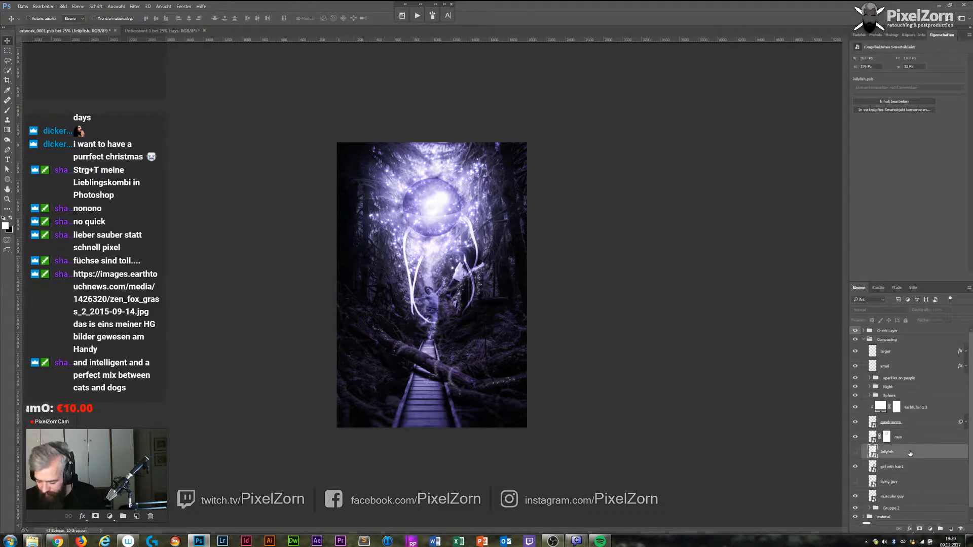
key("Delete")
left_click(909, 426)
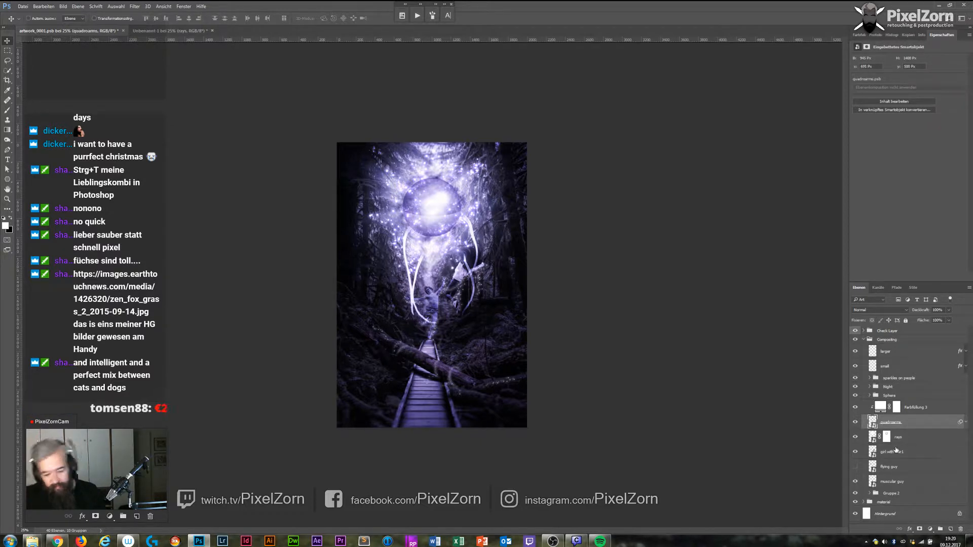
left_click(856, 422)
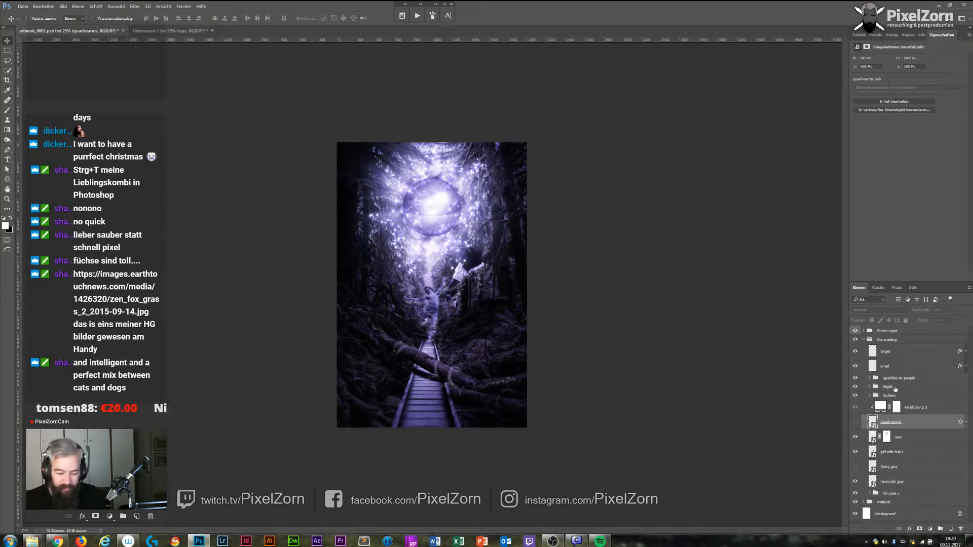
Add a Curves adjustment clipped to the muscular guy layer and brighten him by setting the white point to input 192, output 255.
key("ctrl+plus")
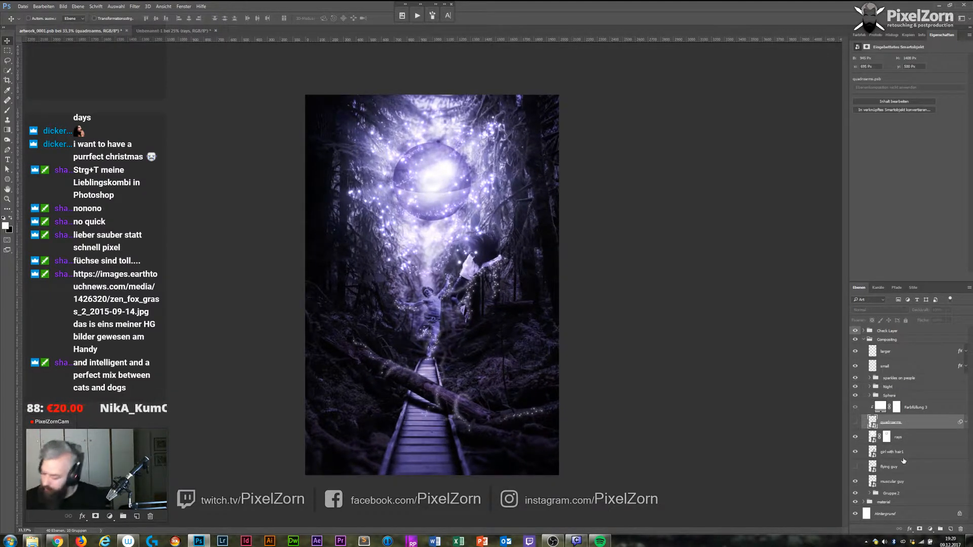
left_click(903, 469)
left_click(906, 478)
left_click(930, 529)
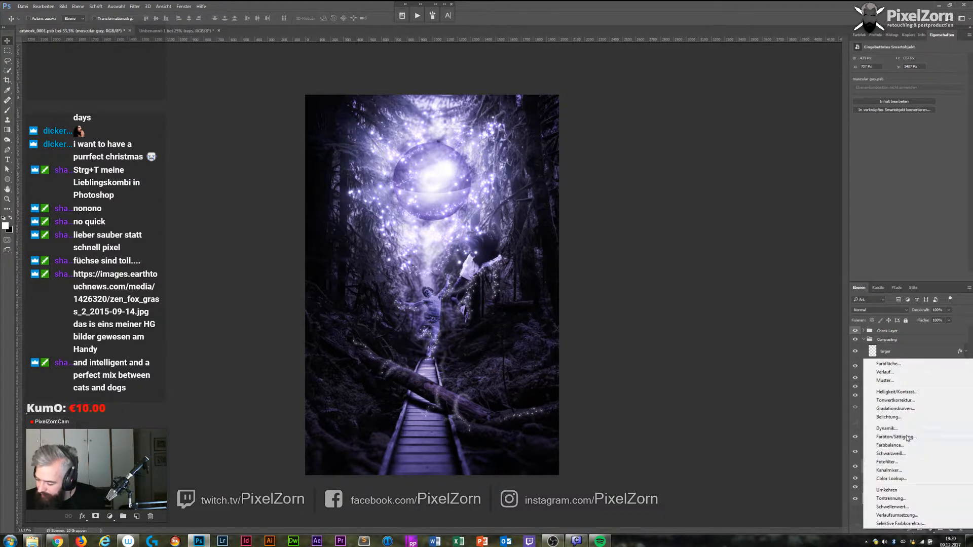
left_click(895, 408)
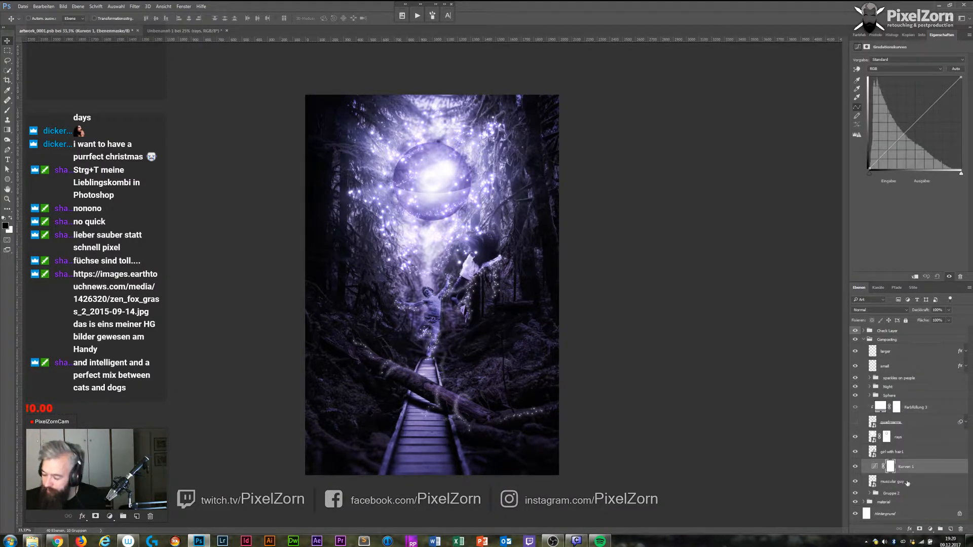
left_click(914, 474, "alt")
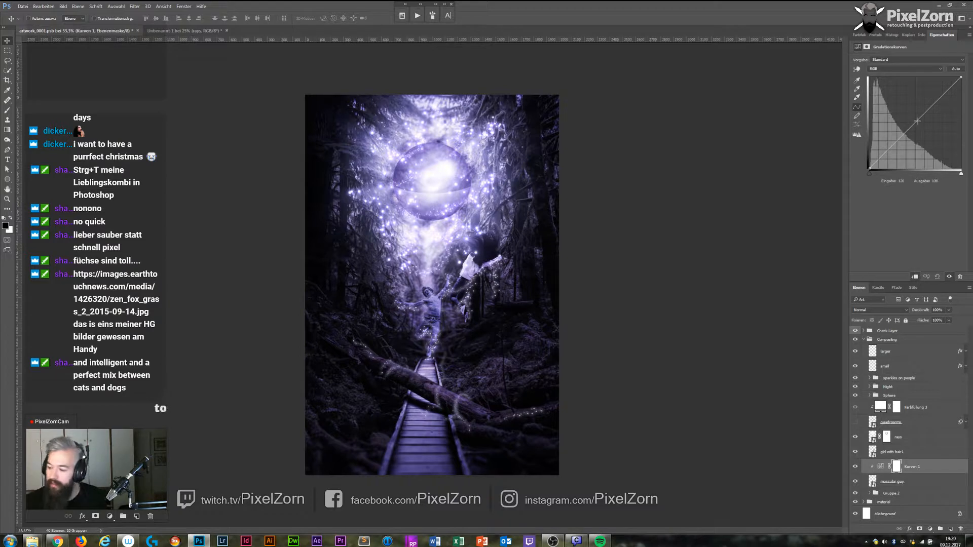
left_click_drag(961, 77, 938, 78)
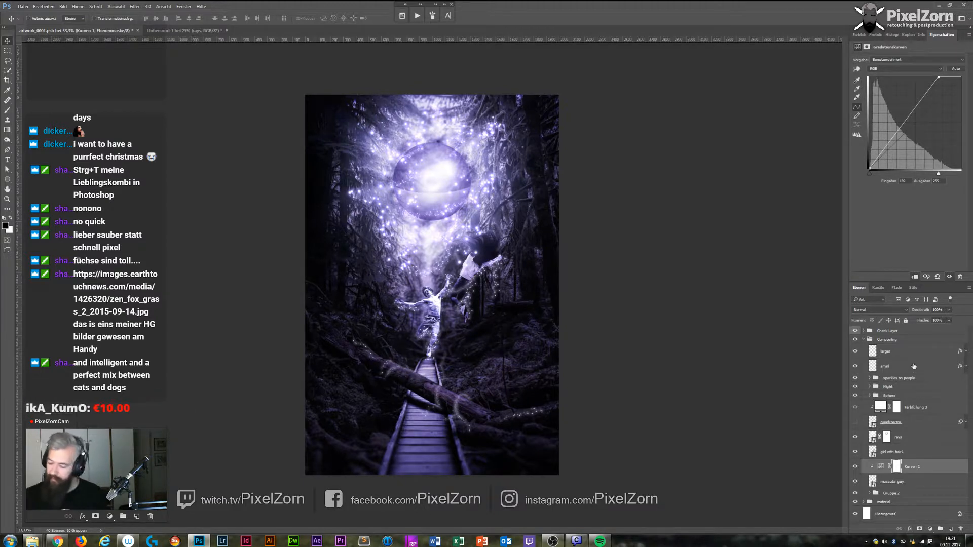
Try to move the sparkles on people group, the girl and the muscular guy downward together.
left_click(914, 378)
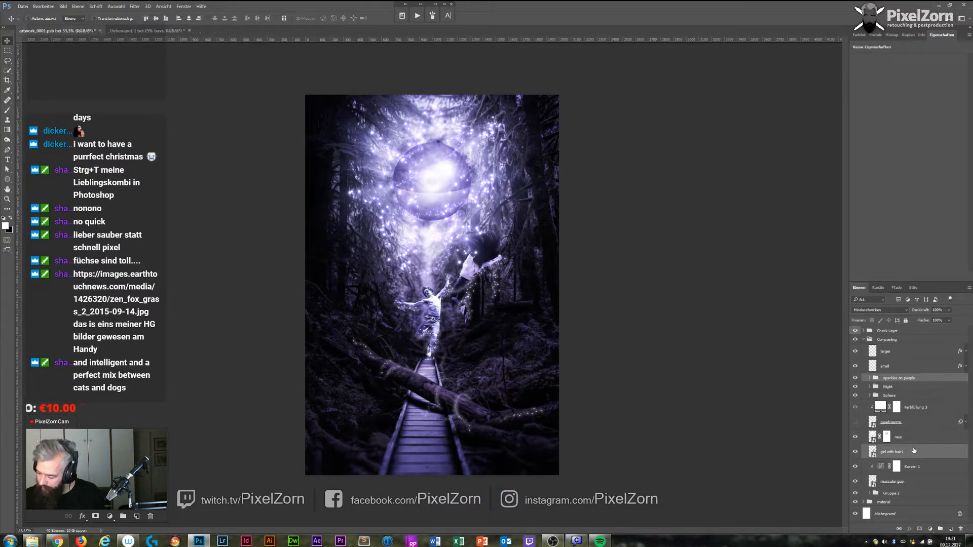
left_click(913, 484, "ctrl")
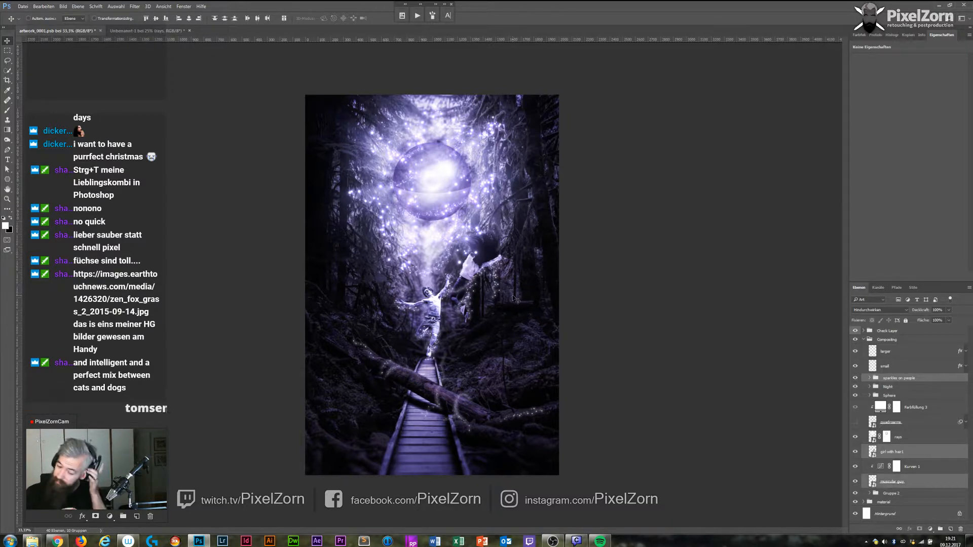
left_click_drag(491, 267, 492, 278)
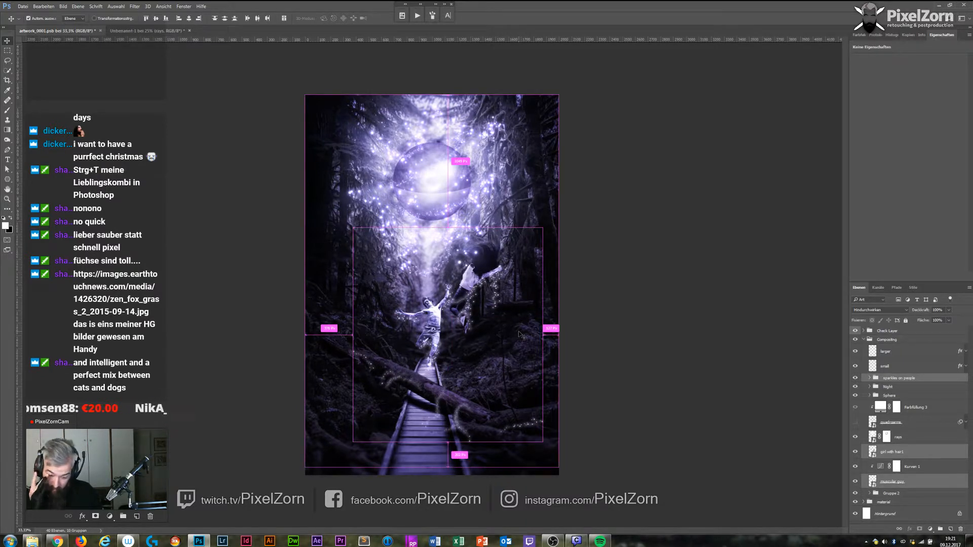
key("ctrl+z")
Expand the sparkles on people group and toggle Ebene 4 to examine which sparkles it contains.
left_click(870, 378)
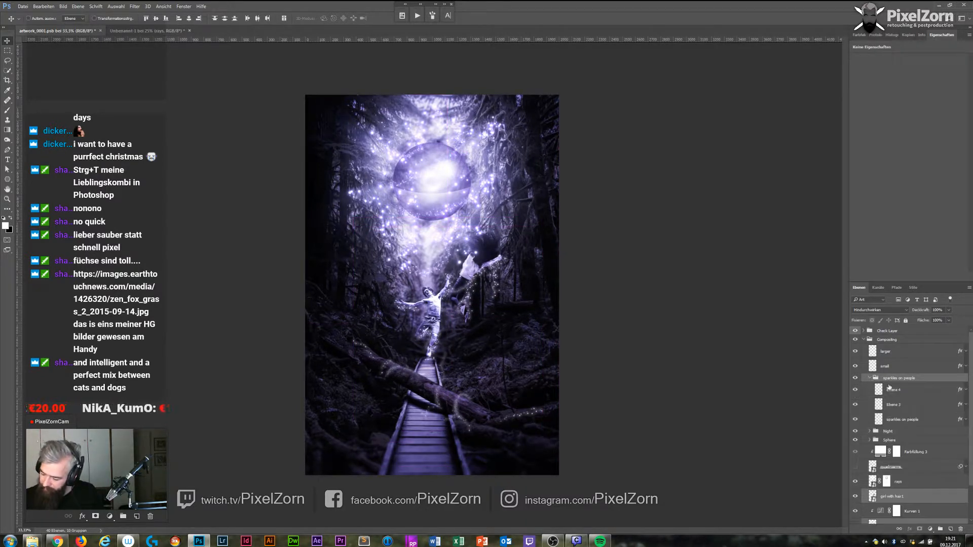
left_click(892, 392)
left_click(856, 390)
left_click(855, 390)
left_click(856, 391)
left_click(856, 391)
Move the girl, the muscular guy, Ebene 3 and the sparkles on people layer down and slightly left towards the boardwalk.
left_click(919, 404)
left_click(923, 421, "shift")
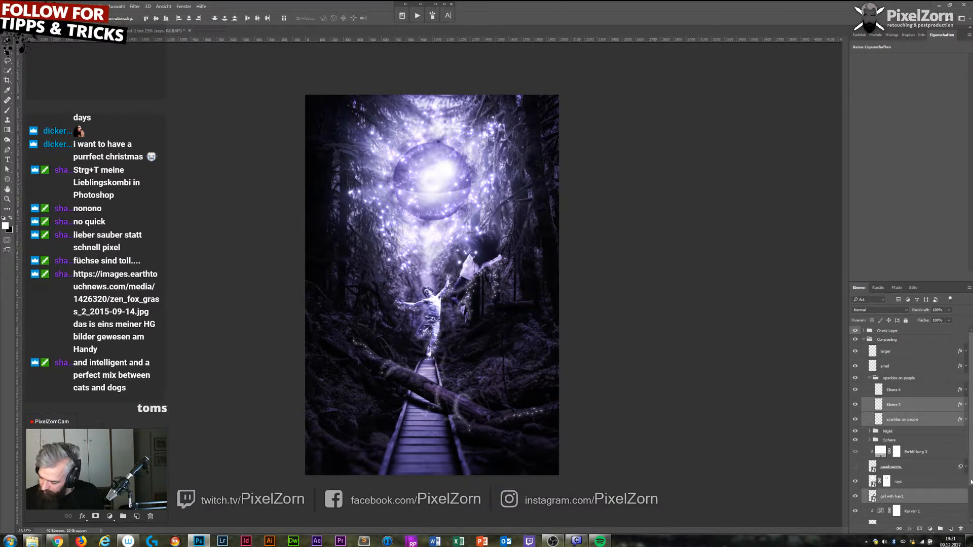
scroll(971, 482, "down", 1)
left_click(927, 506, "ctrl")
left_click_drag(521, 311, 527, 325)
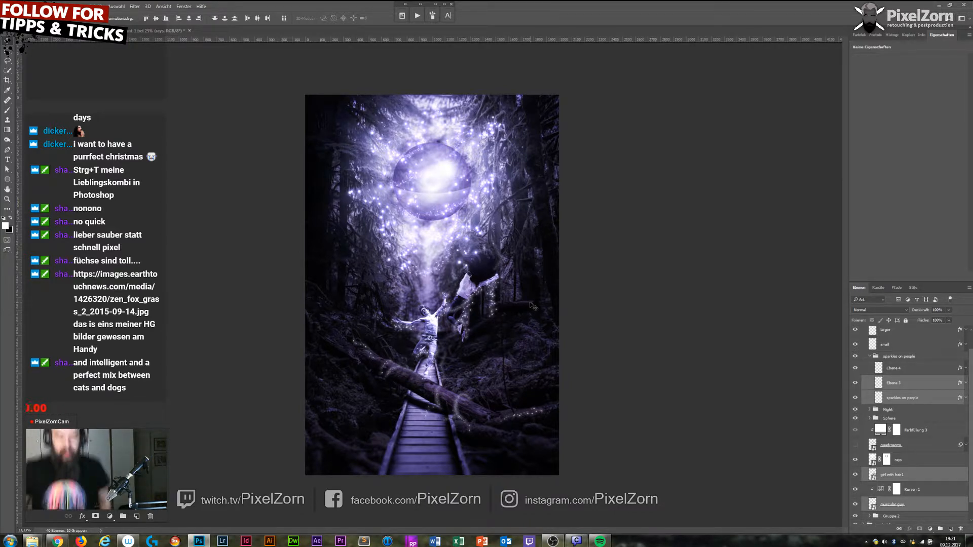
mouse_move(483, 293)
left_mouse_down()
mouse_move(472, 361)
mouse_move(479, 309)
left_mouse_up()
Scale the selected figures and sparkles up slightly and raise them above the start of the boardwalk.
key("ctrl+t")
left_click_drag(501, 252, 510, 242)
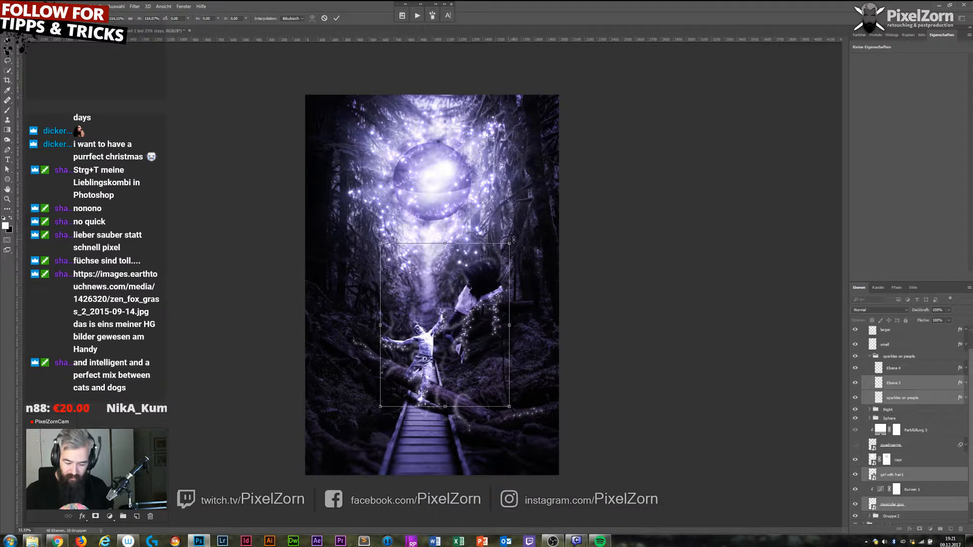
key("Return")
left_click_drag(482, 303, 485, 260)
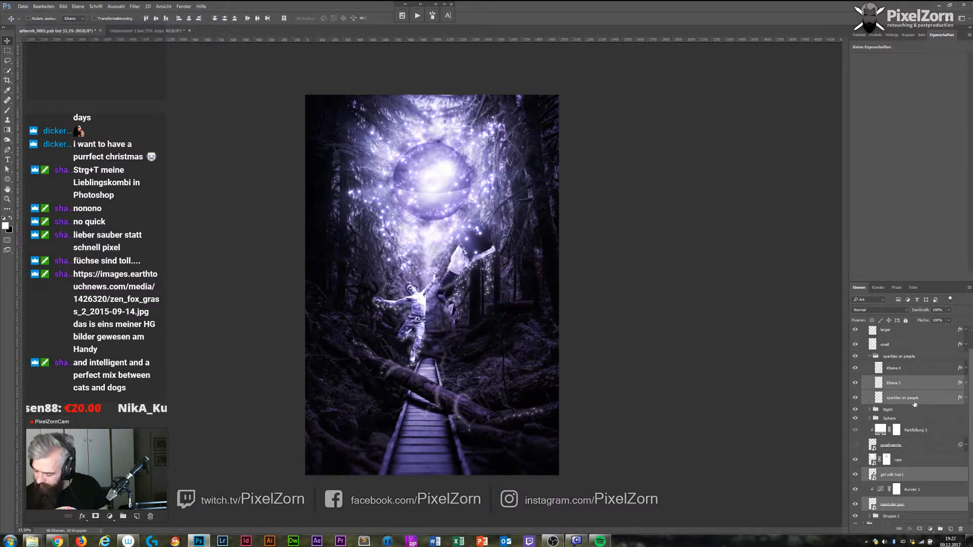
Move the girl, Kurven 1 and muscular guy layers above the Sphere group in the layer stack.
left_click_drag(971, 372, 972, 347)
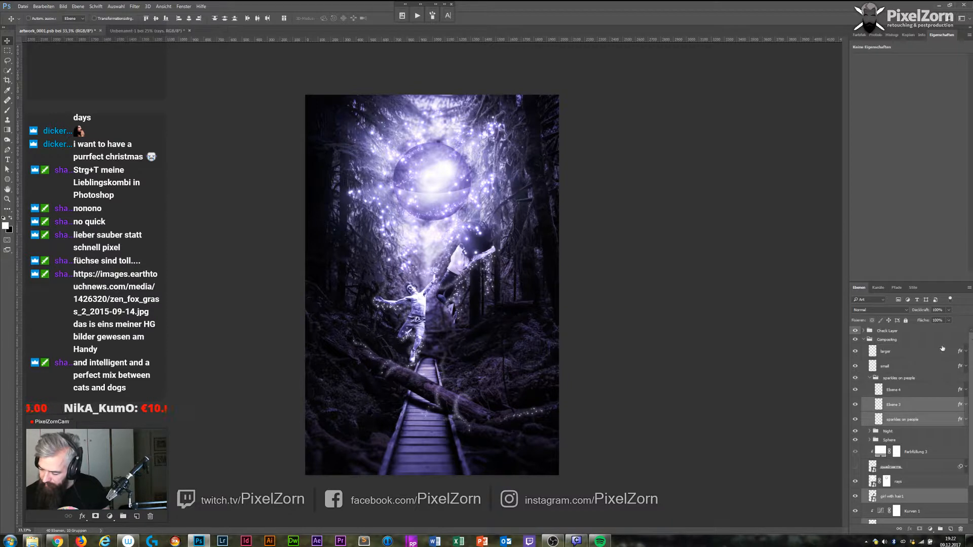
left_click_drag(911, 380, 932, 378)
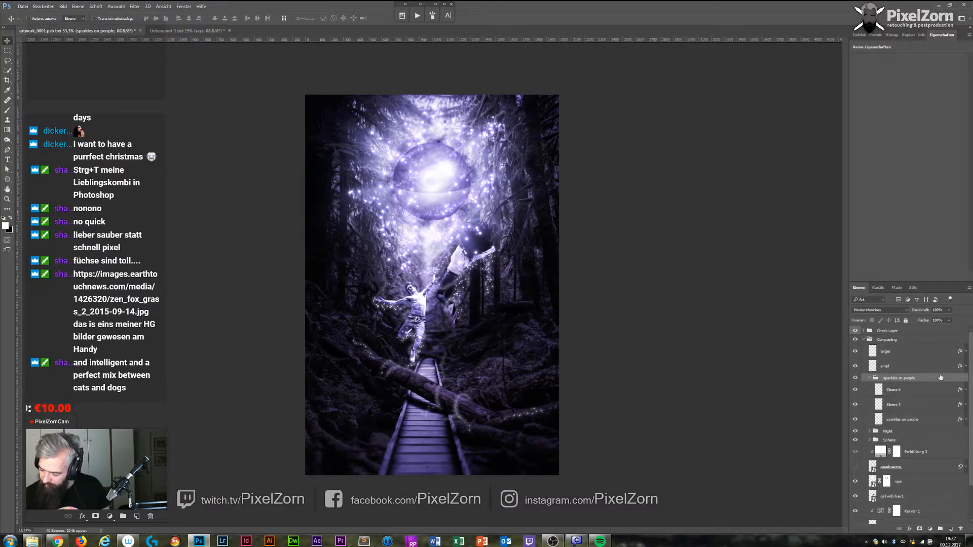
left_click(913, 498)
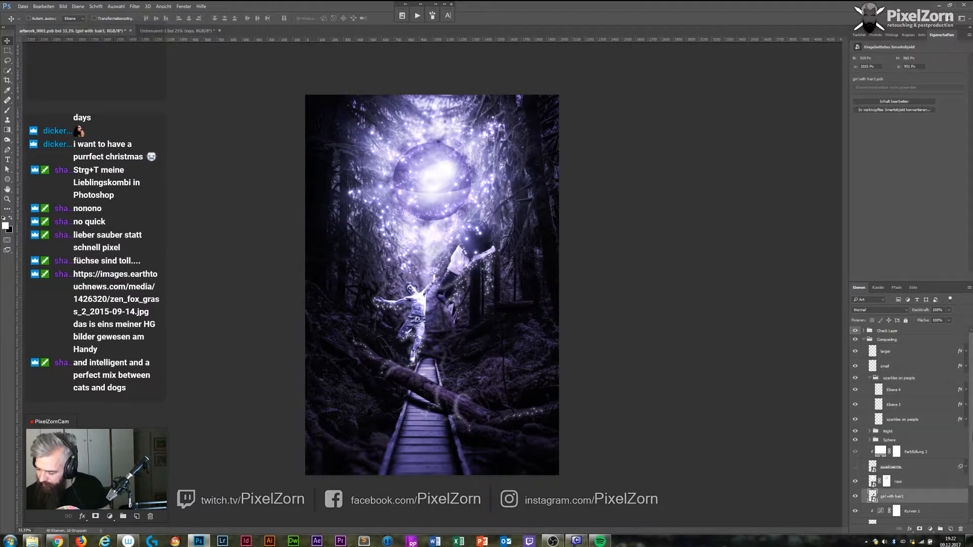
scroll(920, 489, "down", 3)
left_click(922, 484, "shift")
left_click_drag(921, 465, 901, 389)
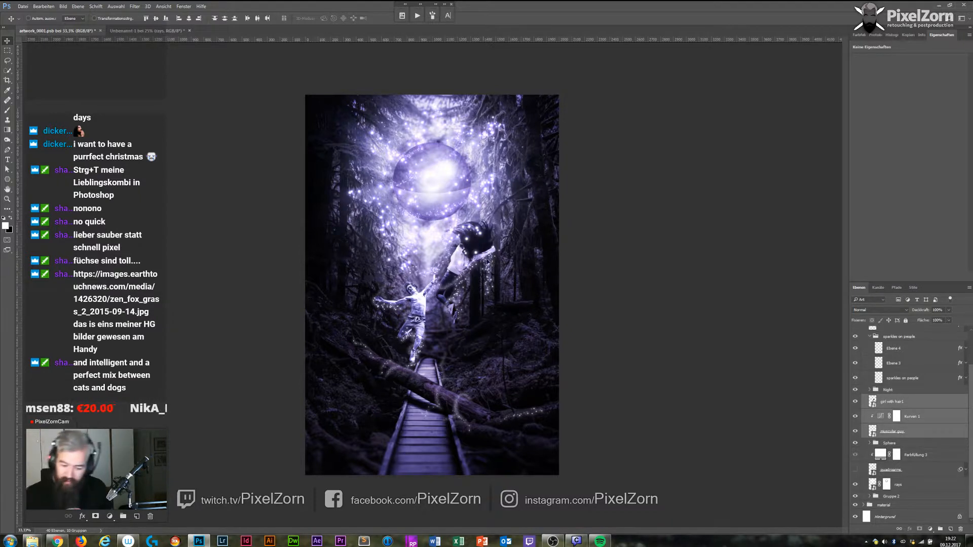
Try raising the girl and the muscular guy so the girl's hair overlaps the sphere.
left_click_drag(501, 271, 481, 213)
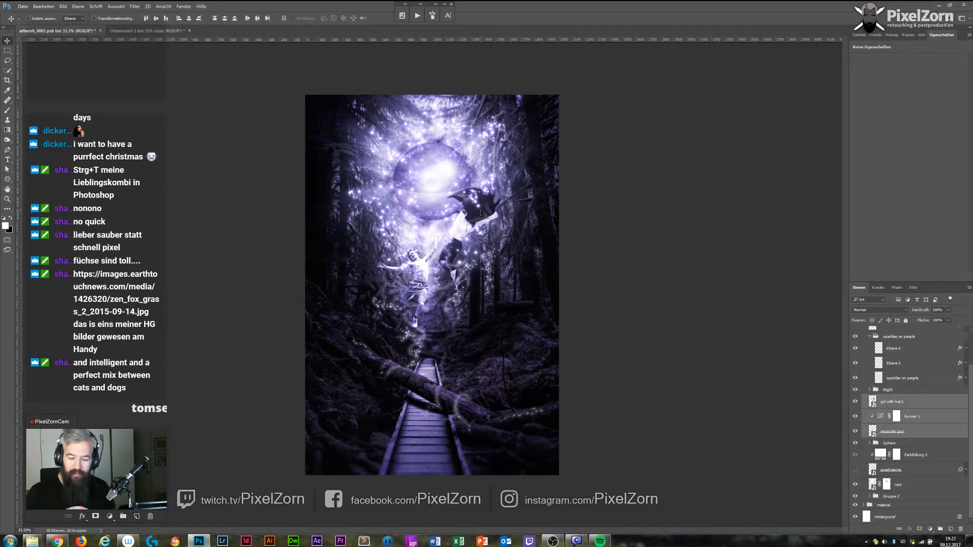
key("ctrl")
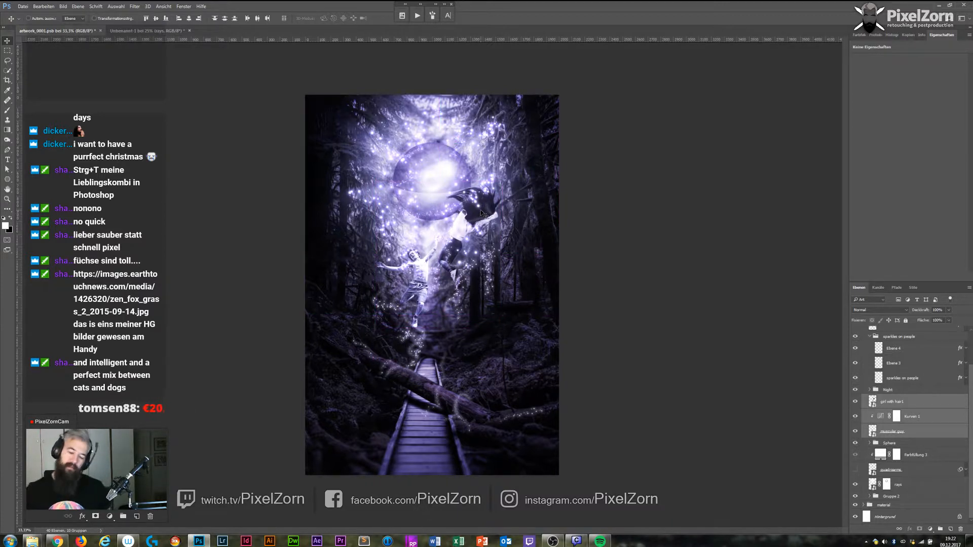
key("ctrl+minus")
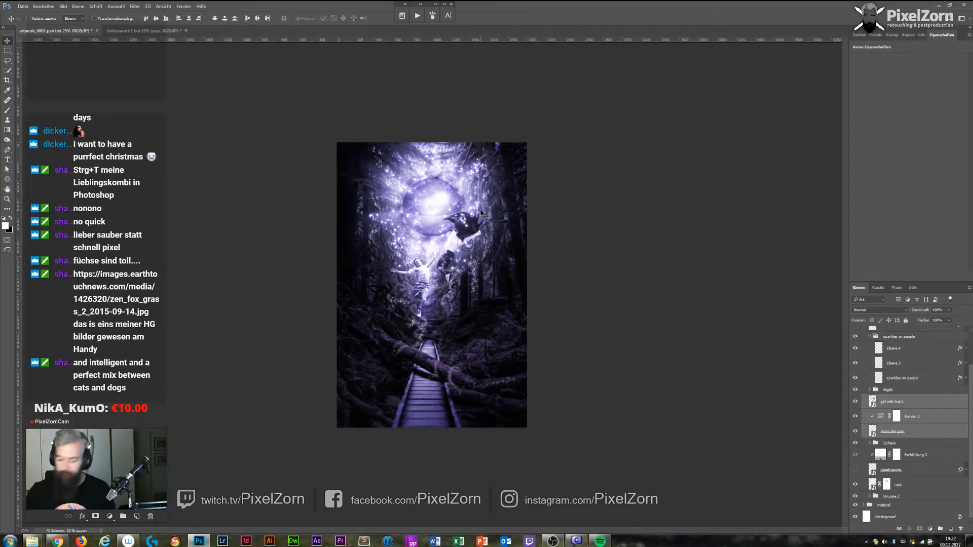
Compare the image with and without Ebene 3 and the sparkles on people layer, leaving only Ebene 3 hidden.
left_click(916, 435)
left_click(920, 420, "shift")
left_click(856, 364)
left_click(855, 364)
left_click(856, 366)
left_click(855, 366)
left_click(854, 372)
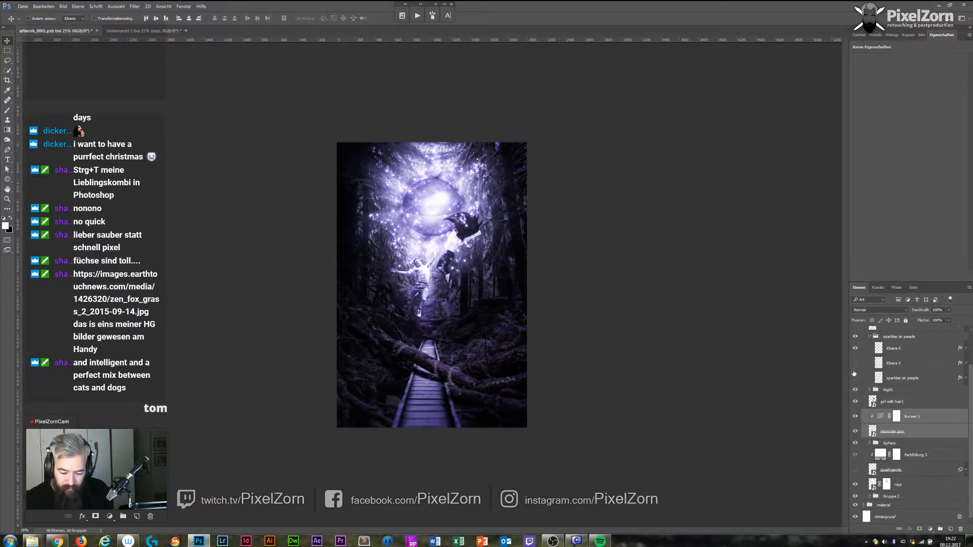
left_click(854, 376)
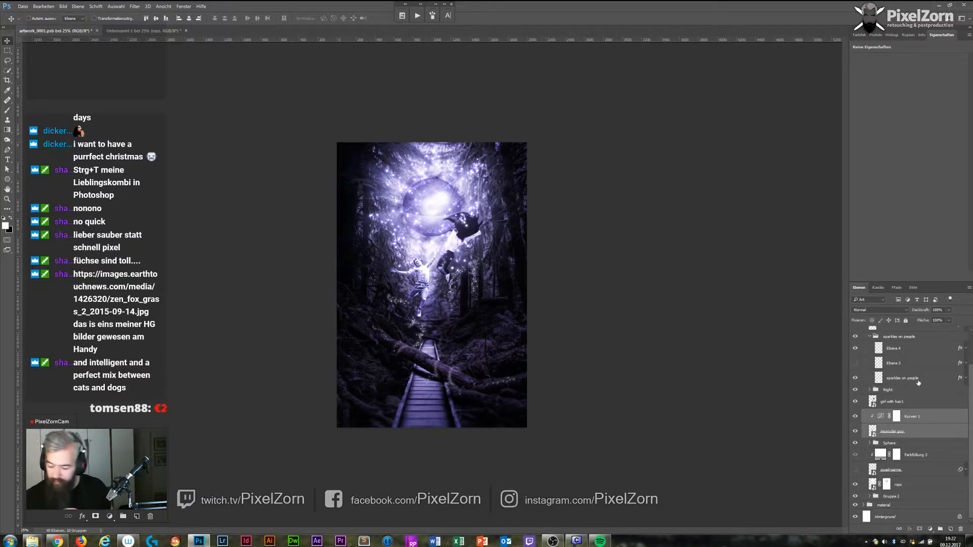
Show Ebene 3, then enlarge it slightly with the sparkles on people, girl and muscular guy layers and raise them all toward the sphere.
left_click(907, 399, "ctrl")
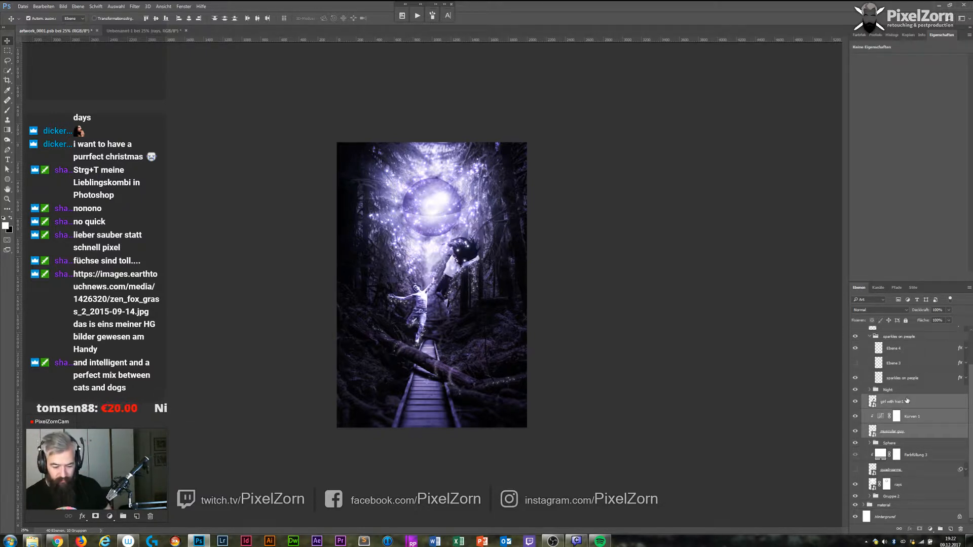
left_click(905, 378)
left_click(855, 362)
left_click(905, 365, "ctrl")
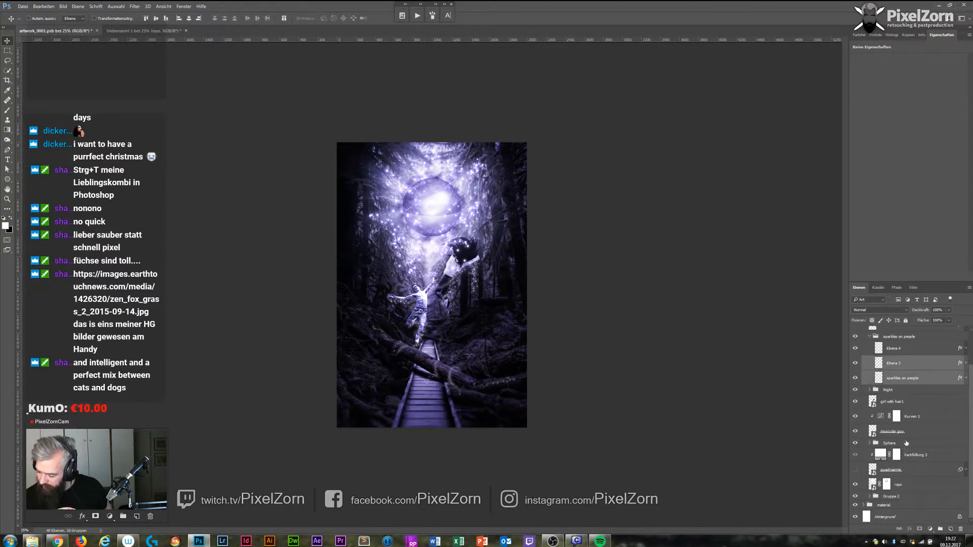
left_click(906, 431, "ctrl")
left_click(911, 403, "ctrl")
mouse_move(466, 266)
left_mouse_down()
mouse_move(464, 231)
mouse_move(466, 274)
mouse_move(469, 230)
mouse_move(470, 253)
mouse_move(486, 254)
mouse_move(476, 264)
left_mouse_up()
key("ctrl+t")
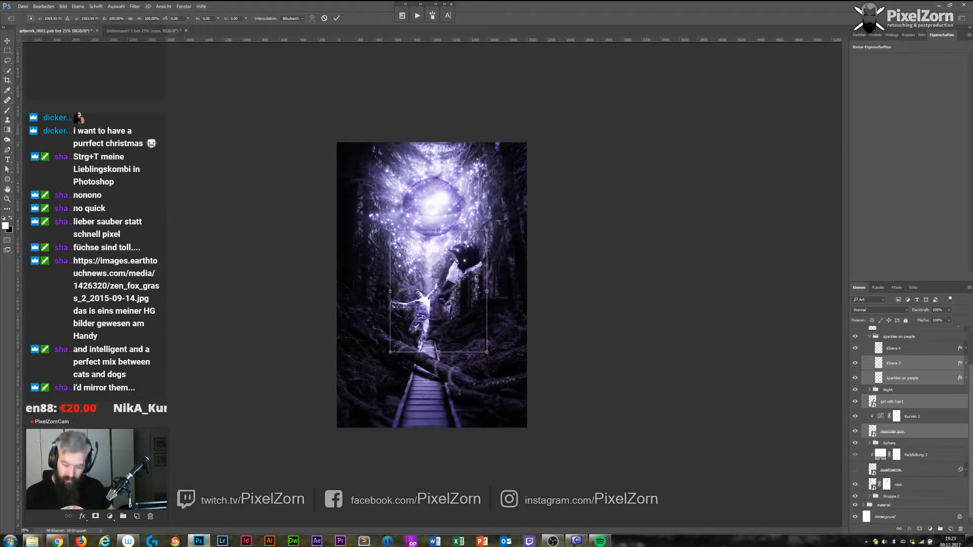
left_click_drag(487, 229, 492, 222)
left_click_drag(480, 255, 482, 235)
key("Return")
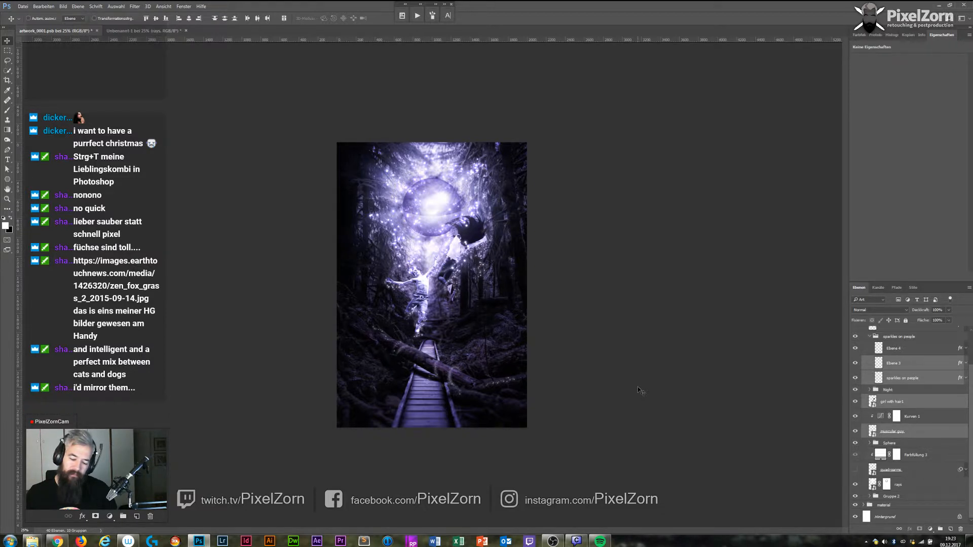
Try nudging the muscular guy down slightly on his own layer.
left_click(910, 431)
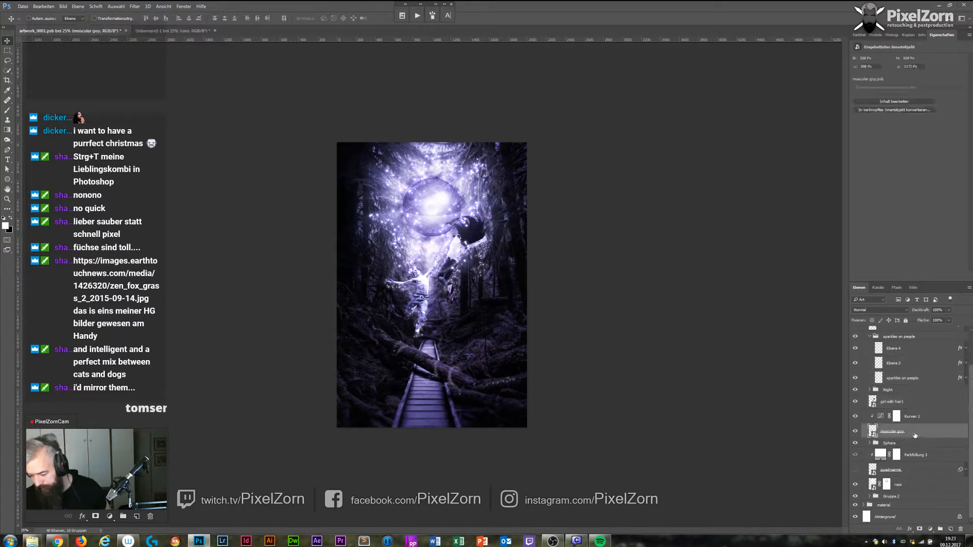
left_click_drag(426, 284, 425, 289)
key("ctrl+z")
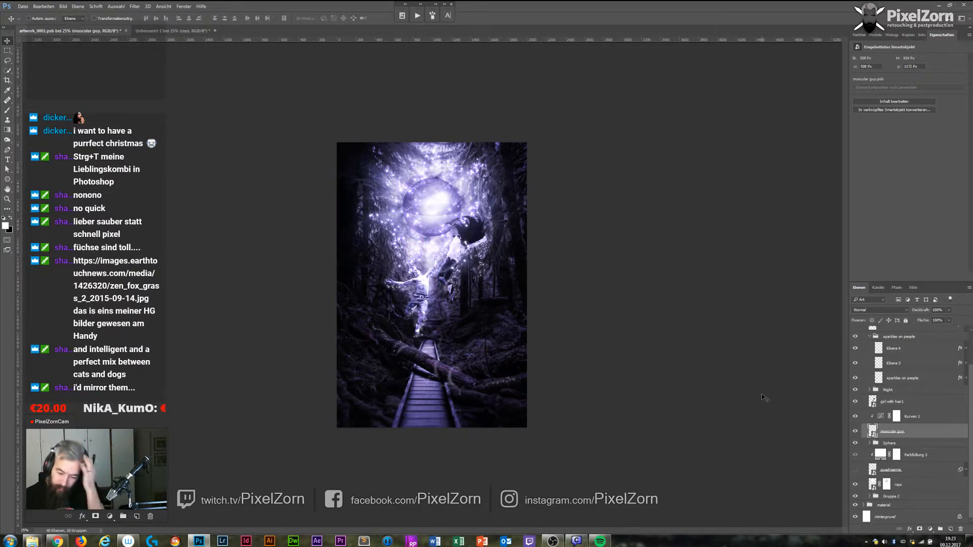
Rename Ebene 4 as tree sparkles and move it out of the sparkles on people group, directly above it.
left_click(911, 341)
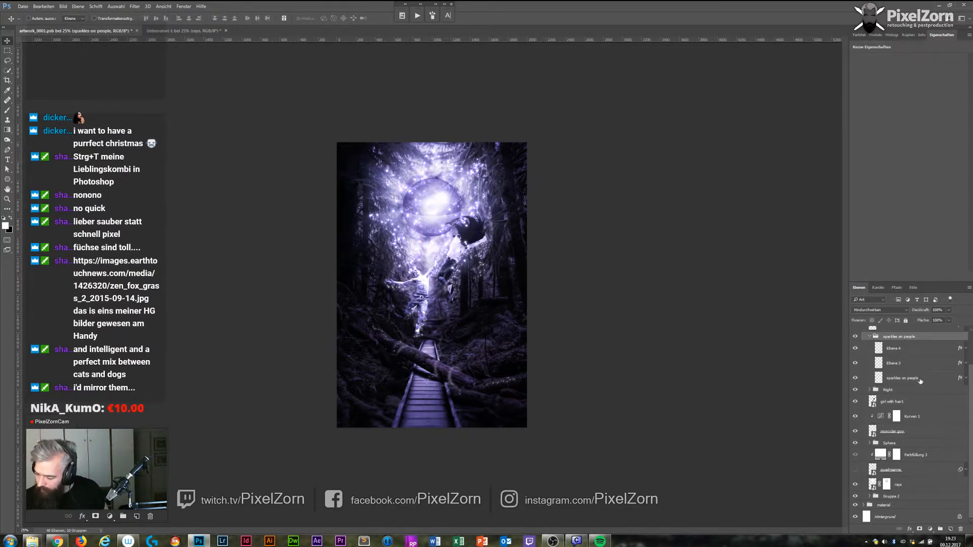
left_click(900, 363)
left_click(855, 348)
left_click(856, 348)
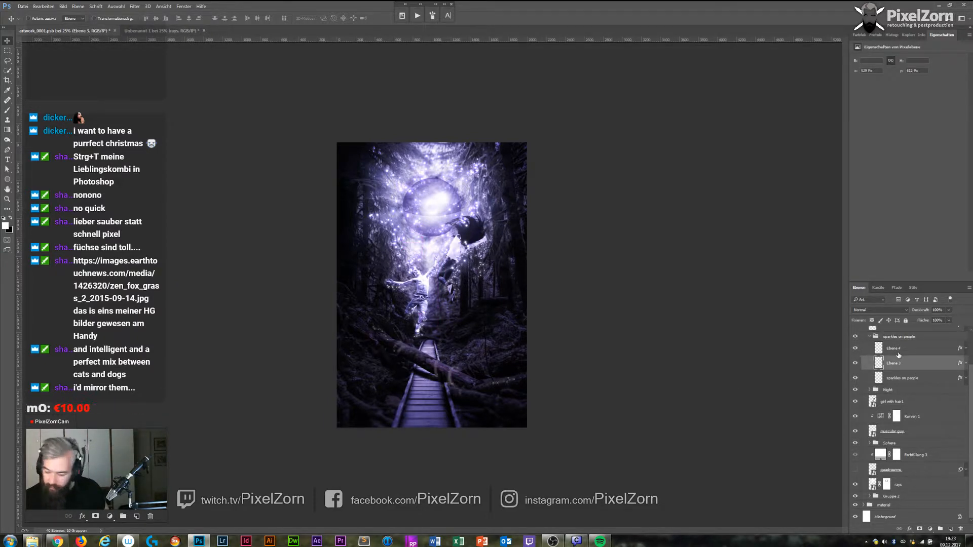
double_click(893, 348)
type("s")
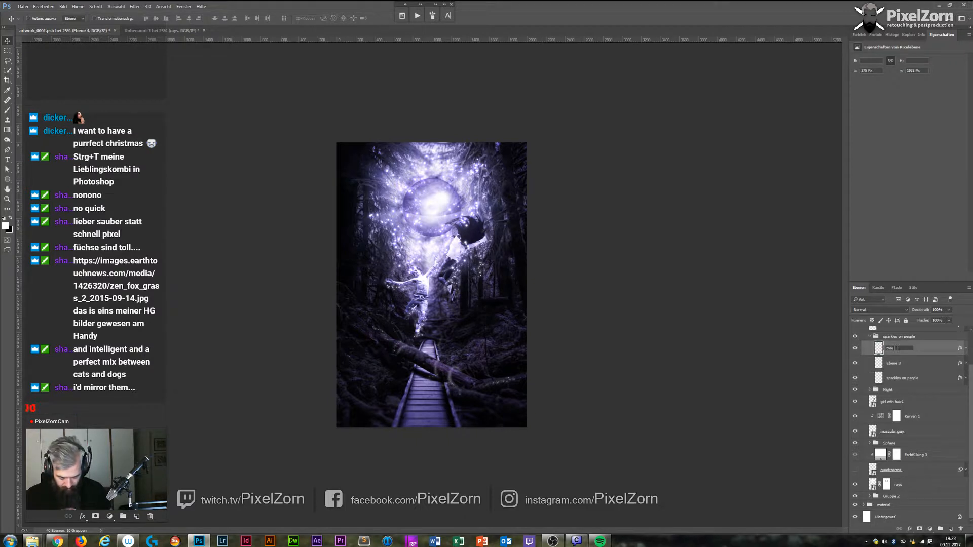
type("ree sparkles")
key("Return")
left_click_drag(884, 351, 888, 333)
Collapse the sparkles on people group and rename it sparkles on girl.
left_click(900, 353)
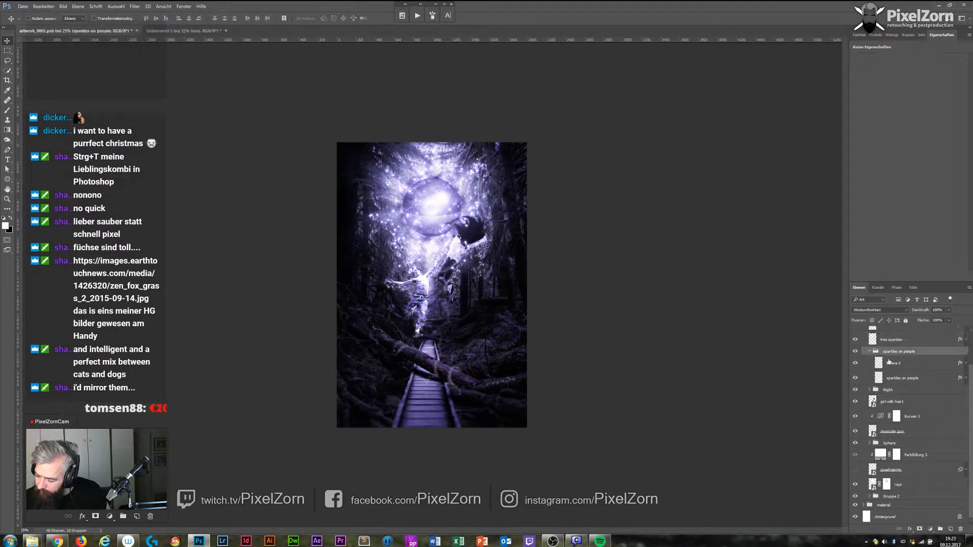
left_click(869, 351)
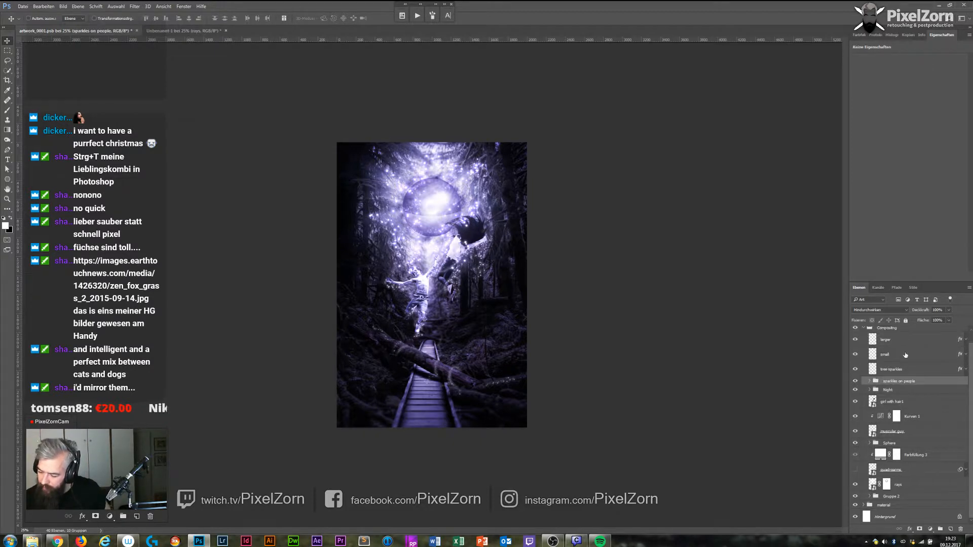
double_click(912, 383)
double_click(911, 381)
key("BackSpace")
key("Return")
Duplicate the sparkles on girl group and name the copy sparkles on guy.
key("ctrl+j")
double_click(905, 382)
left_click(911, 382)
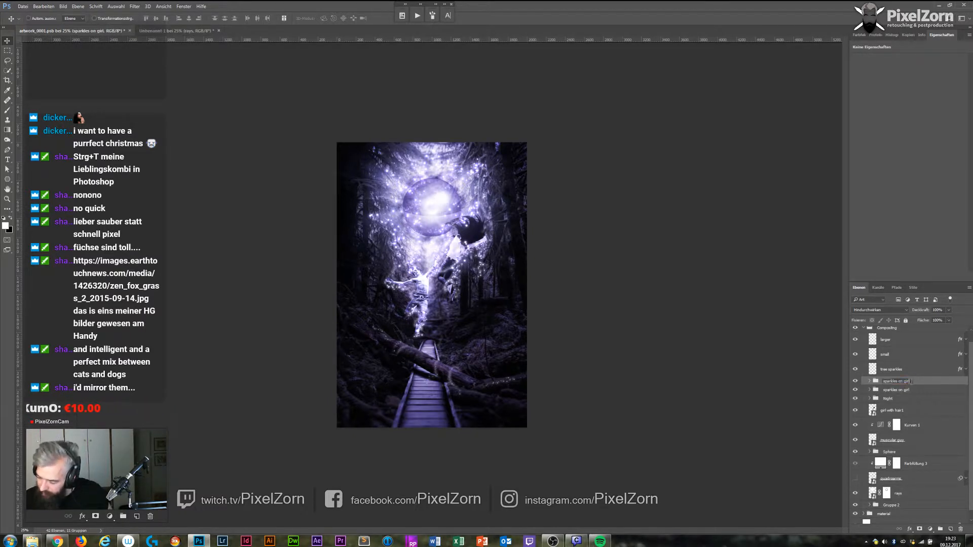
type("guy")
key("Return")
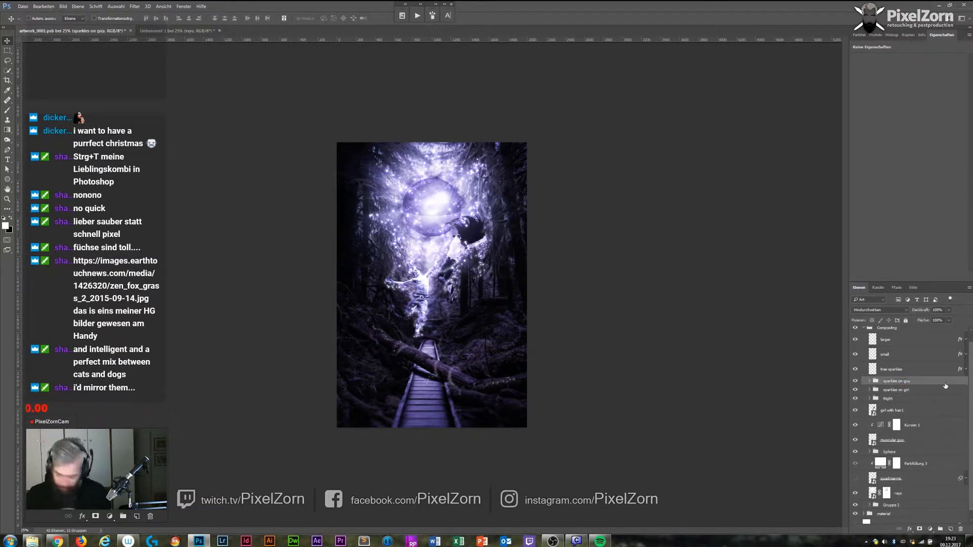
Hide the sparkles on girl group and the larger and small layers to isolate the sparkles on guy.
left_click(856, 390)
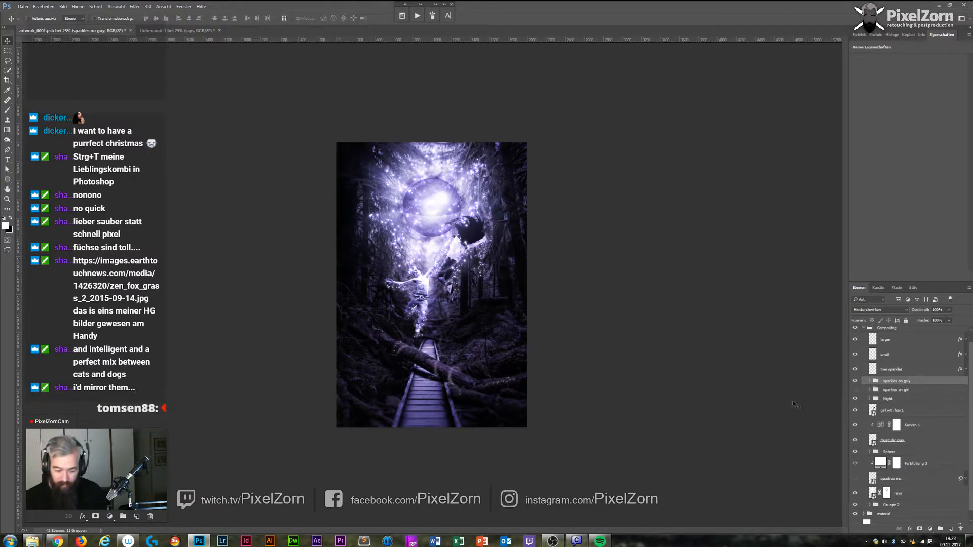
key("b")
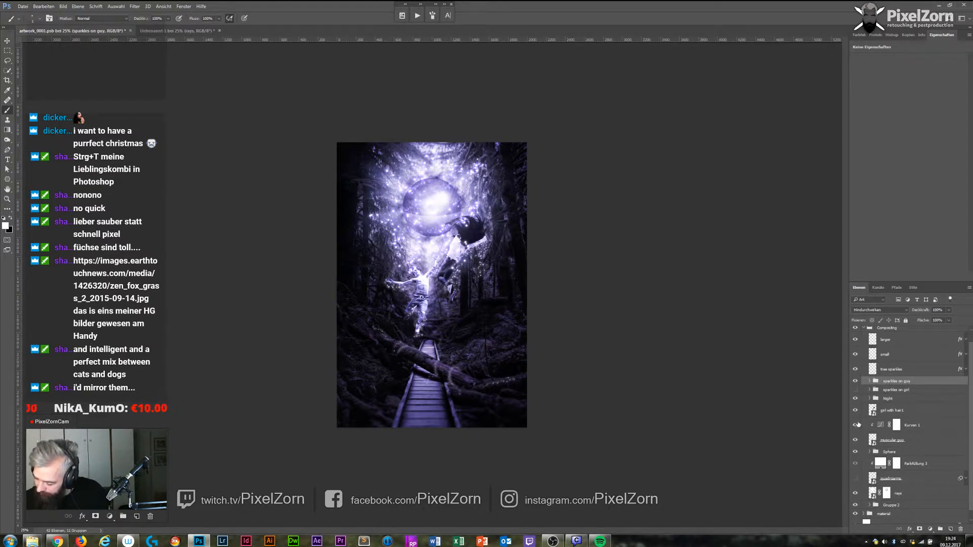
left_click(855, 339)
left_click(856, 355)
key("ctrl+plus")
key("ctrl+plus")
key("ctrl+plus")
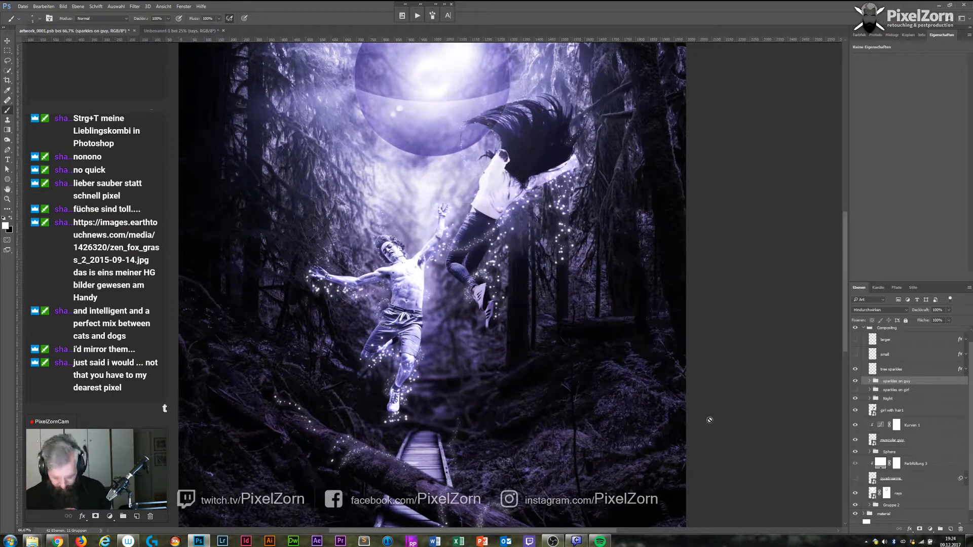
Turn off the brush's scattering, set its size control to pen pressure and reduce the size jitter to its minimum.
key("F5")
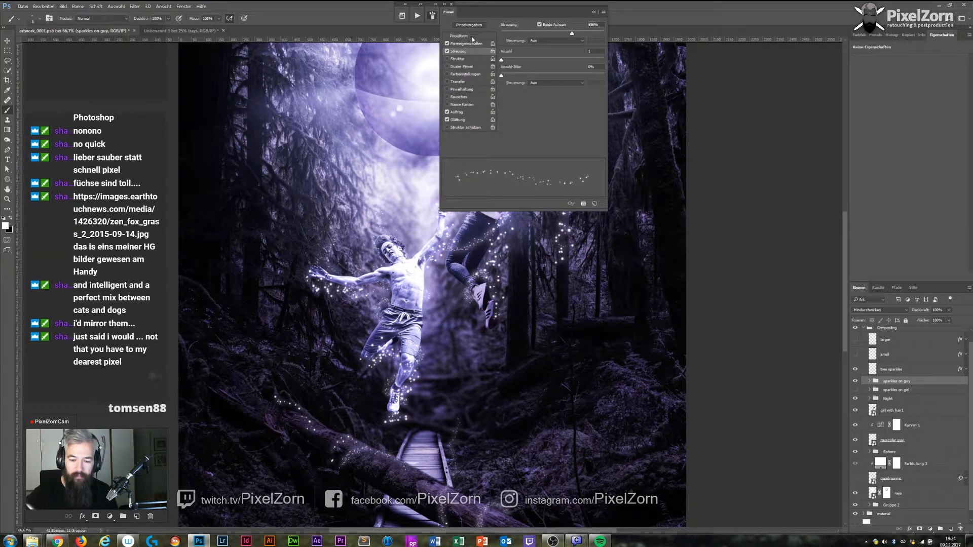
left_click(447, 51)
left_click(465, 43)
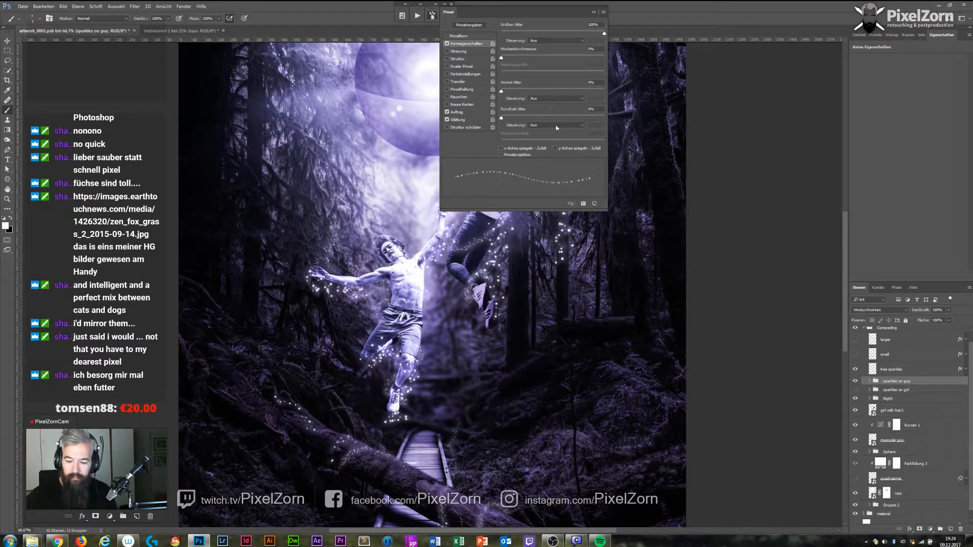
left_click(582, 40)
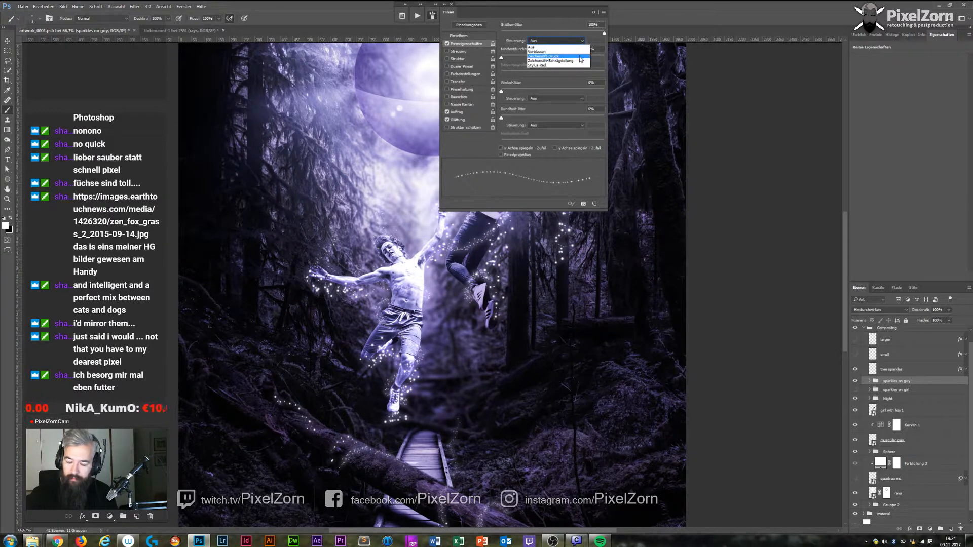
left_click(557, 55)
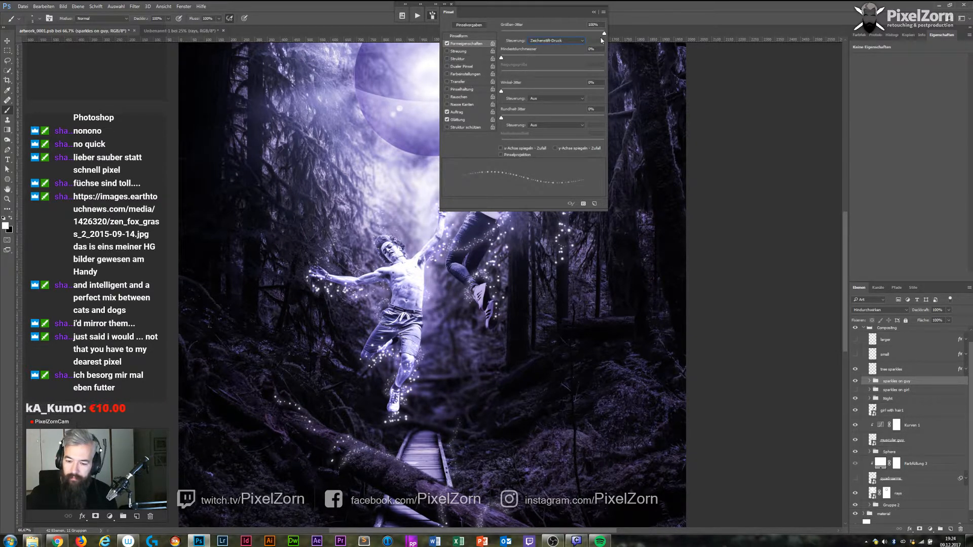
left_click_drag(604, 33, 492, 31)
Set the brush tip's spacing to 25% for a continuous stroke.
left_click(470, 36)
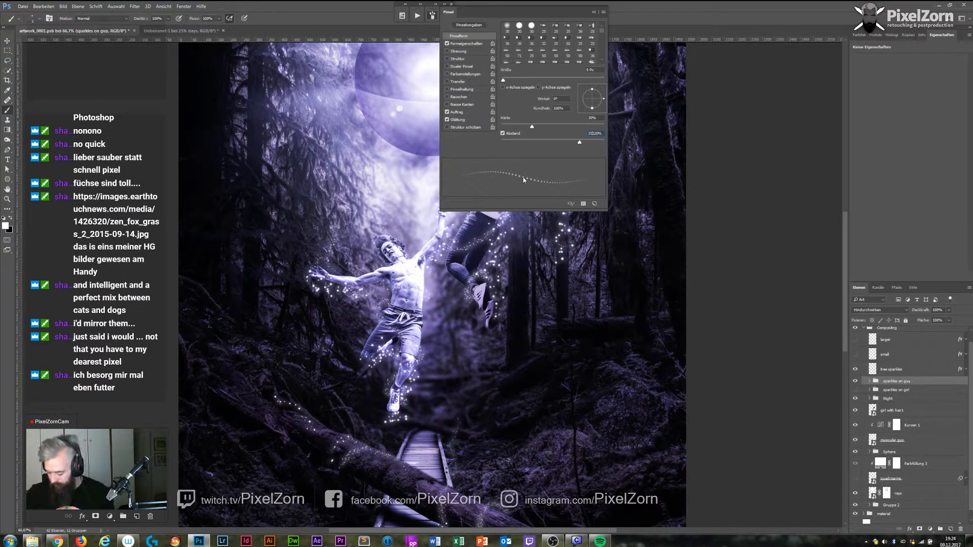
key("Delete")
key("Delete")
key("Return")
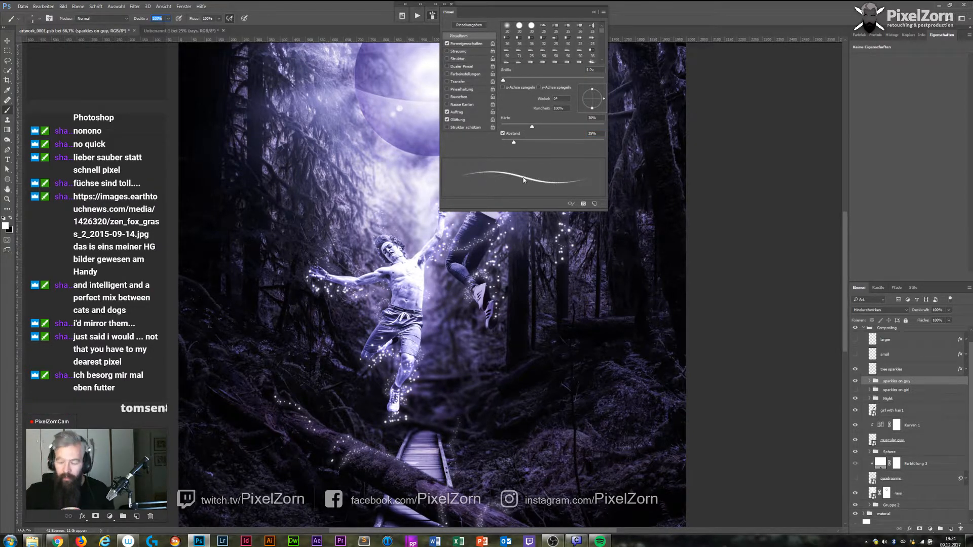
key("F5")
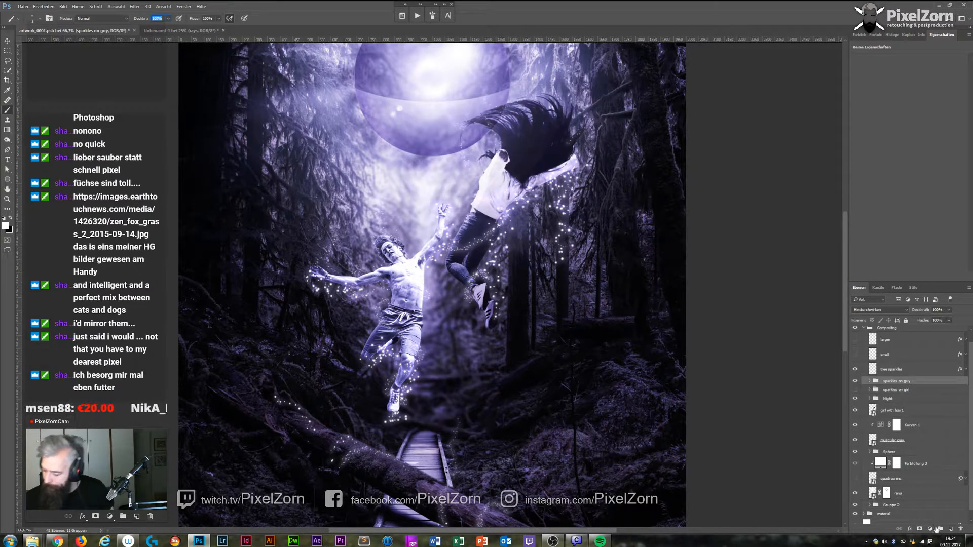
Add a layer mask to the sparkles on guy group and paint out the sparkles around the girl.
left_click(920, 528)
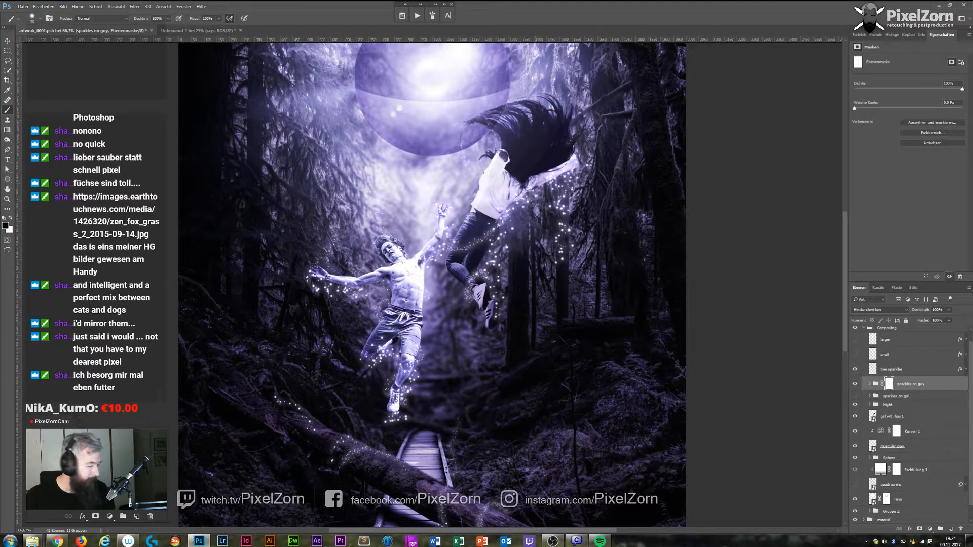
mouse_move(552, 256)
left_mouse_down()
mouse_move(582, 117)
mouse_move(524, 199)
mouse_move(556, 97)
mouse_move(457, 72)
left_mouse_up()
mouse_move(509, 186)
left_mouse_down()
mouse_move(491, 258)
mouse_move(496, 304)
mouse_move(511, 231)
mouse_move(458, 252)
left_mouse_up()
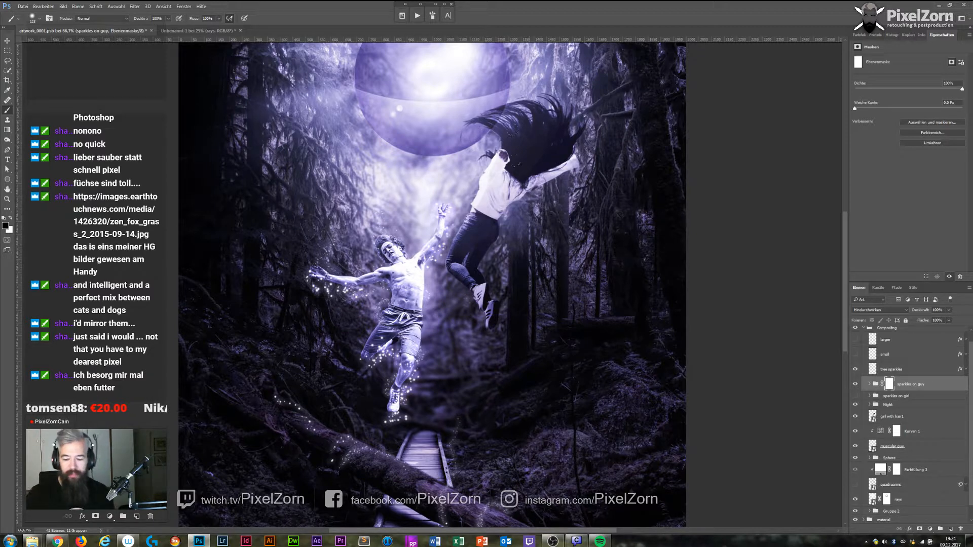
Copy the guy group's mask to the sparkles on girl group, invert it, and show the group, checking it without the guy's sparkles.
left_click_drag(890, 384, 890, 399)
key("ctrl+i")
left_click(855, 399)
left_click(856, 384)
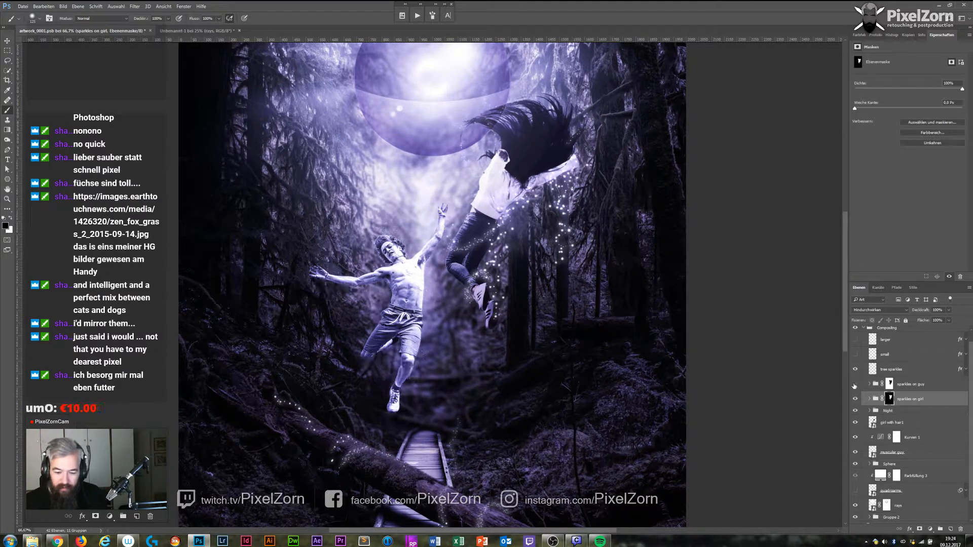
left_click(855, 384)
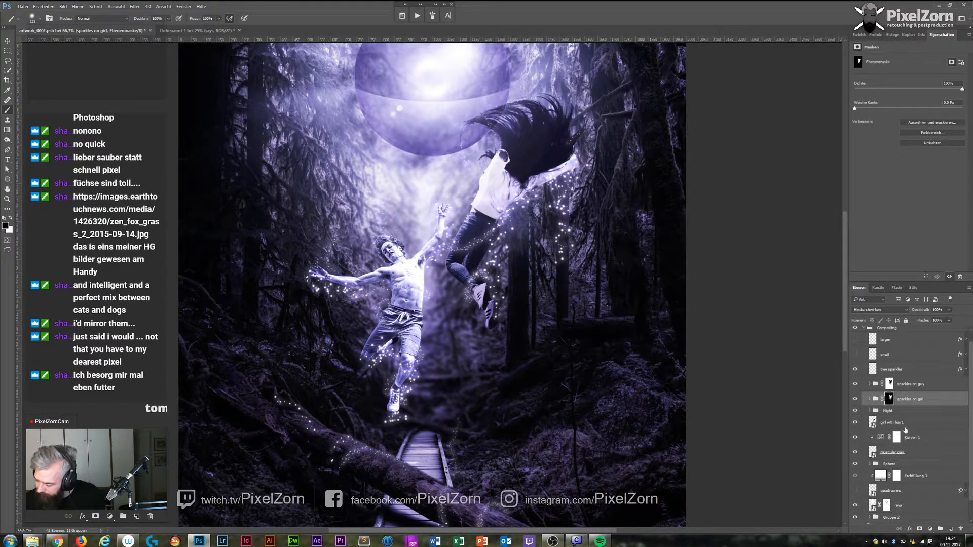
Reorder the layers above Kurven 1 as Night, sparkles on girl, girl with hair1 and sparkles on guy, from top to bottom.
left_click(905, 424)
left_click_drag(871, 425, 897, 393)
left_click(912, 387)
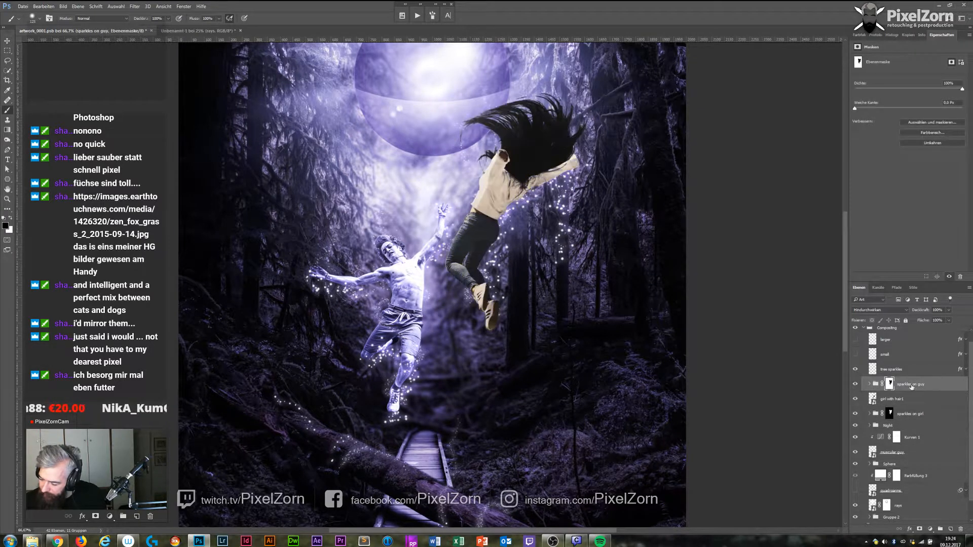
left_click(910, 388)
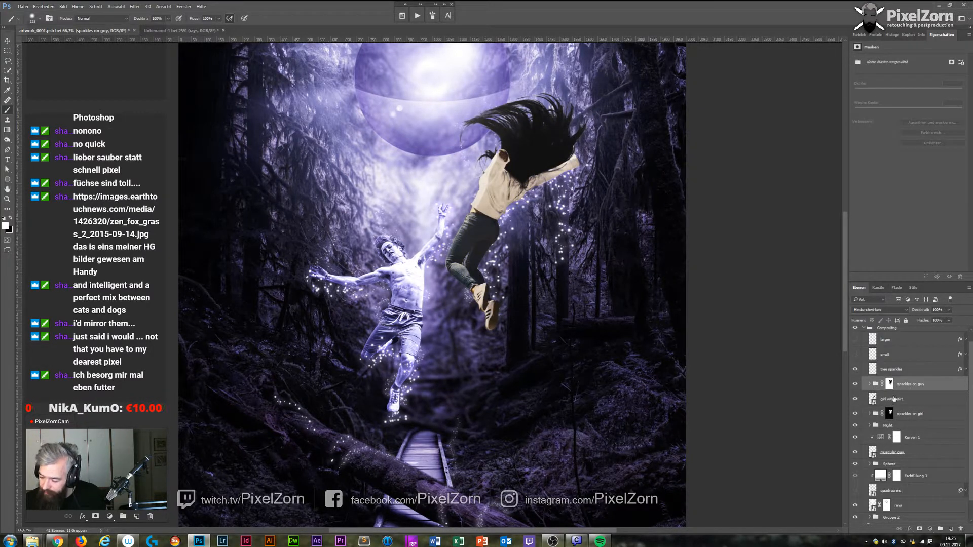
left_click(893, 400)
left_click(912, 414)
left_click_drag(877, 418, 883, 384)
left_click(915, 387)
left_click(888, 412)
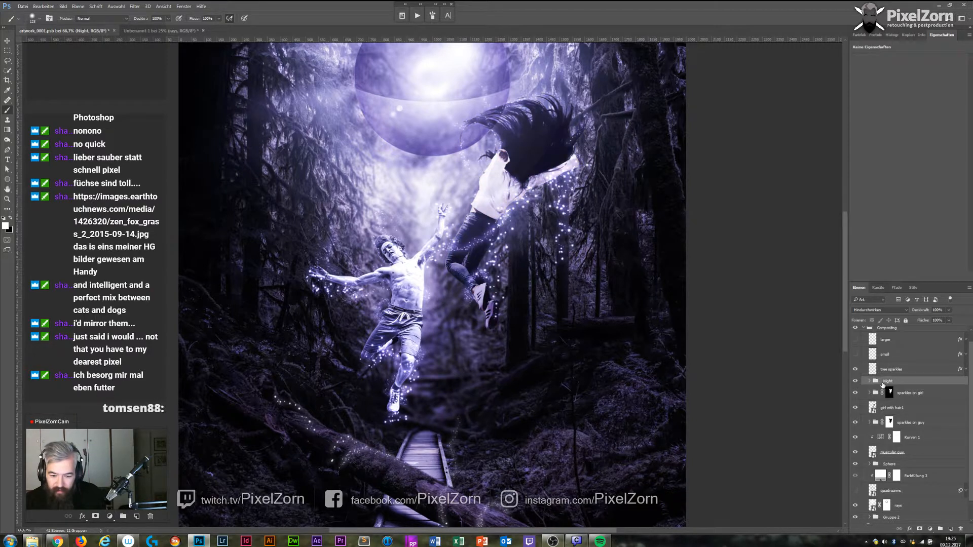
Rename the sparkles on girl group as v.
left_click(906, 414)
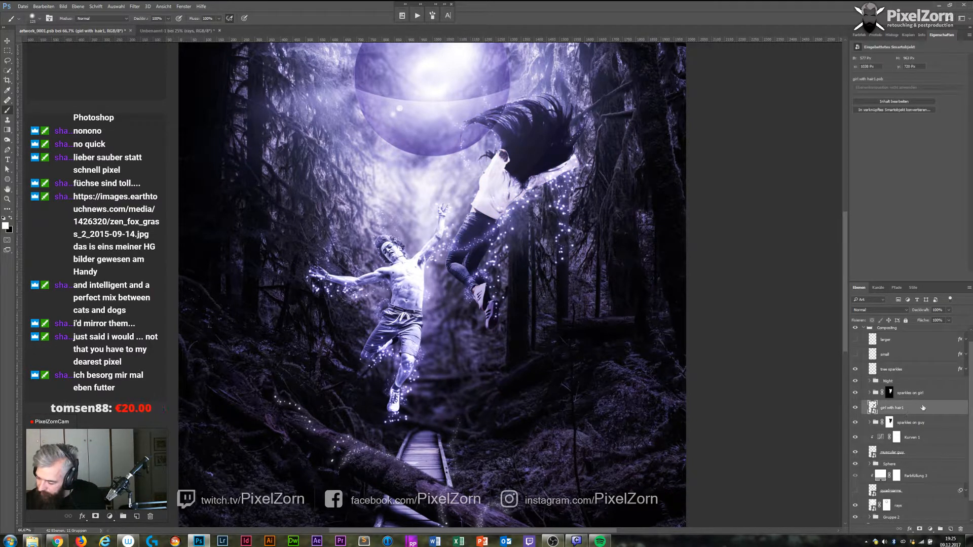
double_click(922, 394)
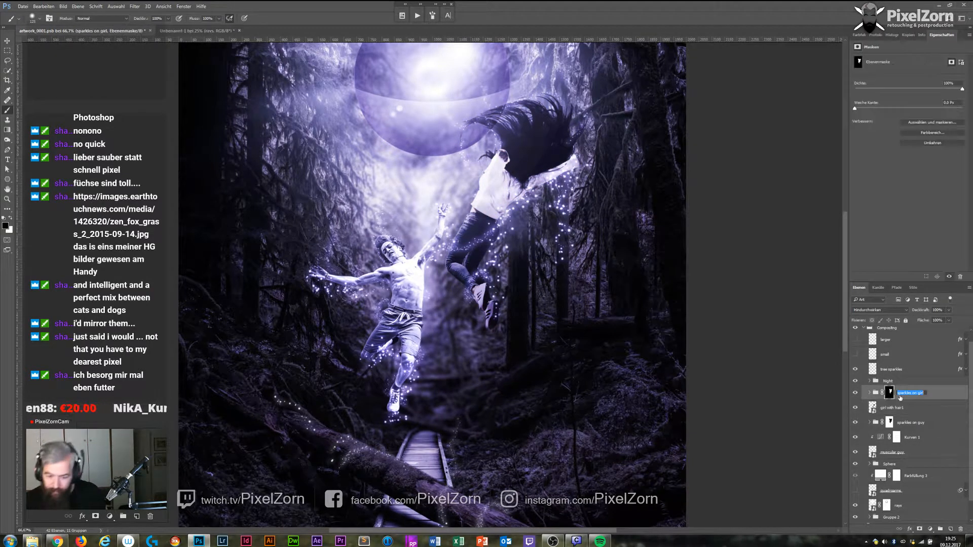
key("BackSpace")
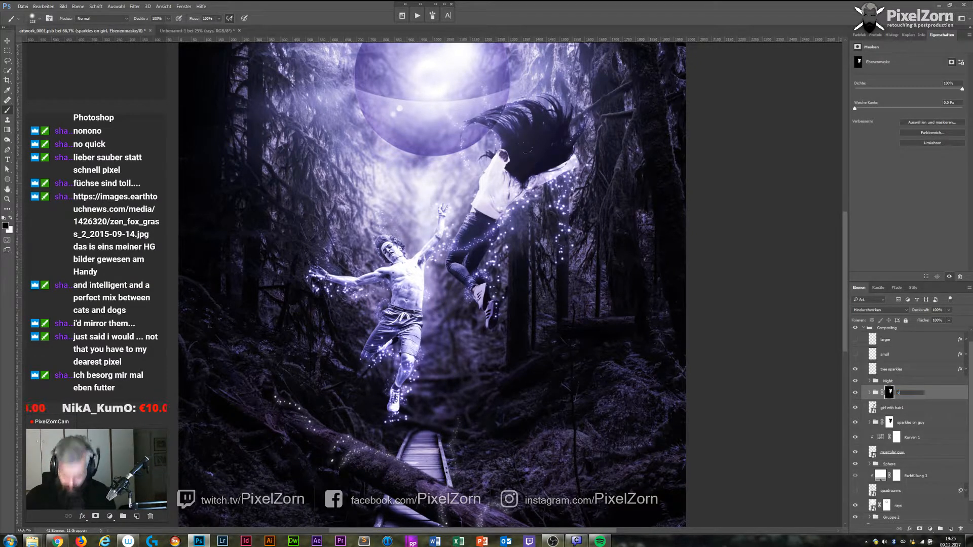
type("v")
key("Return")
Try moving the girl's sparkles up slightly without moving the girl.
key("v")
left_click_drag(528, 174, 529, 158)
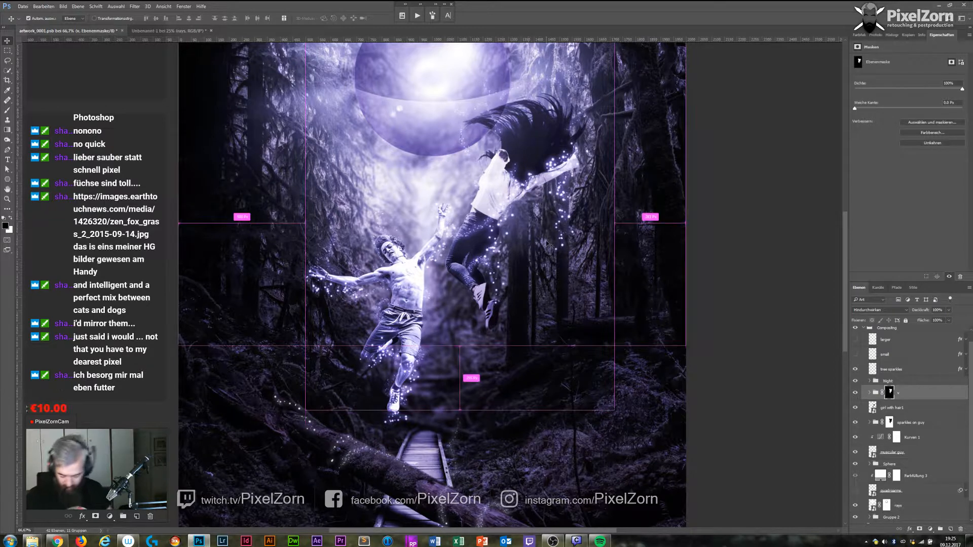
key("ctrl+z")
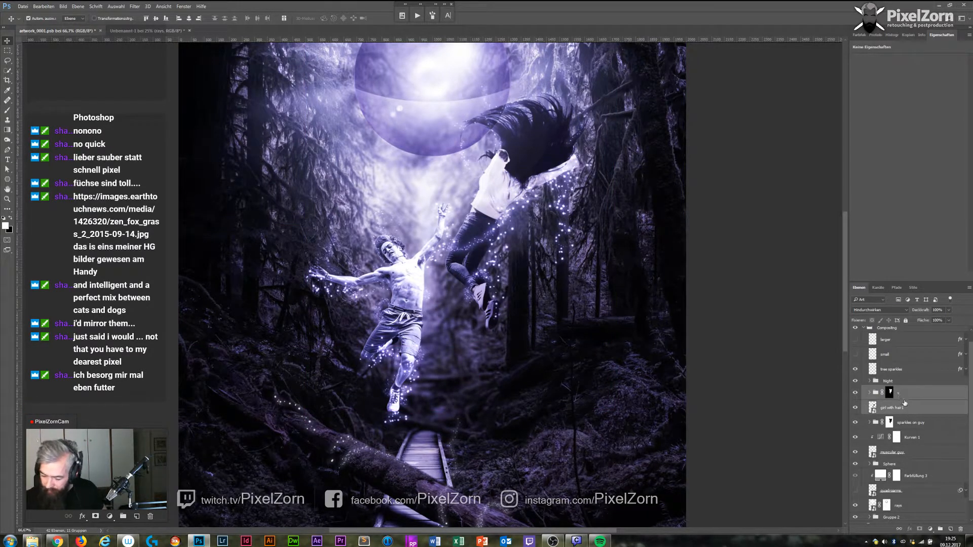
Rename the v group as sparkles and combine it with the girl with hair1 layer in a new group named Girl.
double_click(899, 394)
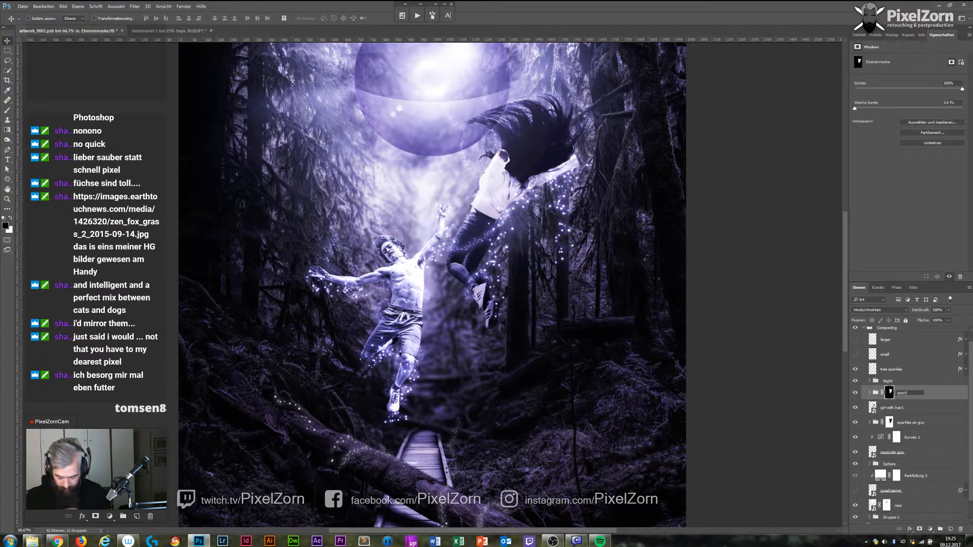
key("Return")
left_click(907, 410, "shift")
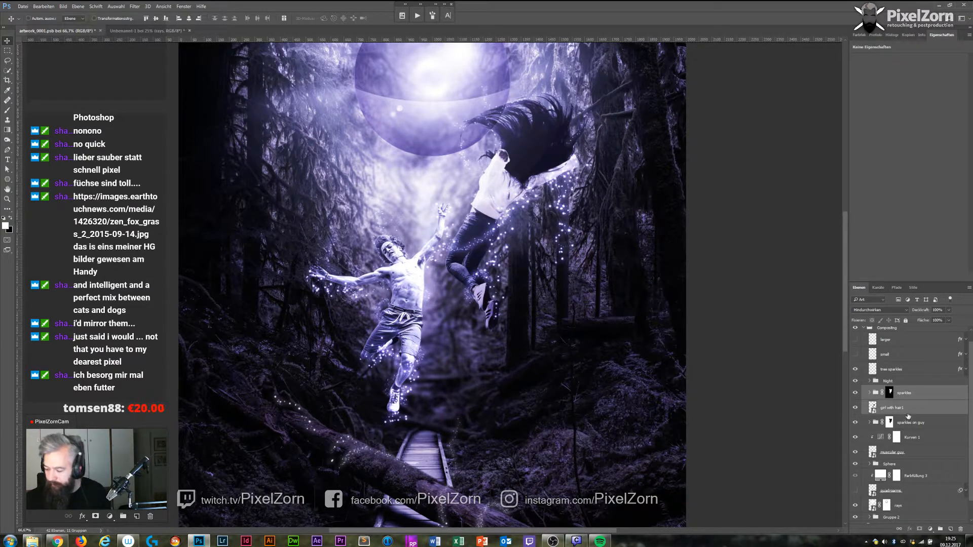
key("ctrl+g")
double_click(891, 390)
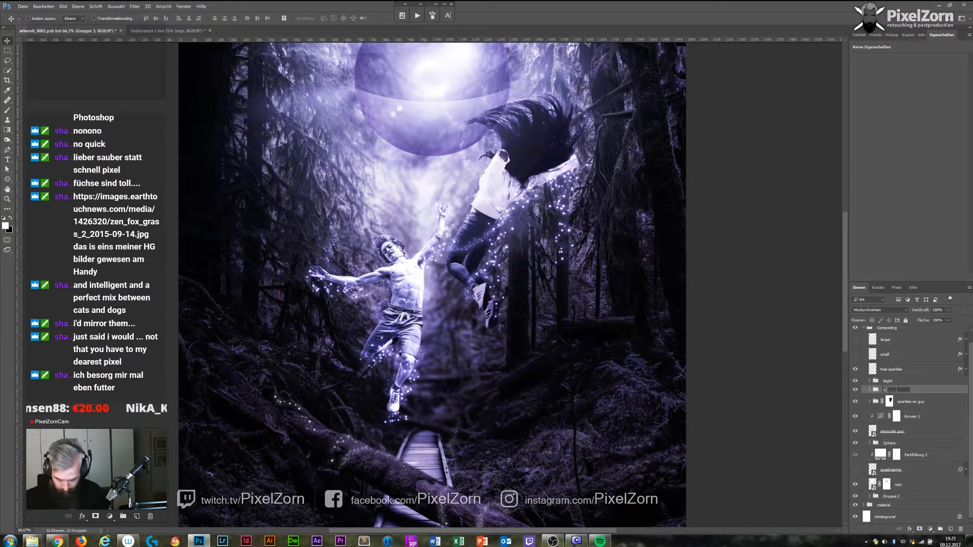
type("Girl")
key("Return")
Group sparkles on guy, Kurven 1 and the muscular guy layer, and name the new group GUY.
left_click(915, 401)
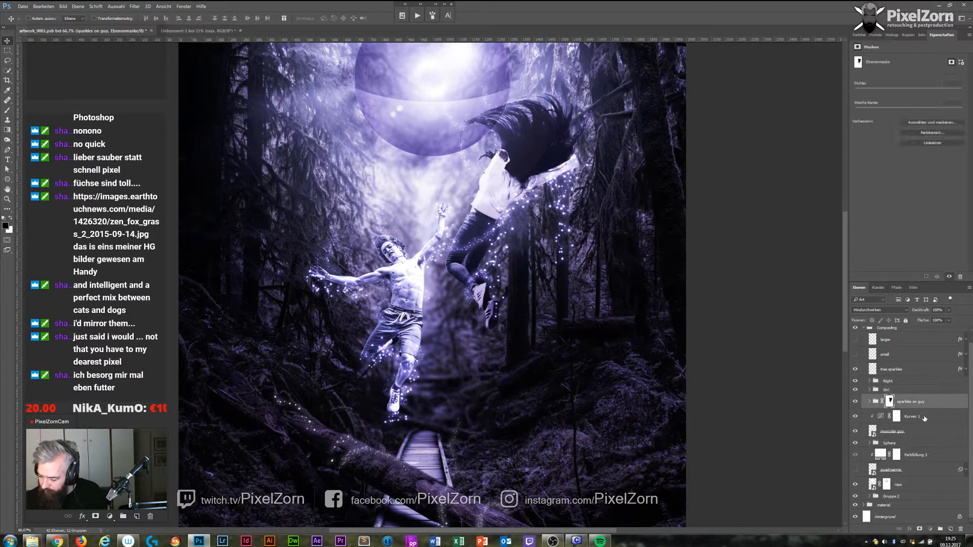
left_click(921, 417, "shift")
left_click(925, 429, "shift")
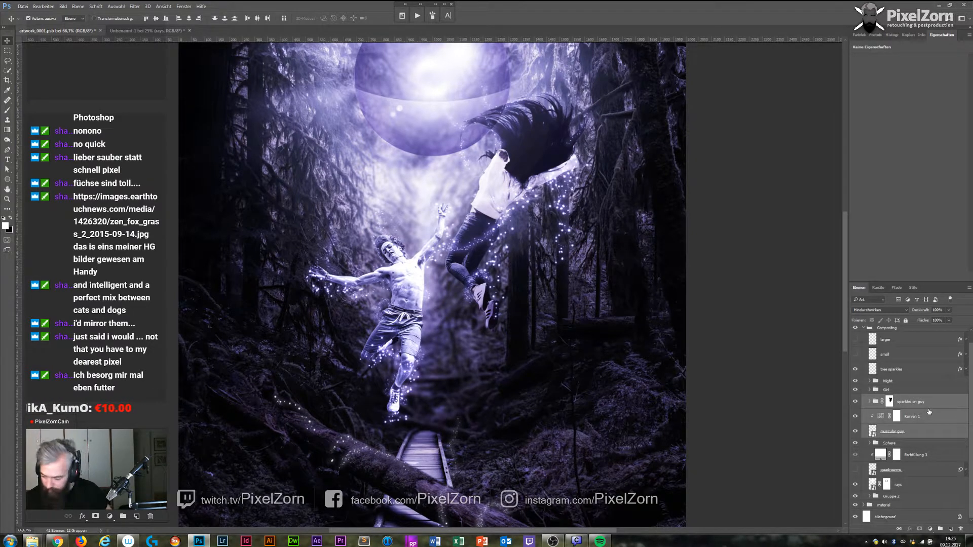
key("ctrl+g")
double_click(901, 410)
type("GUY")
key("Return")
Disable the layer mask on Gruppe 1 inside the Night group.
left_click(870, 392)
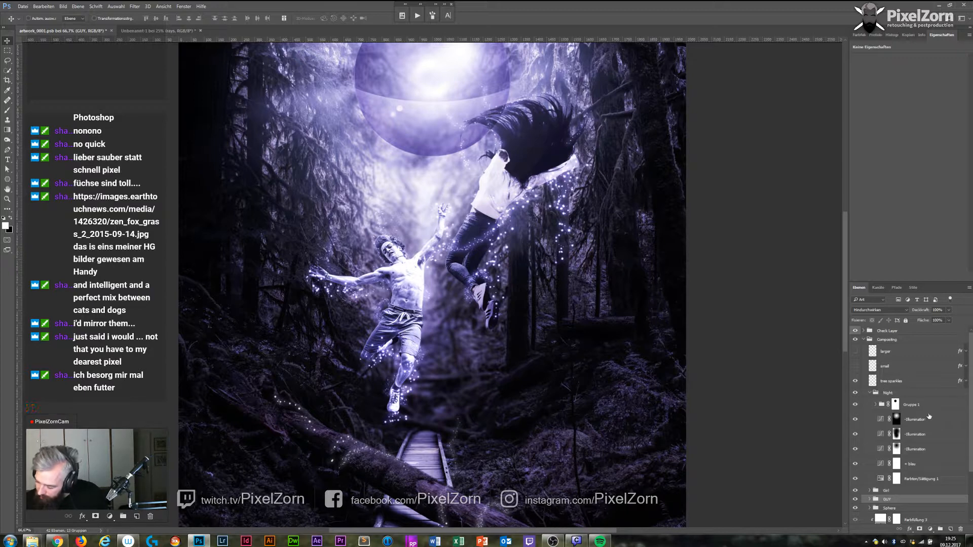
left_click(895, 404)
left_click(895, 404, "ctrl")
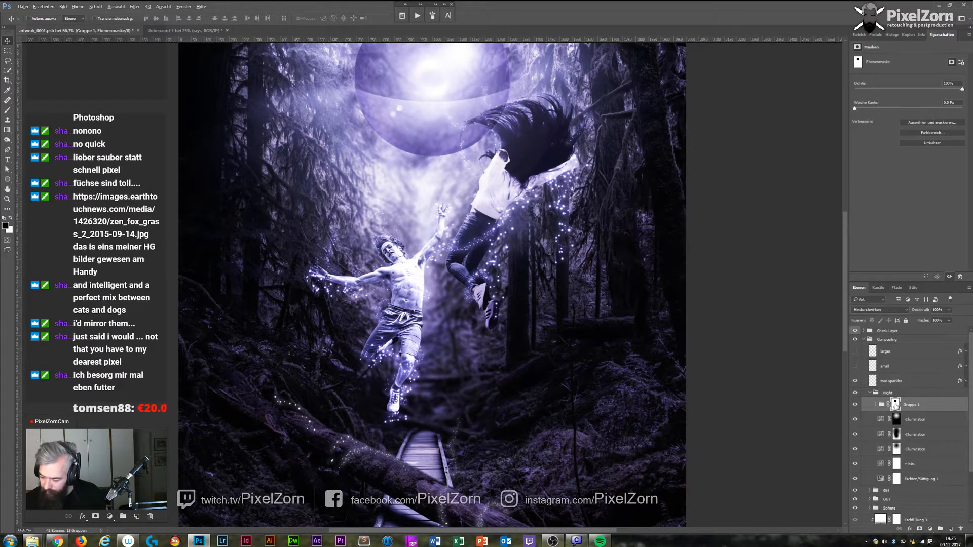
left_click(896, 405, "alt")
left_click(895, 404, "alt")
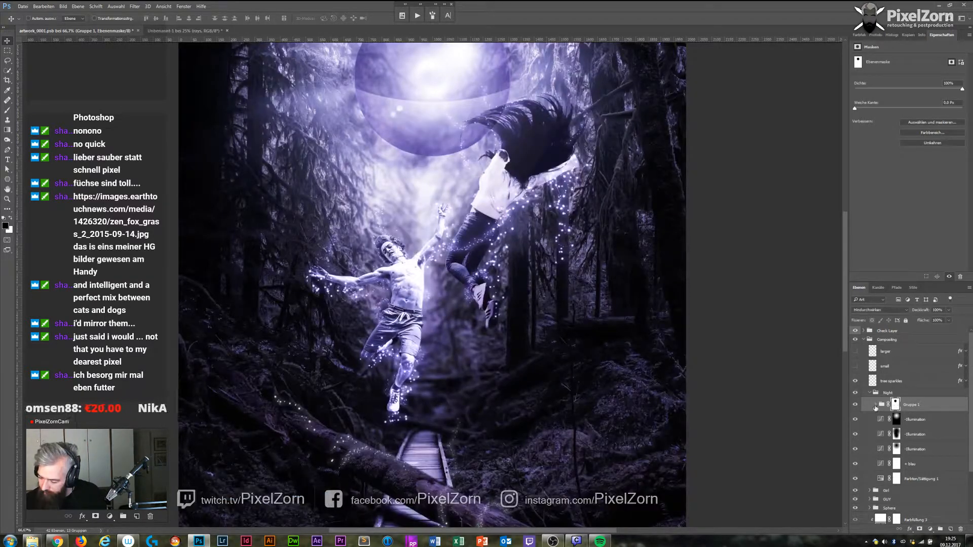
left_click(875, 406)
left_click(930, 423)
left_click(901, 404)
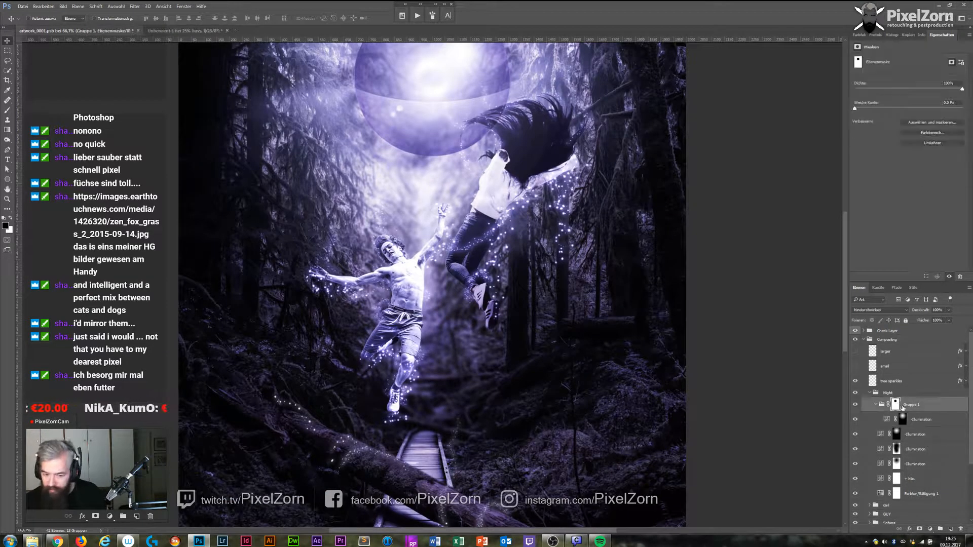
left_click(896, 404, "shift")
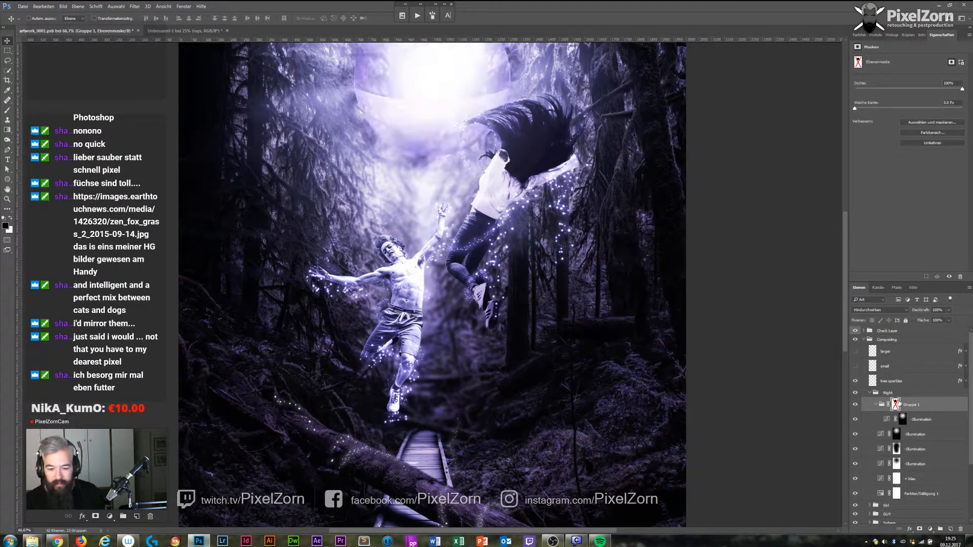
left_click(876, 405)
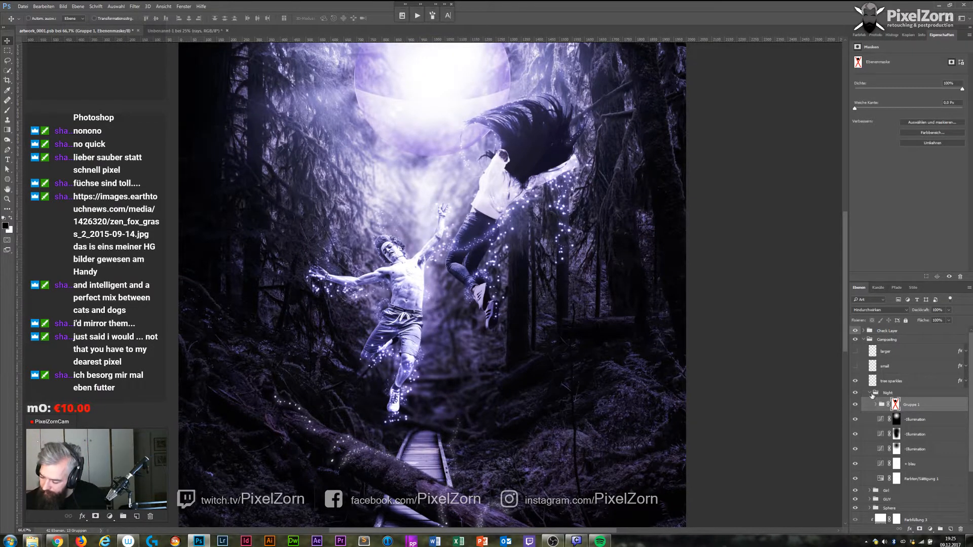
left_click(870, 393)
Reposition both figures with their sparkles, setting the girl slightly higher and the guy just above the start of the wooden track.
left_click(893, 401)
left_click(893, 410, "shift")
left_click_drag(538, 173, 561, 232)
left_click(912, 410)
scroll(445, 261, "down", 5)
left_click_drag(445, 261, 449, 288)
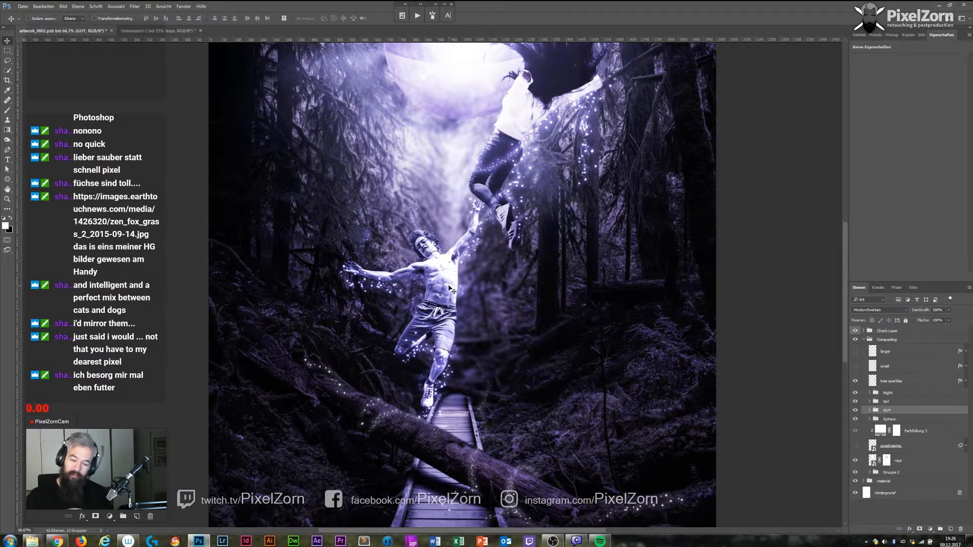
Expand Gruppe 2, which holds the forest scenery, and rename it Background.
key("ctrl+minus")
left_click_drag(524, 417, 562, 364)
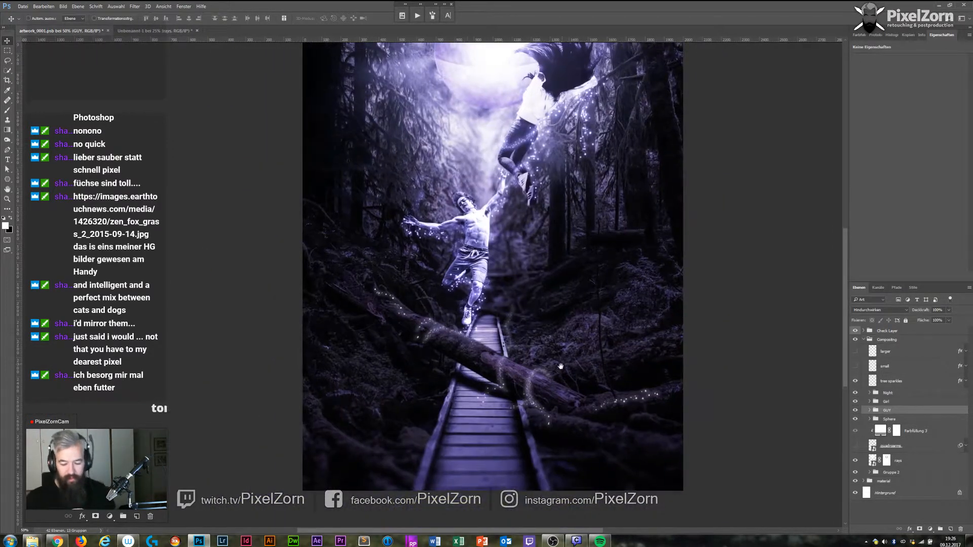
left_click(905, 446)
left_click(912, 462)
left_click(900, 474)
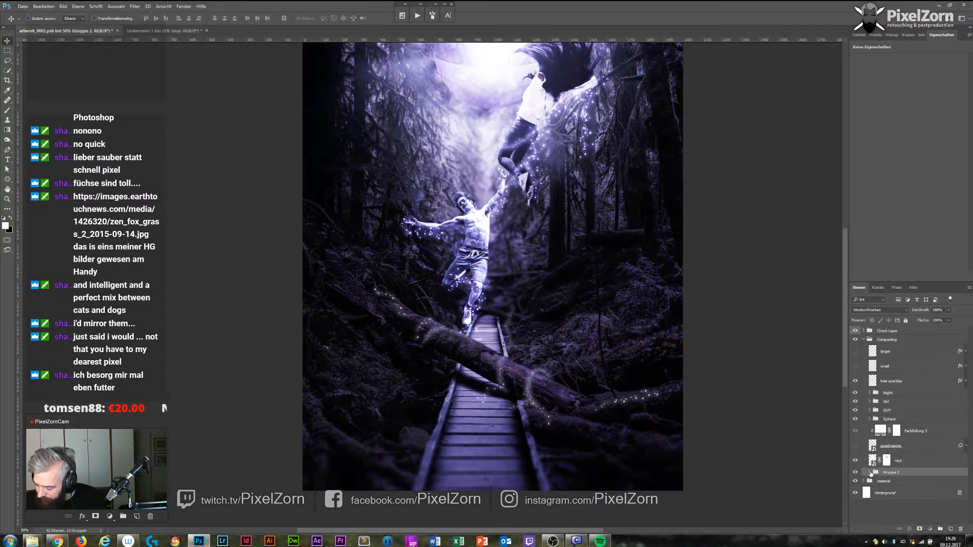
left_click(870, 472)
key("b")
key("a")
key("c")
key("k")
key("g")
key("r")
key("o")
key("u")
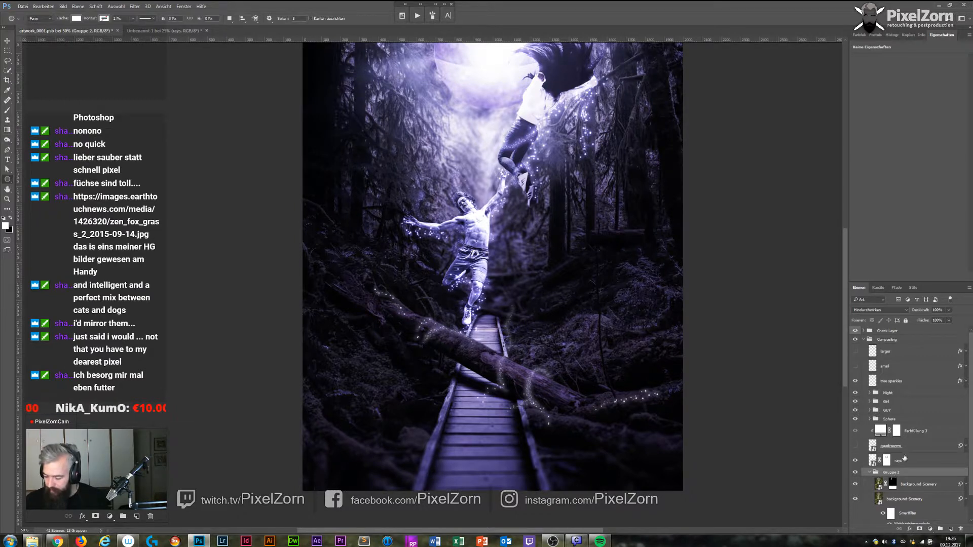
double_click(892, 475)
type("Background")
key("Return")
Add an empty layer above the masked background-Scenery layer in the Background group and name it Ebene Shadow Guy4.
left_click(950, 529)
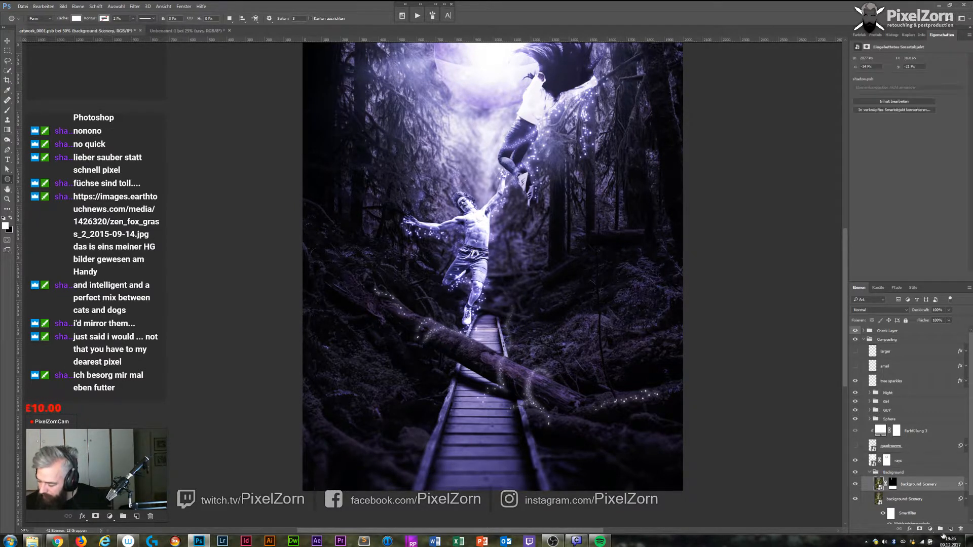
double_click(898, 485)
type("Ebene Shadow Guy4")
key("Return")
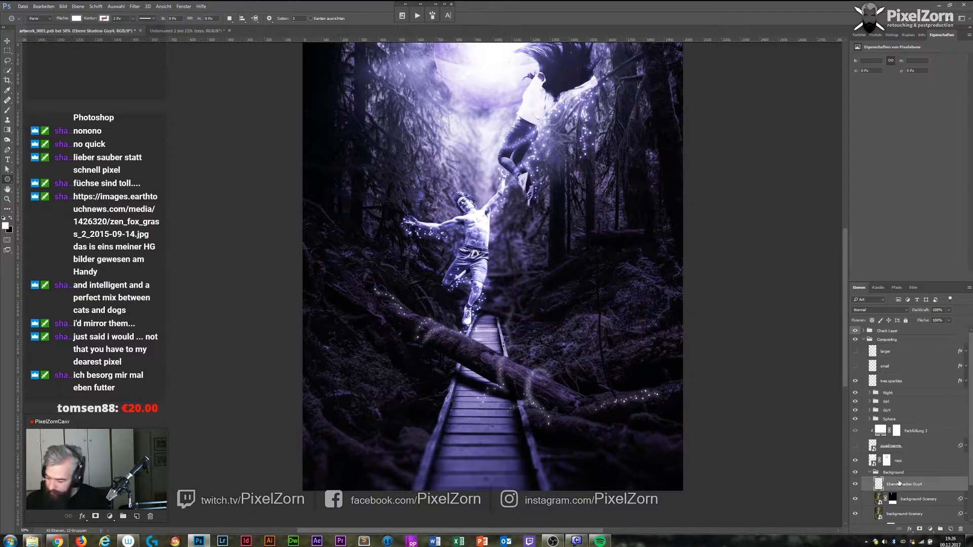
Paint a rough shadow for the guy across the log and the first track planks below his feet, and invert it to black.
key("b")
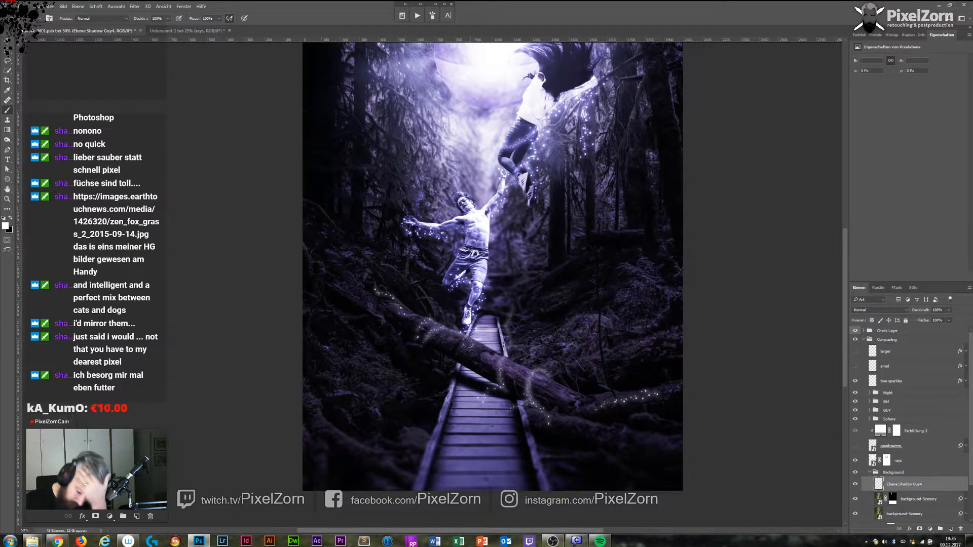
mouse_move(466, 343)
left_mouse_down()
mouse_move(461, 404)
mouse_move(460, 377)
left_mouse_up()
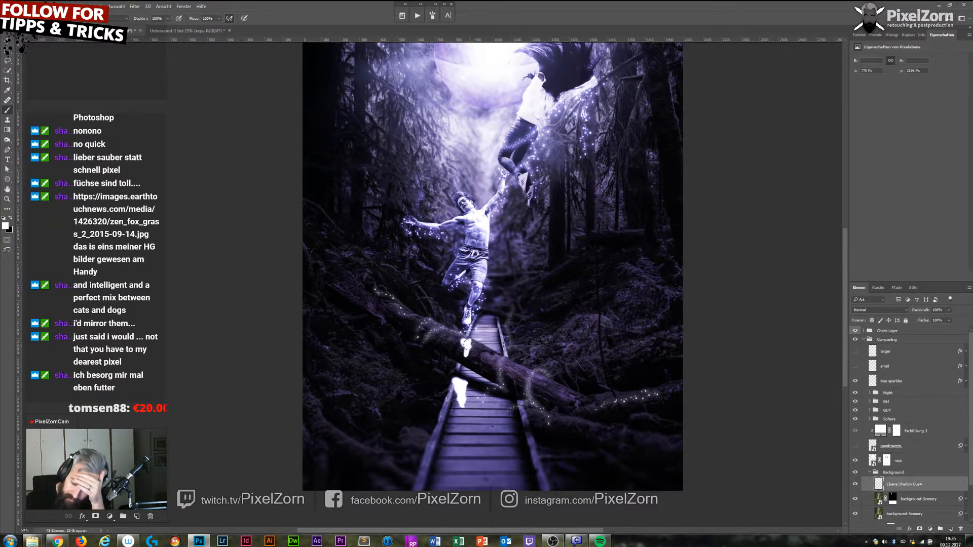
left_click_drag(467, 352, 463, 350)
left_click_drag(462, 390, 464, 405)
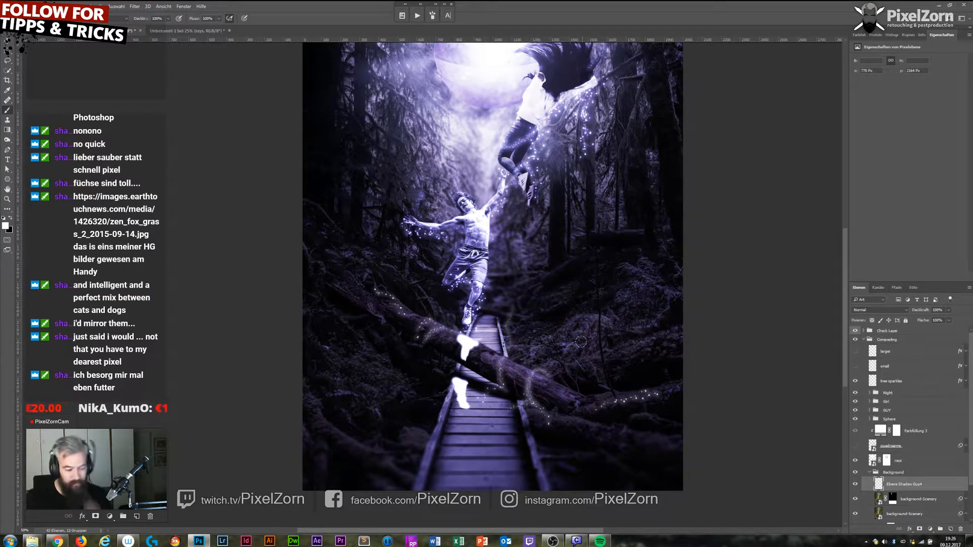
key("ctrl+i")
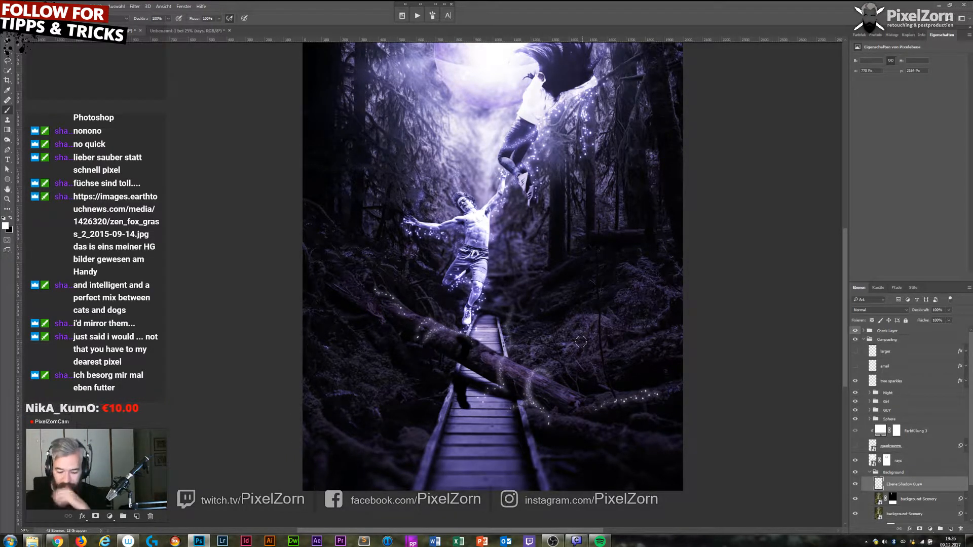
Set the shadow layer to 90% opacity and the Multiplizieren blend mode.
key("v")
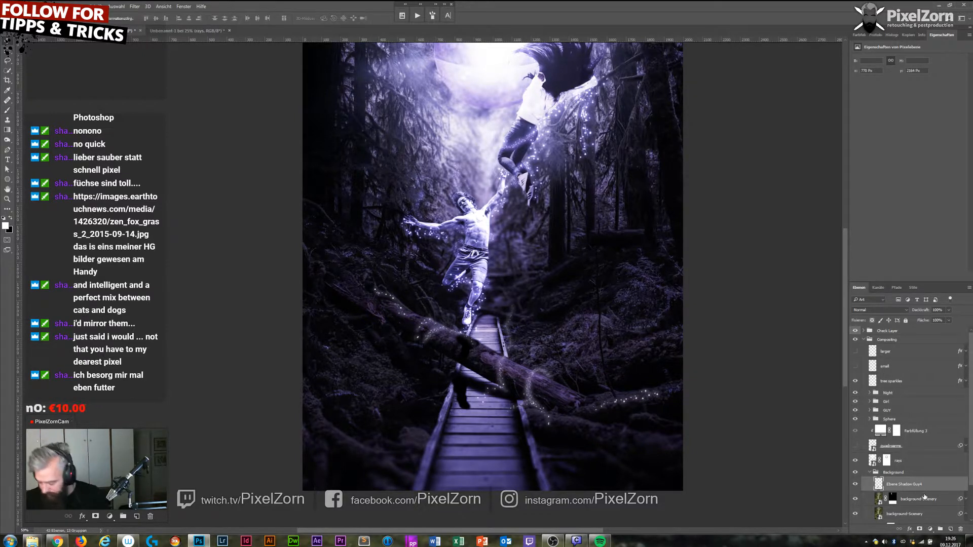
key("9")
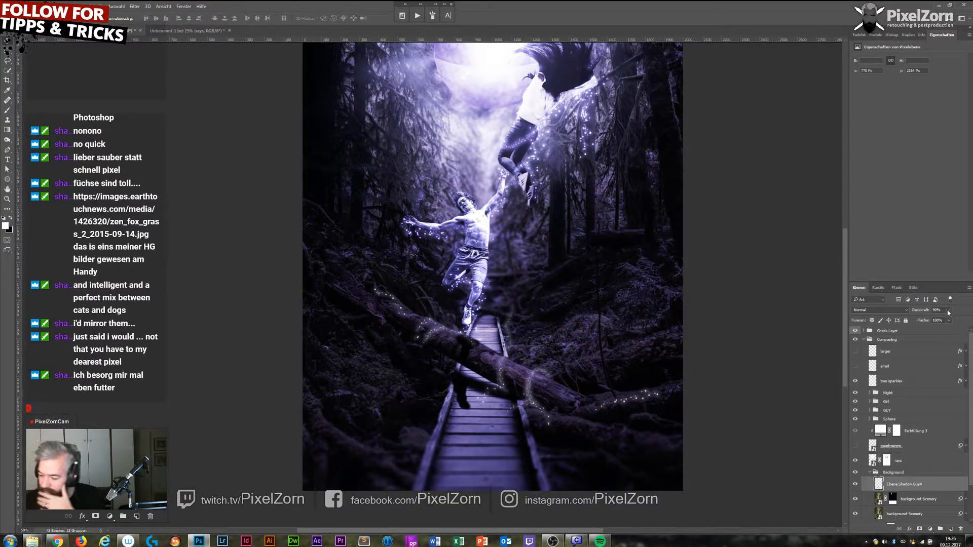
left_click(881, 309)
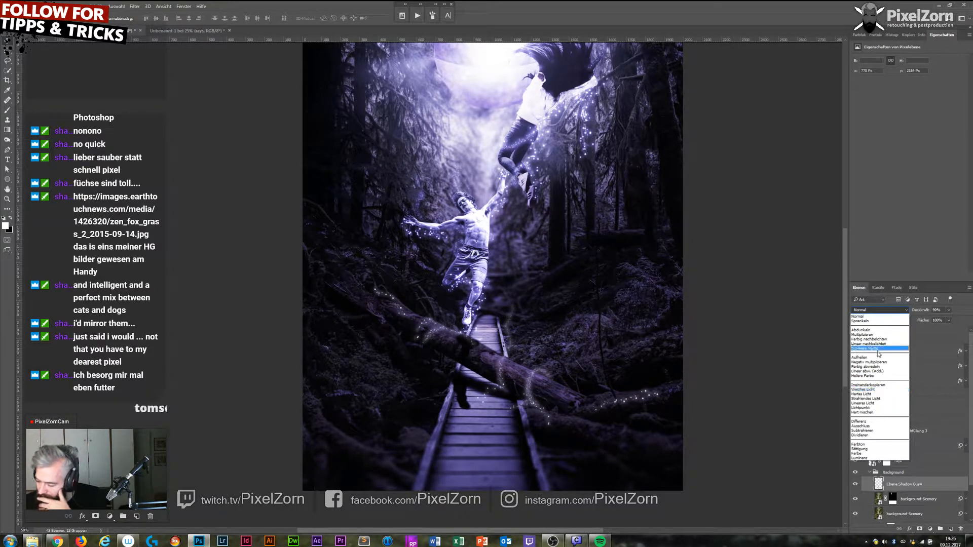
left_click(879, 336)
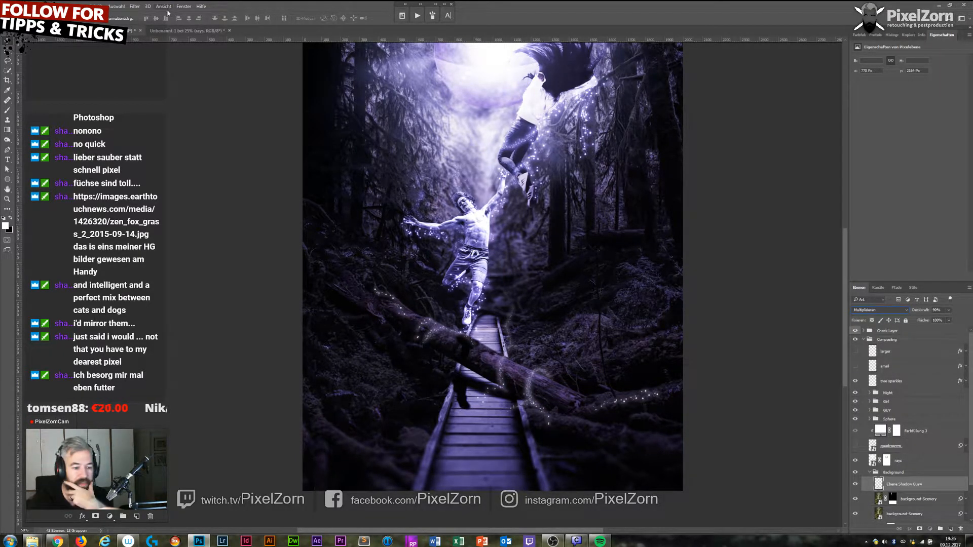
Soften the painted shadow with a Gaussian blur of 10.0 pixels radius.
left_click(134, 6)
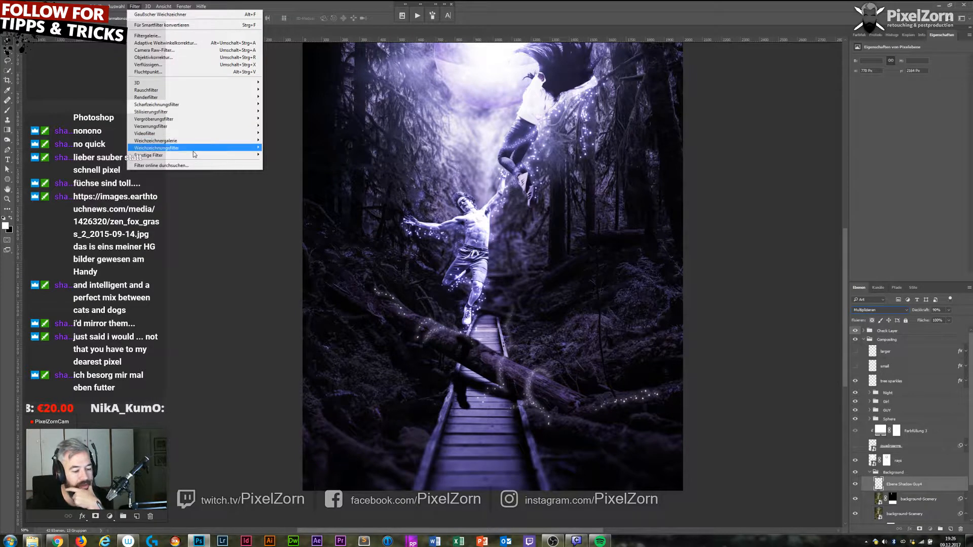
left_click(95, 176)
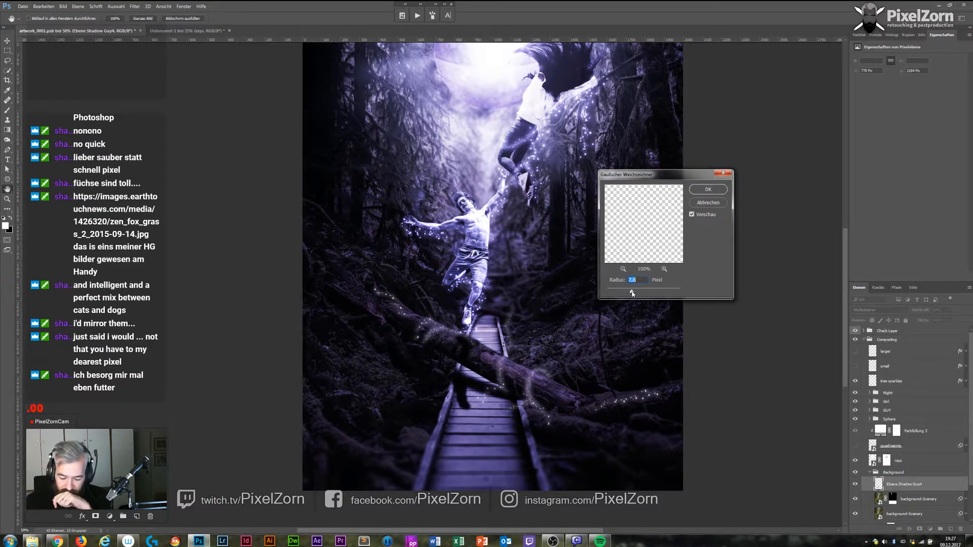
left_click_drag(637, 293, 637, 292)
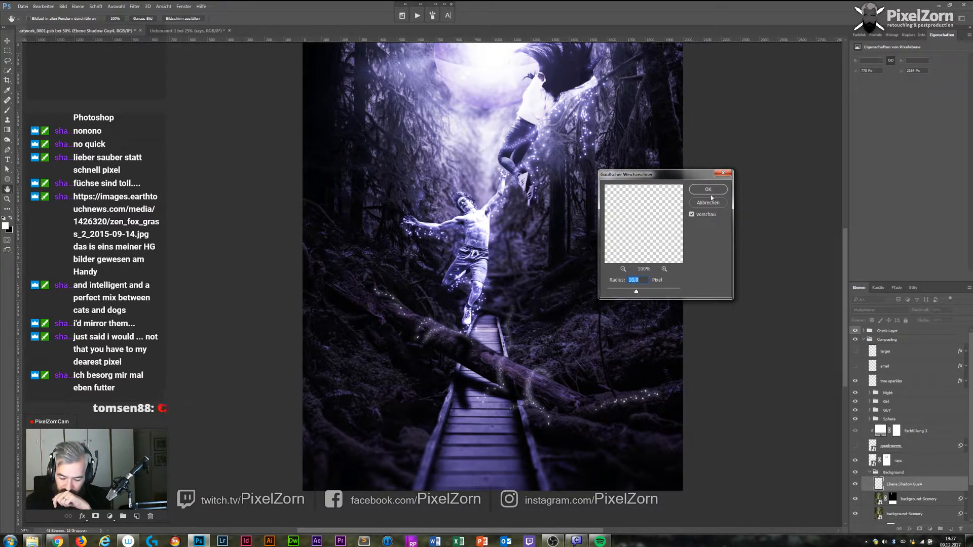
key("Return")
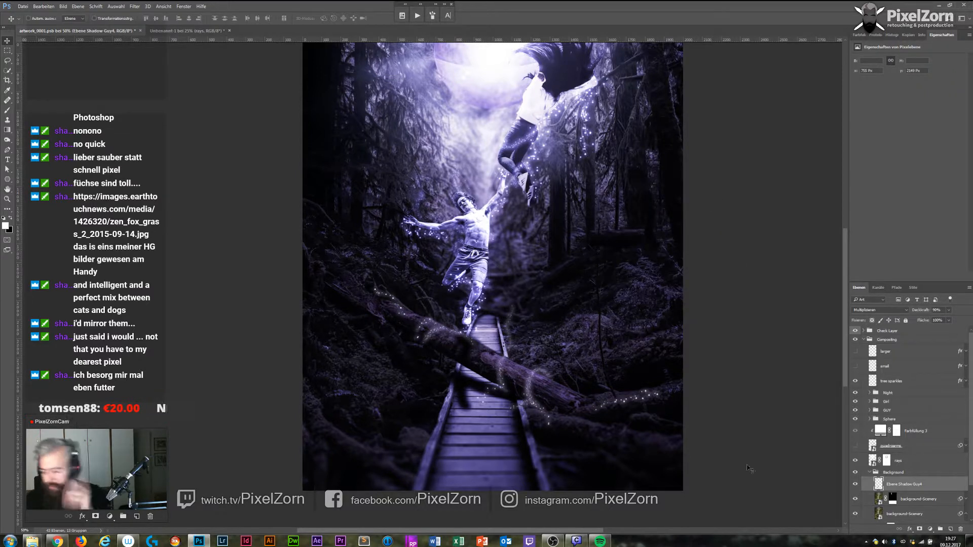
Duplicate the muscular guy layer from the GUY group into the Background group, directly above Ebene Shadow Guy4.
left_click(873, 410)
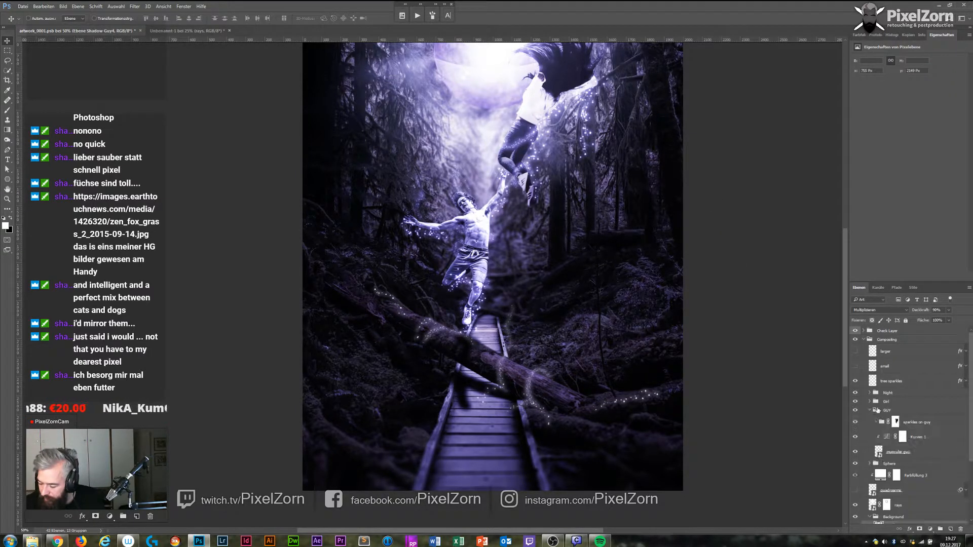
left_click(903, 453)
scroll(970, 418, "down", 3)
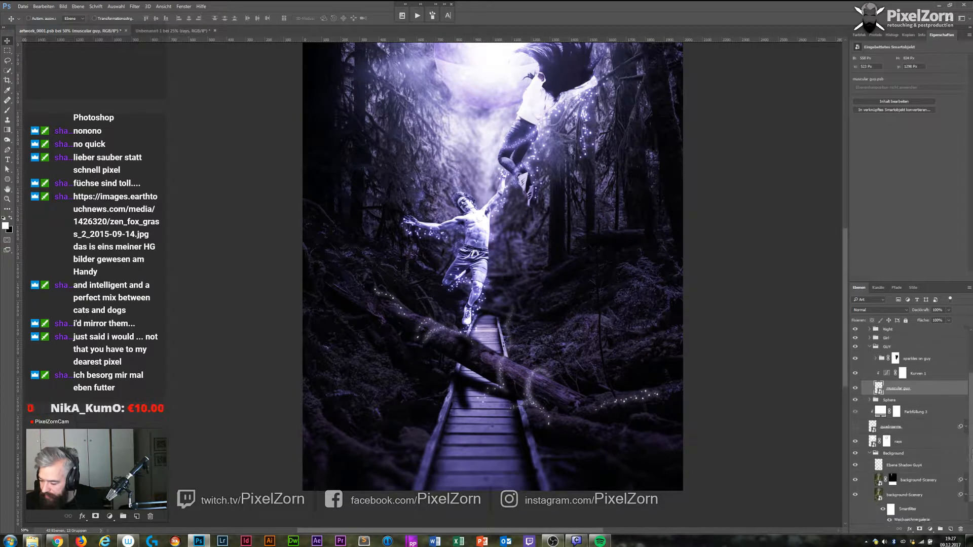
left_click_drag(915, 389, 910, 439)
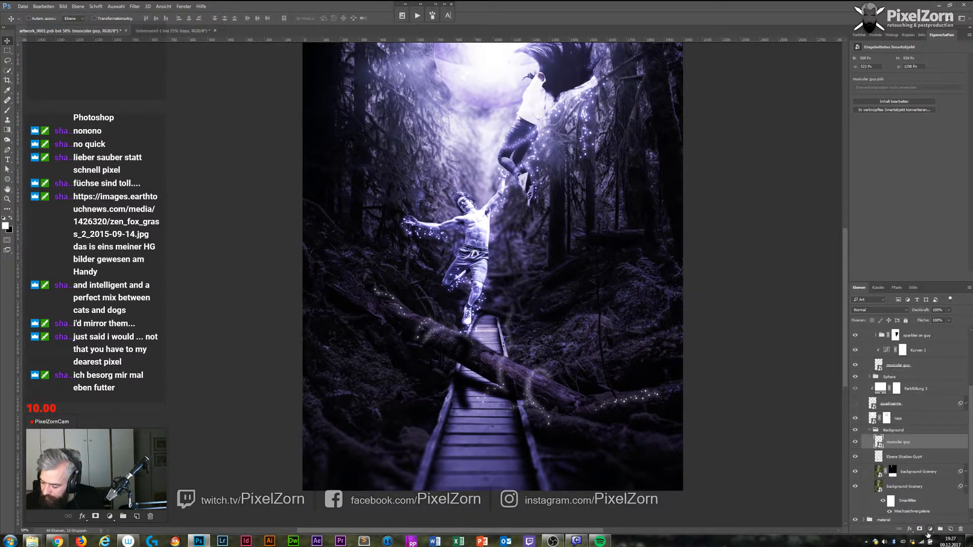
Set the duplicated muscular guy layer to 90% opacity and give it a black (000000) colour overlay with raised overlay opacity.
key("9")
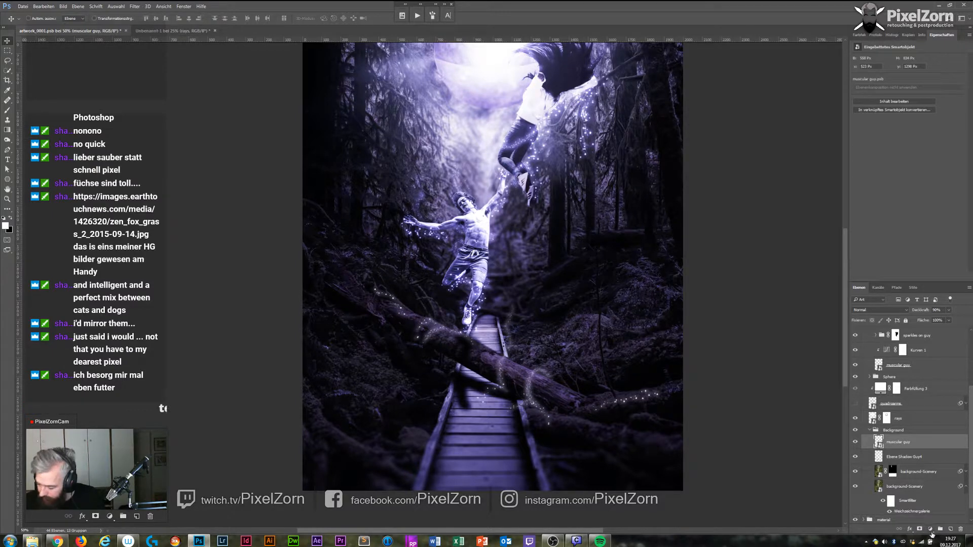
left_click(910, 529)
left_click(908, 492)
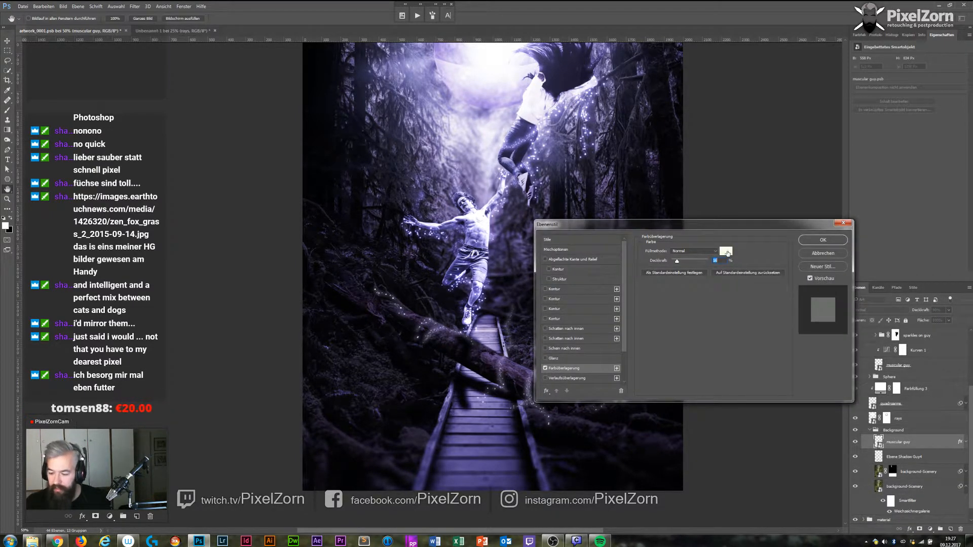
left_click(726, 252)
type("000000")
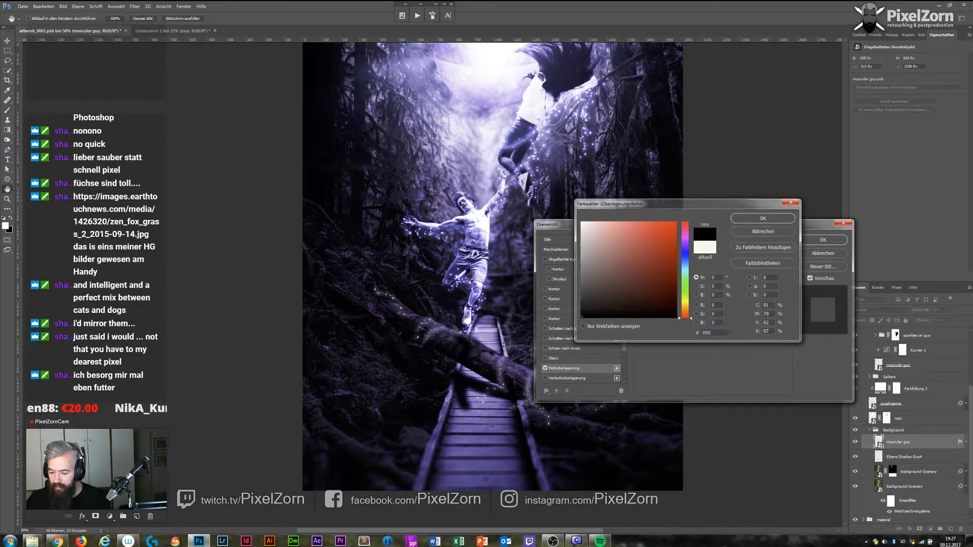
key("Return")
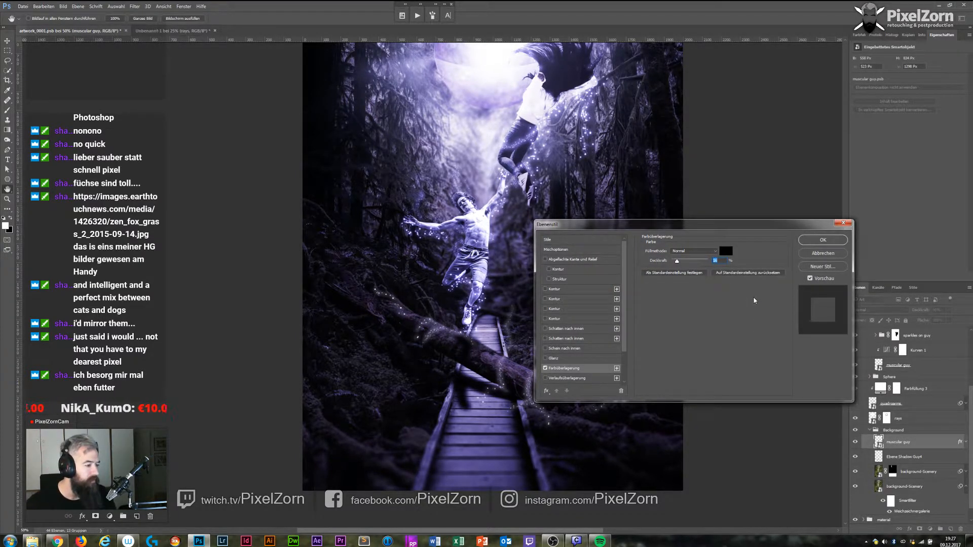
left_click_drag(692, 263, 710, 261)
left_click(823, 240)
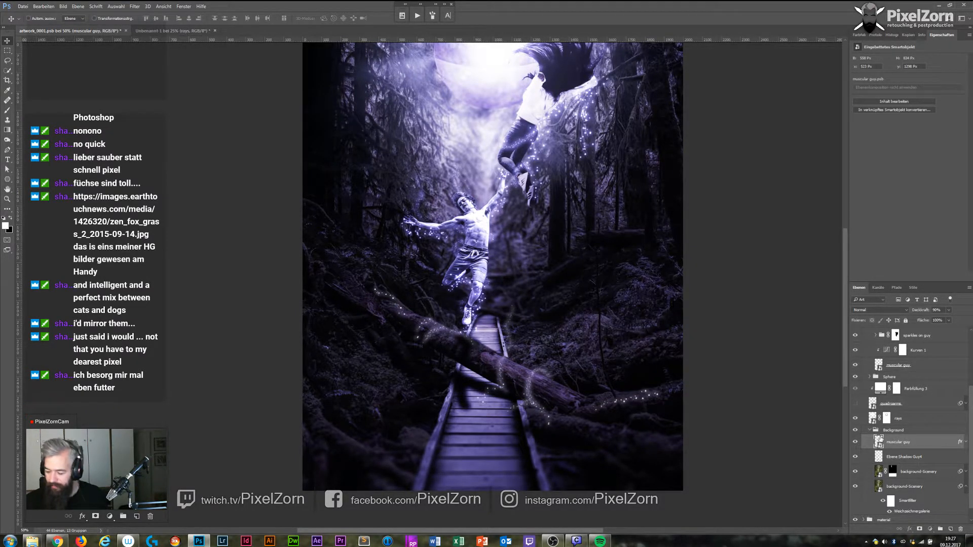
Flip the black silhouette of the guy vertically.
key("ctrl+t")
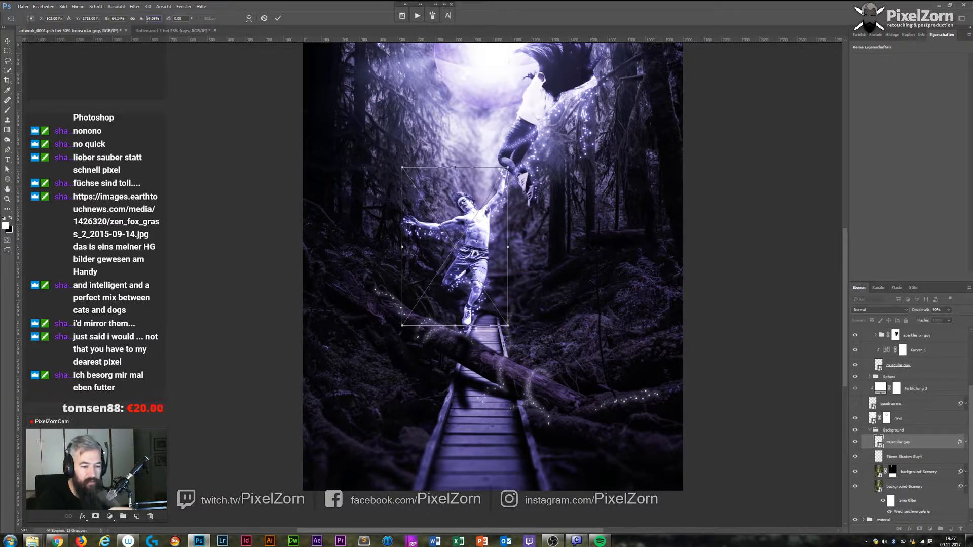
key("Return")
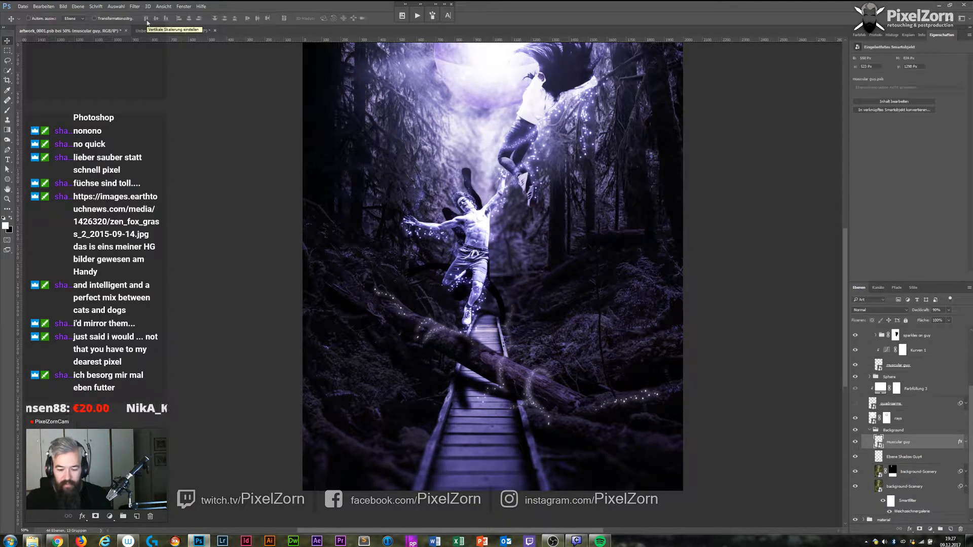
left_click_drag(479, 225, 479, 445)
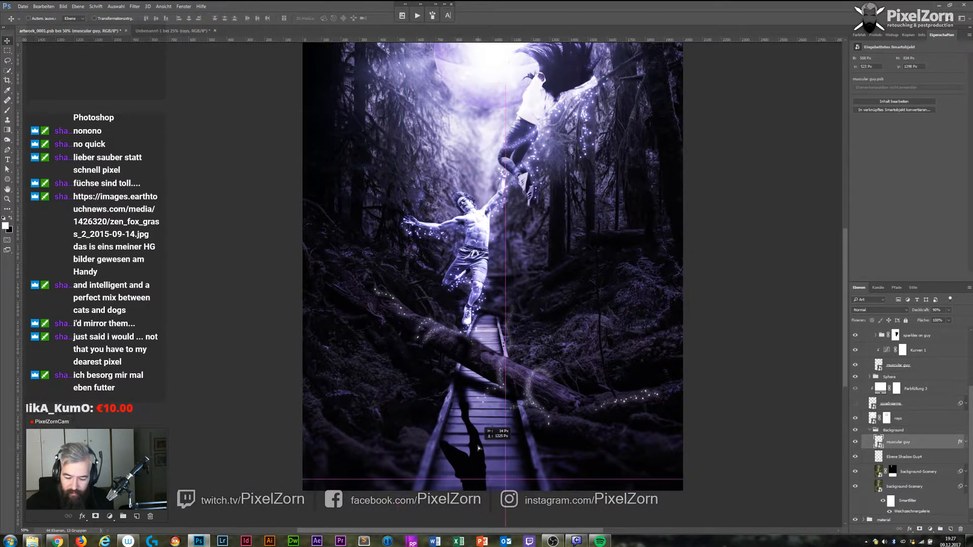
key("ctrl+z")
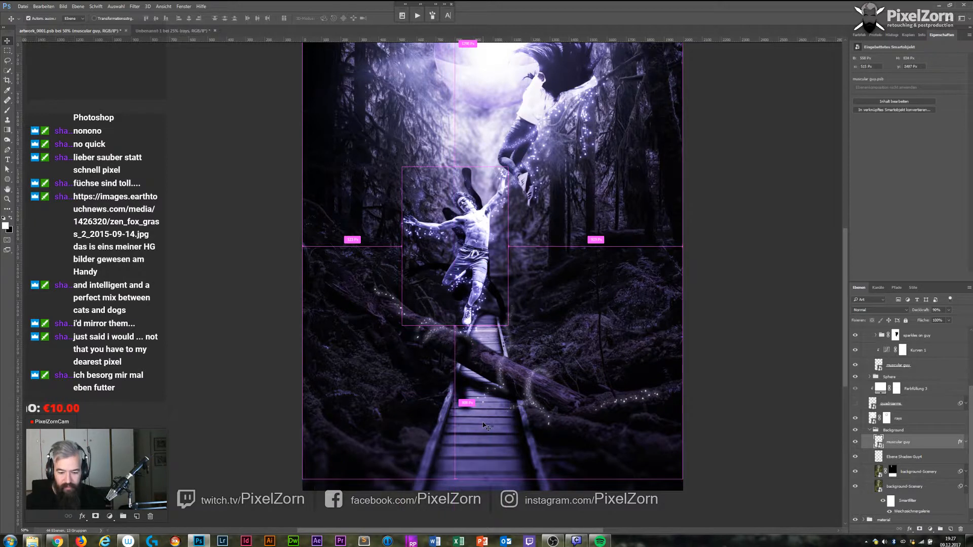
key("ctrl+z")
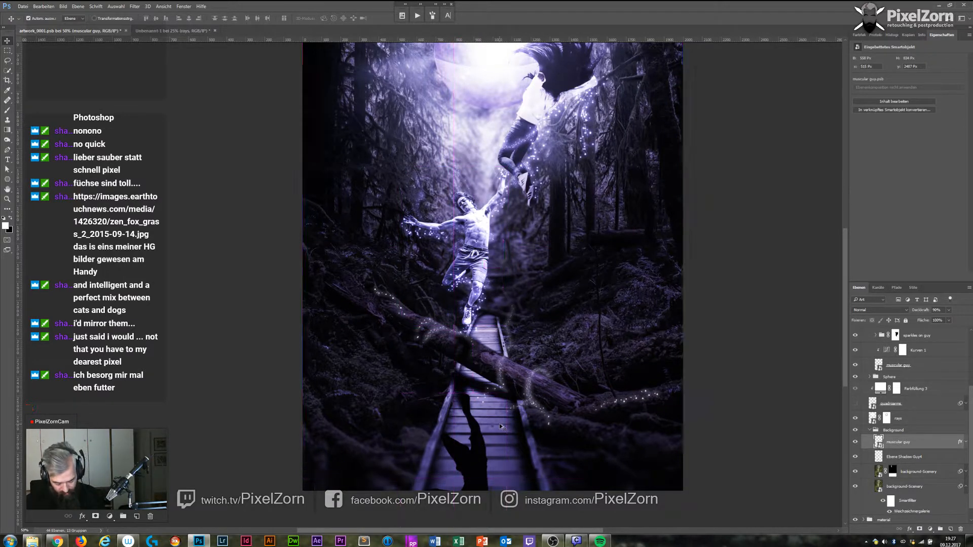
key("ctrl+z")
Move the flipped silhouette below the guy's feet and distort it so it lies across the log and the first track planks.
left_click_drag(486, 269, 479, 339)
key("ctrl+t")
left_click_drag(453, 255, 519, 362)
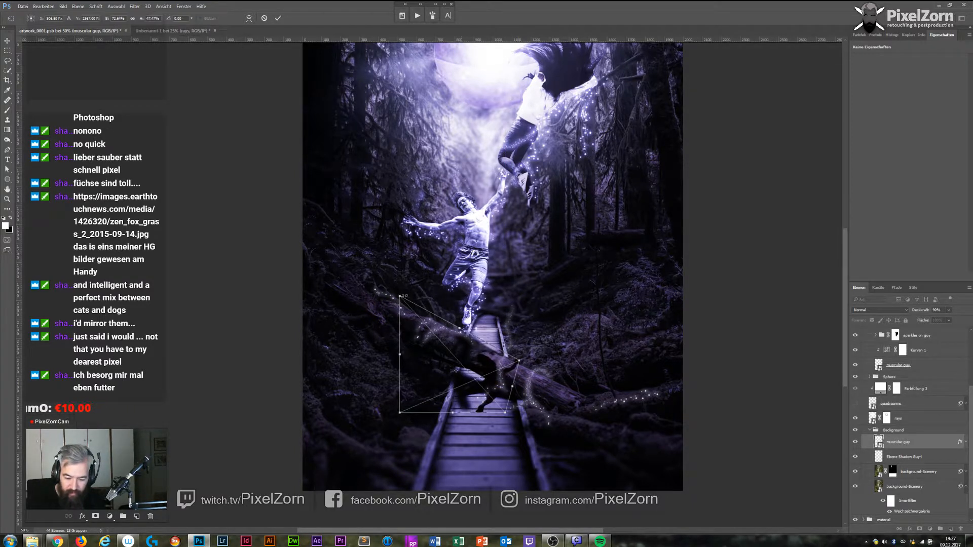
left_click_drag(400, 295, 370, 255)
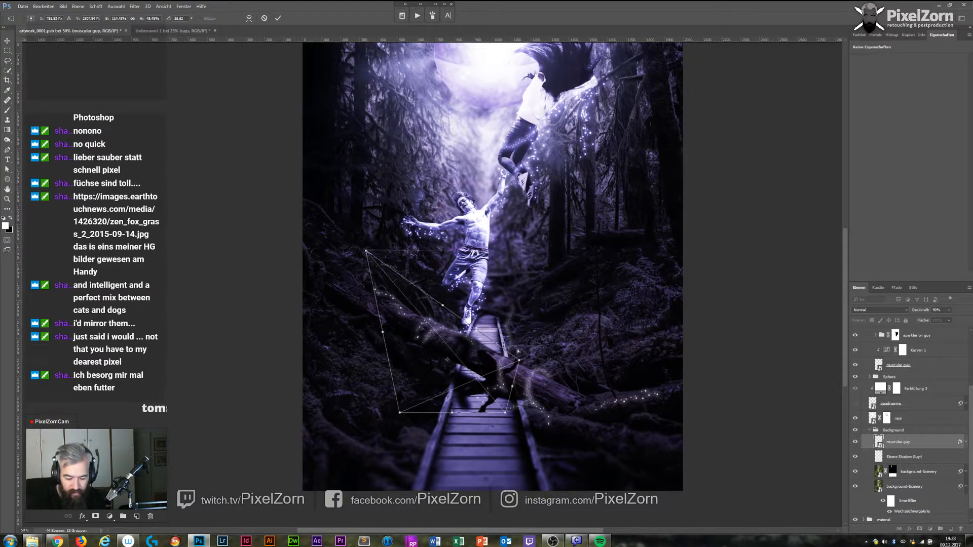
left_click_drag(492, 363, 480, 360)
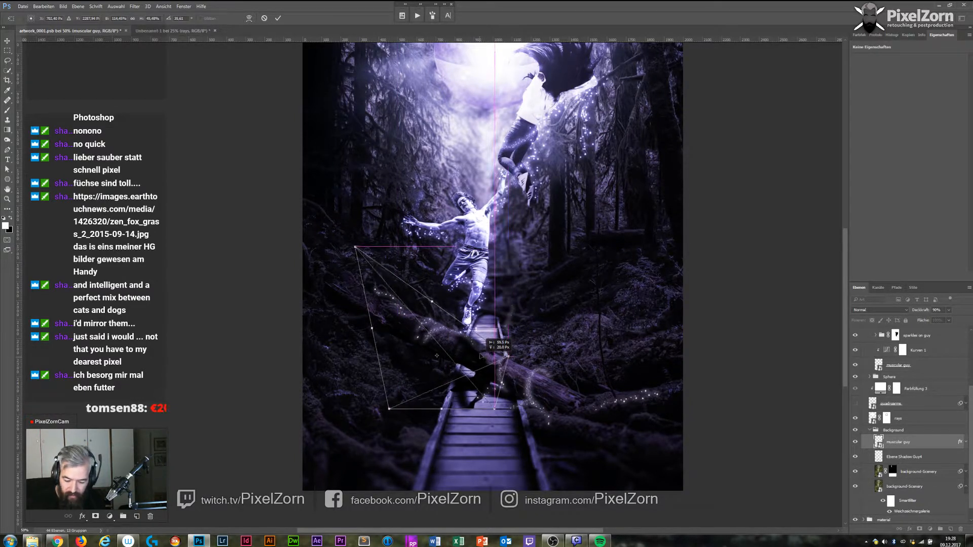
key("Return")
Hide the Ebene Shadow Guy4 layer and reshape the silhouette further so its arm stretches along the log.
left_click(856, 457)
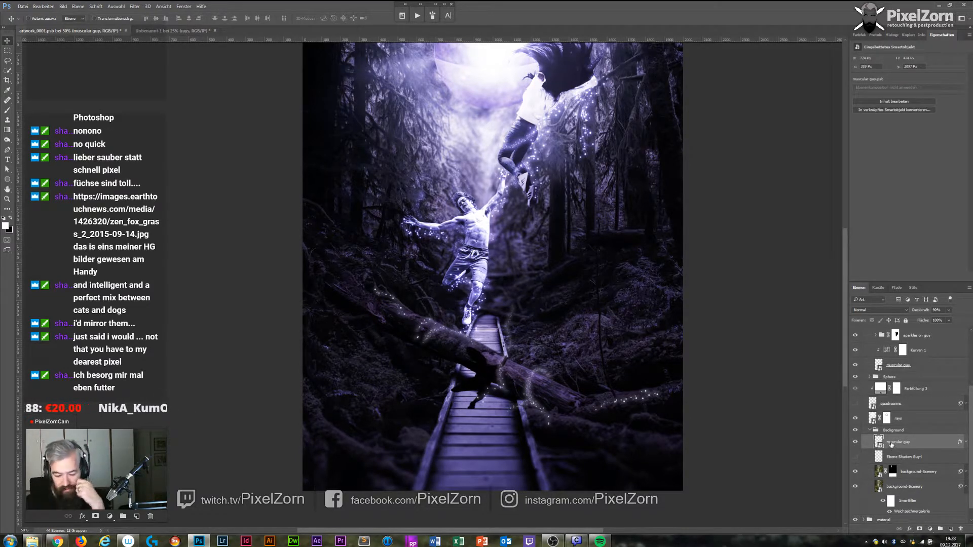
key("ctrl+t")
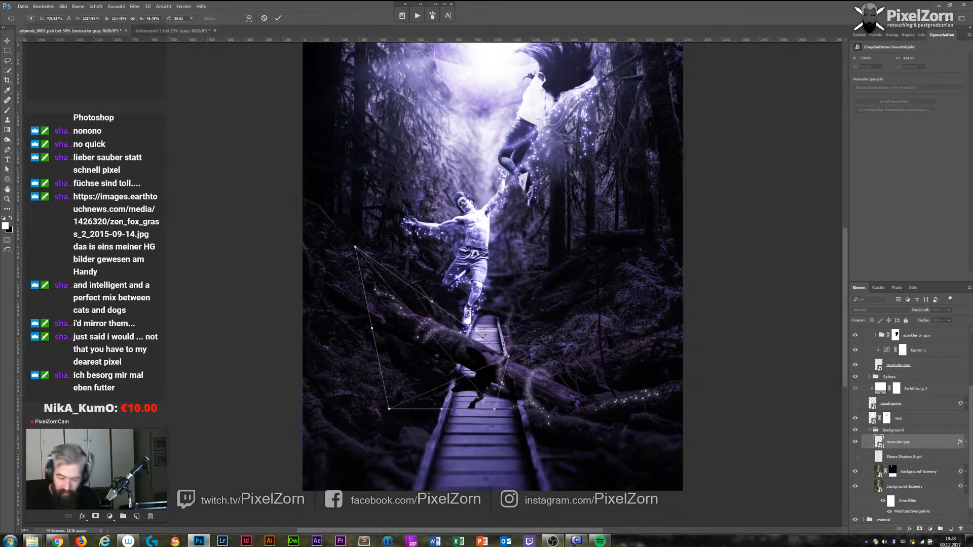
left_click_drag(434, 298, 440, 278)
key("Return")
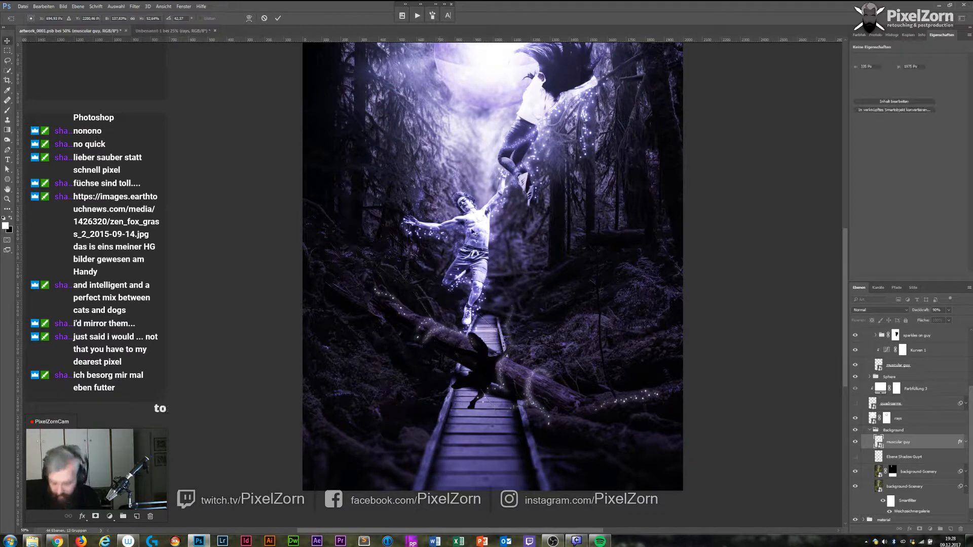
Soften the silhouette shadow with a Gaussian blur of 15 pixels radius.
left_click(143, 5)
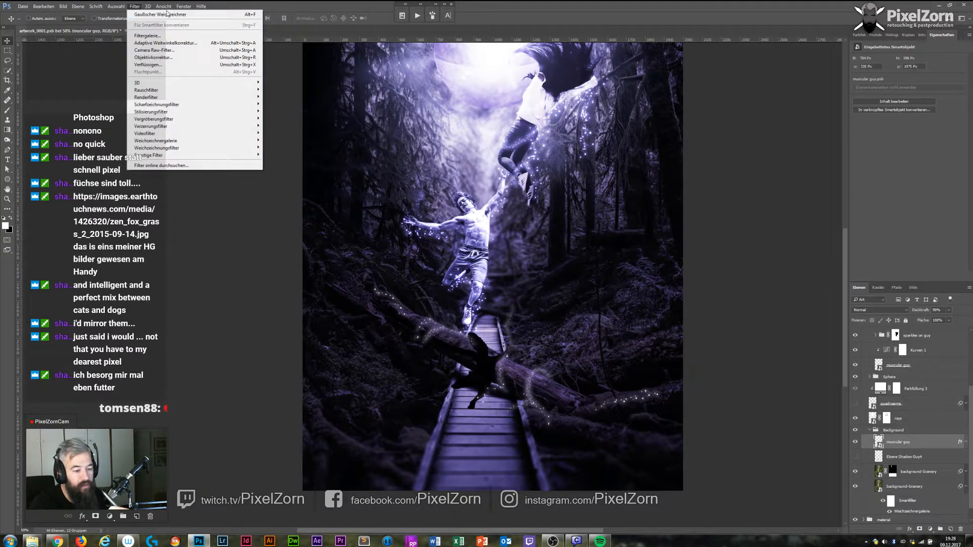
left_click(168, 16)
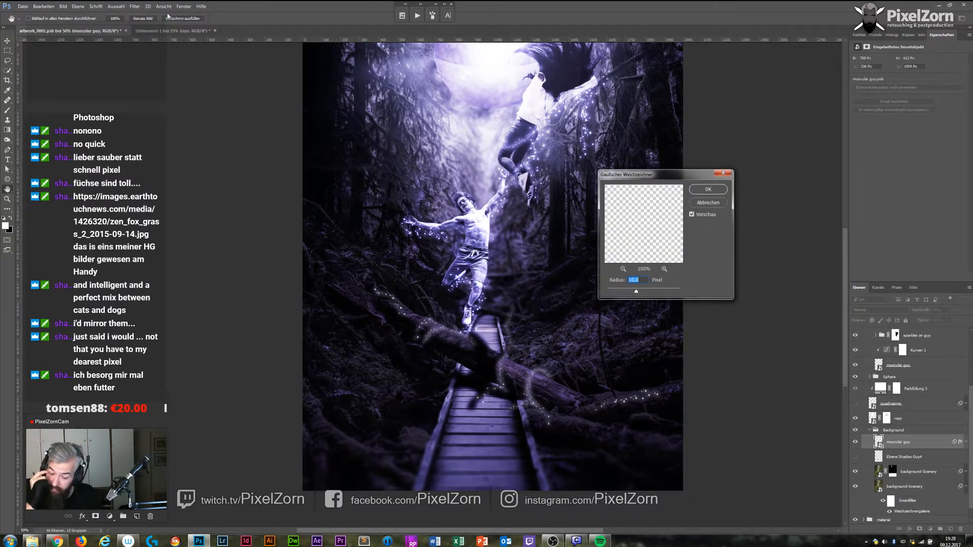
type("15")
key("Return")
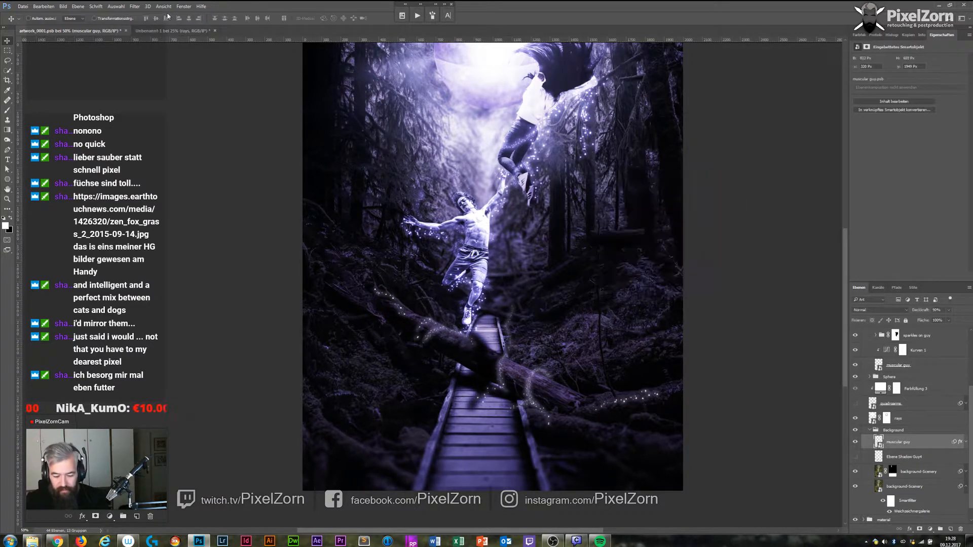
Add a layer mask to the silhouette shadow and brush black into it to fade parts of the shadow.
left_click(920, 529)
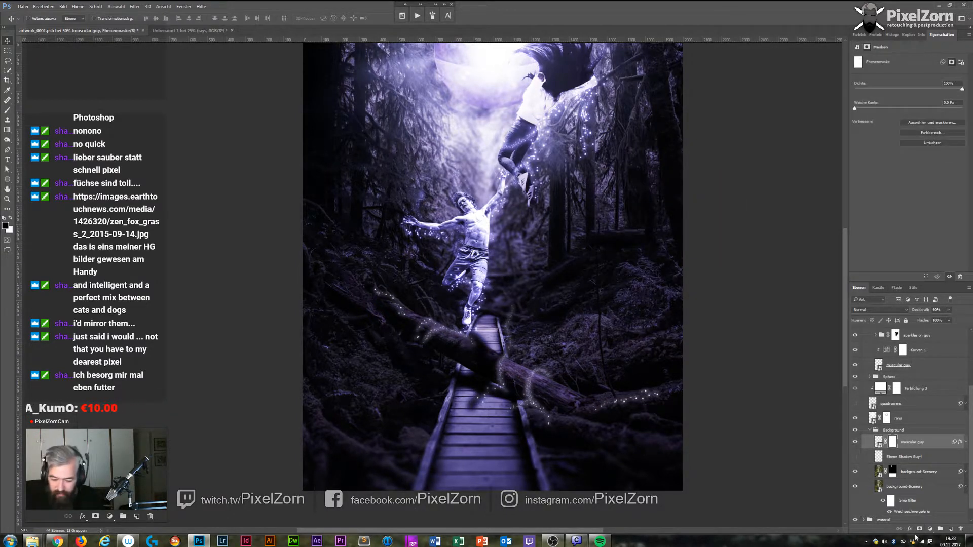
key("b")
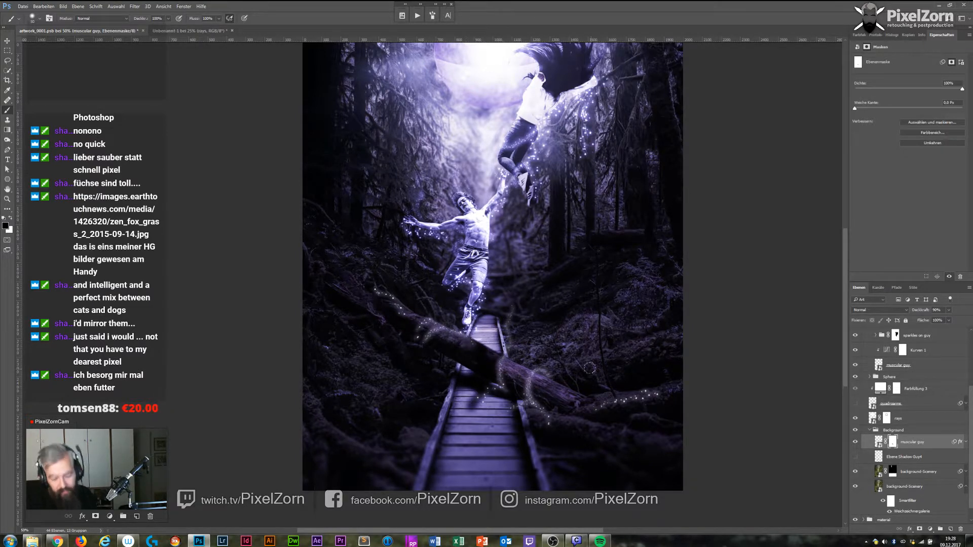
key("ctrl+minus")
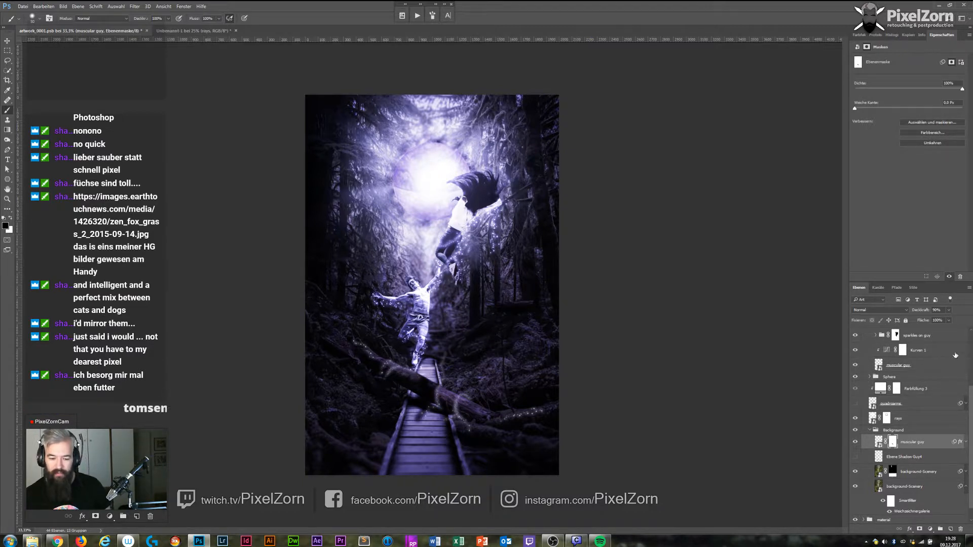
Collapse the GUY group, compare the image with and without the Sphere group, and save the document.
scroll(966, 346, "up", 3)
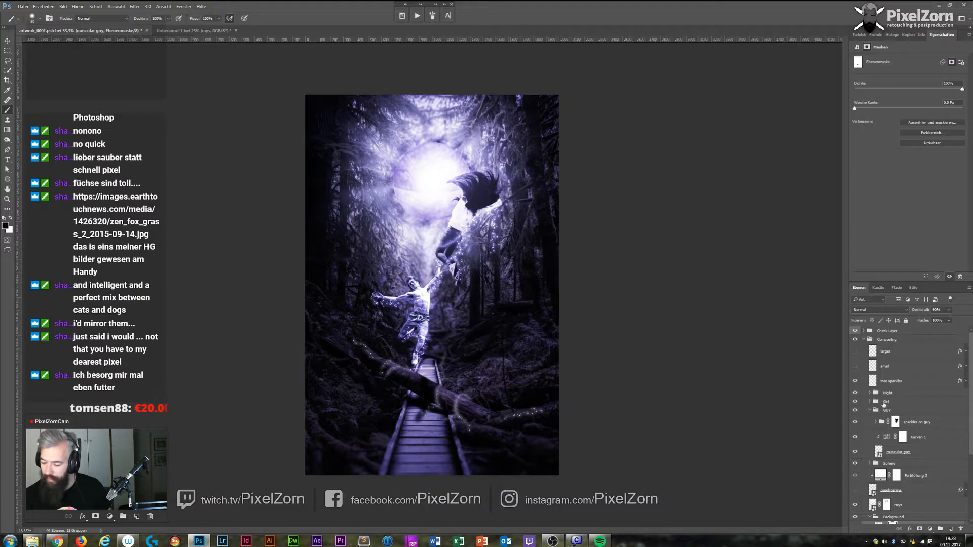
left_click(870, 410)
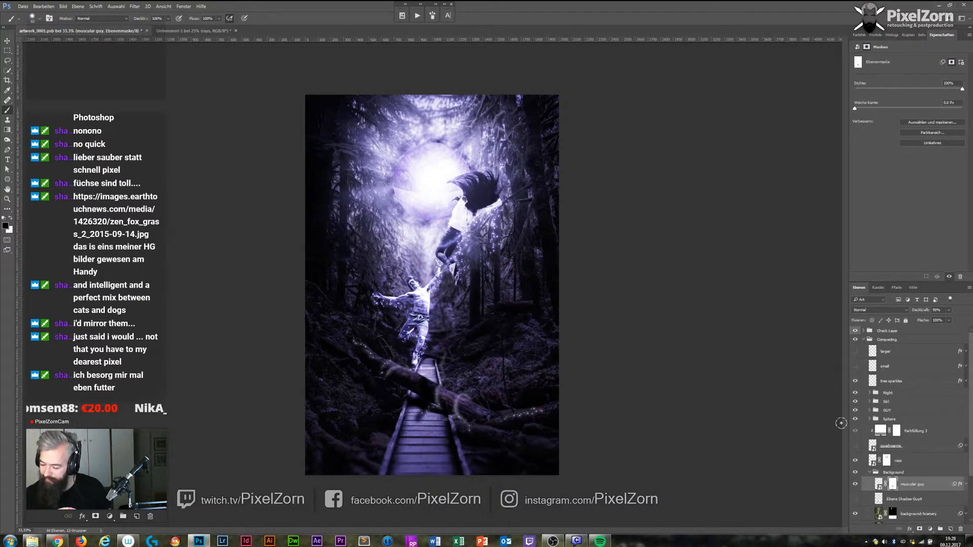
left_click(856, 419)
left_click(856, 420)
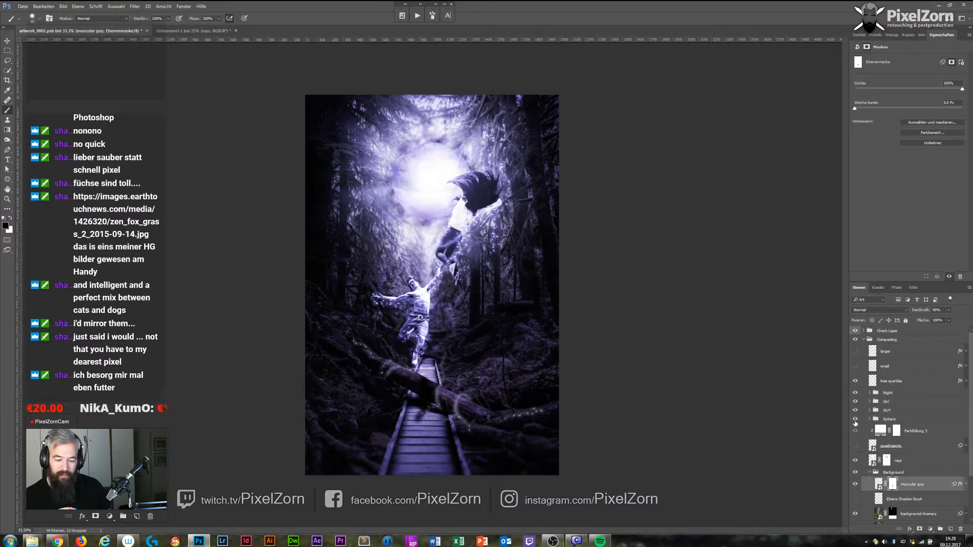
left_click(856, 420)
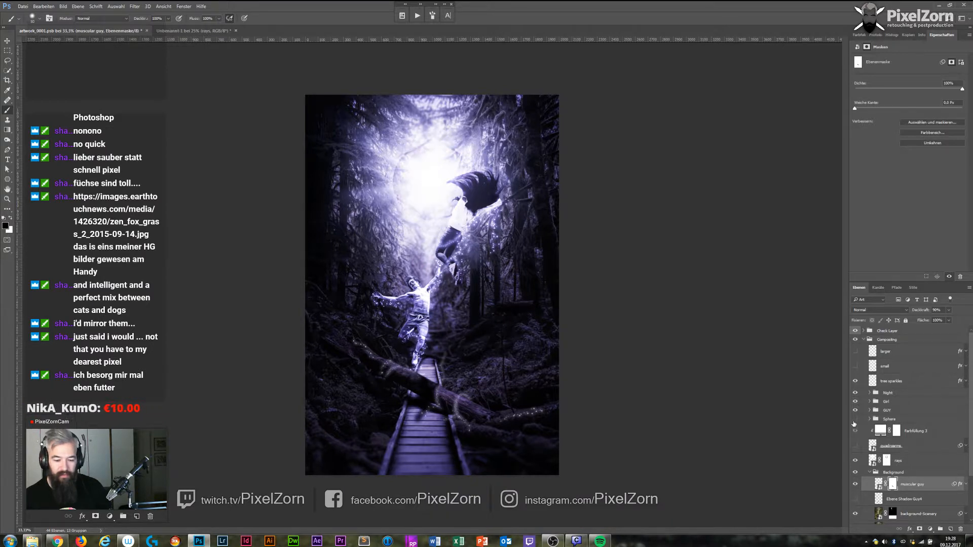
left_click(854, 421)
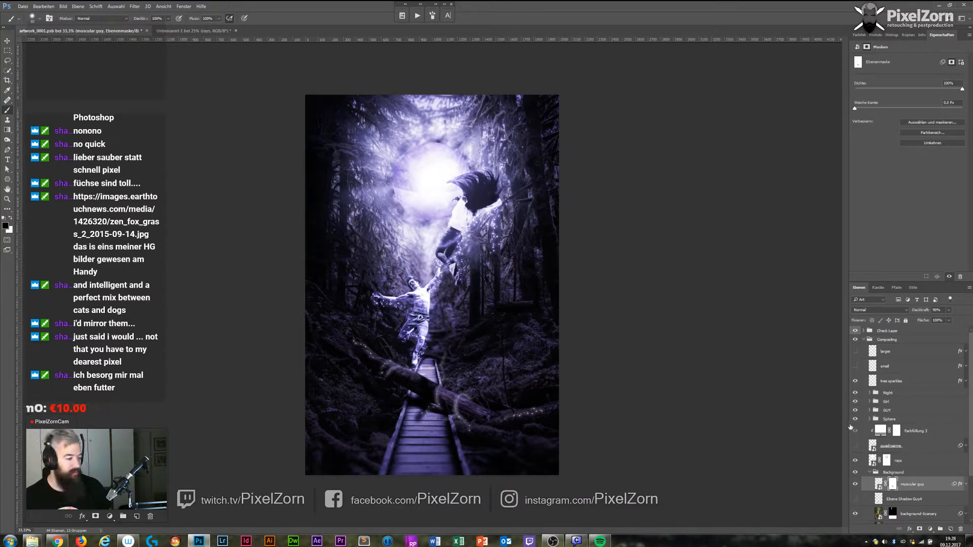
key("ctrl+s")
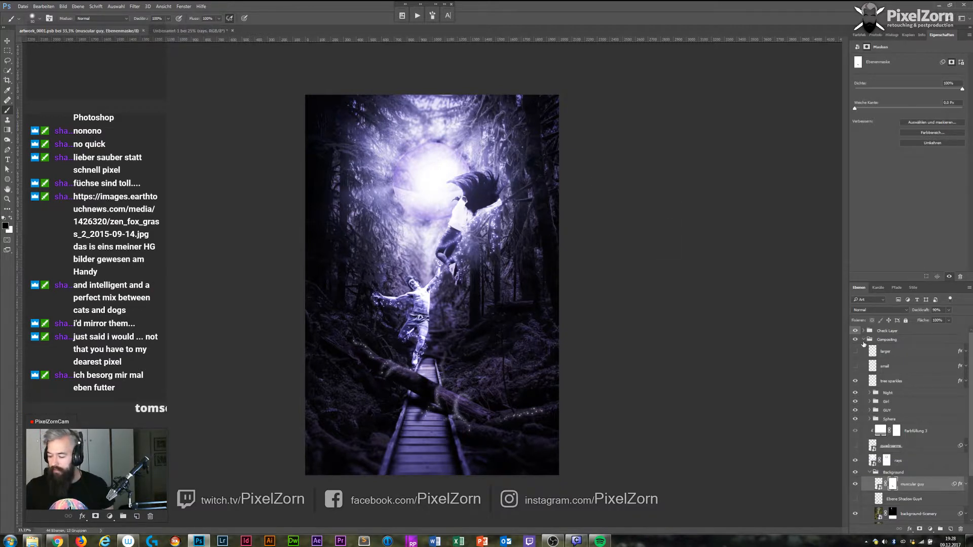
Compare the composite with and without the Night group's colour grading.
left_click(863, 341)
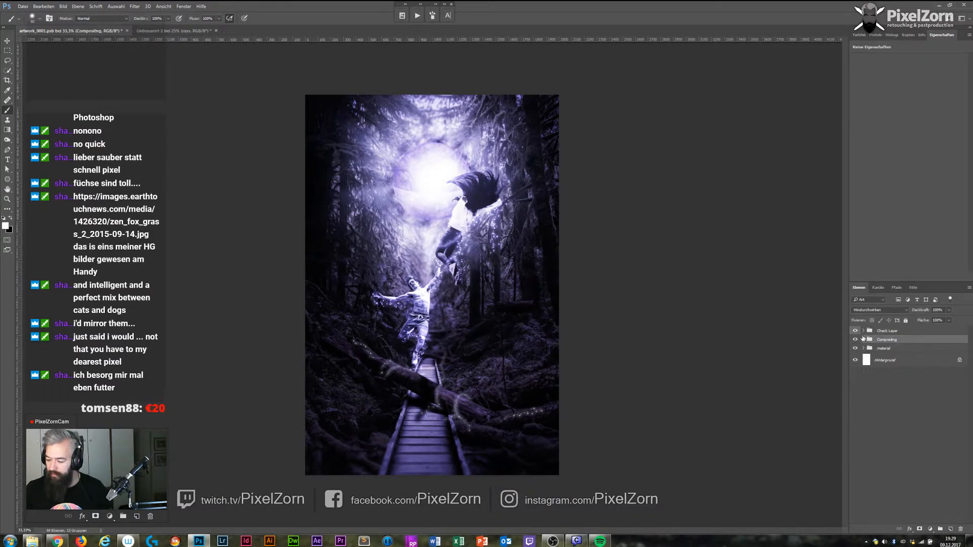
left_click(863, 339)
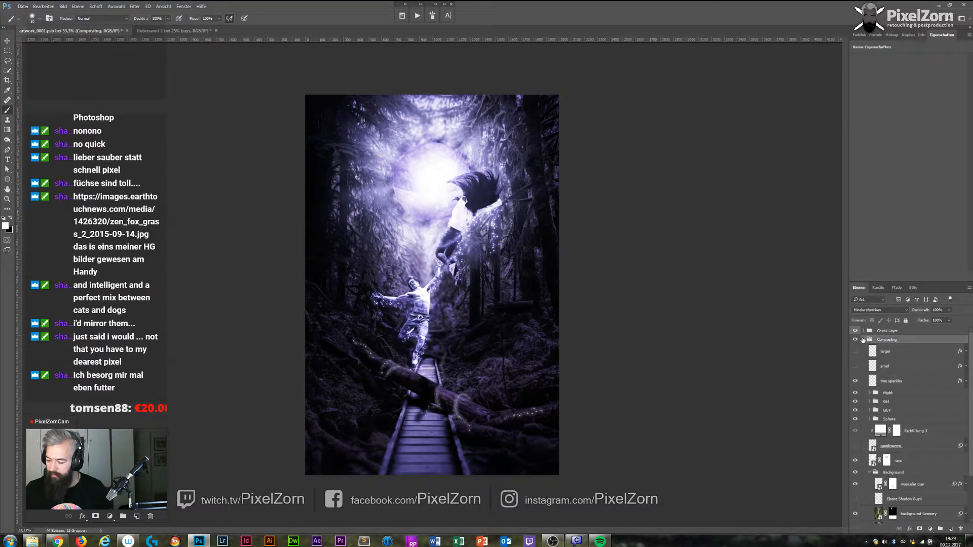
left_click(856, 393)
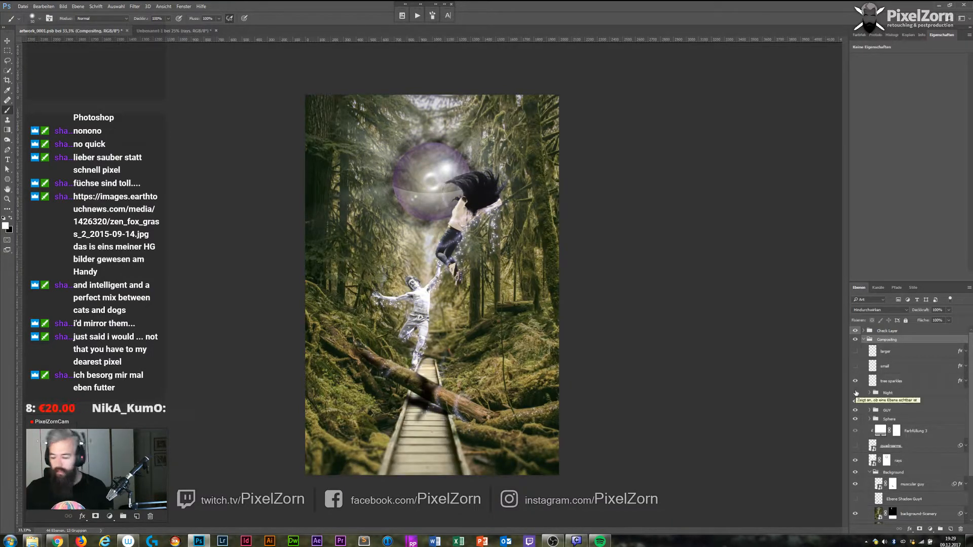
left_click(855, 393)
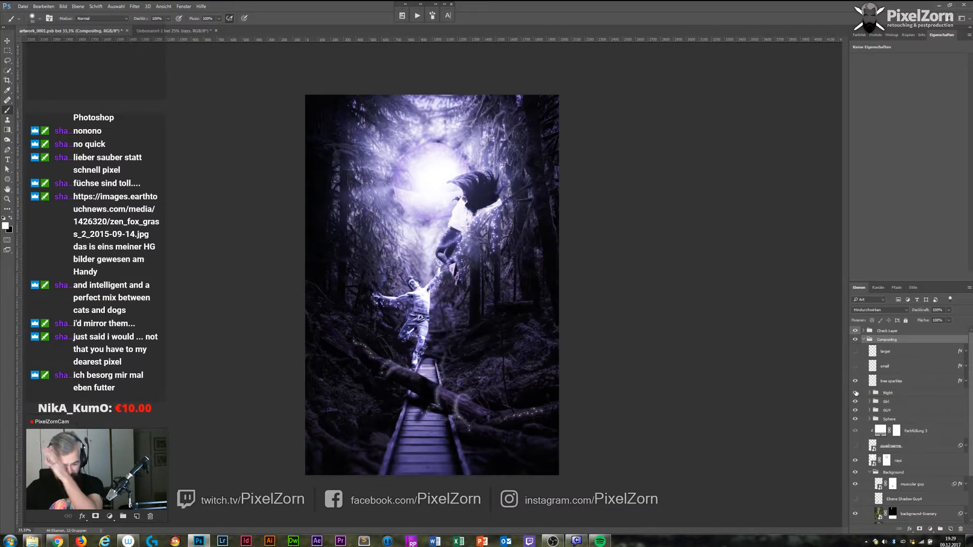
left_click(856, 392)
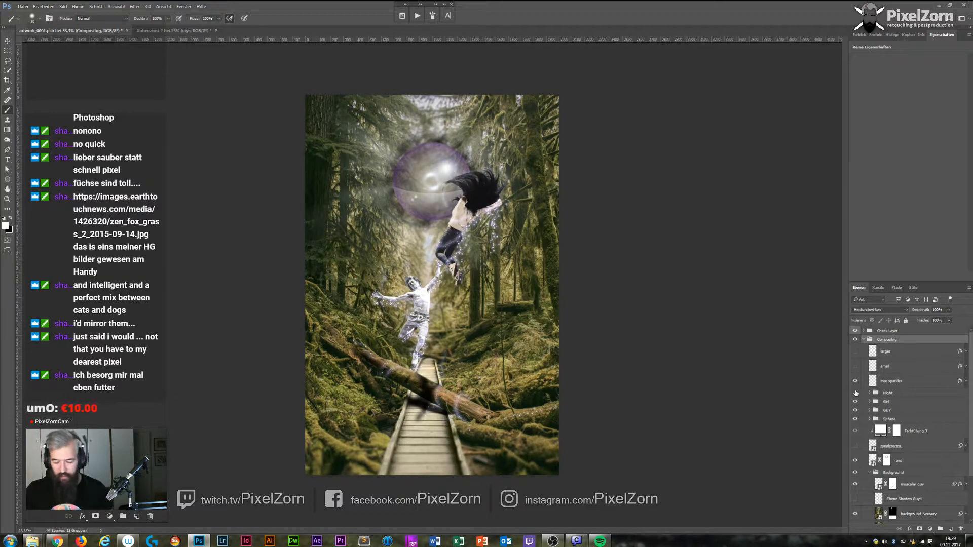
left_click(855, 393)
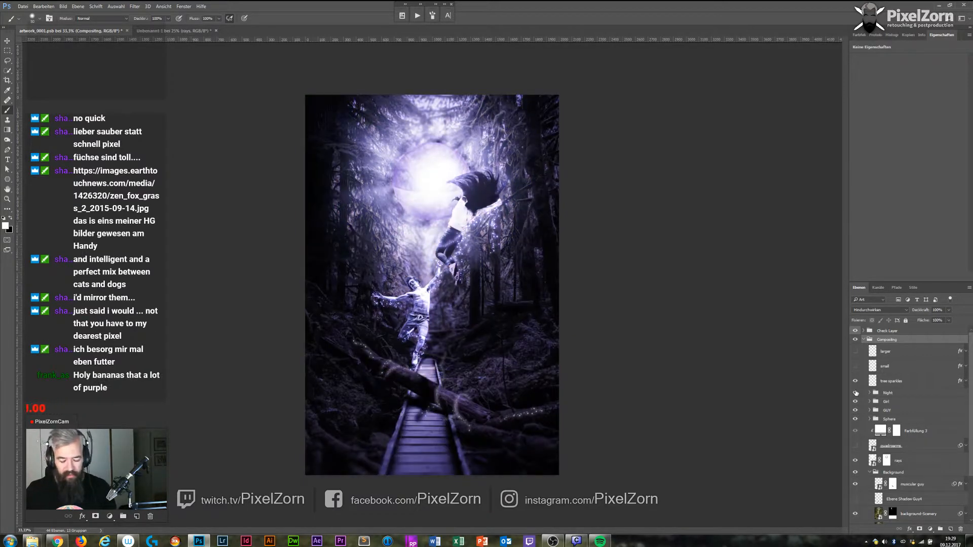
left_click(855, 393)
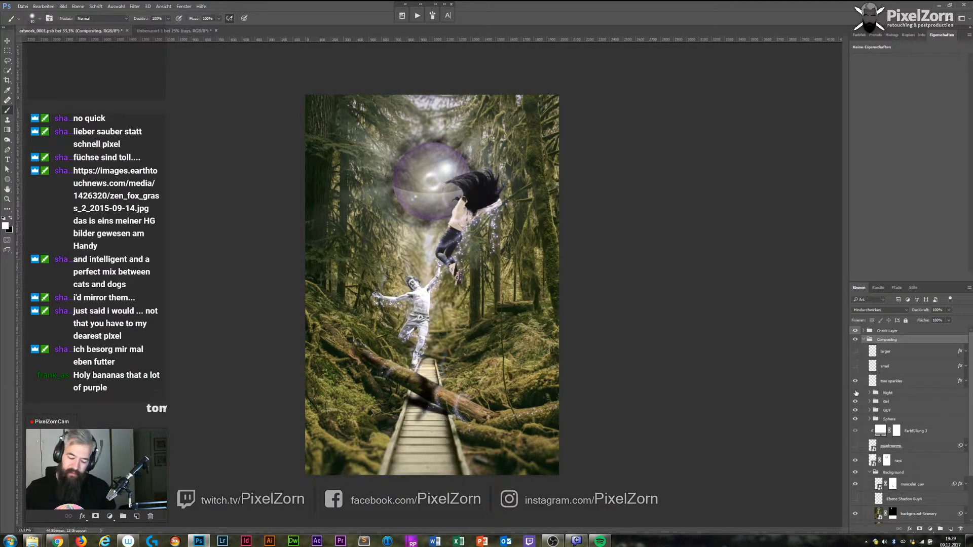
Show the Night group again, expand the Sphere group, and compare the image with and without its purple colour fill.
left_click(856, 392)
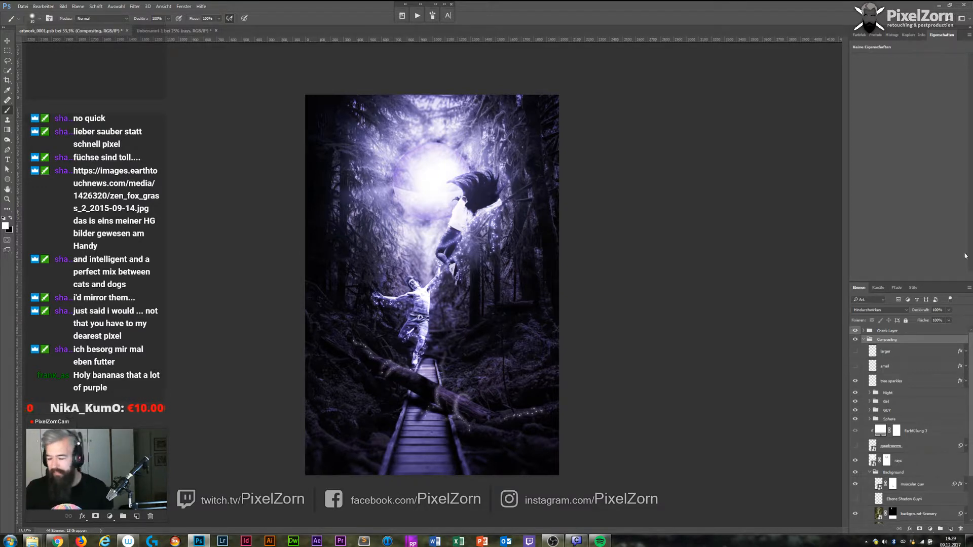
double_click(937, 36)
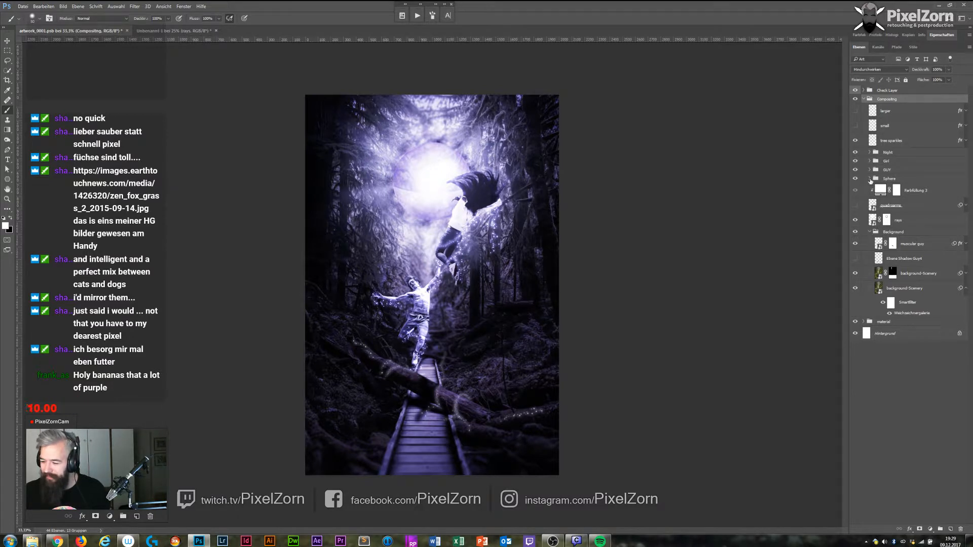
left_click(870, 178)
left_click(884, 191)
left_click(856, 191)
left_click(856, 191)
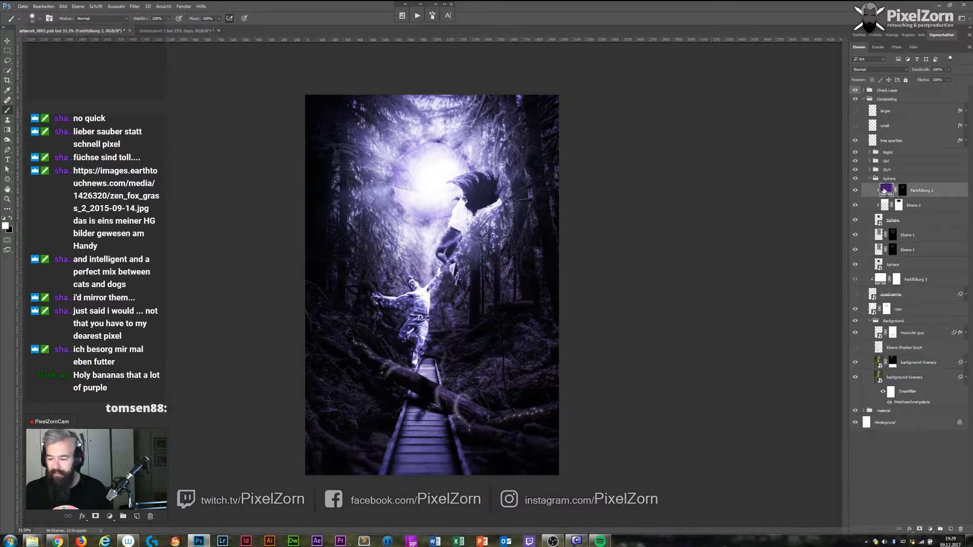
Duplicate the Sphere group's purple colour fill above the rays layer, clipped to it and with its mask disabled.
left_click_drag(888, 193, 913, 305)
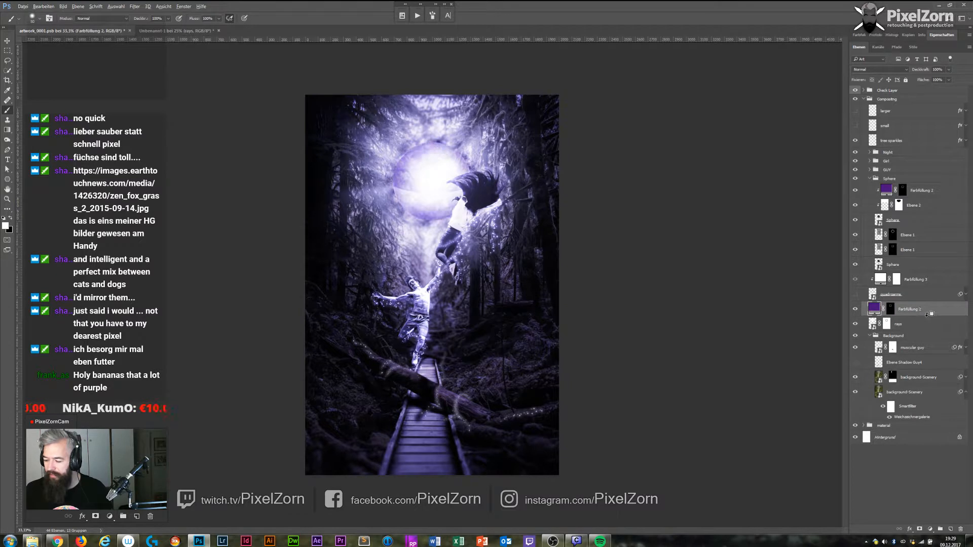
left_click(928, 315, "alt")
left_click(897, 310, "shift")
left_click(872, 322)
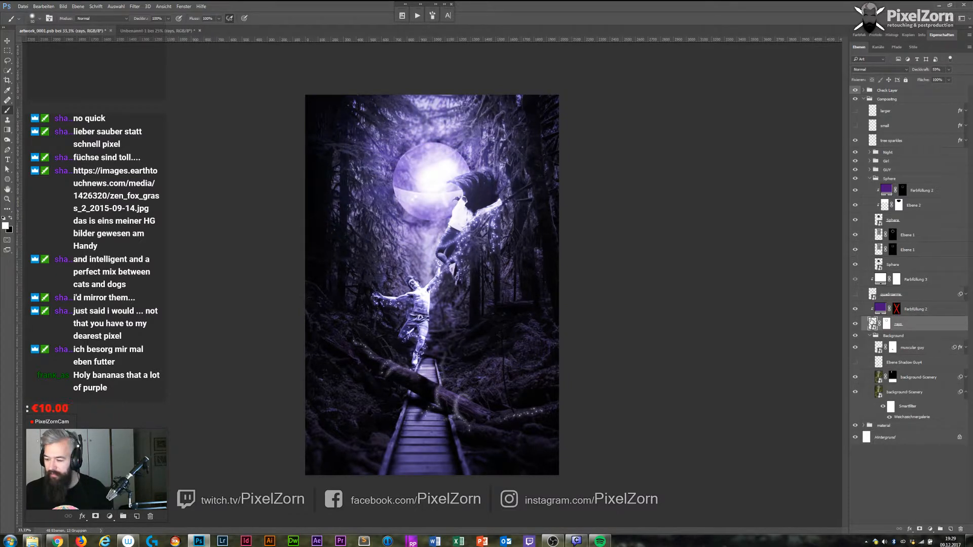
left_click(880, 309)
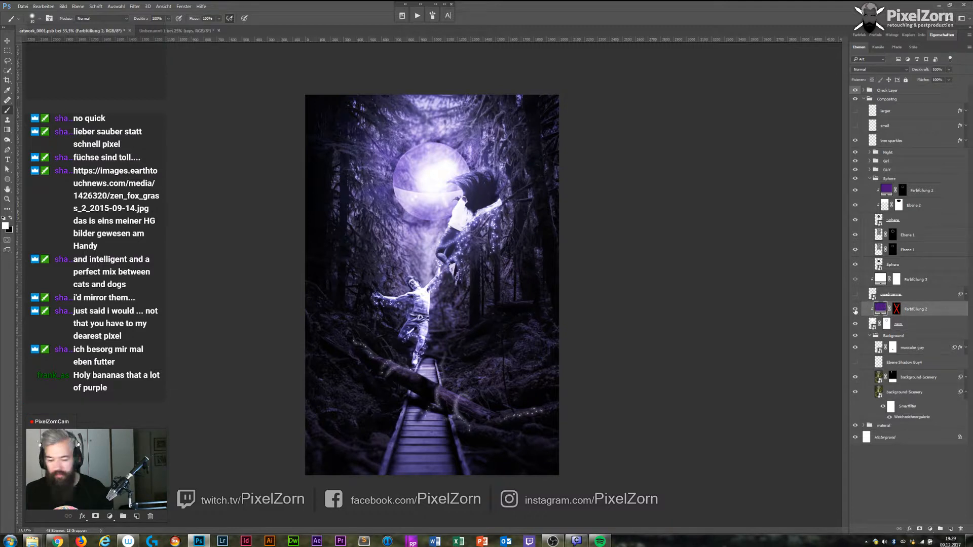
left_click(856, 310)
left_click(856, 310)
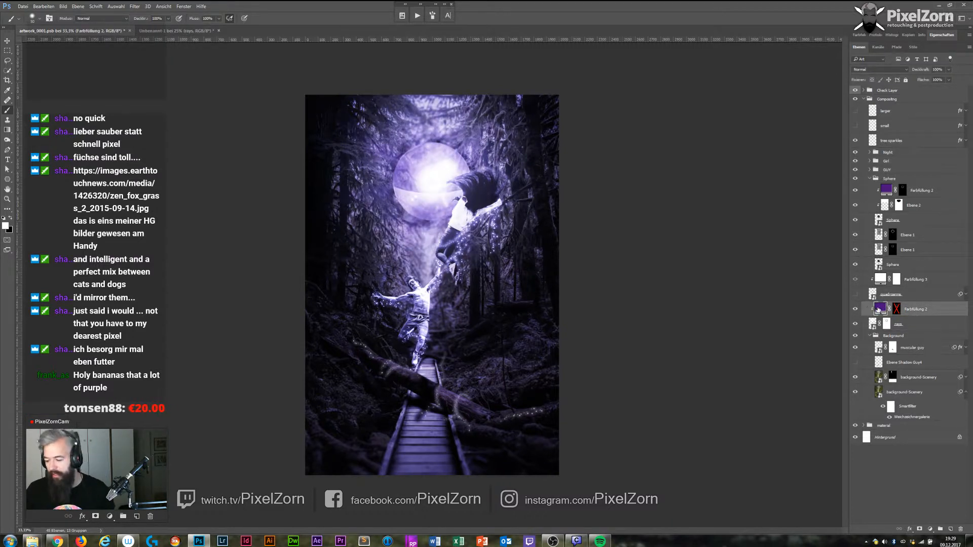
Raise the brightness of the rays' purple colour fill to 100%.
double_click(881, 308)
left_click(704, 297)
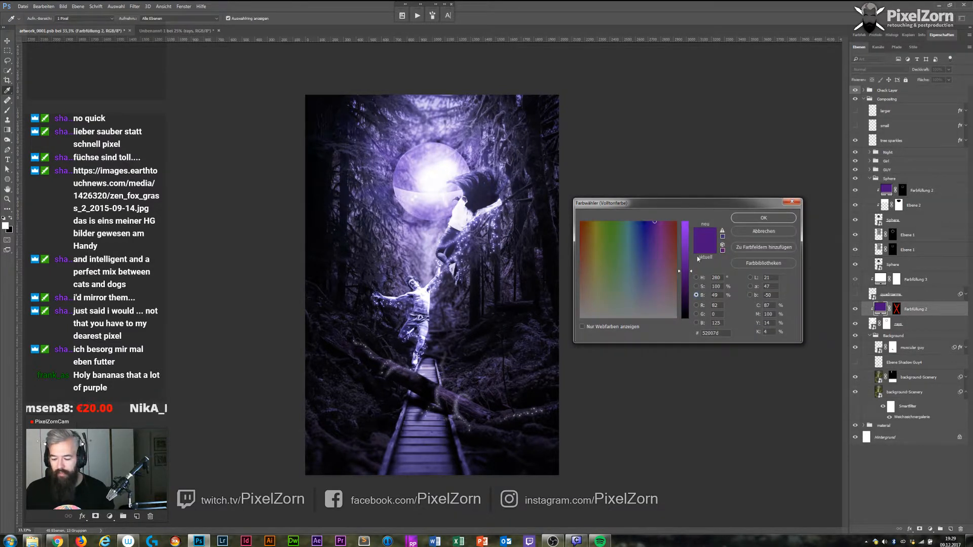
left_click_drag(692, 270, 693, 223)
left_click(764, 218)
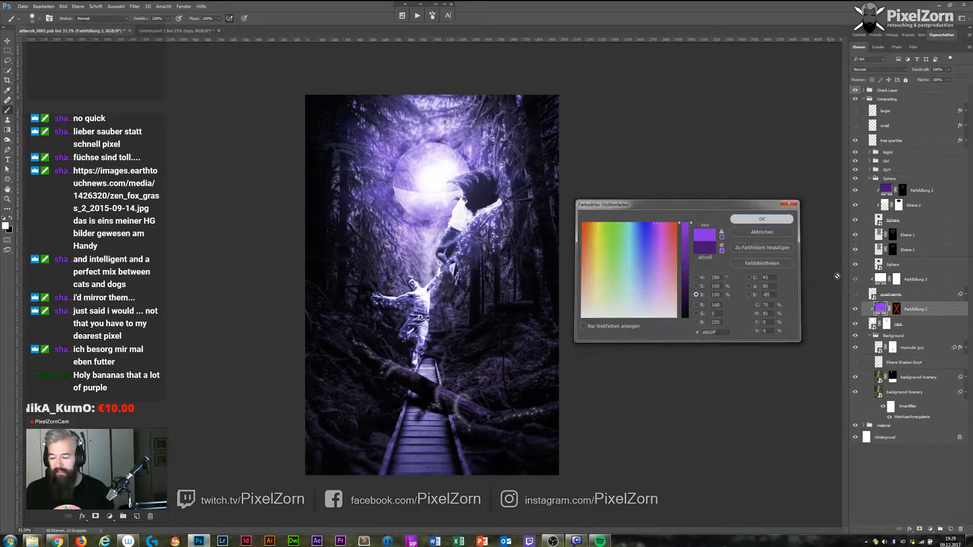
Duplicate the rays layer above its purple fill and set the copy's blend mode to Weiches Licht.
left_click(871, 325)
left_click_drag(871, 324, 869, 311)
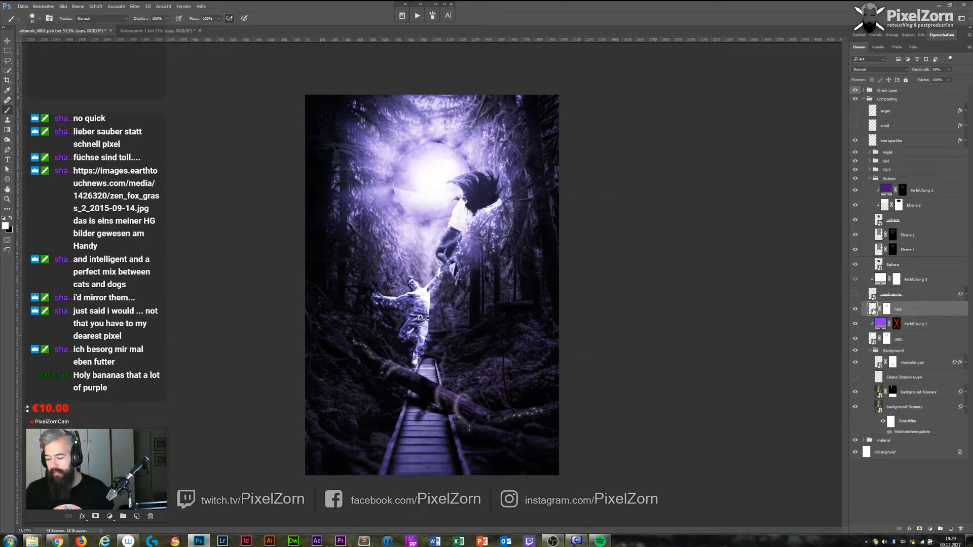
left_click(905, 70)
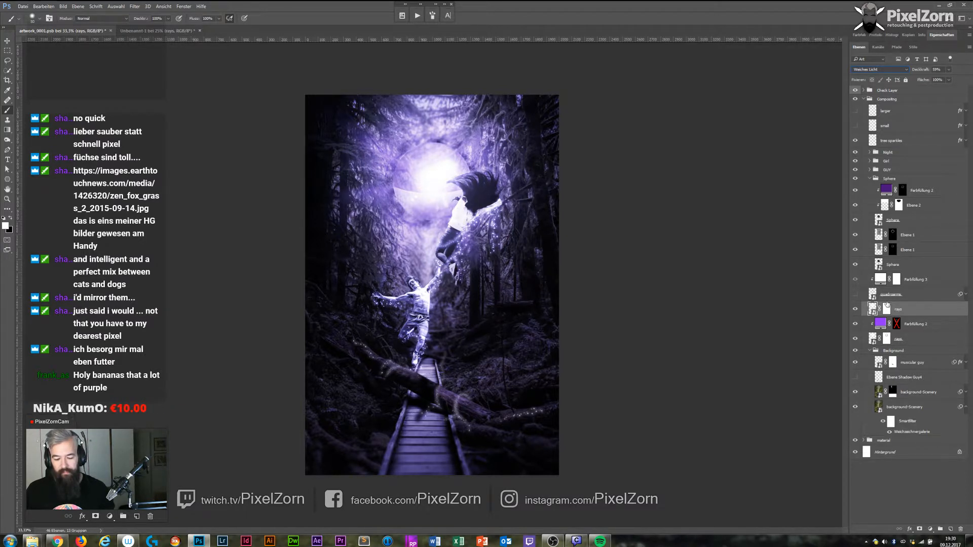
Collapse the Compositing group and add a gradient map adjustment above it with the Violett, Orange preset.
left_click(876, 100)
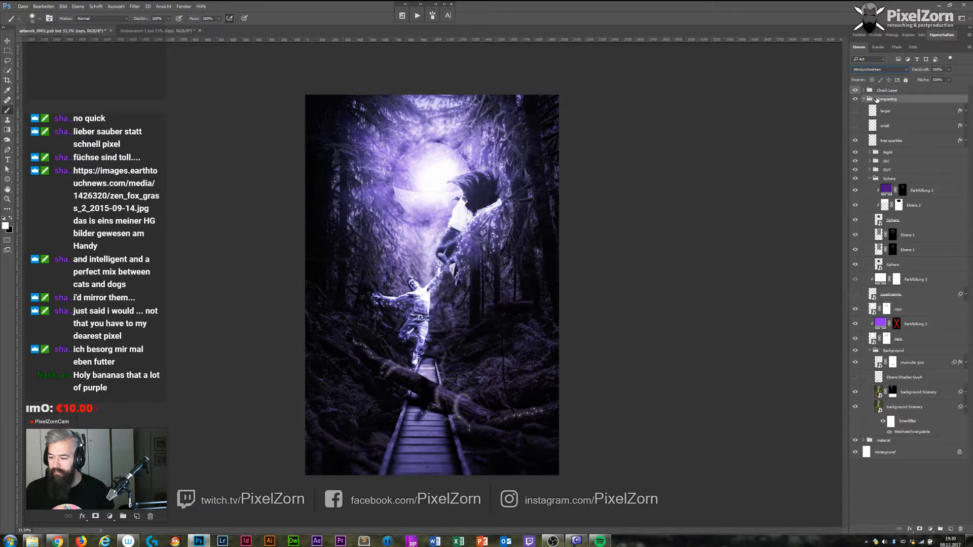
left_click(863, 99)
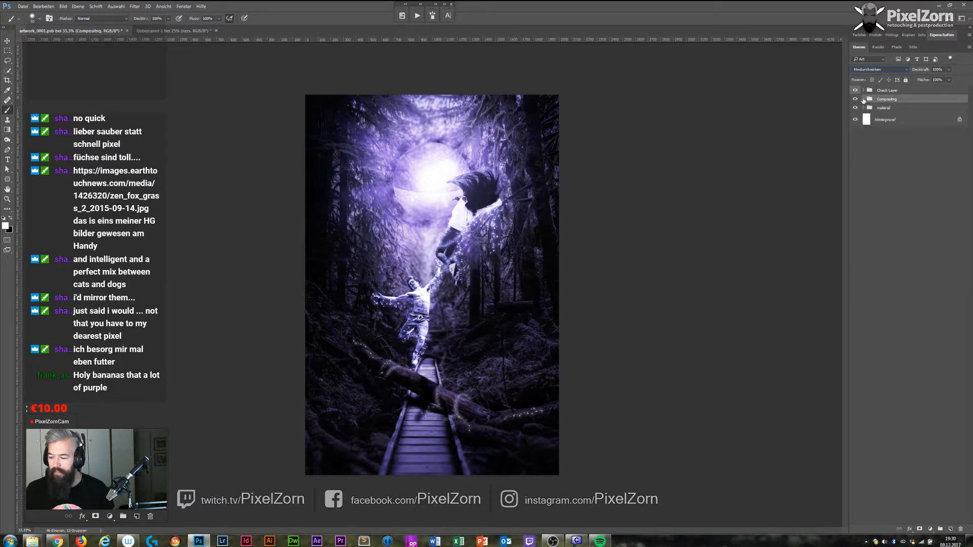
left_click(932, 530)
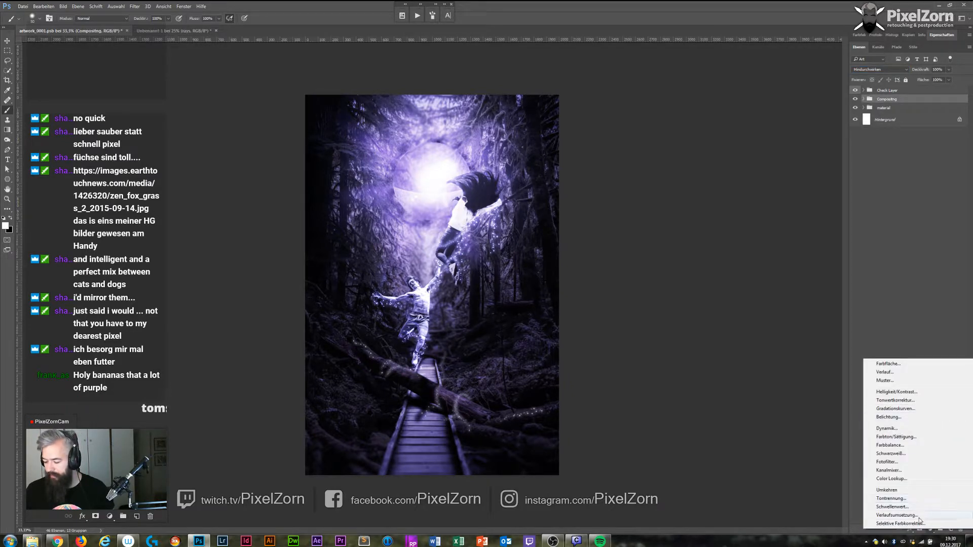
left_click(920, 516)
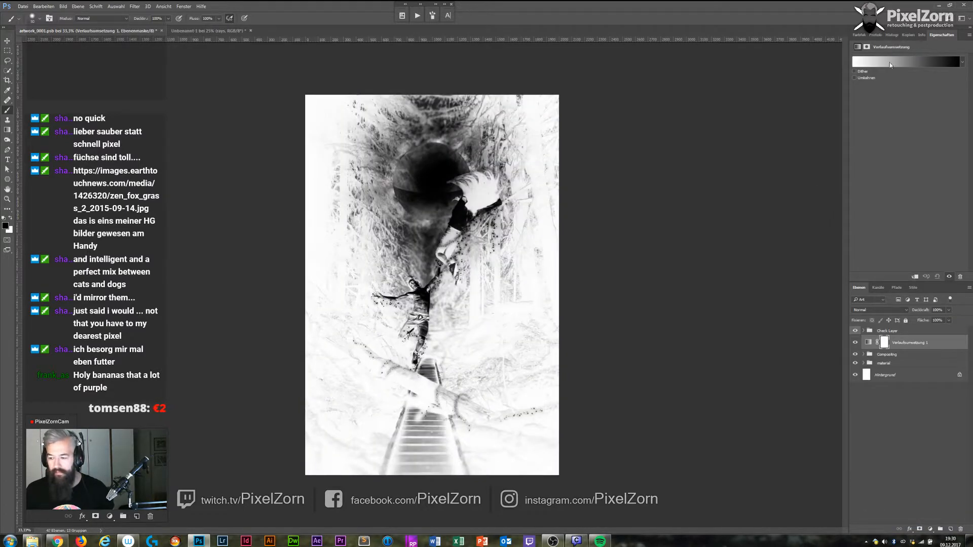
left_click(892, 62)
left_click(321, 55)
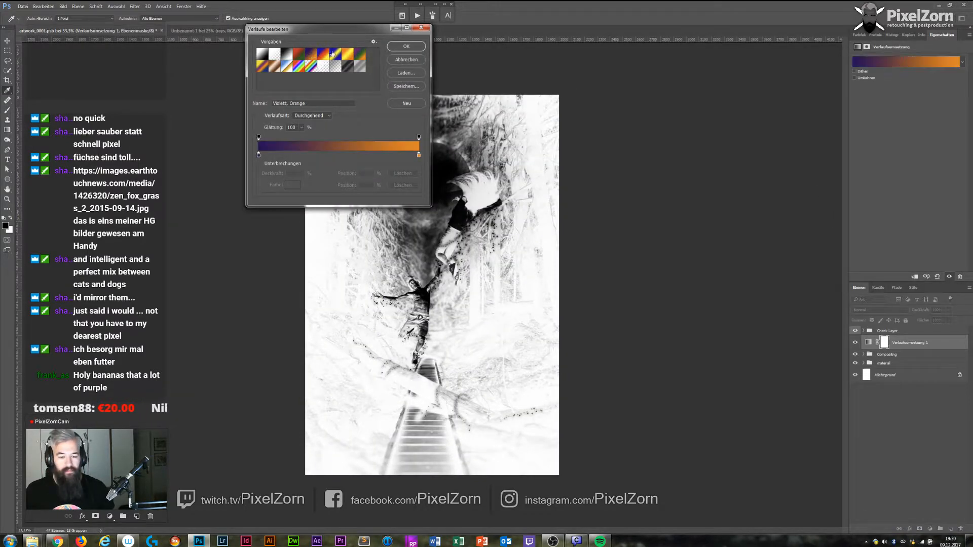
left_click(406, 47)
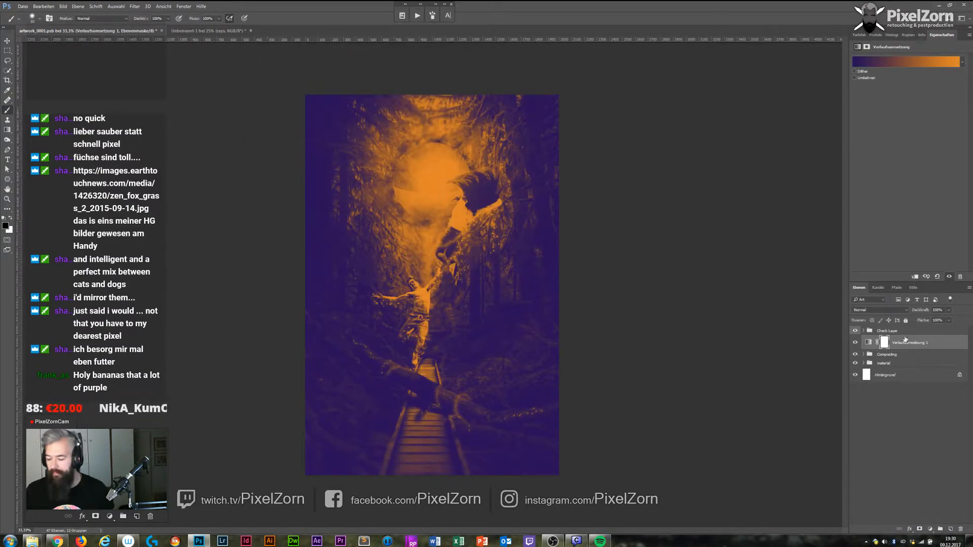
Set the gradient map's blend mode to Weiches Licht and compare the image with and without it.
left_click(879, 310)
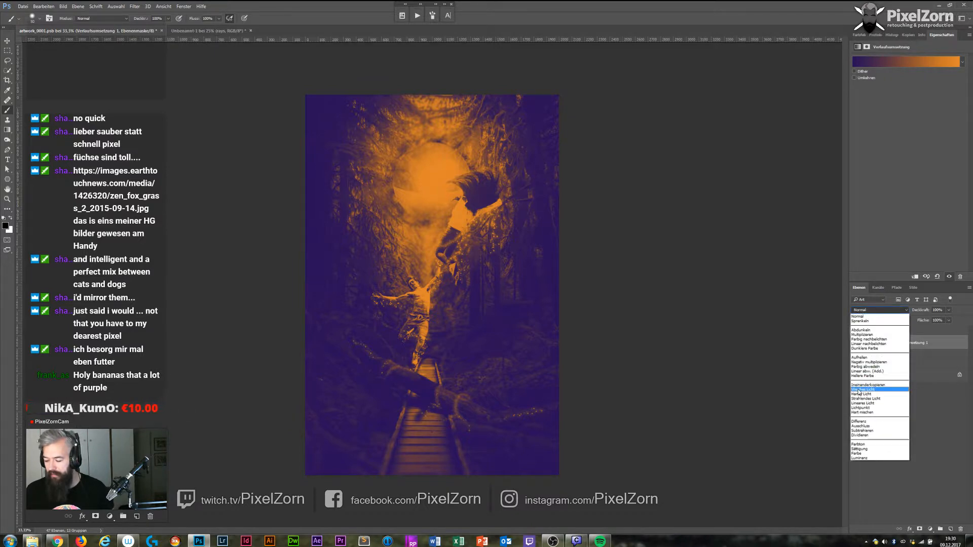
left_click(862, 389)
left_click(856, 343)
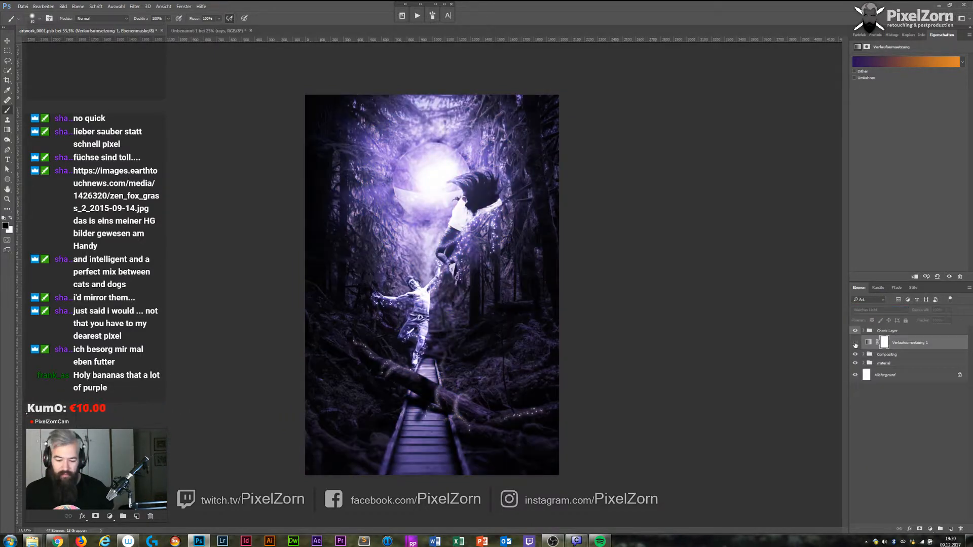
left_click(855, 343)
left_click(855, 343)
left_click(855, 343)
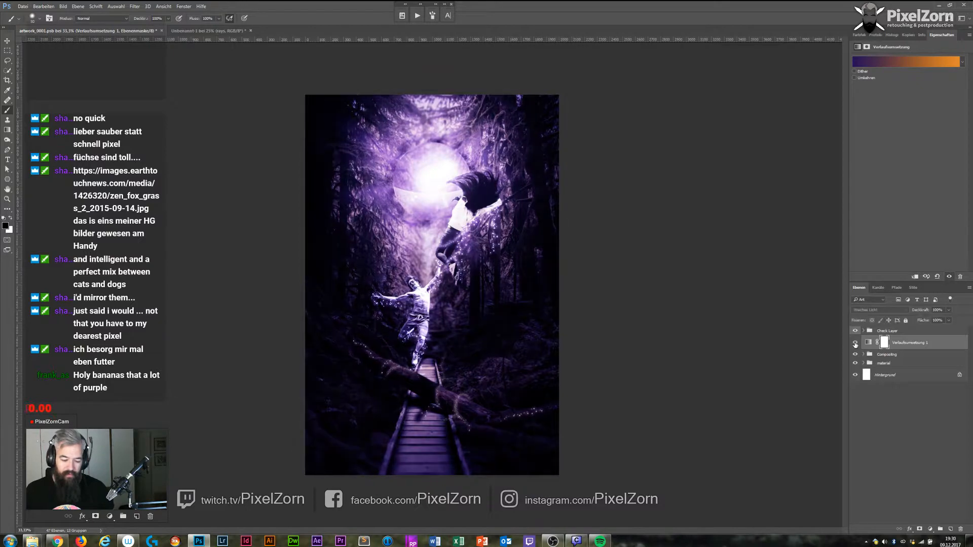
Change the orange end colour of the gradient map to a pale yellow, fbff93.
left_click(868, 343)
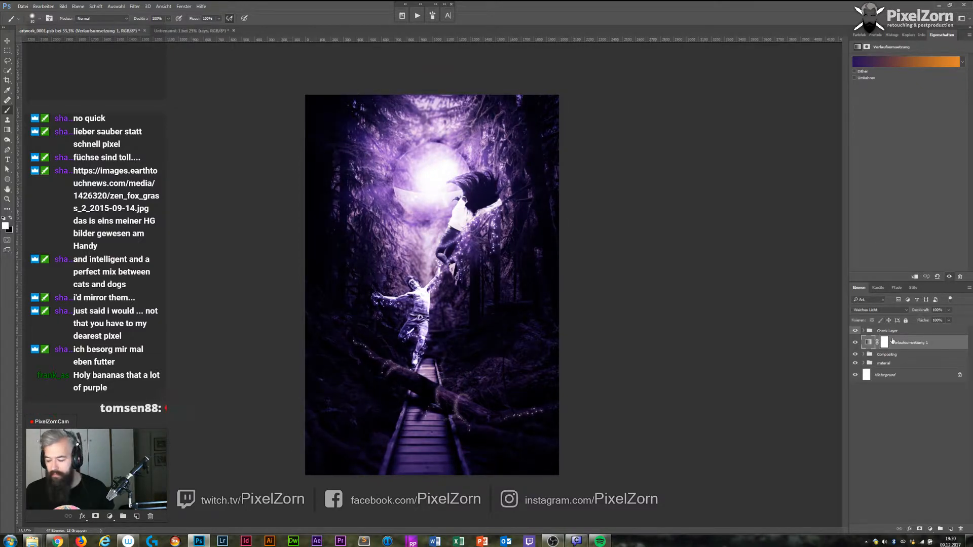
left_click(946, 61)
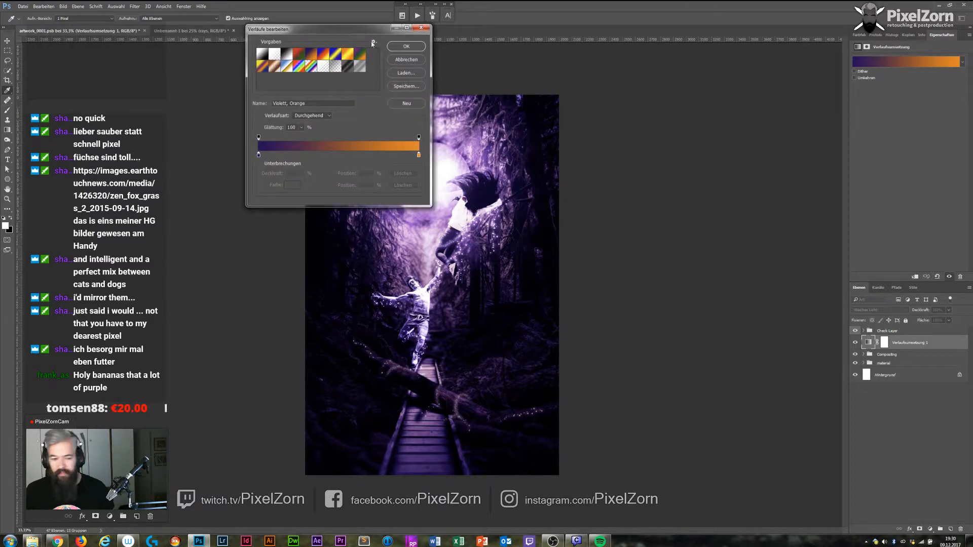
left_click(419, 154)
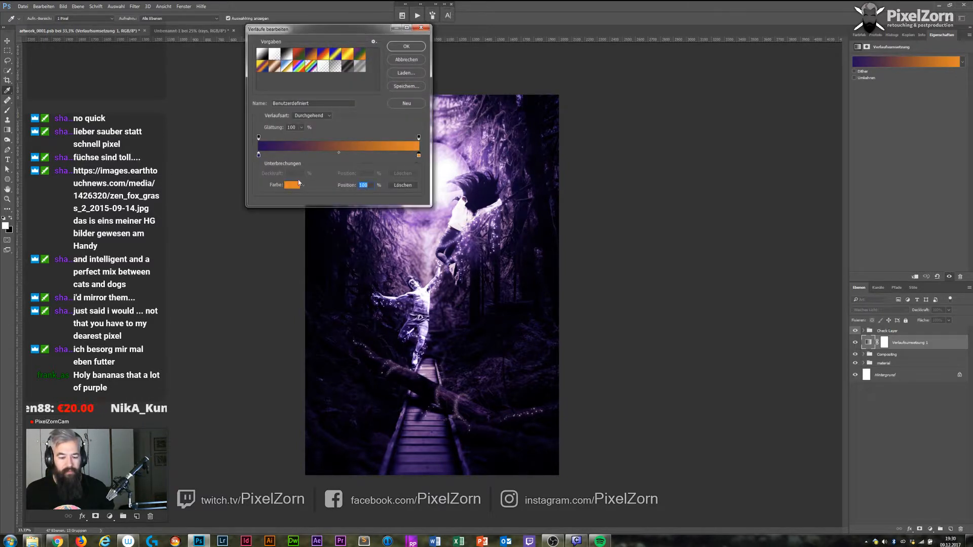
left_click(293, 186)
left_click(598, 228)
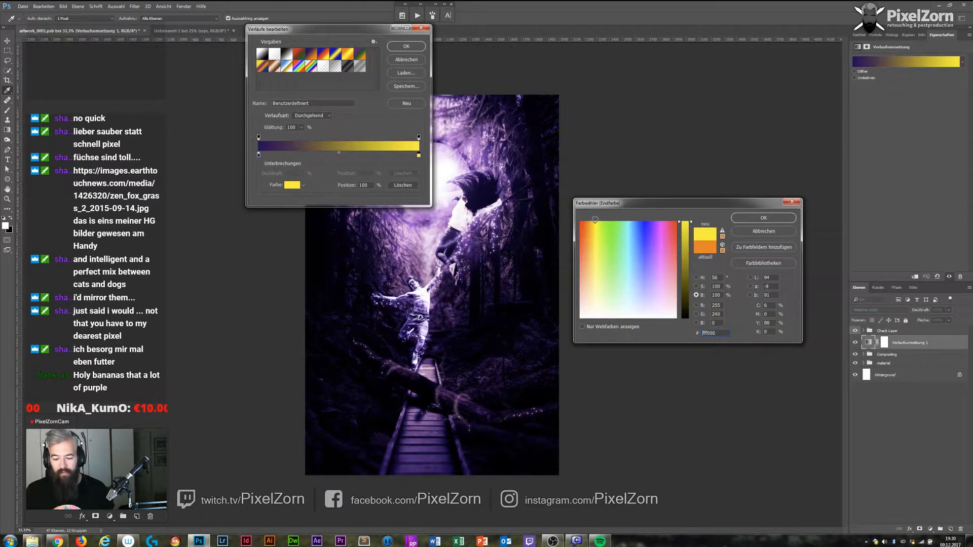
left_click(598, 299)
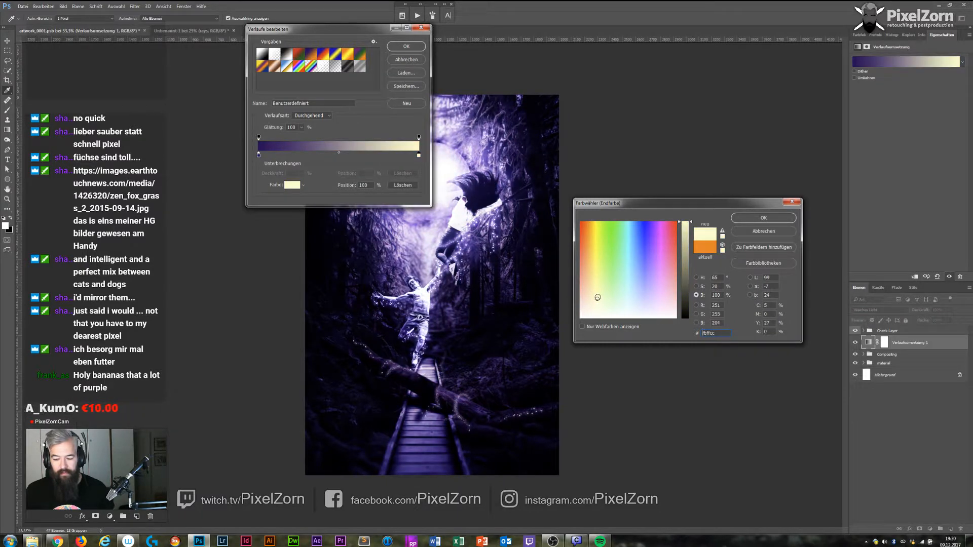
left_click_drag(597, 297, 597, 277)
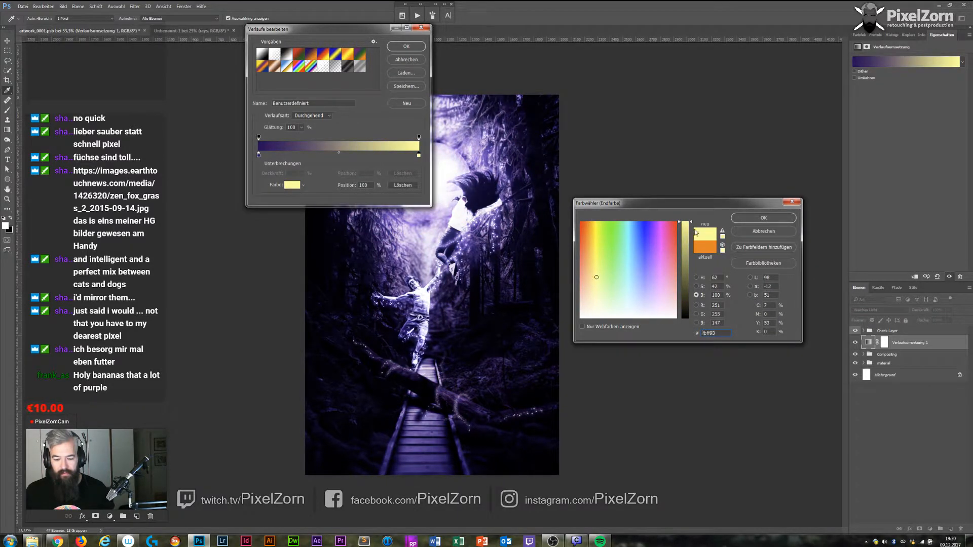
left_click(746, 215)
key("Return")
key("b")
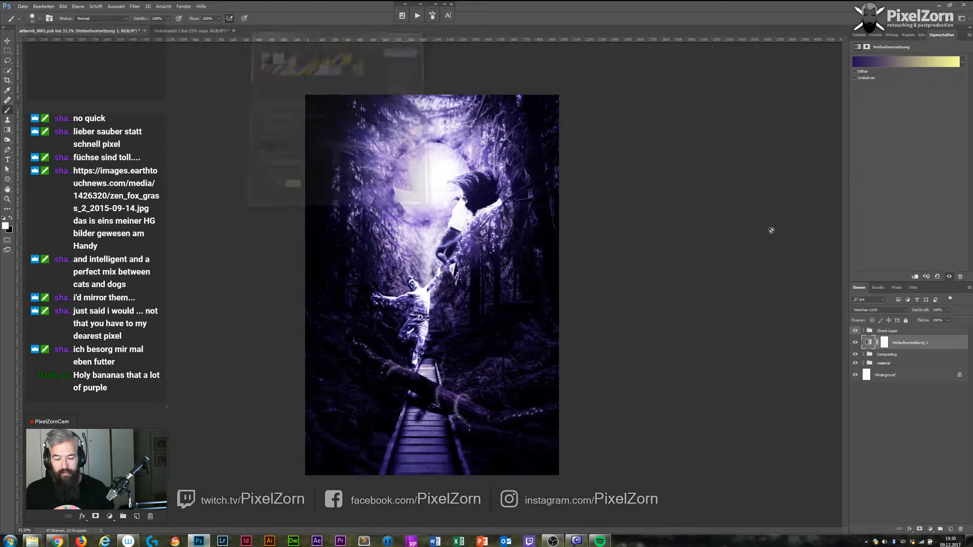
Set the gradient map's blend mode to Farbe with 29% opacity and compare the image with and without it.
left_click(881, 310)
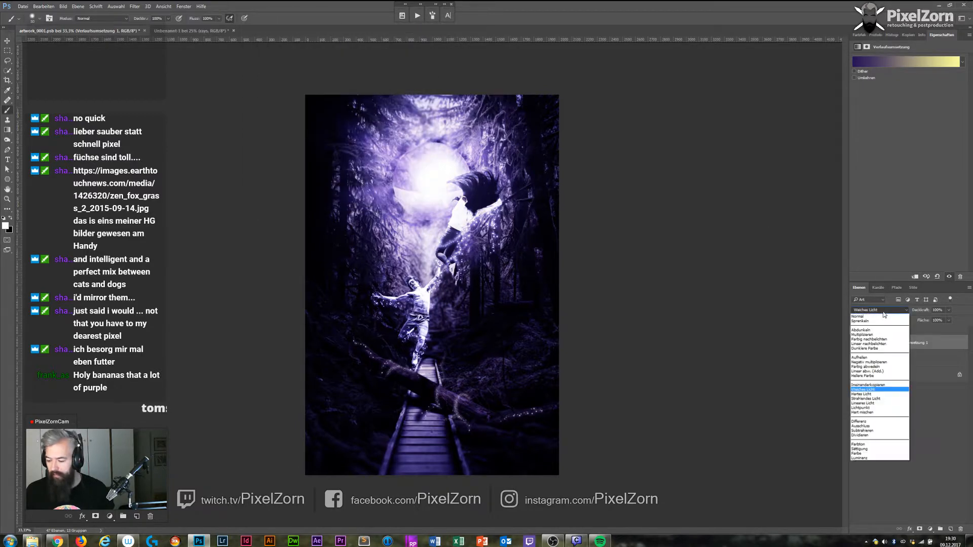
left_click(873, 455)
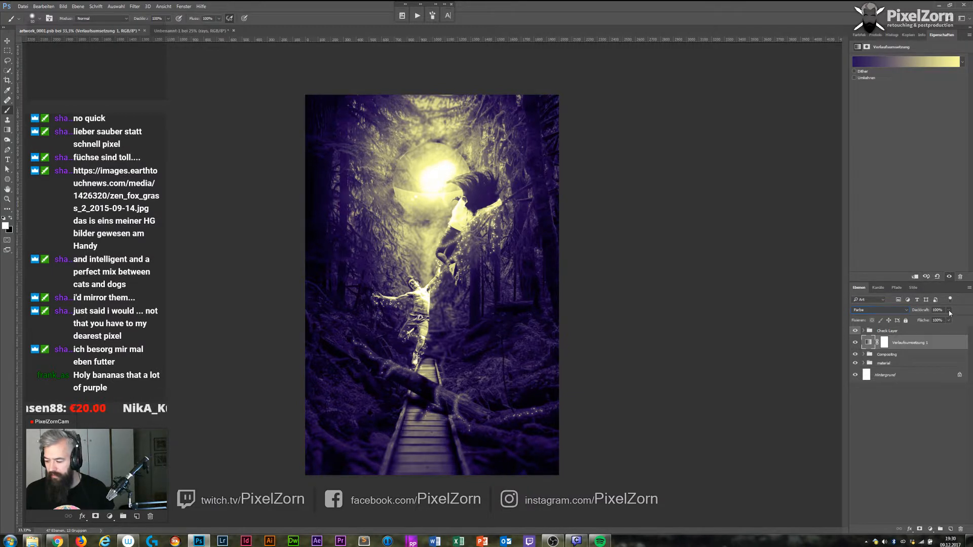
left_click_drag(925, 321, 924, 320)
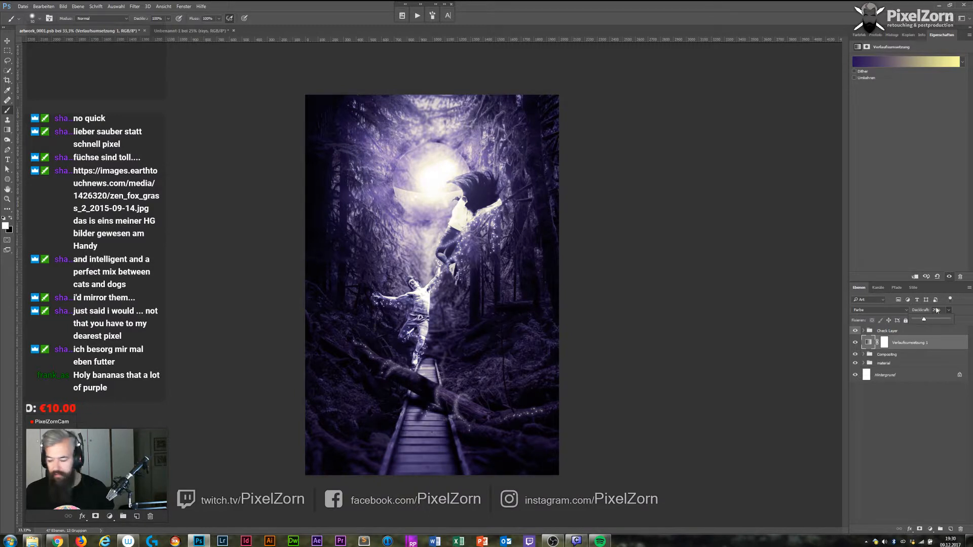
double_click(937, 35)
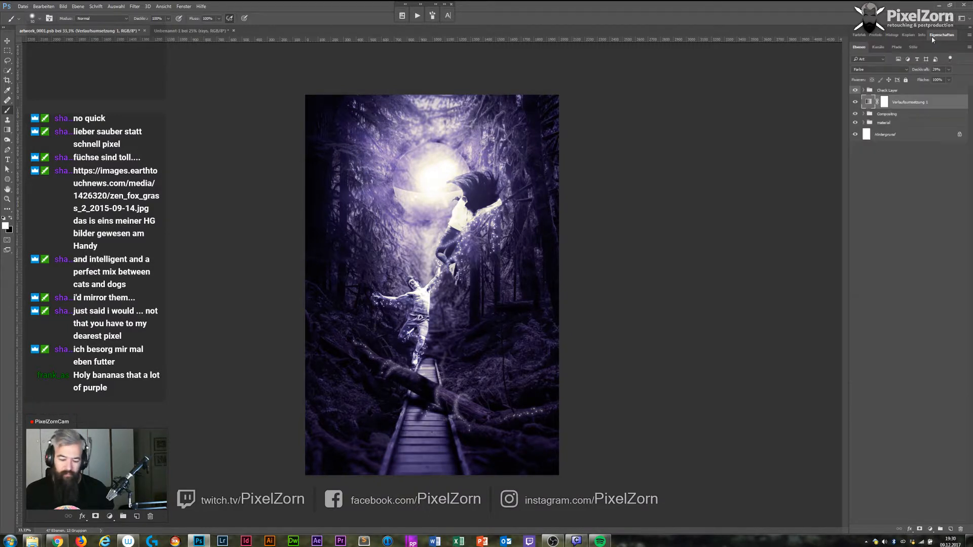
left_click(855, 102)
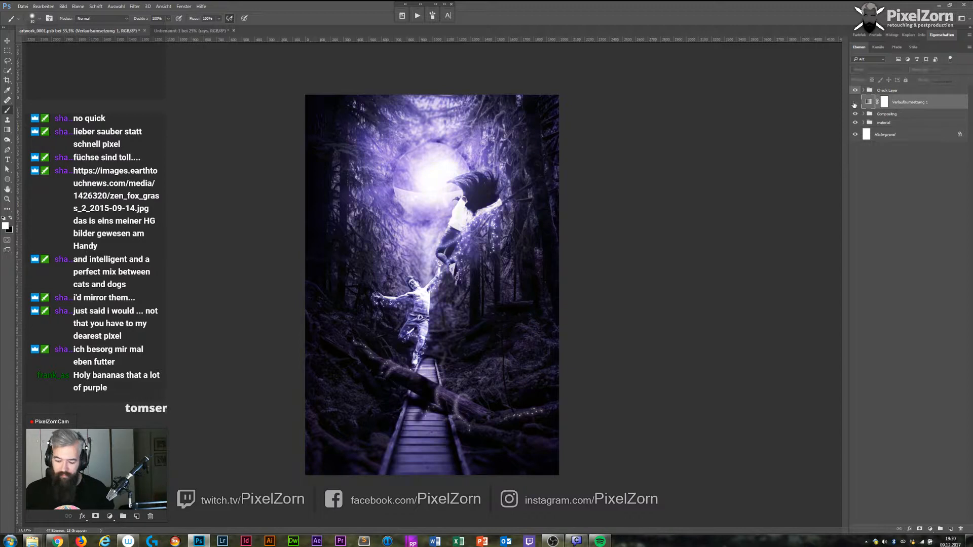
left_click(855, 103)
left_click(855, 102)
left_click(855, 103)
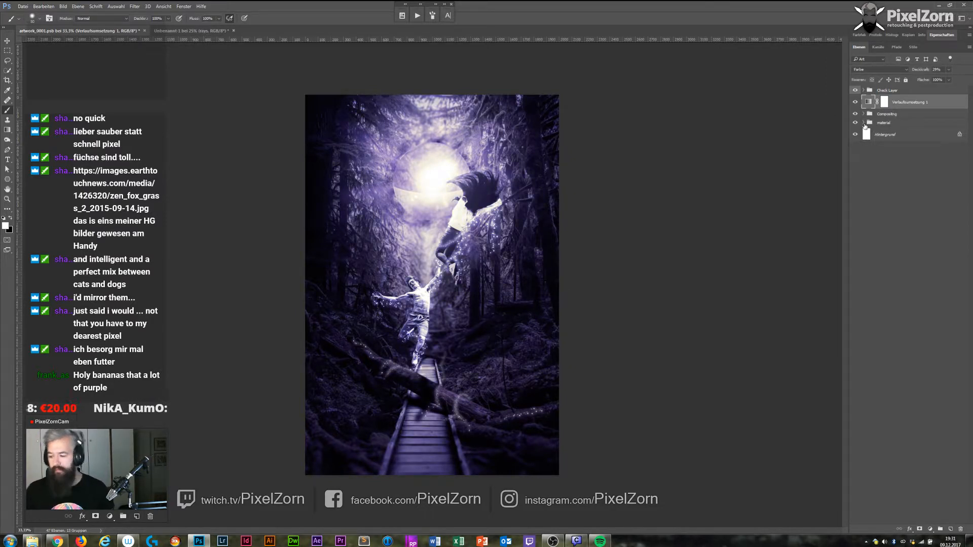
Show the small and larger sparkle layers in the Compositing group and move the Night group above all the sparkle layers.
left_click(864, 114)
left_click(856, 141)
left_click(856, 126)
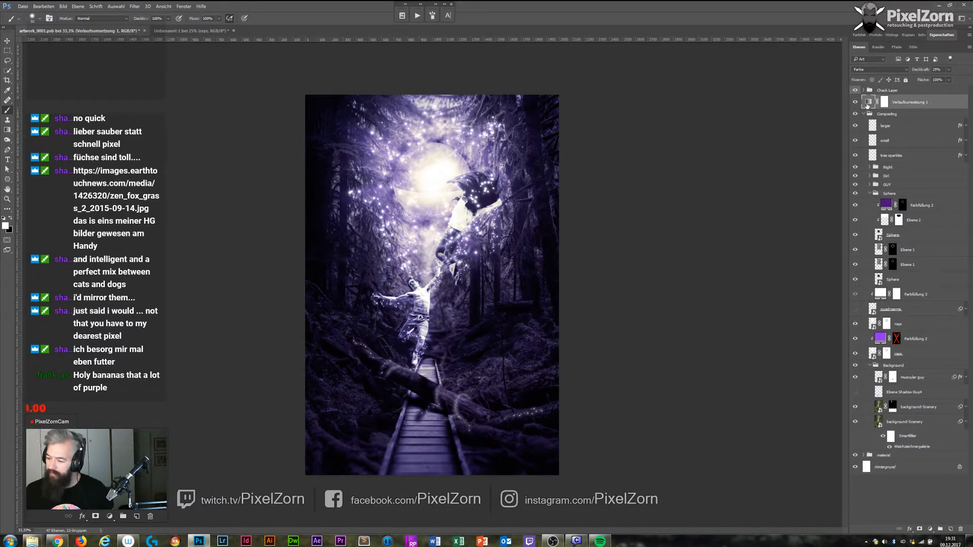
left_click_drag(882, 169, 872, 118)
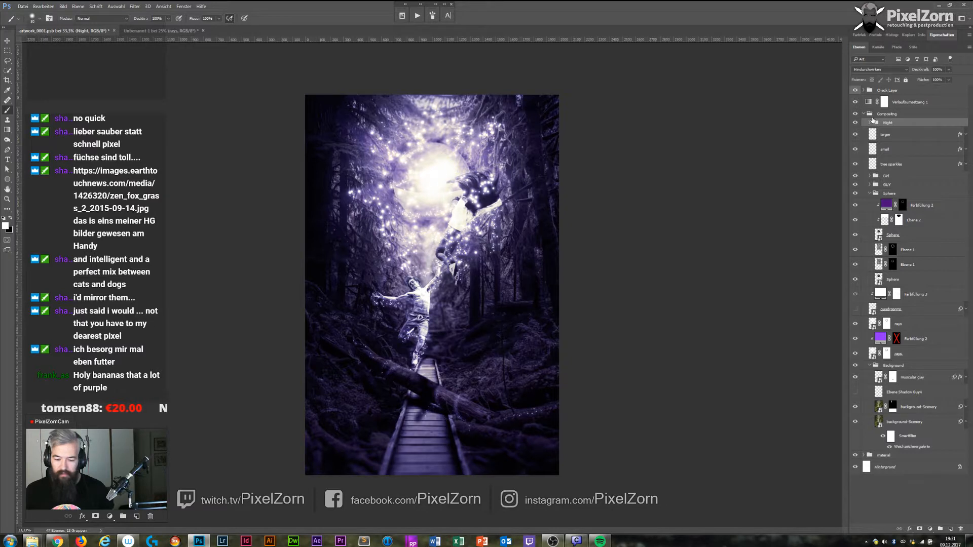
Move the gradient map layer to the top inside the Night group, check its effect, and save the artwork.
left_click(870, 122)
left_click_drag(872, 105, 896, 129)
left_click(856, 120)
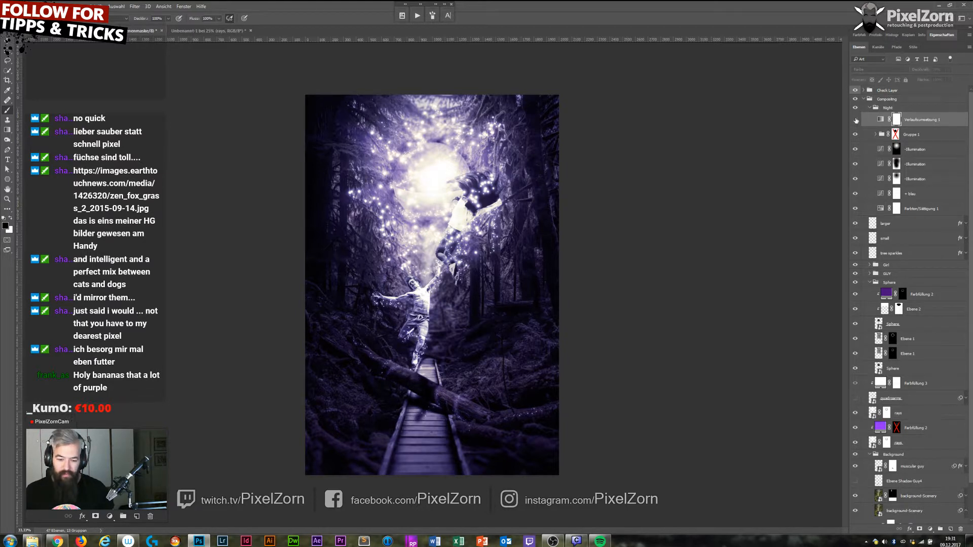
left_click(856, 120)
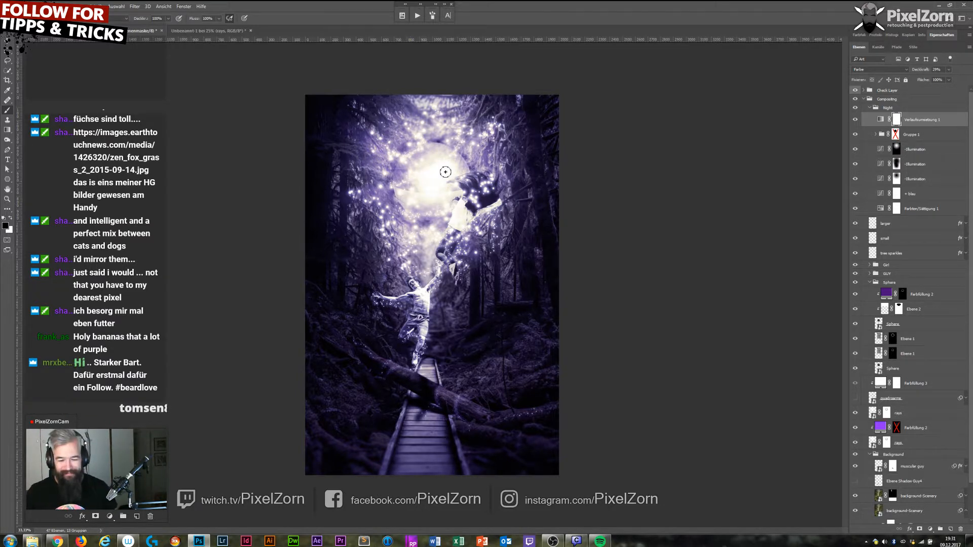
left_click(869, 108)
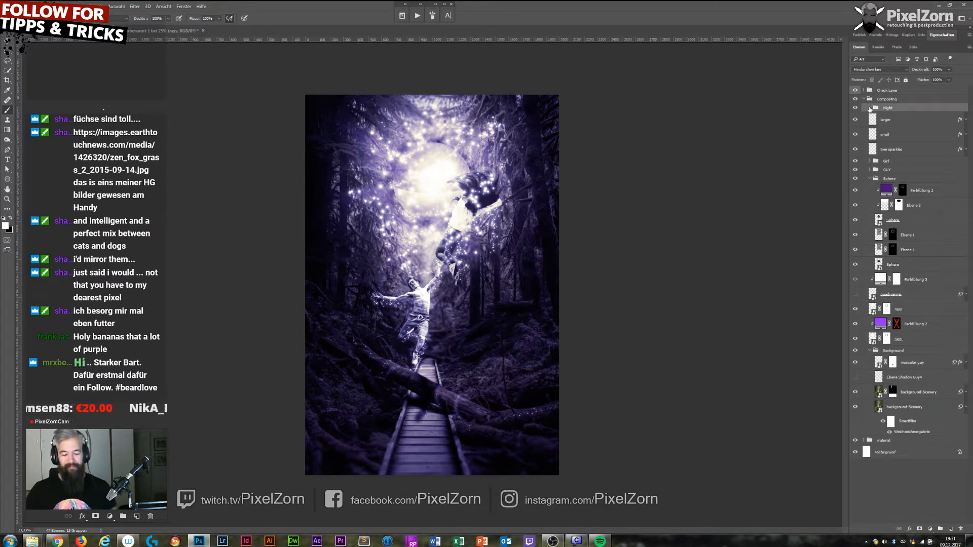
key("ctrl+s")
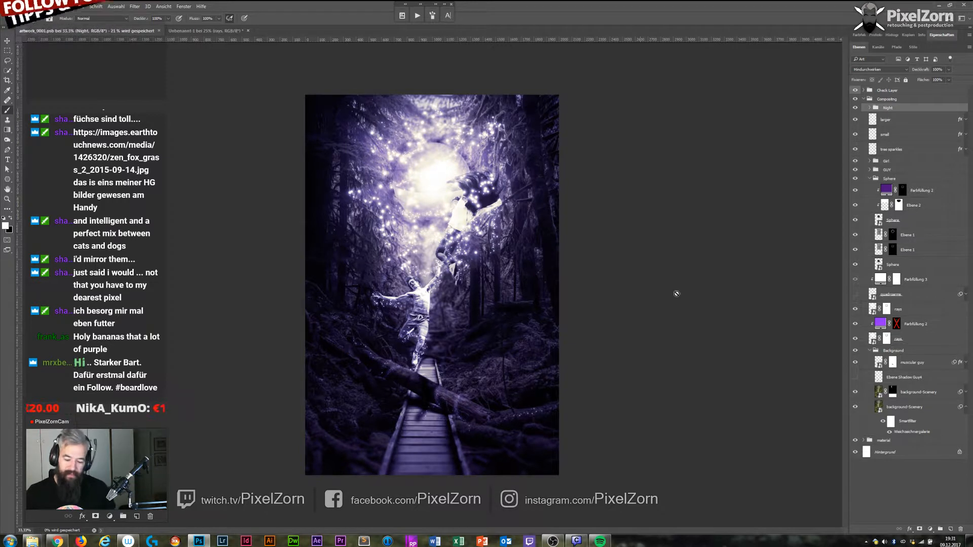
Duplicate the uppermost illumination curves layer in the Night group and shift the copy's light mask down over the boardwalk.
left_click(870, 108)
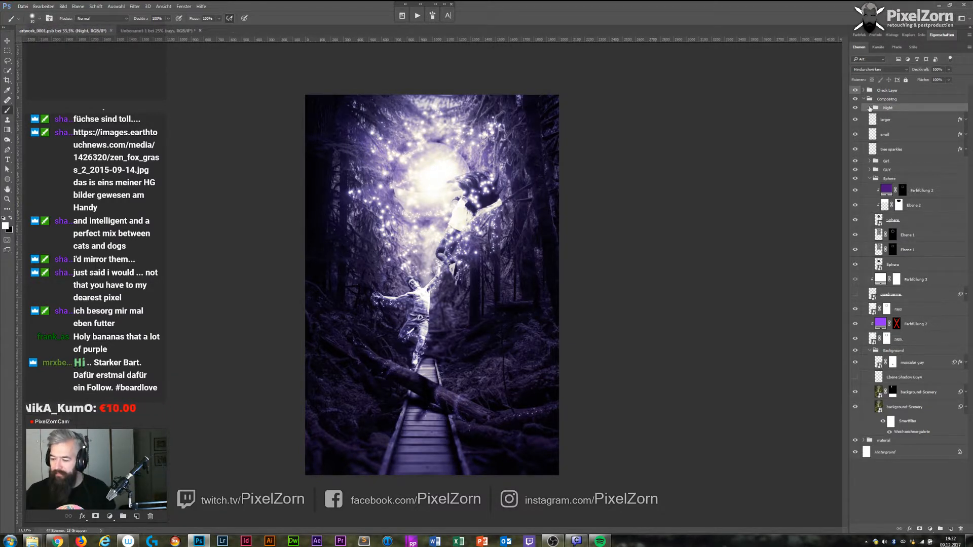
left_click(923, 152)
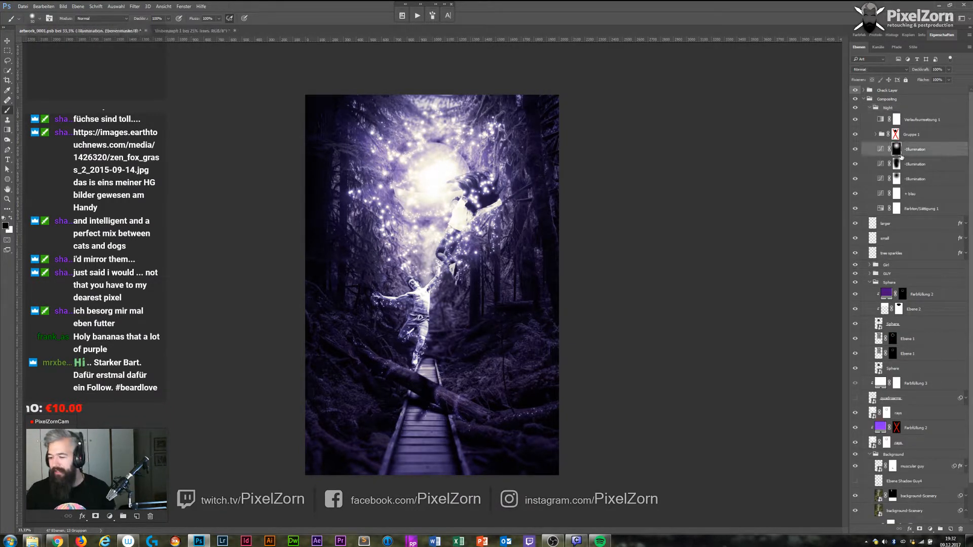
key("ctrl+j")
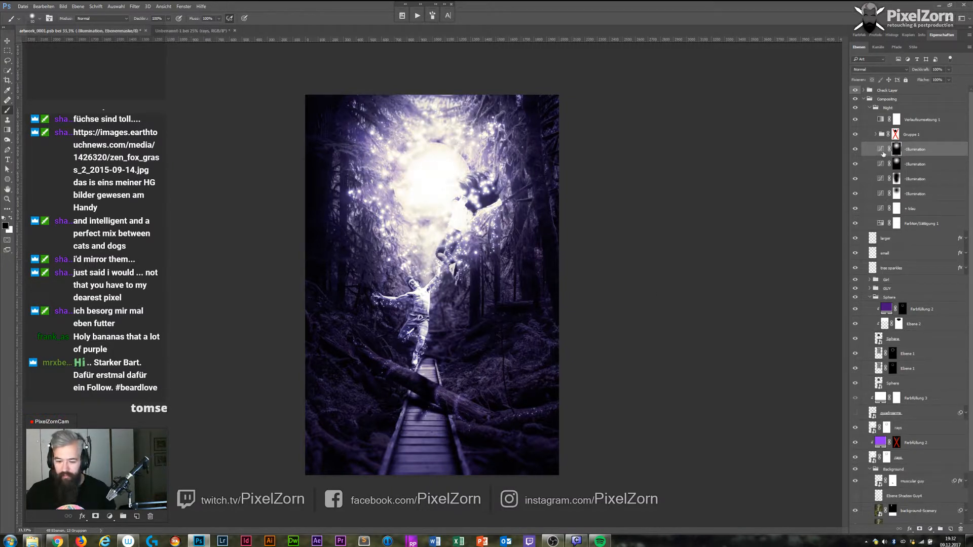
key("v")
left_click_drag(411, 410, 425, 412)
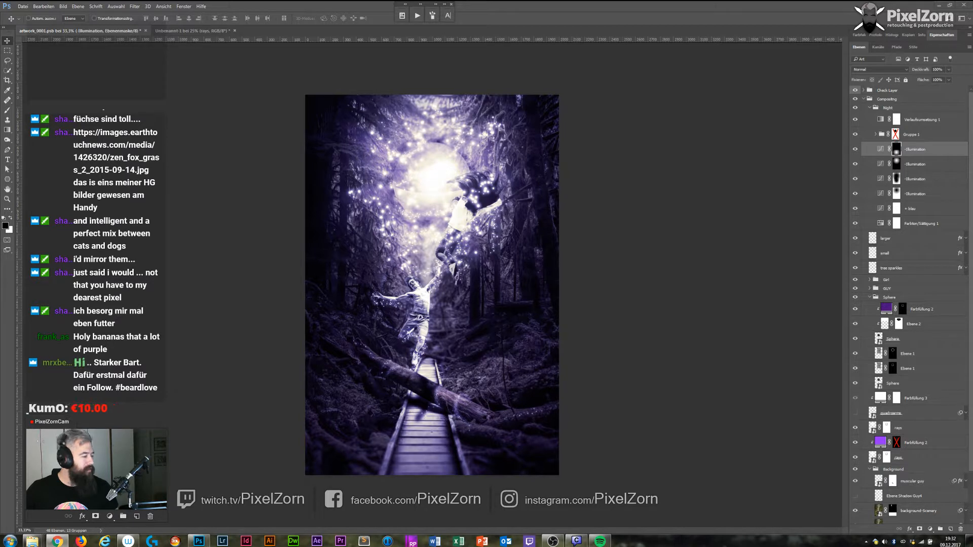
Collapse the Night group and compare the image with and without it.
left_click(870, 108)
left_click(864, 99)
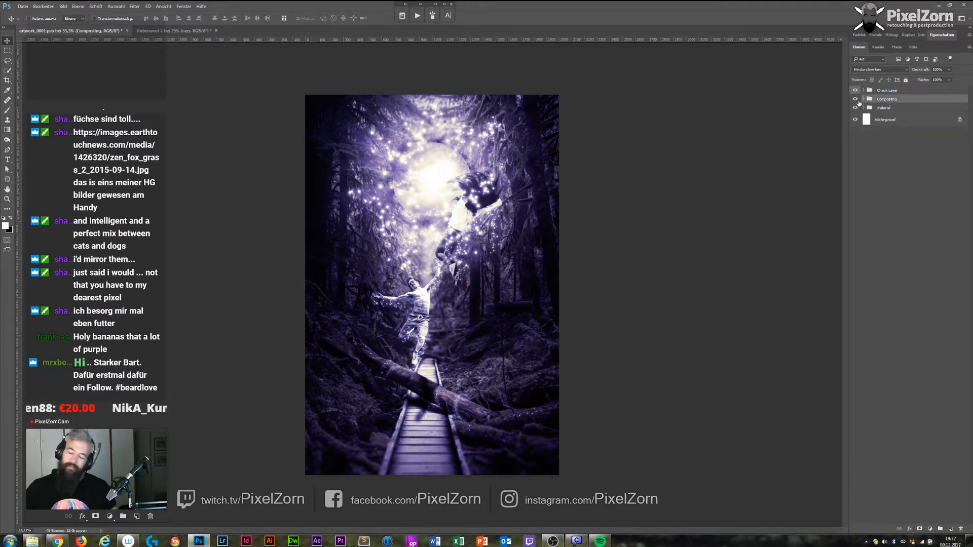
left_click(863, 99)
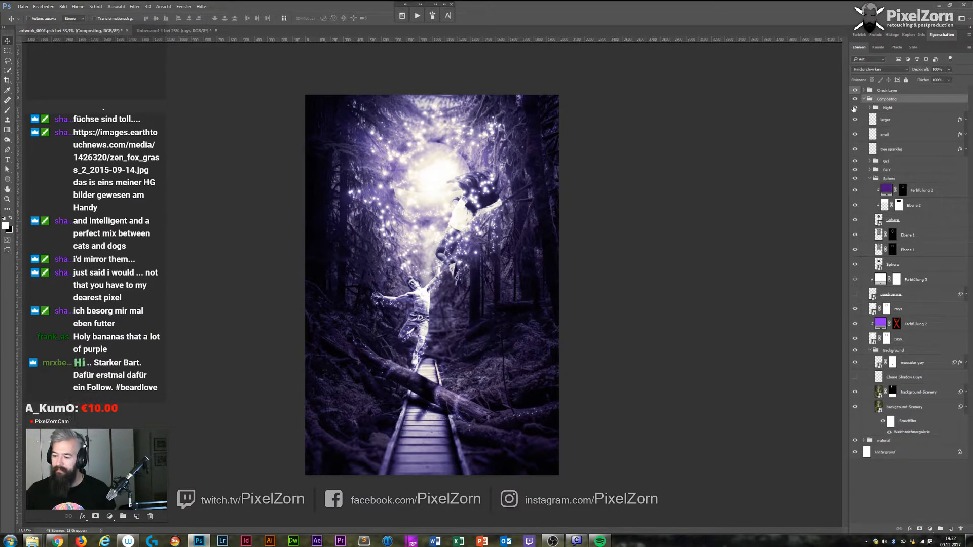
left_click(855, 108)
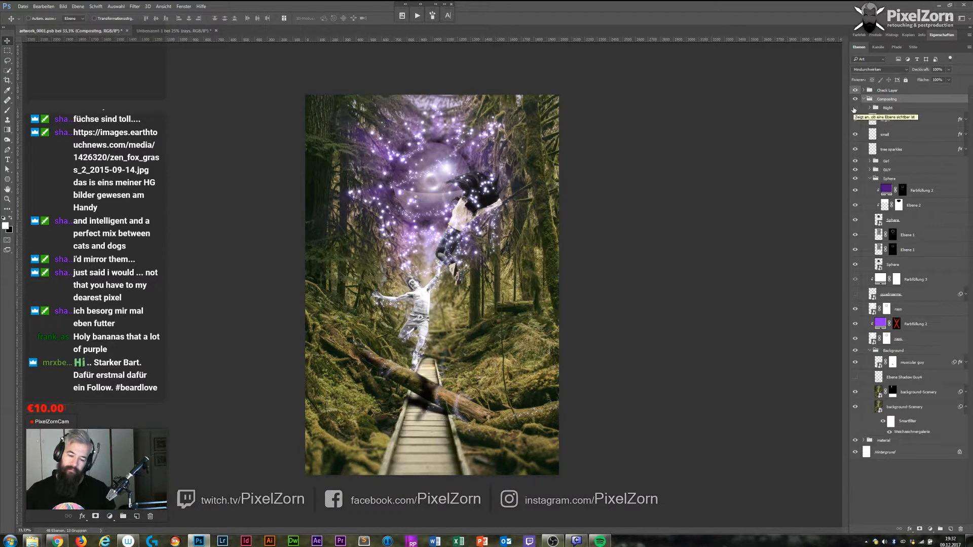
left_click(855, 108)
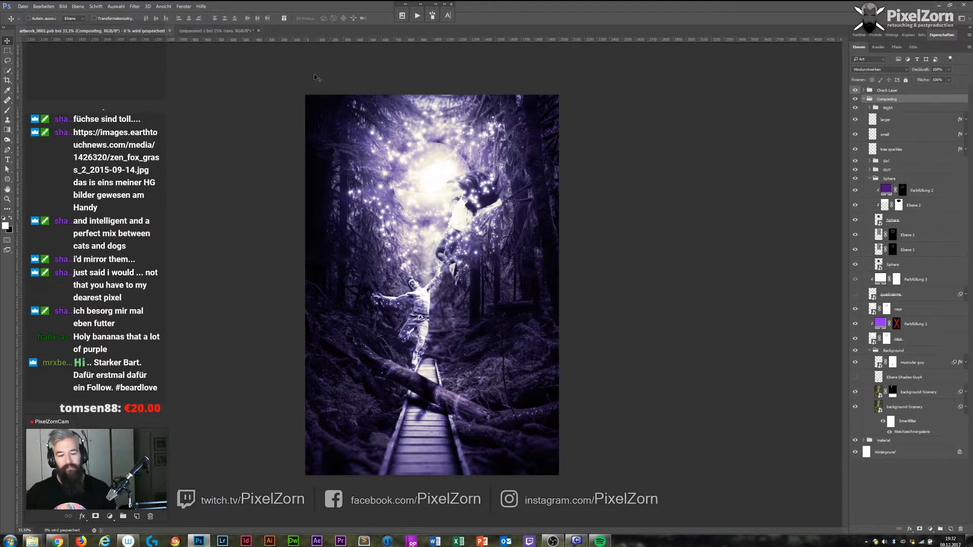
Close the untitled rays document without saving its changes and close the forest artwork.
left_click(196, 32)
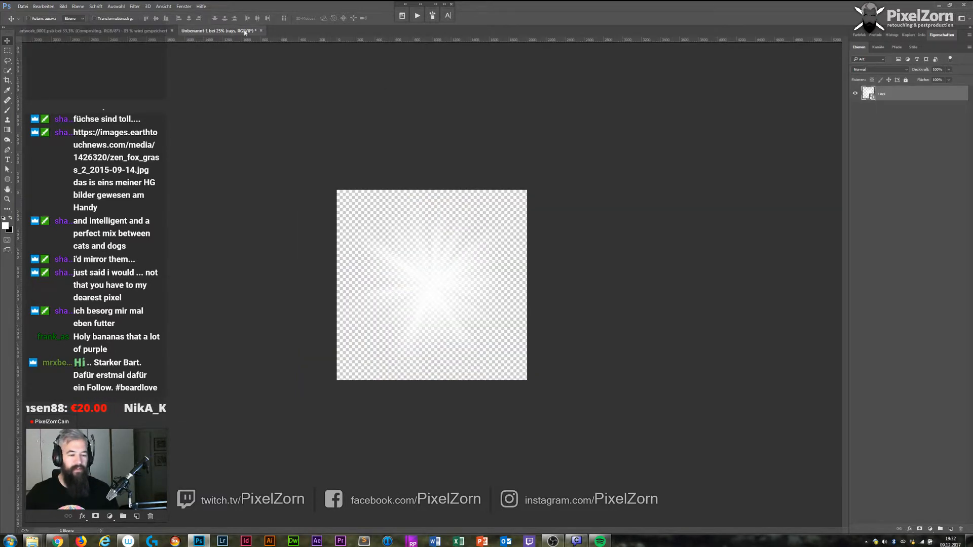
left_click(213, 31)
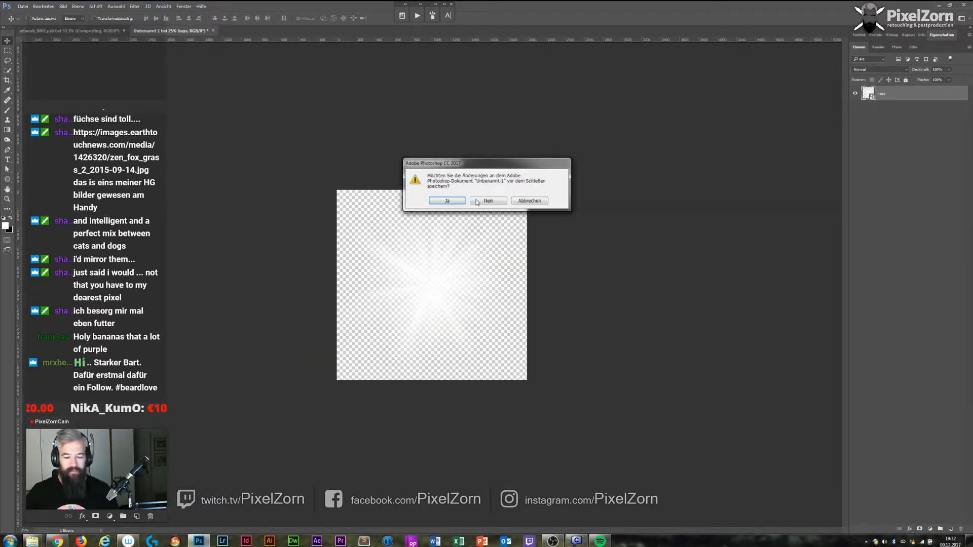
left_click(482, 202)
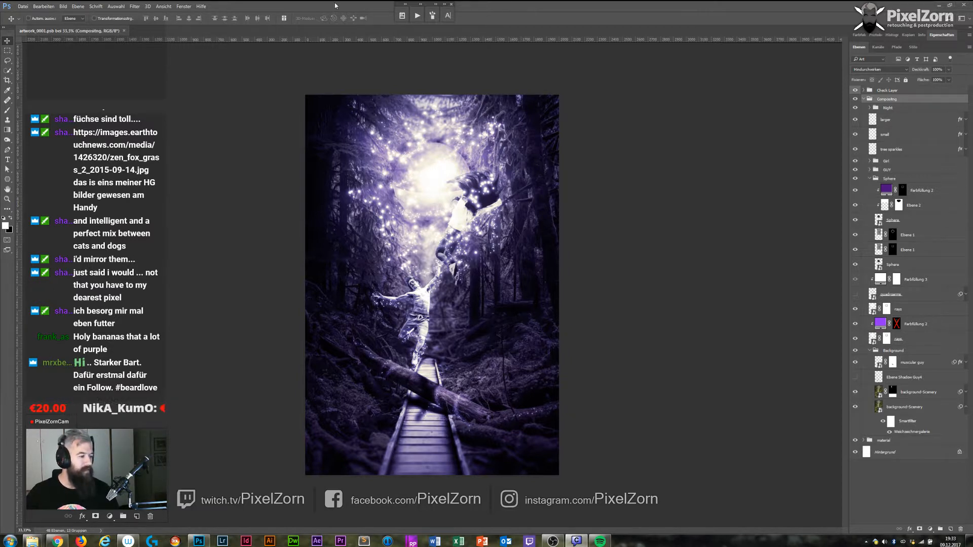
left_click(124, 31)
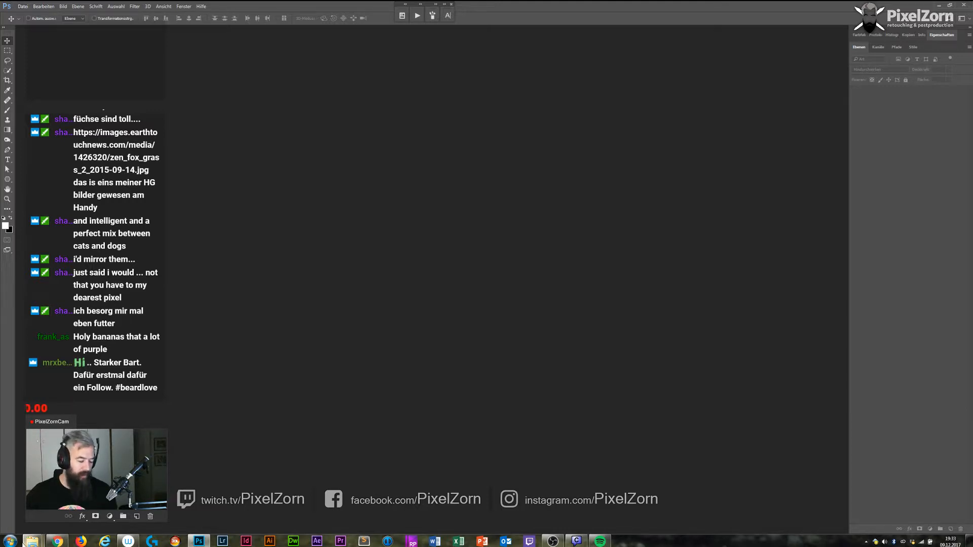
Switch to Windows Explorer and open the beauty portrait PSB from the 0946_done output folder in Photoshop.
mouse_move(33, 542)
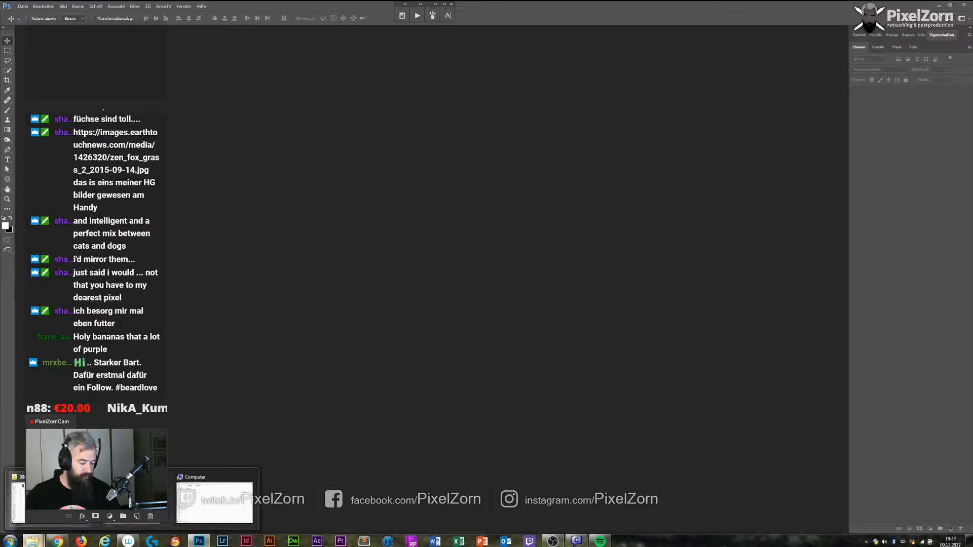
left_click(18, 499)
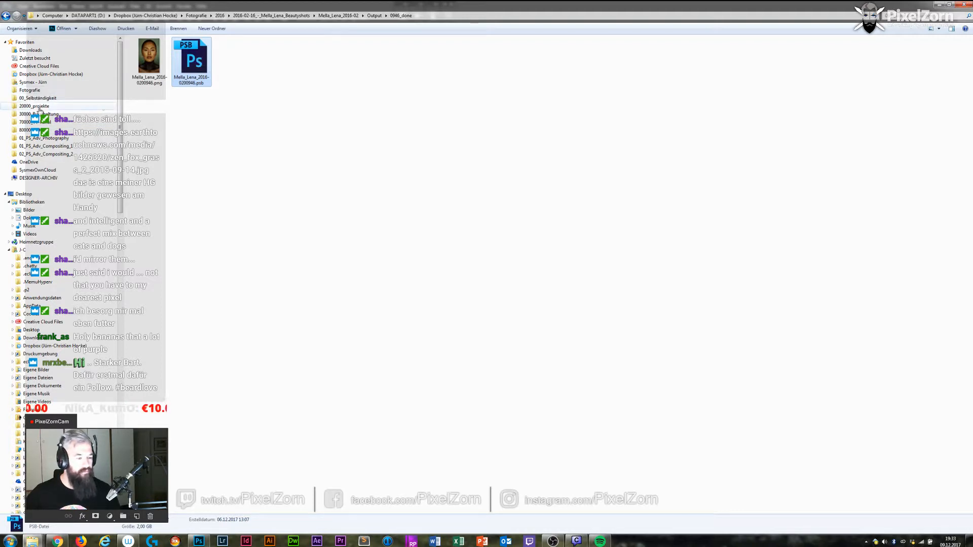
left_click(39, 92)
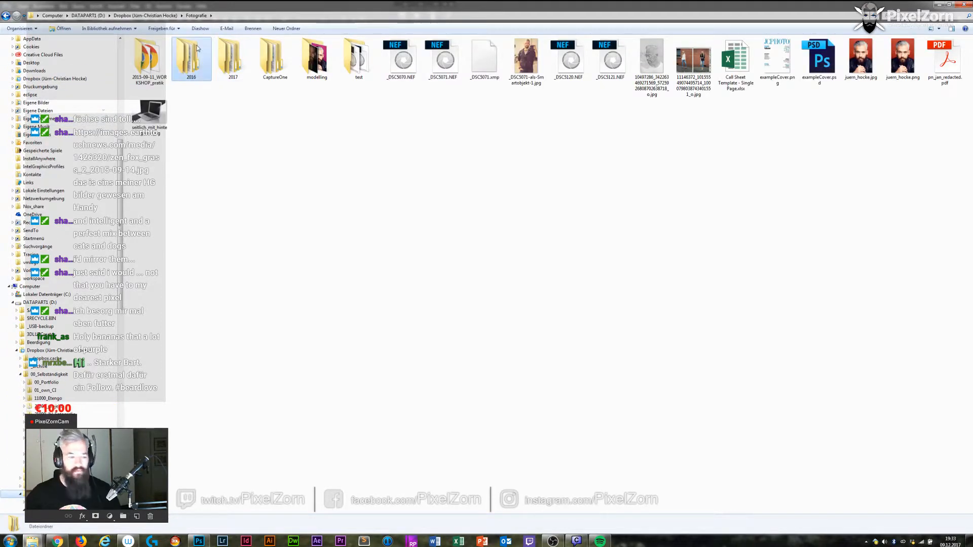
double_click(190, 56)
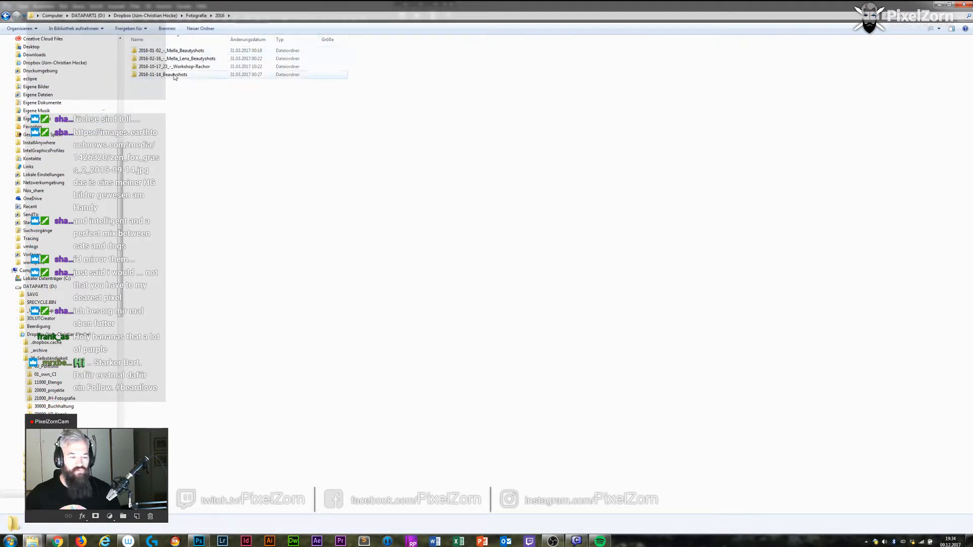
left_click(145, 15)
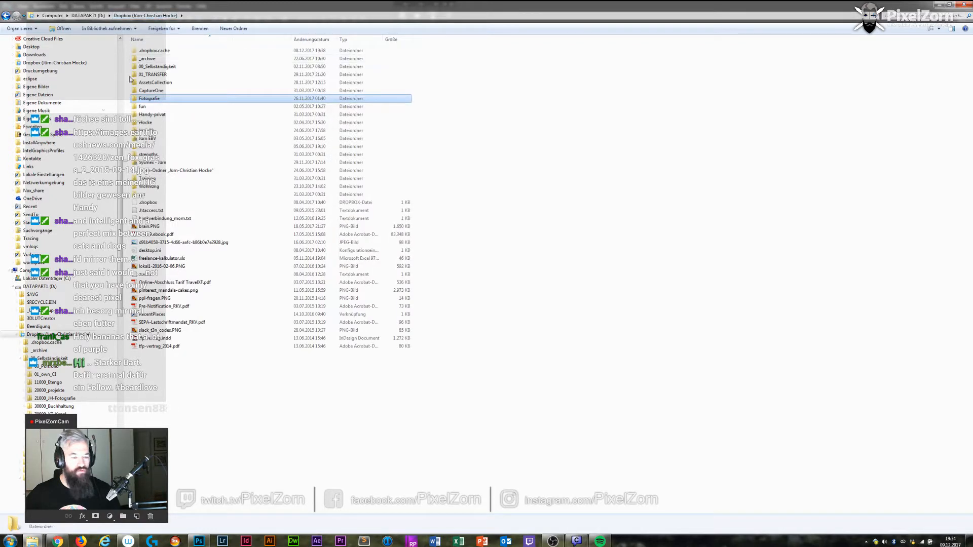
left_click(6, 15)
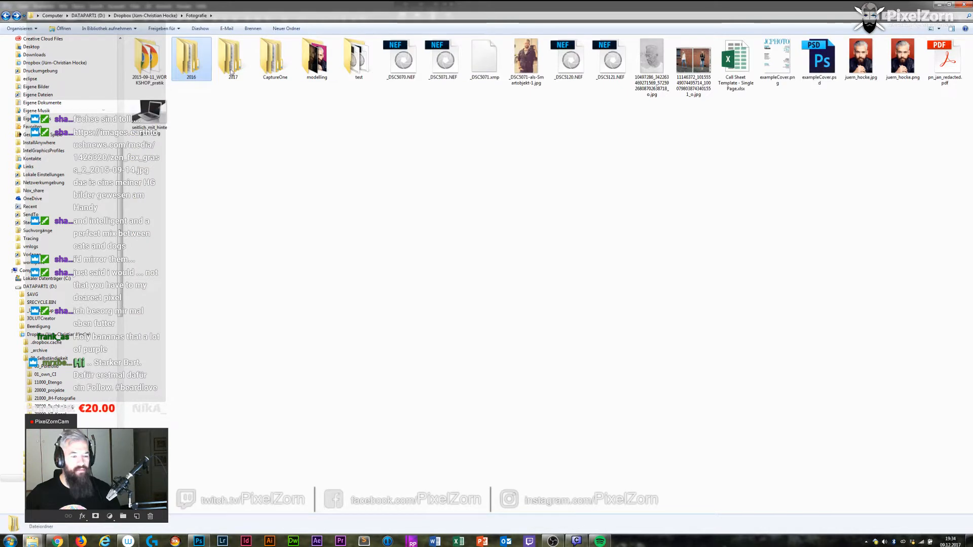
left_click(6, 15)
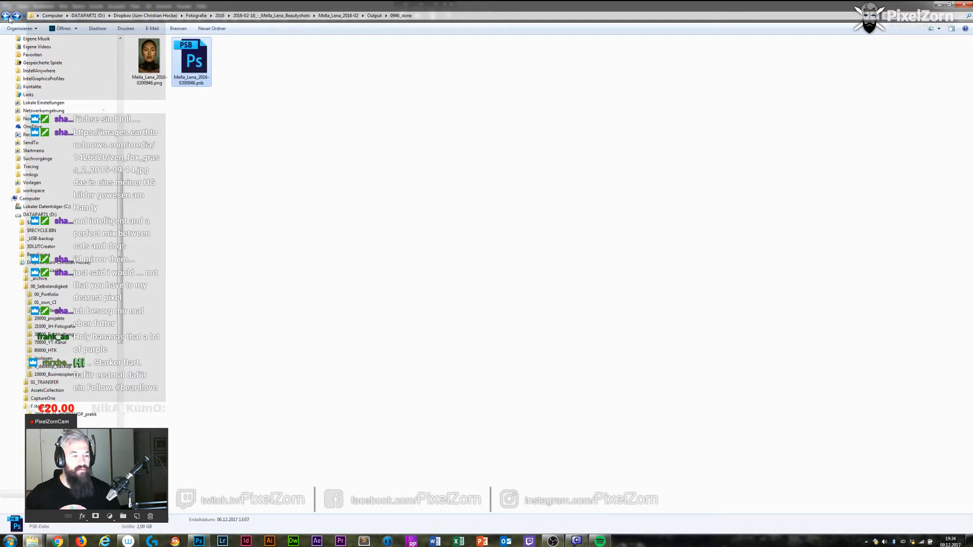
double_click(188, 57)
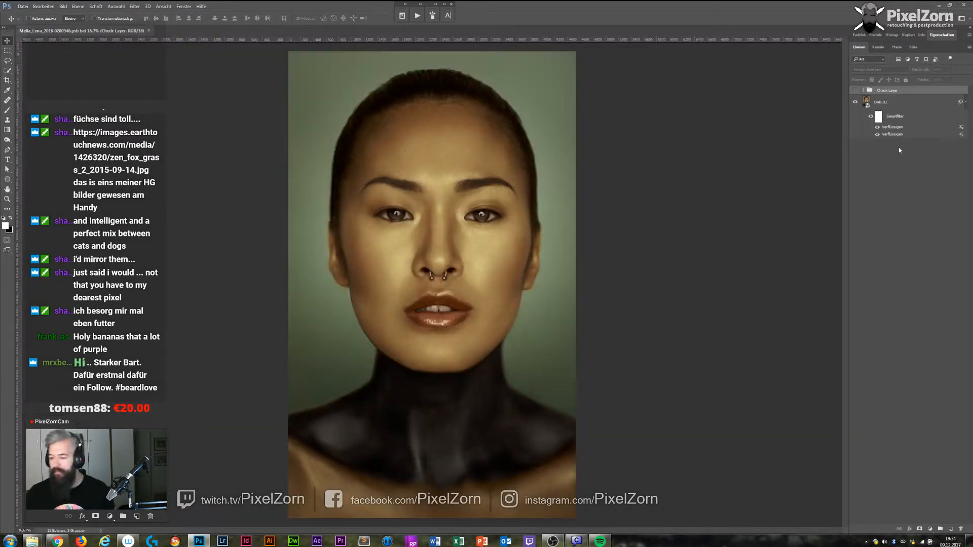
Open the contents of the DnB III smart object and look up the portrait file's size in Explorer.
left_click(867, 102)
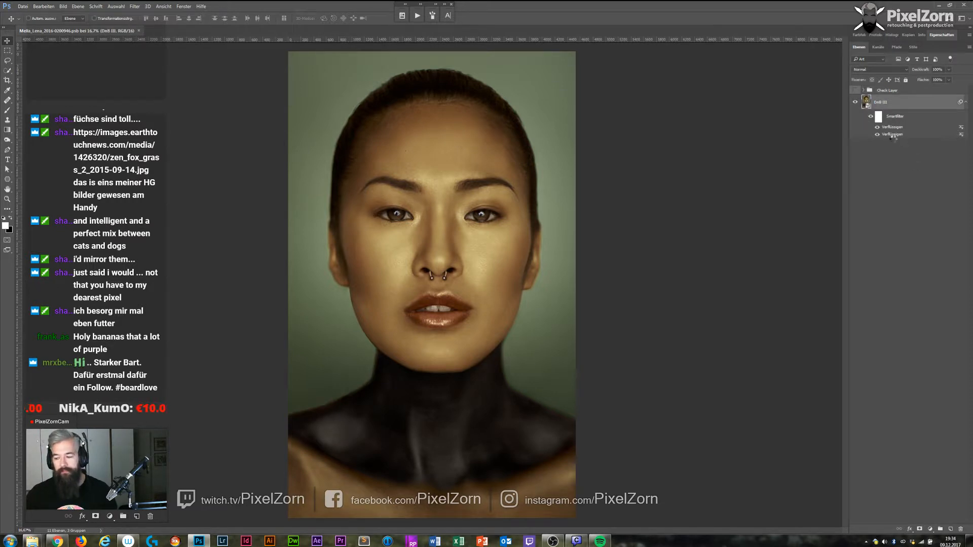
double_click(892, 135)
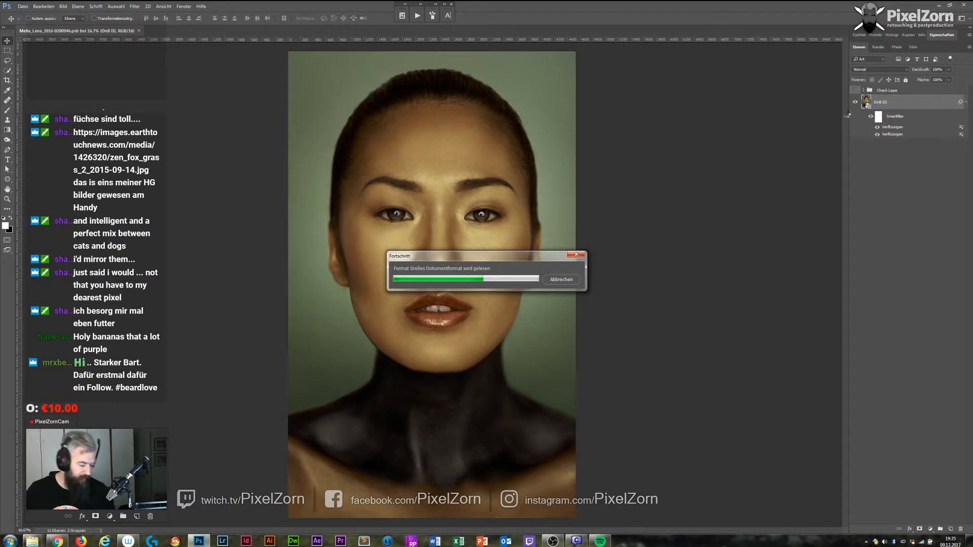
mouse_move(32, 540)
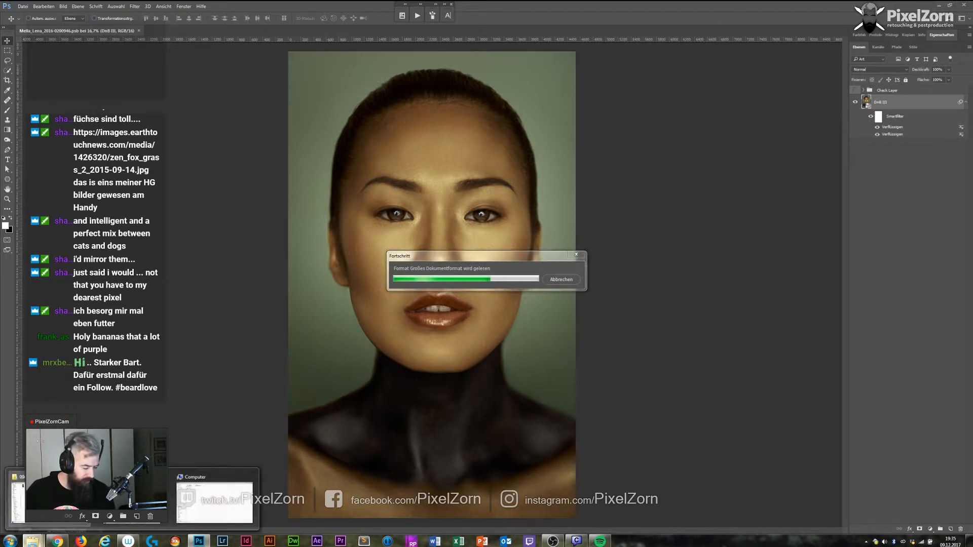
left_click(215, 502)
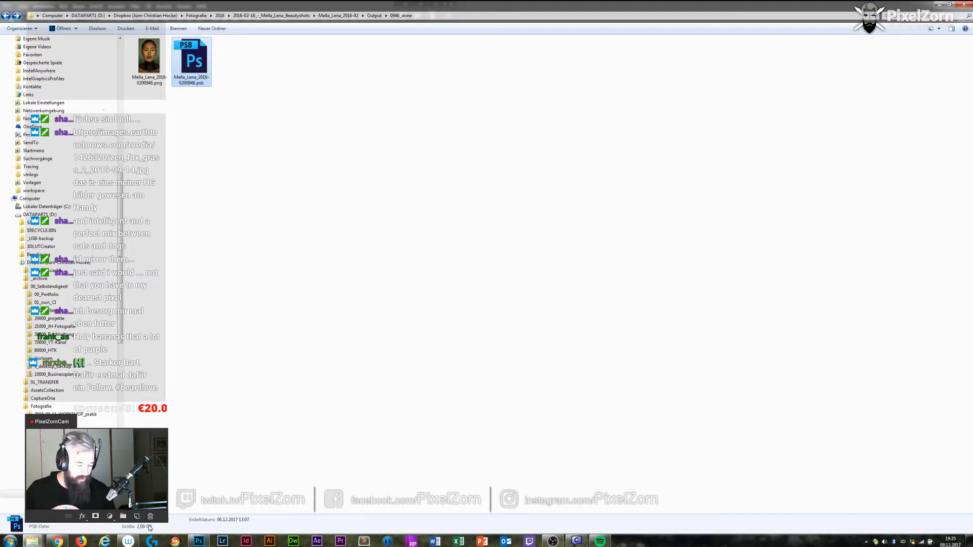
left_click(199, 541)
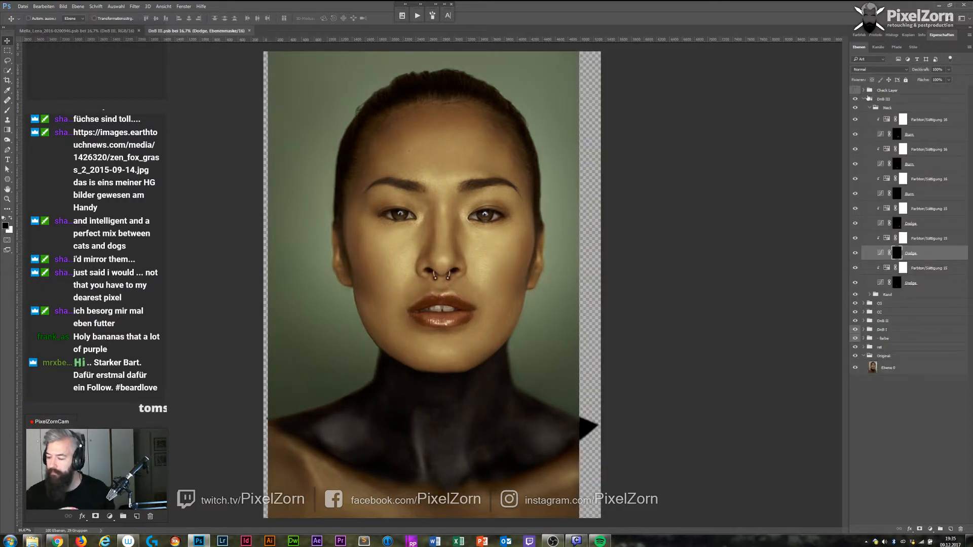
Duplicate the Ebene 0 layer from the Original group into a new document.
left_click(864, 100)
left_click_drag(877, 173, 950, 527)
left_click(238, 115)
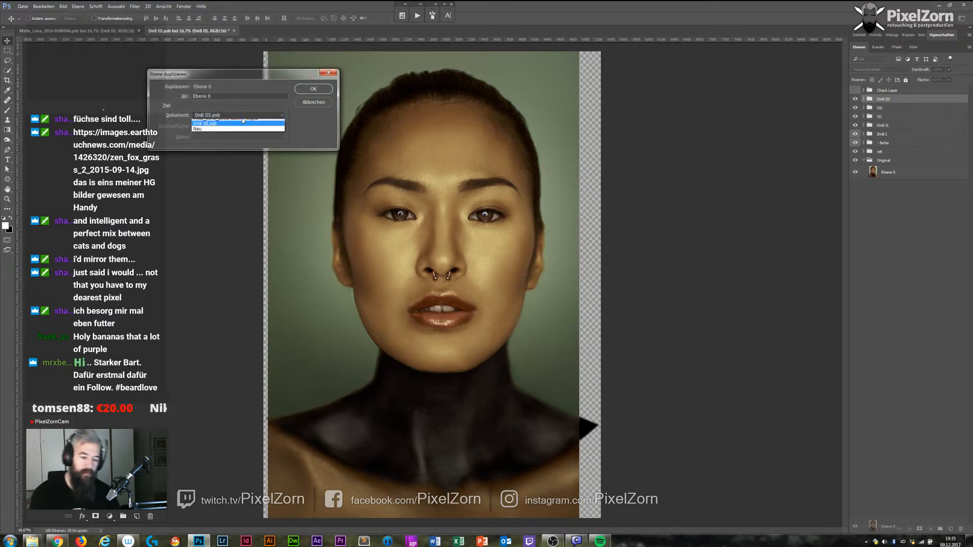
left_click(238, 133)
left_click(314, 89)
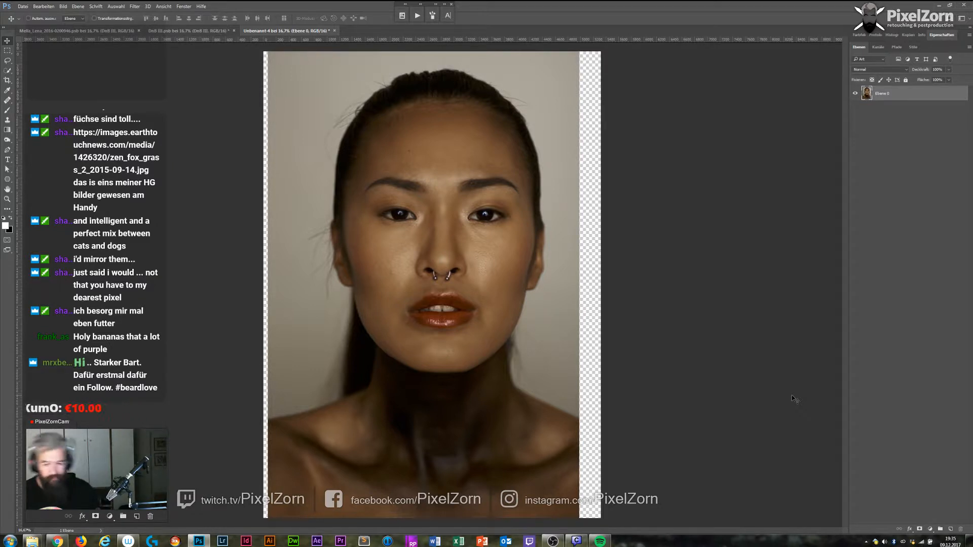
Close the portrait PSB and the DnB III document without saving, keeping only the new untitled document open.
left_click(139, 31)
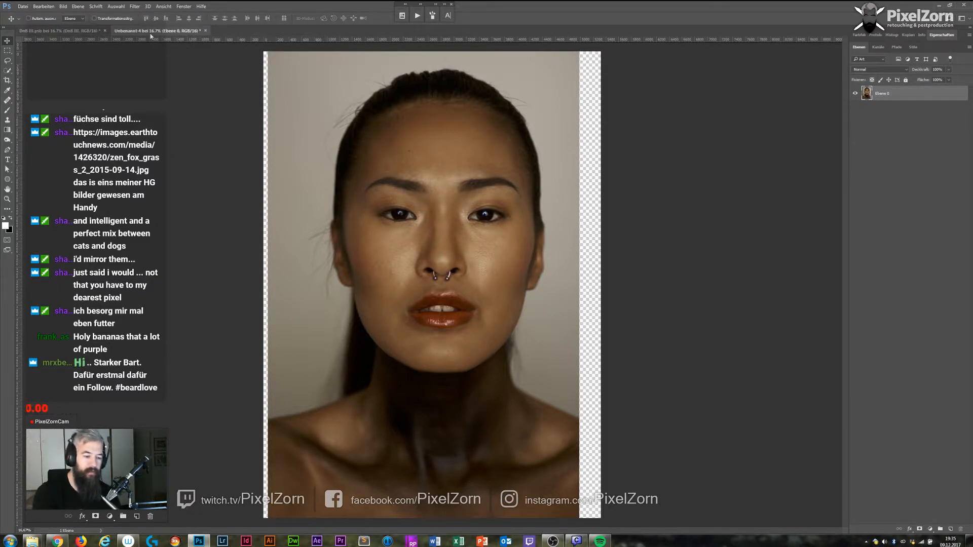
left_click(105, 31)
left_click(491, 202)
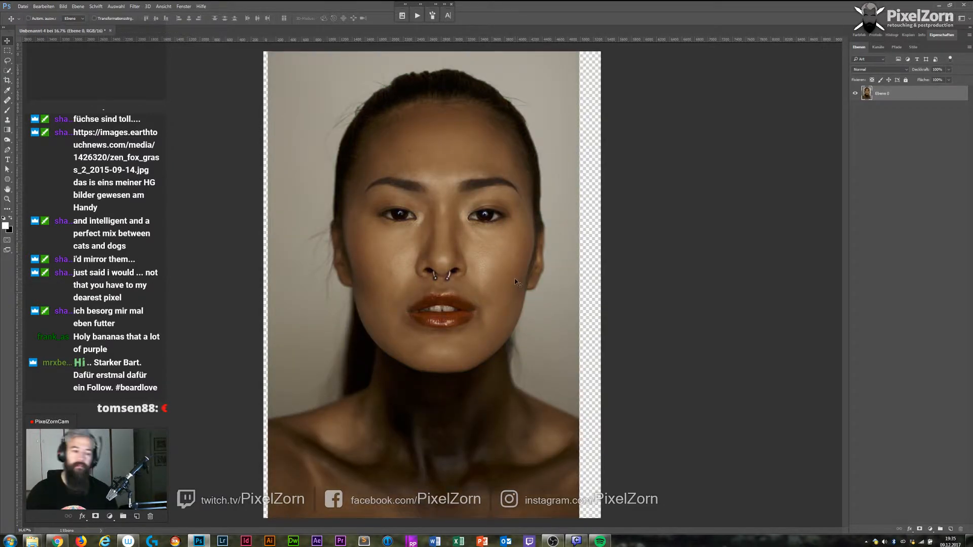
Add a new layer above the portrait and fill it with white.
left_click(950, 530)
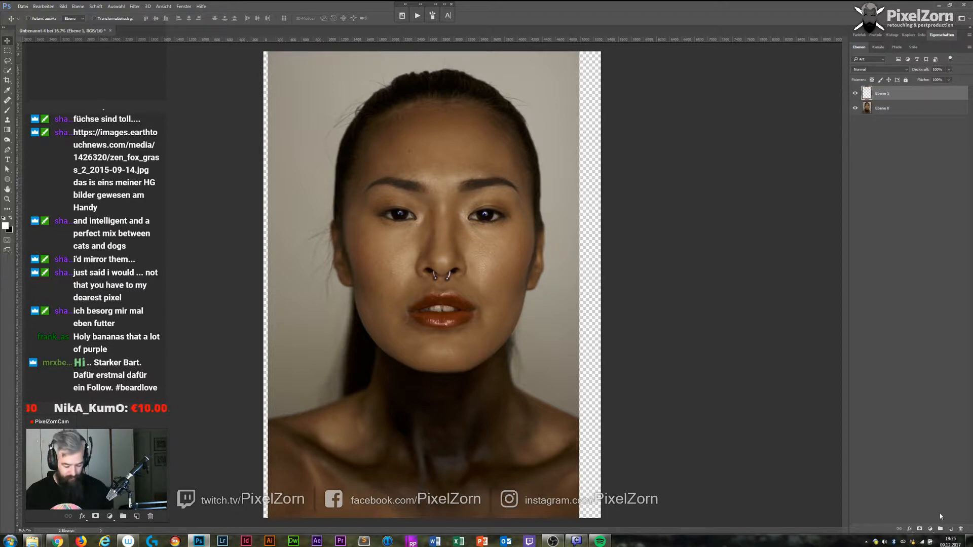
key("alt+BackSpace")
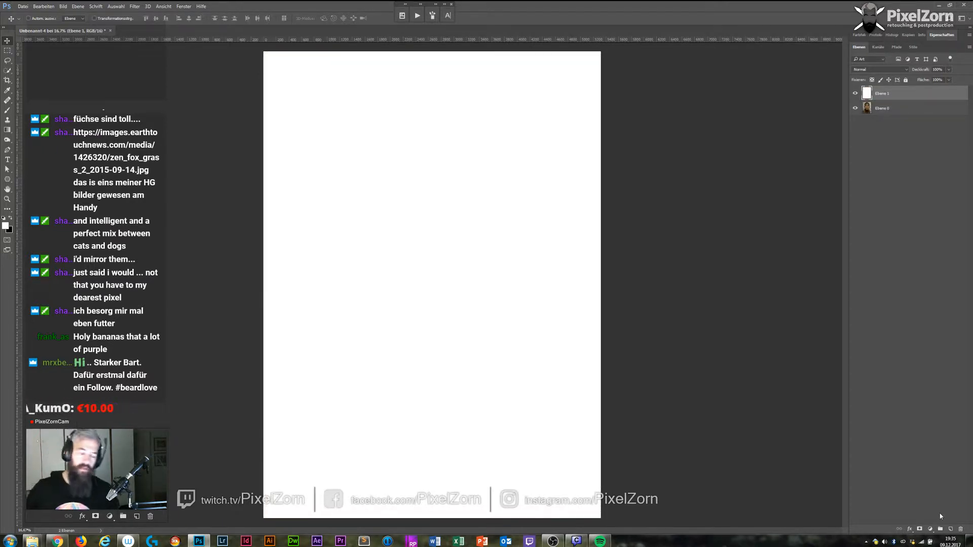
On a new layer, make a large circular selection in the page's upper half and fill it with light blue.
left_click(950, 529)
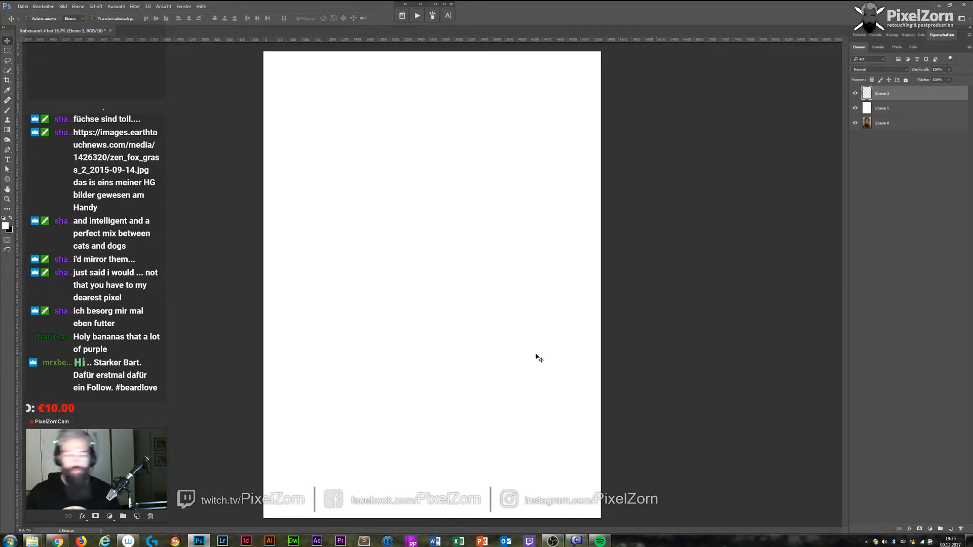
left_click(10, 52)
left_click(33, 58)
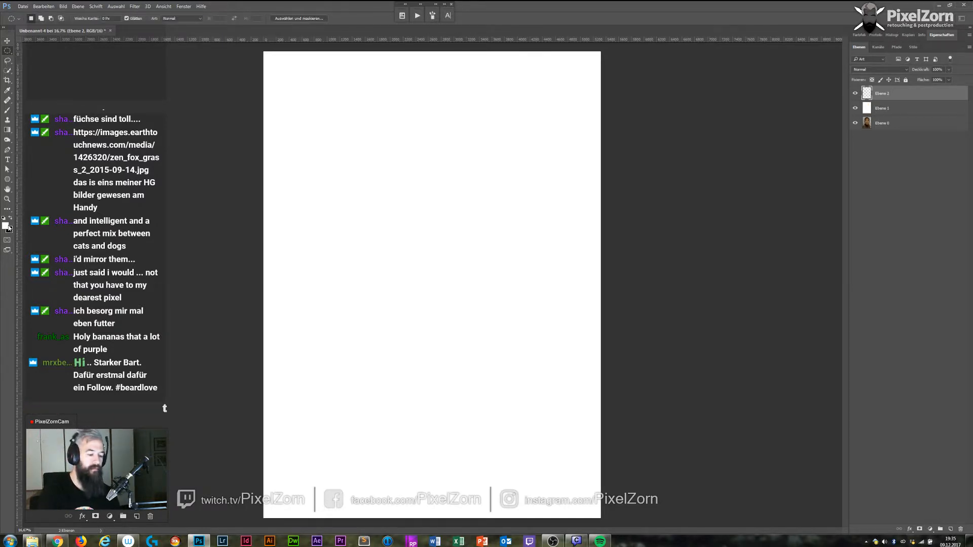
left_click(6, 225)
left_click(662, 247)
mouse_move(661, 248)
left_mouse_down()
mouse_move(622, 257)
mouse_move(636, 256)
left_mouse_up()
left_click(758, 218)
left_click_drag(416, 231, 530, 349)
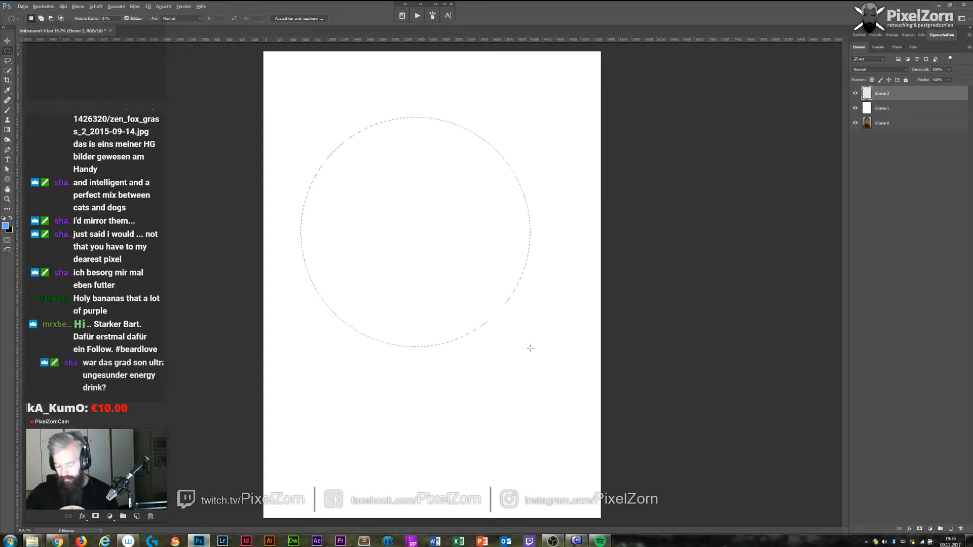
key("alt+BackSpace")
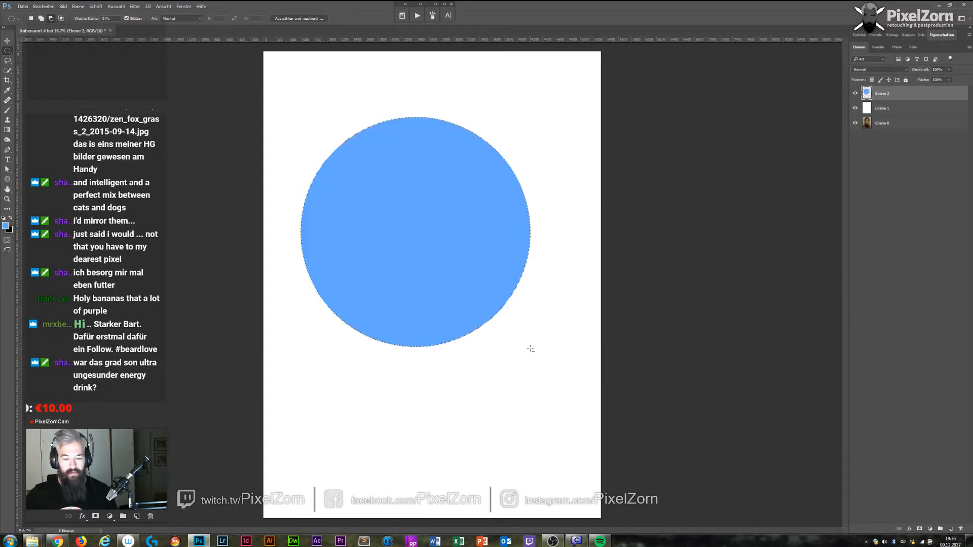
Deselect the circle and move it slightly down and right, closer to the page's centre line.
key("alt+3")
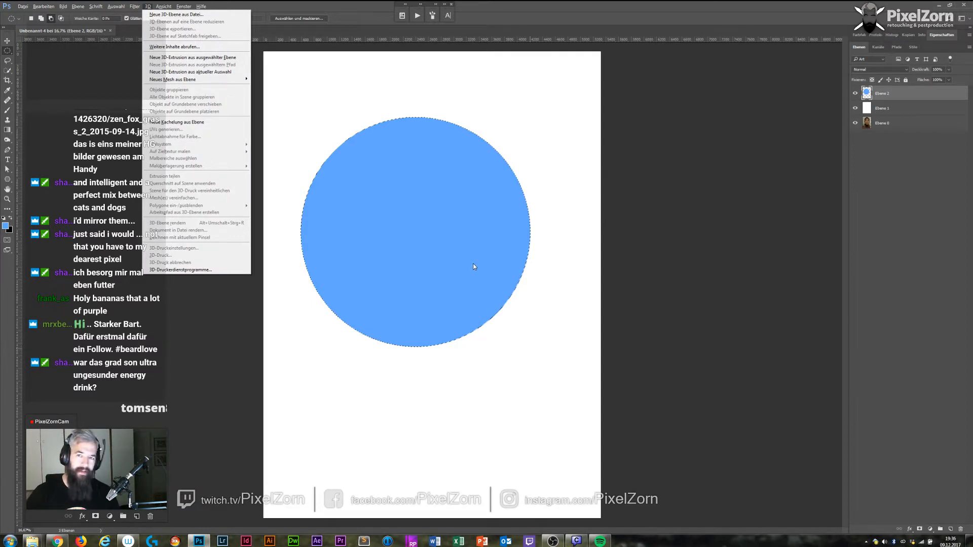
key("Escape")
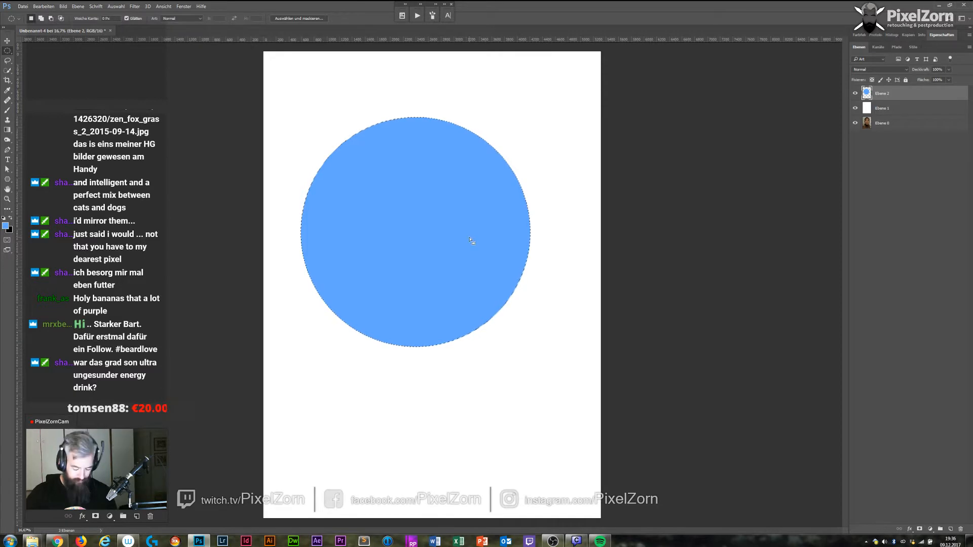
key("ctrl+d")
key("v")
left_click_drag(465, 252, 483, 263)
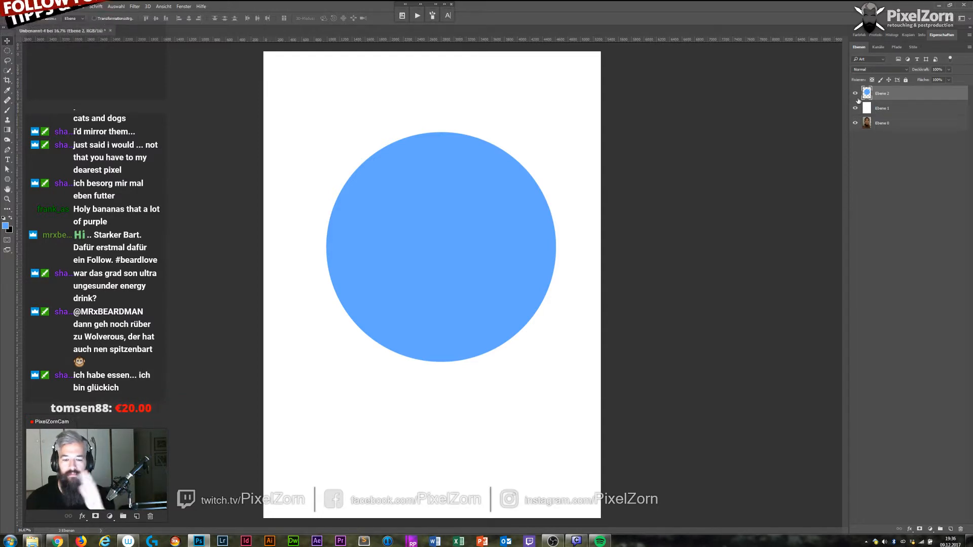
View the portrait layer on its own, then show the blue circle and white layers again.
left_click(855, 122, "alt")
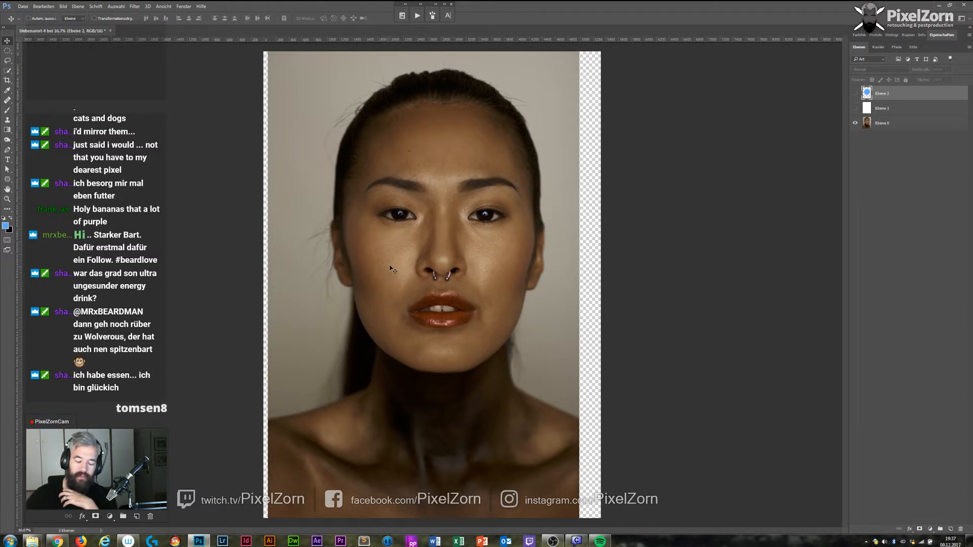
left_click(856, 94)
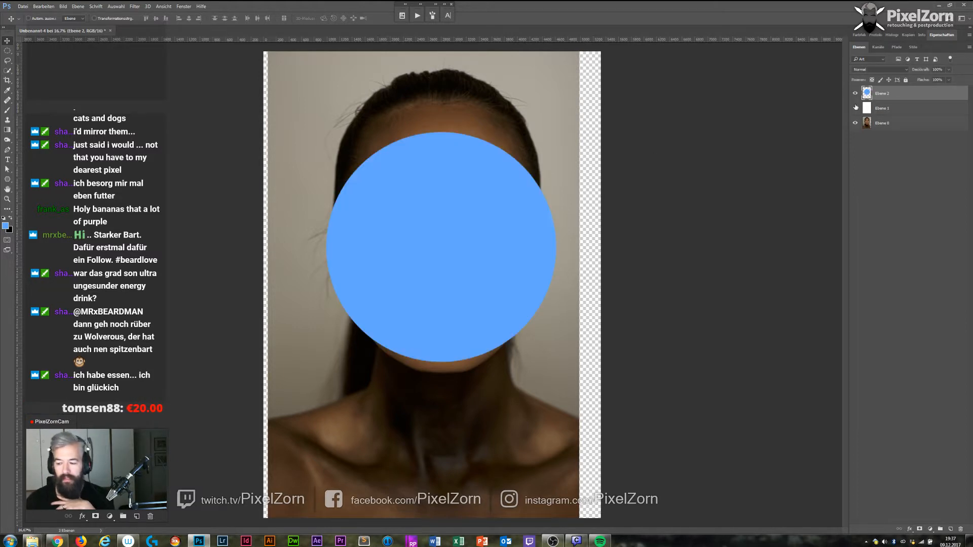
left_click(855, 108)
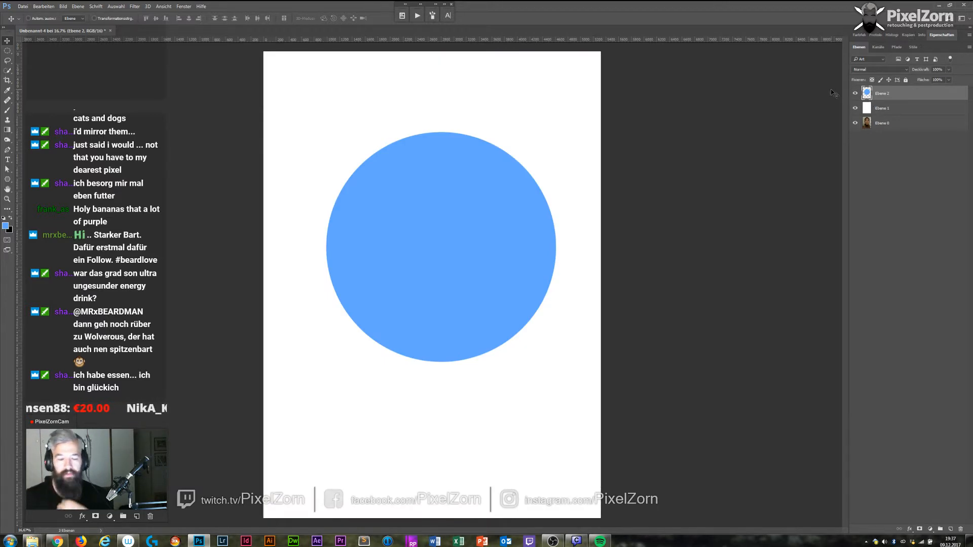
Add a Curves adjustment layer above the circle, raise its midtones to brighten, and name it dodge.
left_click(930, 529)
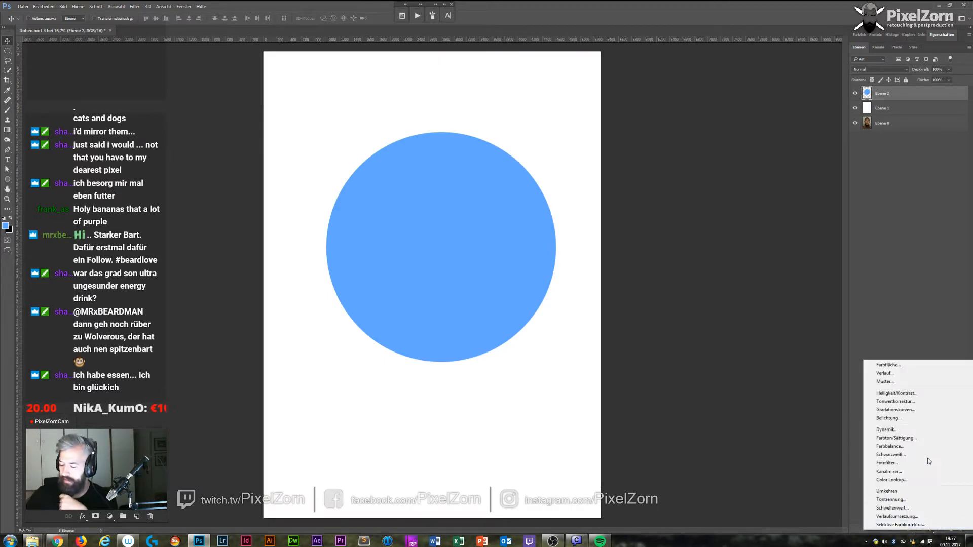
left_click(910, 411)
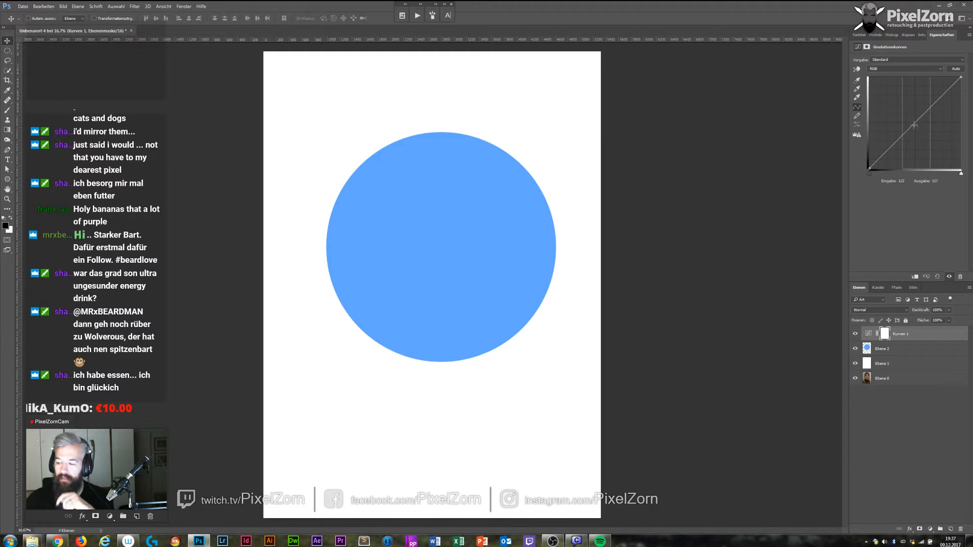
left_click_drag(916, 121, 914, 117)
left_click(855, 334)
left_click(855, 334)
double_click(901, 334)
type("dodge")
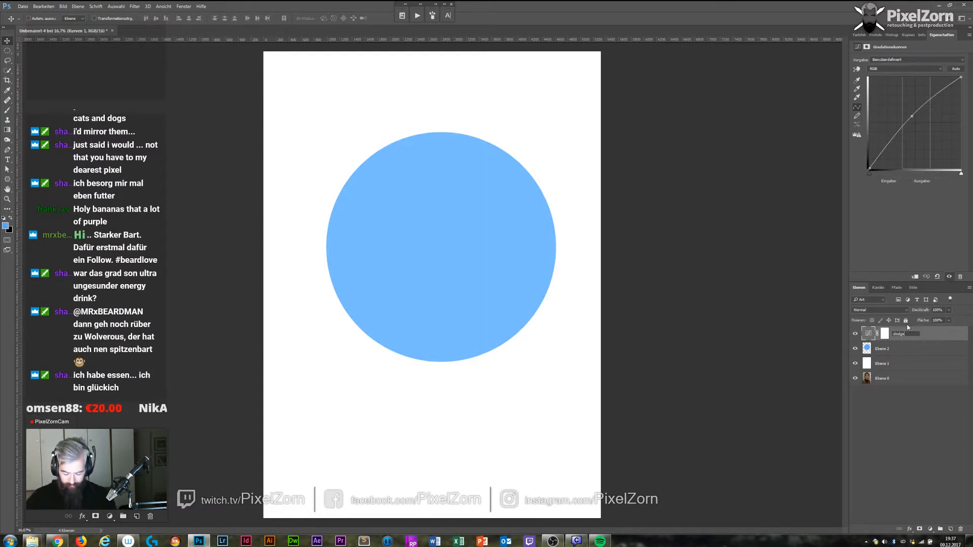
Invert the dodge layer's mask to black.
left_click(885, 334)
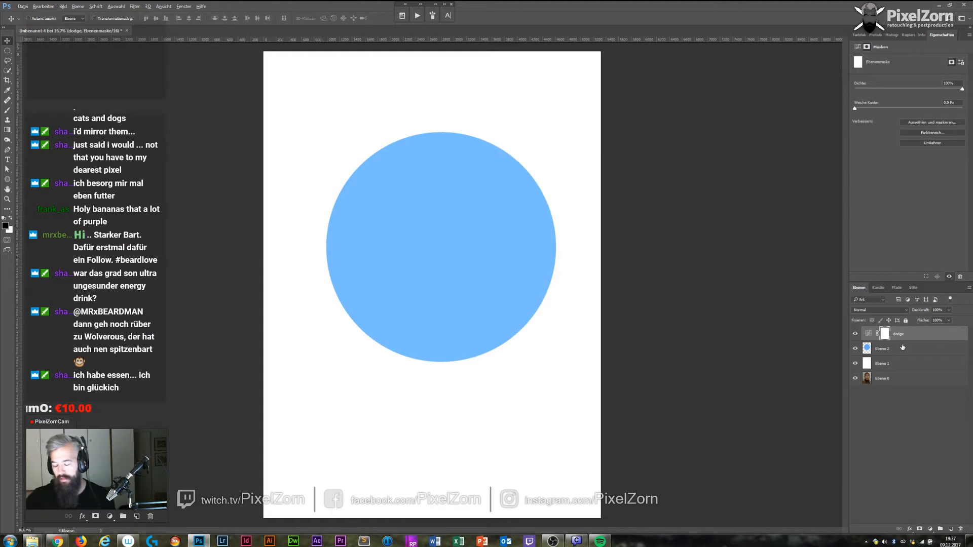
key("ctrl+i")
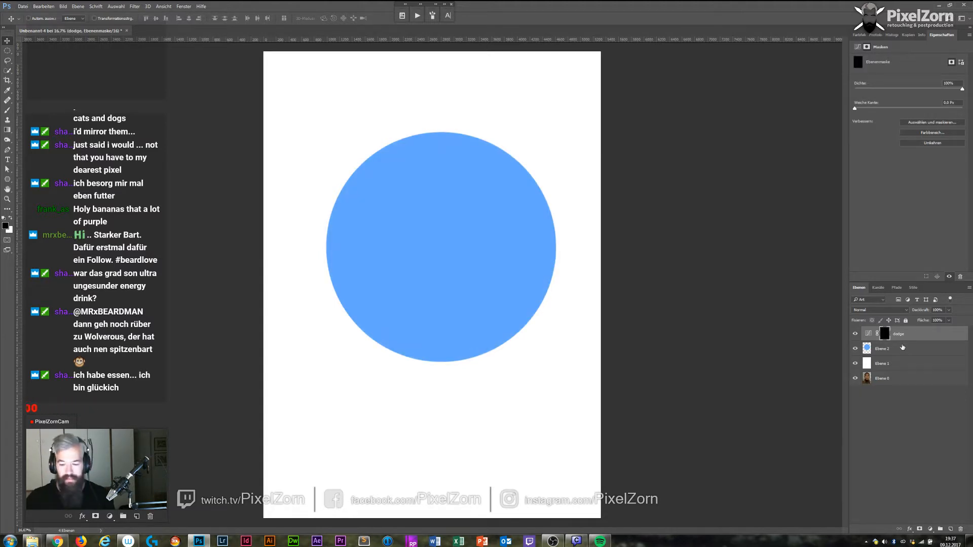
left_click(868, 333)
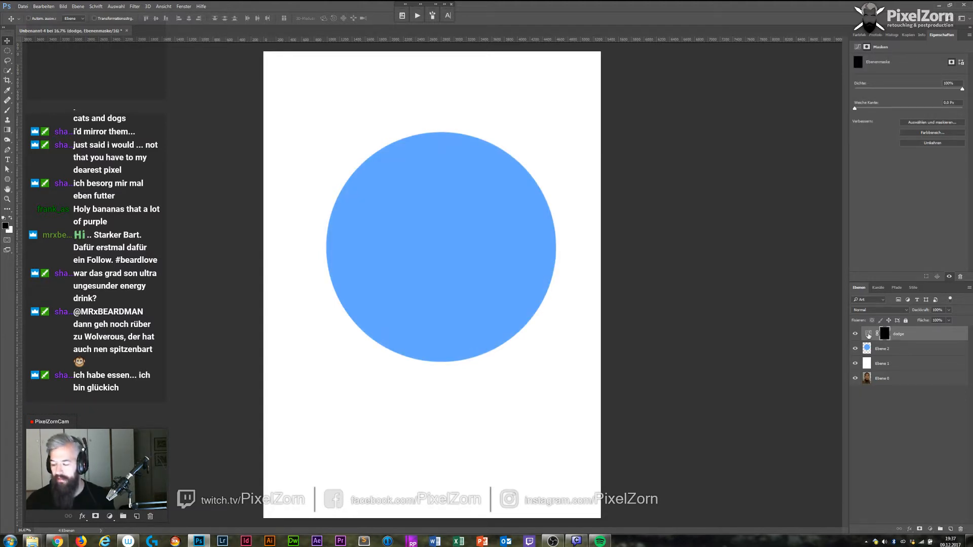
Add a second Curves adjustment layer above dodge and lower its midtones to darken the circle.
left_click(930, 529)
left_click(908, 409)
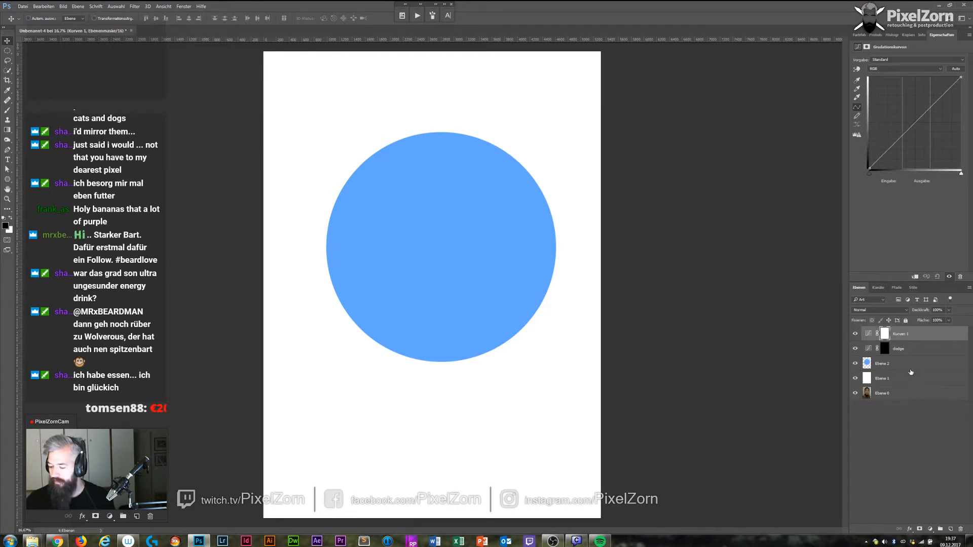
mouse_move(923, 122)
left_mouse_down()
mouse_move(942, 151)
mouse_move(922, 128)
left_mouse_up()
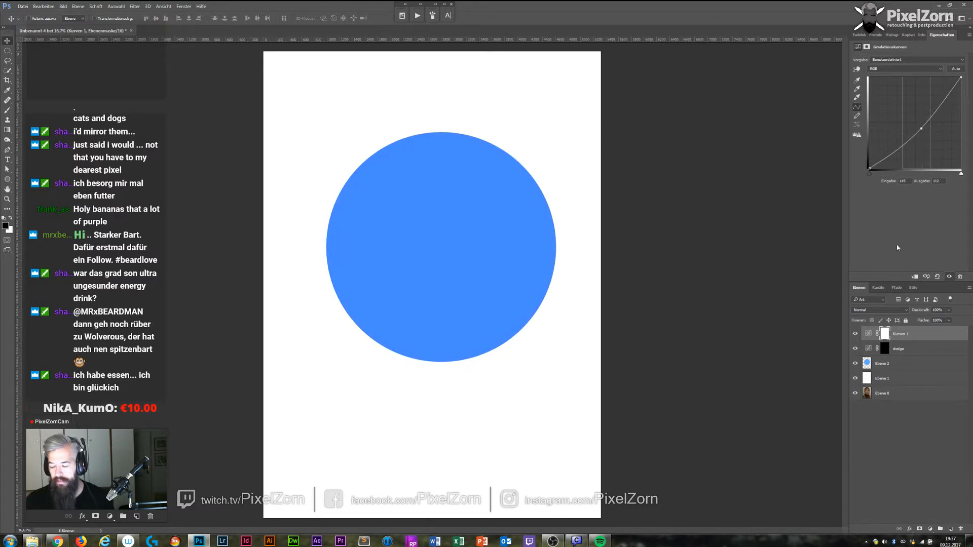
Invert the darkening Curves layer's mask to black and name the layer burn.
left_click(885, 335)
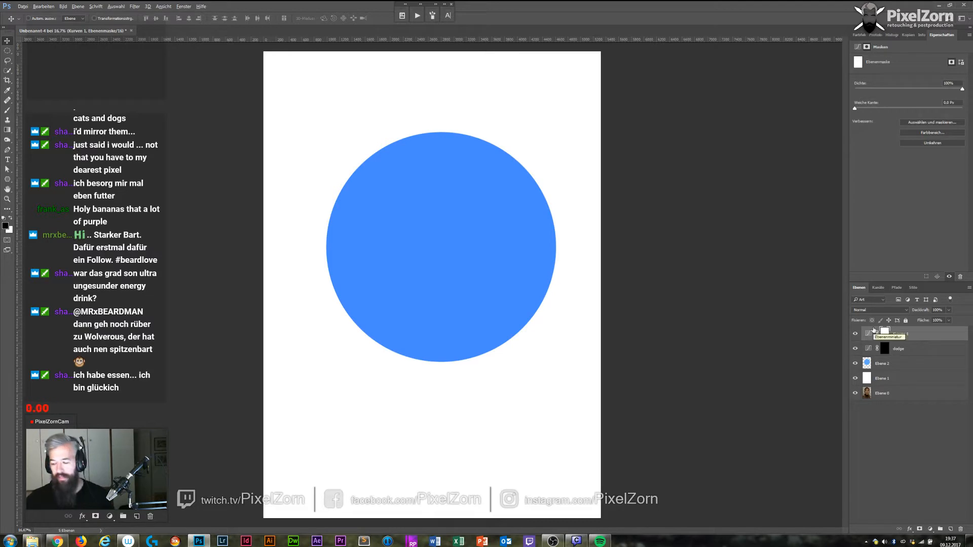
key("ctrl+i")
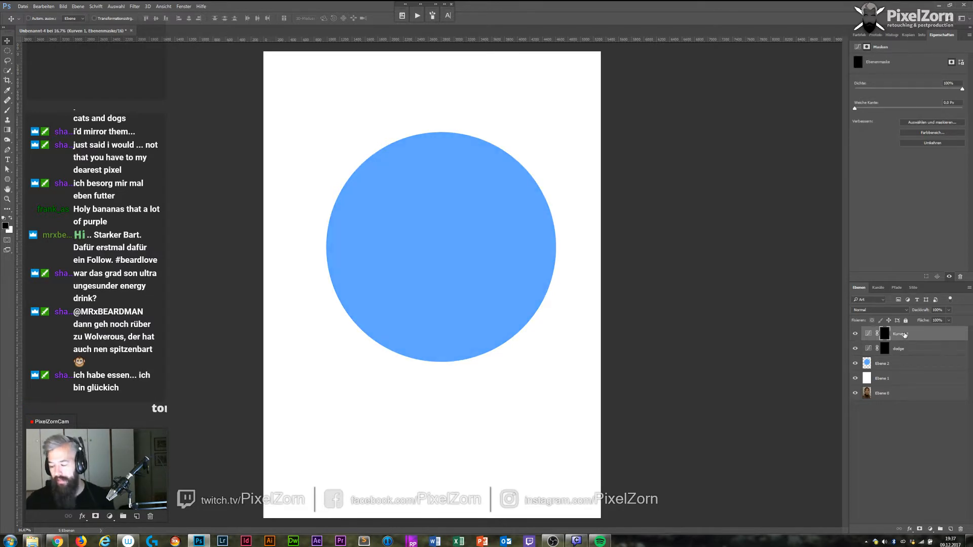
left_click(905, 335)
double_click(907, 335)
key("Return")
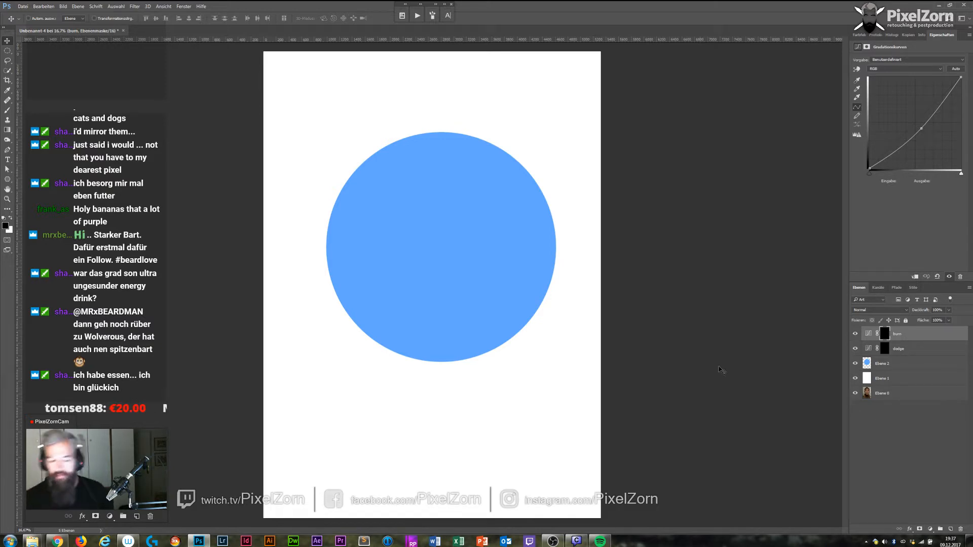
Set up the Brush tool with white as the foreground colour and a flow of 12%.
left_click(9, 112)
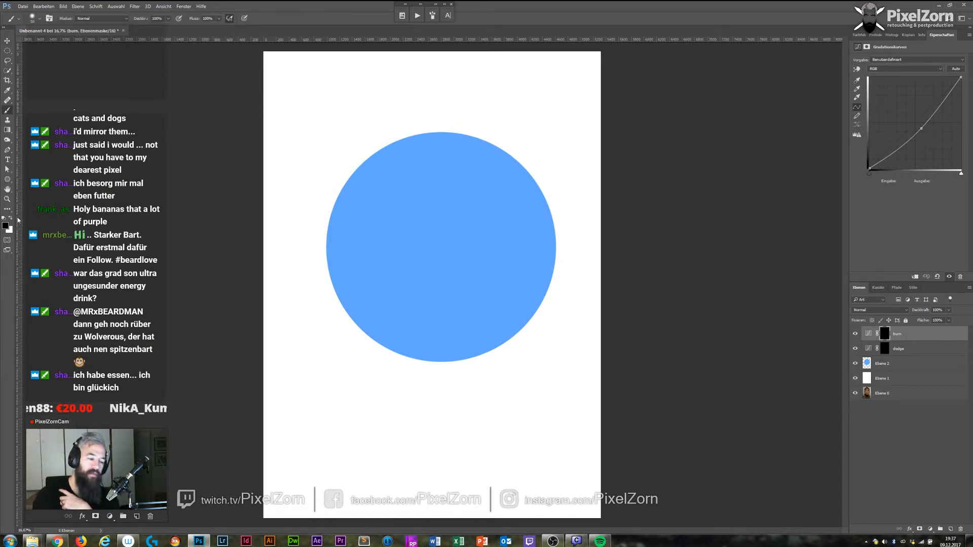
left_click(10, 218)
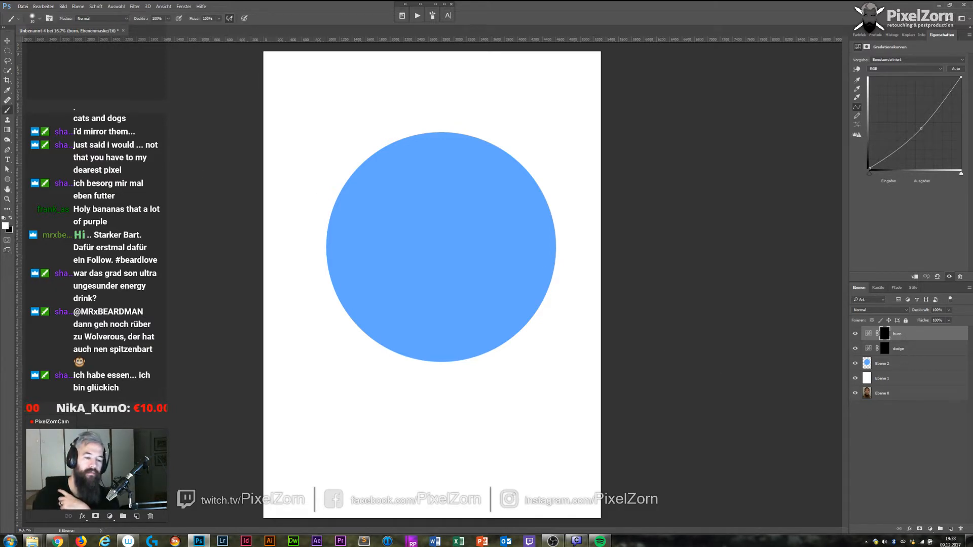
left_click(219, 19)
left_click_drag(222, 28, 189, 29)
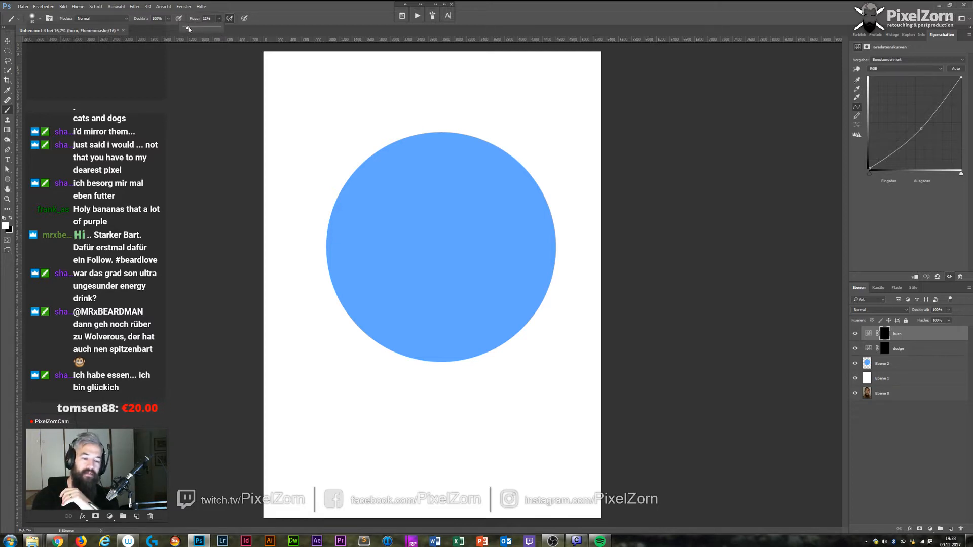
Enlarge the brush to 1200 px and check its tip settings.
left_click(402, 199)
key("bracketright")
key("bracketright")
key("bracketright")
key("bracketright")
key("bracketright")
key("bracketleft")
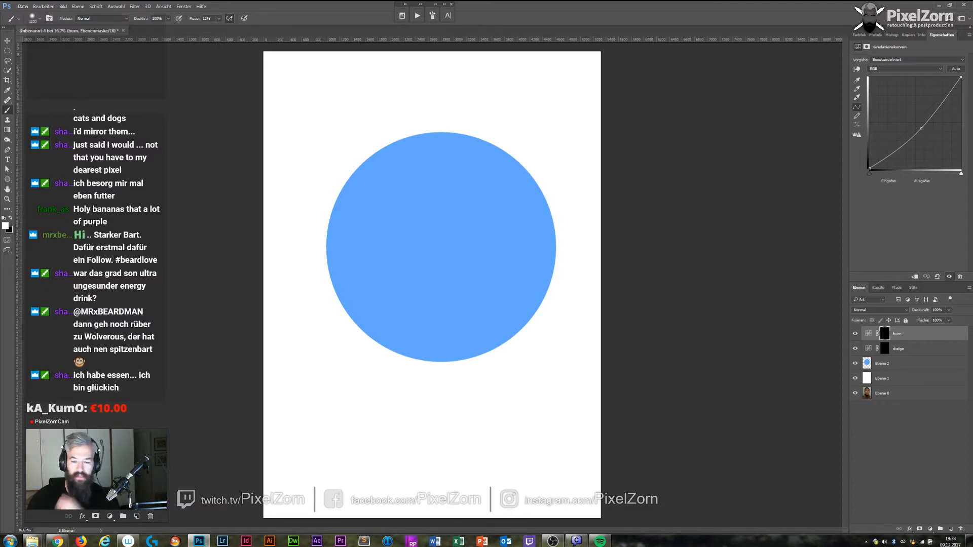
left_click(433, 15)
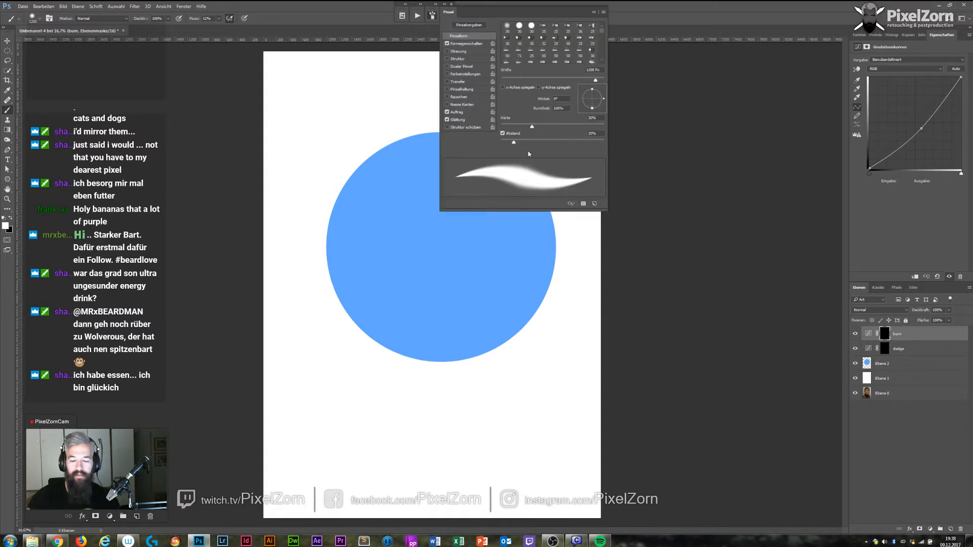
left_click(433, 14)
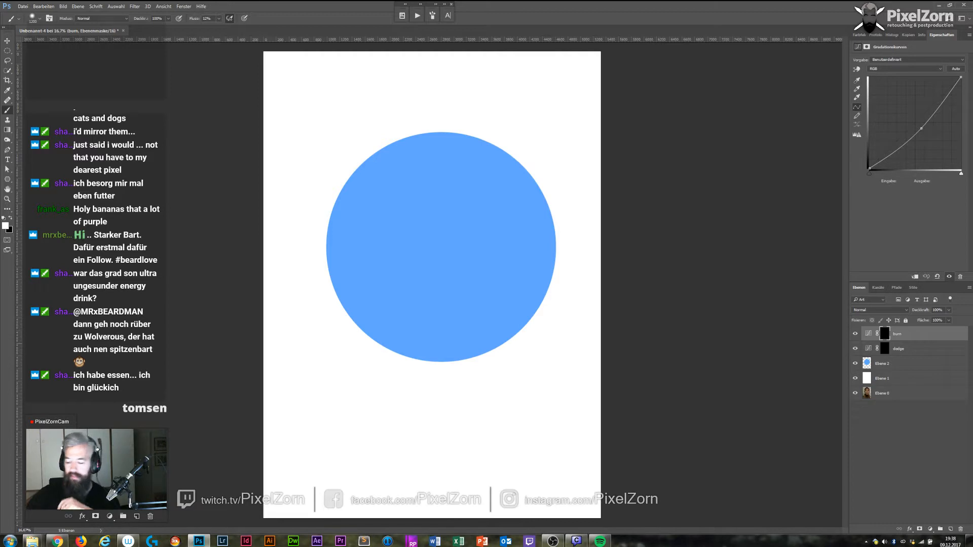
Paint a soft highlight on the circle's upper left in the dodge mask and a shadow along its lower right in the burn mask.
left_click(894, 350)
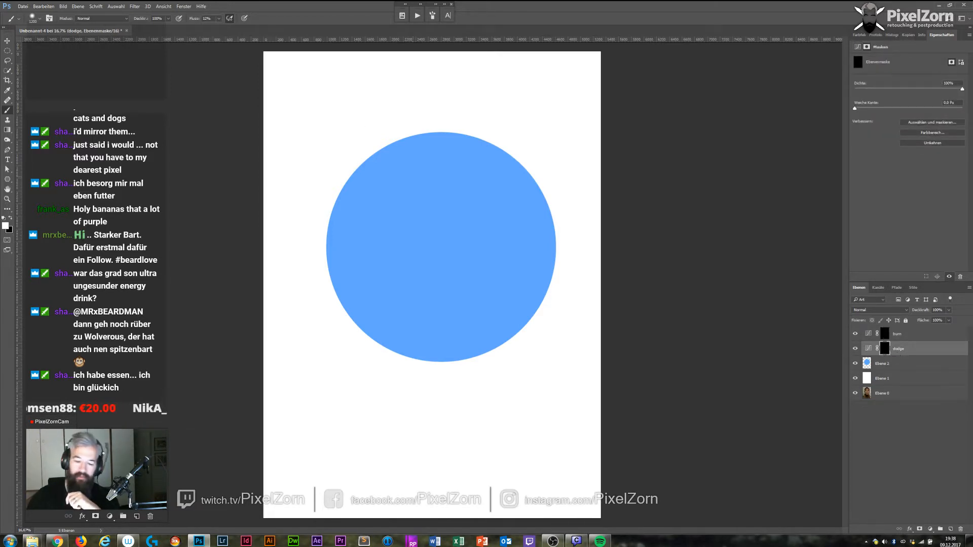
left_click_drag(366, 140, 372, 133)
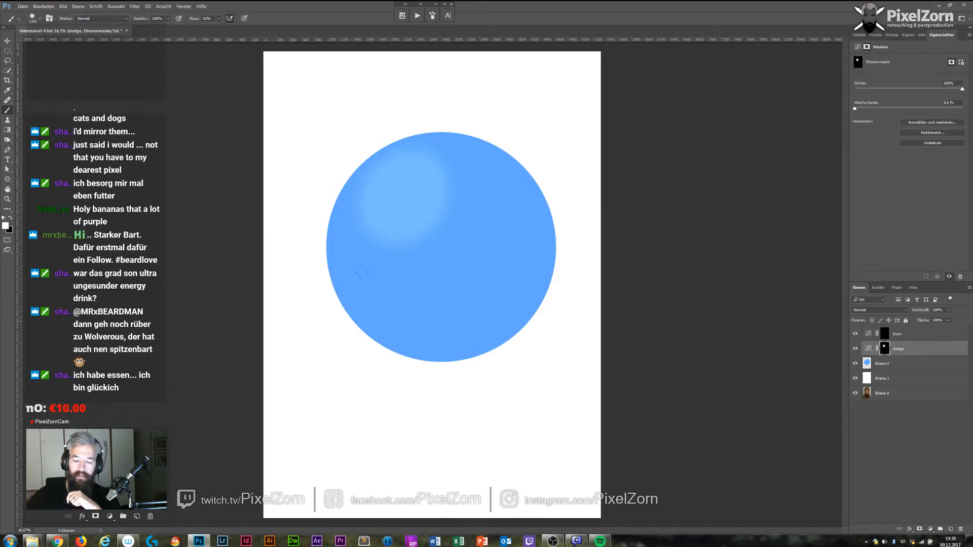
left_click(885, 333)
mouse_move(440, 364)
left_mouse_down()
mouse_move(484, 355)
mouse_move(557, 248)
left_mouse_up()
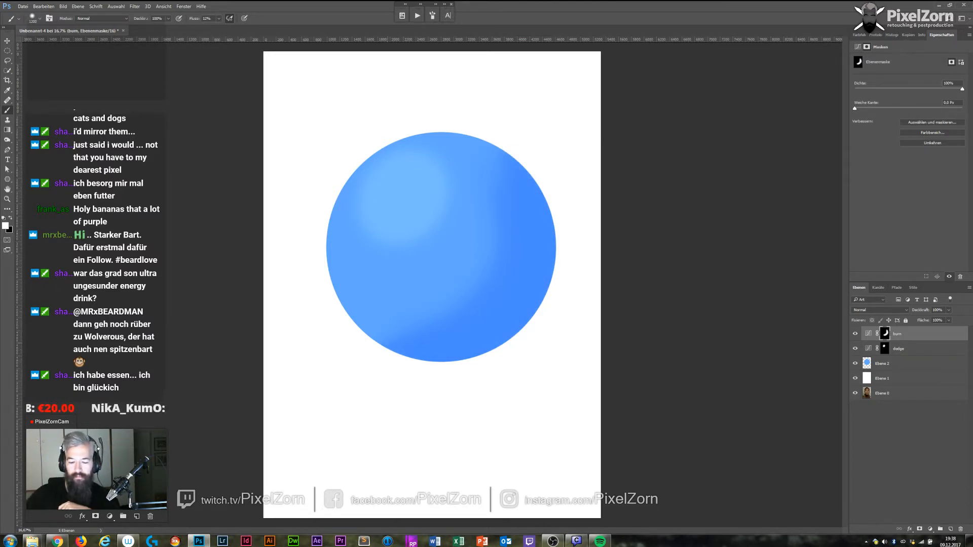
Duplicate the dodge Curves layer together with its mask to strengthen the highlight.
left_click(884, 350)
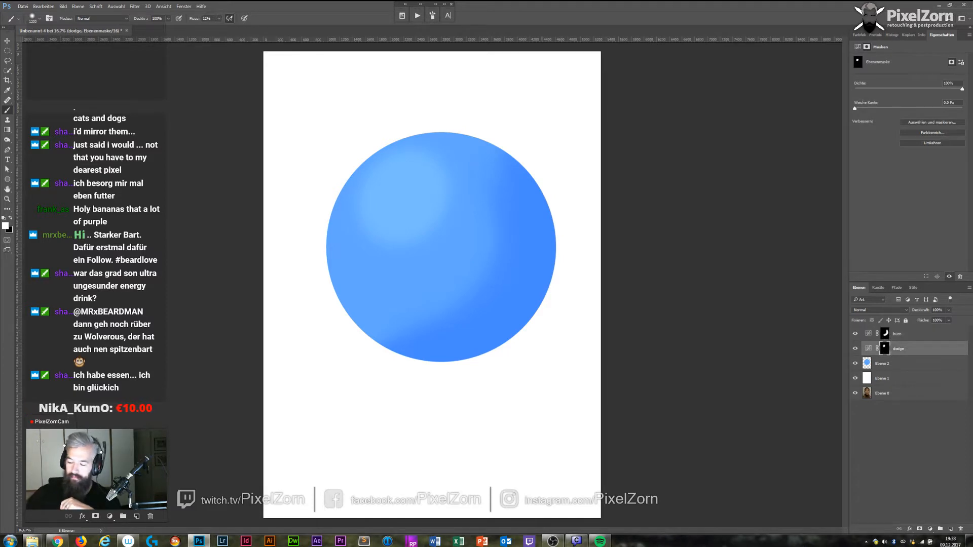
key("ctrl+minus")
key("ctrl+minus")
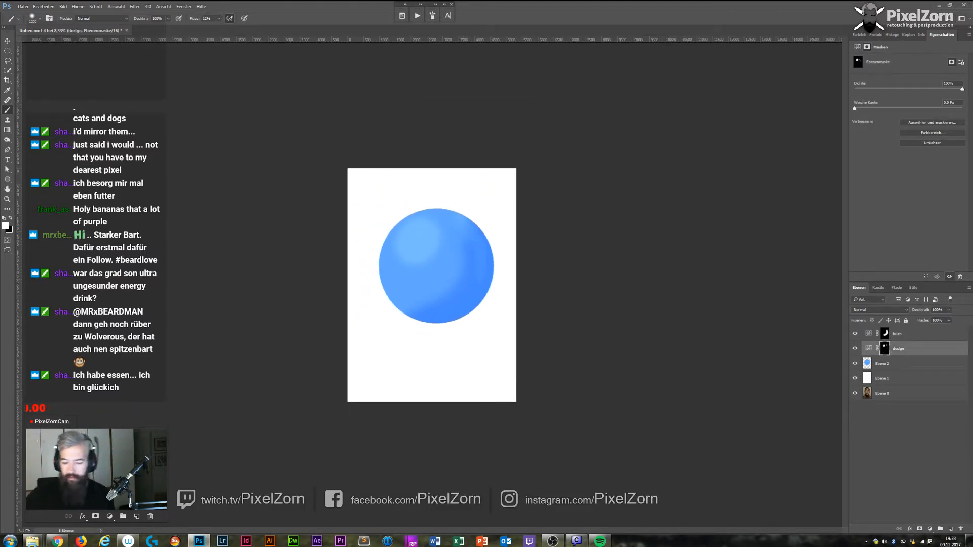
left_click(885, 334)
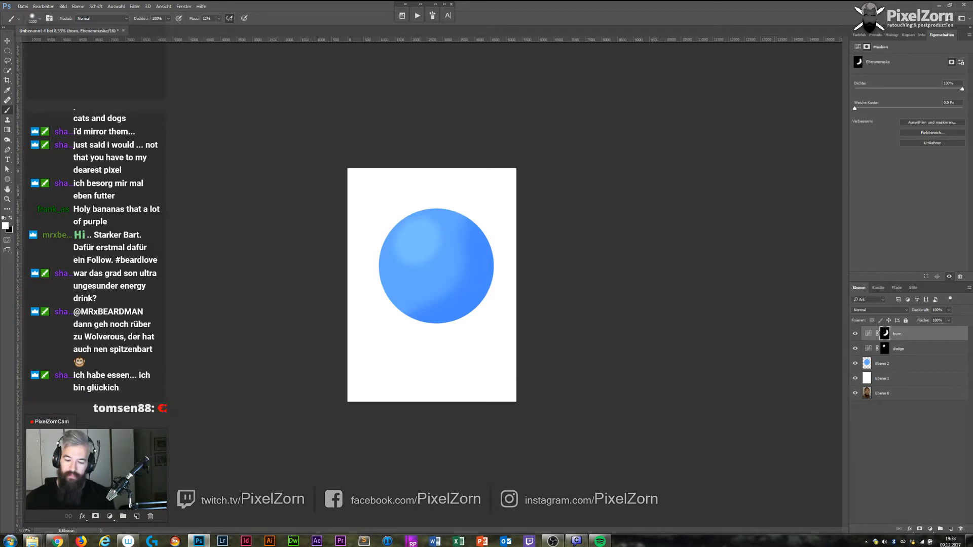
left_click(902, 349)
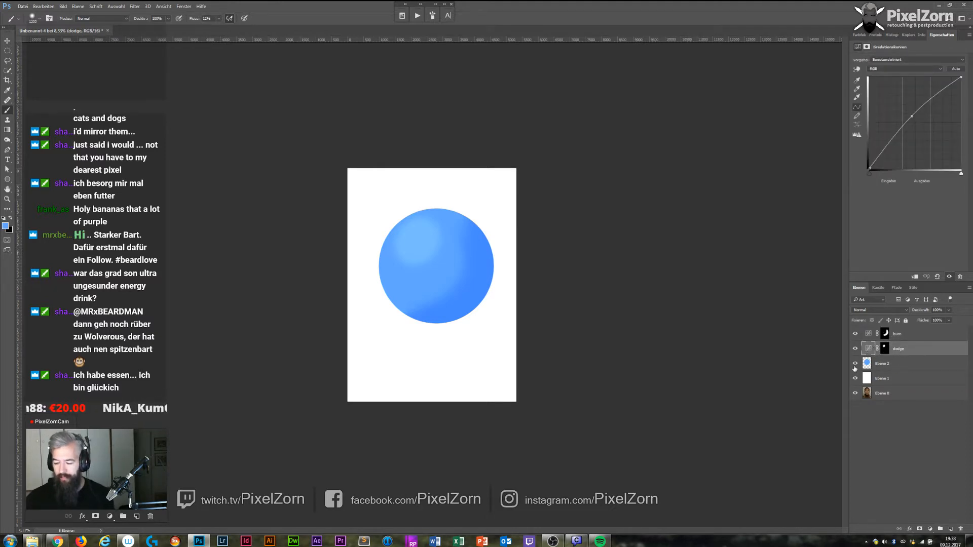
key("ctrl+j")
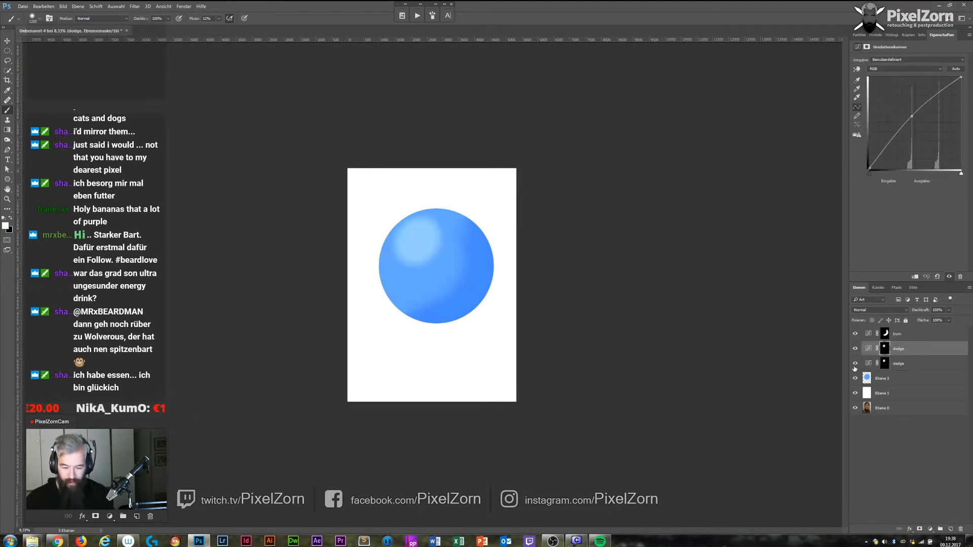
Reset the duplicated dodge layer's mask to black and paint a smaller, brighter highlight inside the existing one.
left_click(885, 348)
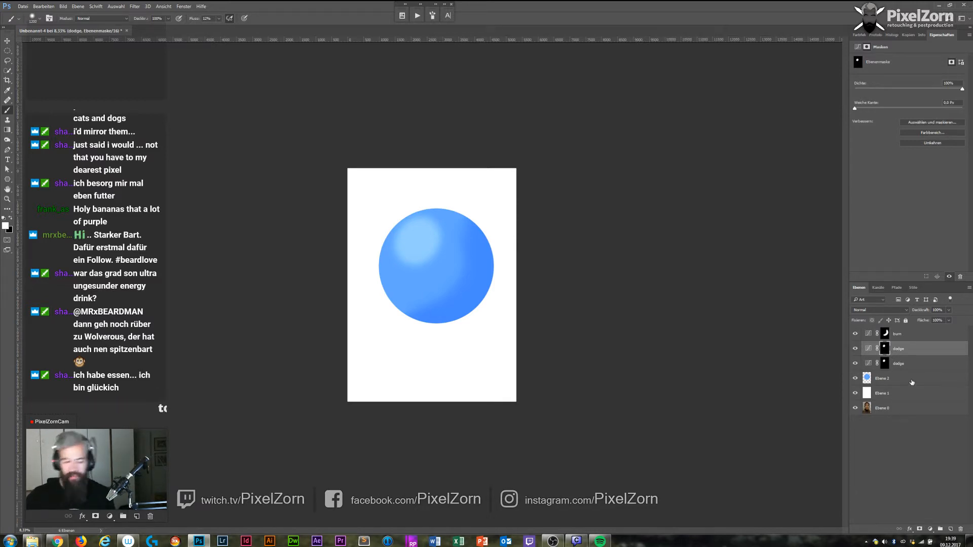
left_click(6, 225)
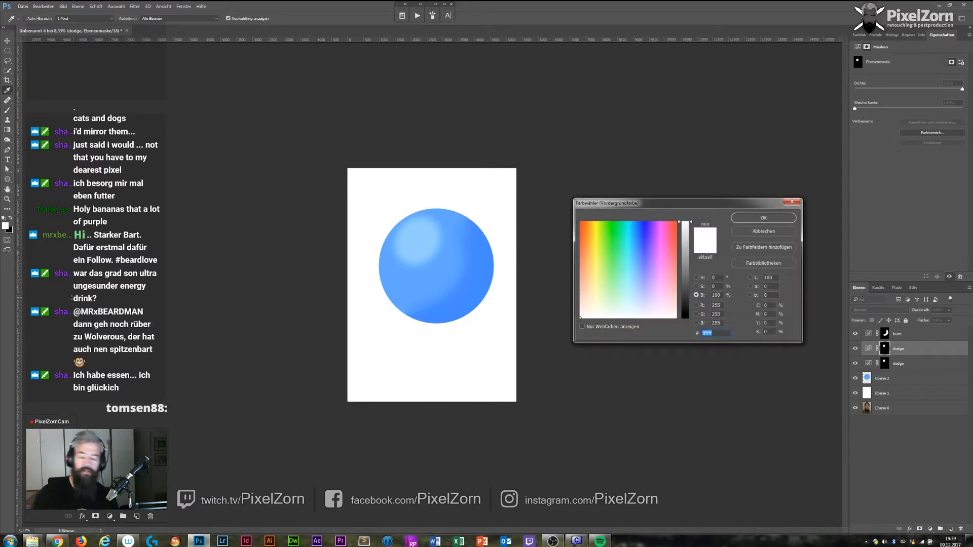
left_click(788, 233)
key("ctrl+BackSpace")
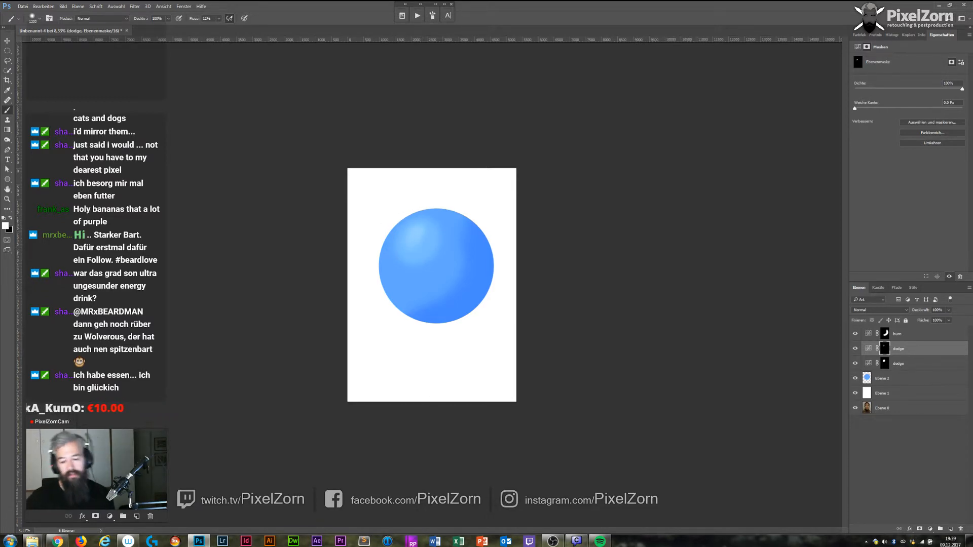
Duplicate the burn Curves layer, fill the copy's mask with black and paint a deeper shadow along the circle's lower edge.
left_click(882, 334)
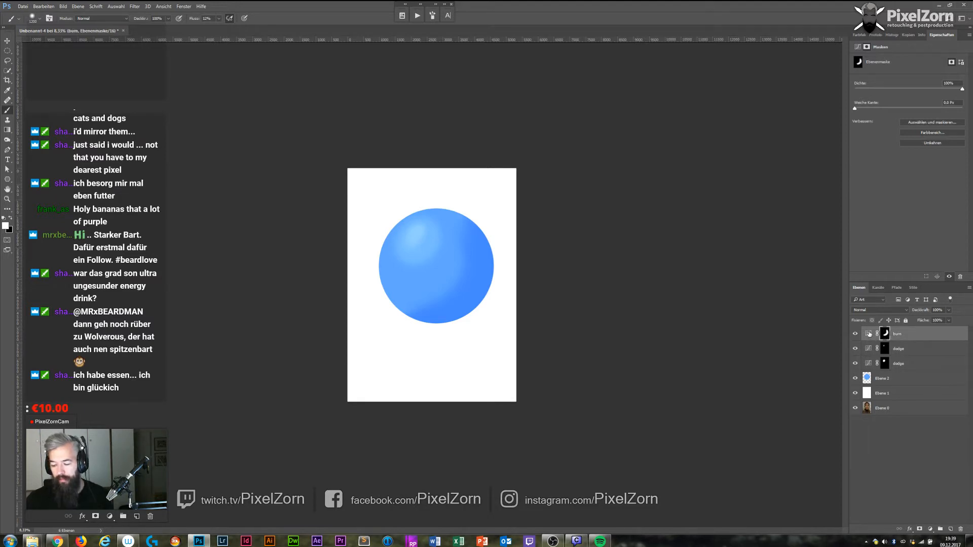
left_click(869, 334)
key("ctrl+j")
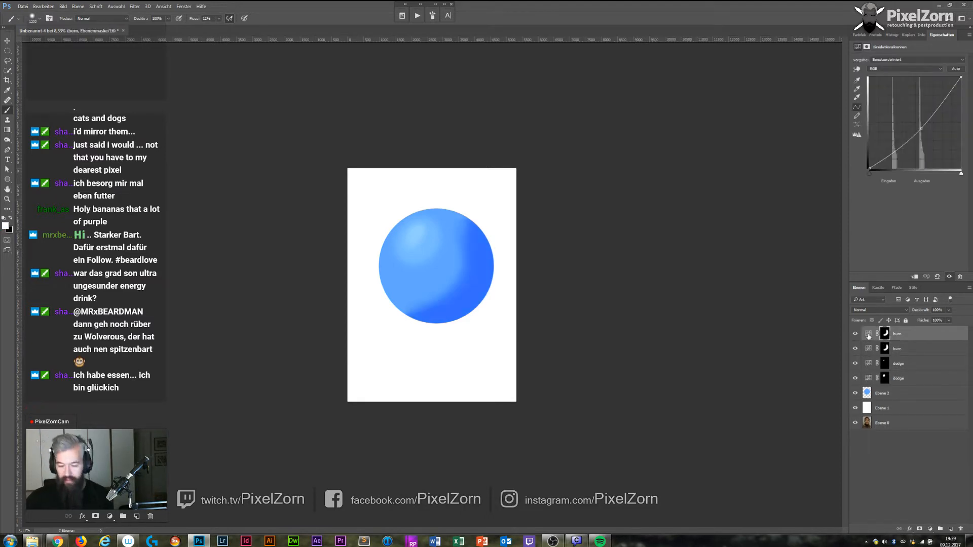
left_click(886, 337)
key("ctrl+BackSpace")
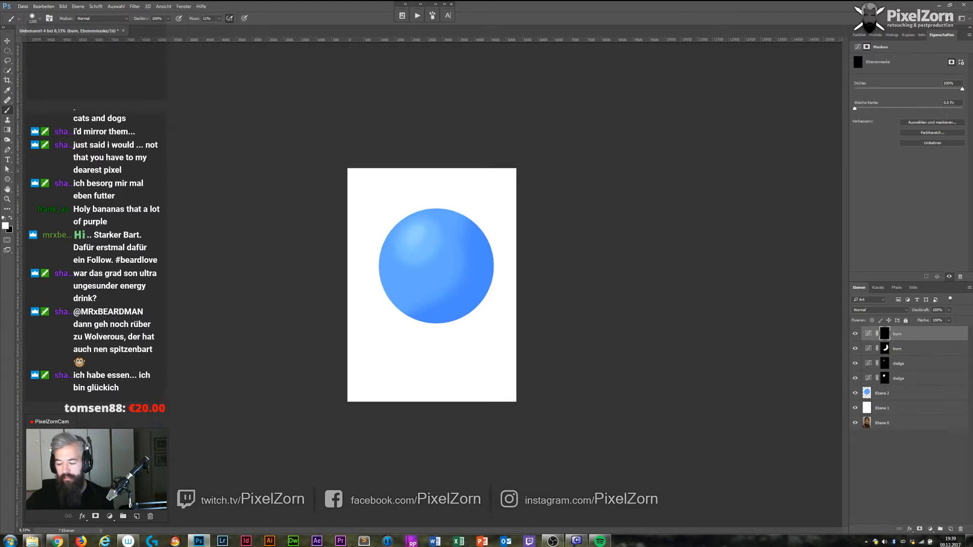
mouse_move(468, 311)
left_mouse_down()
mouse_move(442, 315)
mouse_move(466, 304)
mouse_move(413, 294)
left_mouse_up()
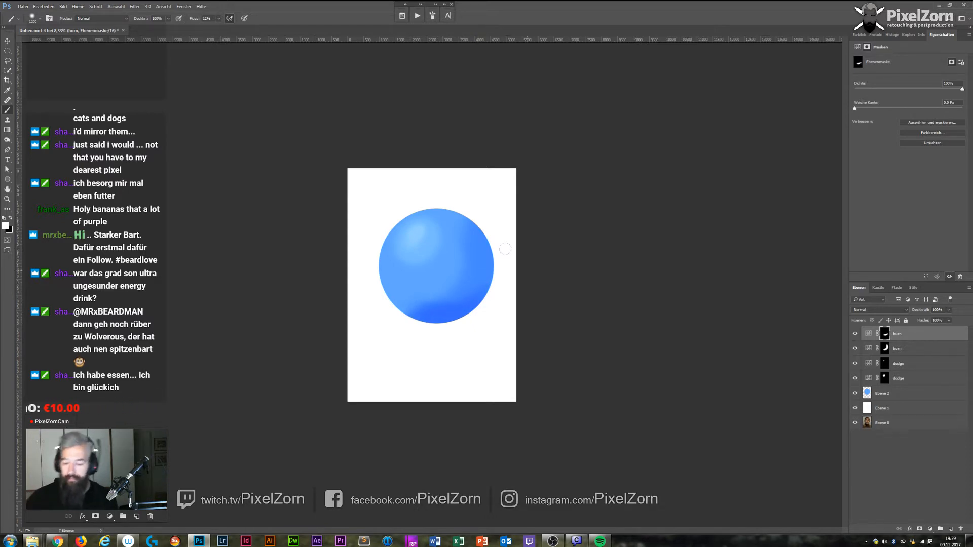
left_click(895, 364)
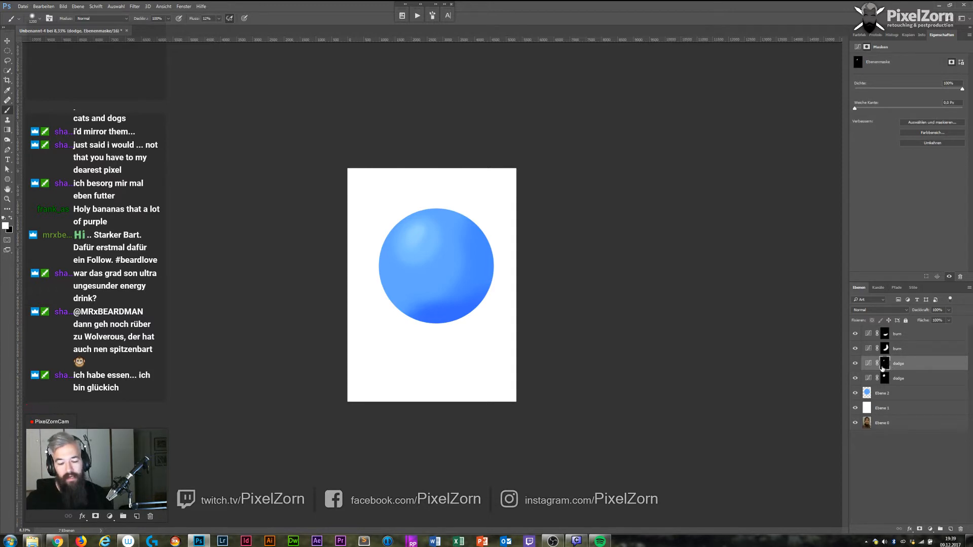
Group the circle layer with its four dodge and burn Curves layers and name the group "Spehre".
left_click(909, 337)
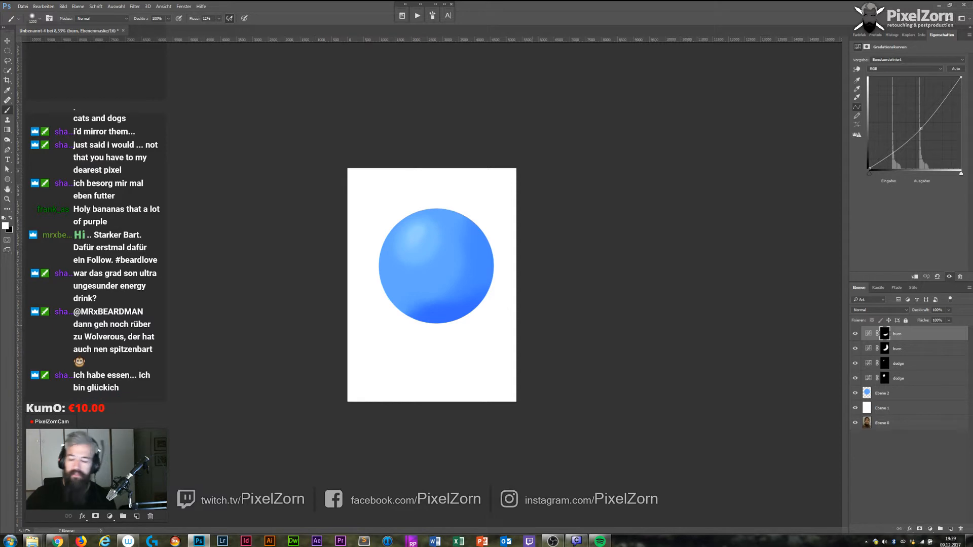
left_click(912, 398, "shift")
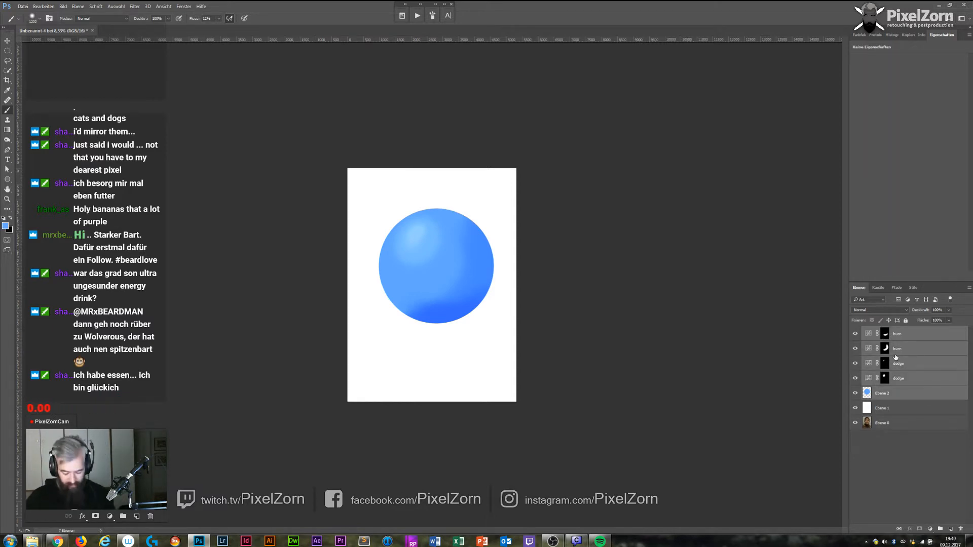
key("ctrl+g")
double_click(892, 332)
type("Sp")
key("Return")
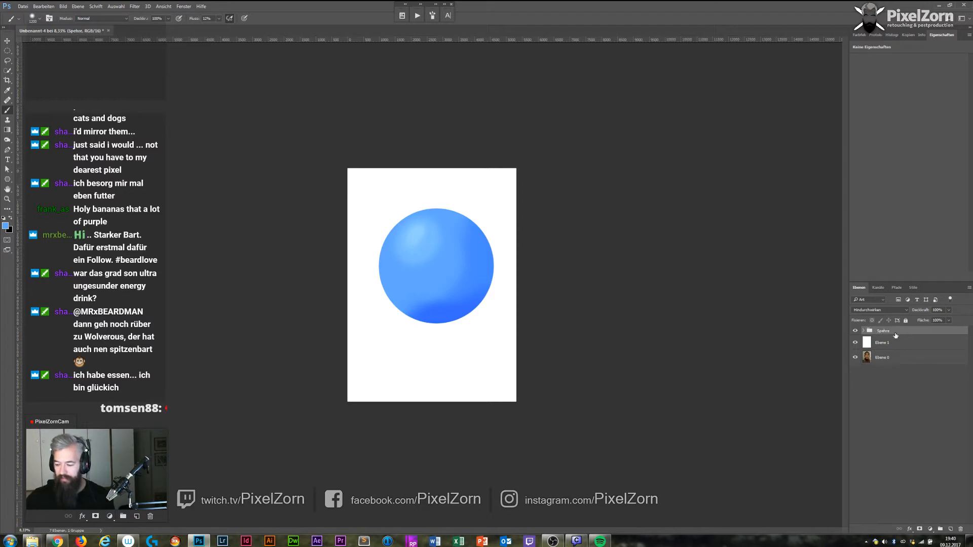
Copy the four dodge and burn Curves layers out of the group and place the copies above it.
left_click(864, 330)
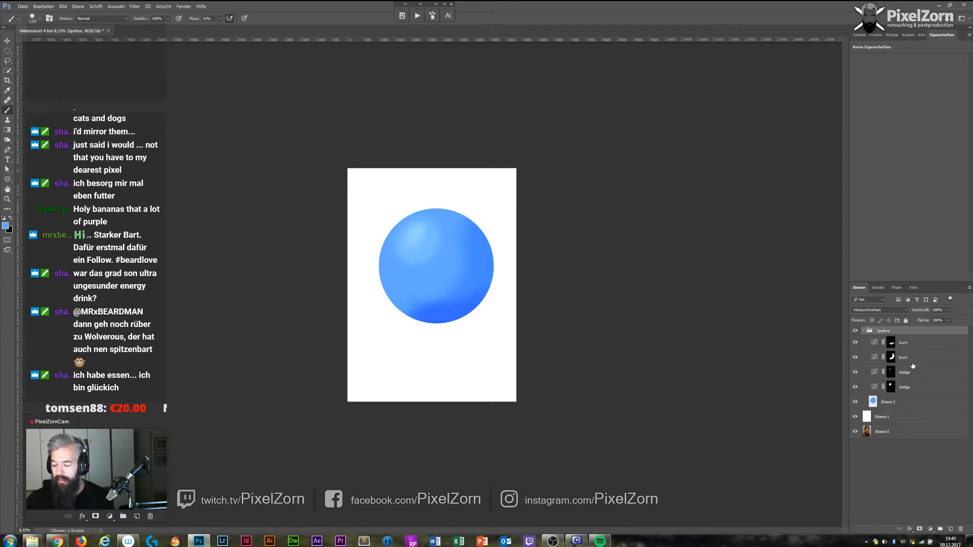
left_click(905, 342)
left_click(916, 388, "shift")
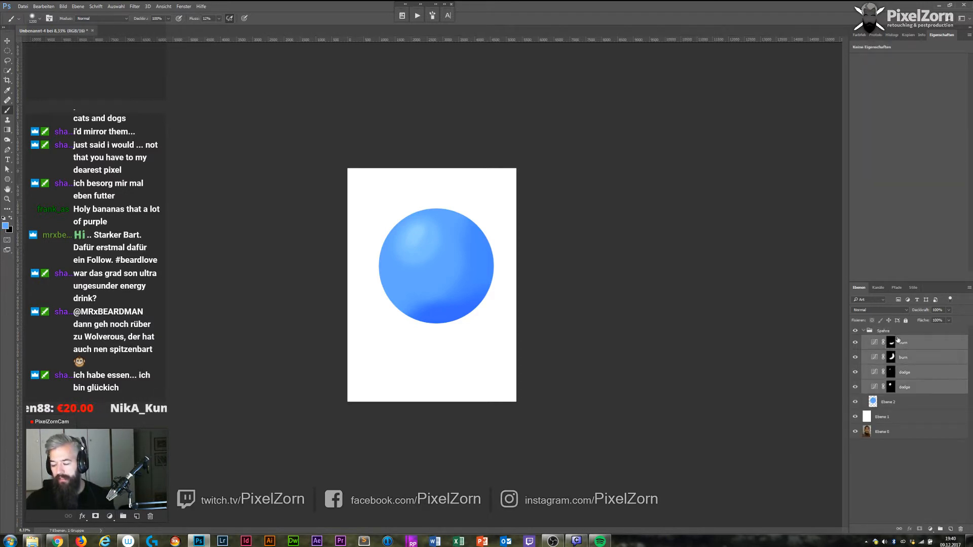
left_click_drag(923, 387, 892, 330)
left_click(864, 390)
Rename the two copied dodge layers above the group to "burn".
left_click(869, 380)
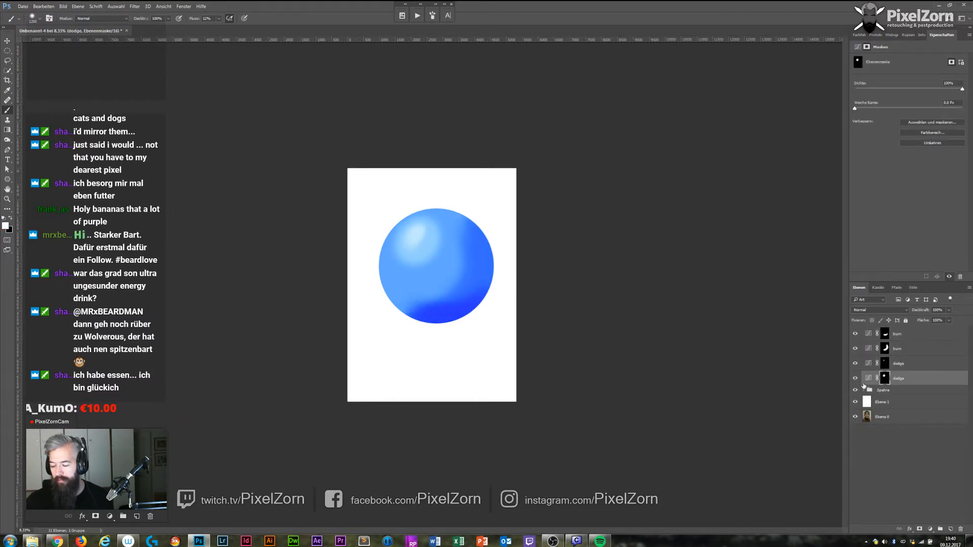
left_click(868, 380)
double_click(899, 378)
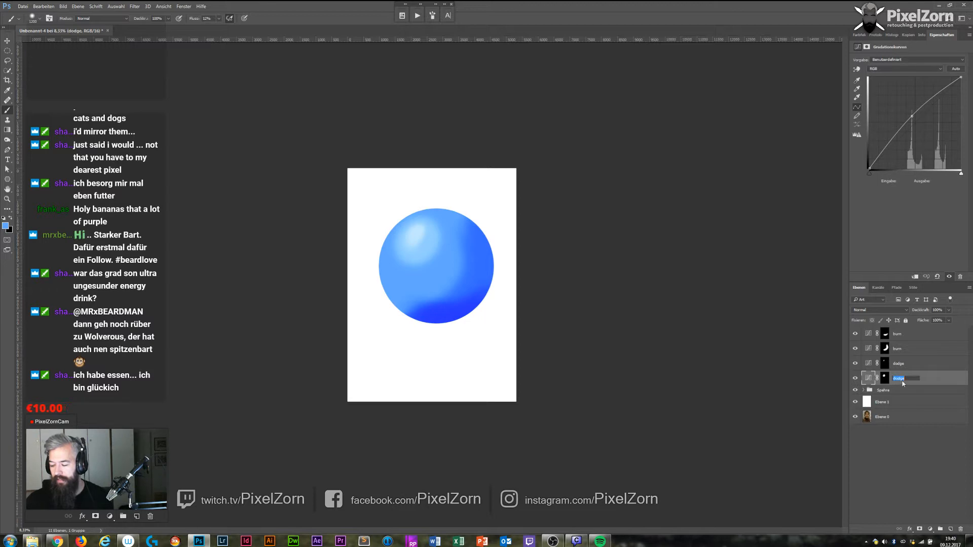
type("burn")
key("Return")
double_click(900, 363)
type("burn")
key("shift+Tab")
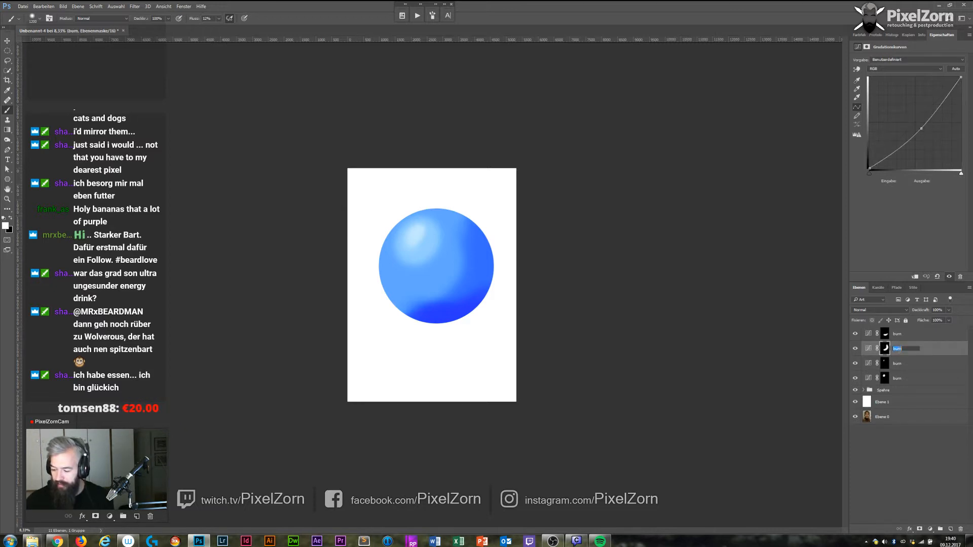
Rename the two copied burn layers at the top of the stack to "dodge".
type("dode")
key("Return")
double_click(898, 348)
type("dodge")
key("Return")
double_click(898, 334)
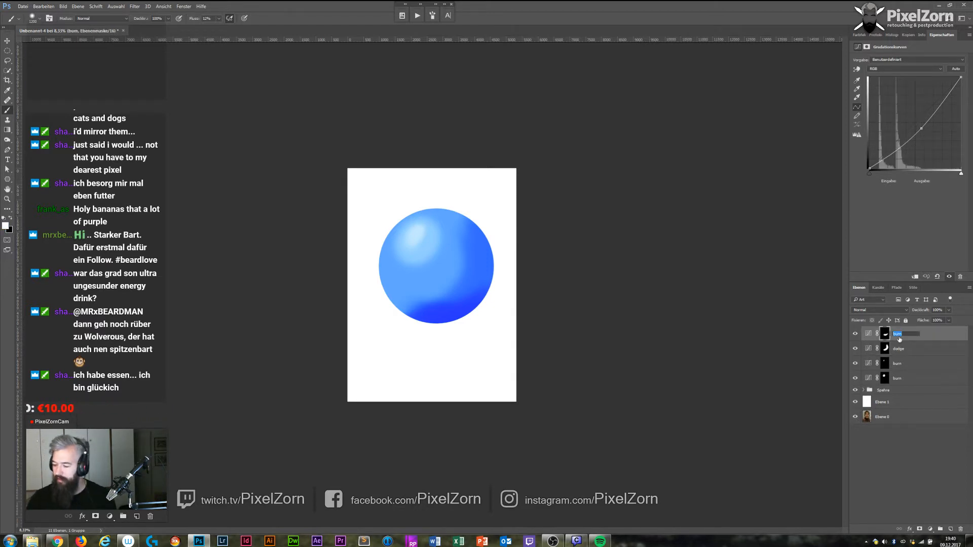
type("dodge")
key("Return")
Hide the upper three copies and pull the curves of the two renamed burn layers down to darken the highlight.
left_click_drag(856, 335, 856, 363)
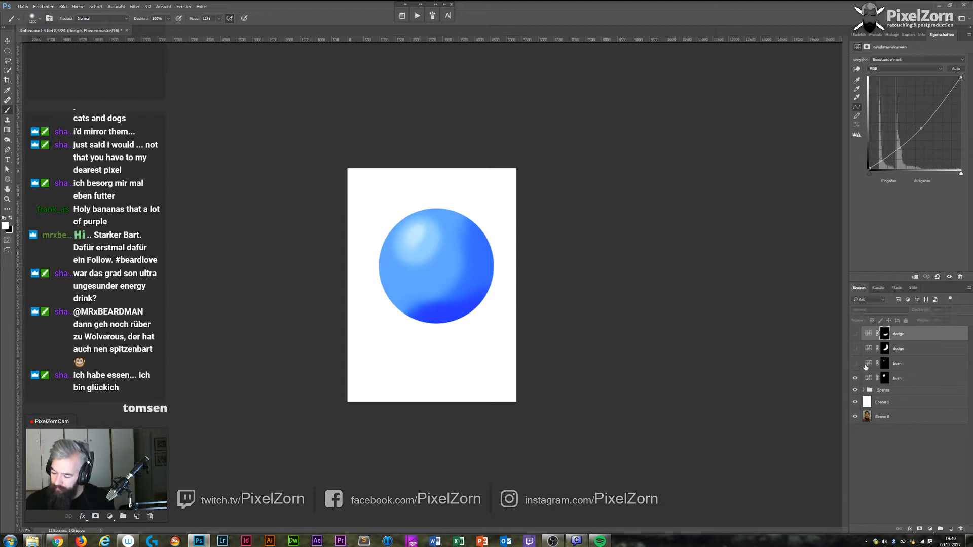
left_click(870, 380)
left_click(868, 378)
left_click_drag(920, 121, 920, 124)
left_click(856, 363)
left_click(884, 363)
left_click_drag(912, 116, 921, 128)
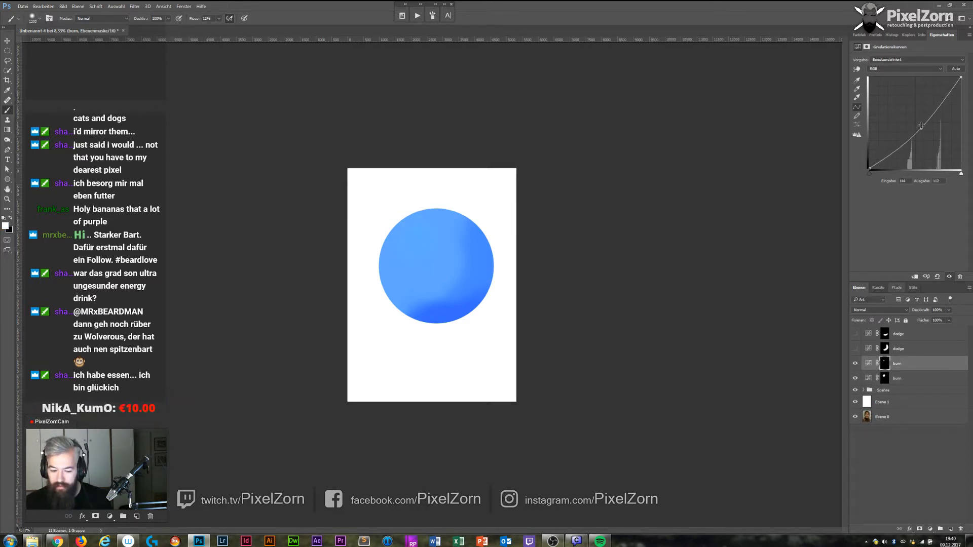
Show the two renamed dodge layers again and raise their curves to lighten the shadow areas.
left_click(855, 348)
left_click(884, 349)
left_click_drag(927, 127, 911, 117)
left_click(855, 334)
left_click(867, 335)
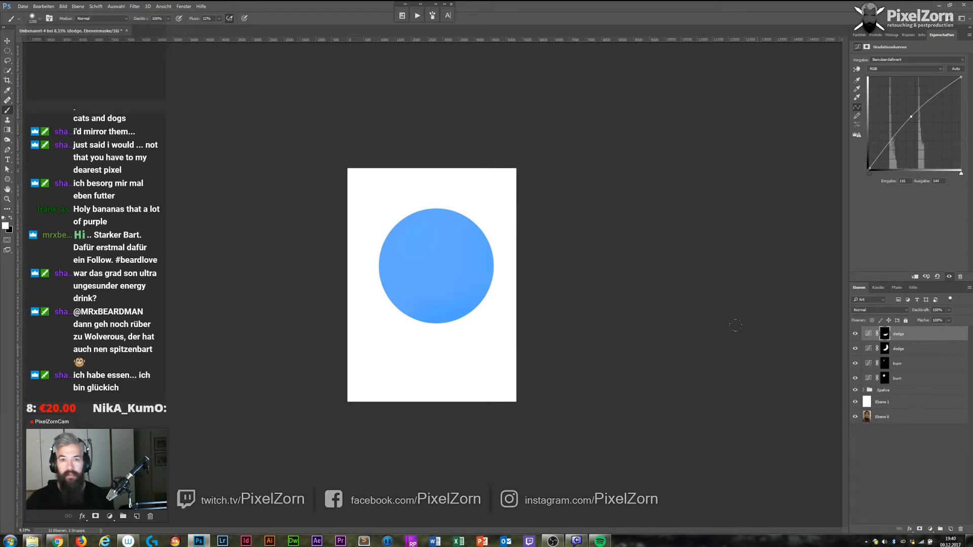
mouse_move(855, 335)
left_mouse_down()
mouse_move(856, 385)
mouse_move(865, 329)
left_mouse_up()
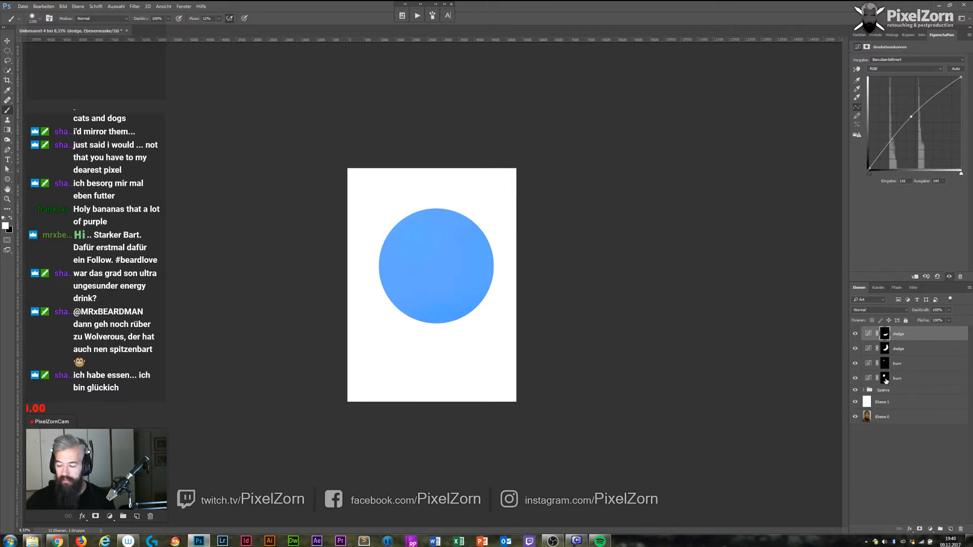
Fill the masks of the two copied burn layers and the lower copied dodge layer with black.
left_click(885, 378)
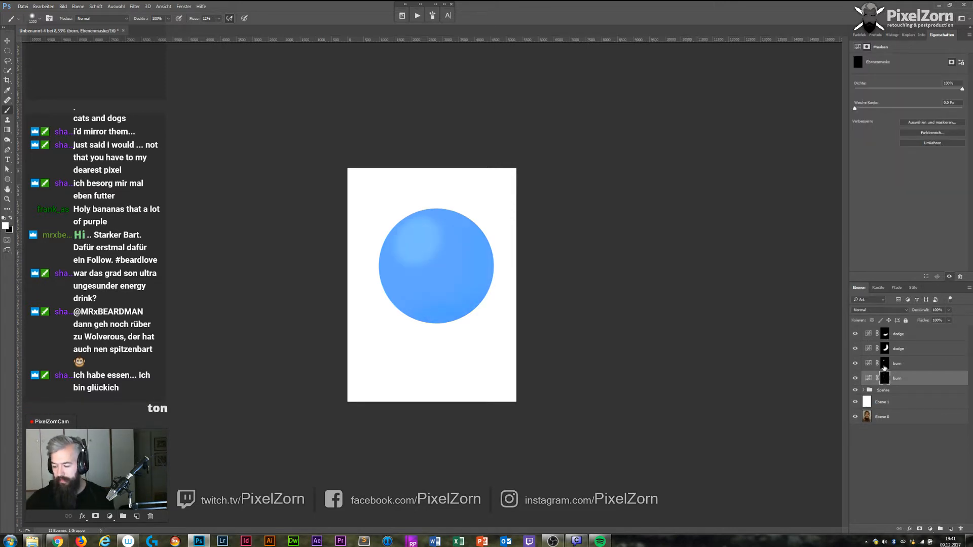
left_click(884, 364)
left_click(885, 350)
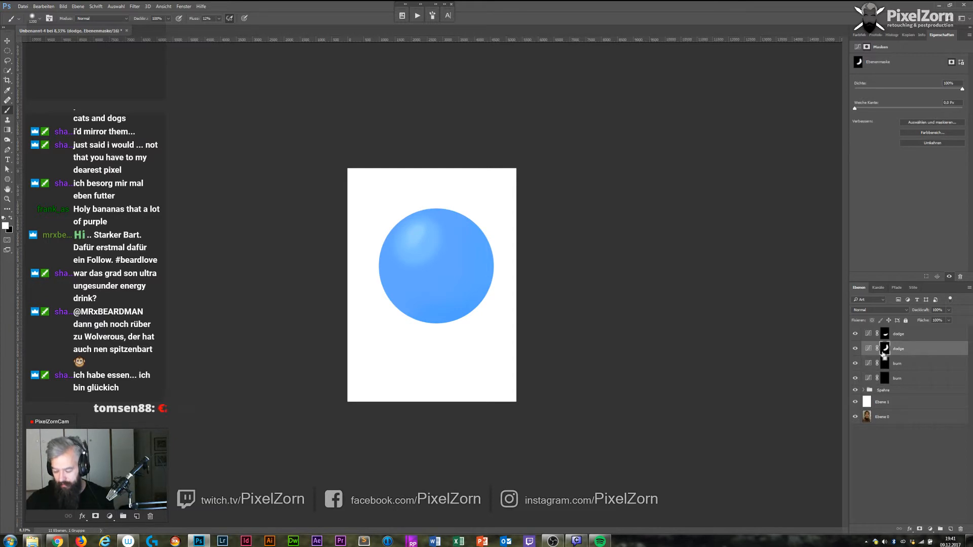
Clear the top dodge mask and paint both dodge masks over the shadow on the circle's lower right to lighten it.
left_click(885, 334)
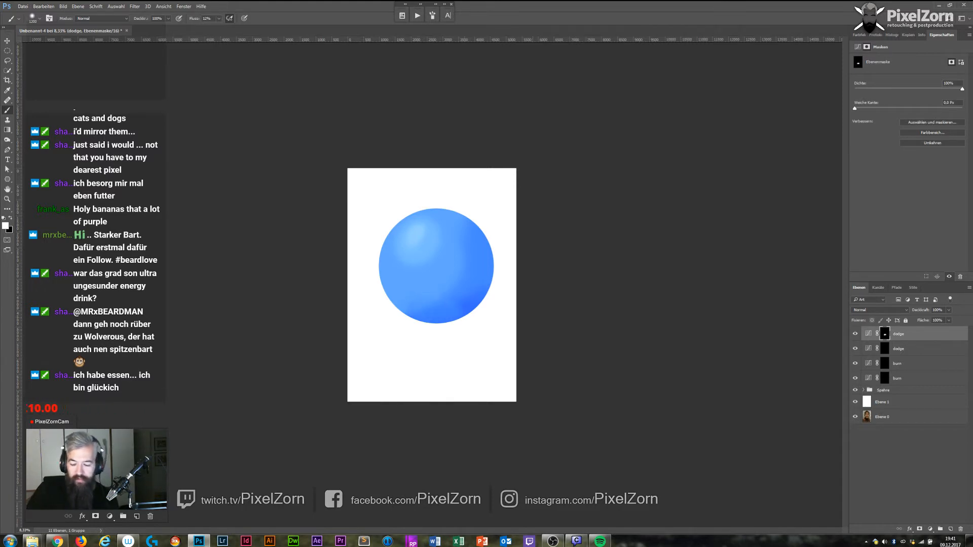
left_click(862, 350)
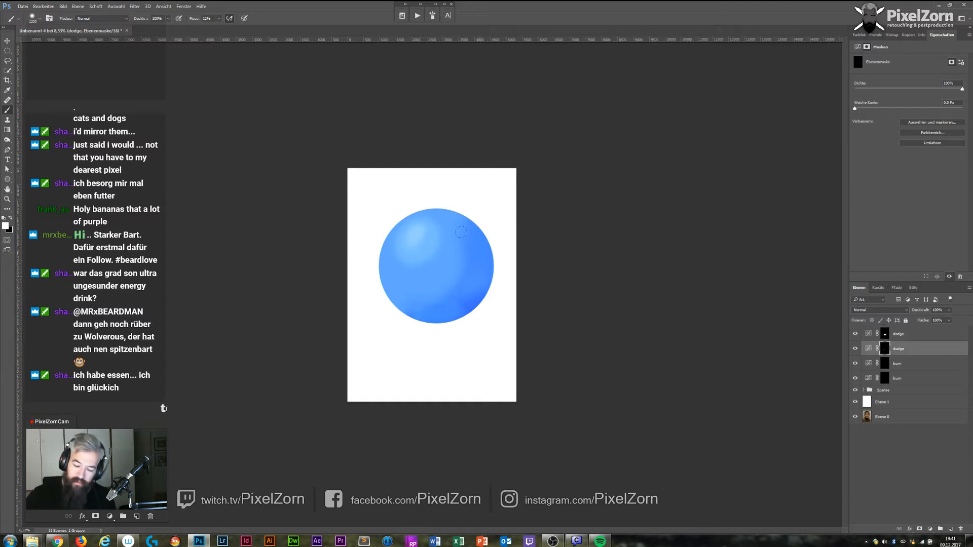
left_click_drag(449, 202, 385, 311)
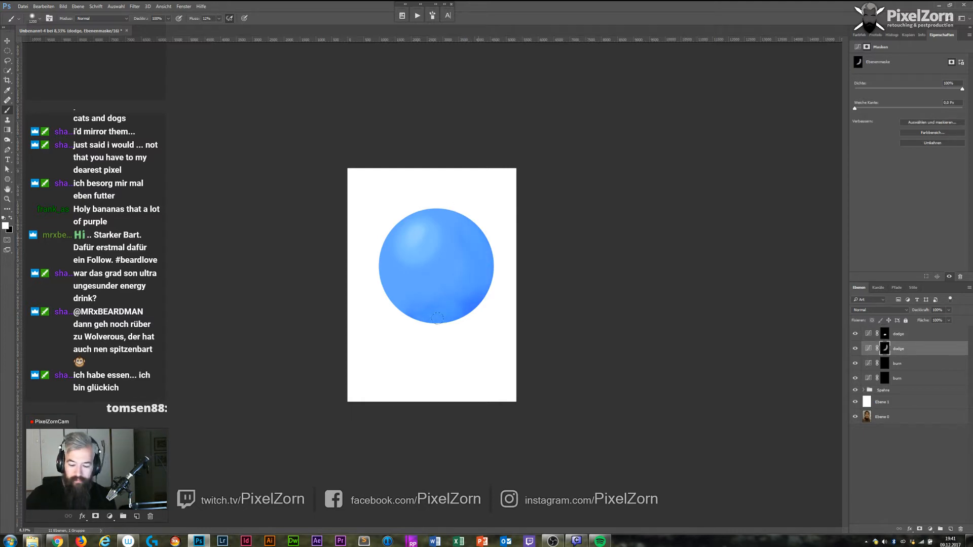
Paint in both burn masks over the highlight on the circle's upper left to darken it towards the base blue.
left_click(885, 362)
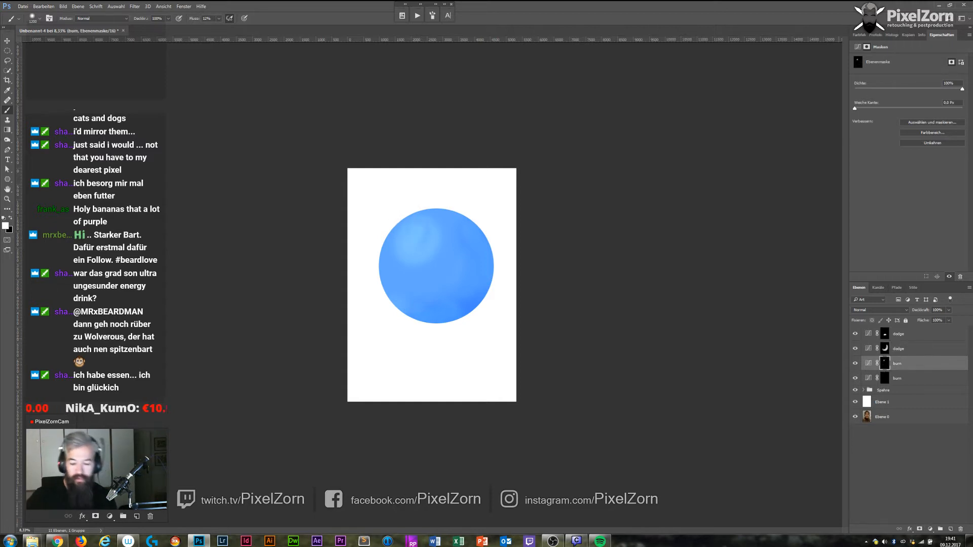
left_click(886, 378)
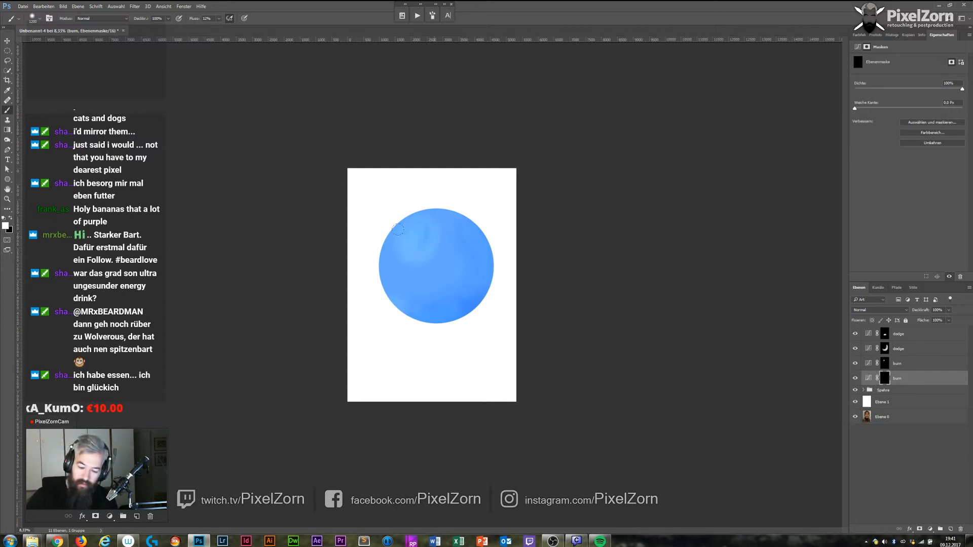
left_click(884, 365)
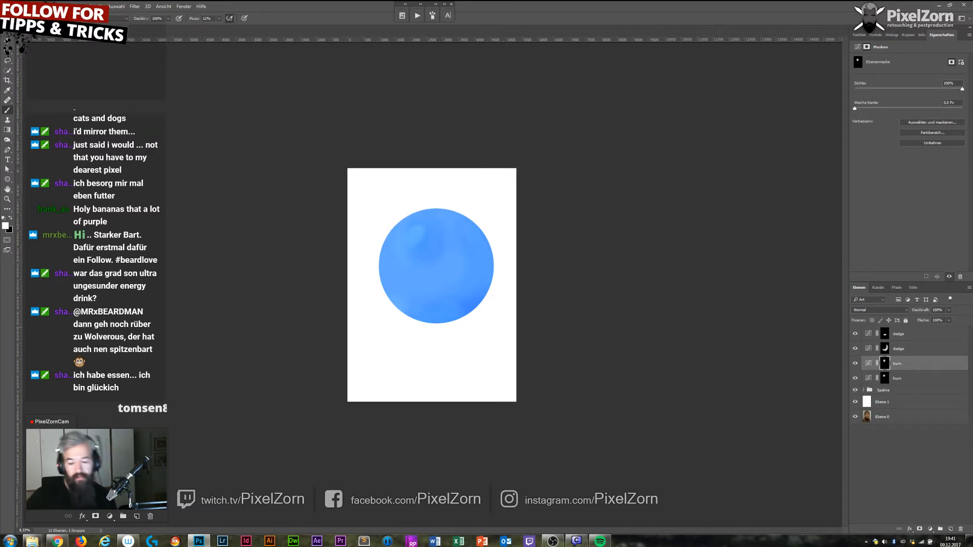
key("alt+bracketleft")
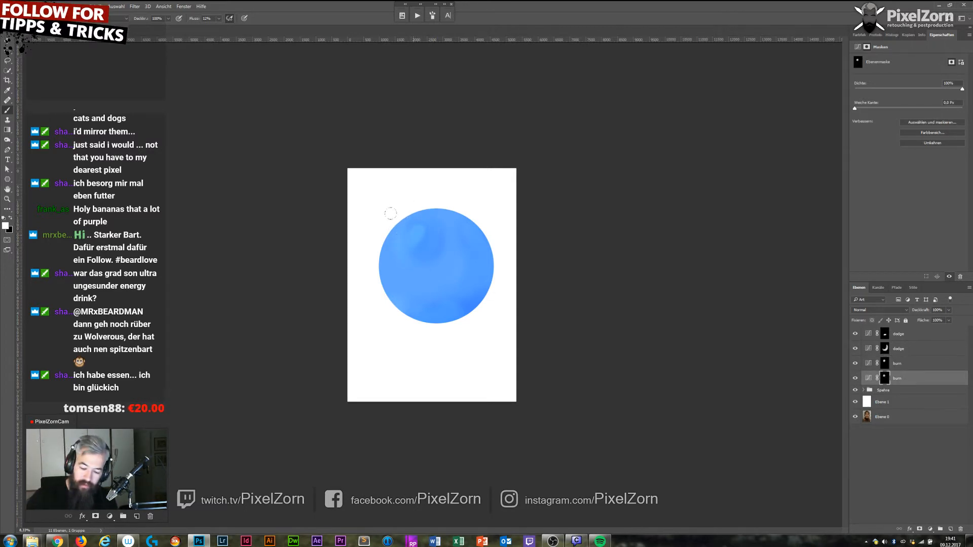
left_click(886, 364)
Hide every layer above the portrait, select the portrait layer Ebene 0 and view the face up close.
left_click(898, 335)
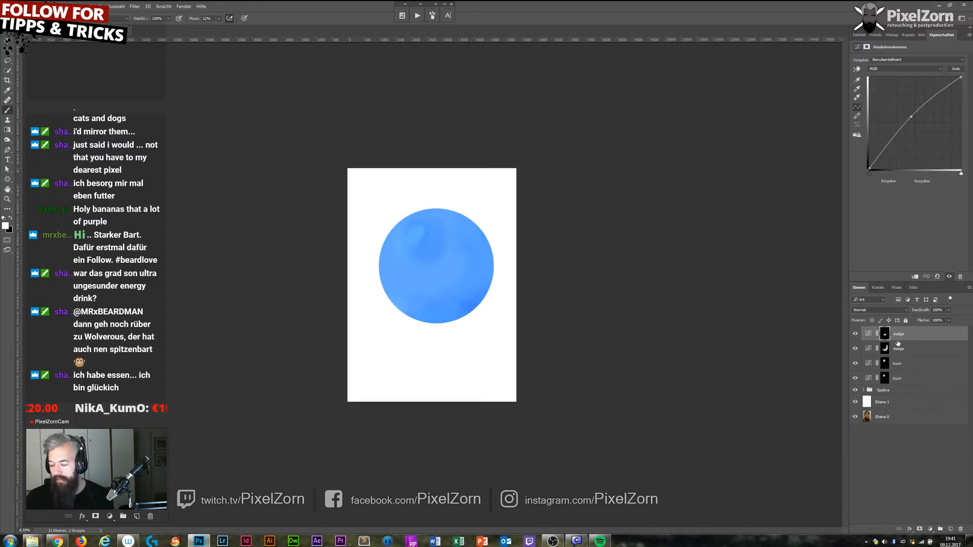
left_click_drag(855, 334, 855, 402)
left_click(900, 417)
key("ctrl+plus")
key("ctrl+plus")
key("ctrl+plus")
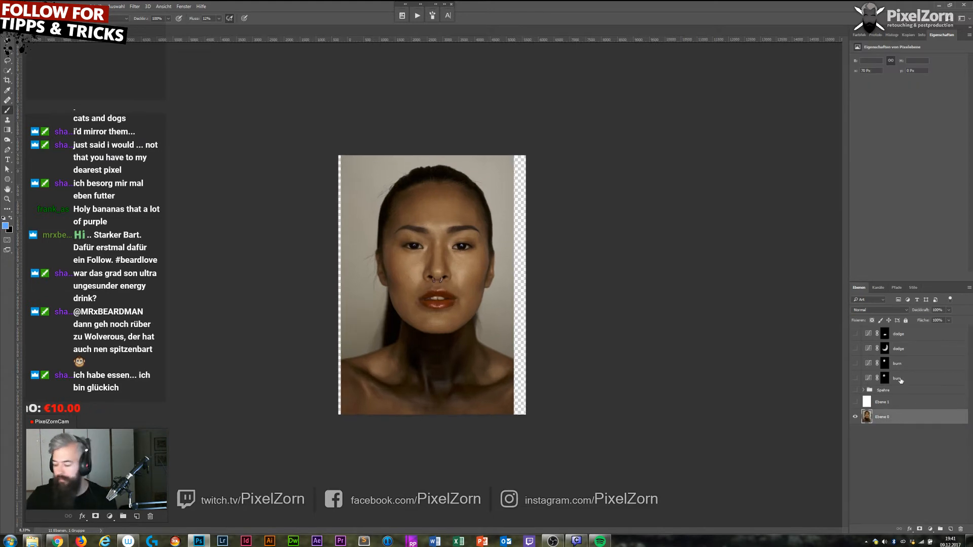
key("ctrl+plus")
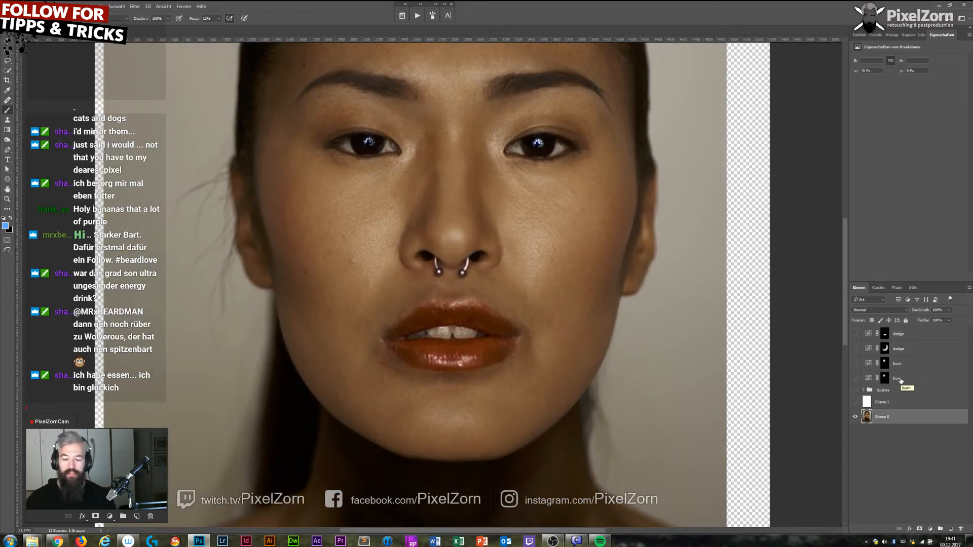
Delete all the dodge and burn layers, the sphere group and the white Ebene 1 layer above the portrait.
left_click(913, 334)
left_click(910, 403, "shift")
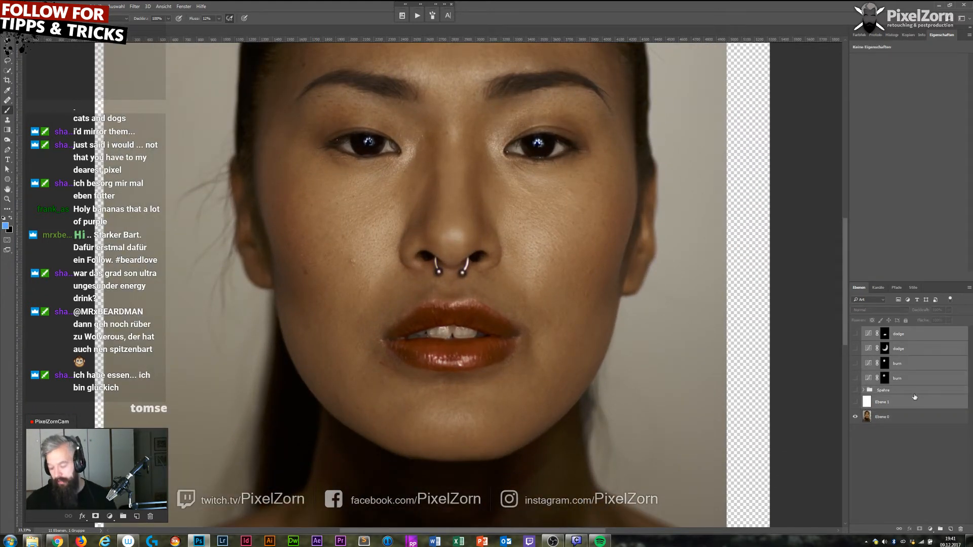
key("Delete")
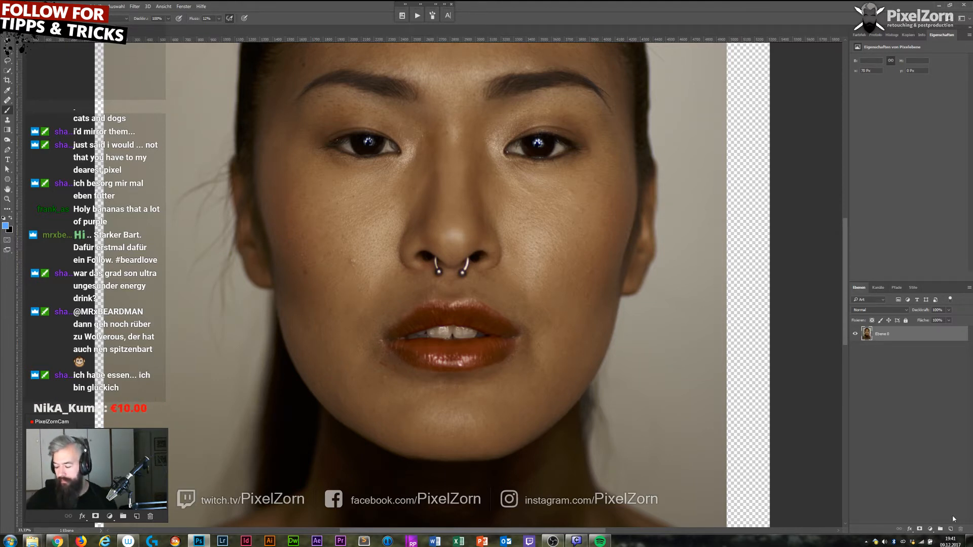
Add a solid color fill layer above the portrait in grey with RGB values 100, 100, 100.
left_click(930, 530)
left_click(897, 369)
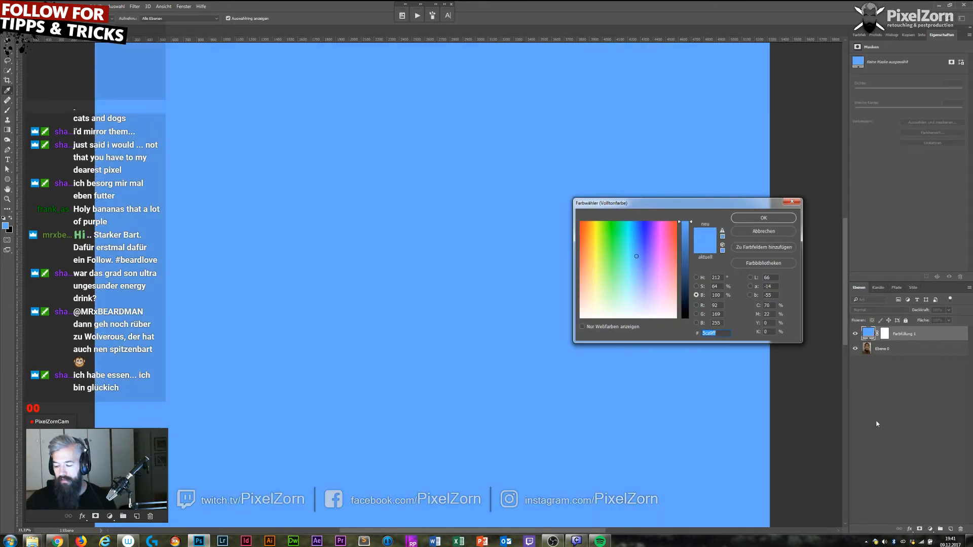
left_click(716, 314)
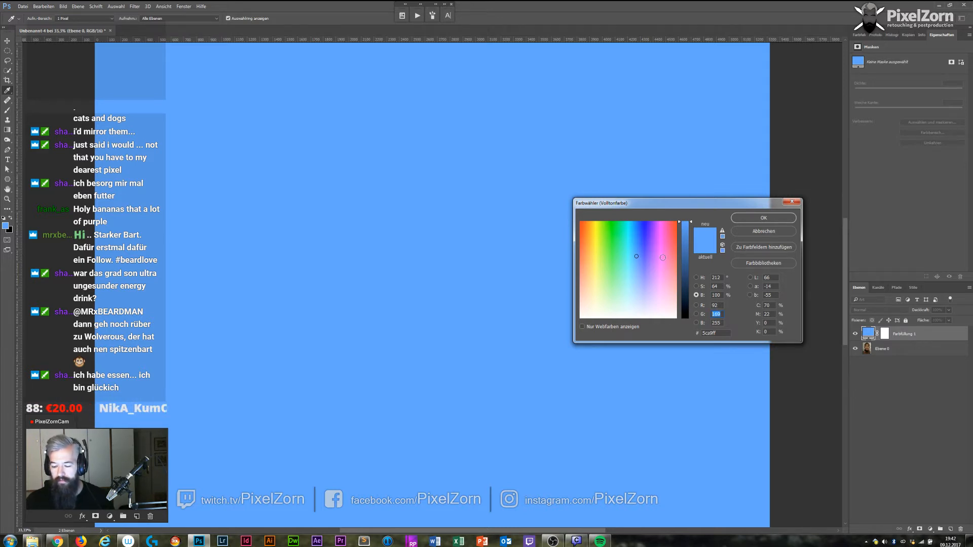
left_click(602, 318)
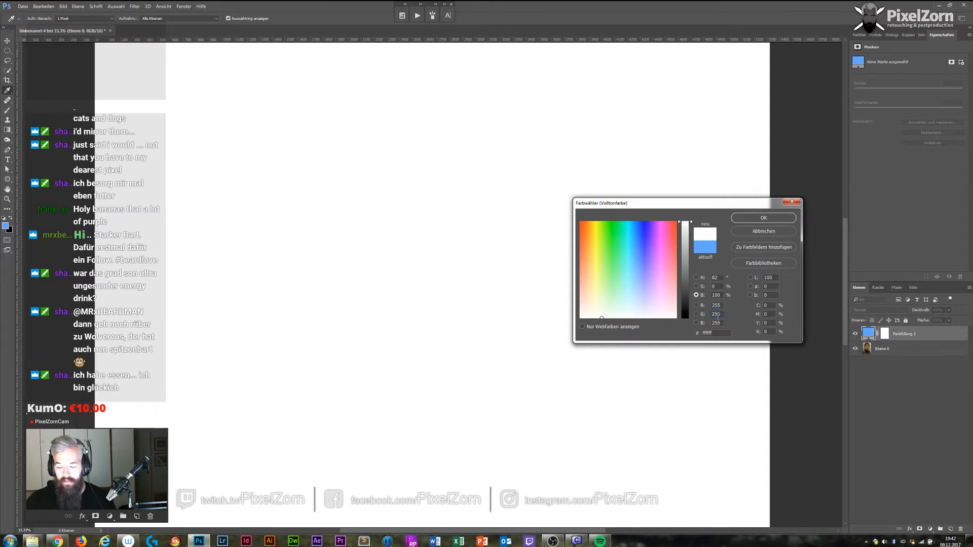
double_click(720, 305)
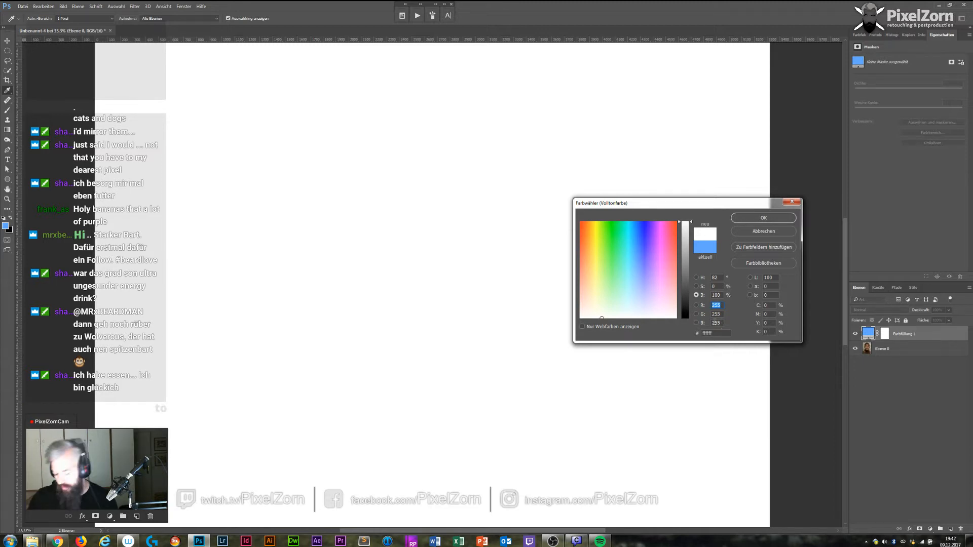
type("2")
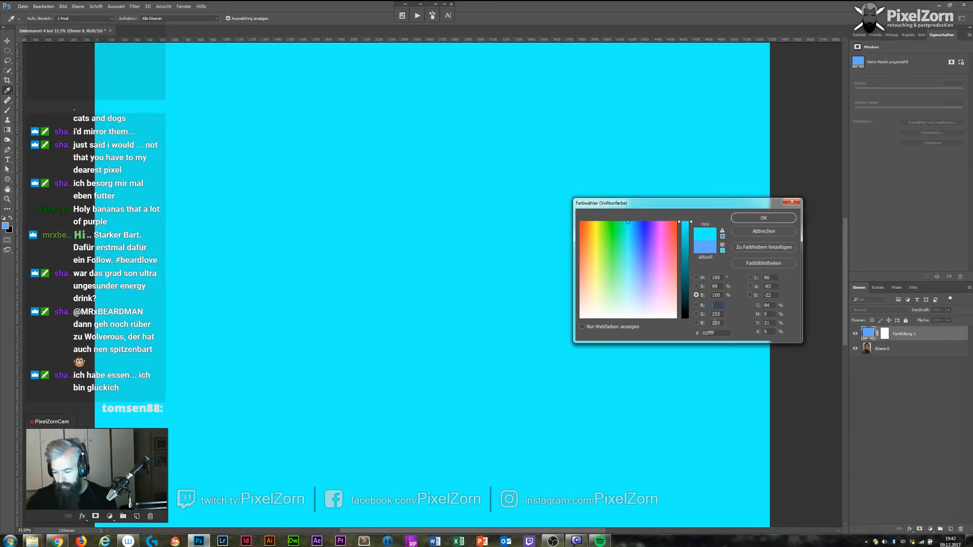
type("100")
key("Tab")
type("100")
key("Tab")
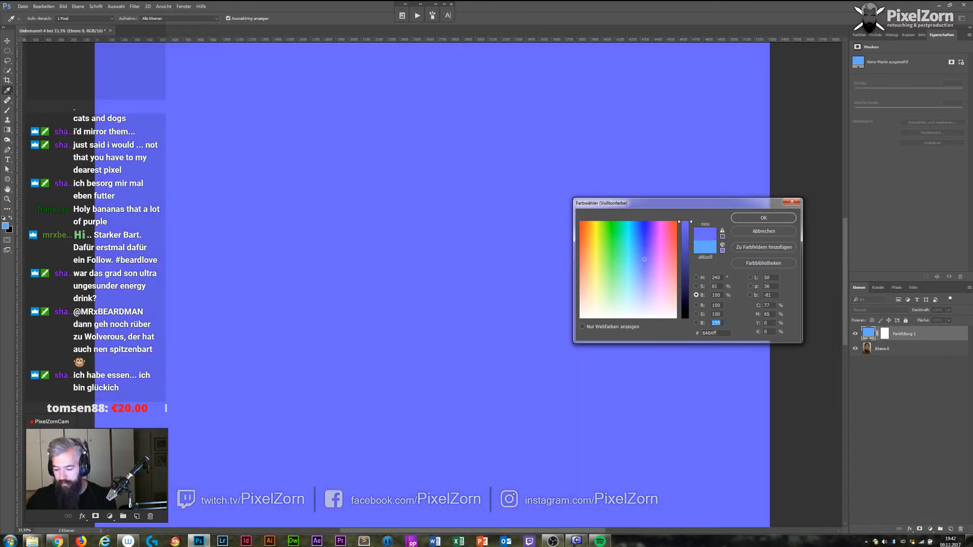
type("100")
key("Return")
key("b")
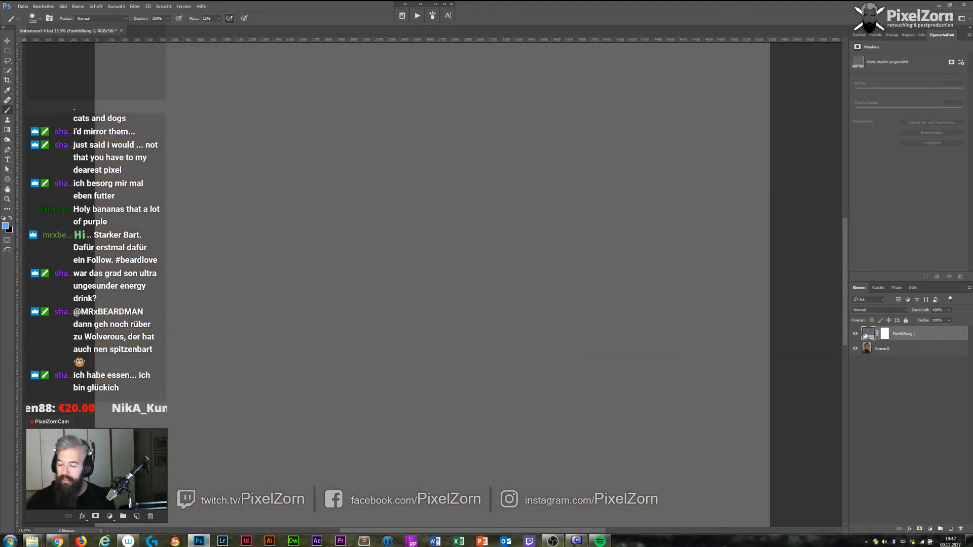
Set the grey fill layer's blend mode to Farbe and rename it "HELPER for DnB".
left_click(876, 310)
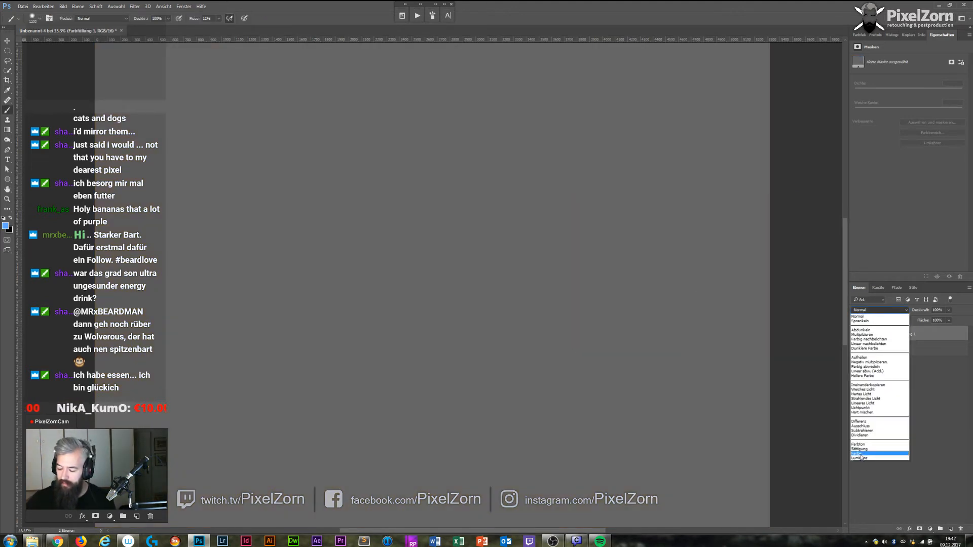
left_click(861, 454)
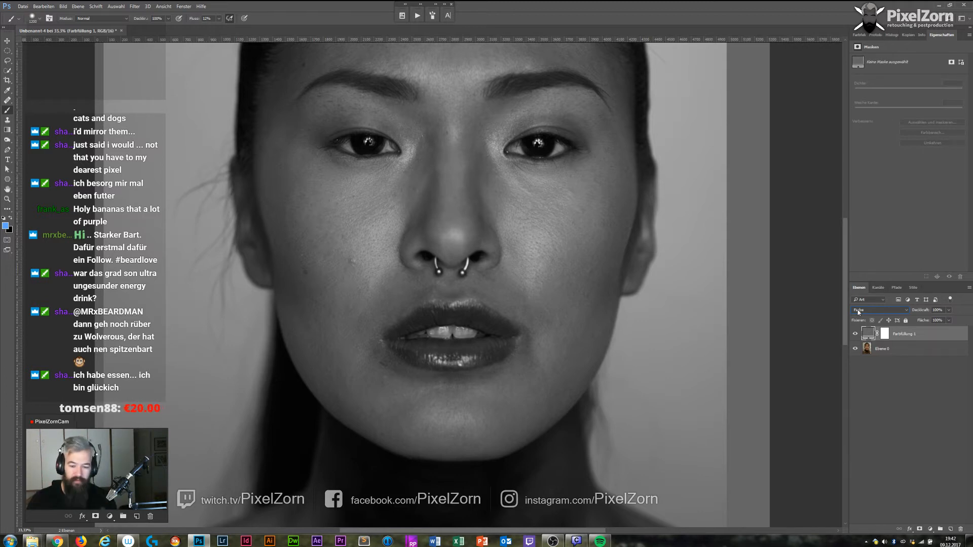
double_click(910, 335)
type("HELPER")
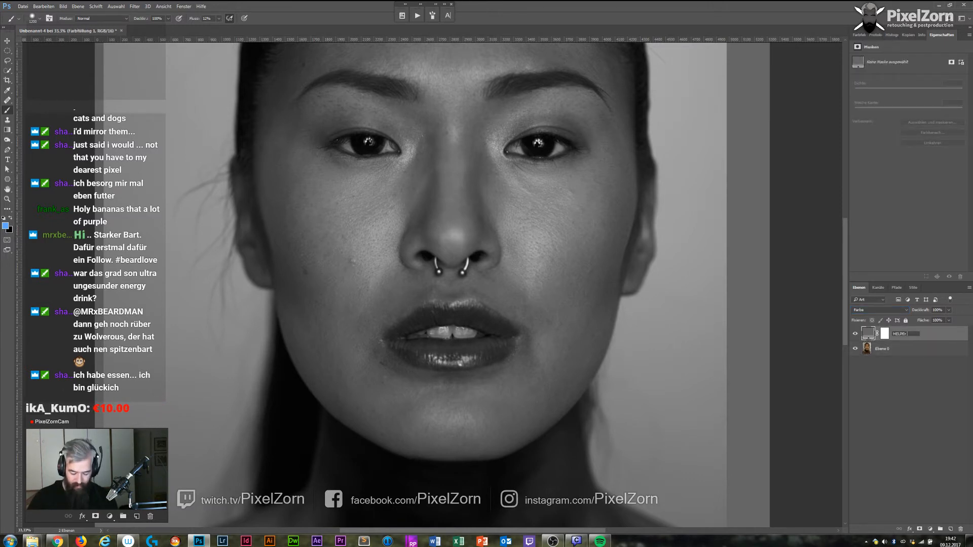
type(" for DnB")
key("Return")
double_click(908, 334)
key("Return")
Add a Curves layer above the helper, raise its midtones to brighten the portrait and name it "DODGE".
left_click(930, 529)
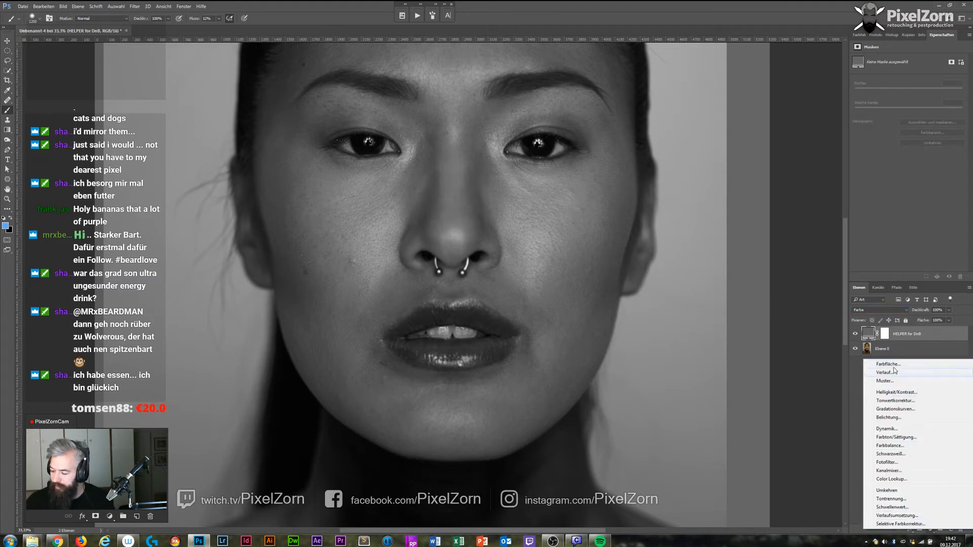
left_click(896, 409)
left_click_drag(913, 125, 910, 115)
double_click(900, 335)
type("DODGE")
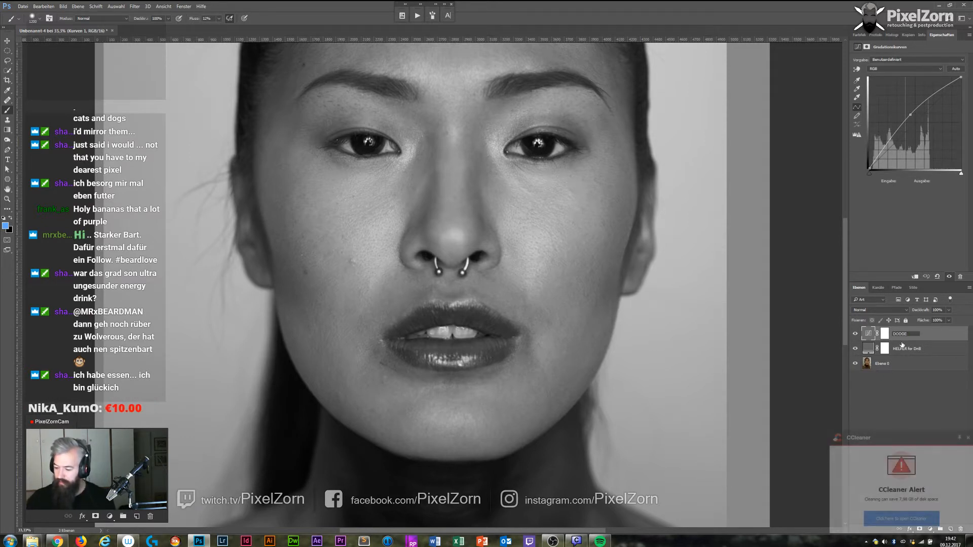
left_click(966, 439)
key("Return")
Add a second Curves layer on top, name it "BURN" and lower its midtones to darken the portrait.
left_click(930, 529)
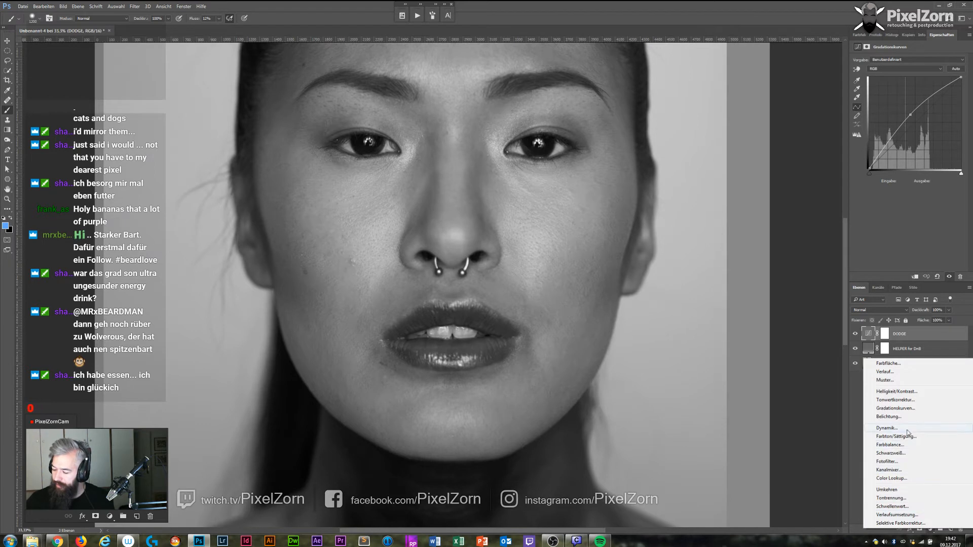
left_click(907, 408)
double_click(901, 334)
type("BURN")
key("Return")
left_click_drag(926, 120, 922, 126)
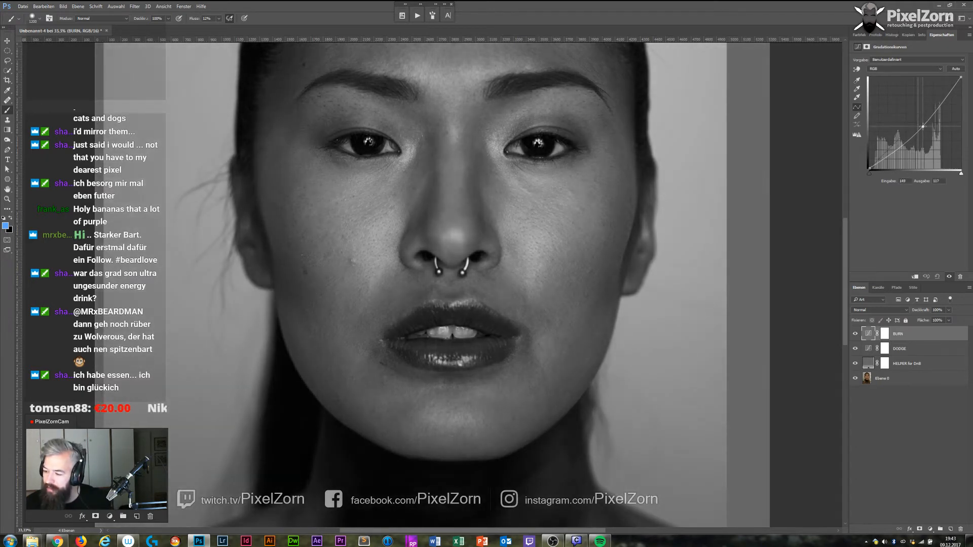
Invert the masks of the BURN and DODGE layers to black.
left_click(918, 348)
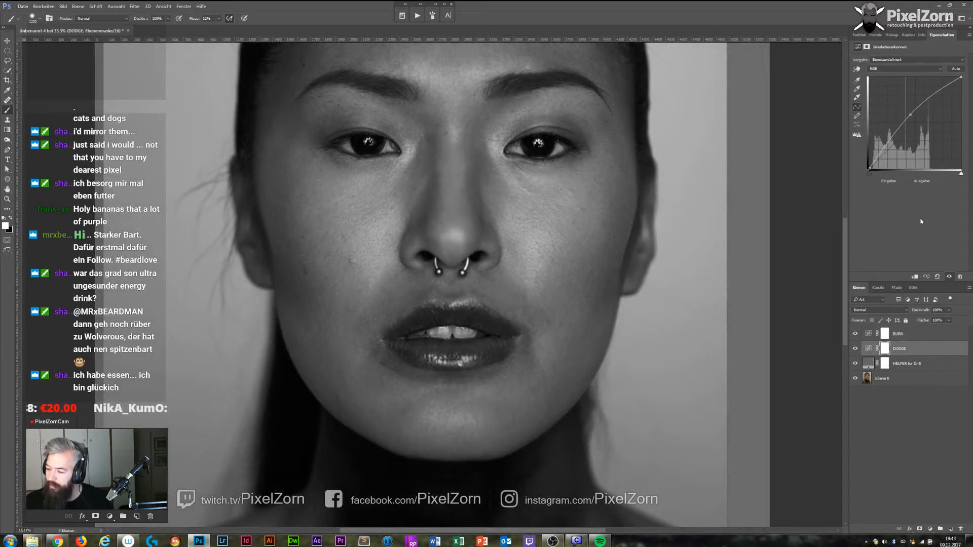
left_click(885, 335)
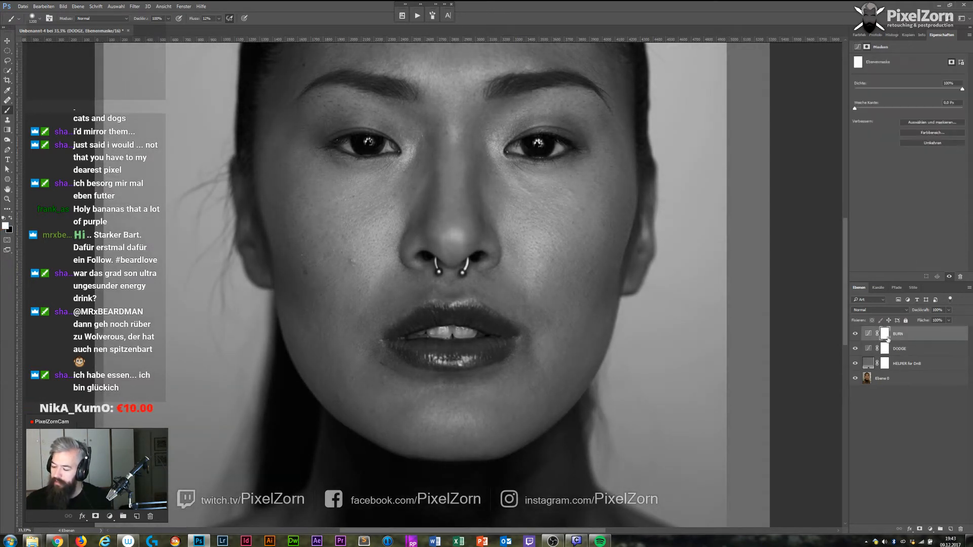
key("ctrl+i")
left_click(885, 349)
key("ctrl+i")
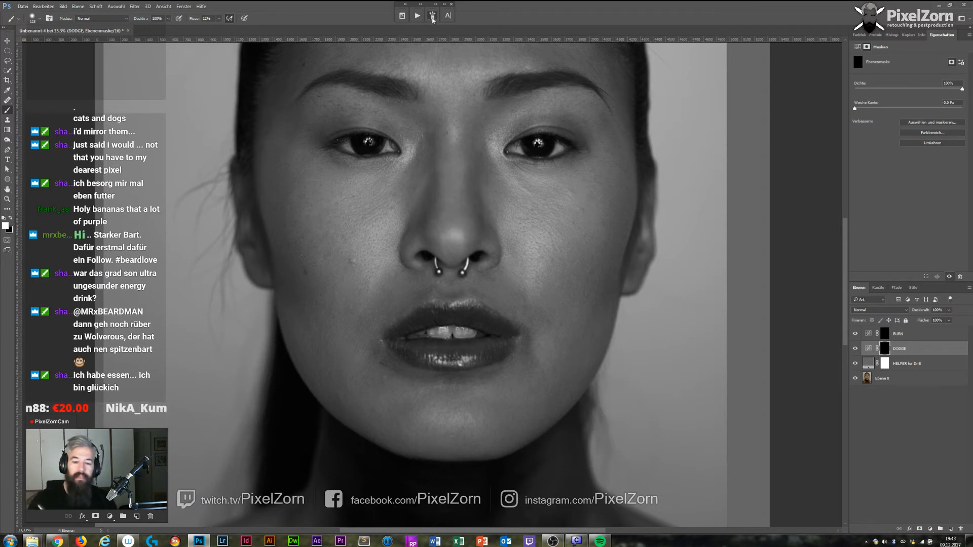
Try the brush's pen-pressure options and Formeigenschaften setting to compare their effect on the stroke preview.
left_click(432, 15)
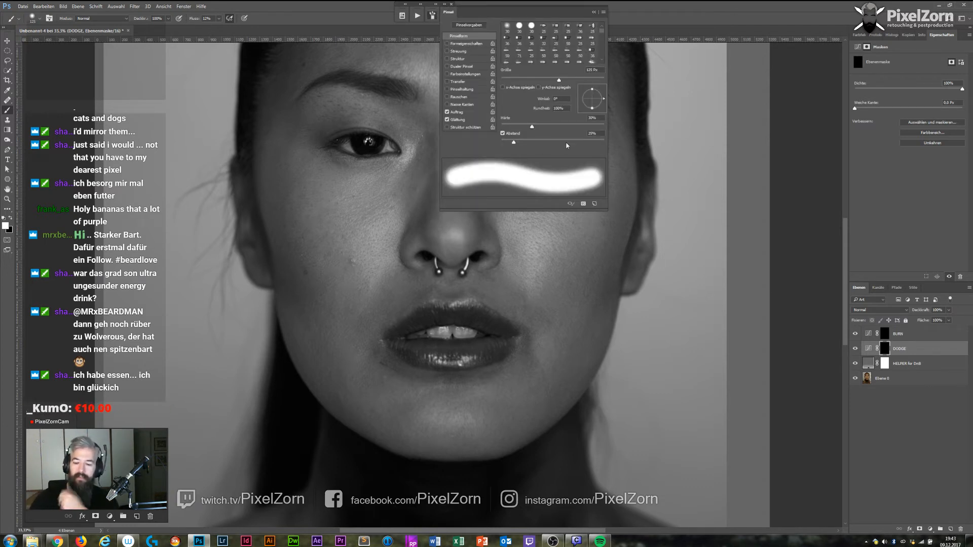
left_click(179, 19)
left_click(179, 19)
left_click(179, 19)
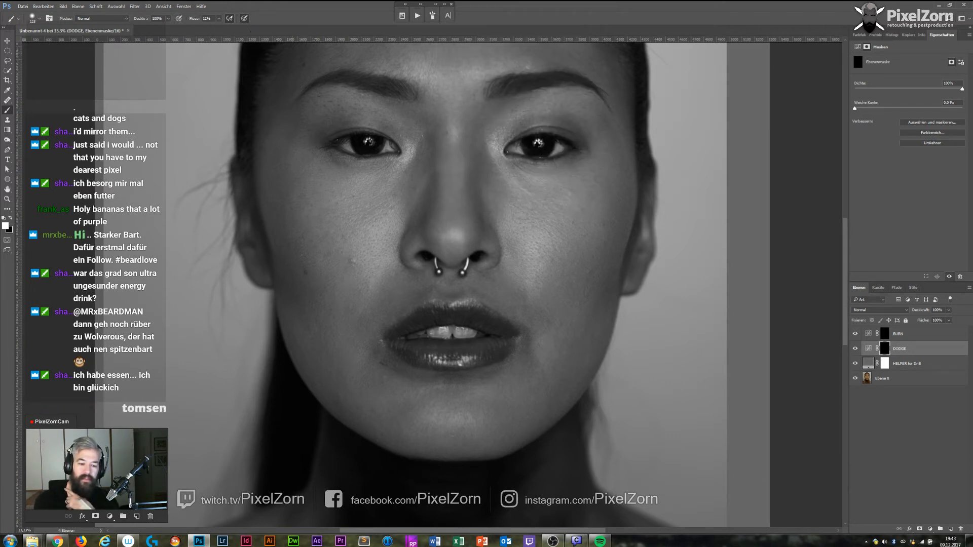
left_click(432, 16)
left_click(448, 45)
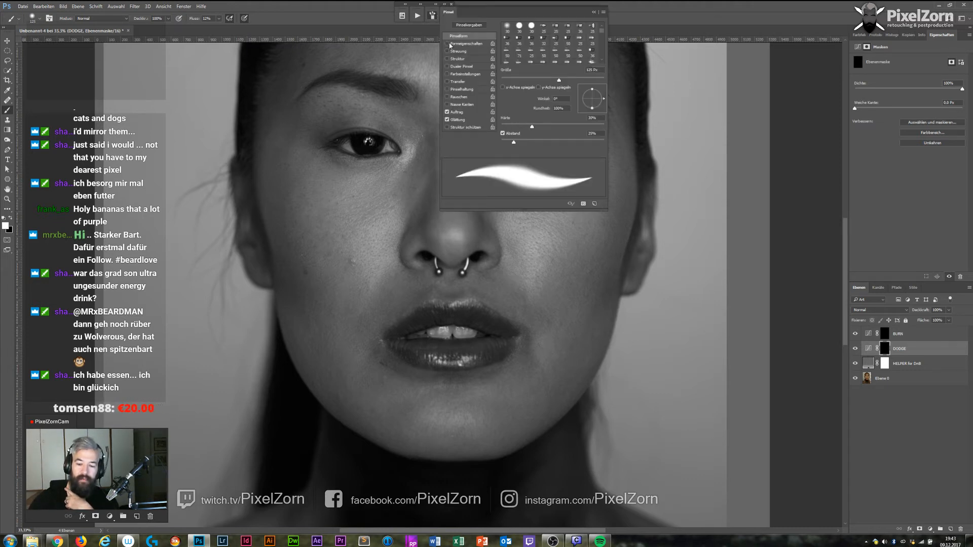
left_click(448, 44)
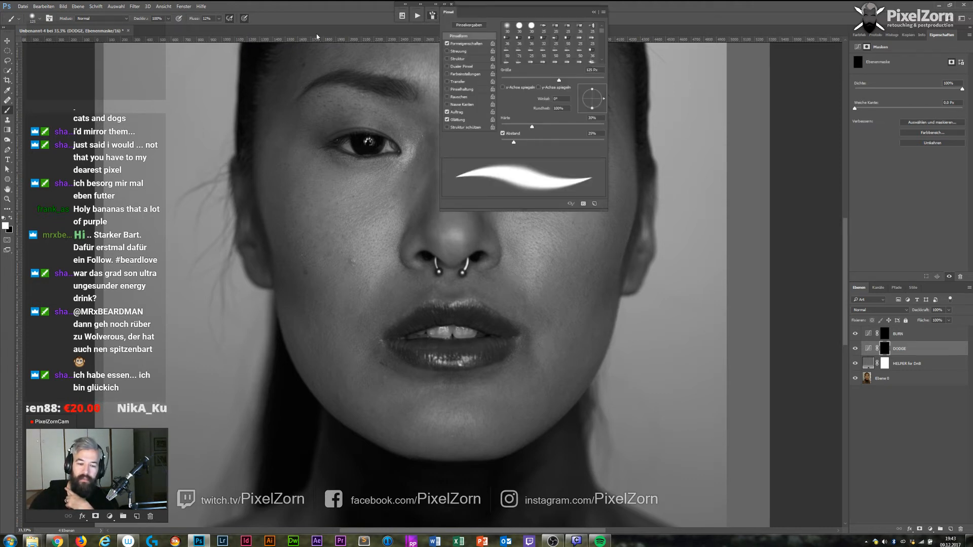
left_click(246, 20)
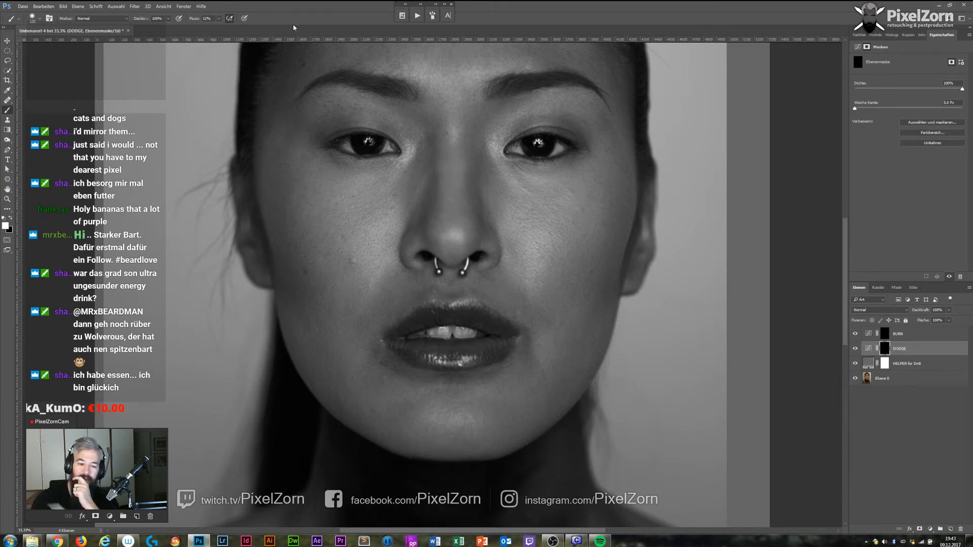
Lower the brush flow to 3%.
left_click_drag(219, 18, 216, 30)
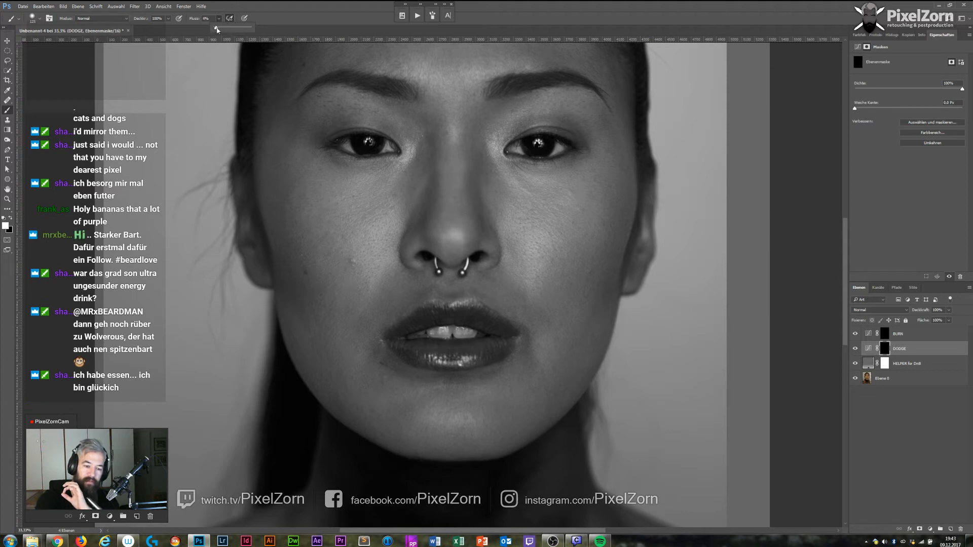
left_click(247, 20)
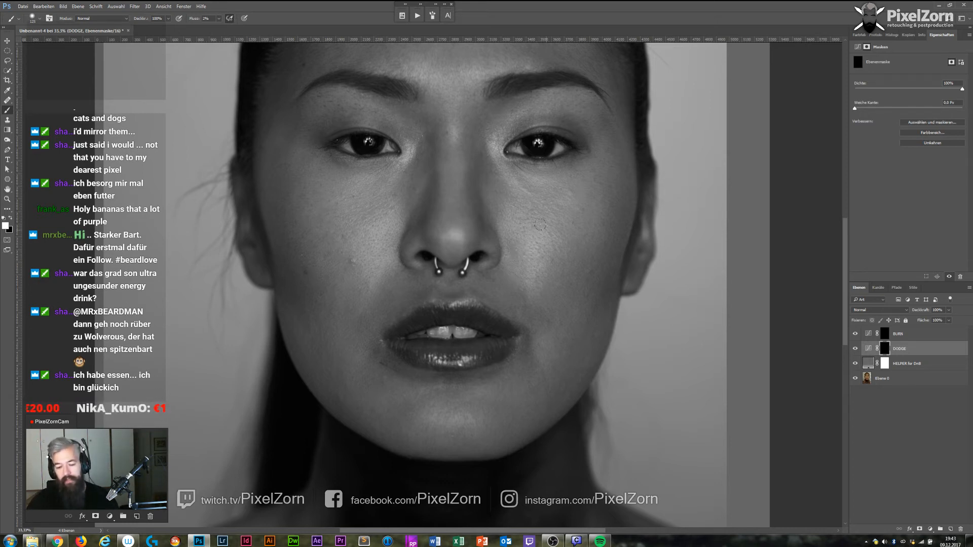
key("shift+0")
key("shift+3")
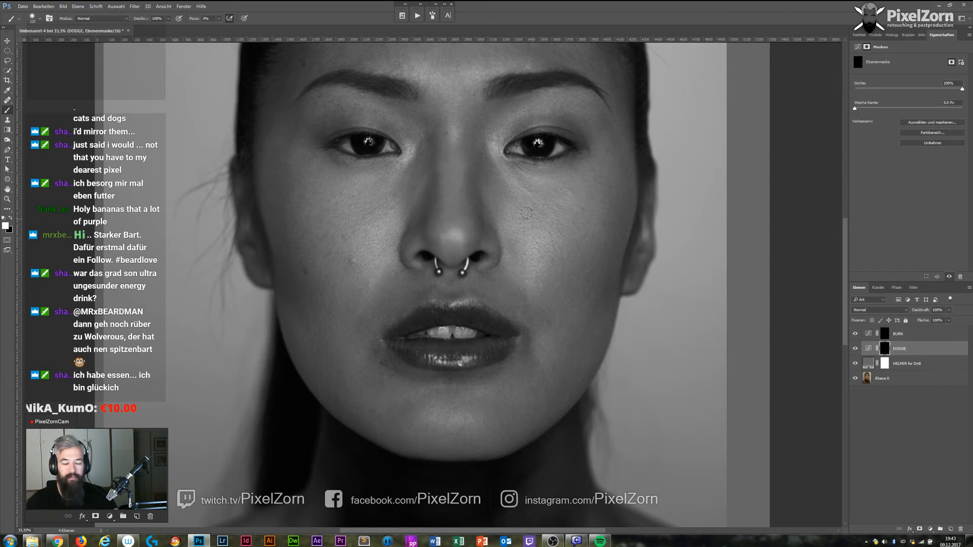
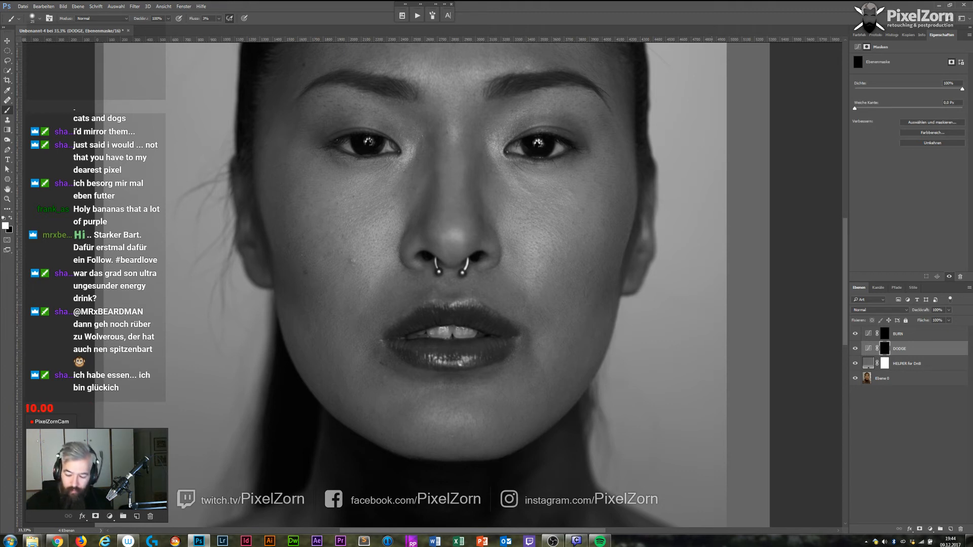
Select the BURN layer's mask and set the brush flow to 1%.
left_click(885, 335)
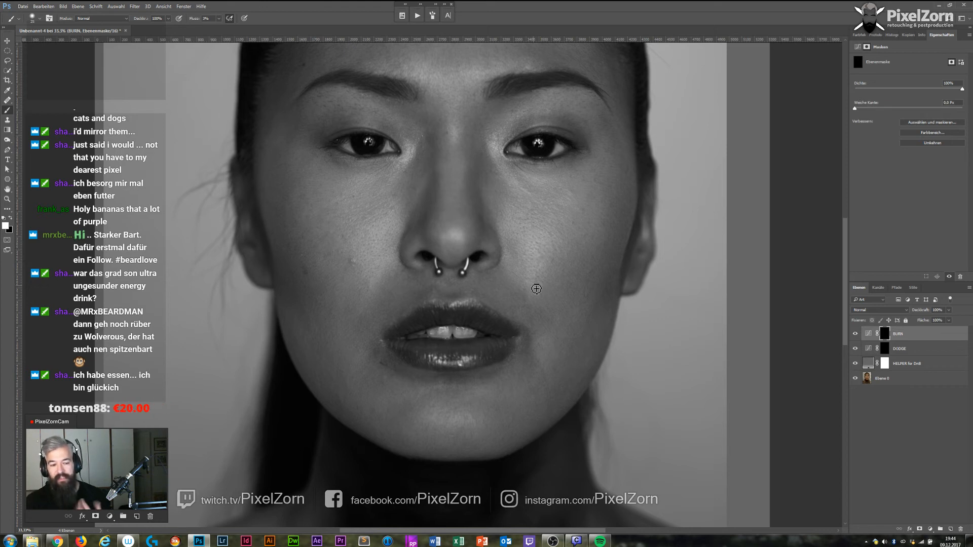
key("1")
key("4")
key("0")
key("1")
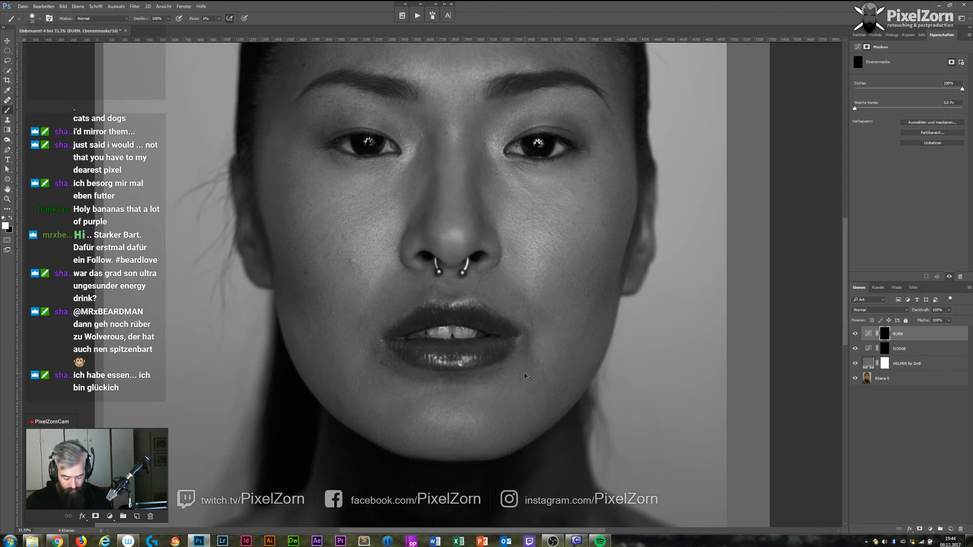
Return to the DODGE layer's mask and set the brush flow to 10%.
key("alt+bracketleft")
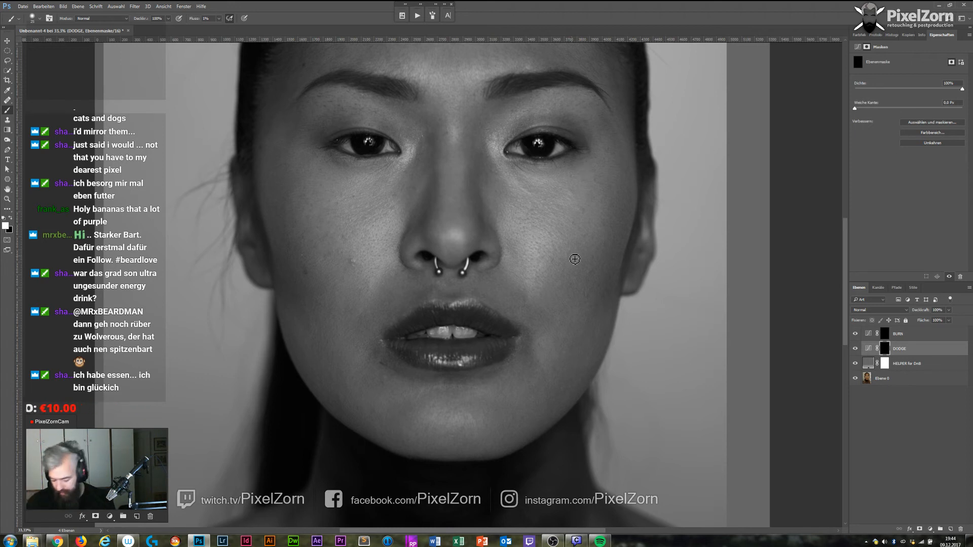
key("shift+0")
key("shift+5")
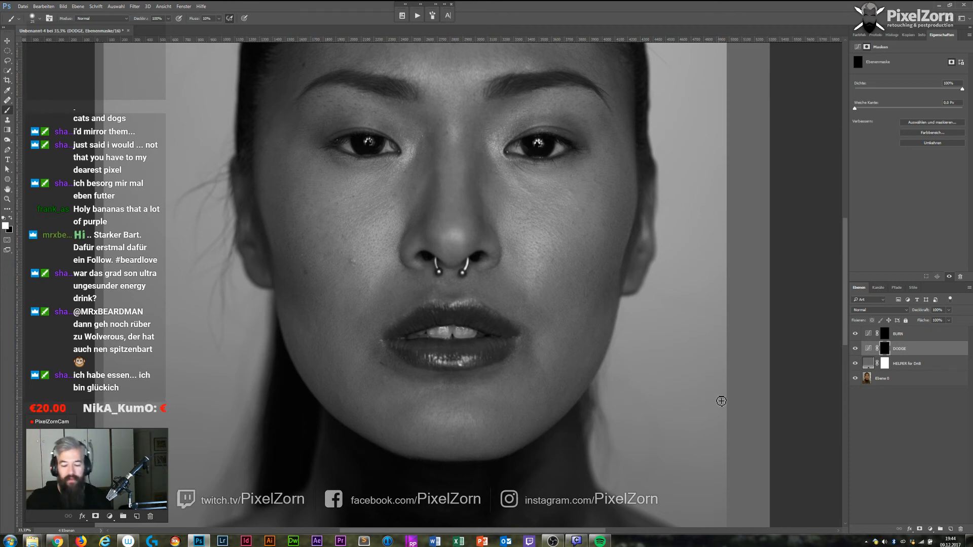
Examine the skin texture around the portrait's right-hand eye at up to 200% zoom, and view the whole face again.
key("ctrl+plus")
key("ctrl+plus")
left_click_drag(624, 138, 450, 408)
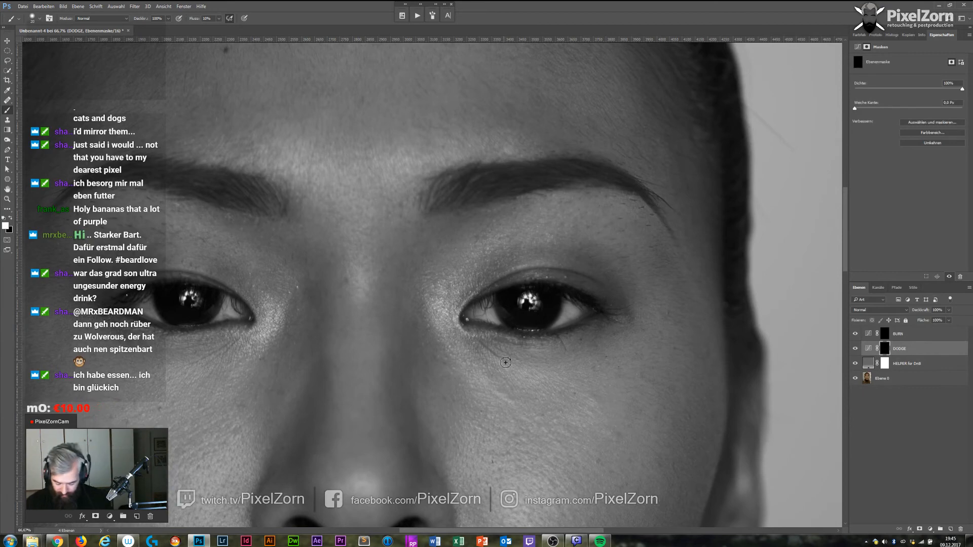
key("ctrl+plus")
key("ctrl+plus")
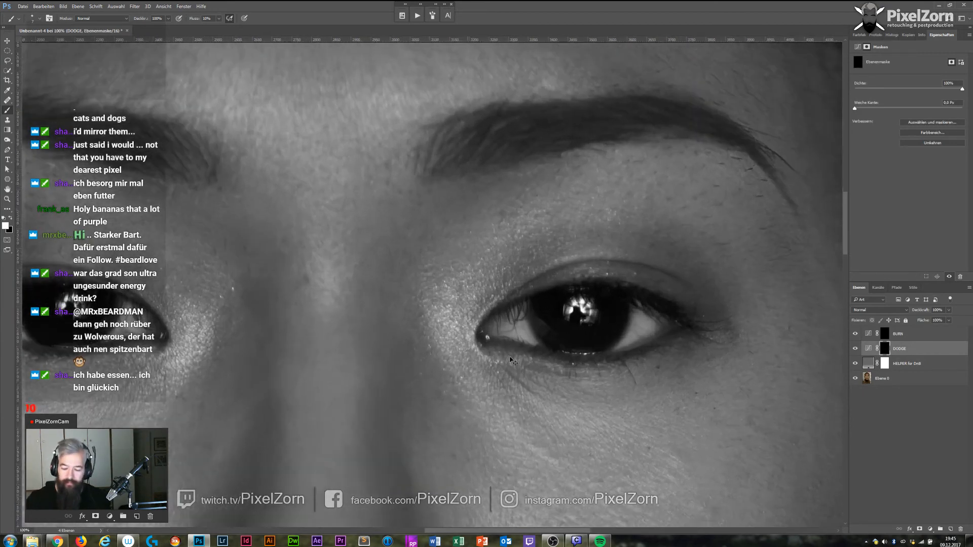
left_click_drag(645, 421, 497, 336)
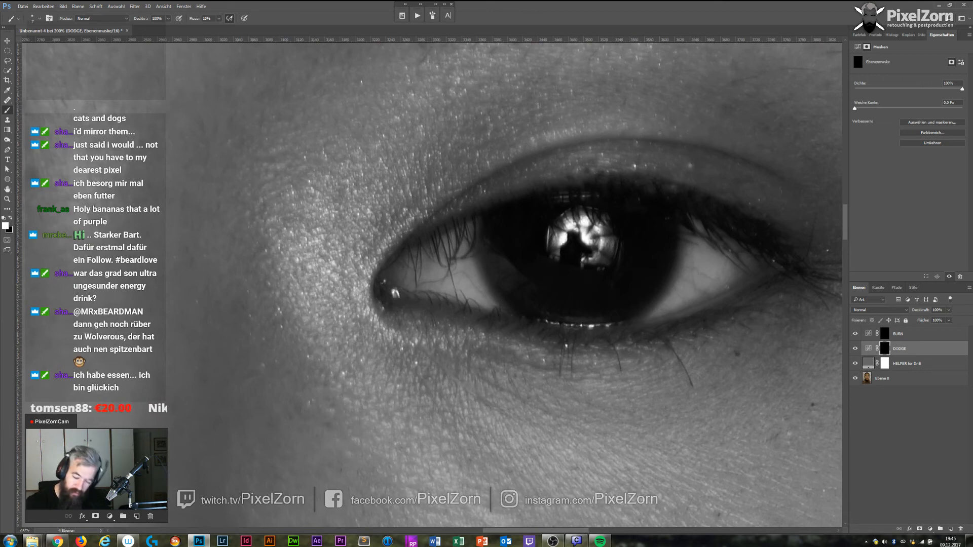
key("ctrl+minus")
key("ctrl+minus")
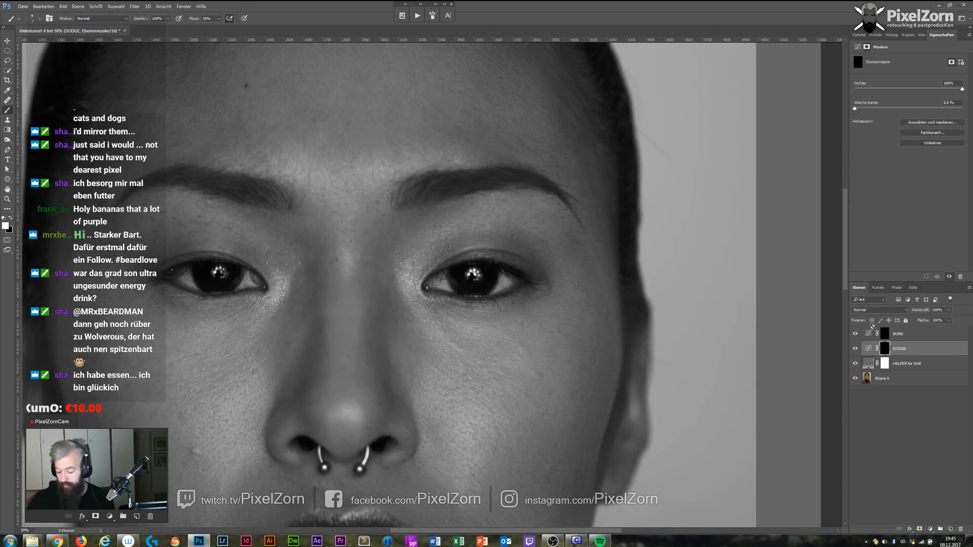
key("ctrl+minus")
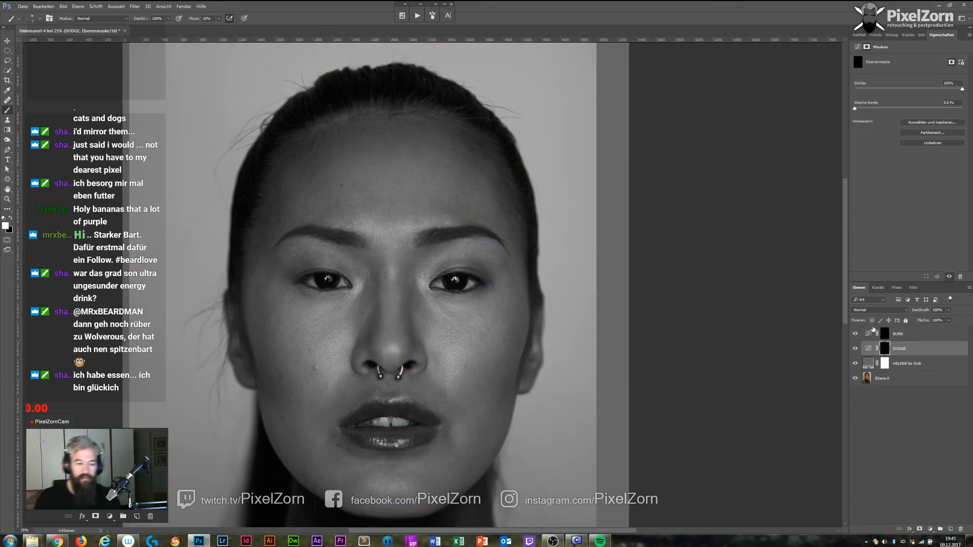
Toggle the DODGE layer's visibility off and on, and set the brush flow to 2% for the cheek beside the nose at 200% zoom.
left_click(856, 348)
left_click(855, 347)
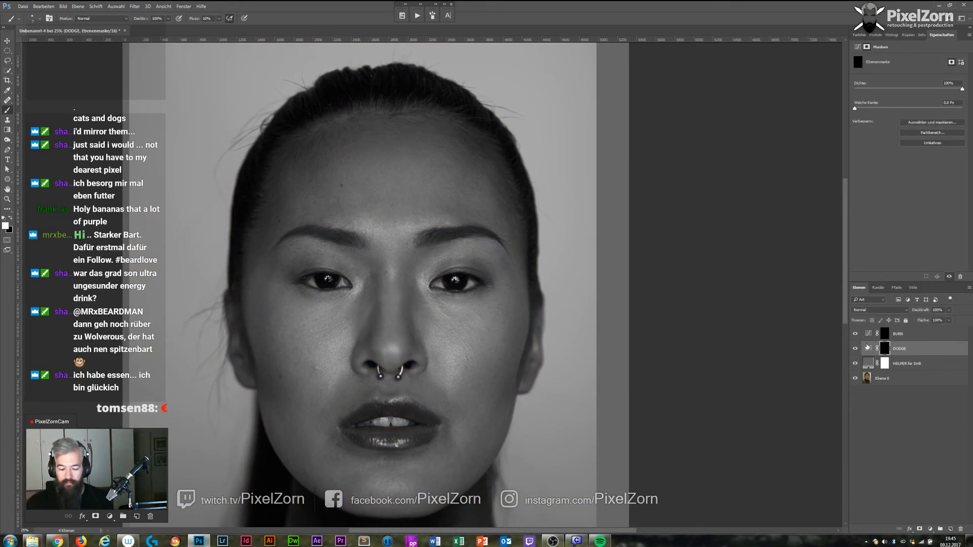
key("ctrl+plus")
key("ctrl+plus")
key("ctrl+plus")
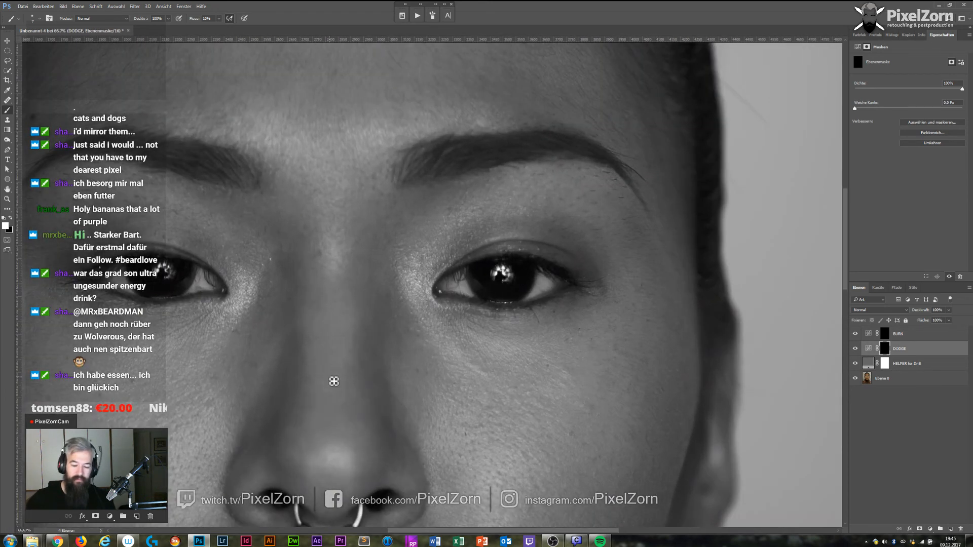
left_click_drag(332, 391, 538, 276)
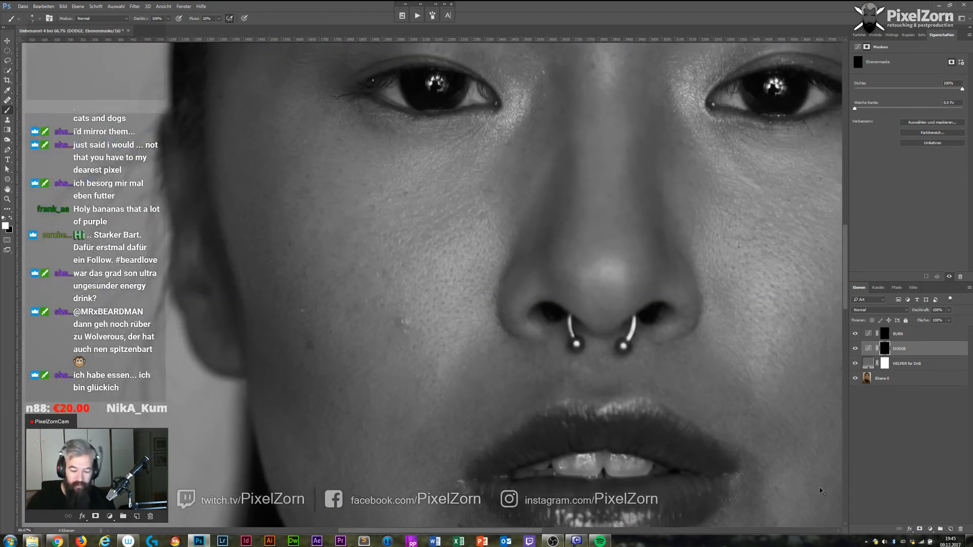
key("ctrl+plus")
key("ctrl+plus")
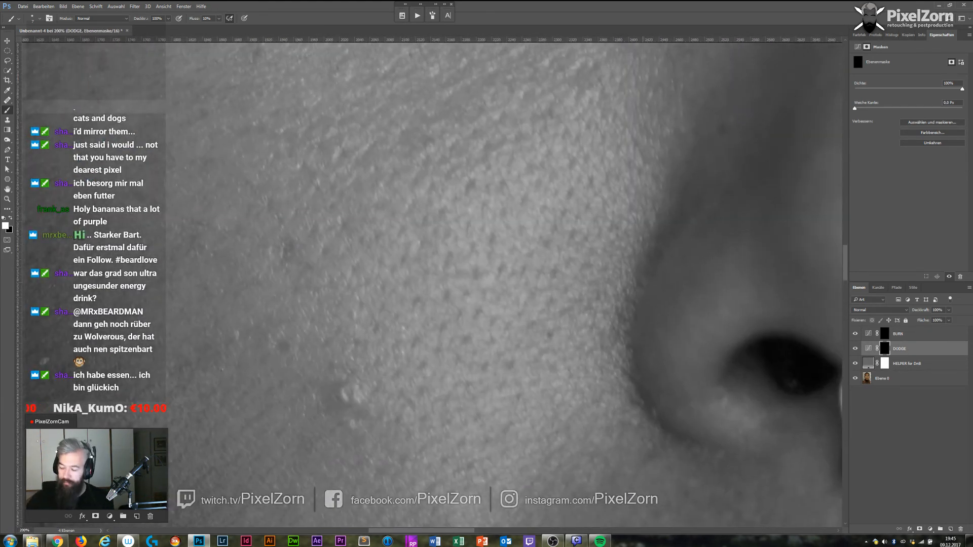
key("shift+0")
key("shift+2")
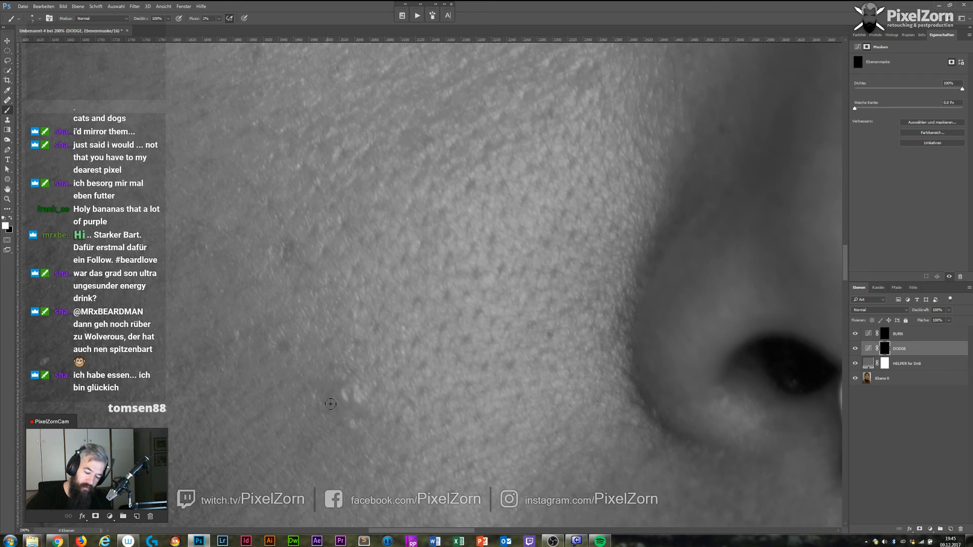
With BURN selected, hide all three layers above the portrait to view the original colours, and show only BURN and DODGE again.
left_click(886, 335)
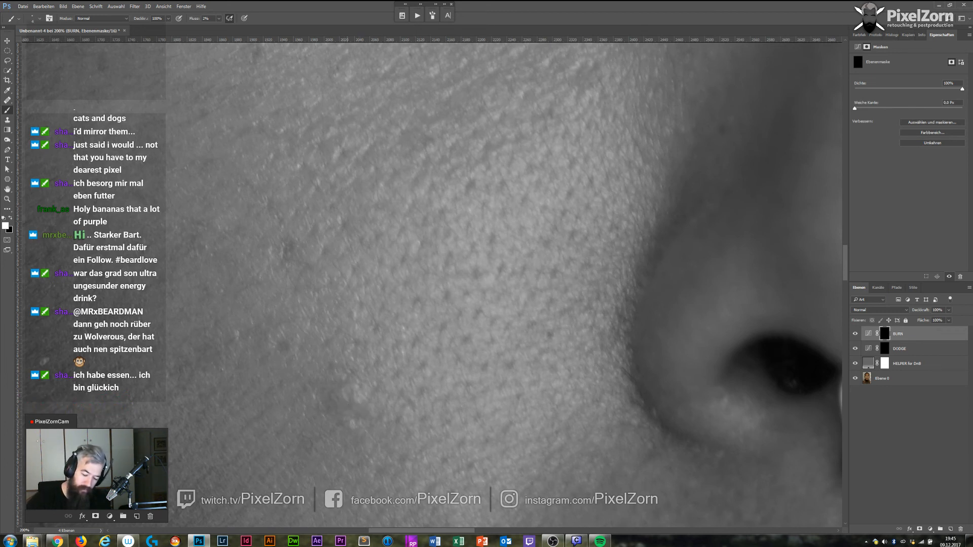
mouse_move(855, 334)
left_mouse_down()
mouse_move(855, 351)
mouse_move(856, 335)
left_mouse_up()
key("ctrl+minus")
key("ctrl+minus")
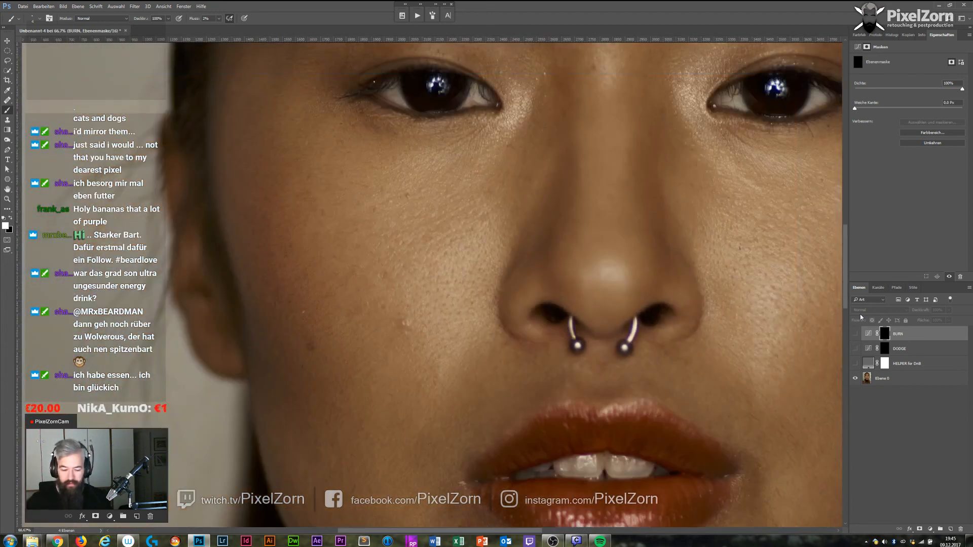
key("ctrl+minus")
left_click_drag(856, 334, 862, 349)
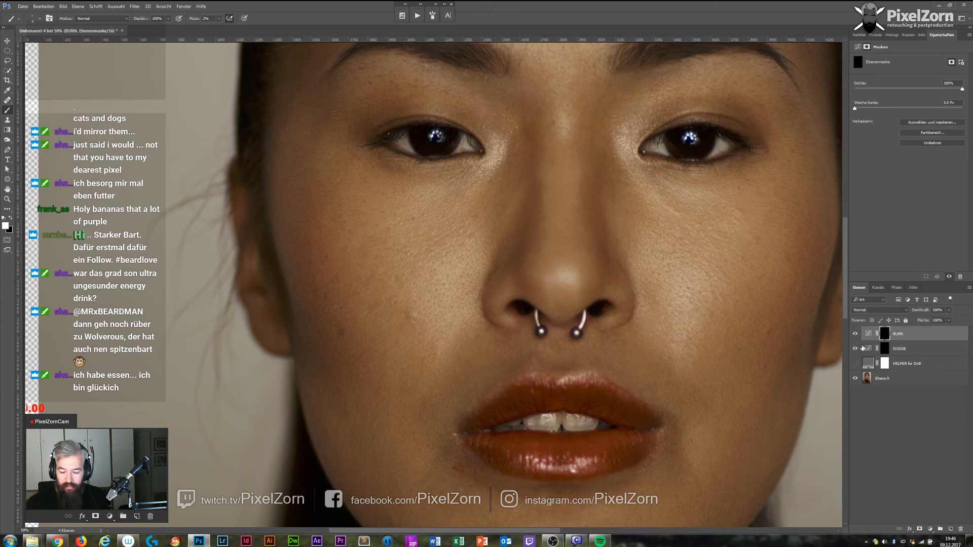
left_click(910, 339)
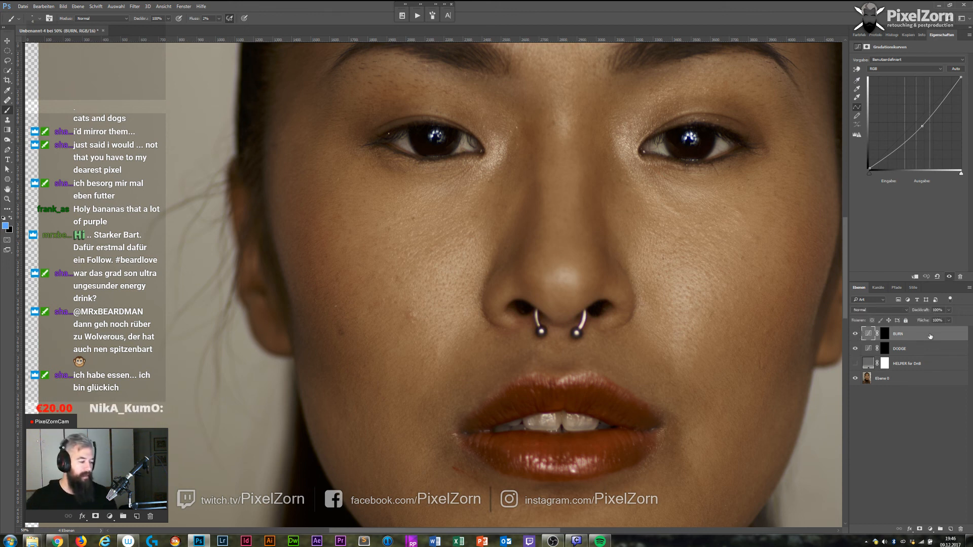
Close the portrait document without saving the changes.
left_click(104, 31)
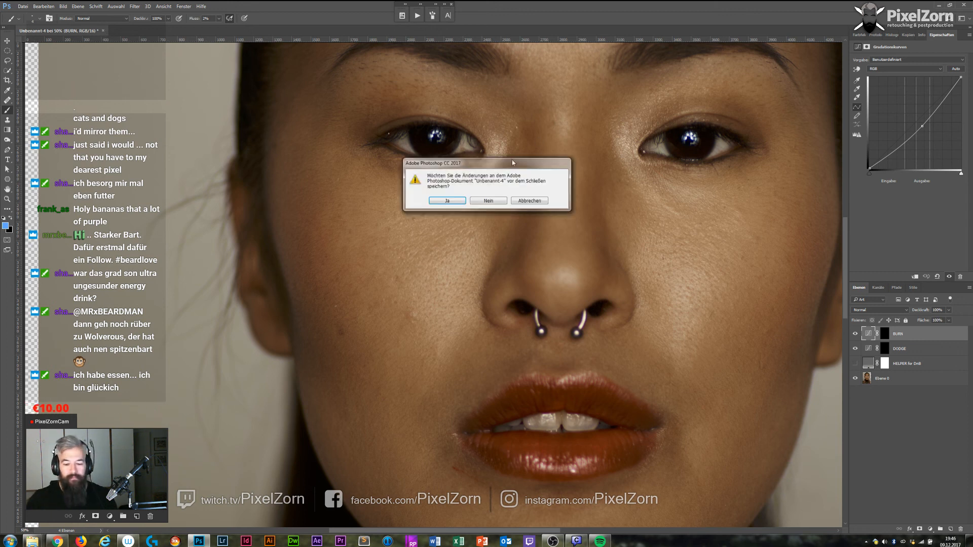
left_click(480, 202)
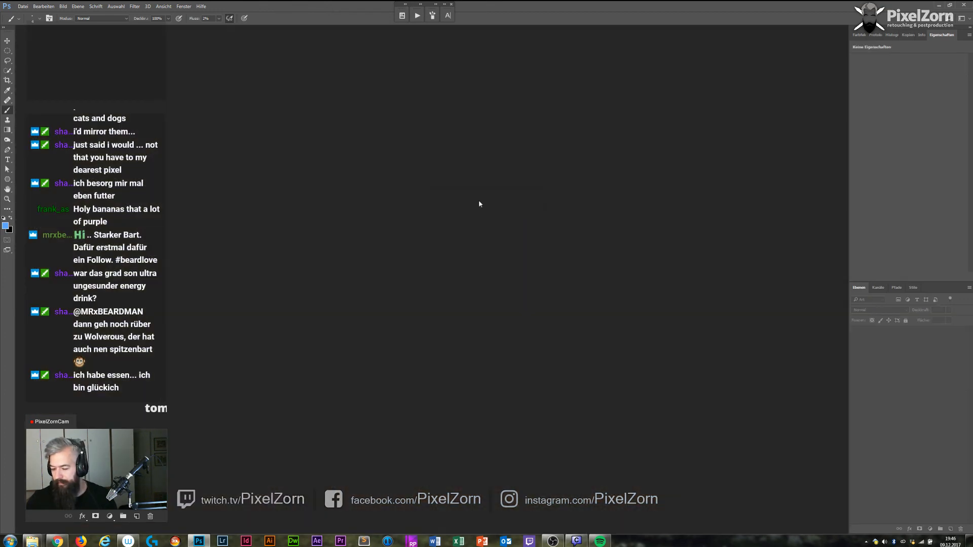